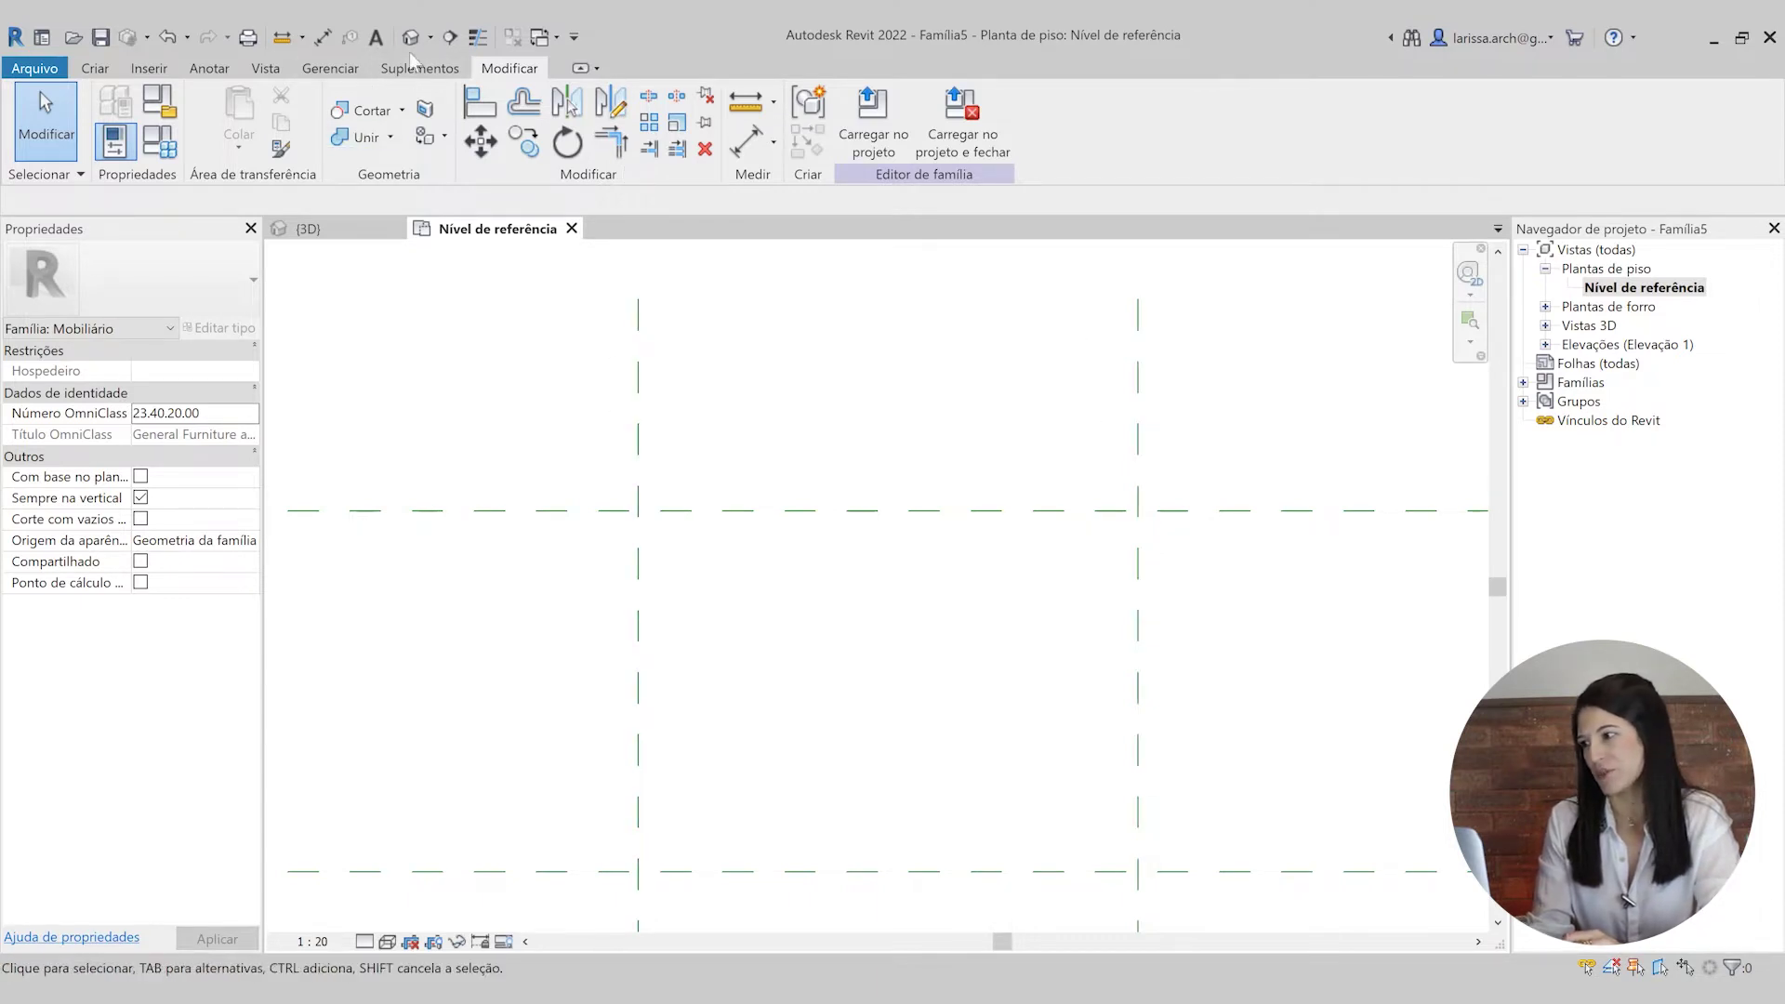
- Add an aligned dimension between the two vertical reference planes, placed above the upper horizontal plane
click(210, 68)
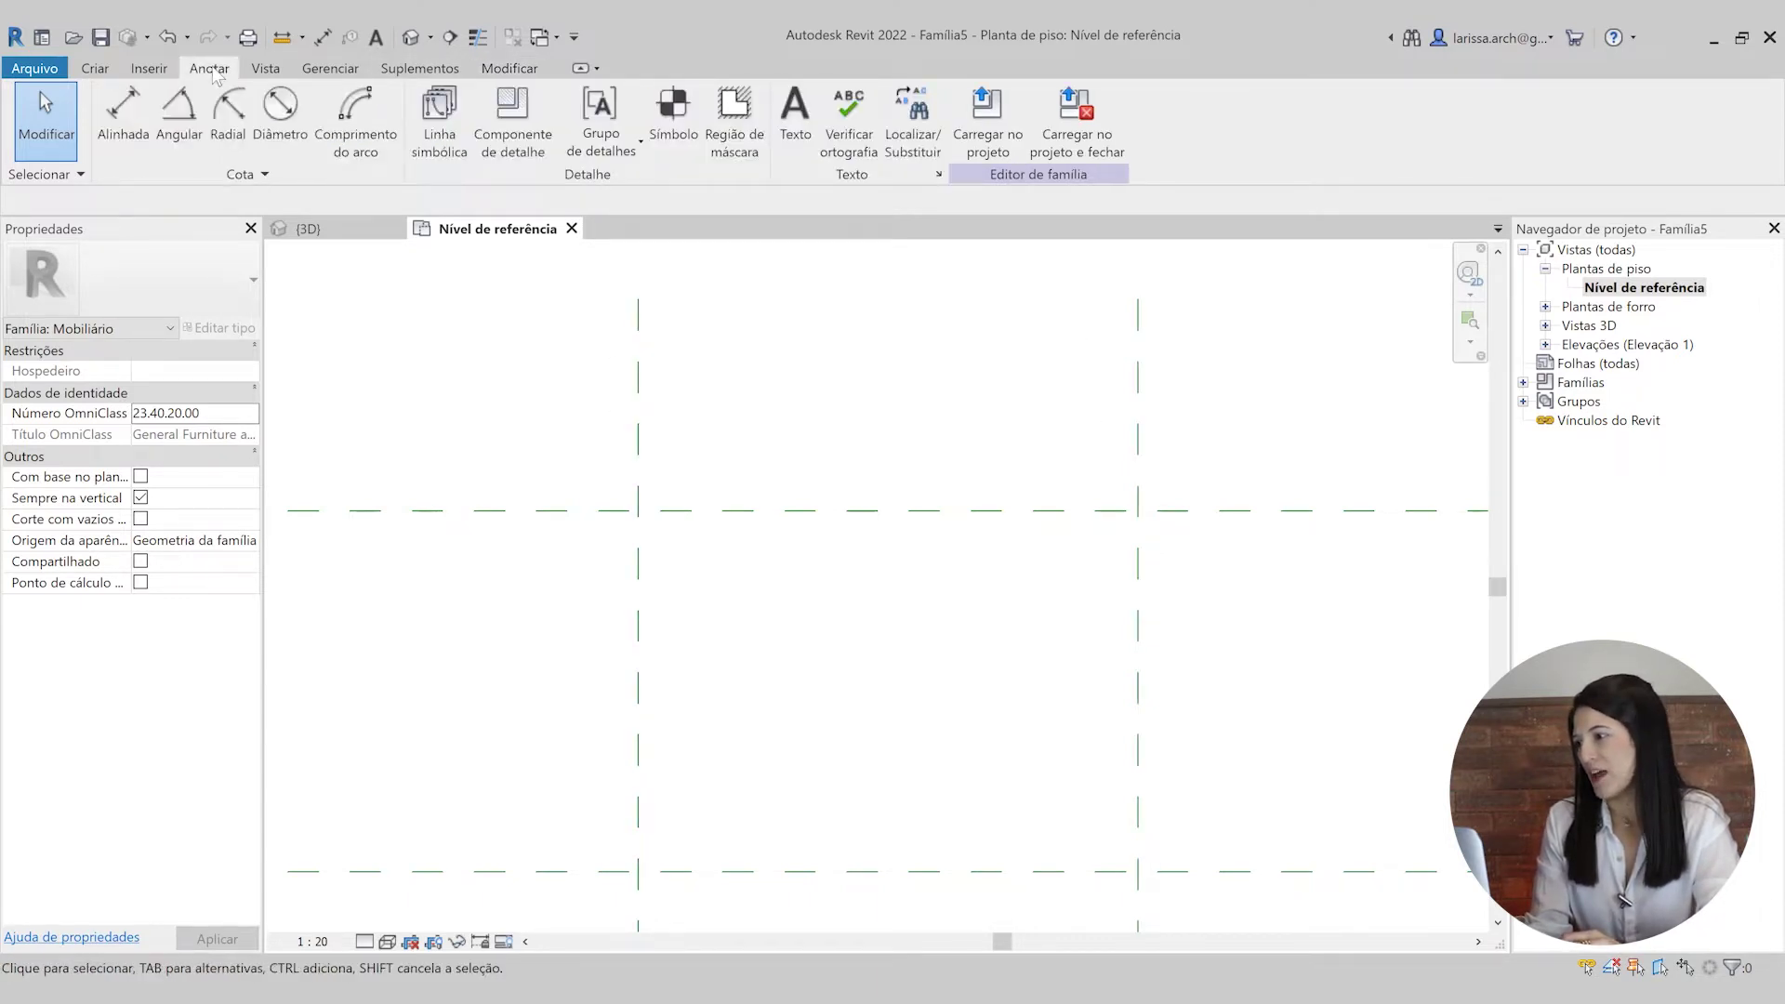
click(124, 130)
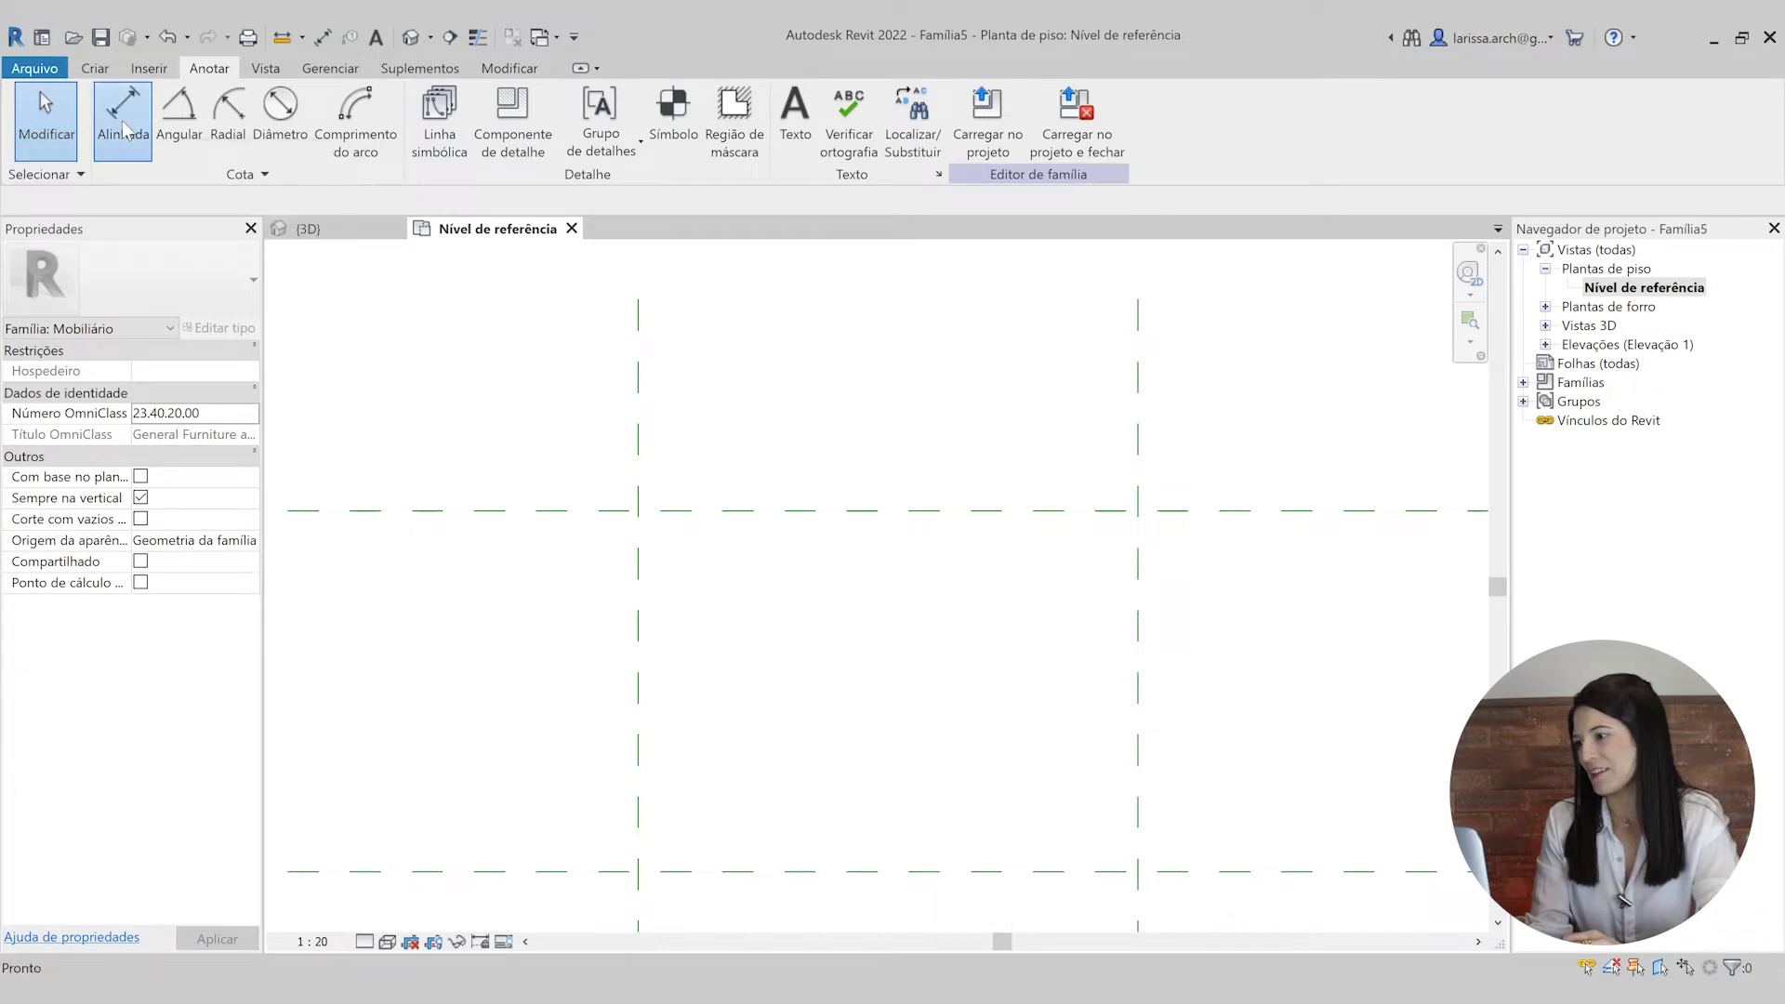
click(641, 390)
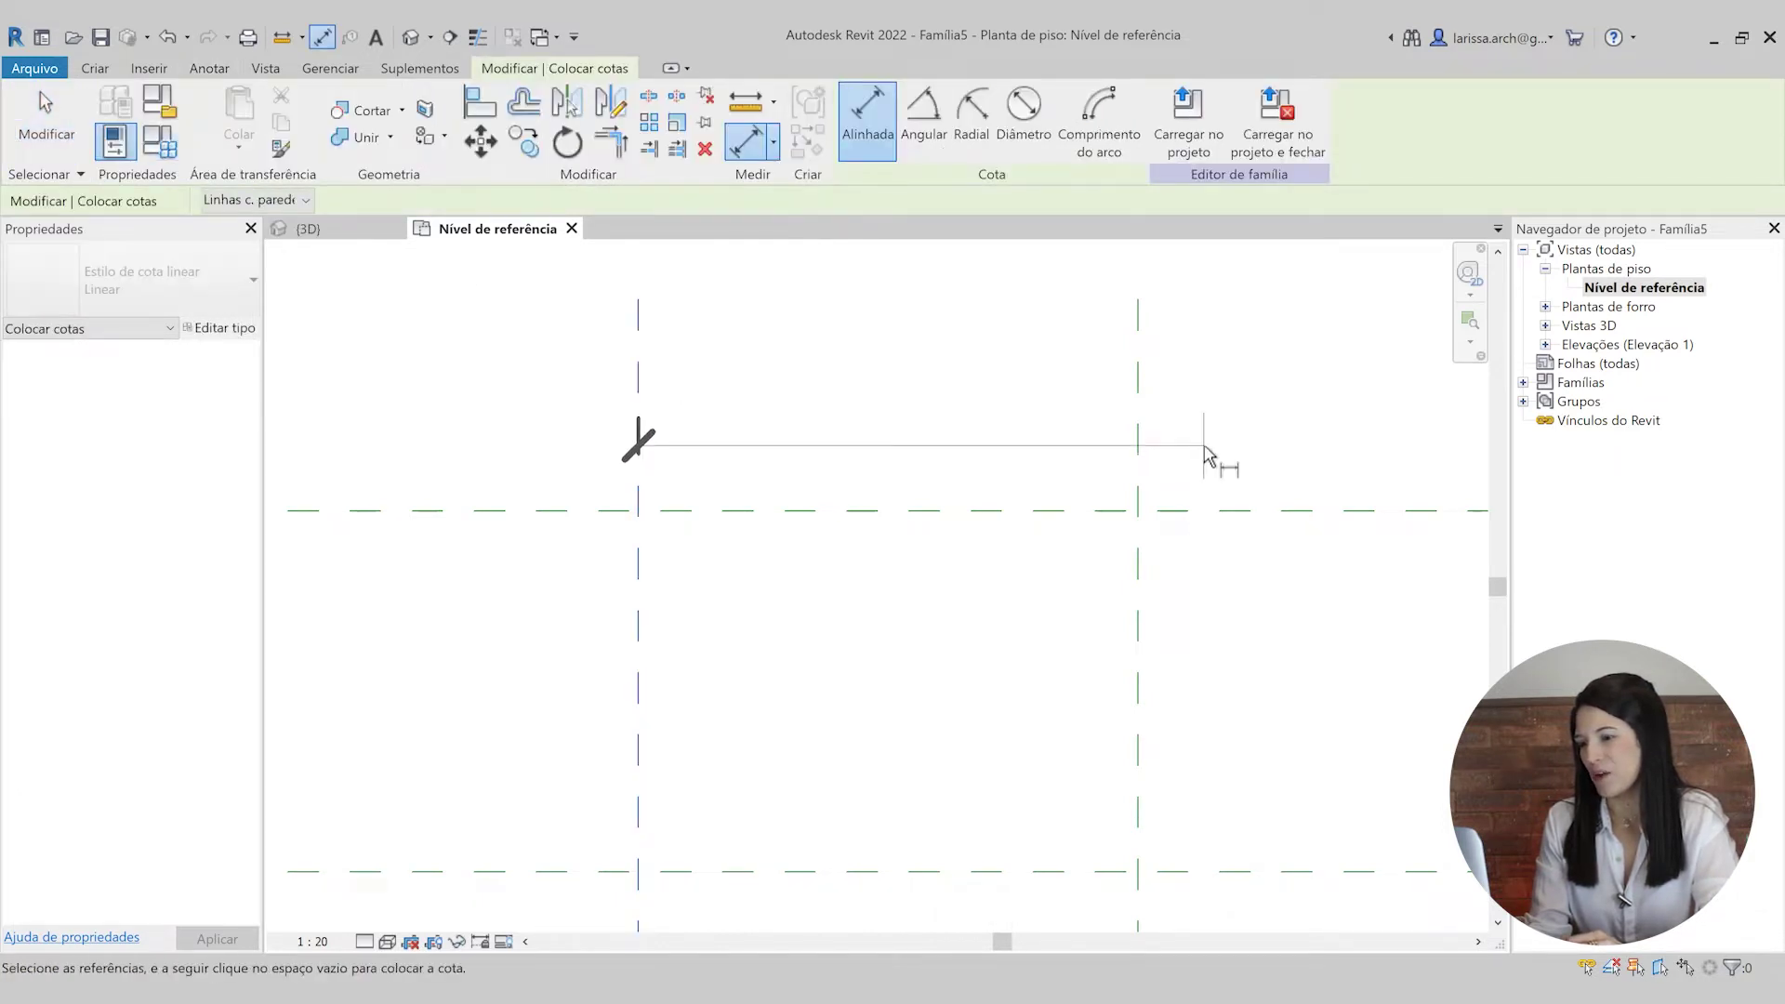
click(1140, 408)
scroll(1143, 409, down, 2)
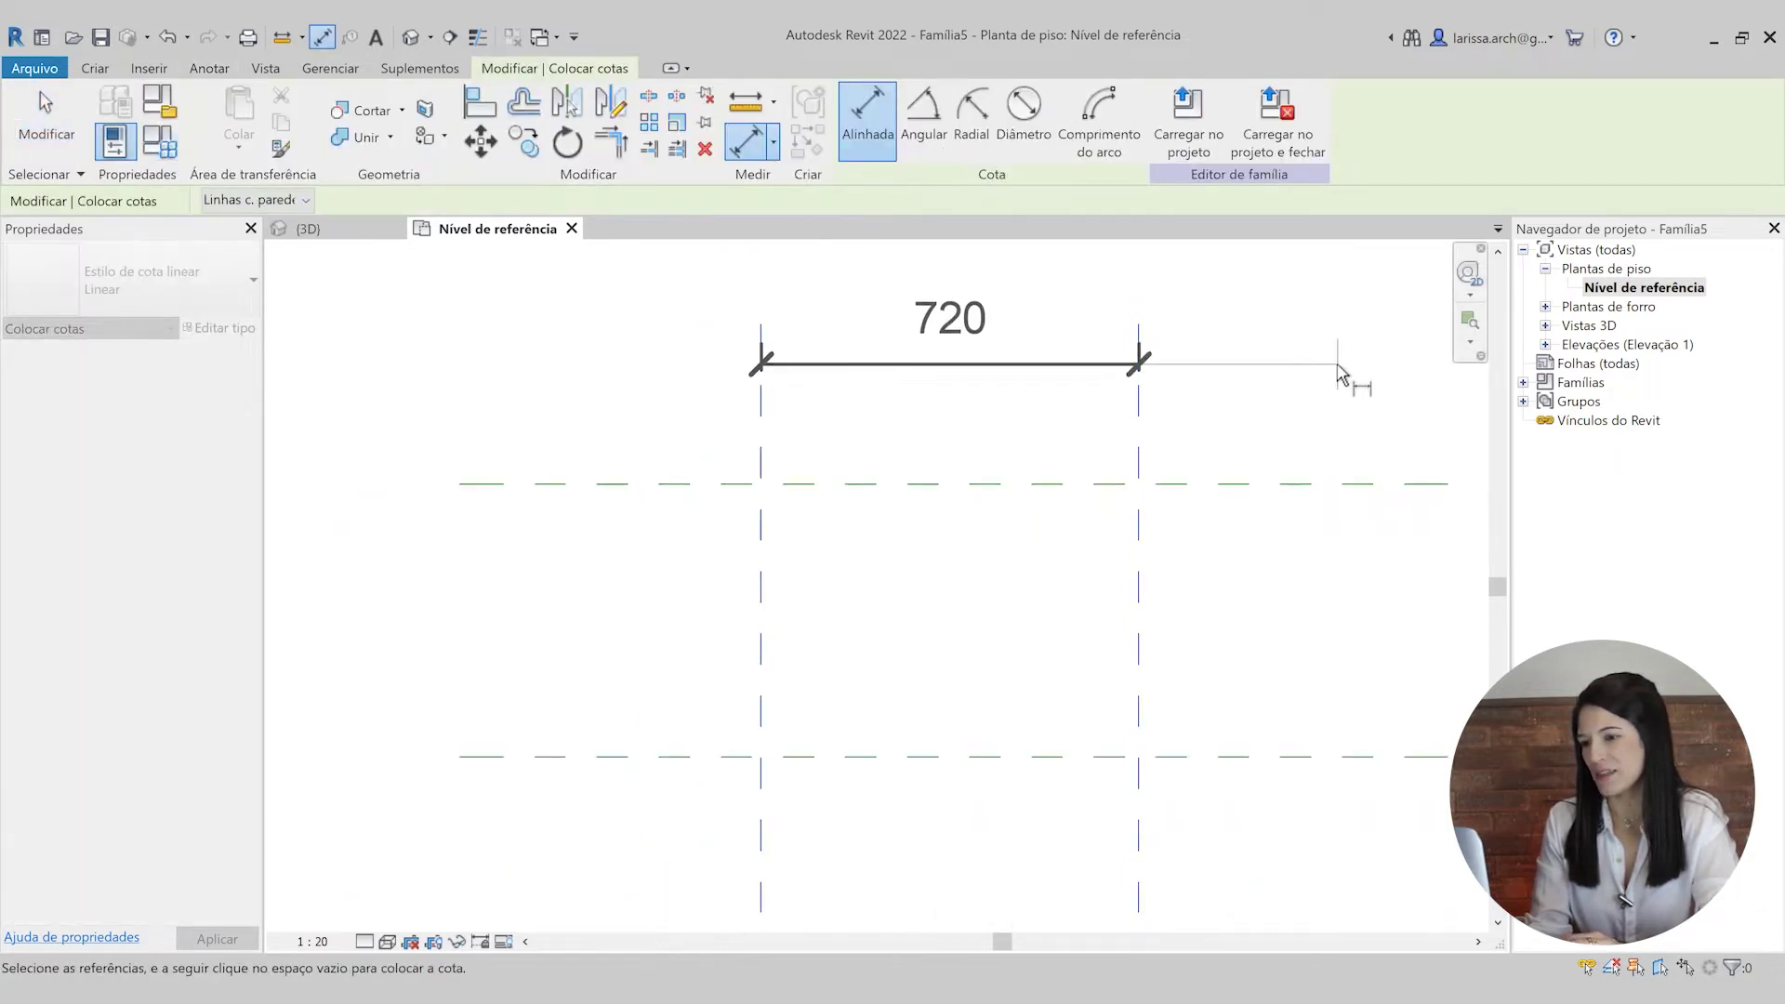
click(1335, 372)
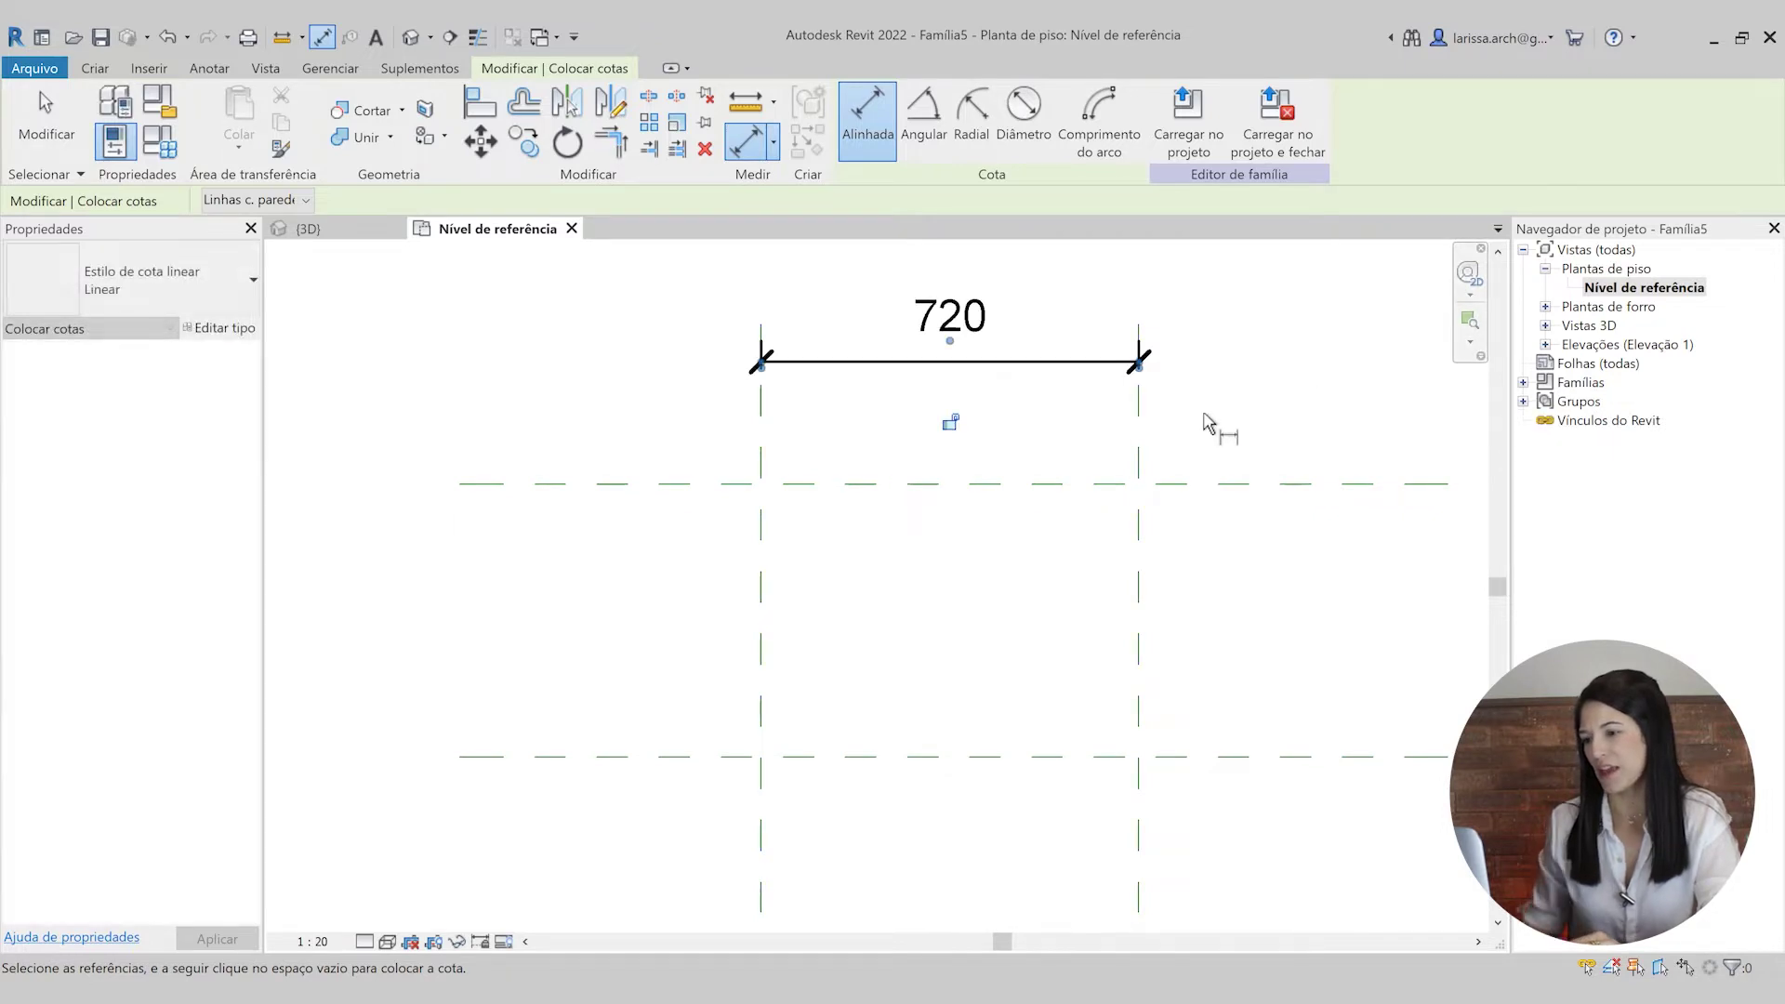
scroll(1097, 432, down, 1)
key(Escape)
key(Escape)
- Label the horizontal dimension with a new family type parameter named Comprimento, grouped under Cotas
scroll(1023, 390, up, 2)
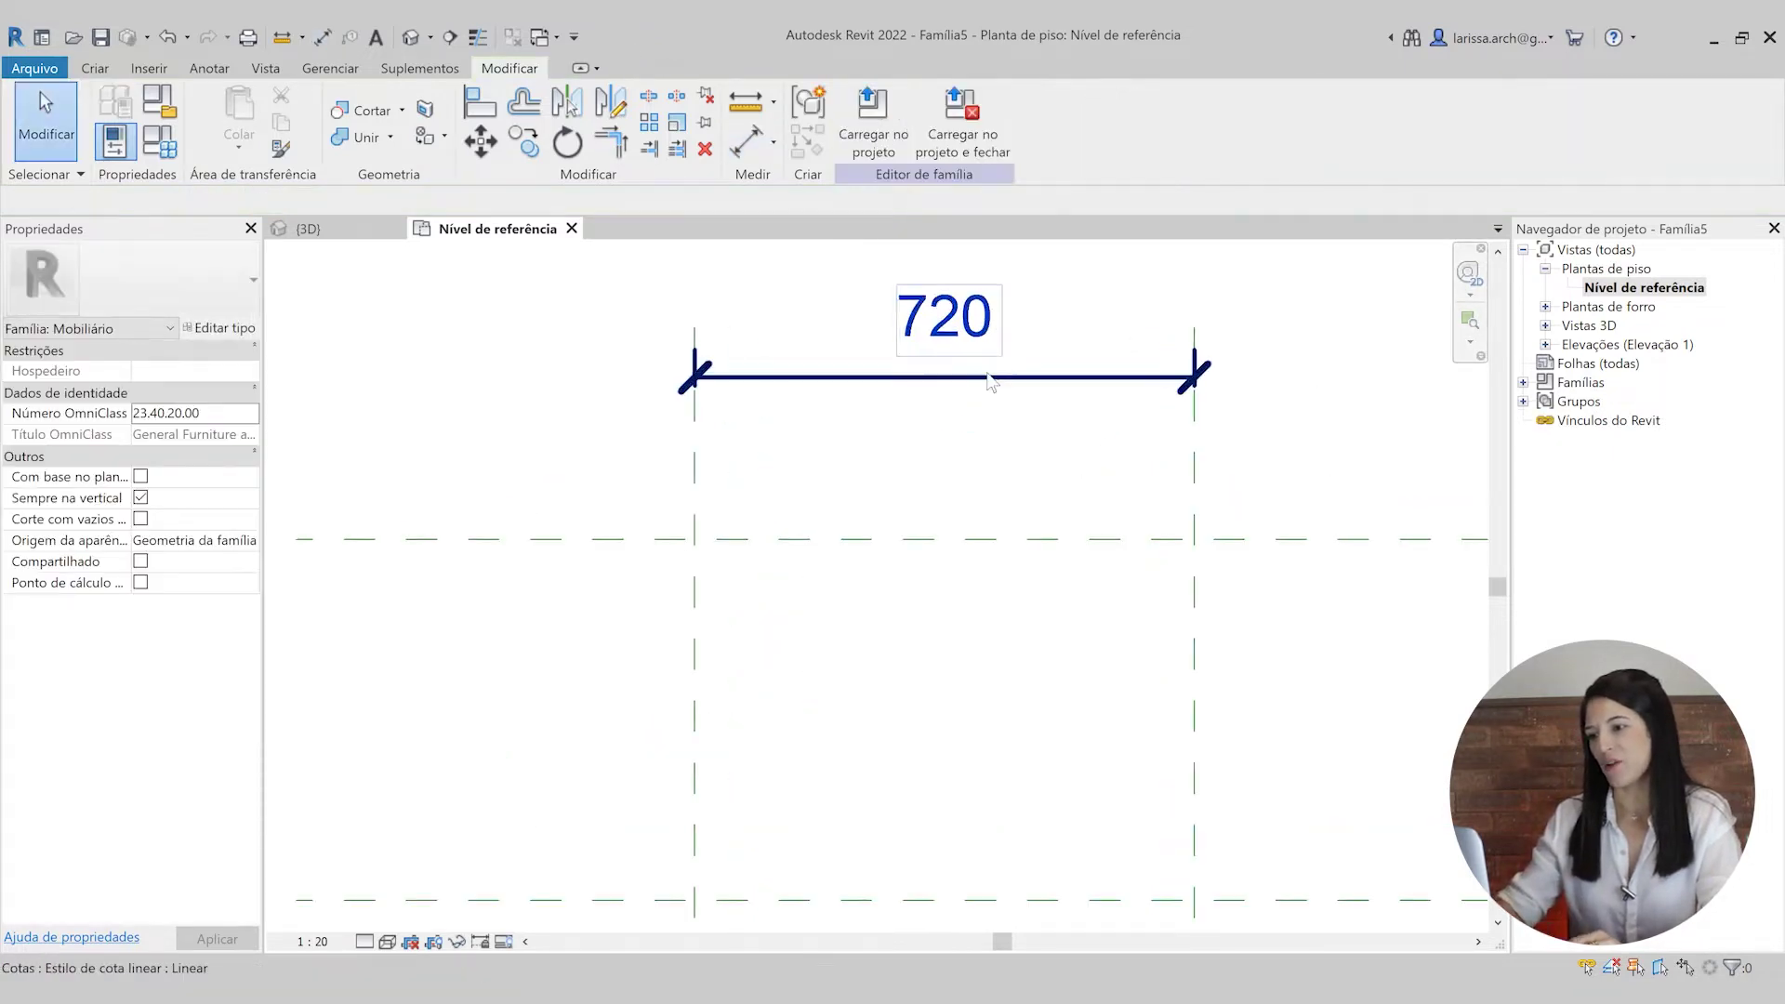
middle_drag(995, 407, 988, 514)
click(995, 482)
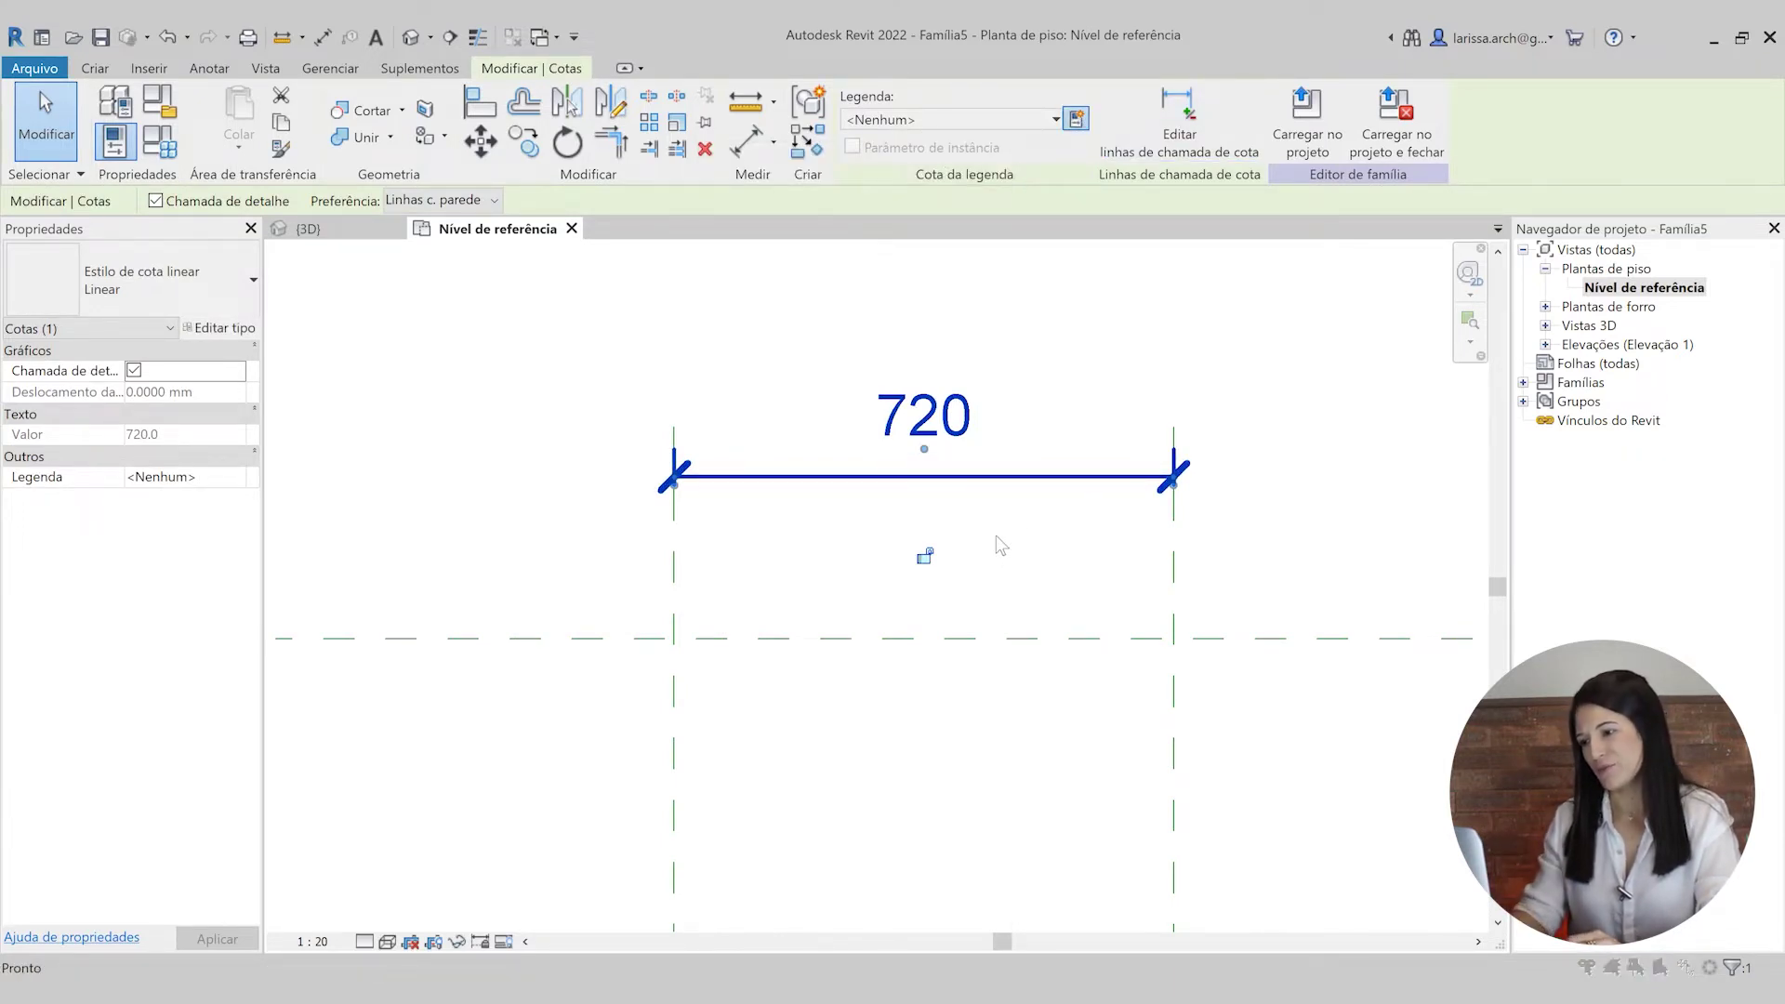
text(Comprimento)
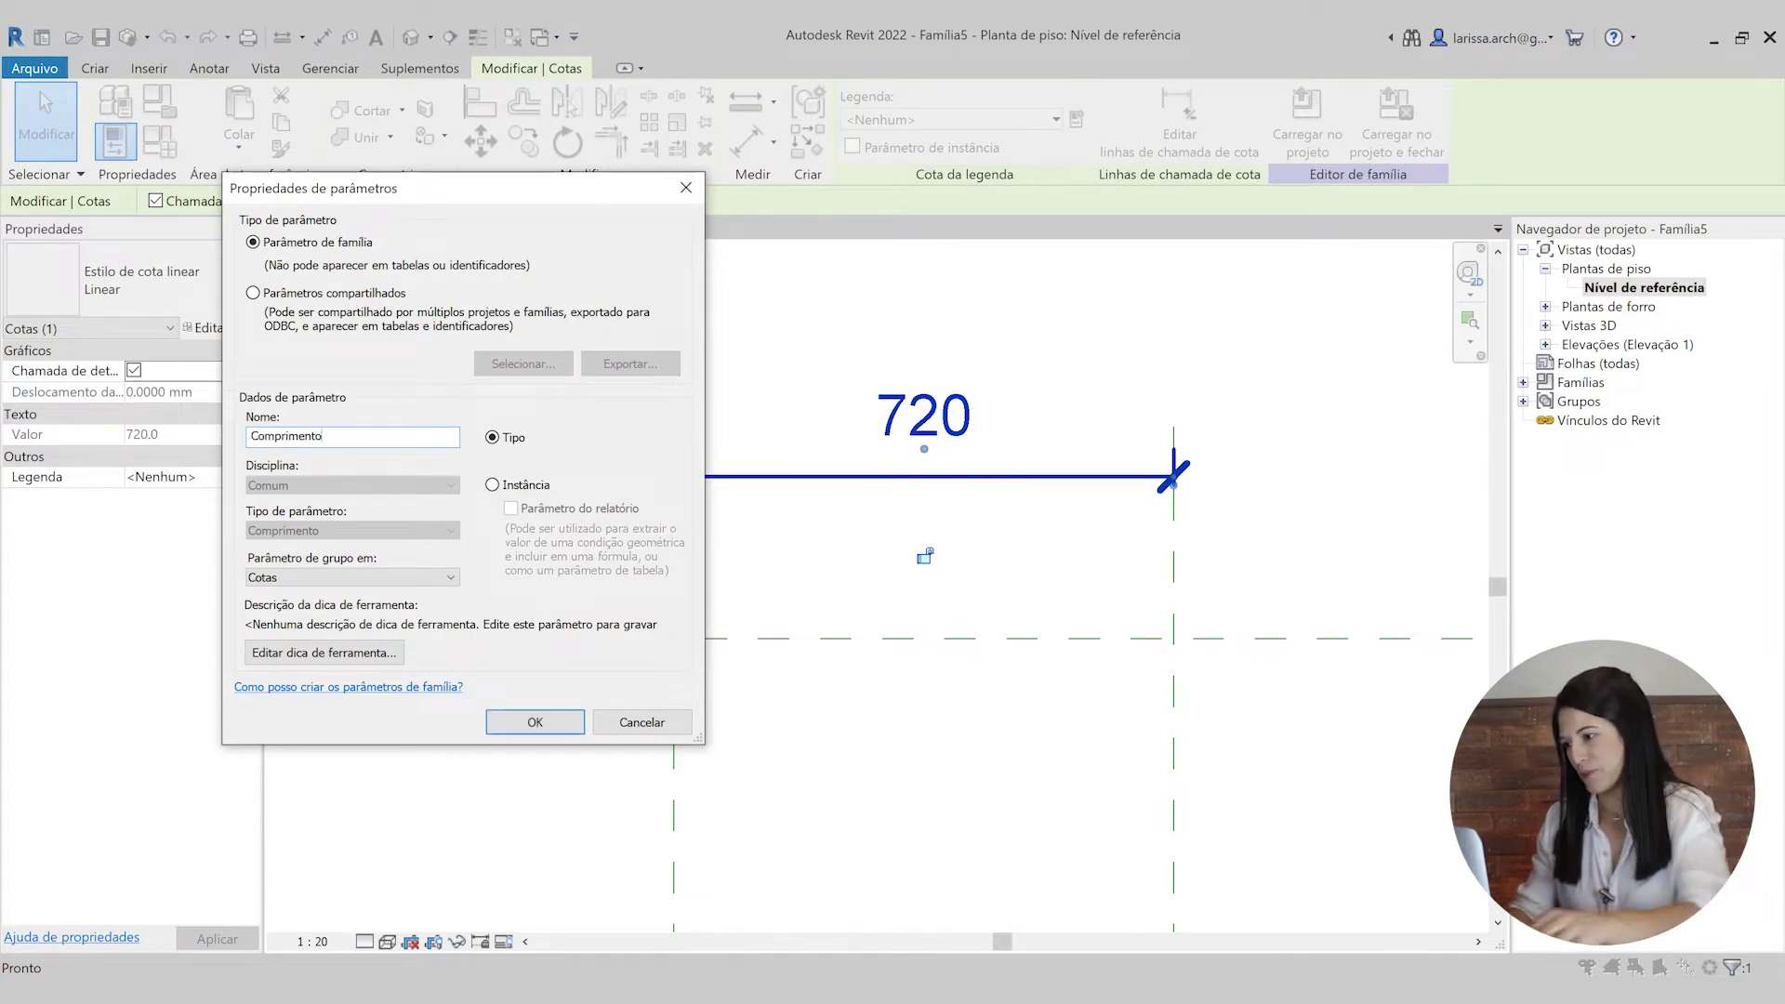
click(553, 722)
scroll(853, 472, up, 3)
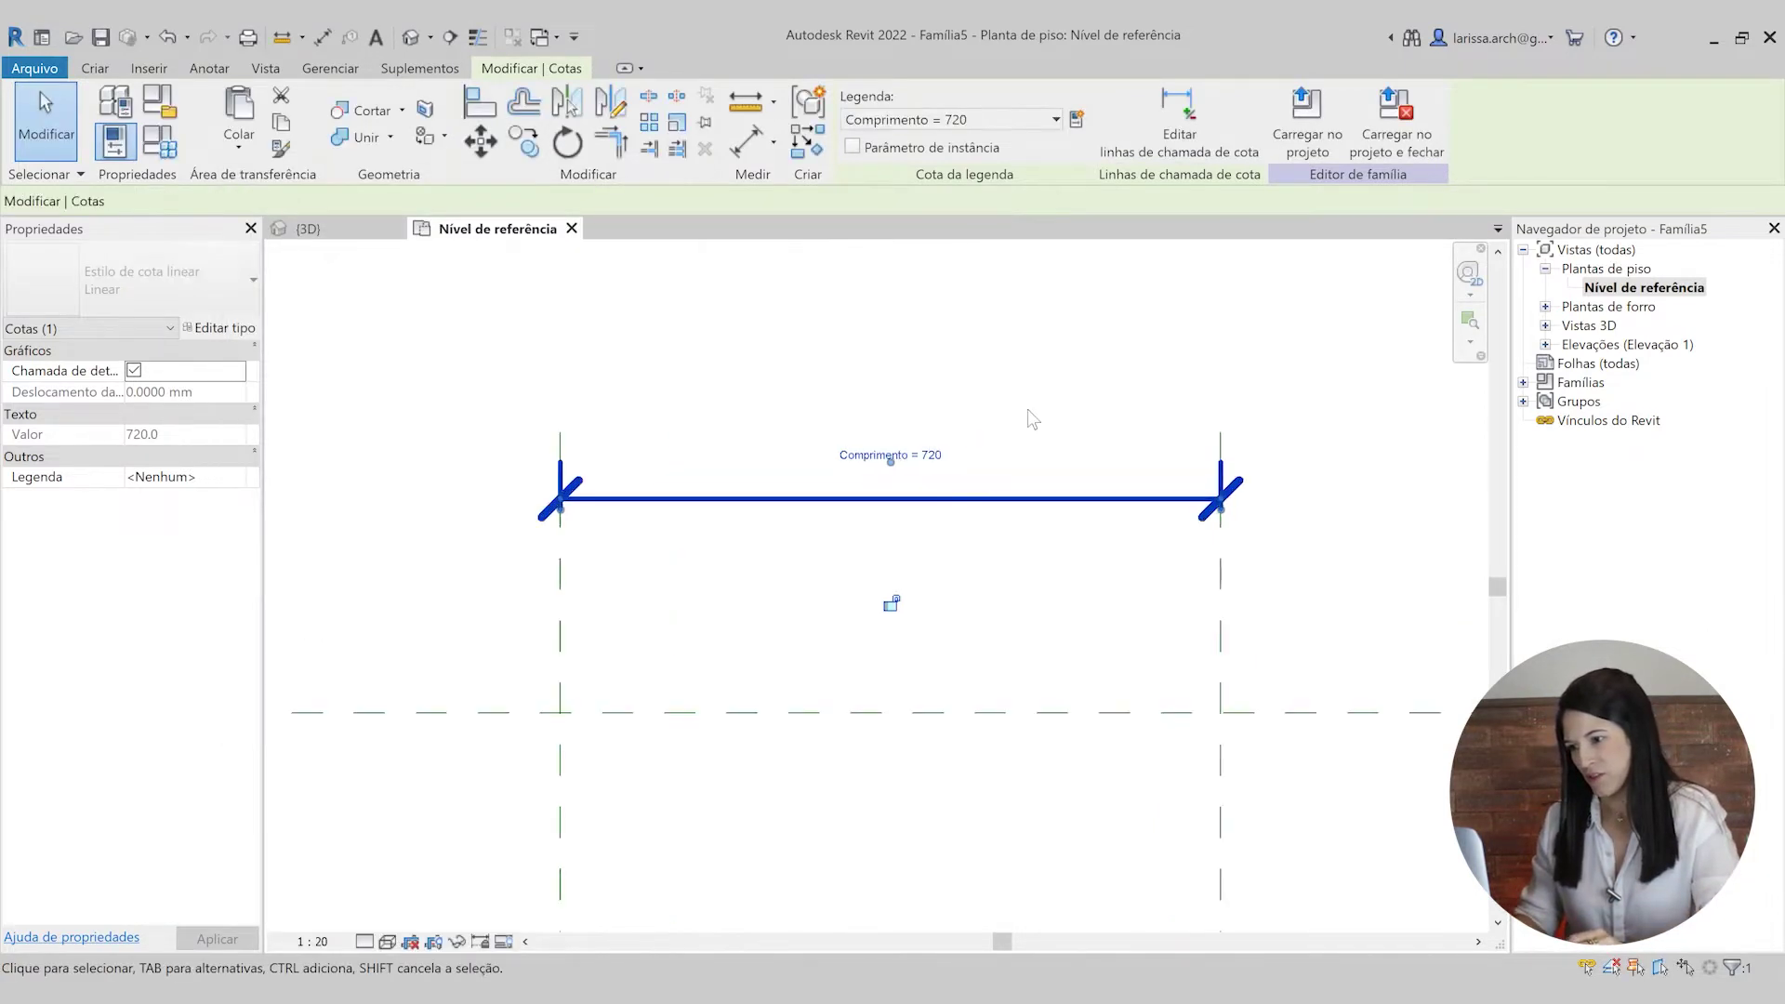
key(Escape)
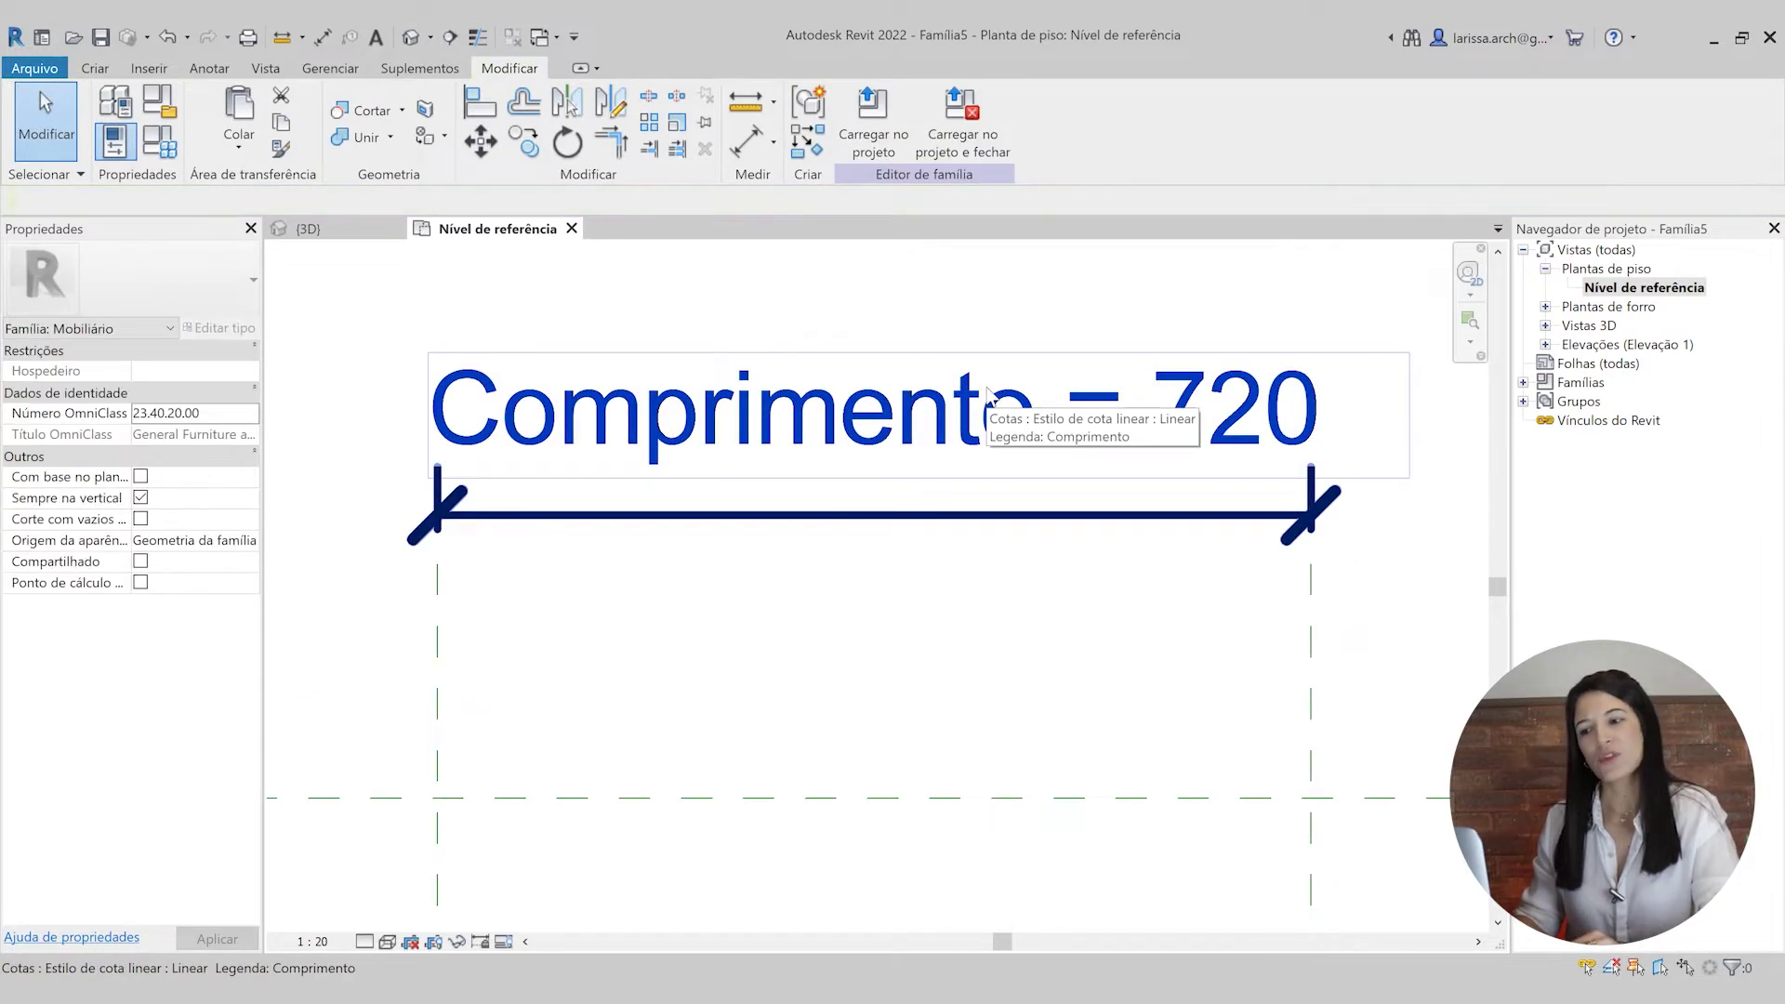
- Test the Comprimento parameter by setting its dimension to 1000
scroll(995, 409, down, 4)
scroll(1023, 407, up, 2)
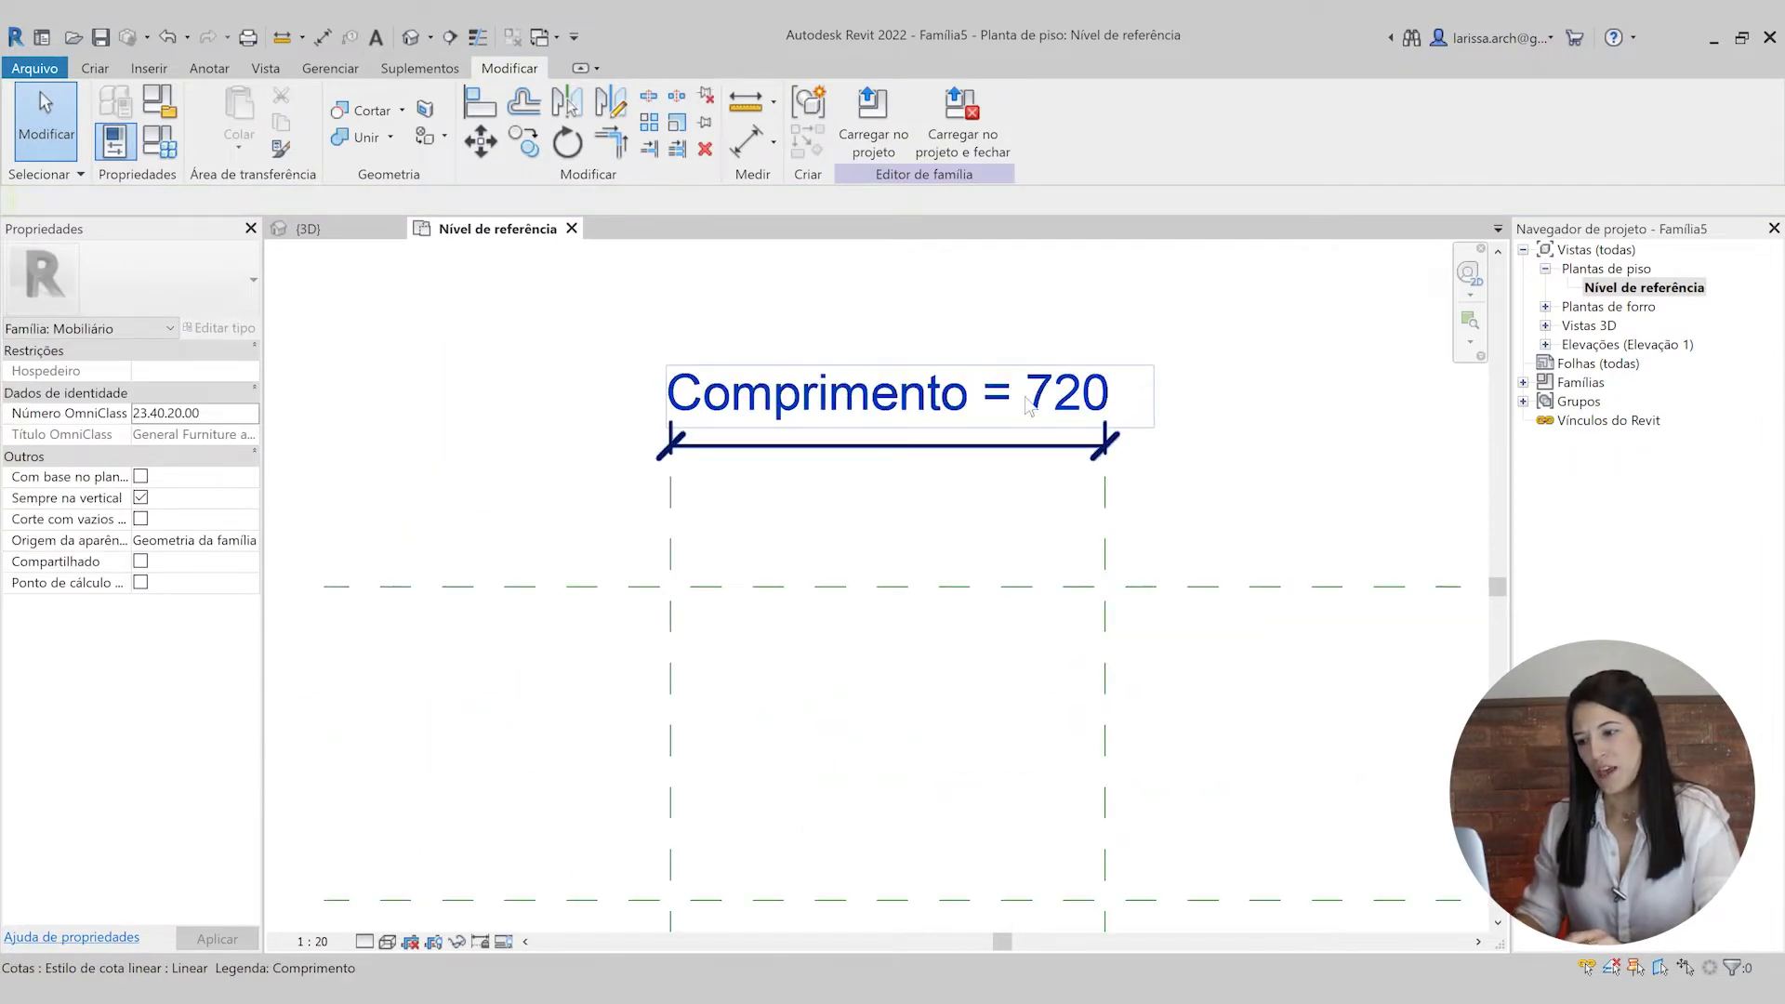
click(972, 416)
click(947, 419)
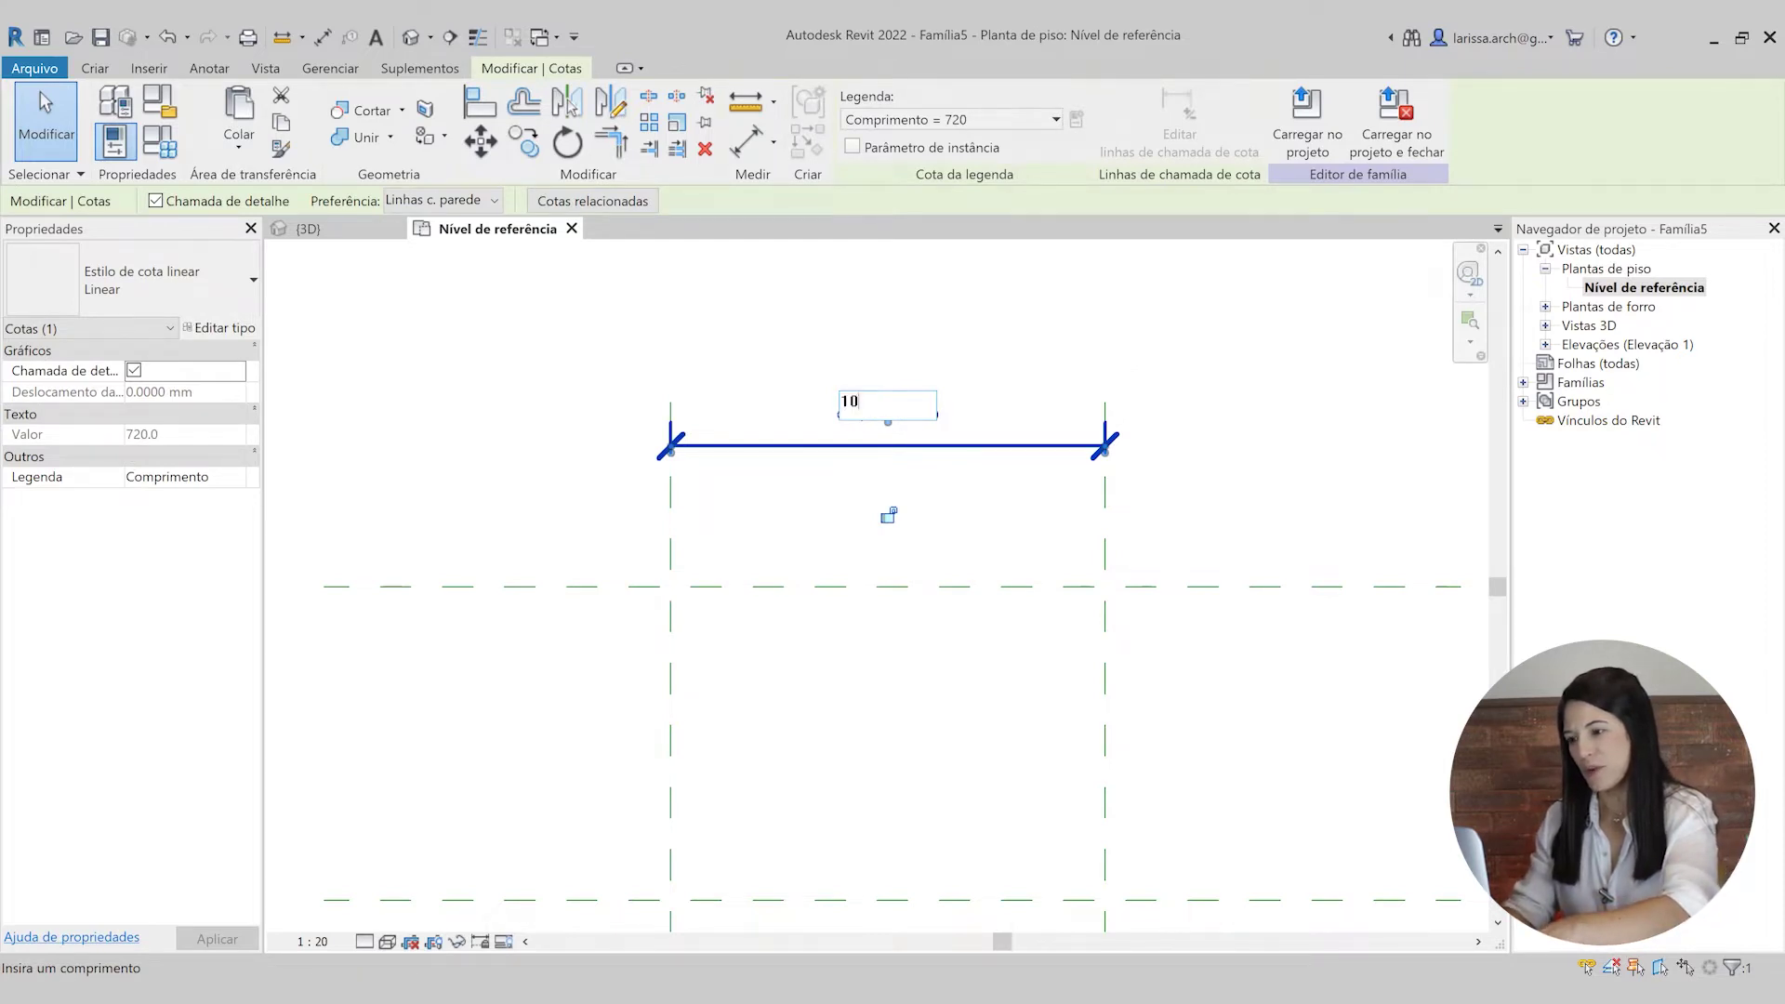
key(Return)
scroll(1068, 350, down, 2)
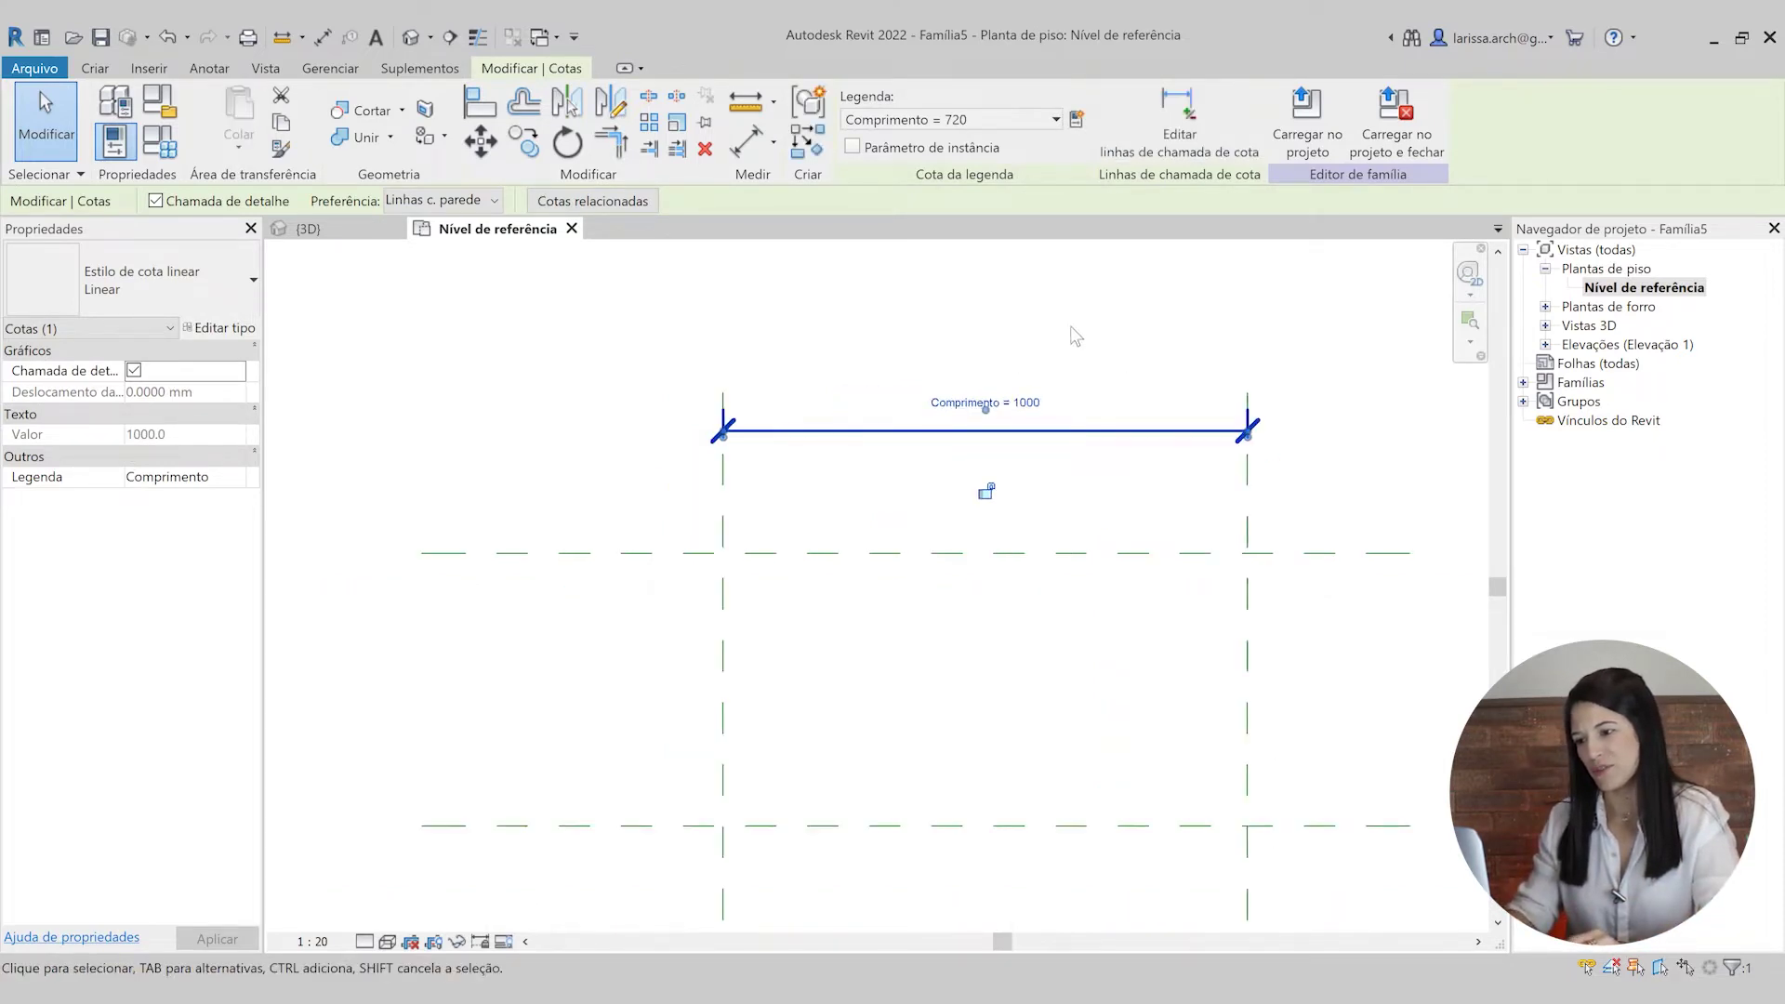
- Set the Comprimento dimension to 500 to test a shorter spacing between the vertical reference planes
scroll(1187, 354, up, 3)
scroll(890, 449, down, 1)
click(829, 408)
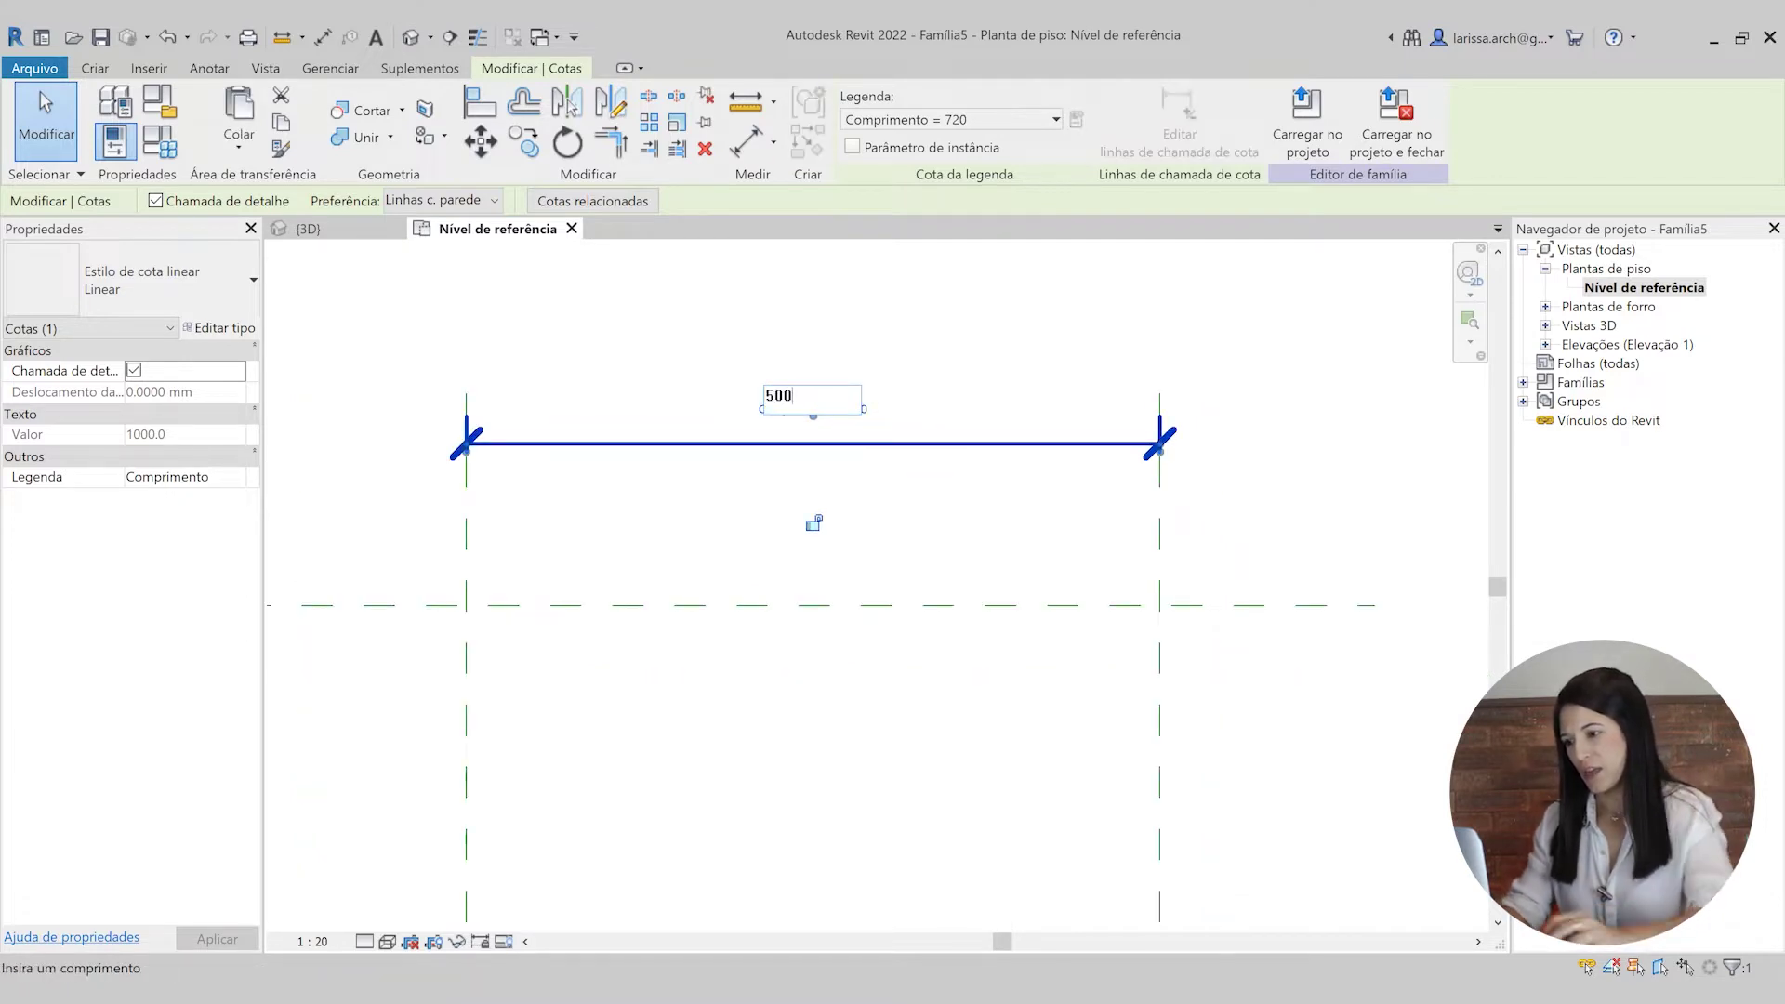
key(Return)
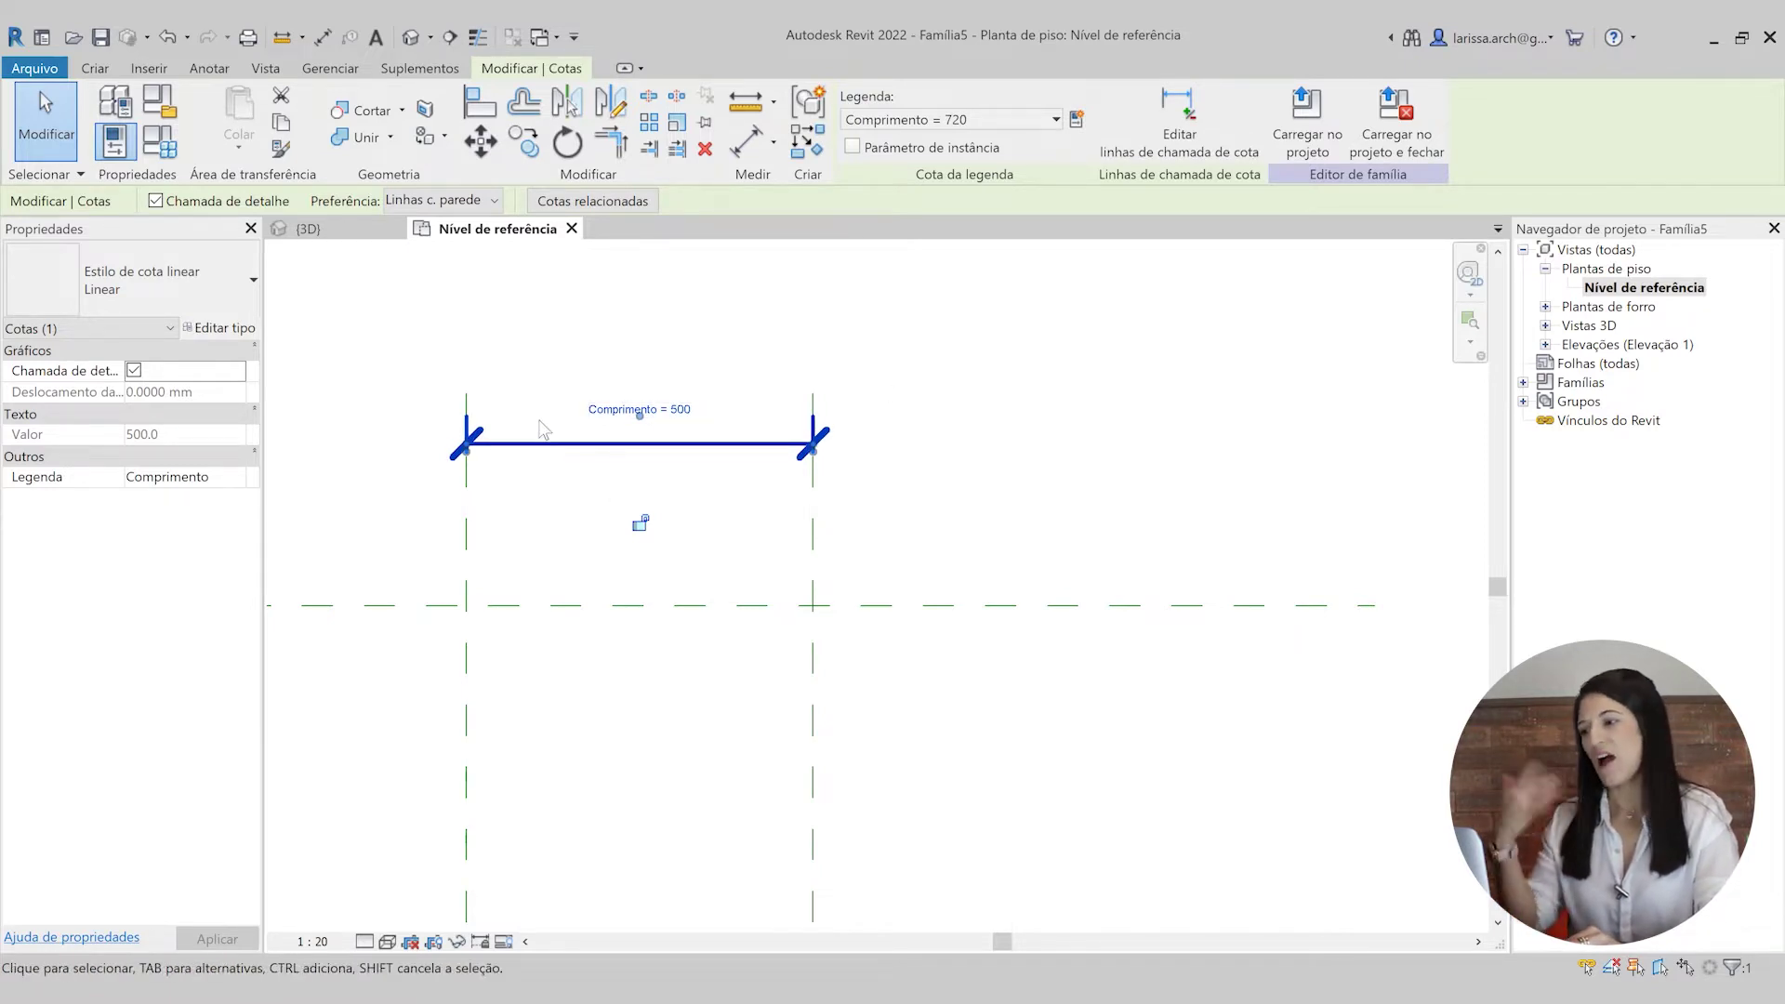
- Set the Comprimento dimension to 800 and deselect it
click(692, 411)
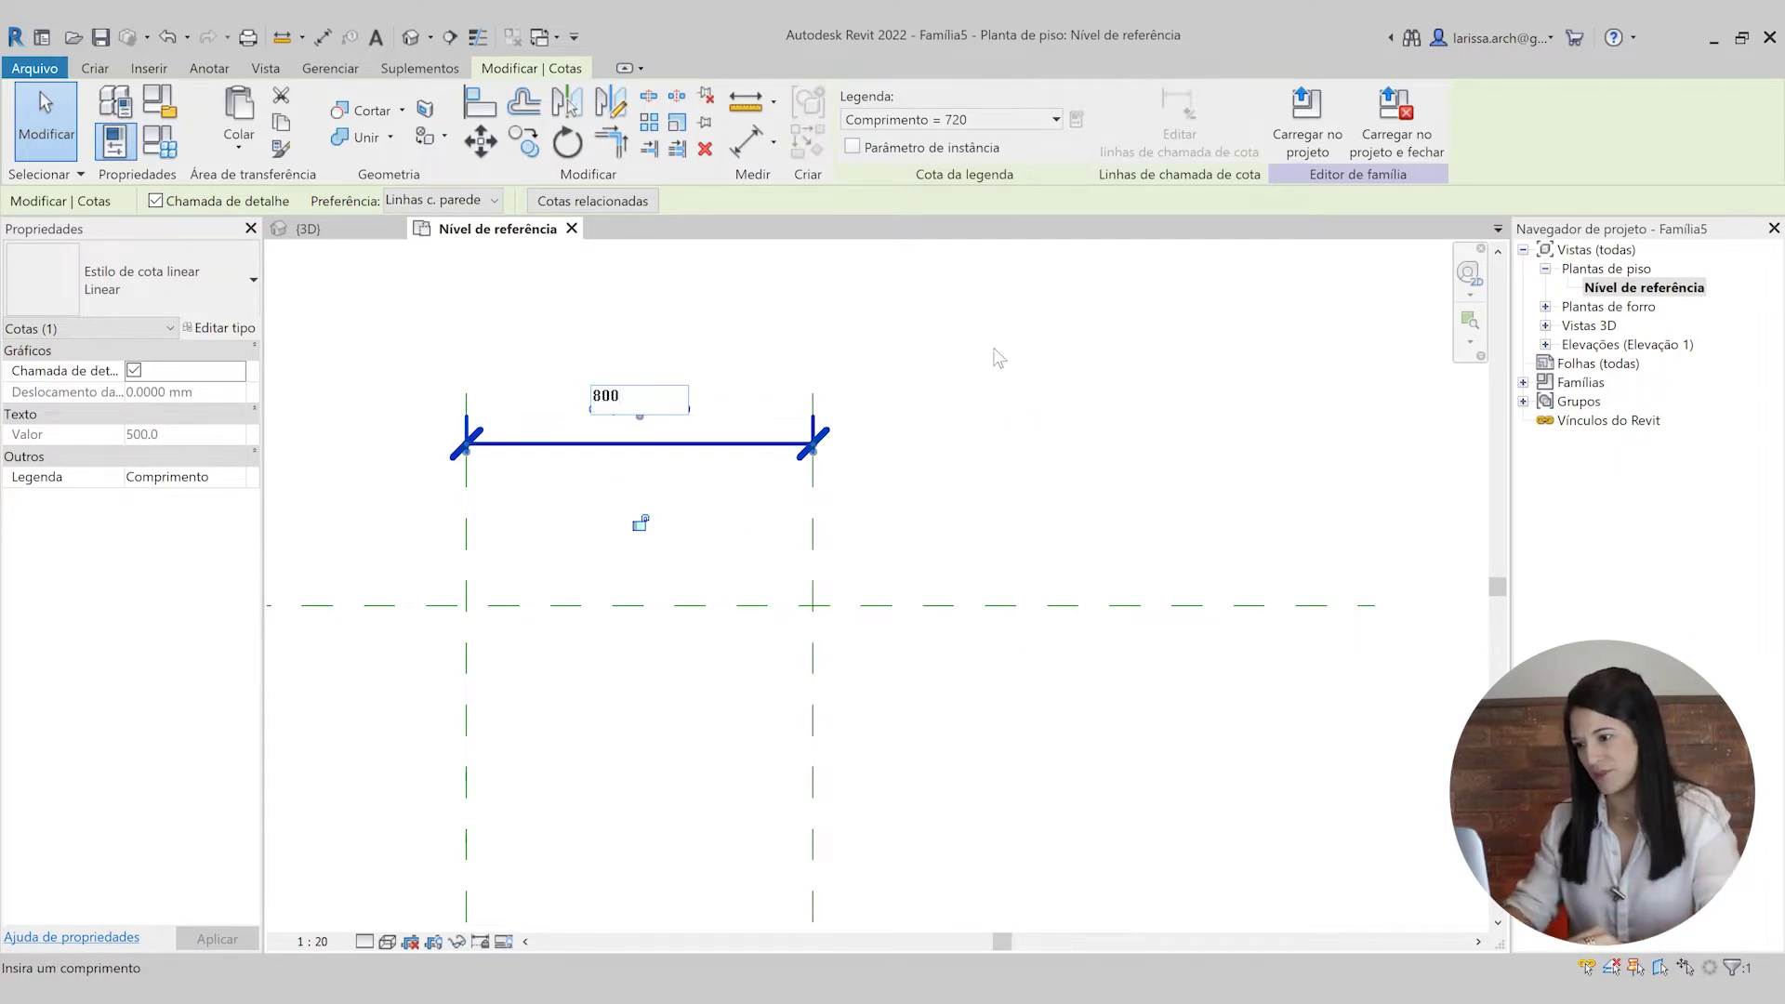
key(Return)
scroll(978, 342, down, 7)
click(1129, 549)
scroll(957, 349, up, 3)
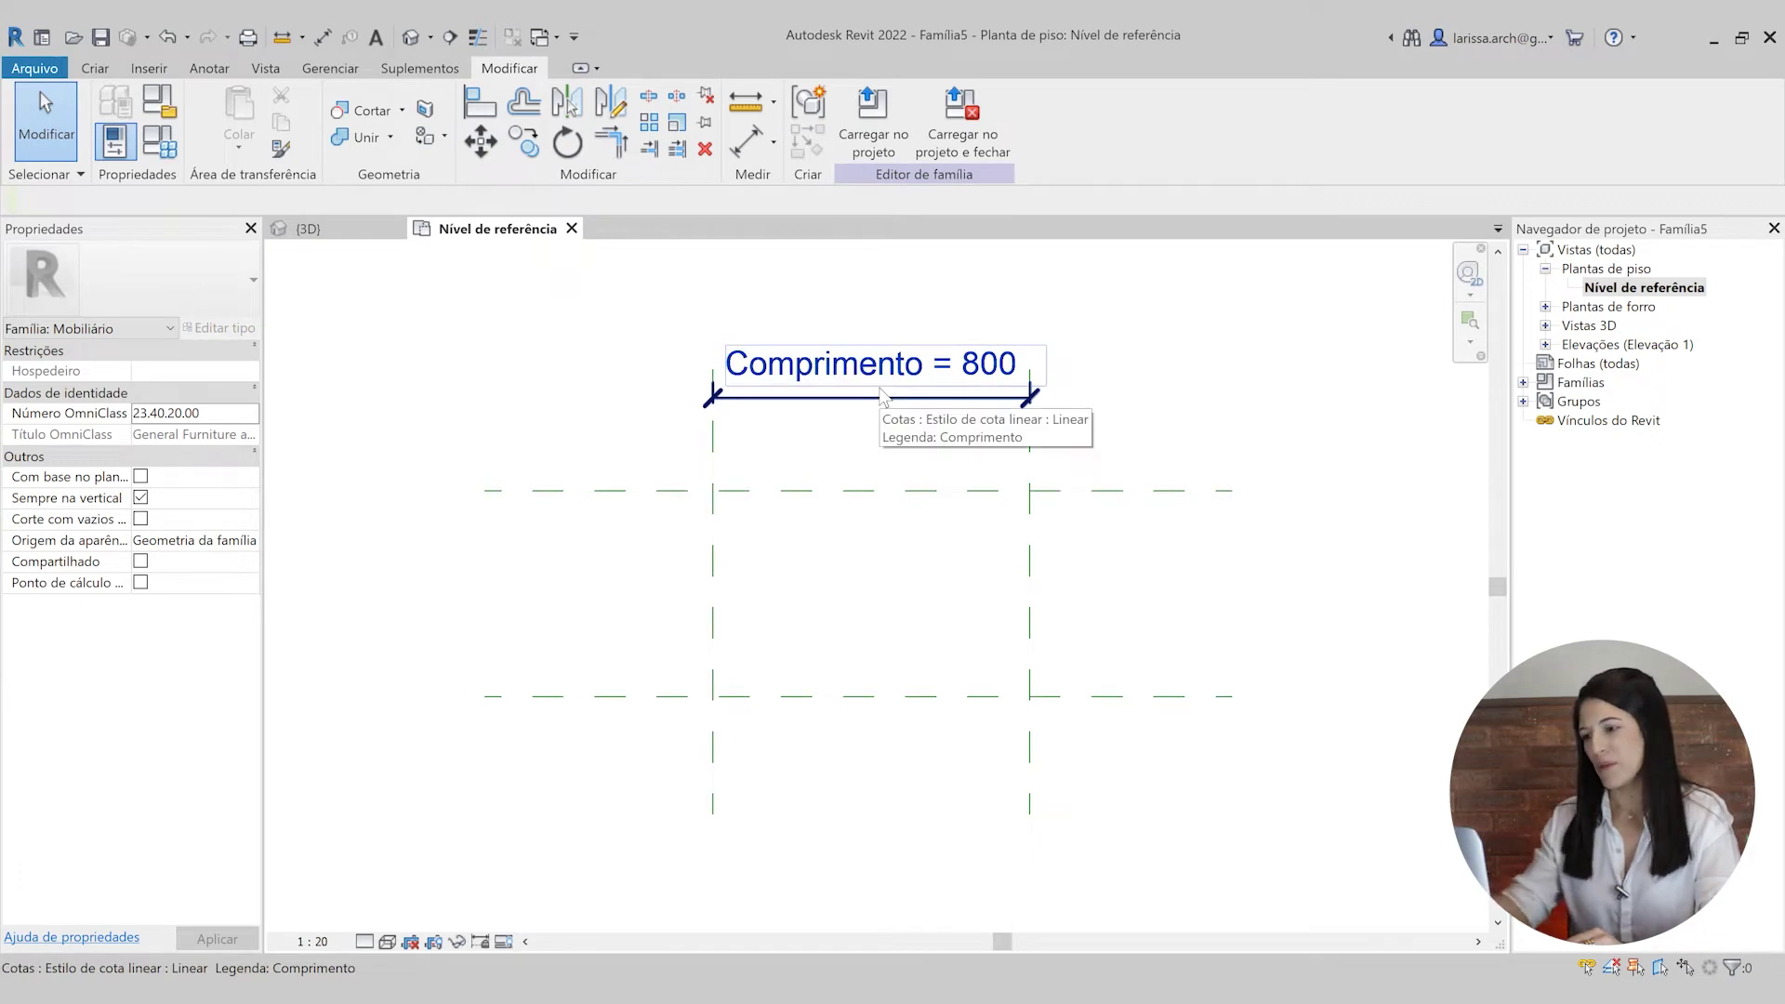
scroll(865, 437, up, 3)
- Check the family in the default 3D view and return to the Nível de referência floor plan
click(410, 36)
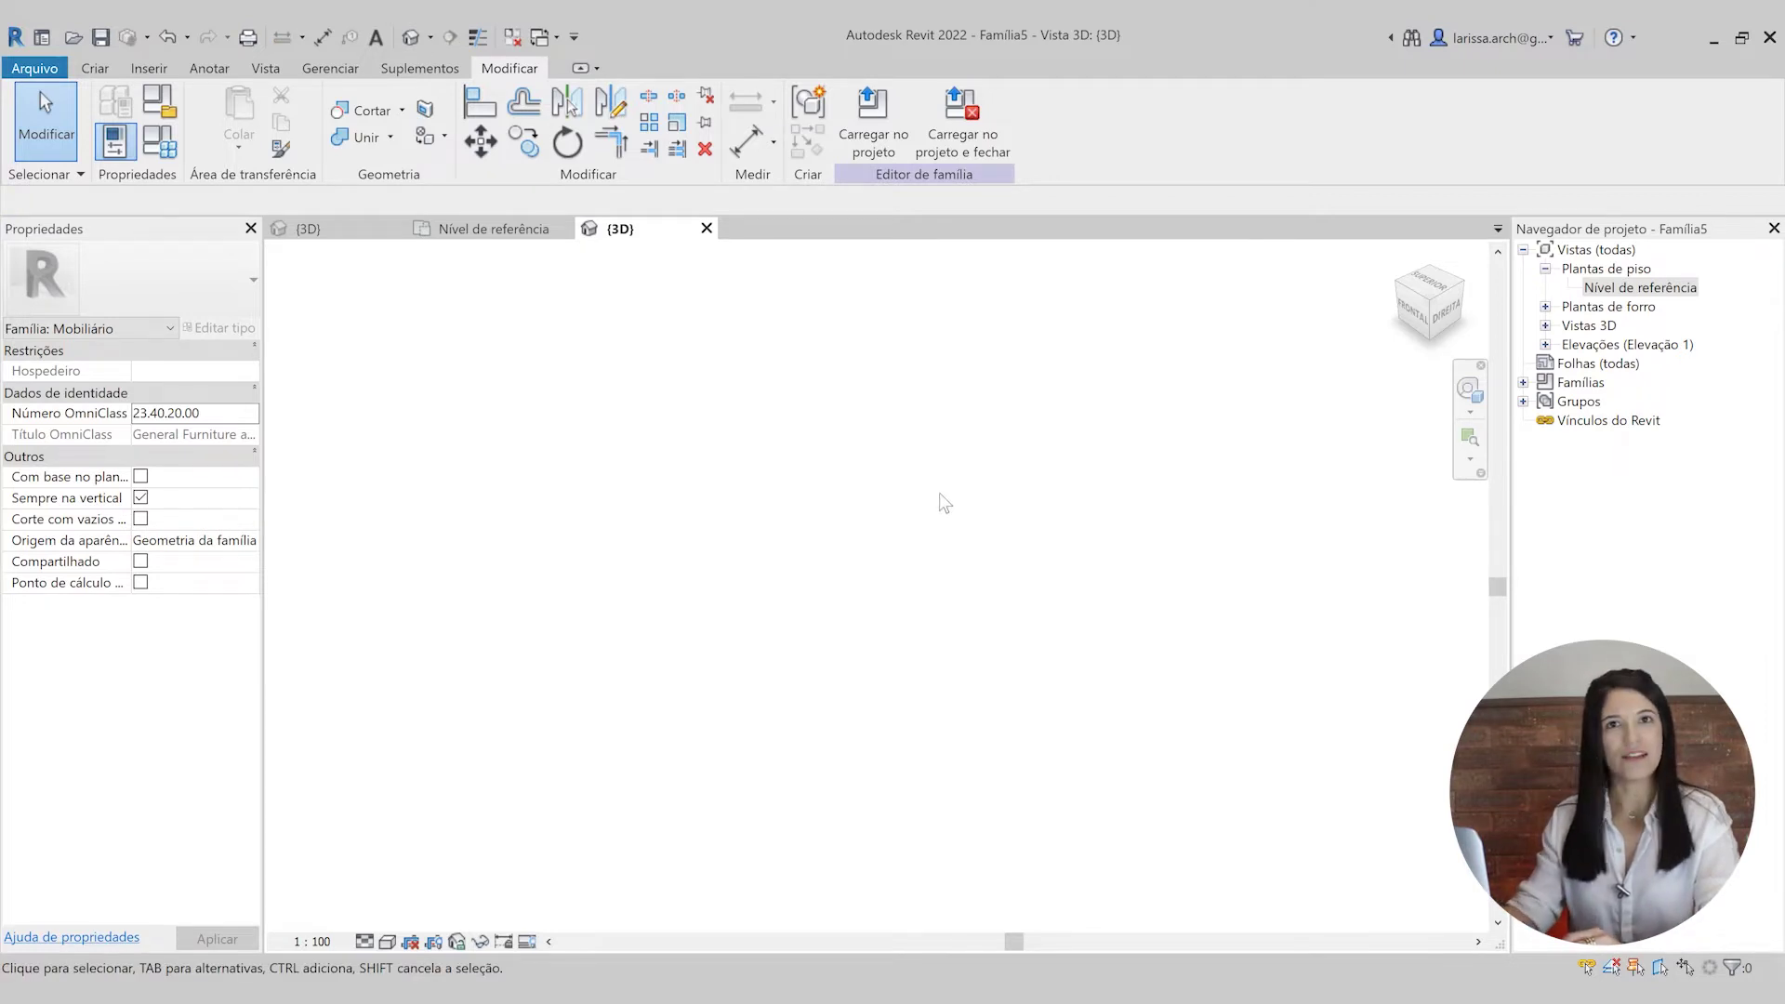
double_click(1640, 287)
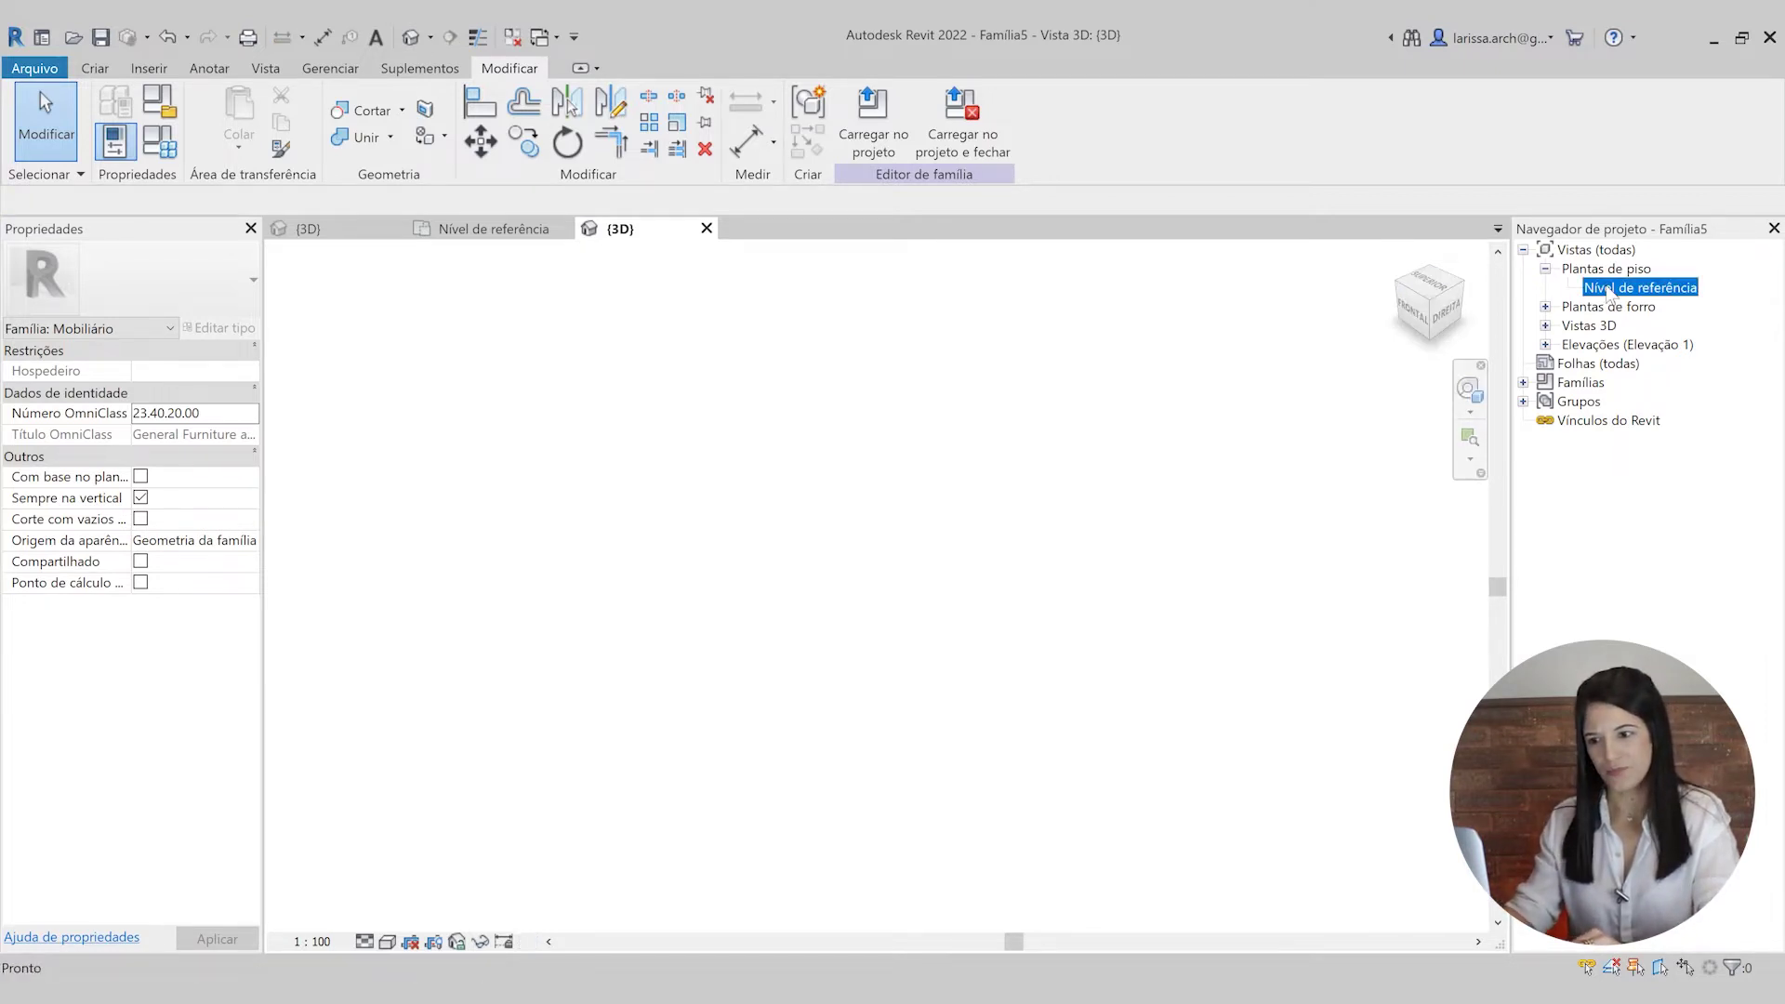
key(z)
key(f)
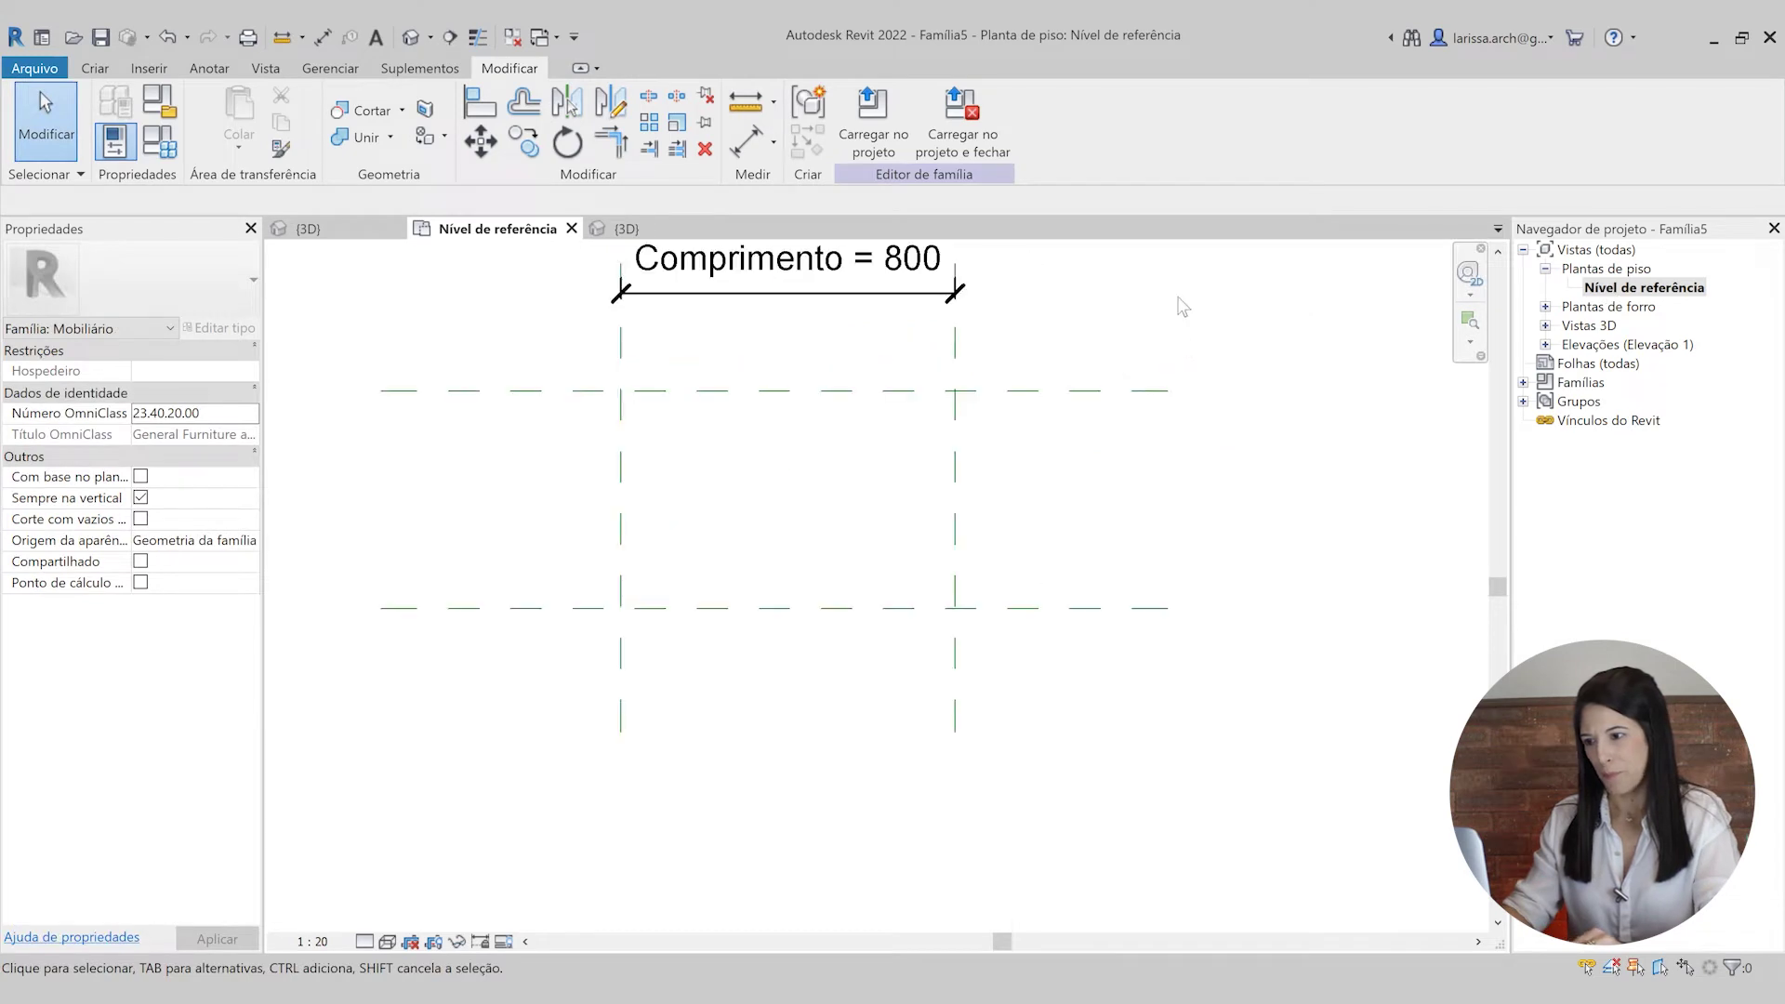
- Create a solid extrusion from a rectangle of about 480 by 320 drawn inside the four reference planes, keeping the 250 depth
click(96, 68)
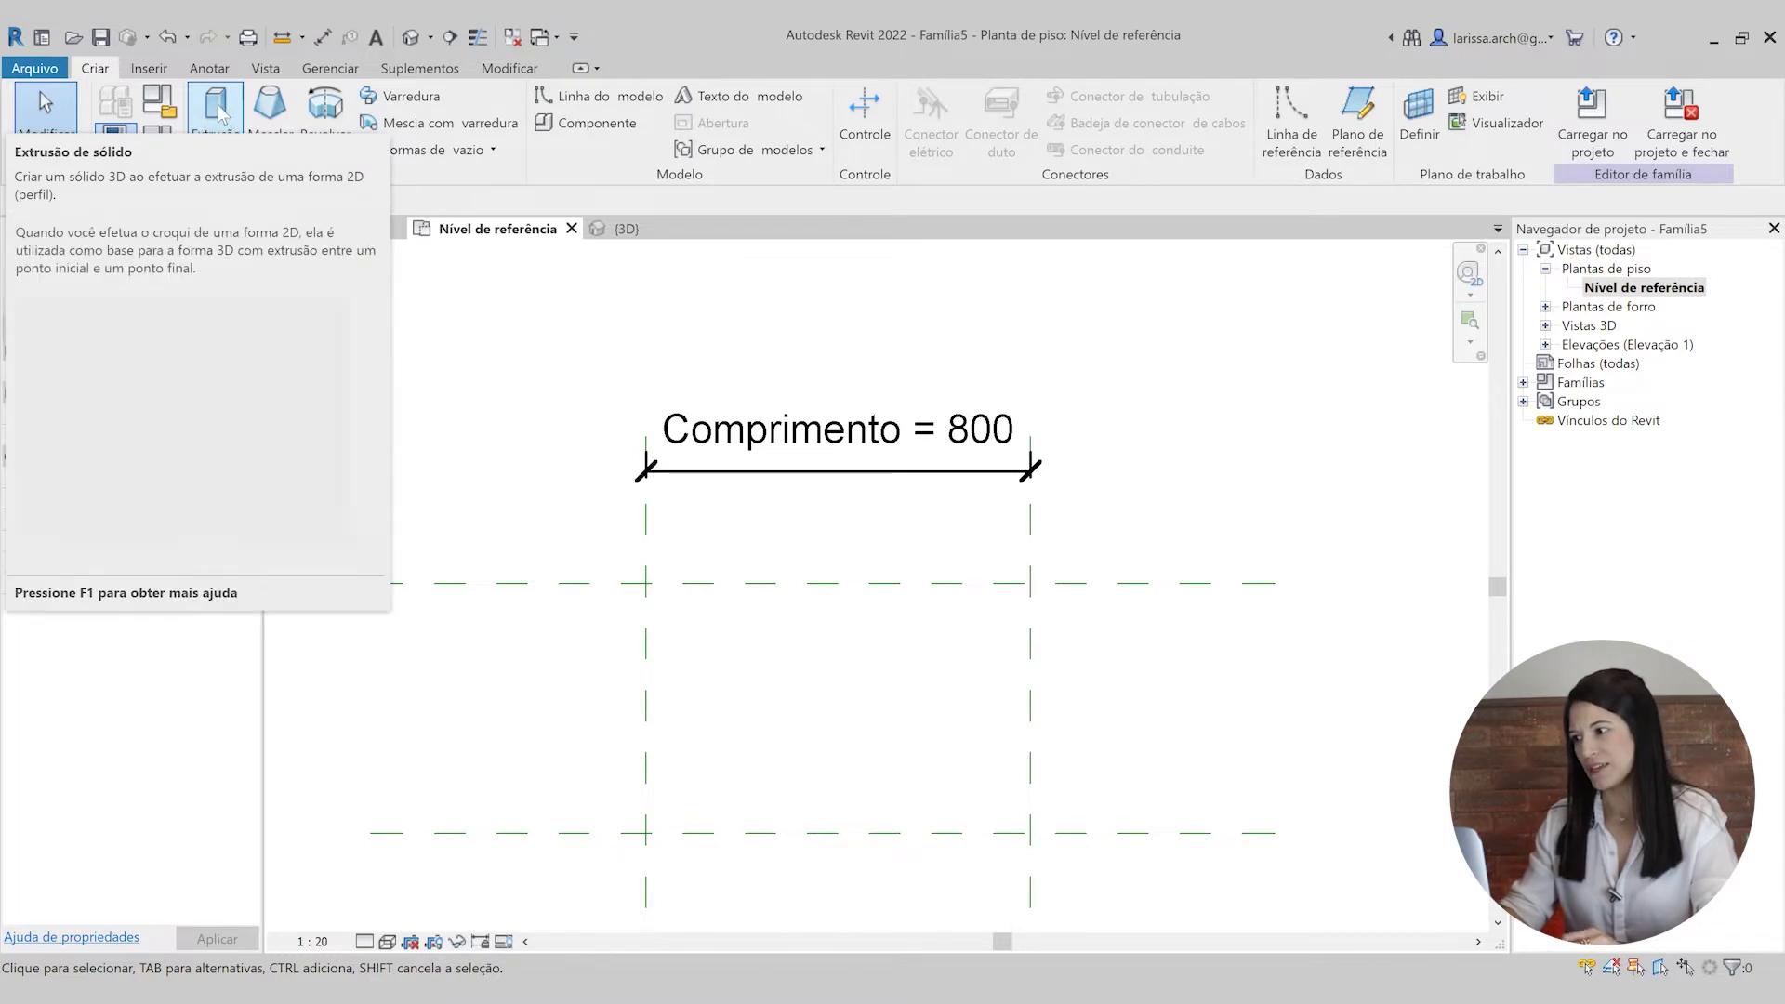
click(221, 112)
click(926, 97)
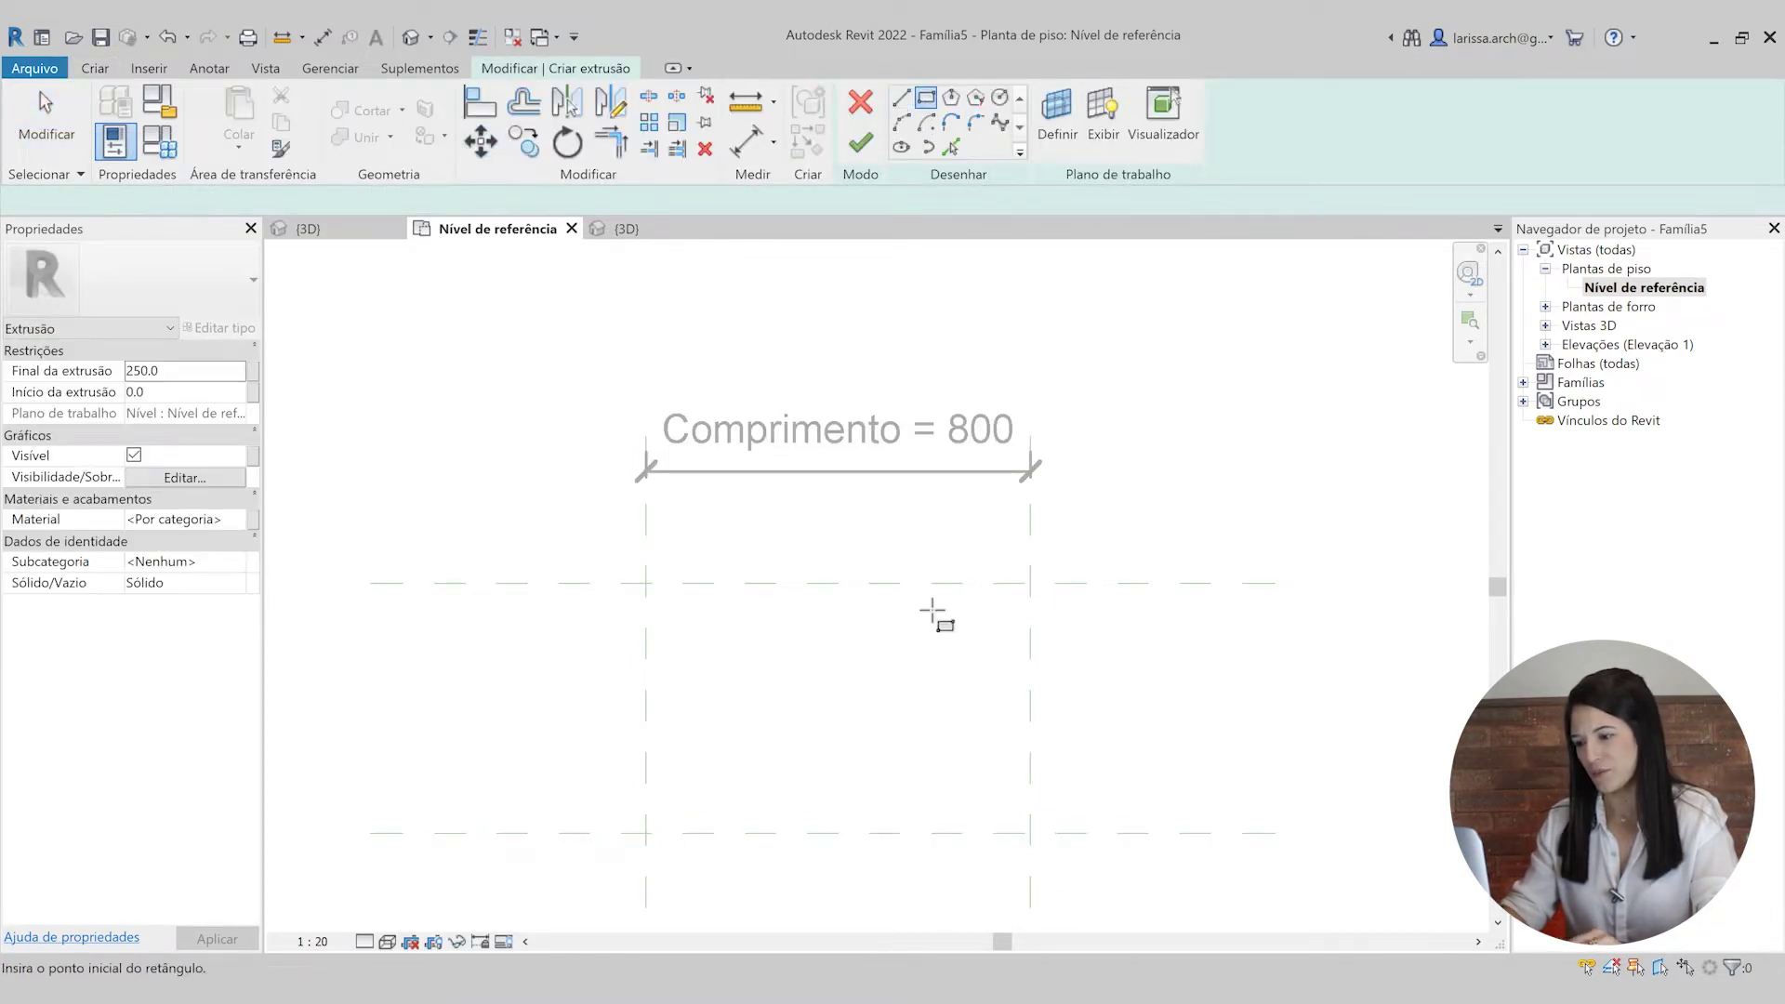
click(725, 626)
click(957, 783)
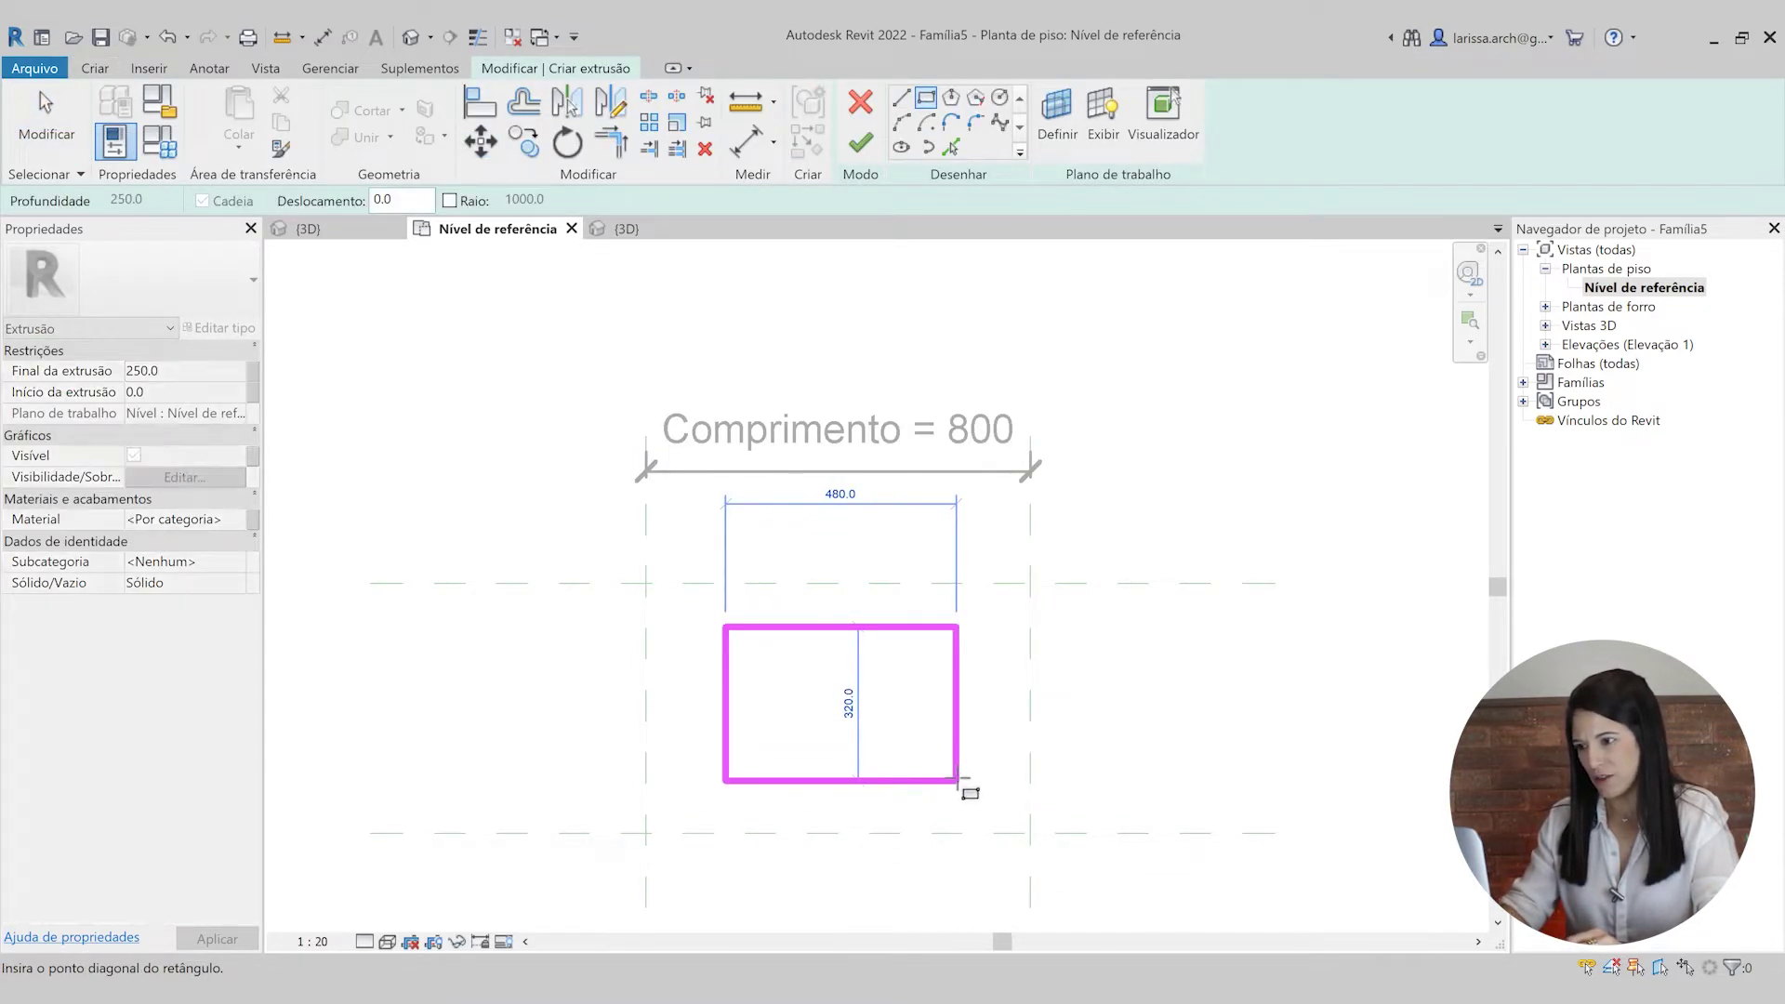
click(860, 141)
- Switch the floor plan view to a shaded visual style and set its scale to 1:5
scroll(979, 420, down, 2)
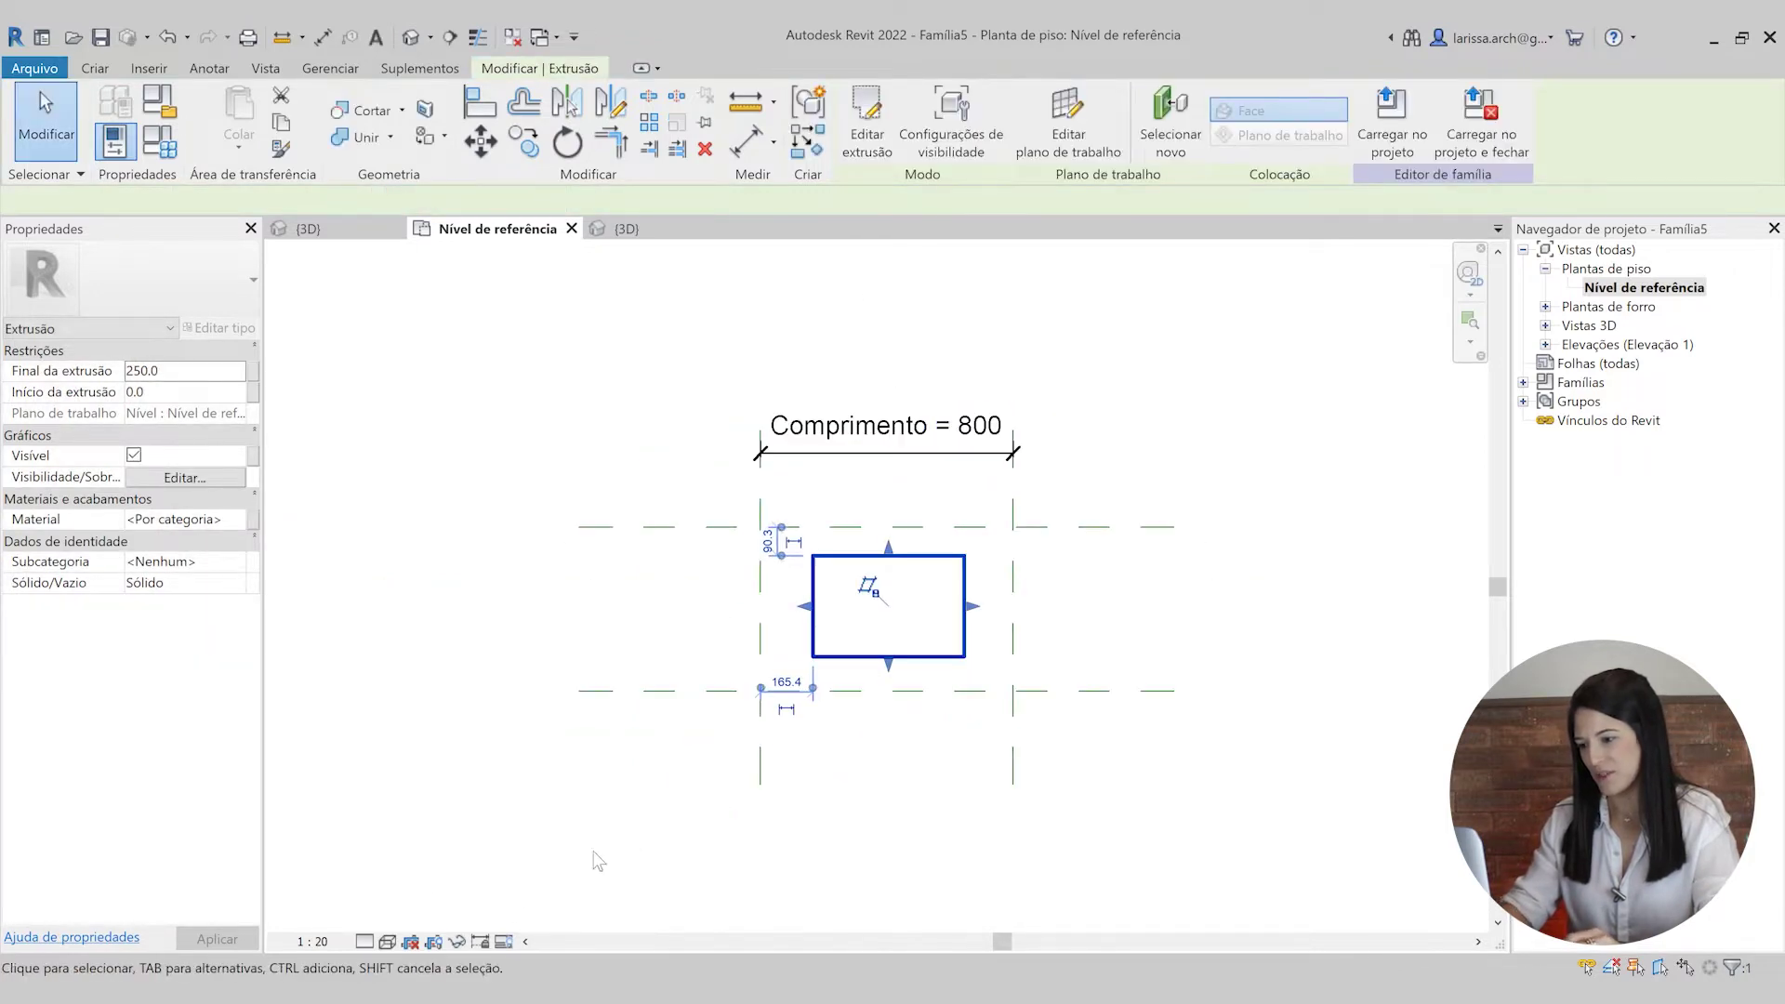
click(387, 942)
click(437, 877)
key(Escape)
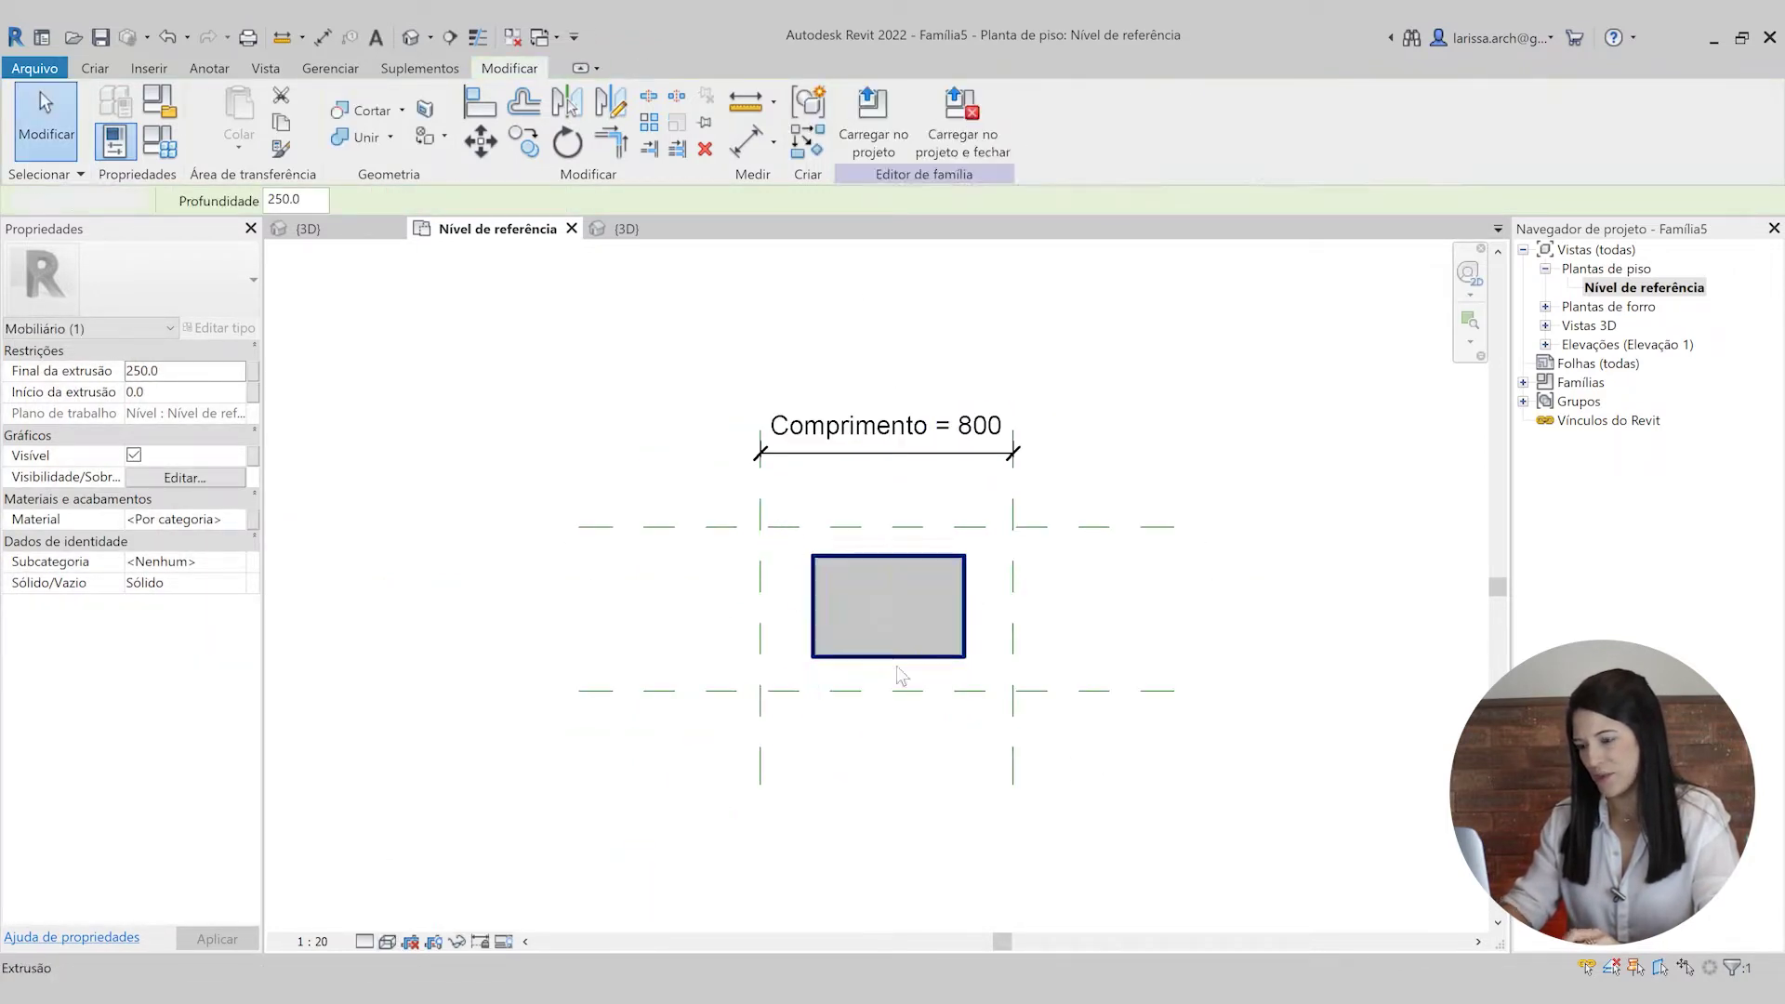
scroll(898, 543, up, 2)
key(Escape)
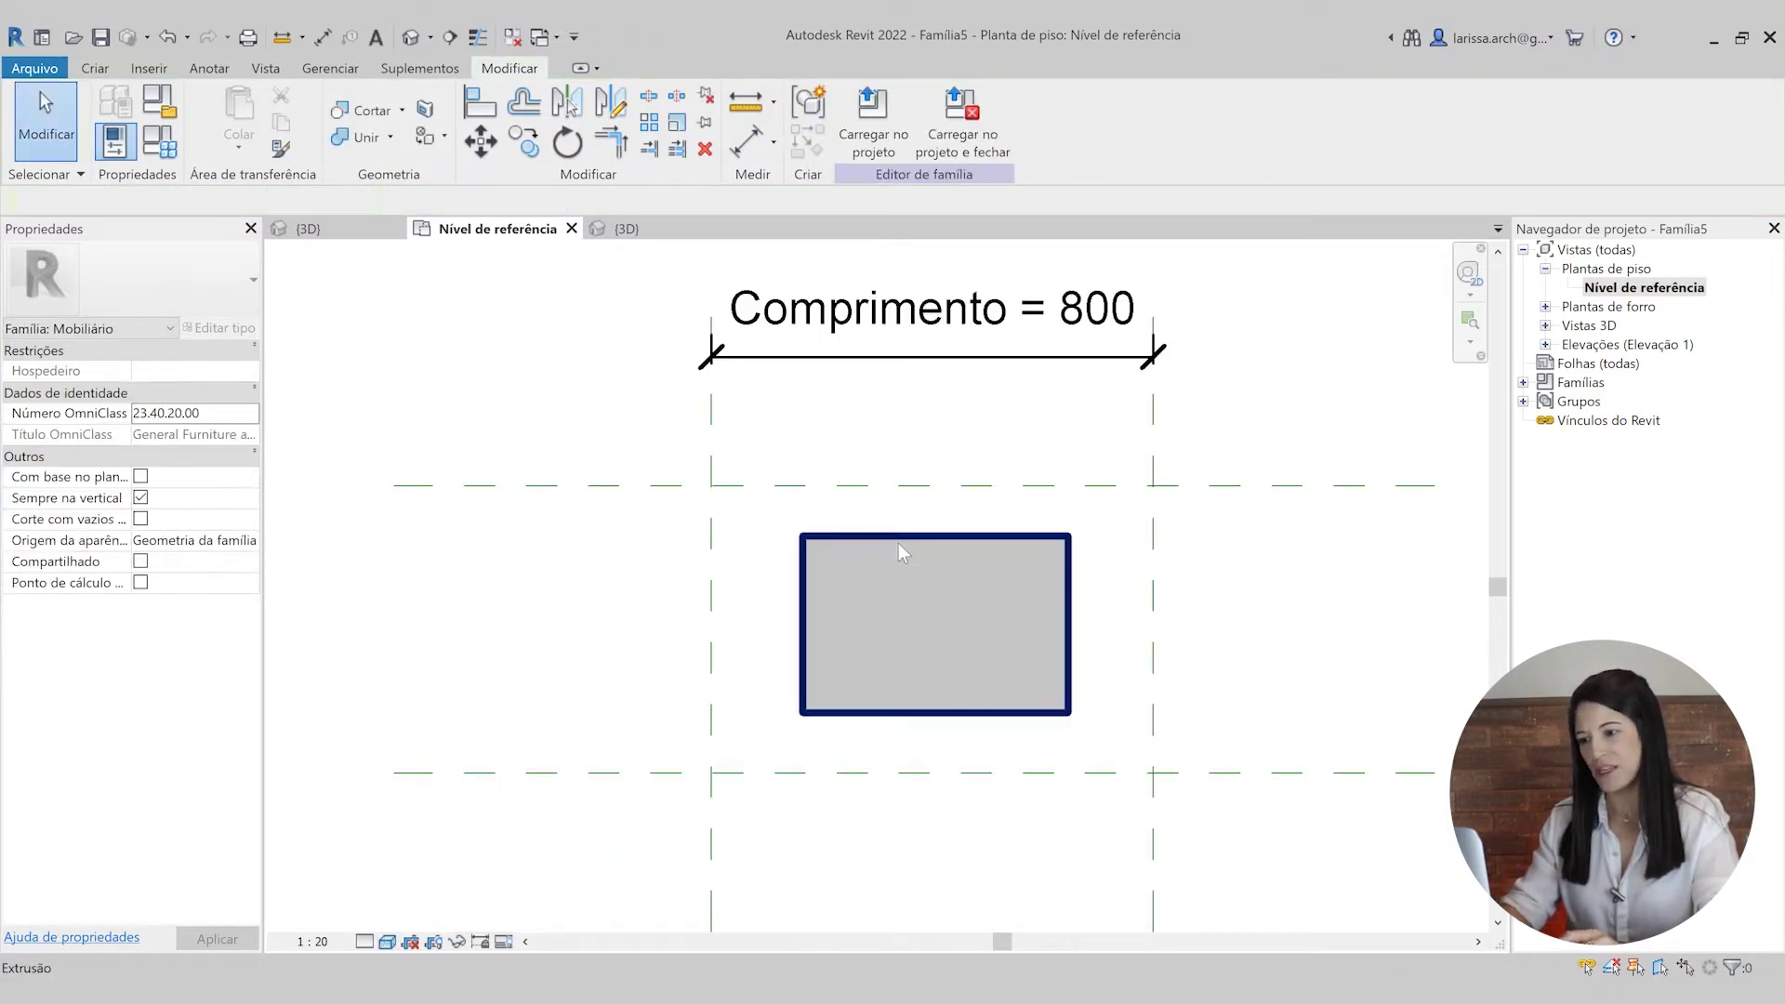
click(312, 941)
click(349, 713)
scroll(1235, 680, up, 1)
- Stretch the extrusion's right and left edges to the two vertical reference planes and lock both alignments
click(1041, 578)
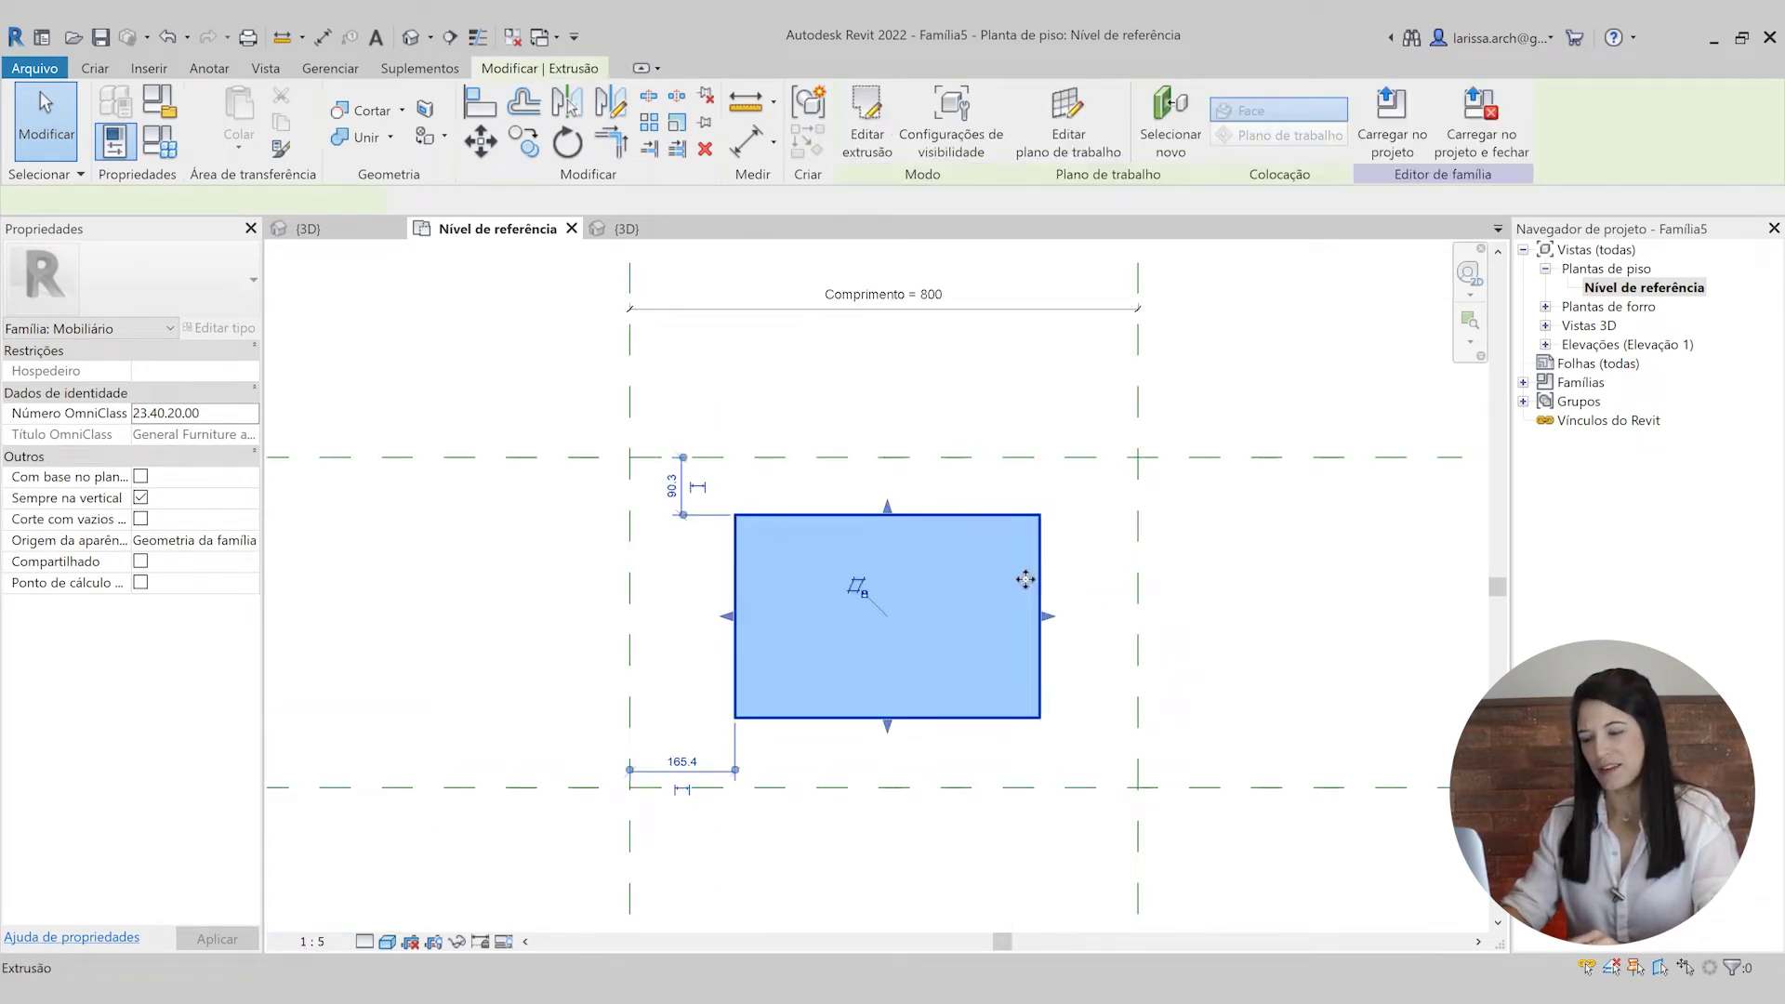
middle_drag(1090, 719, 1087, 740)
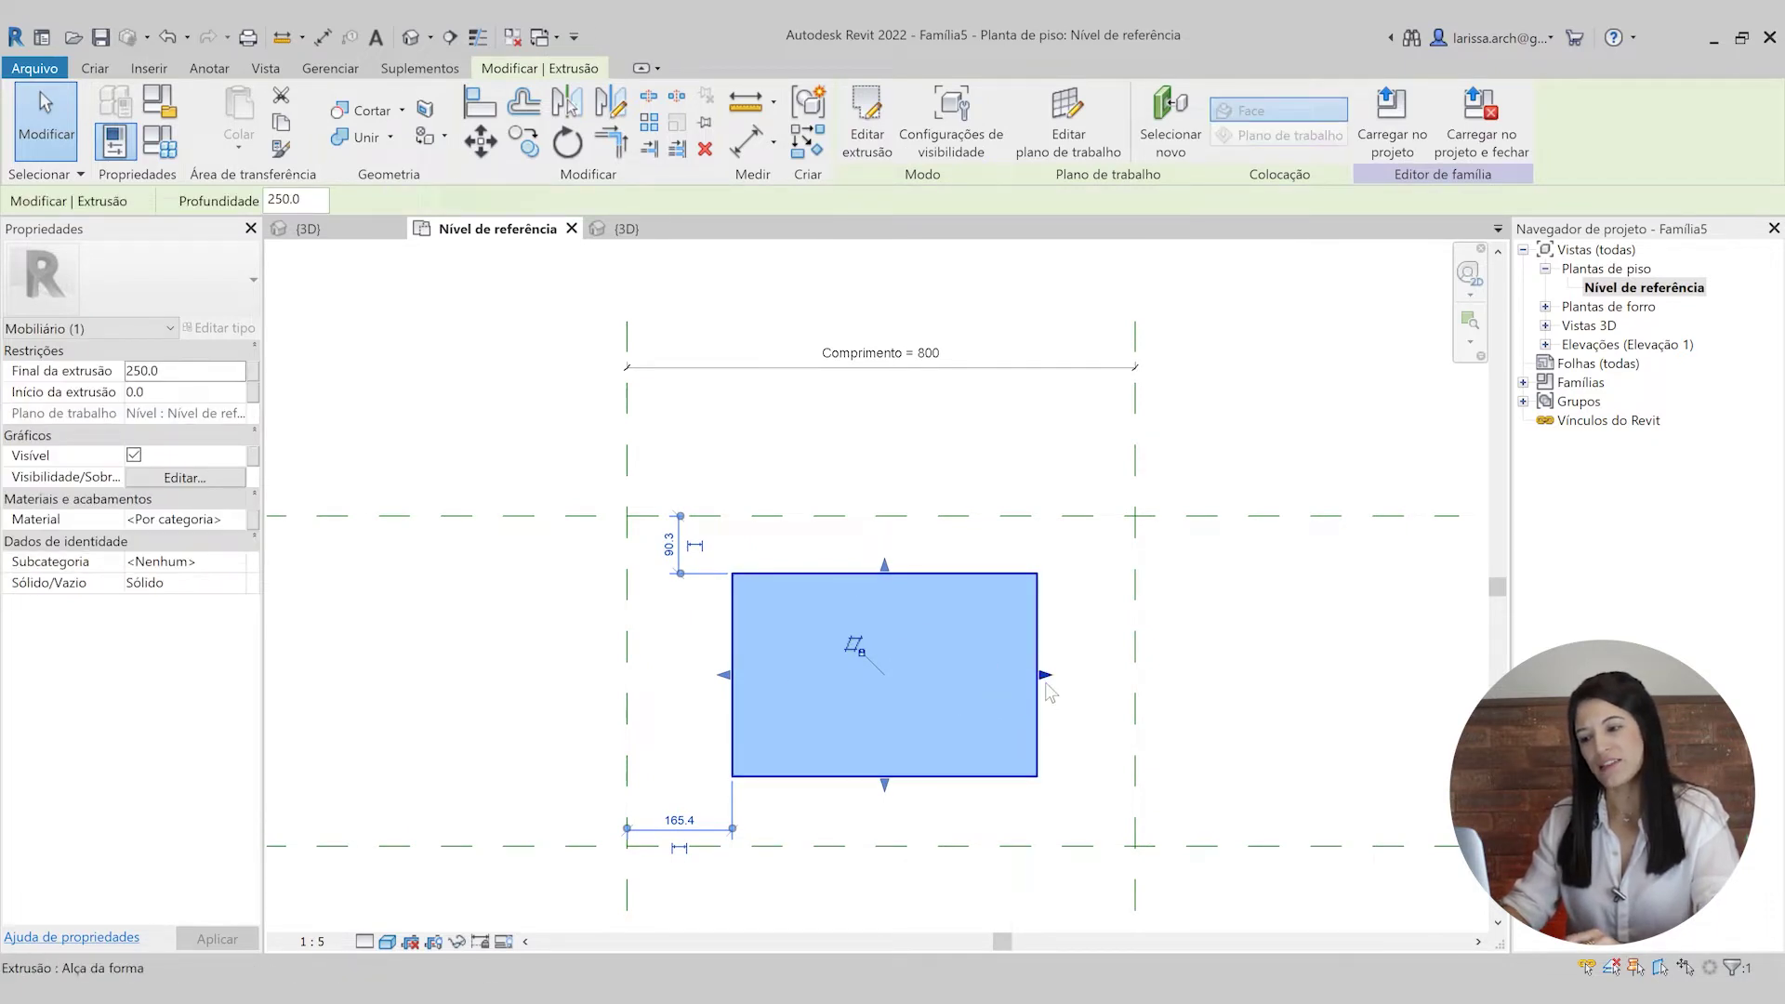
drag(1045, 679, 1140, 676)
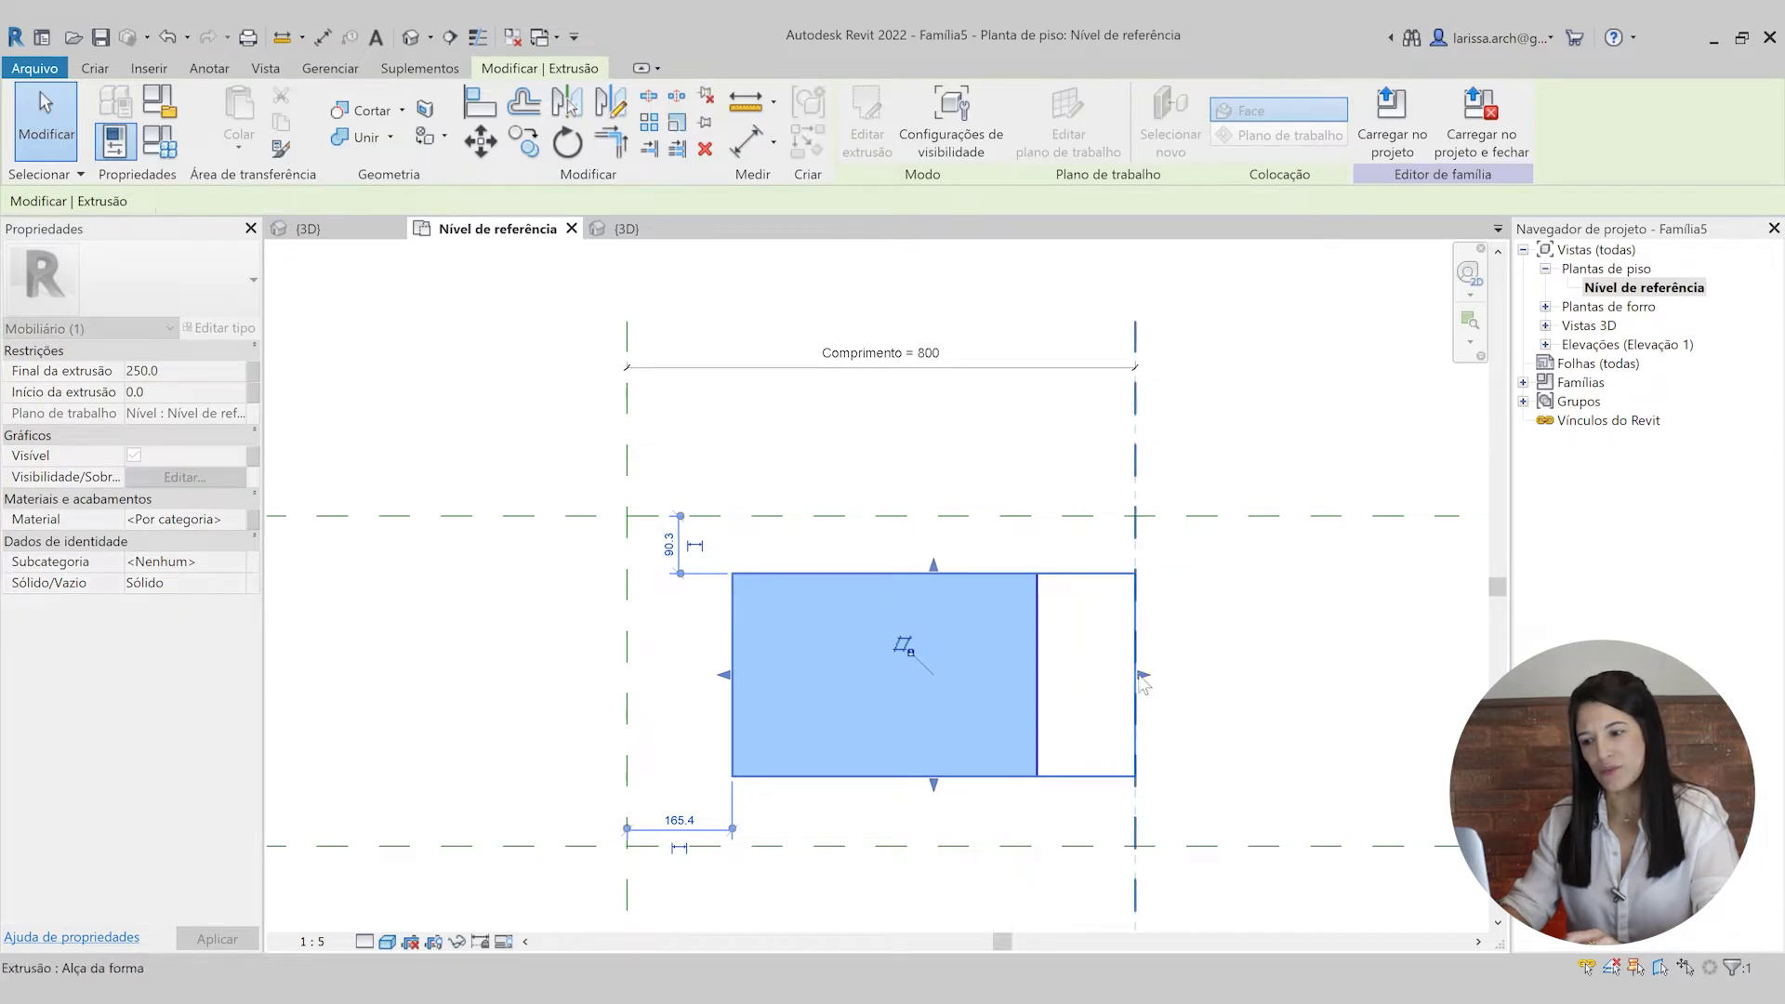
scroll(1183, 698, up, 3)
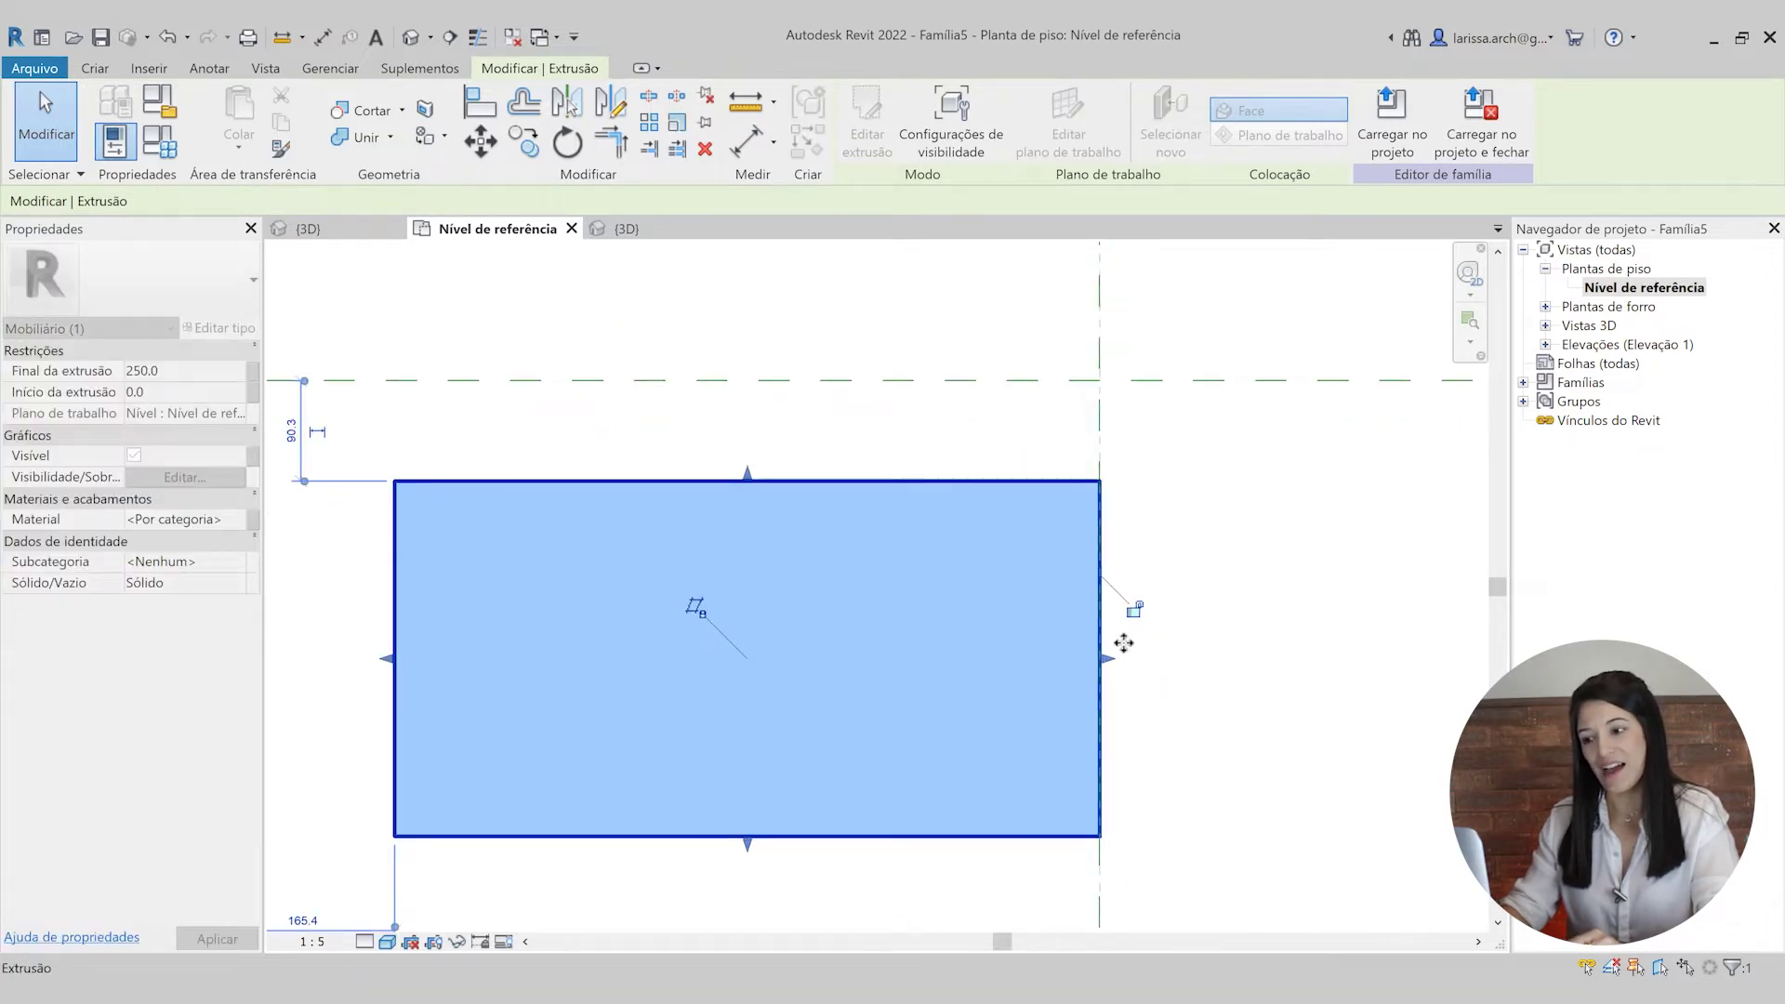
scroll(1206, 649, down, 3)
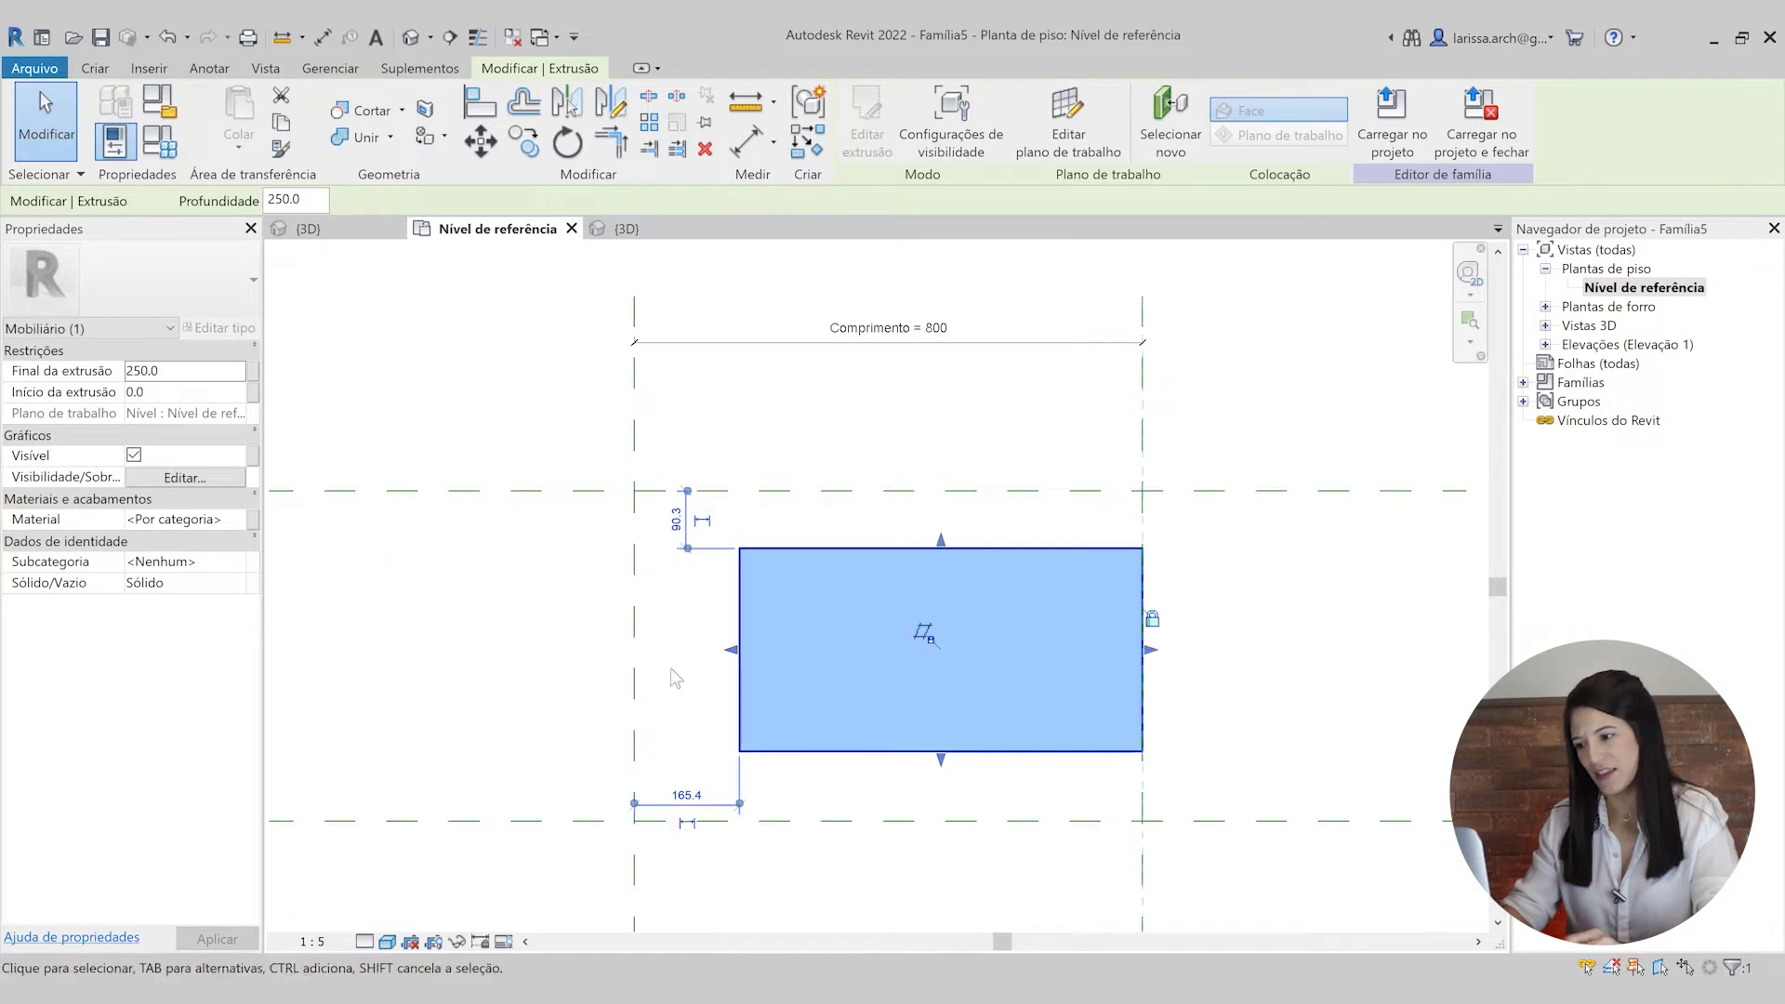
drag(731, 650, 634, 651)
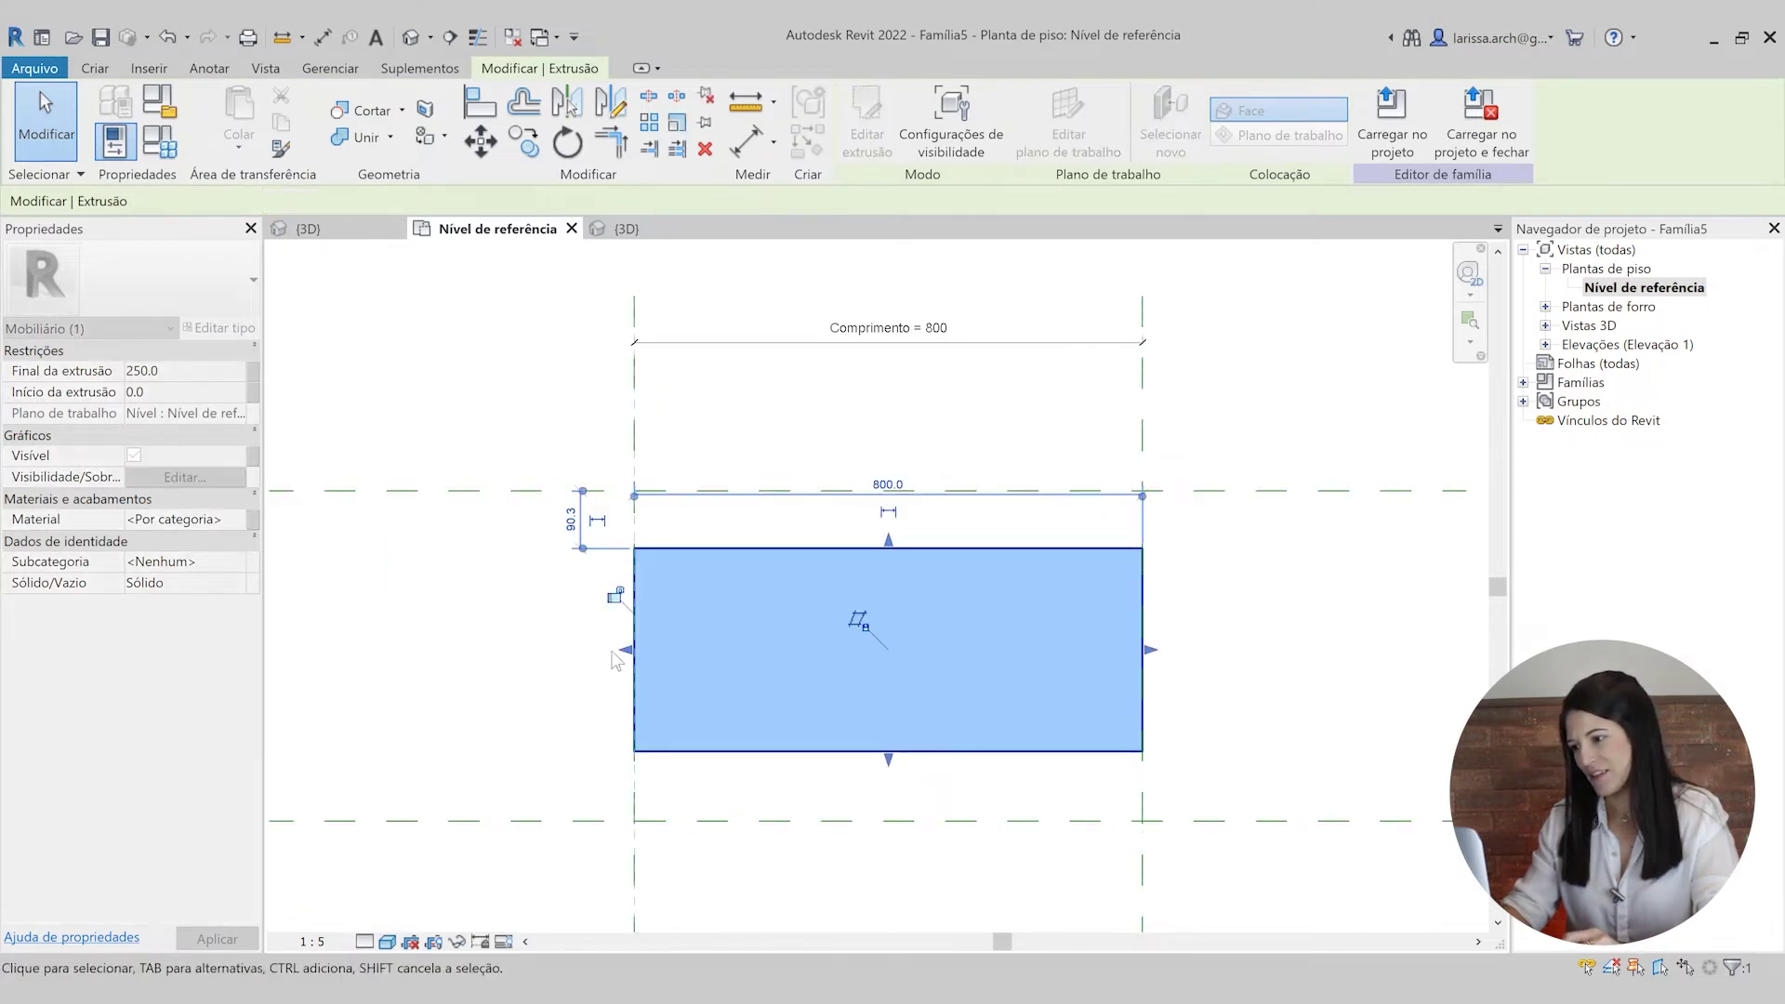
scroll(988, 643, down, 2)
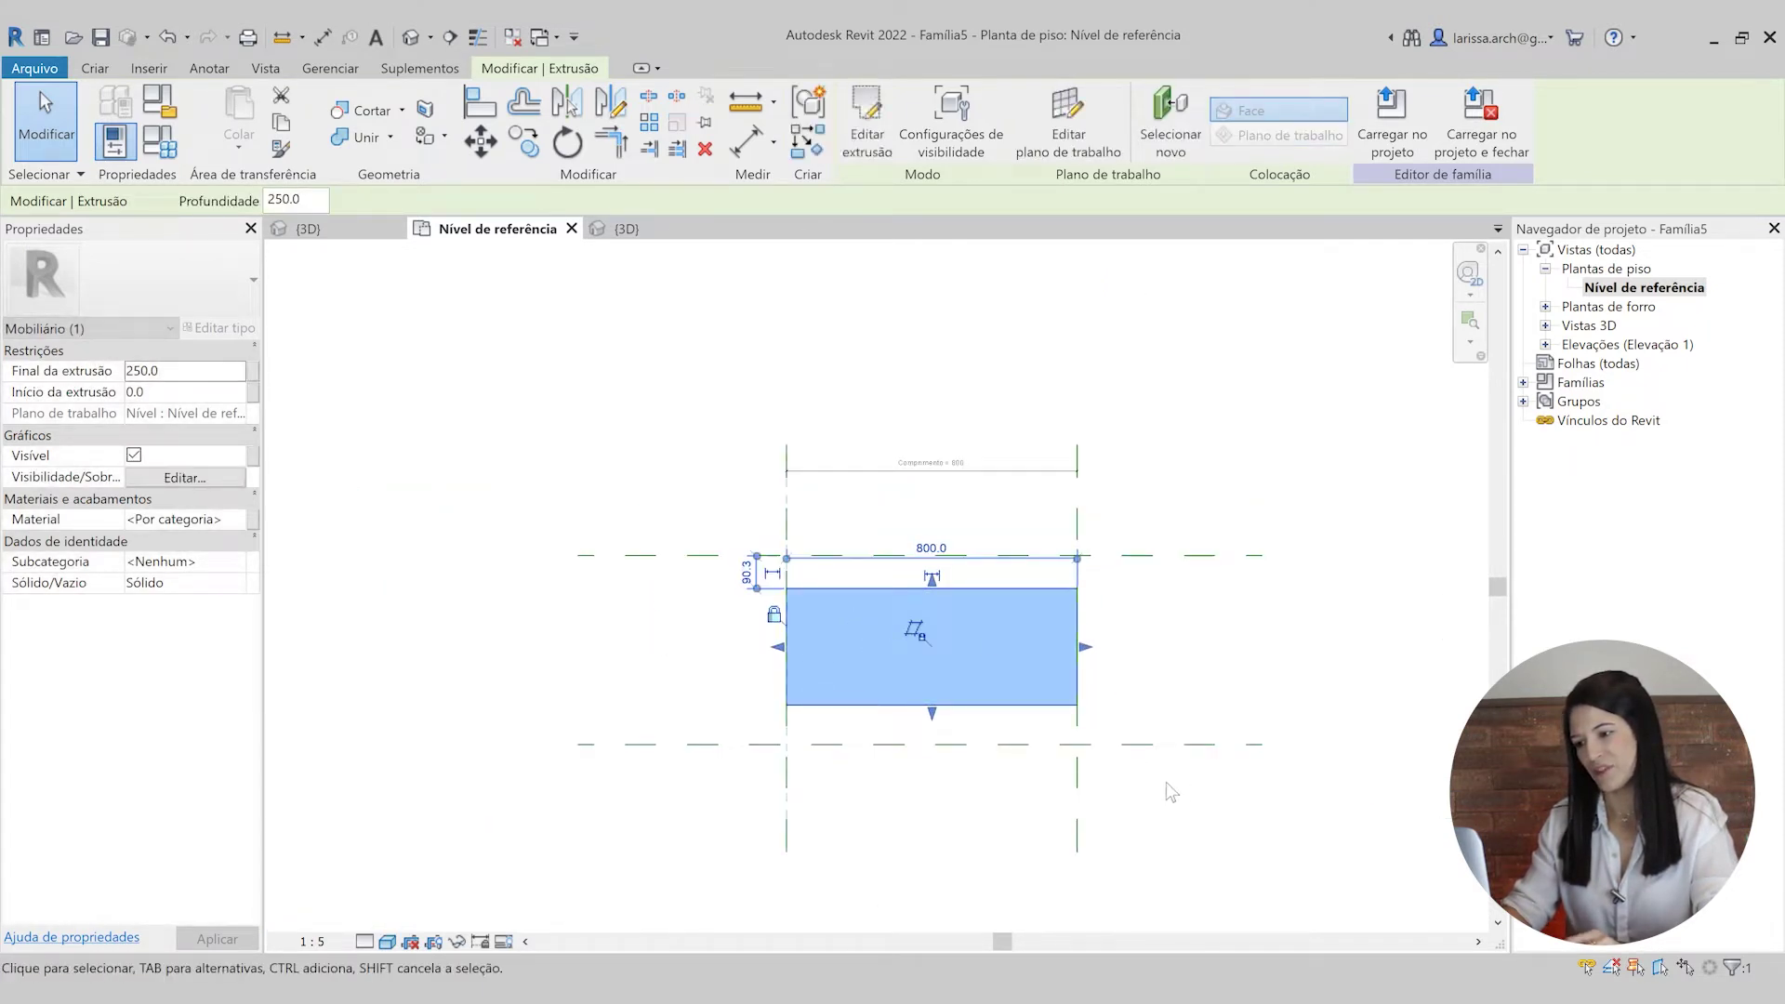
click(1165, 783)
- Stretch the extrusion's top and bottom edges to the two horizontal reference planes and reselect the extrusion
scroll(825, 528, up, 2)
click(975, 609)
drag(966, 603, 967, 565)
drag(967, 796, 968, 816)
click(935, 881)
scroll(1009, 646, up, 1)
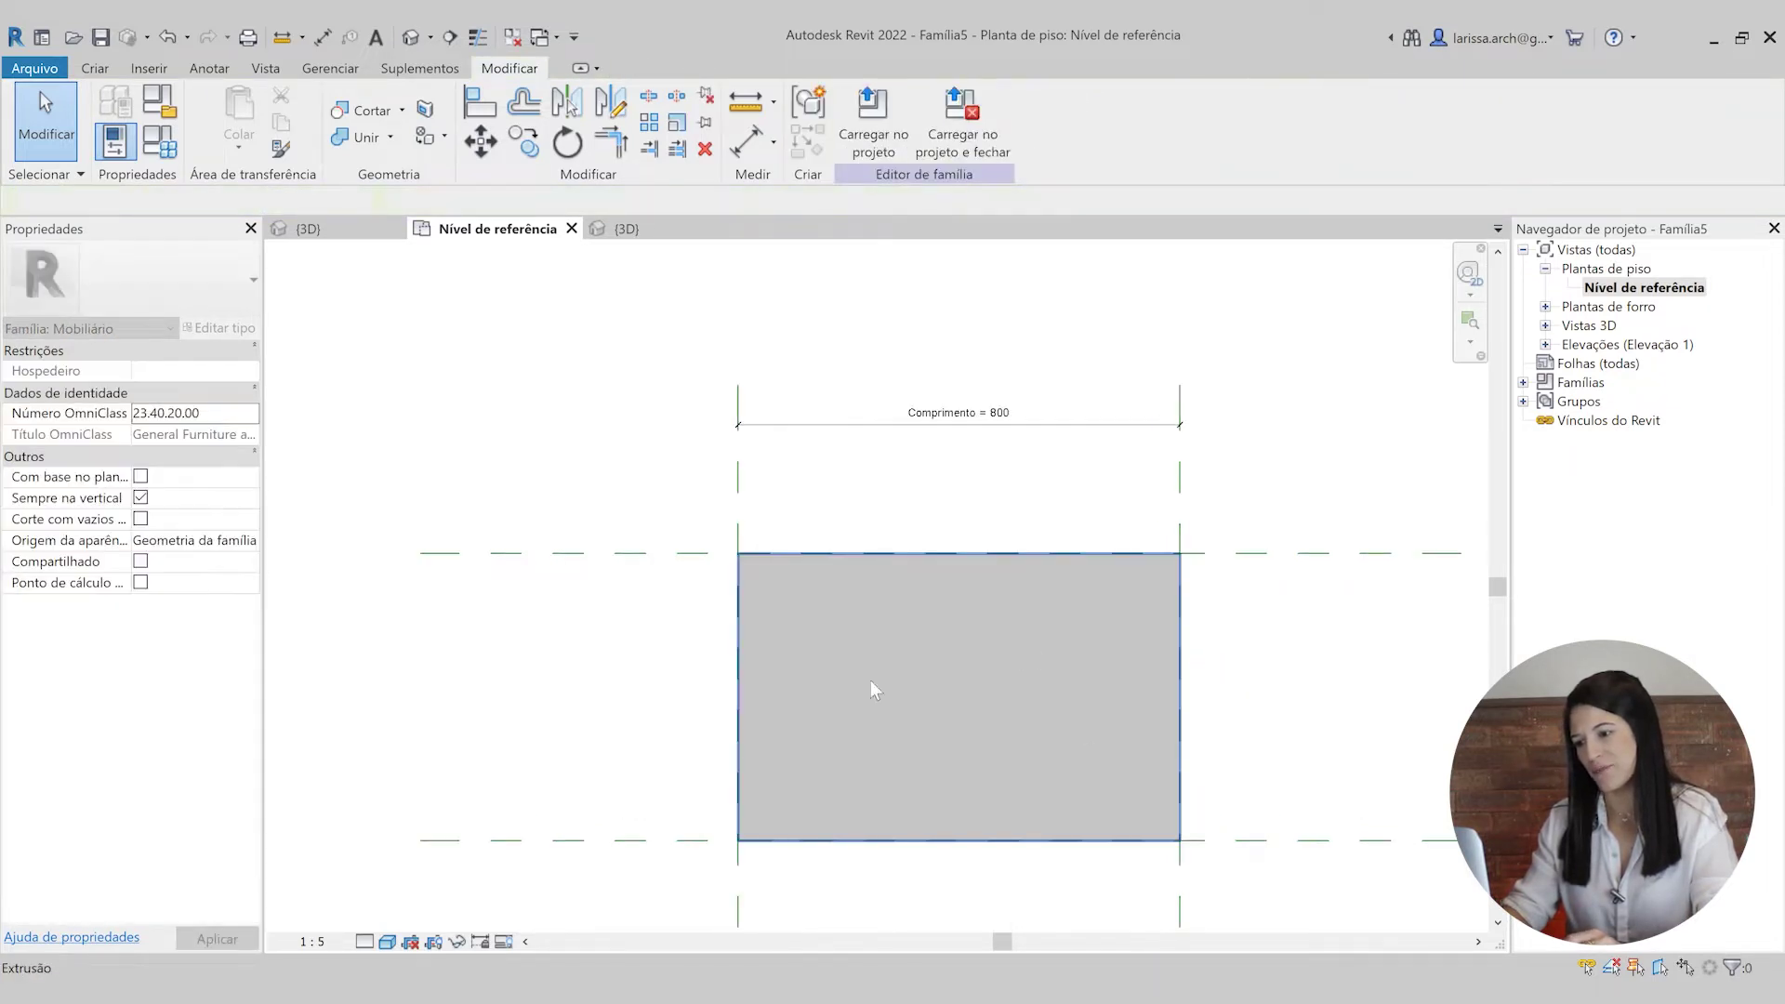
click(741, 656)
scroll(1153, 688, up, 1)
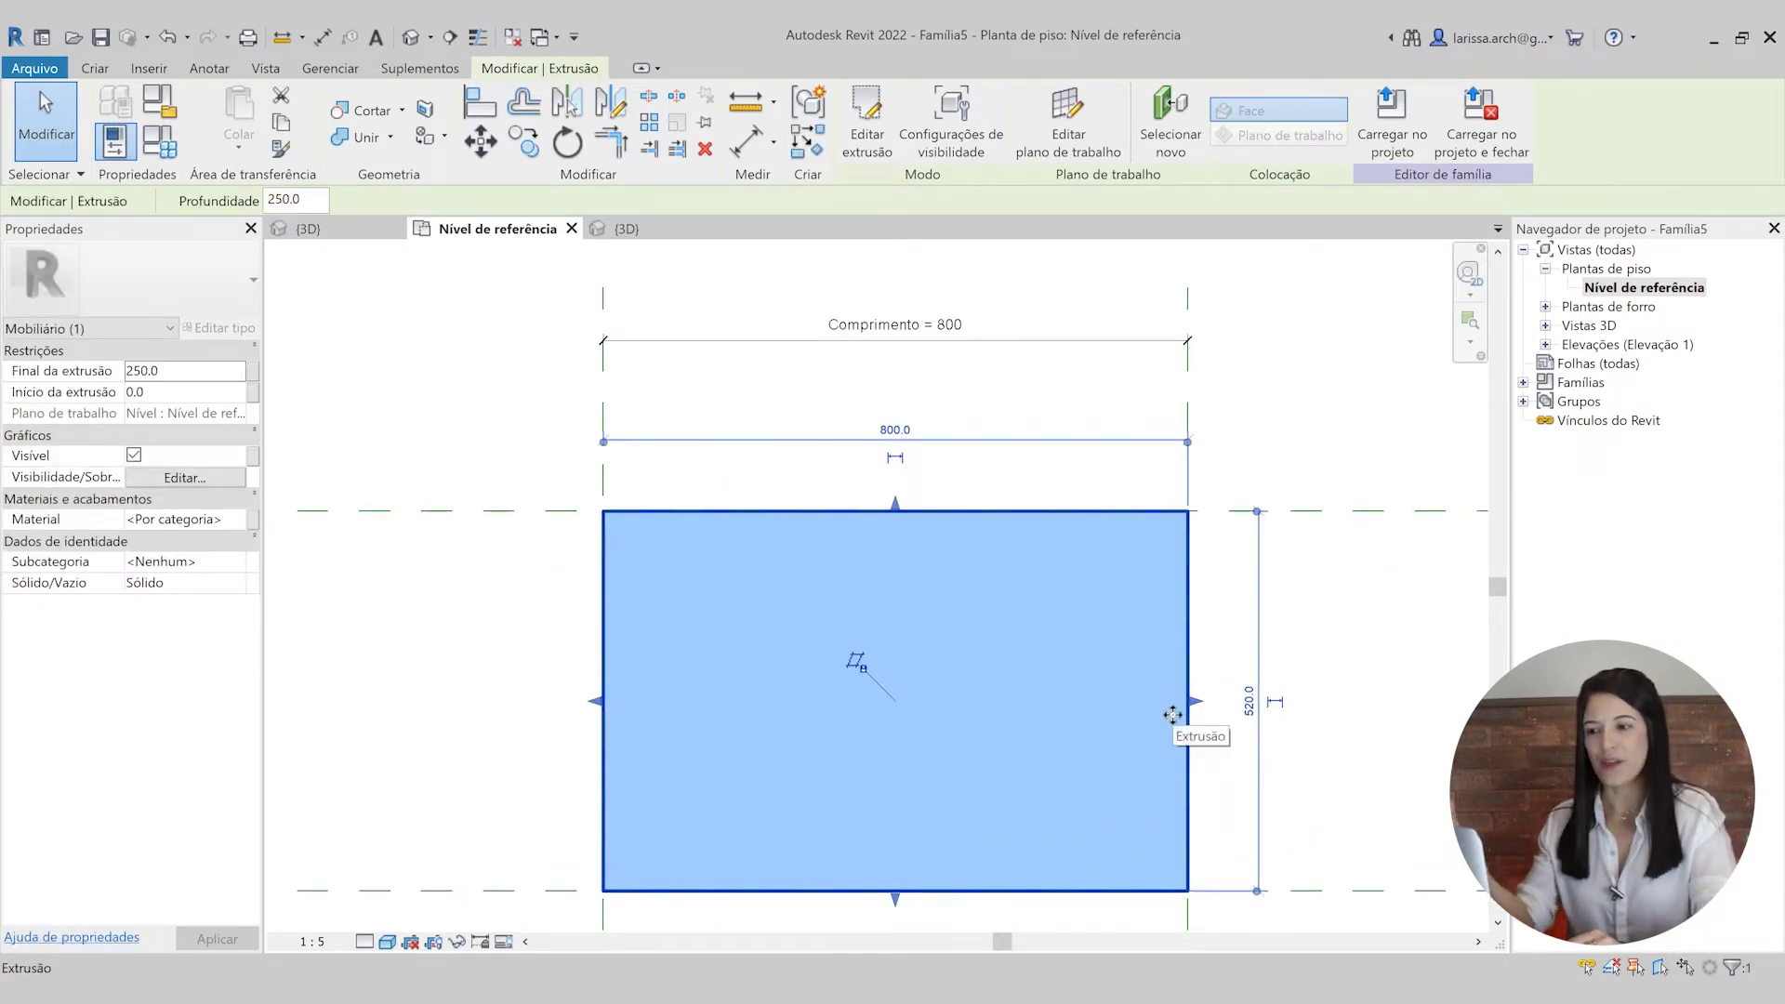
- Set the Comprimento dimension between the vertical reference planes to 1200
scroll(1197, 376, up, 1)
click(1186, 387)
scroll(1246, 395, down, 1)
scroll(1219, 459, down, 2)
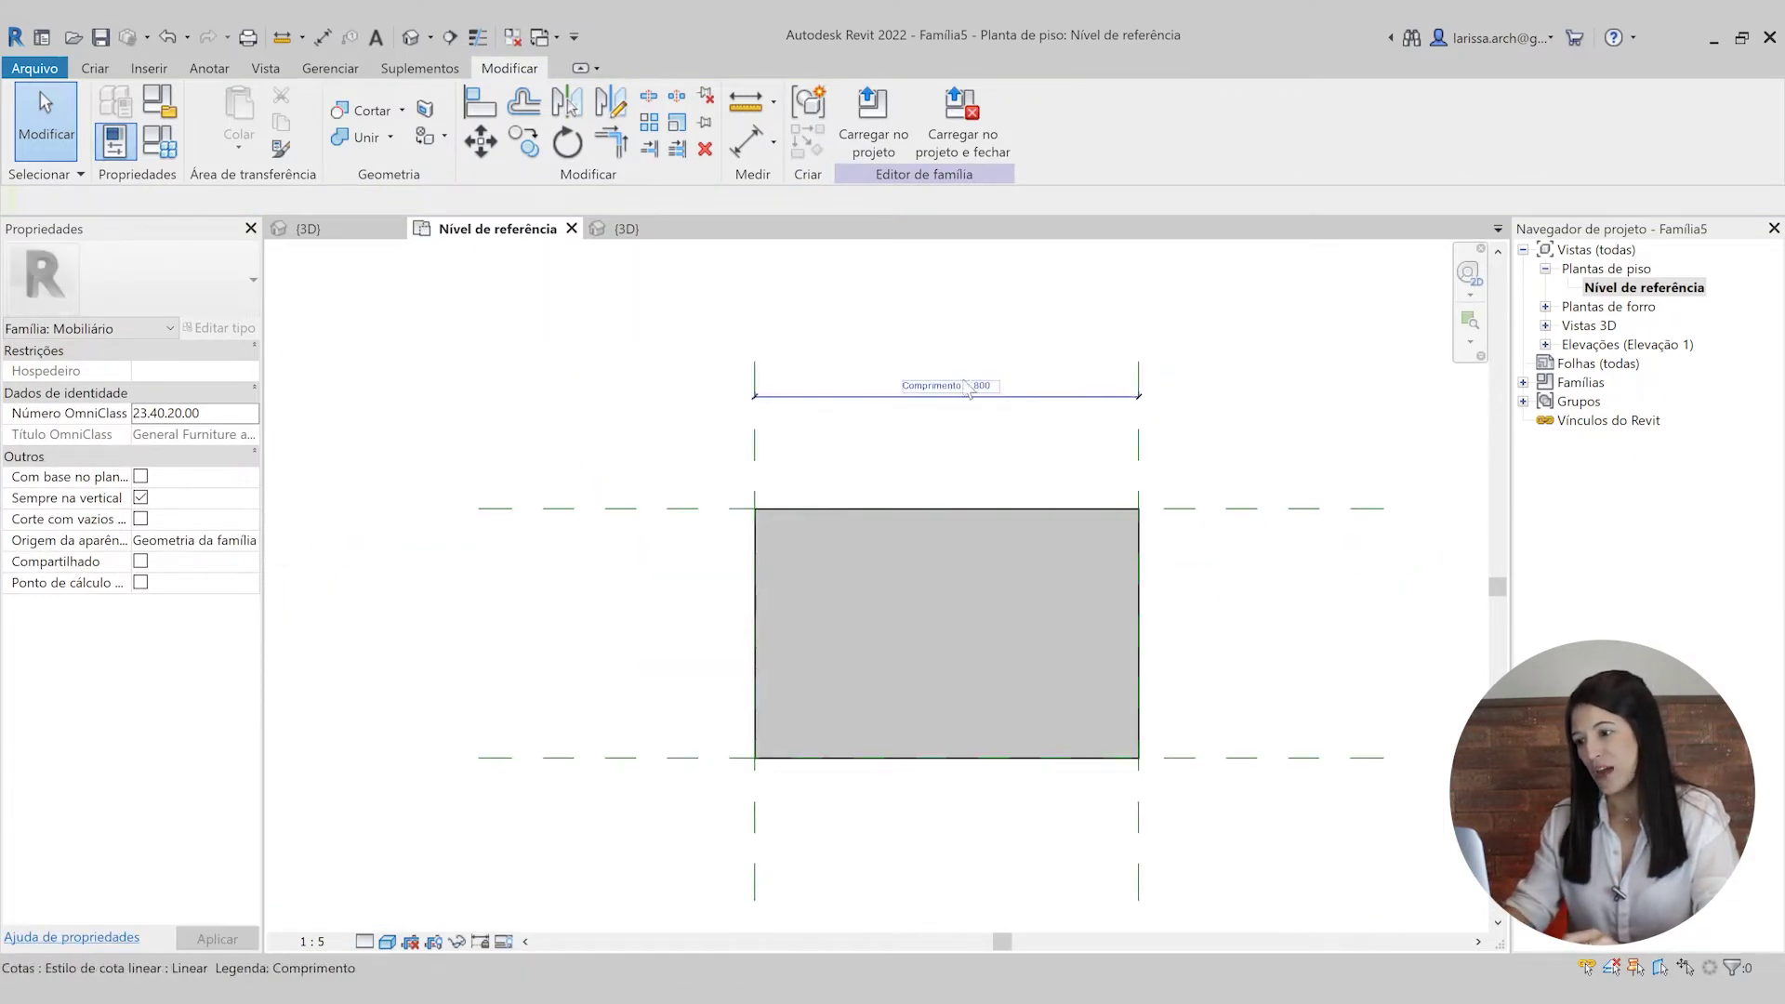
click(974, 390)
click(934, 385)
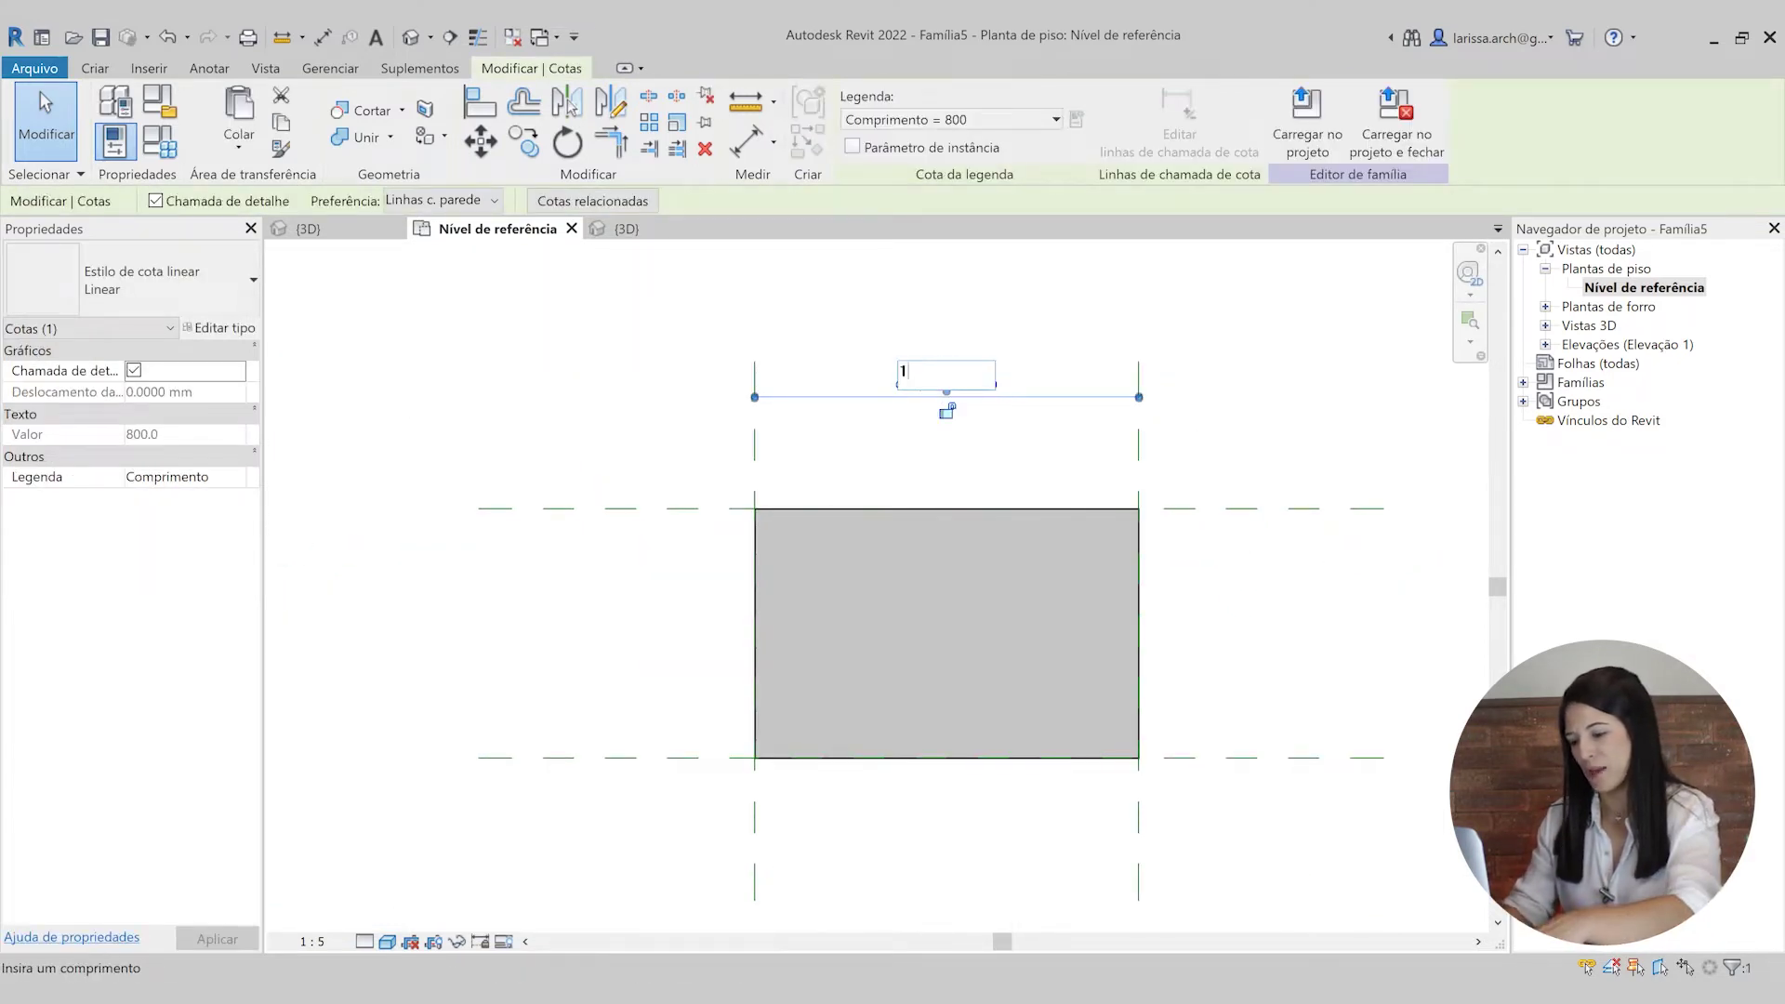
text(1200)
key(Return)
scroll(1001, 651, down, 1)
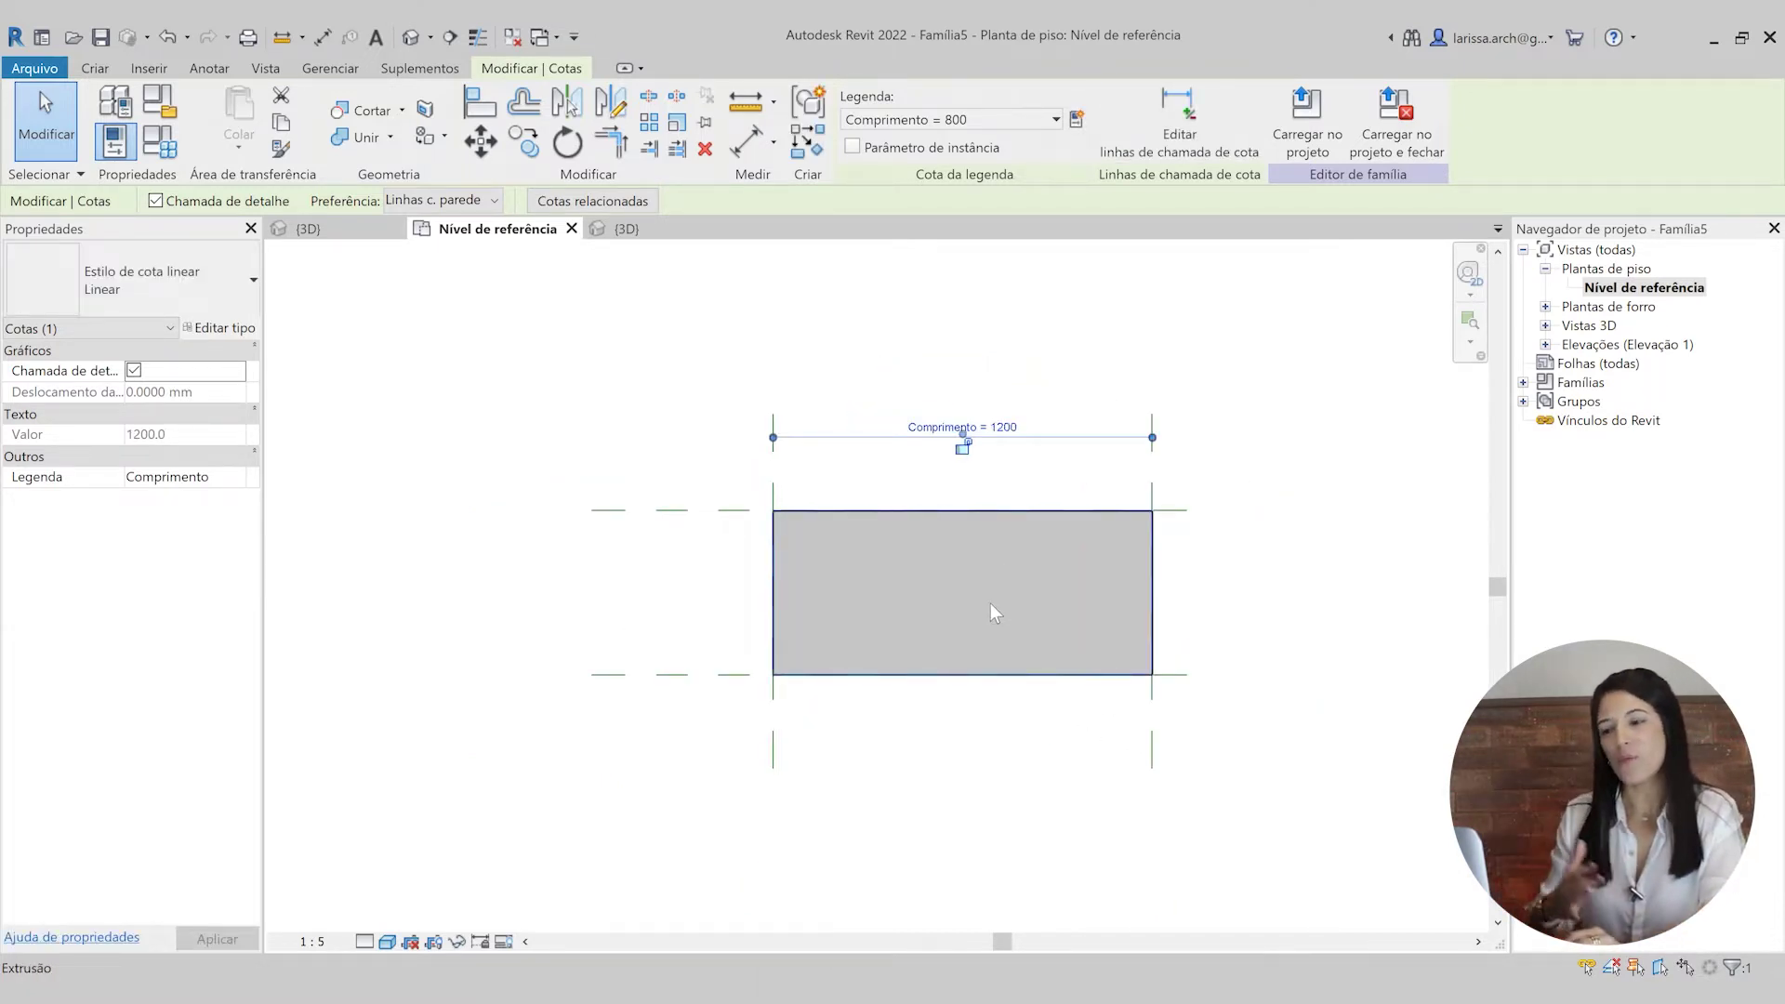
- Examine how the extrusion's edges follow the reference planes and the Comprimento dimension in the floor plan
scroll(1053, 489, up, 3)
click(1423, 414)
scroll(1309, 461, up, 3)
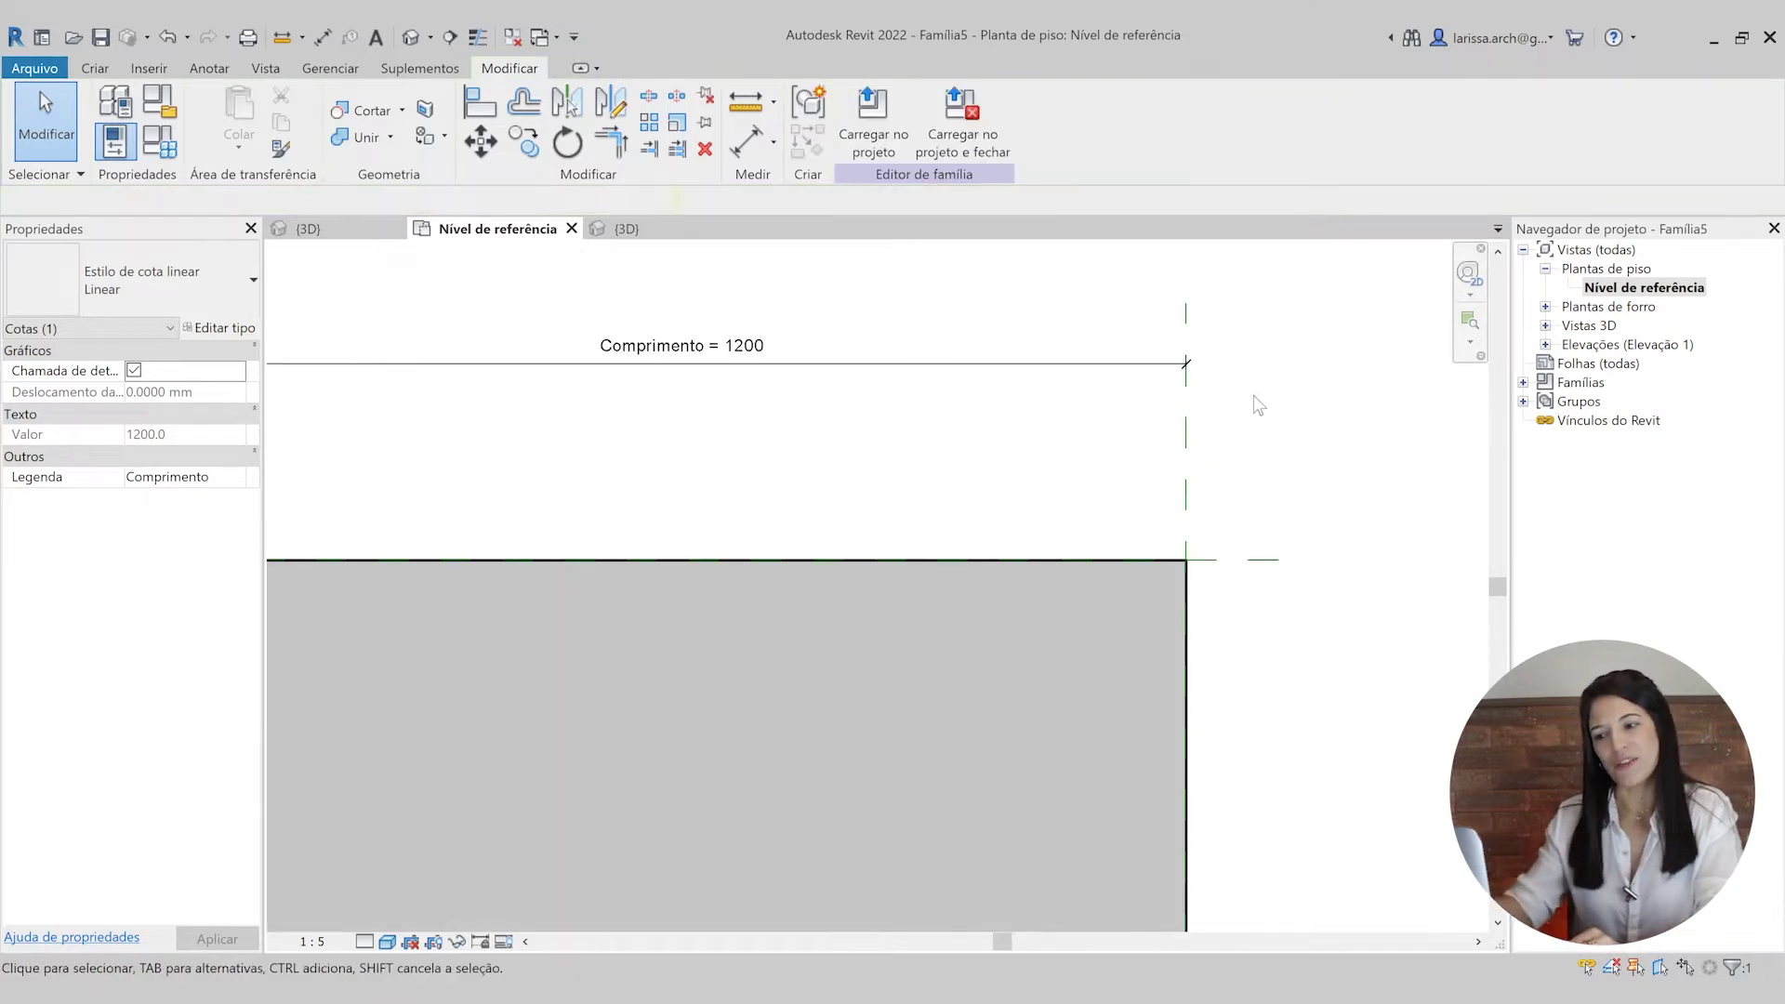
click(1236, 392)
scroll(1245, 394, down, 2)
scroll(940, 409, up, 1)
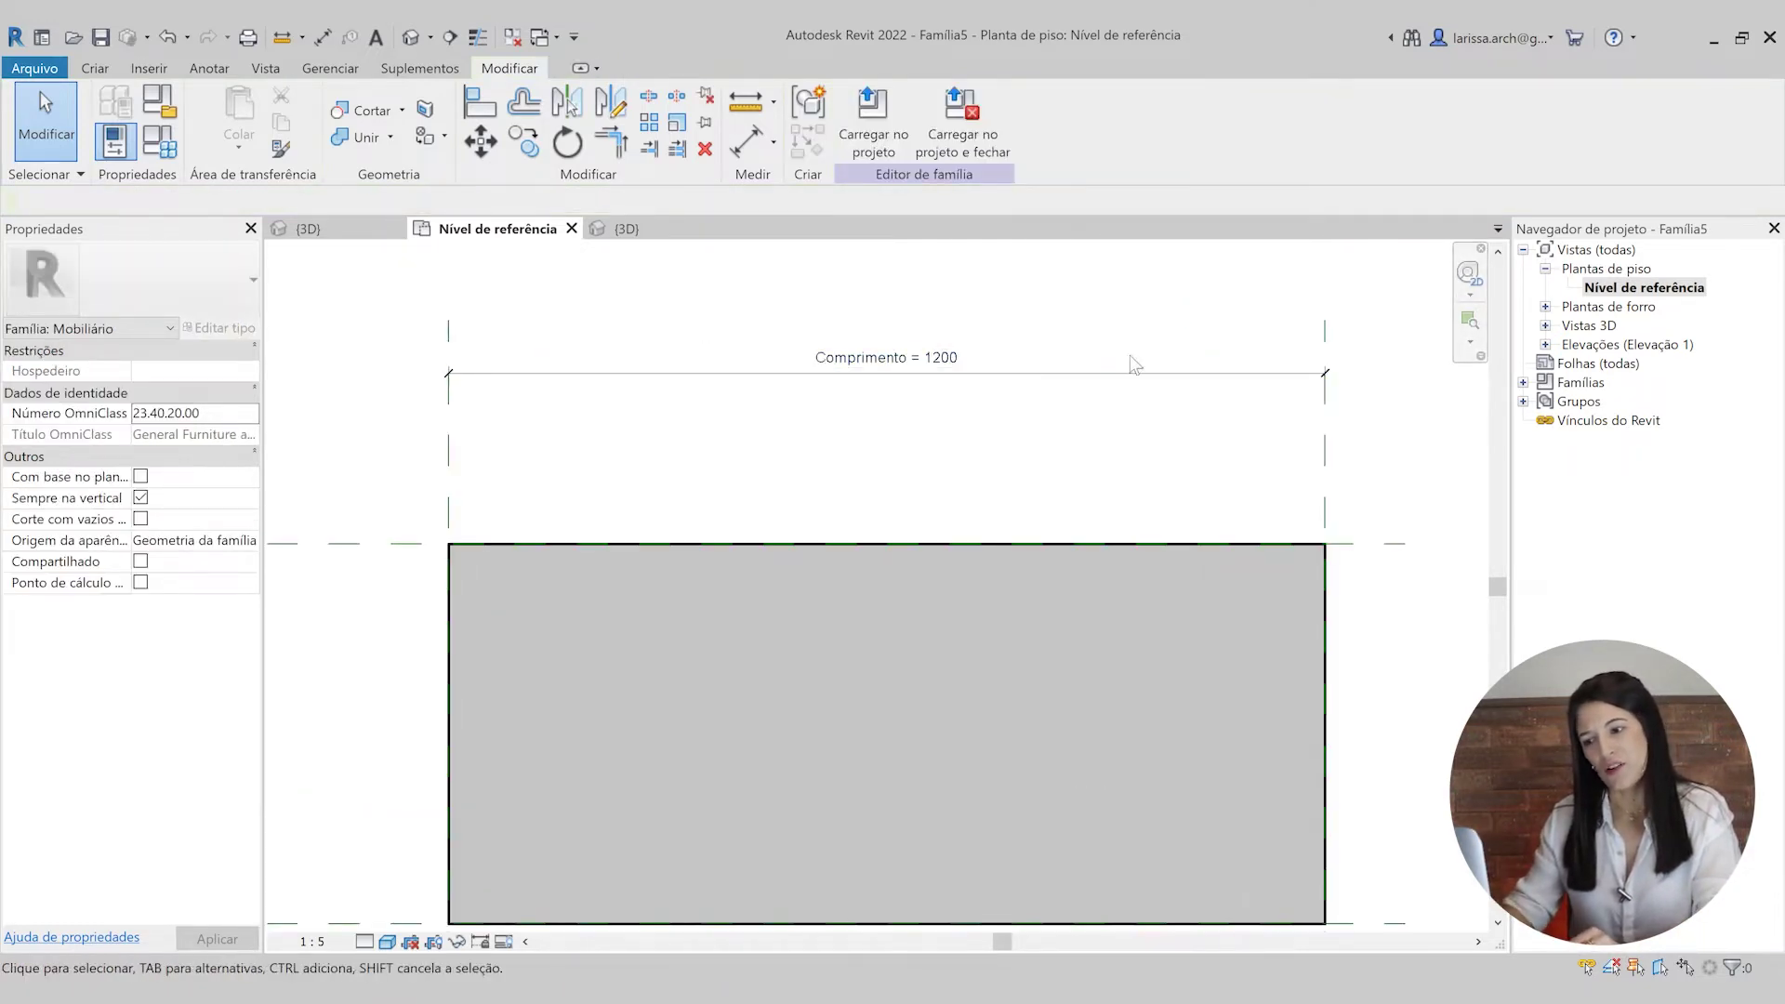
scroll(1092, 327, down, 1)
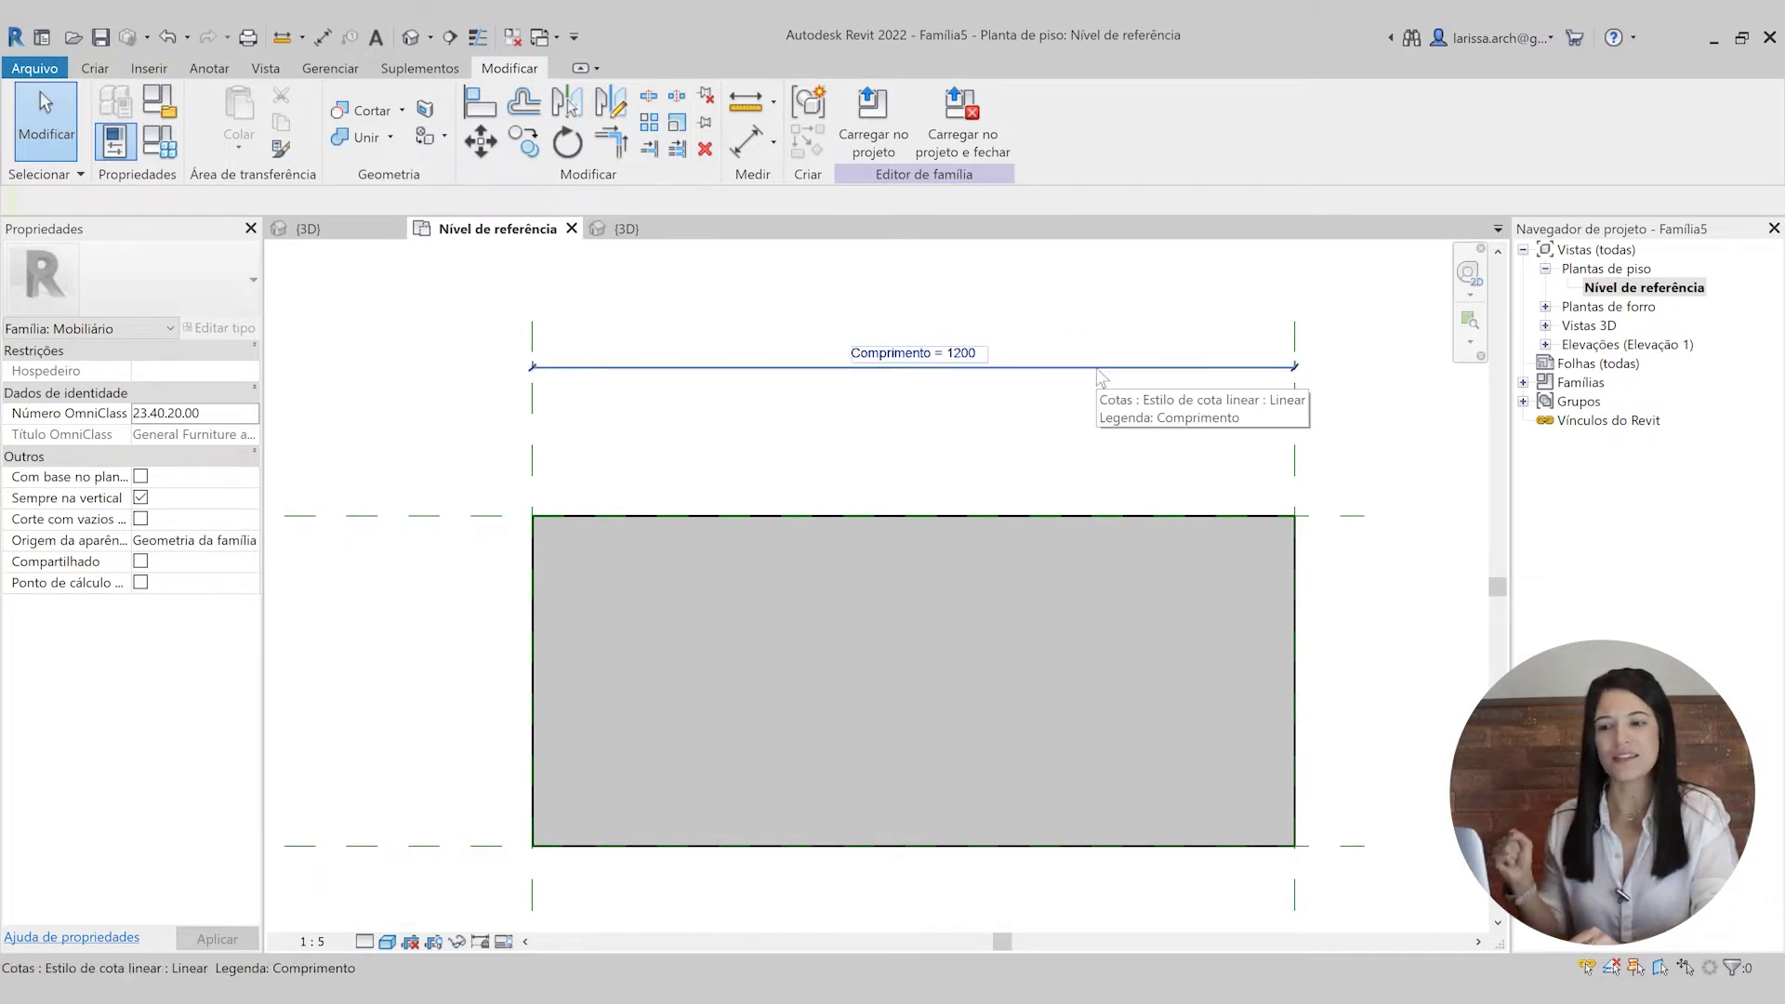
scroll(1102, 388, down, 1)
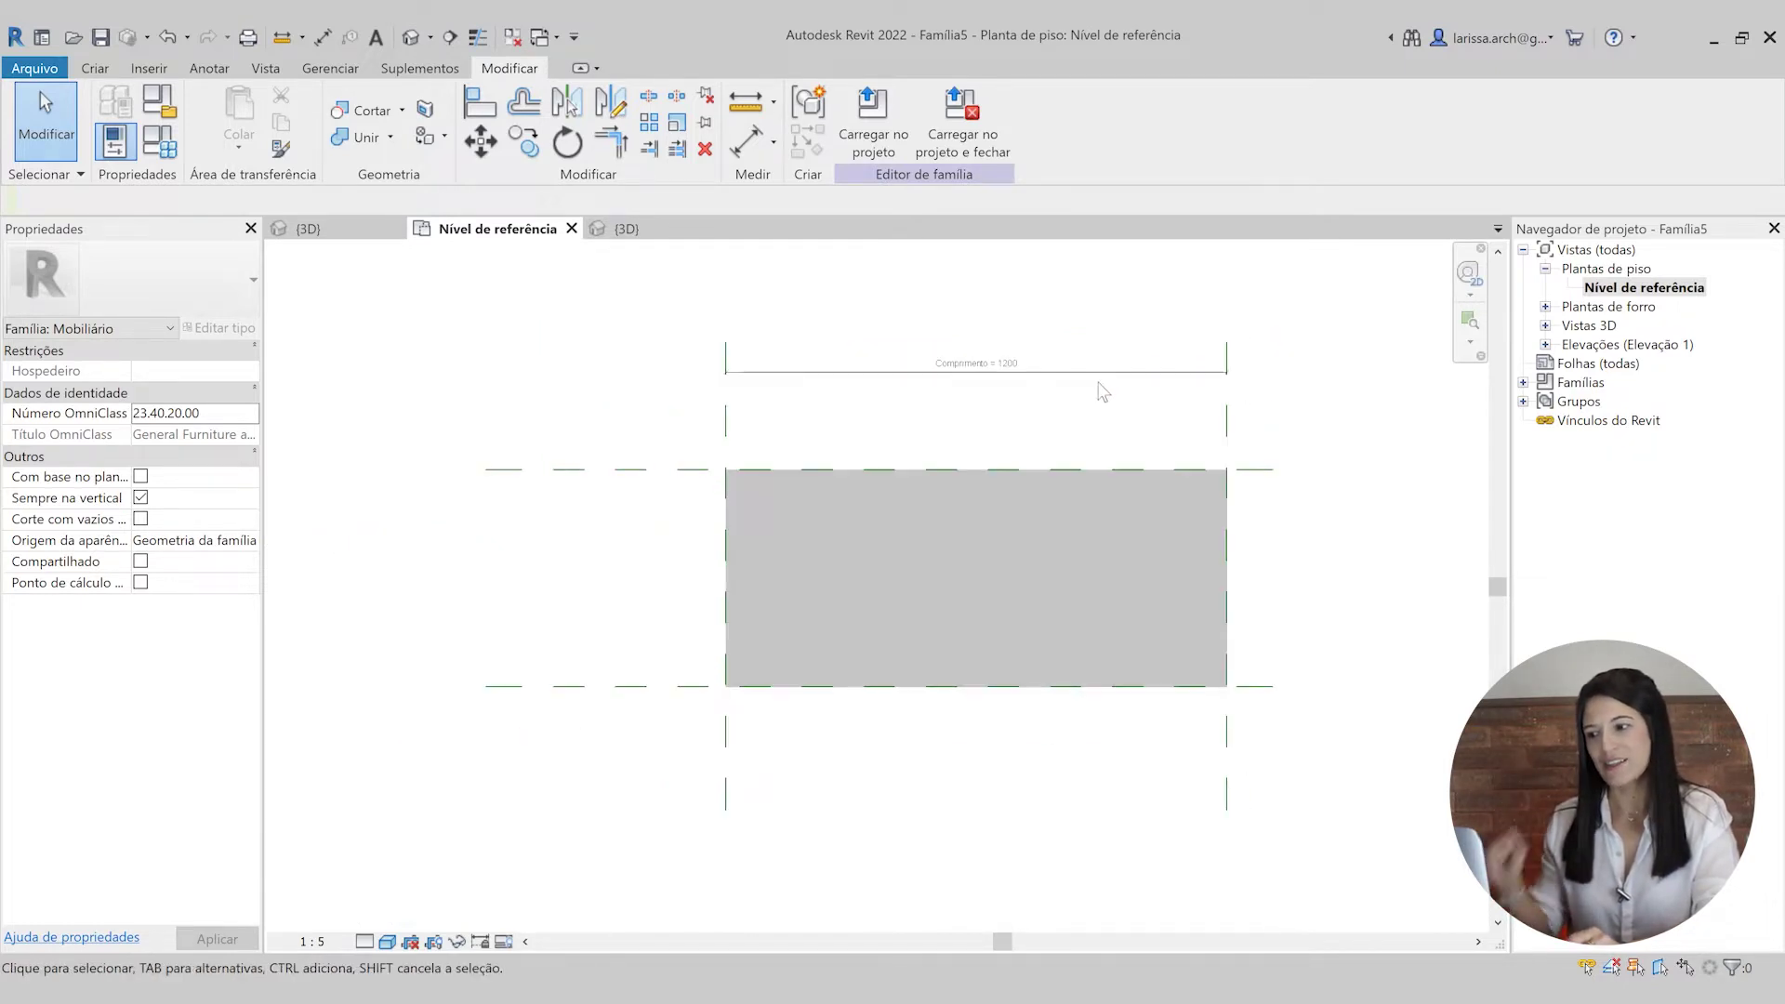
- Open the default 3D view of the family and switch it to the shaded visual style
click(410, 37)
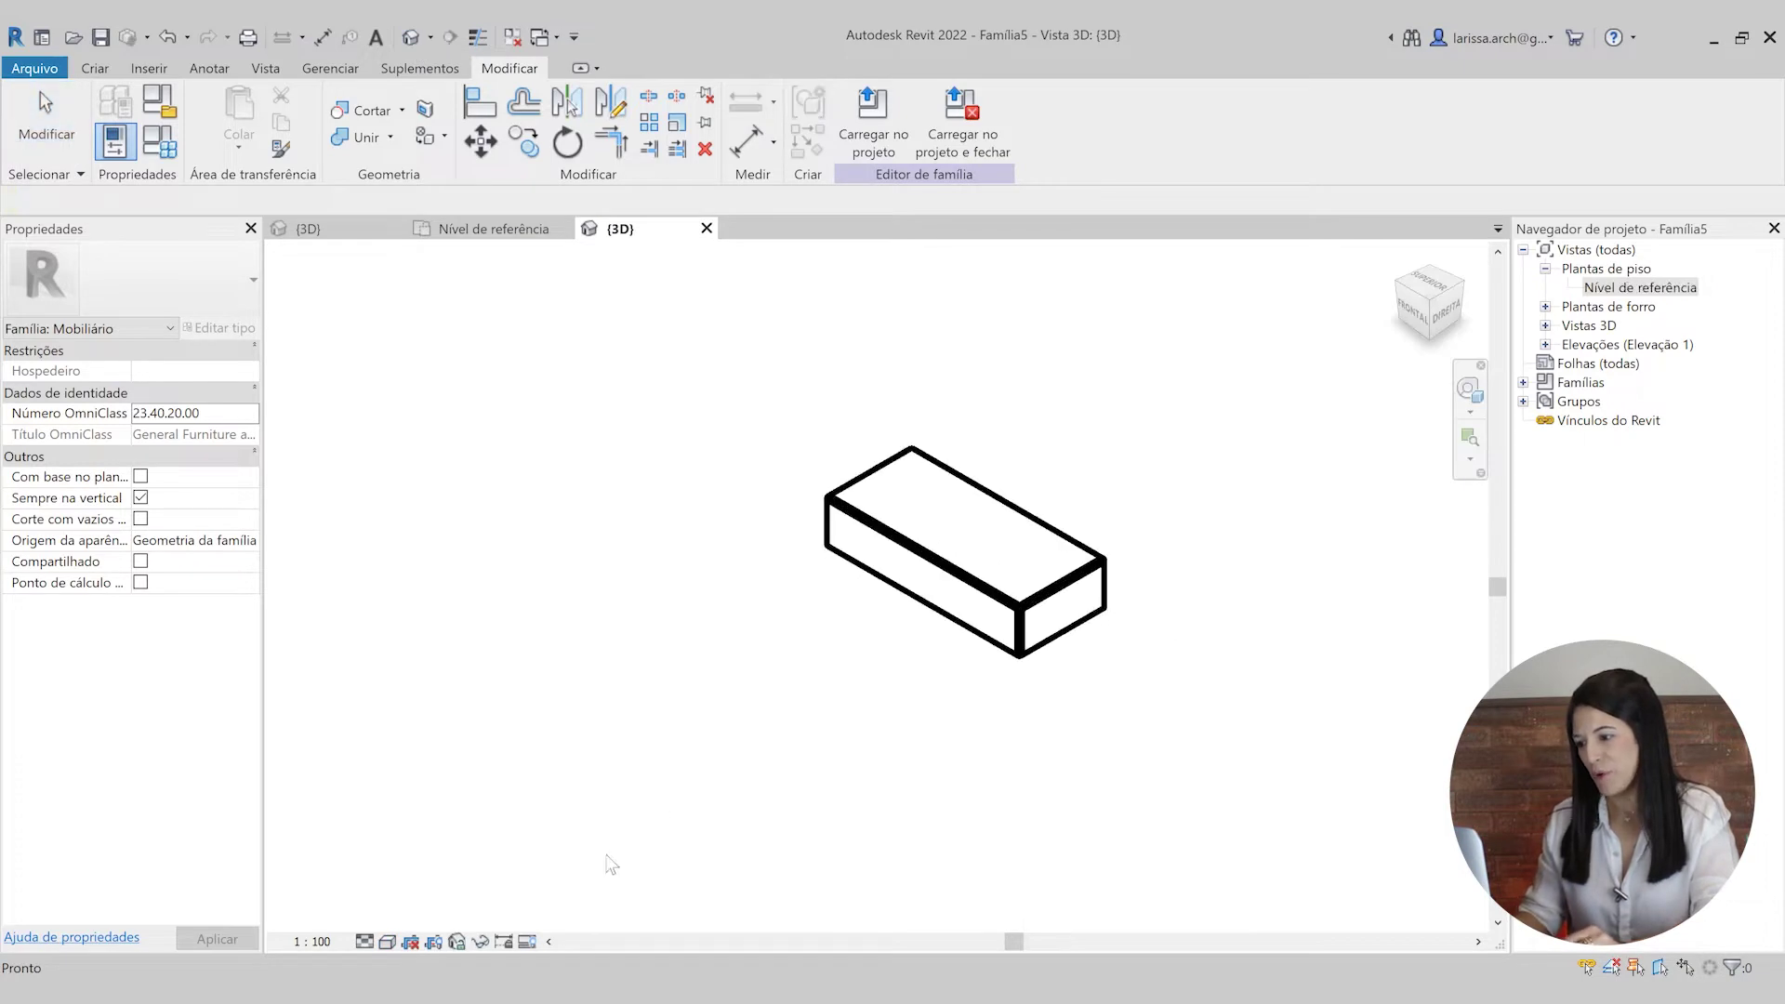
click(387, 942)
click(433, 878)
scroll(917, 530, up, 2)
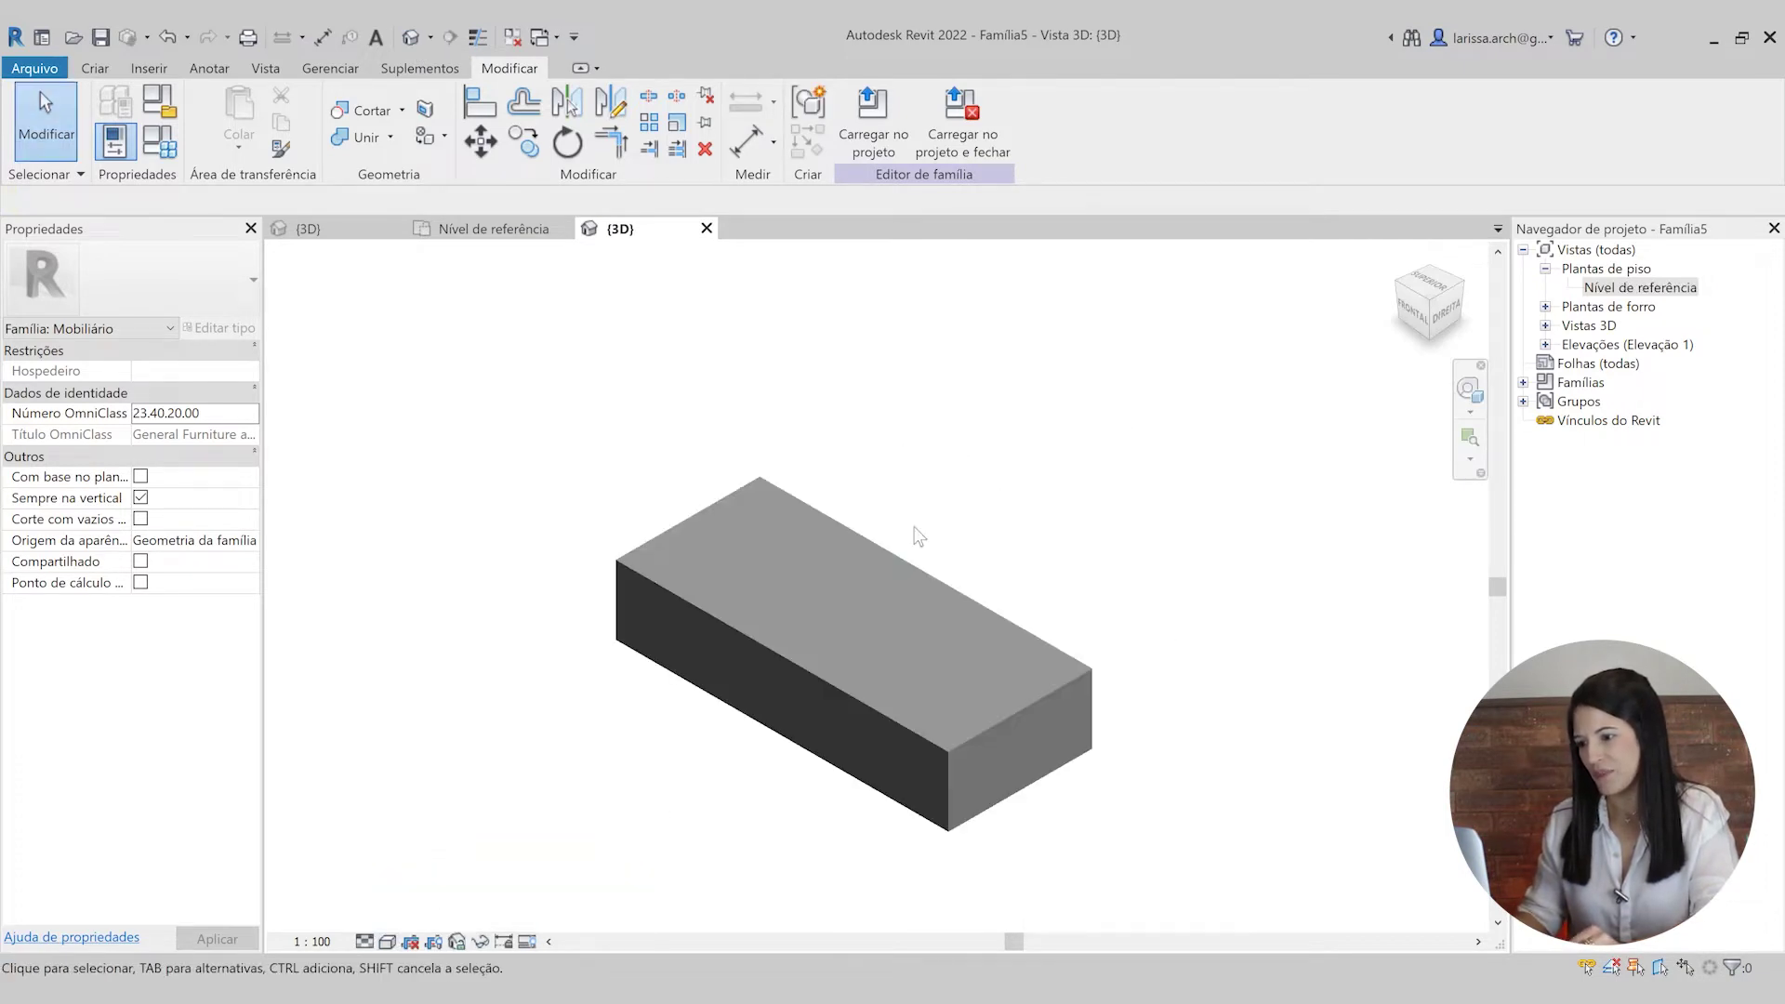
middle_drag(917, 530, 1135, 438)
- Set the Comprimento parameter to 2000 in the family types and apply it to the extrusion
click(166, 139)
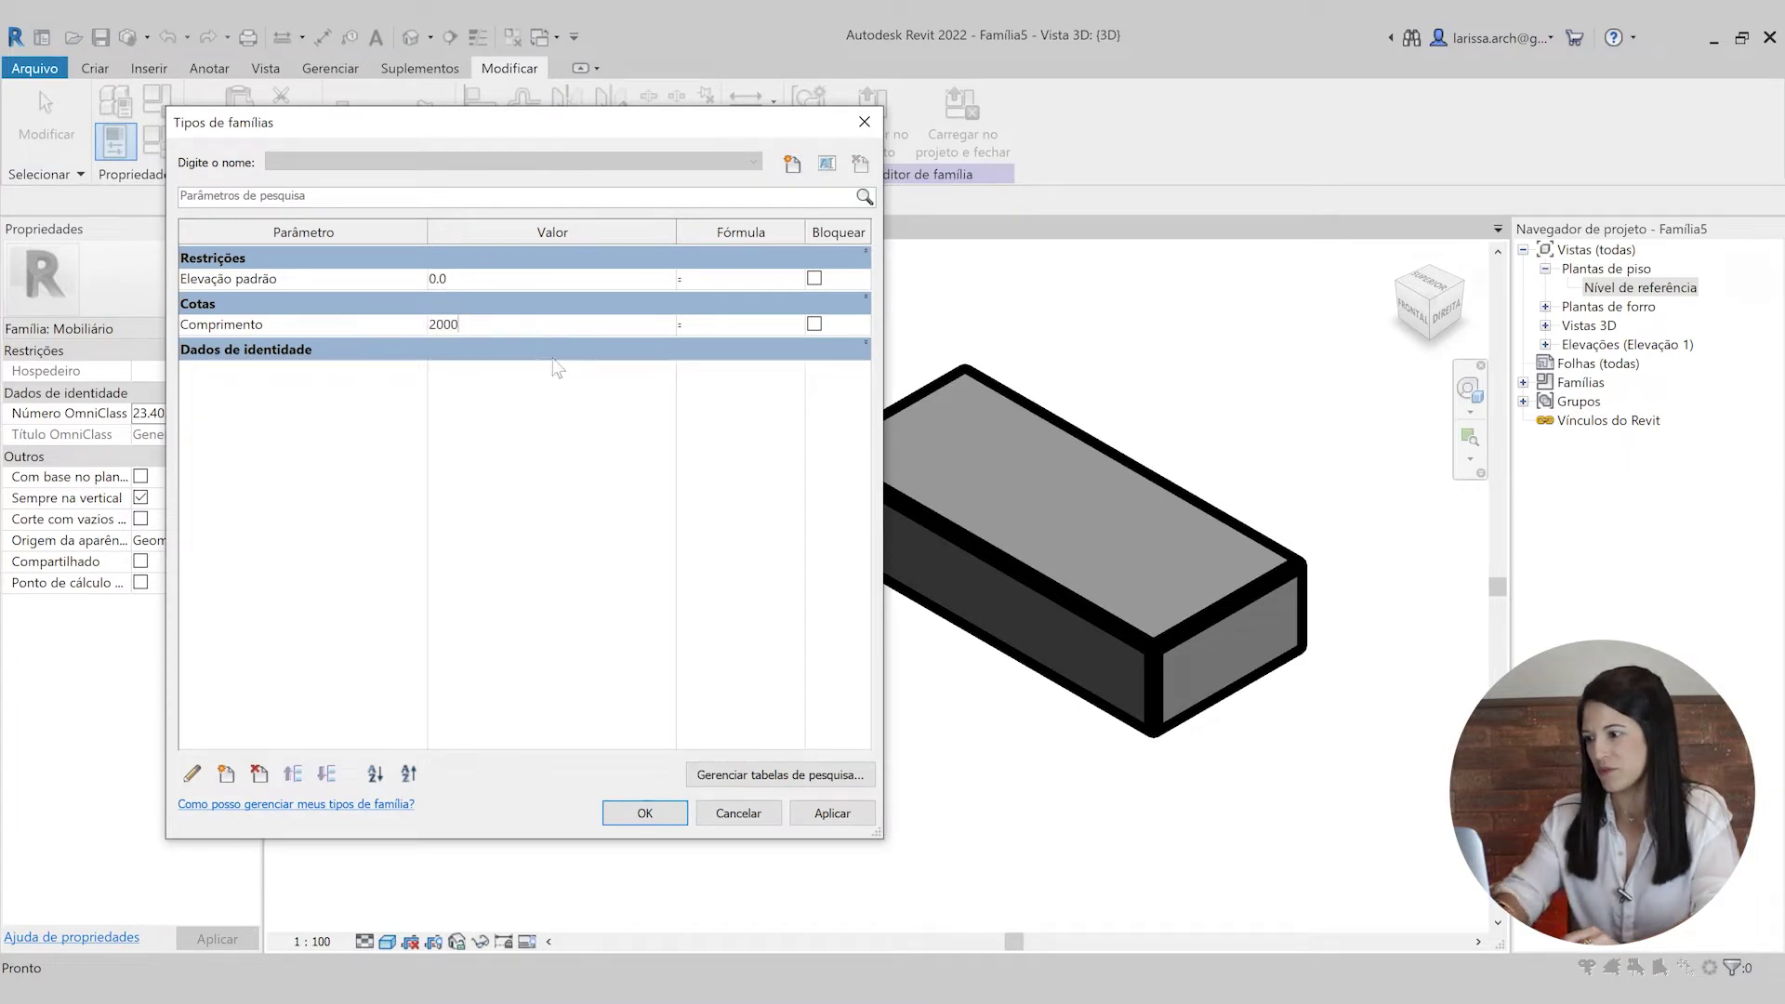
key(Return)
scroll(793, 570, down, 3)
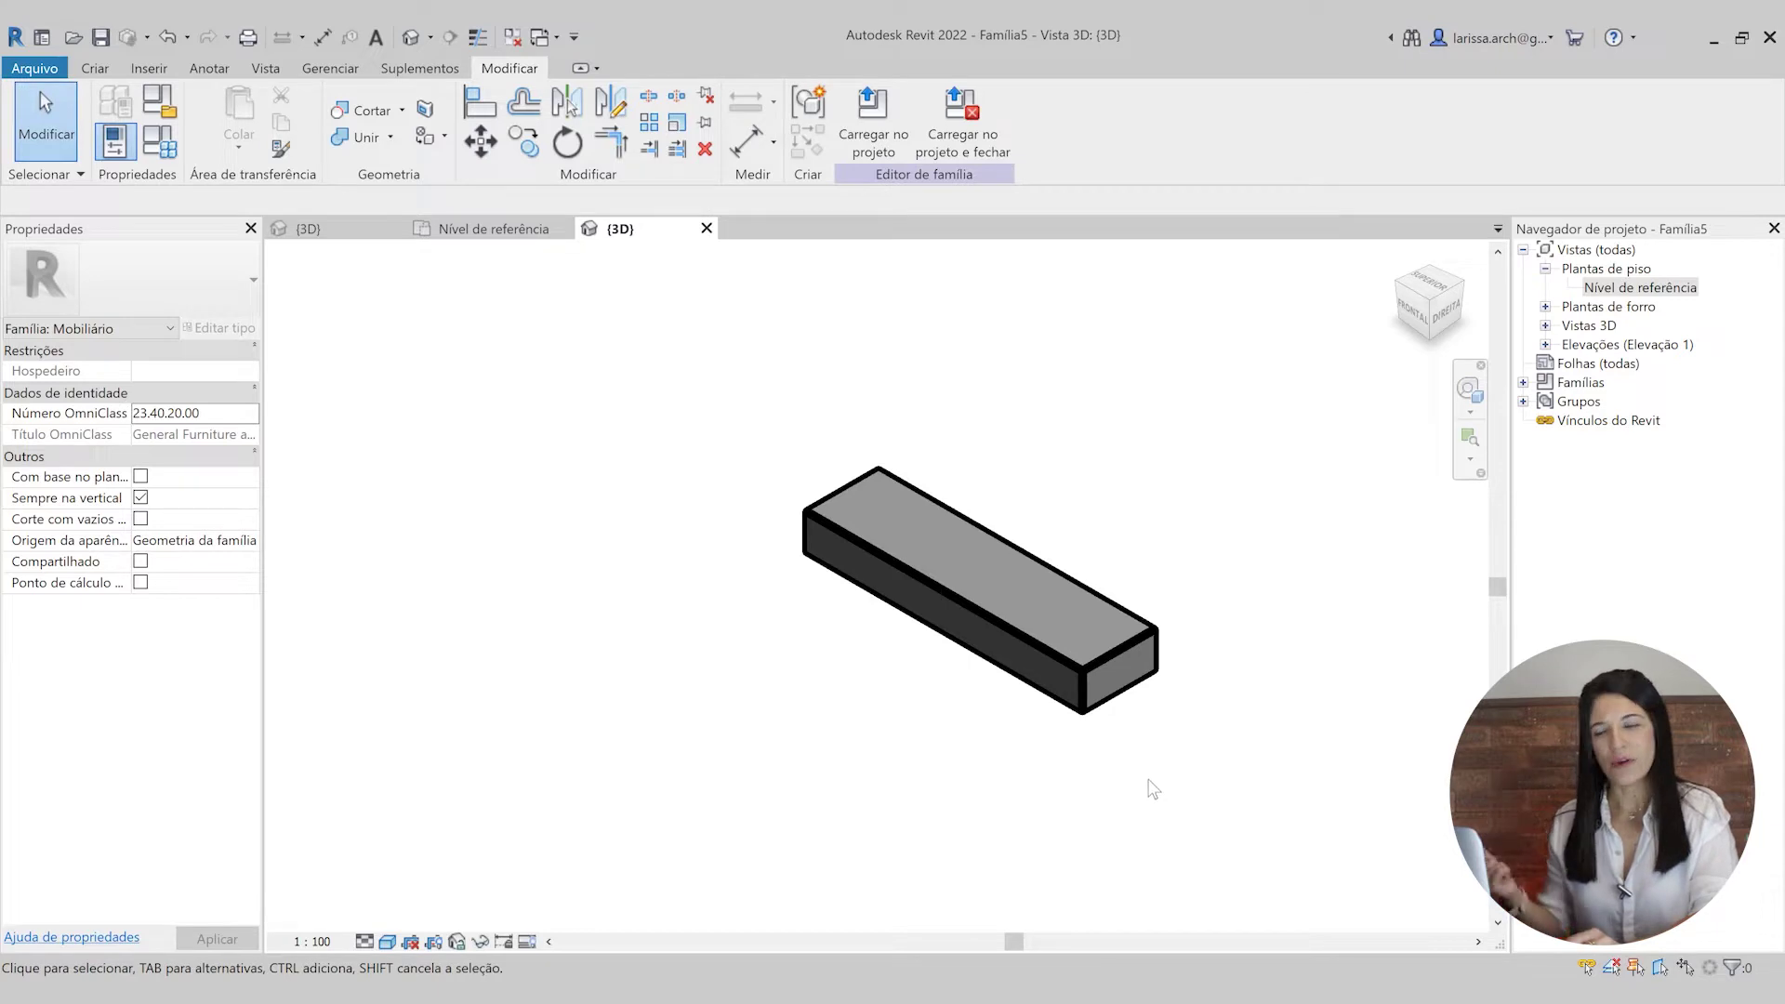
- Close the family's views and return to the 3D view of the Apresentacao RVT model
click(512, 38)
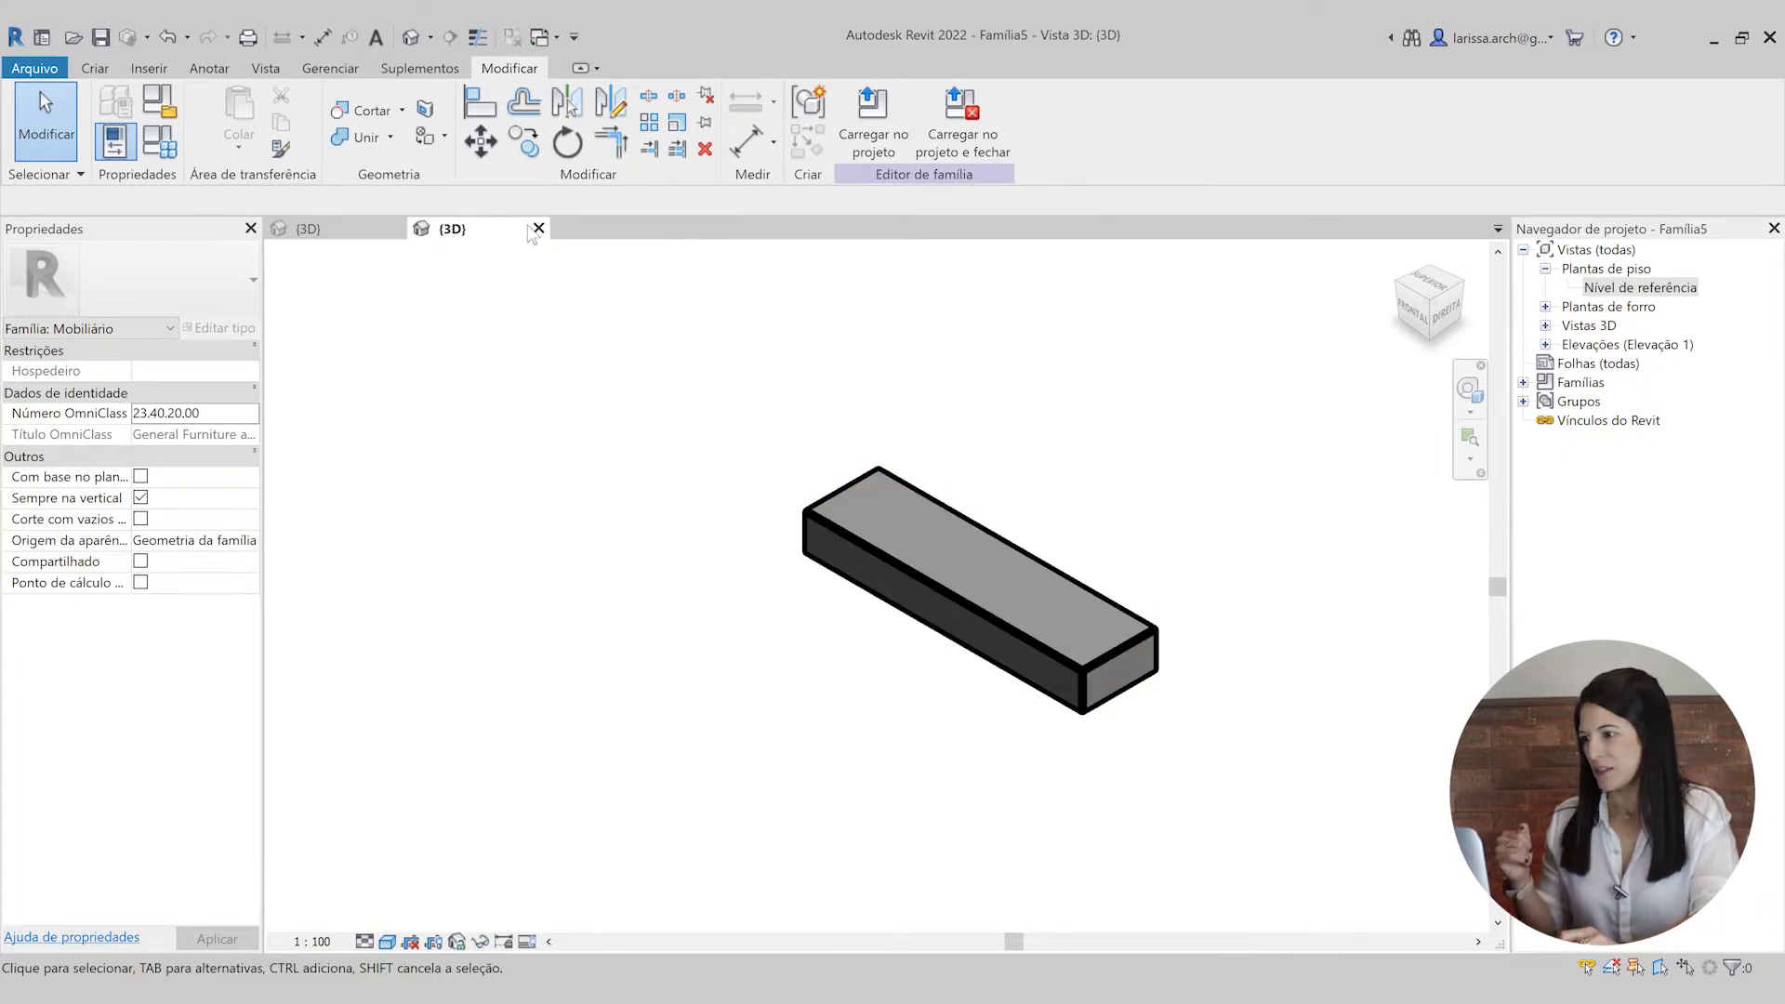
click(538, 228)
click(945, 519)
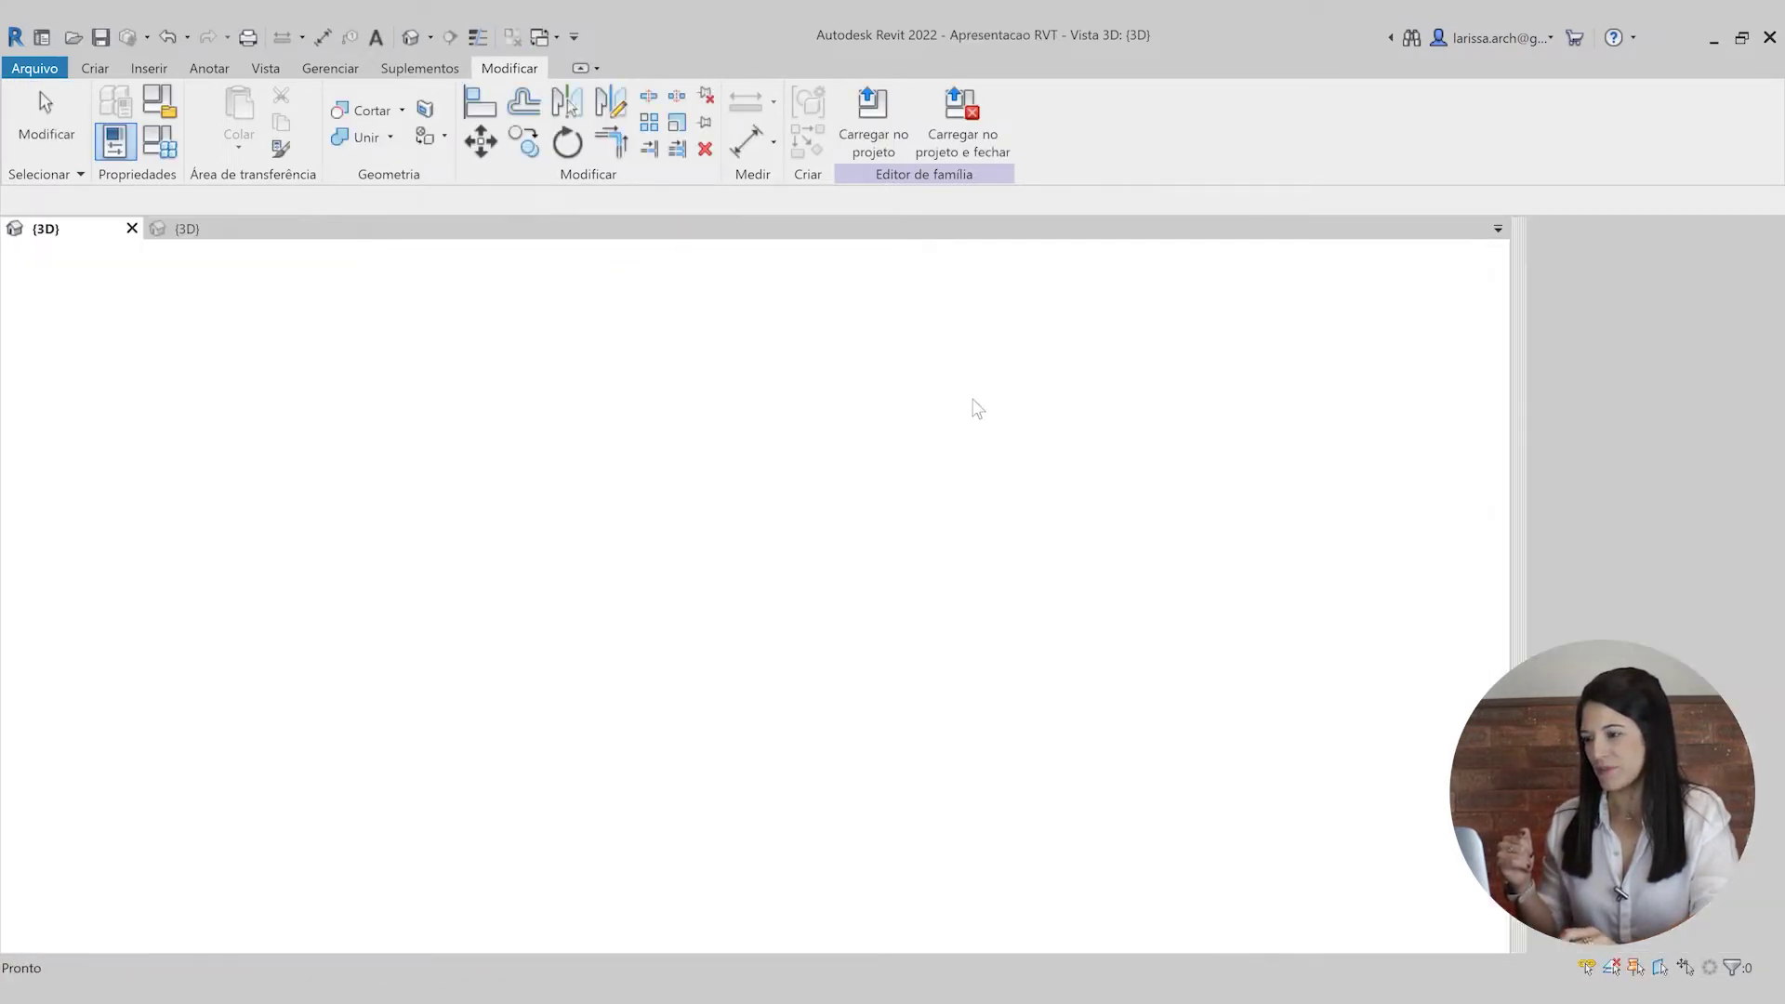
click(531, 394)
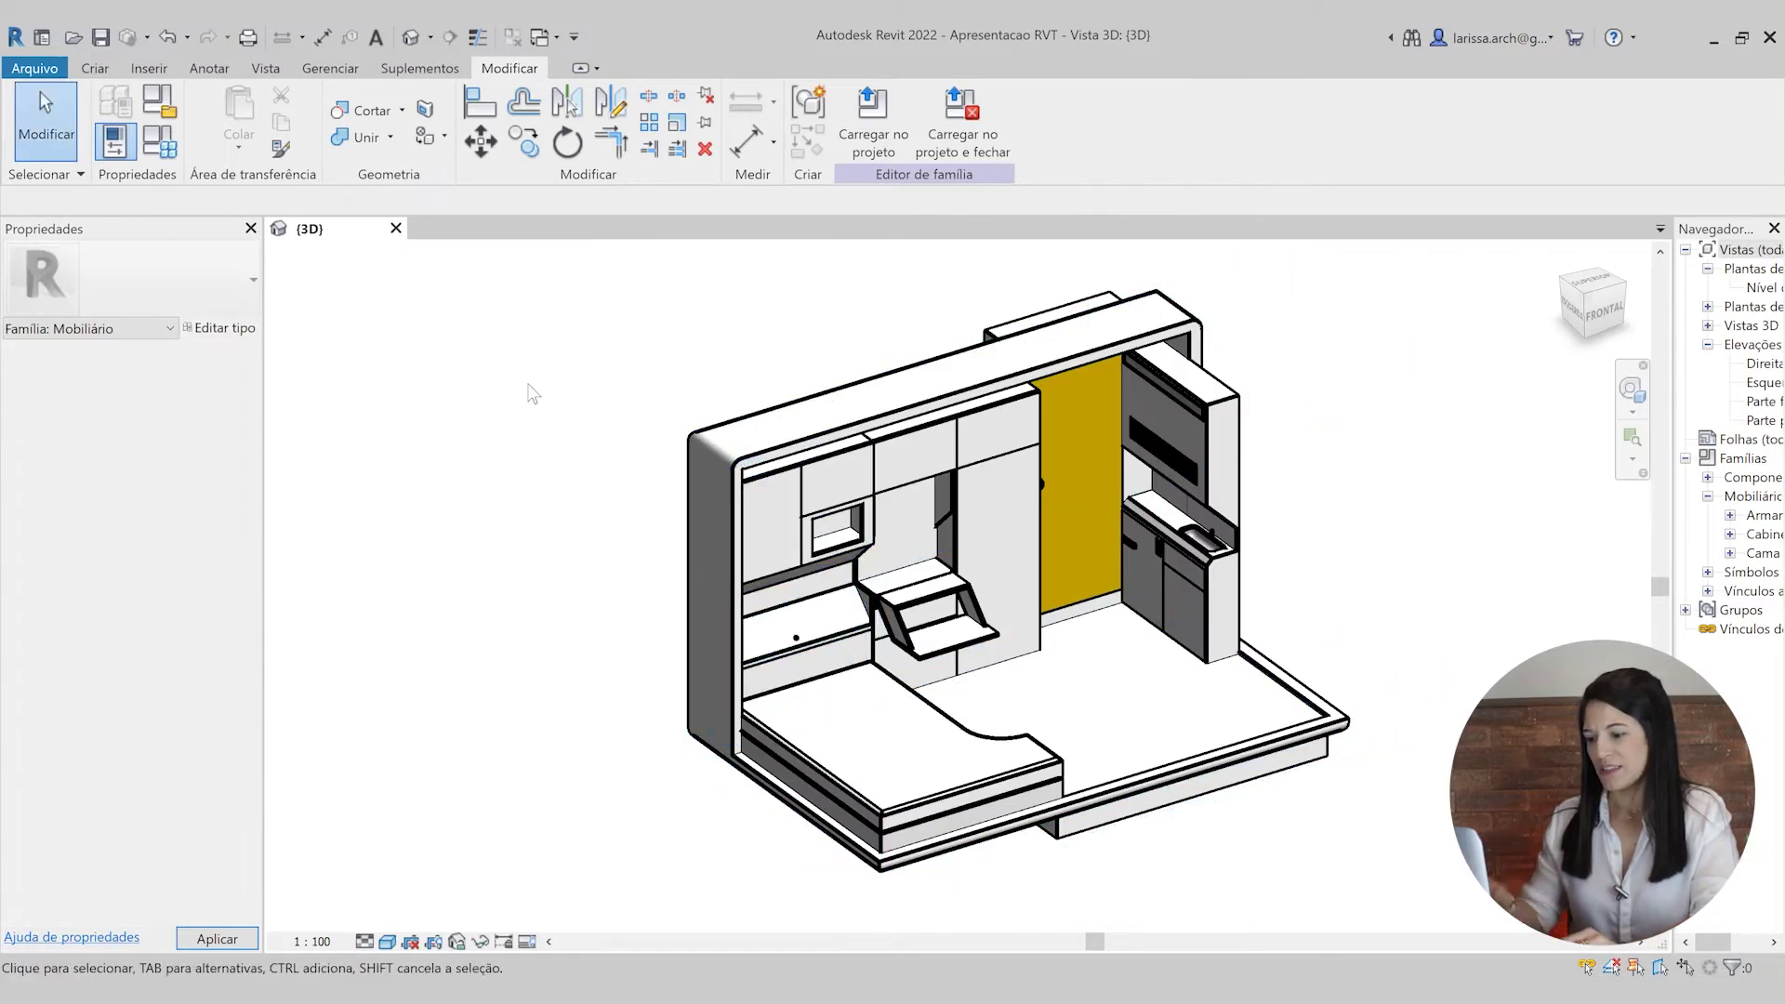
- Turn on thin line display and widen the project browser
key(t)
key(l)
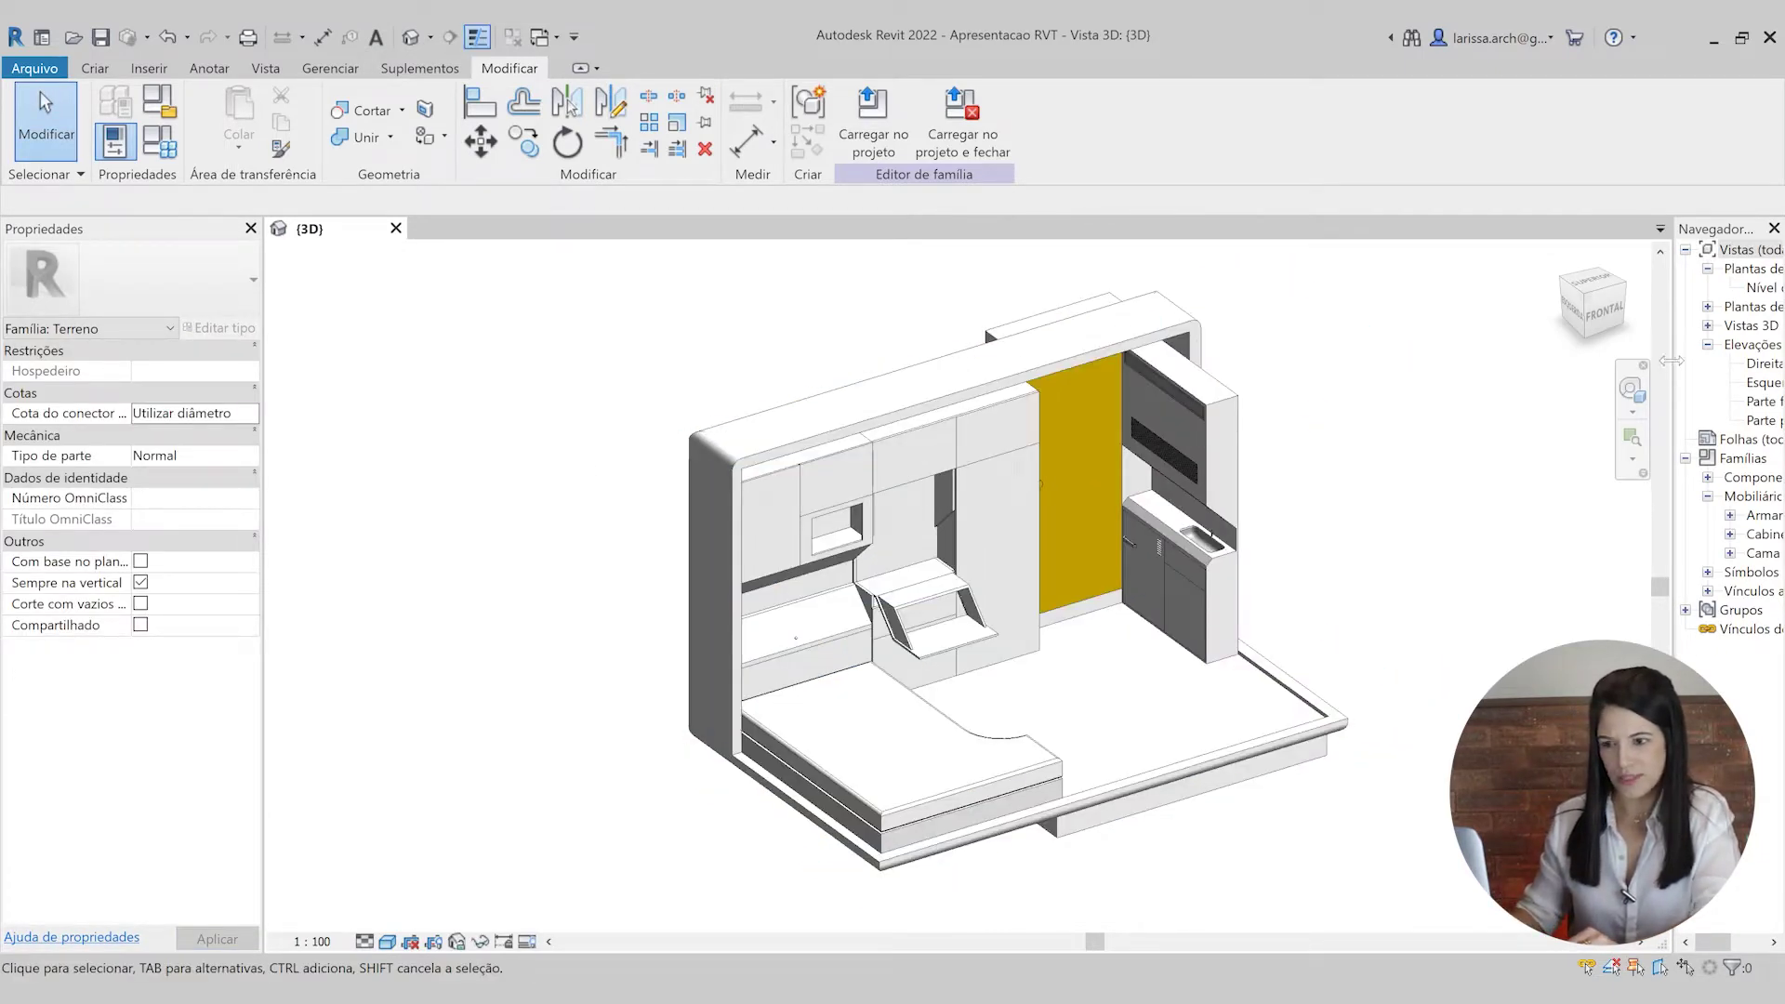
drag(1671, 361, 1591, 362)
- Examine the furniture families in the 3D model from the front and at an angle, especially the Armario Lado Direito_ cabinet with its folding table
scroll(1037, 460, down, 2)
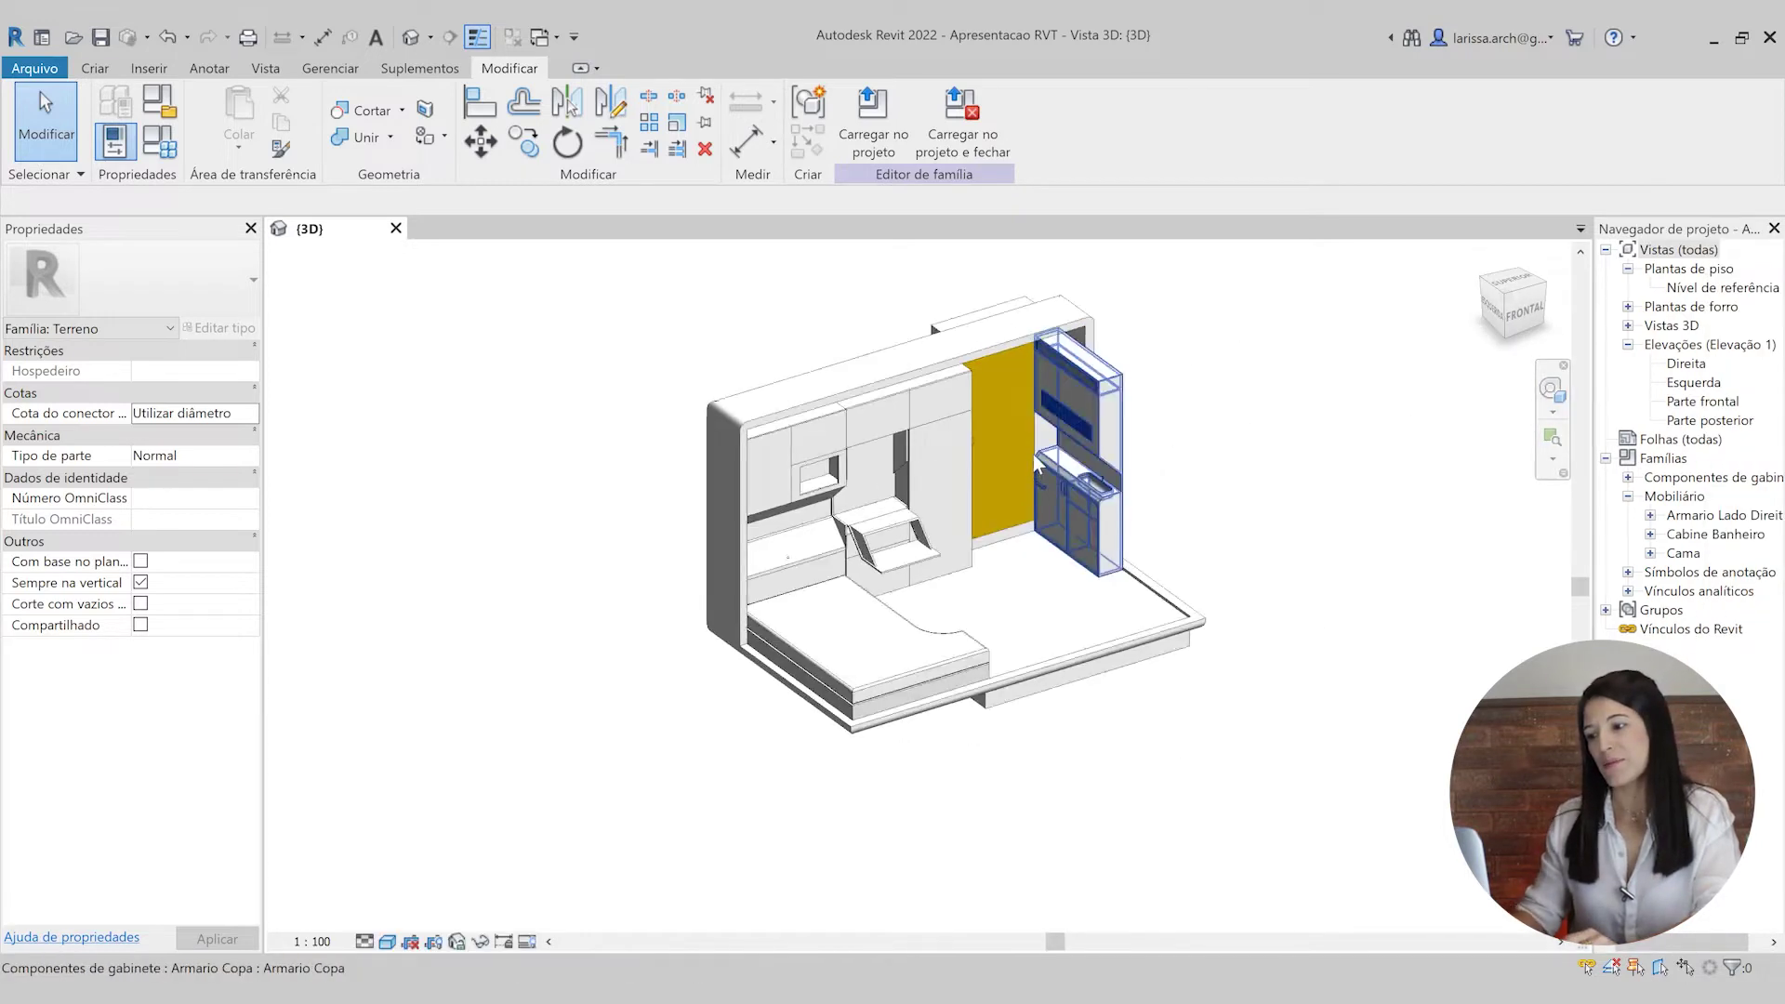
scroll(1036, 459, up, 2)
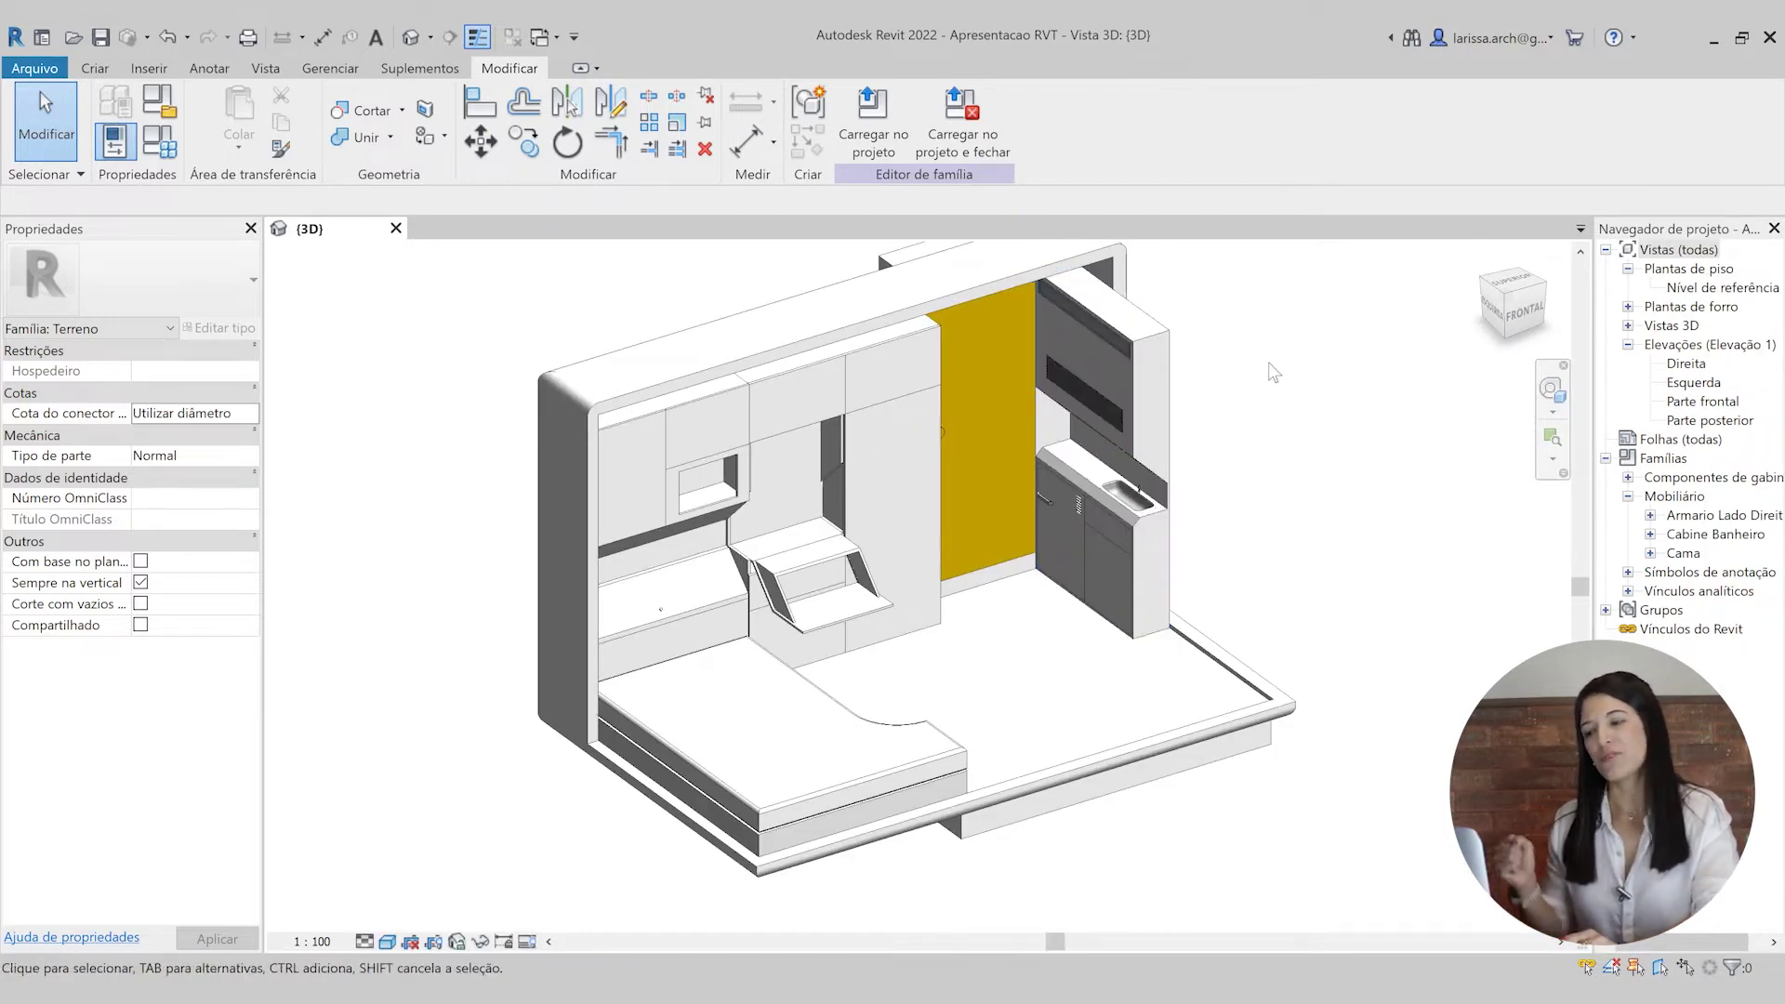
click(1525, 311)
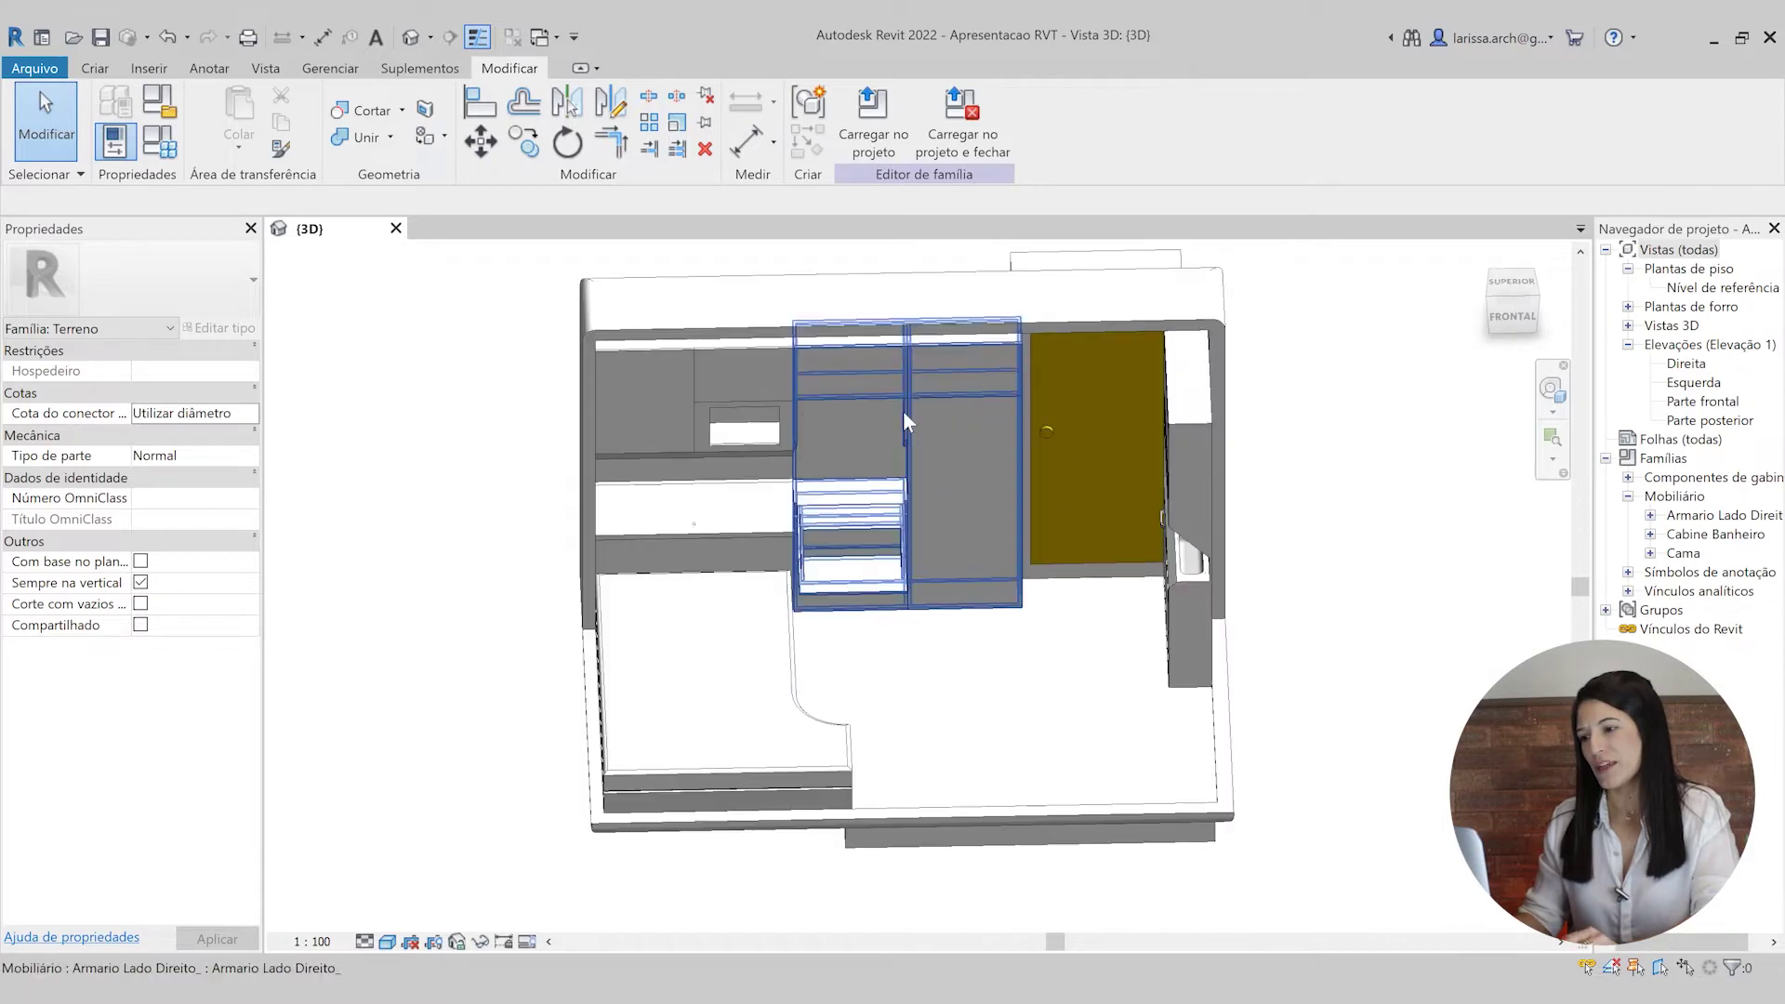
scroll(764, 368, up, 2)
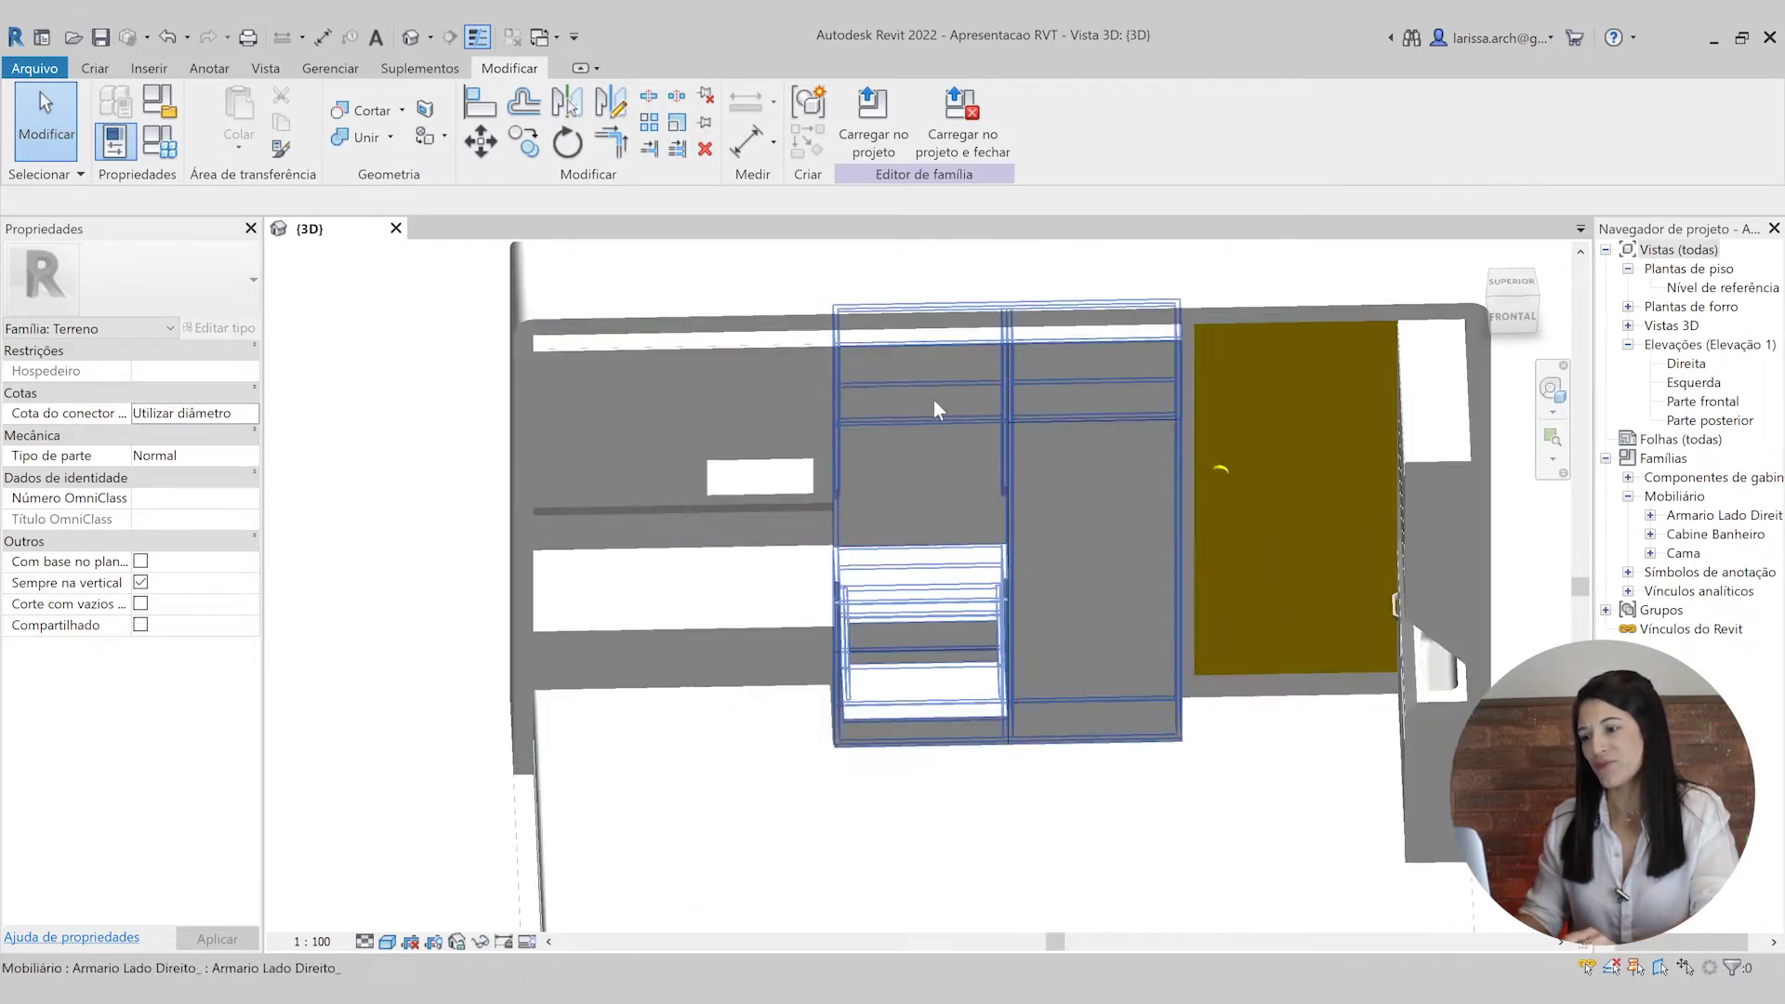
scroll(1175, 476, down, 2)
shift+middle_drag(1167, 488, 994, 484)
scroll(818, 483, up, 2)
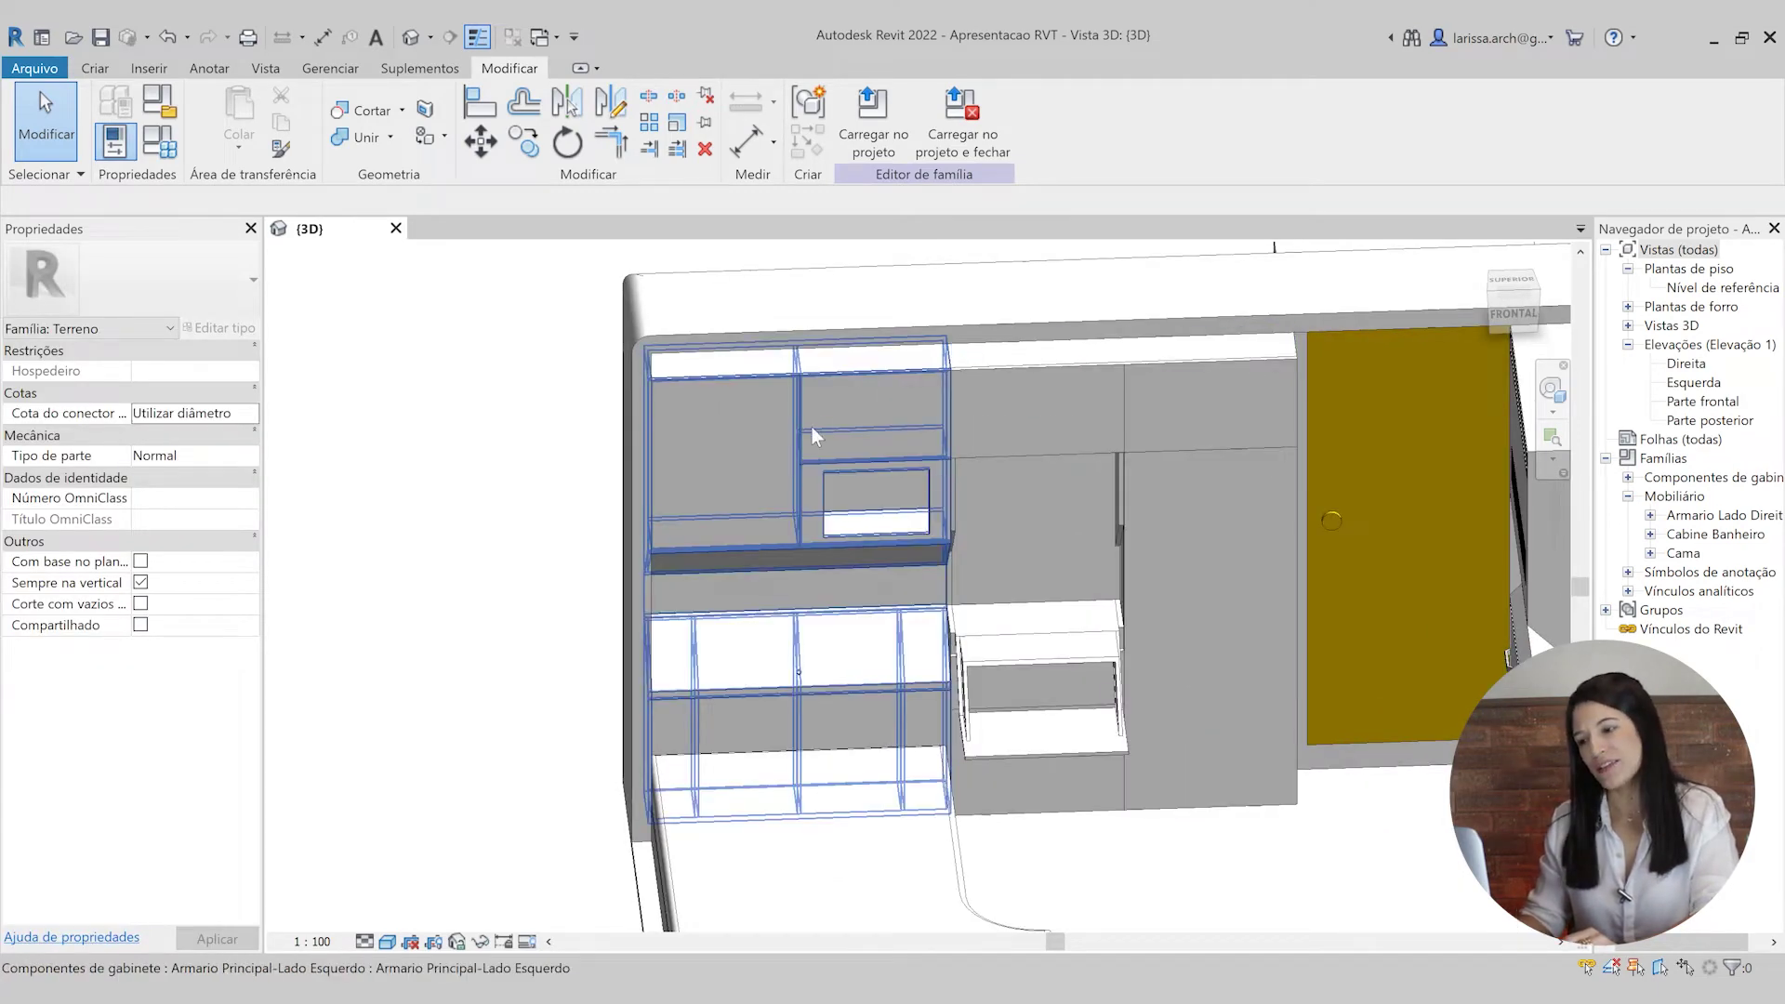
shift+middle_drag(912, 385, 1060, 422)
click(1060, 422)
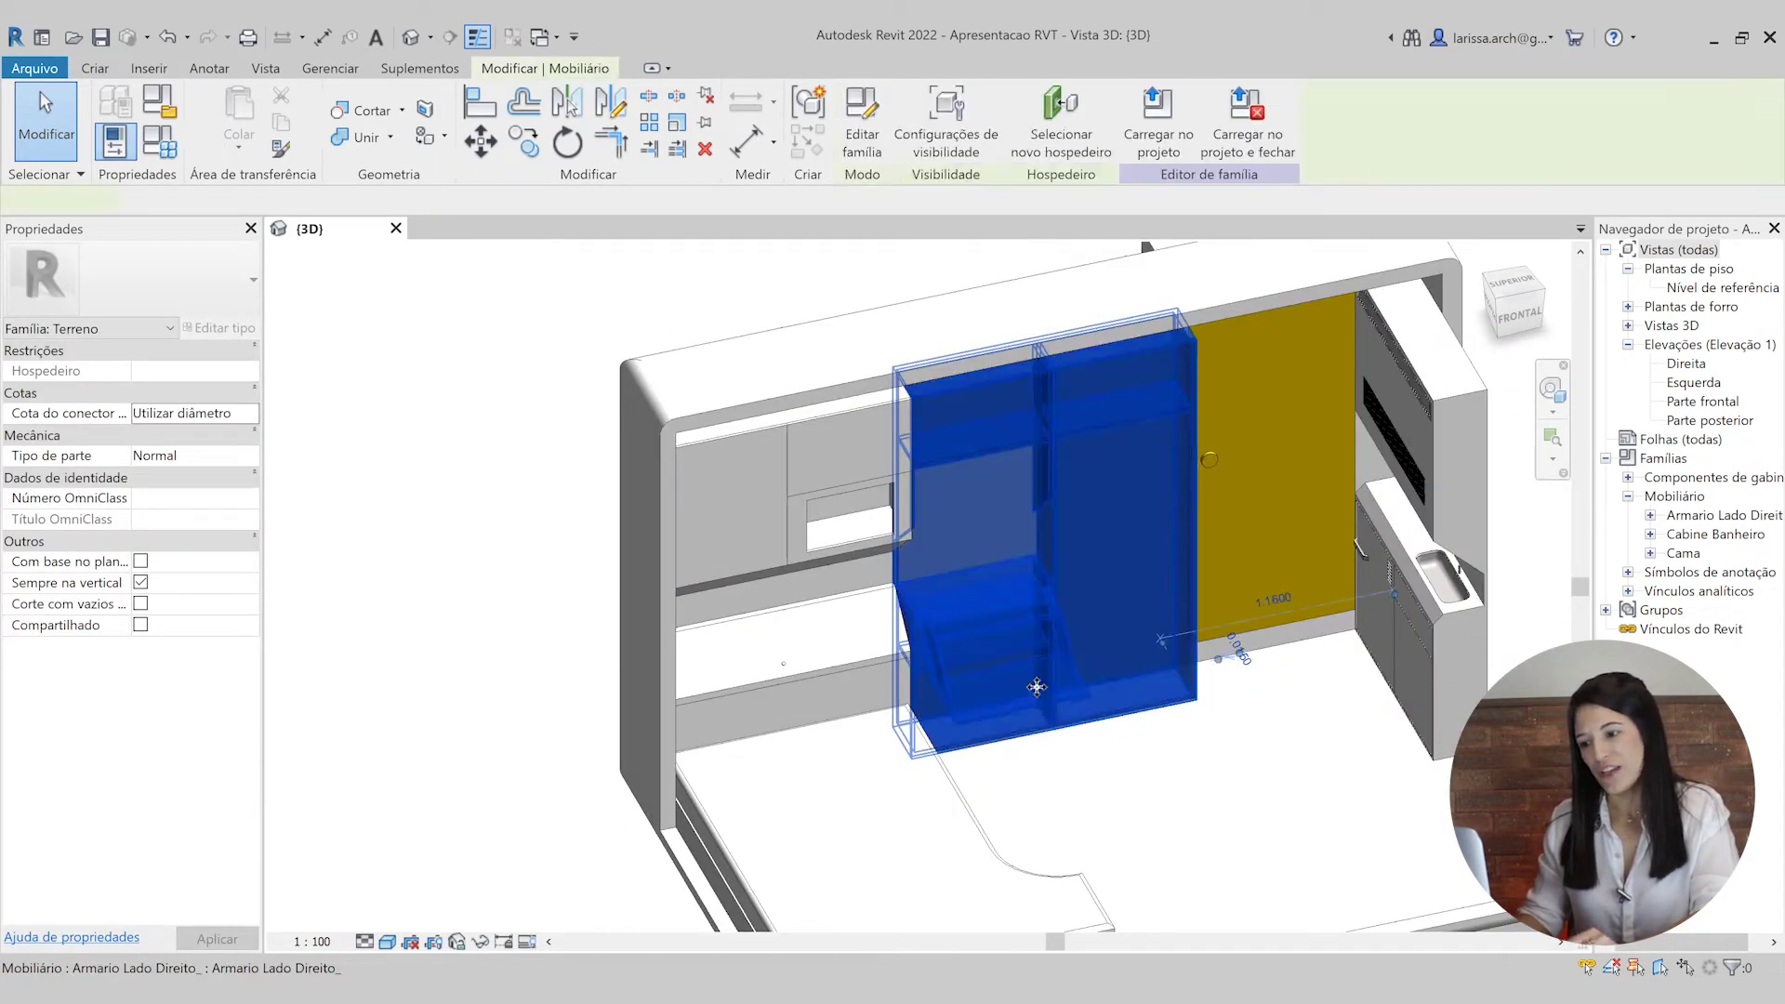
scroll(1055, 484, up, 3)
key(Escape)
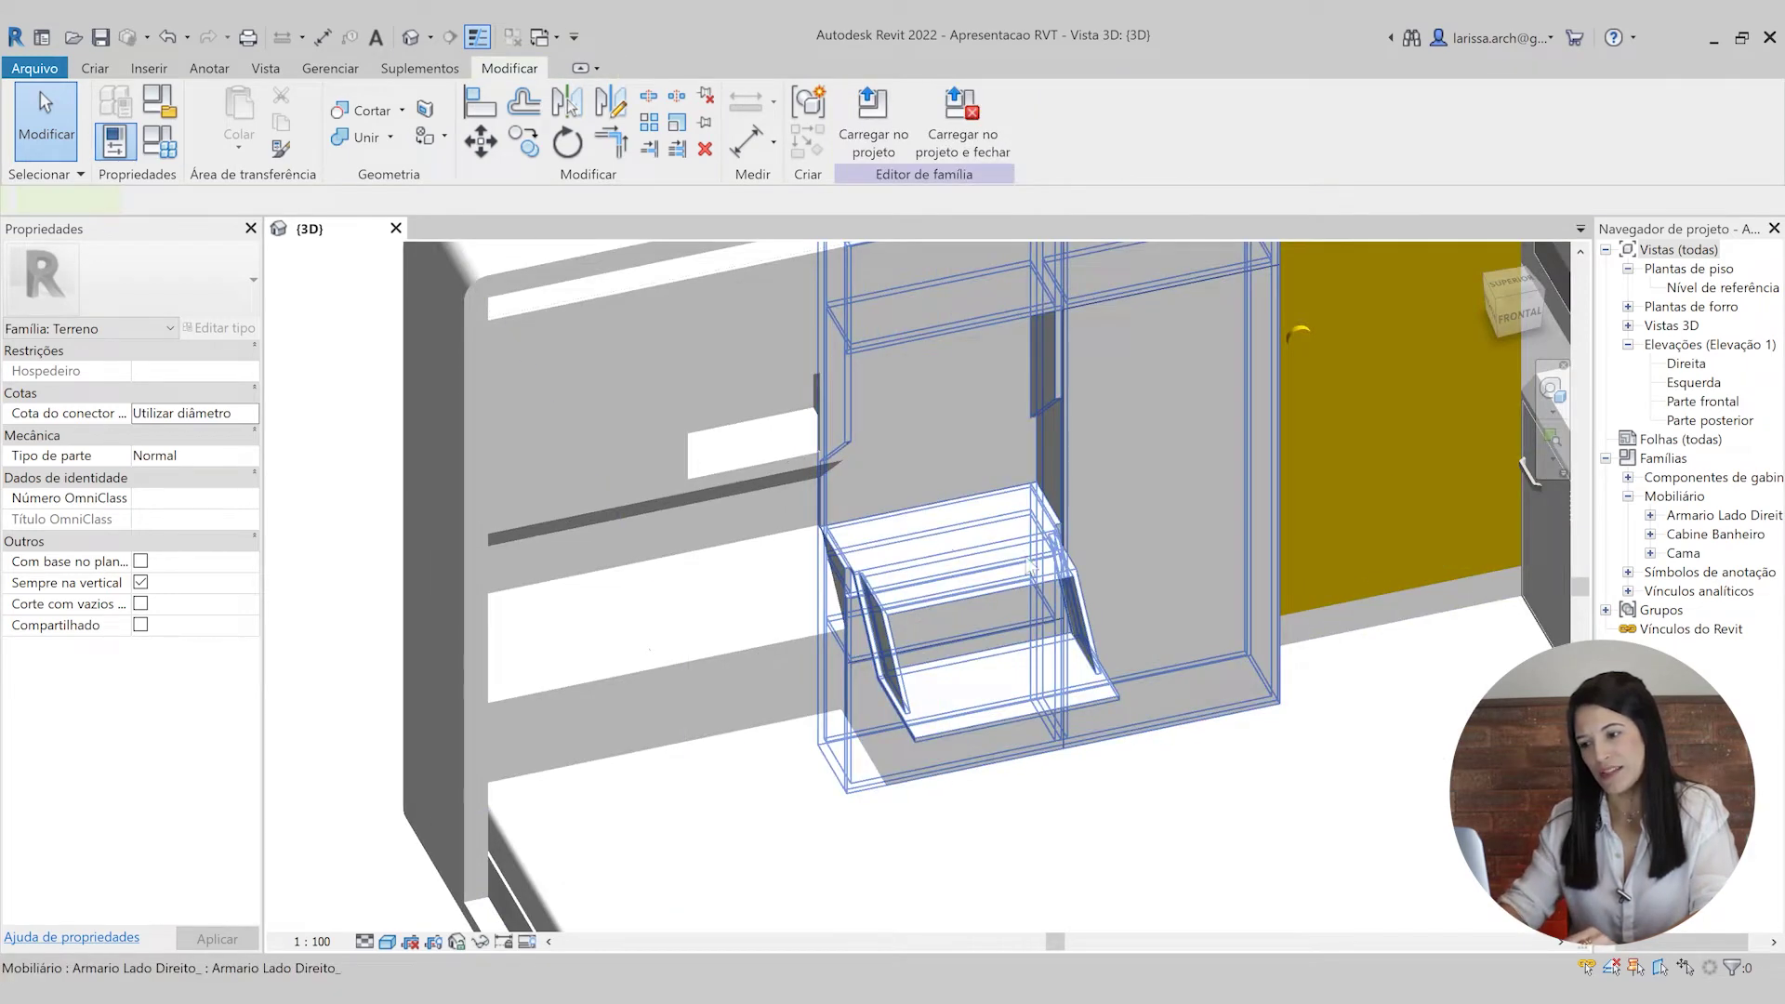
scroll(1079, 460, down, 3)
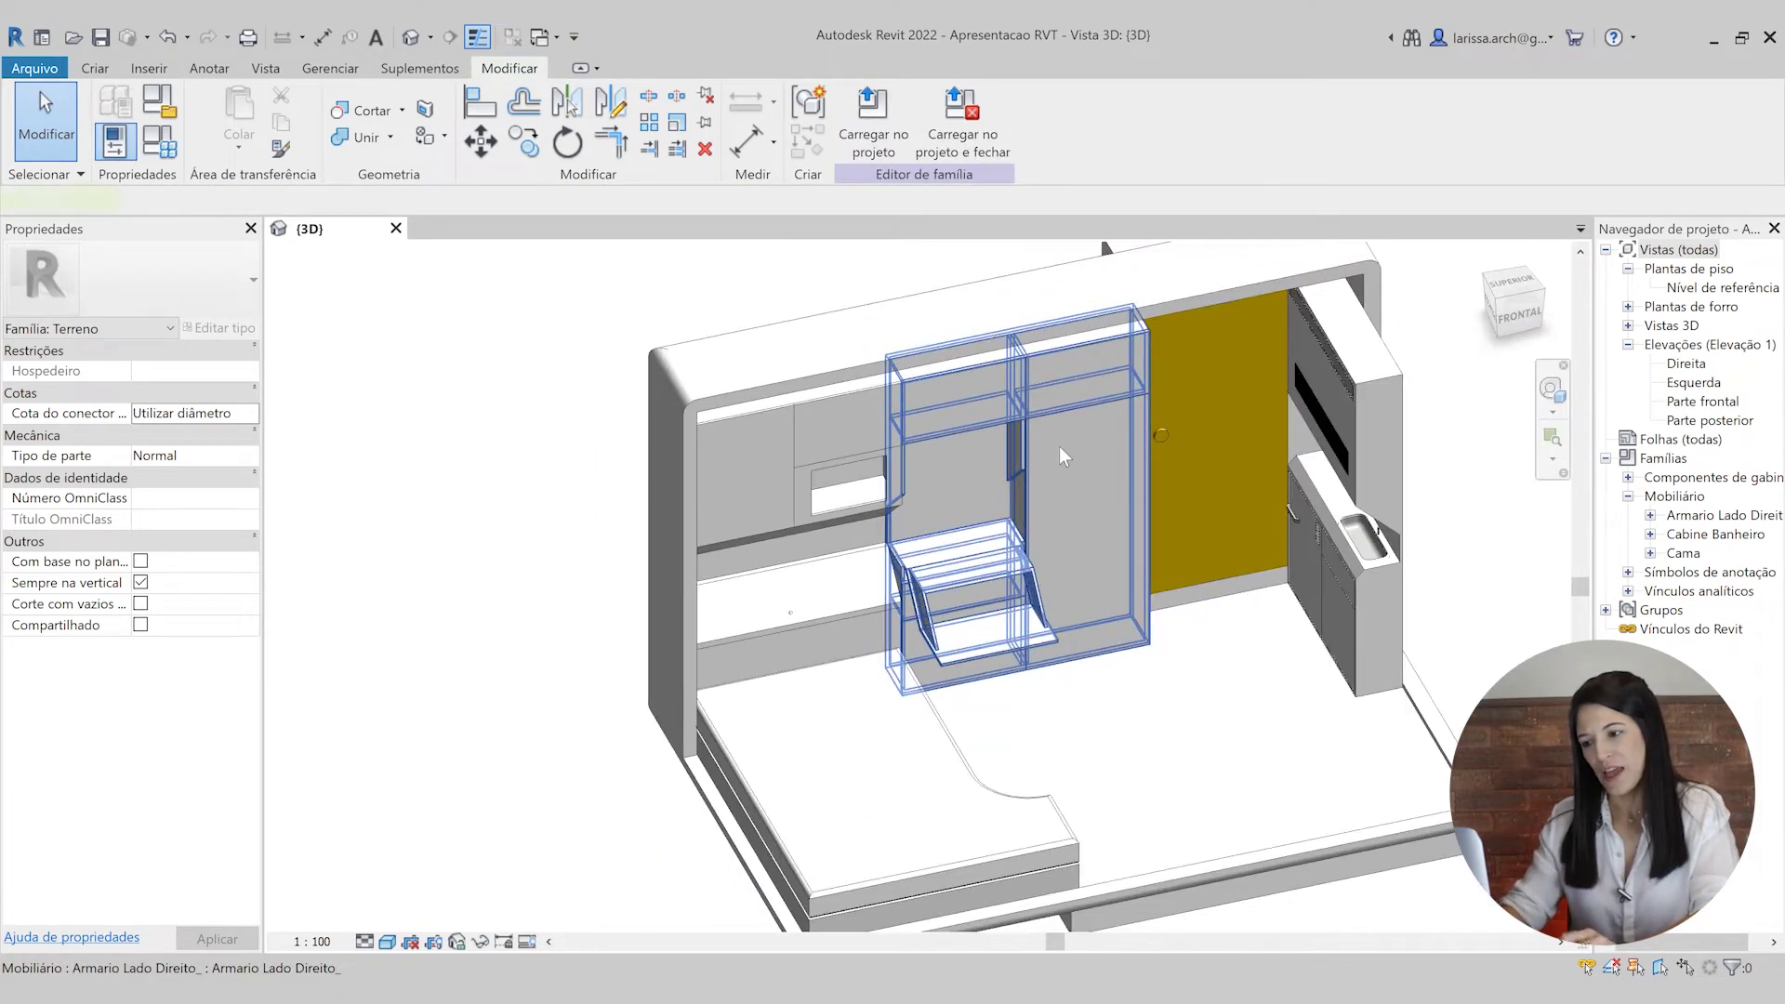
- Open the Armario Lado Direito_ cabinet family for editing and show its 3D view shaded from an angle
click(1058, 447)
scroll(1058, 445, up, 3)
click(862, 130)
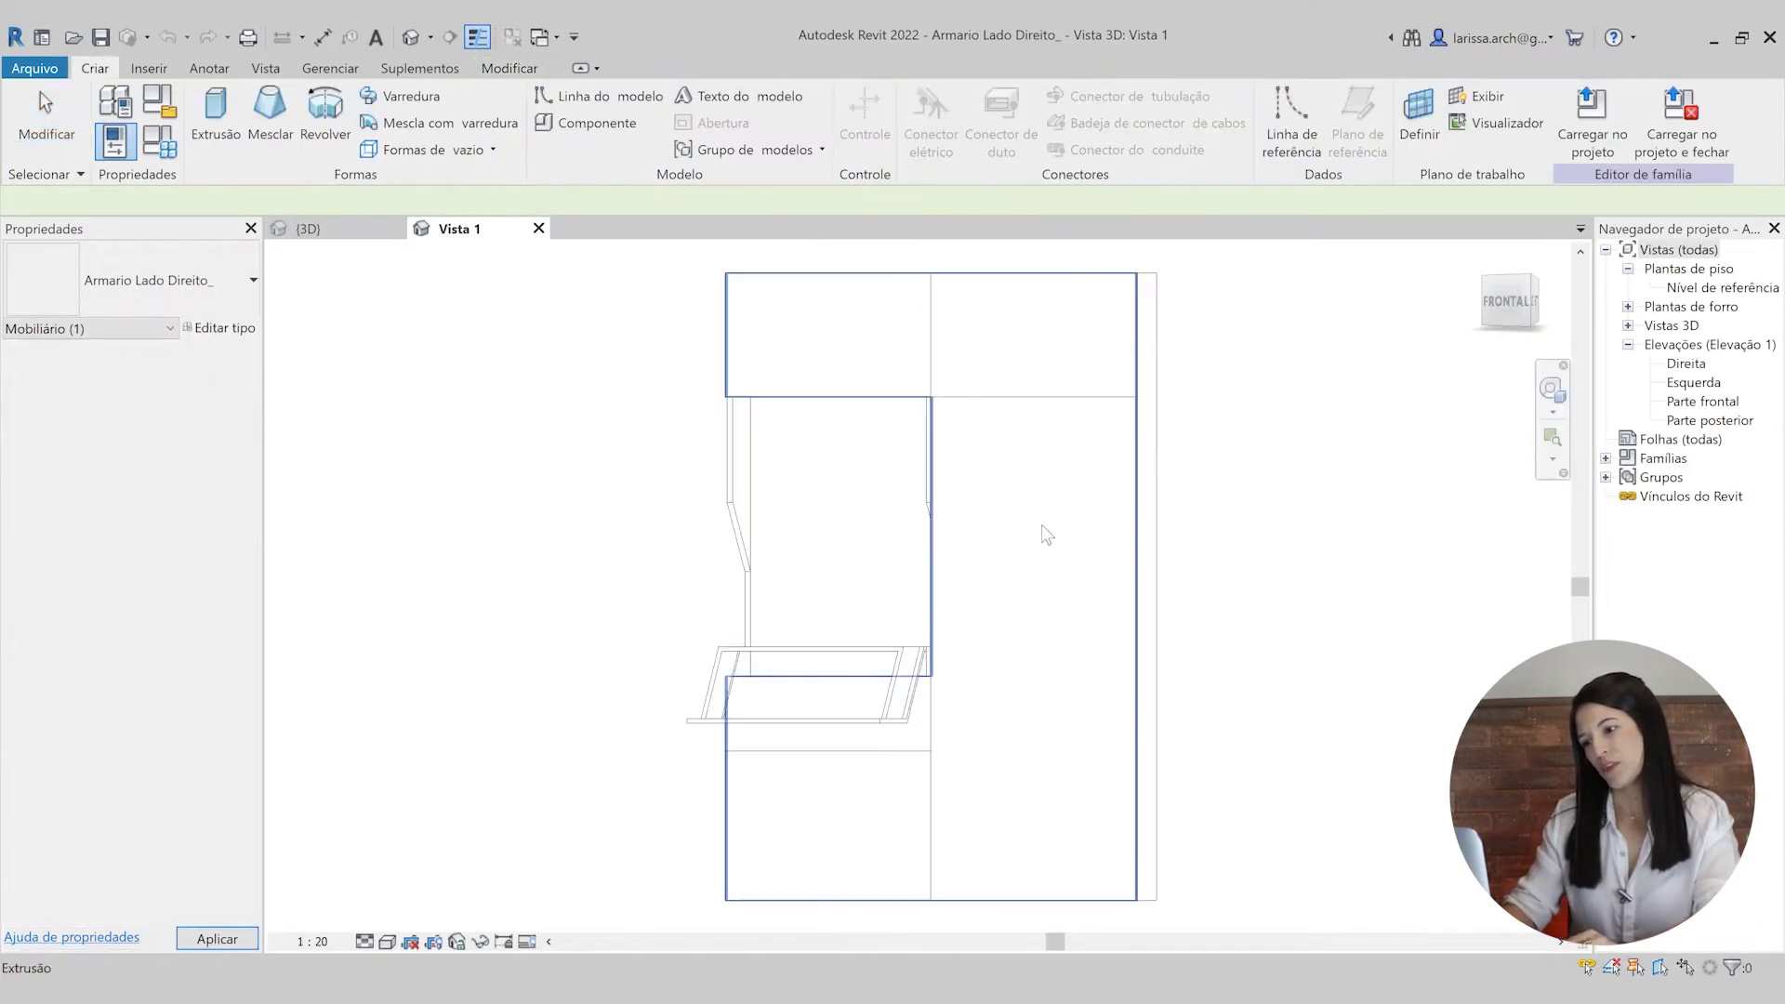
click(390, 942)
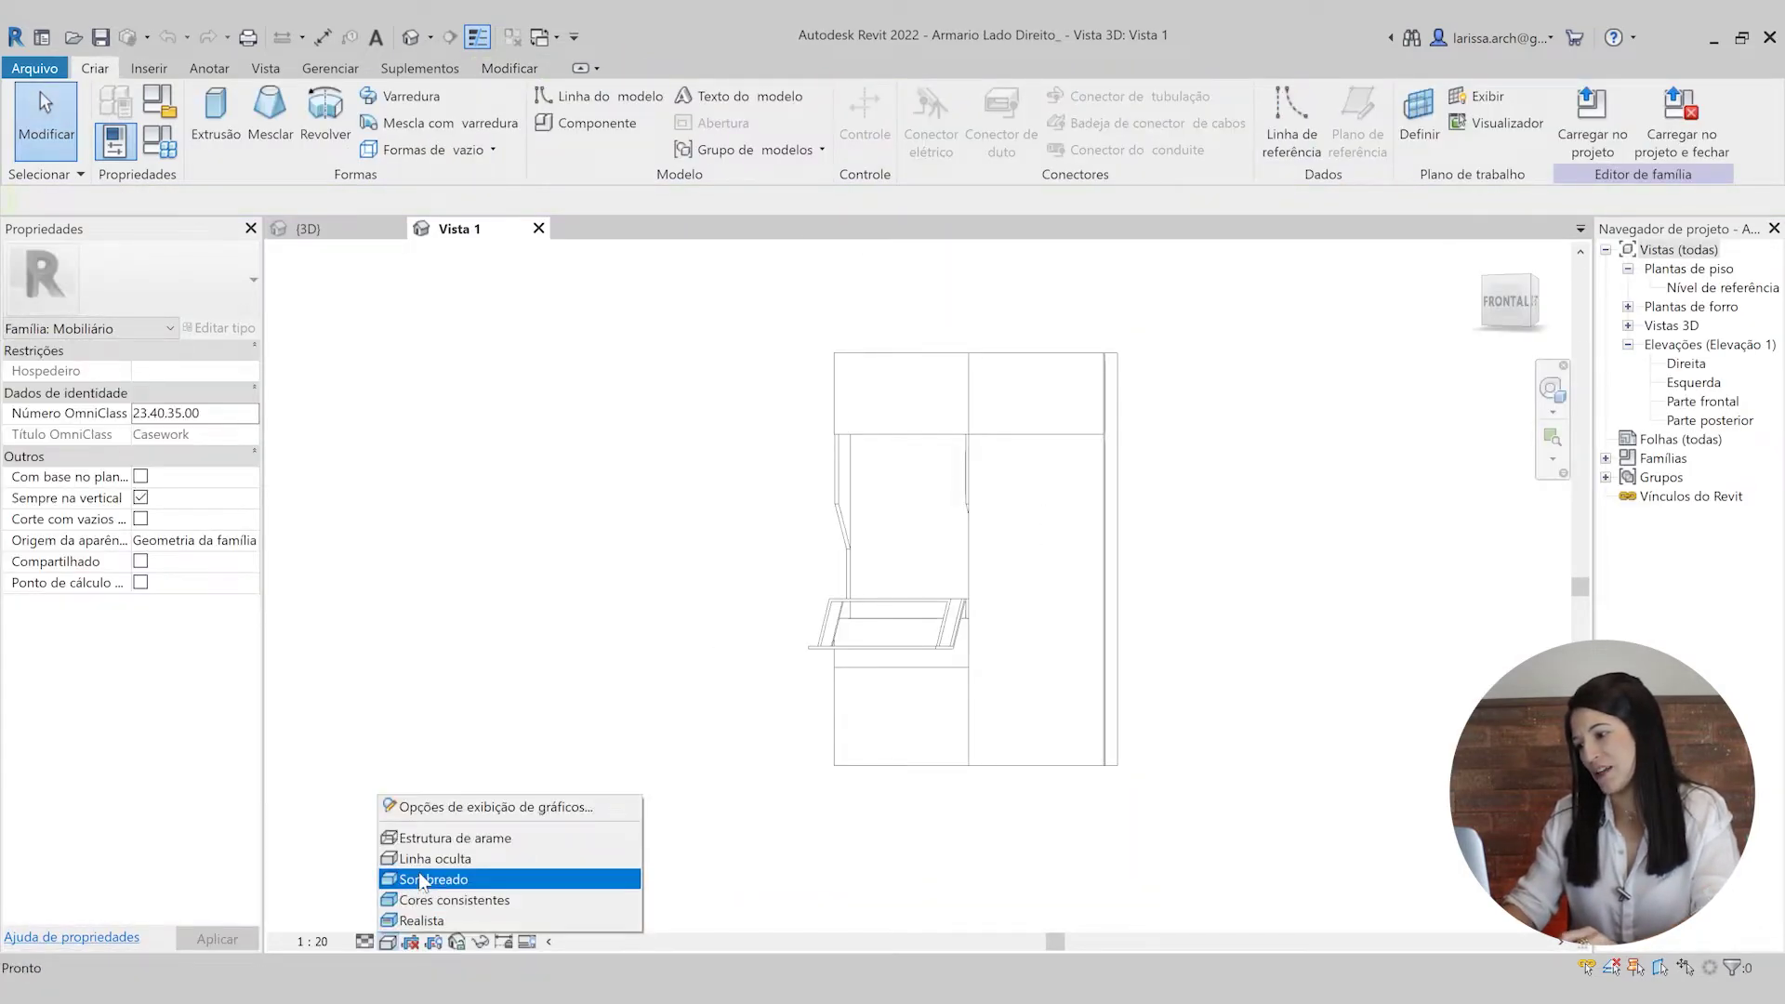
click(423, 879)
shift+middle_drag(670, 626, 805, 766)
scroll(794, 589, up, 3)
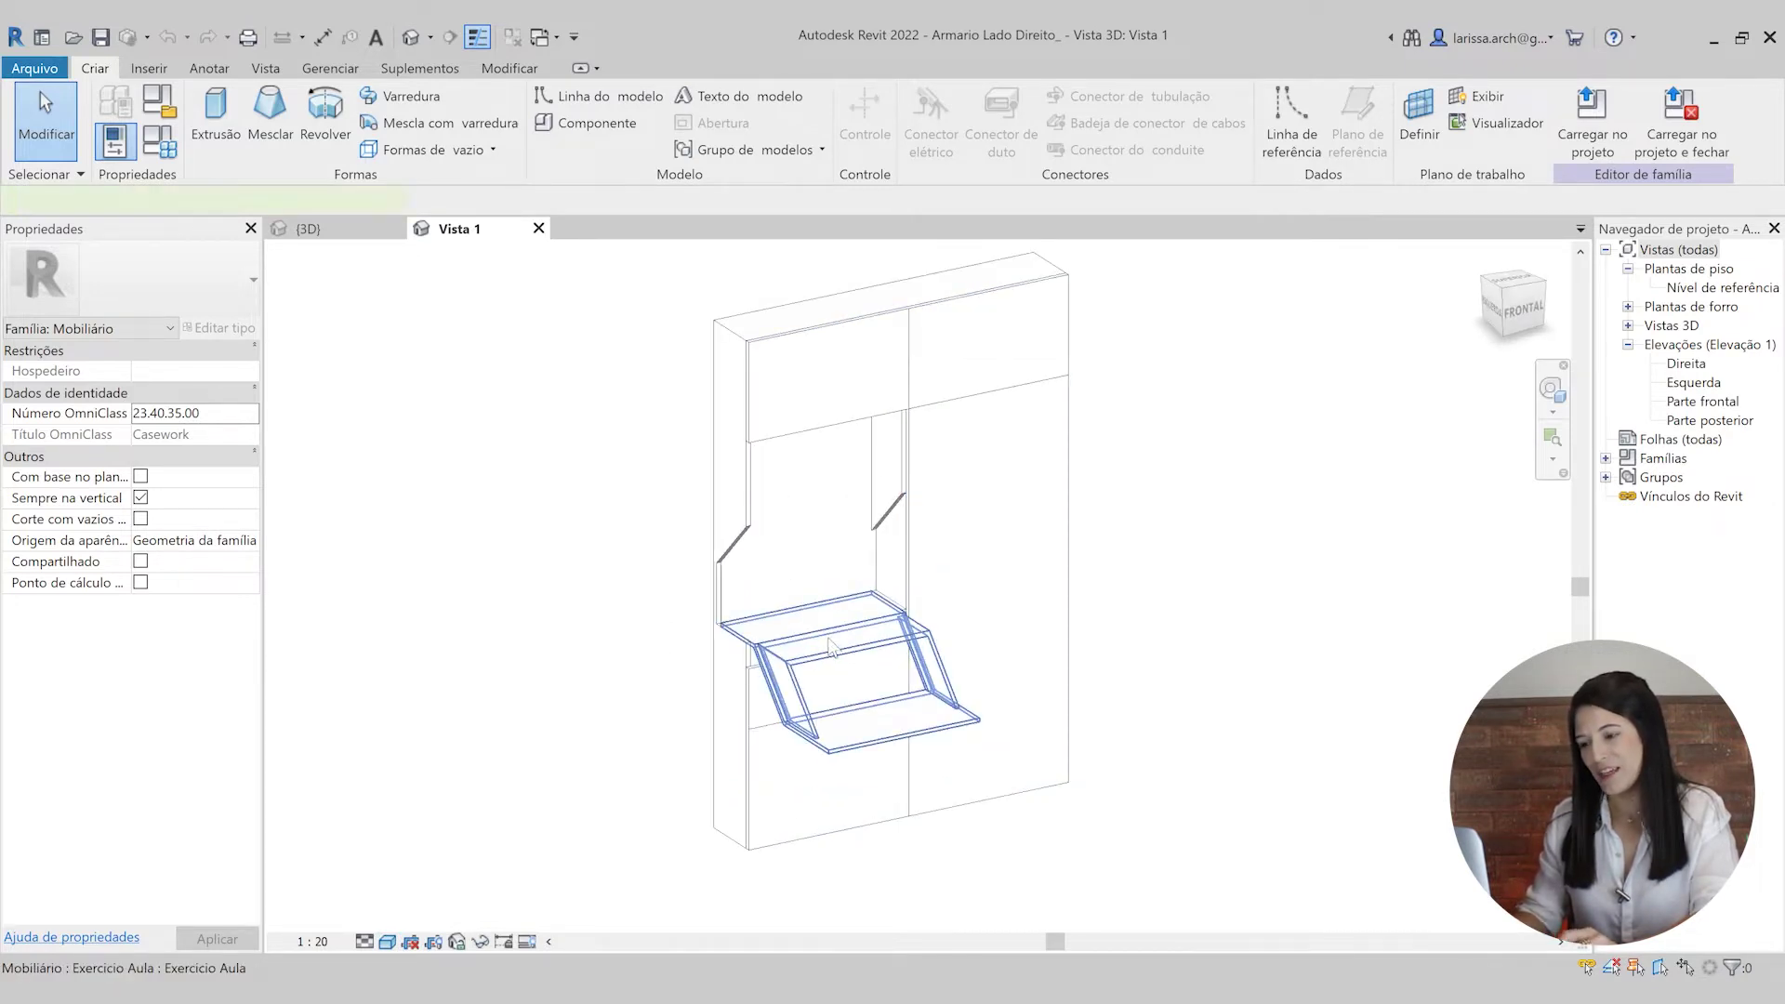
- Inspect the nested Exercicio Aula table inside the cabinet, including its properties and how it sits among the surrounding parts
click(828, 639)
scroll(828, 640, up, 3)
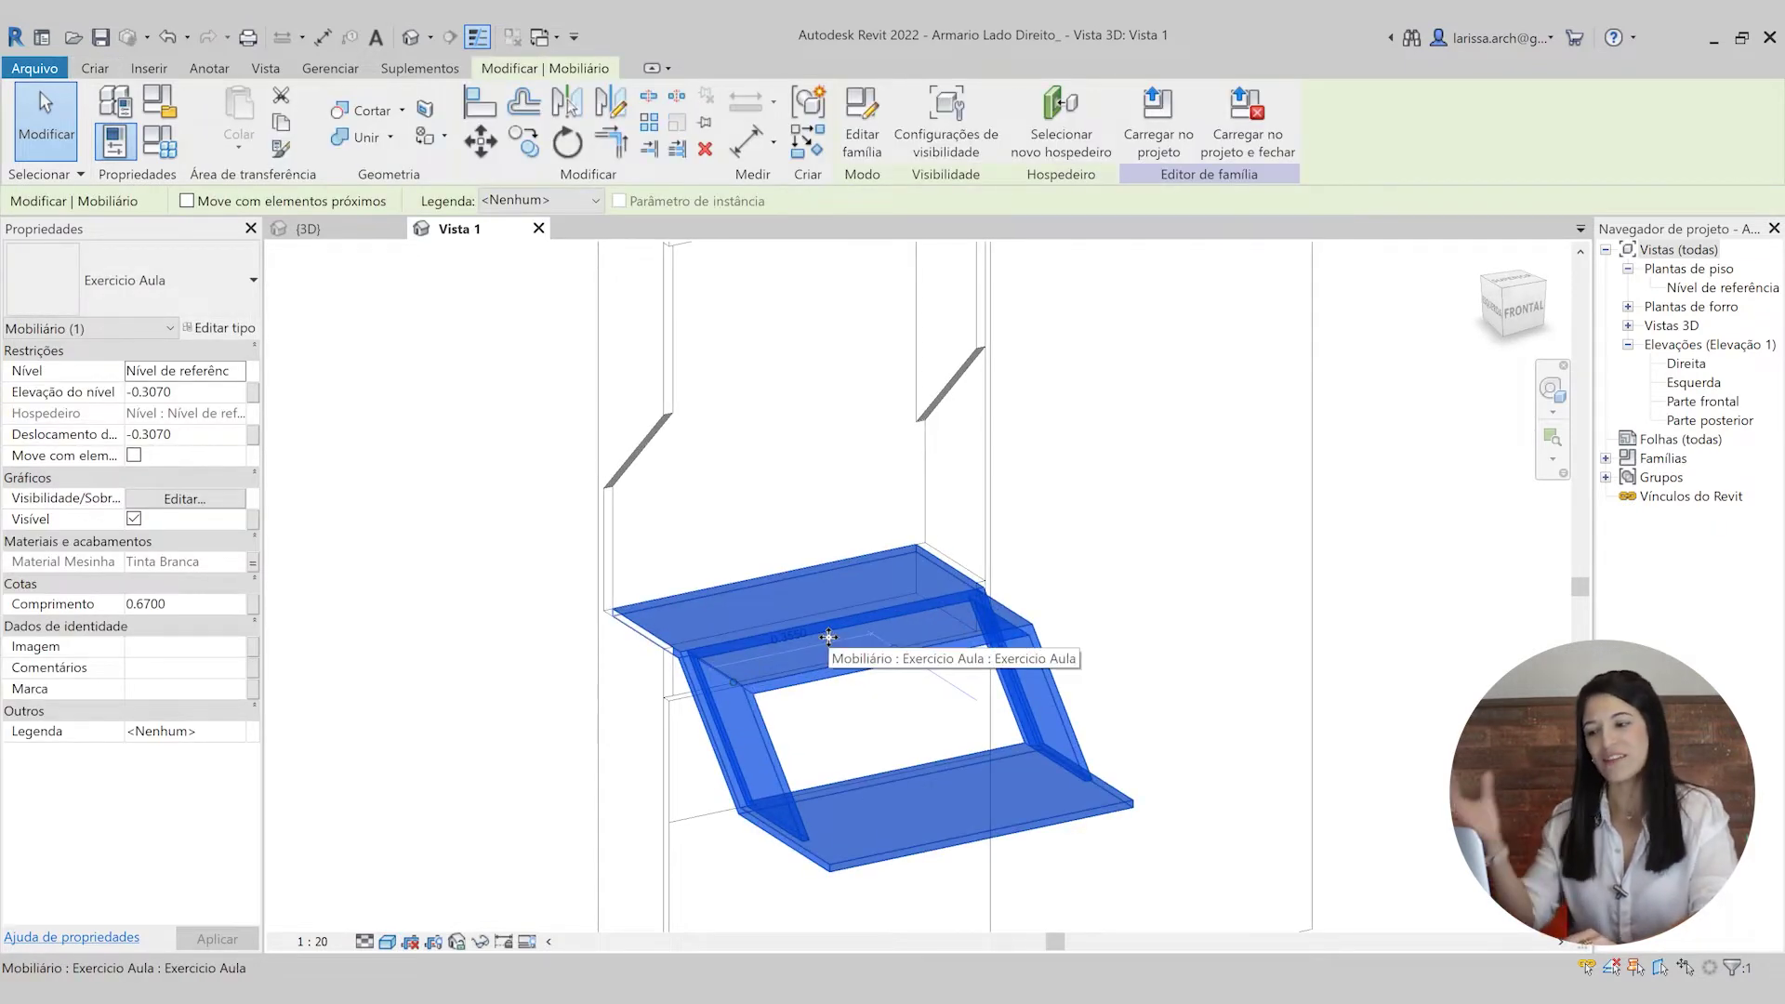
scroll(828, 637, down, 5)
key(Escape)
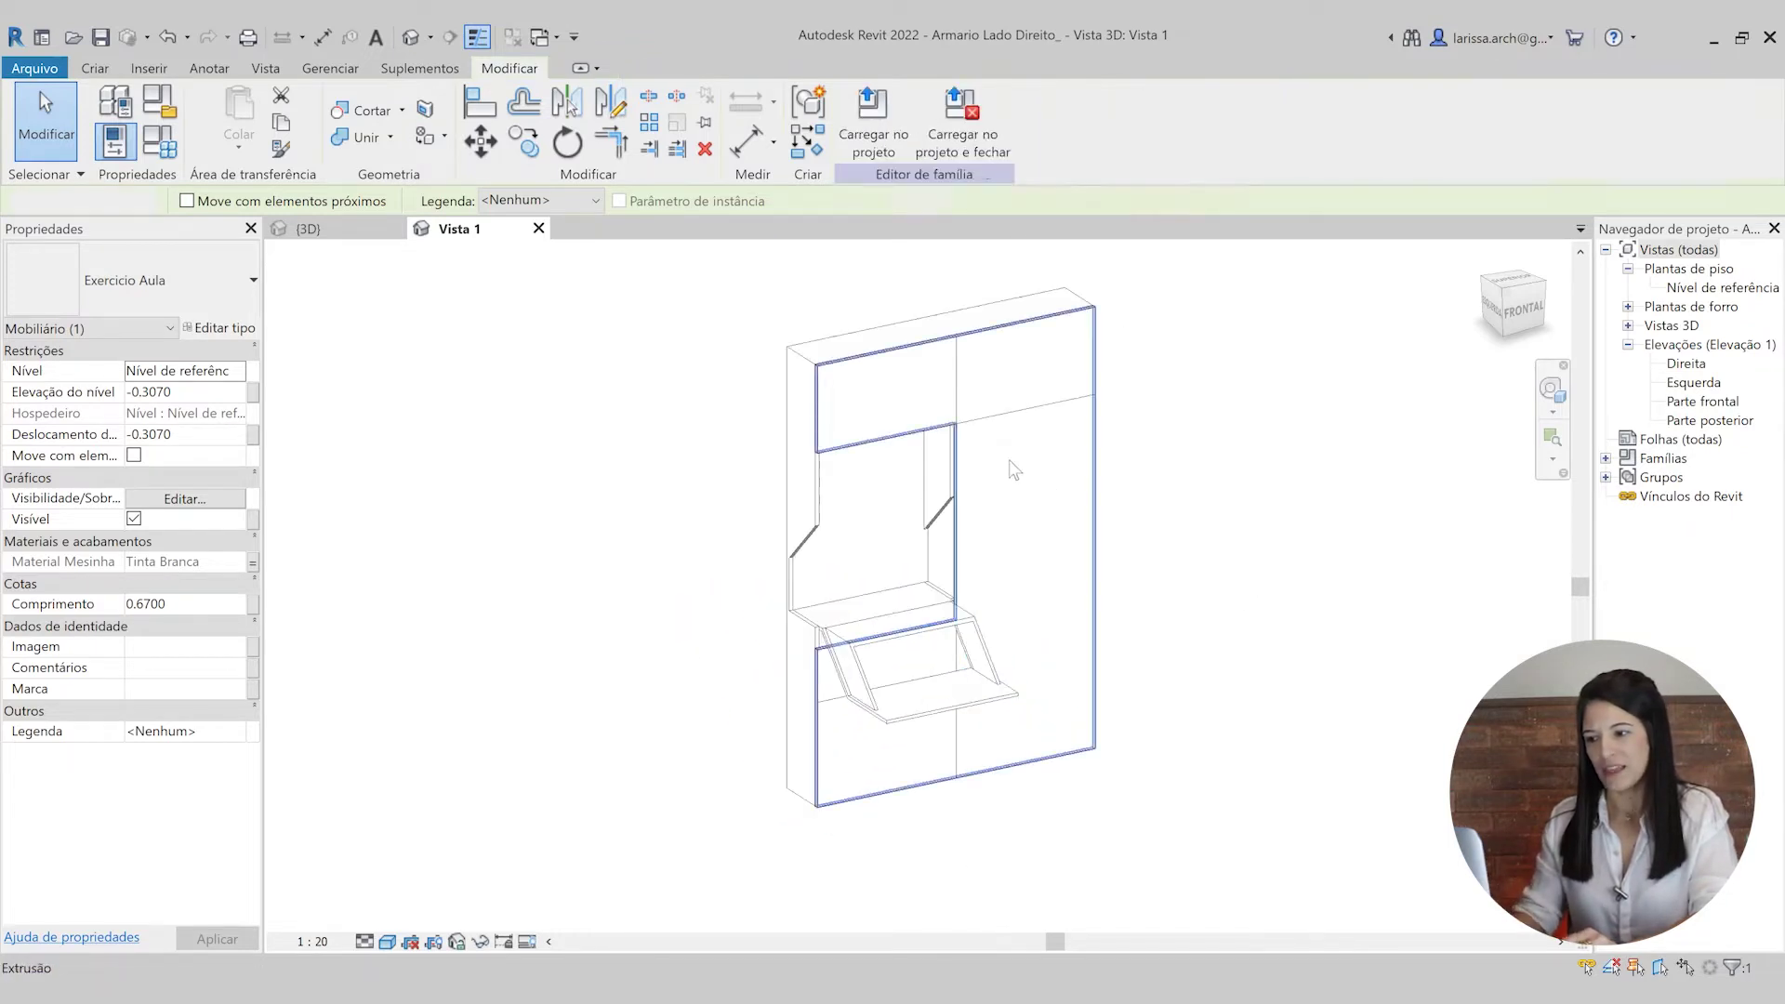
click(873, 446)
click(788, 558)
click(690, 602)
scroll(857, 672, up, 2)
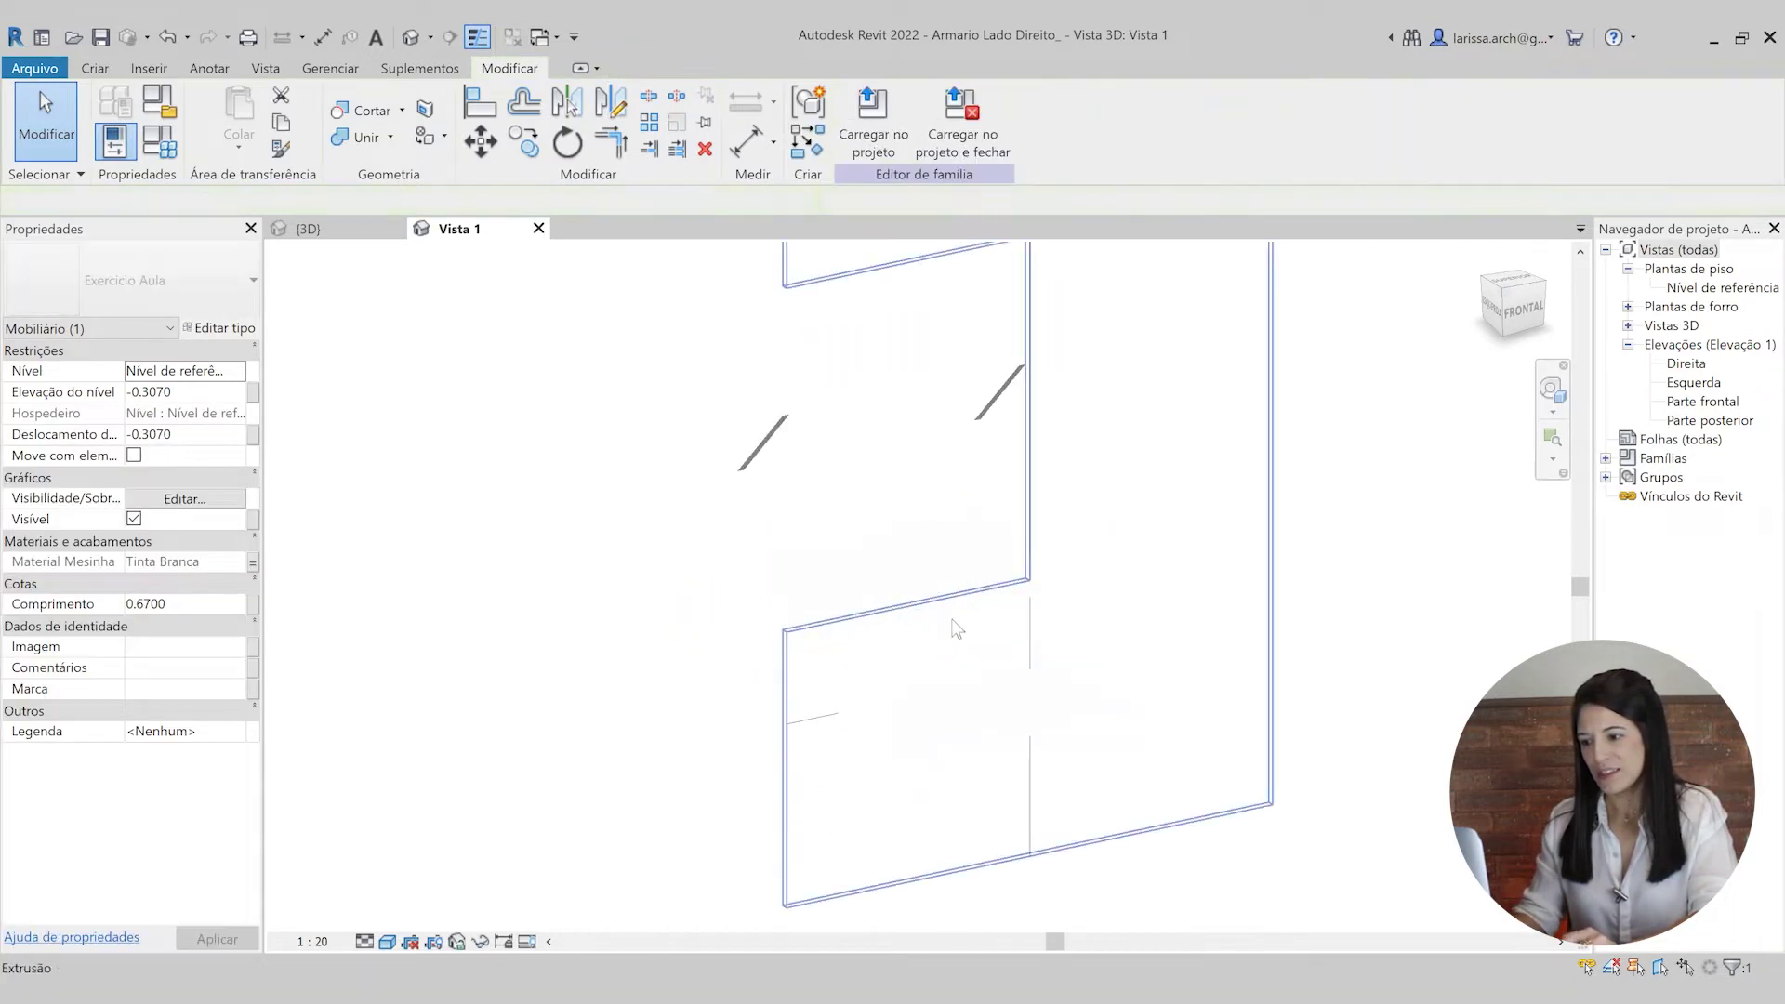
click(953, 582)
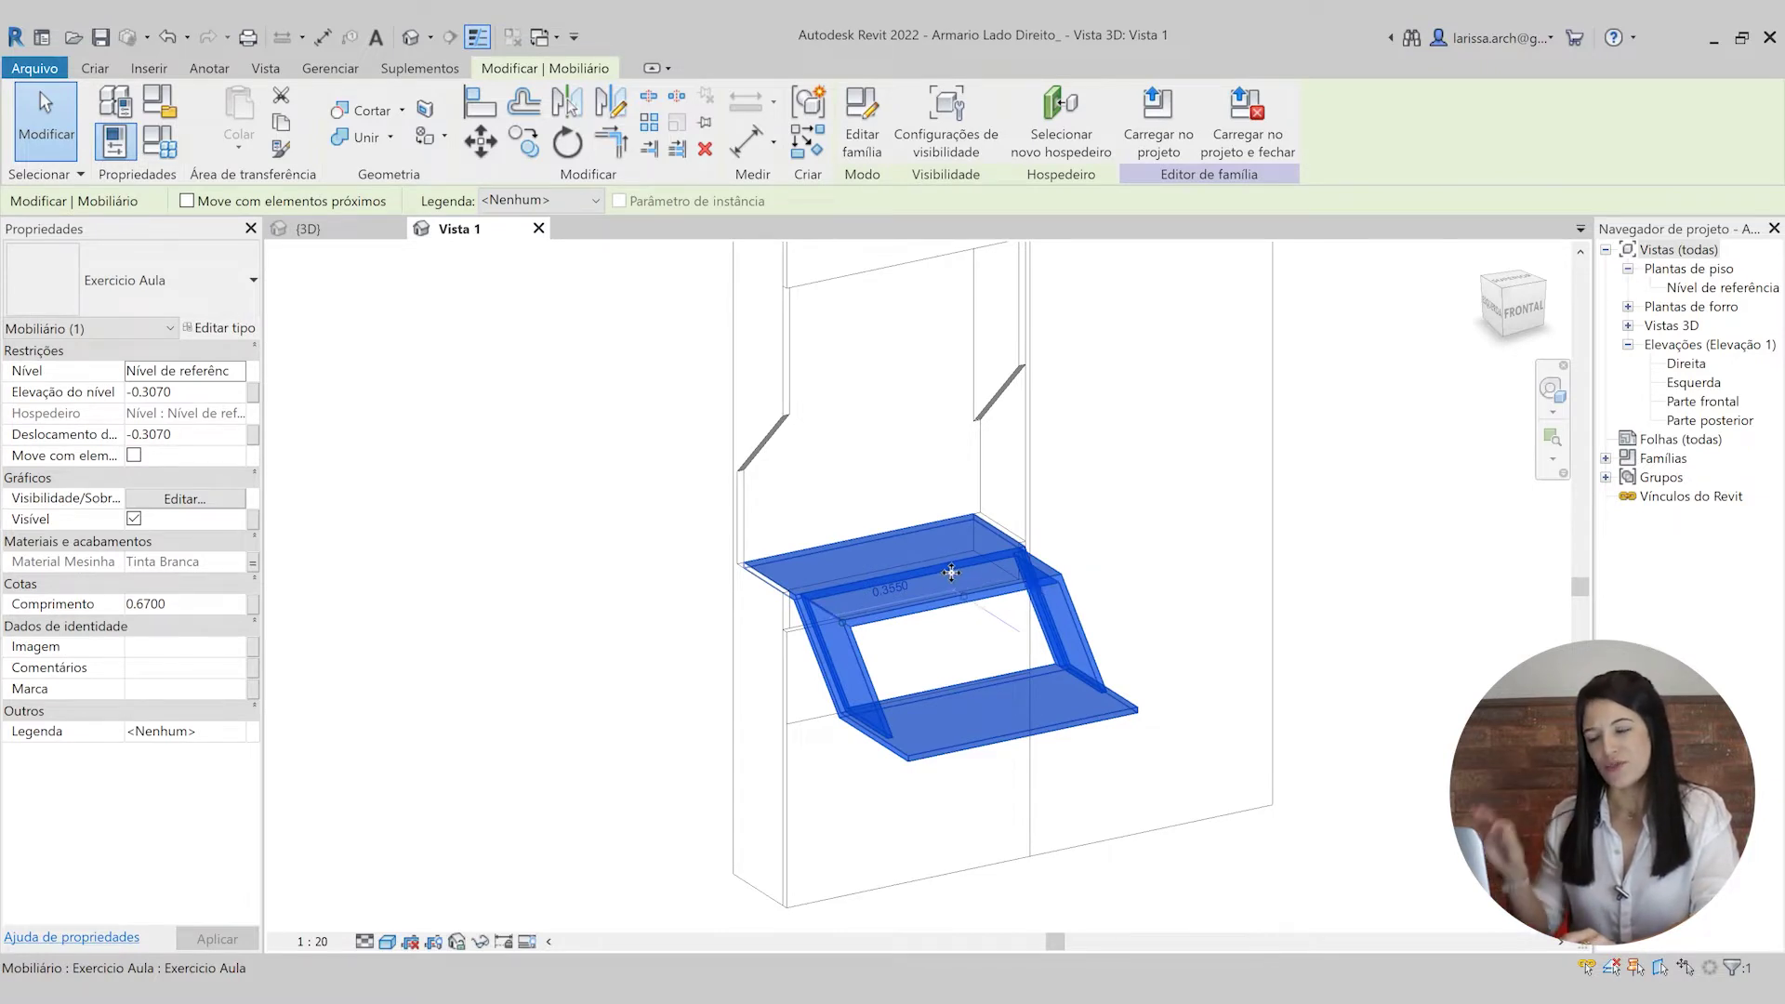
scroll(949, 573, up, 2)
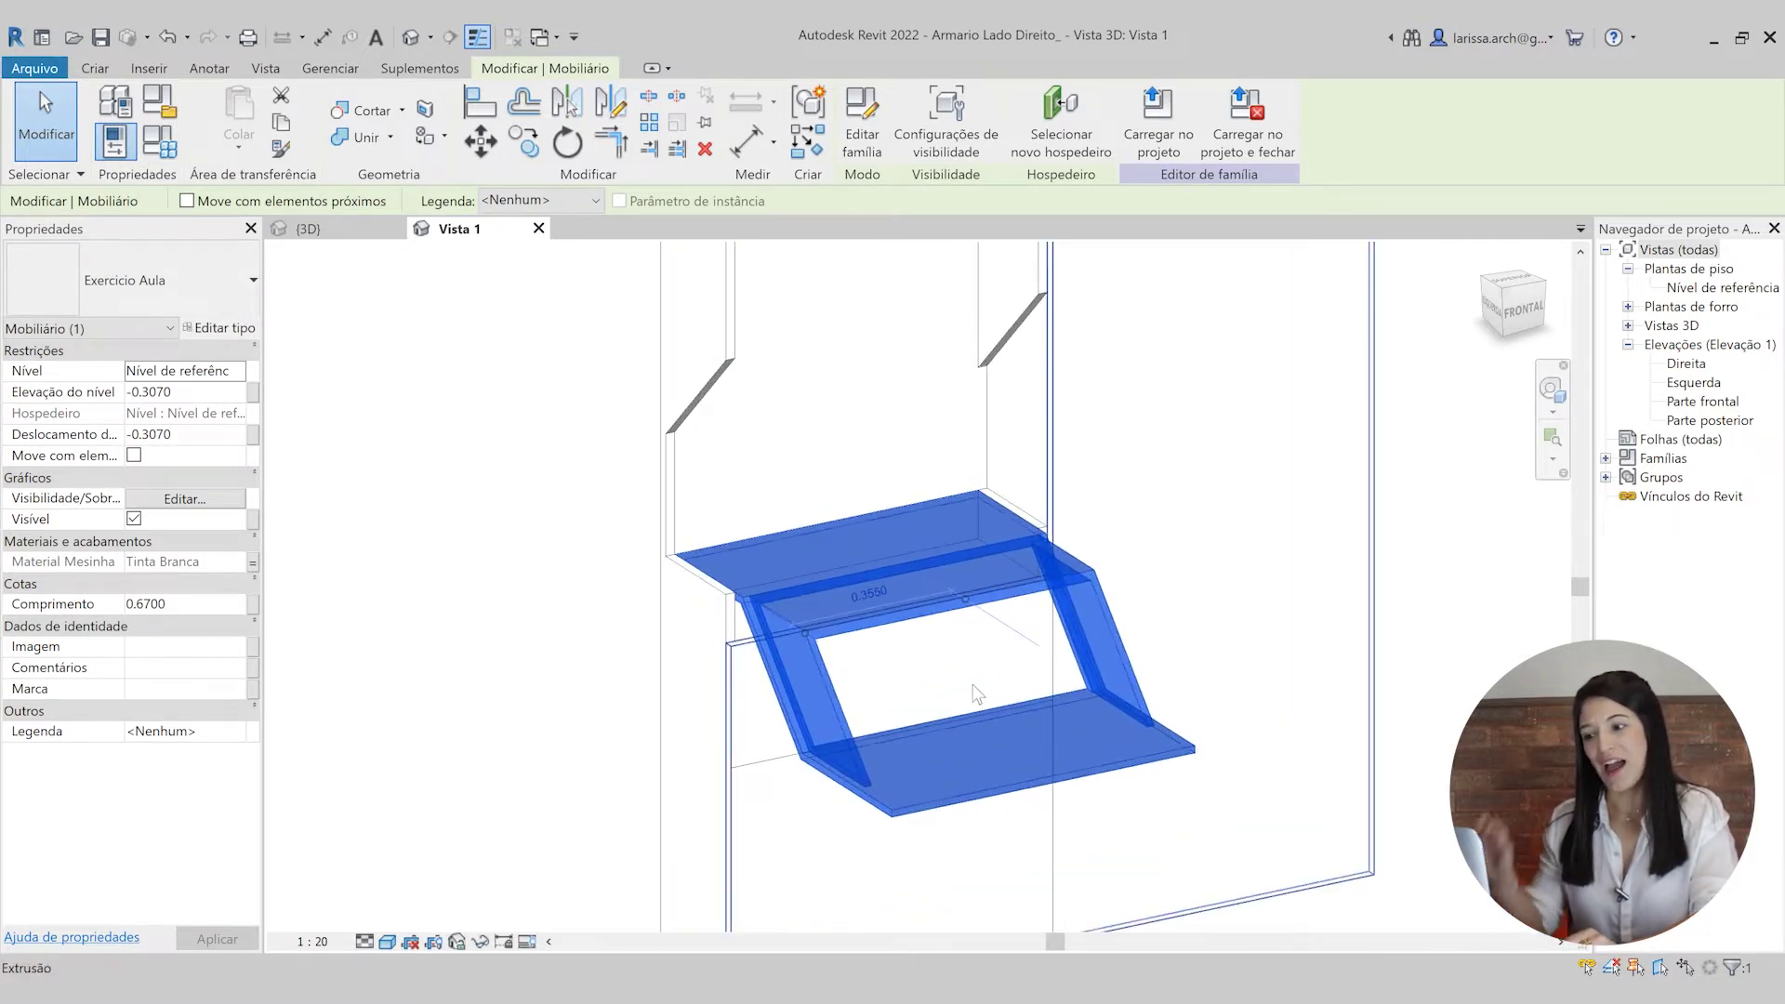
scroll(1067, 573, down, 3)
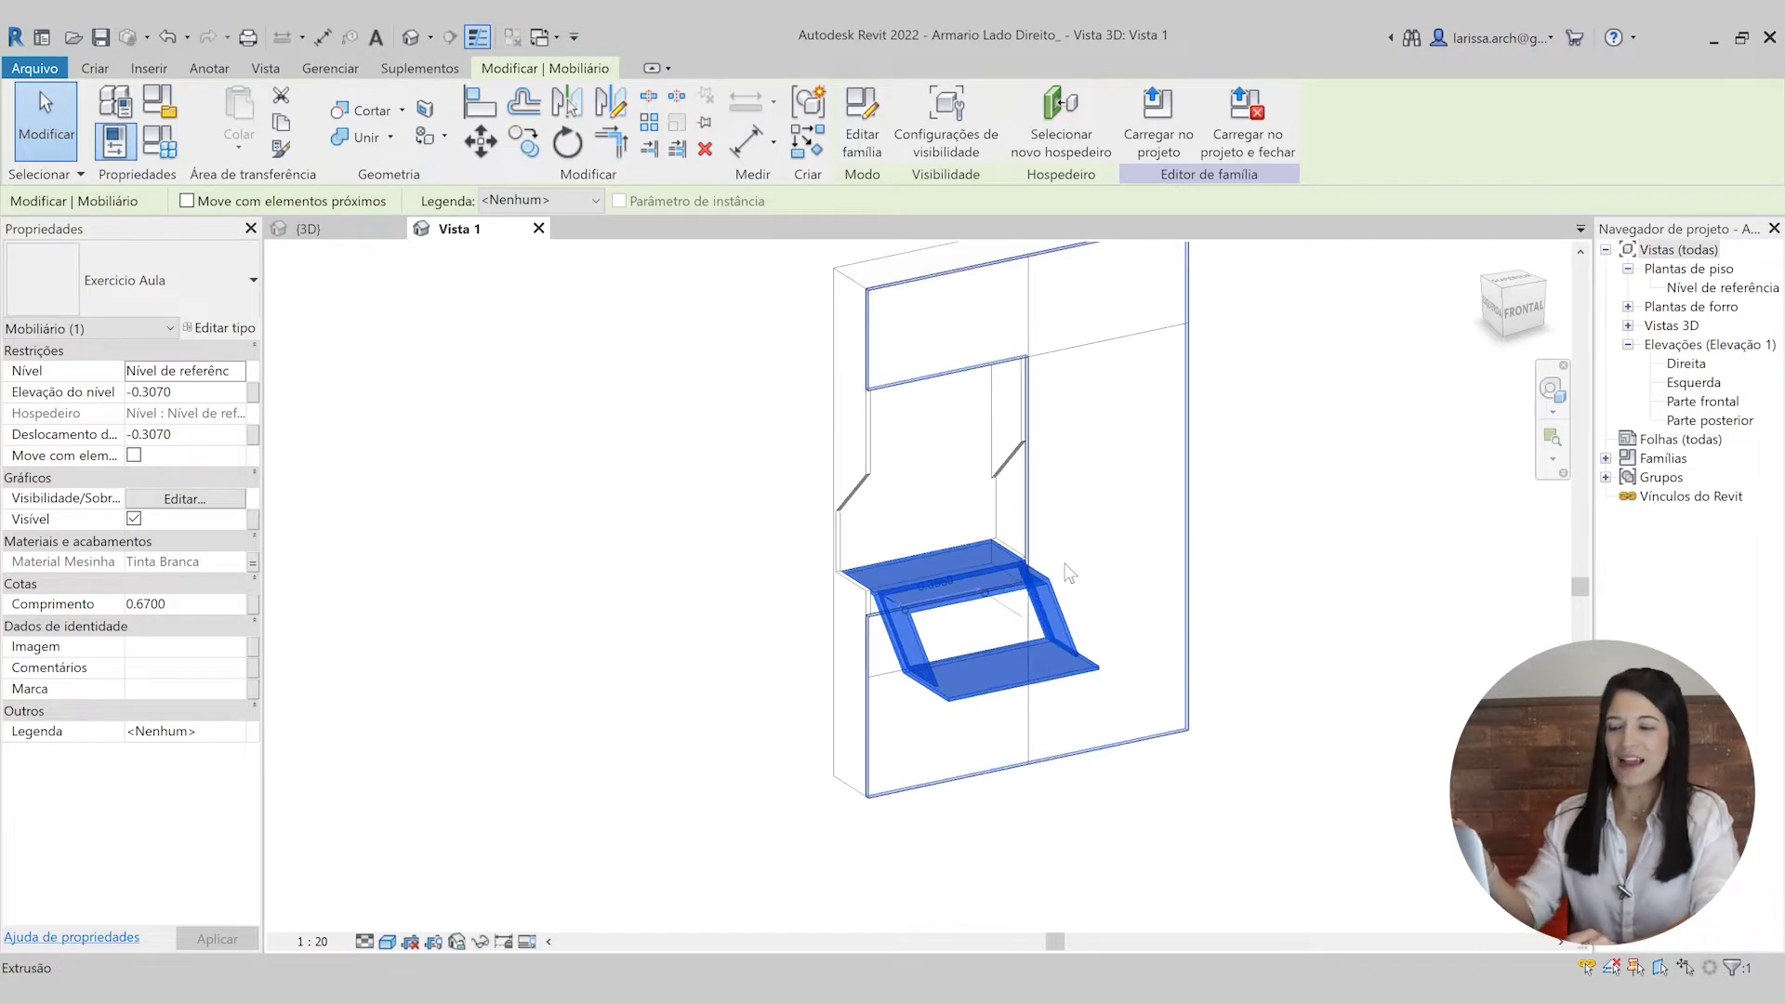
- Open the nested Exercicio Aula table family for editing from within the cabinet family
scroll(1192, 605, down, 3)
click(1290, 641)
middle_drag(1281, 668, 1218, 707)
drag(1328, 537, 997, 327)
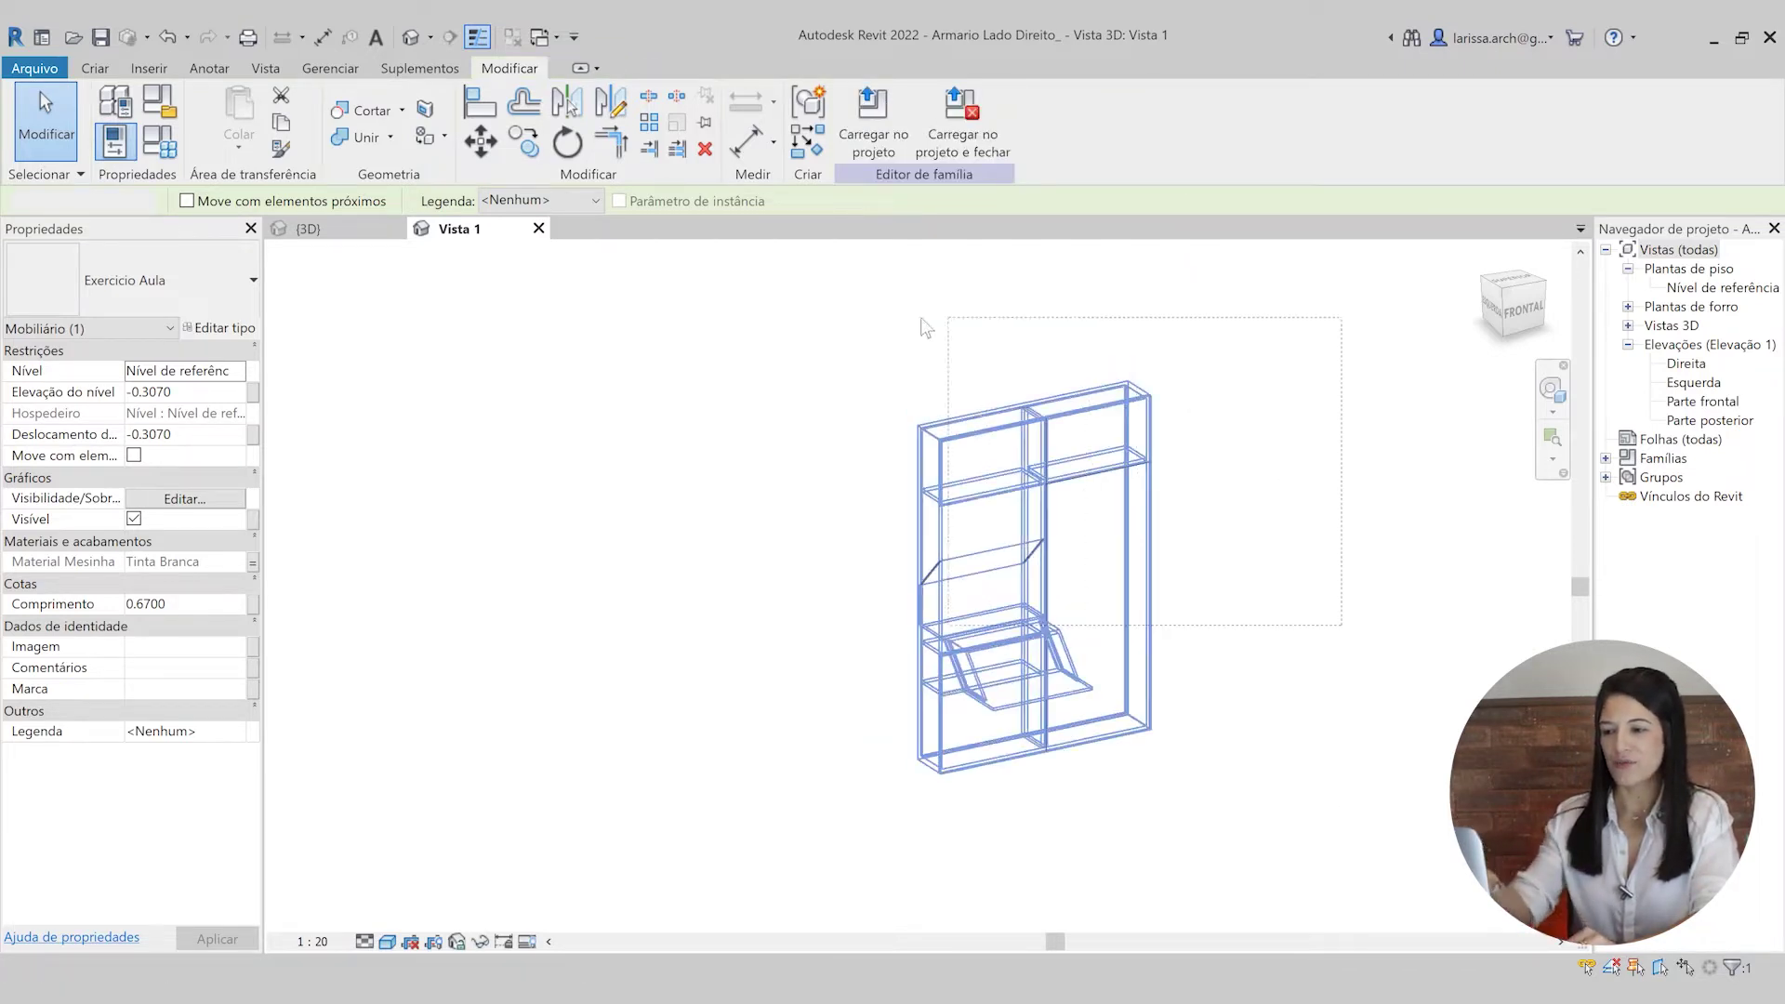
click(1290, 550)
scroll(1000, 634, up, 2)
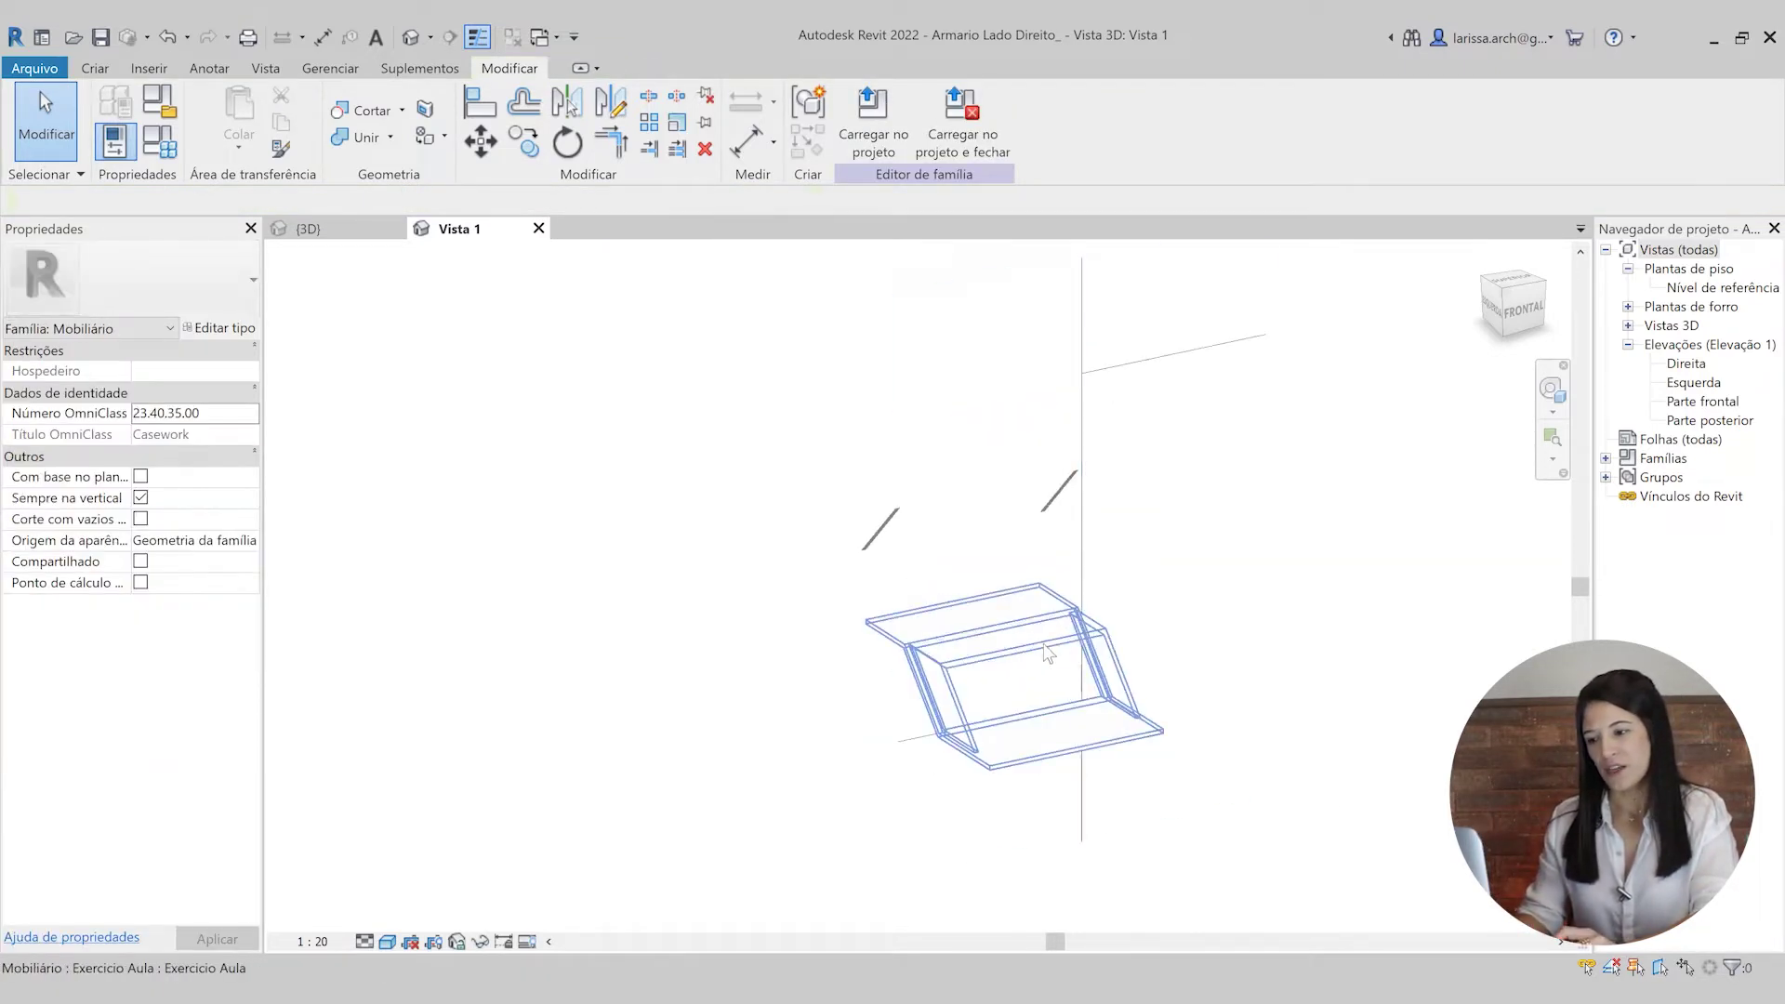
click(1043, 651)
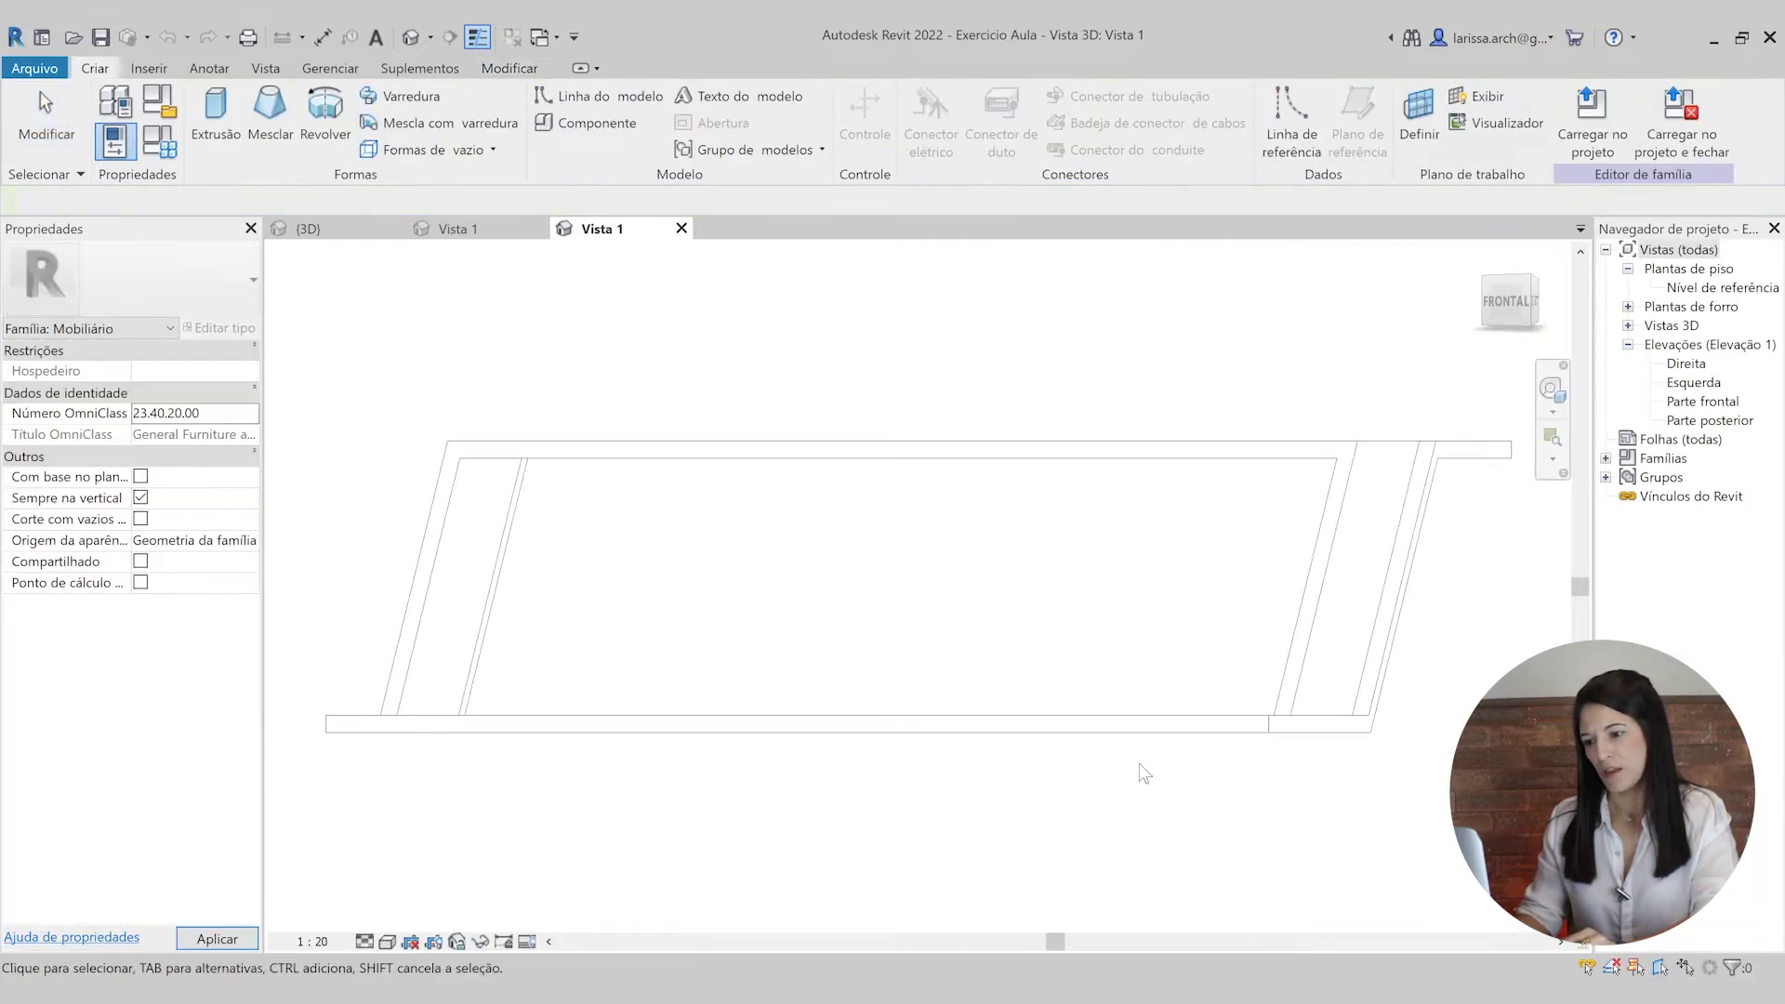
- Change the visual style of the table's 3D view and open the Nível de referência floor plan
click(388, 942)
click(432, 879)
double_click(1725, 288)
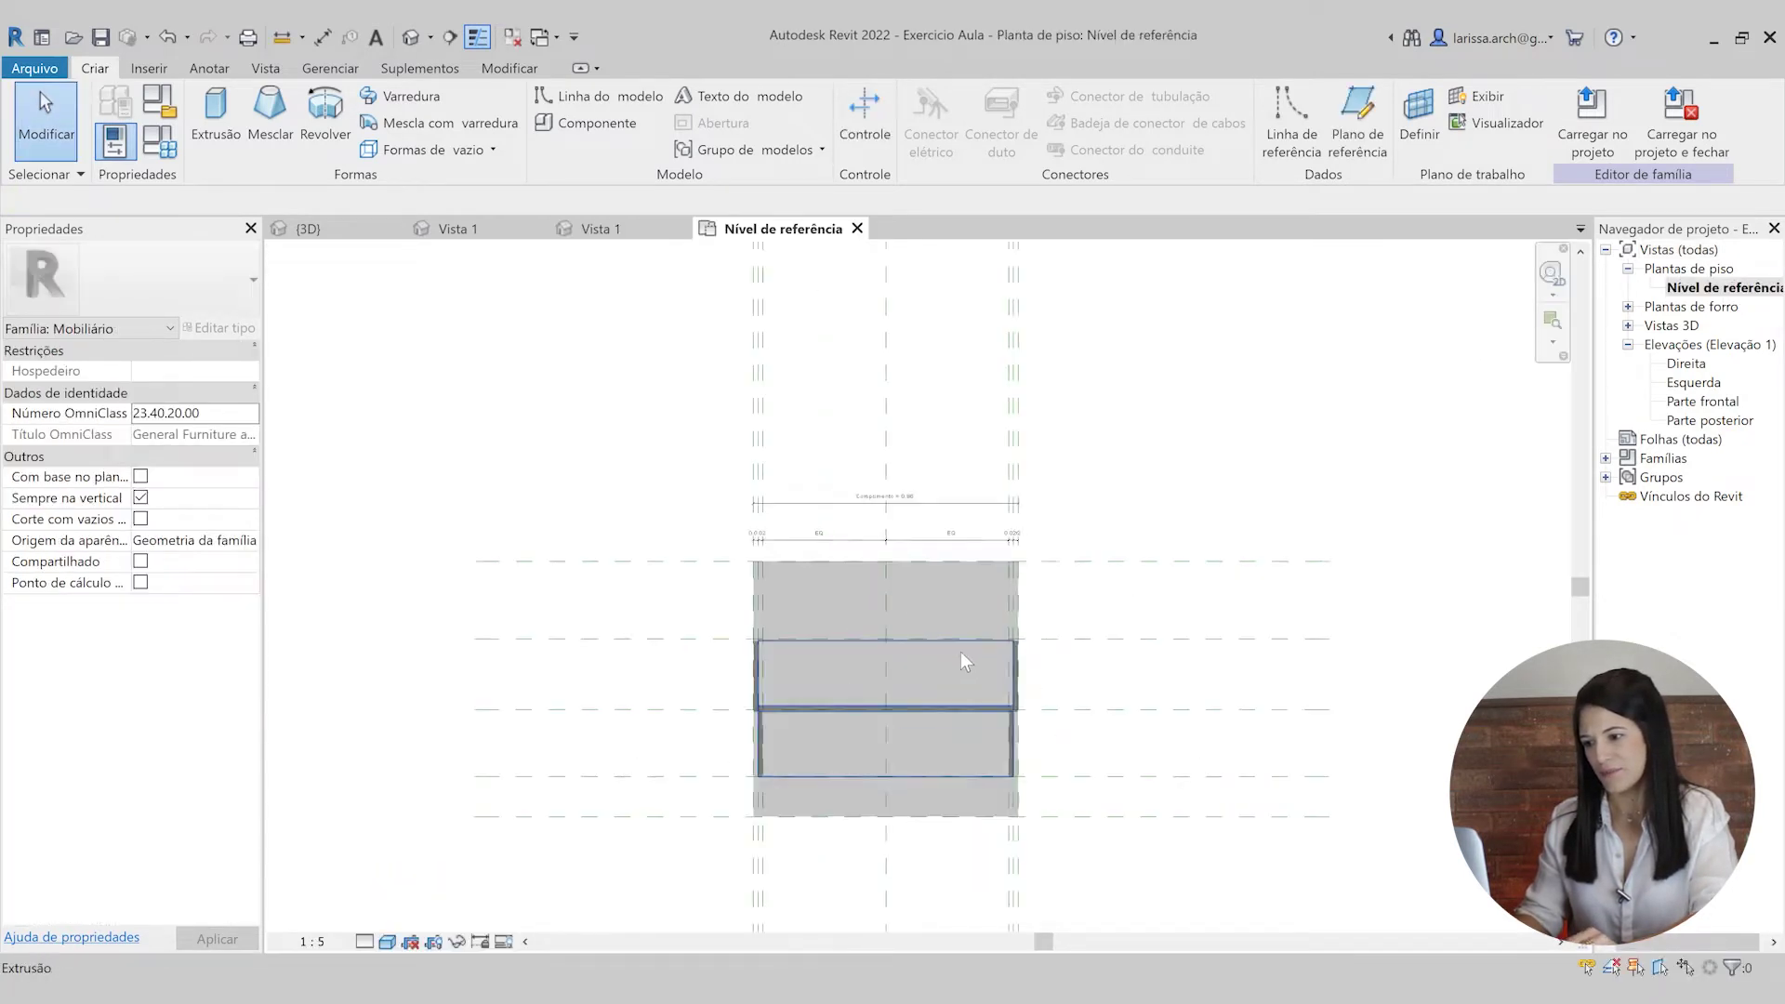
- Examine the table's reference planes, Comprimento dimension and EQ constraints in the floor plan
scroll(954, 428, up, 3)
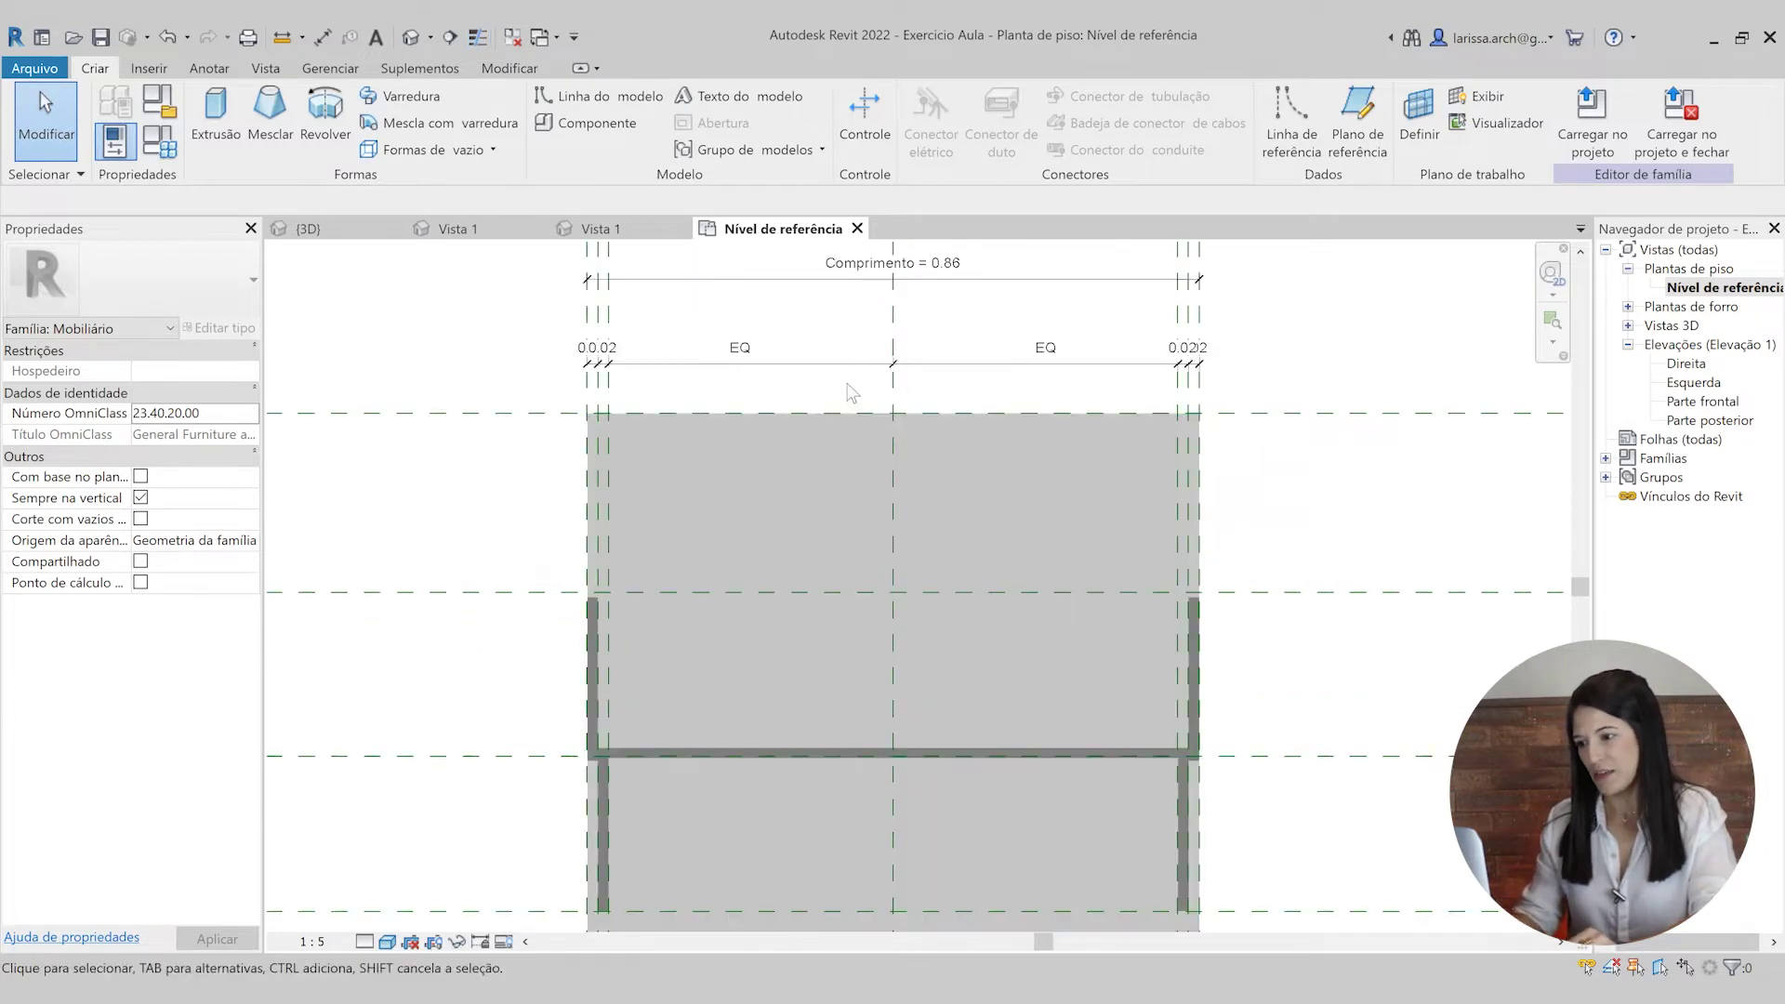
middle_drag(869, 401, 901, 661)
scroll(897, 516, down, 4)
mouse_move(897, 523)
middle_down()
mouse_move(955, 400)
mouse_move(876, 533)
middle_up()
scroll(754, 569, up, 3)
click(748, 582)
scroll(662, 592, down, 2)
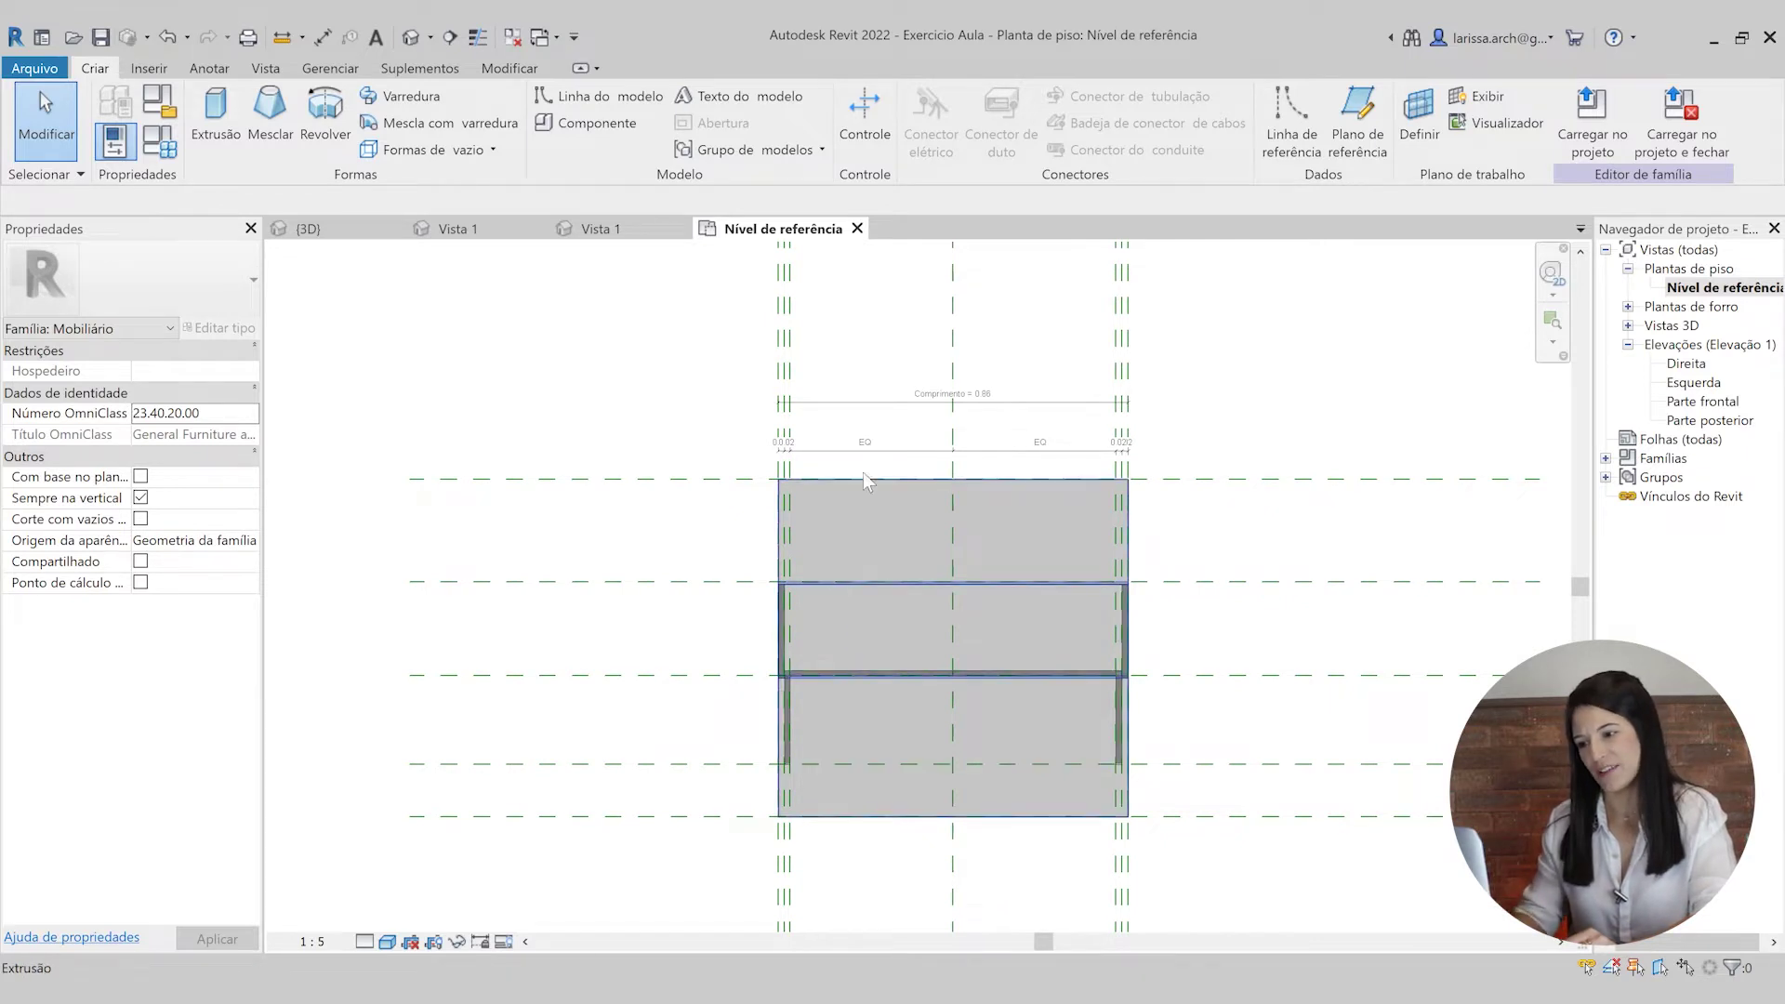
scroll(869, 507, down, 2)
scroll(873, 548, up, 2)
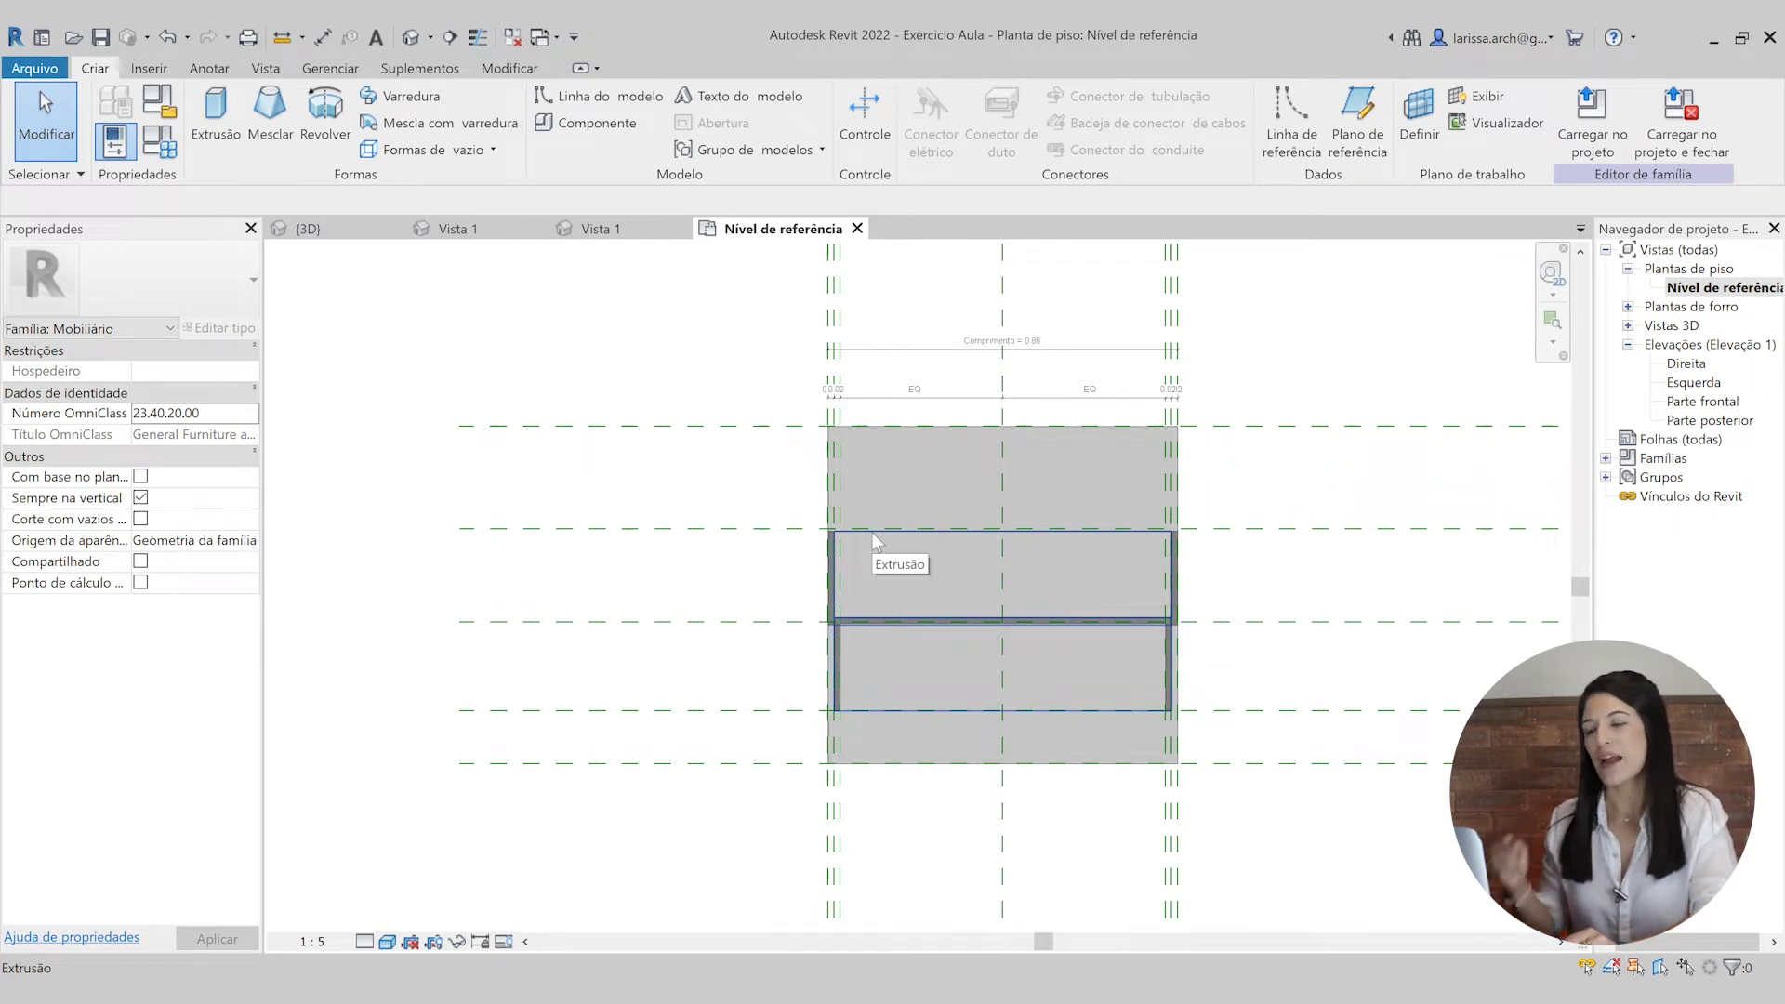
- Open the default 3D view and inspect the separate solid and void extrusions that make up the table from several angles
click(409, 37)
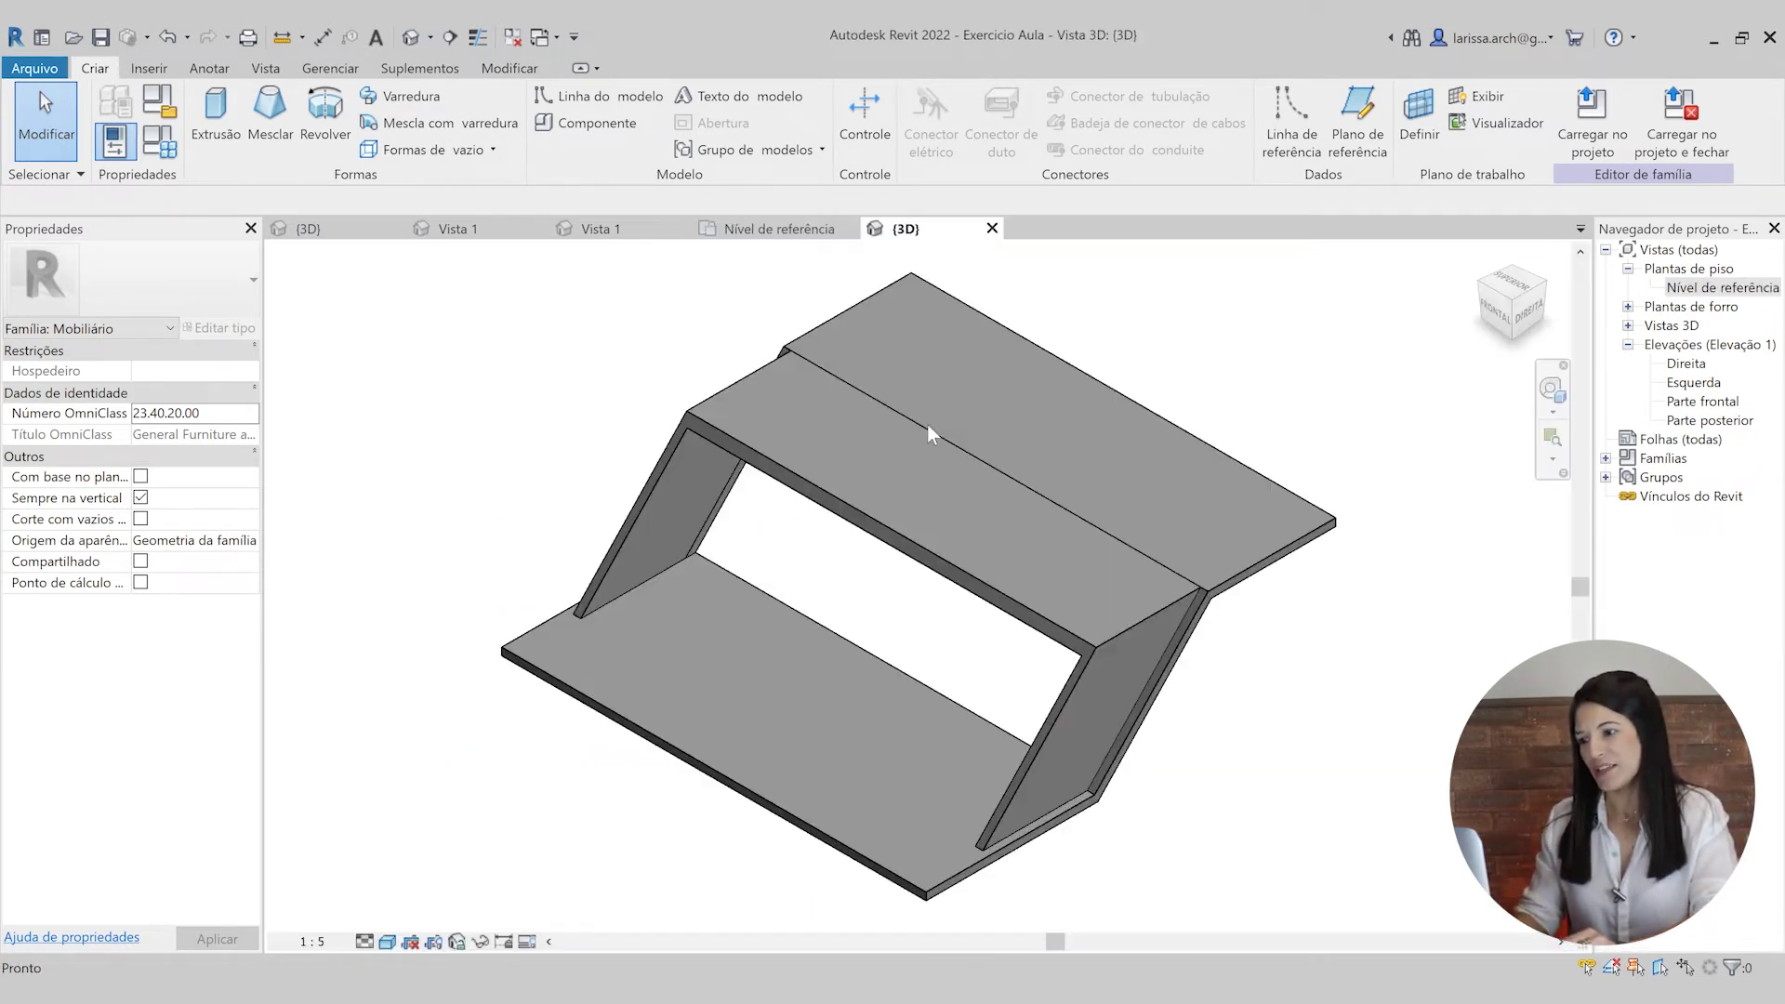
shift+middle_drag(927, 426, 949, 638)
shift+middle_drag(701, 733, 1032, 769)
click(779, 388)
scroll(779, 388, down, 2)
click(1003, 805)
scroll(991, 601, up, 3)
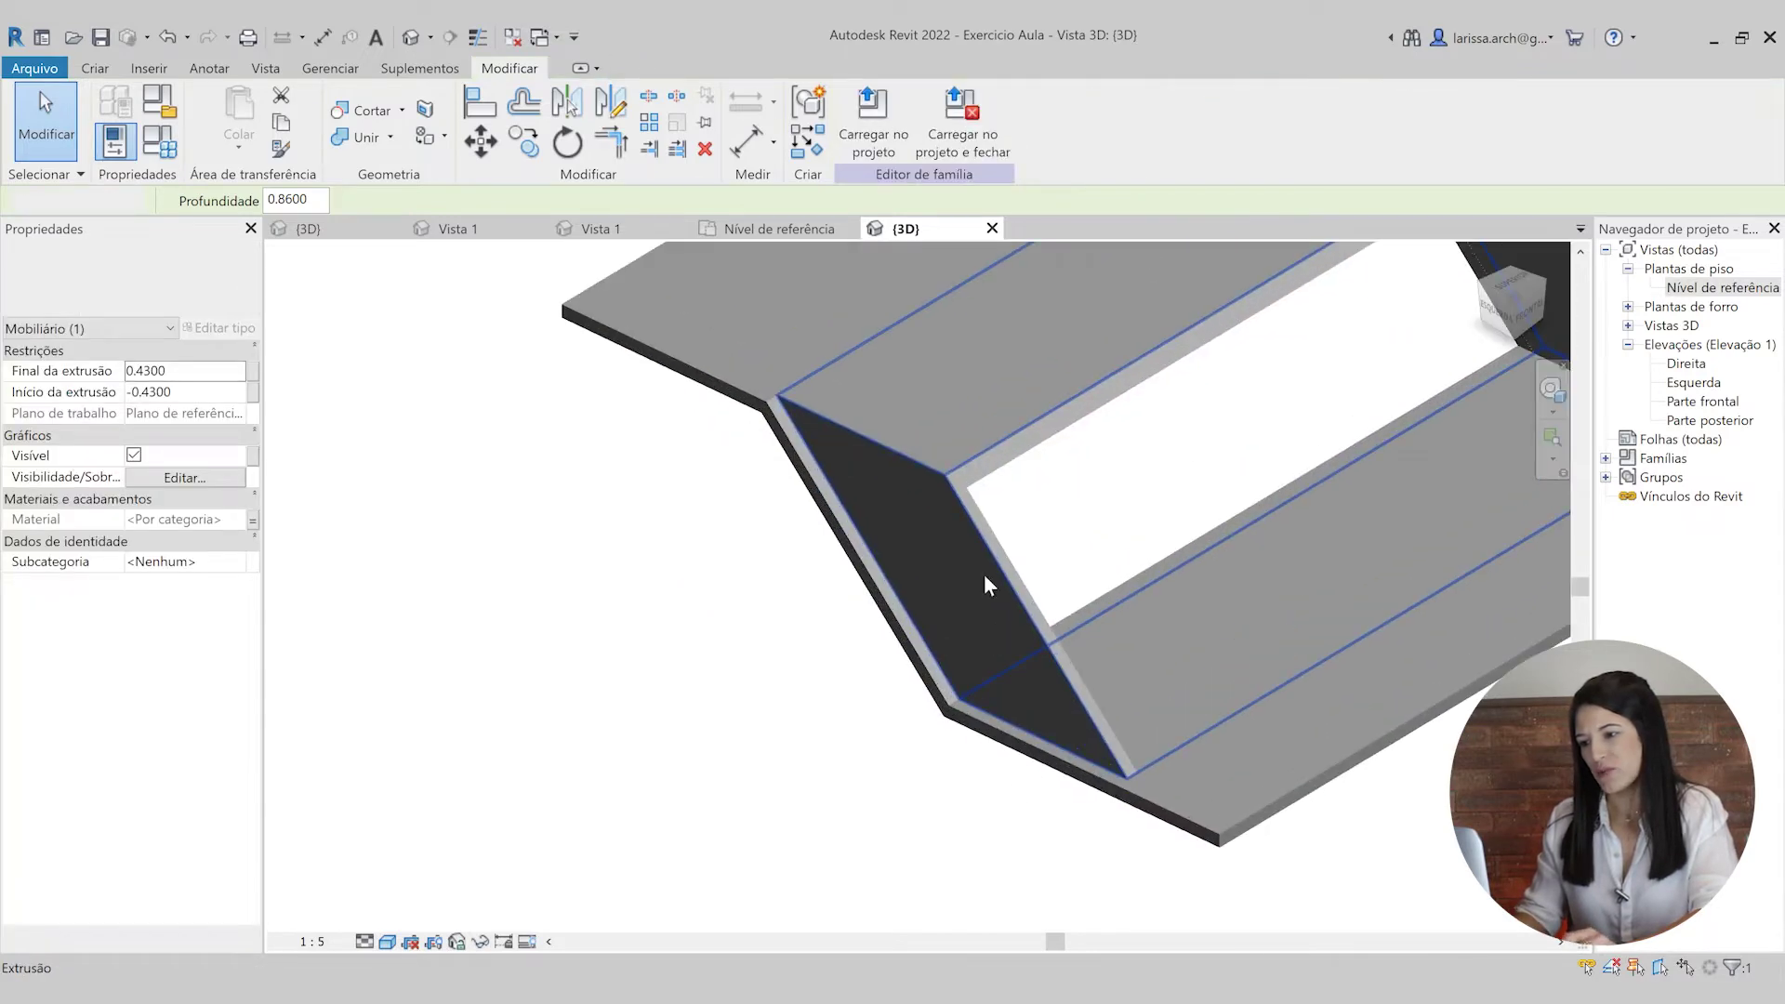
click(980, 562)
scroll(967, 548, down, 3)
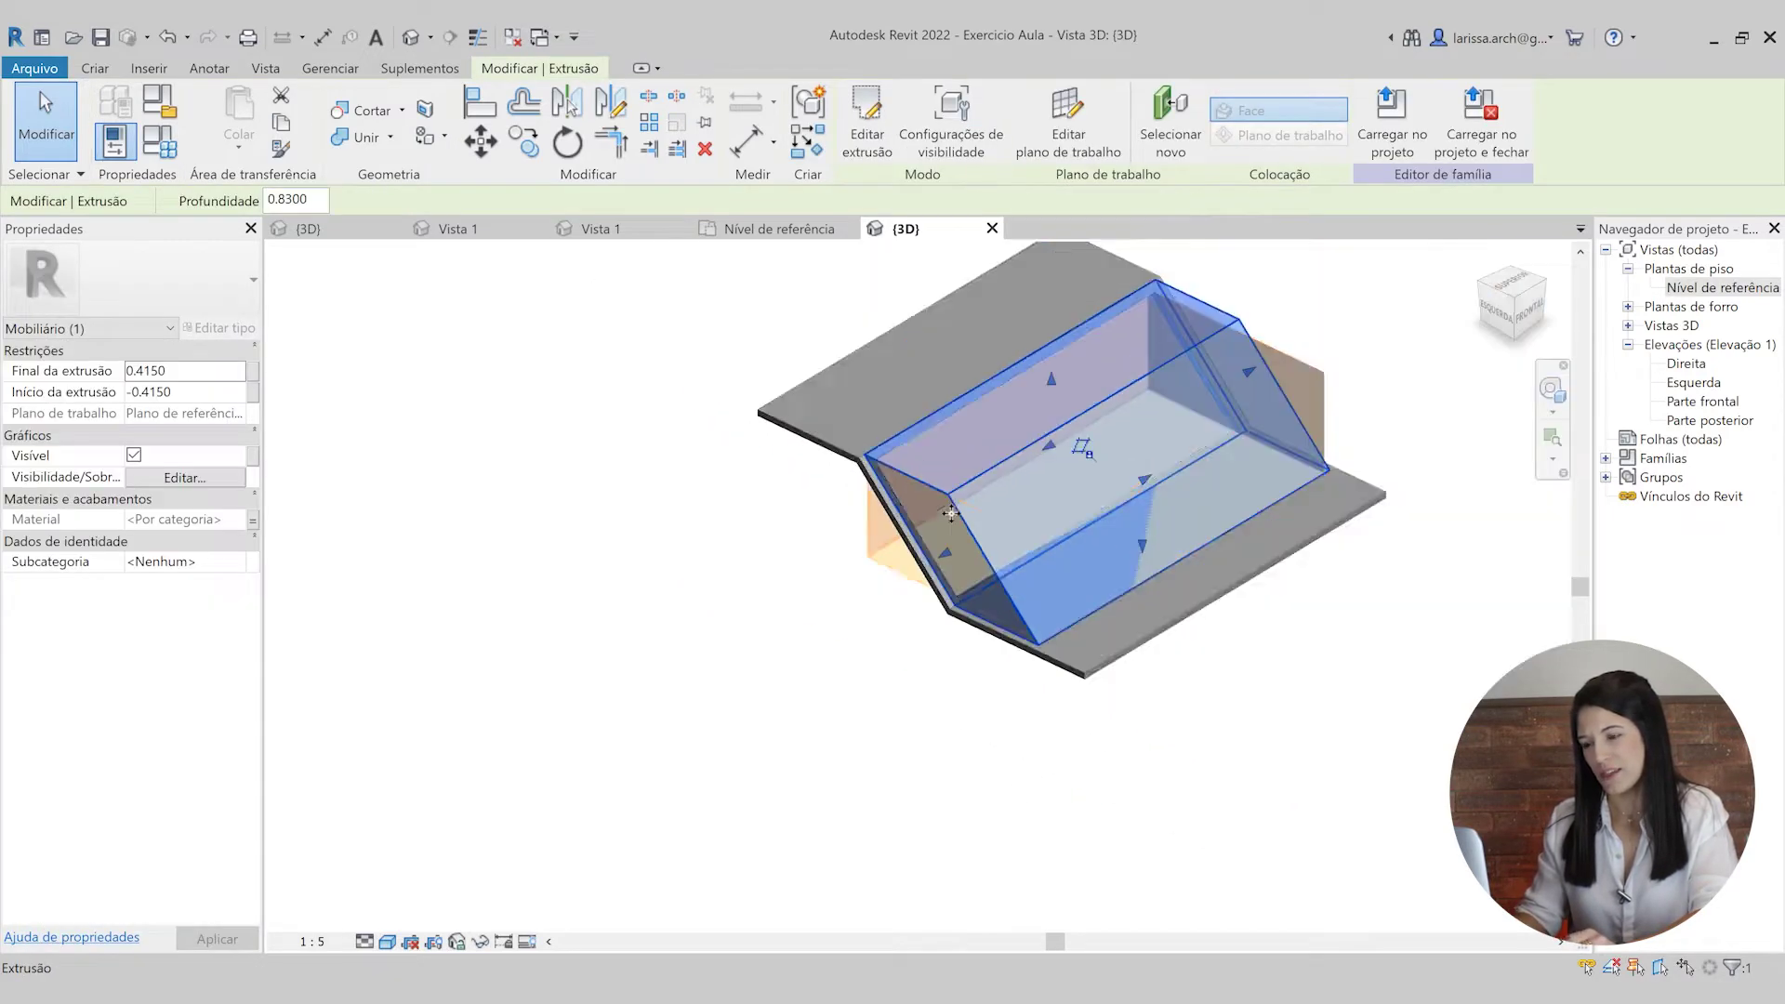
key(Escape)
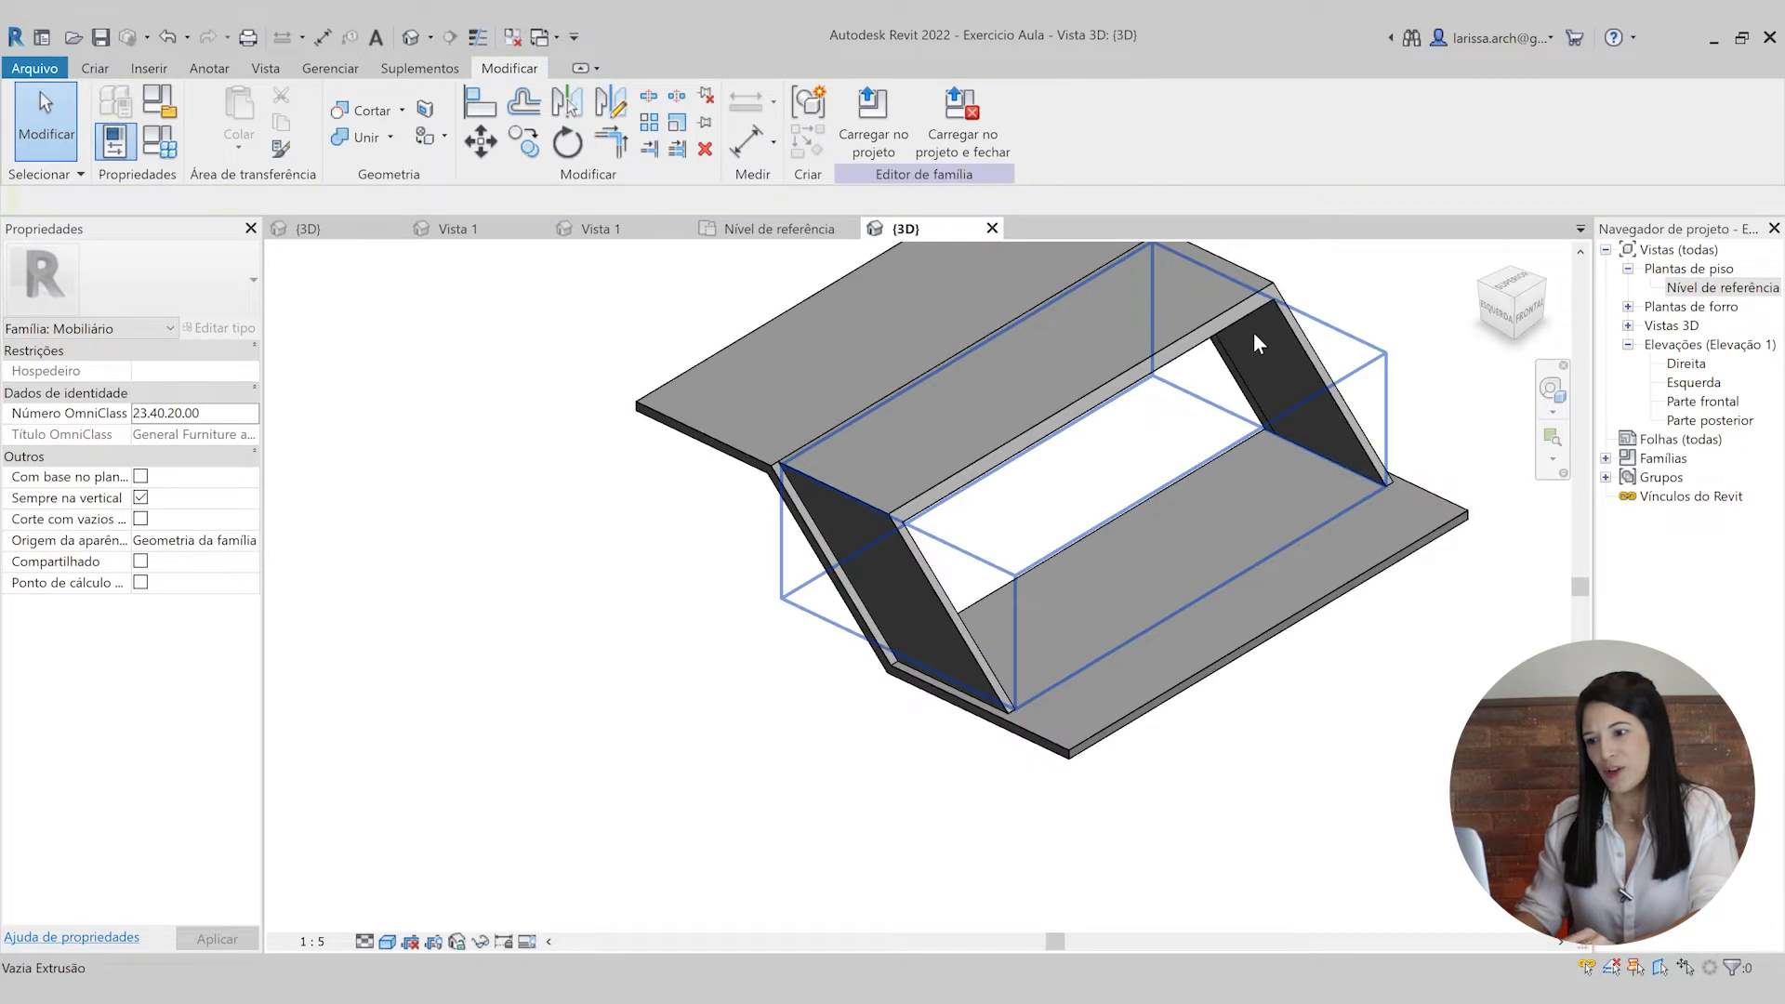
click(1253, 332)
scroll(903, 666, down, 2)
click(1300, 716)
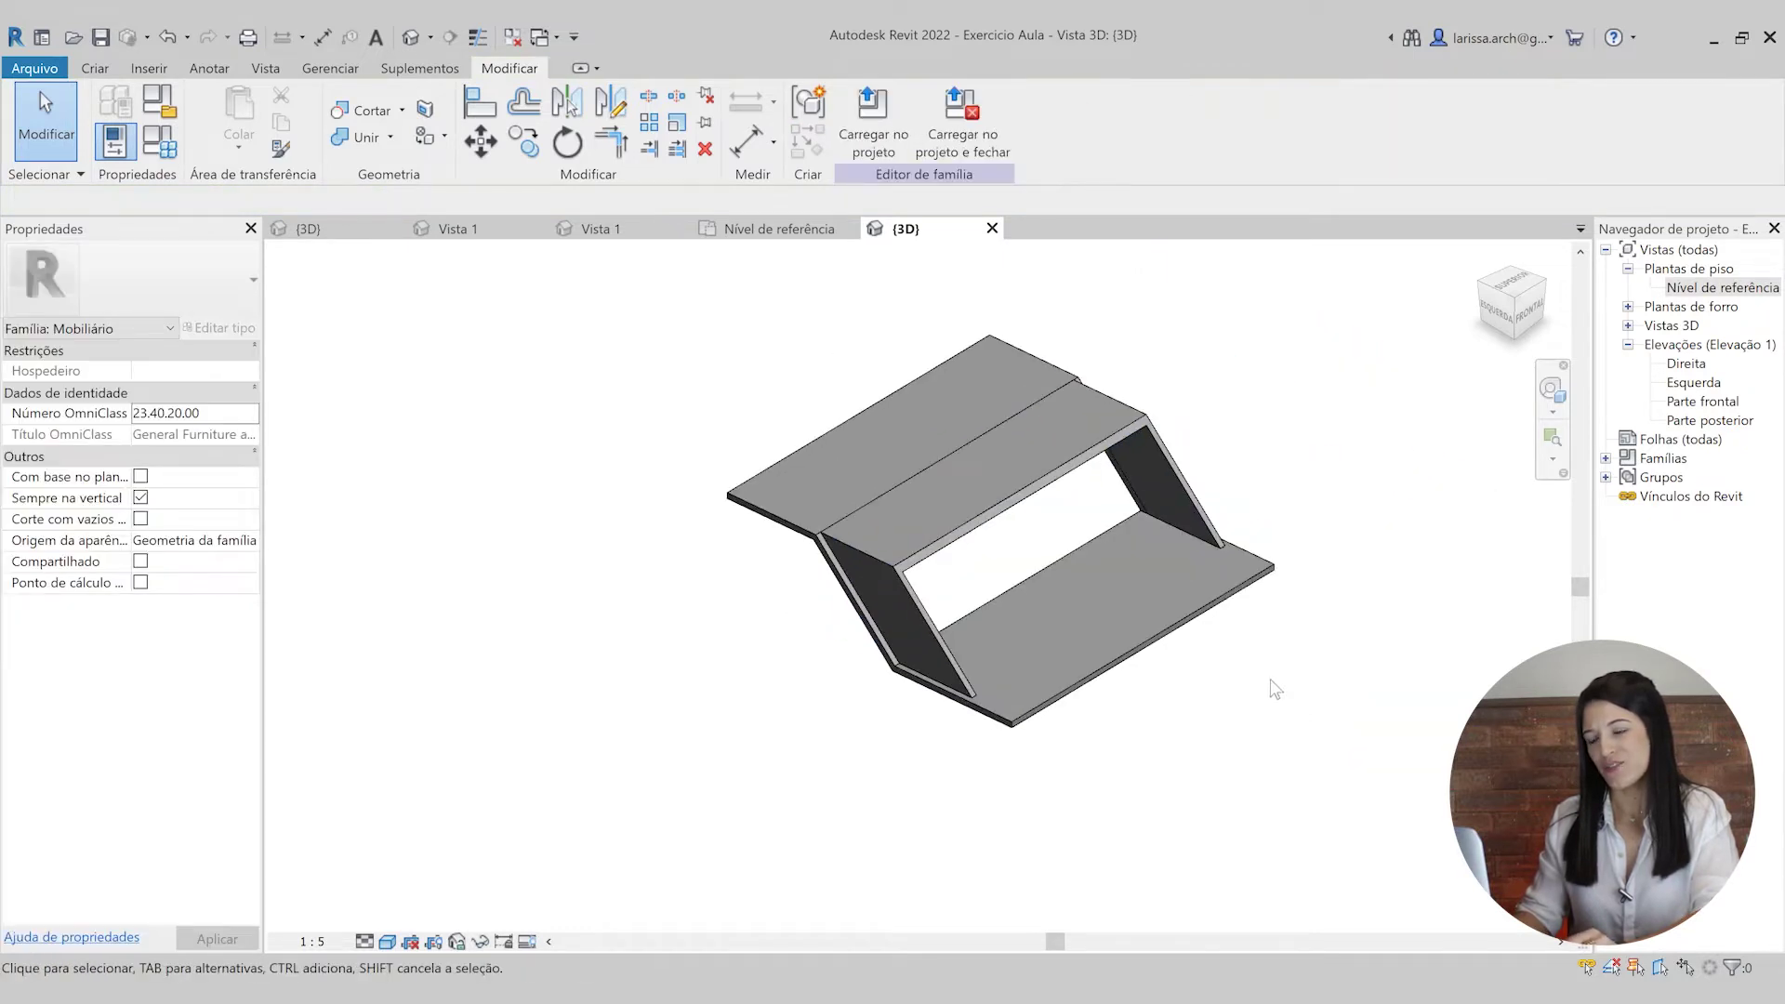
- Delete the void extrusion that cuts the opening through the table's slanted box
click(1151, 469)
scroll(1151, 459, up, 1)
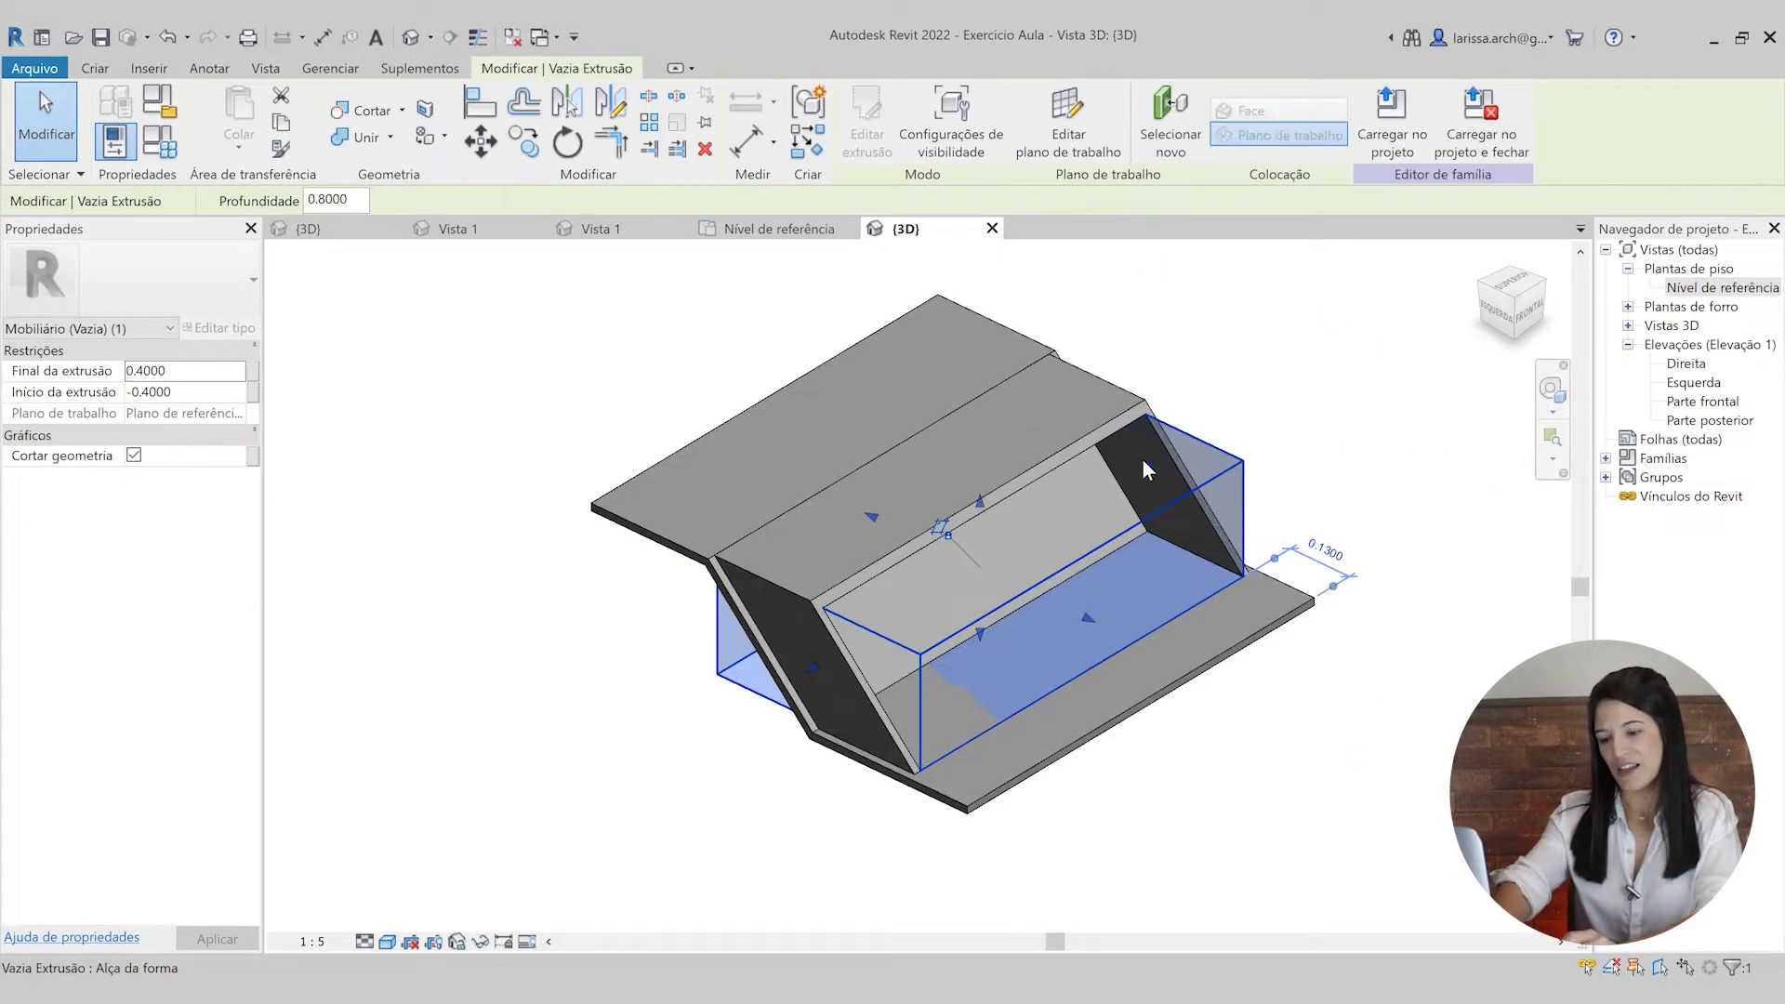
key(Delete)
shift+middle_drag(955, 843, 828, 612)
scroll(829, 612, up, 1)
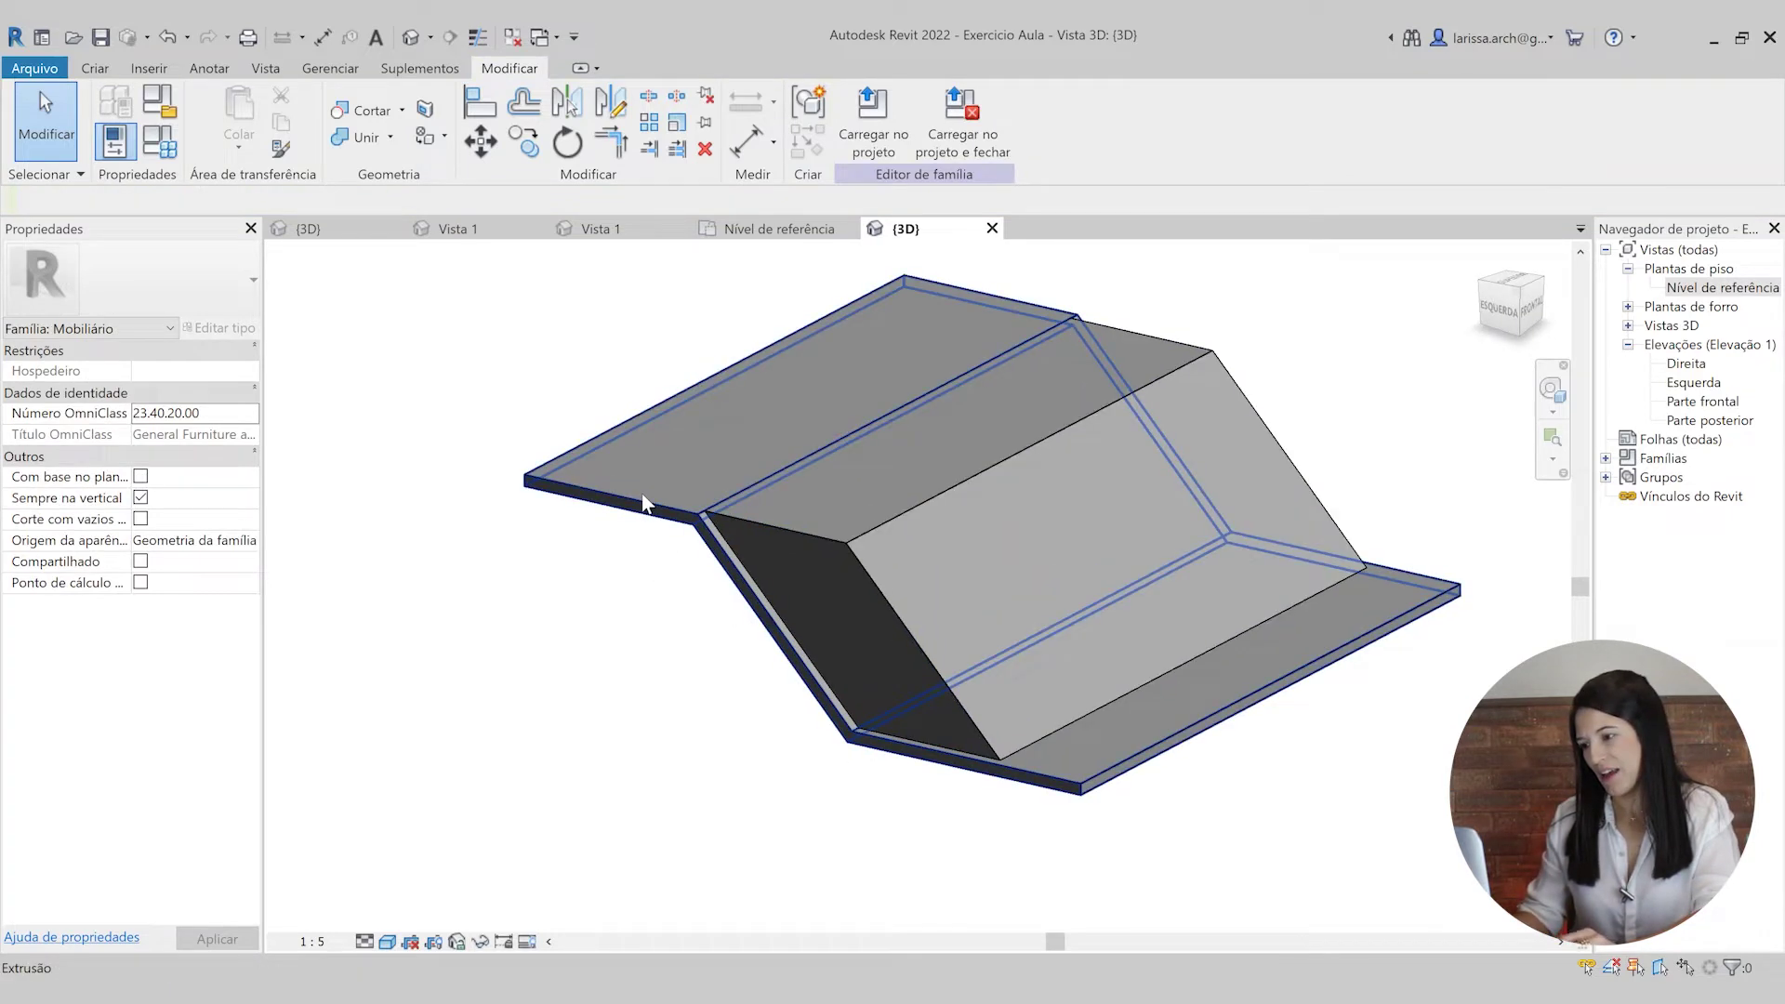
- Delete the solid box extrusion to isolate the Z-shaped panel, and restore the deleted table extrusions
click(642, 493)
shift+middle_drag(685, 685, 986, 576)
key(Escape)
click(1024, 515)
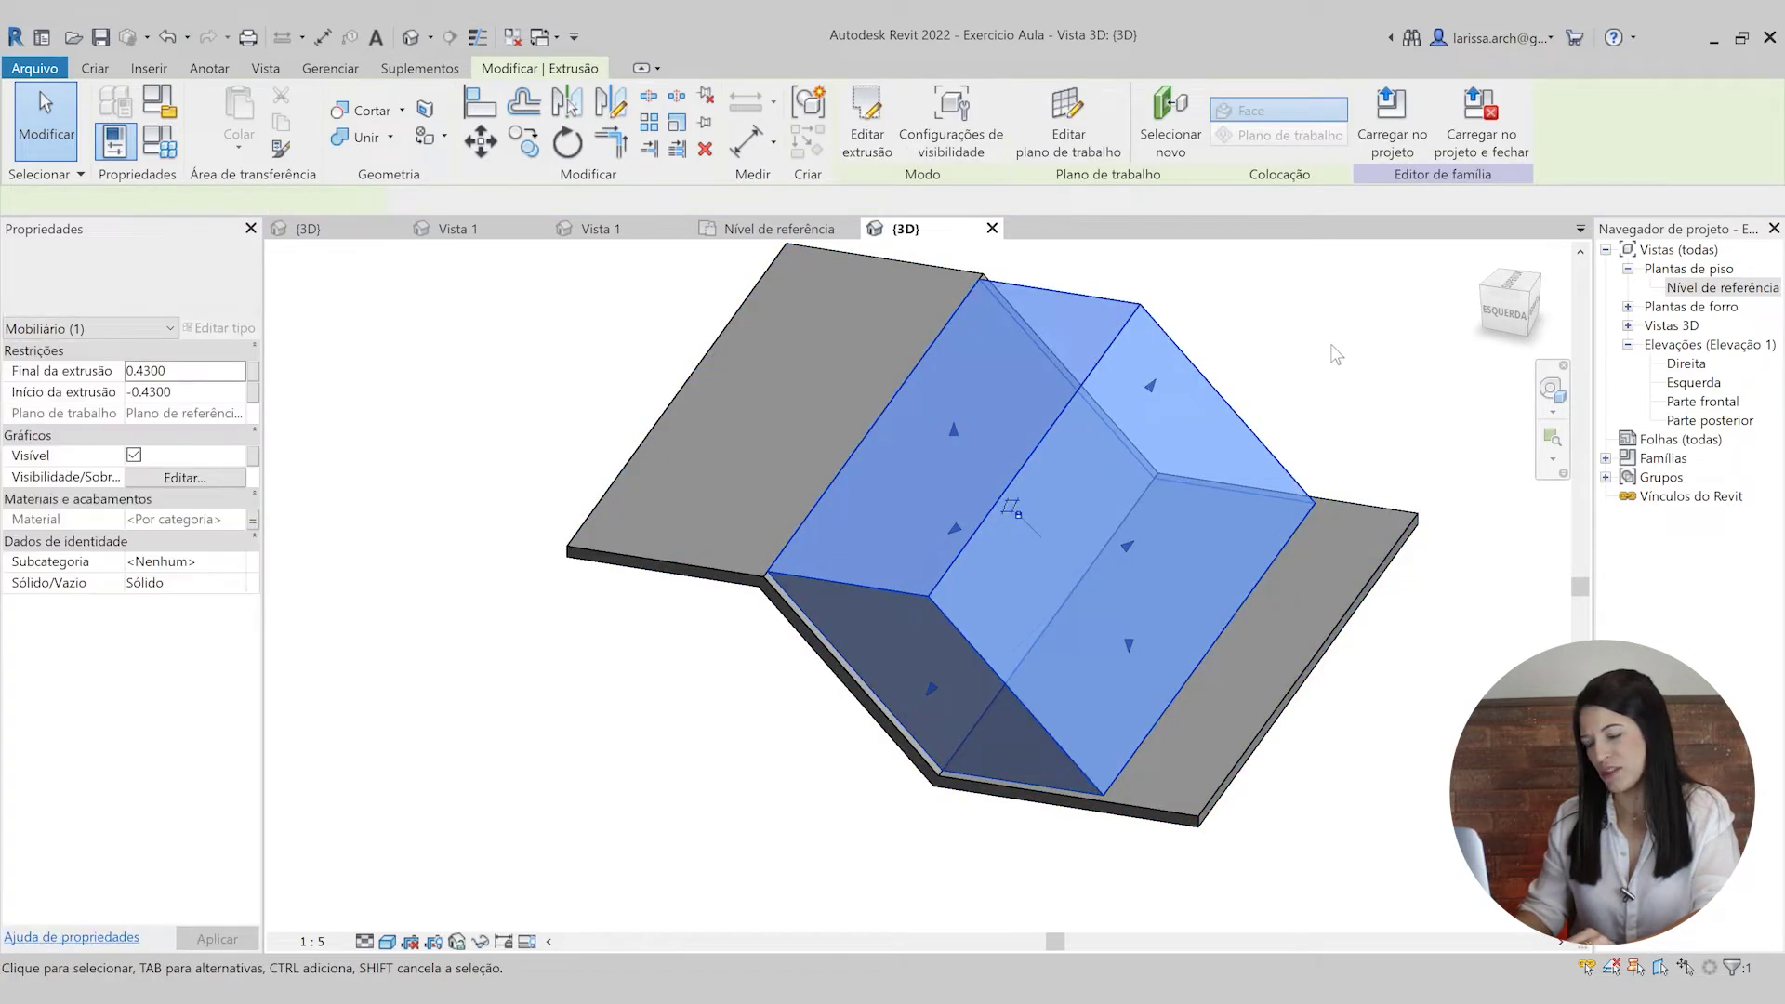
key(Delete)
shift+middle_drag(1306, 360, 1151, 460)
shift+middle_drag(945, 604, 1239, 570)
- Open the Esquerda elevation and examine the table's side profile among its reference planes
double_click(1693, 382)
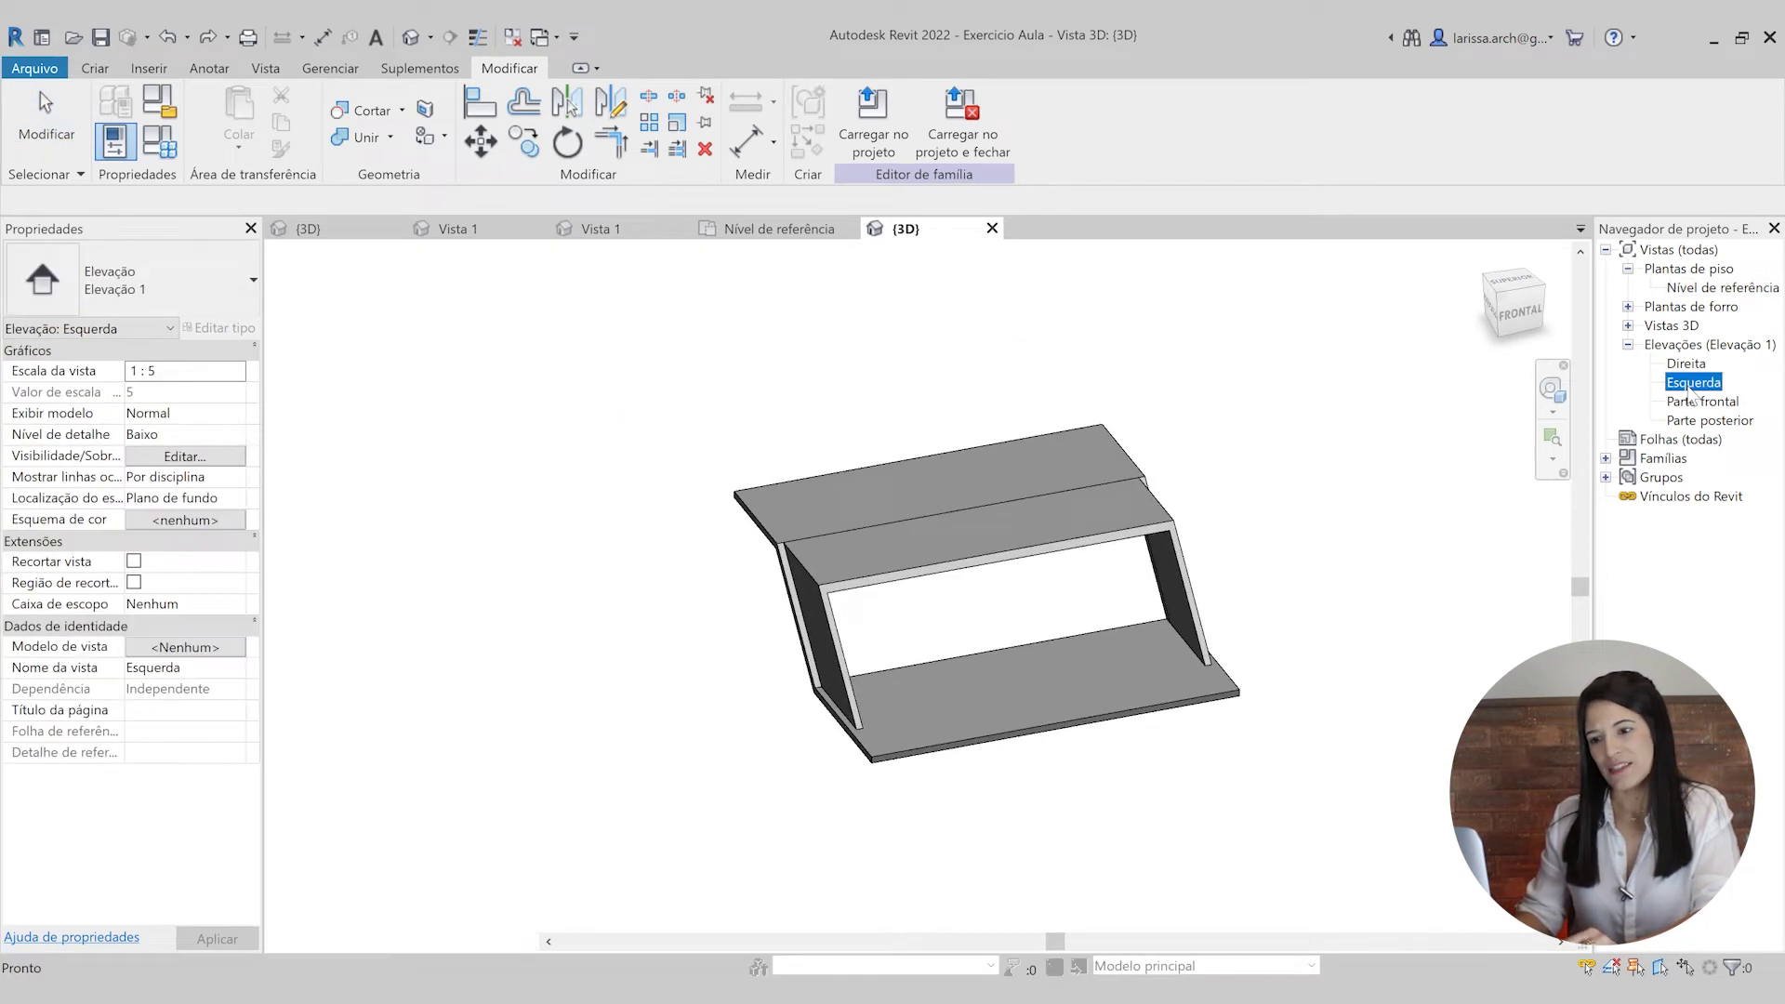
scroll(879, 585, up, 5)
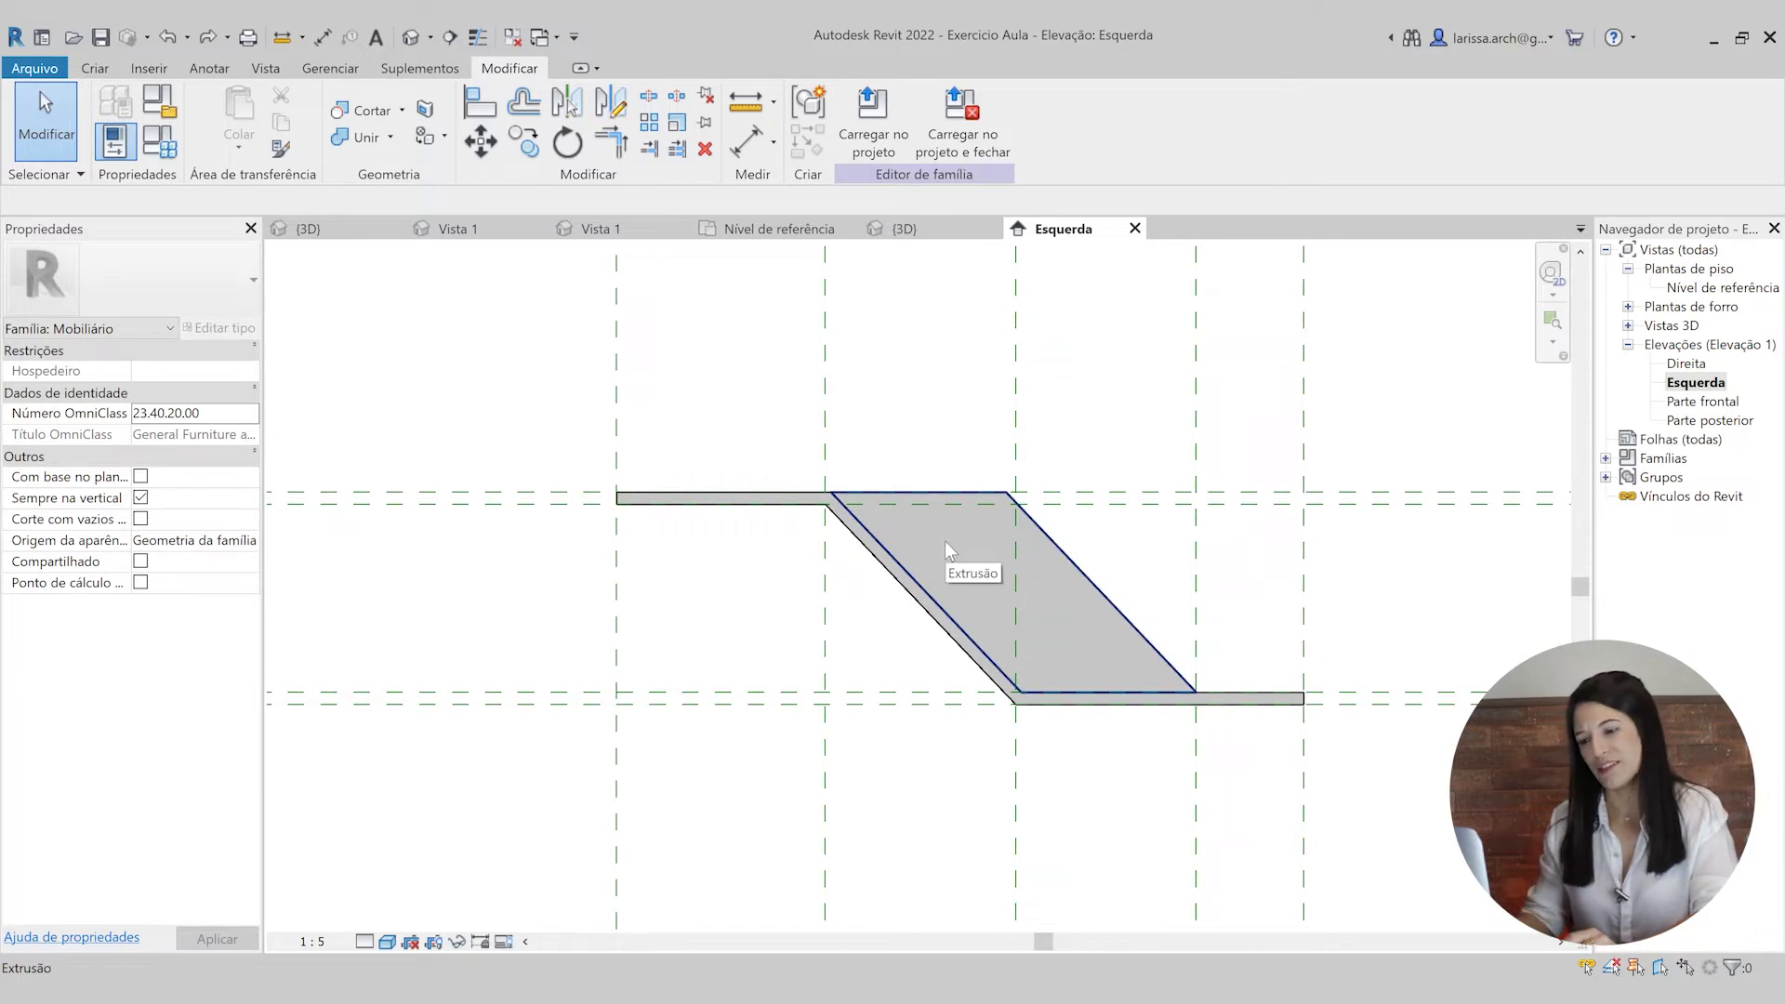
scroll(874, 495, up, 1)
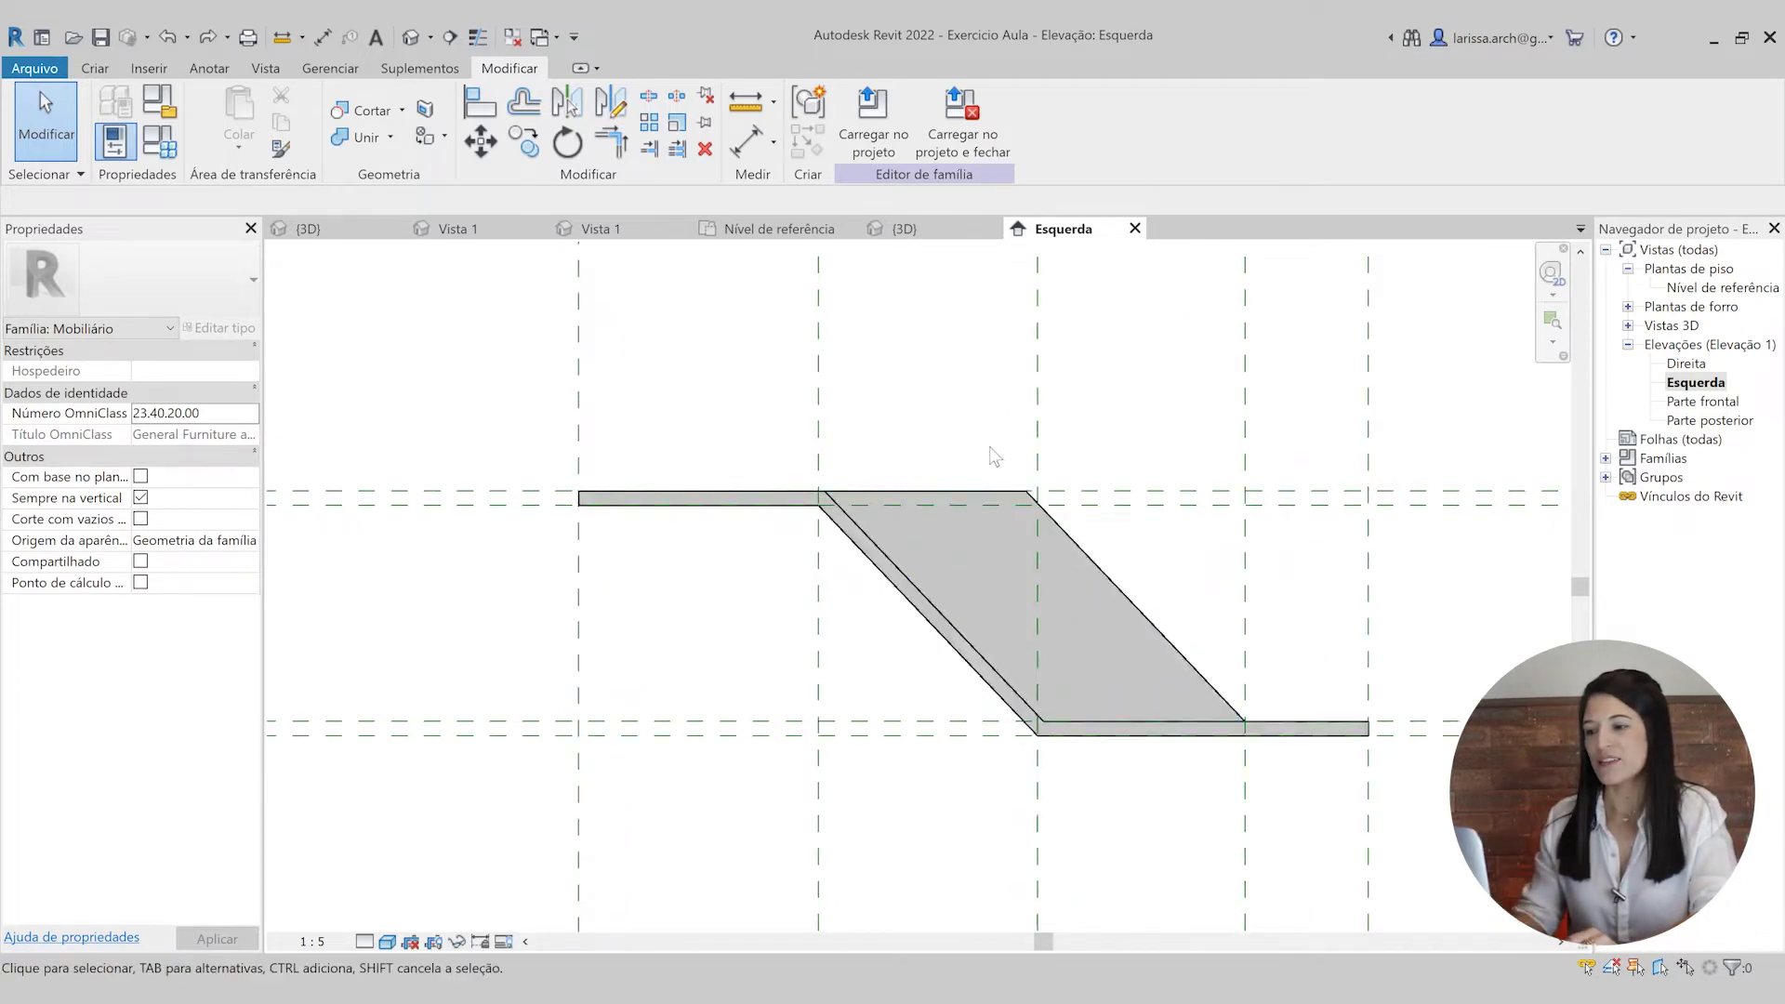
scroll(991, 454, down, 2)
middle_drag(881, 472, 884, 465)
scroll(690, 483, up, 3)
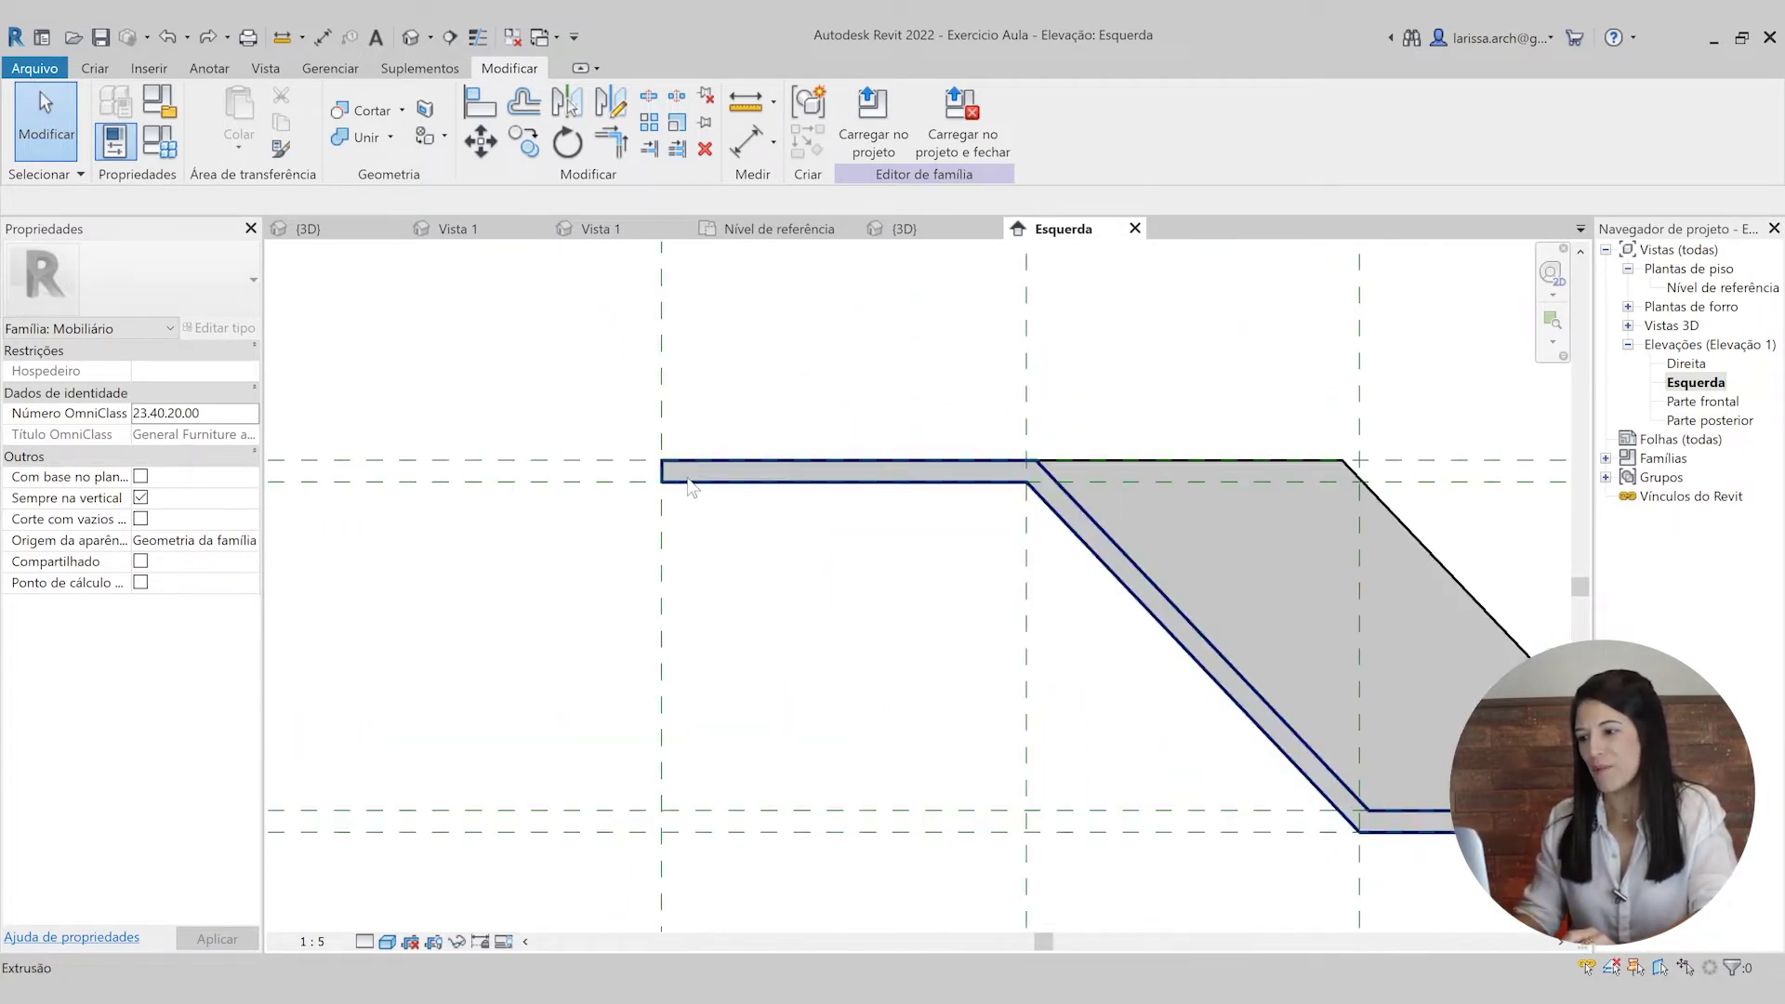
- Inspect how the ends and corners of the Z-shaped extrusion line up with the reference planes in the side elevation
click(688, 485)
scroll(726, 460, down, 2)
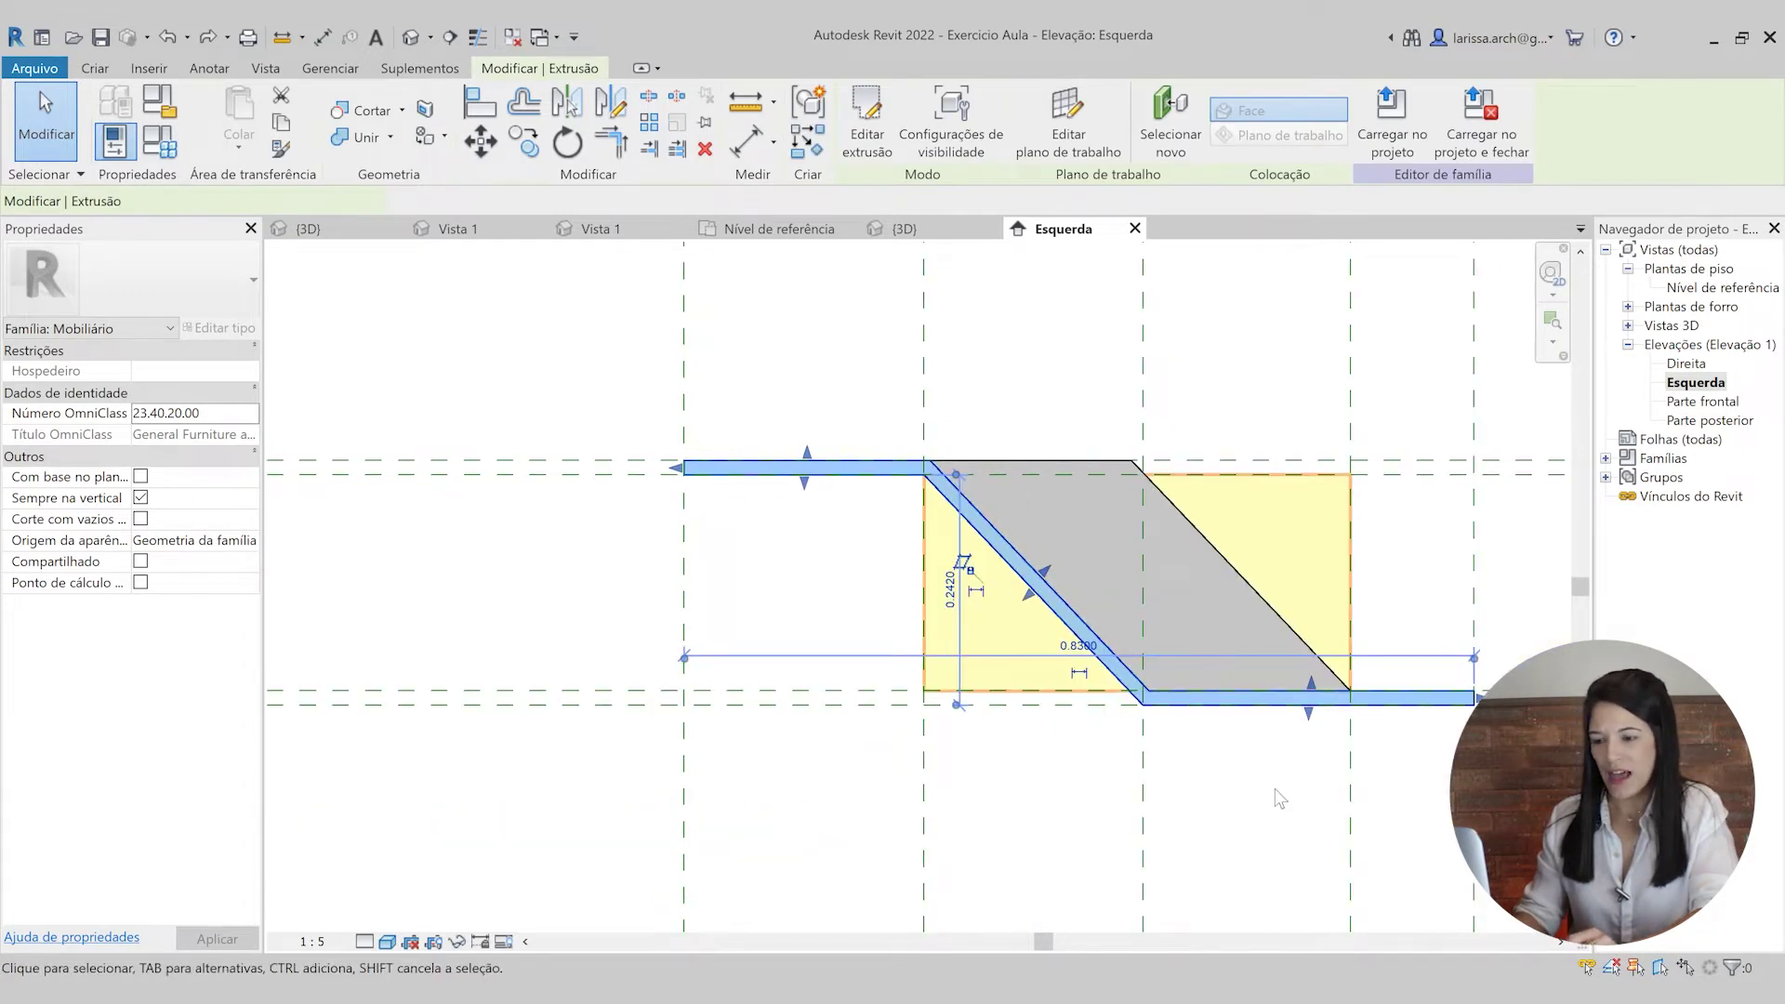
scroll(851, 560, up, 2)
middle_drag(976, 509, 866, 462)
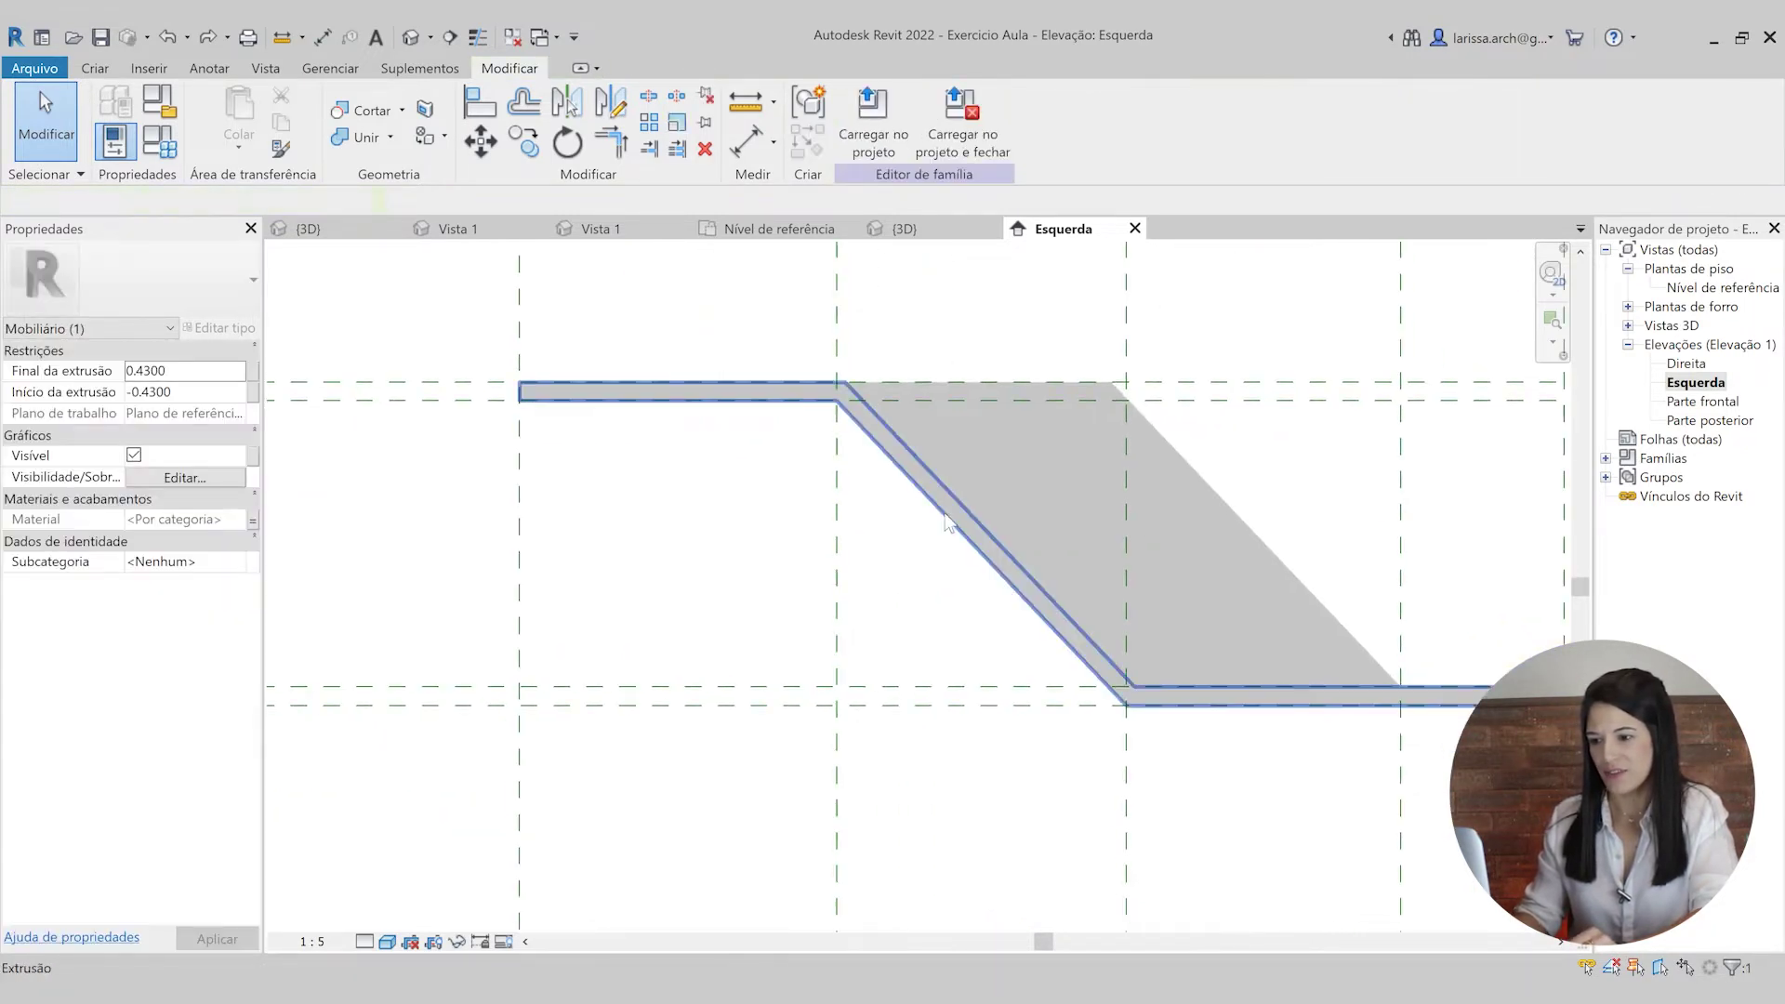
scroll(1167, 595, down, 3)
scroll(735, 426, up, 5)
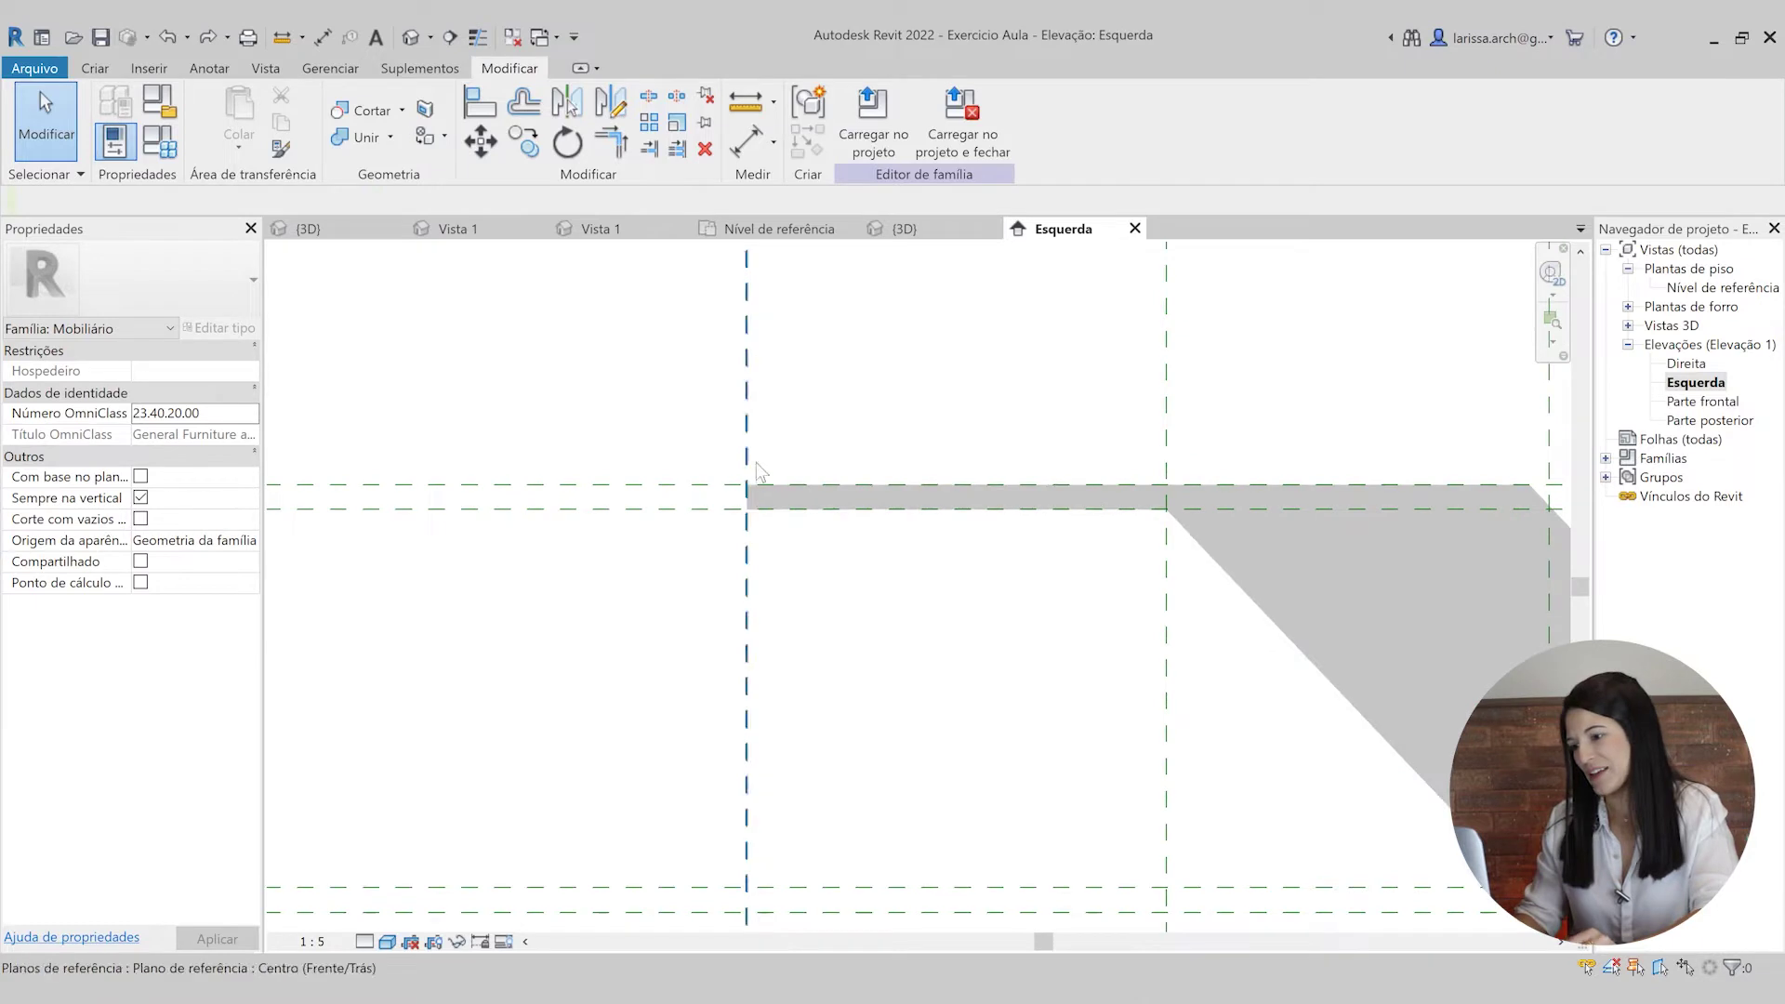
scroll(758, 467, down, 3)
middle_drag(1090, 492, 973, 487)
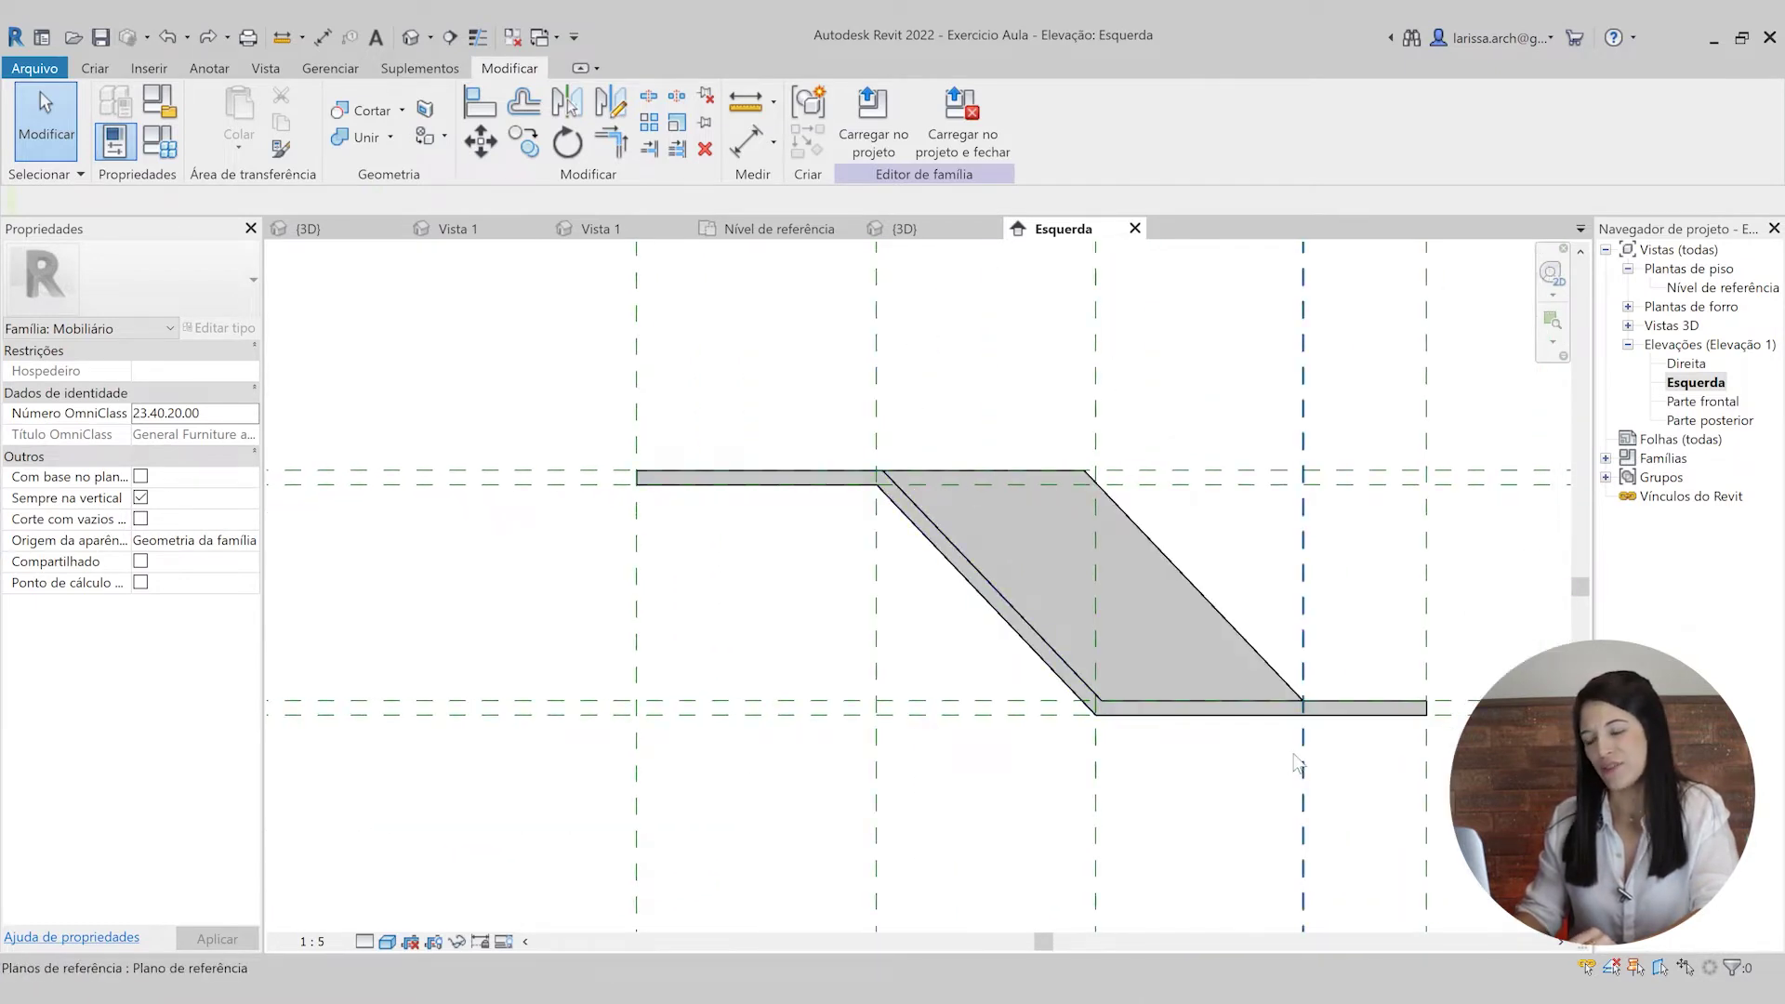
scroll(878, 574, down, 2)
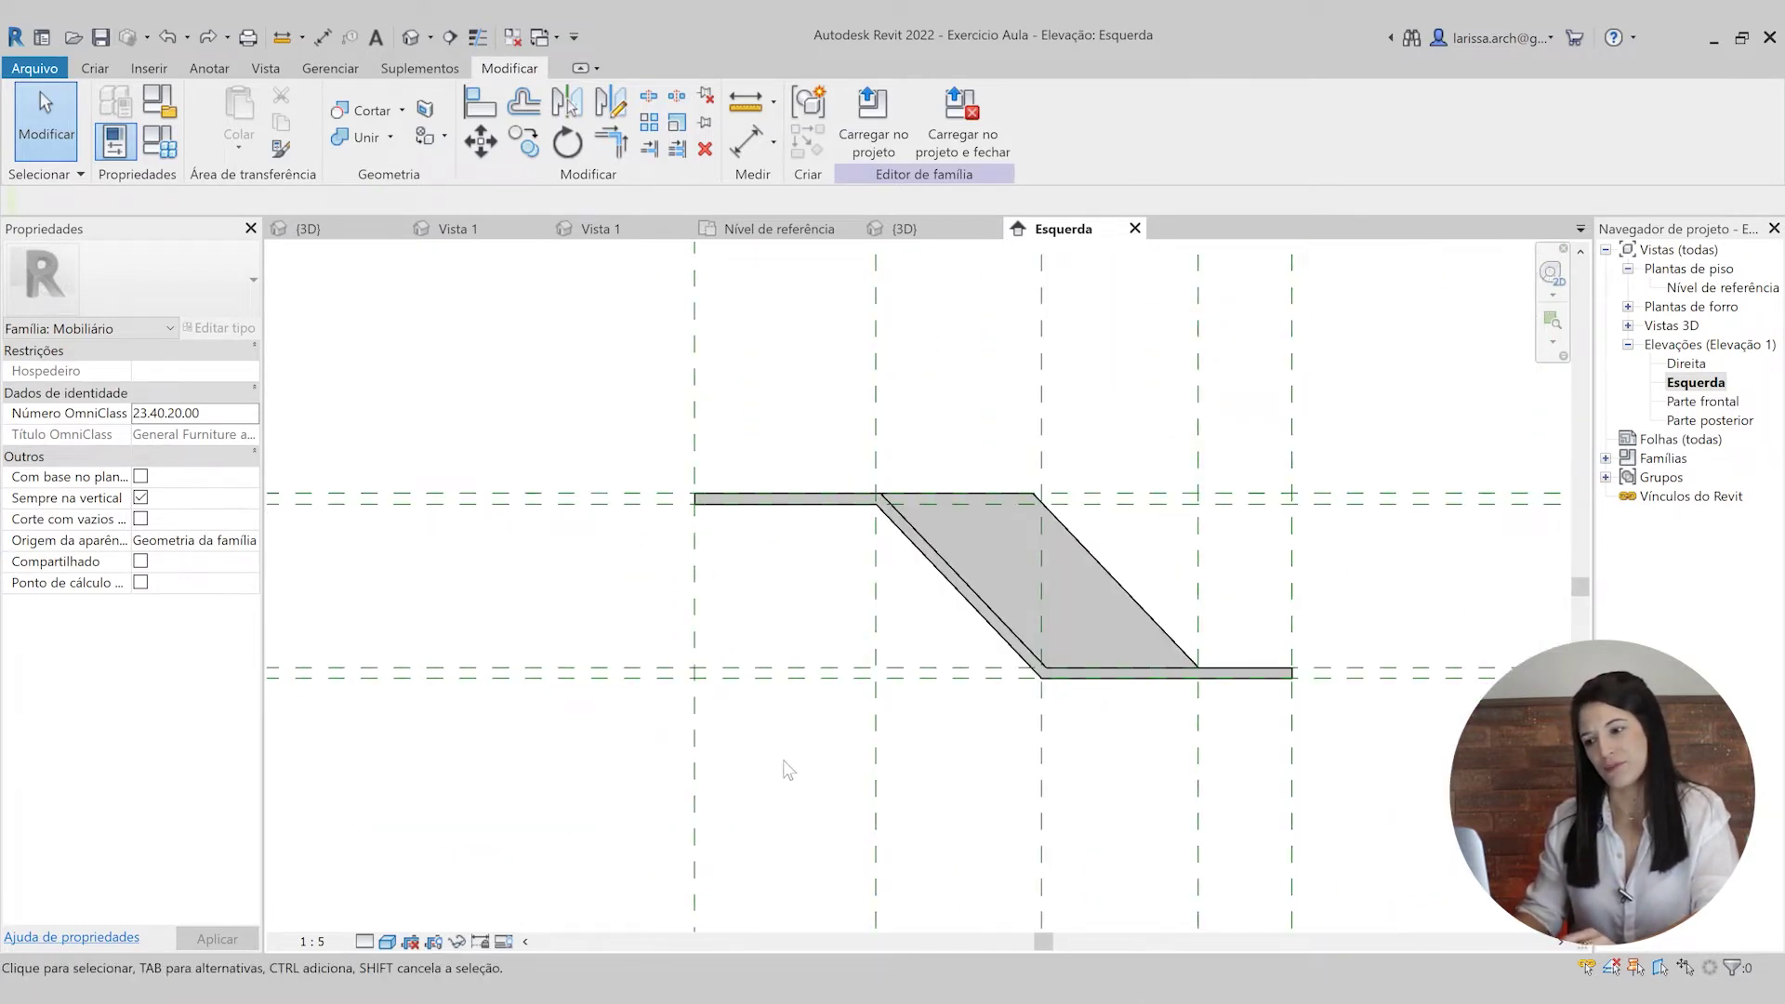
- Review the Comprimento and EQ dimensions in the Nível de referência plan and compare them with the table in 3D
double_click(1715, 288)
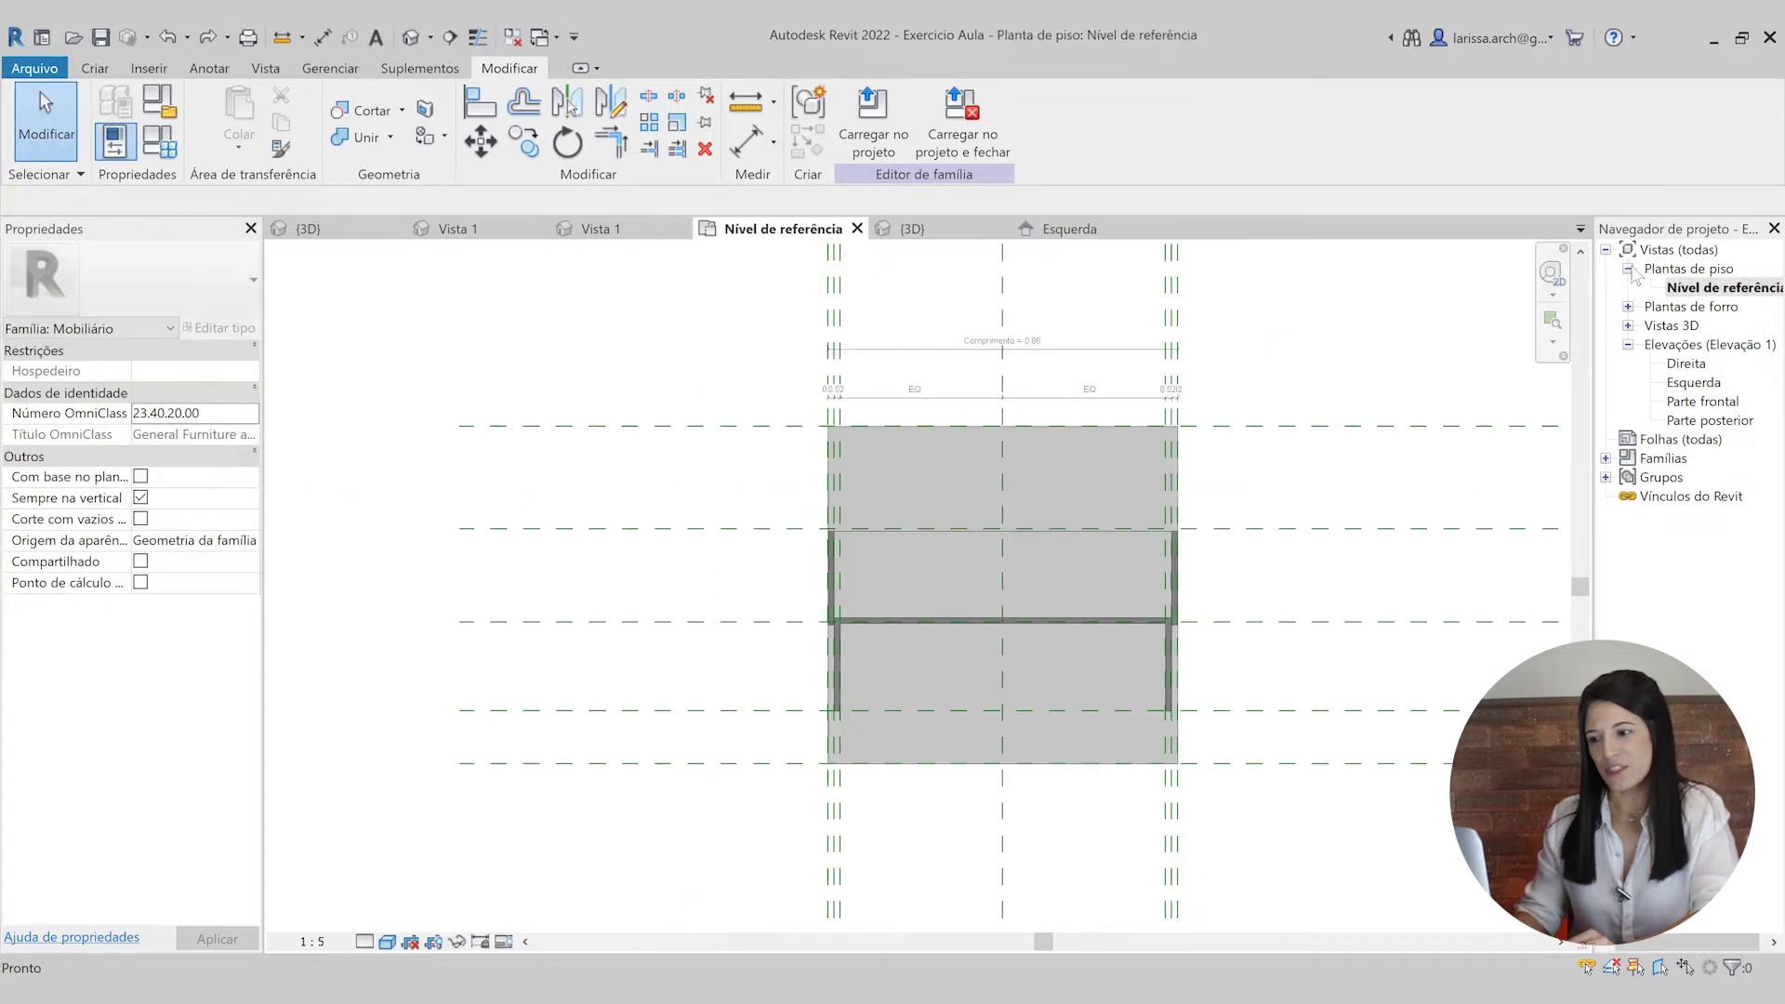
scroll(1000, 279, up, 5)
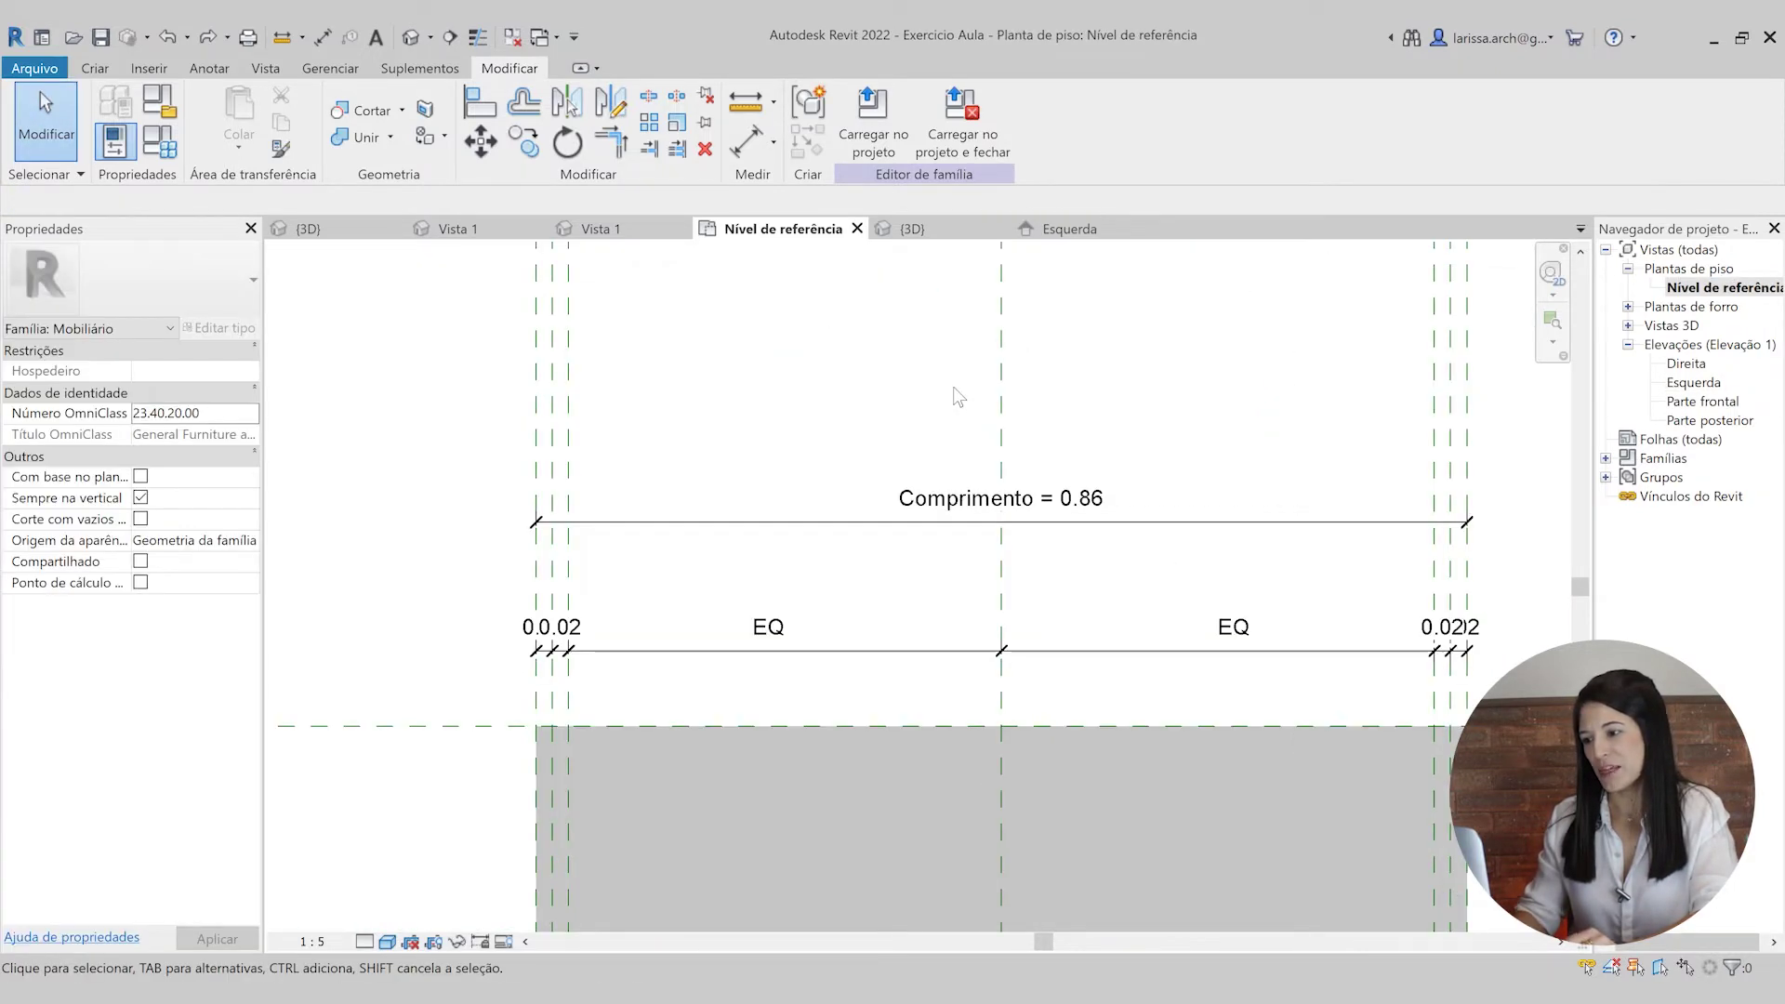
scroll(934, 539, down, 3)
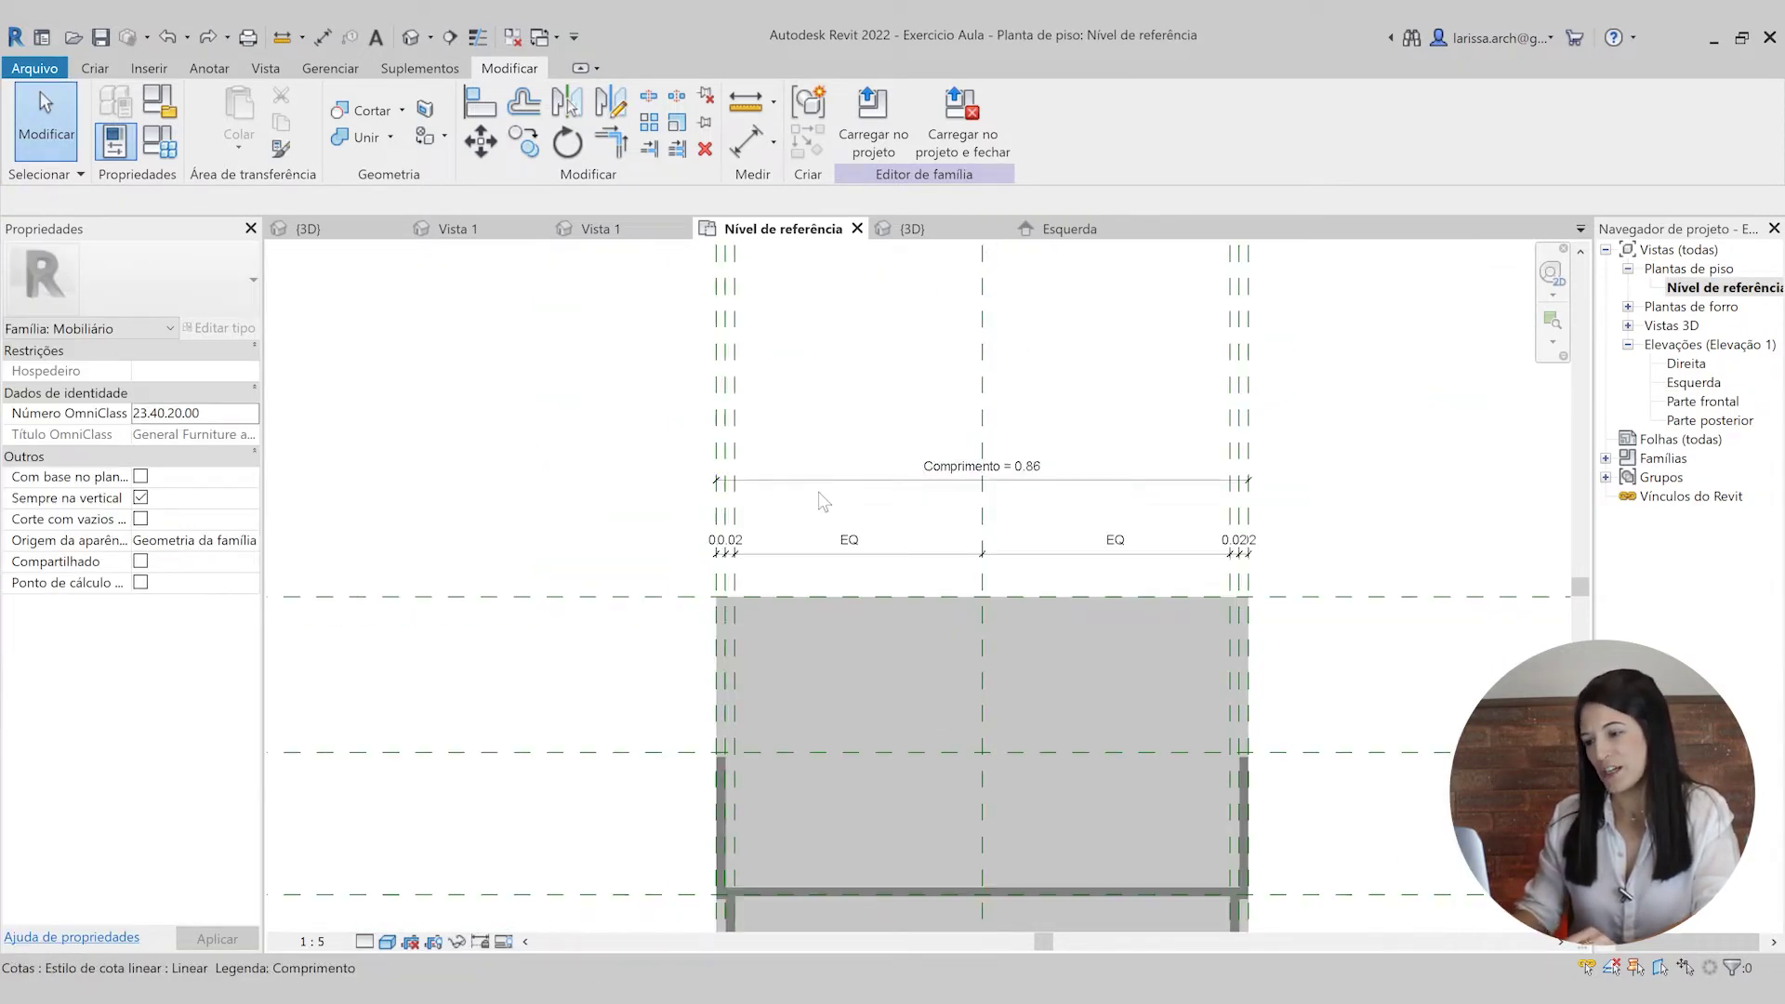
scroll(986, 471, up, 3)
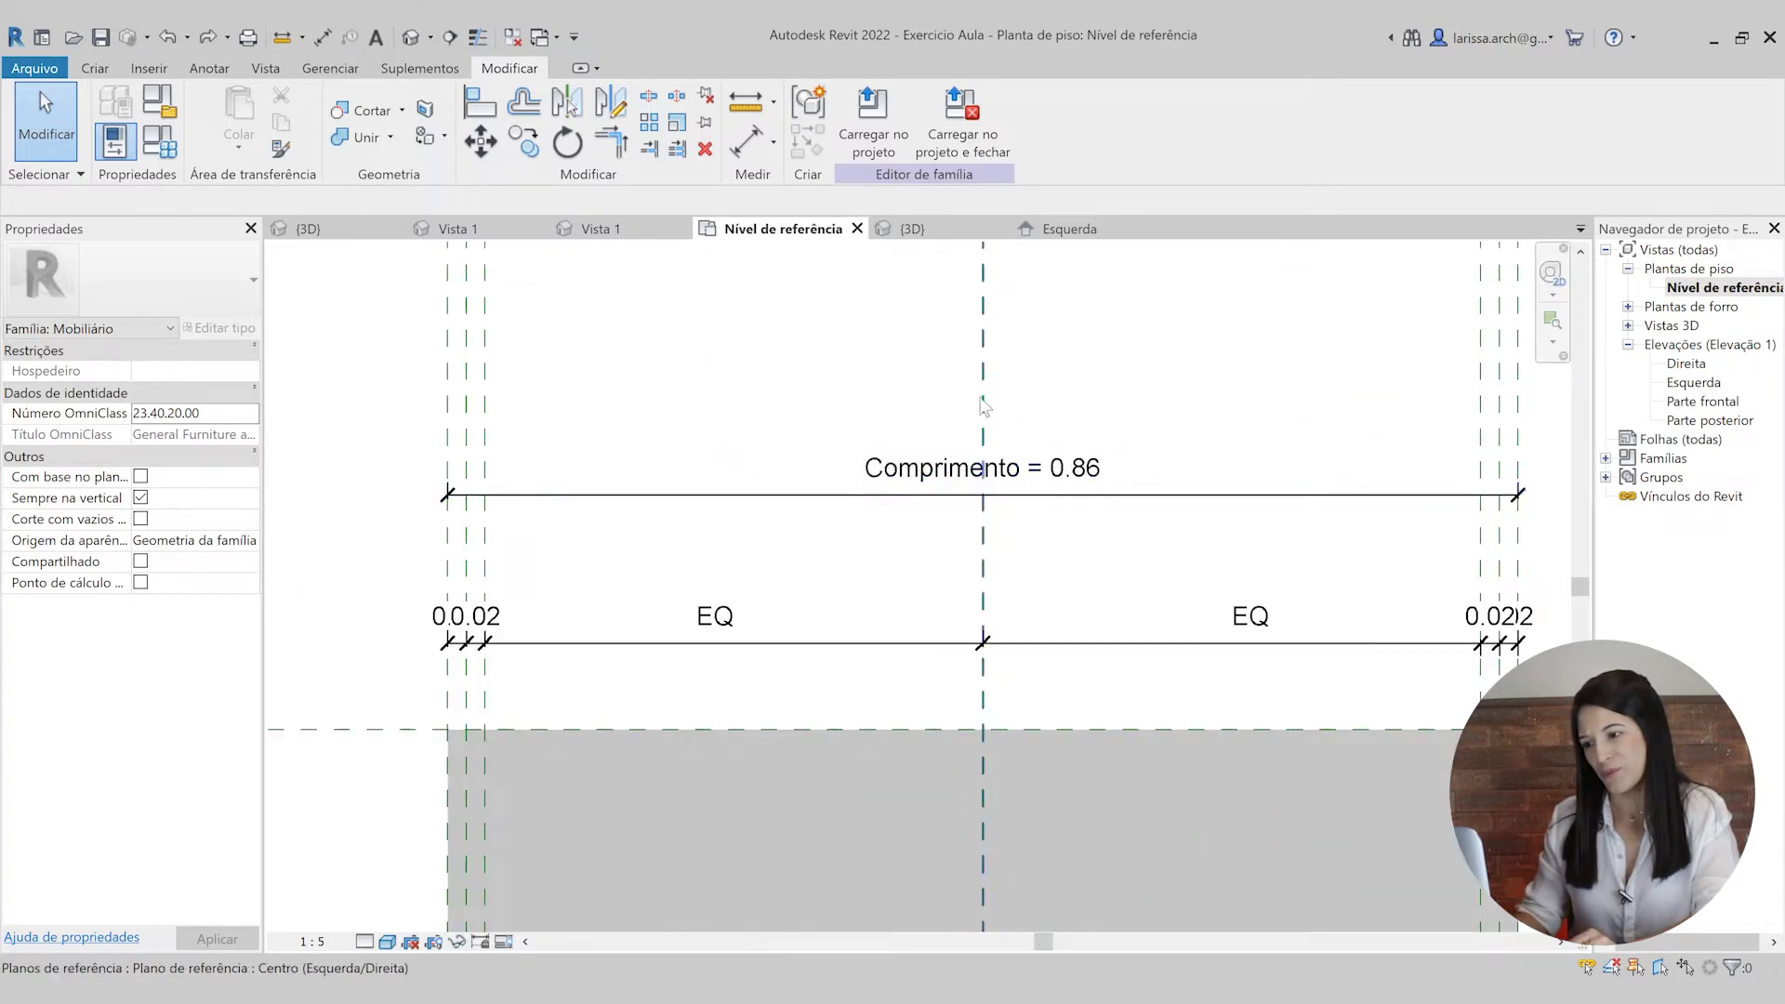
scroll(986, 407, down, 4)
click(411, 37)
shift+middle_drag(784, 430, 1237, 346)
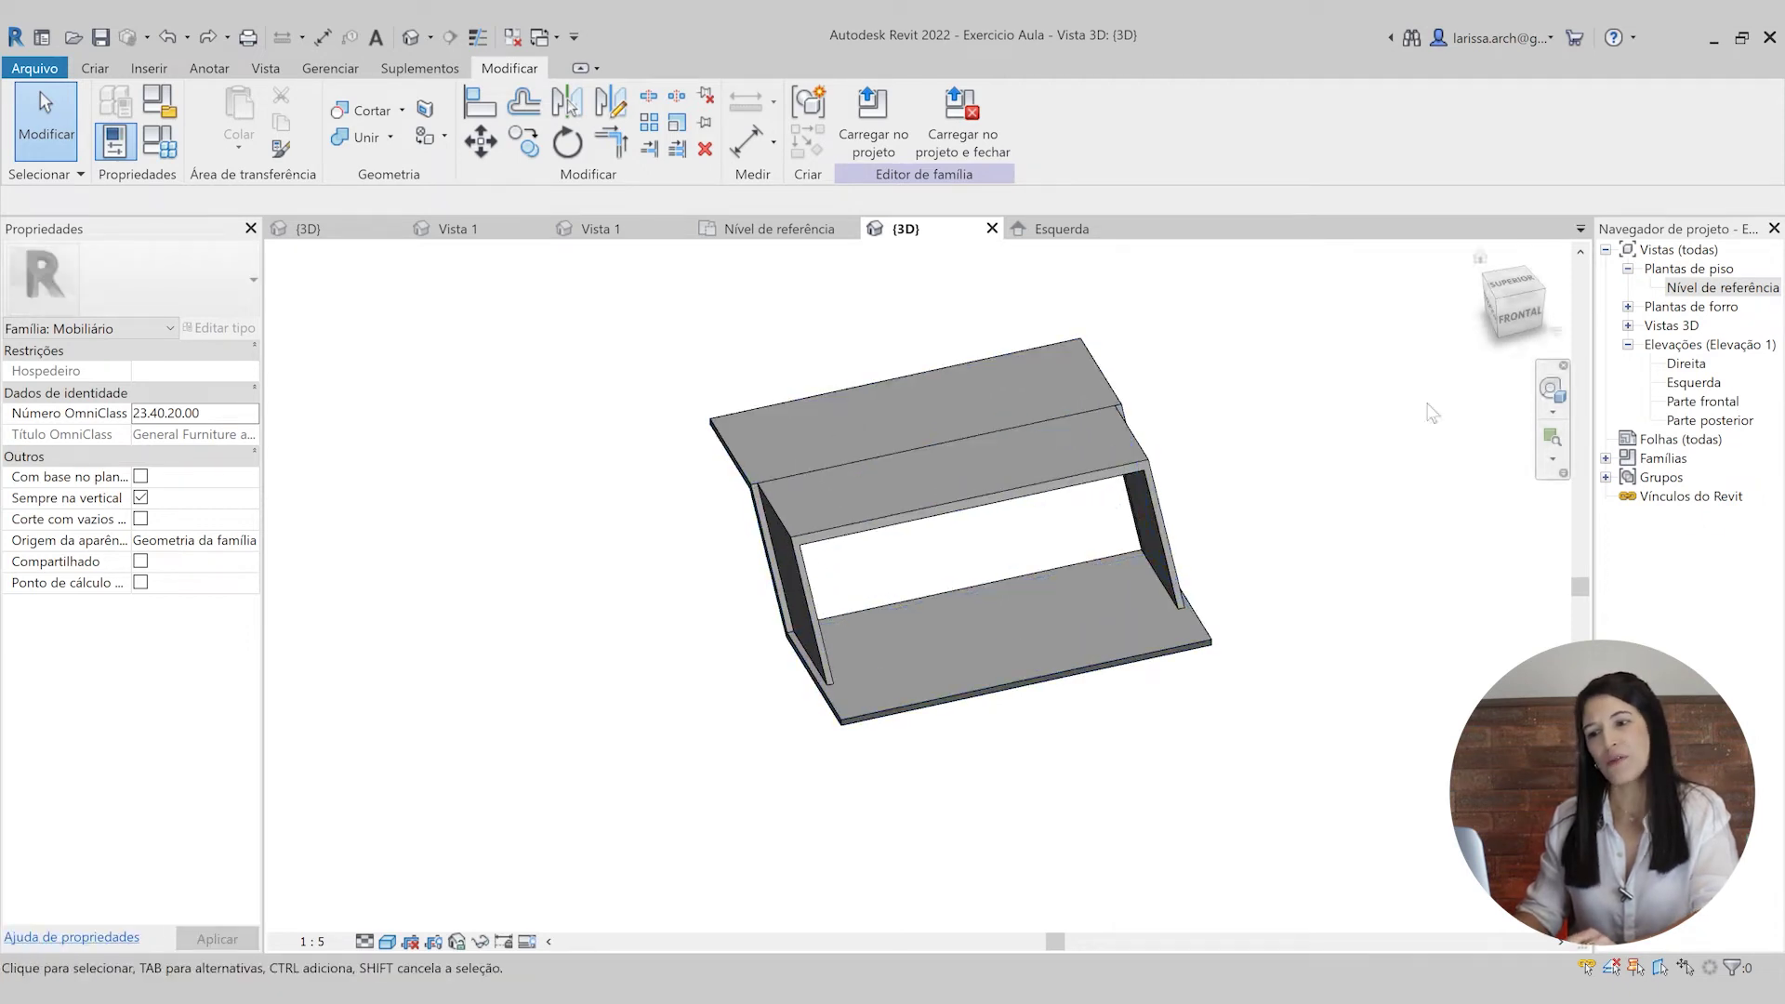
- Flex the table's Comprimento dimension in the Nível de referência plan, setting it to 1 and finally to 1.5
double_click(1704, 295)
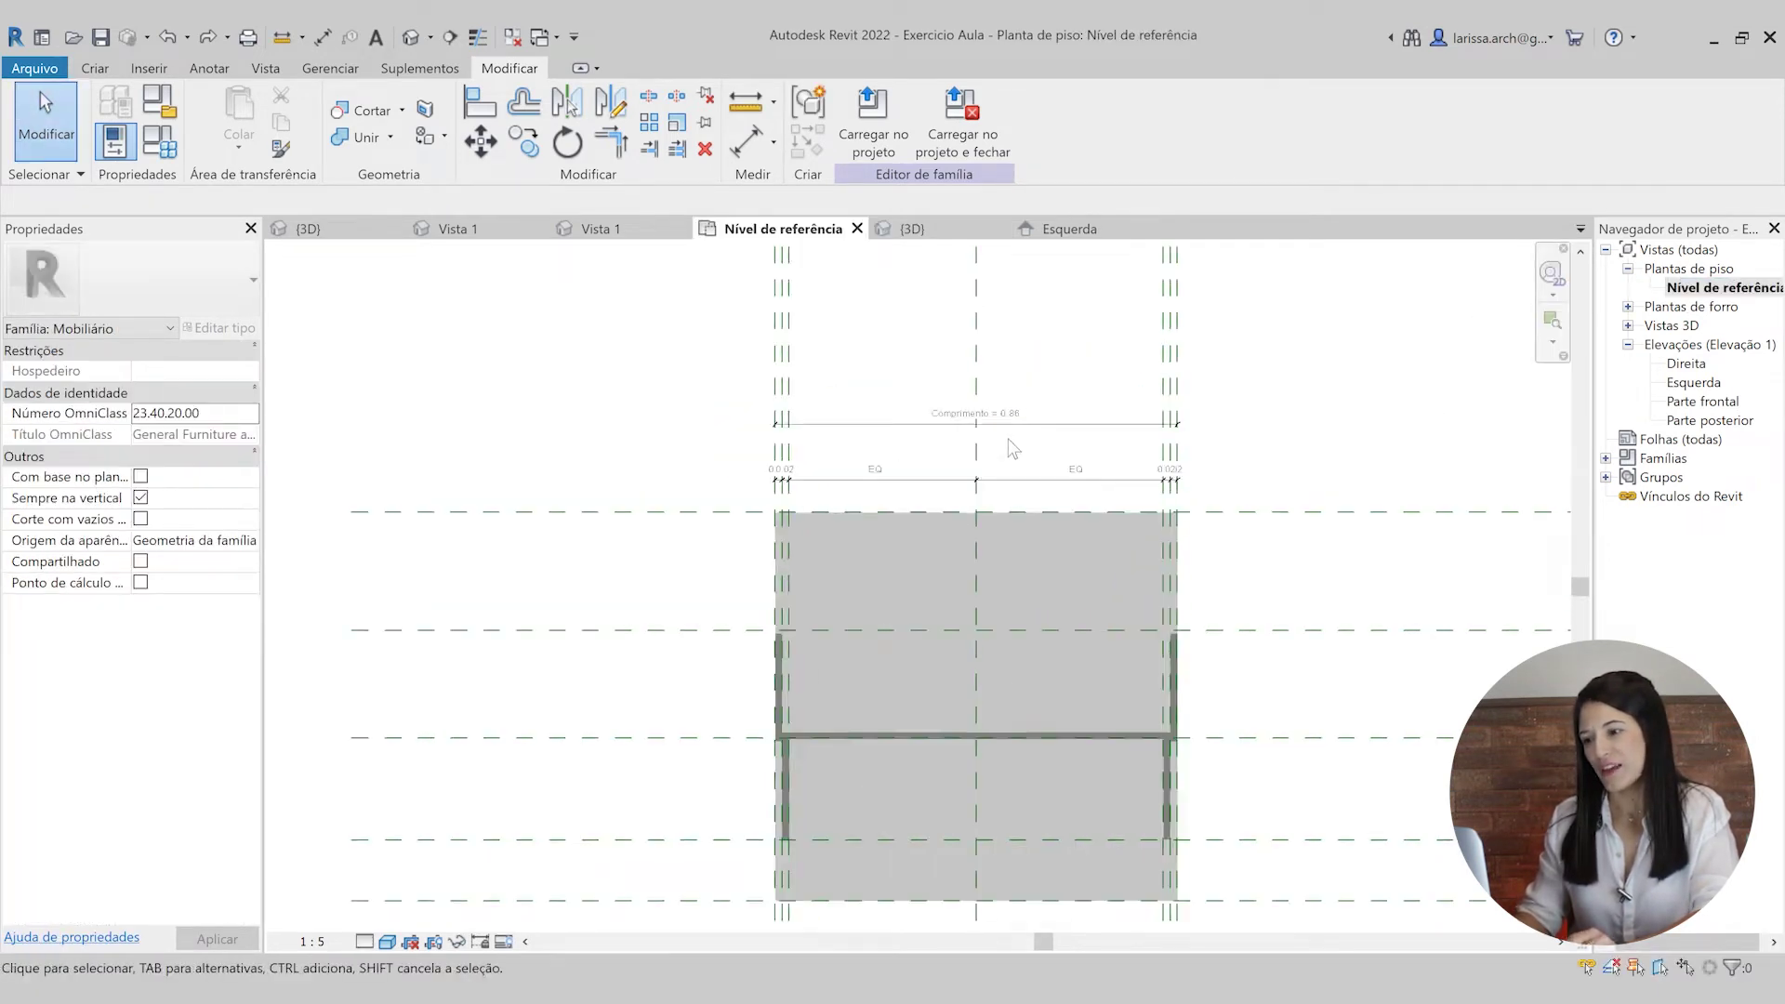
scroll(976, 412, up, 4)
scroll(976, 412, down, 4)
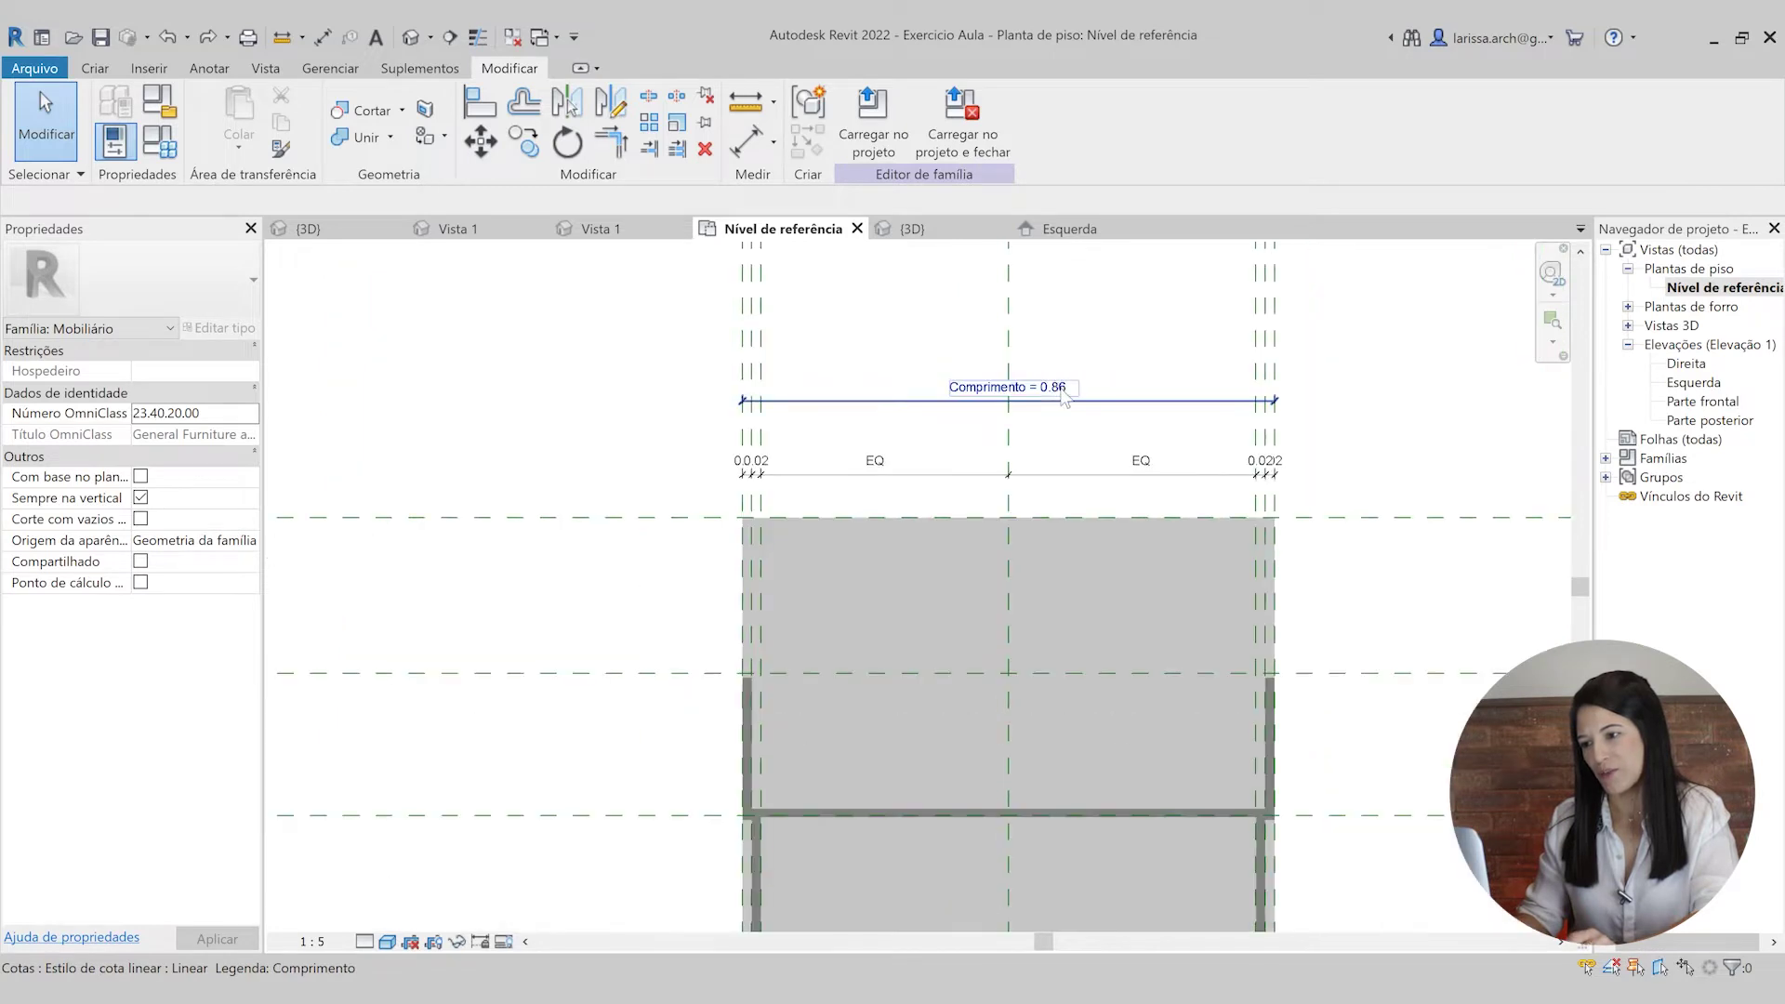
click(1065, 395)
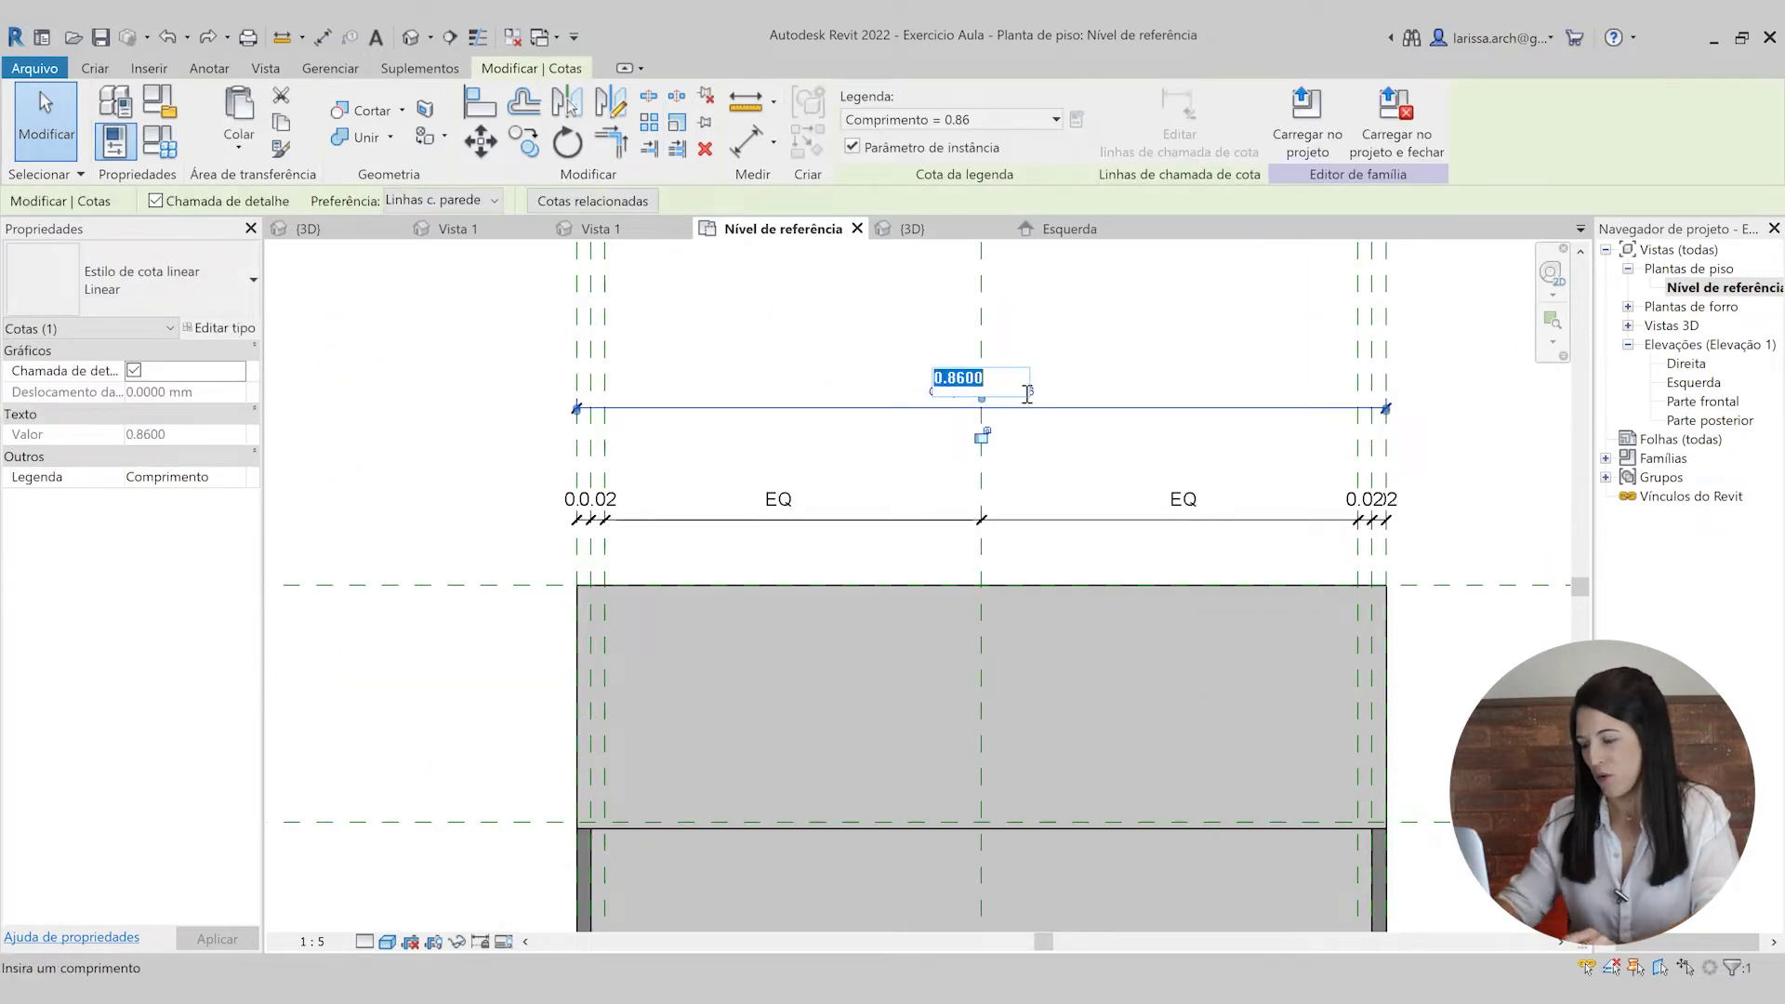
scroll(1014, 373, down, 4)
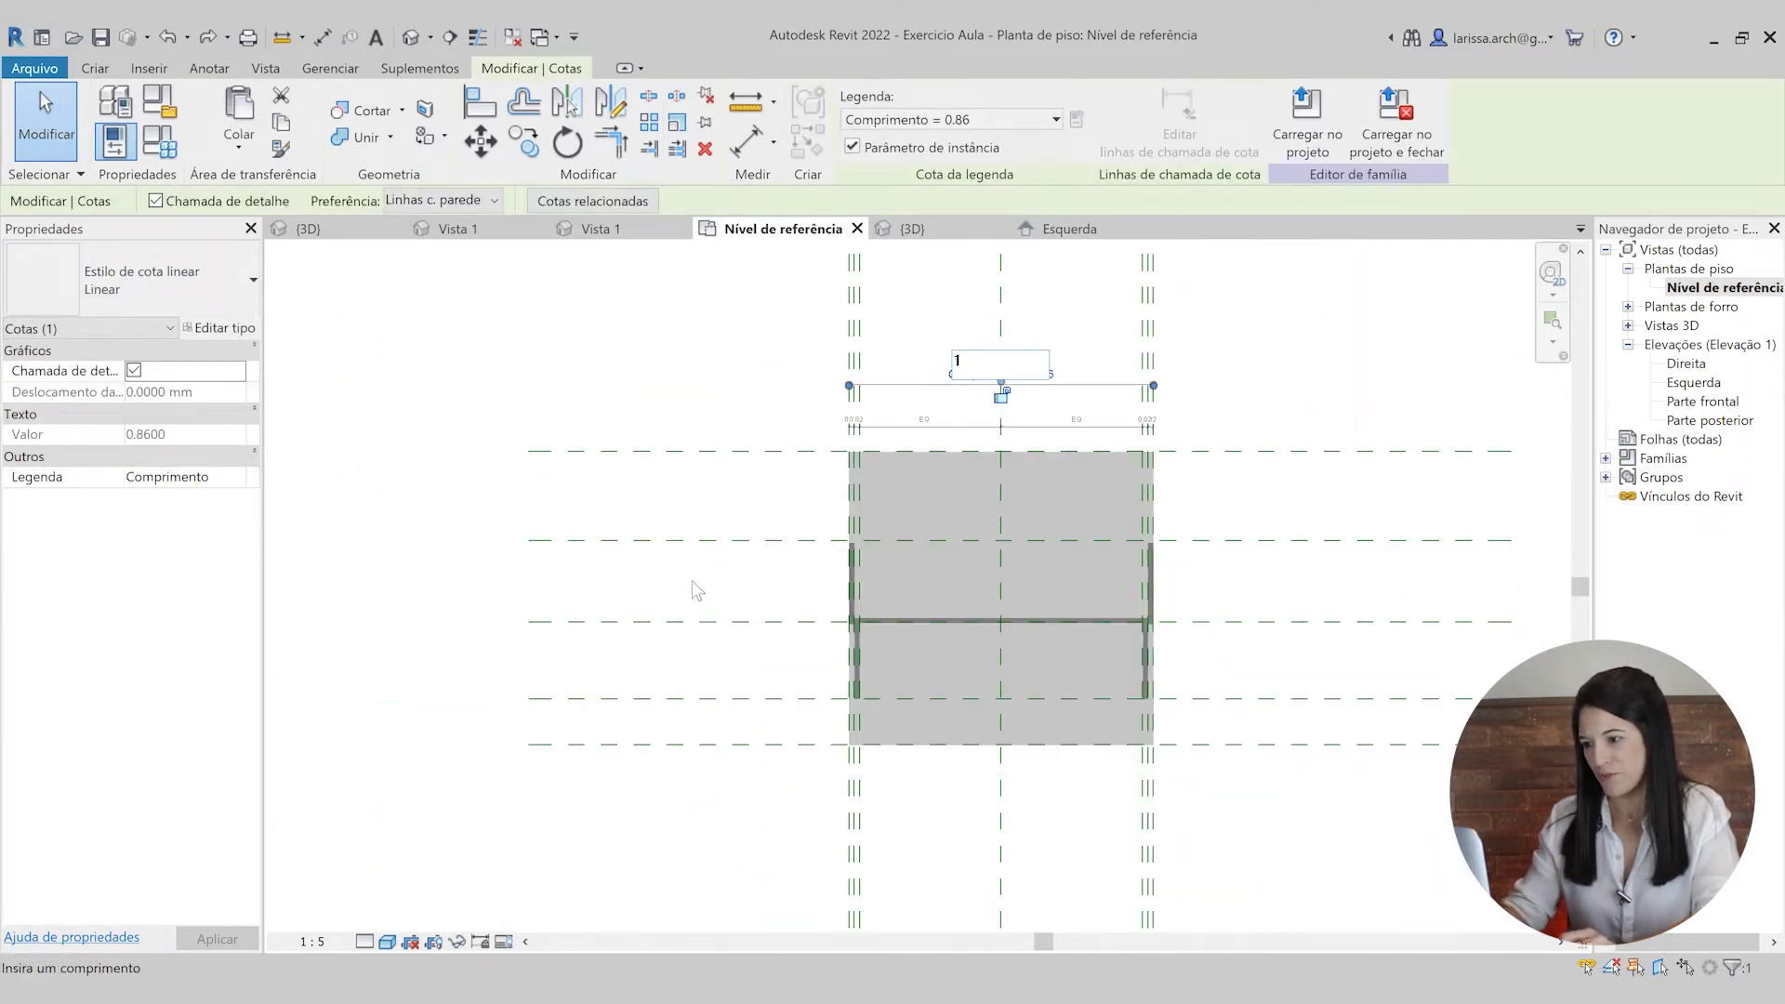
key(Return)
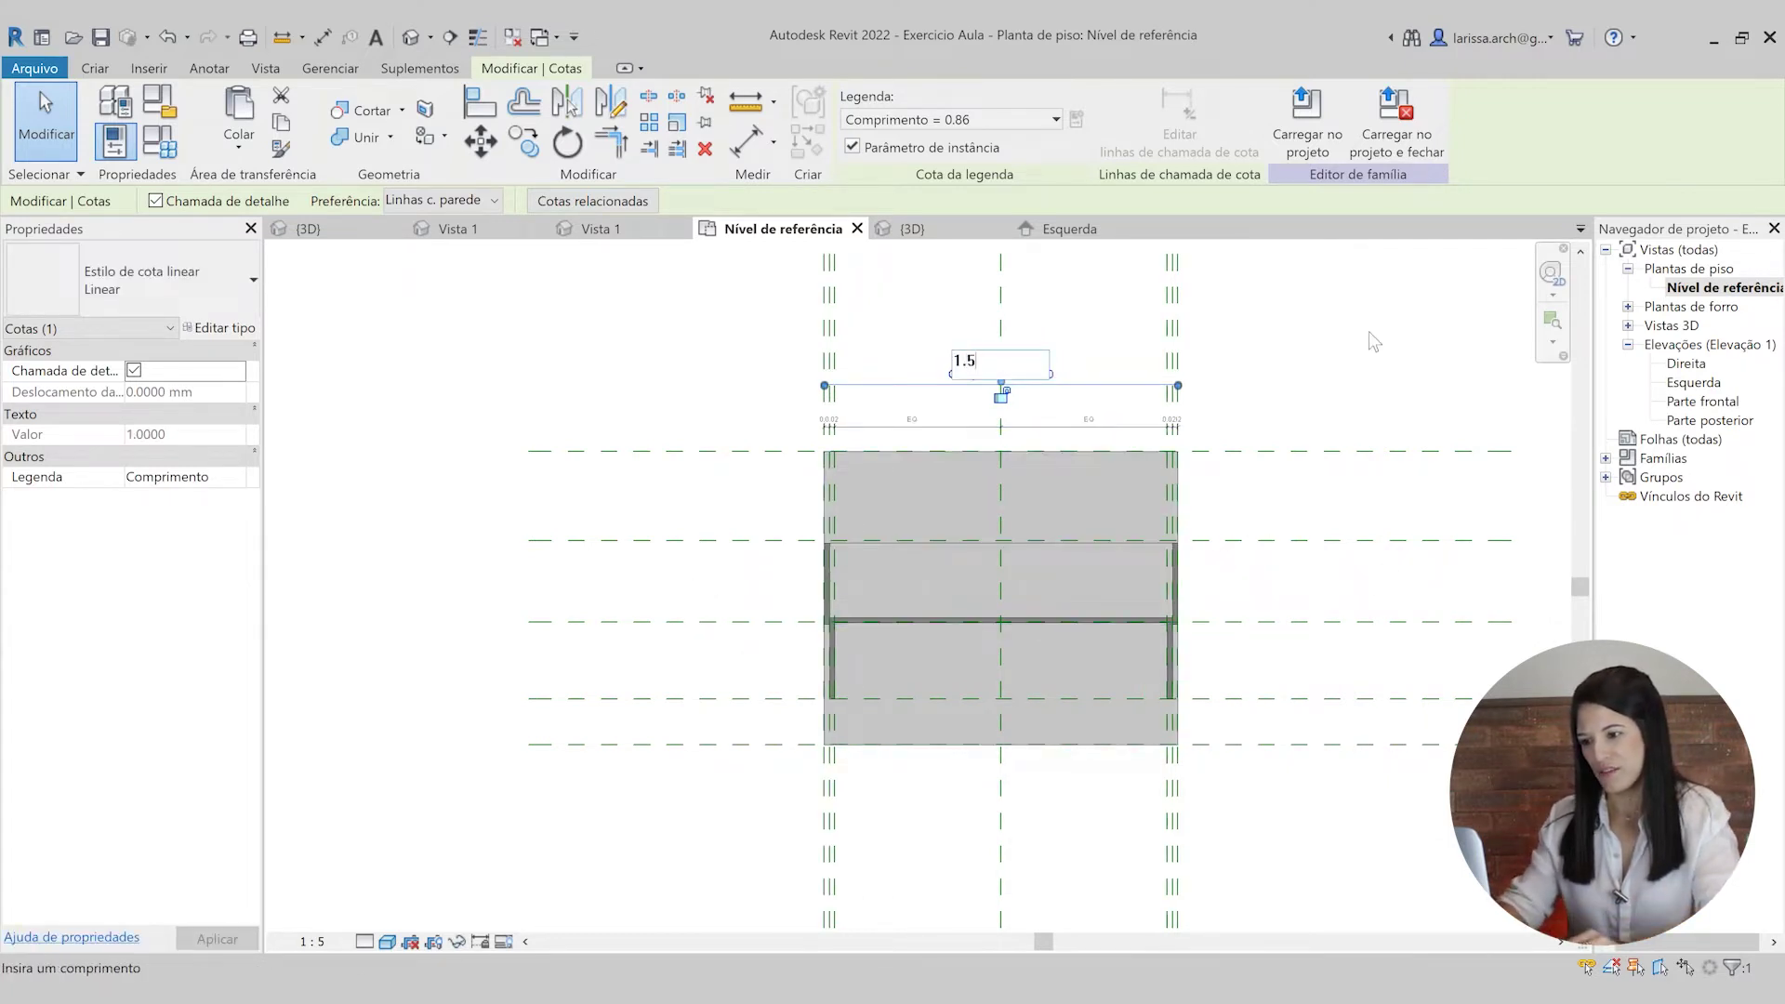
text(1.5)
key(Return)
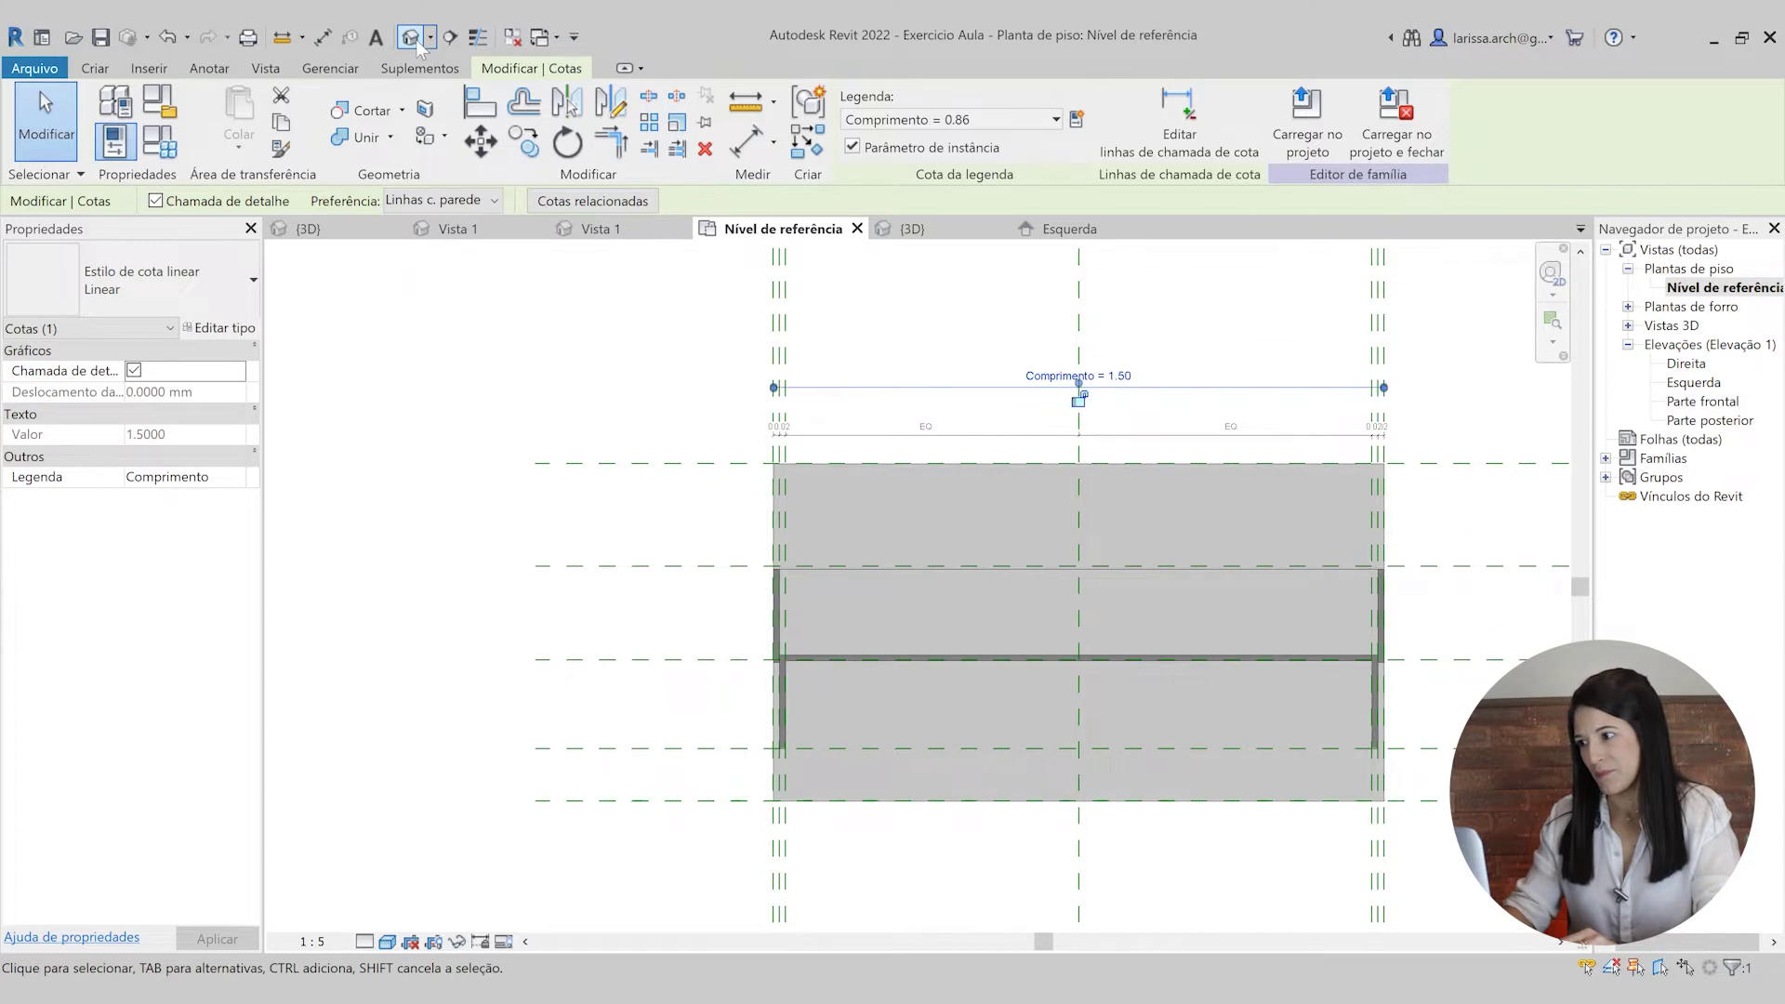
- Check the lengthened table in the 3D view and the Nível de referência plan
click(412, 37)
shift+middle_drag(772, 668, 1780, 429)
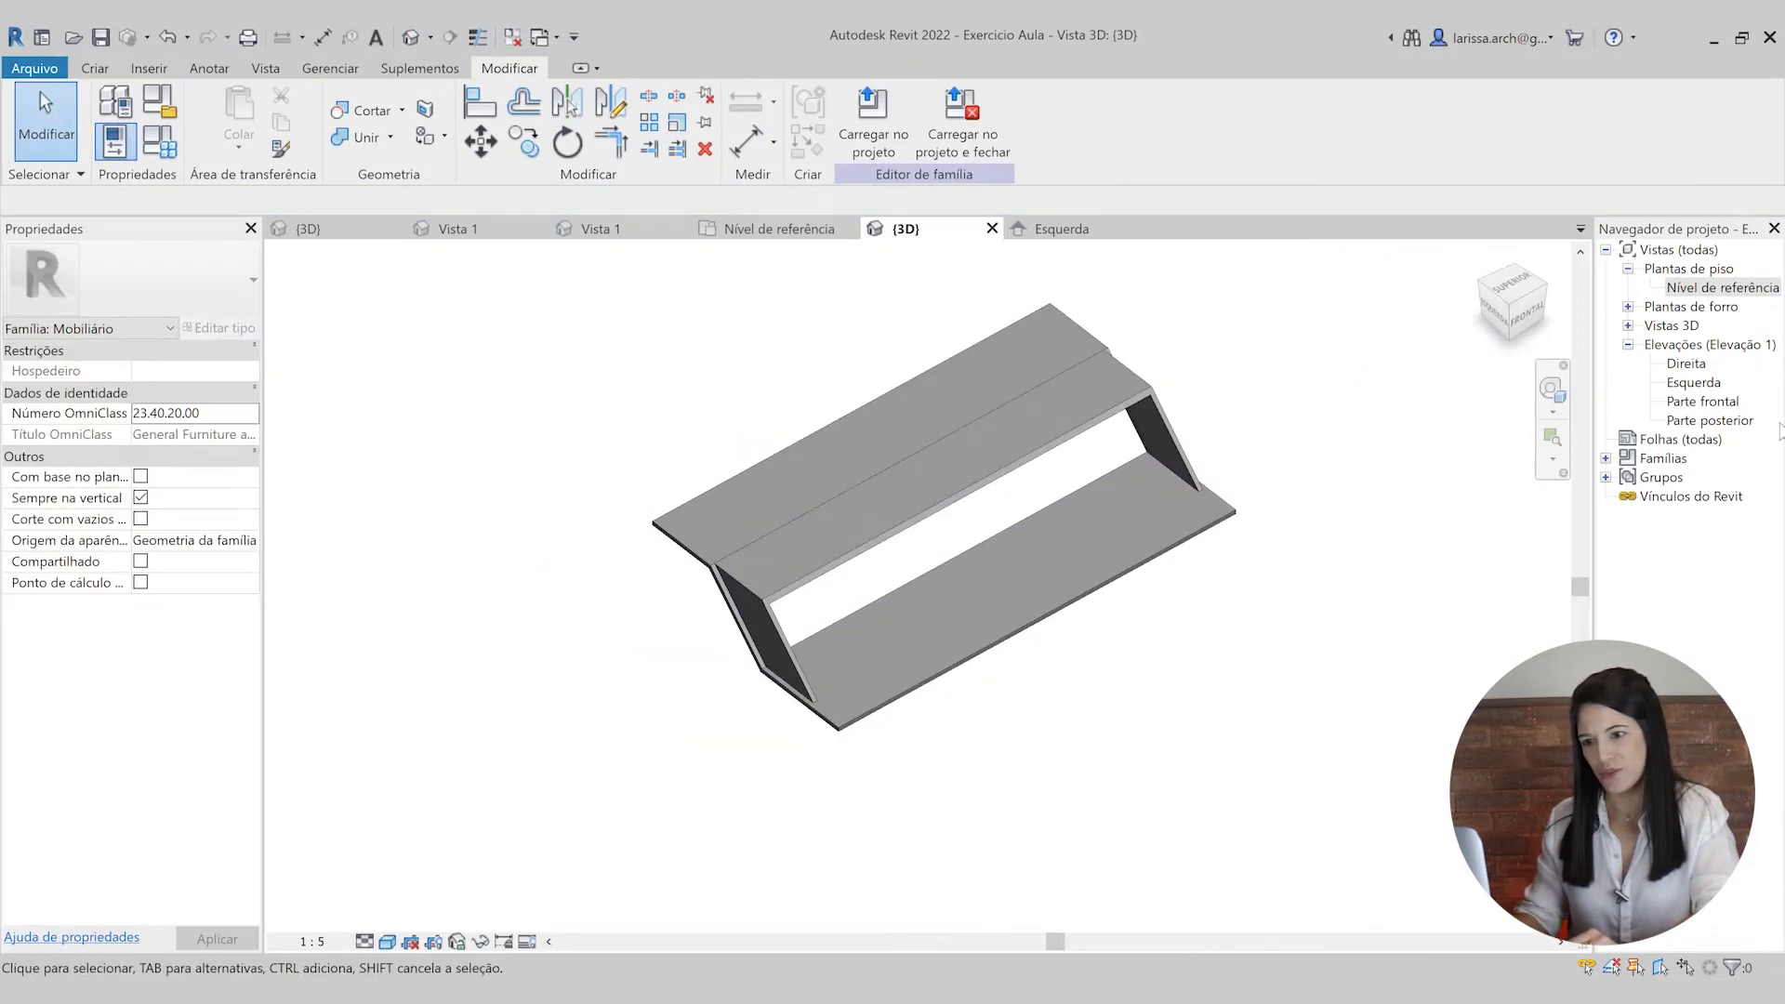
double_click(1735, 289)
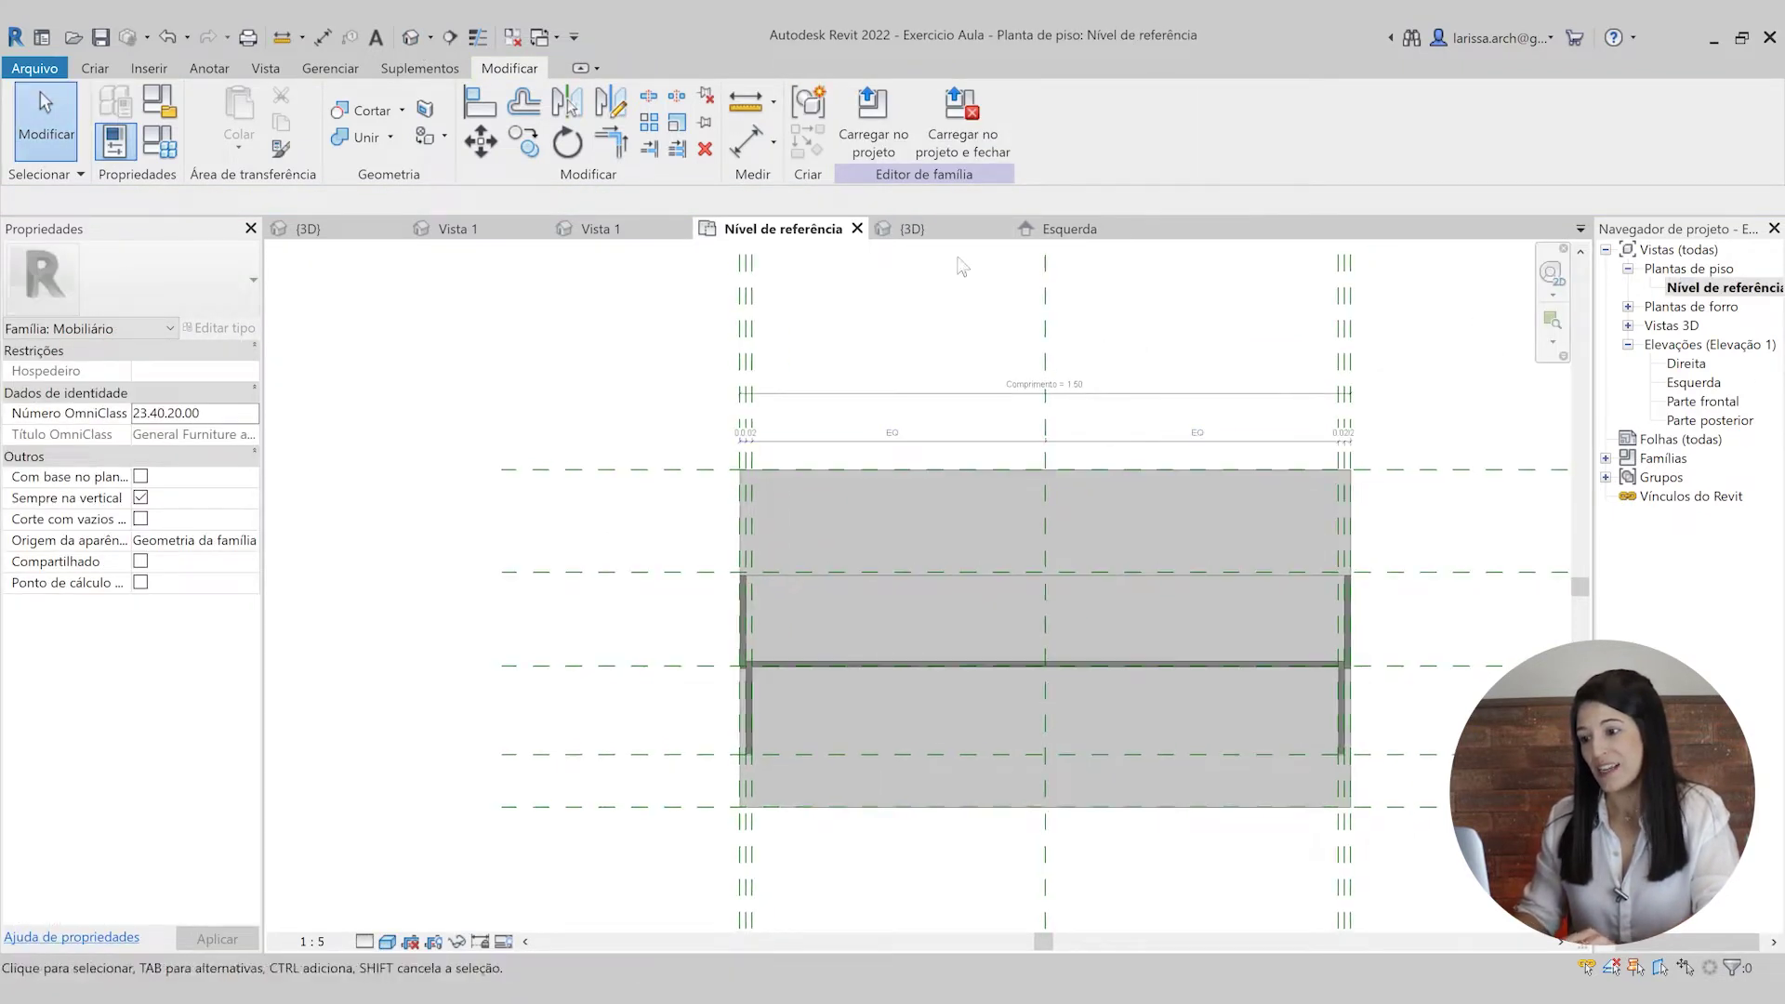
click(412, 37)
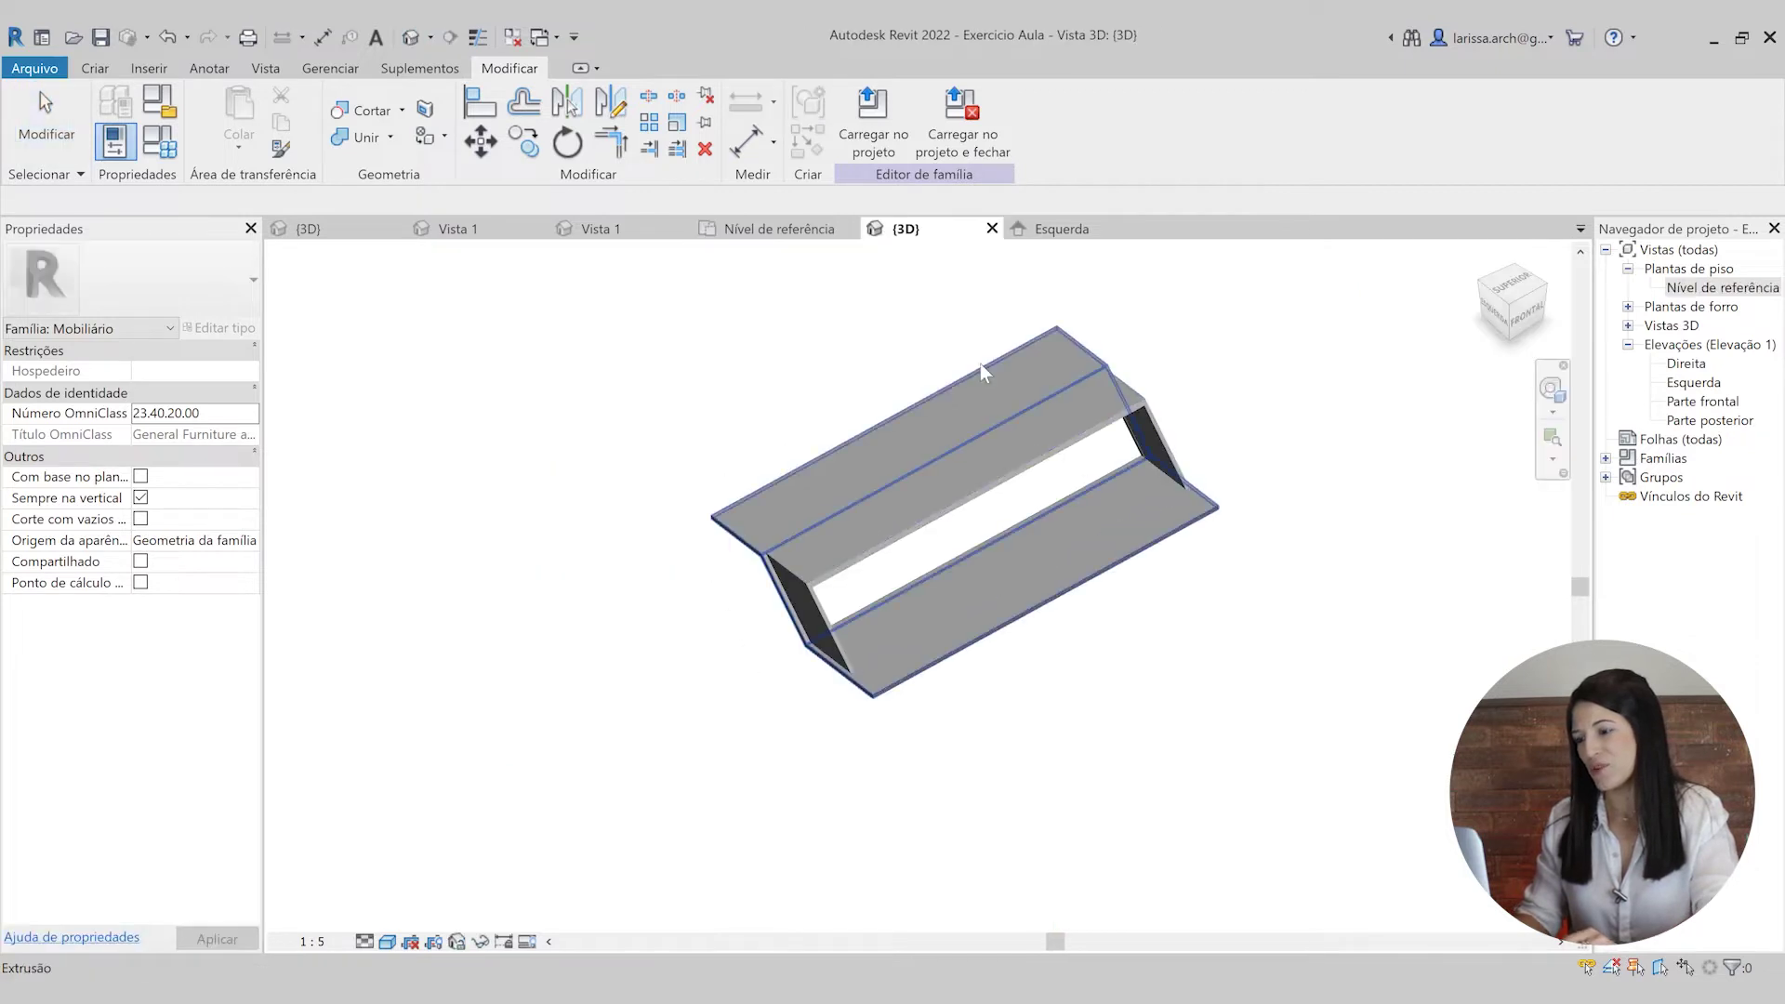
- Set the family's Comprimento parameter to 3 and bring up the Nível de referência plan
shift+middle_drag(1274, 624, 1186, 615)
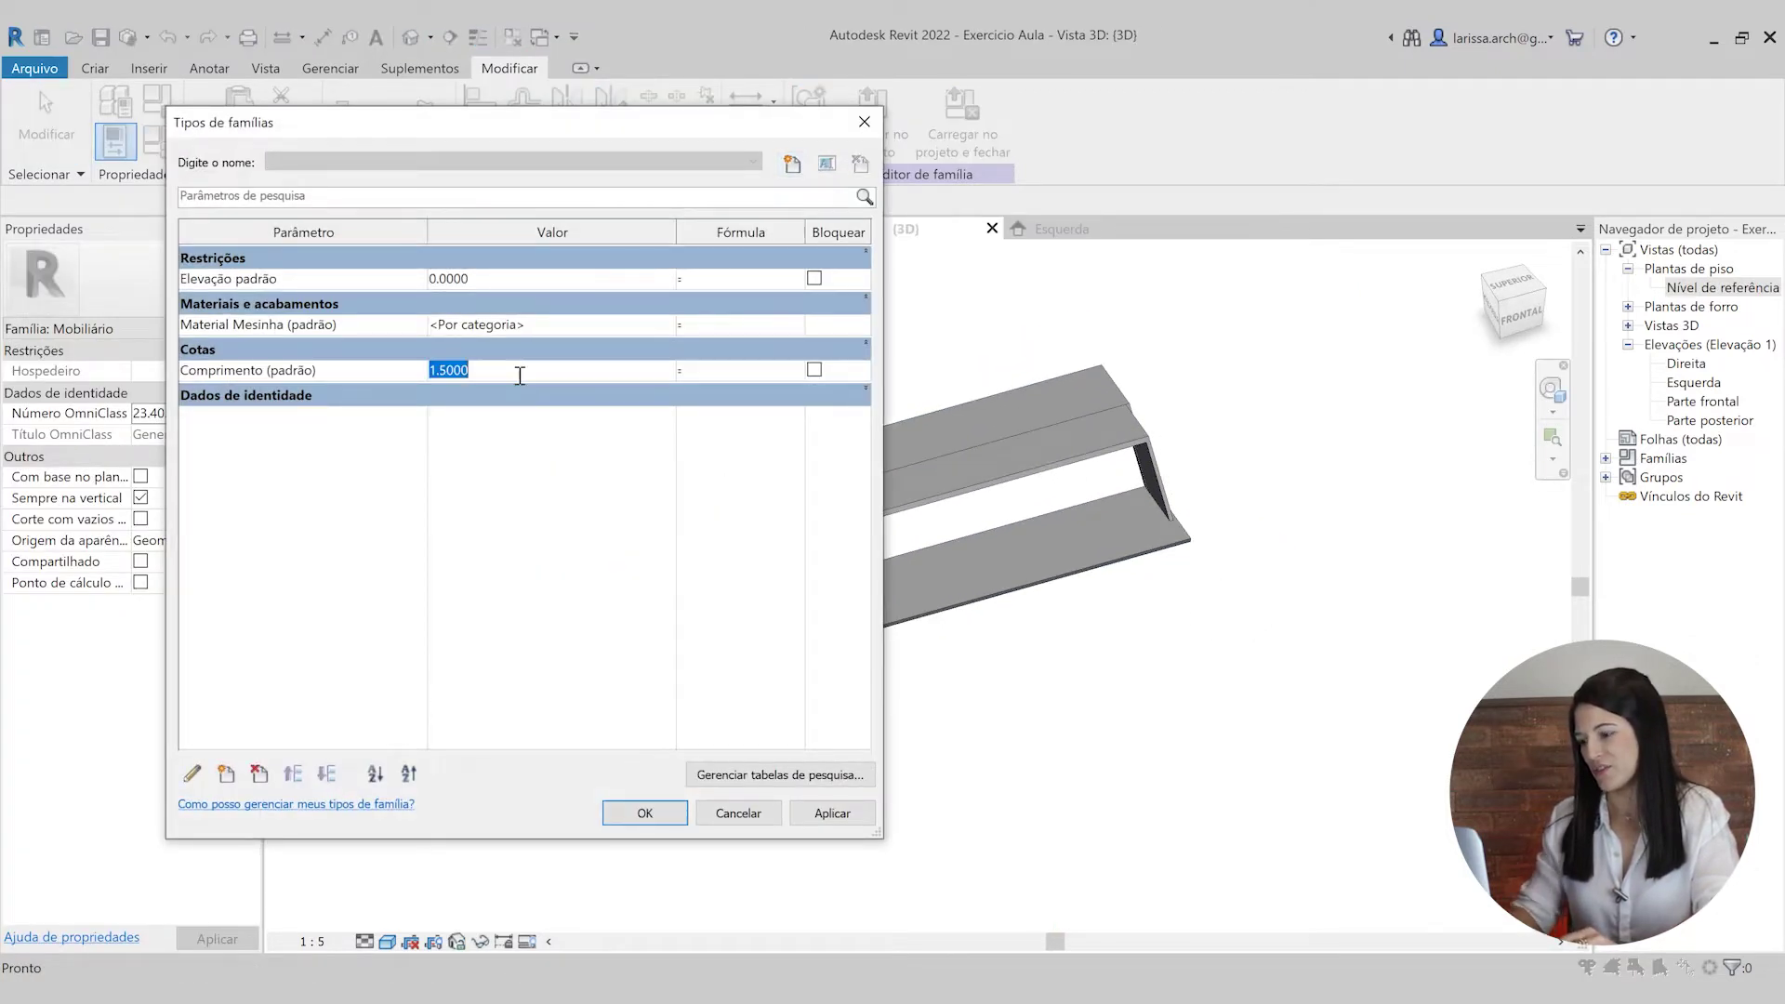
click(645, 814)
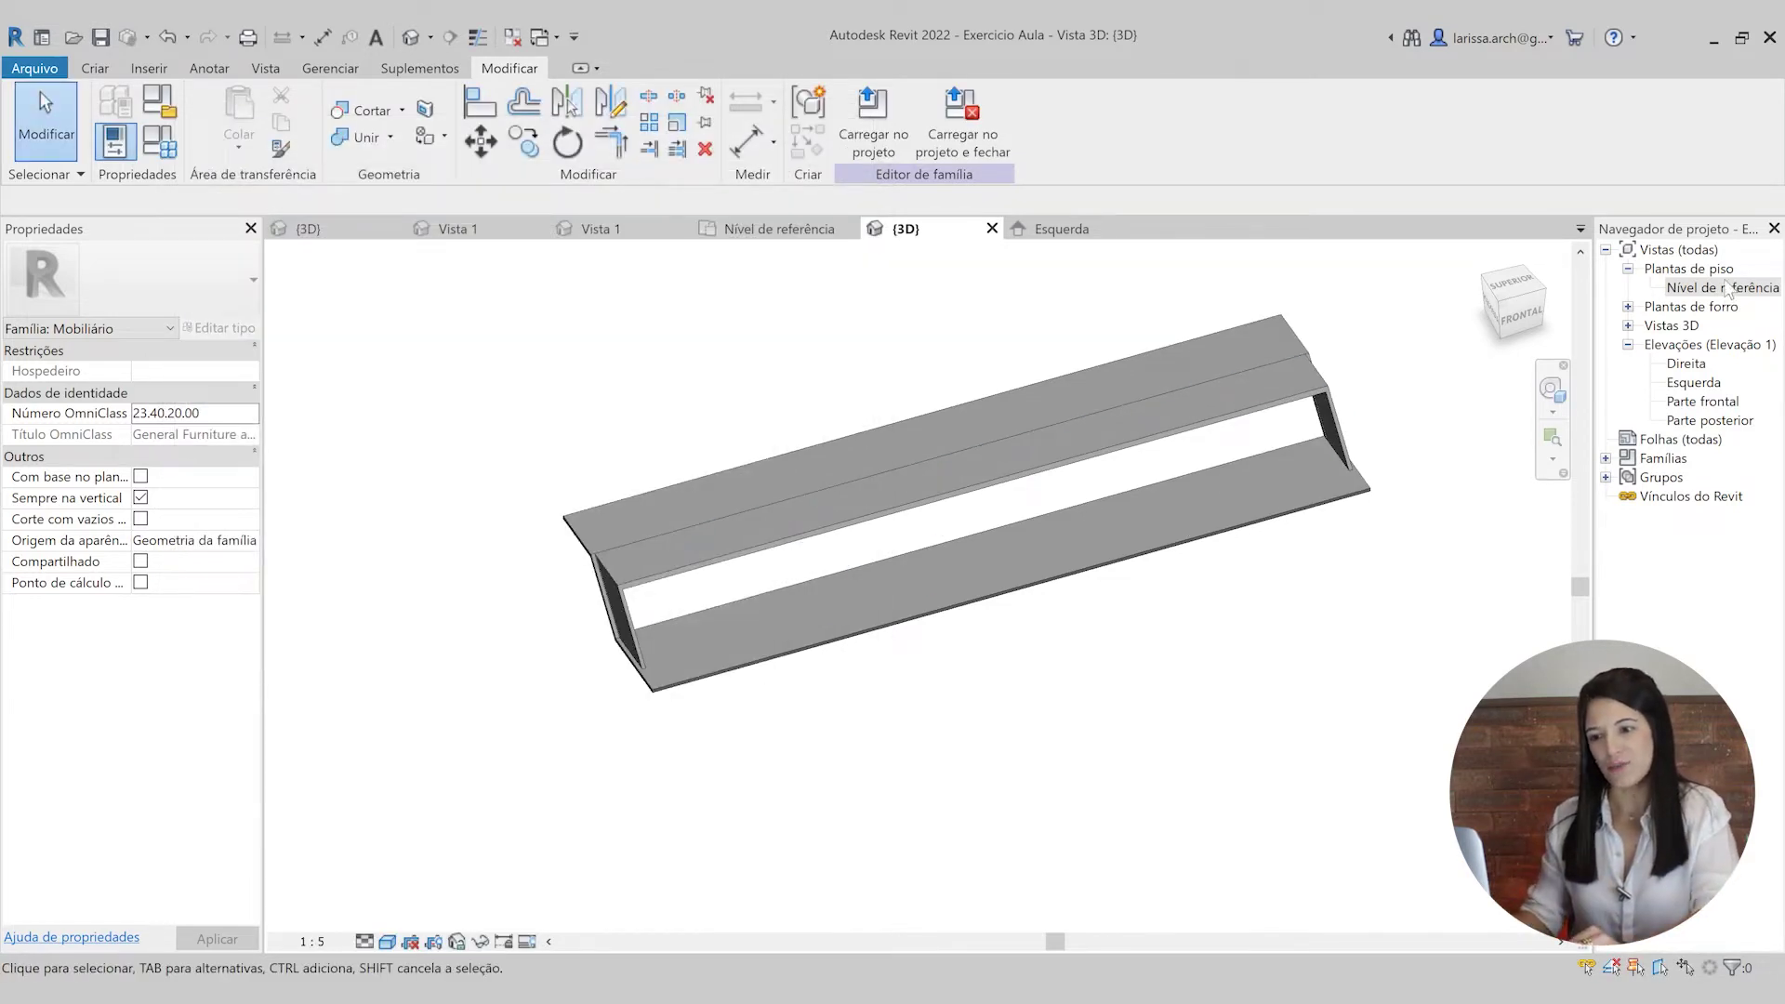
double_click(1720, 287)
scroll(939, 526, down, 2)
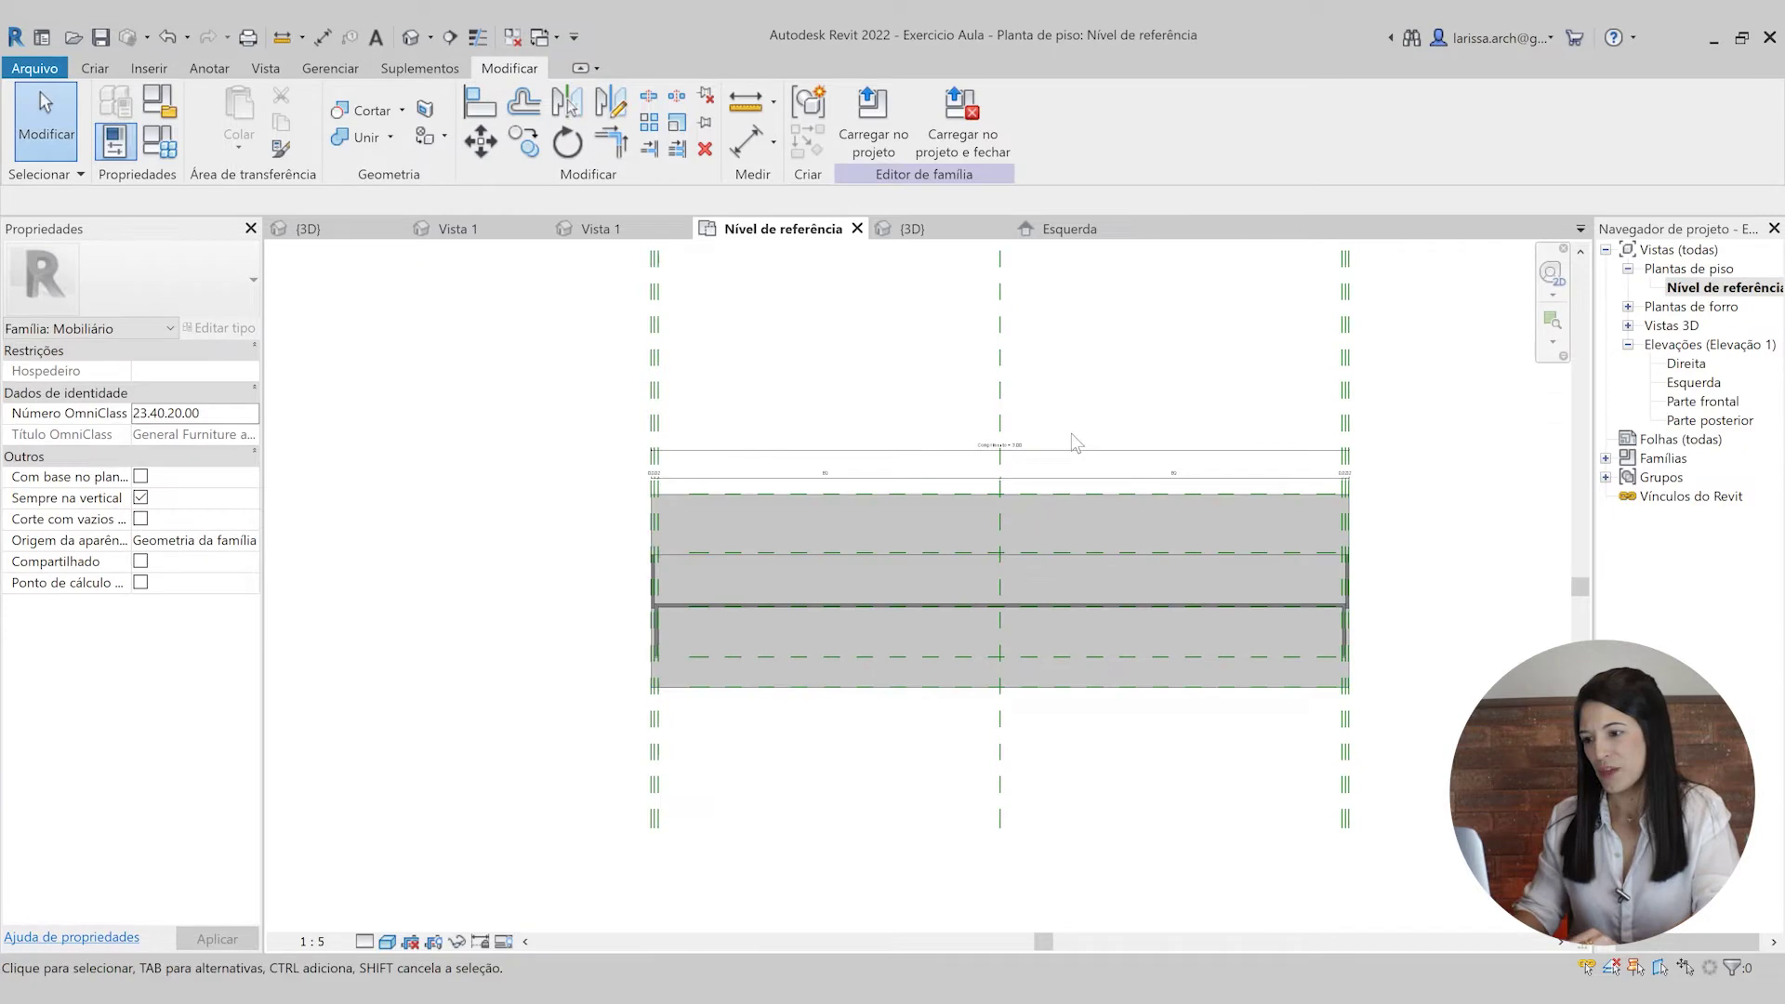
- Examine the EQ dimension about the central reference plane in the lengthened table's plan
scroll(1070, 435, up, 3)
click(1032, 539)
scroll(1056, 530, up, 2)
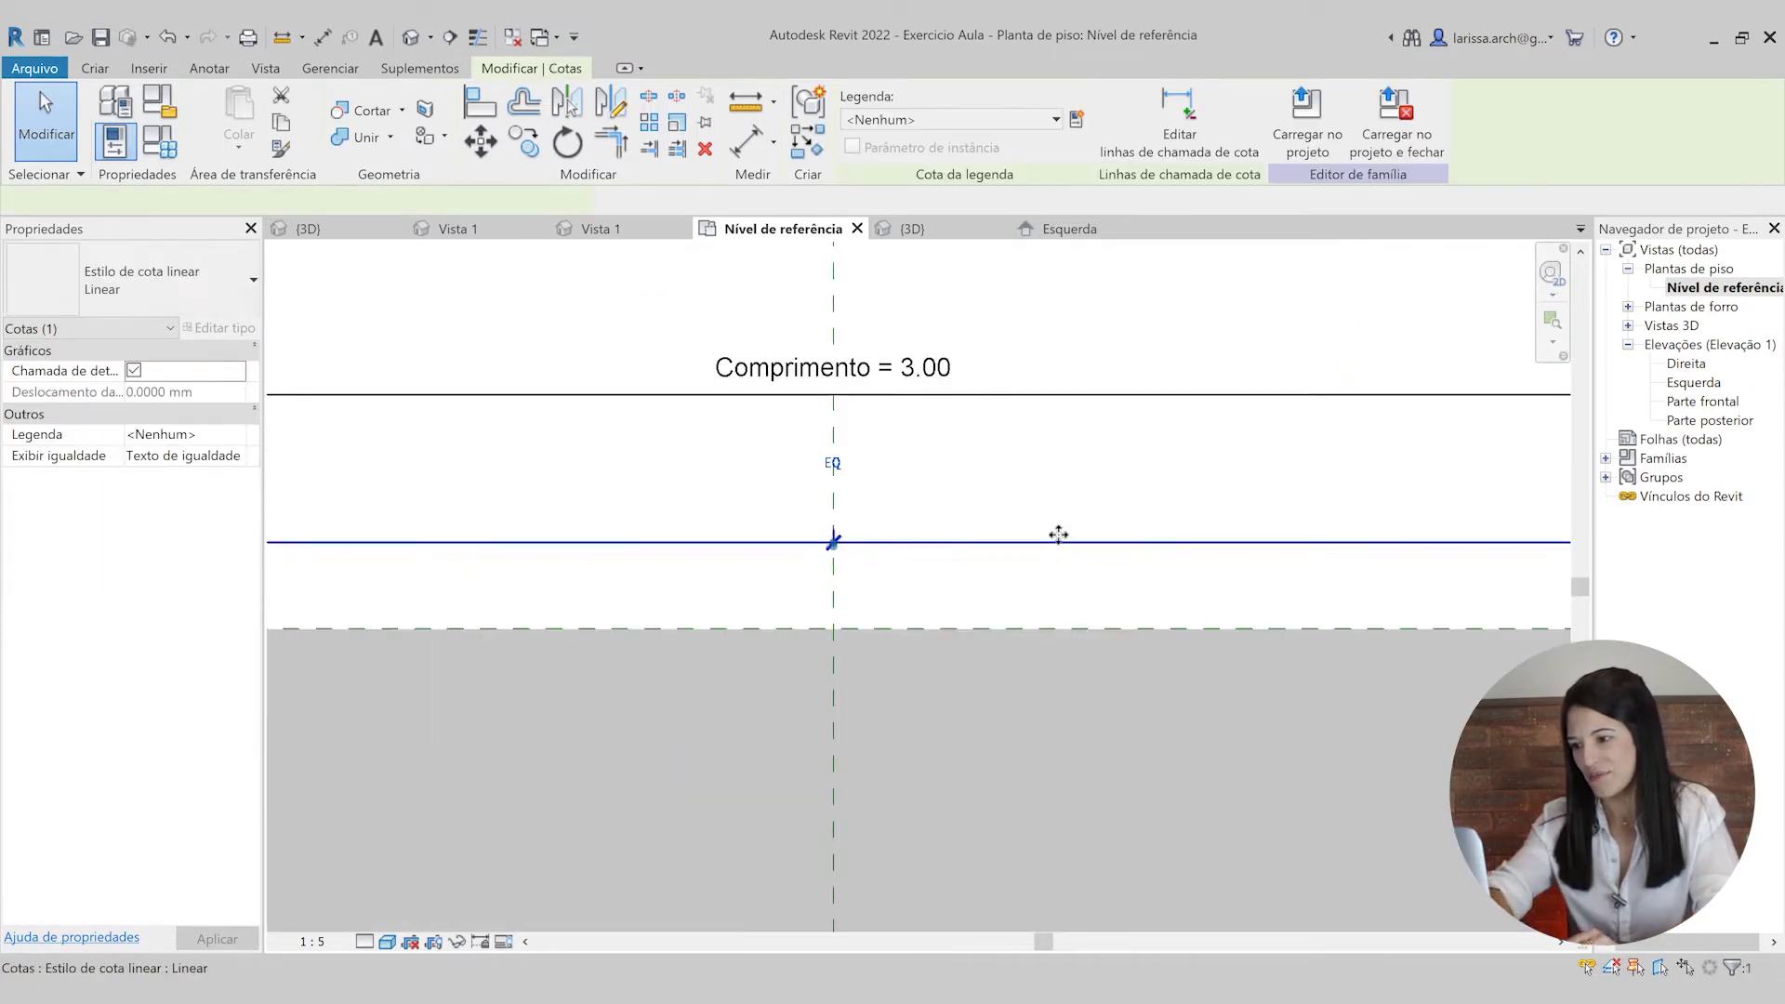
scroll(1008, 518, down, 4)
scroll(1069, 521, up, 3)
key(Escape)
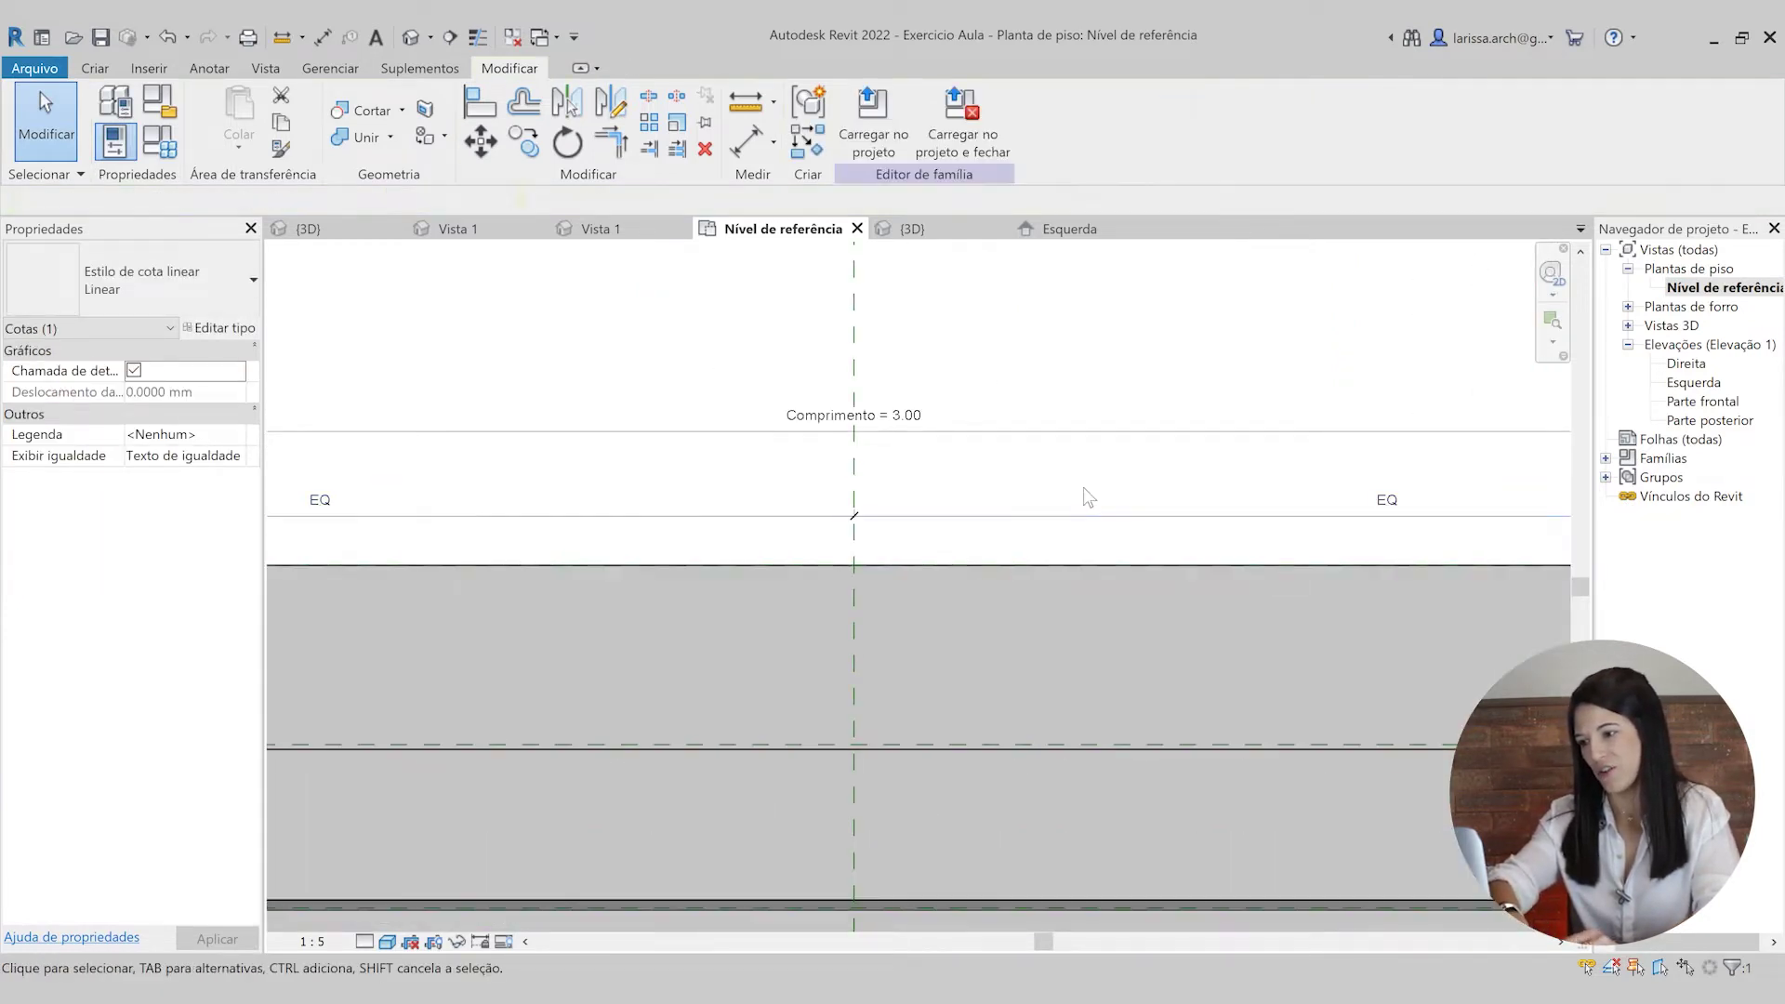
- Set the Comprimento dimension to 1 in the Nível de referência plan
click(908, 416)
click(898, 413)
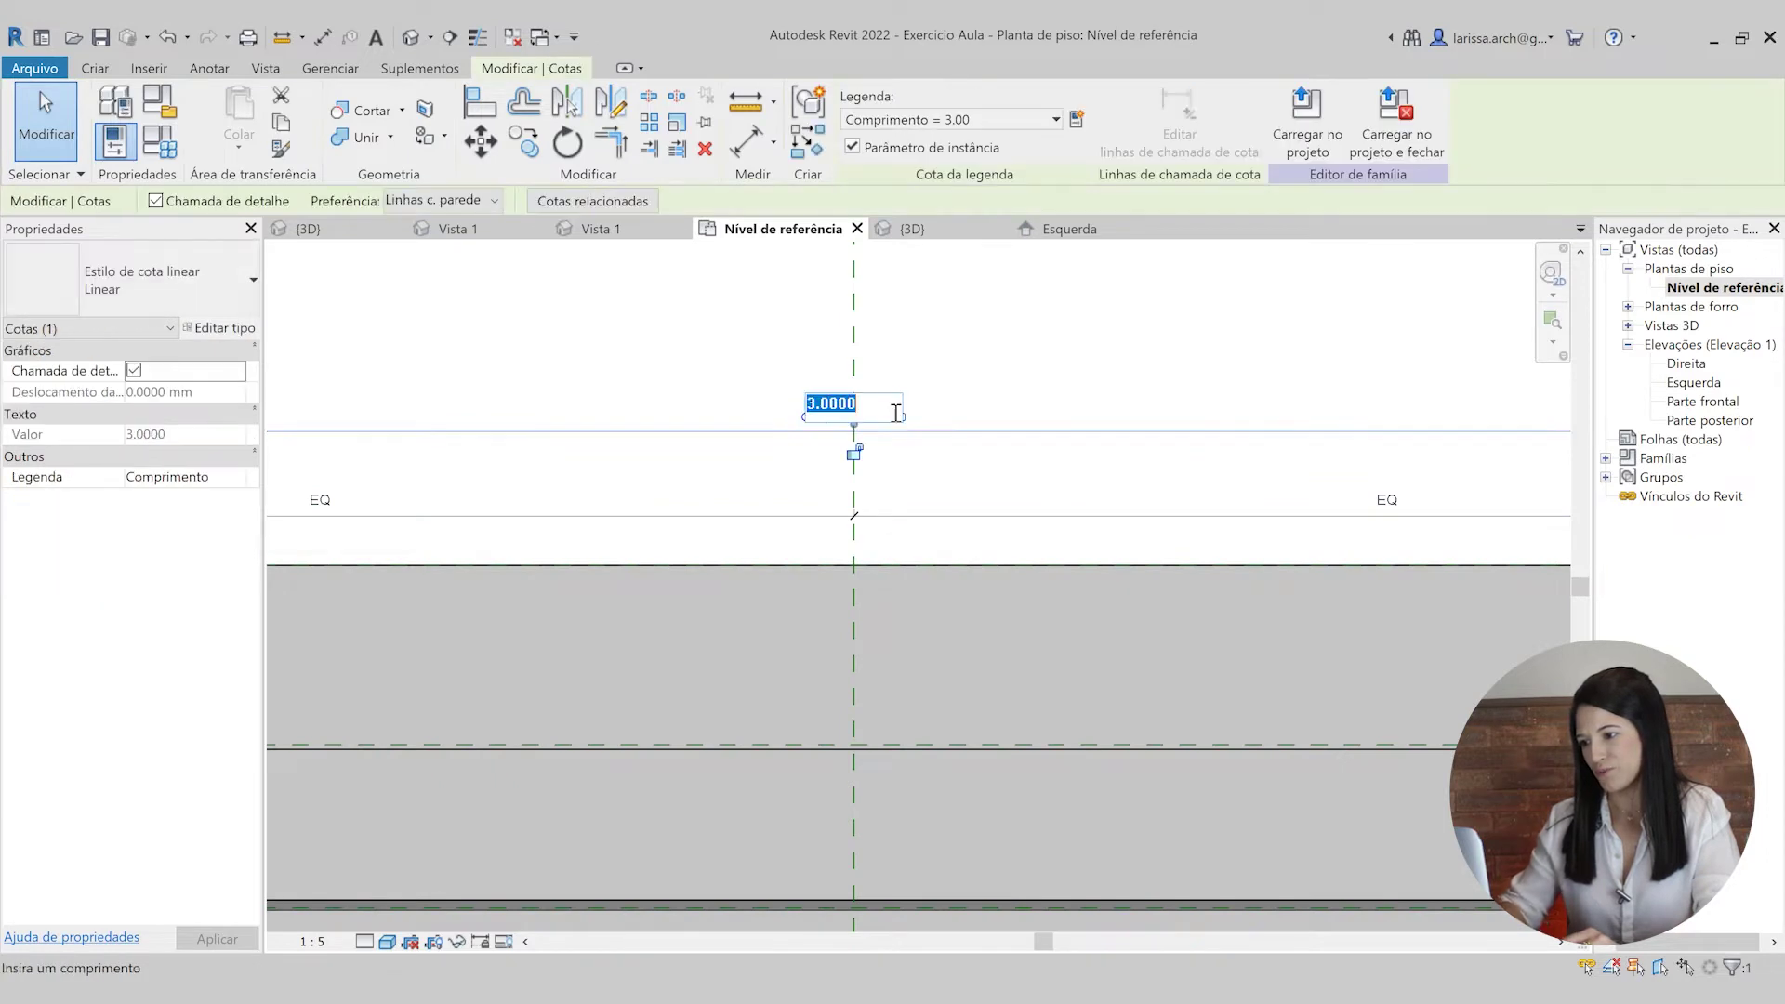
key(Return)
scroll(930, 520, up, 4)
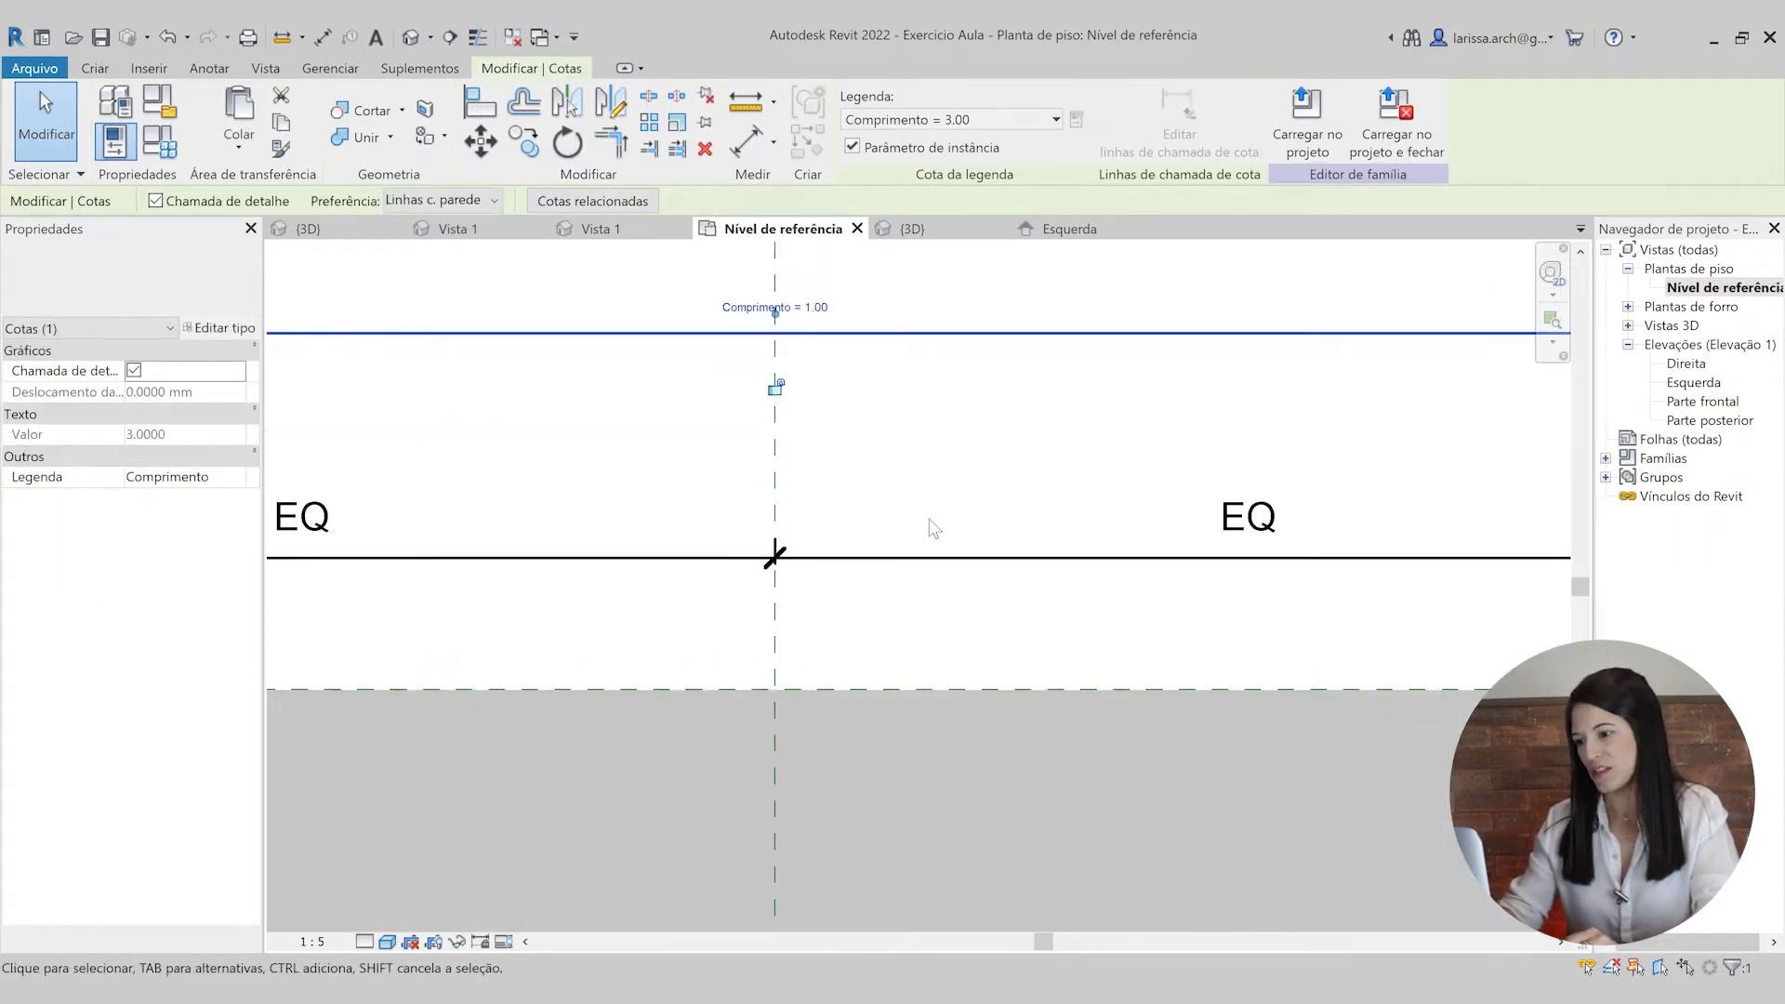
- Examine the EQ dimension and the locked thickness dimensions between the reference planes at the table's right end
click(851, 538)
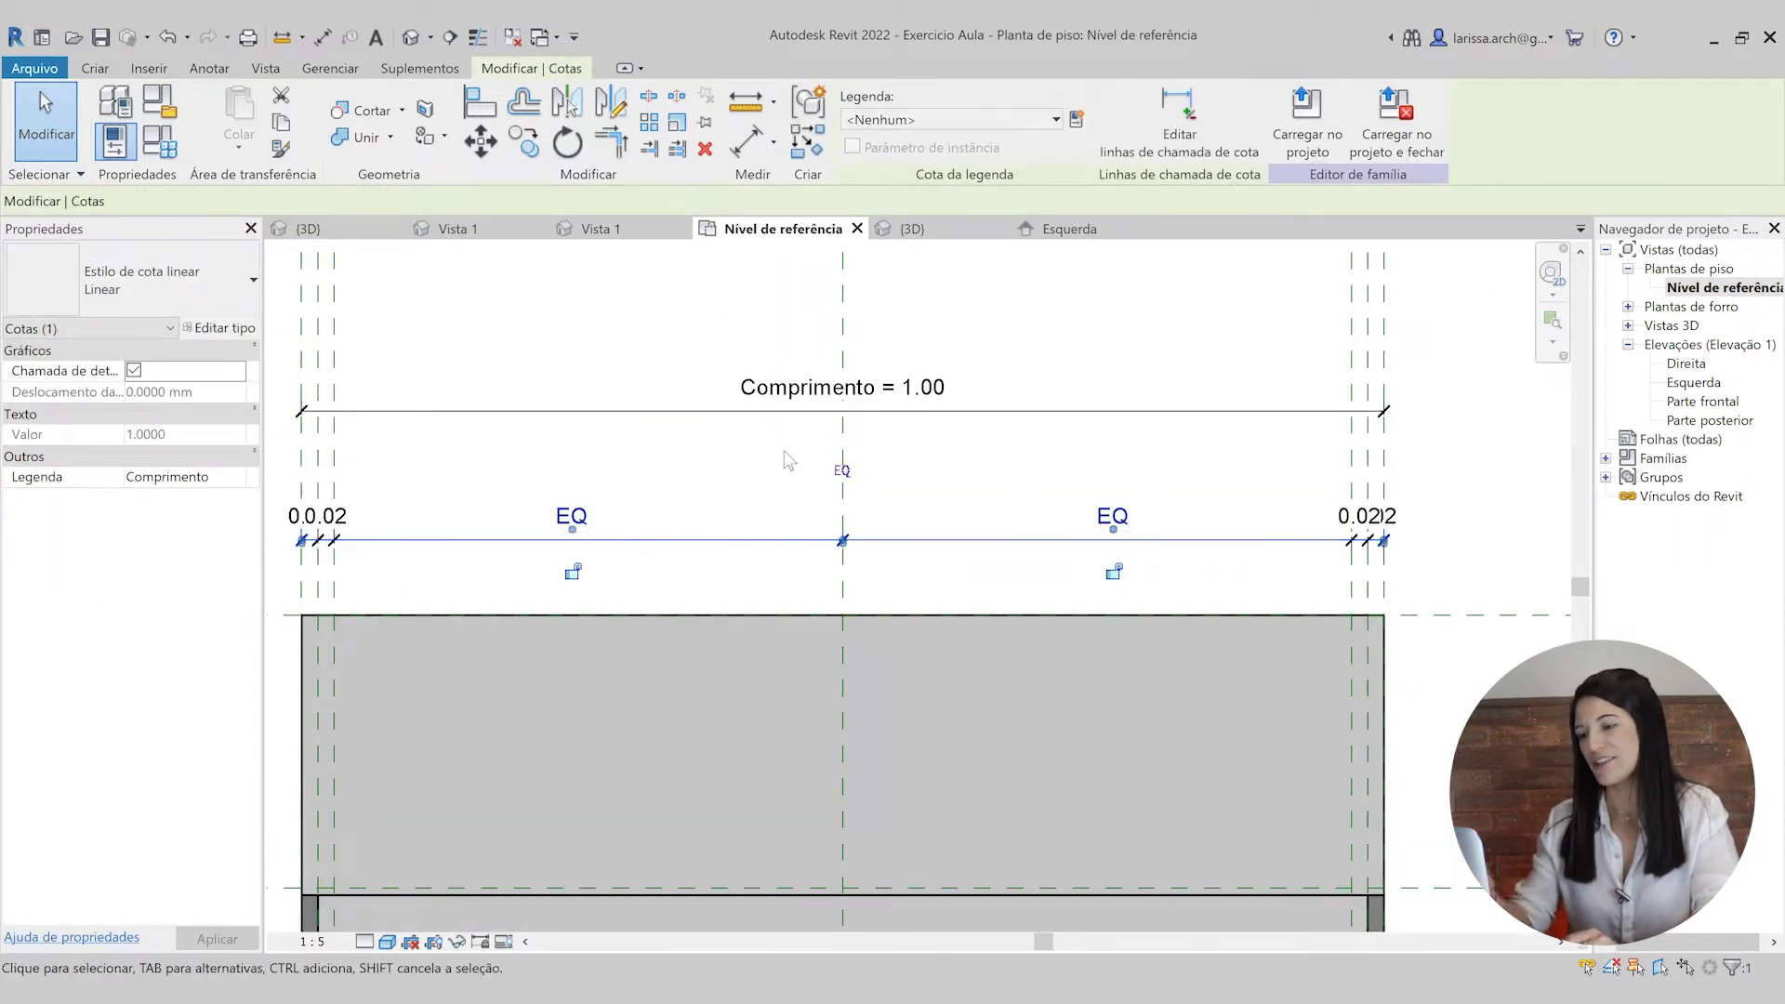
scroll(789, 460, up, 1)
scroll(985, 381, down, 3)
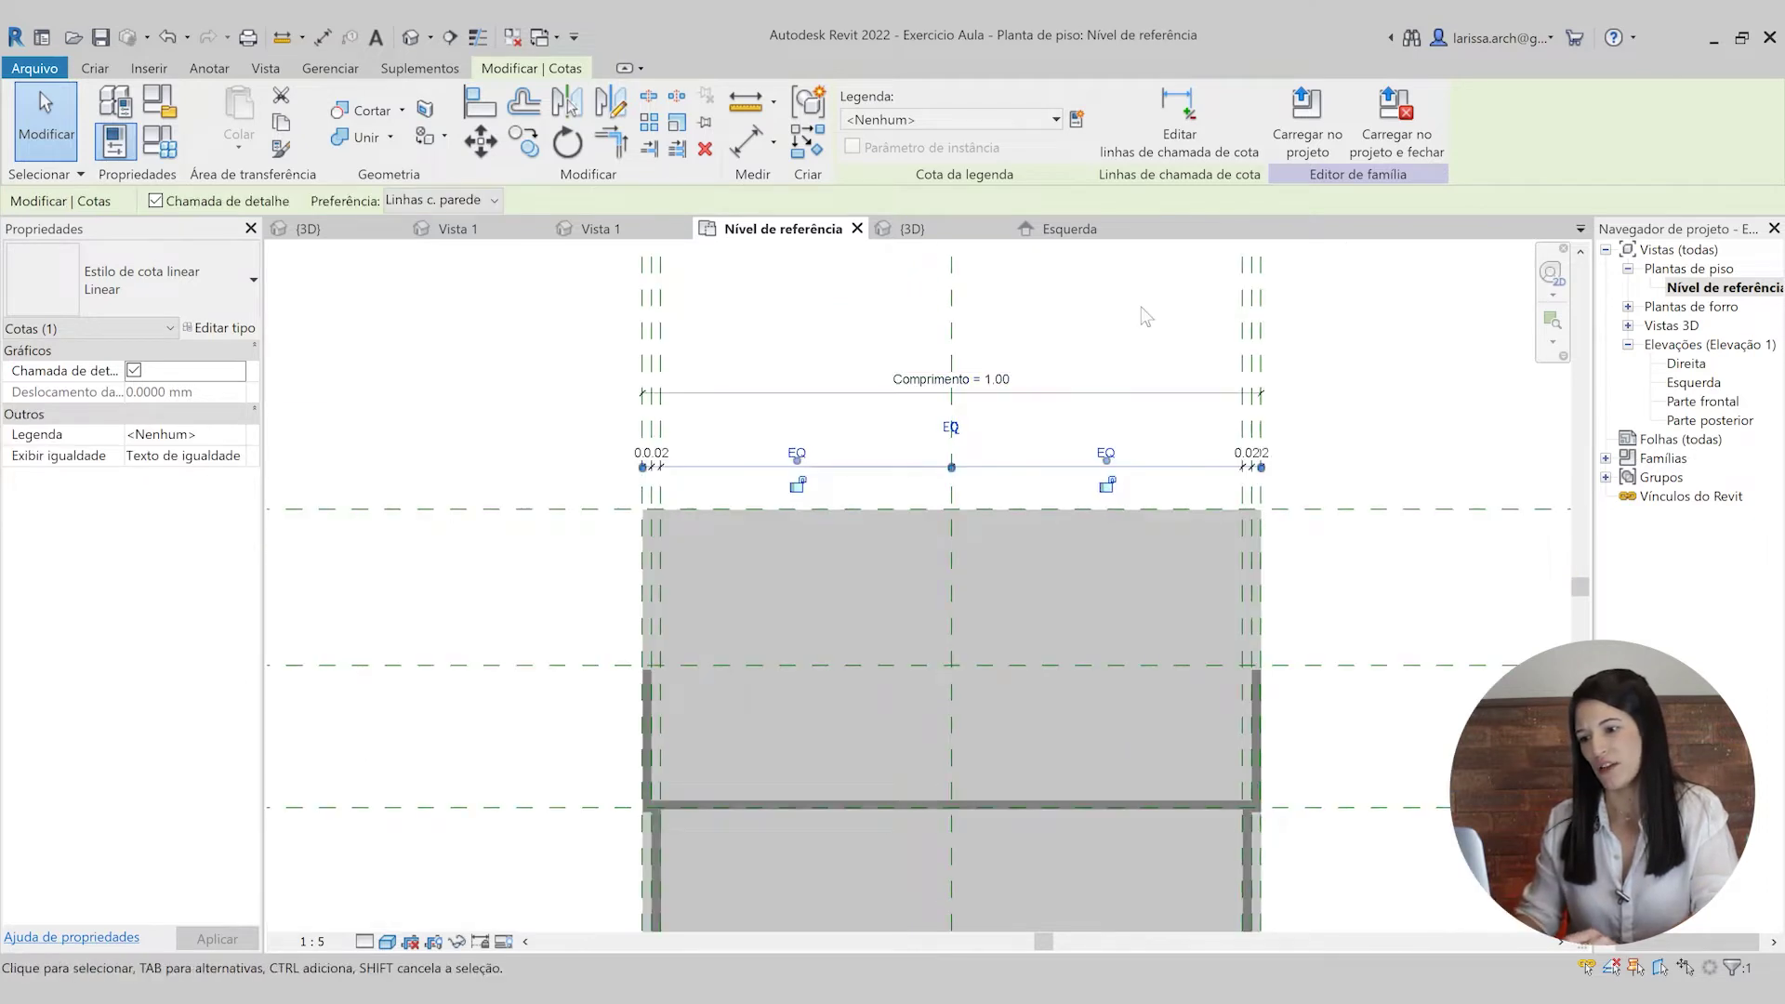
scroll(1451, 438, up, 4)
click(1056, 494)
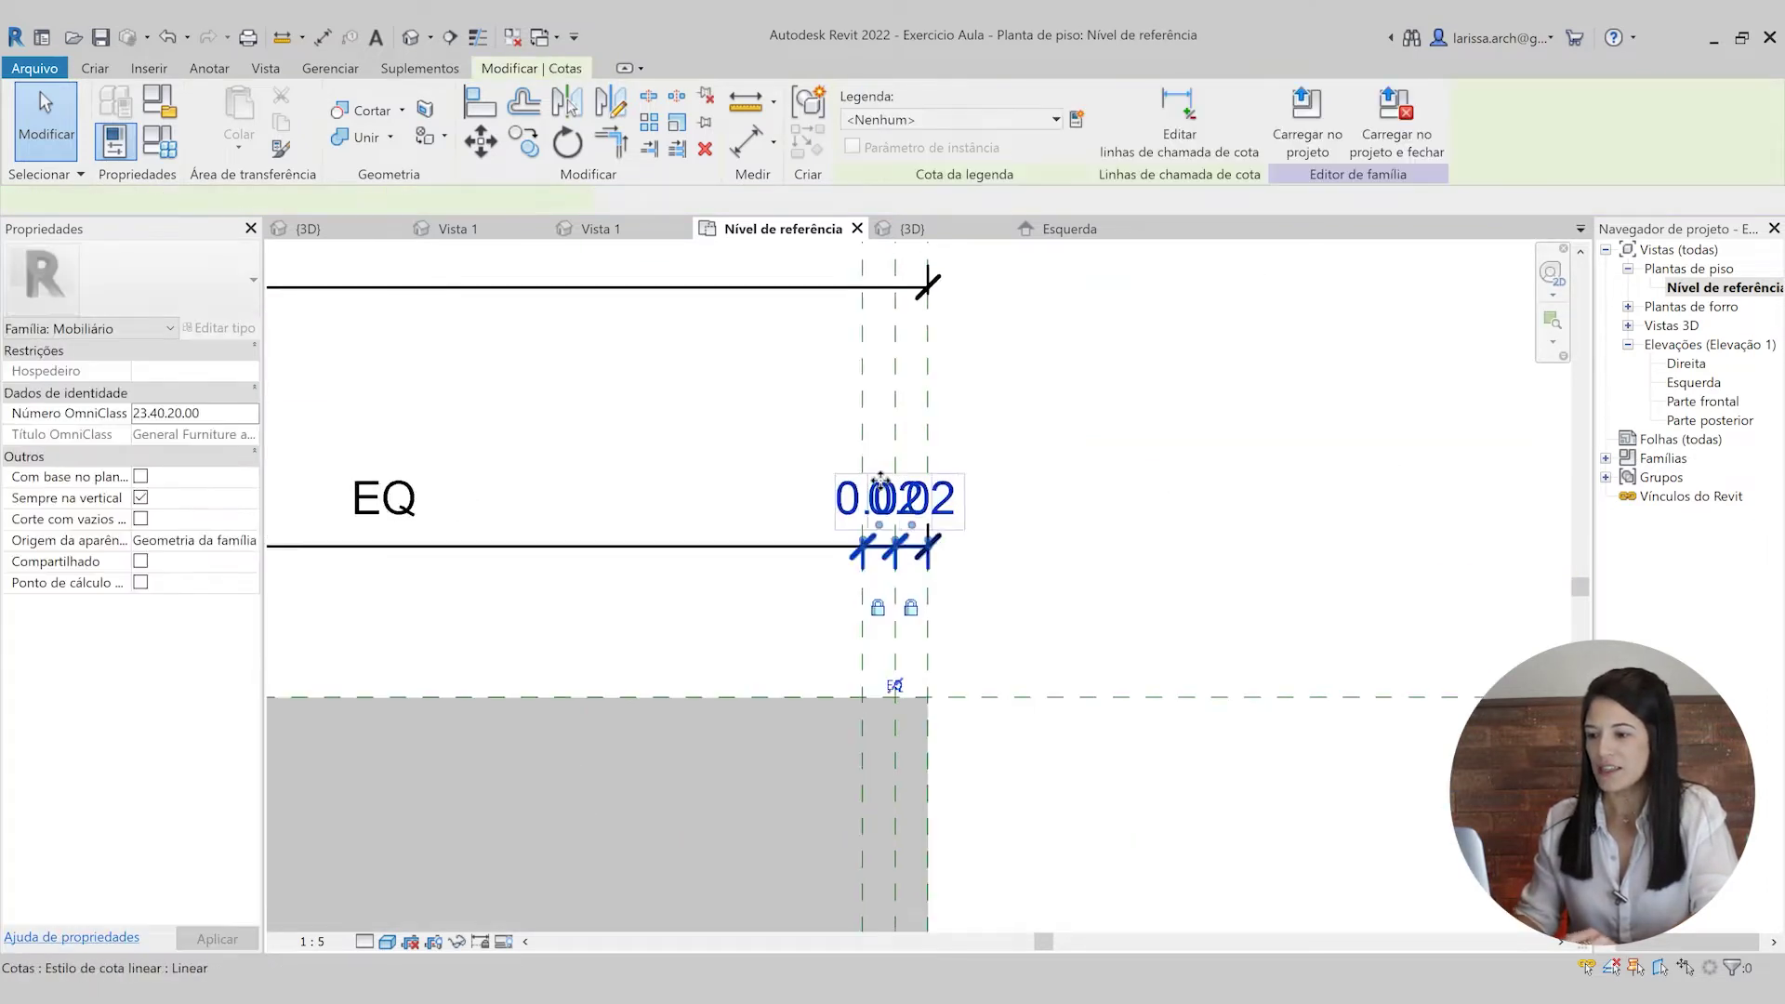
scroll(881, 483, up, 3)
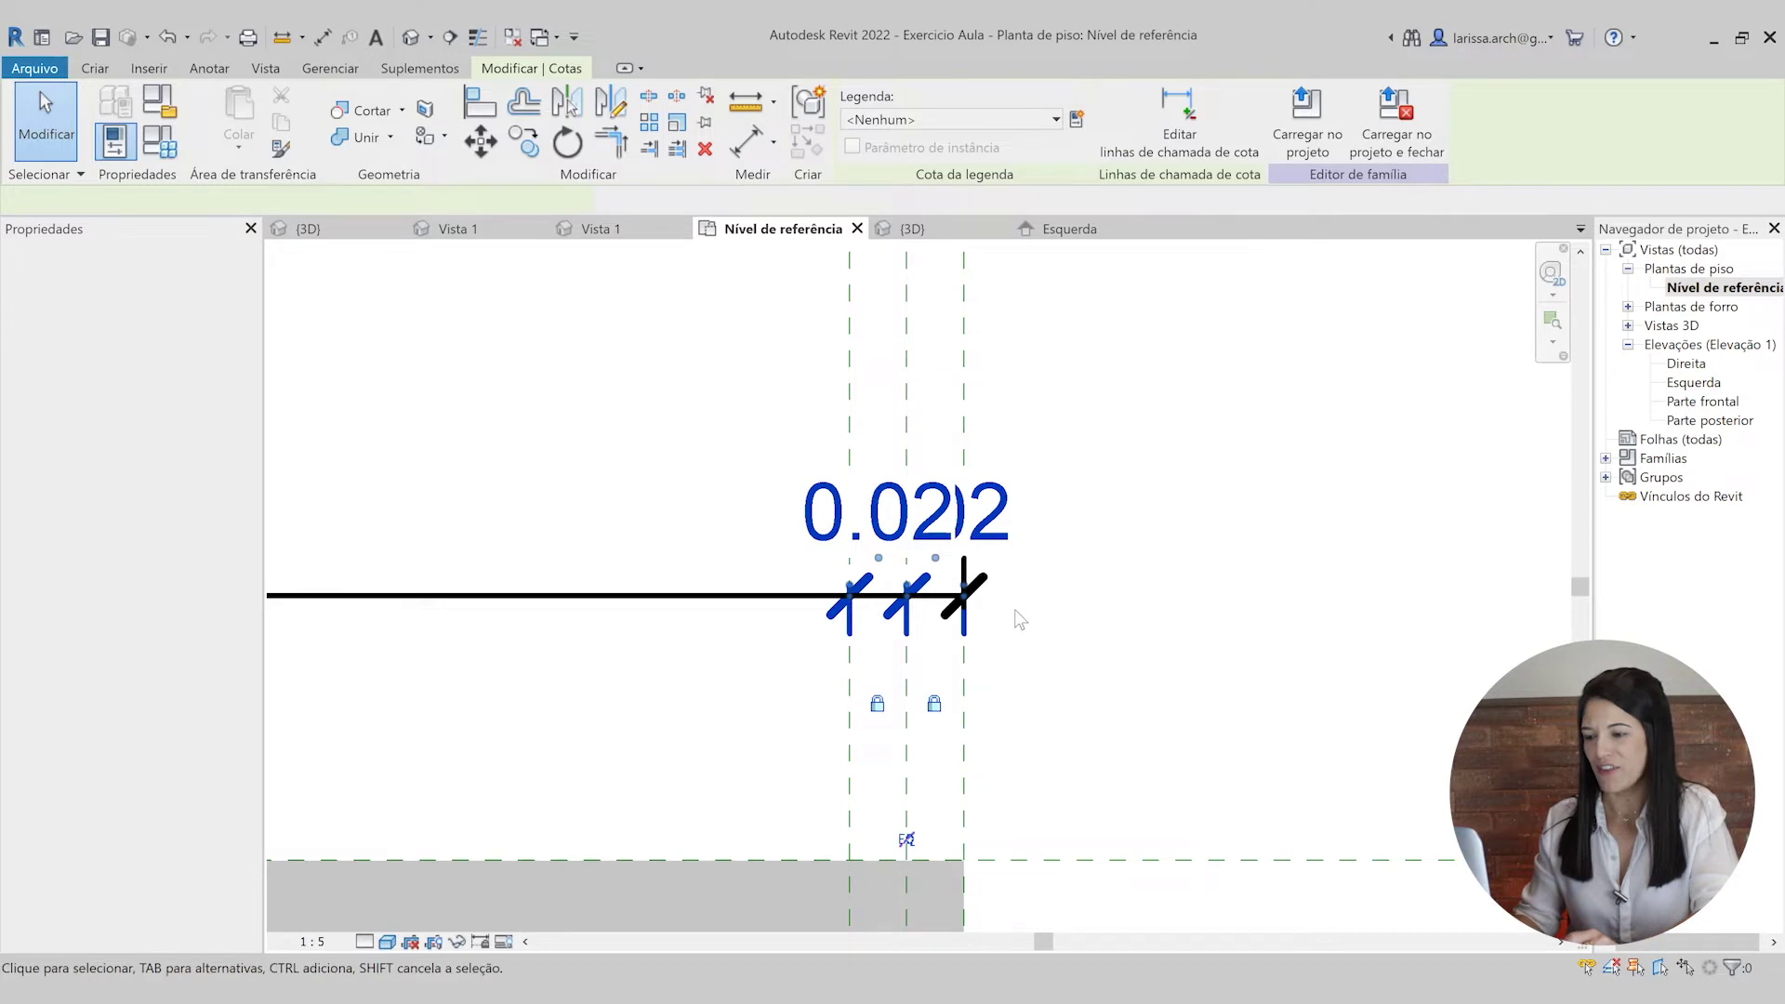
scroll(1020, 620, down, 3)
scroll(953, 533, up, 3)
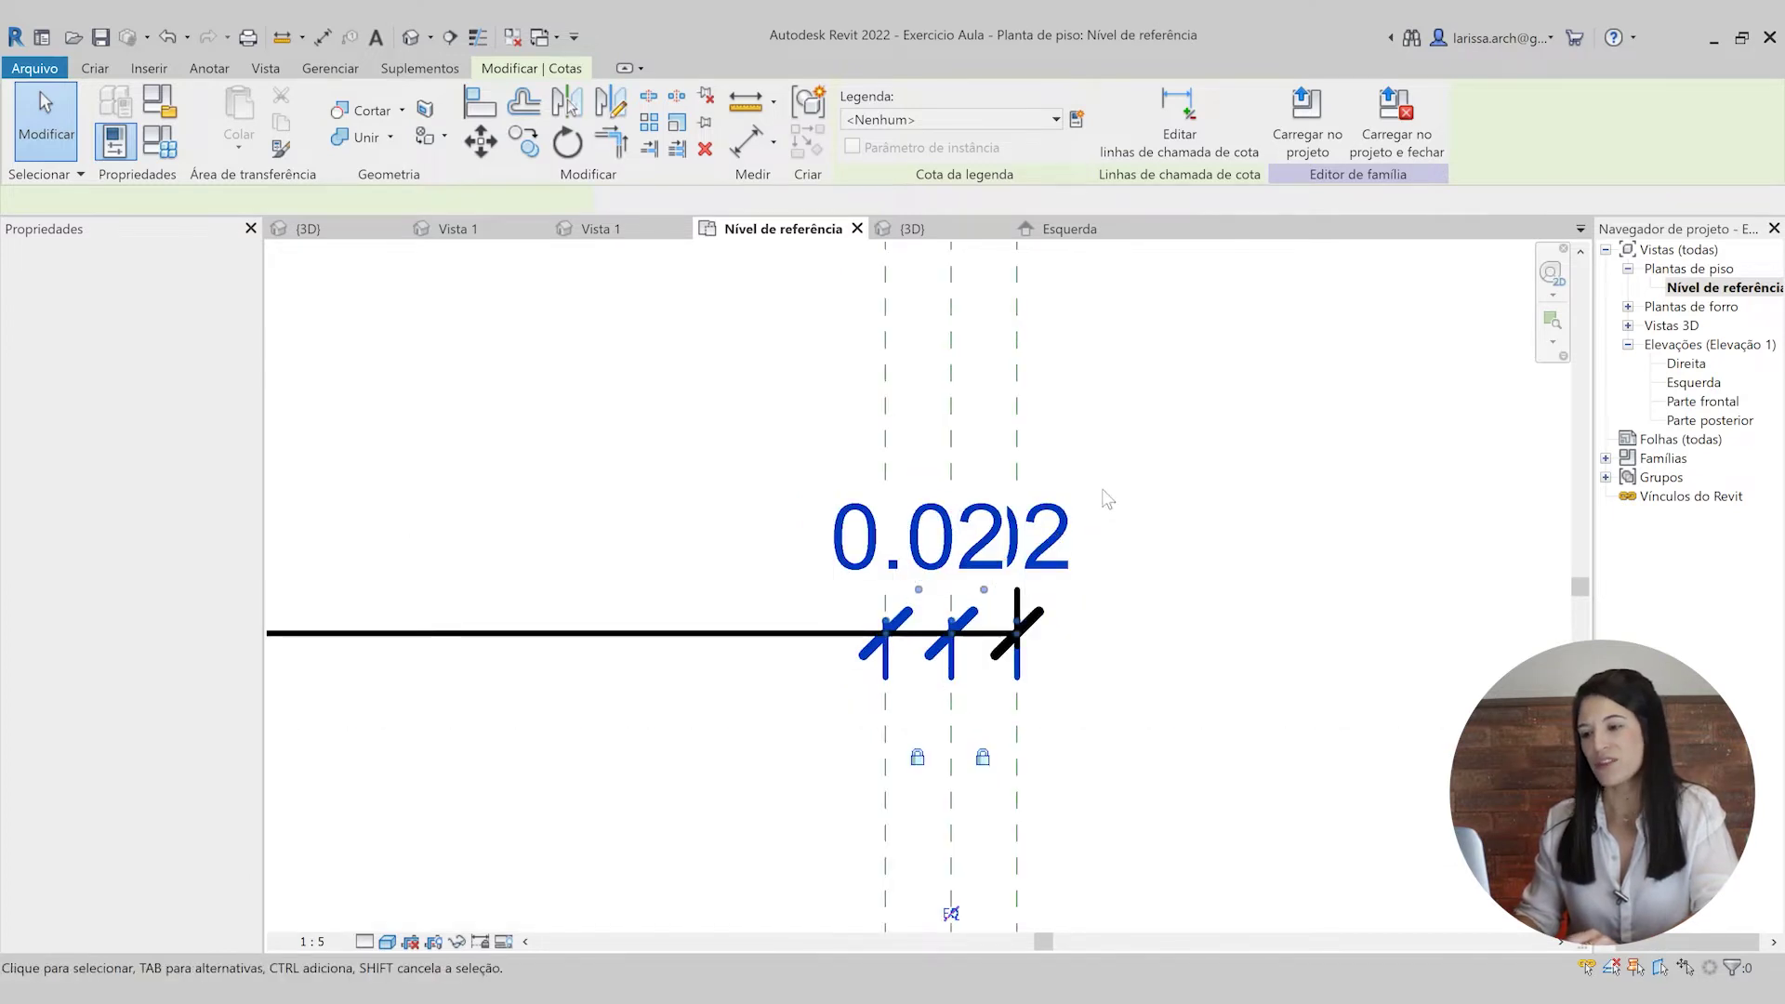
scroll(1151, 453, down, 4)
click(1161, 451)
scroll(1088, 464, up, 3)
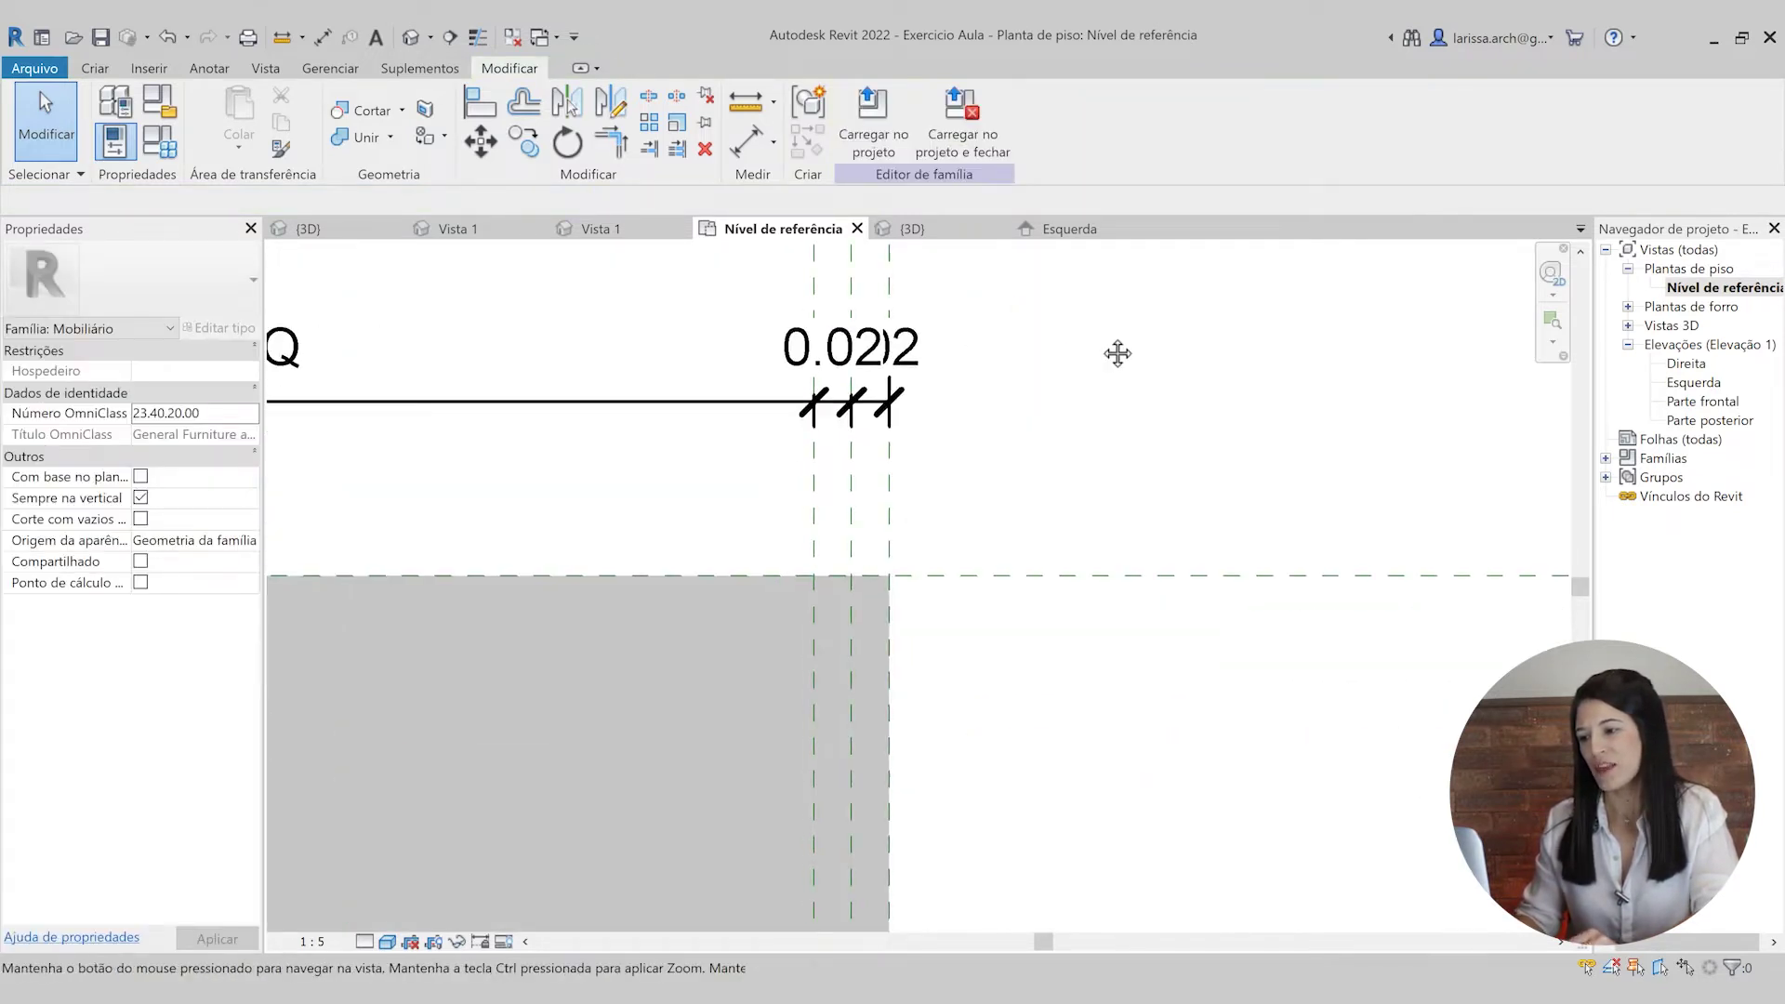
- Compare the table's side leg panel in the 3D view with the Nível de referência plan
click(907, 228)
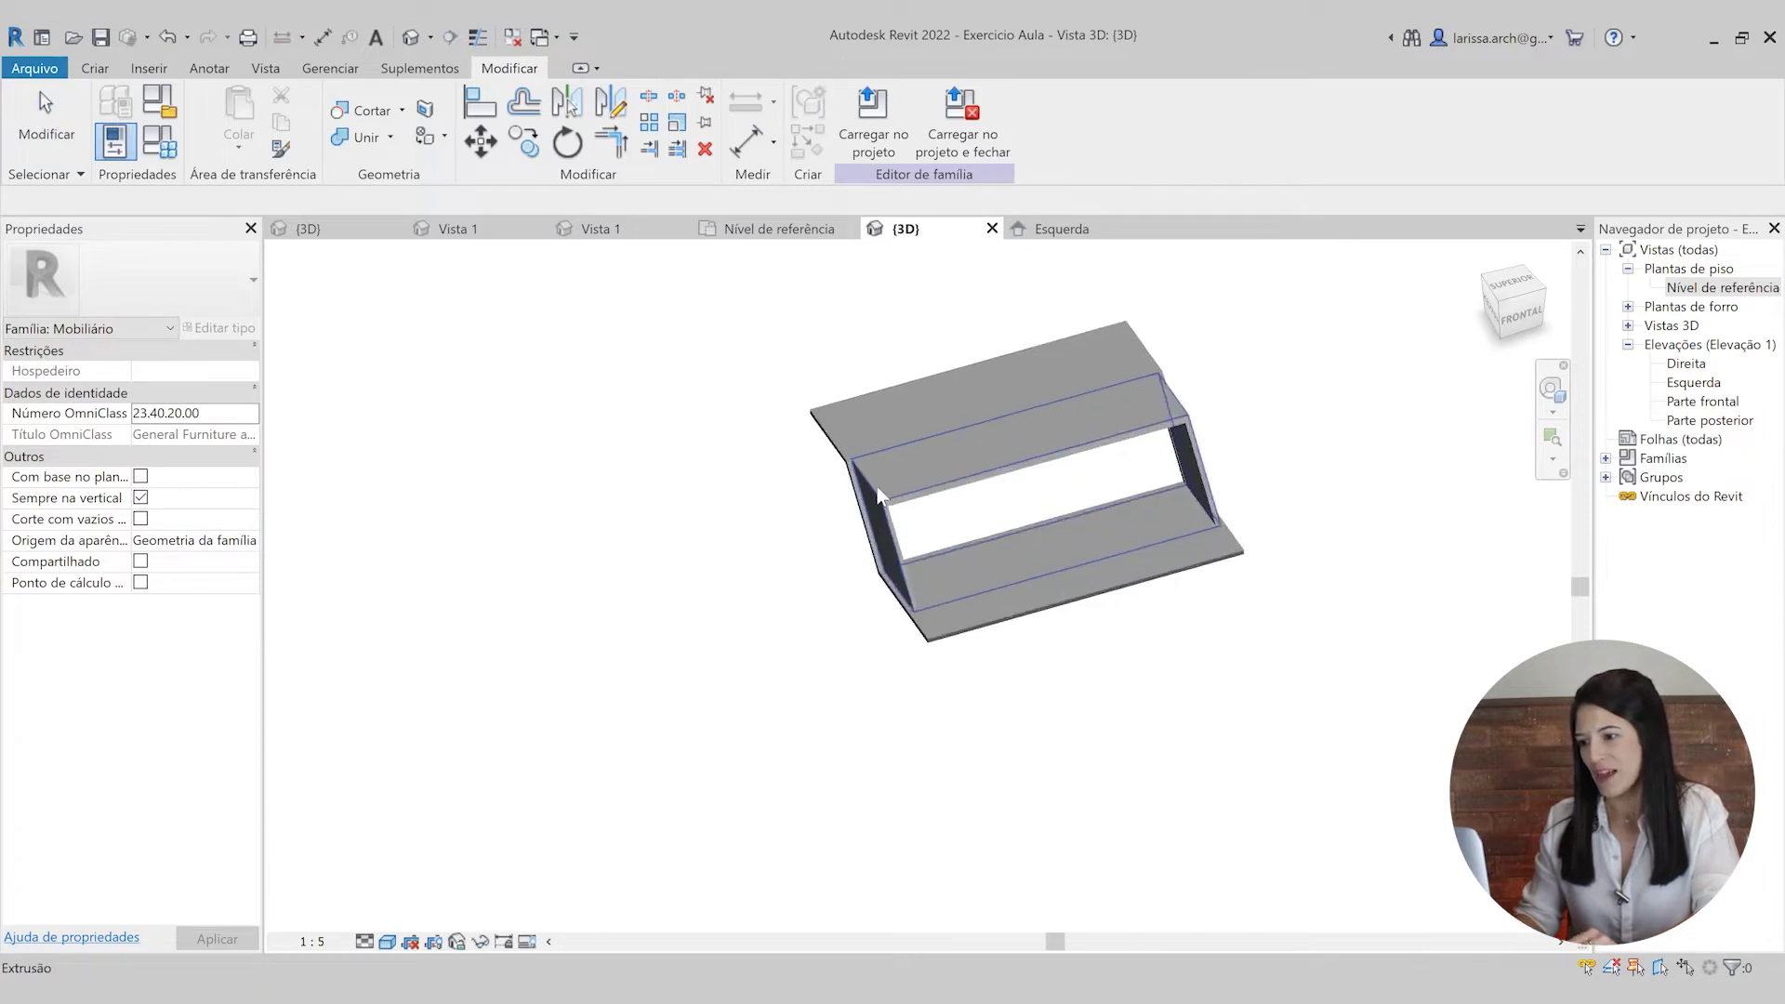
scroll(827, 464, up, 4)
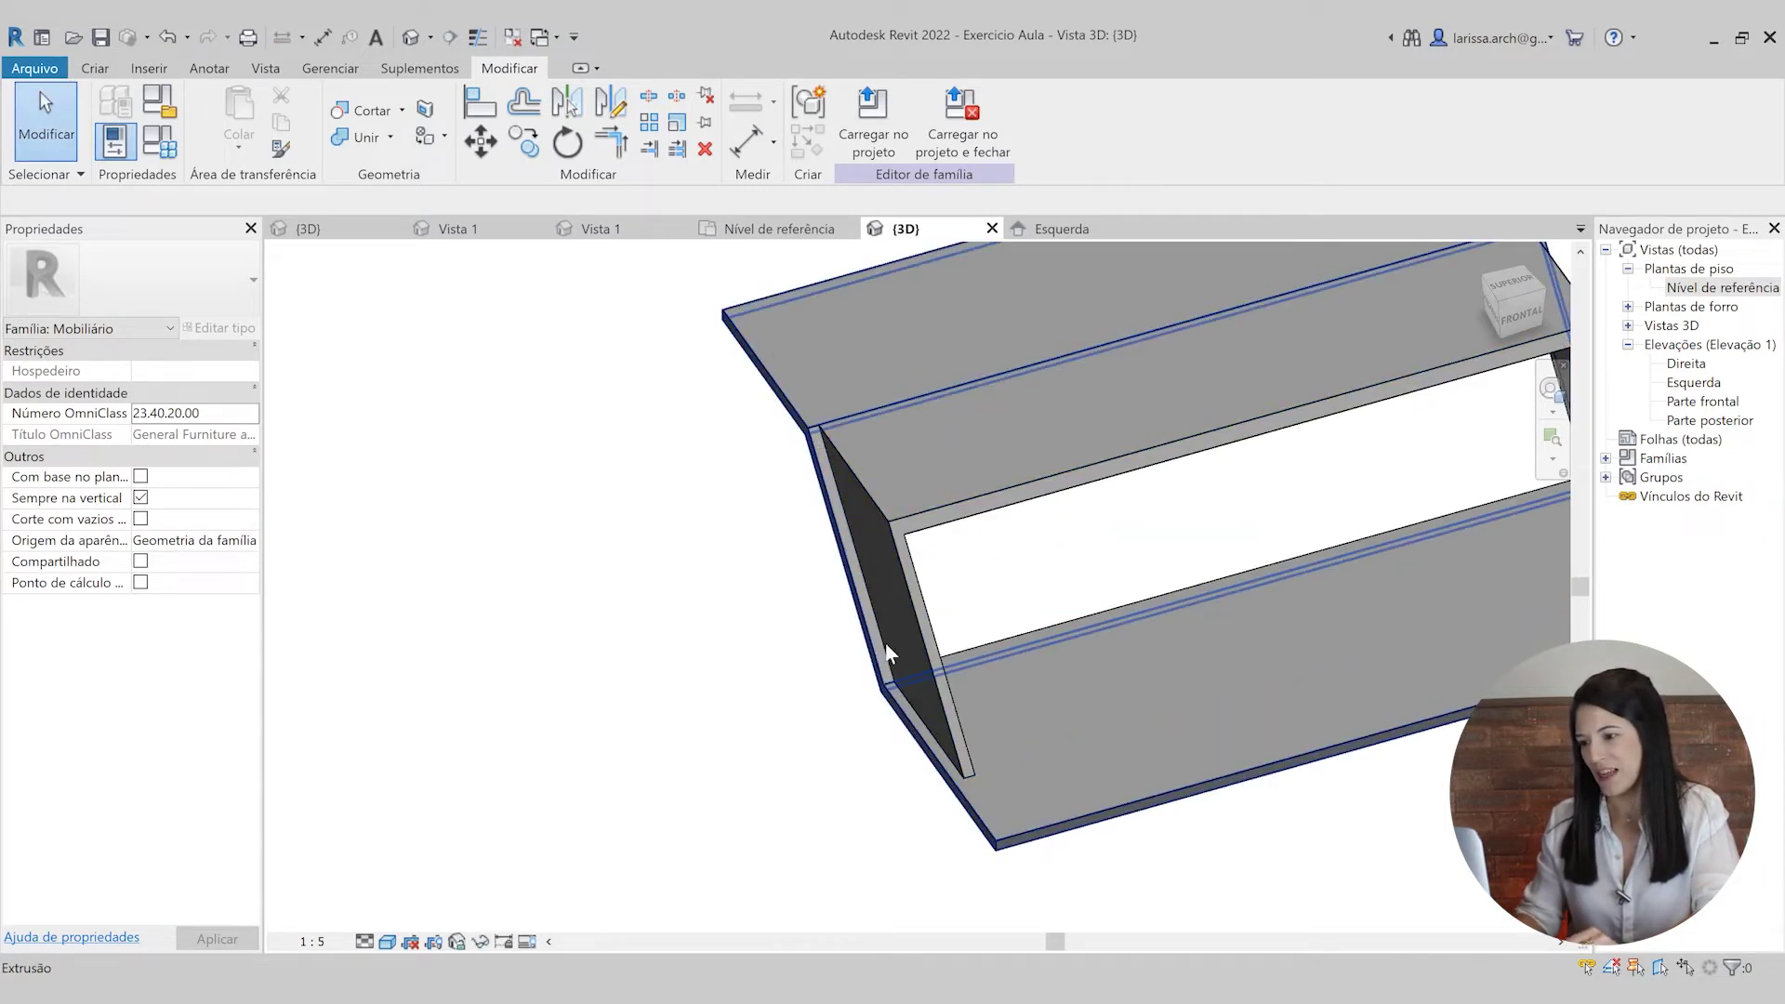
double_click(1727, 288)
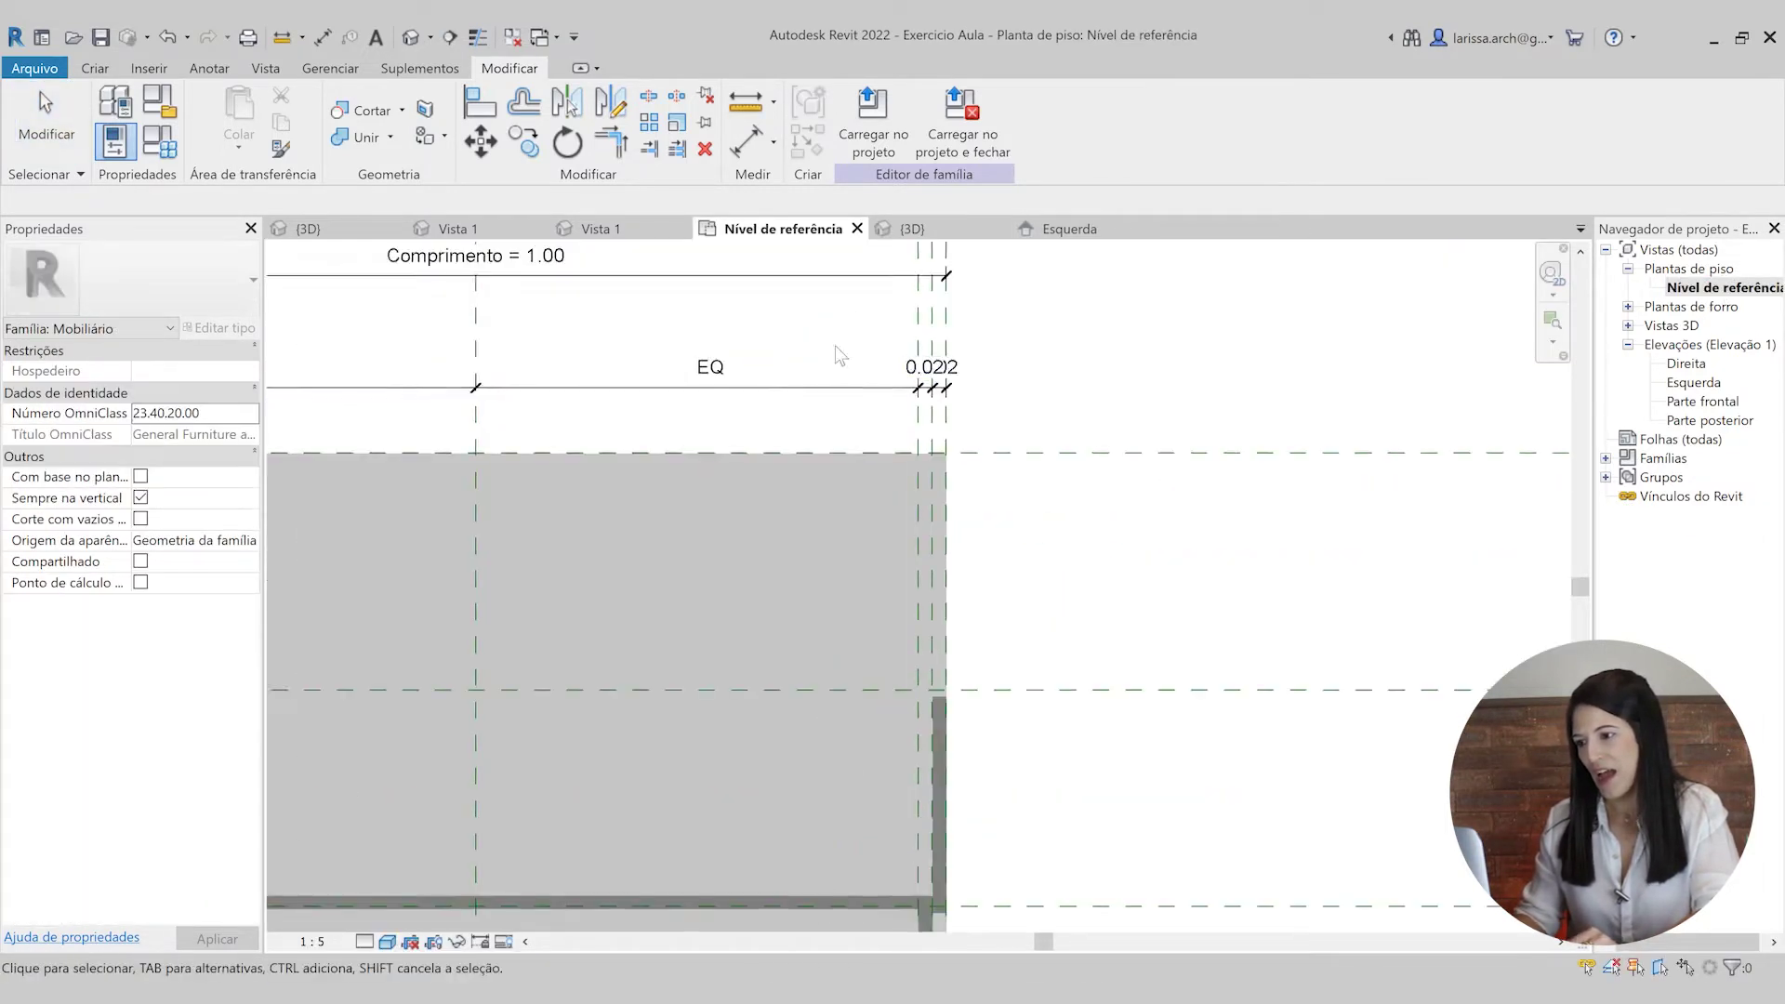
- Delete the locked 0.02 thickness dimensions between the three reference planes at the table's right end
middle_drag(835, 347, 1048, 337)
scroll(1250, 379, down, 2)
scroll(886, 322, up, 4)
middle_drag(886, 323, 852, 481)
scroll(1037, 406, up, 1)
middle_drag(1384, 494, 1203, 475)
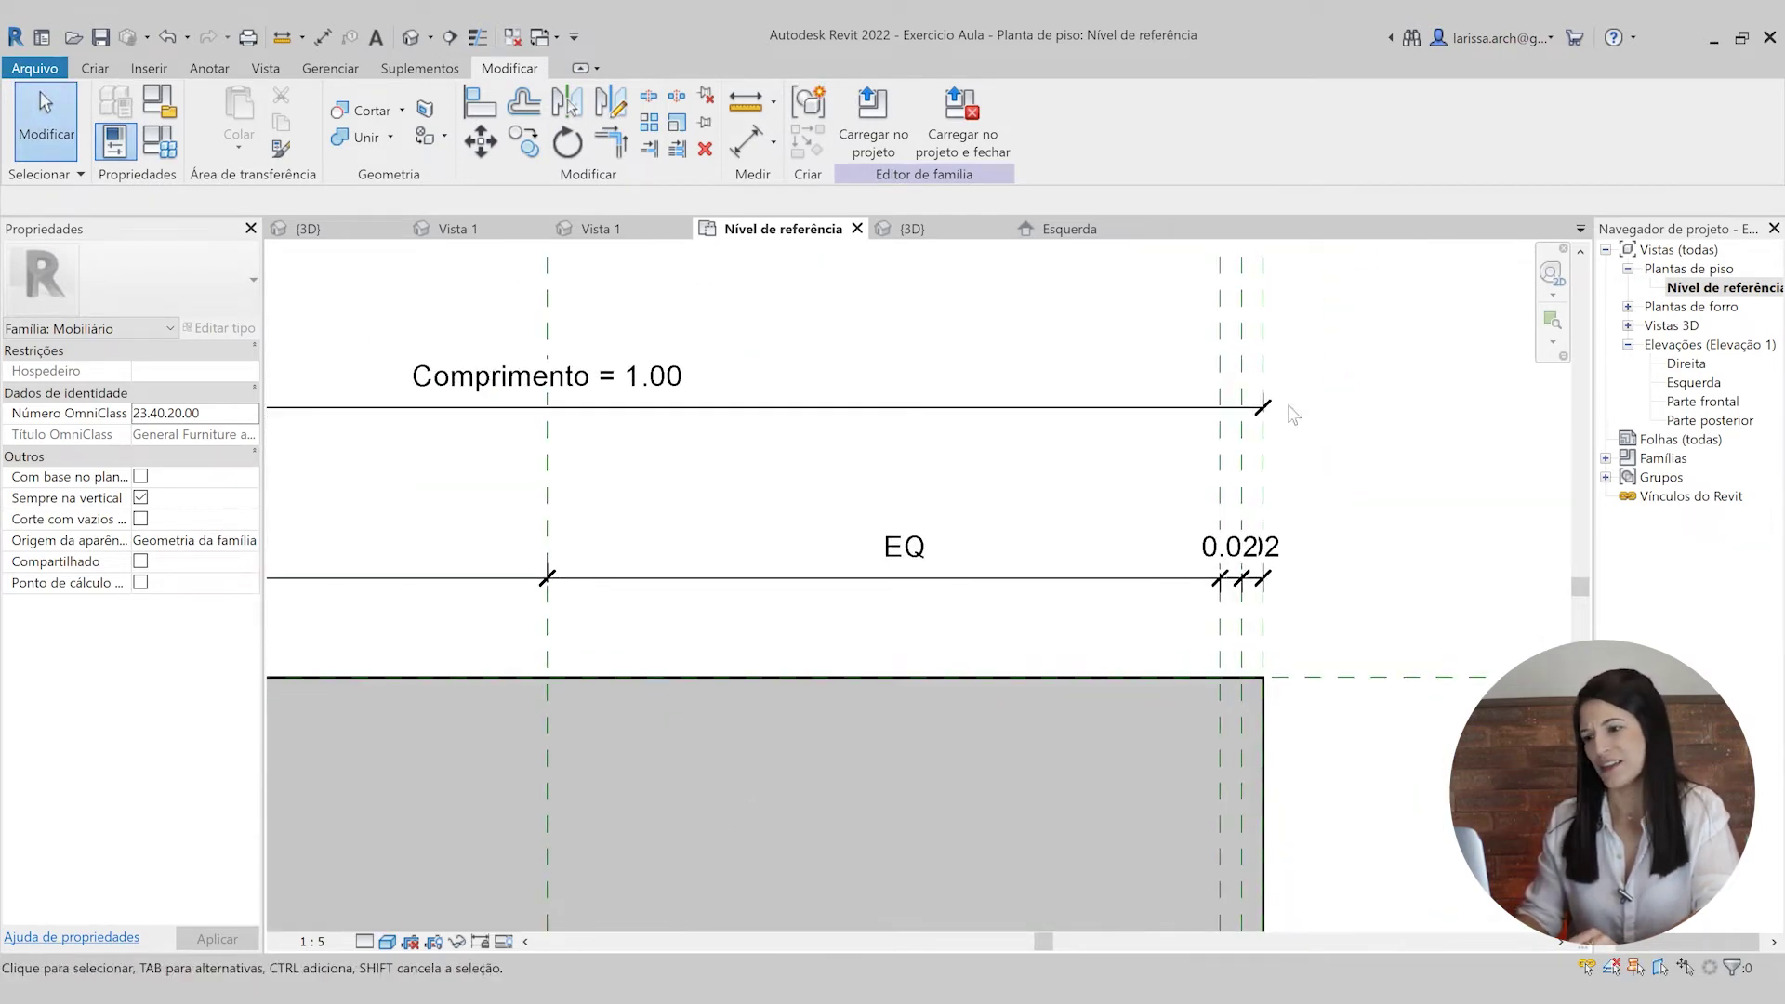
click(1246, 550)
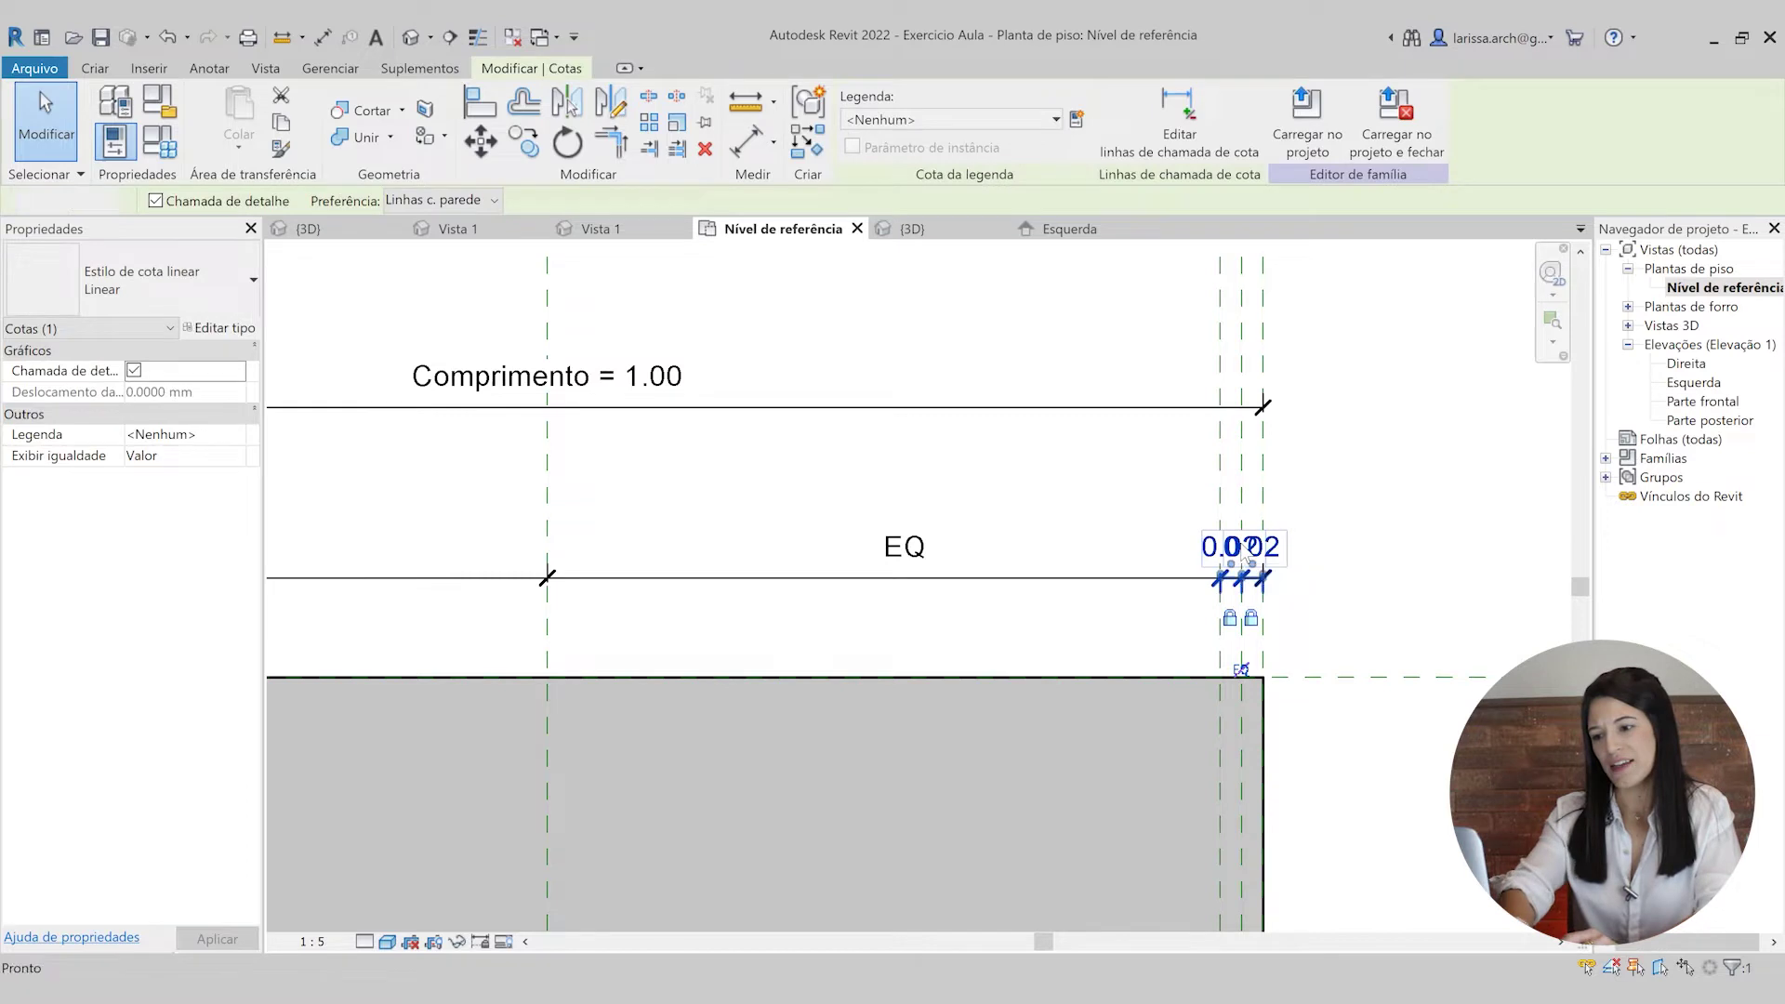
key(Delete)
- Set the Comprimento parameter to 2 in the family types while viewing the table in 3D
click(413, 43)
scroll(842, 307, down, 3)
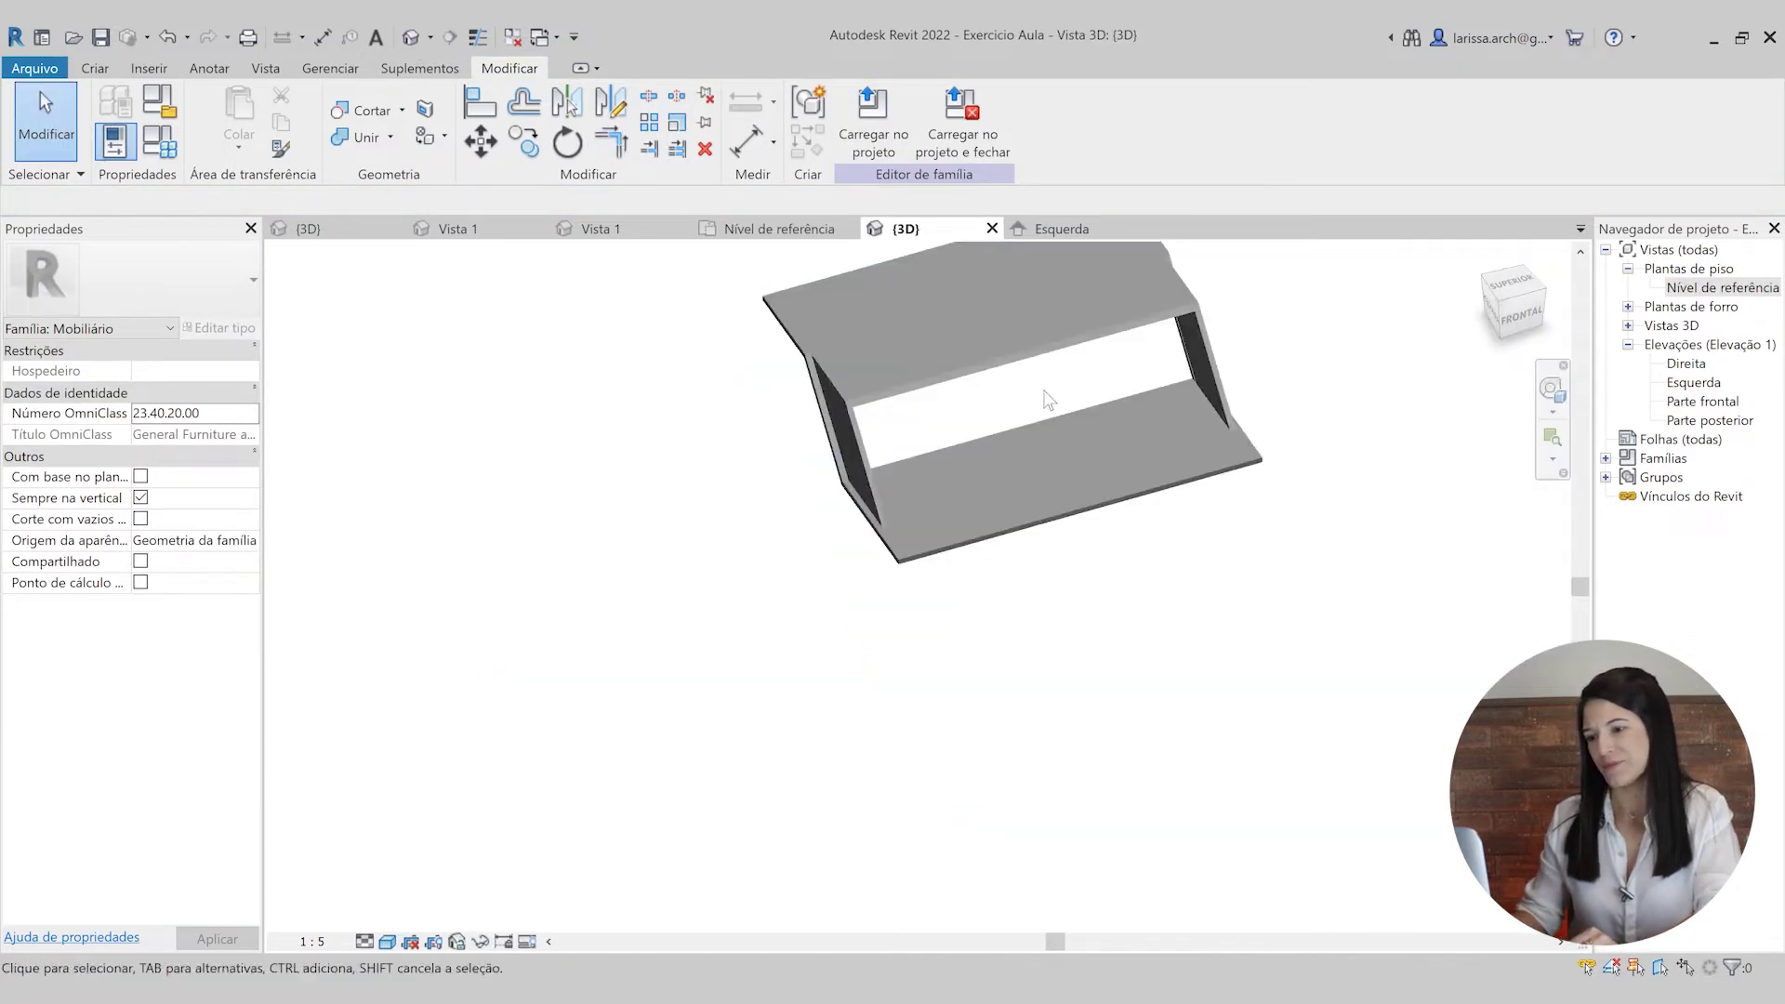
middle_drag(1045, 398, 805, 558)
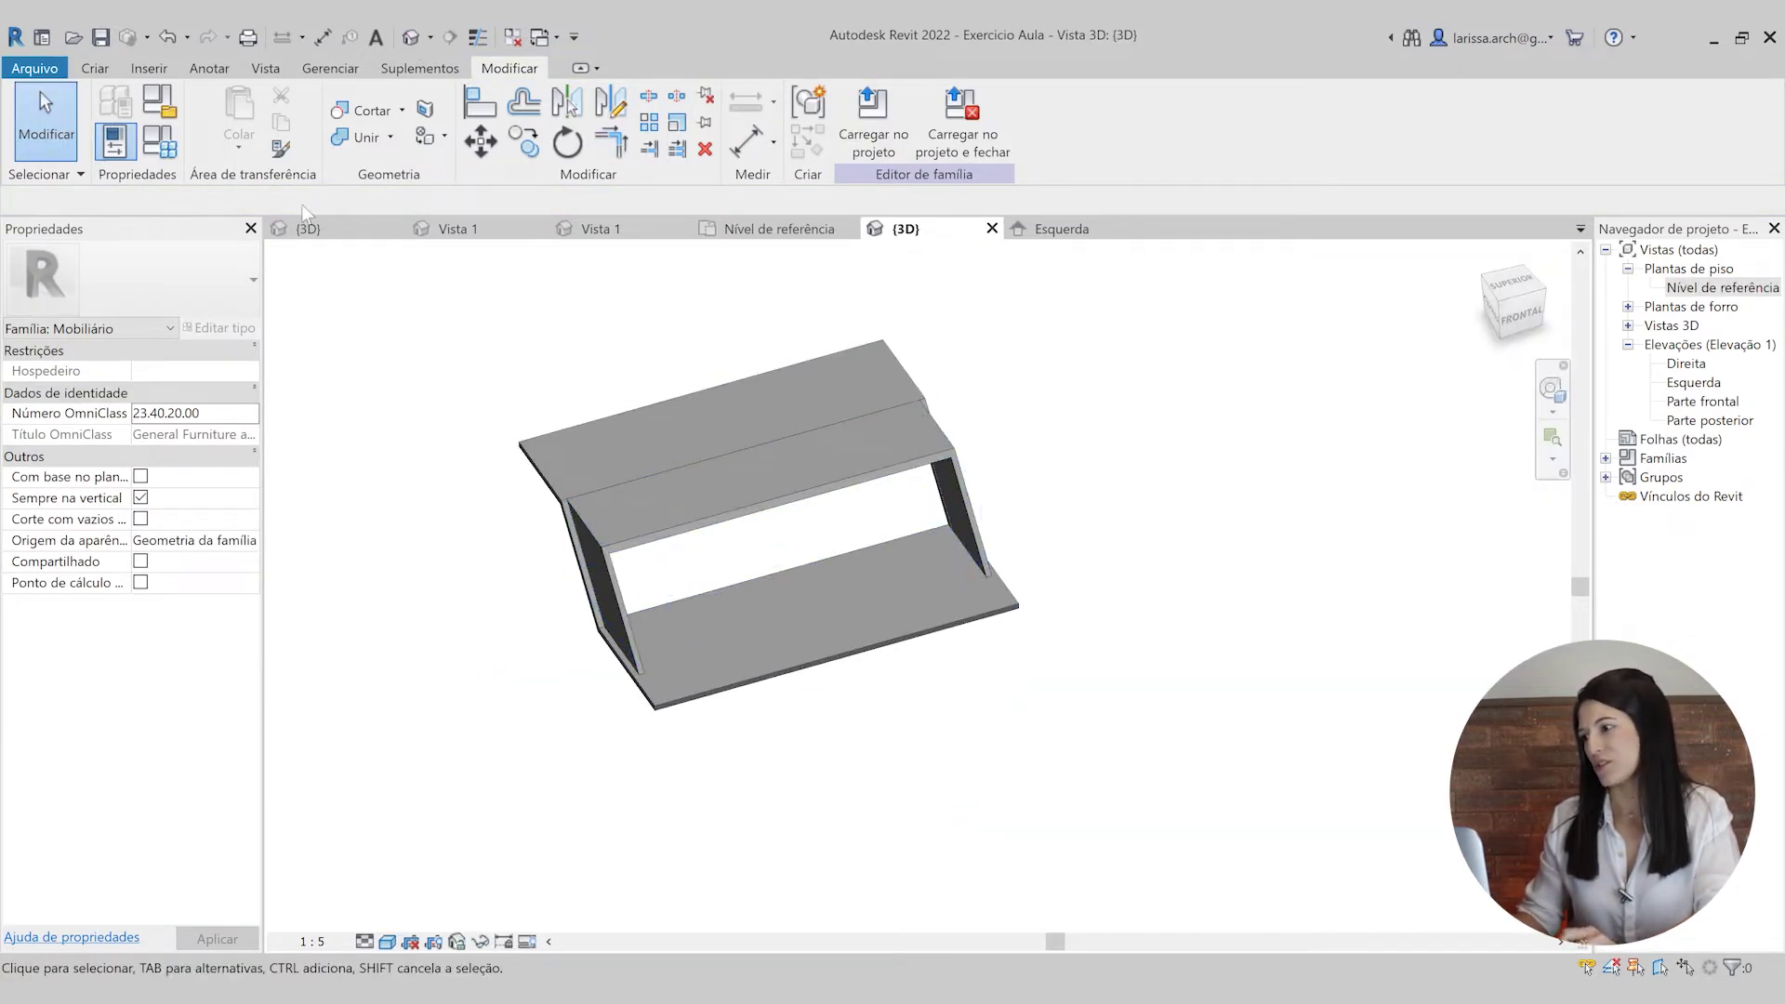
click(158, 140)
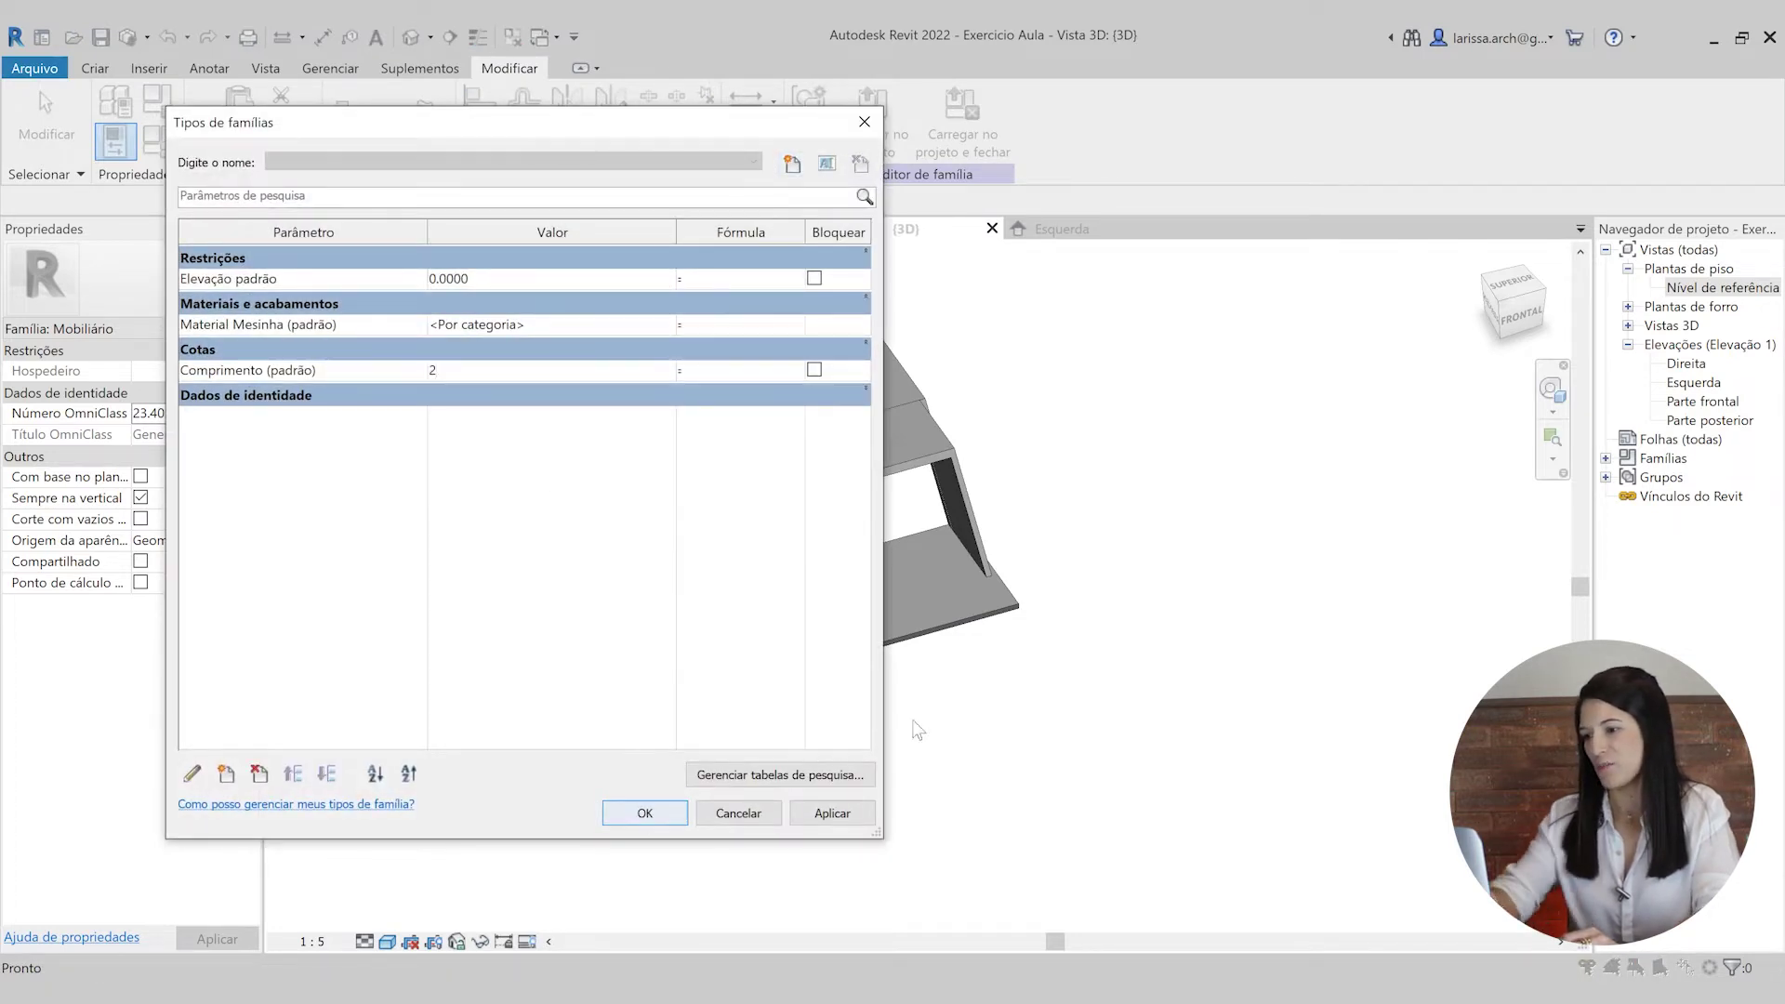
text(2)
click(644, 813)
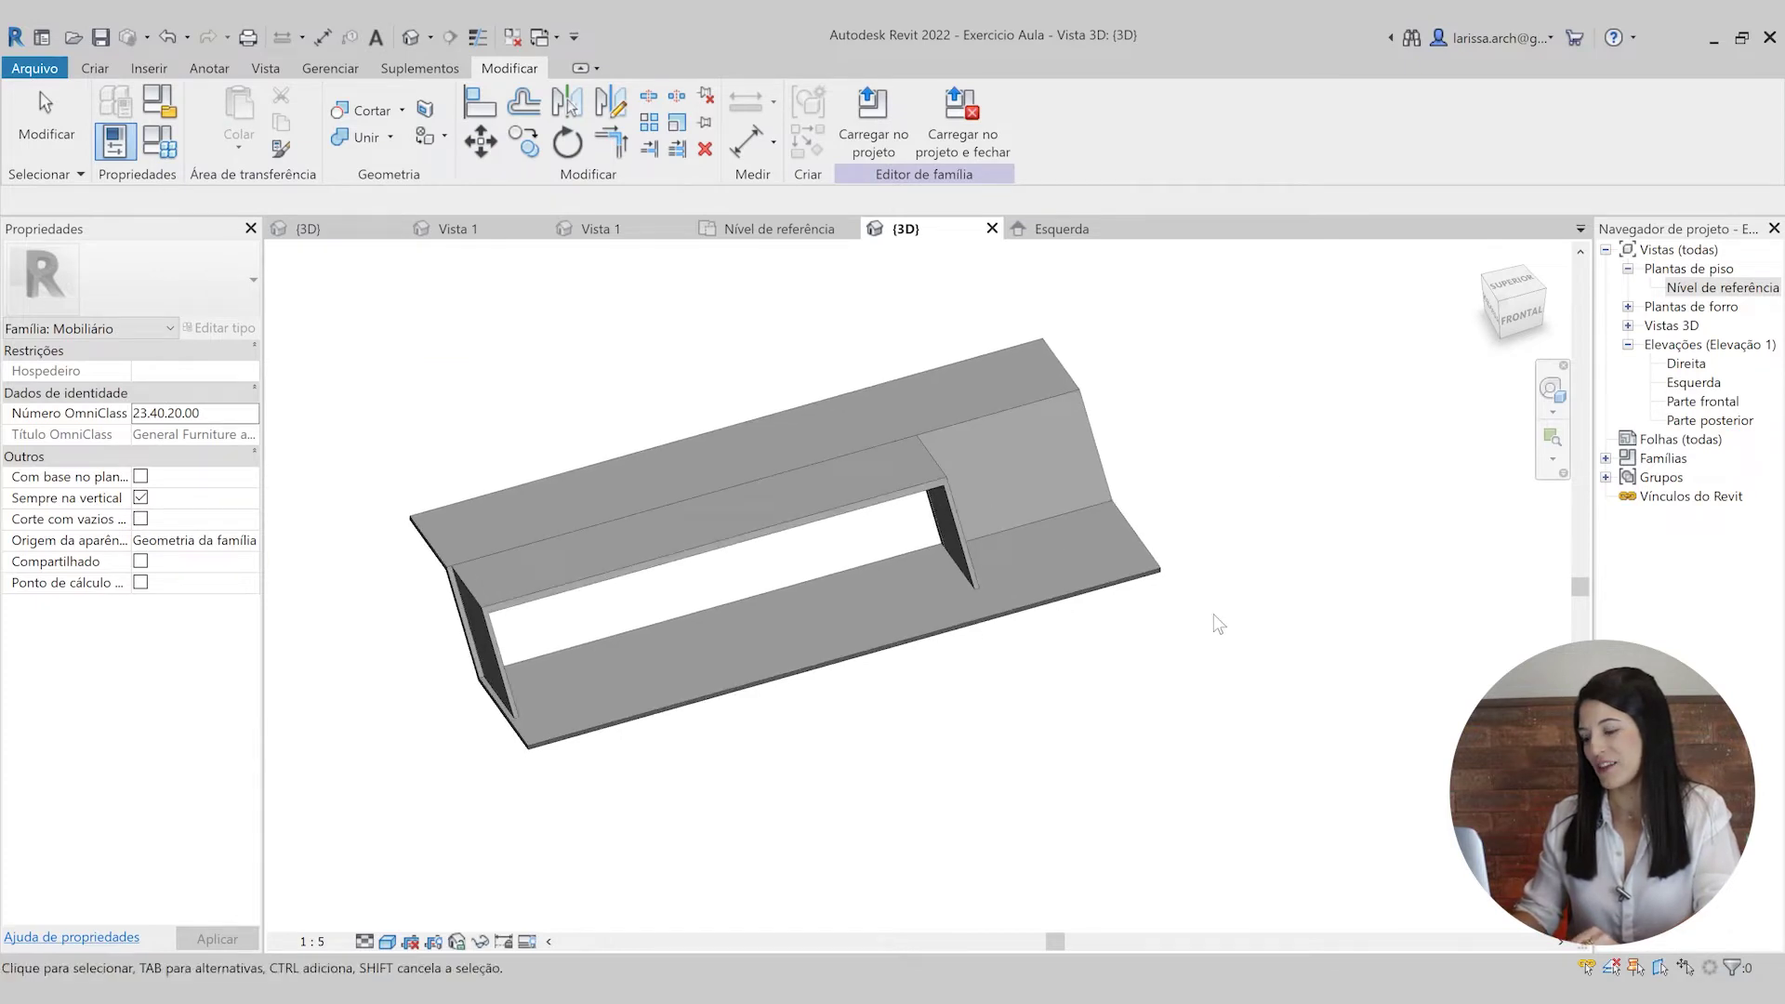
- Check the undimensioned end of the table in 3D and plan, and undo the Comprimento change
shift+middle_drag(1218, 623, 892, 500)
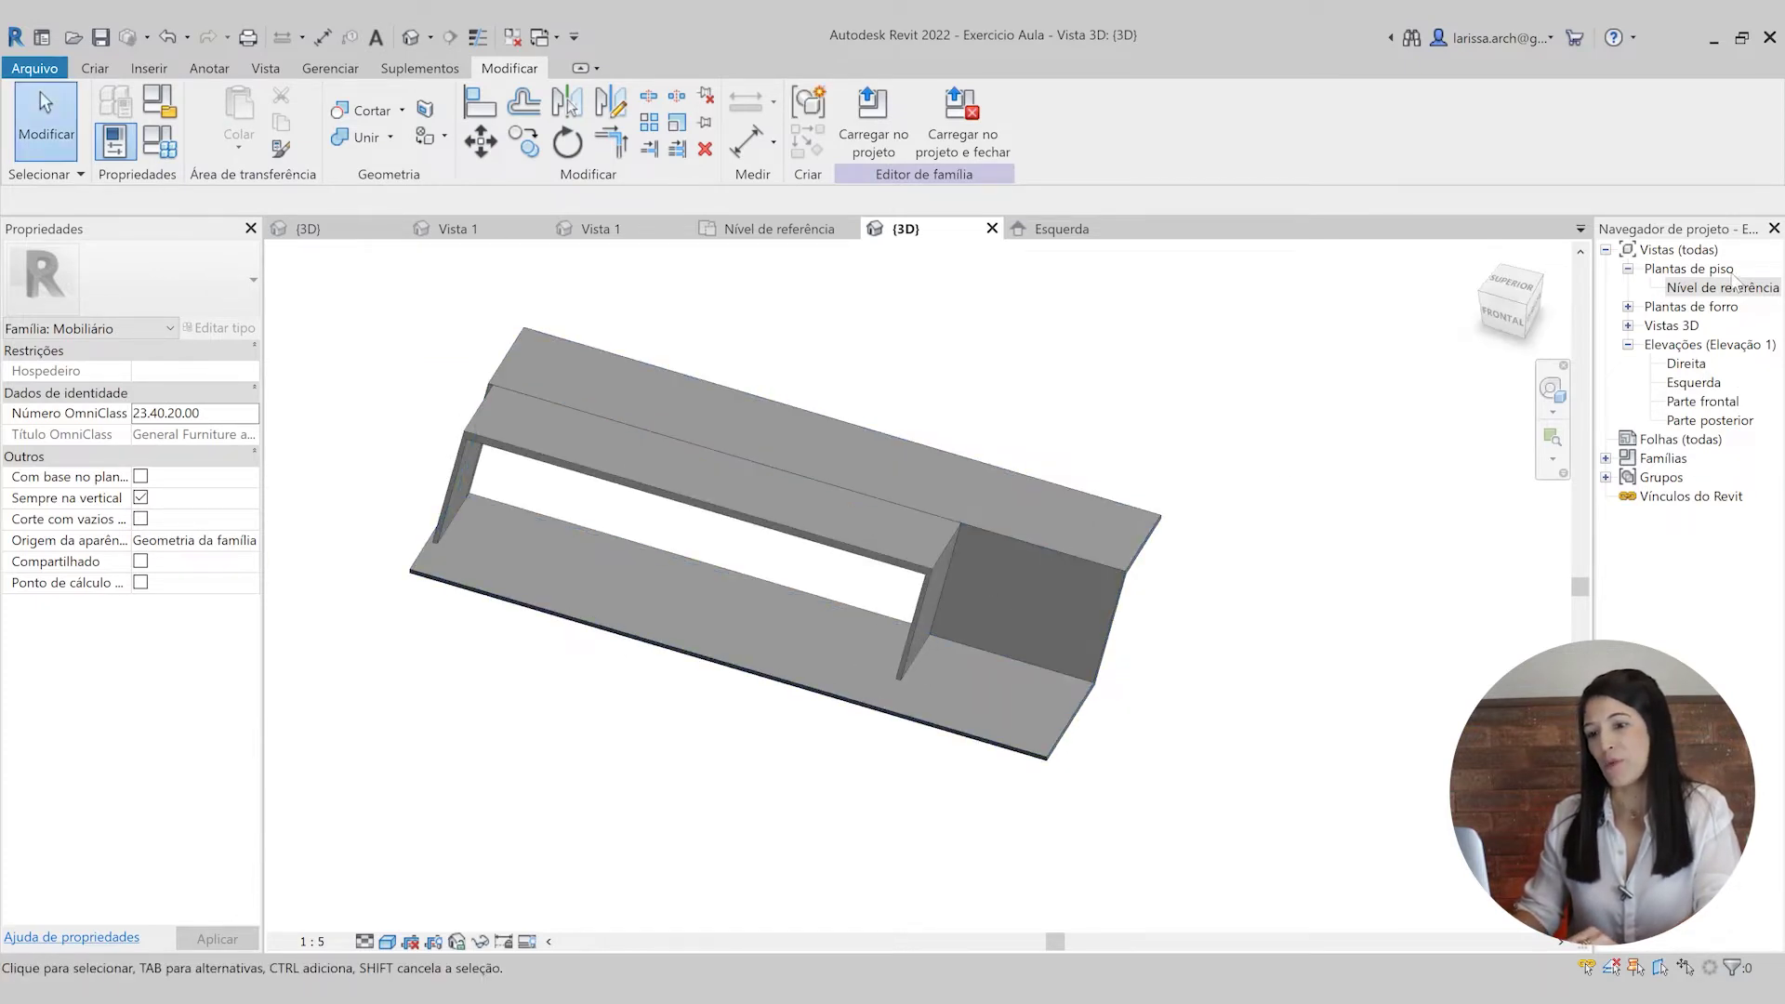
double_click(1721, 287)
scroll(1081, 461, down, 5)
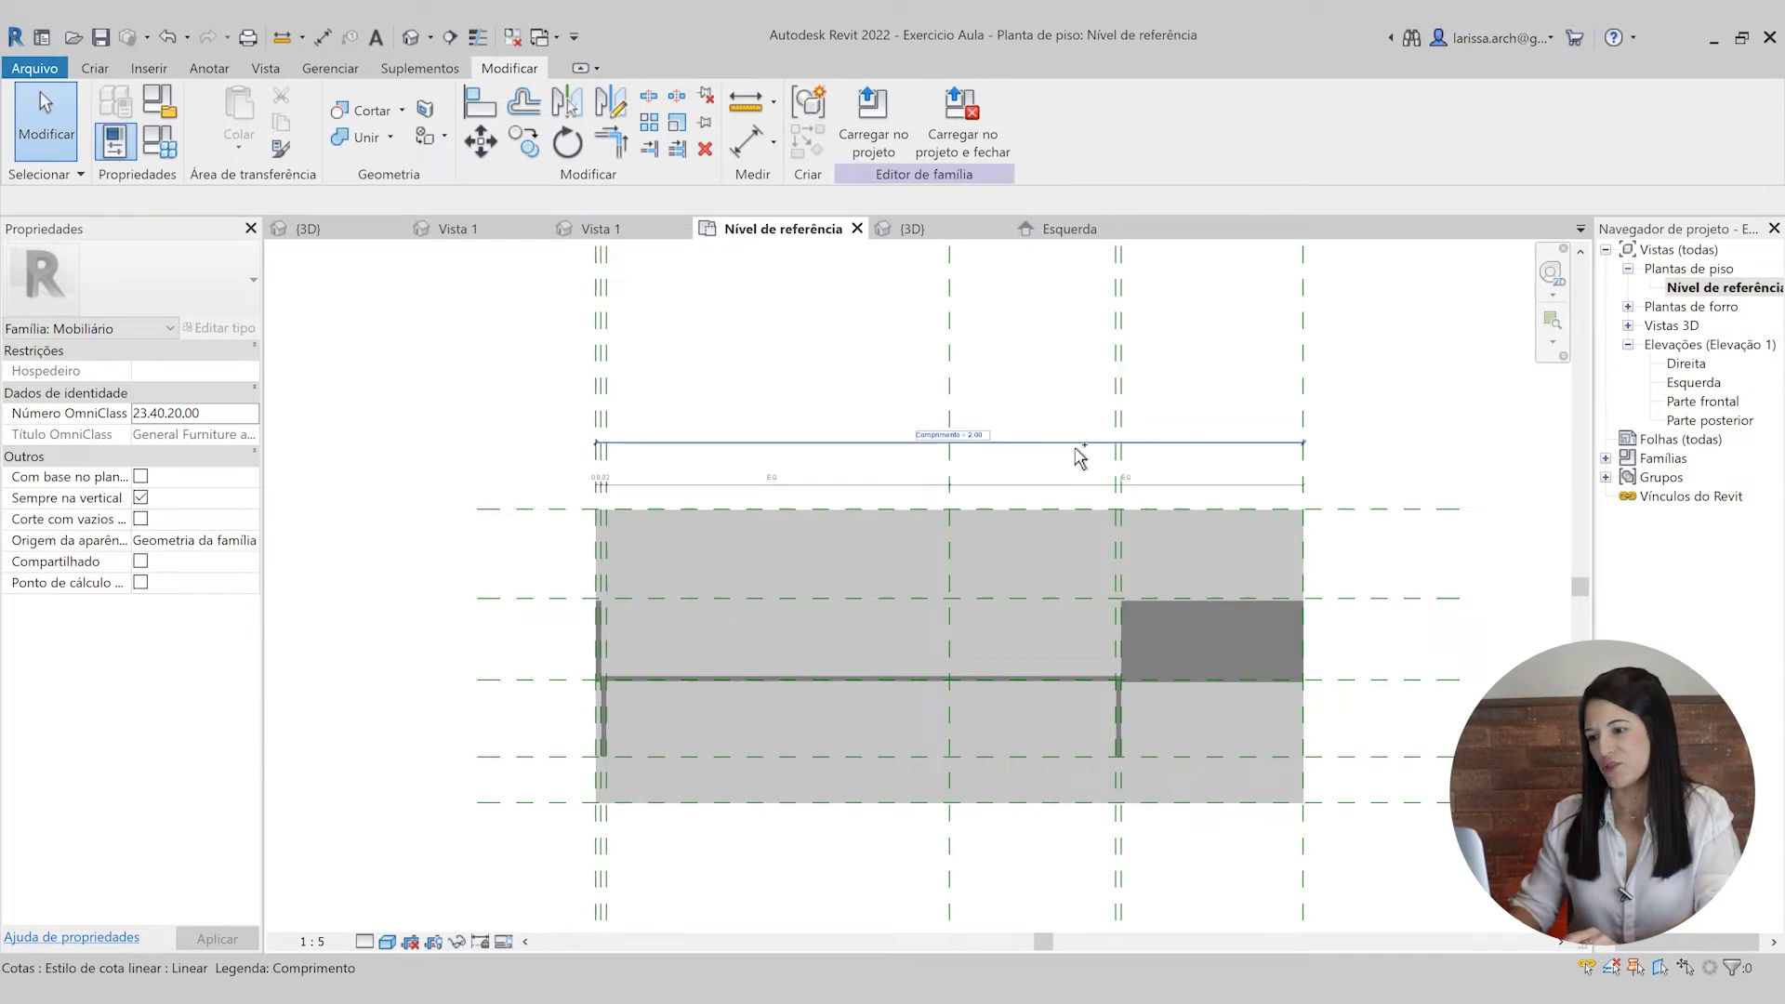
key(ctrl+z)
scroll(1122, 475, up, 4)
scroll(1116, 464, up, 2)
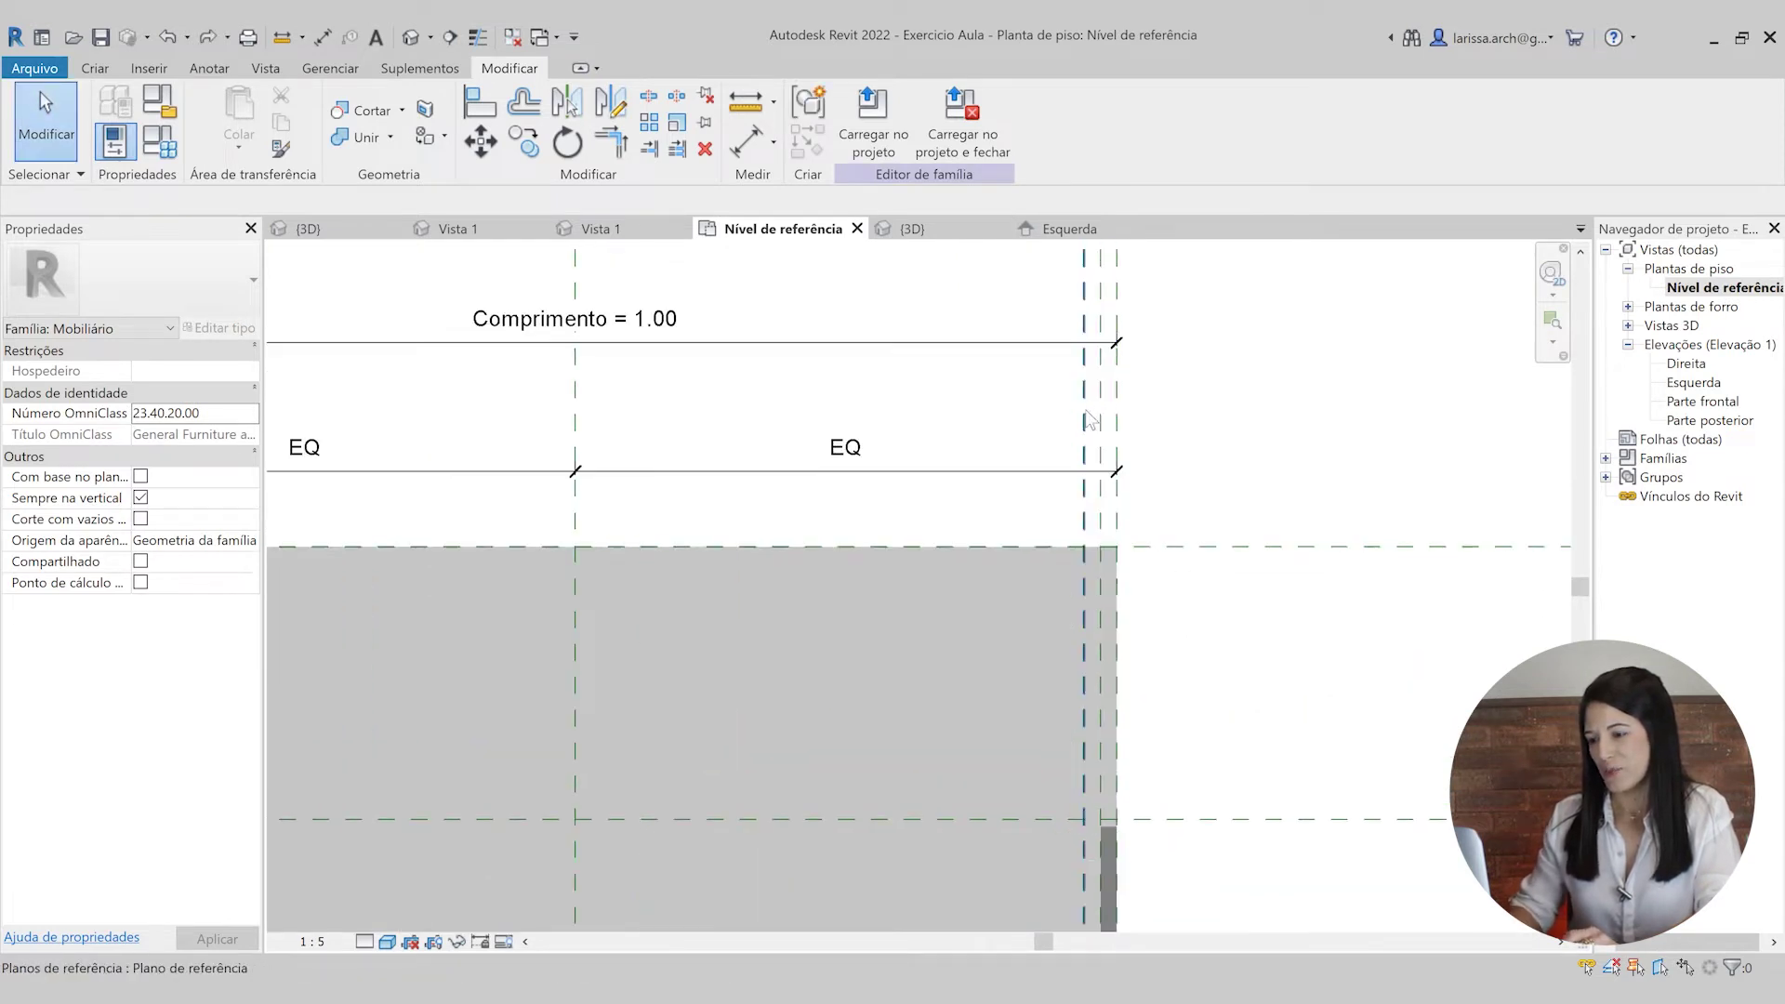
- Test the Comprimento dimension at 1.2 in the plan, check the right-end reference planes and undo the change
click(699, 339)
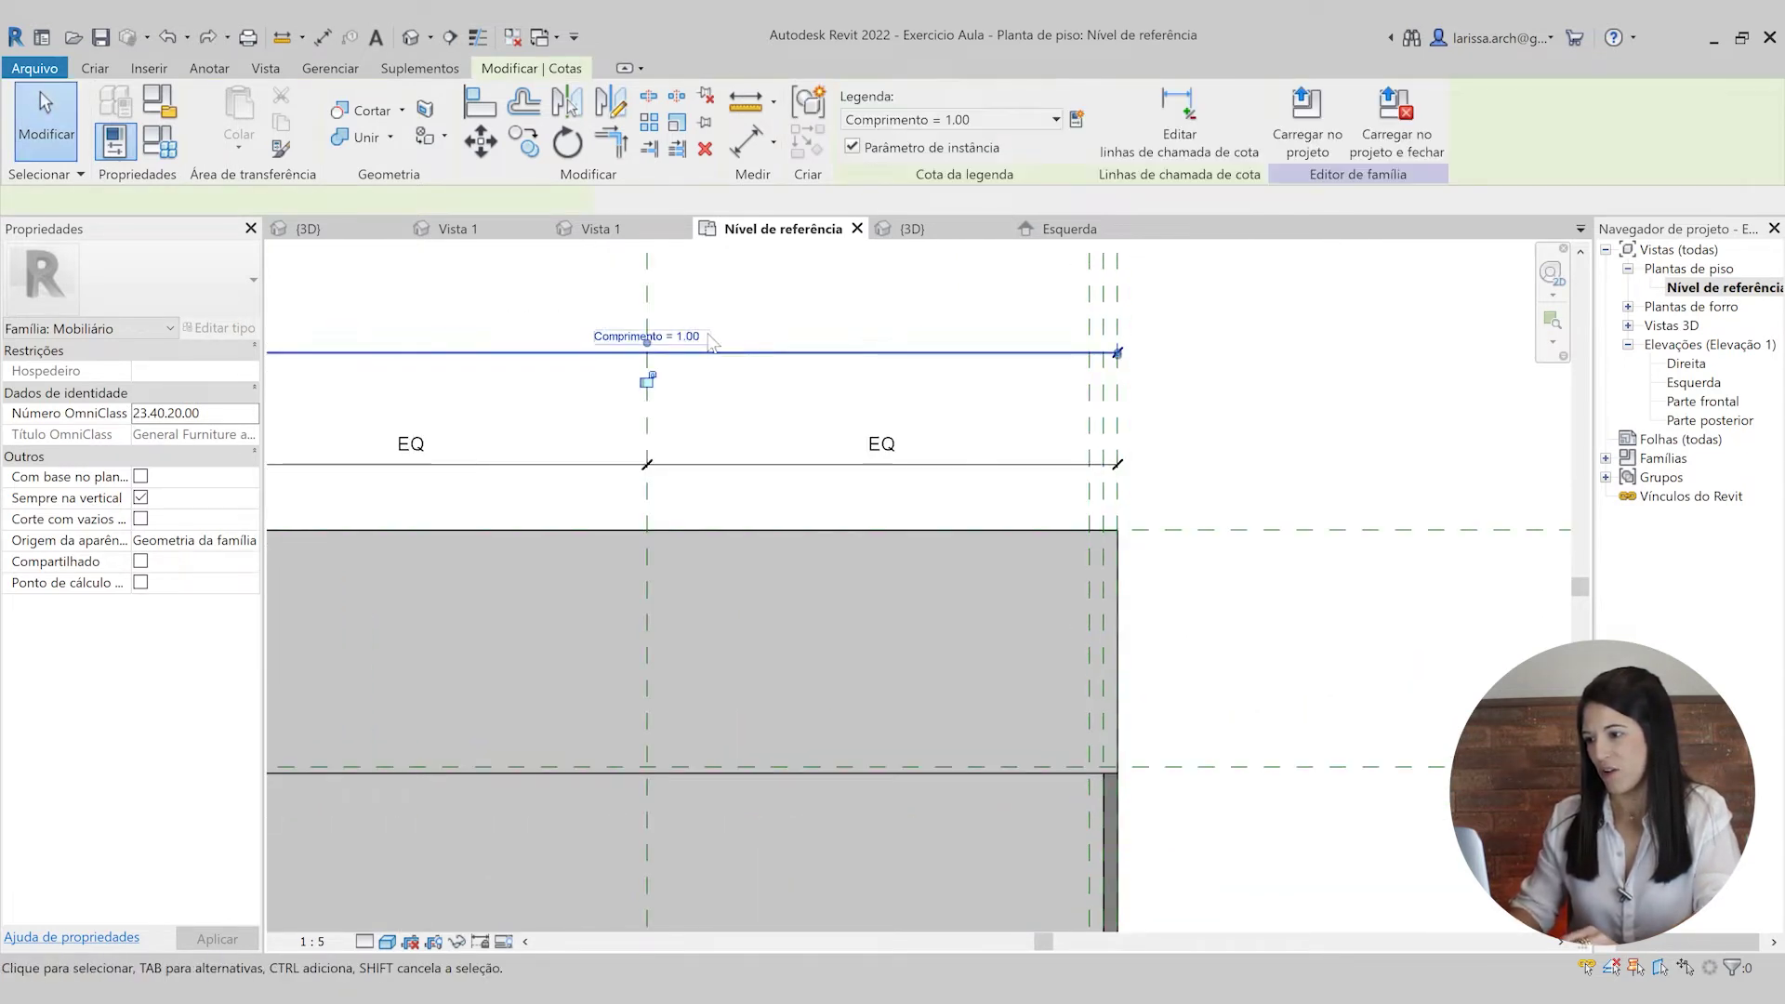
click(703, 344)
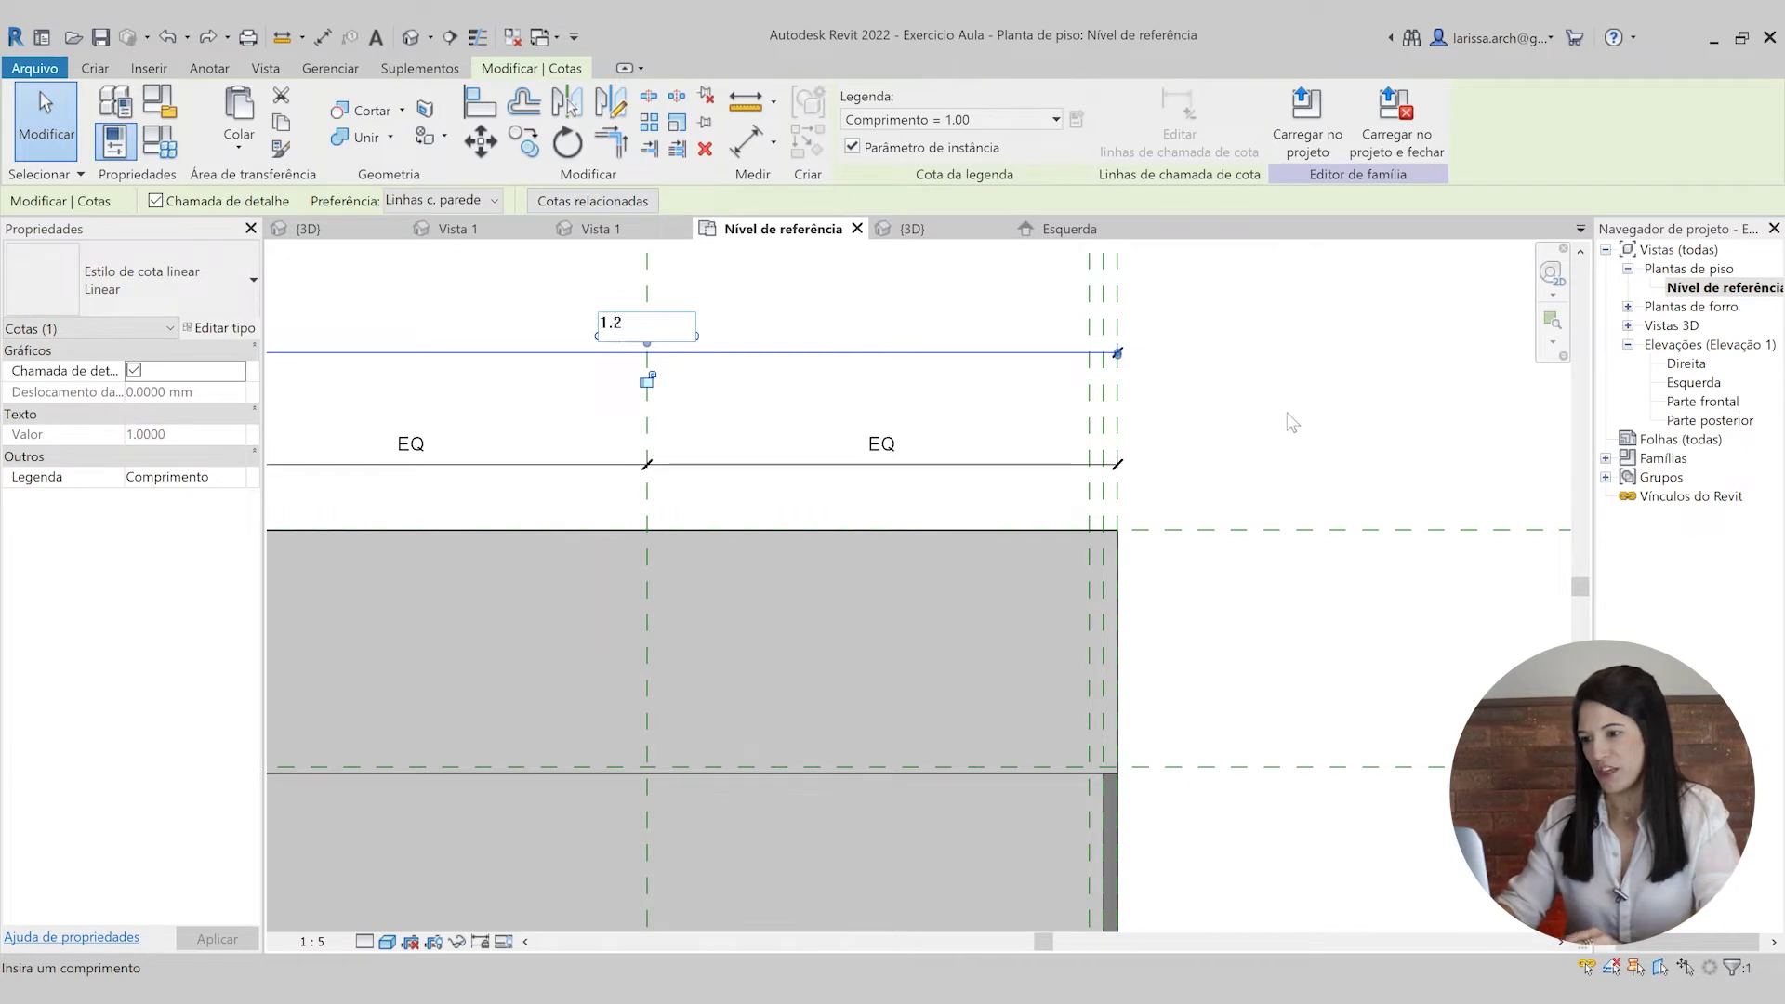
text(1.2)
key(Return)
scroll(1116, 423, up, 3)
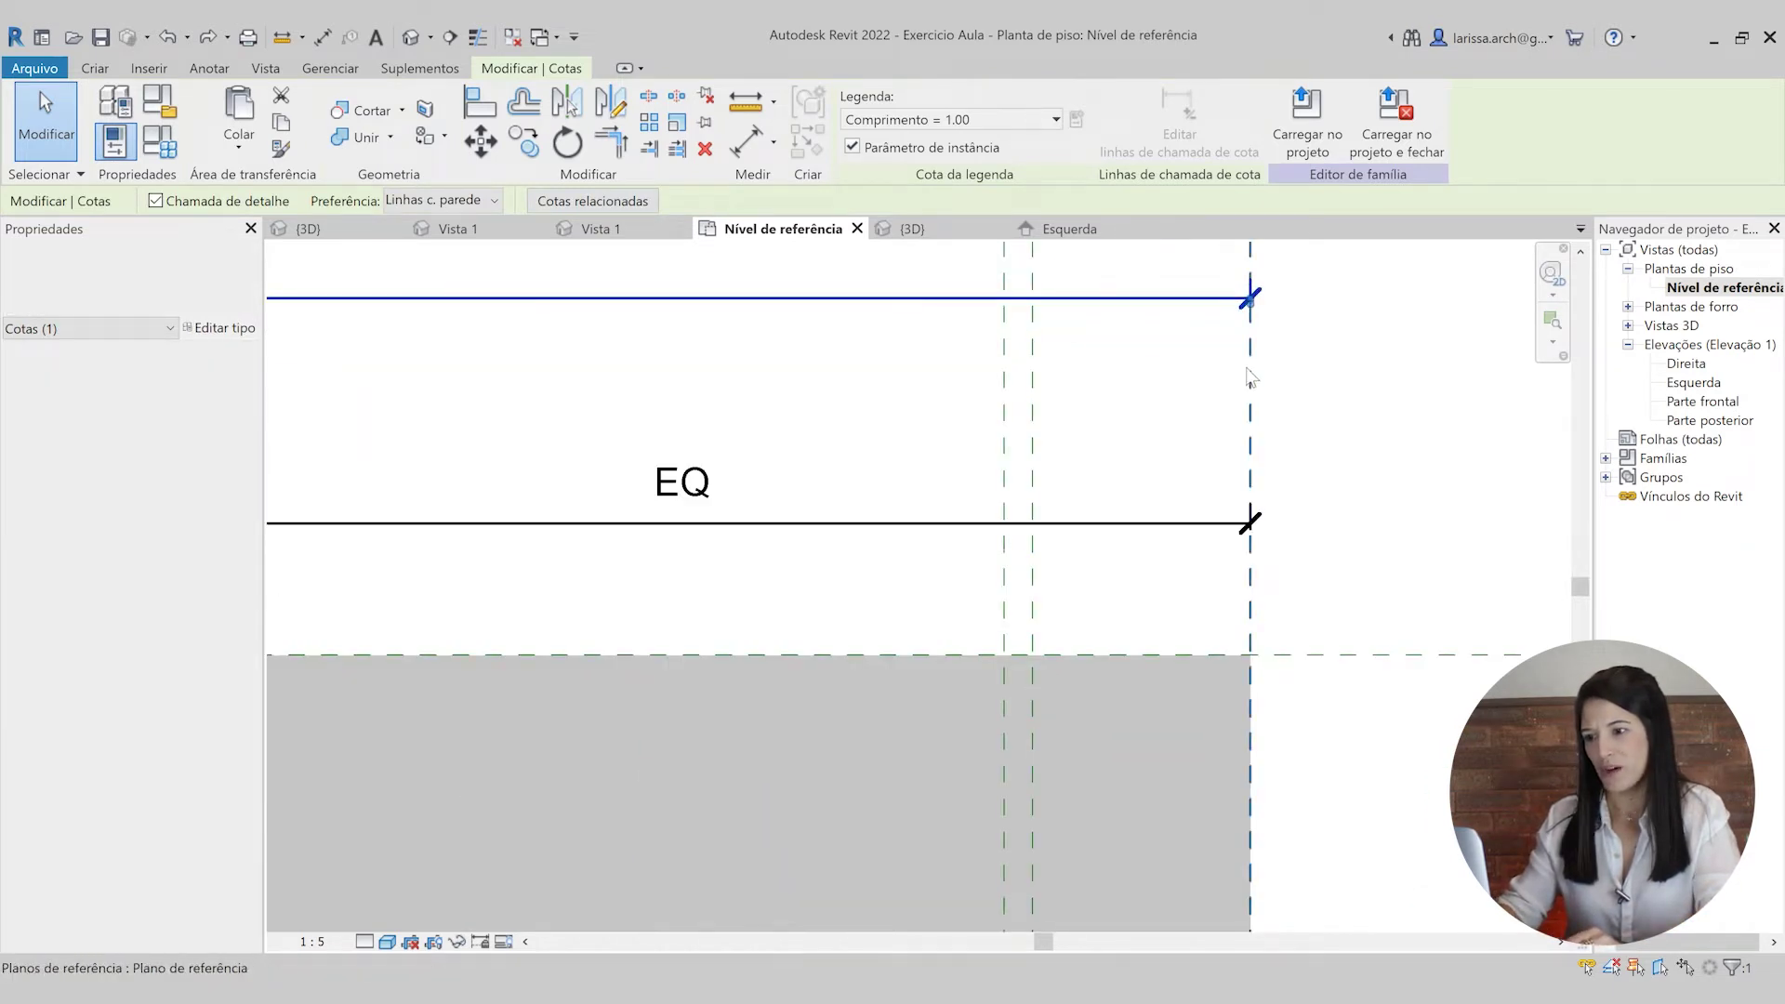
scroll(1172, 405, down, 4)
key(ctrl+z)
- Place an aligned dimension string across the three reference planes at the table's right end, in line with the EQ dimension
scroll(1127, 445, up, 2)
key(s)
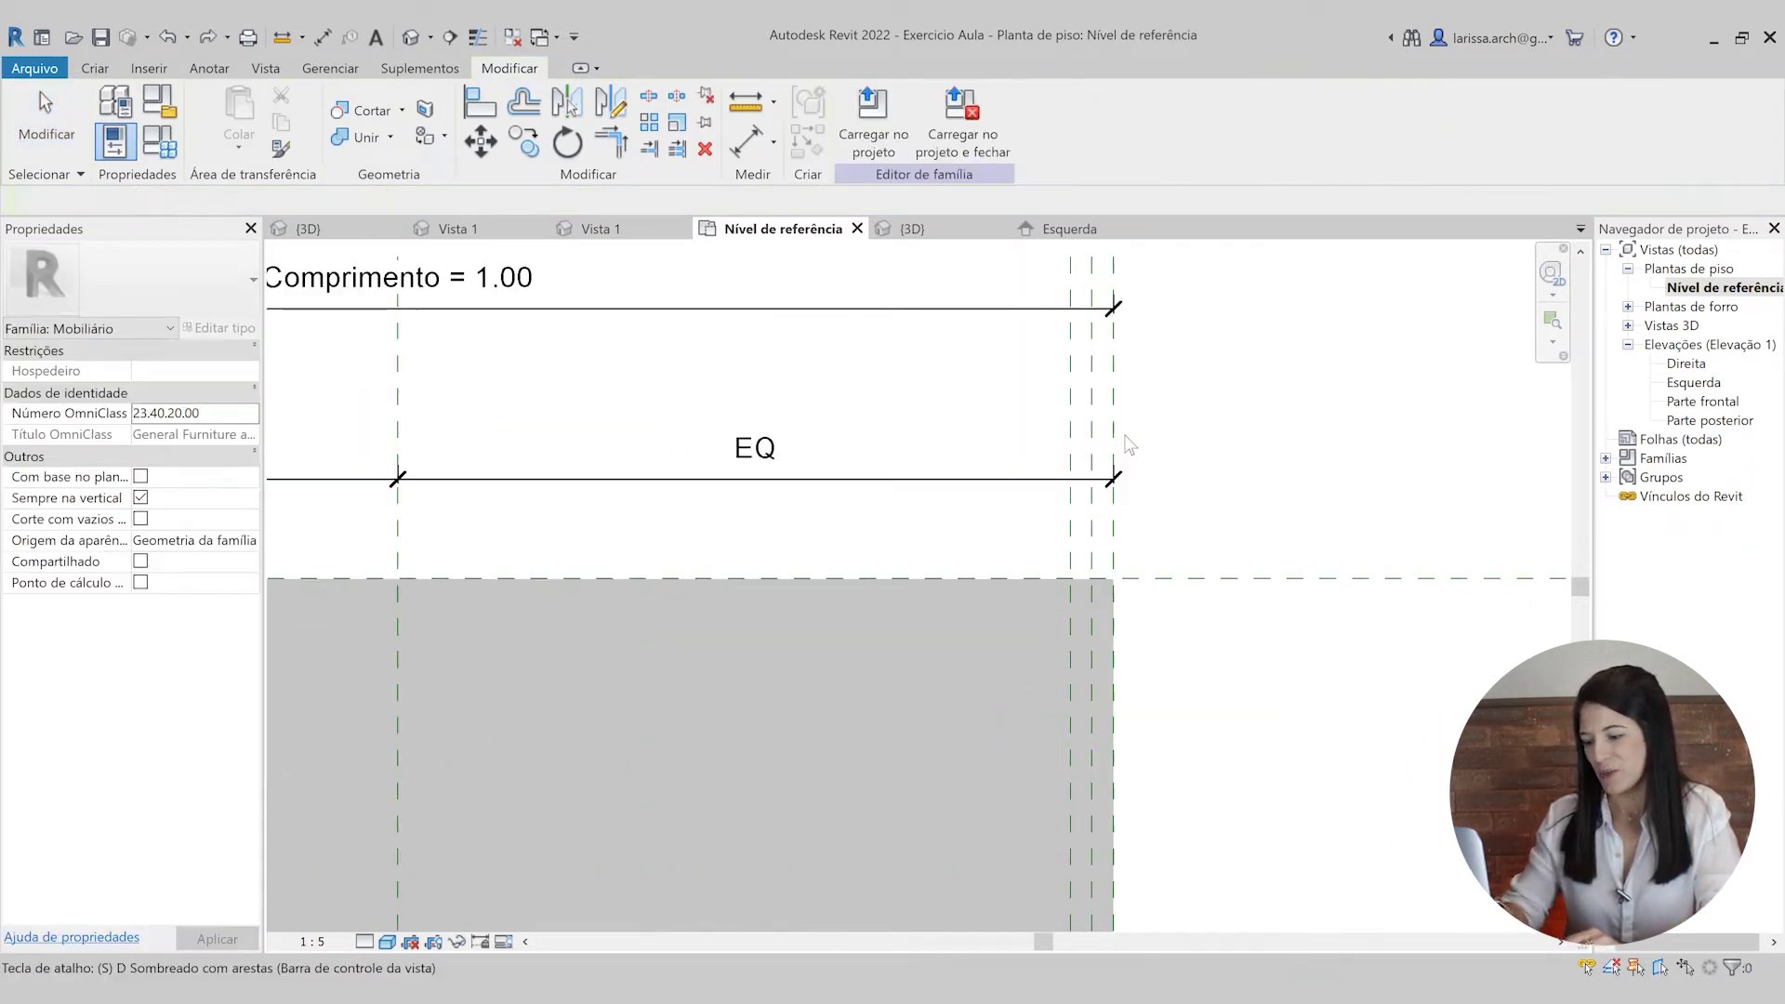
key(i)
scroll(1127, 442, up, 2)
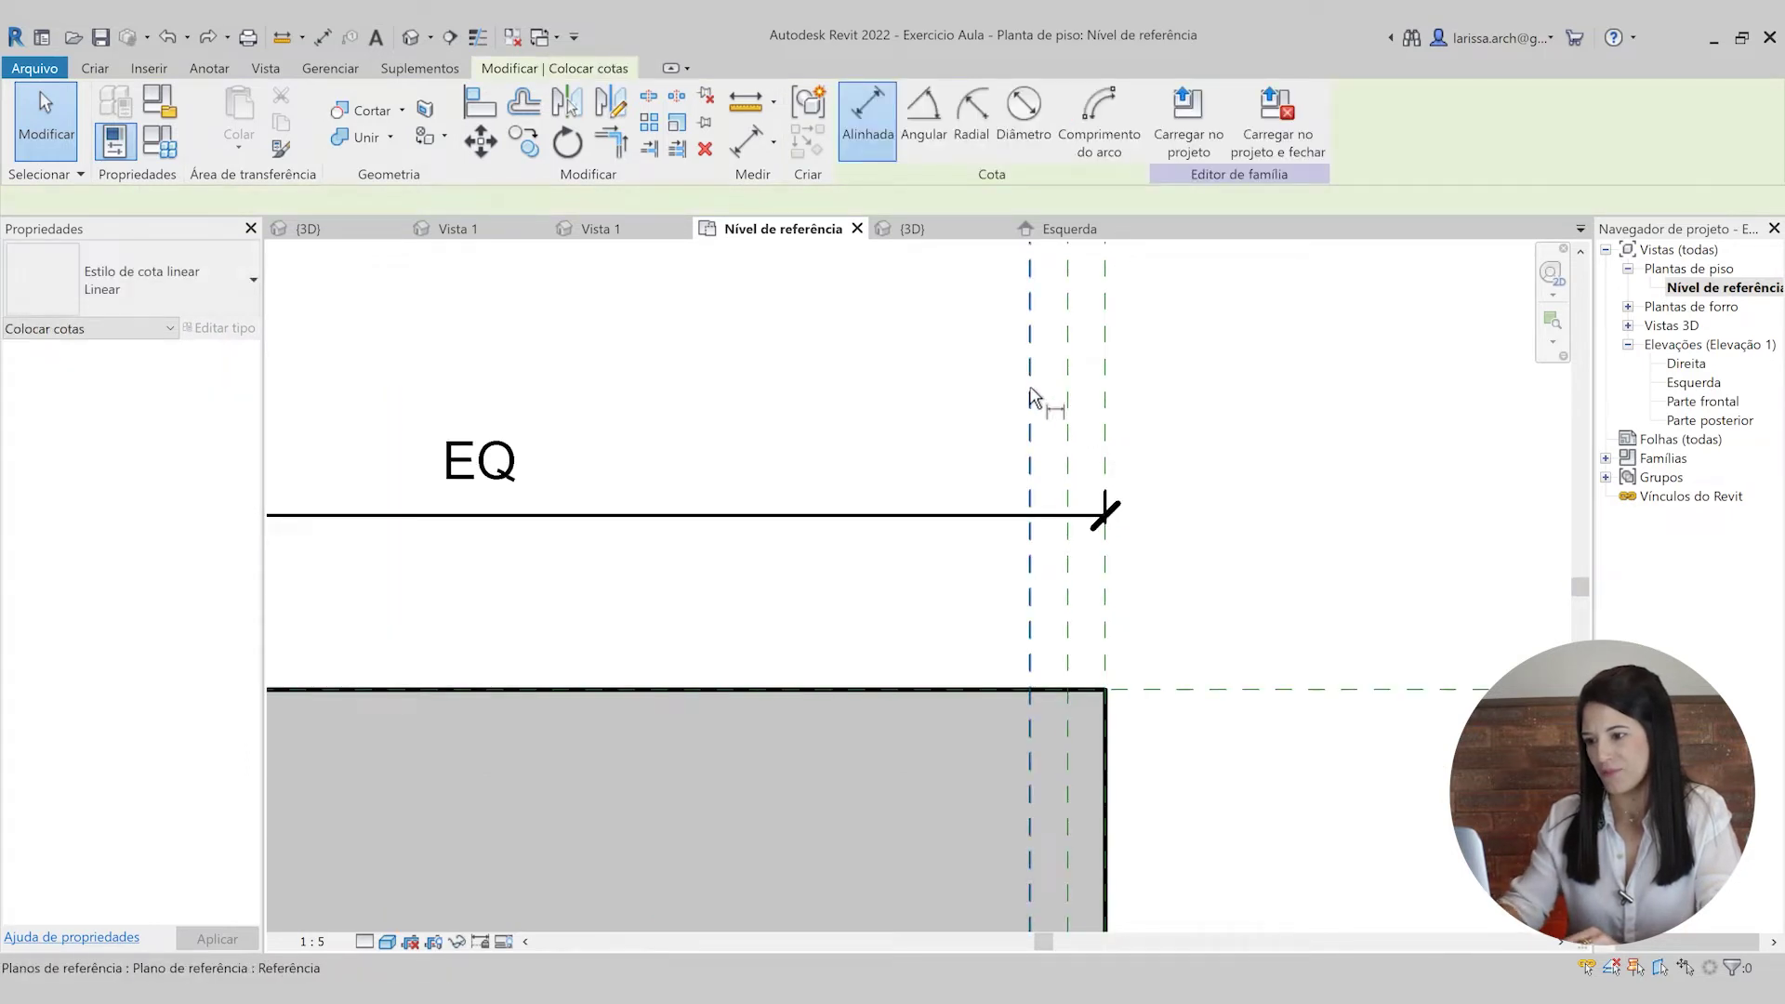
click(1069, 406)
click(1105, 413)
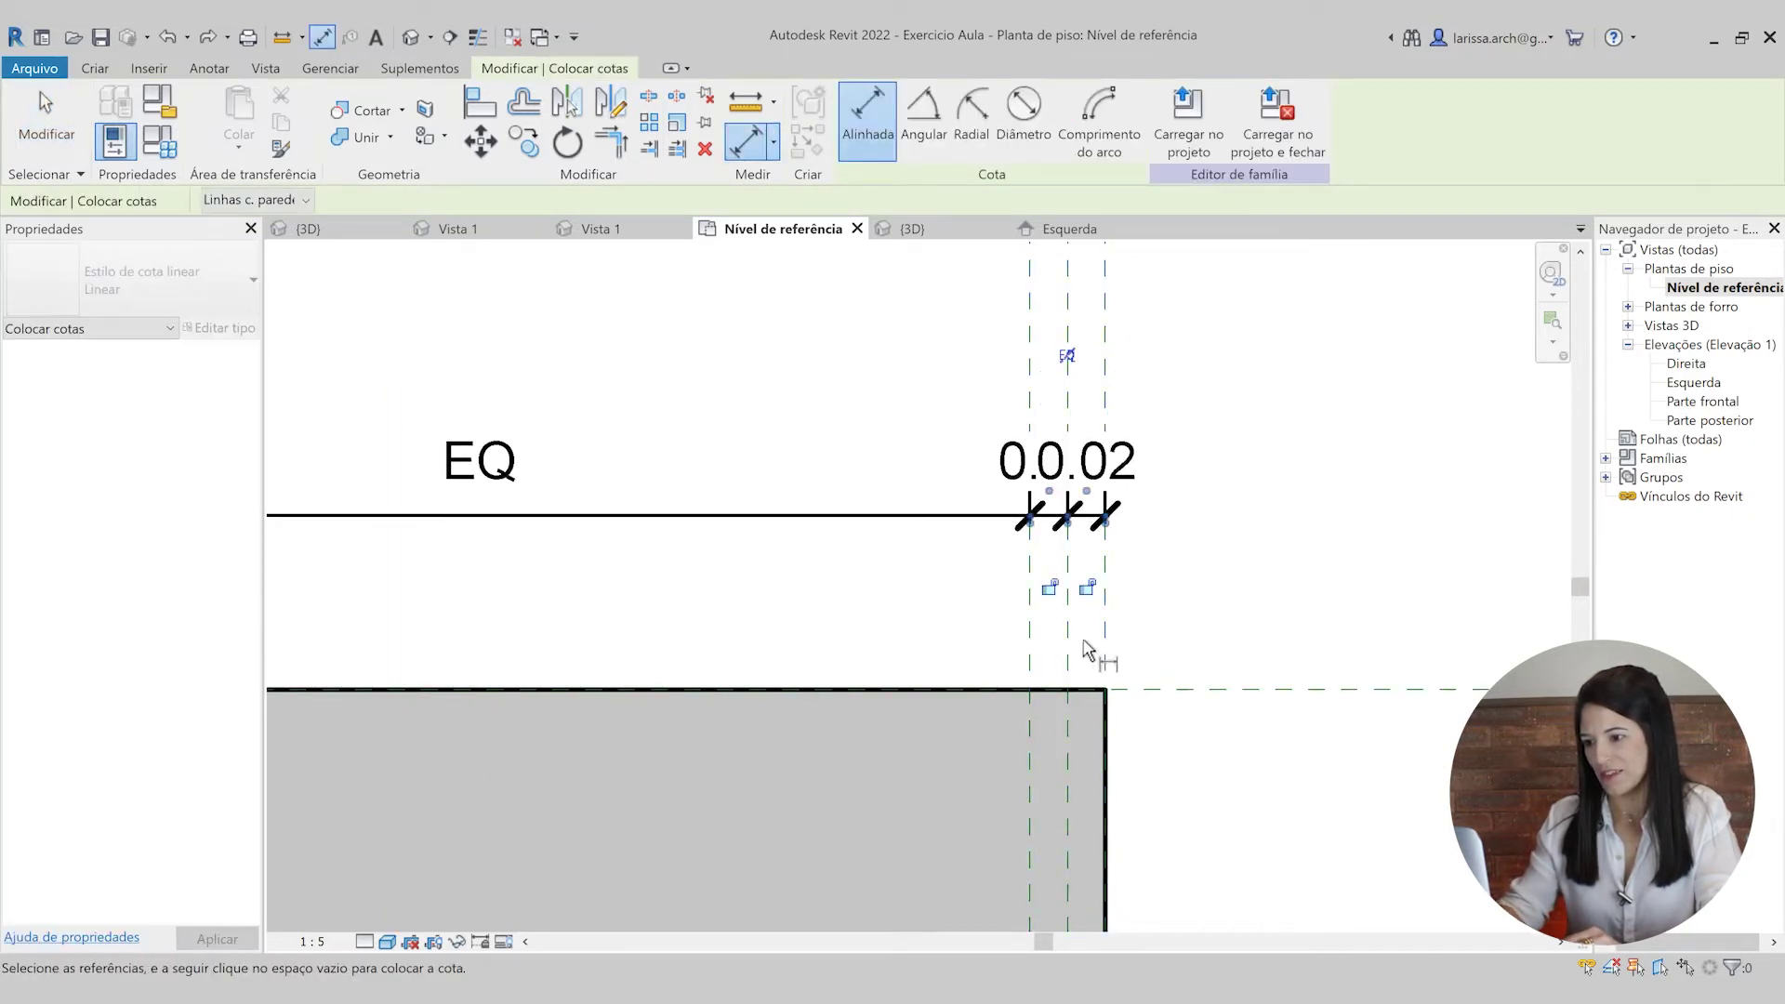
scroll(1190, 548, down, 2)
key(Escape)
scroll(1129, 559, down, 1)
- Set the Comprimento dimension to 2 in the Nível de referência plan
click(702, 395)
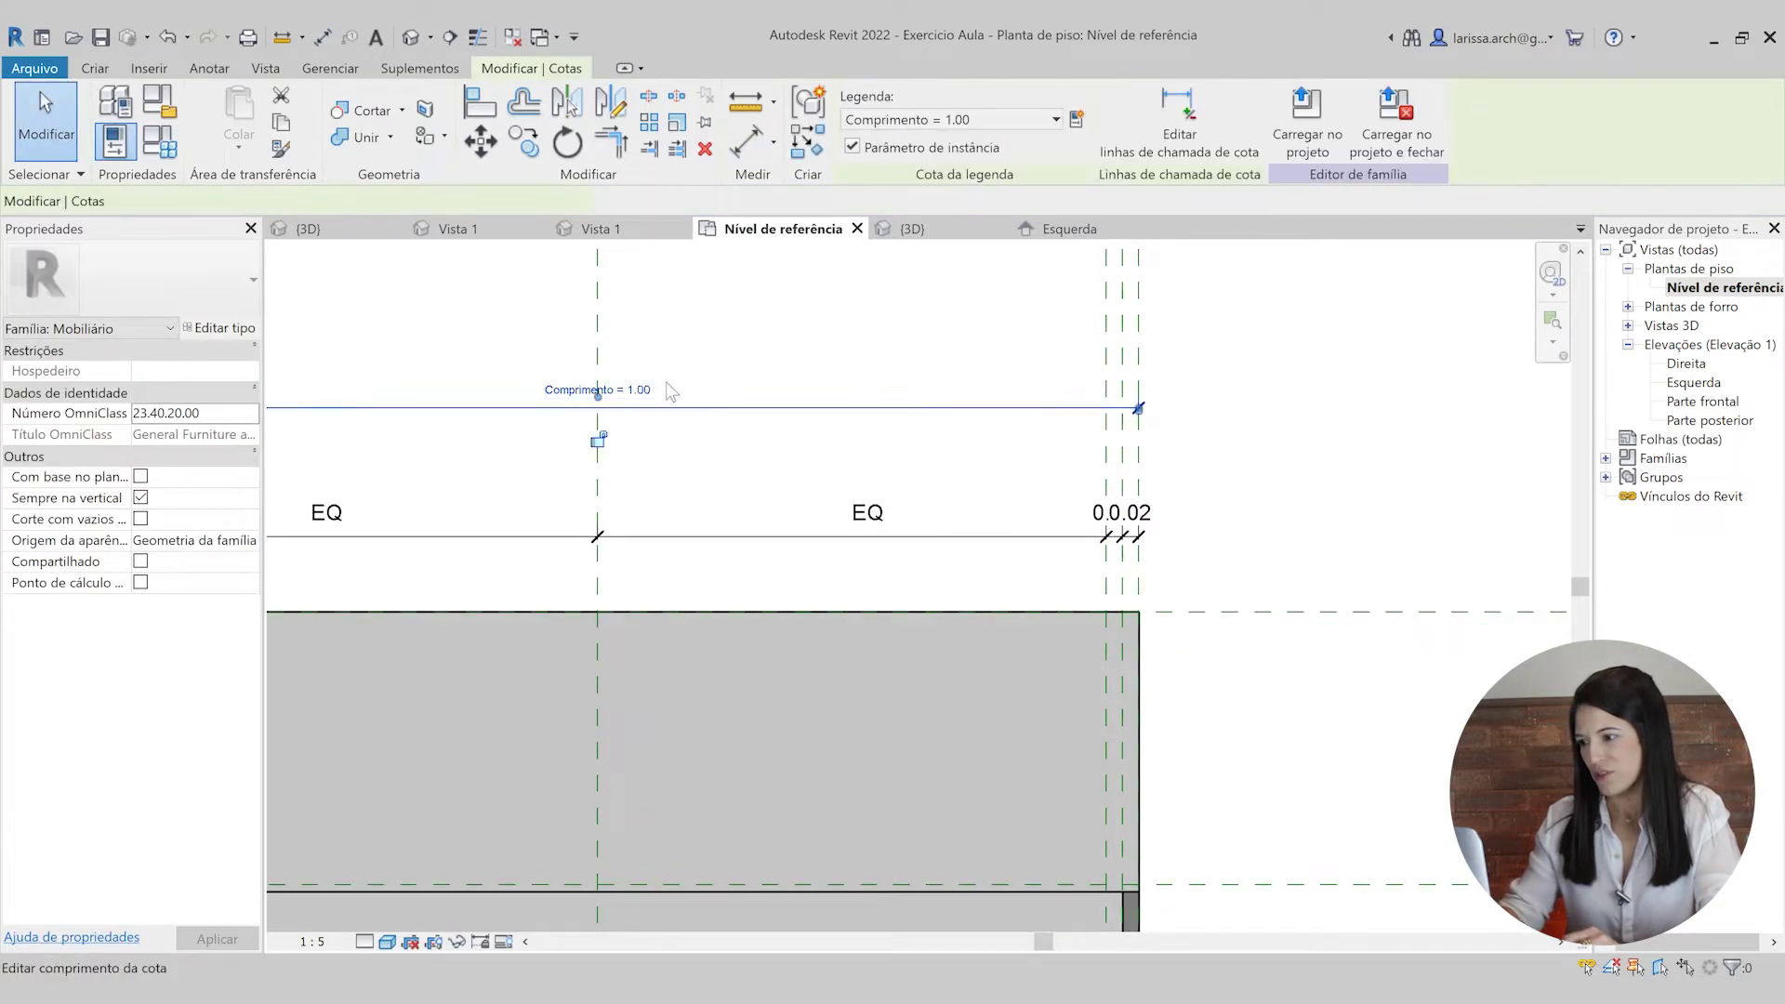
click(654, 392)
key(Return)
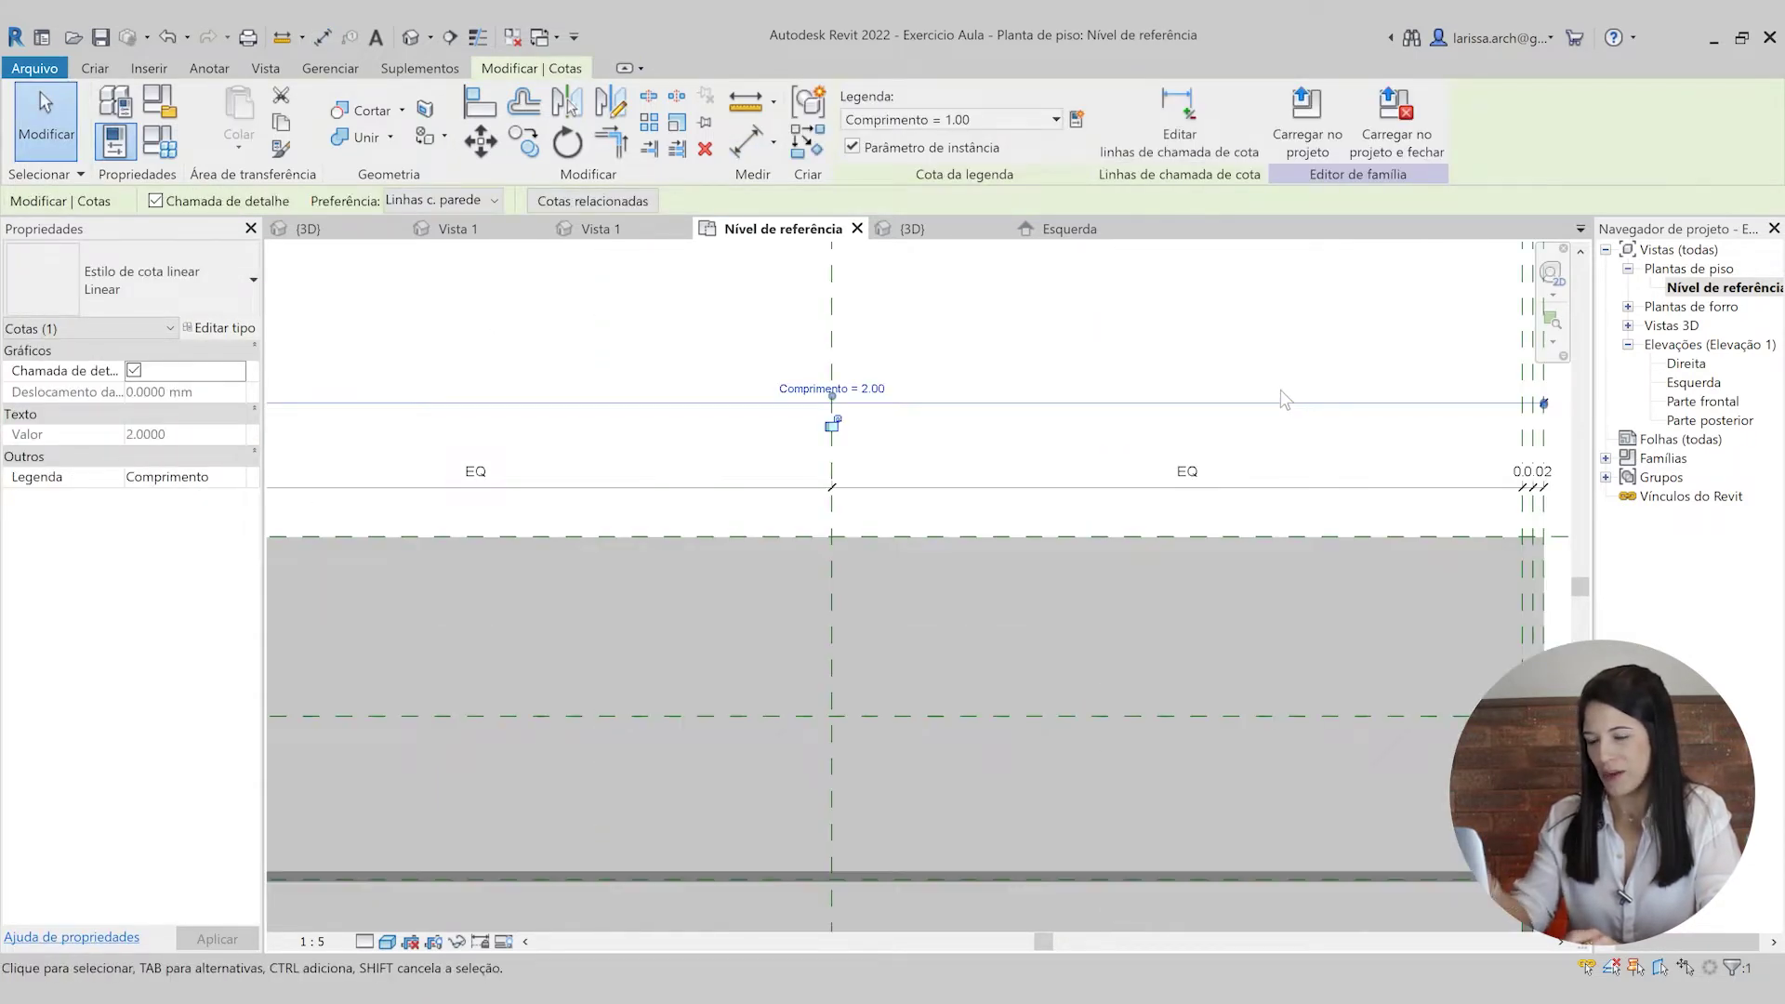
- Check both ends of the lengthened table against their reference planes in plan, and review the table in 3D
scroll(1330, 456, down, 2)
scroll(1464, 513, up, 2)
middle_drag(1469, 522, 1203, 388)
scroll(1311, 441, up, 1)
scroll(1367, 474, down, 3)
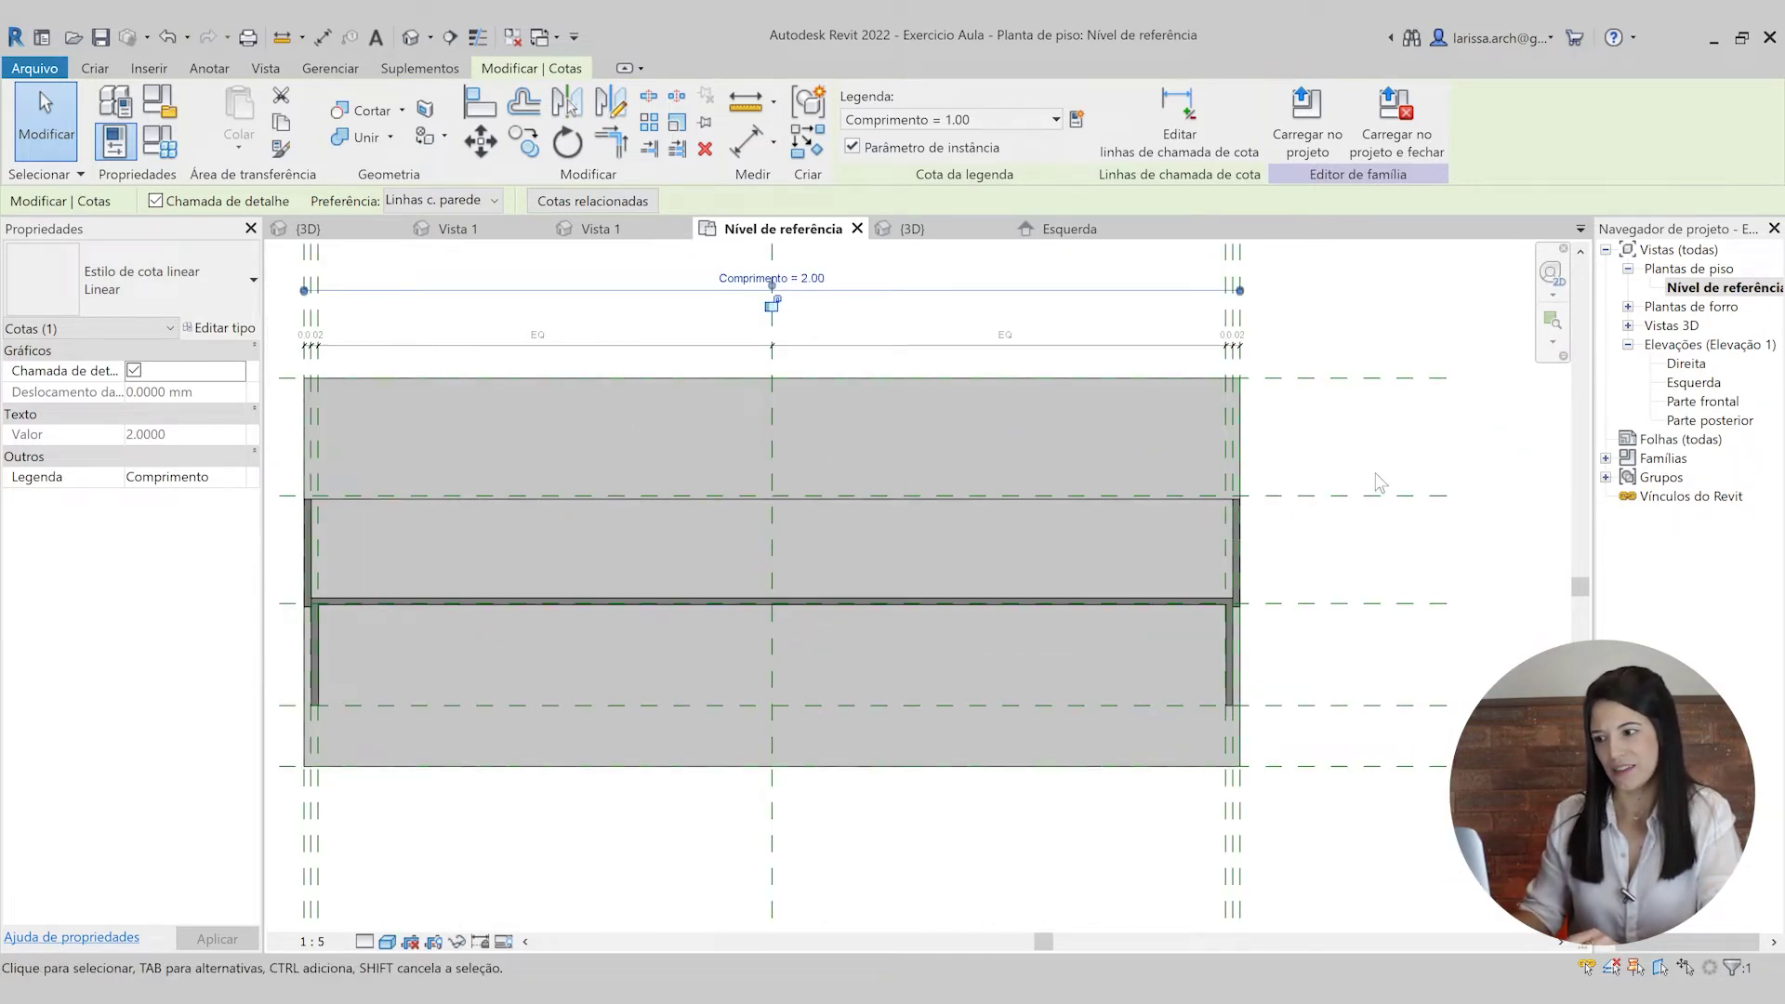
scroll(1380, 482, down, 3)
click(410, 37)
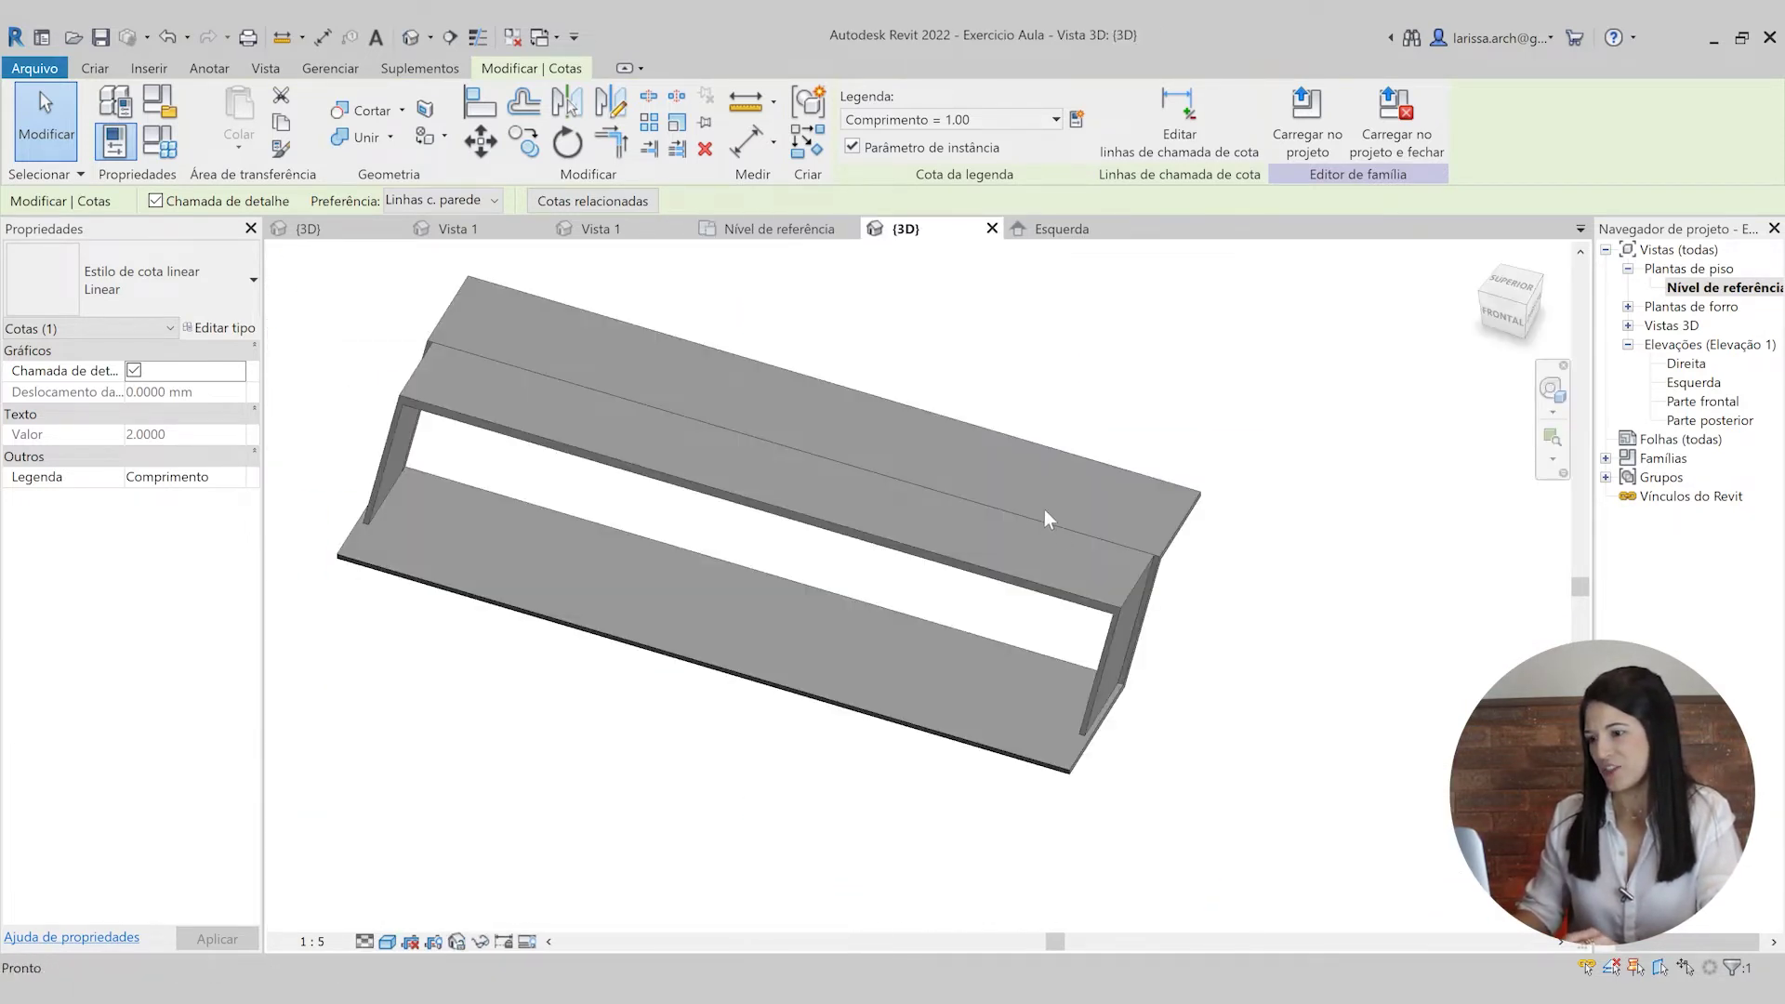
- Create a new family from the Mobiliário métrico.rft template and locate its Nível de referência floor plan among the views
shift+middle_drag(1124, 382, 985, 576)
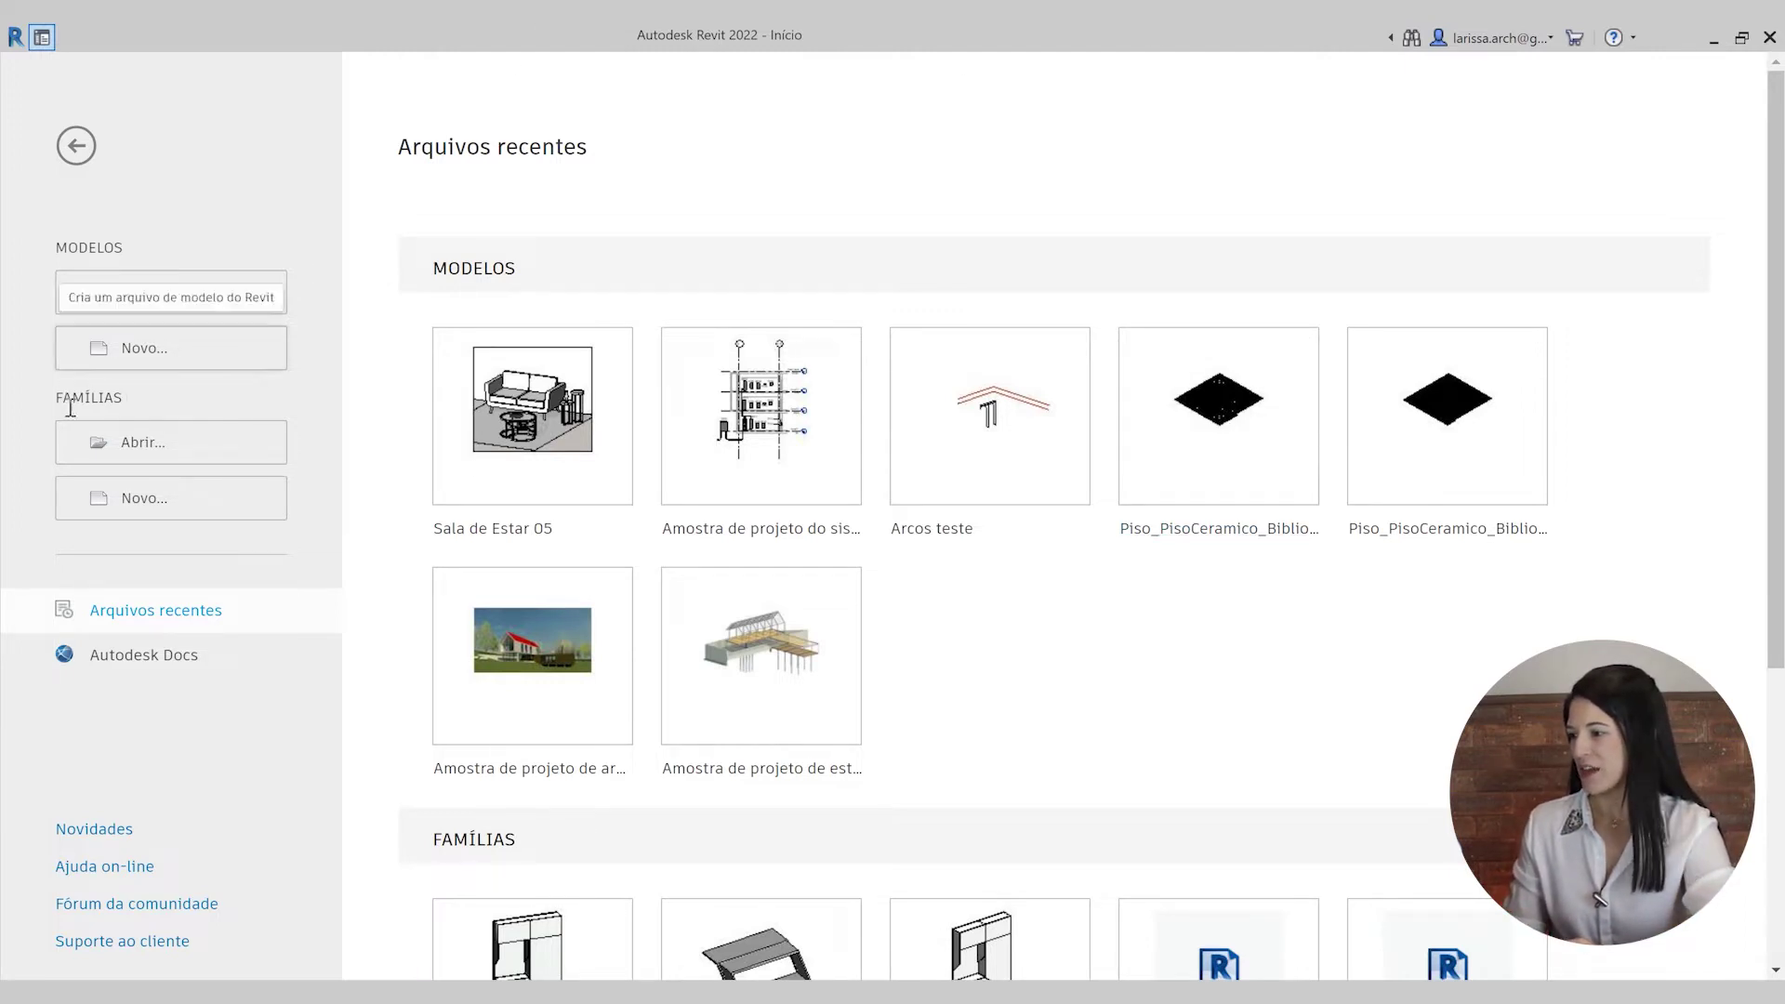
drag(109, 397, 107, 397)
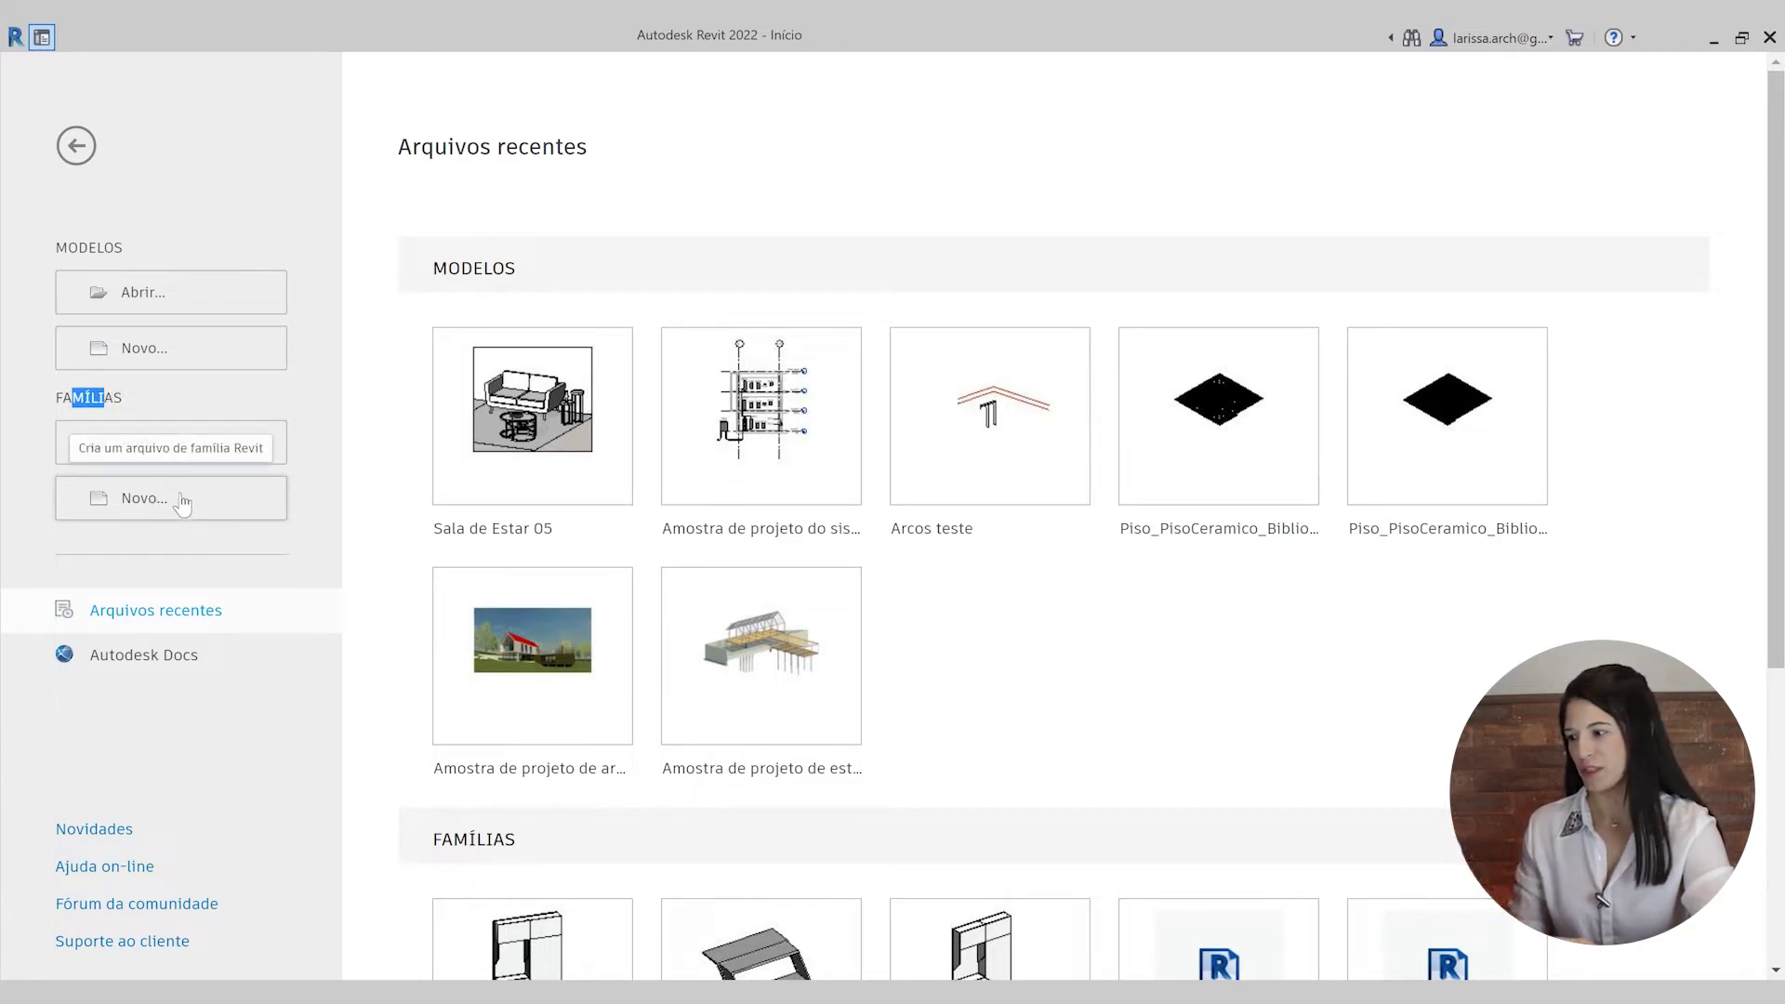
click(142, 497)
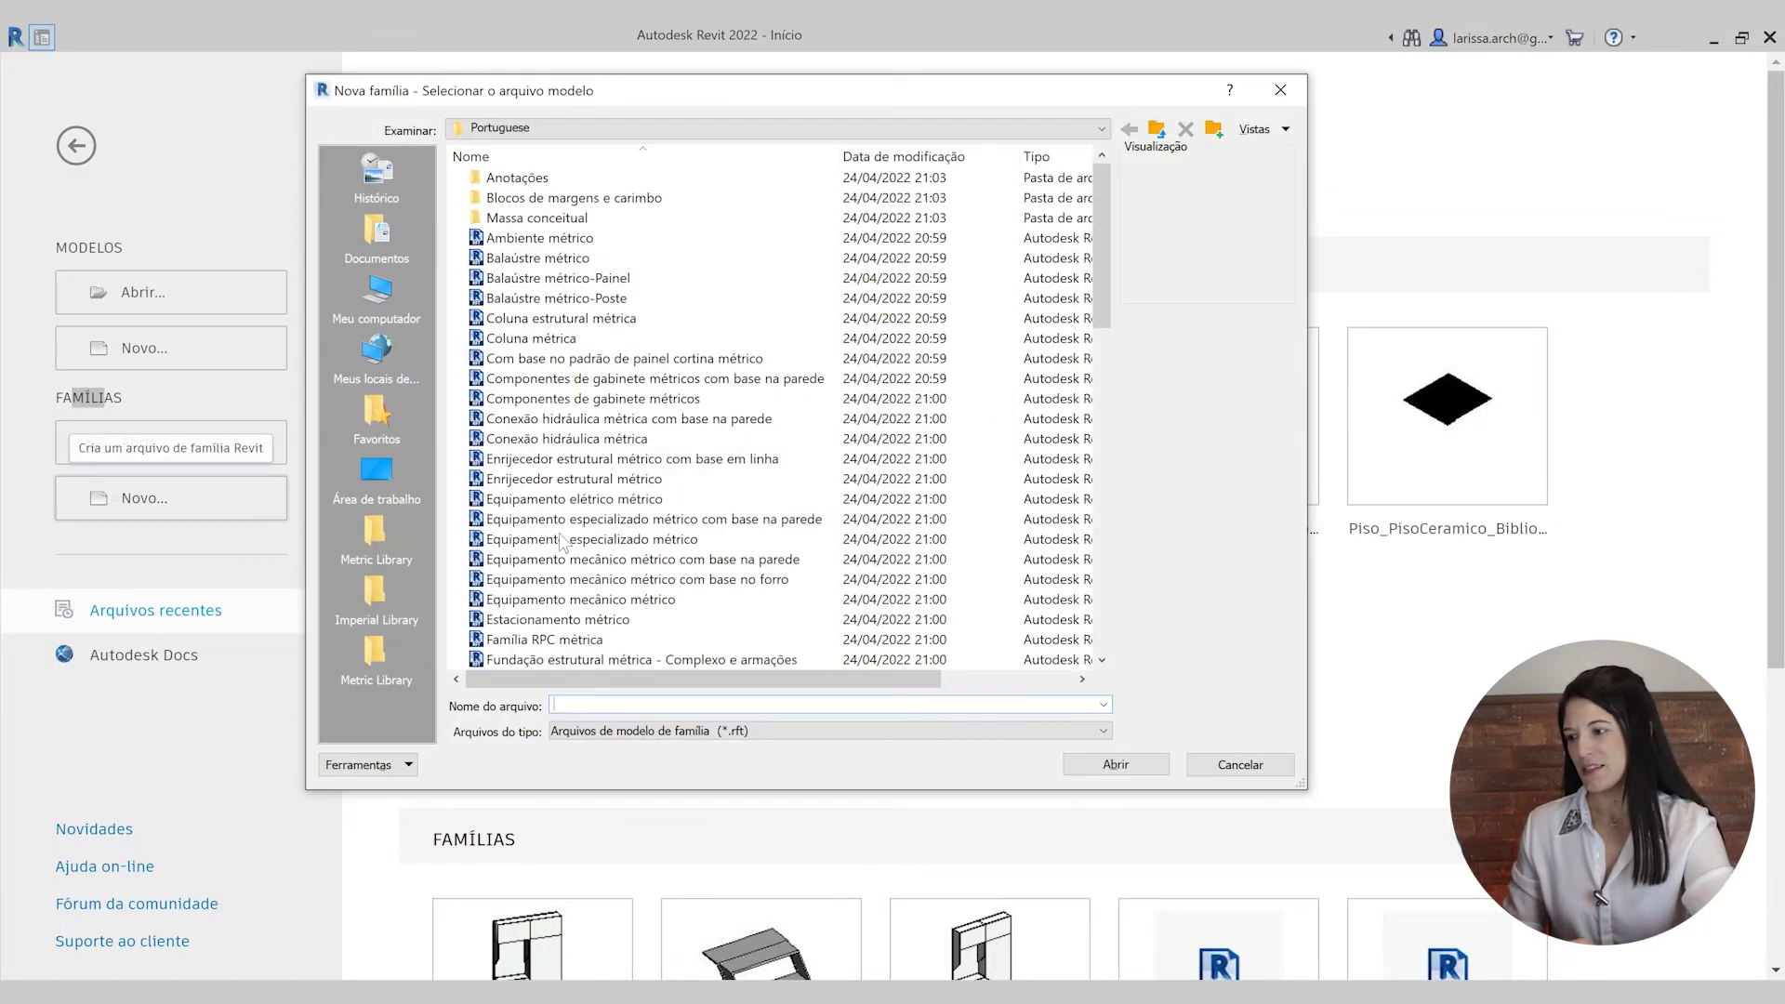
drag(1101, 225, 1112, 427)
click(590, 483)
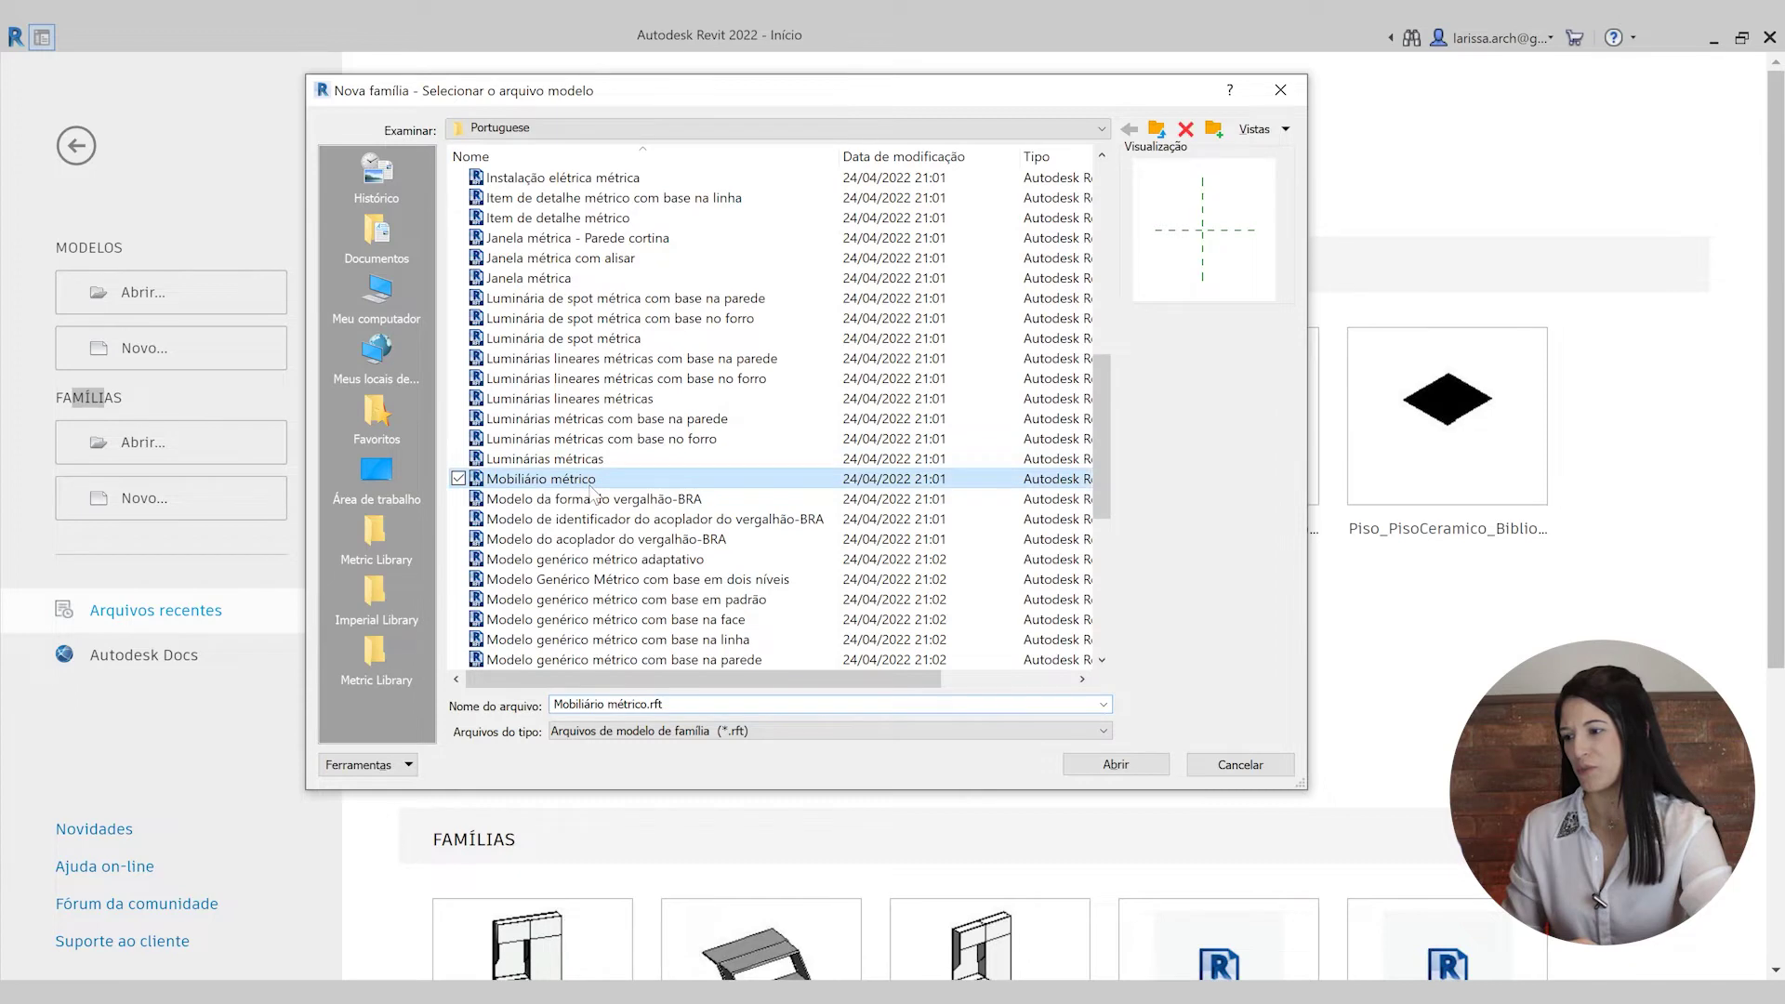
click(1156, 764)
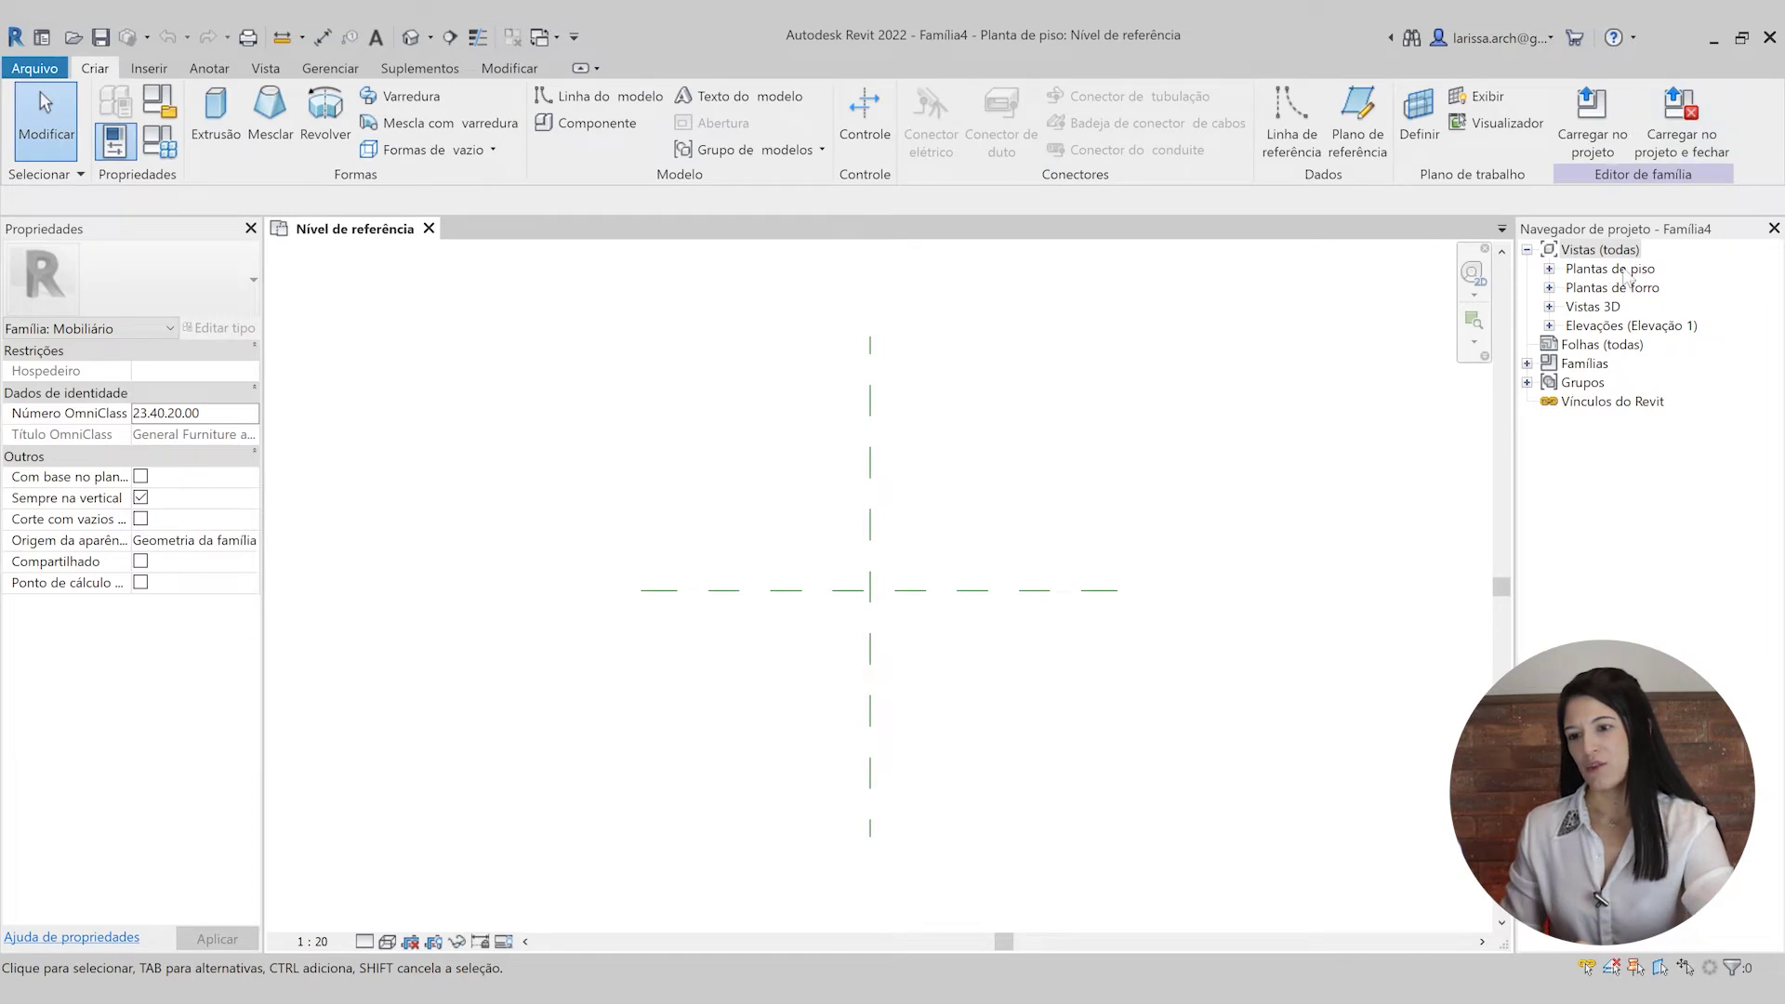
double_click(1625, 269)
click(1648, 287)
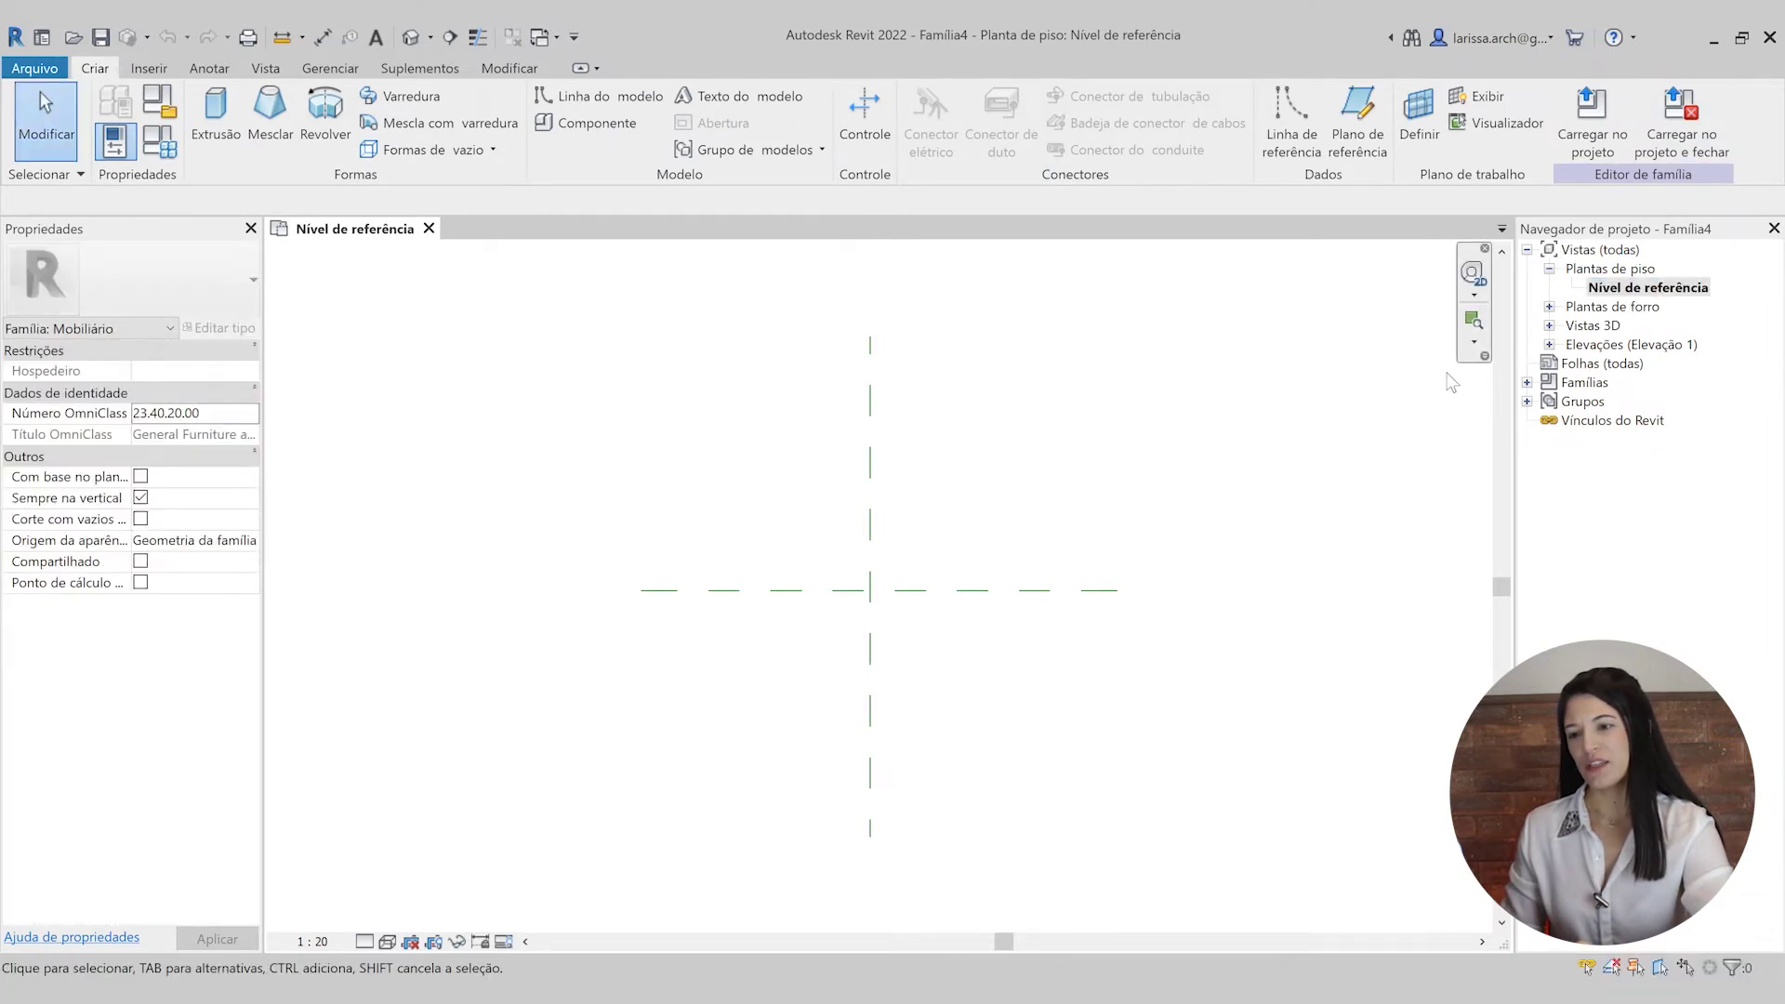
- Examine the template's two crossing reference planes and their intersection in the Nível de referência plan
scroll(906, 553, up, 2)
drag(1026, 782, 810, 517)
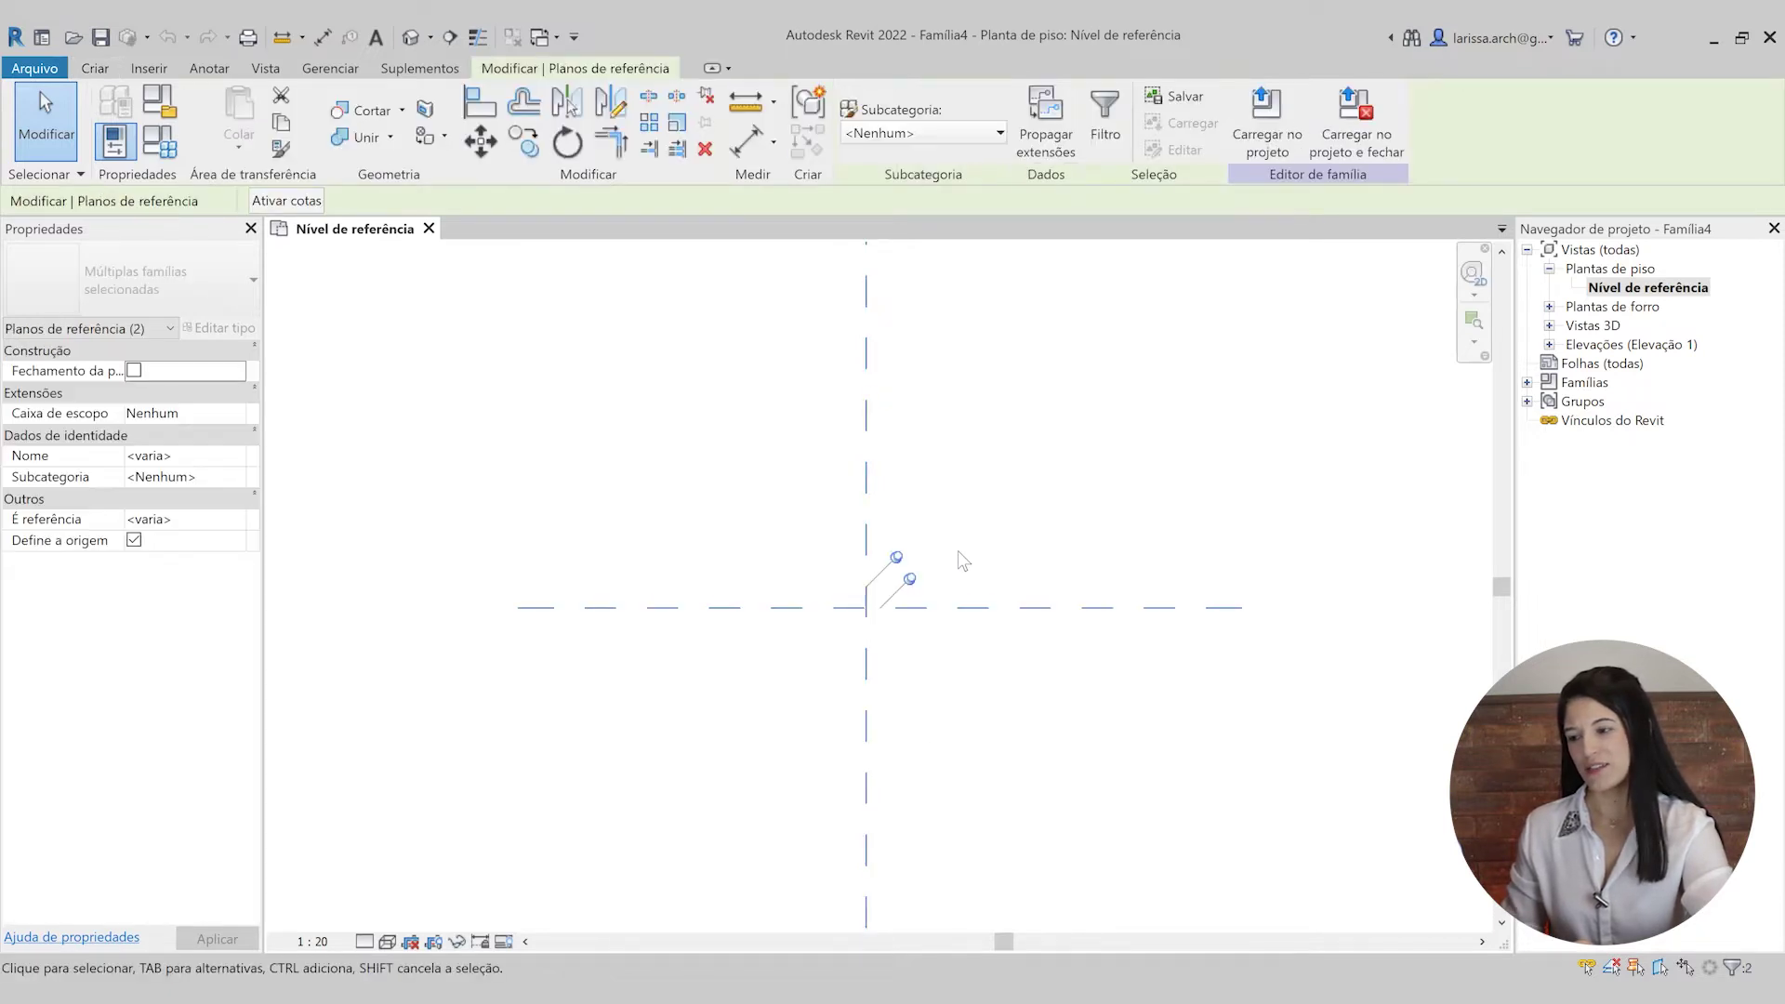
click(1042, 698)
scroll(773, 598, up, 3)
drag(1118, 750, 876, 549)
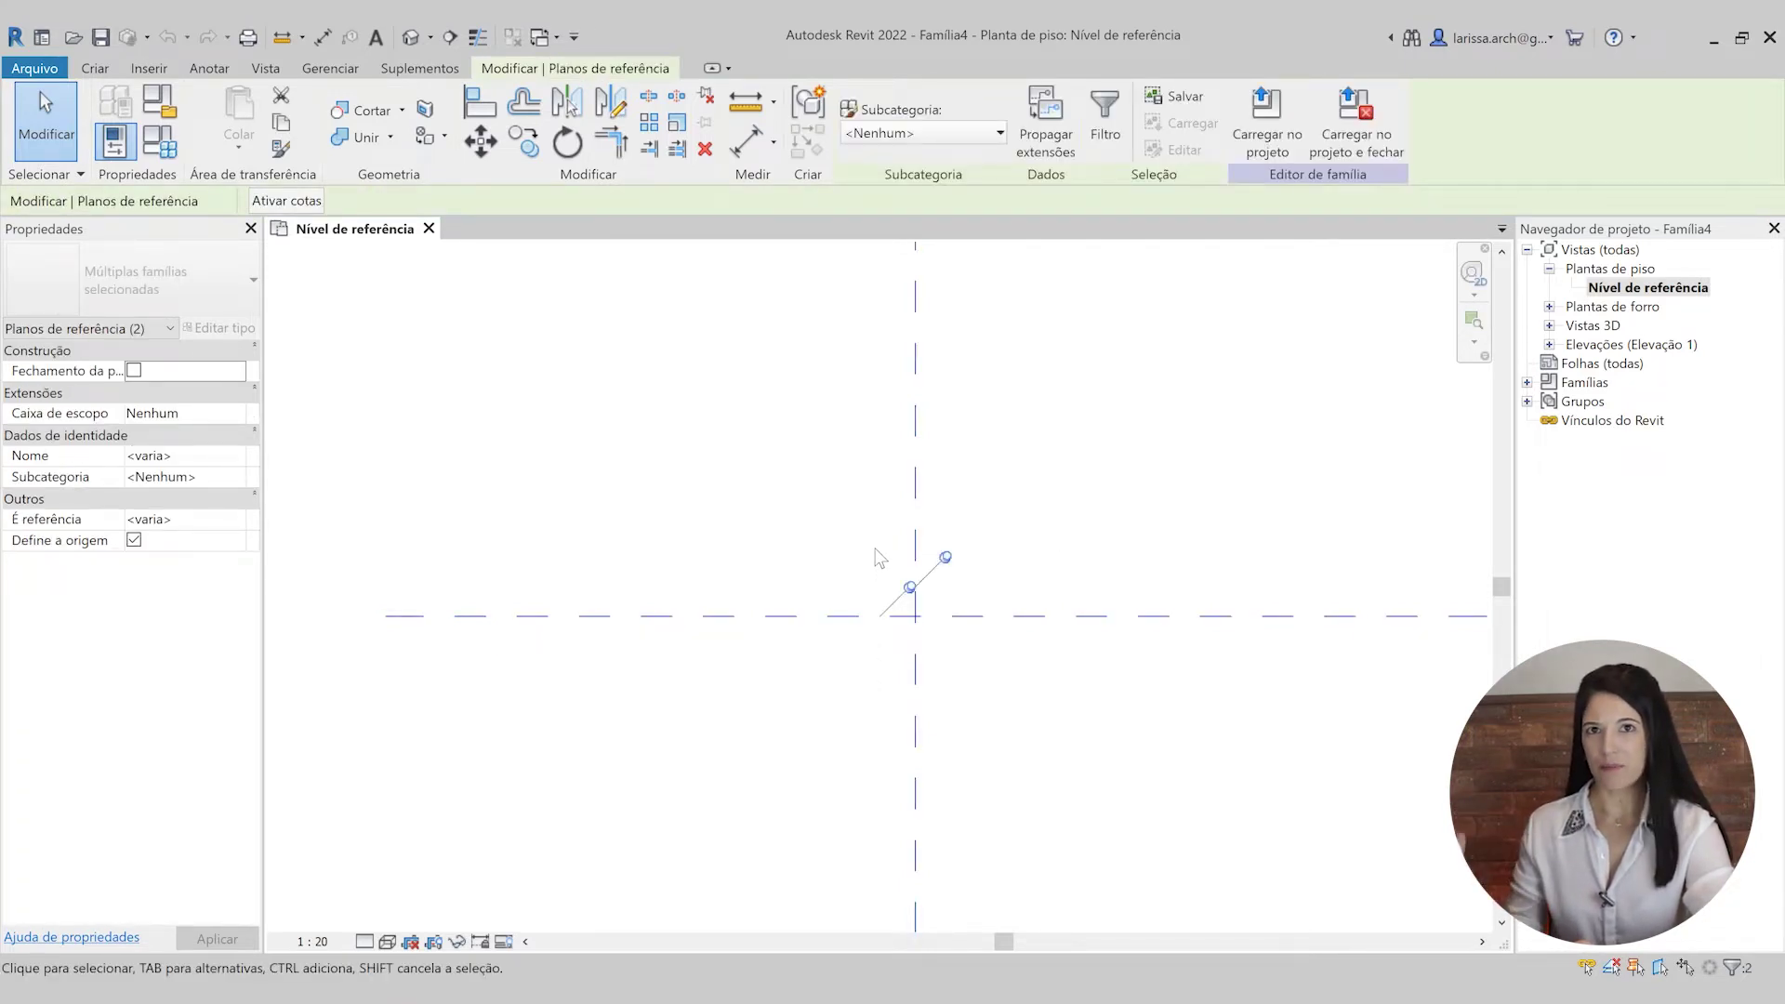
click(1076, 402)
scroll(1077, 400, down, 3)
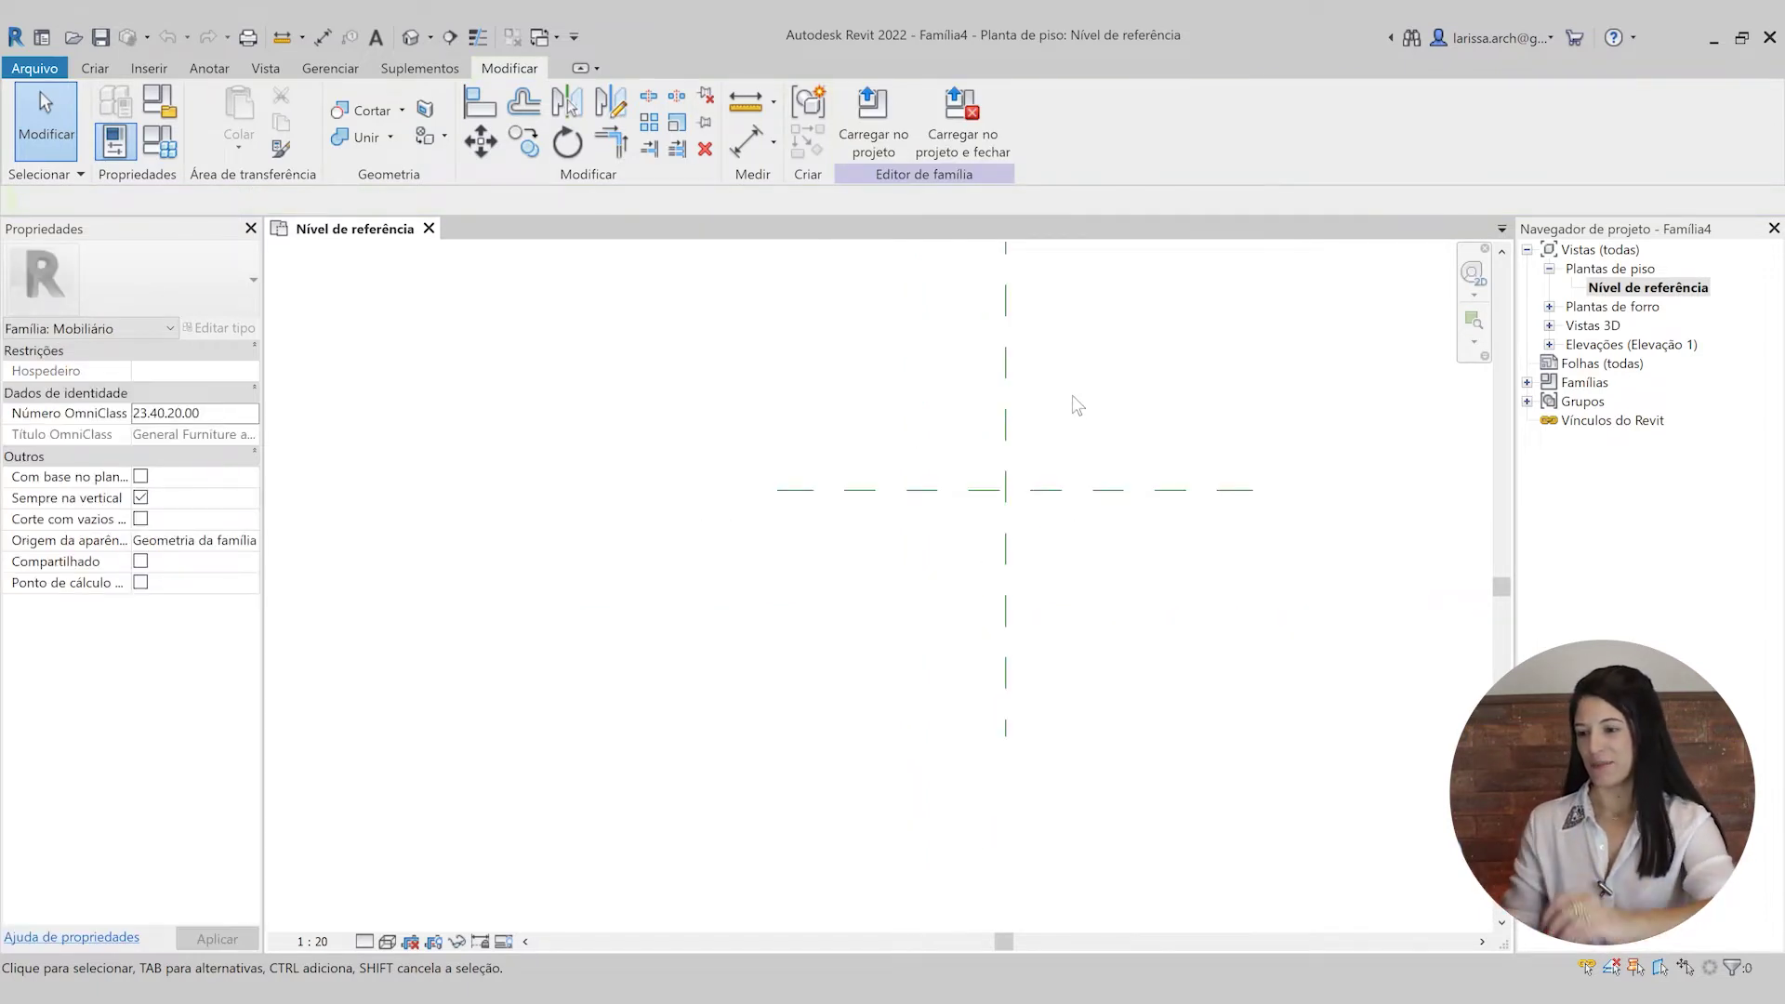
scroll(1052, 518, down, 4)
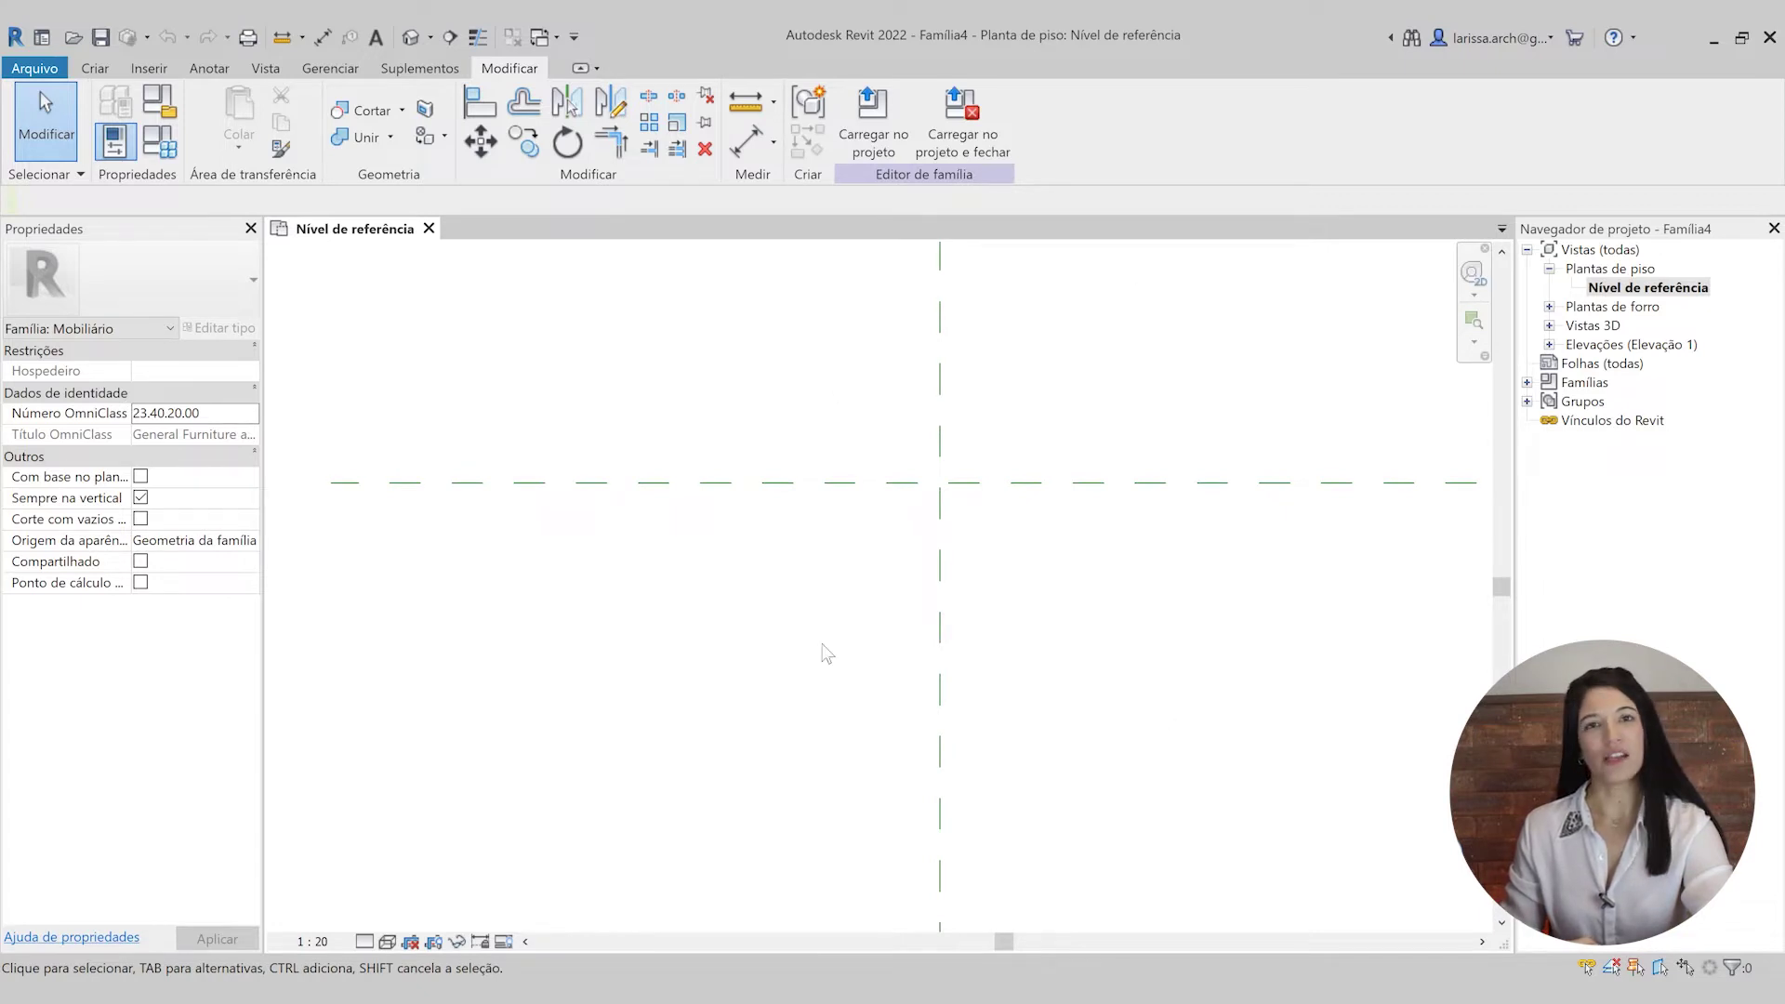
scroll(988, 438, up, 3)
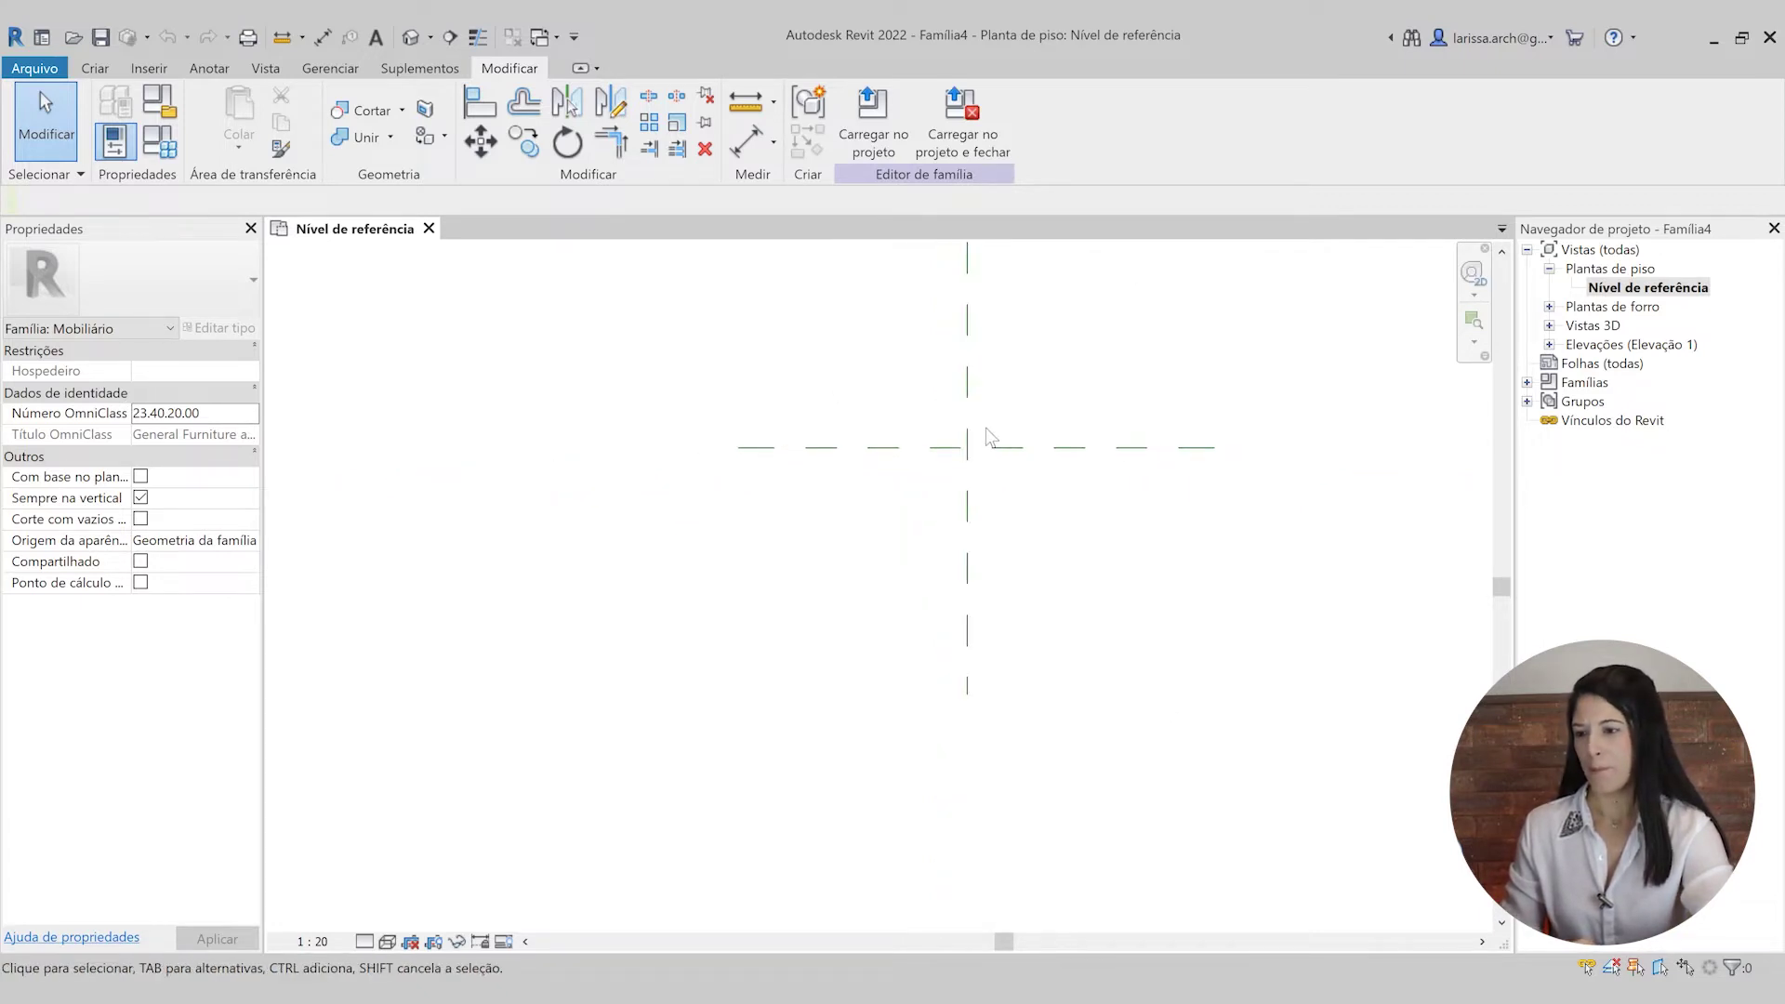
middle_drag(1151, 508, 1110, 577)
scroll(1118, 493, up, 1)
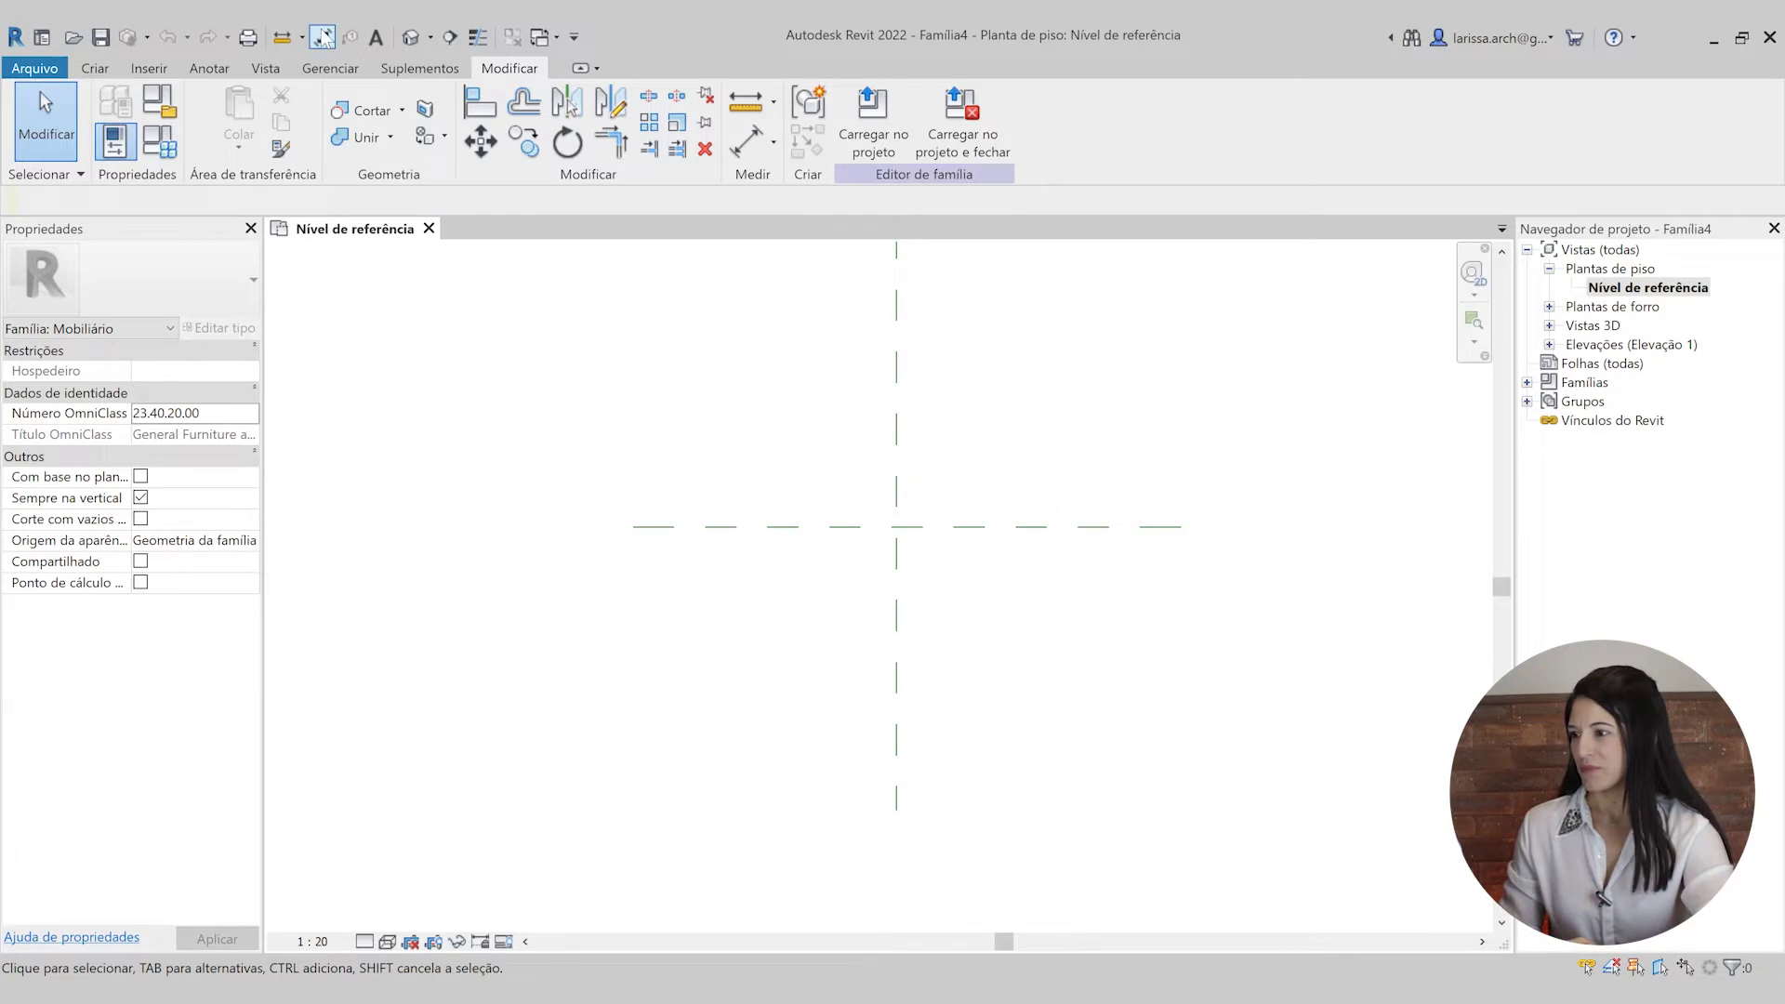
click(480, 38)
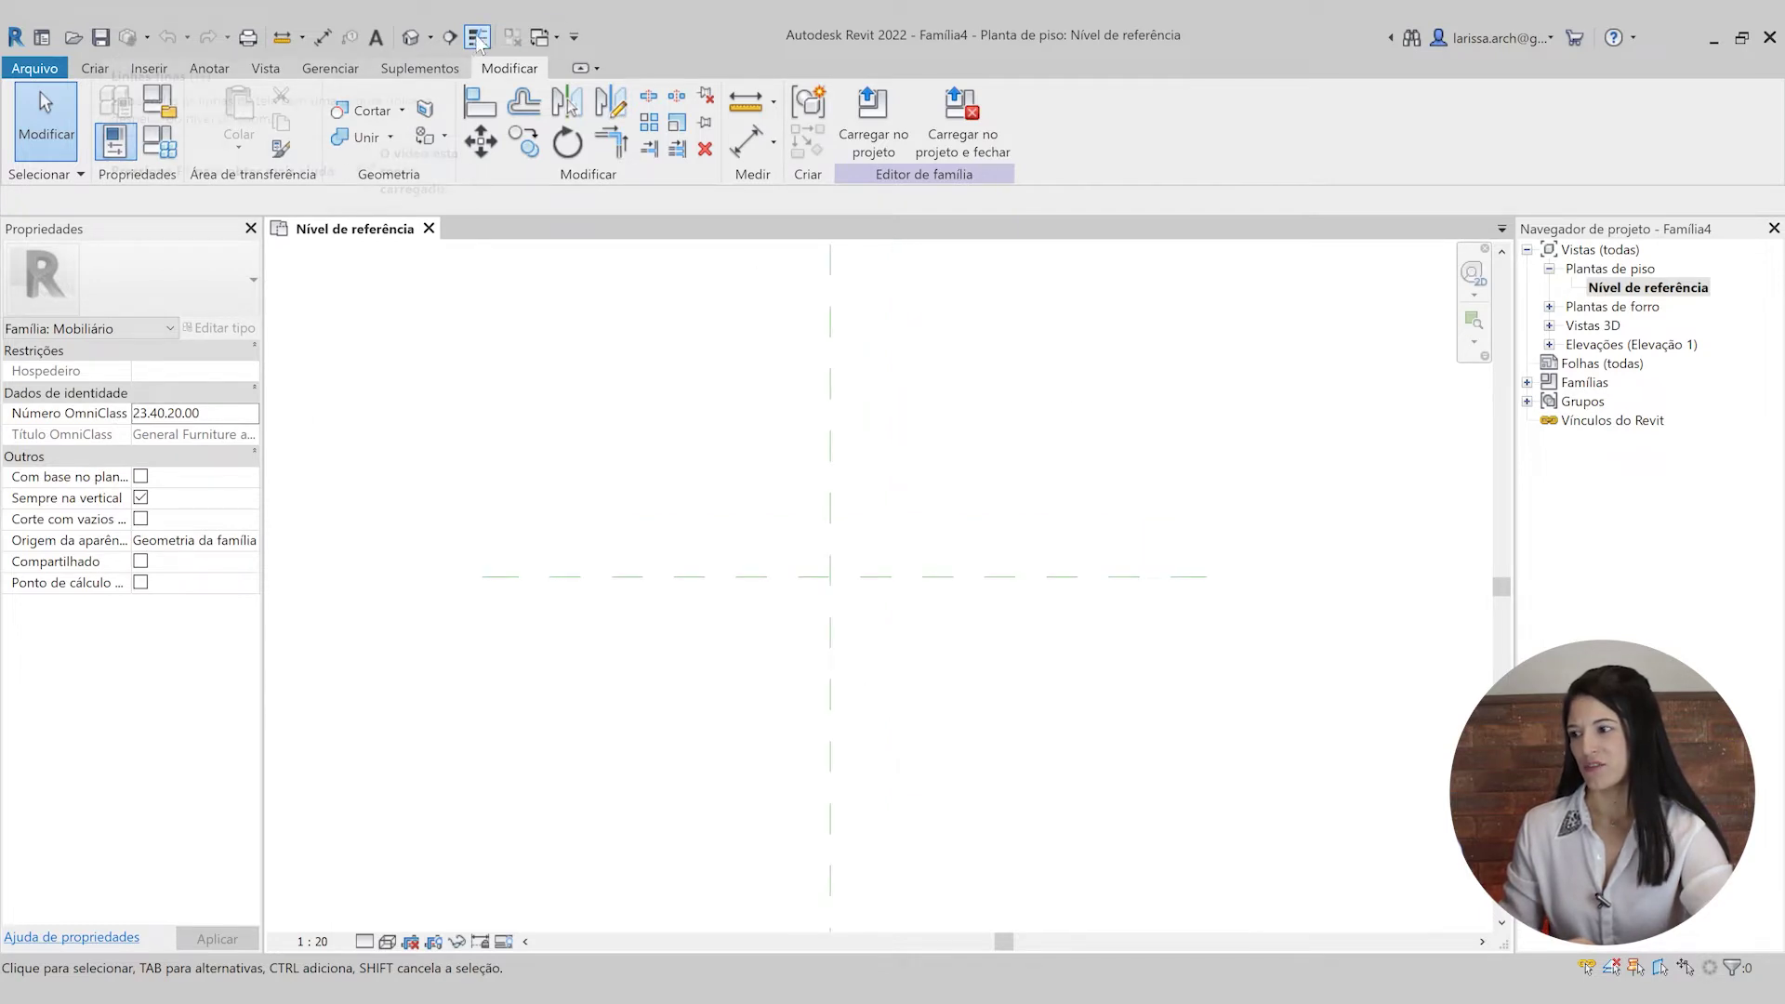
scroll(751, 718, up, 2)
drag(976, 685, 781, 466)
key(Escape)
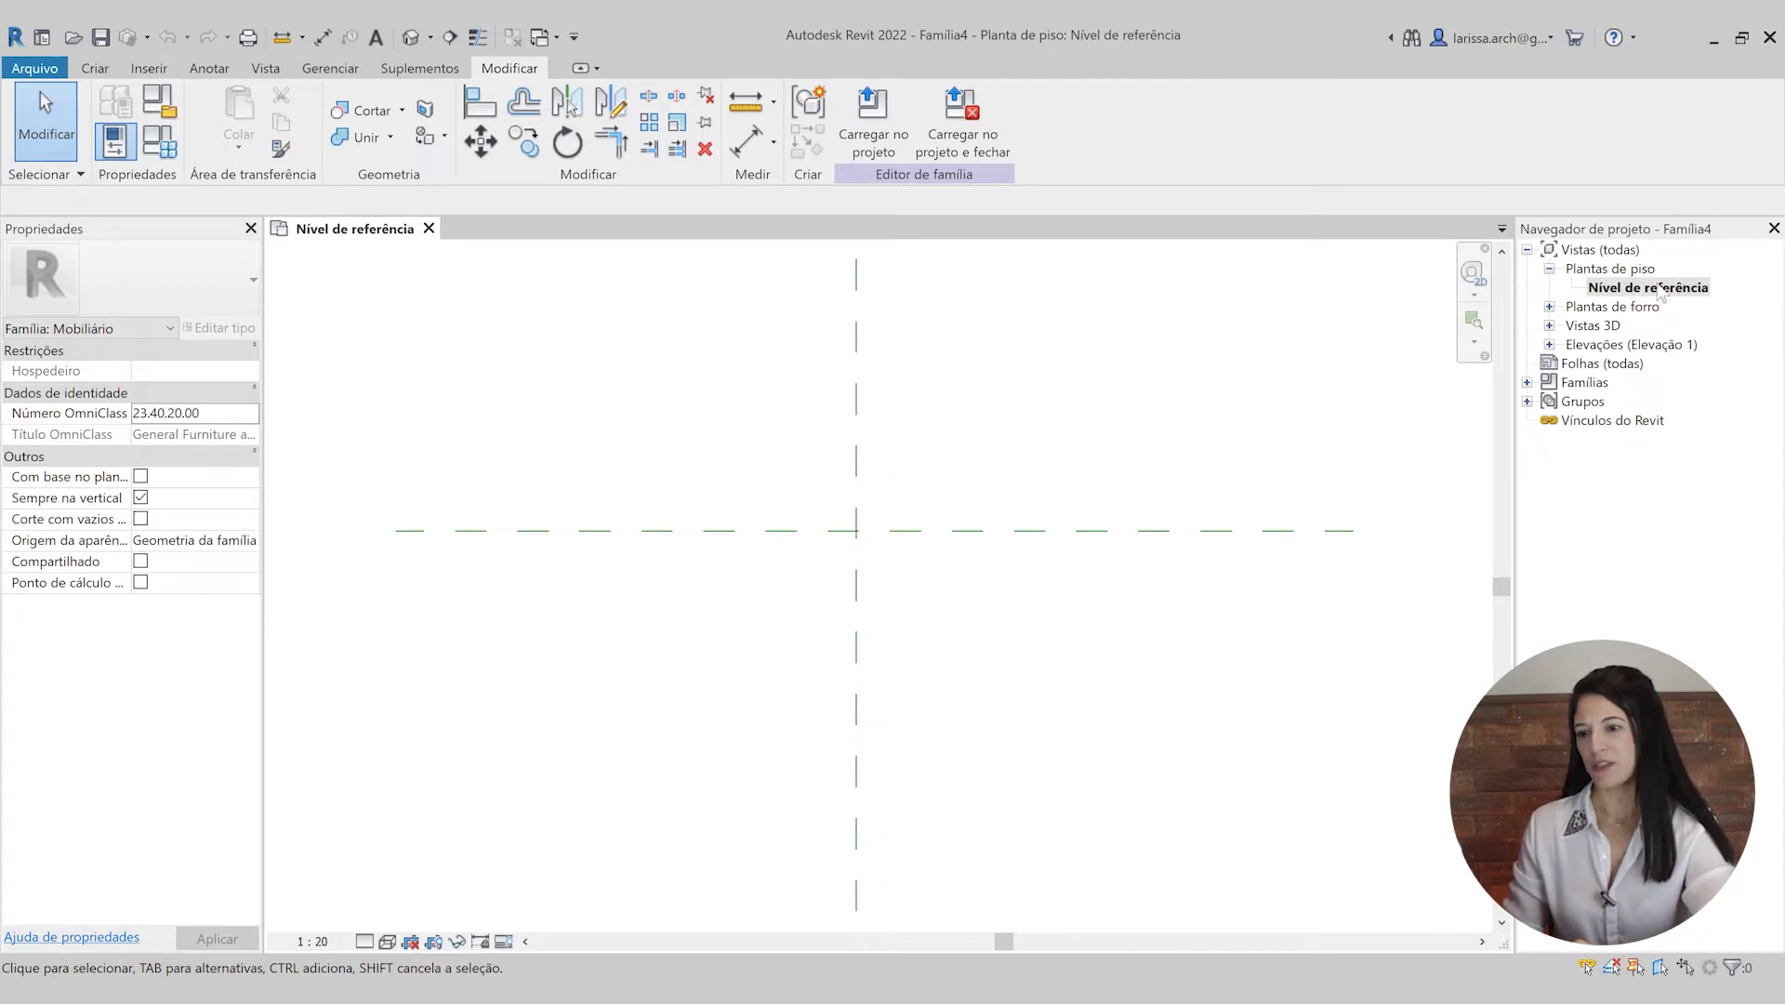
scroll(1349, 513, down, 1)
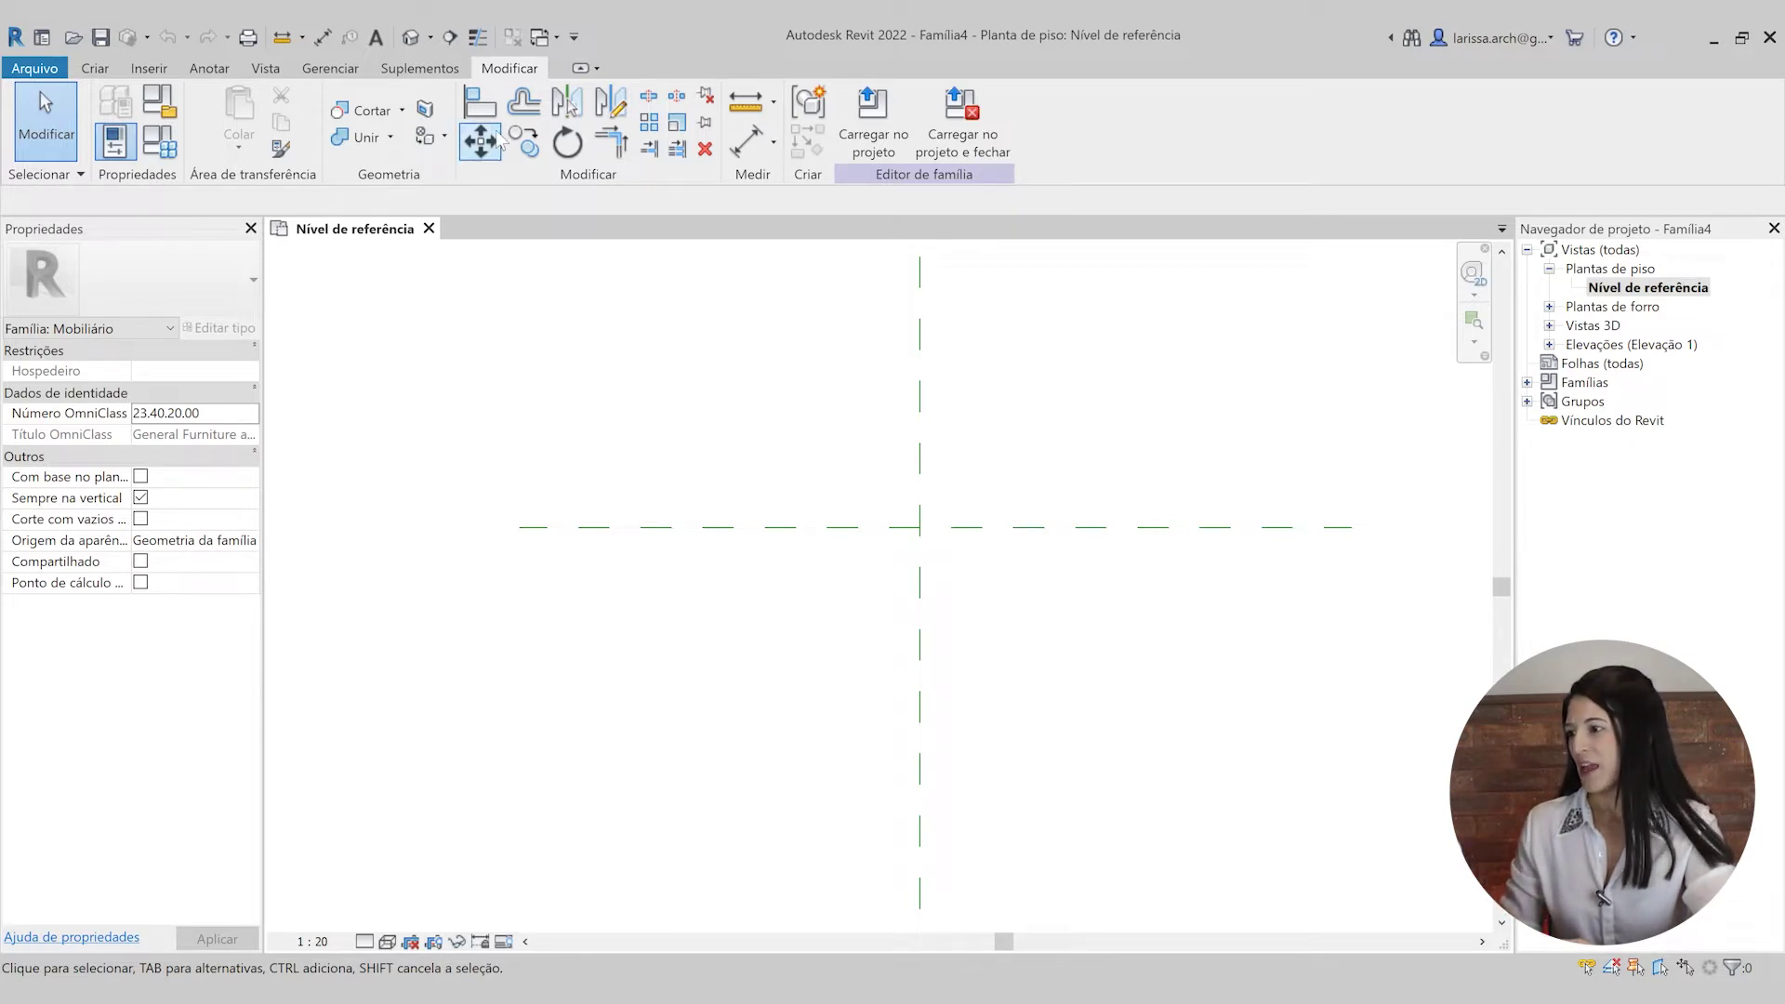
- Set the project's Comprimento units to Metros with rounding to 2 casas decimais
click(336, 71)
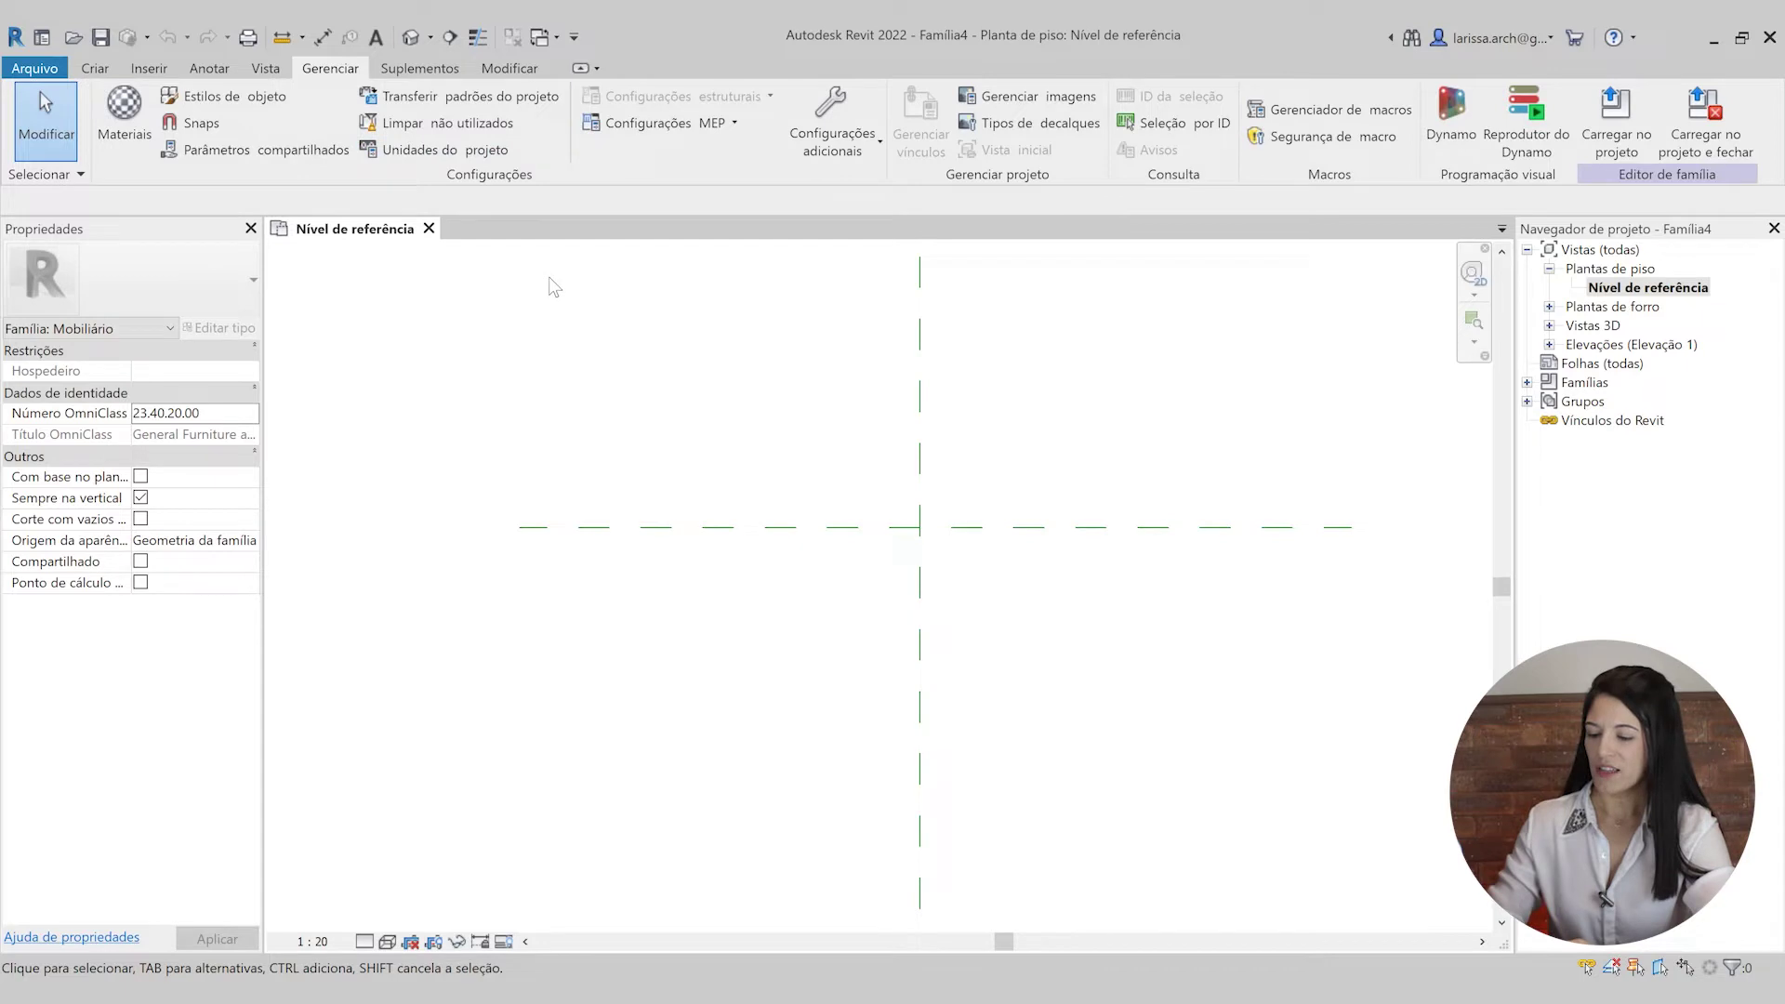
key(u)
key(n)
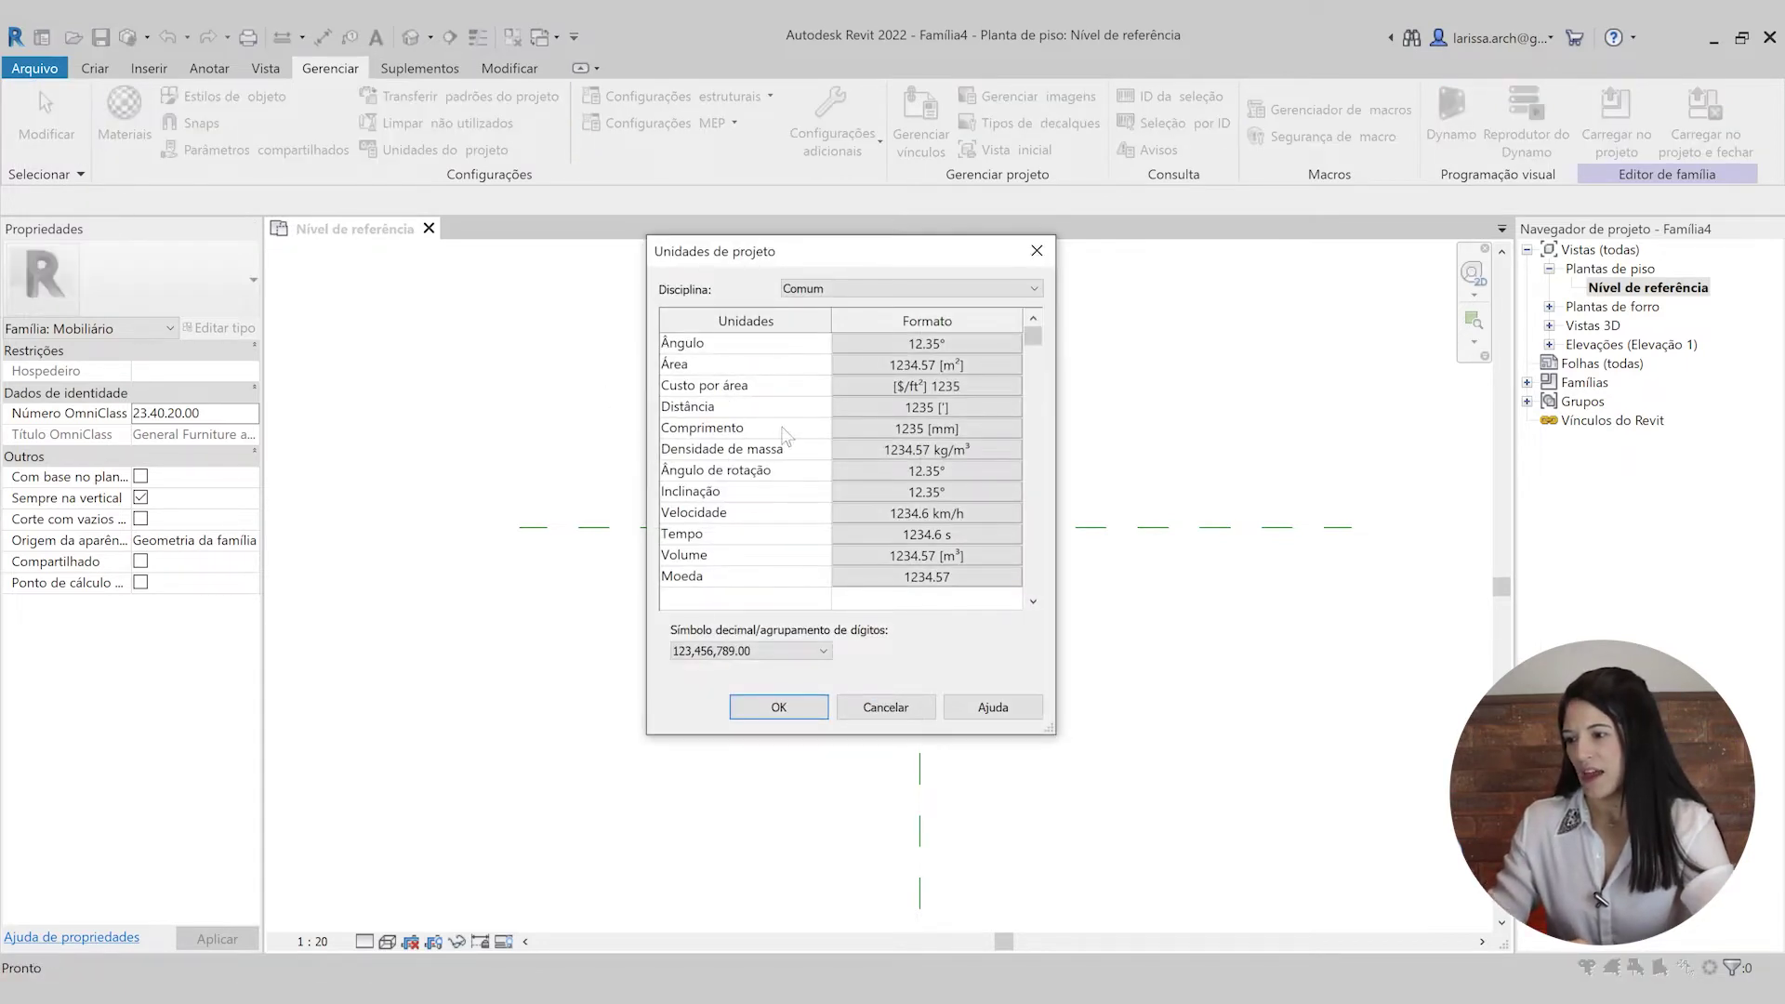
click(953, 432)
click(901, 377)
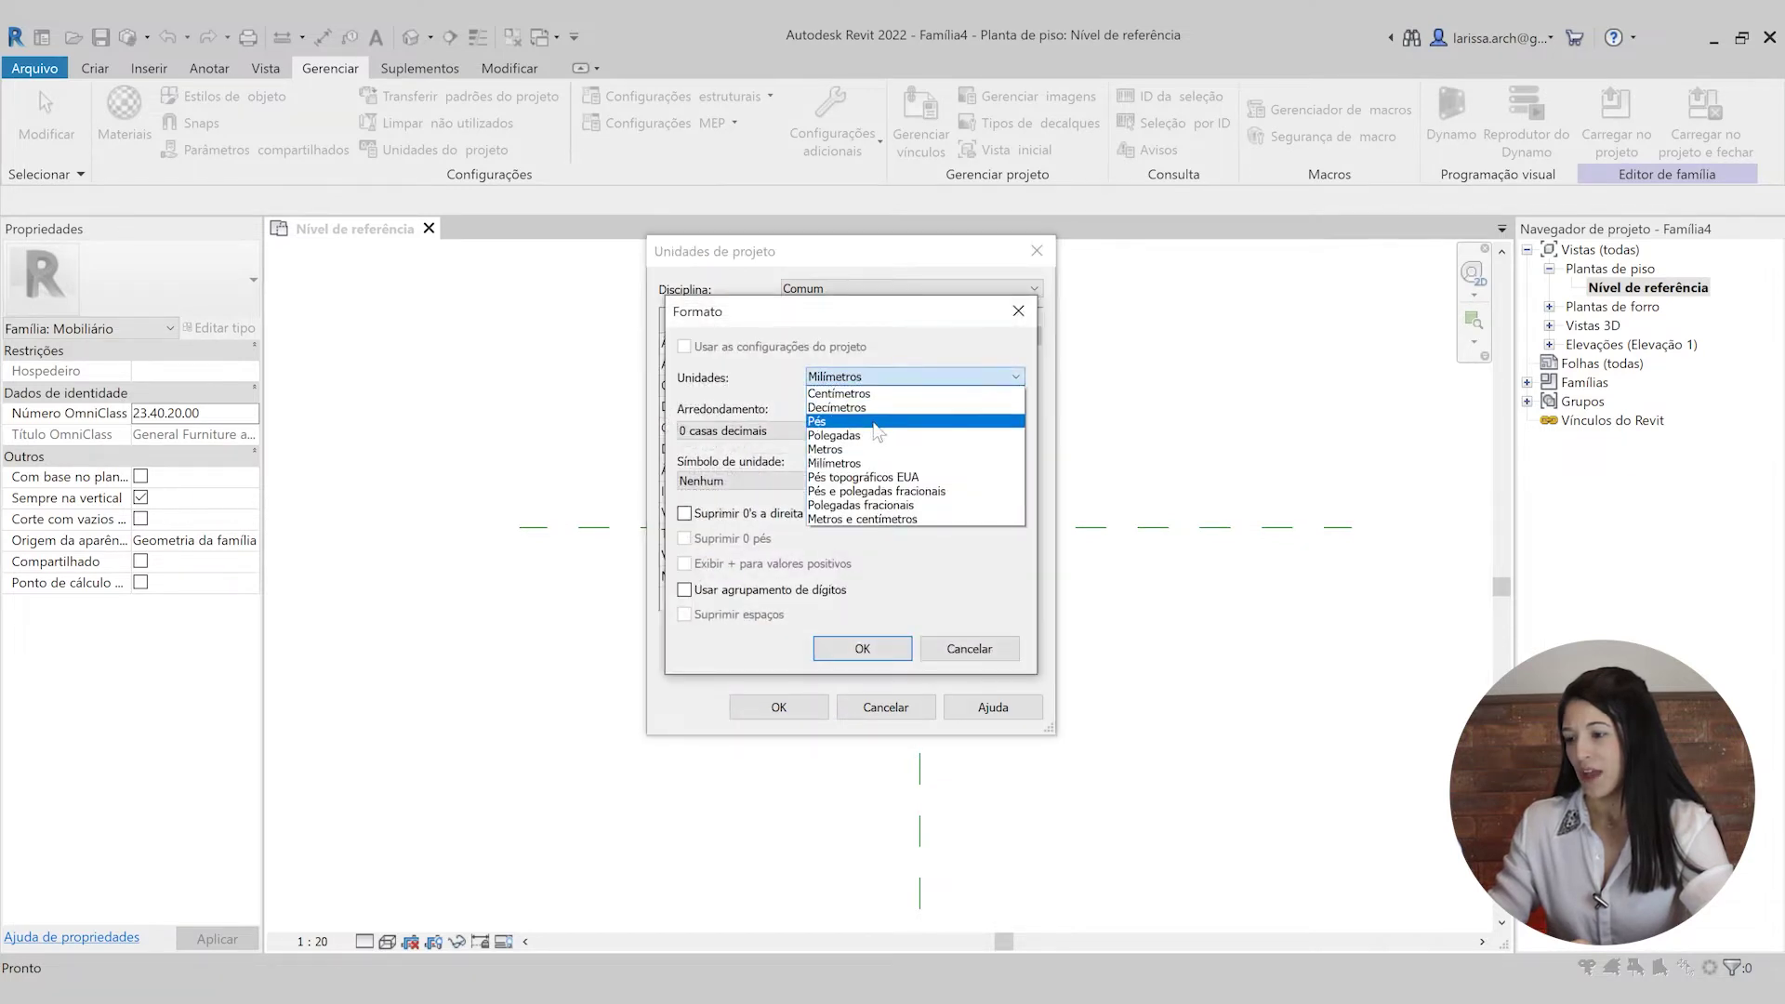
click(836, 449)
click(781, 430)
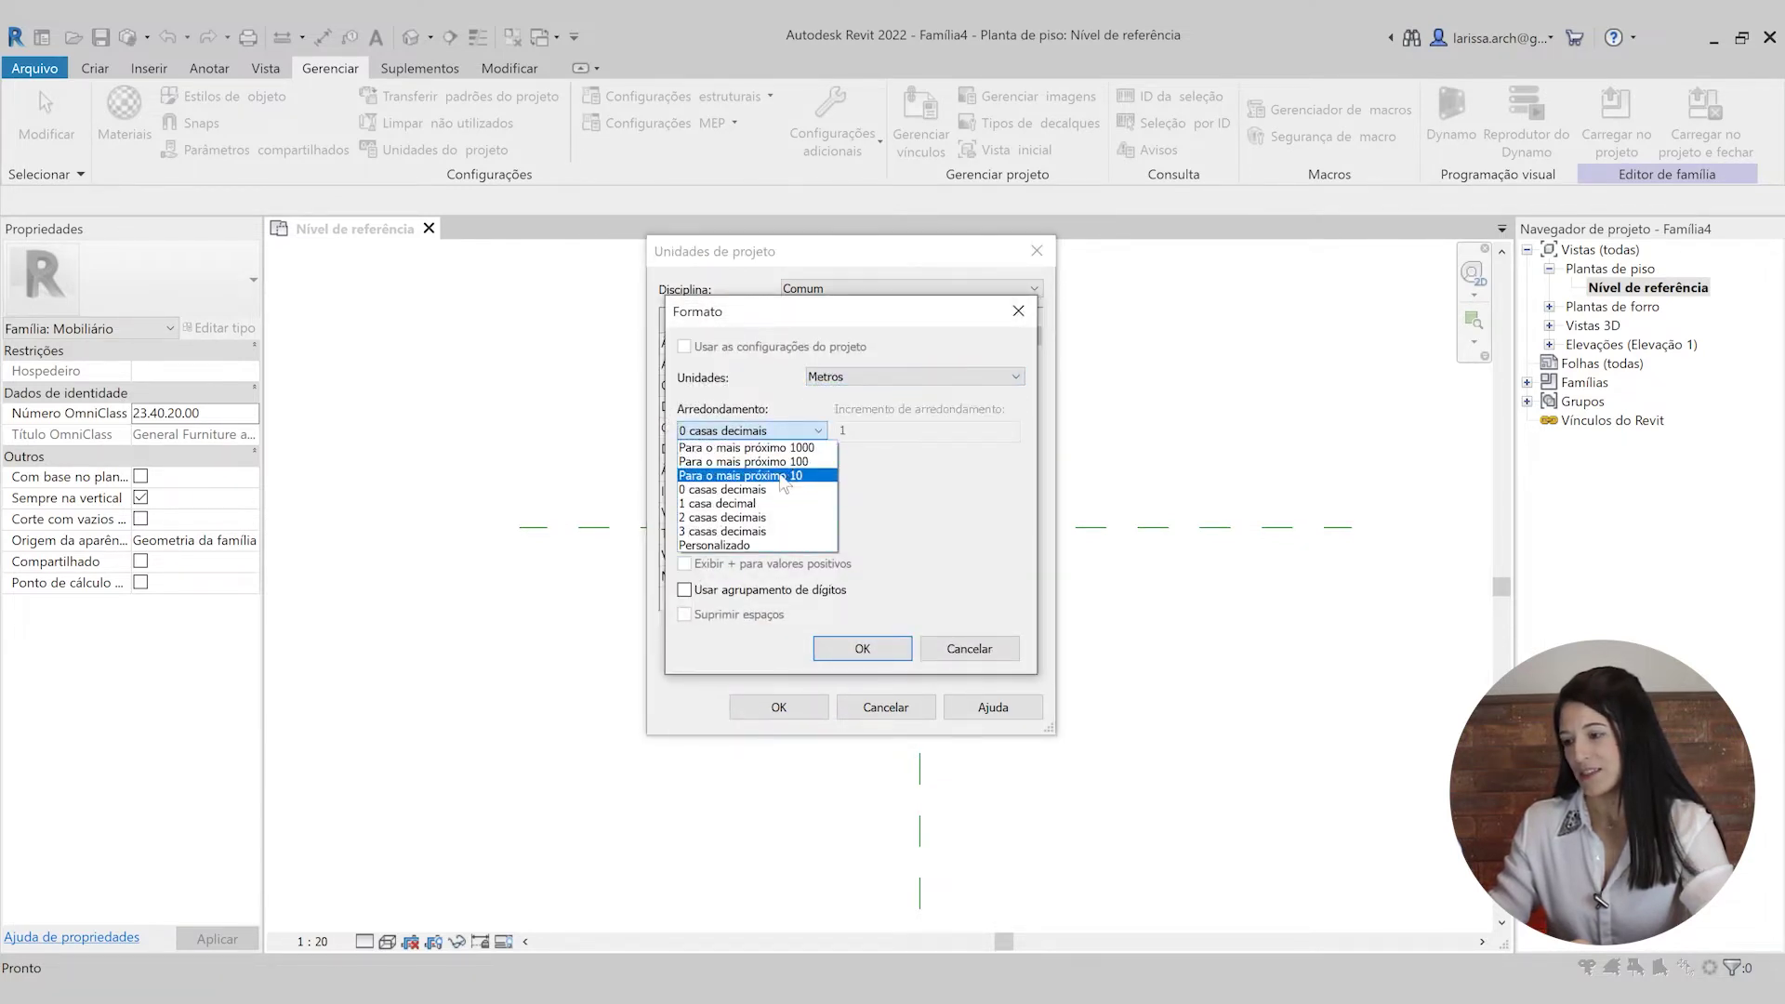
click(770, 518)
click(862, 648)
click(779, 707)
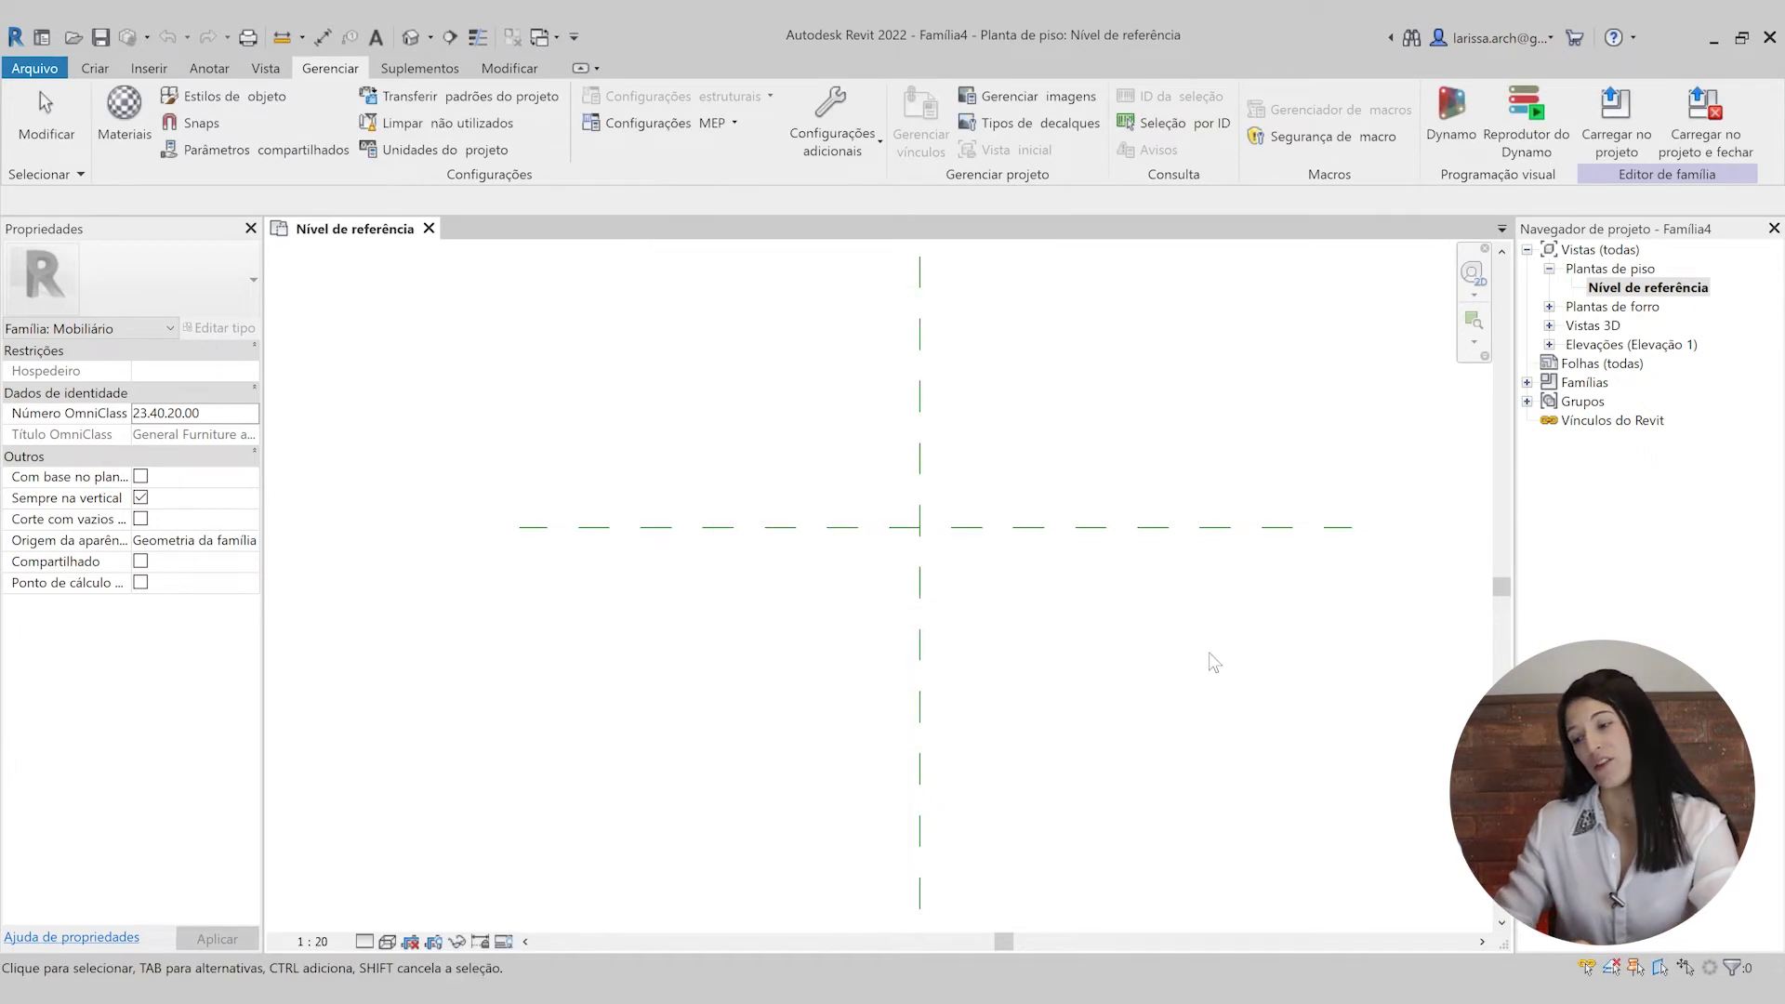
- Close the properties palette and the project browser to enlarge the drawing area
scroll(978, 472, down, 1)
middle_drag(1081, 447, 1113, 536)
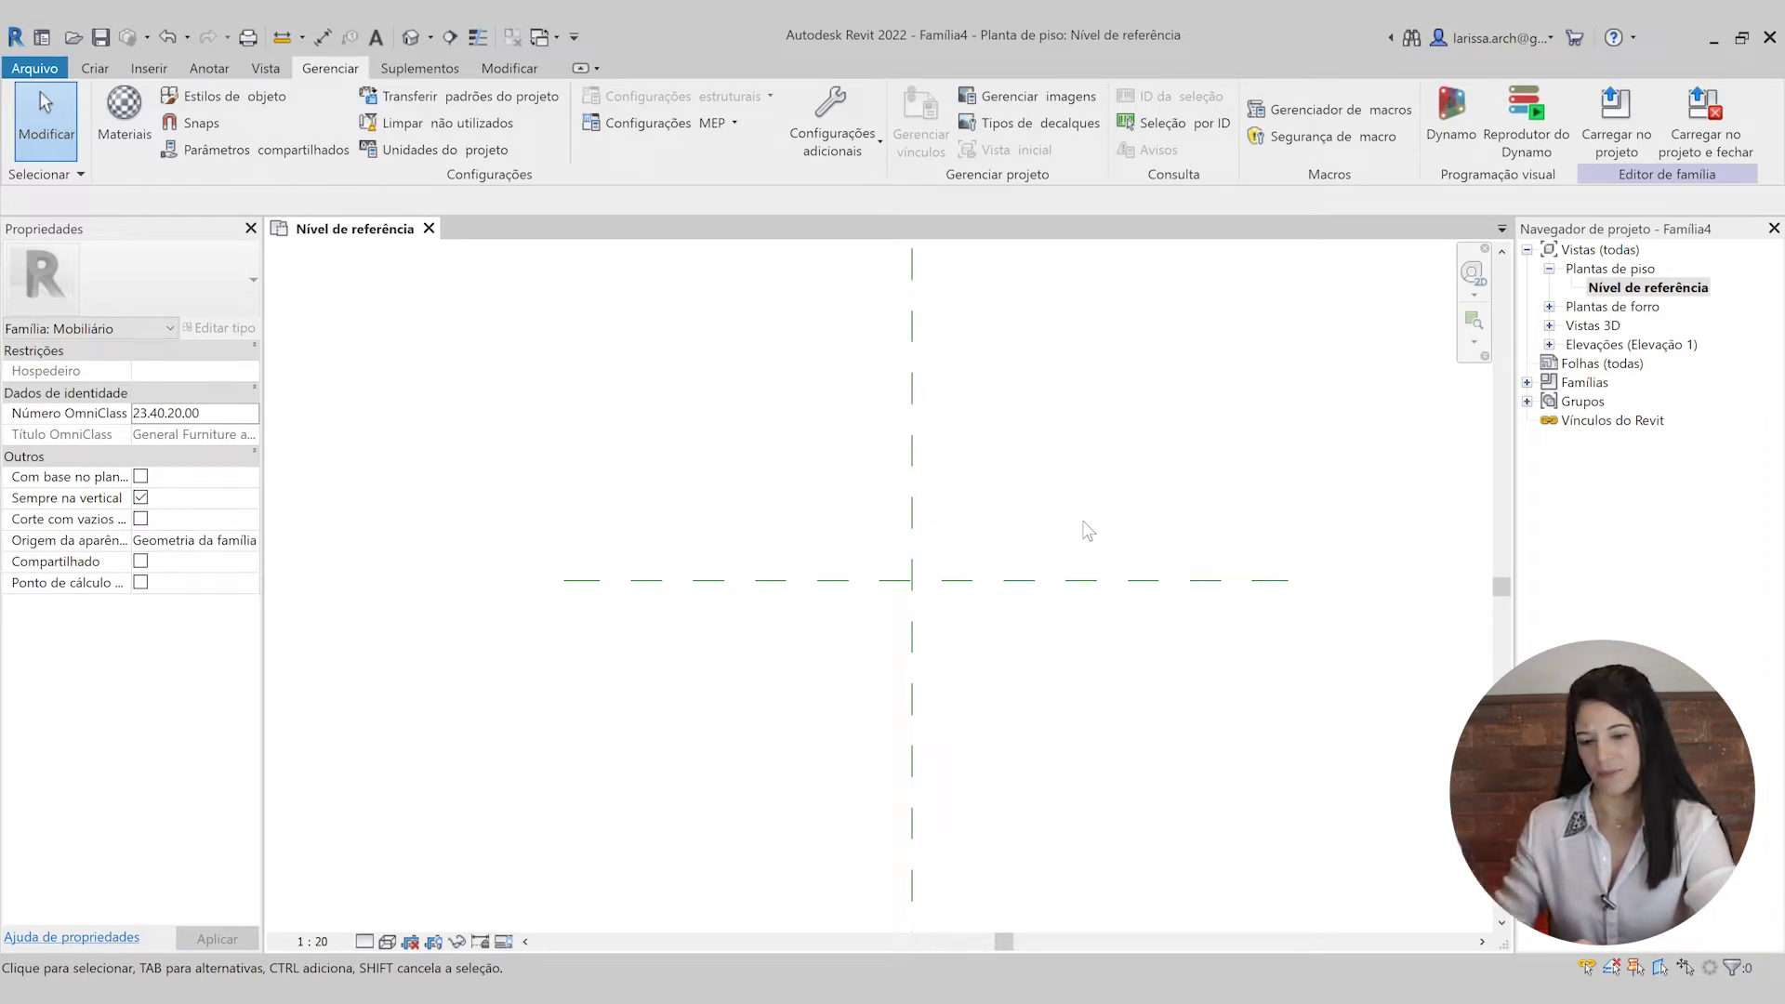
click(250, 228)
click(1774, 227)
middle_drag(1079, 440, 1526, 438)
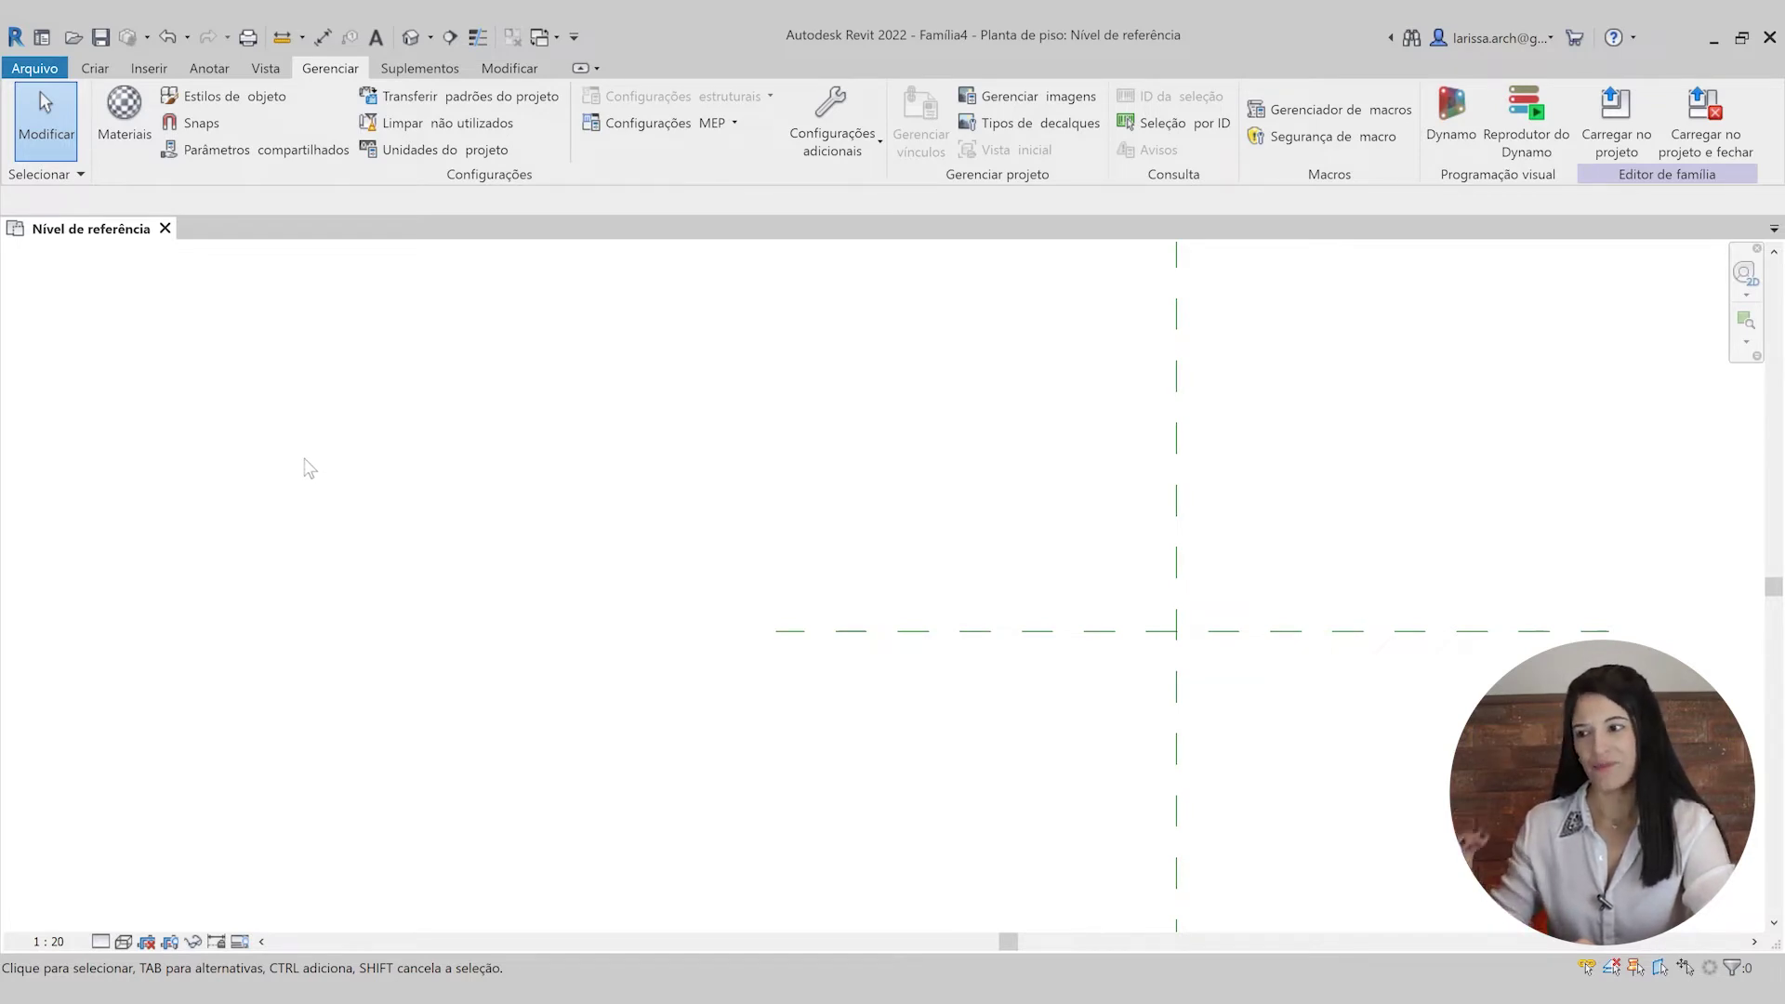
scroll(757, 459, down, 1)
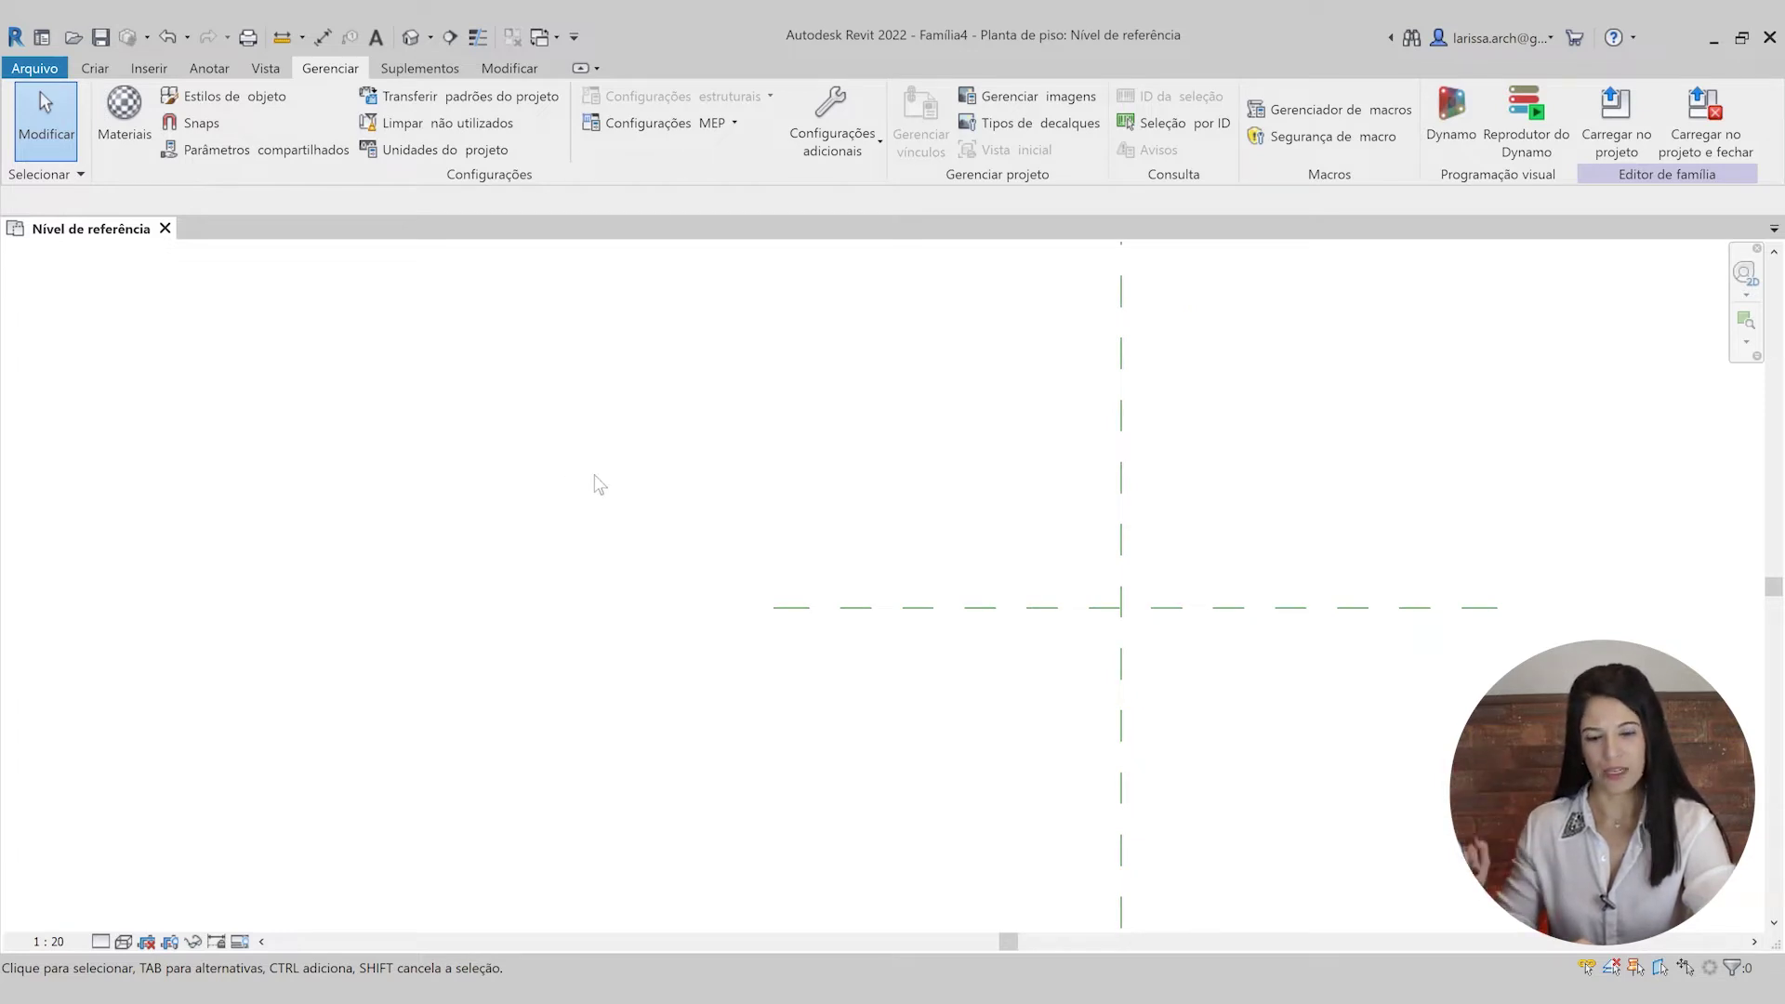
scroll(1100, 438, down, 1)
scroll(1246, 419, up, 1)
middle_drag(1247, 419, 1320, 286)
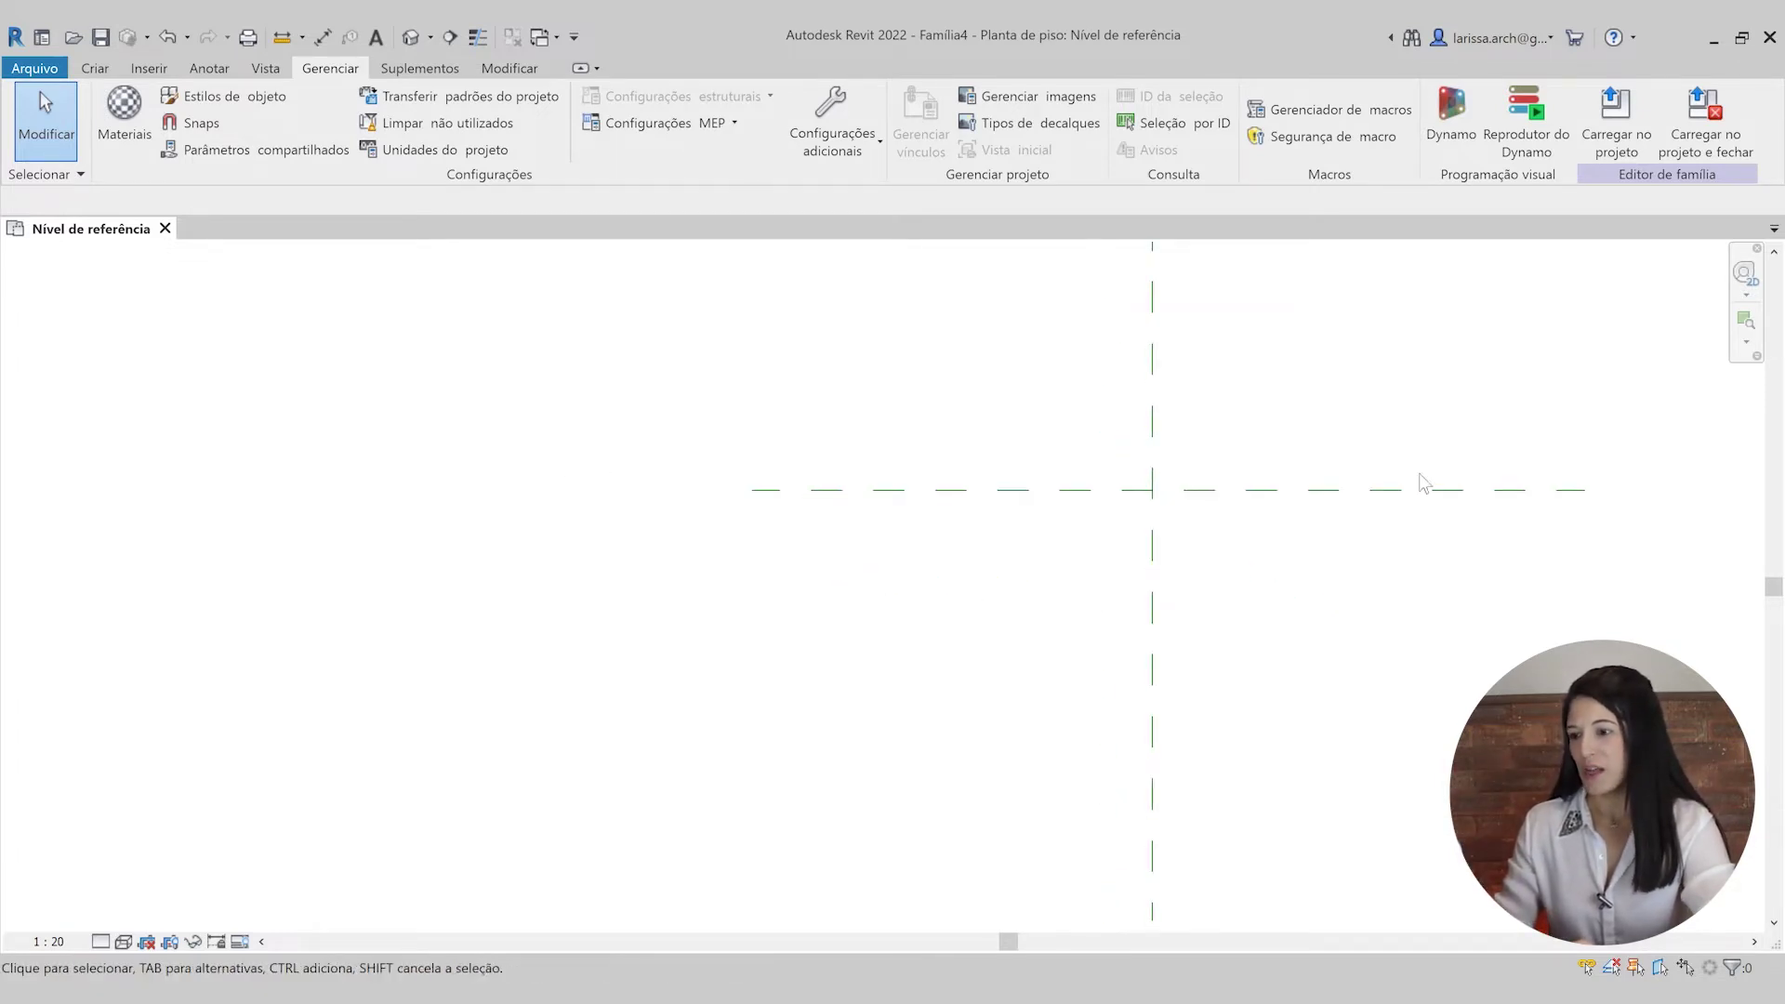
- Draw a horizontal reference plane about 0.34 m below the horizontal centre plane, matching its length
click(96, 69)
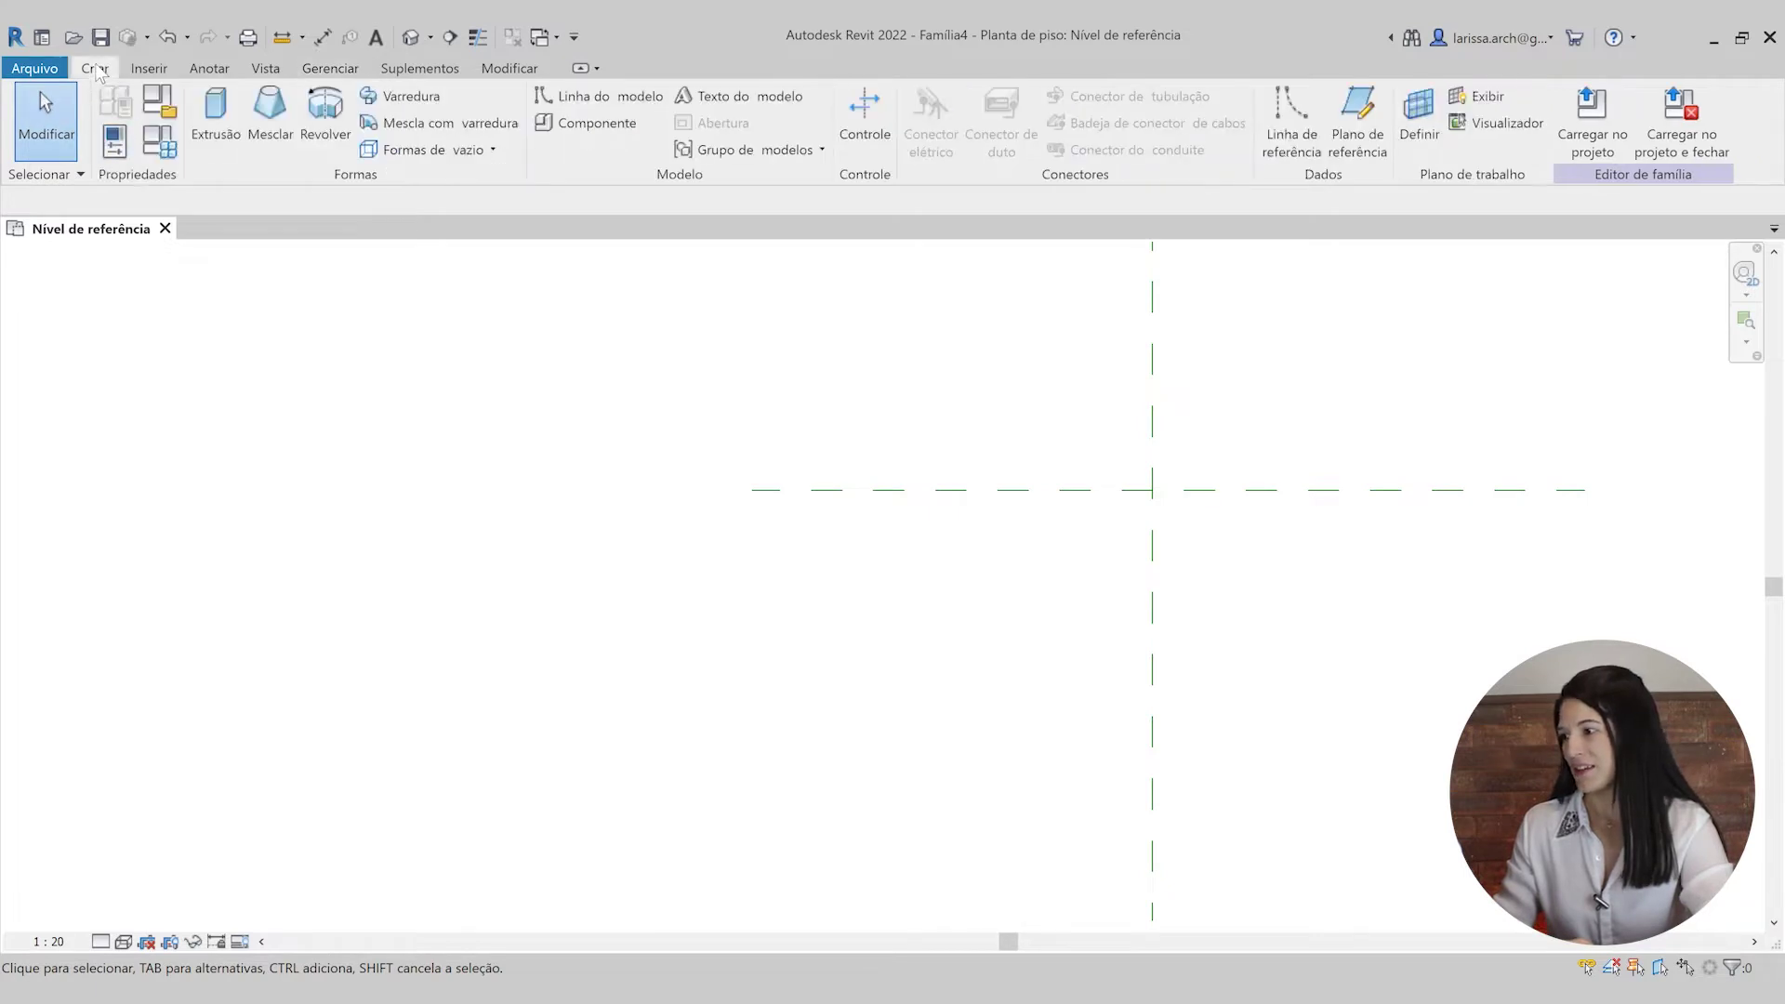
click(1356, 146)
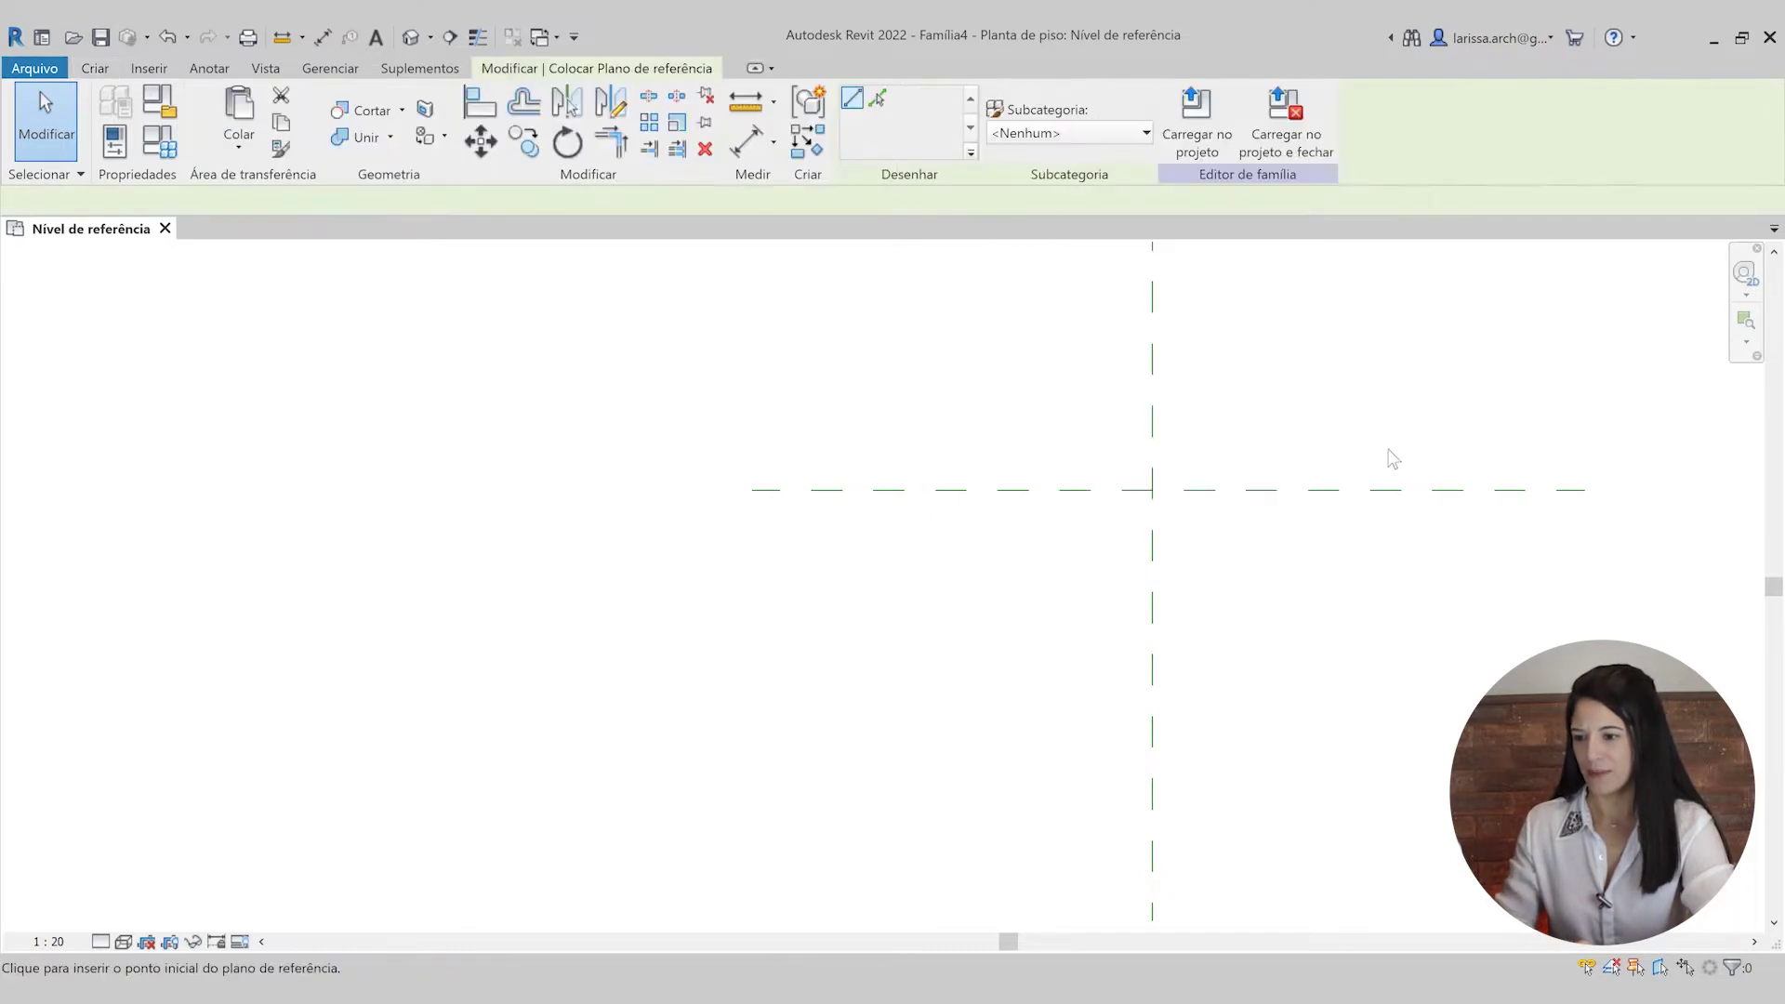
middle_drag(1402, 522, 1432, 437)
scroll(1445, 474, down, 1)
middle_drag(1454, 507, 1462, 515)
scroll(1445, 457, up, 1)
middle_drag(1113, 452, 1170, 461)
scroll(1171, 460, down, 1)
click(823, 499)
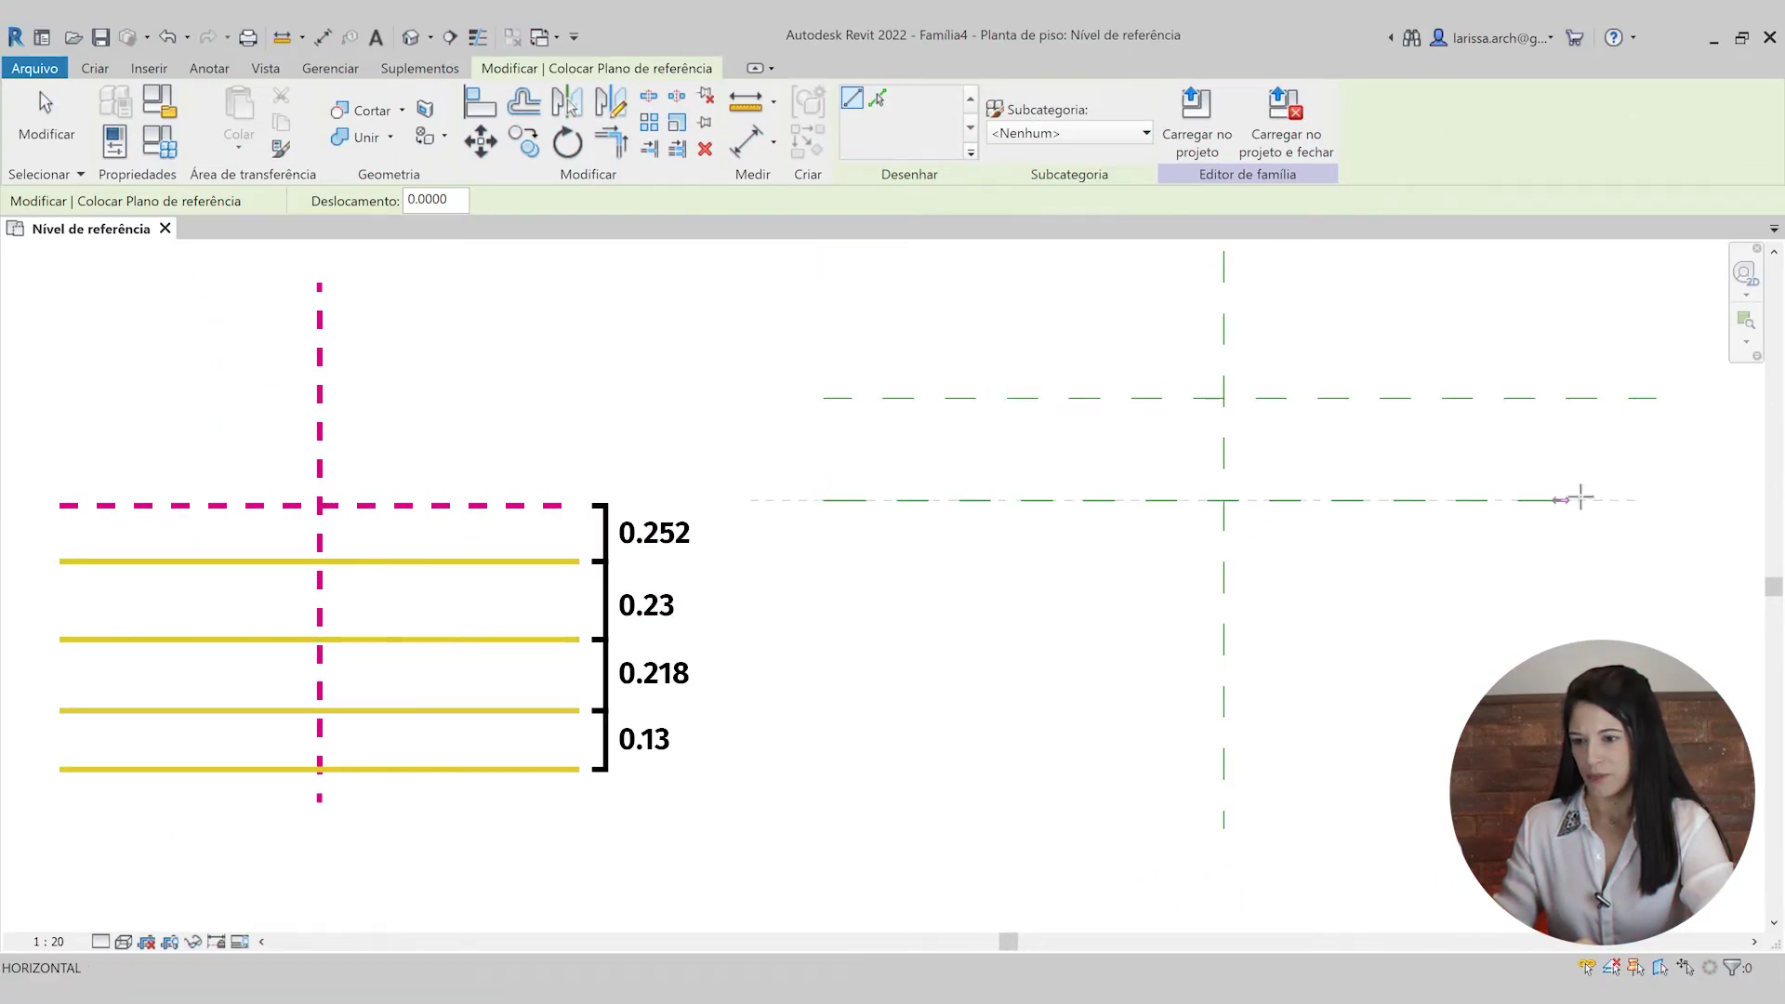
click(1657, 500)
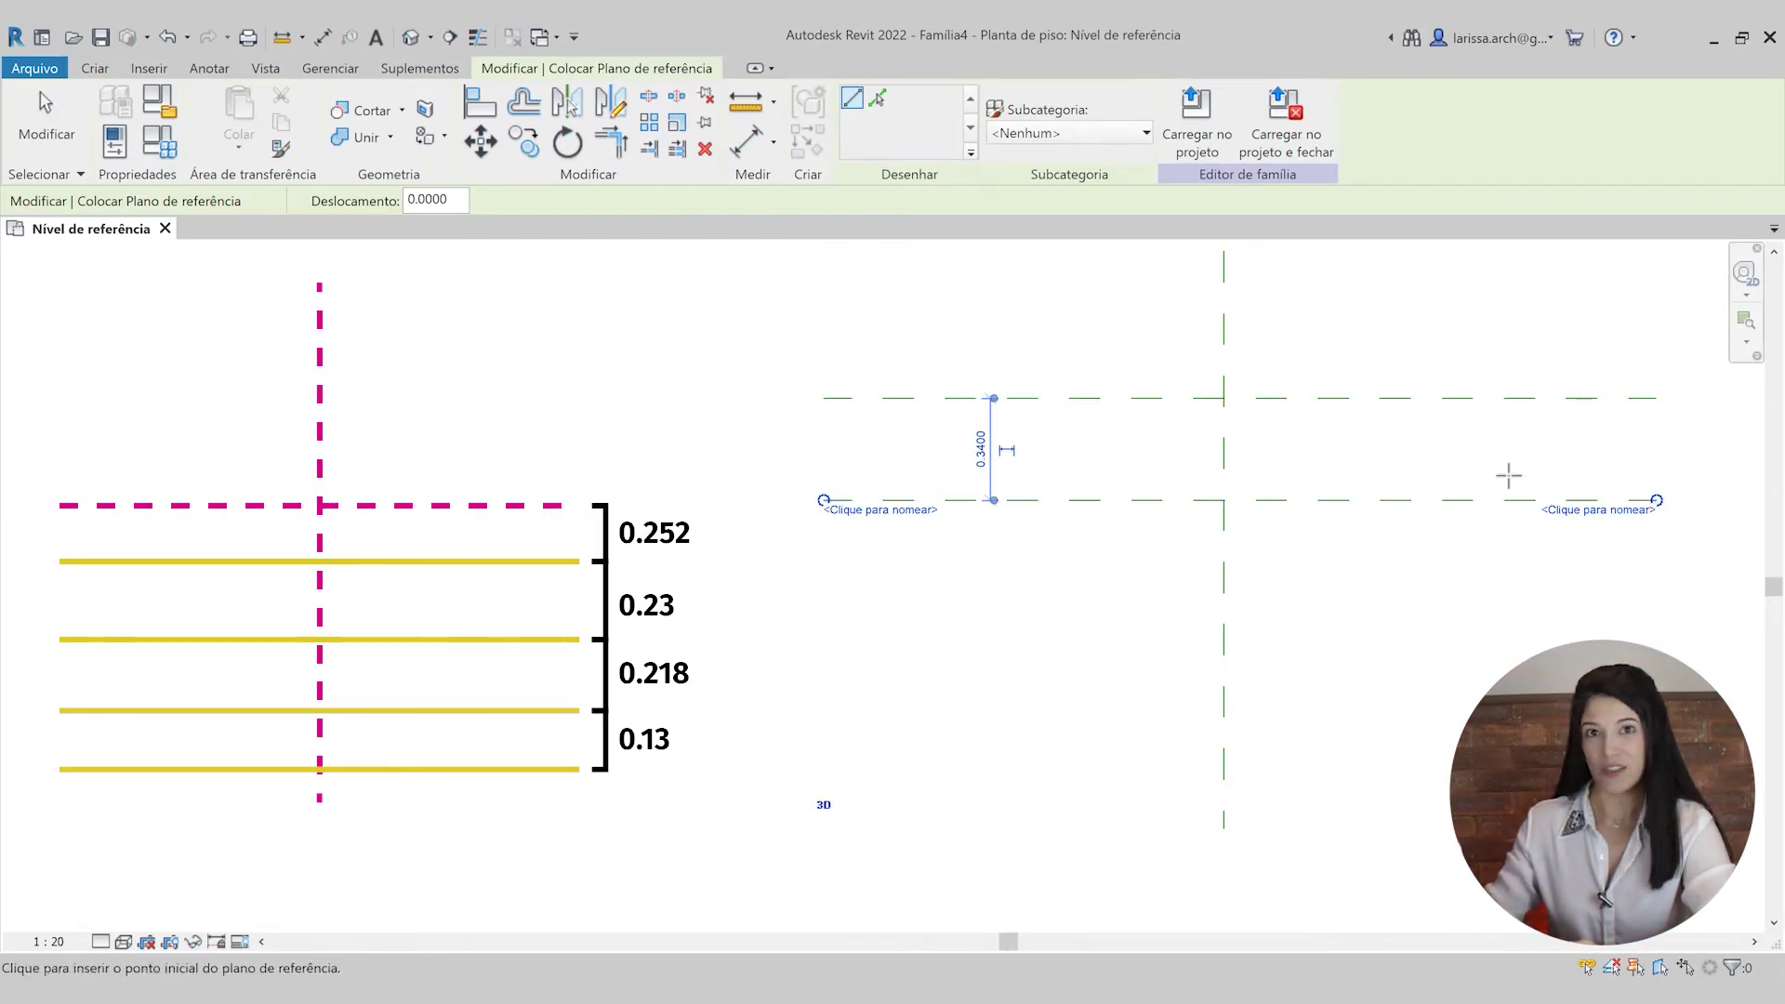
key(Escape)
key(Escape)
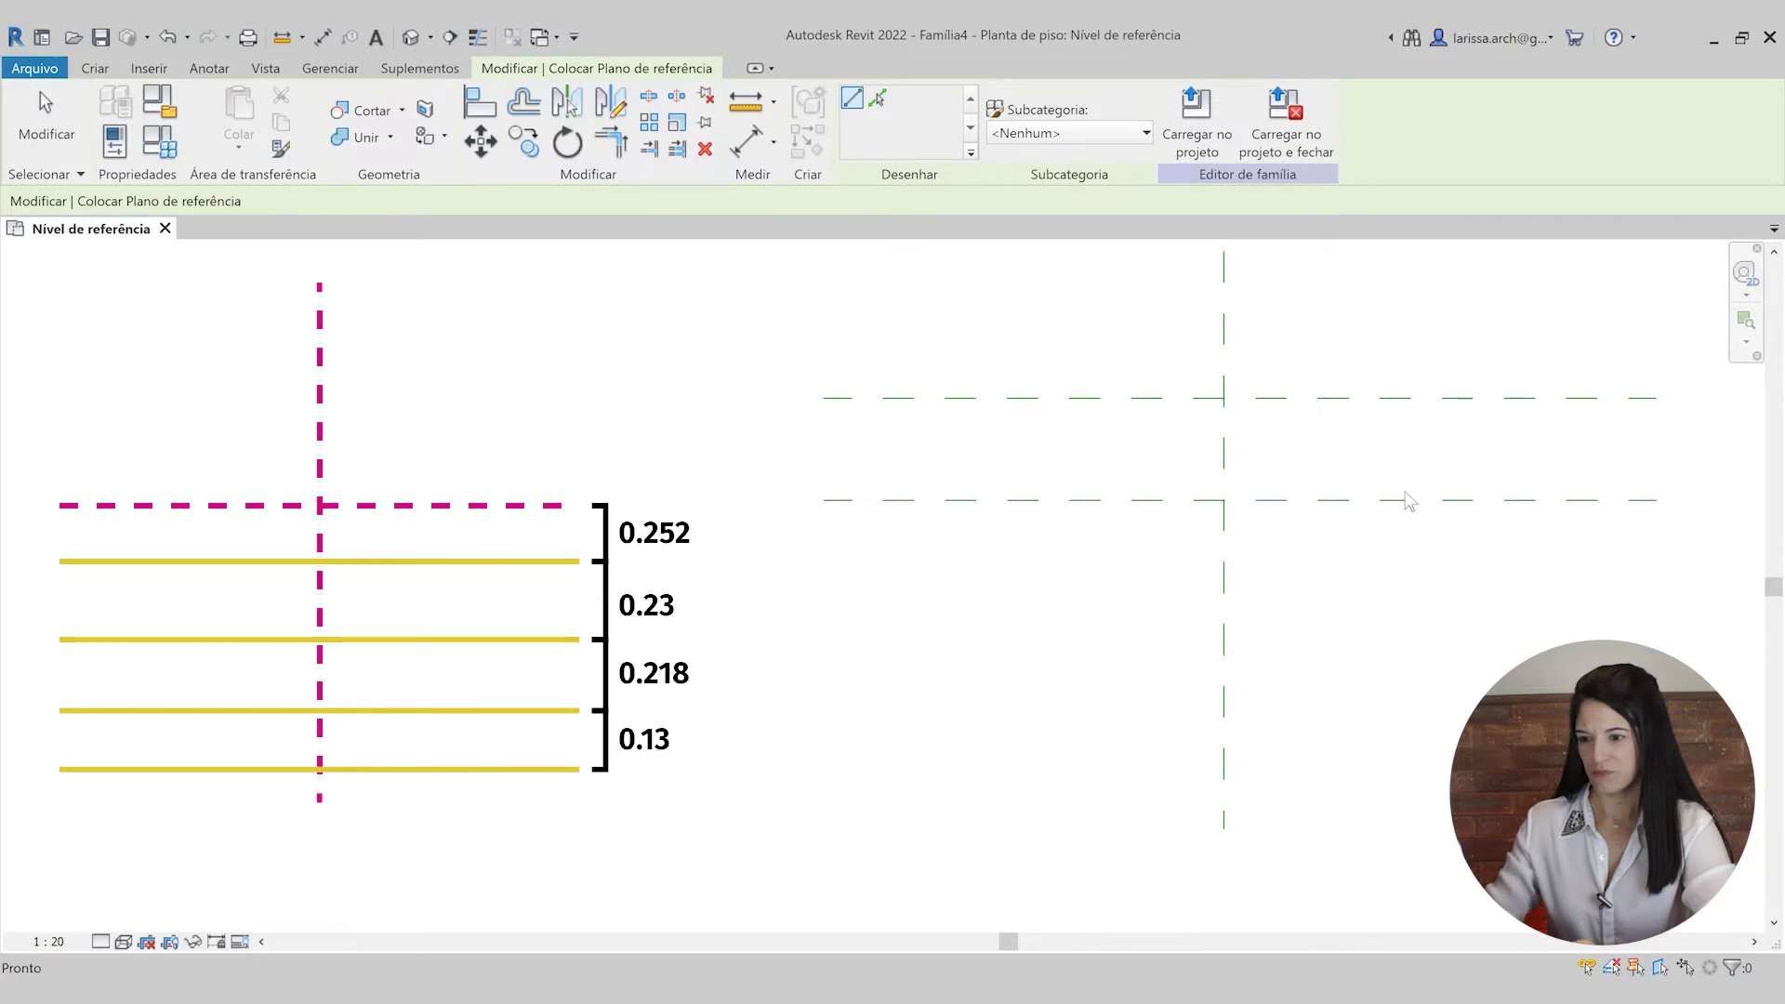
- Set the new horizontal reference plane's distance from the centre plane to 0.252 m
click(1404, 500)
click(981, 450)
text(.25)
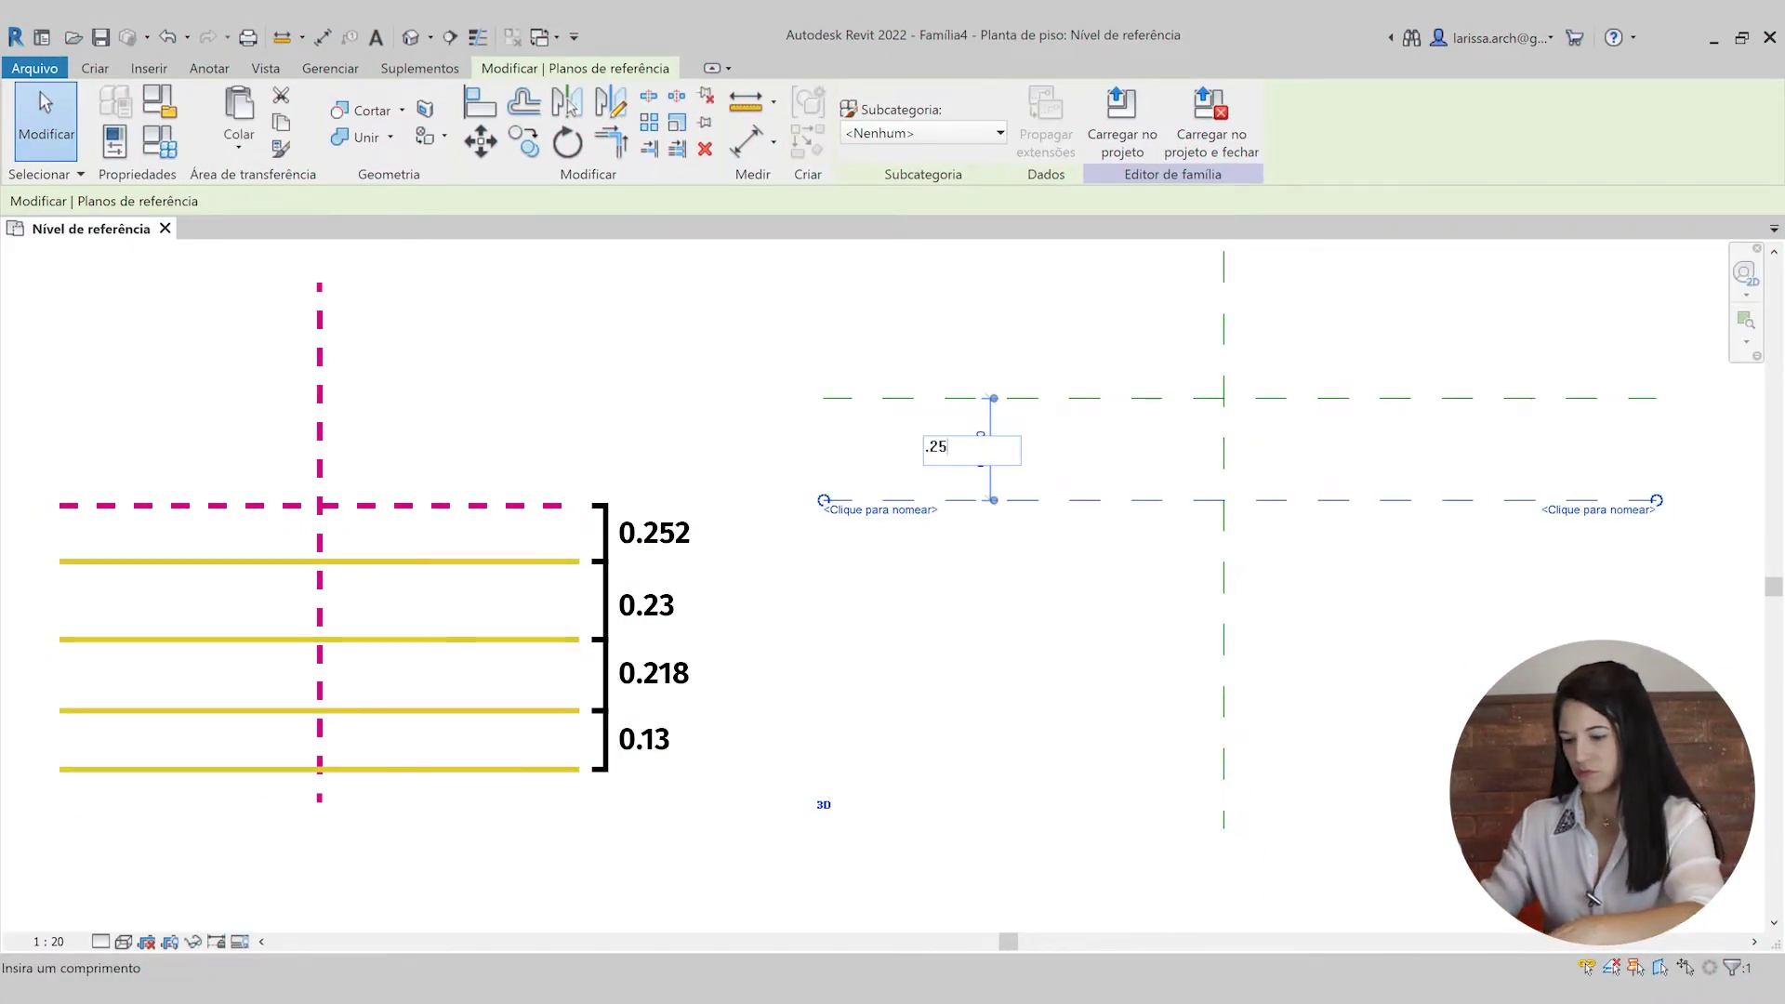
text(2)
key(Return)
- Copy the lower horizontal reference plane downward three times at successive spacings of 0.23, 0.218 and 0.13 m
scroll(1116, 465, up, 1)
key(c)
key(o)
click(1120, 479)
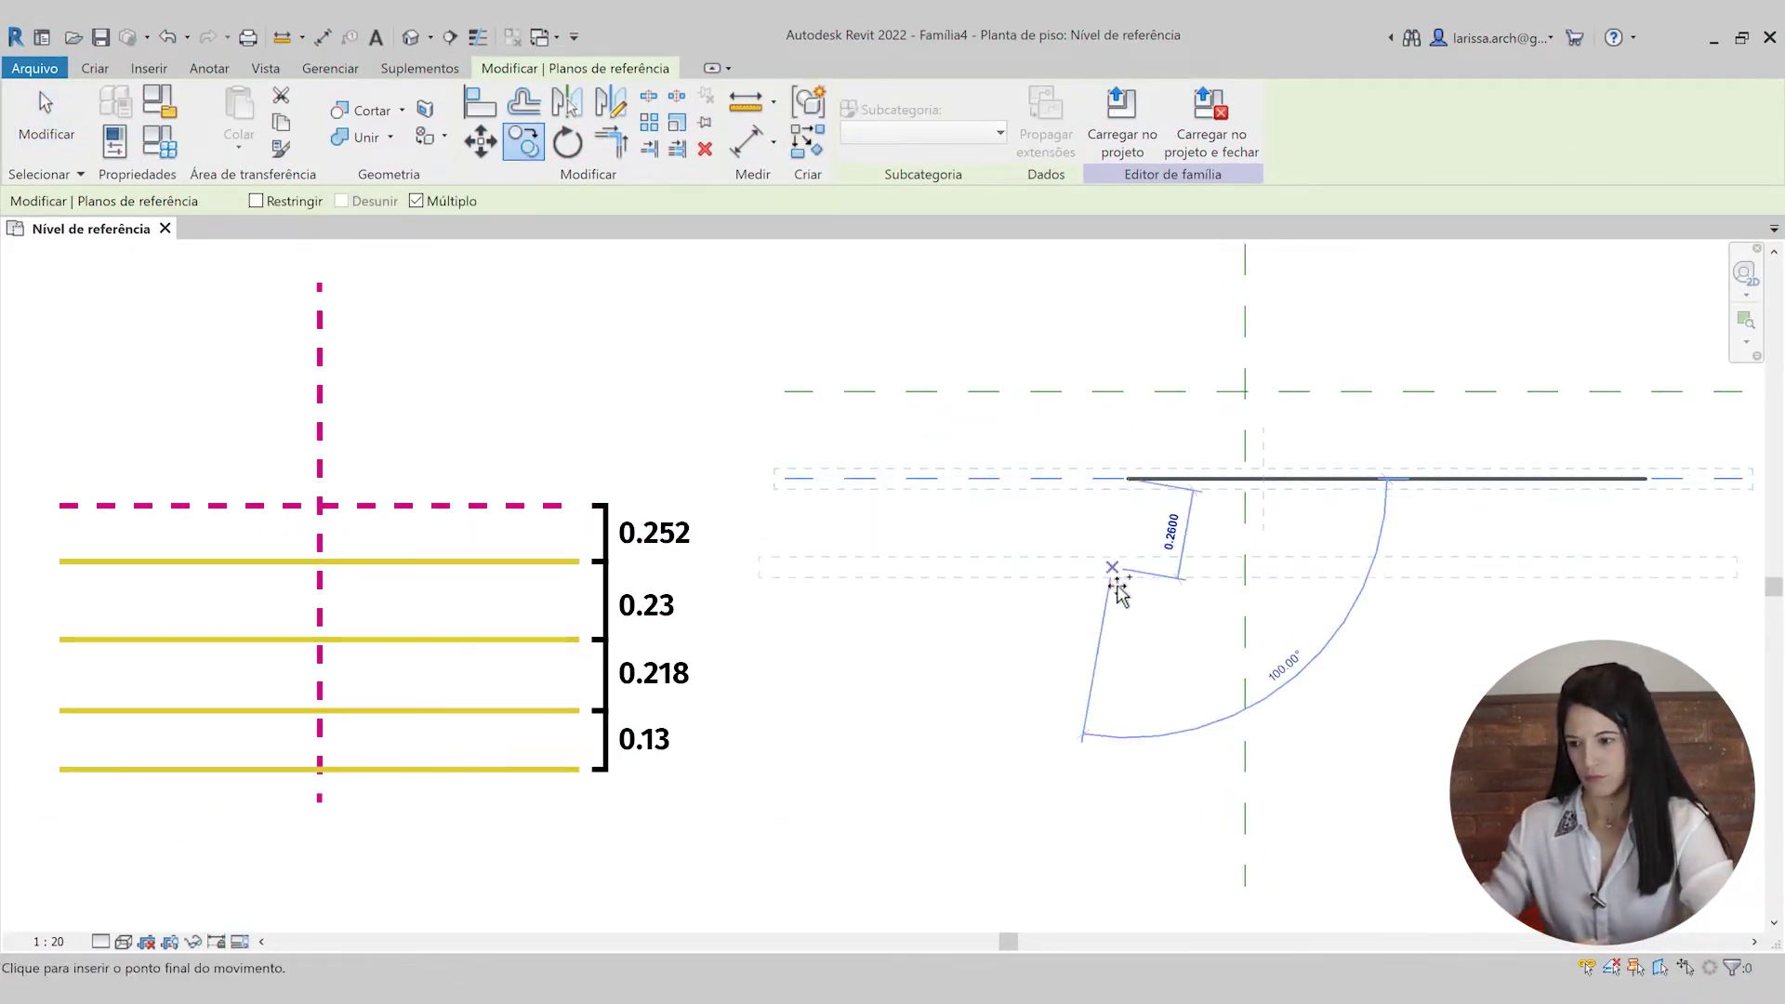
click(1128, 558)
text(.23)
key(Return)
text(.)
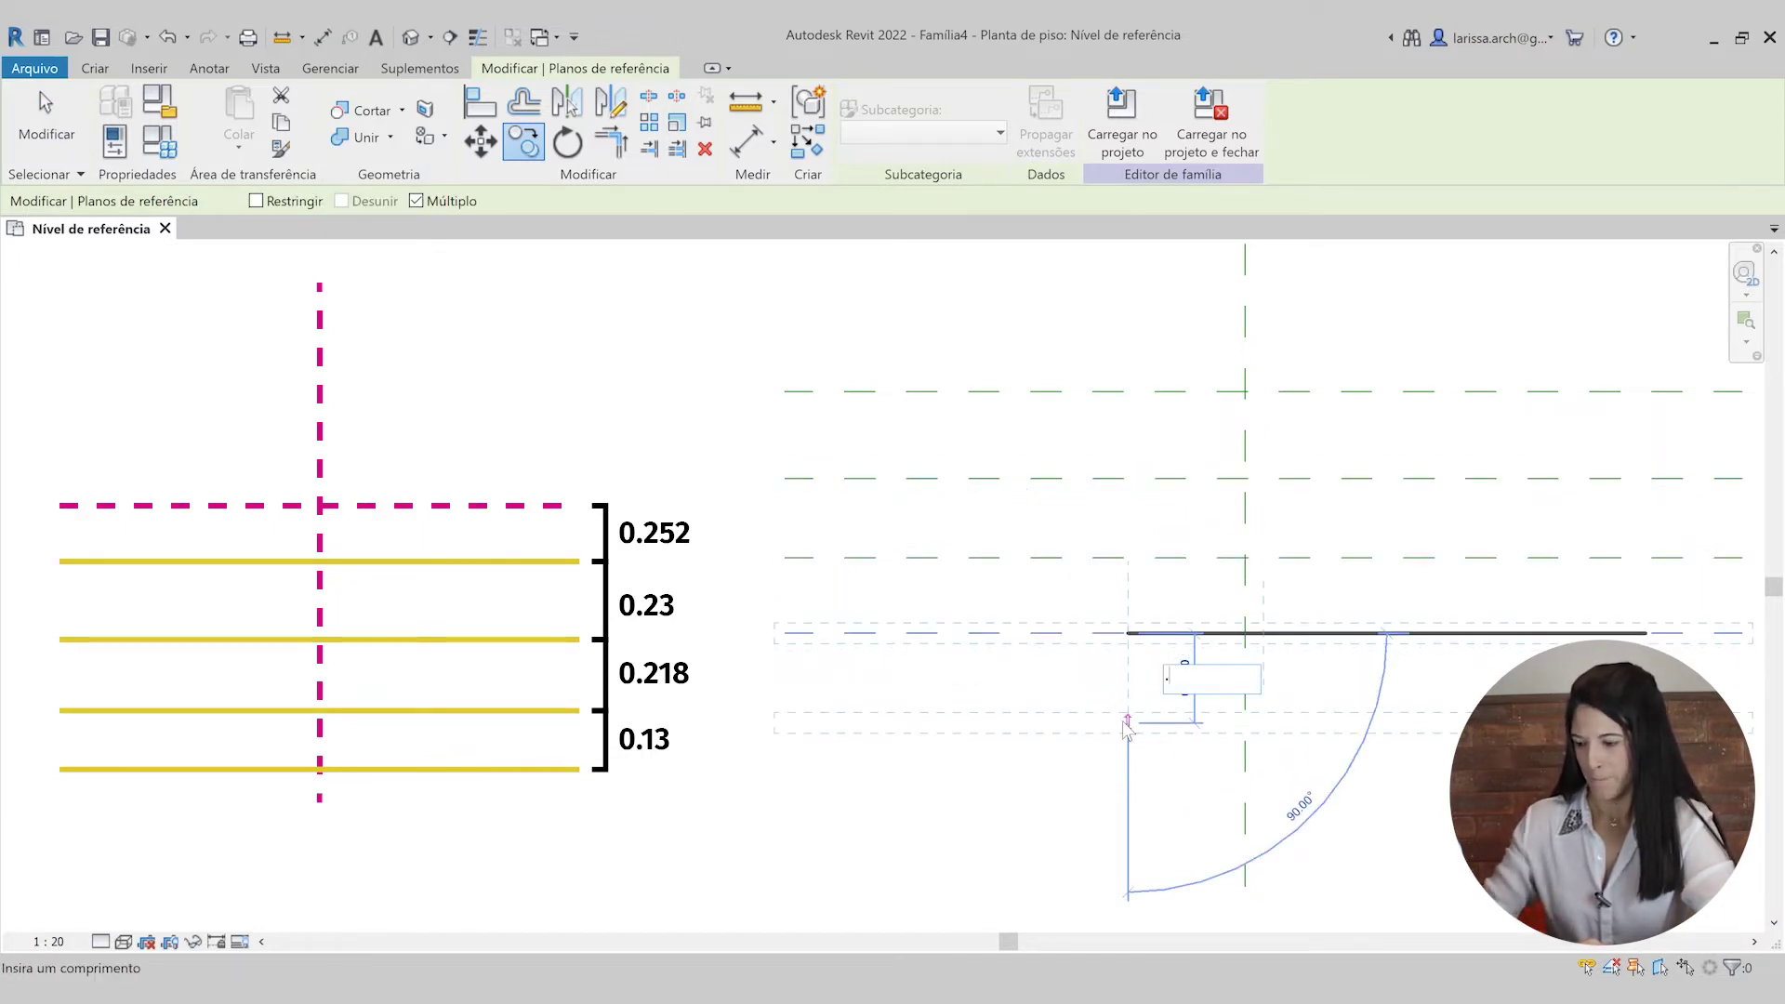
text(13)
key(Return)
key(Escape)
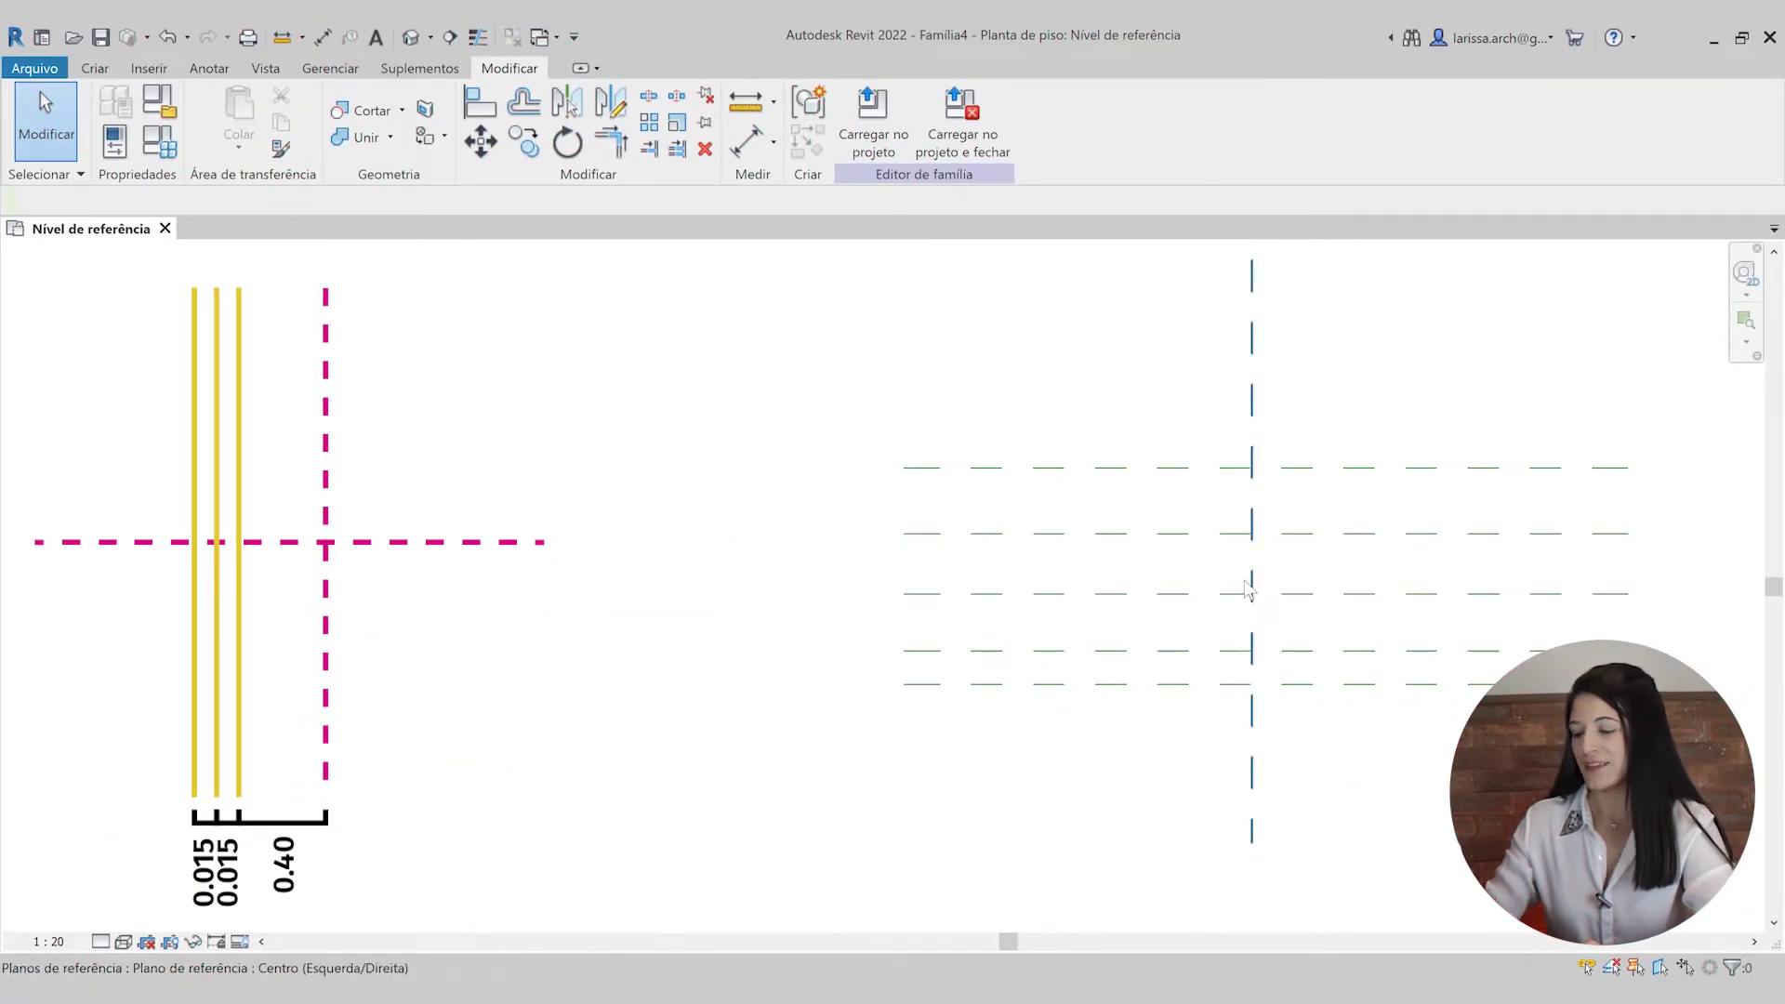
- Draw a vertical reference plane on the left of the vertical centre plane and set its distance from it to 0.4 m
key(r)
key(p)
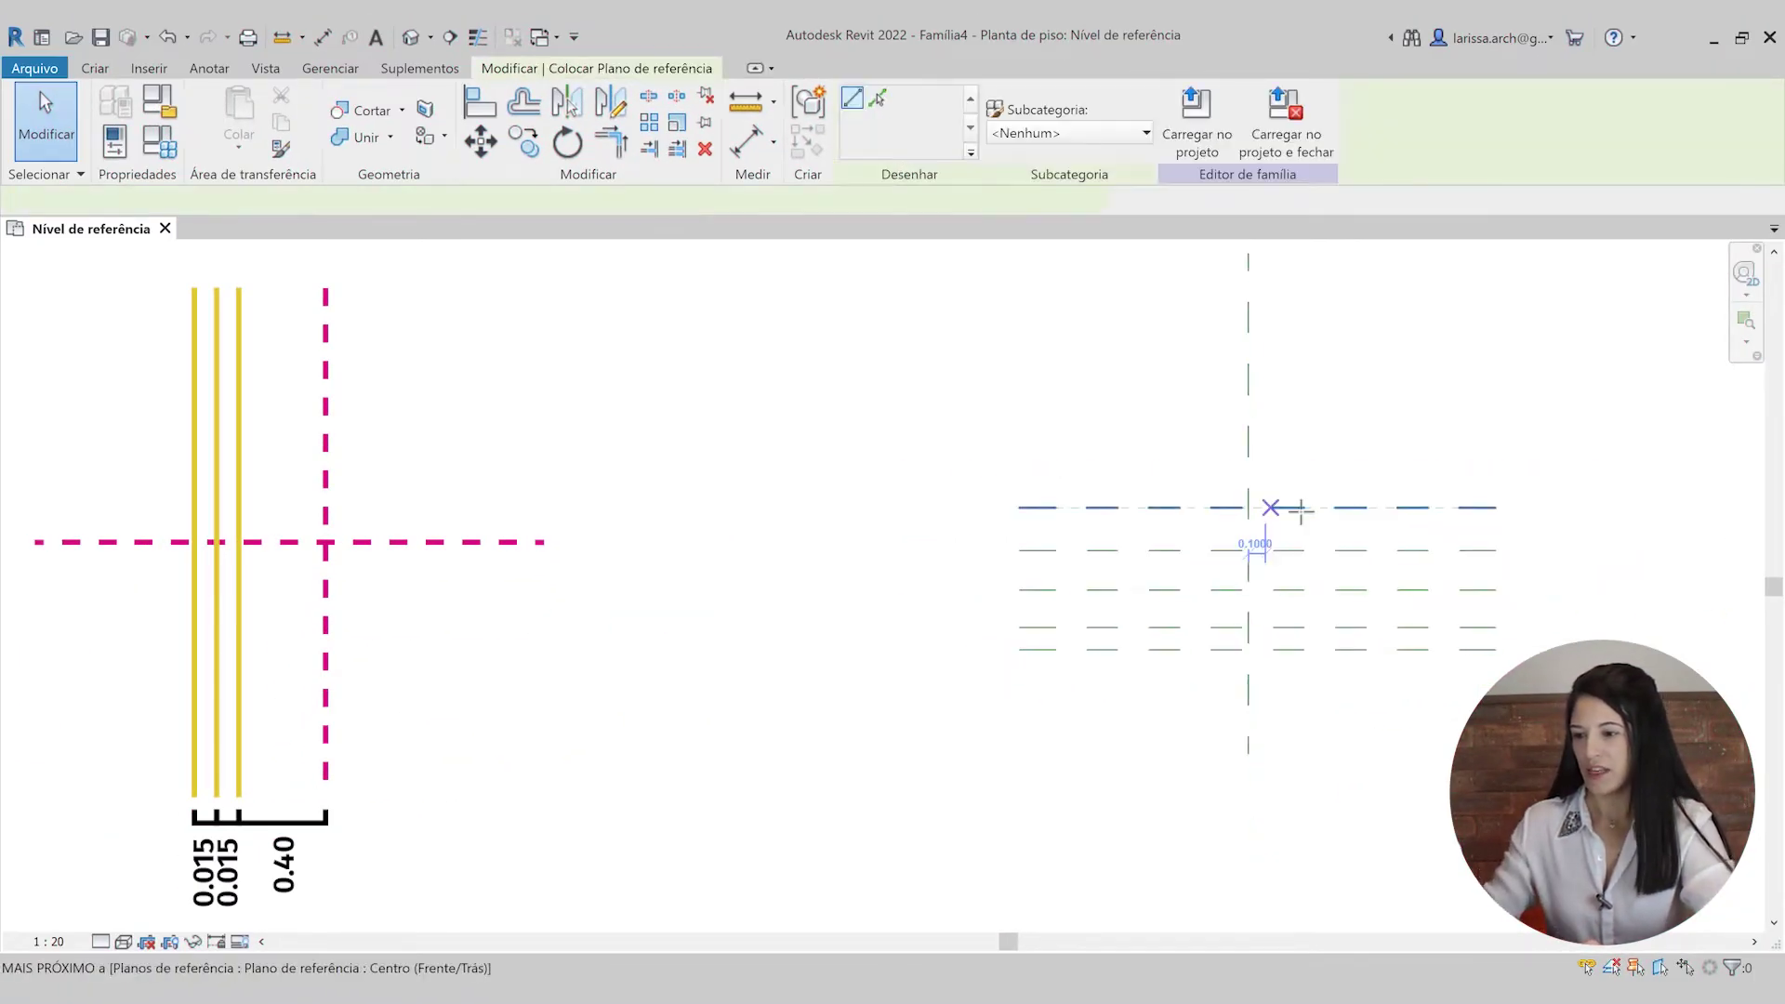
click(1197, 280)
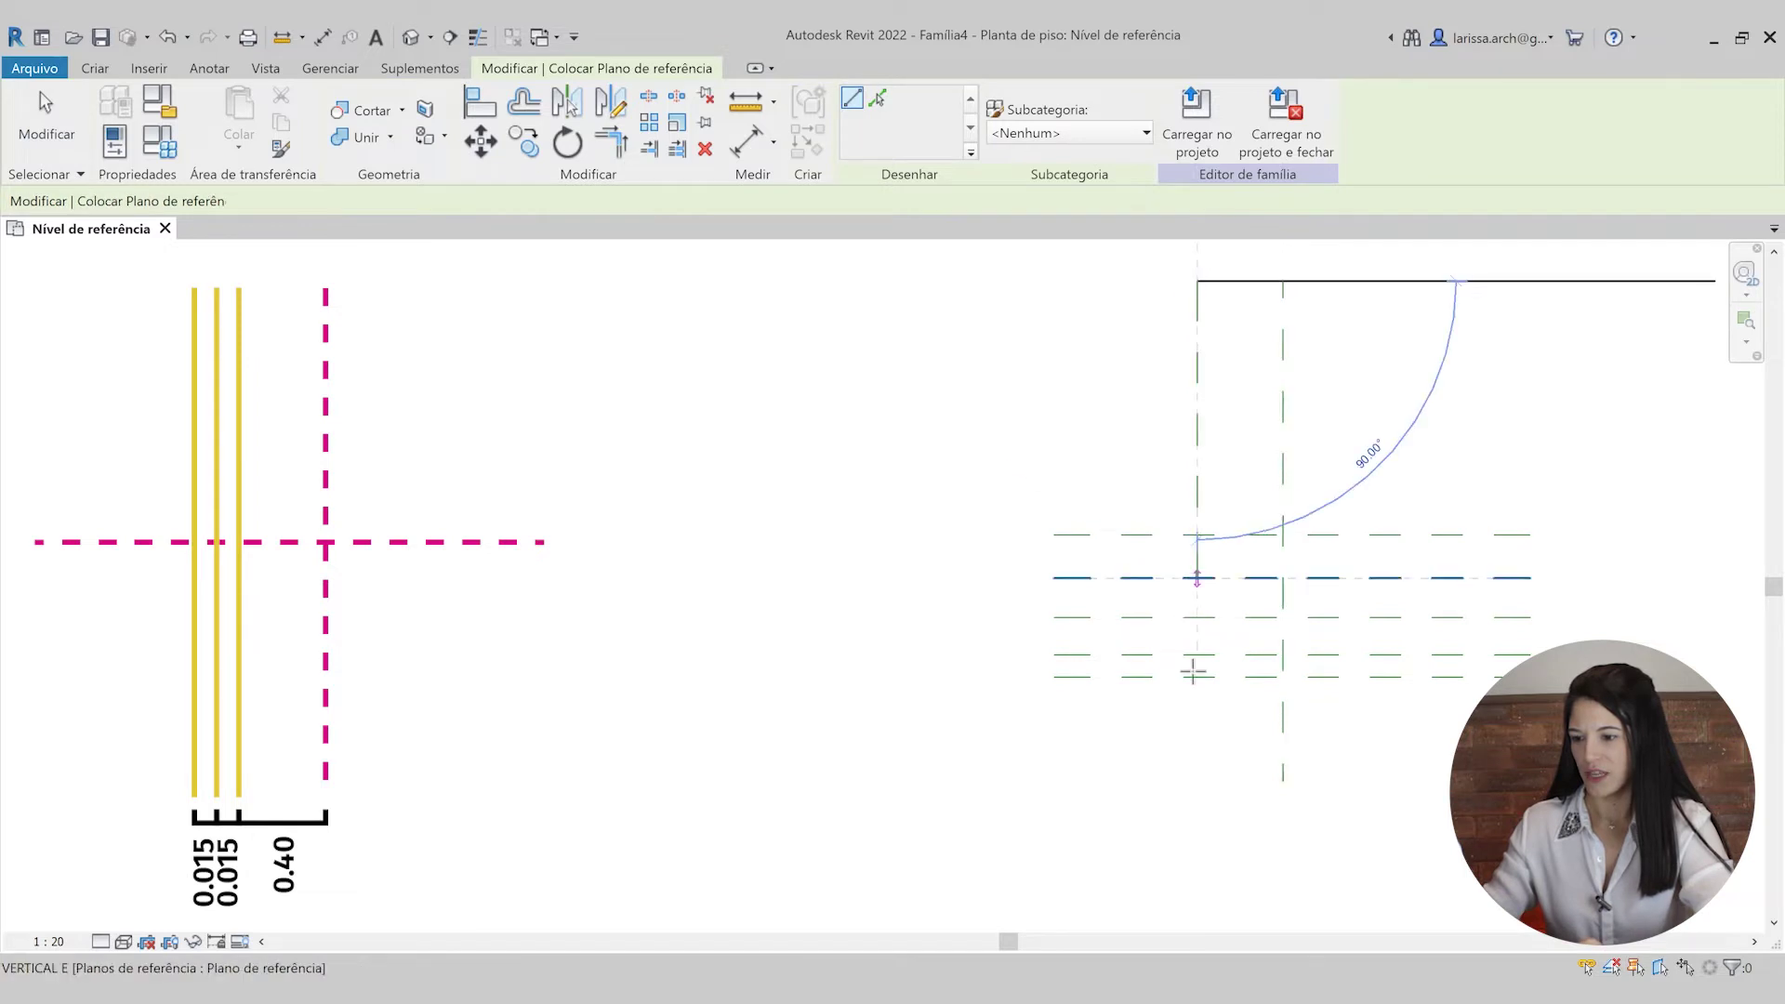
click(1210, 781)
click(1240, 370)
key(BackSpace)
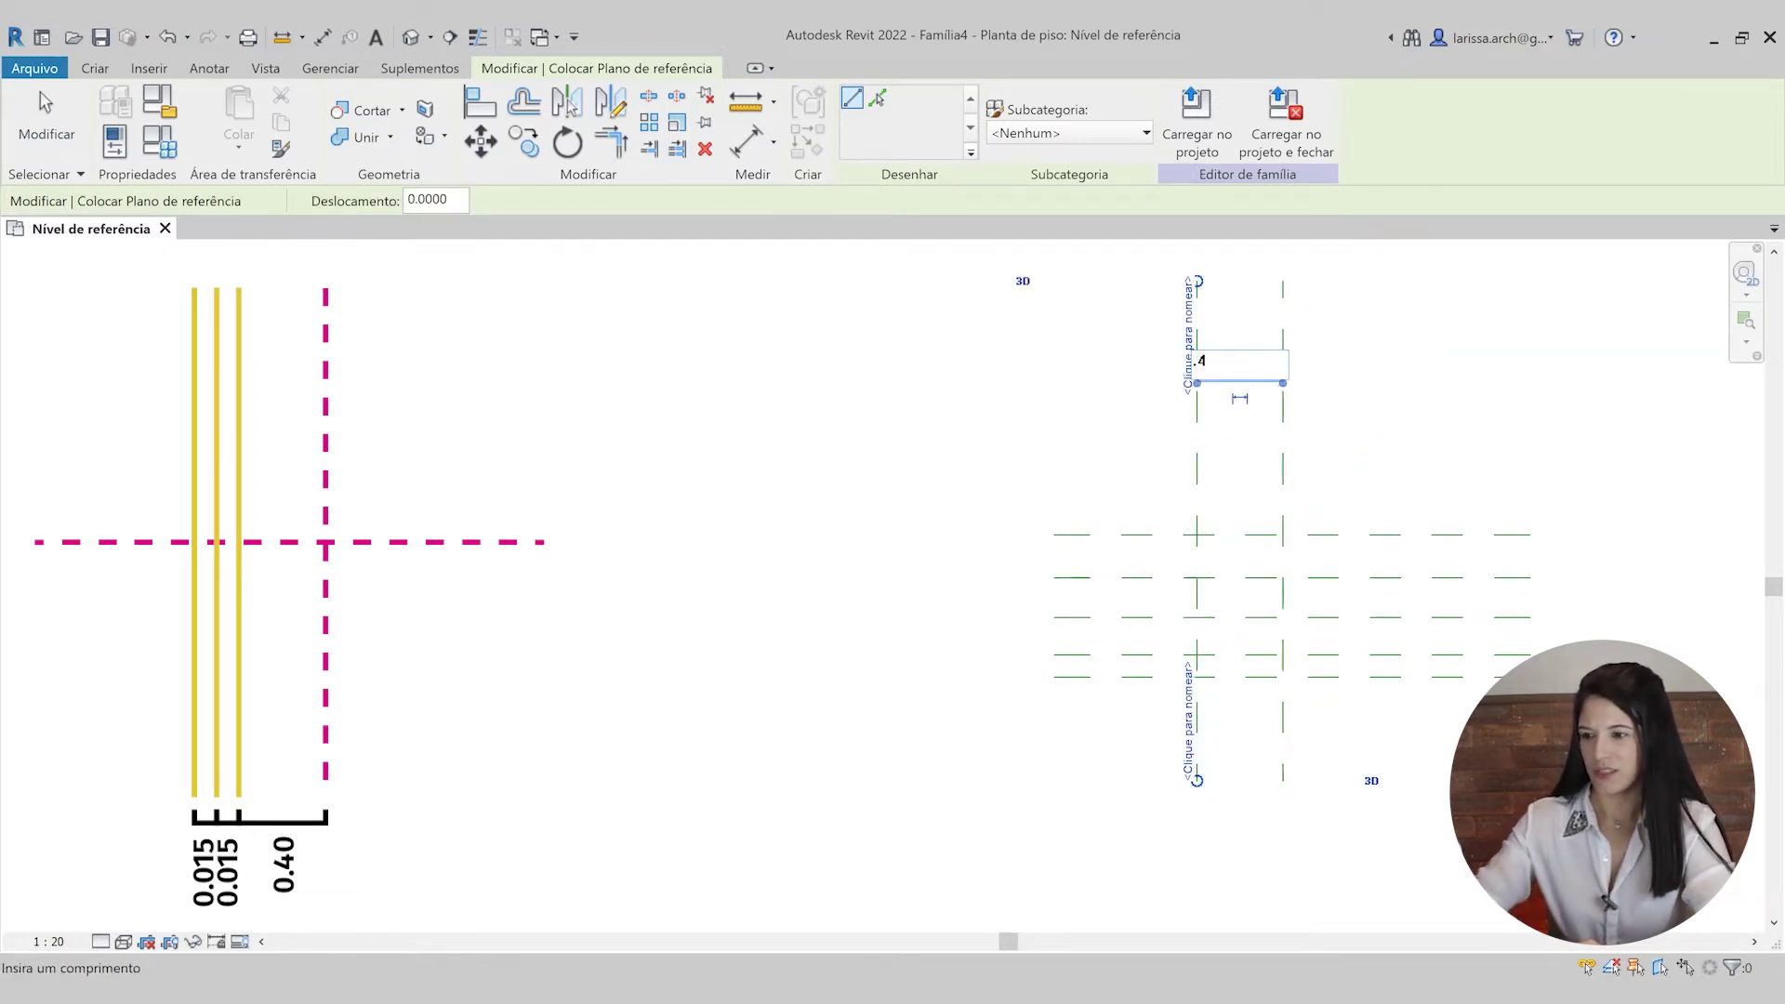
text(.4)
key(Return)
key(Escape)
- Copy the new vertical reference plane outward to the left twice, at successive spacings of 0.015 m
key(space)
scroll(1194, 409, up, 2)
click(1188, 463)
text(.015)
key(Return)
text(.015)
key(Return)
key(Escape)
key(Escape)
- Mirror the three left vertical reference planes about the vertical centre plane
scroll(1237, 454, down, 2)
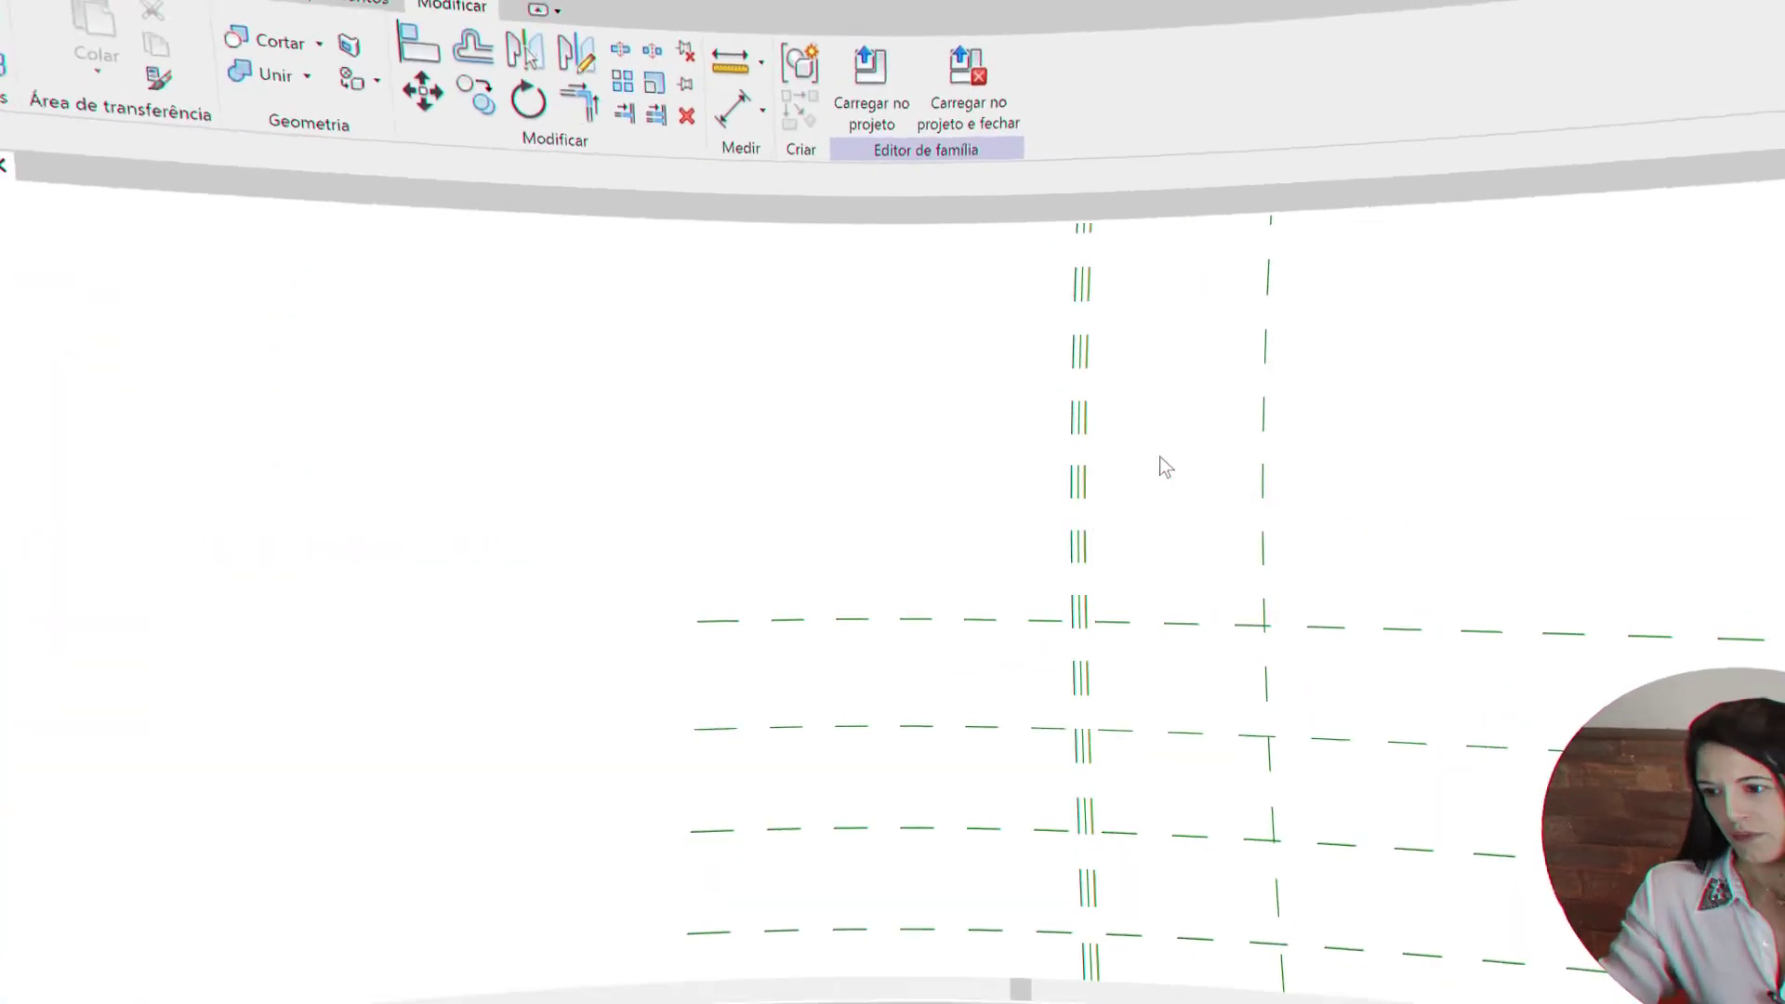
drag(1166, 465, 1003, 325)
scroll(1096, 400, up, 2)
scroll(1097, 446, up, 1)
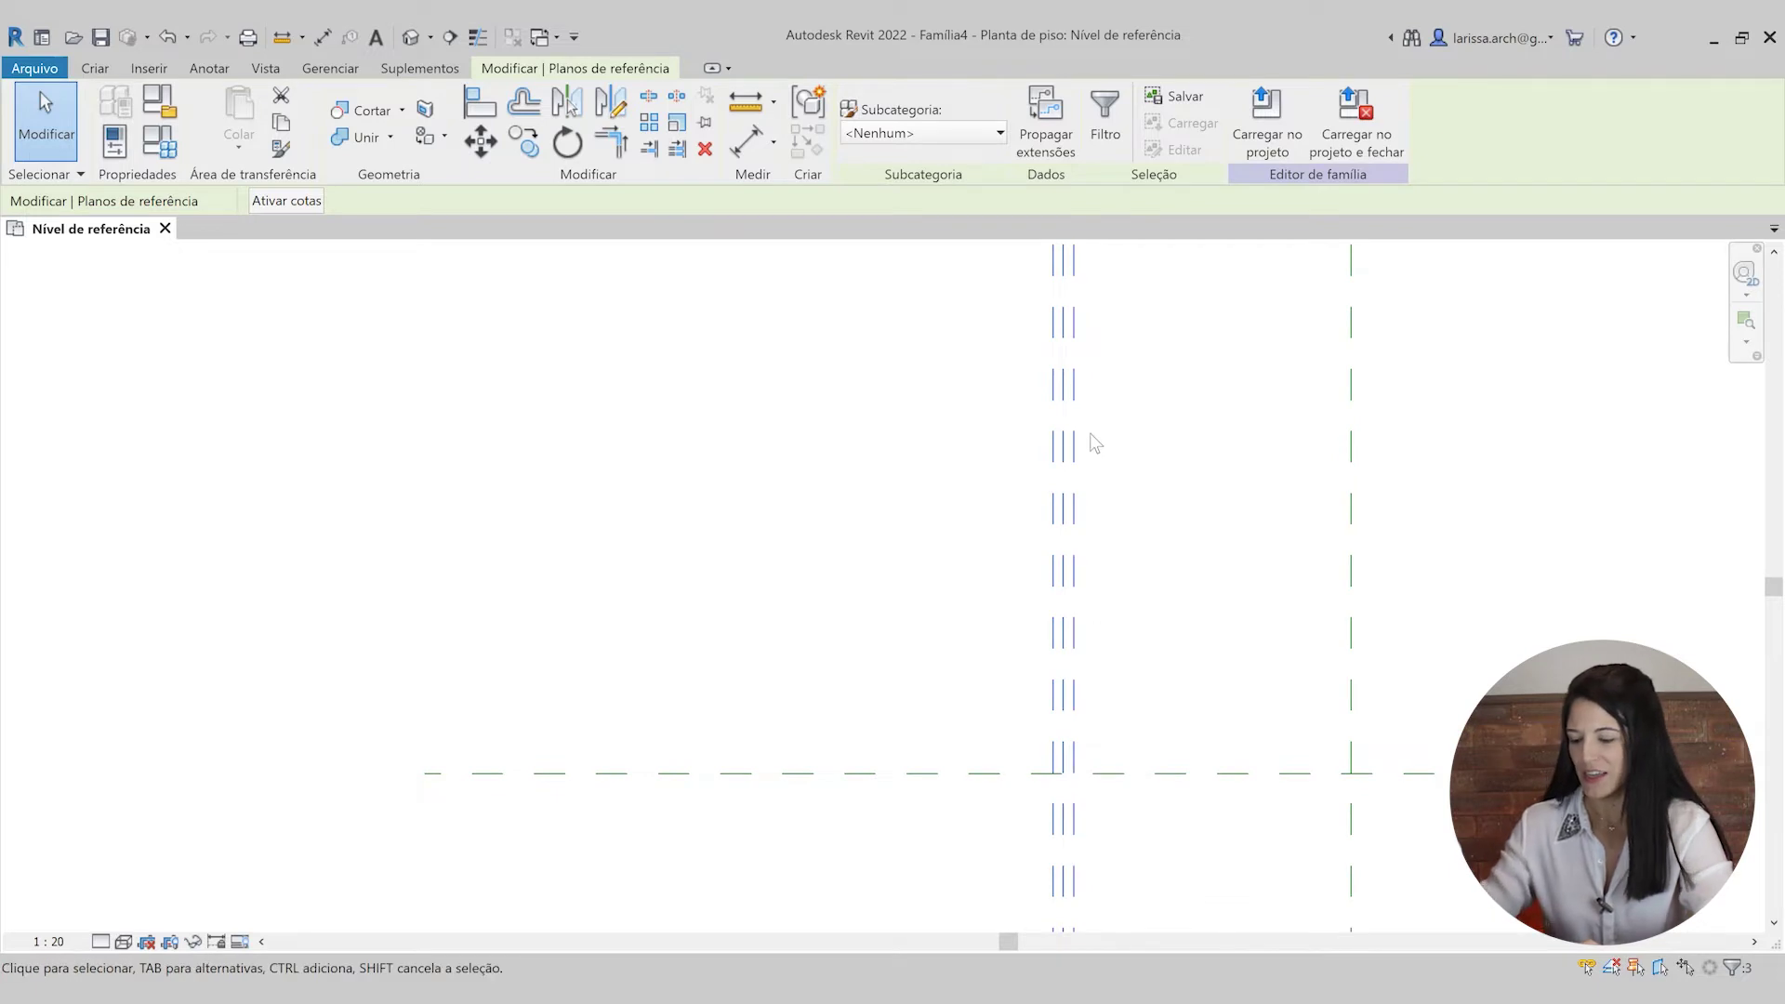
scroll(1091, 439, down, 2)
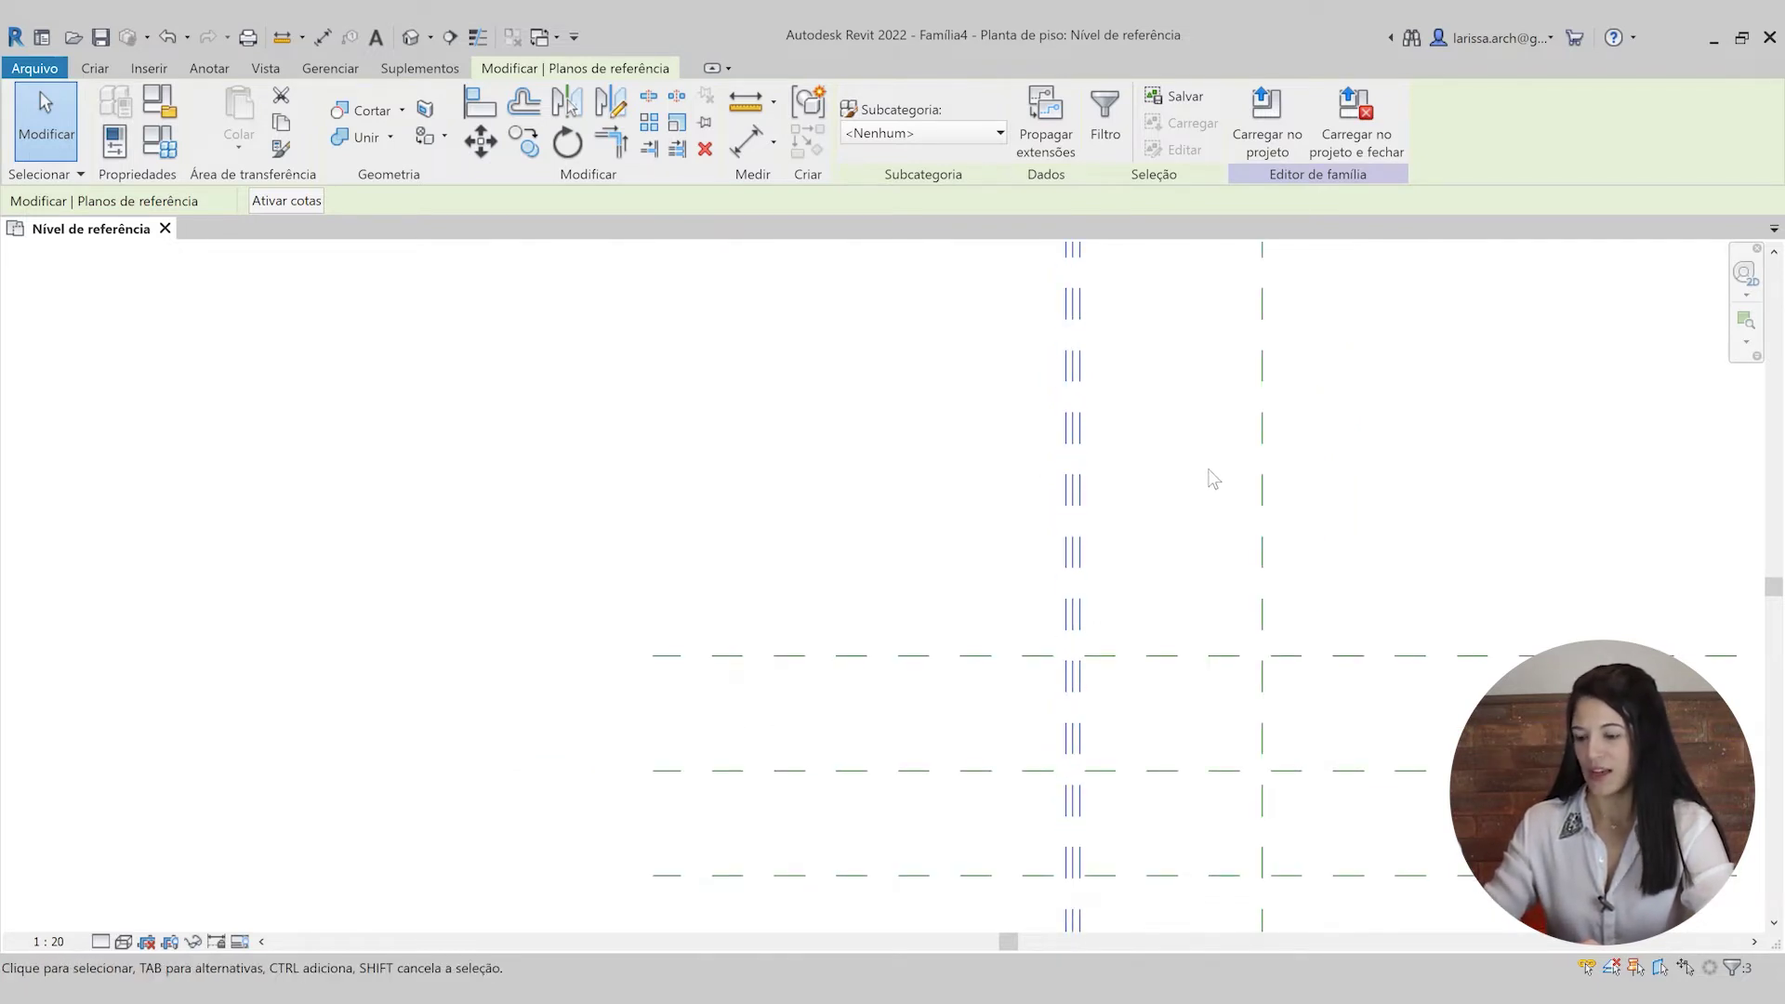
key(m)
key(m)
click(1265, 414)
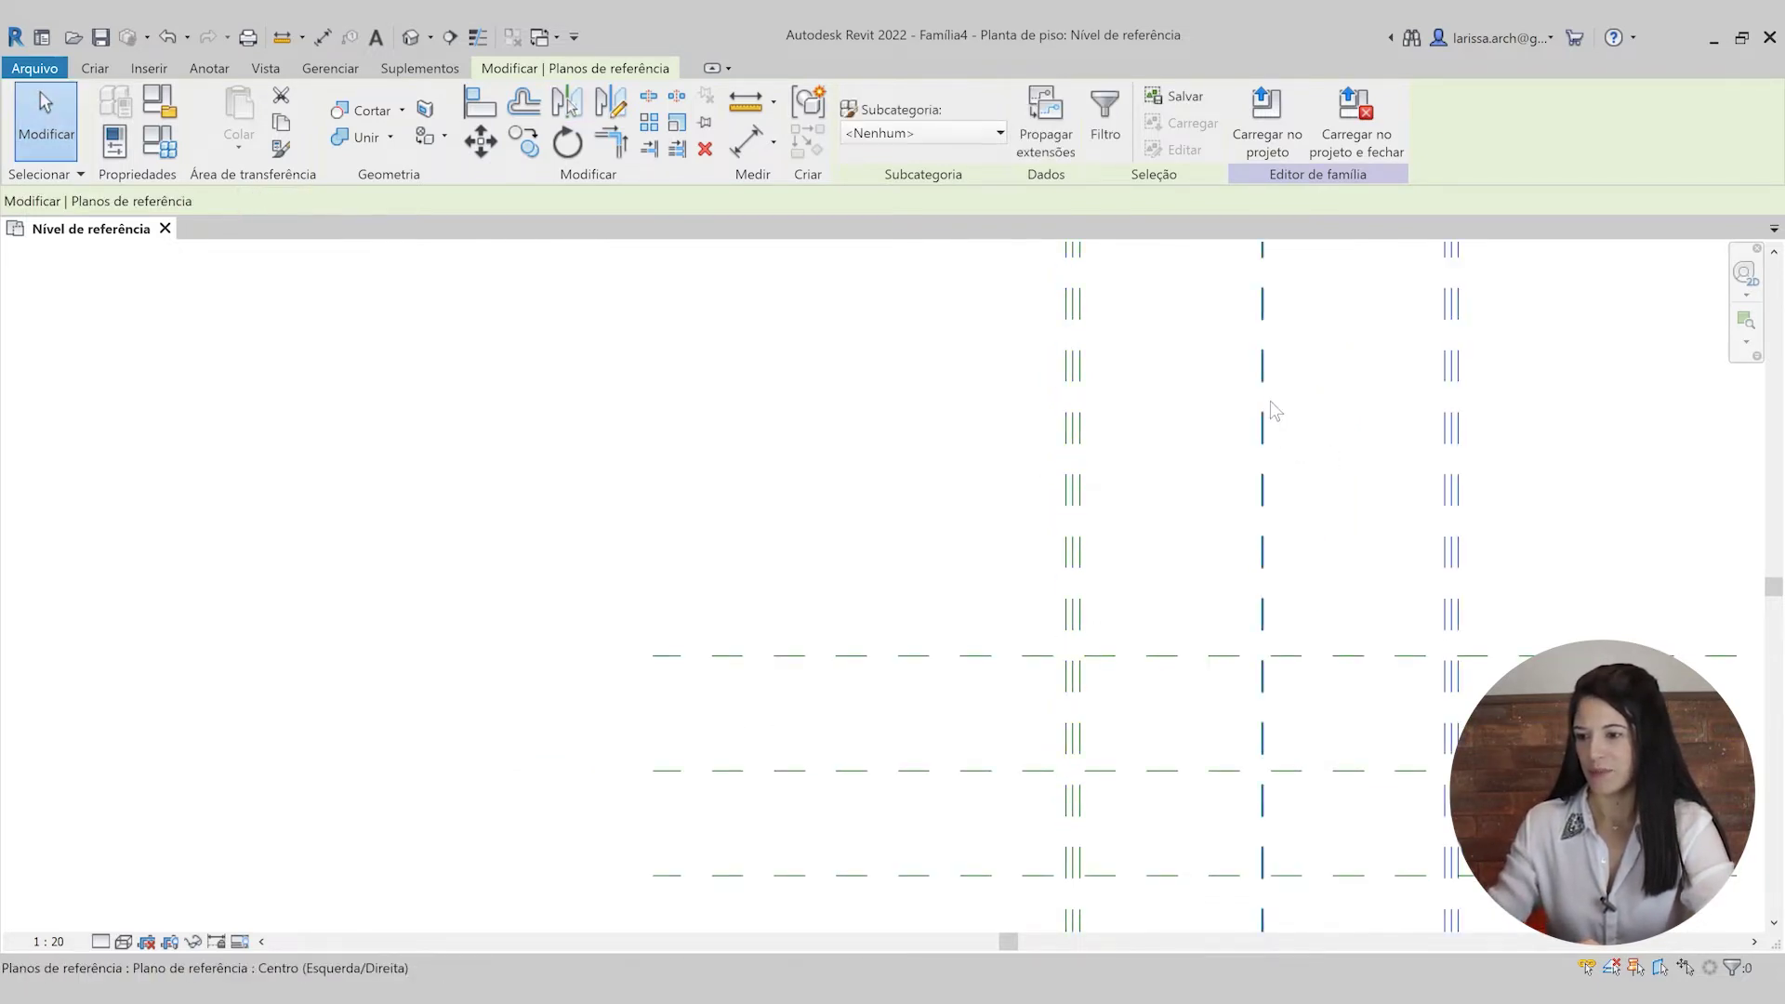
scroll(1262, 426, down, 2)
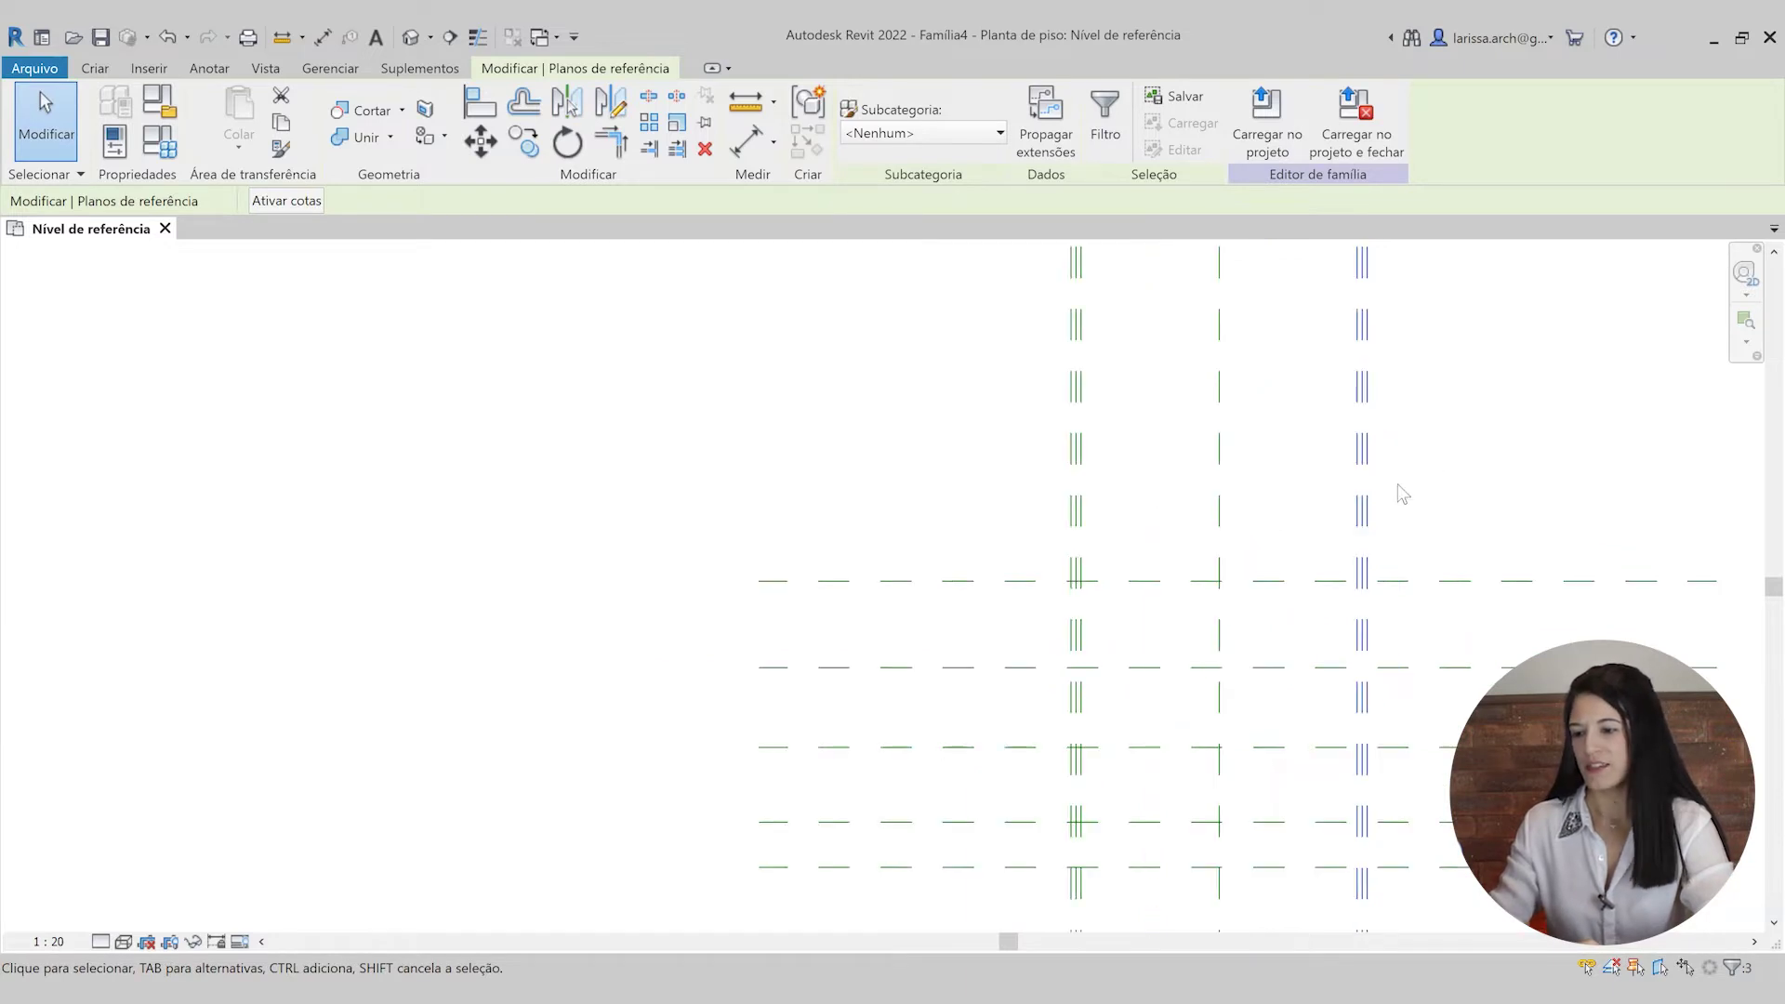
key(Escape)
middle_drag(1394, 495, 1410, 465)
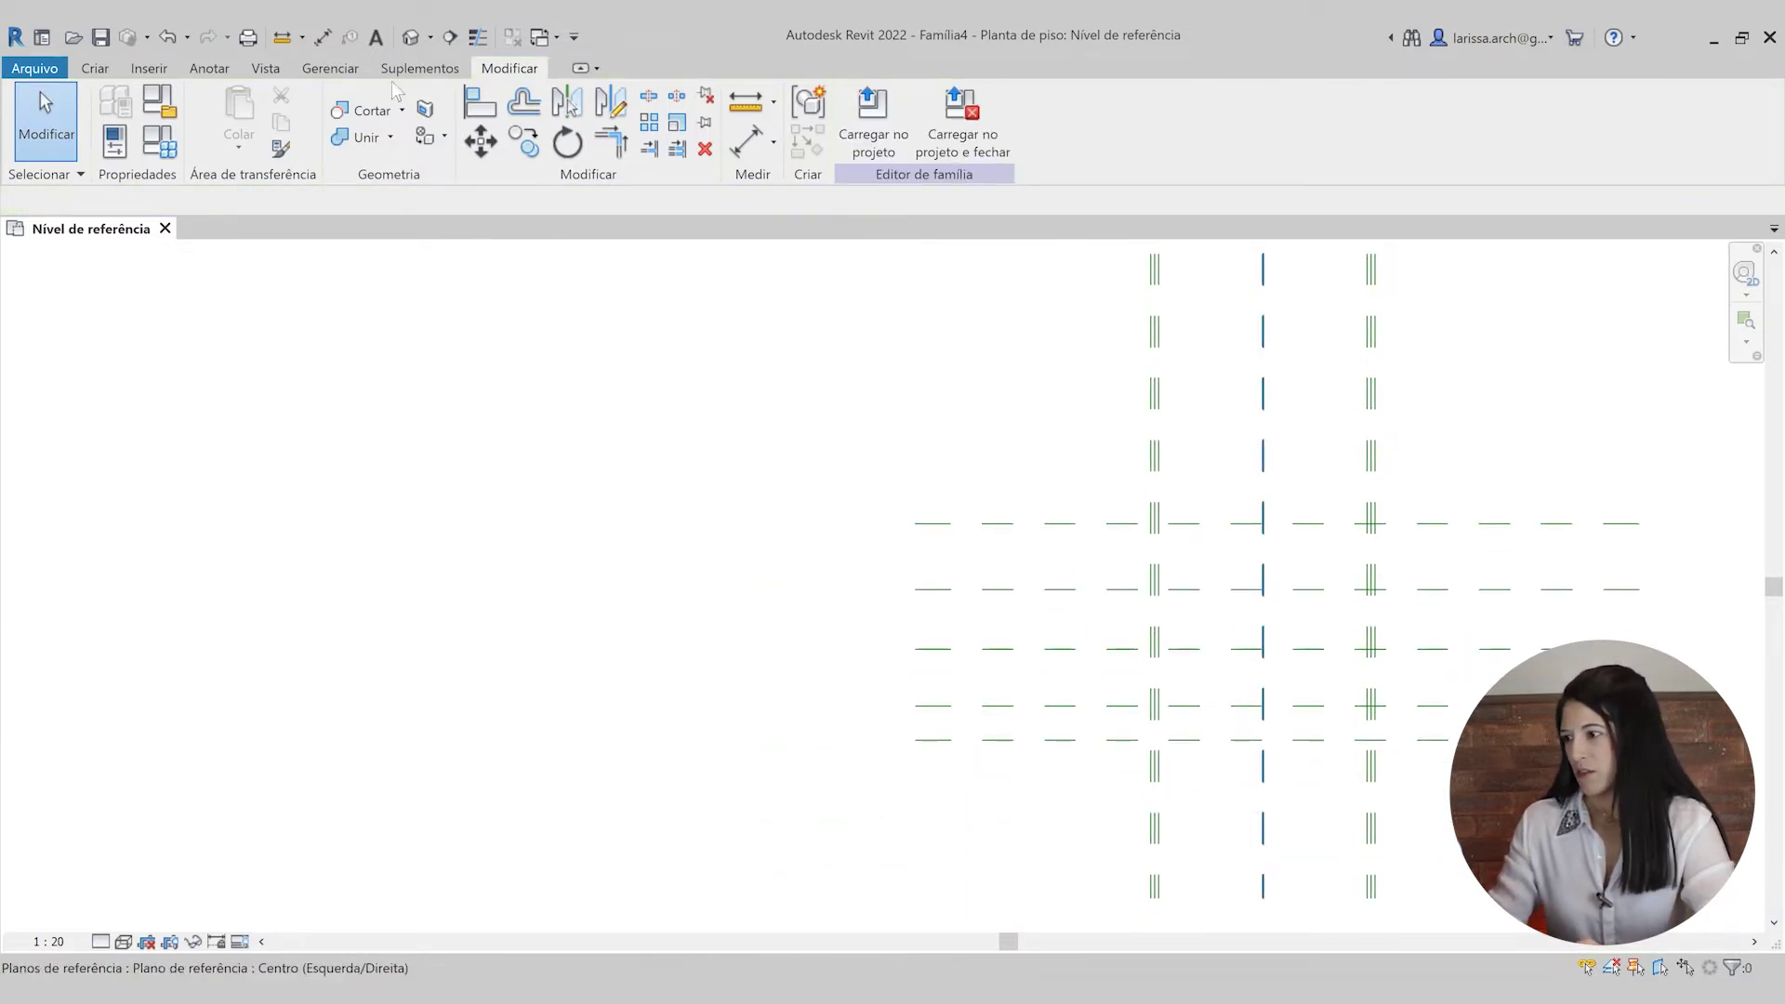
- Open the Parte frontal elevation through the project browser, and close the browser again to enlarge the drawing area
click(267, 71)
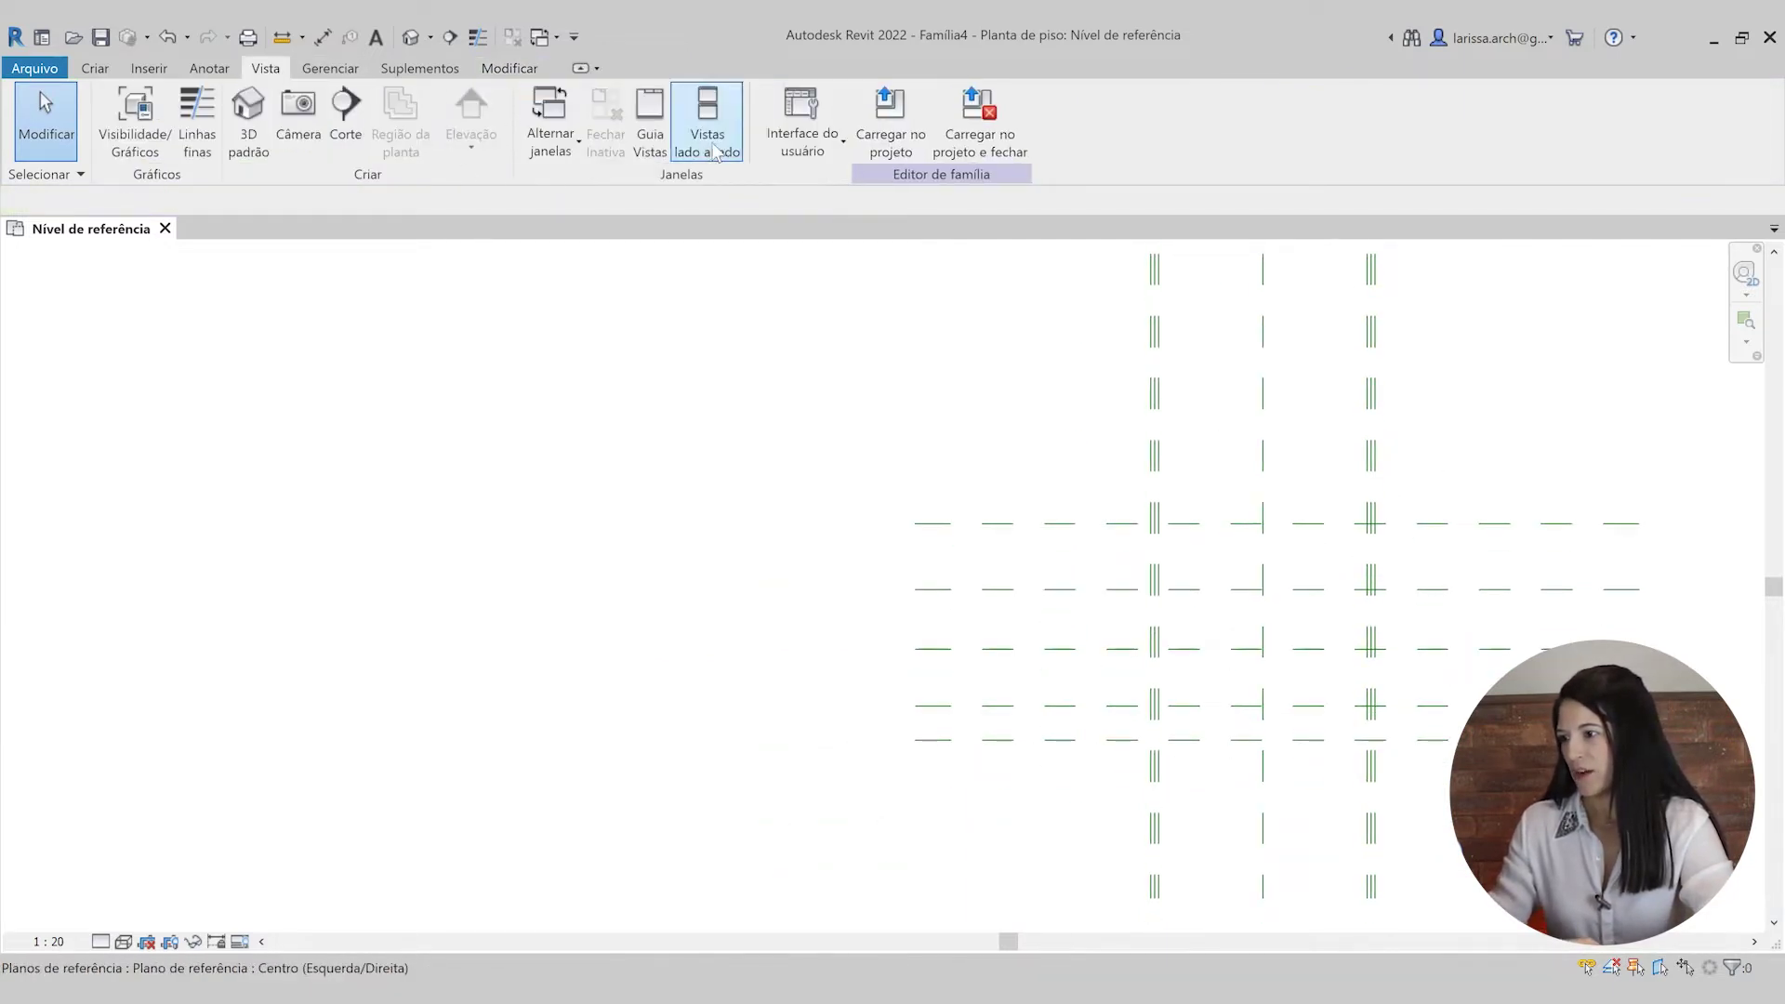
click(803, 156)
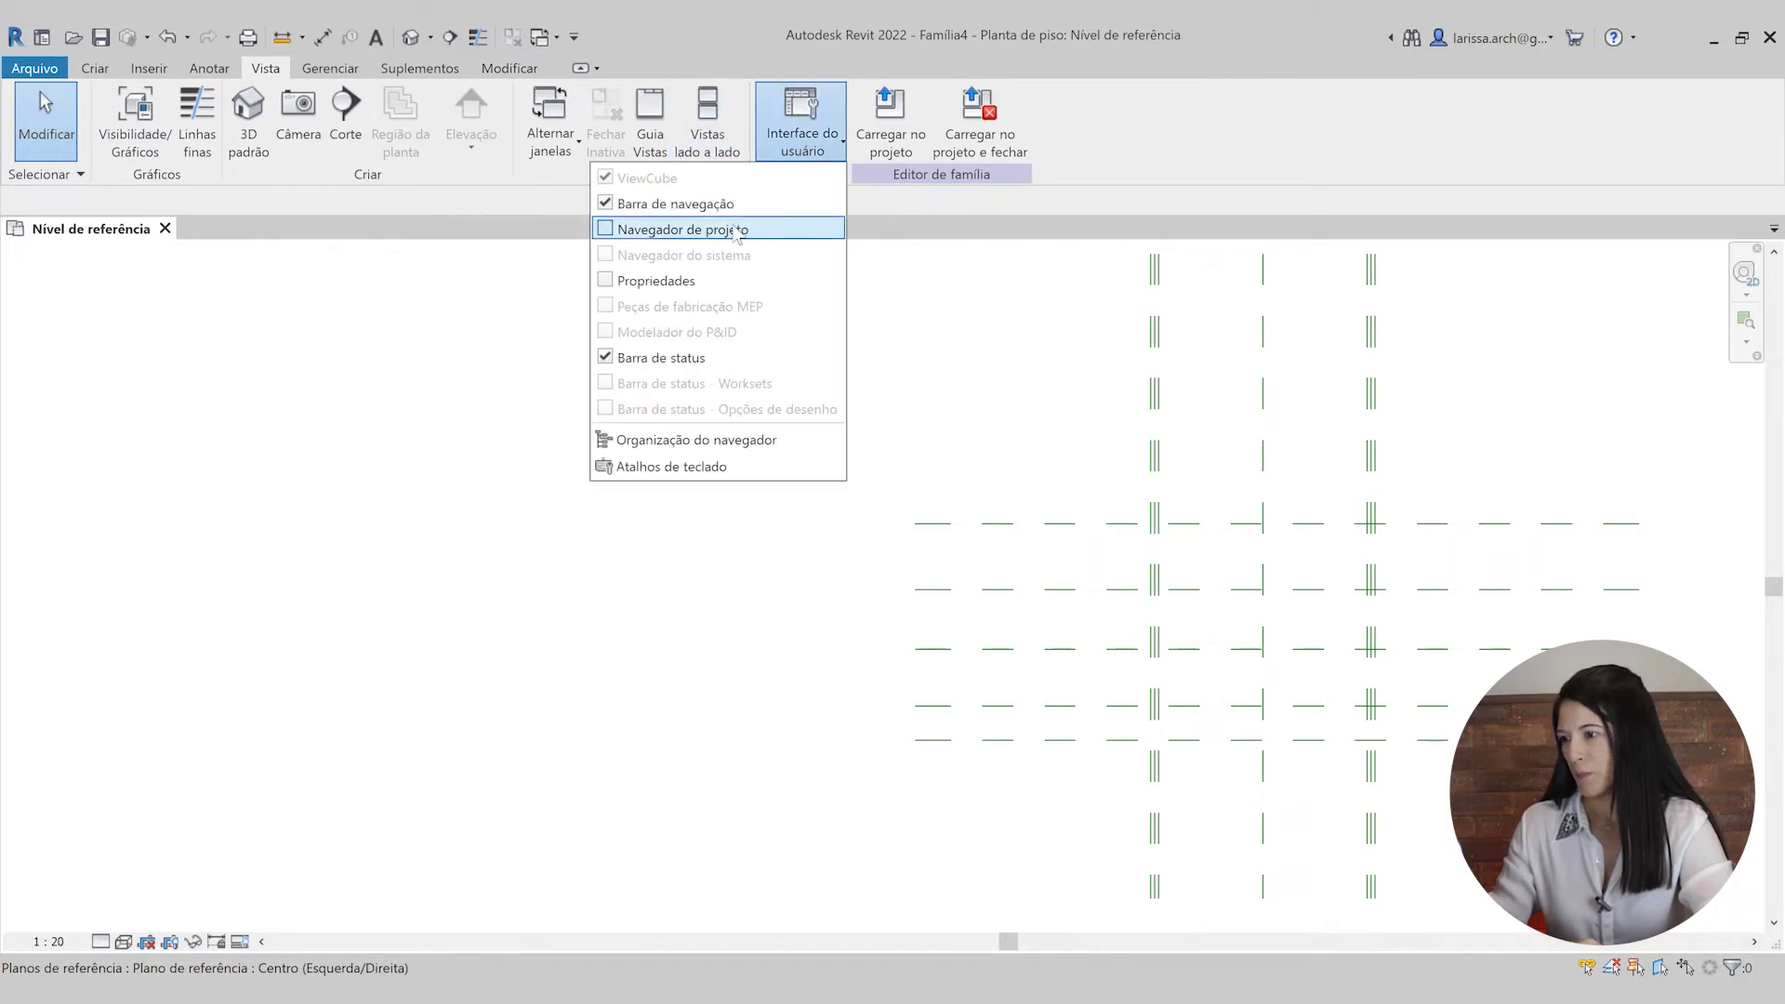
click(708, 239)
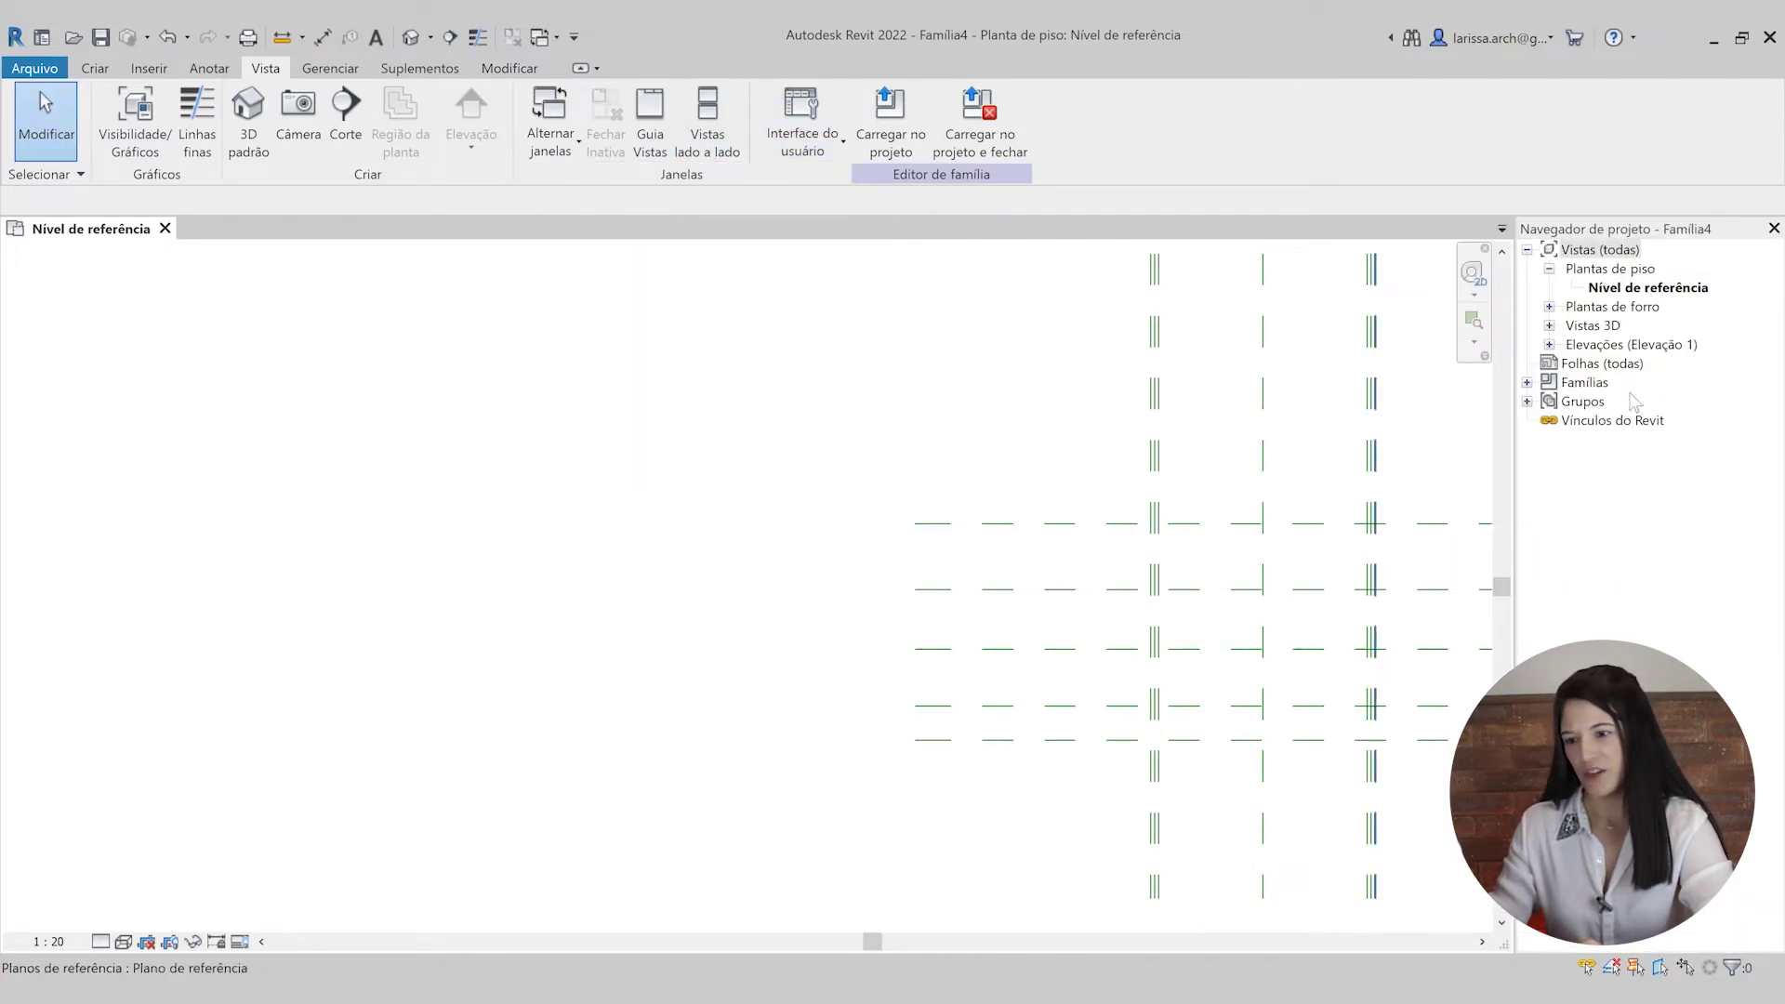
click(1608, 345)
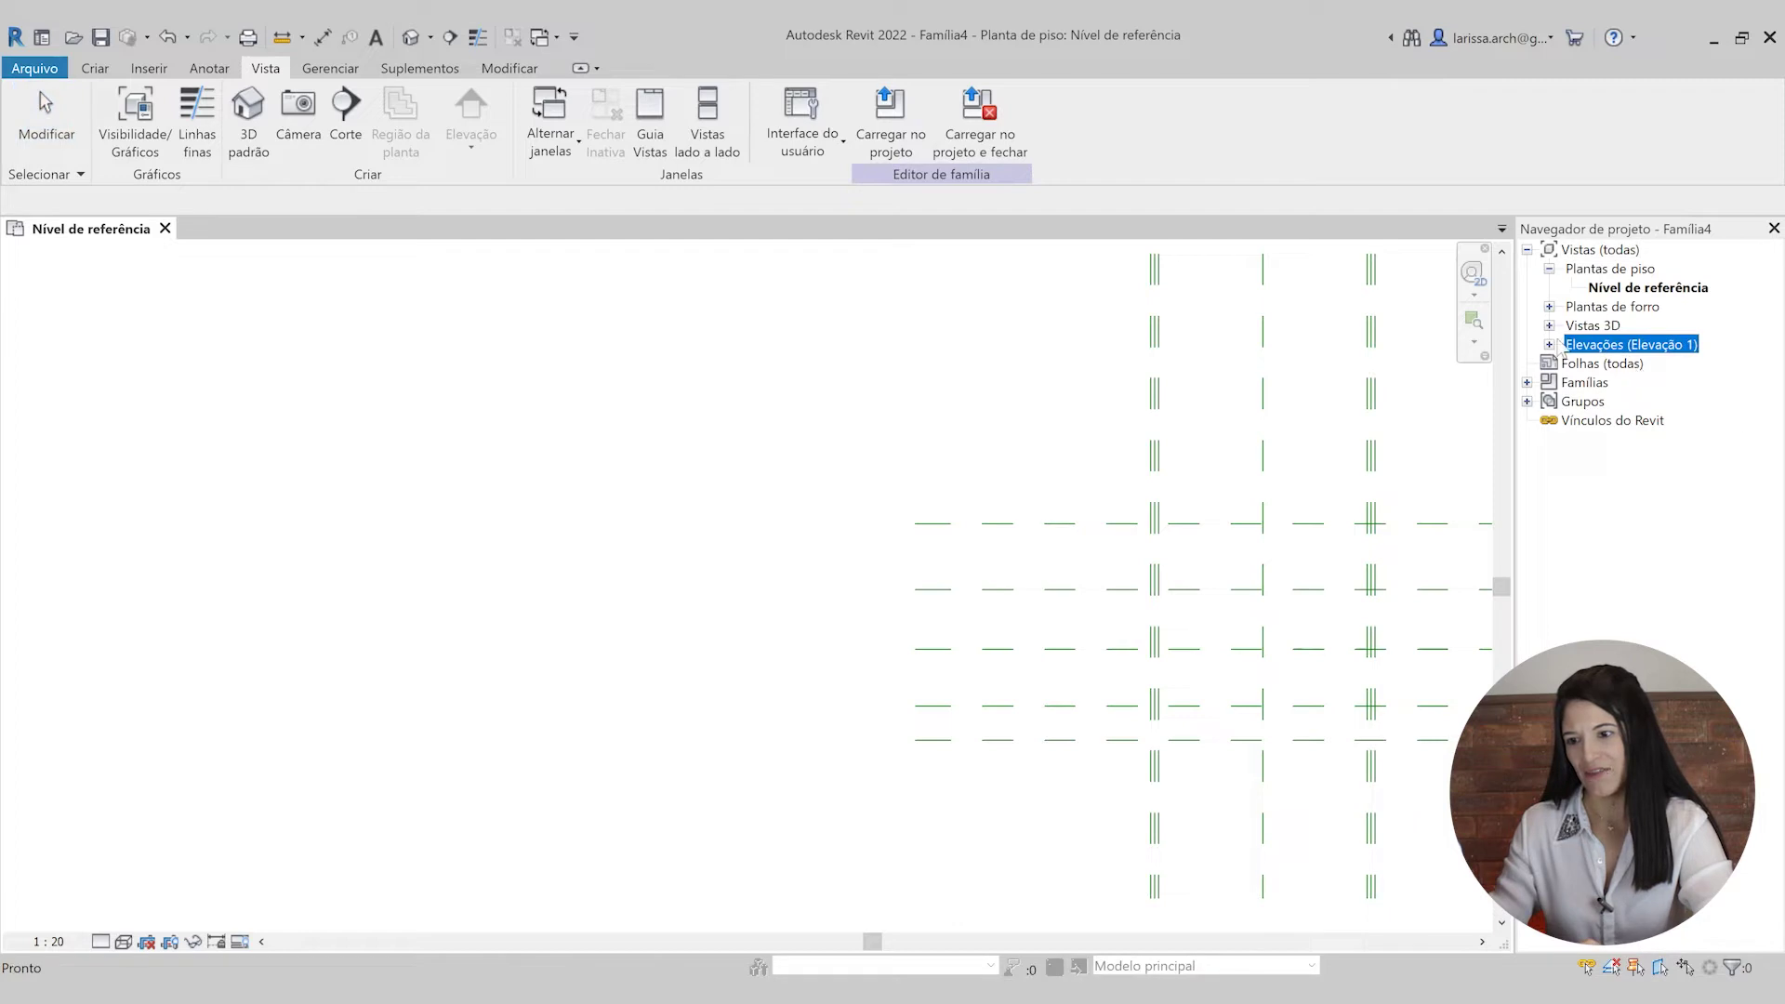
click(1548, 345)
double_click(1641, 402)
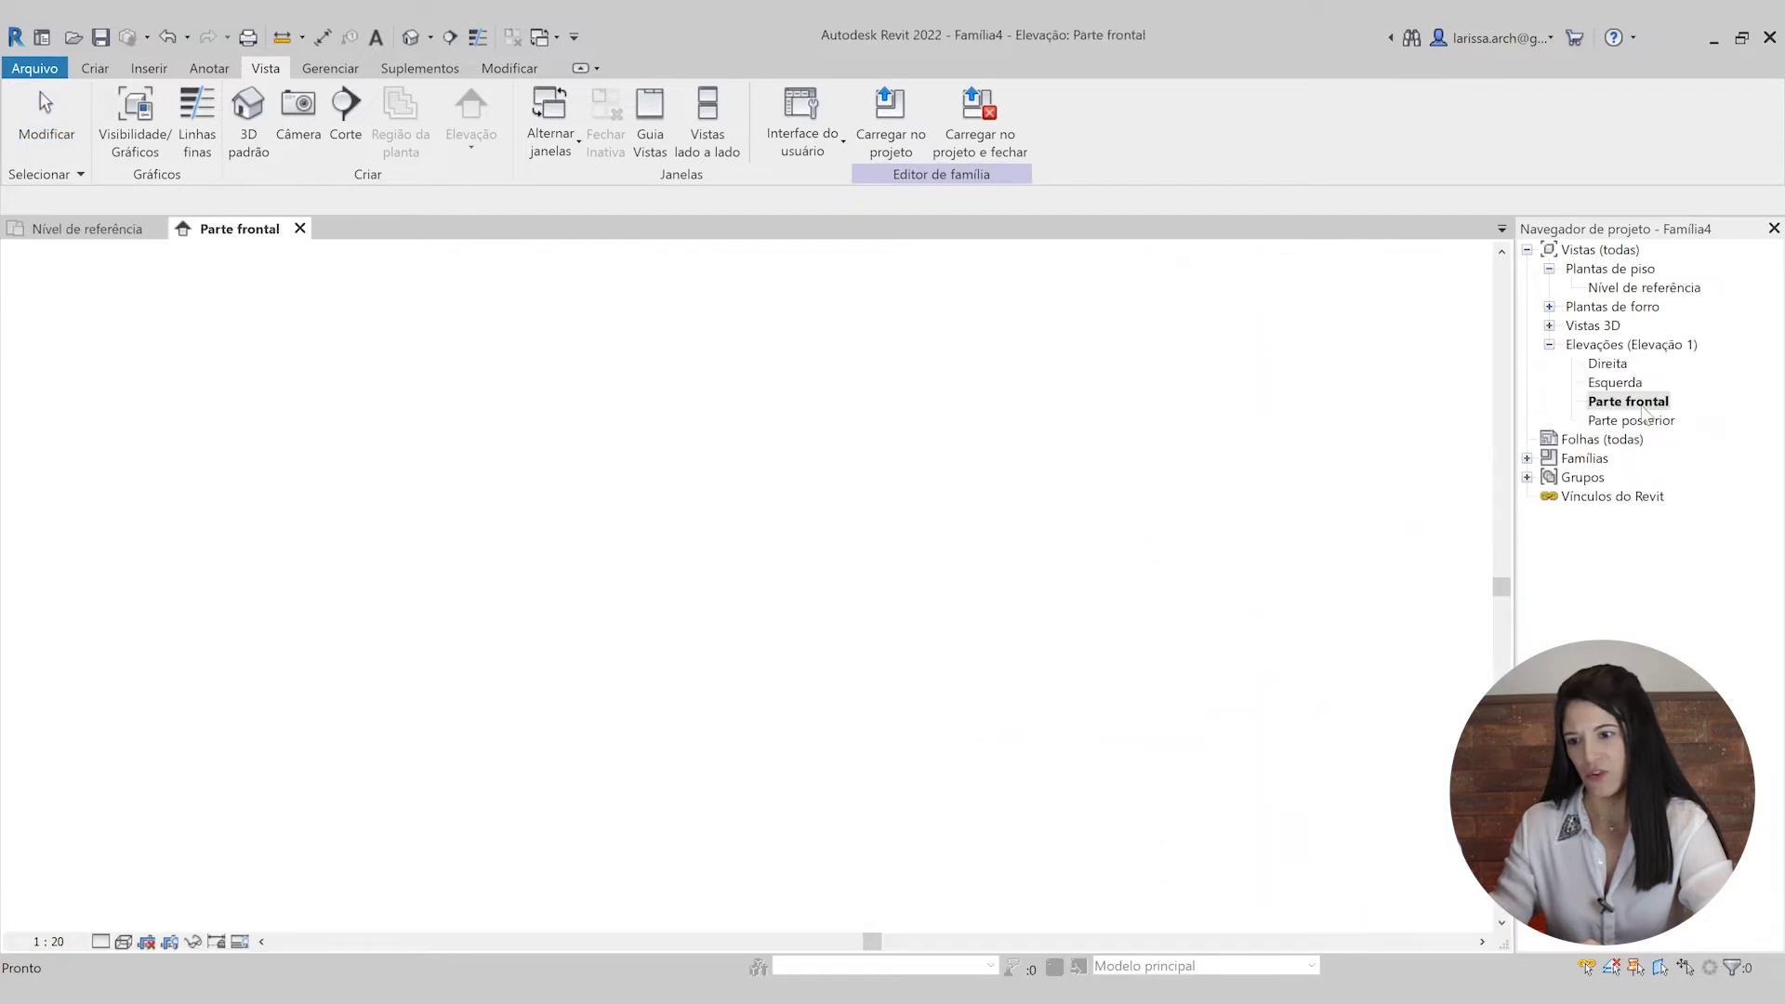
click(1774, 229)
- Draw a horizontal reference plane about 0.90 m above the reference level, crossing all the vertical planes
middle_drag(917, 490, 1572, 507)
scroll(1413, 514, up, 2)
scroll(1444, 522, down, 1)
middle_drag(1443, 521, 1456, 513)
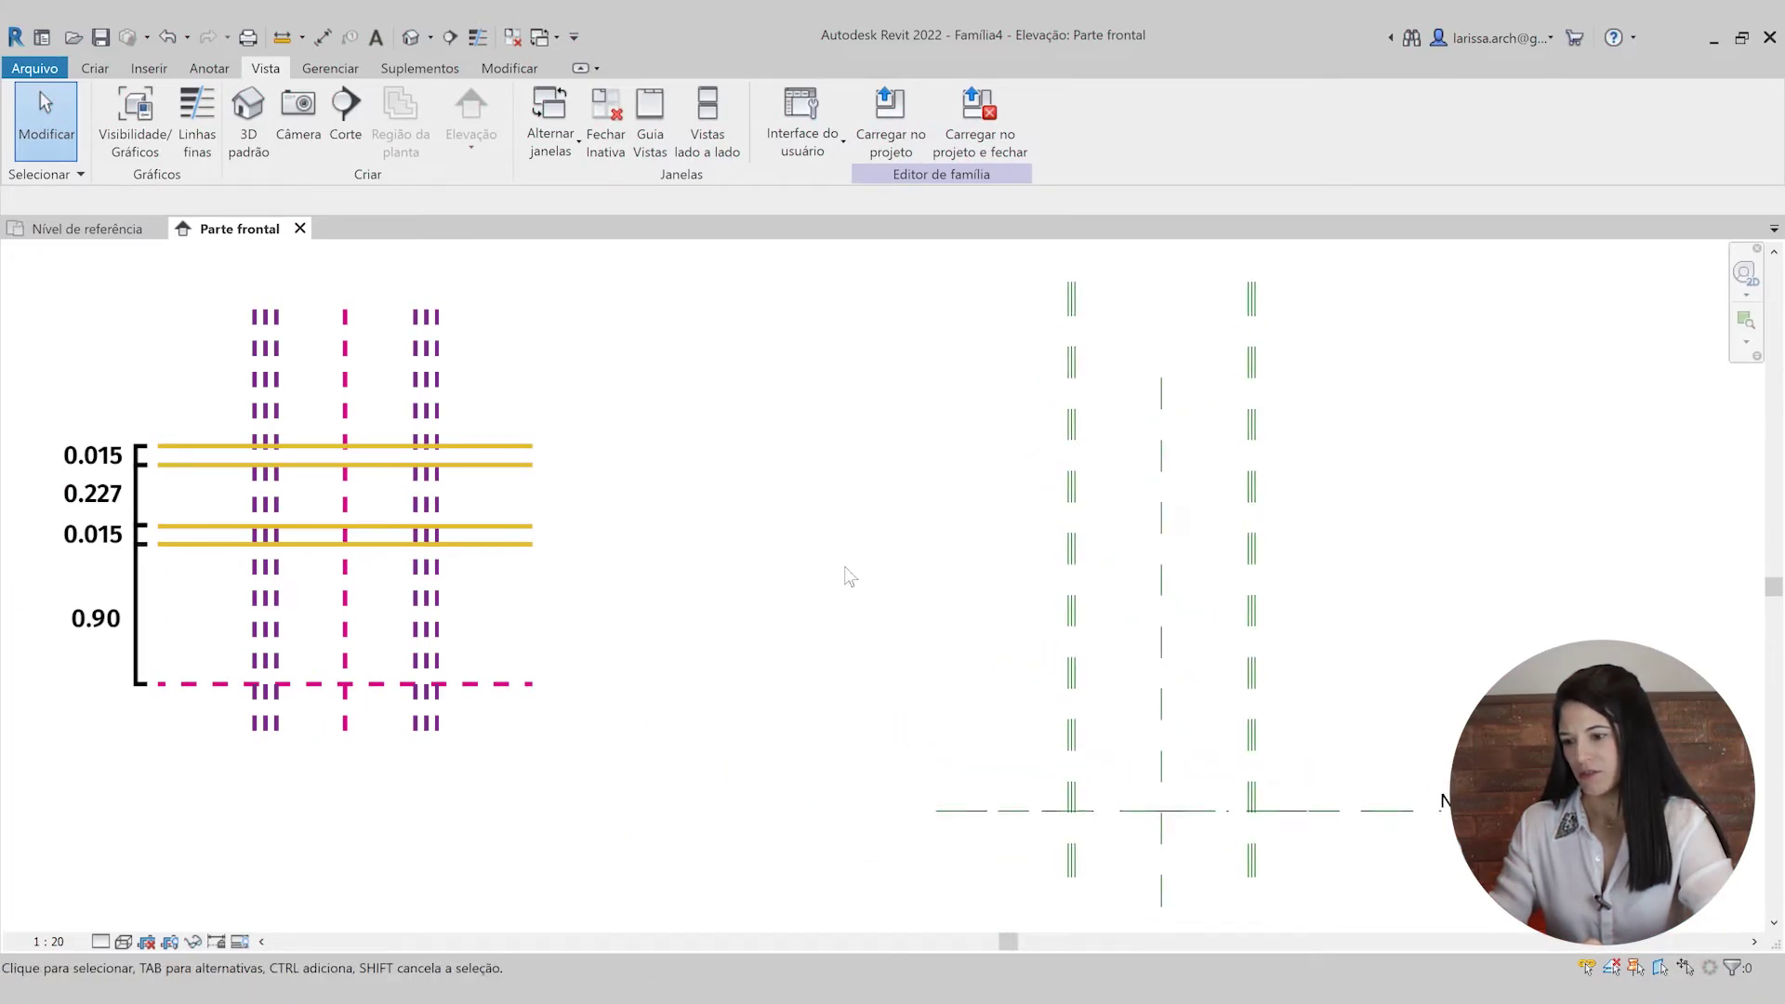
scroll(1126, 688, up, 1)
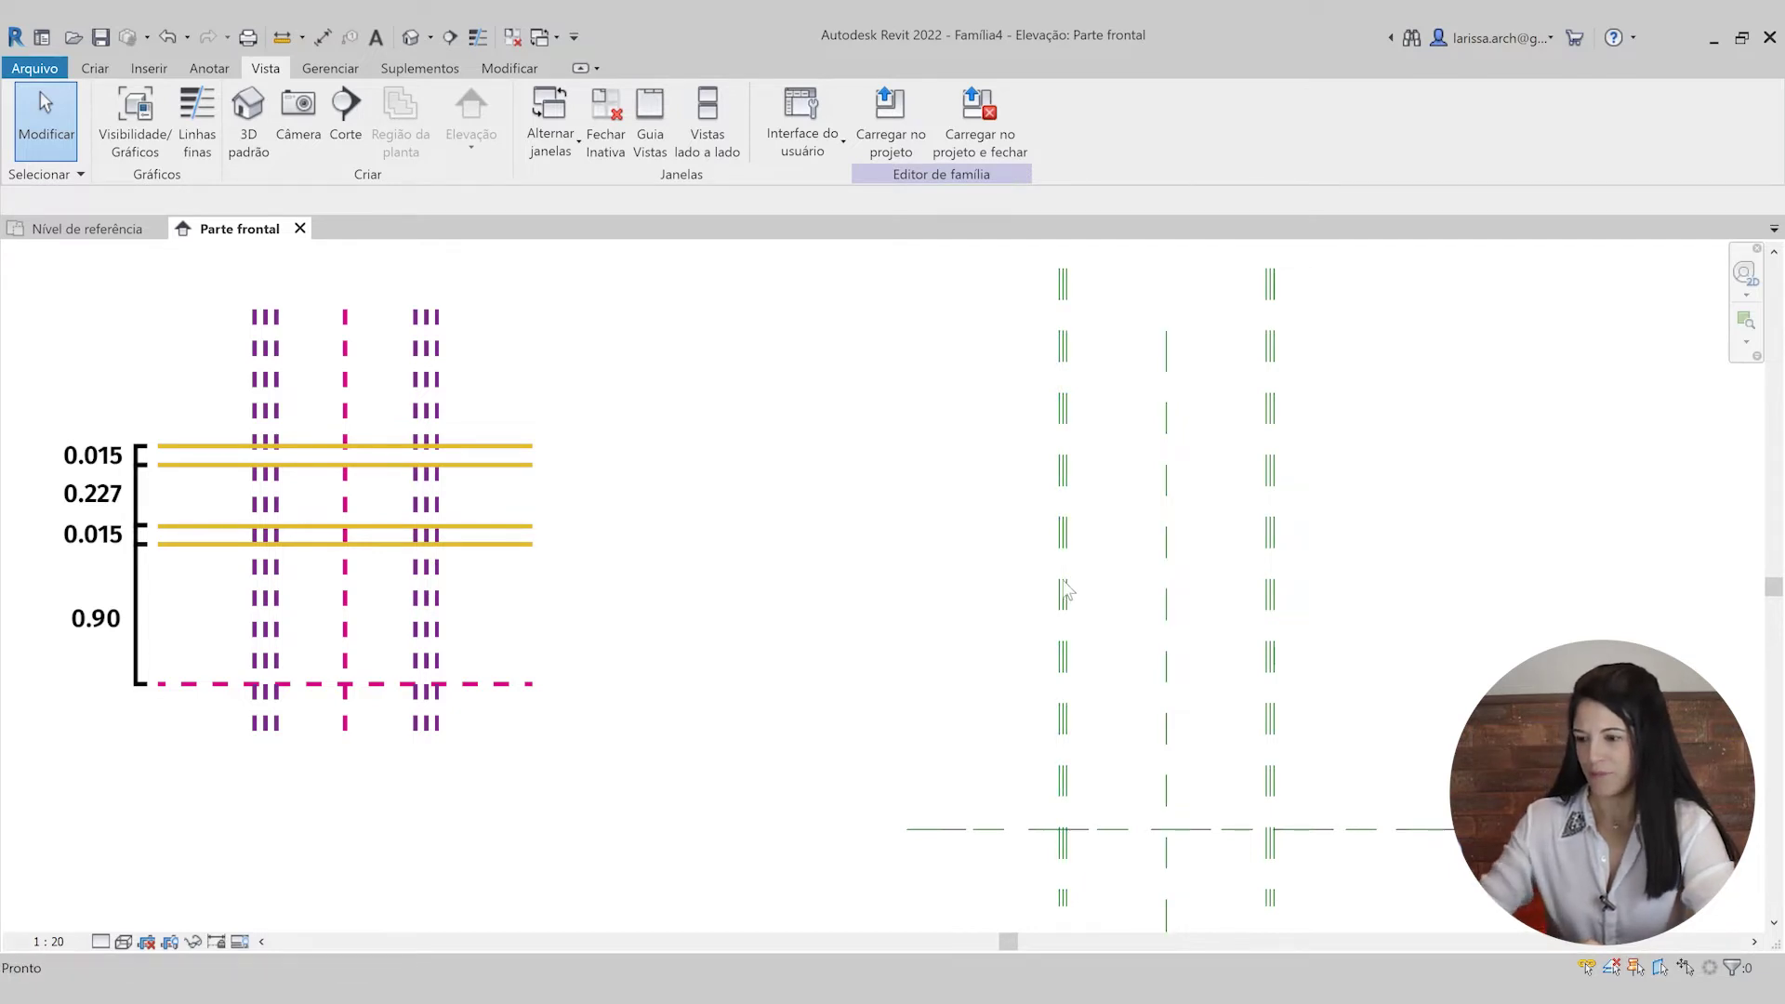
key(r)
key(p)
click(891, 605)
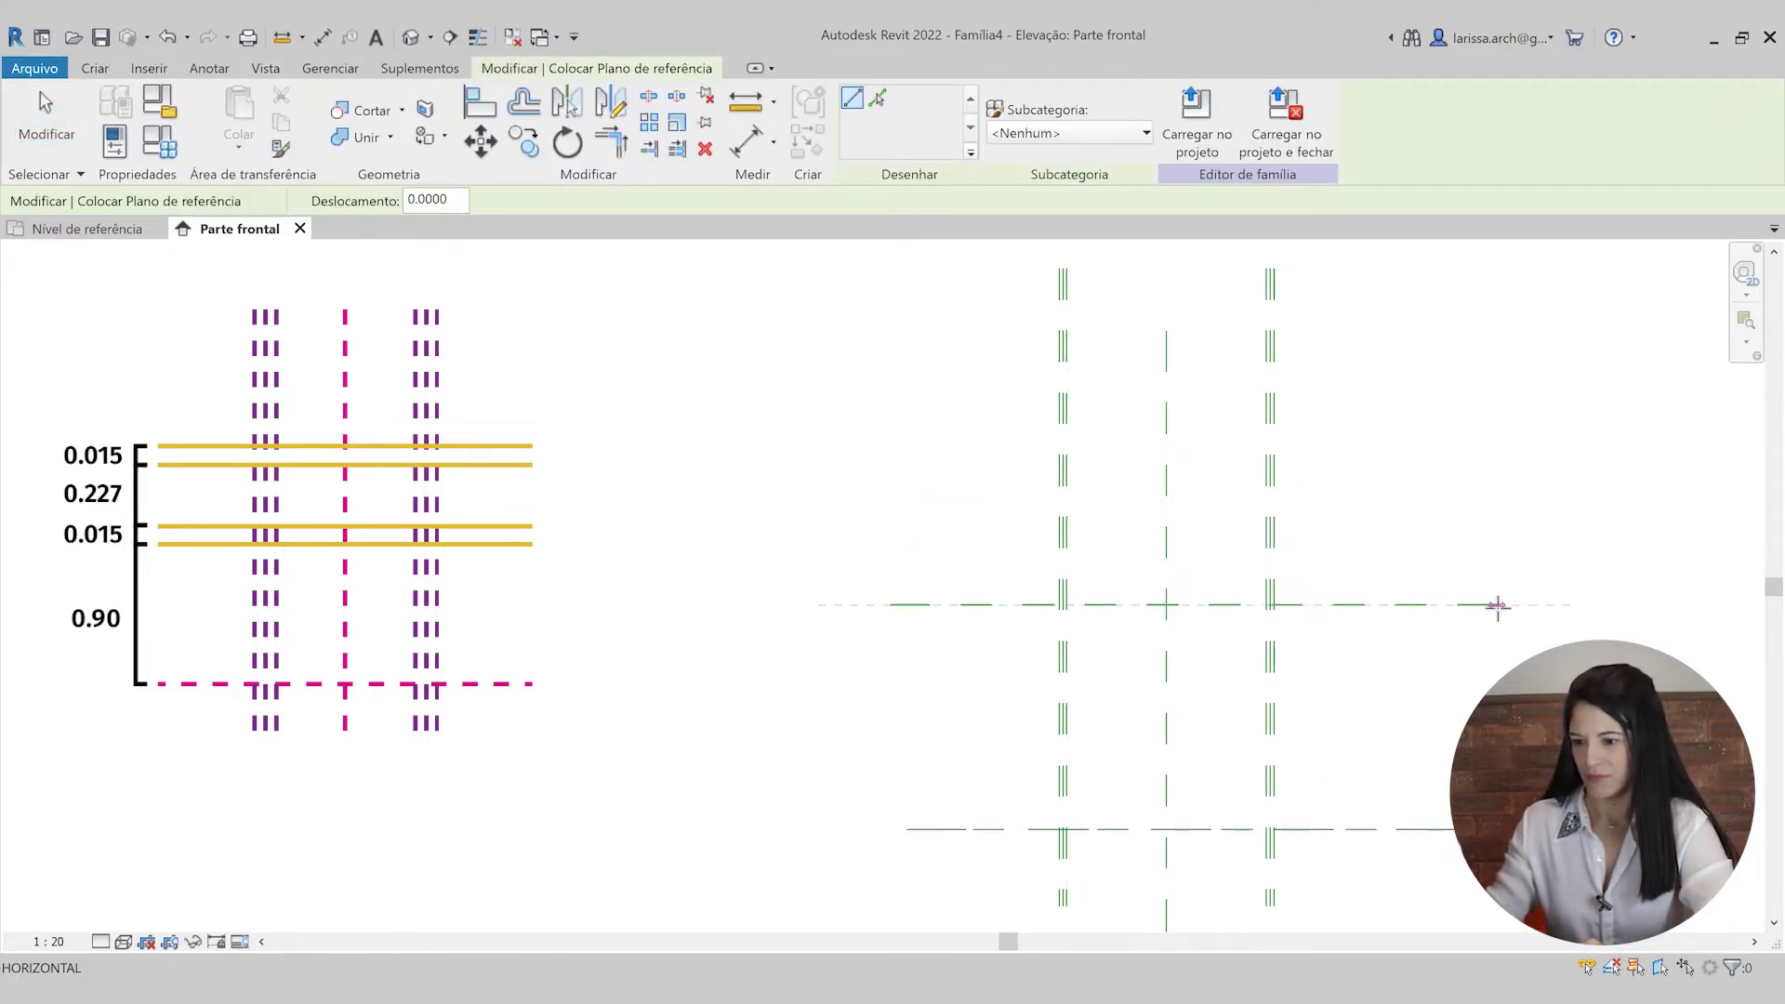
click(1497, 606)
key(Escape)
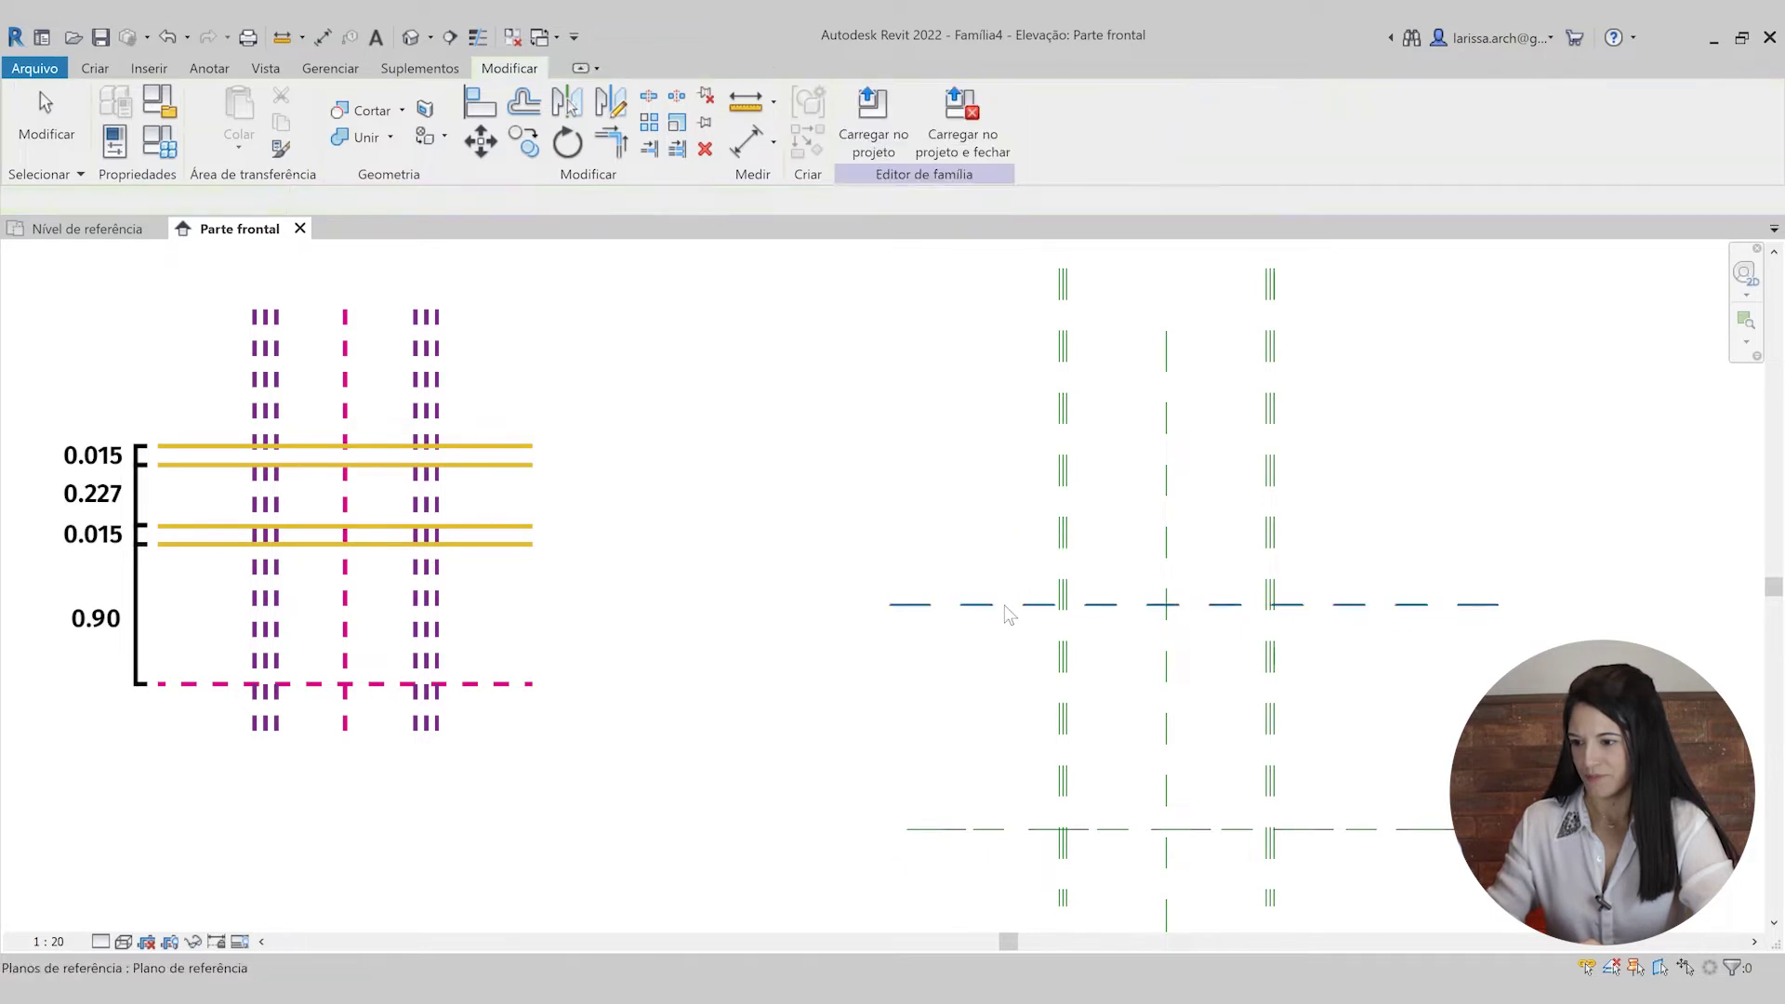
- Copy the new horizontal reference plane upward three times at successive spacings of 0.015, 0.227 and 0.015 m
click(1008, 606)
key(c)
key(o)
click(1004, 606)
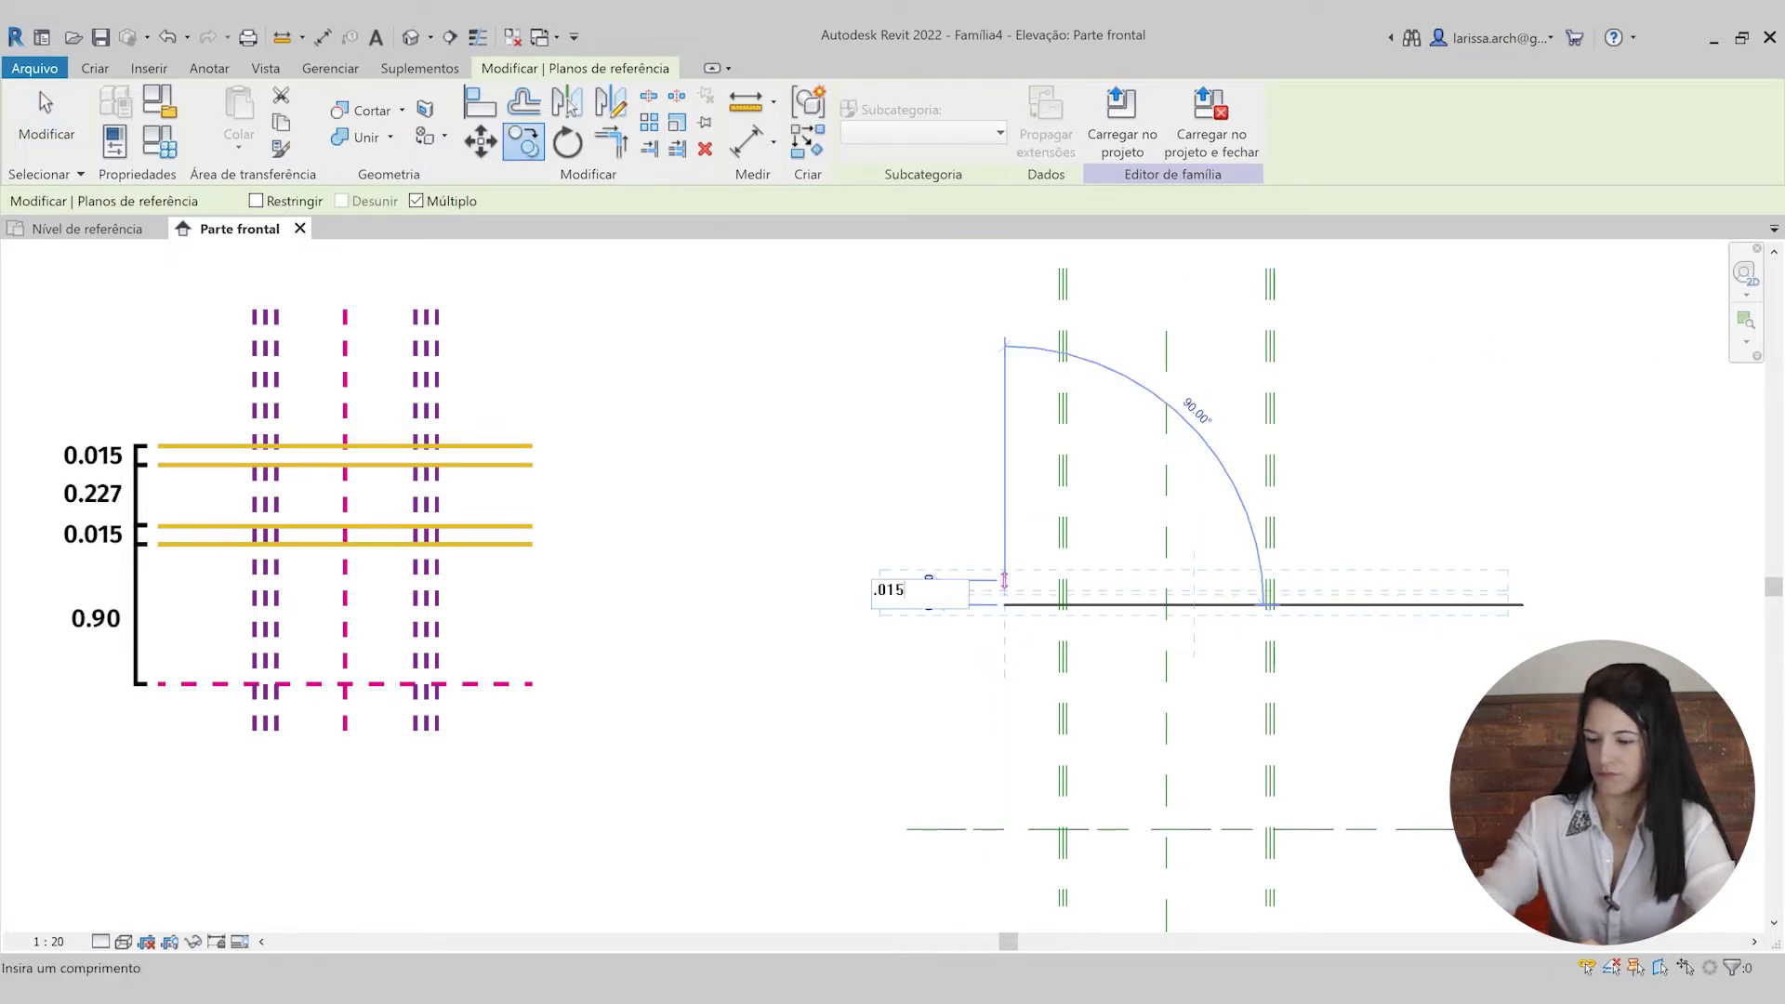
key(Return)
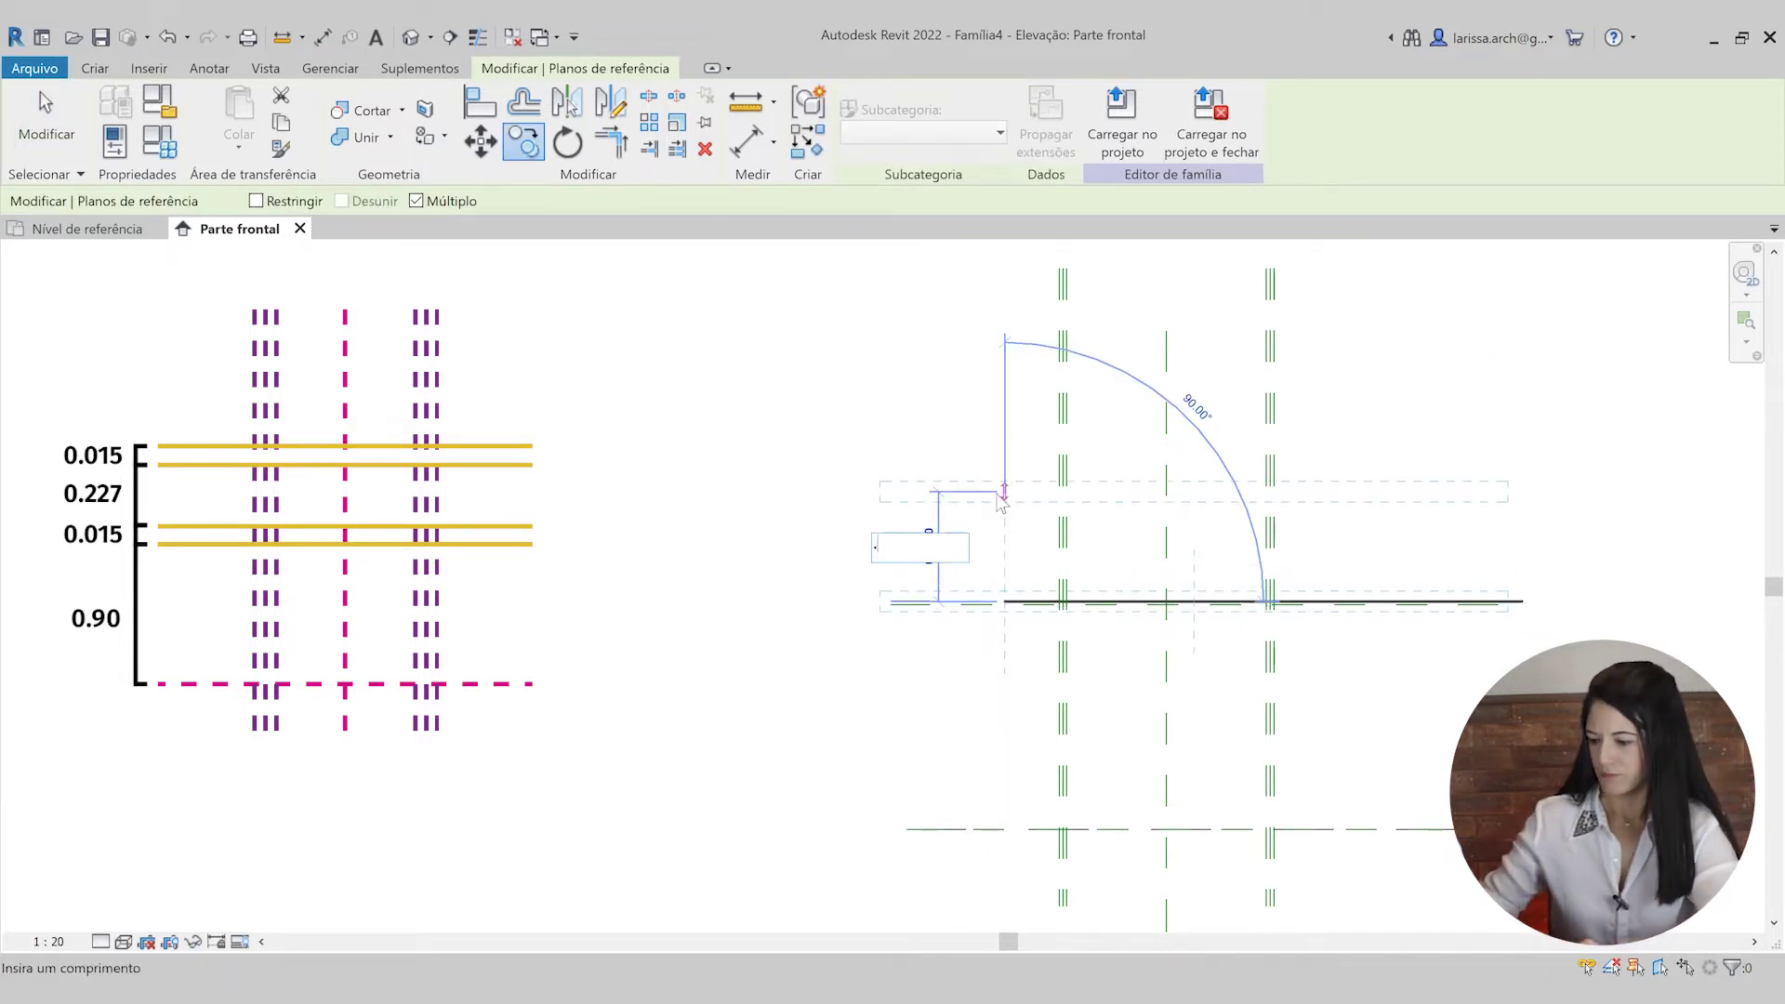
key(Return)
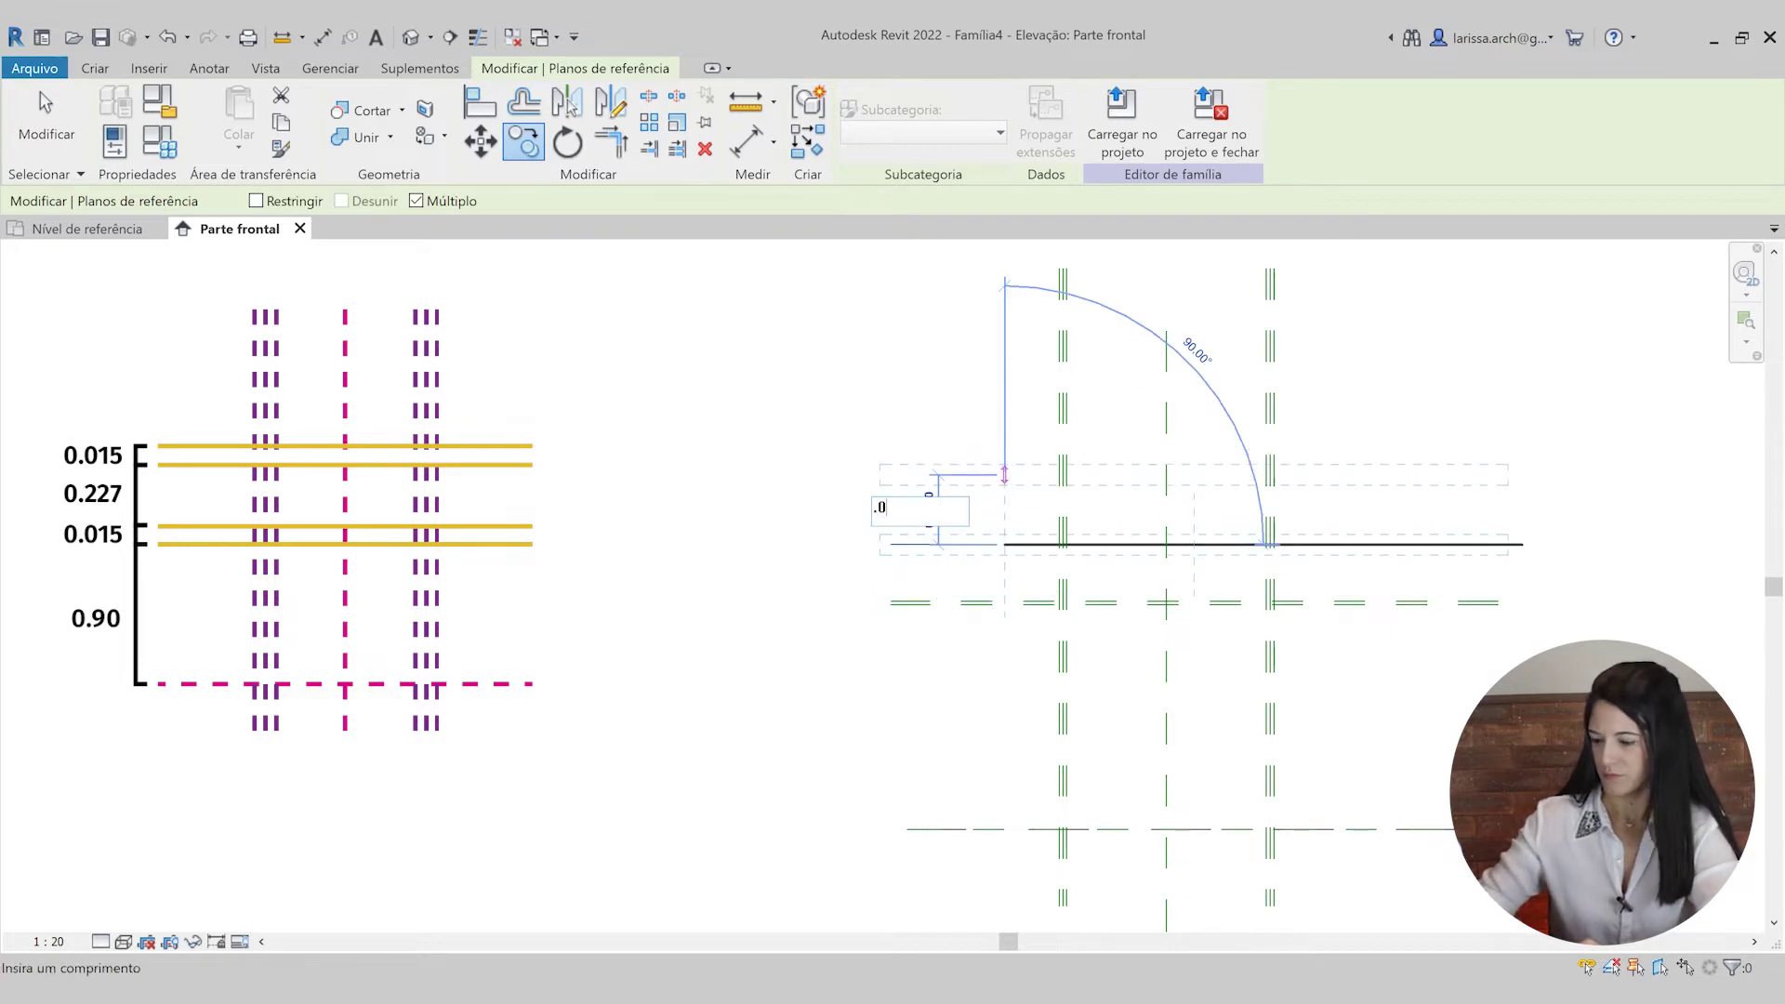
key(Return)
key(Escape)
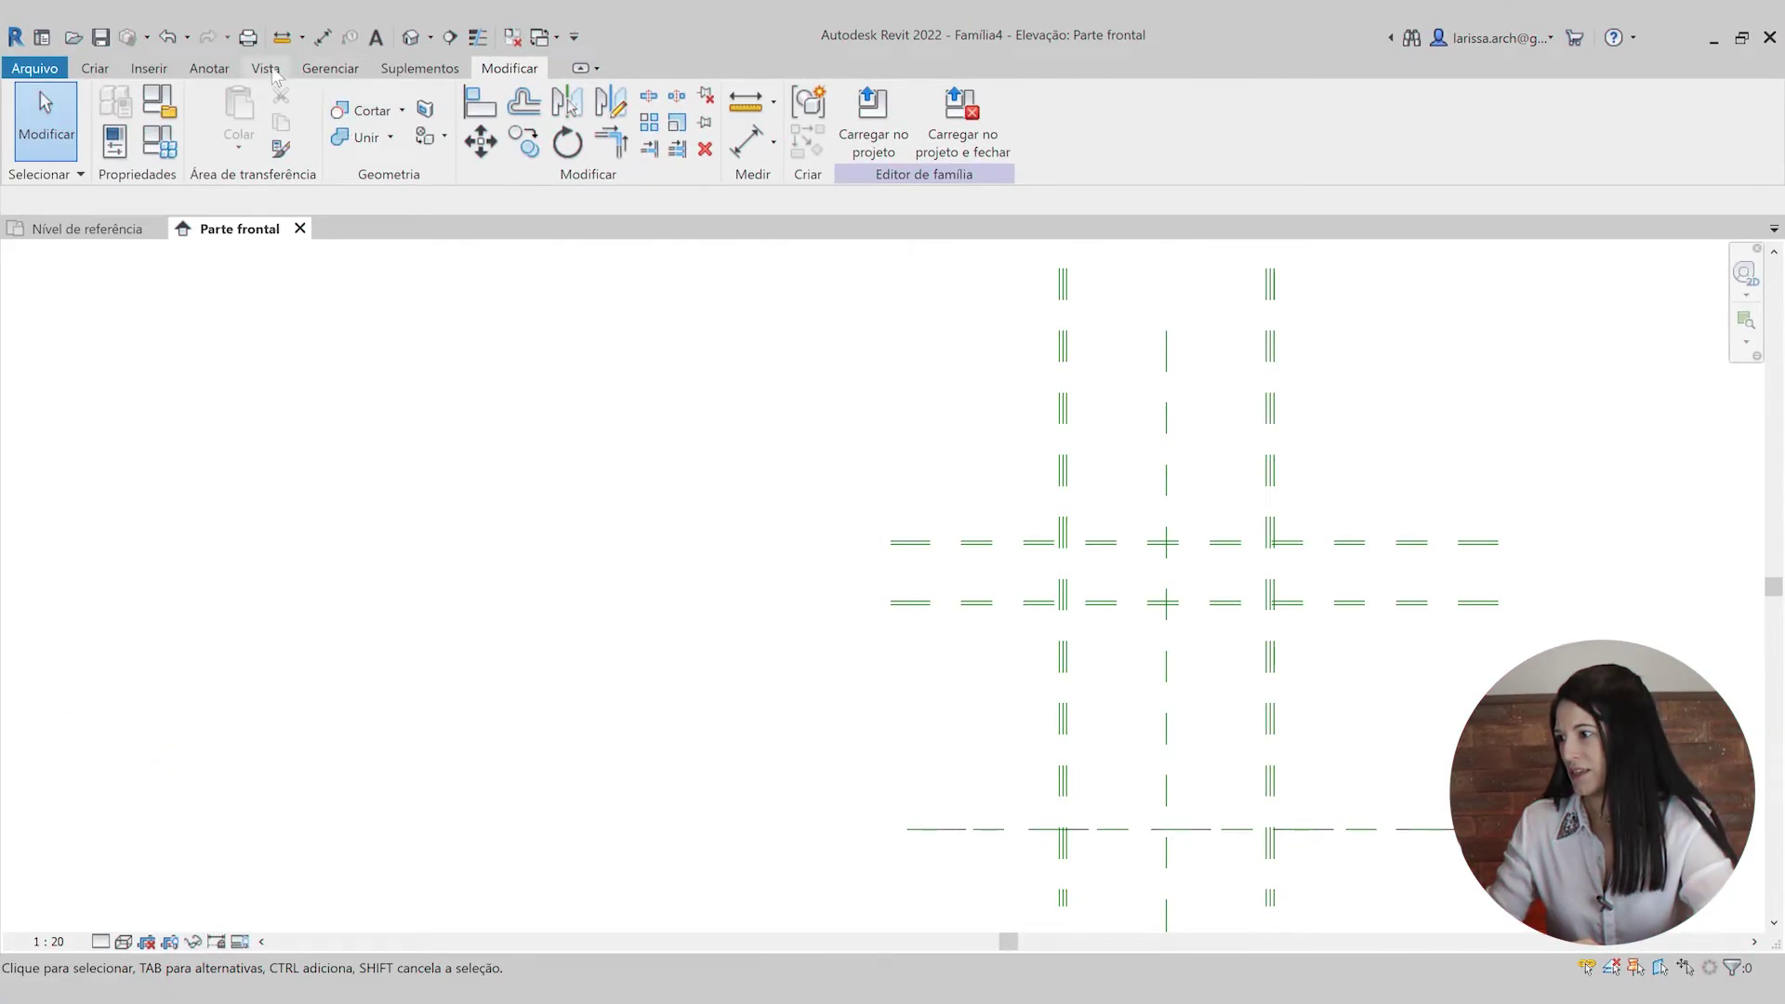
- Show the project browser and the properties palette again, and open the Esquerda elevation
click(267, 69)
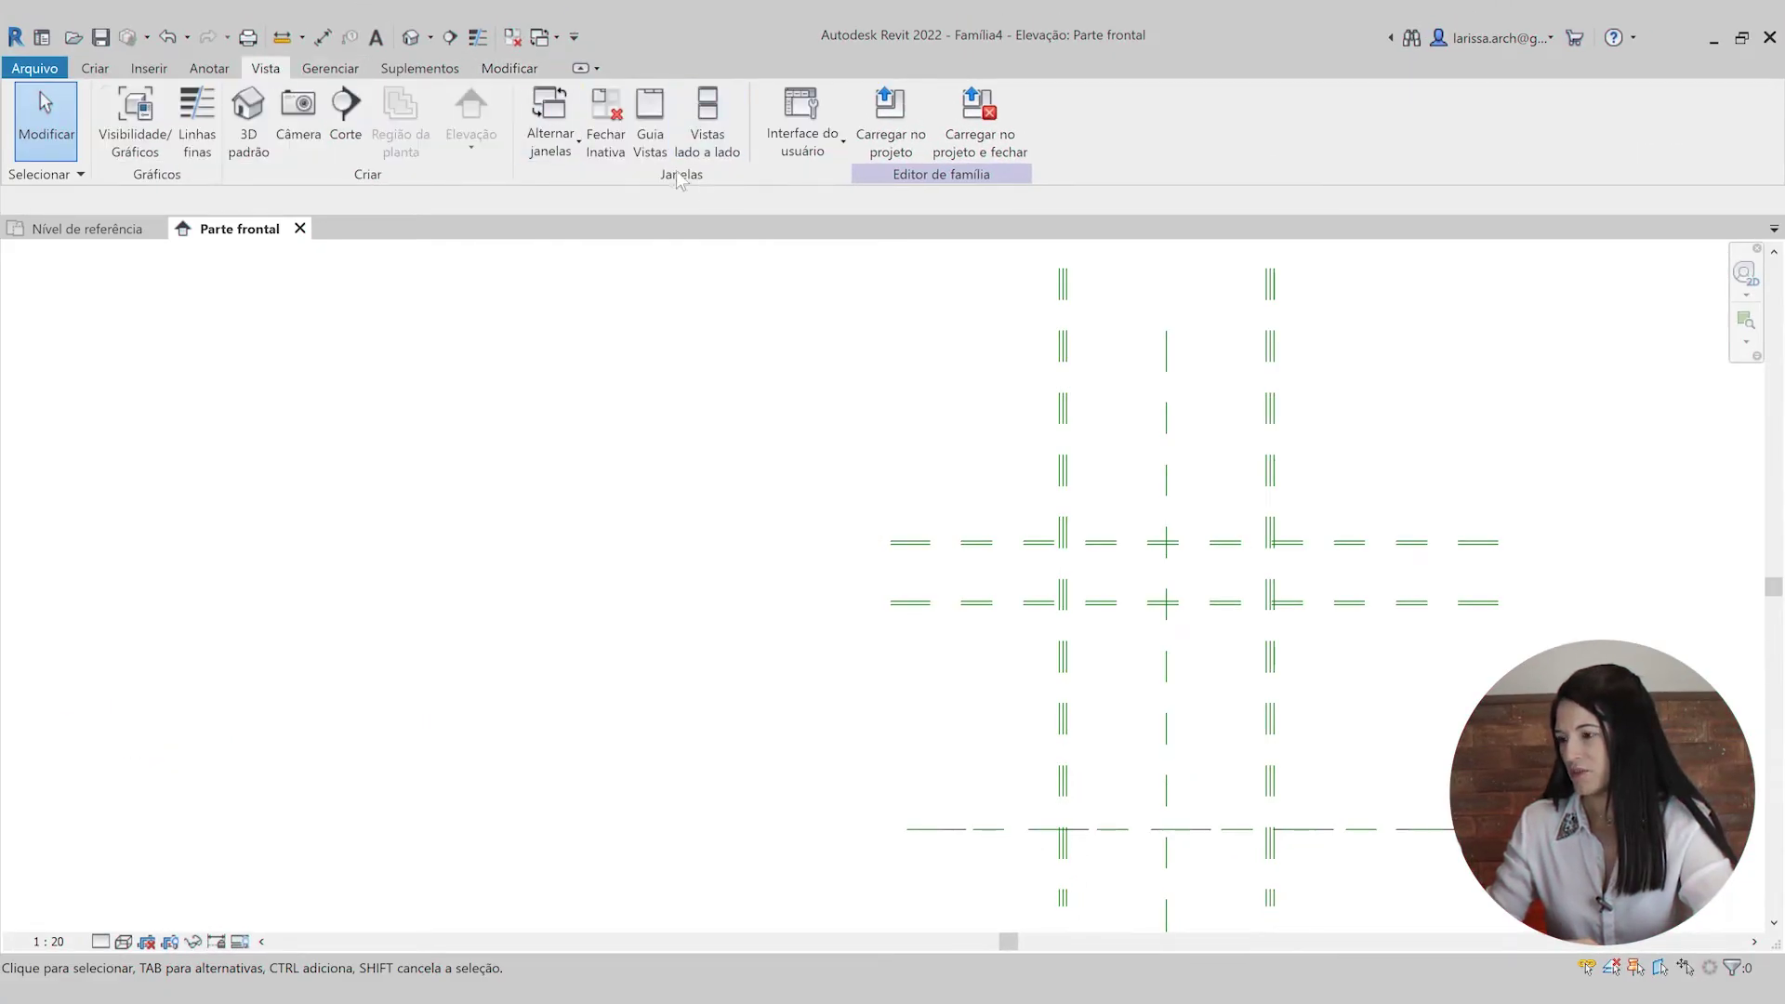
click(807, 149)
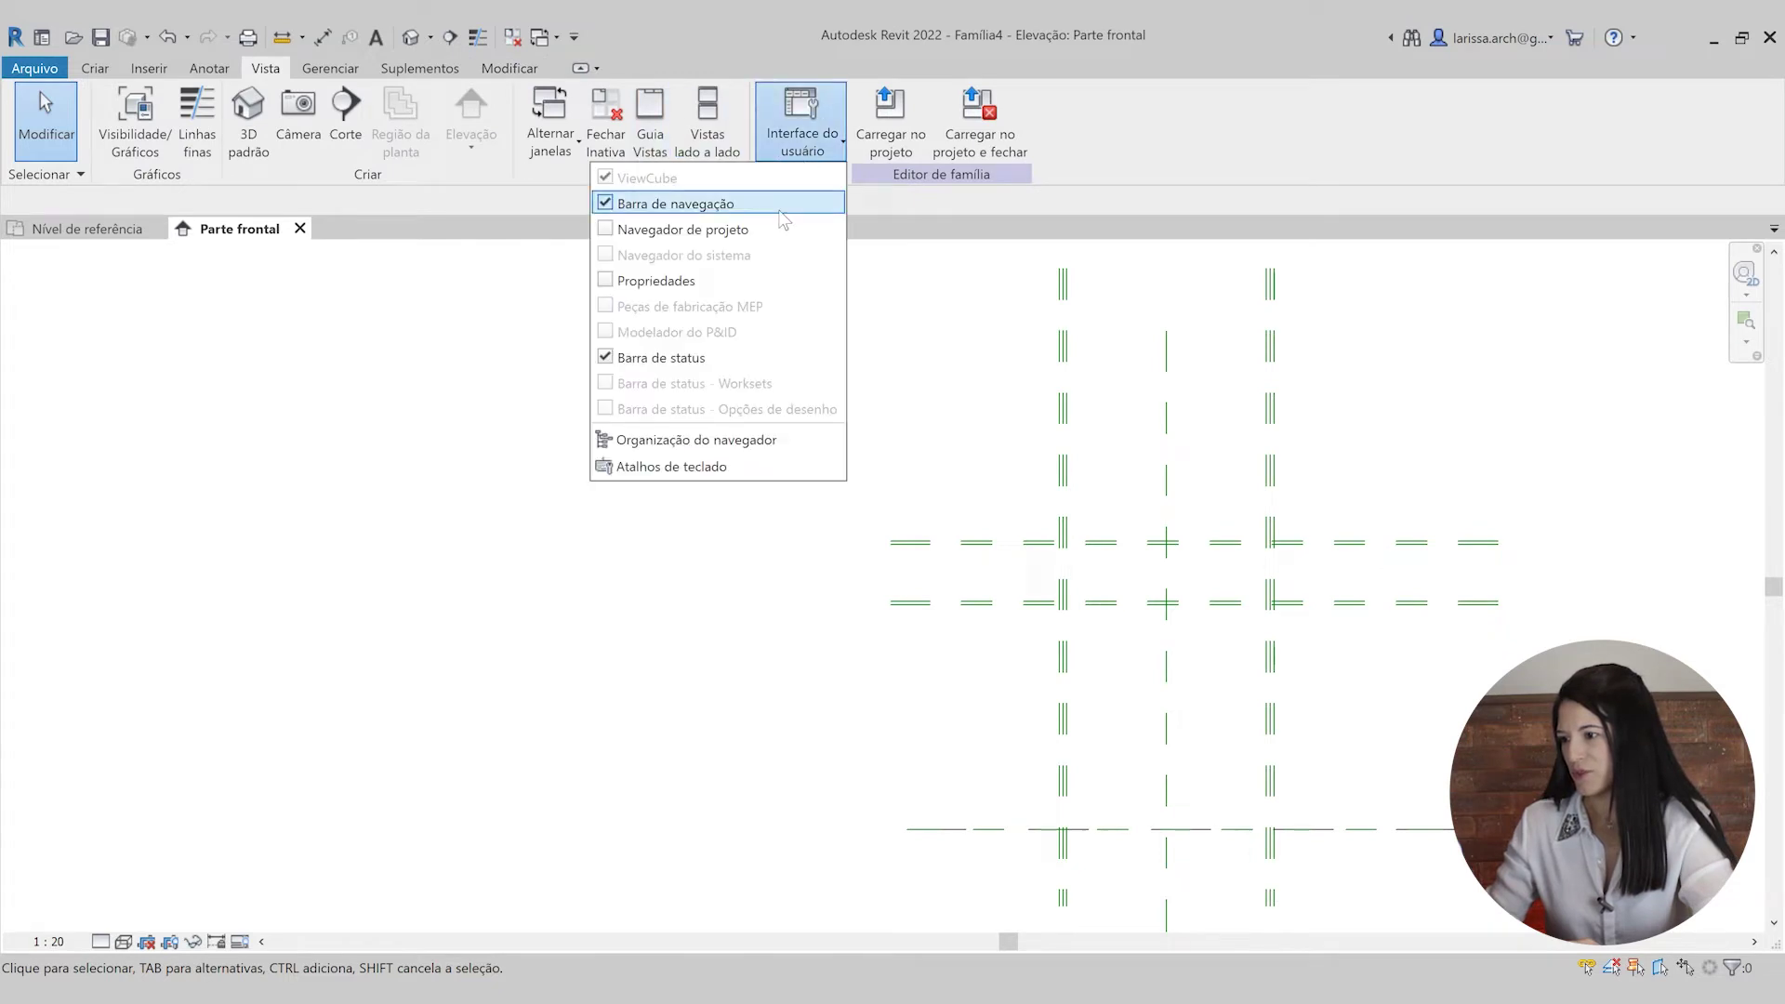
click(704, 237)
click(805, 144)
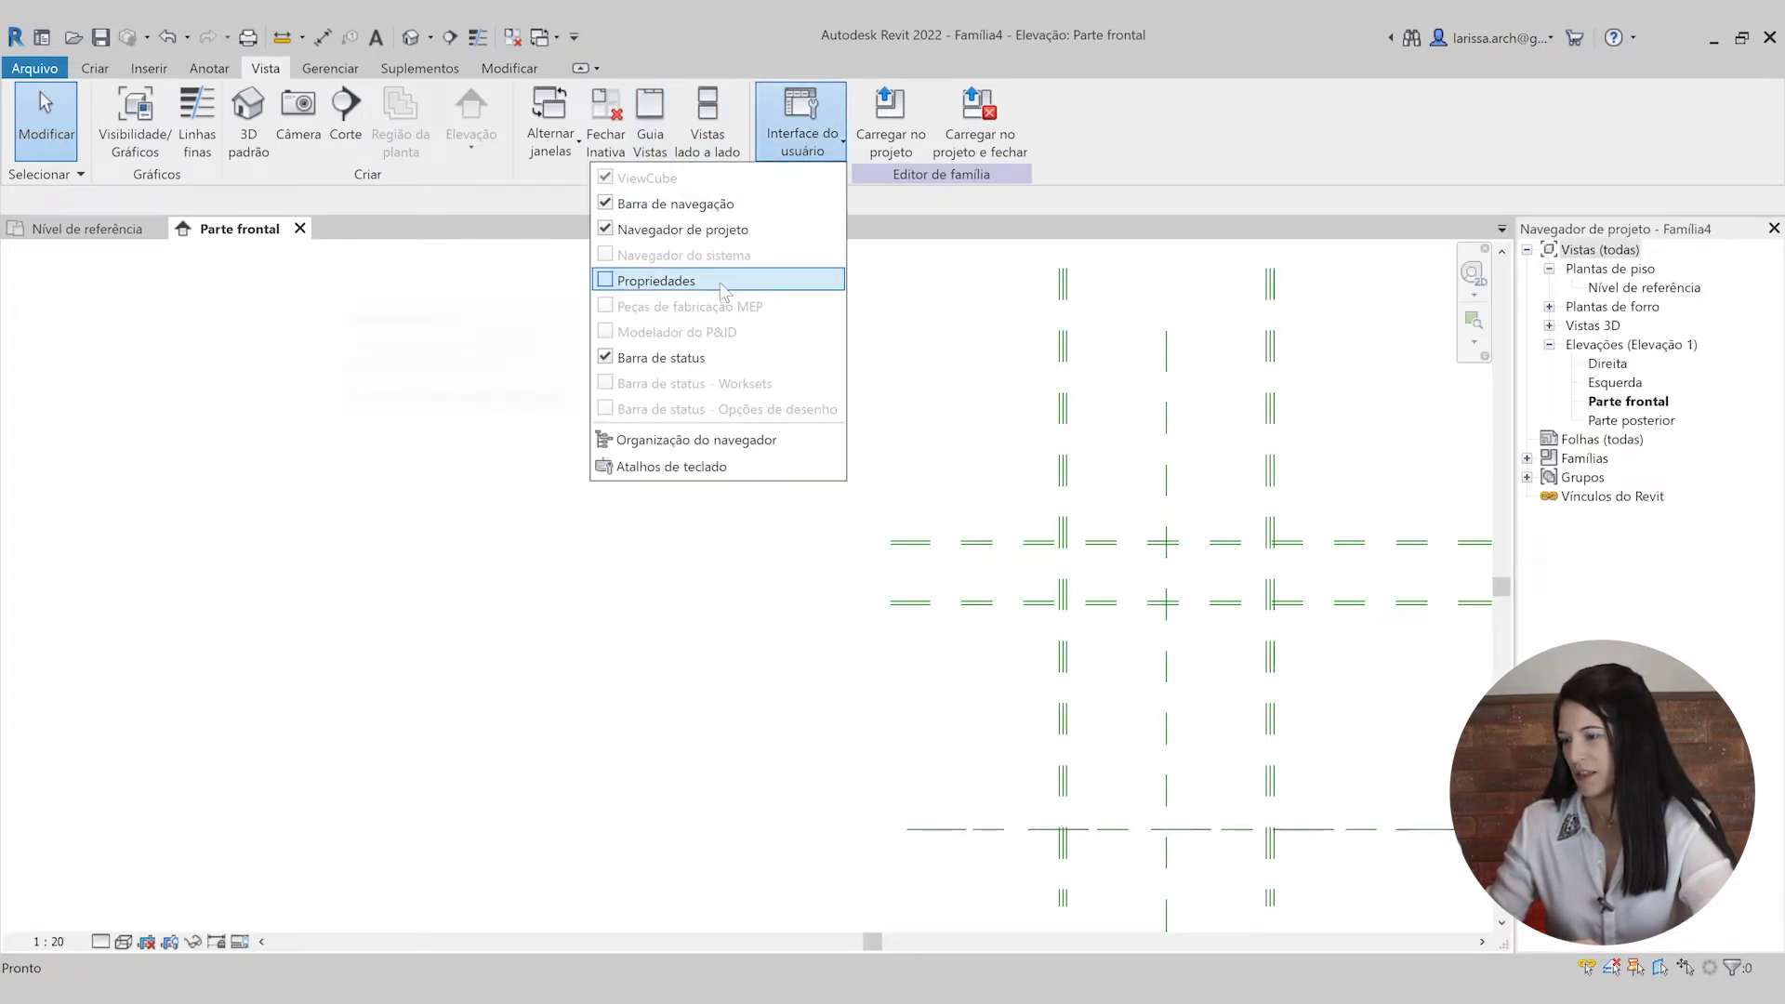
click(656, 281)
scroll(872, 461, down, 3)
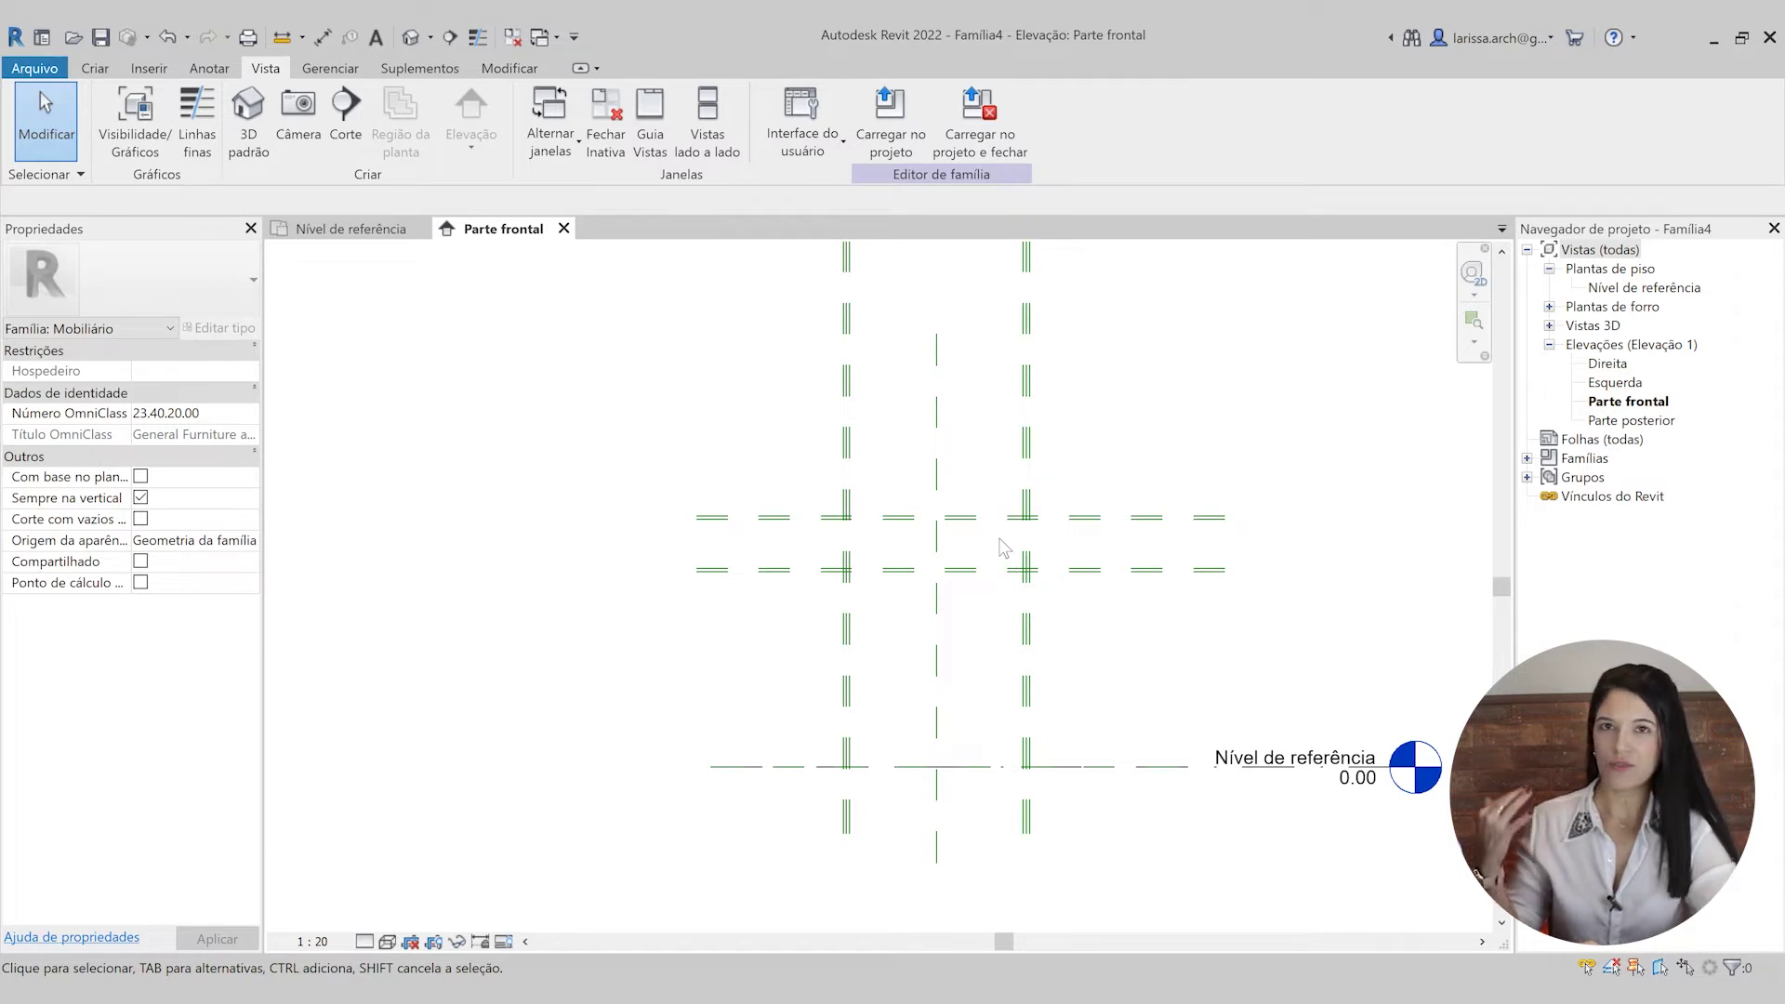
double_click(1642, 389)
scroll(883, 550, up, 1)
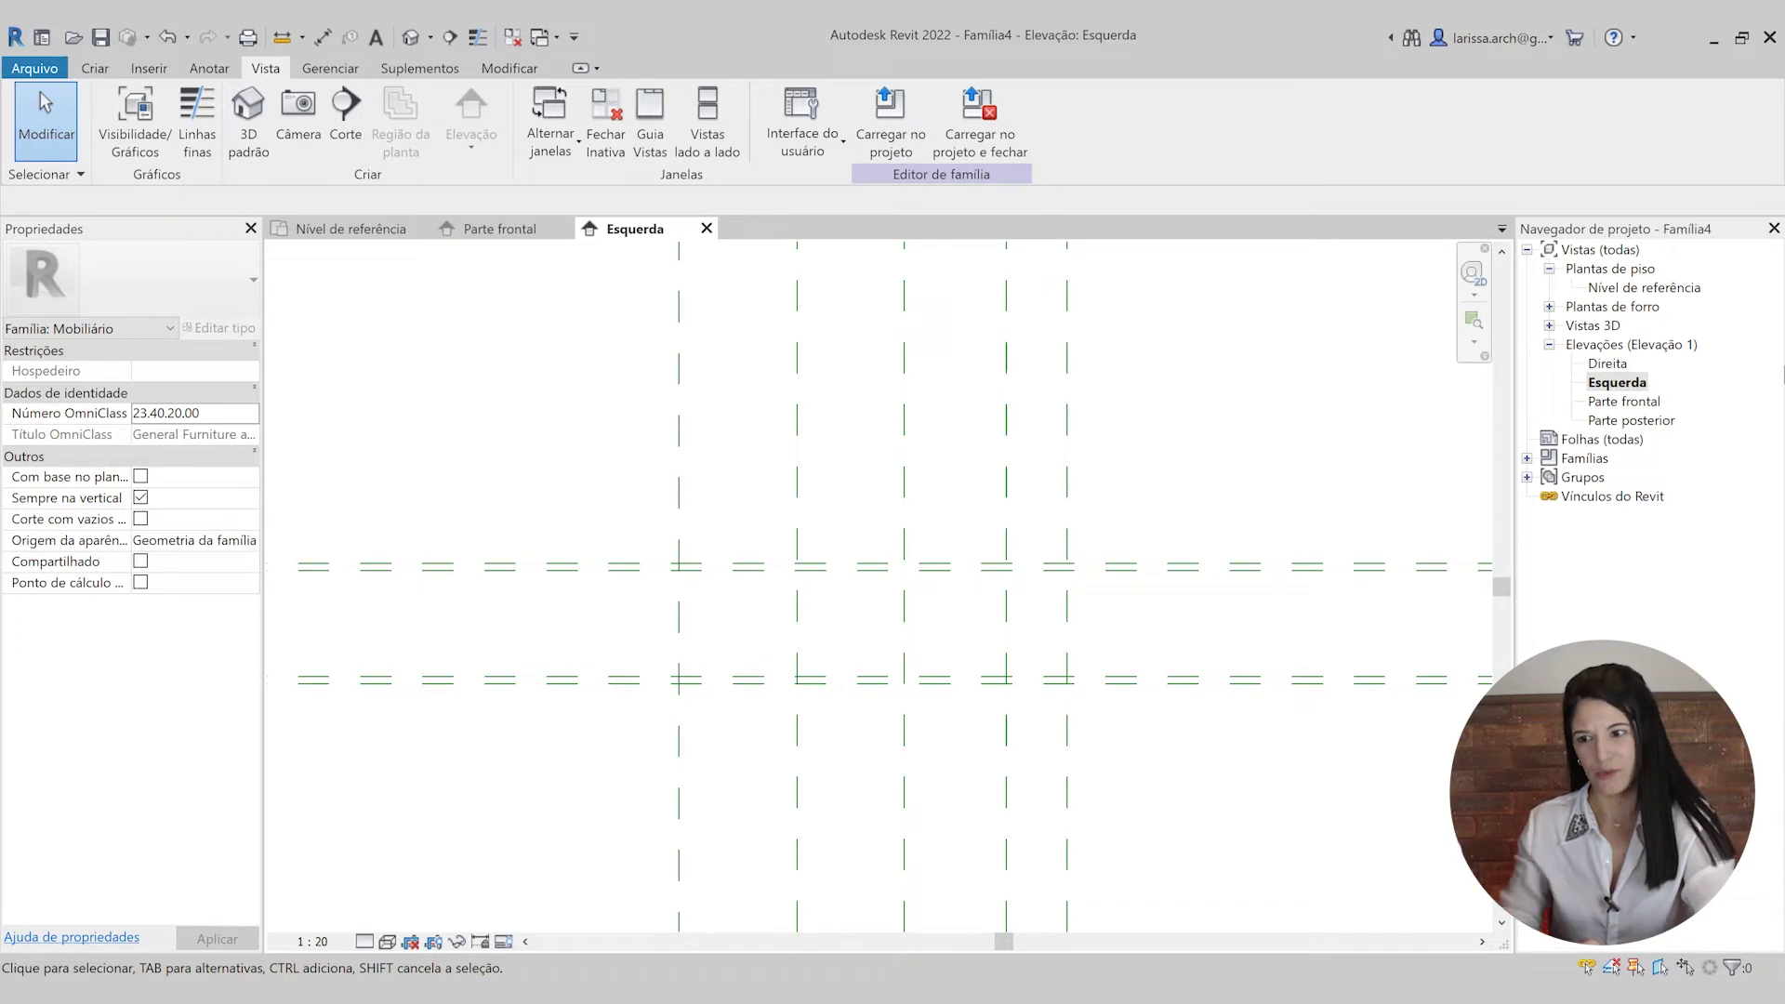
- Start an extrusion and sketch a 0.252 m line along the upper pair's lower plane, from the Centro (Frente/Trás) plane to the adjacent vertical plane
click(98, 69)
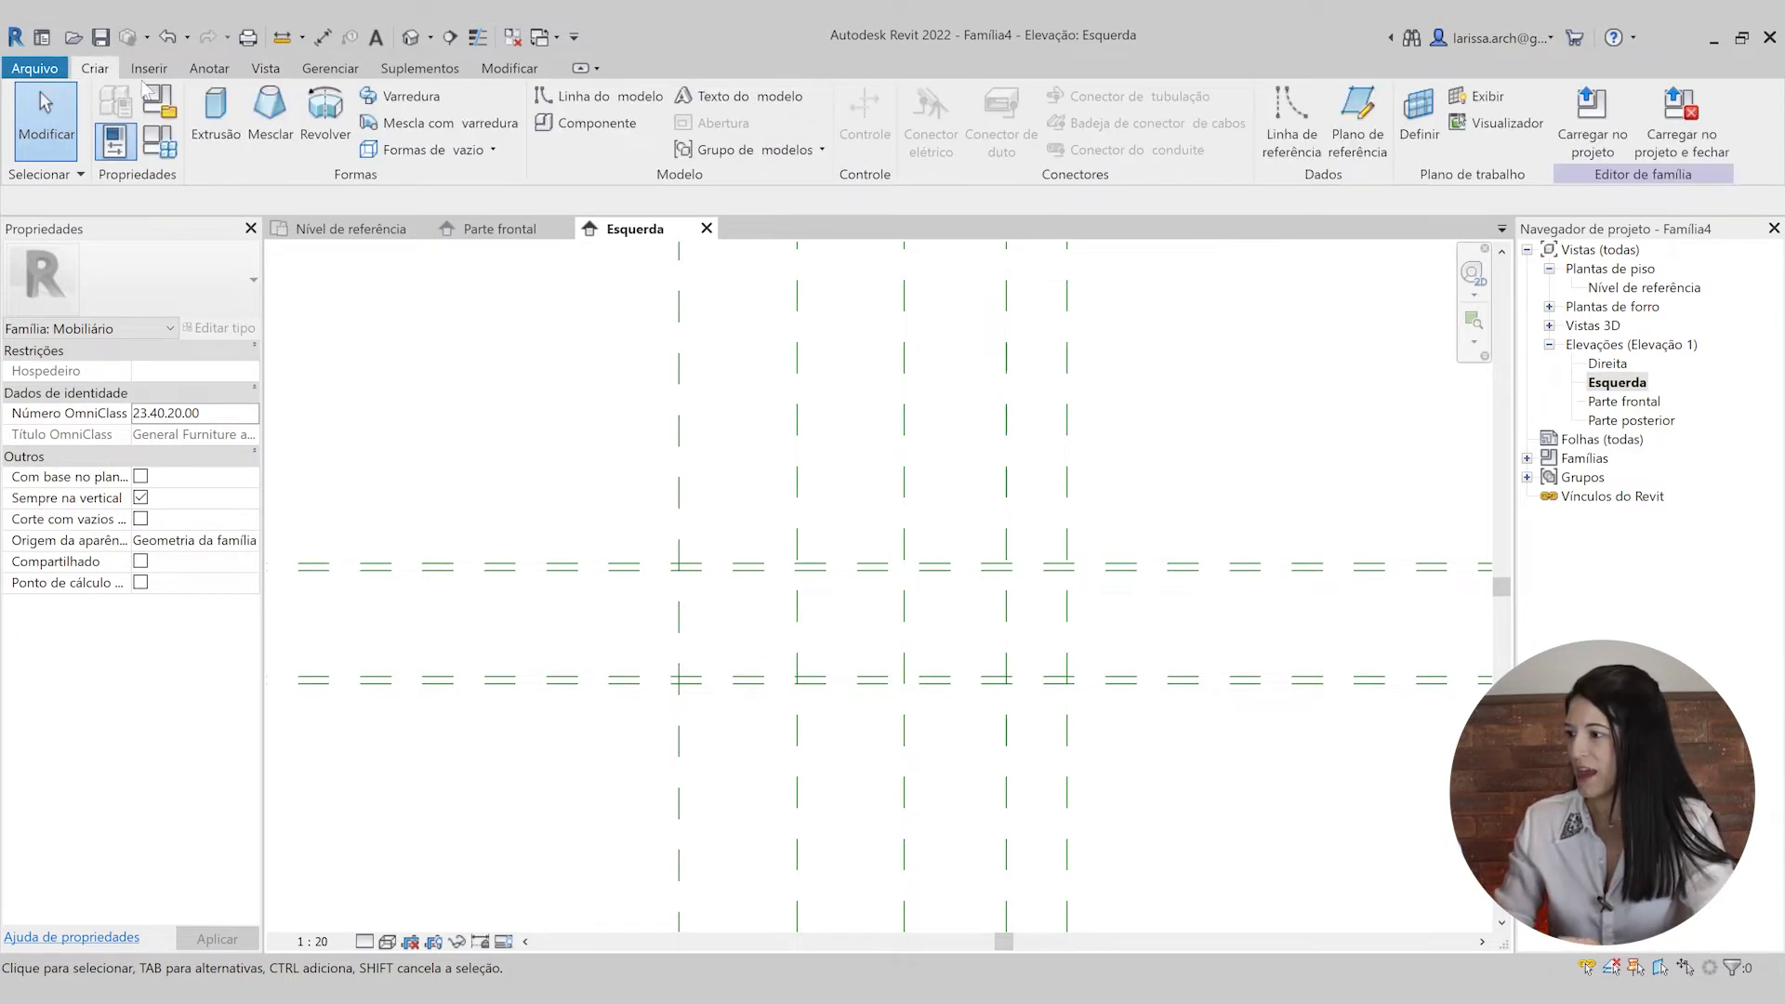
click(219, 144)
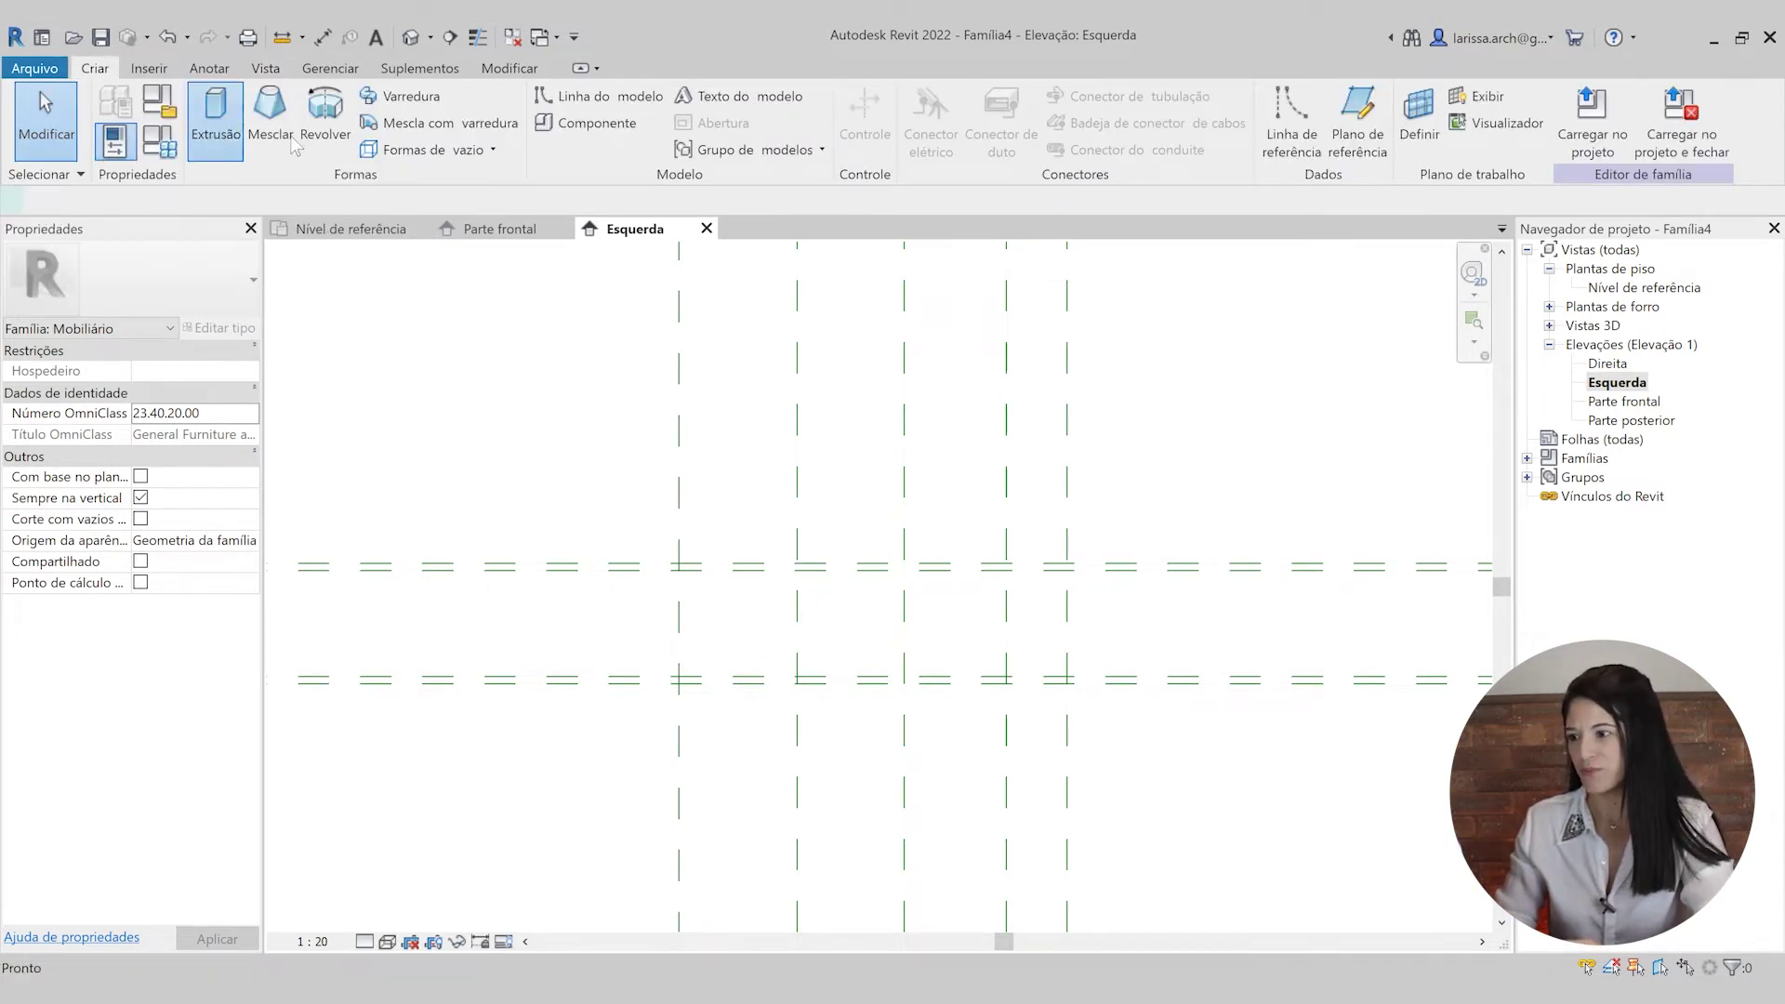
click(901, 98)
scroll(693, 572, up, 5)
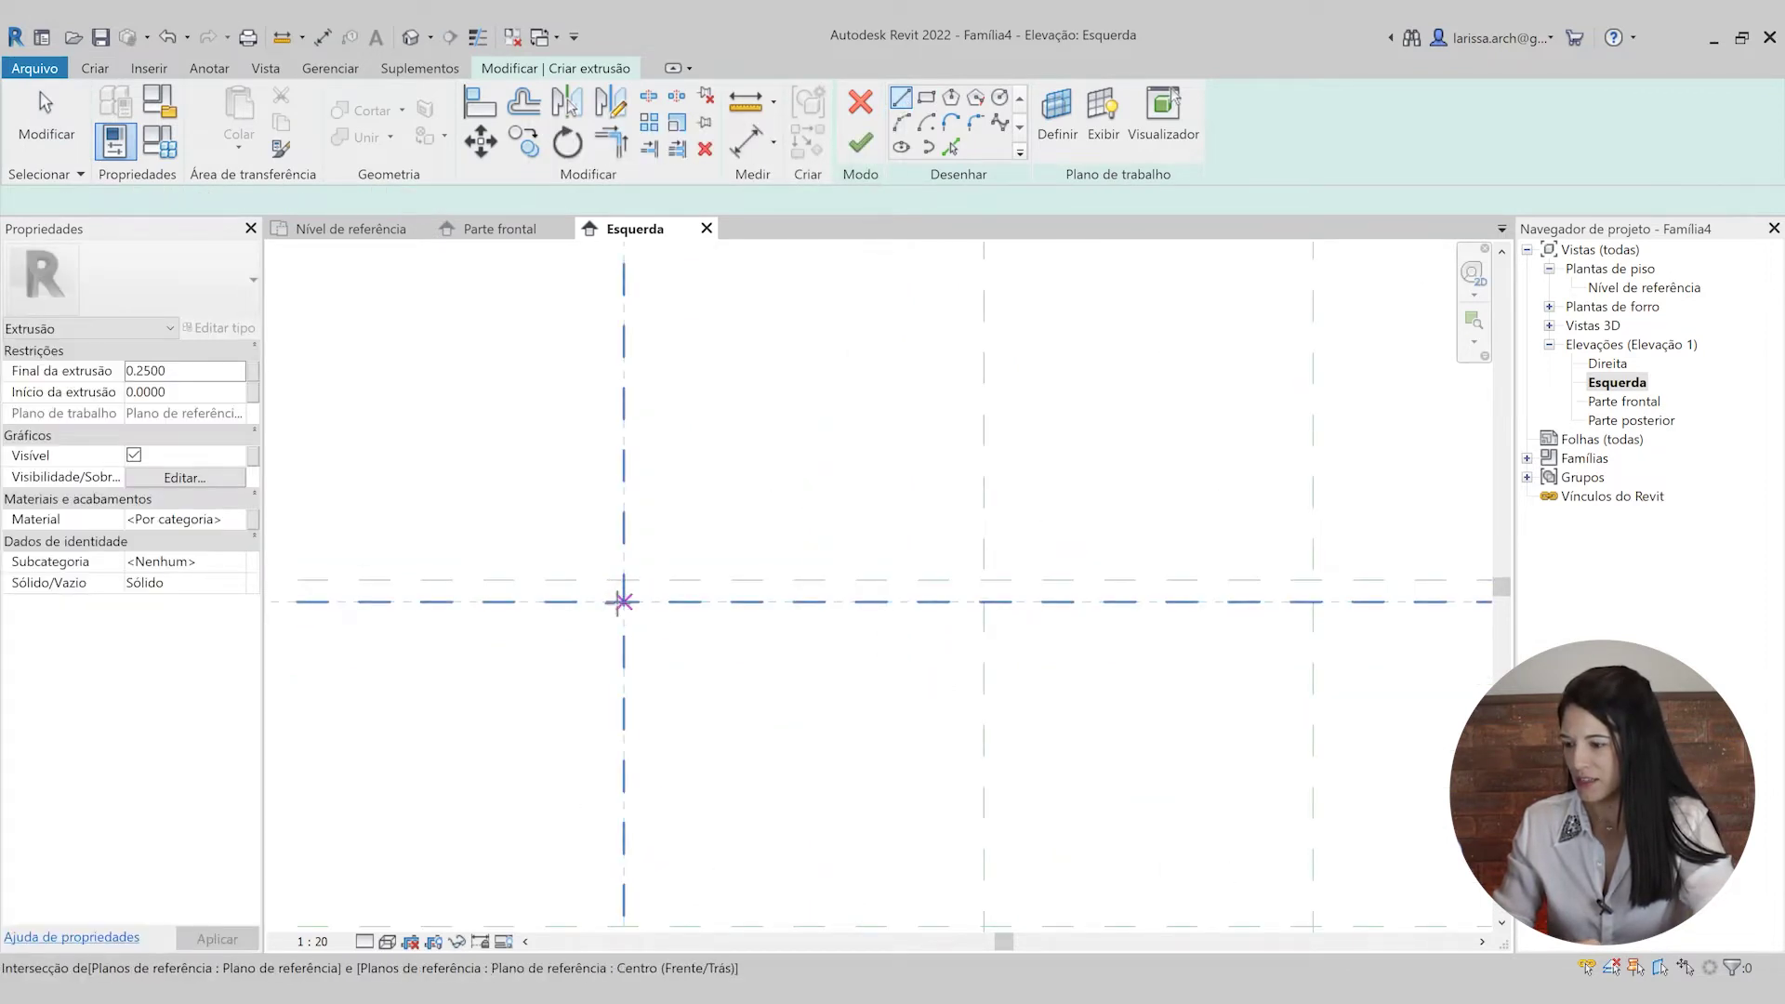
click(623, 601)
click(984, 602)
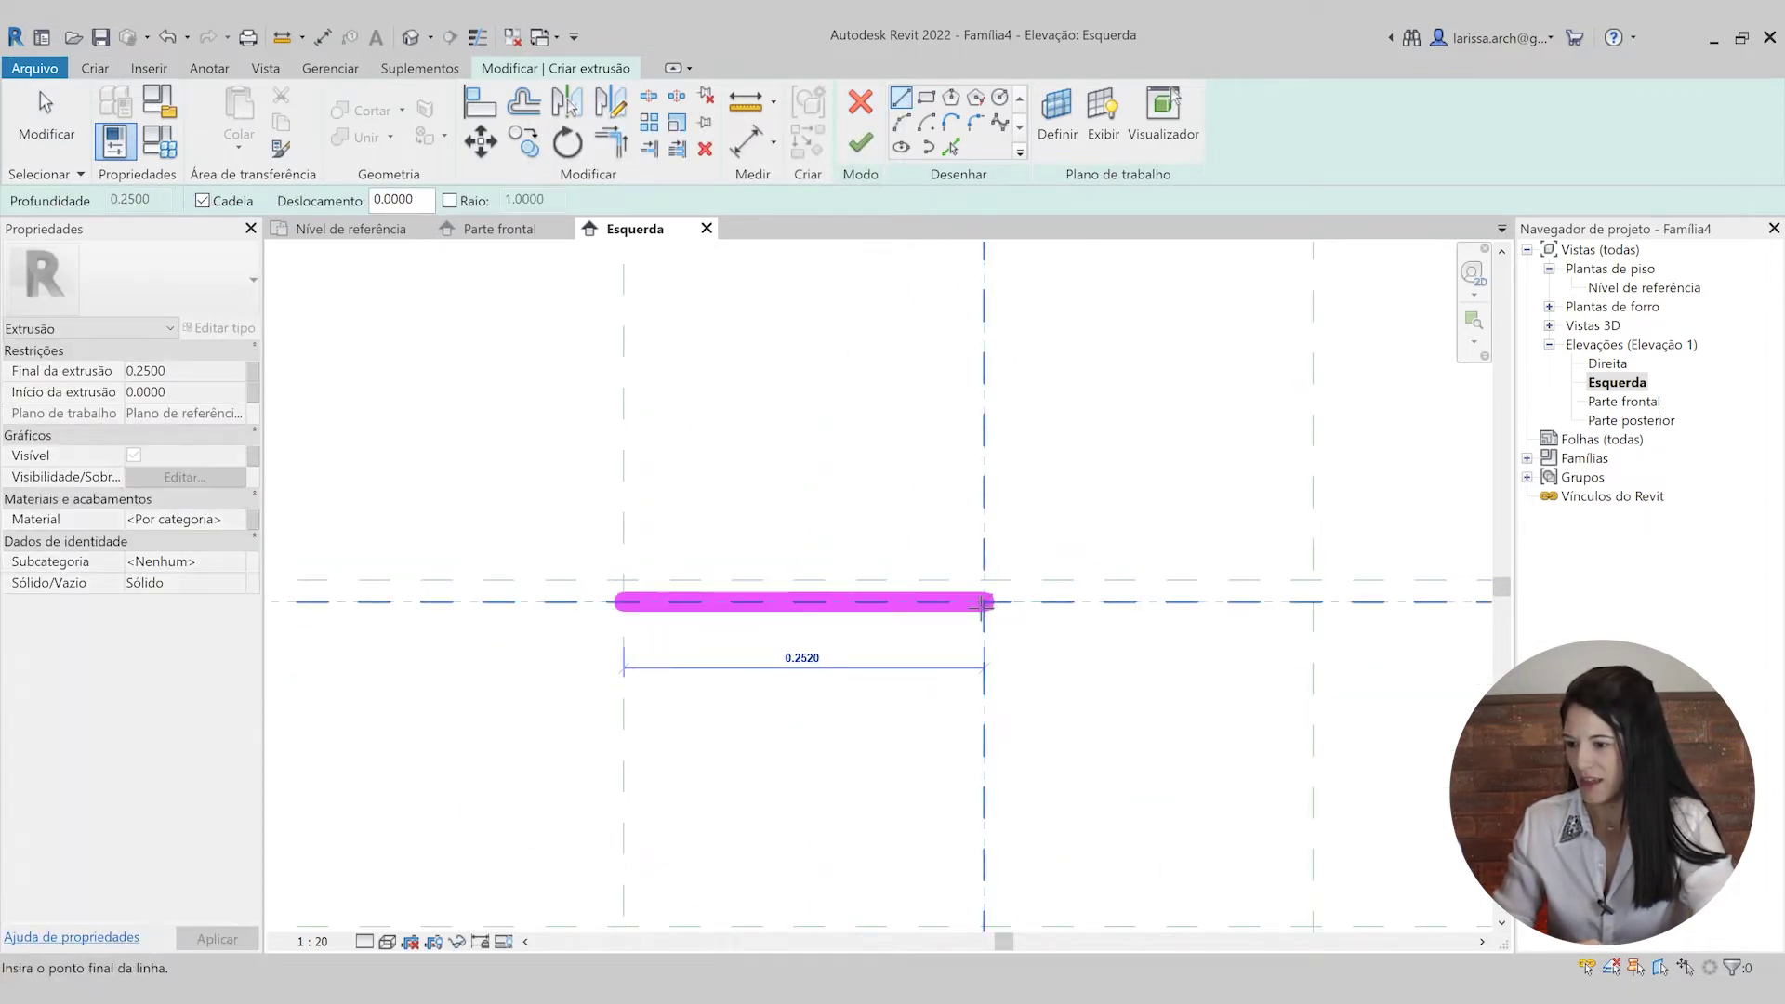
scroll(1023, 595, down, 3)
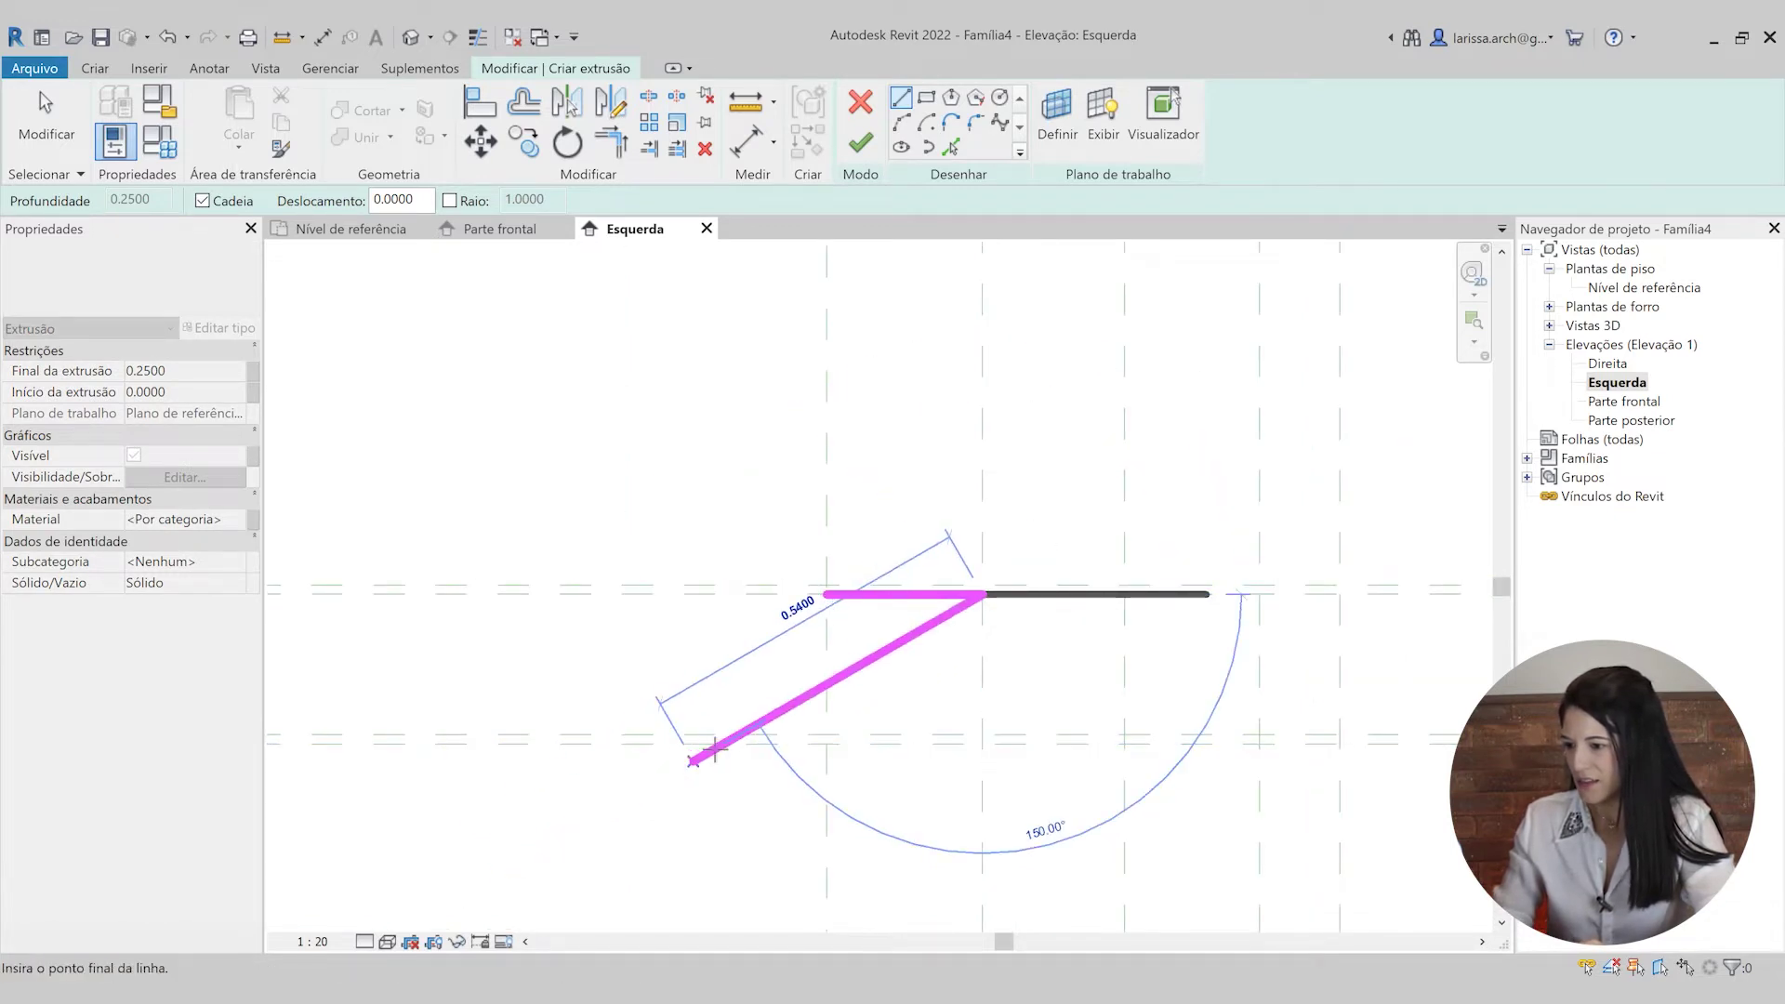
key(Escape)
key(Escape)
- Set the scale of the Esquerda view to 1:5
click(316, 942)
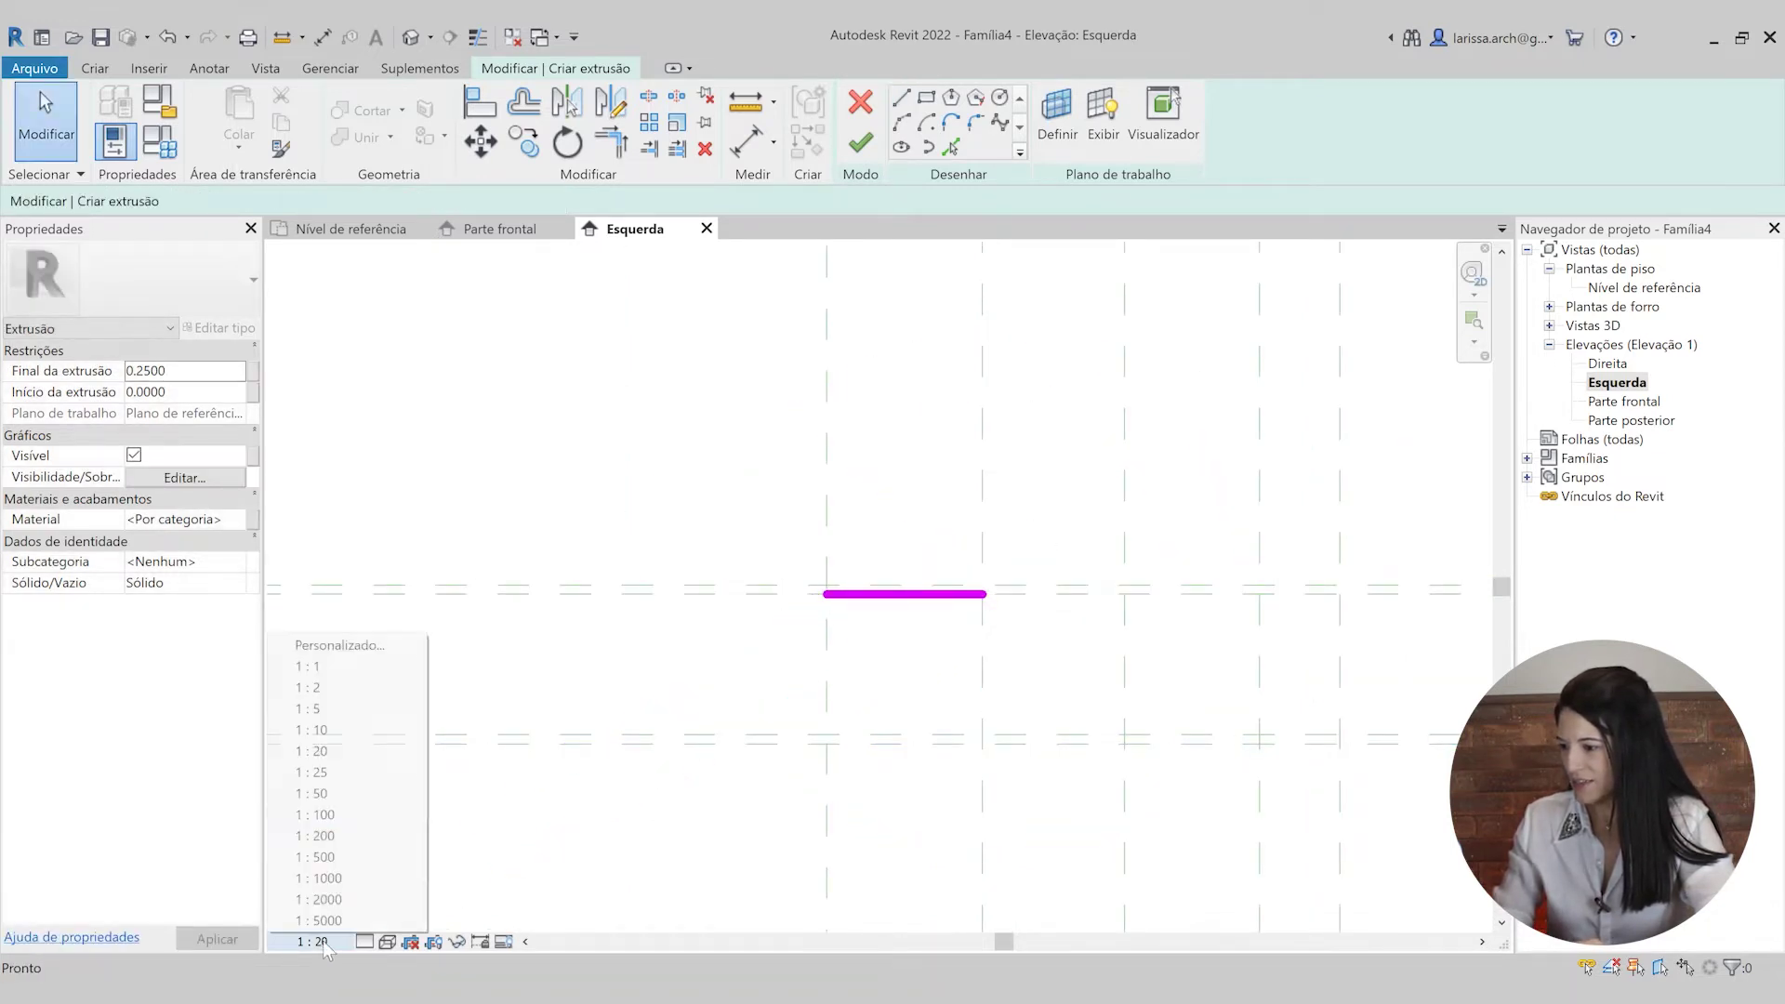
click(320, 712)
scroll(1038, 632, up, 2)
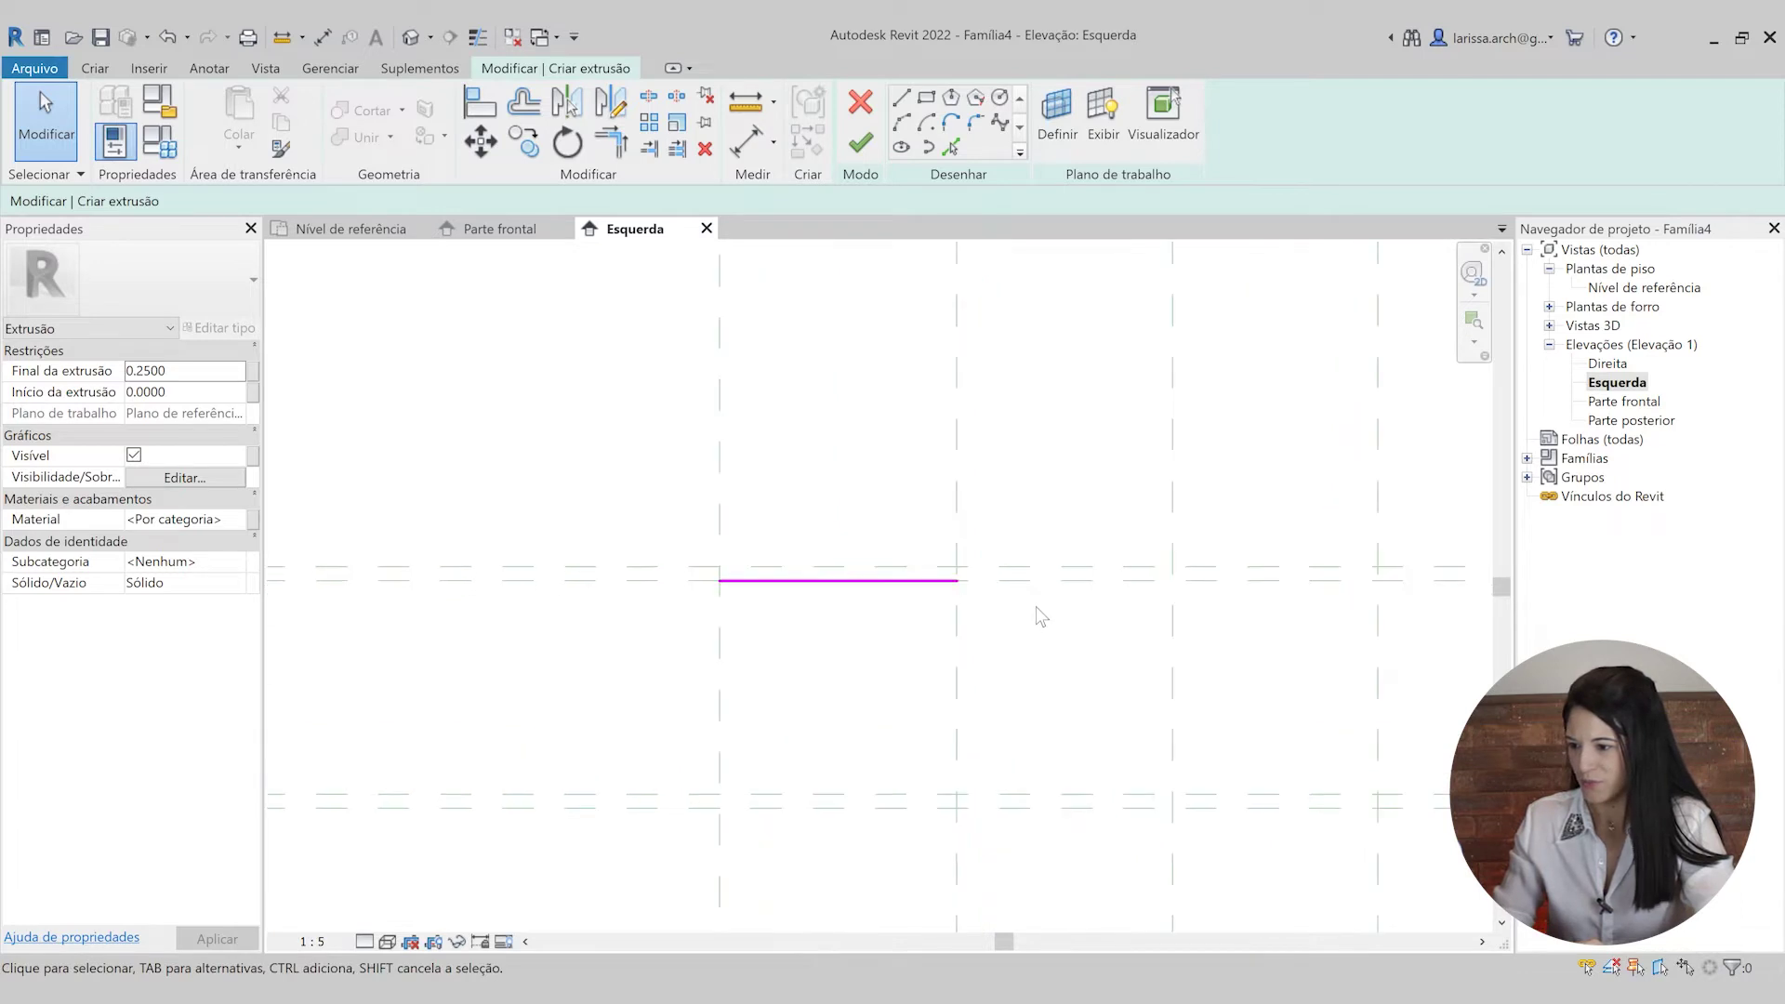
- Continue the extrusion profile diagonally down to the third vertical plane at the lowest horizontal plane, and horizontally to the outermost vertical plane
click(901, 98)
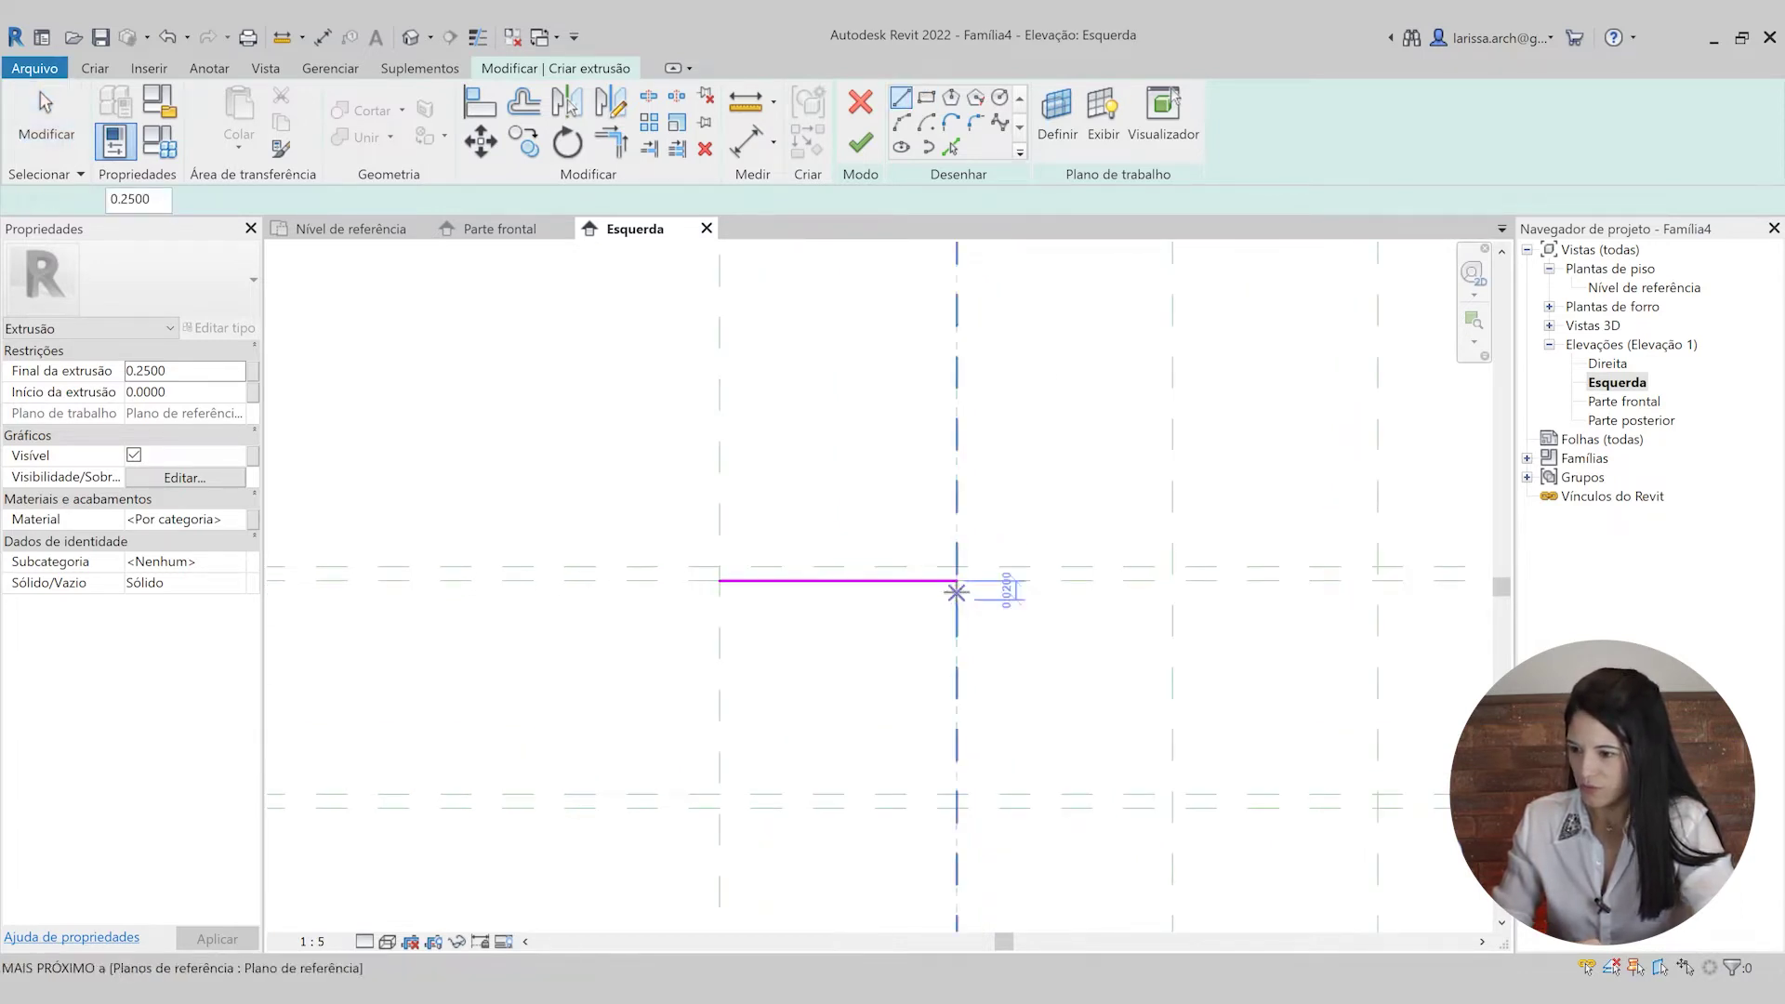
click(957, 581)
scroll(1179, 846, up, 2)
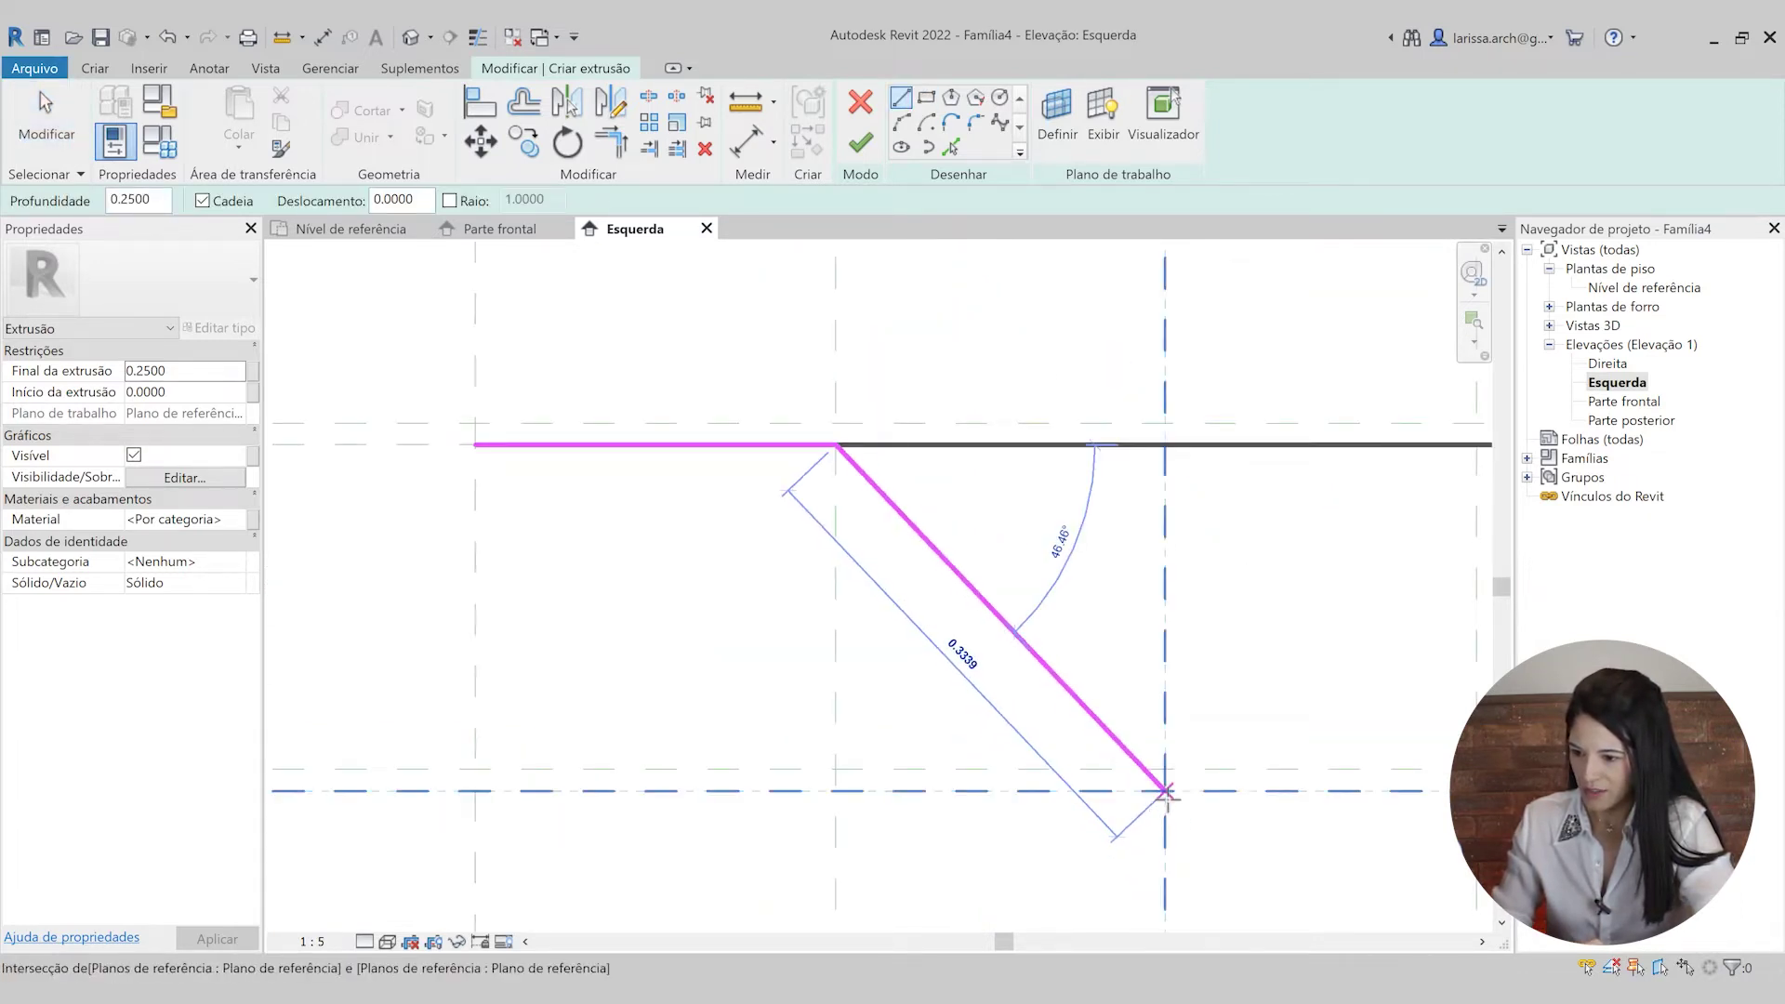
click(1165, 791)
scroll(1269, 778, down, 2)
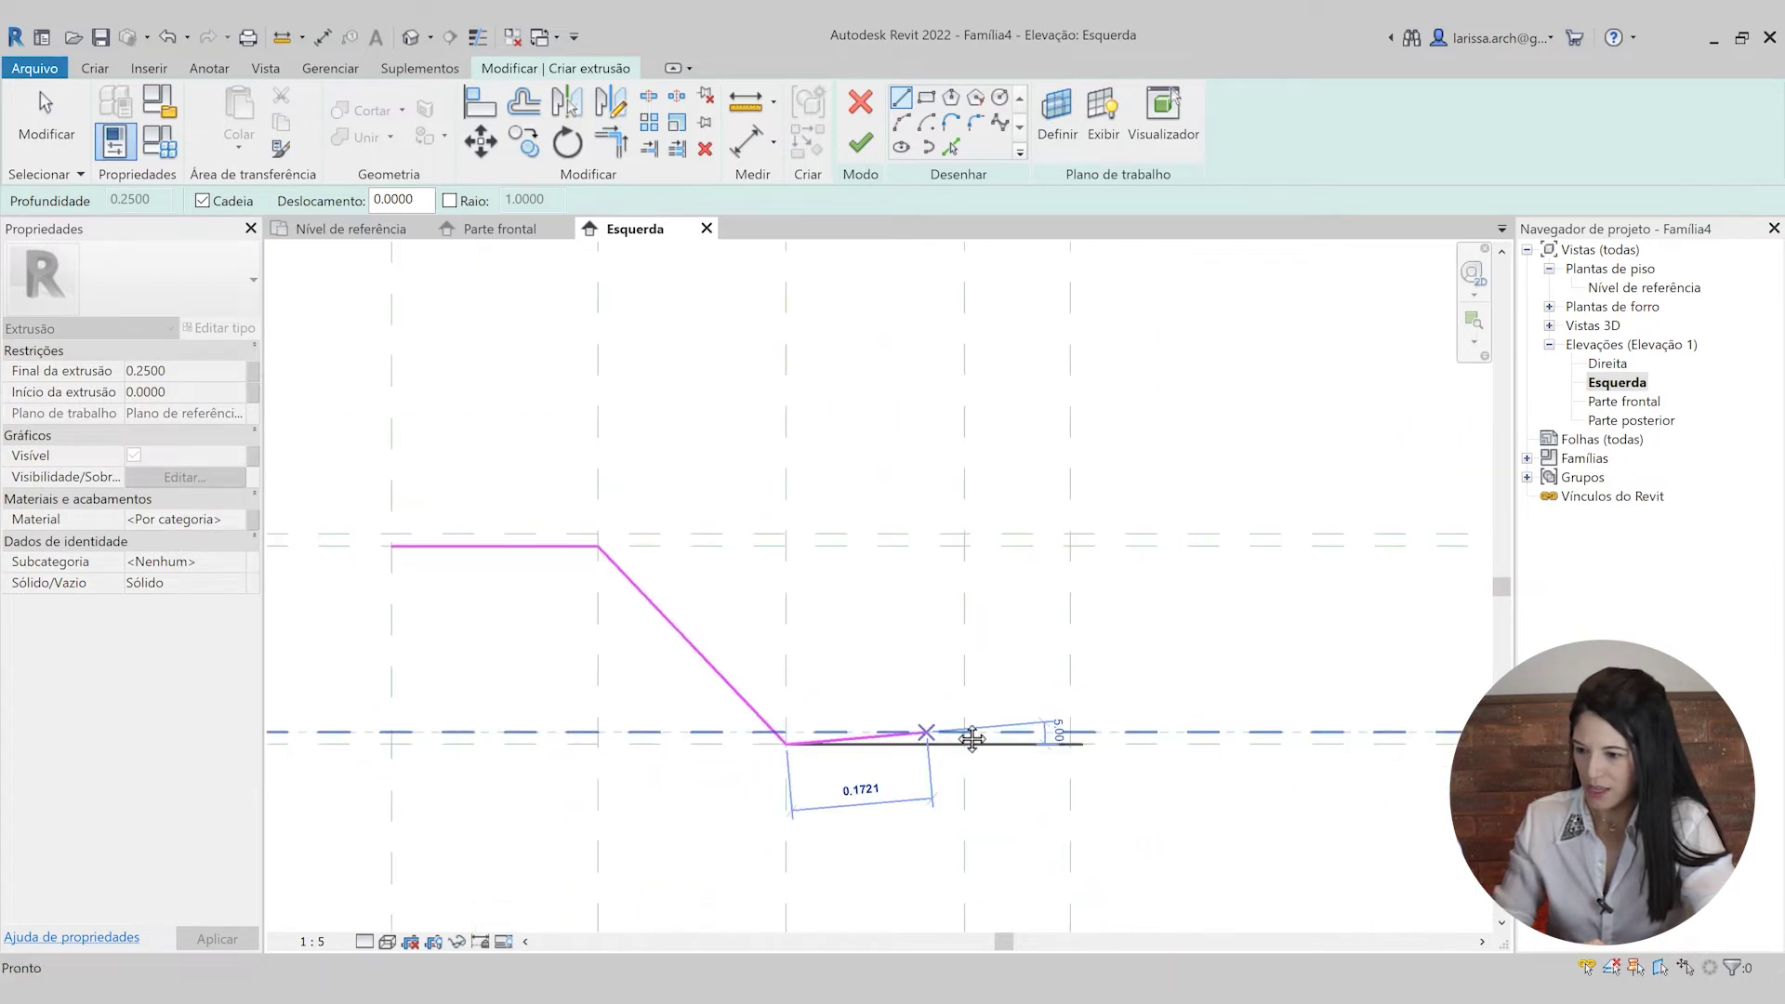
click(1074, 741)
key(Escape)
key(Escape)
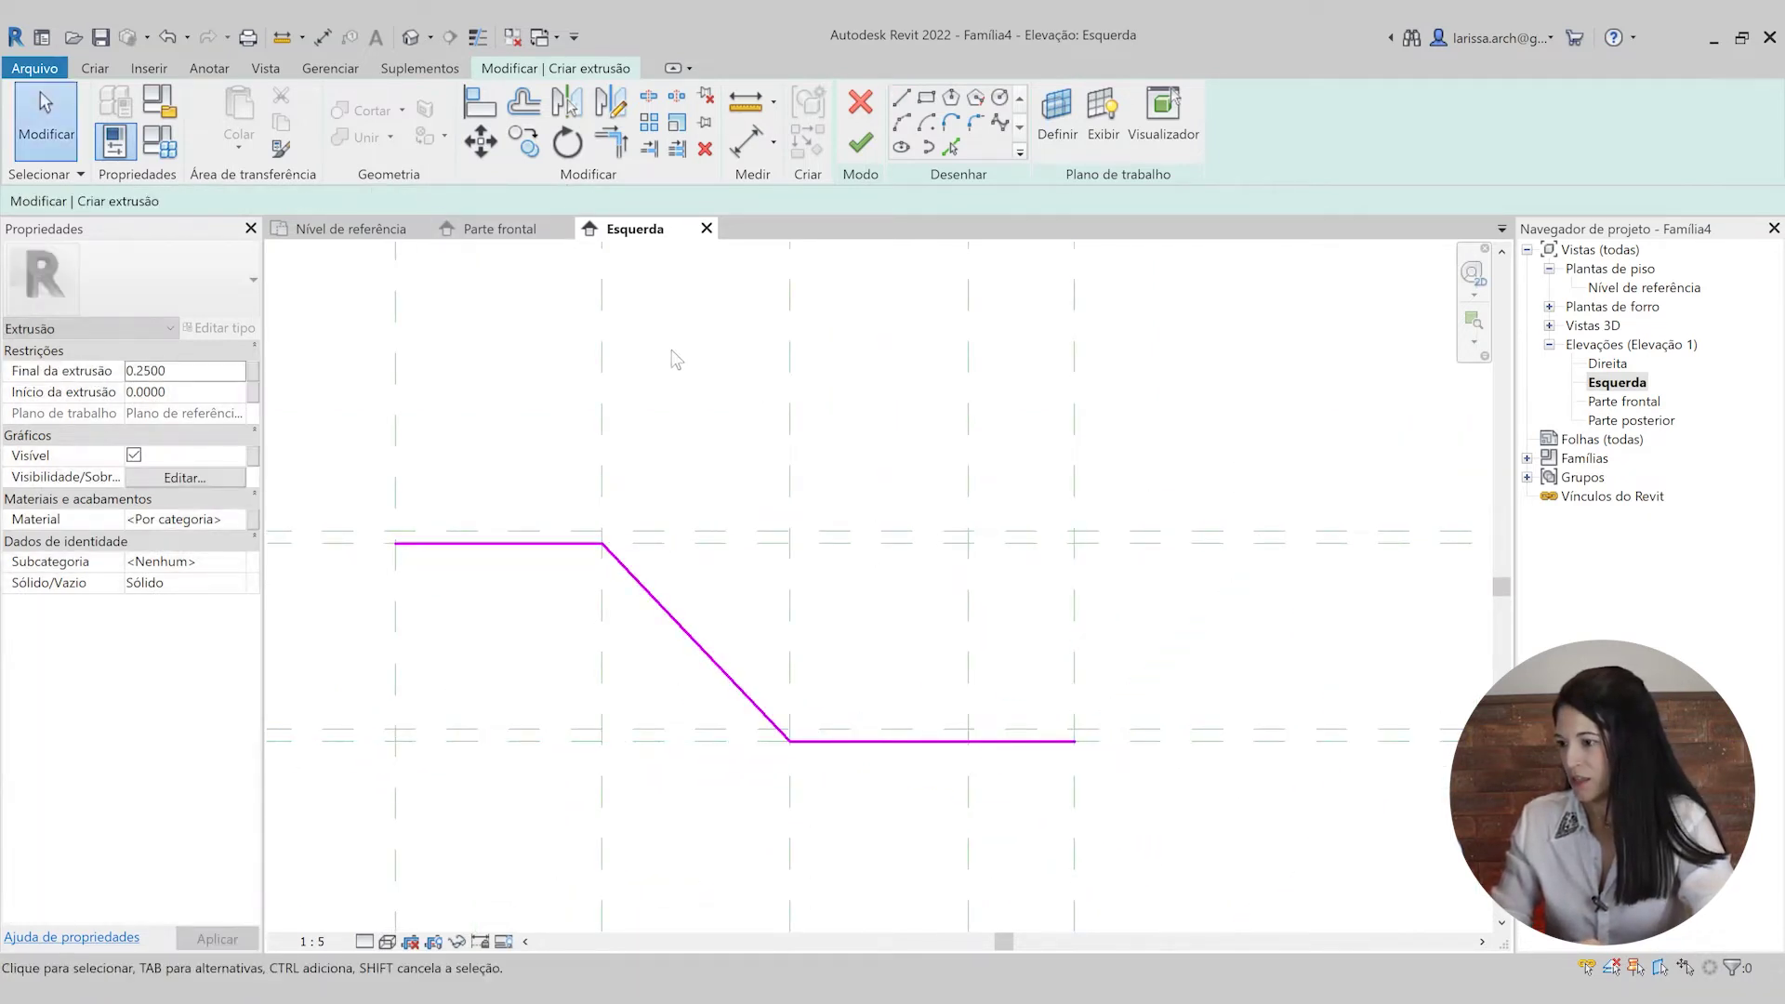
- Offset copies of the three profile lines upward by 0.0150, forming a parallel upper edge for the stepped profile
scroll(682, 402, up, 1)
scroll(701, 402, down, 1)
scroll(654, 414, up, 1)
scroll(690, 432, down, 1)
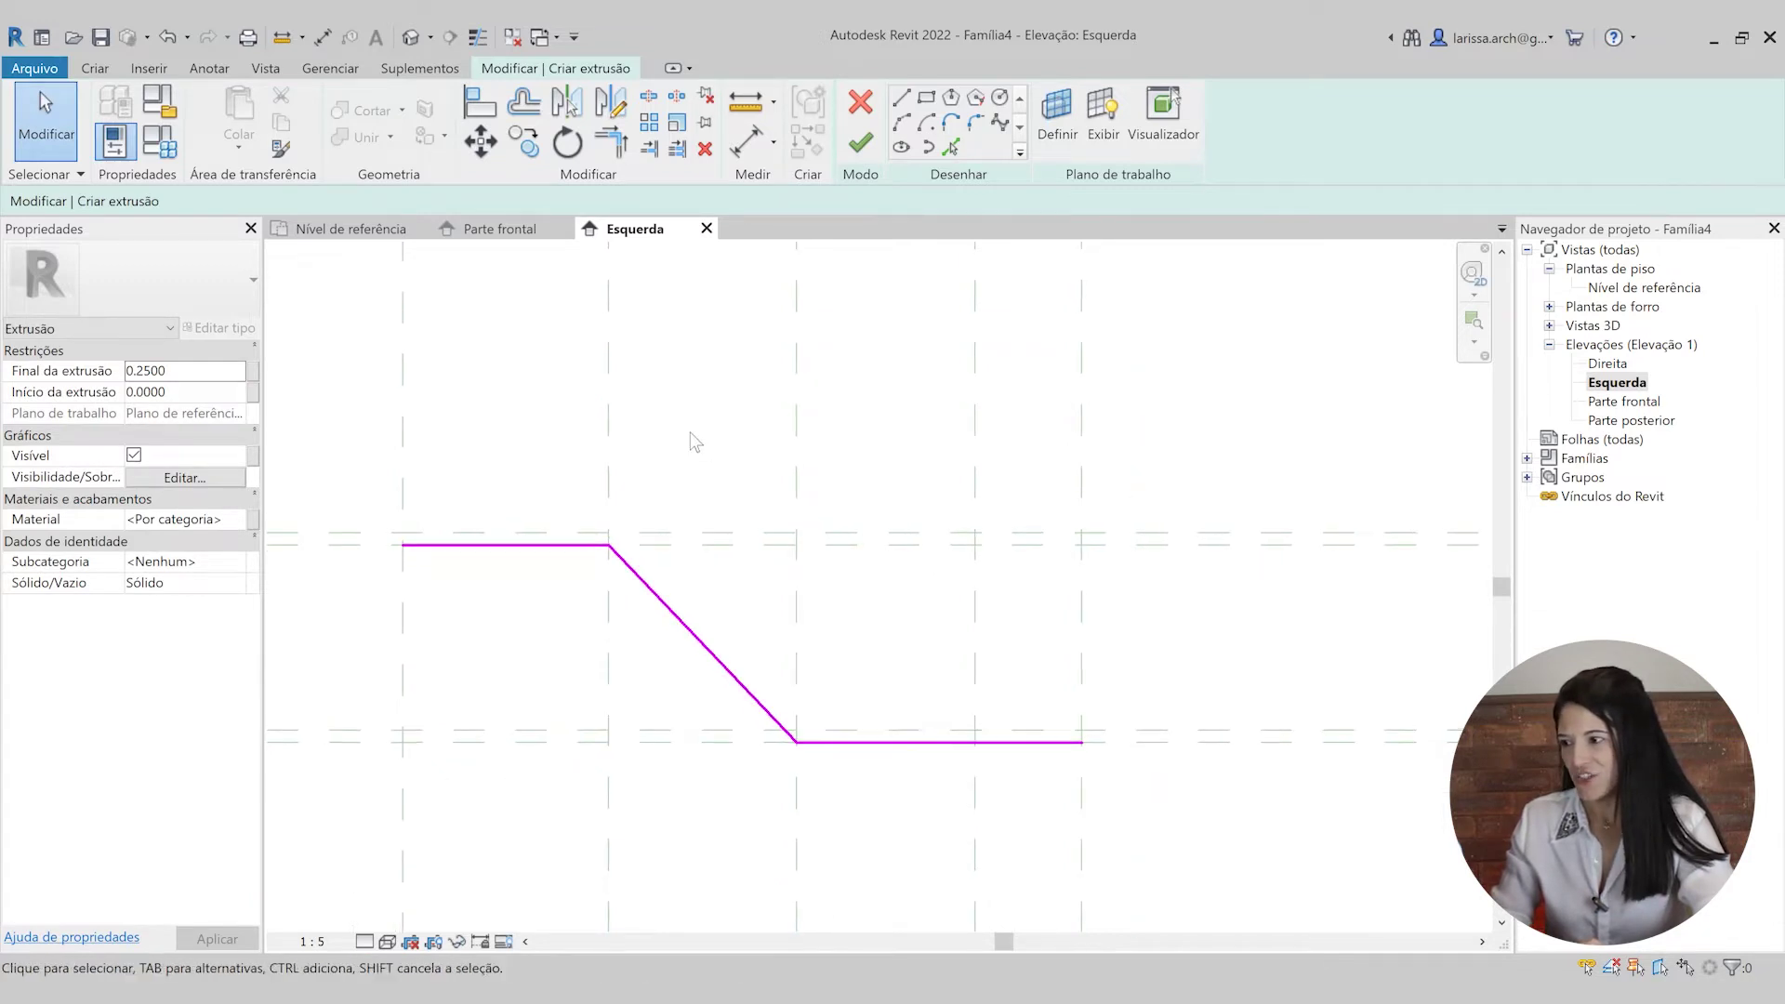
click(525, 105)
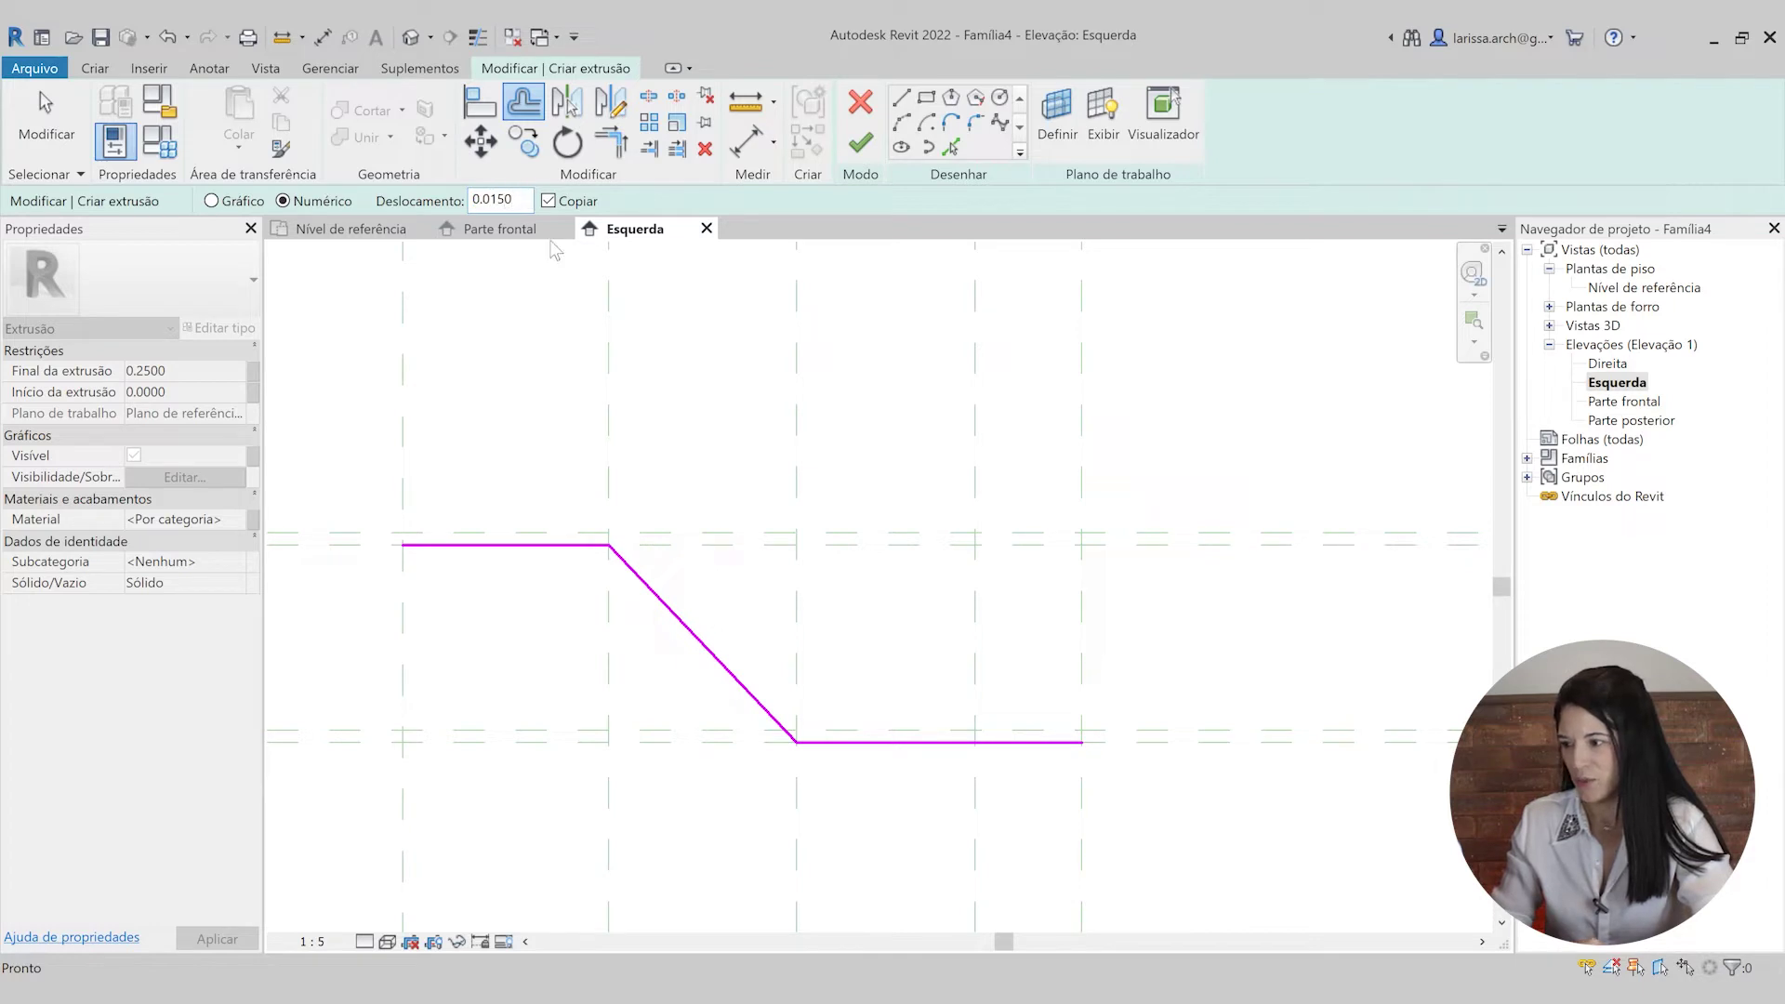
scroll(626, 533, up, 3)
scroll(729, 593, up, 2)
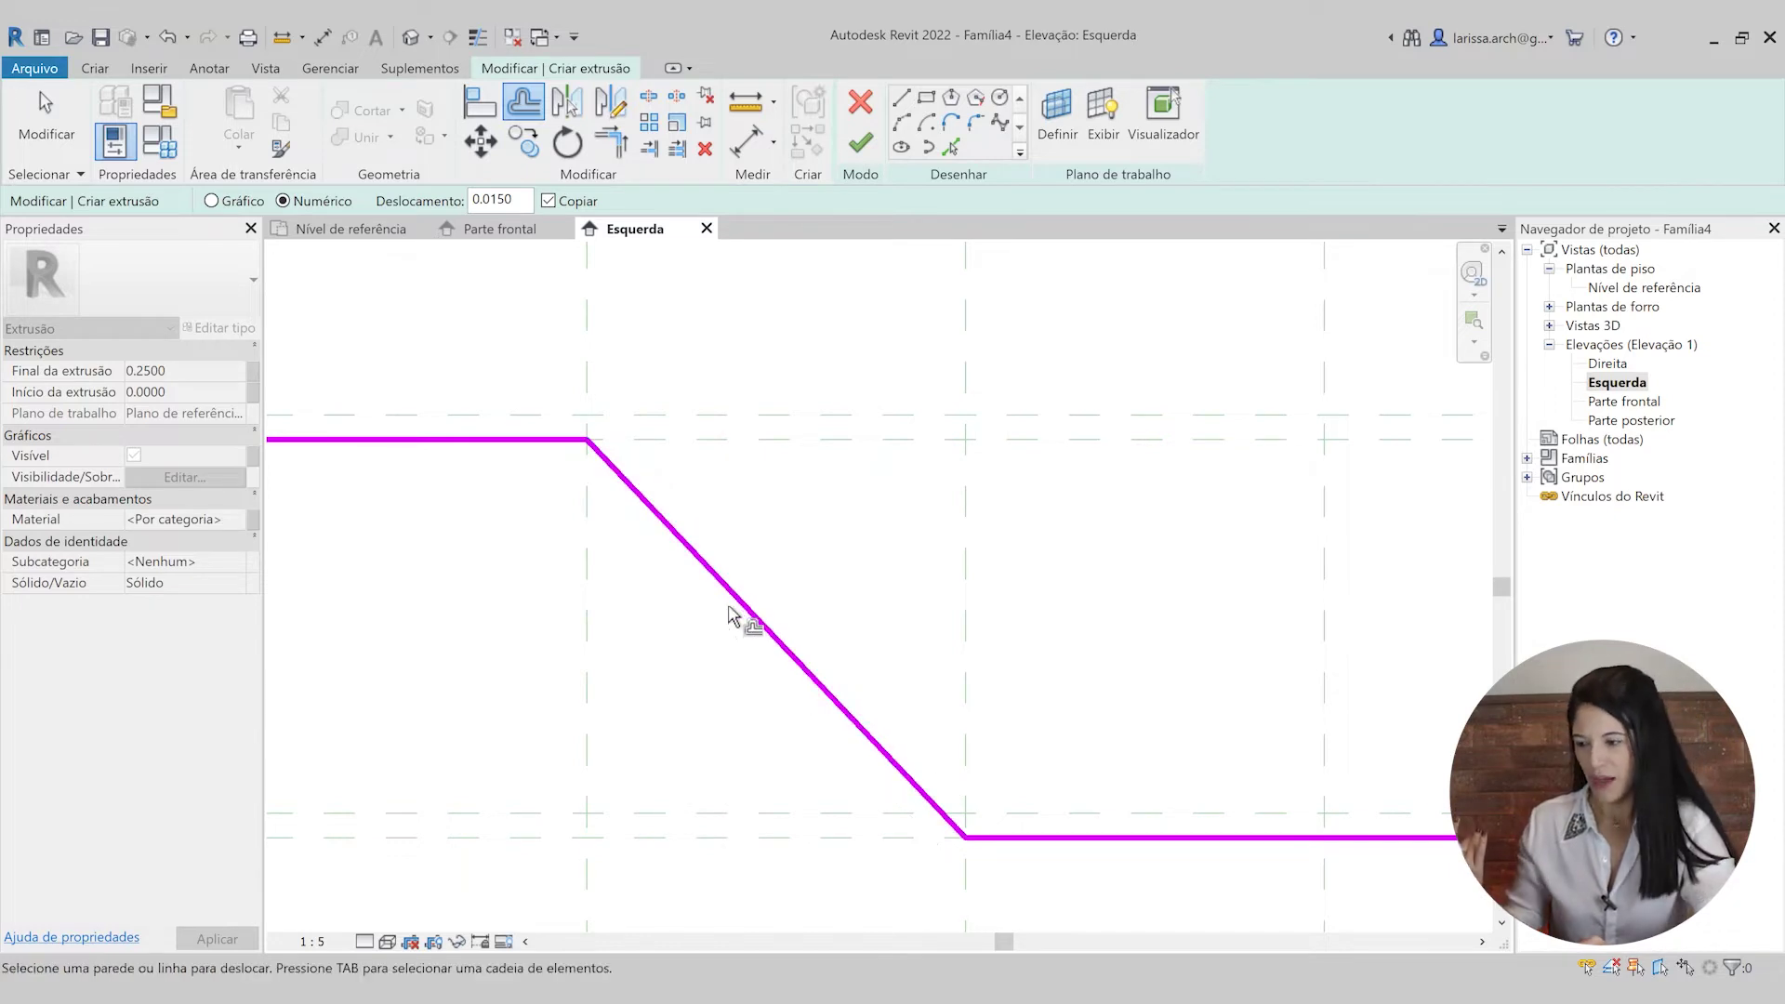
scroll(734, 617, up, 1)
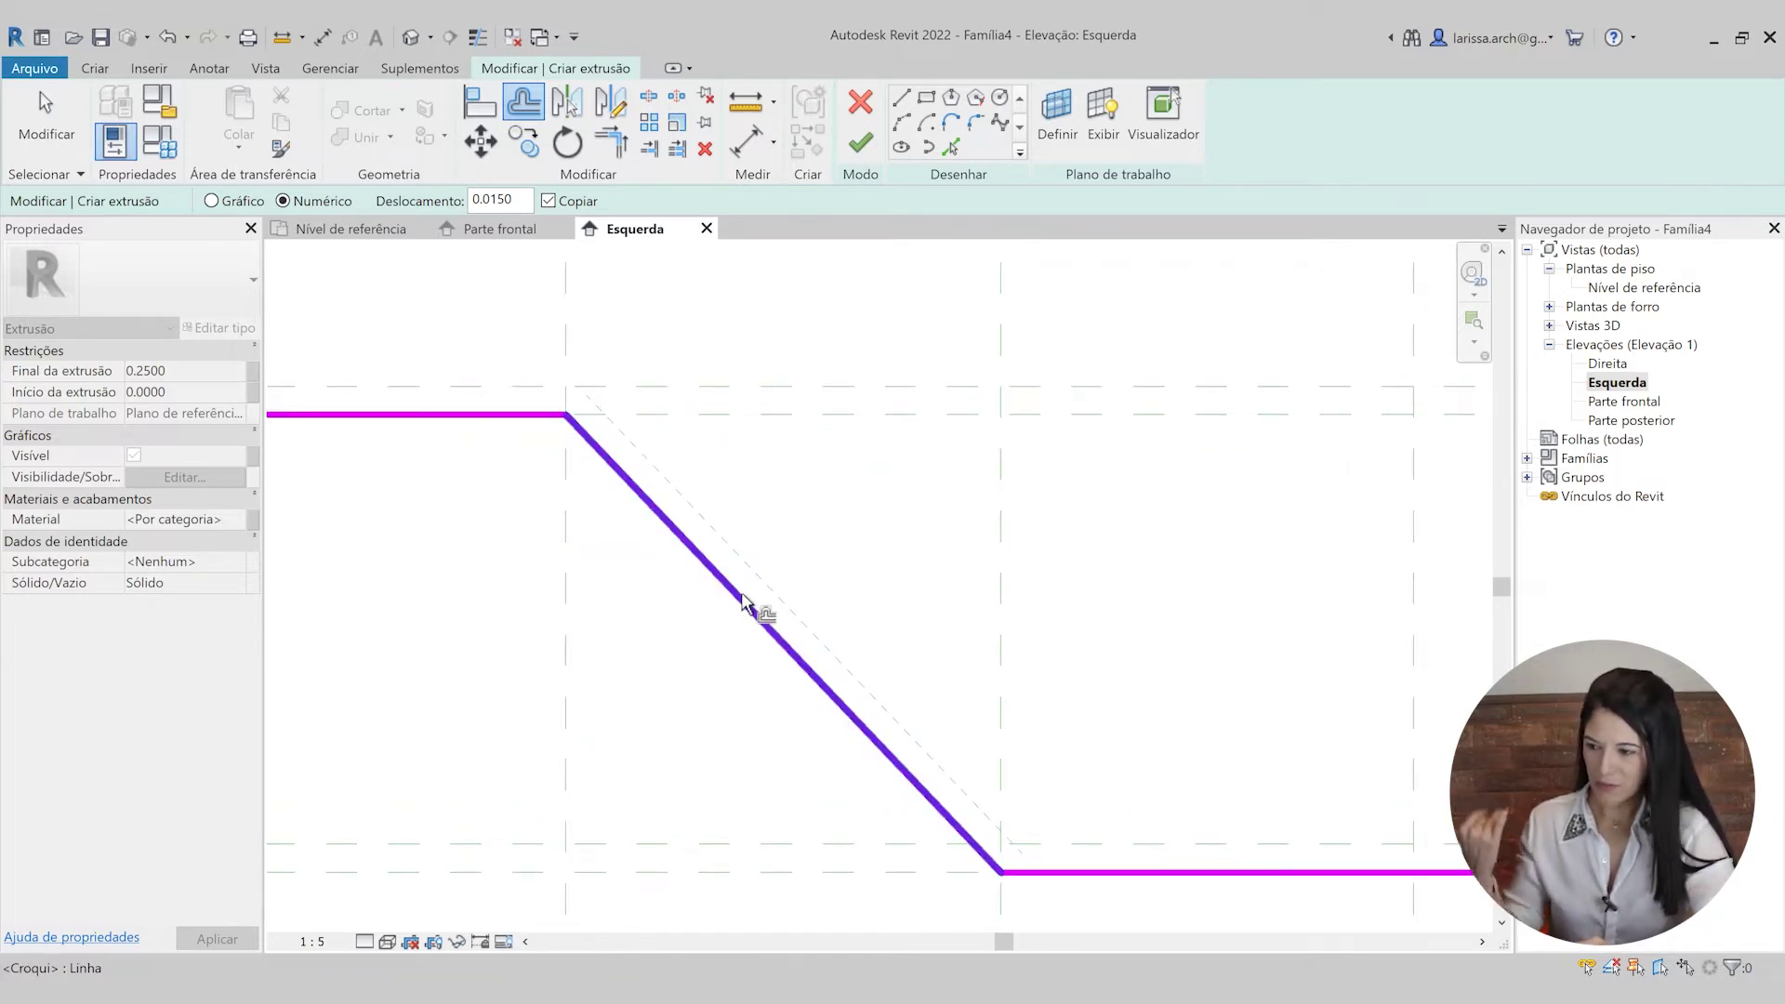
click(743, 600)
scroll(749, 599, down, 2)
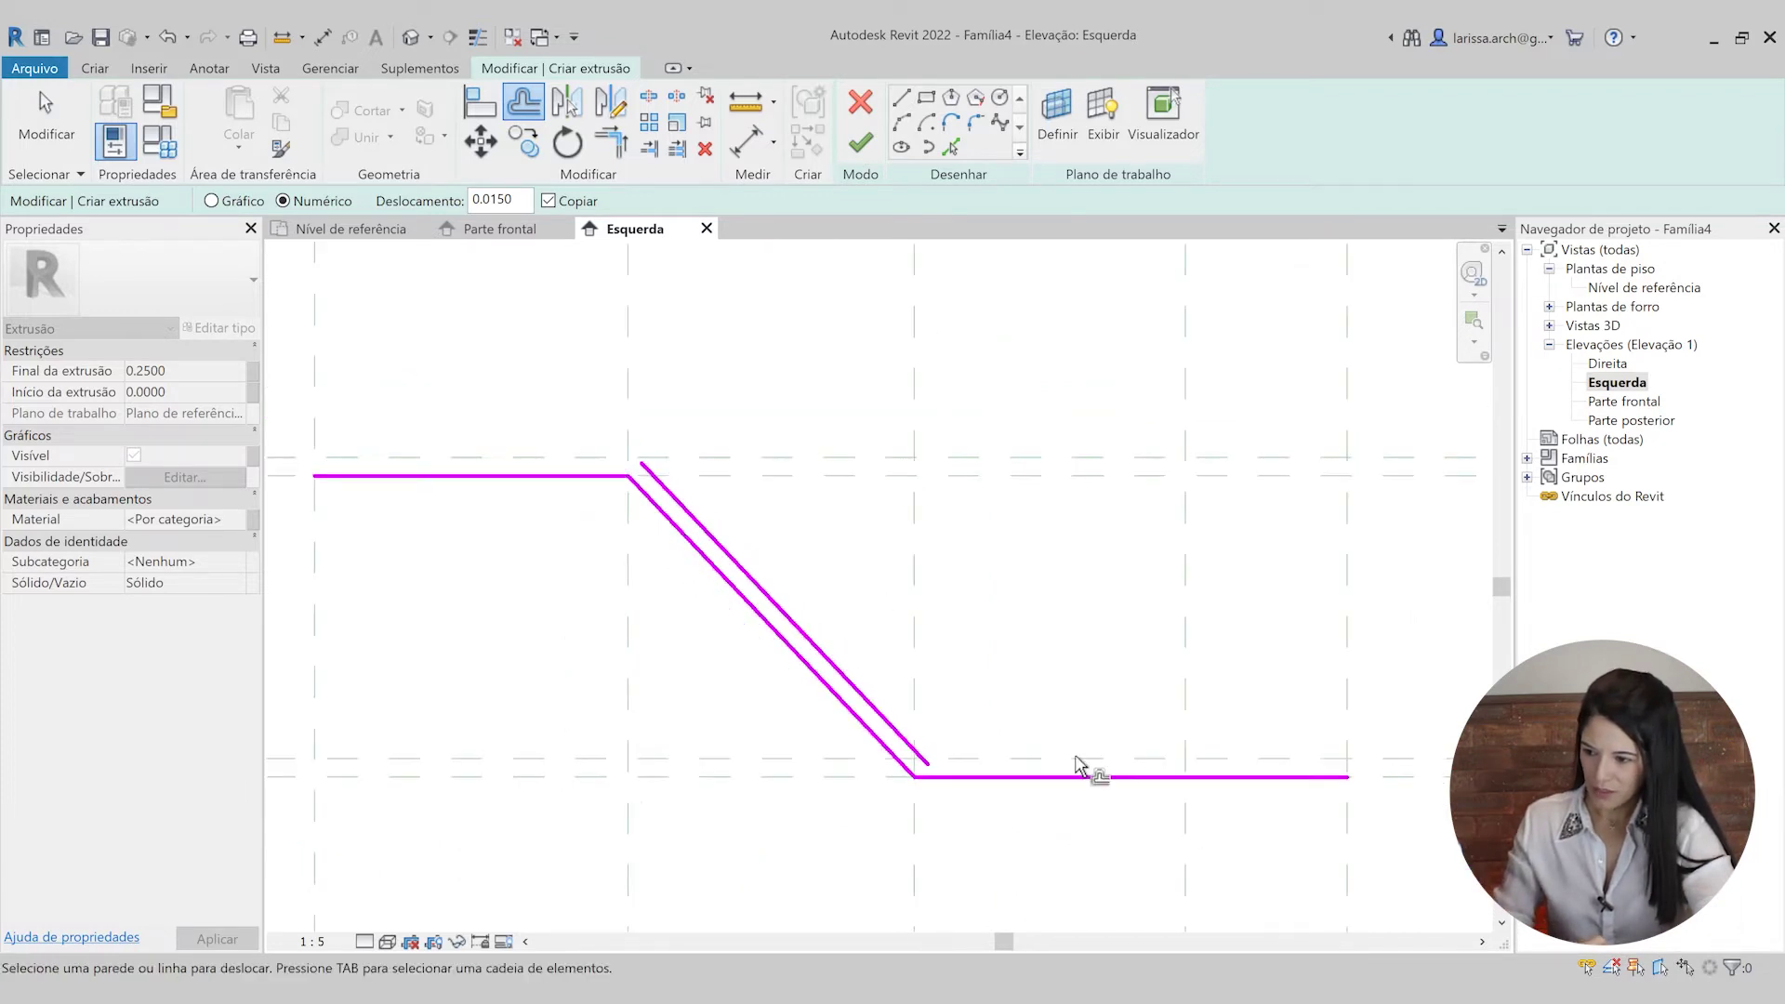
click(499, 473)
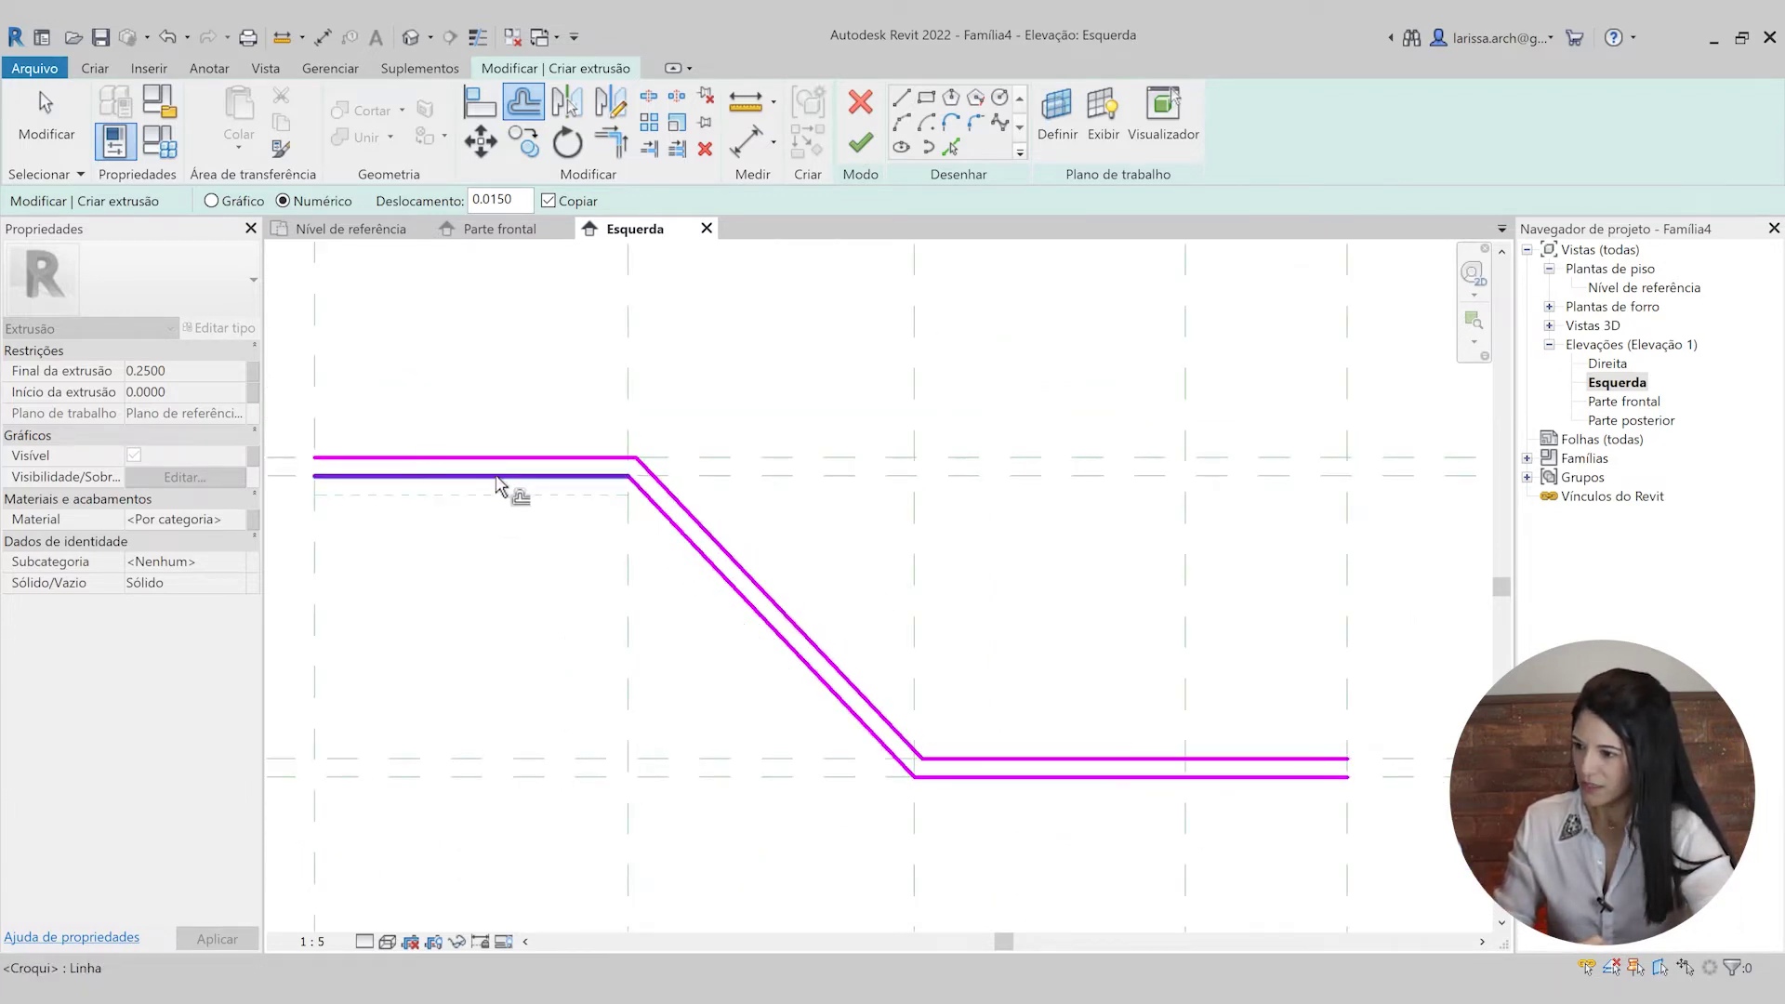
- Close both open ends of the stepped profile with short vertical lines joining the two parallel edges
click(902, 100)
scroll(1362, 755, up, 3)
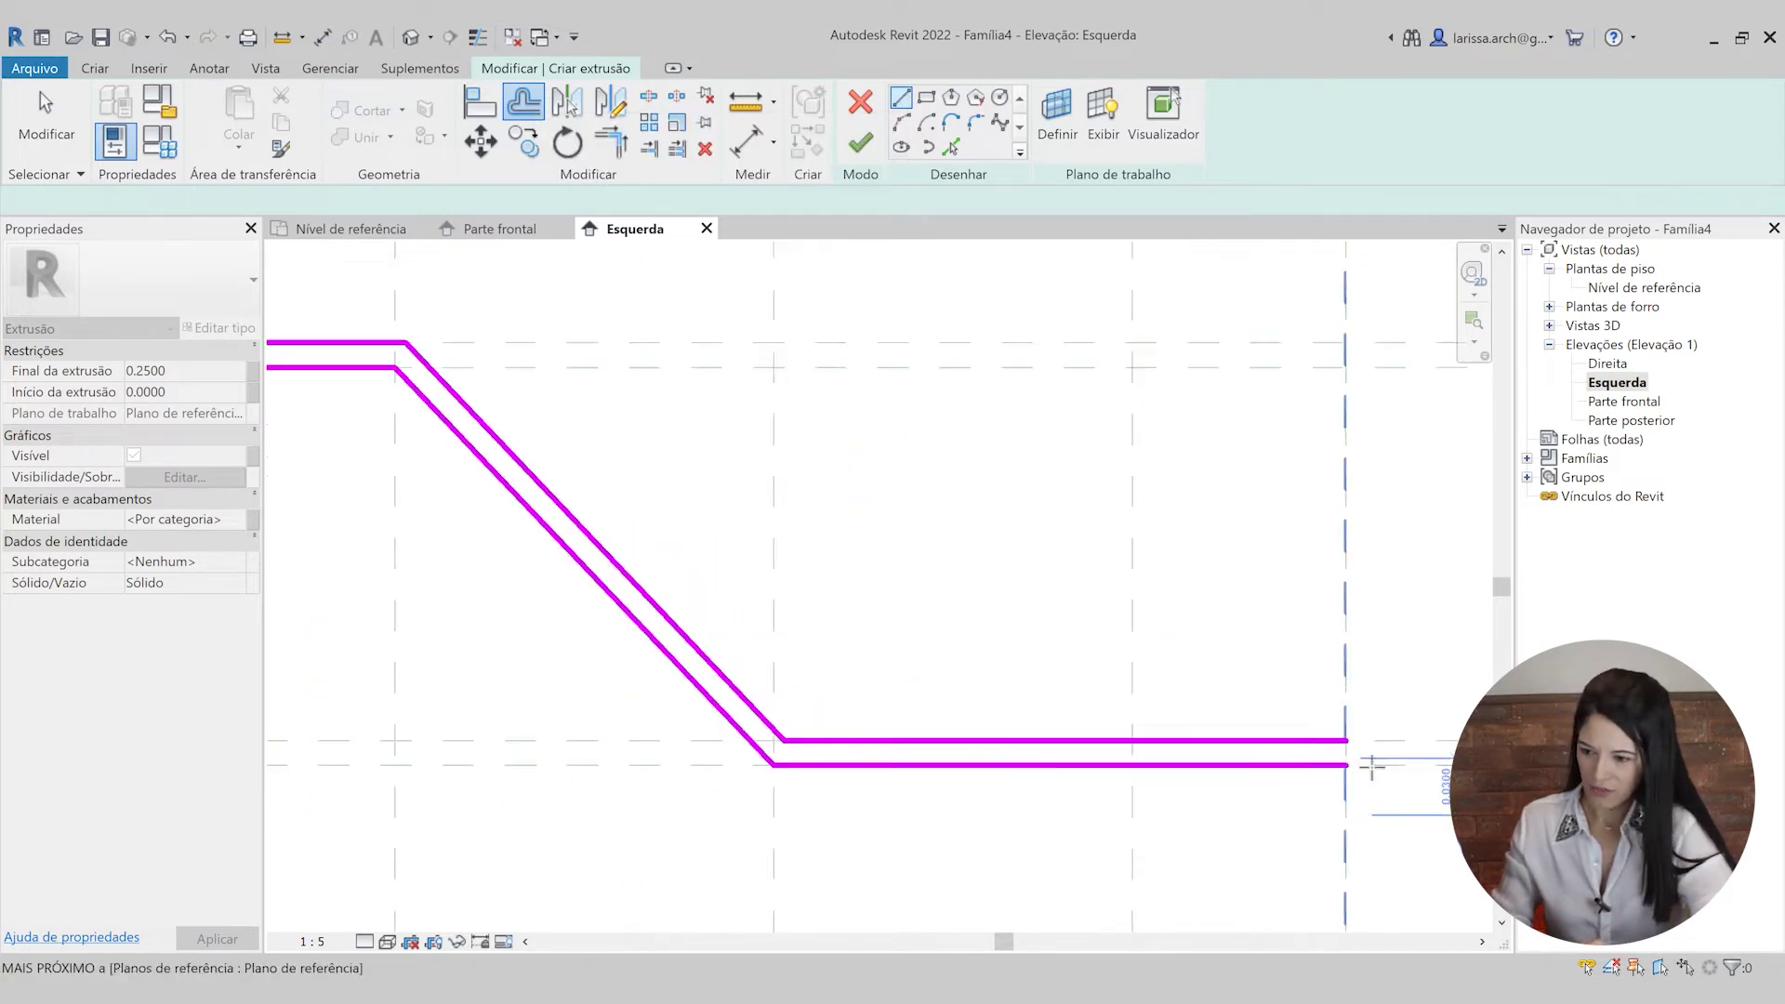
click(1347, 757)
click(1345, 730)
scroll(1346, 725, down, 3)
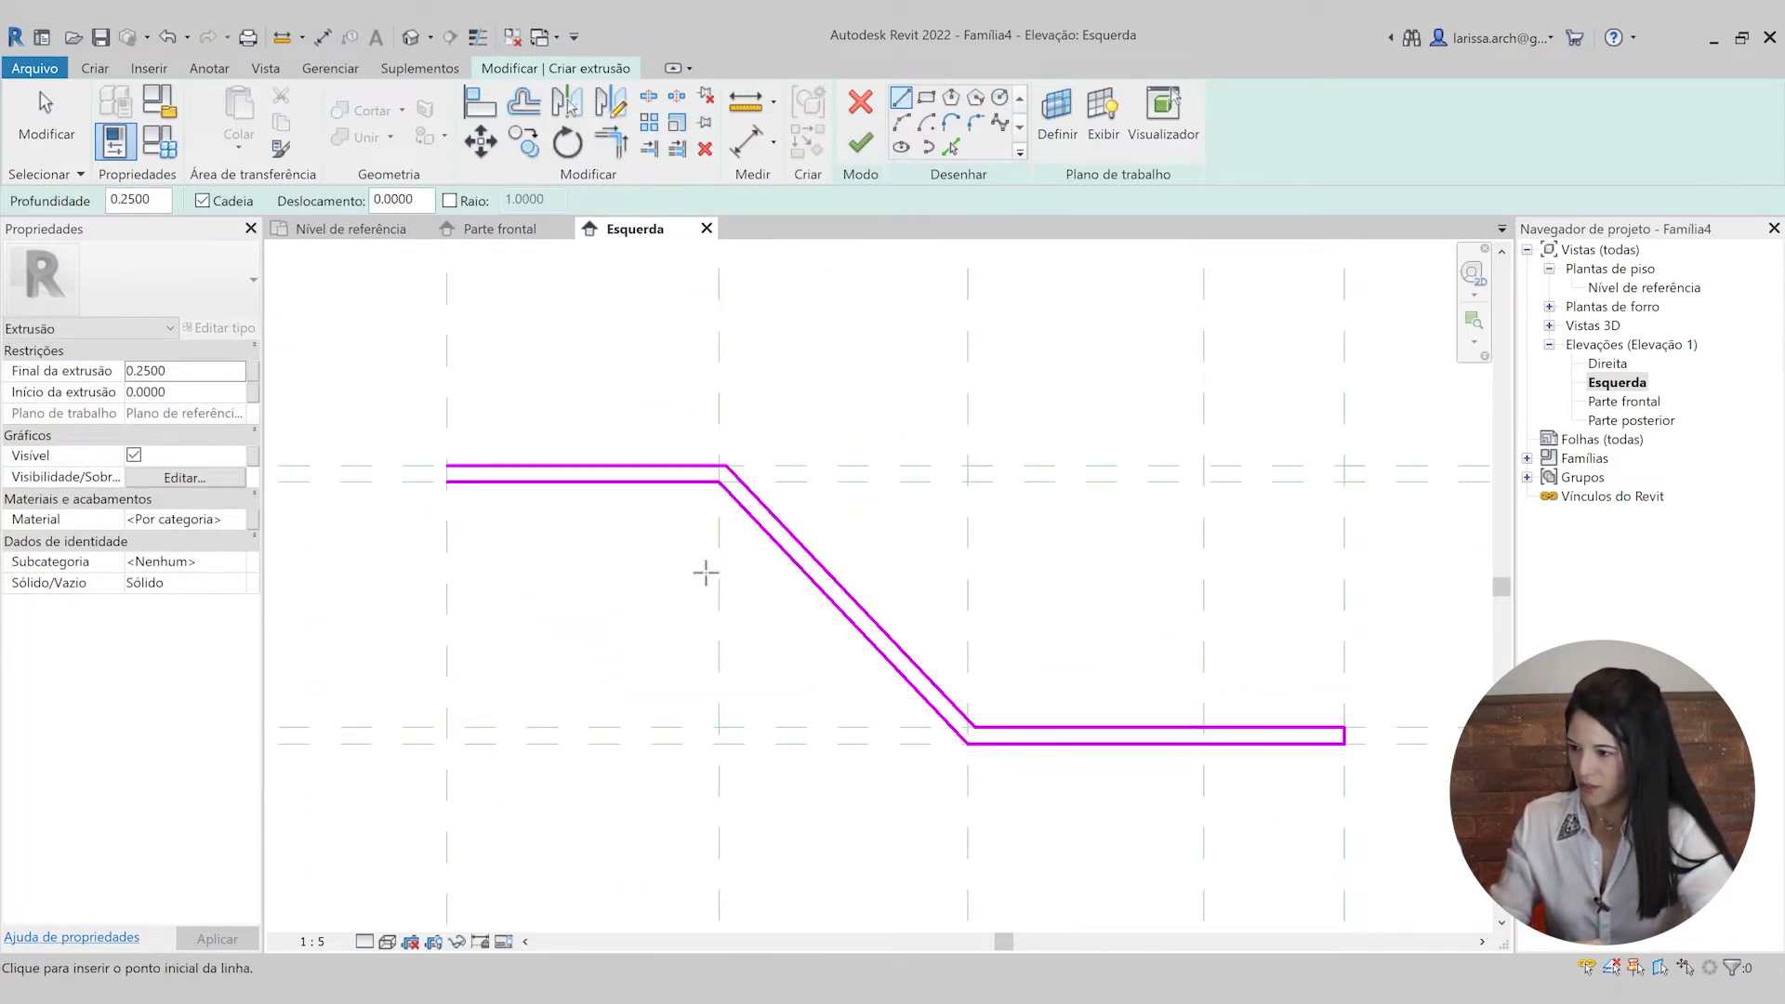
scroll(453, 465, up, 3)
click(436, 477)
click(436, 505)
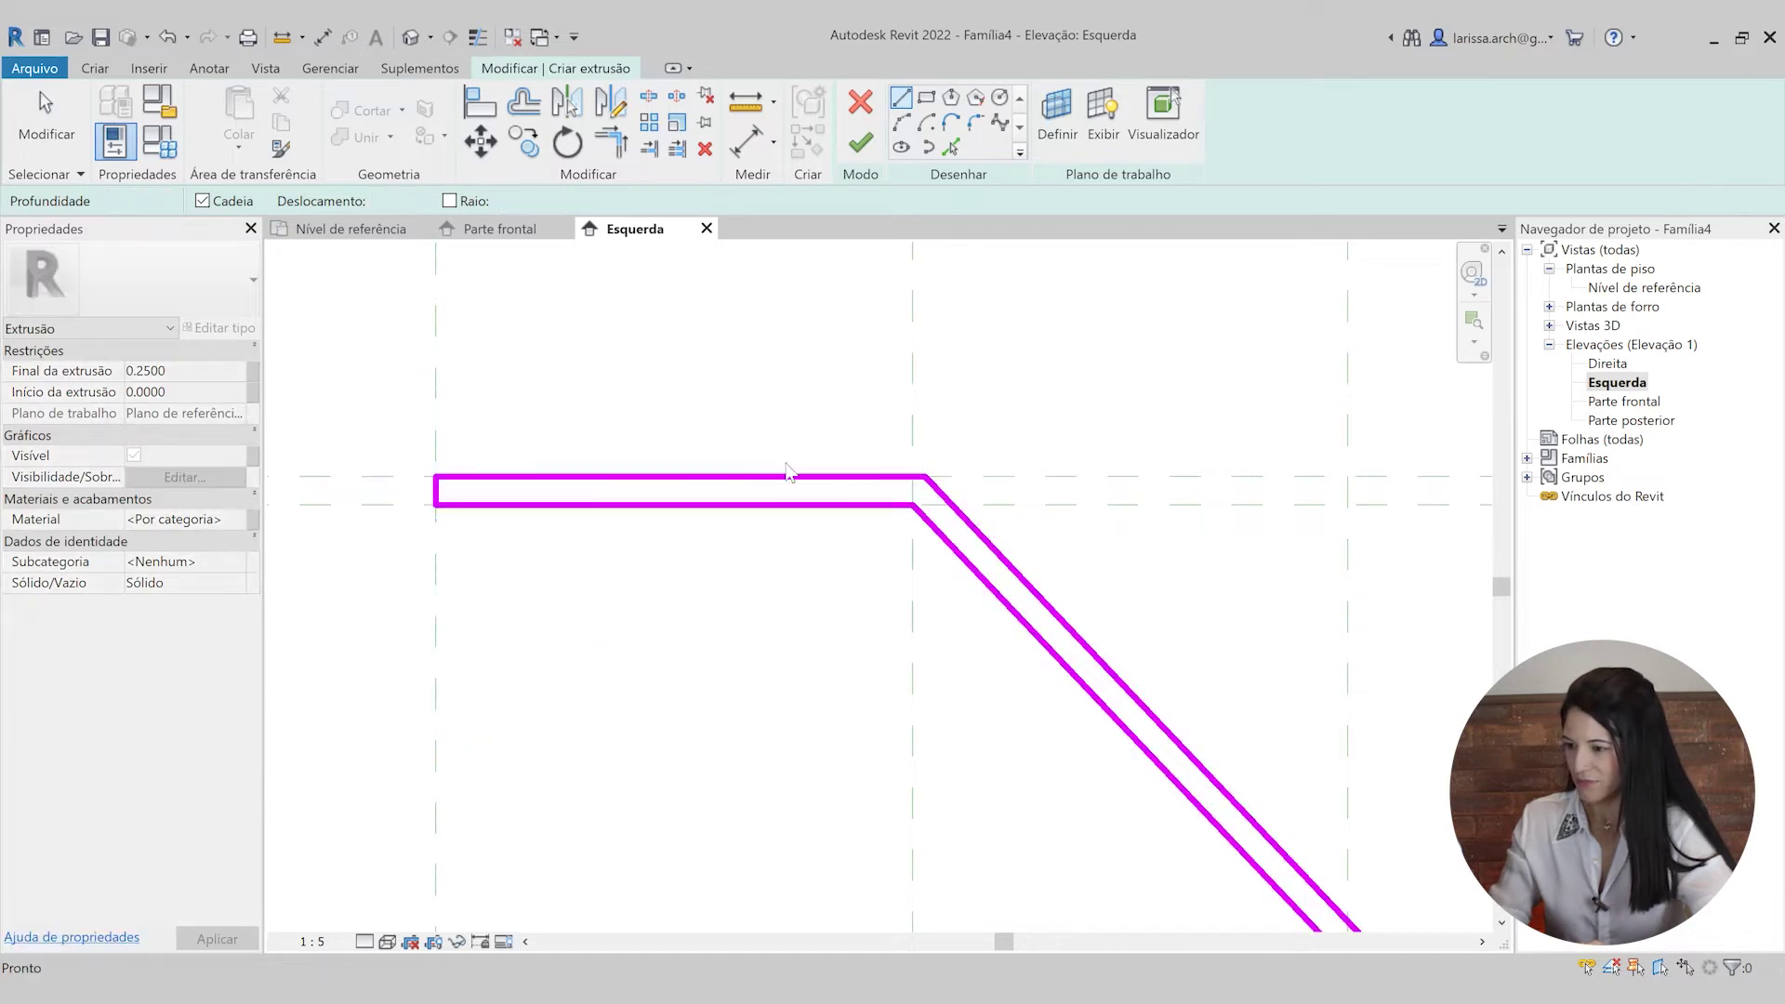
scroll(784, 465, down, 3)
key(Escape)
key(Escape)
- Finish the closed extrusion sketch and set the left elevation's visual style to Sombreado
drag(543, 409, 1324, 746)
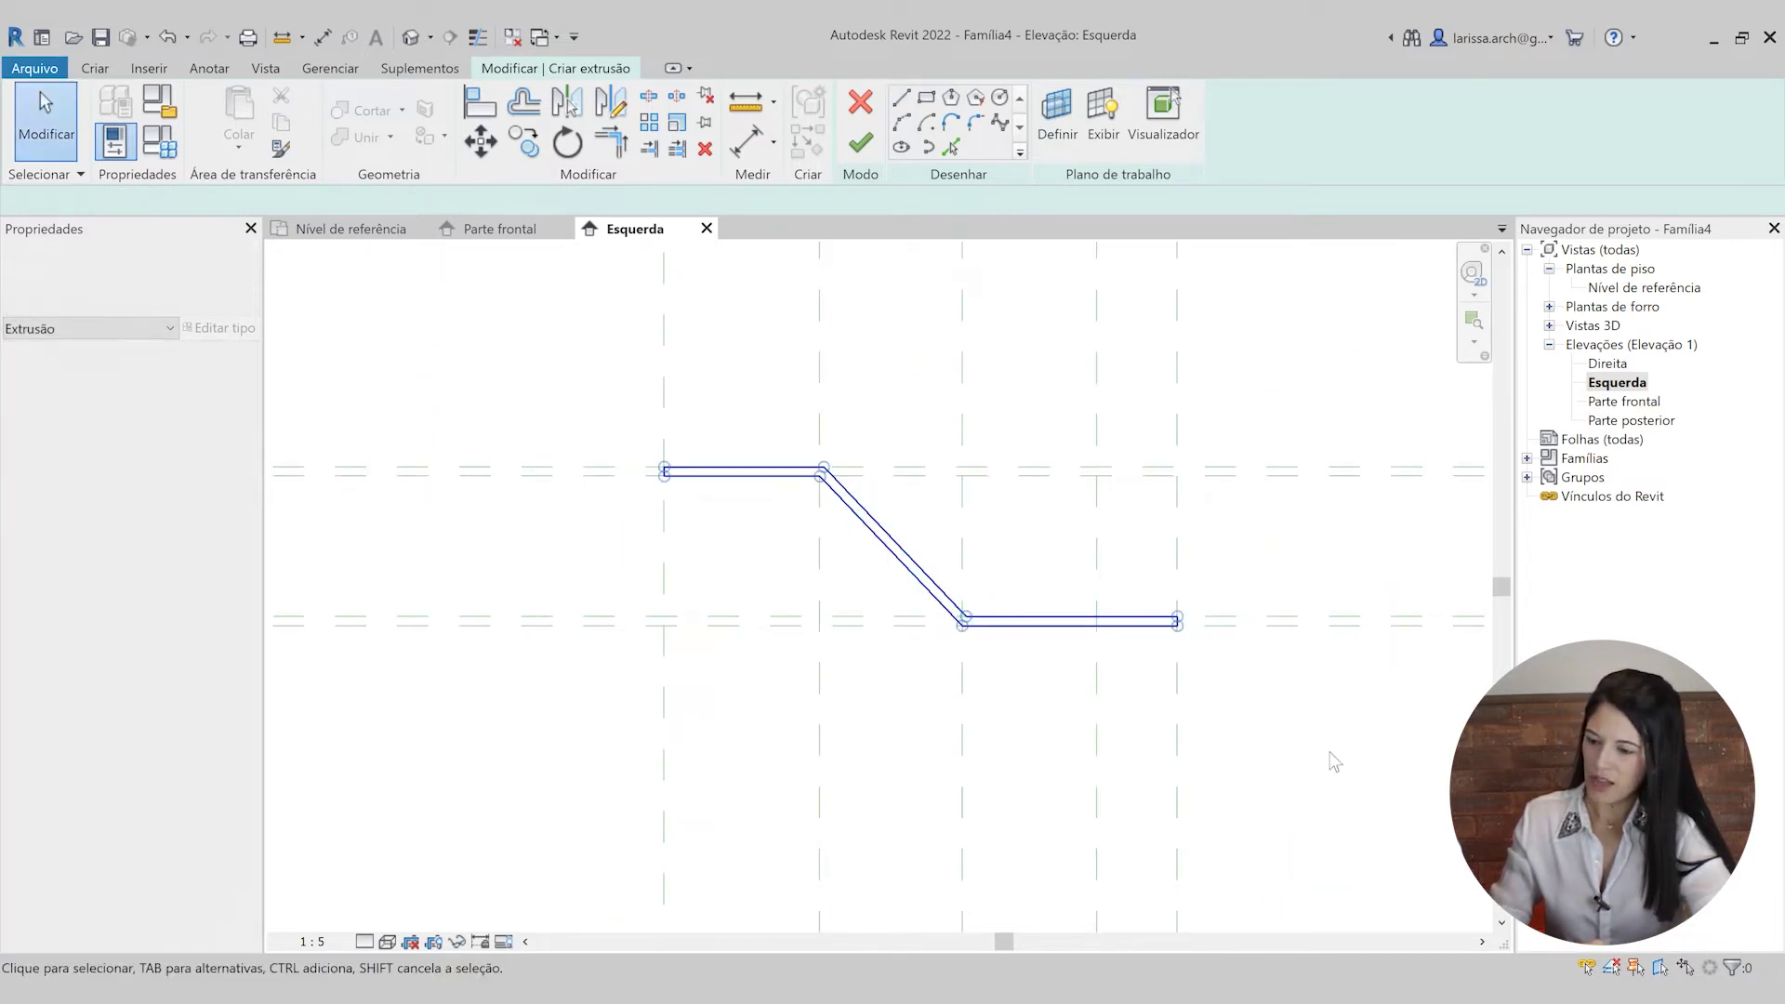
scroll(1199, 661, up, 2)
middle_drag(1176, 616, 1203, 668)
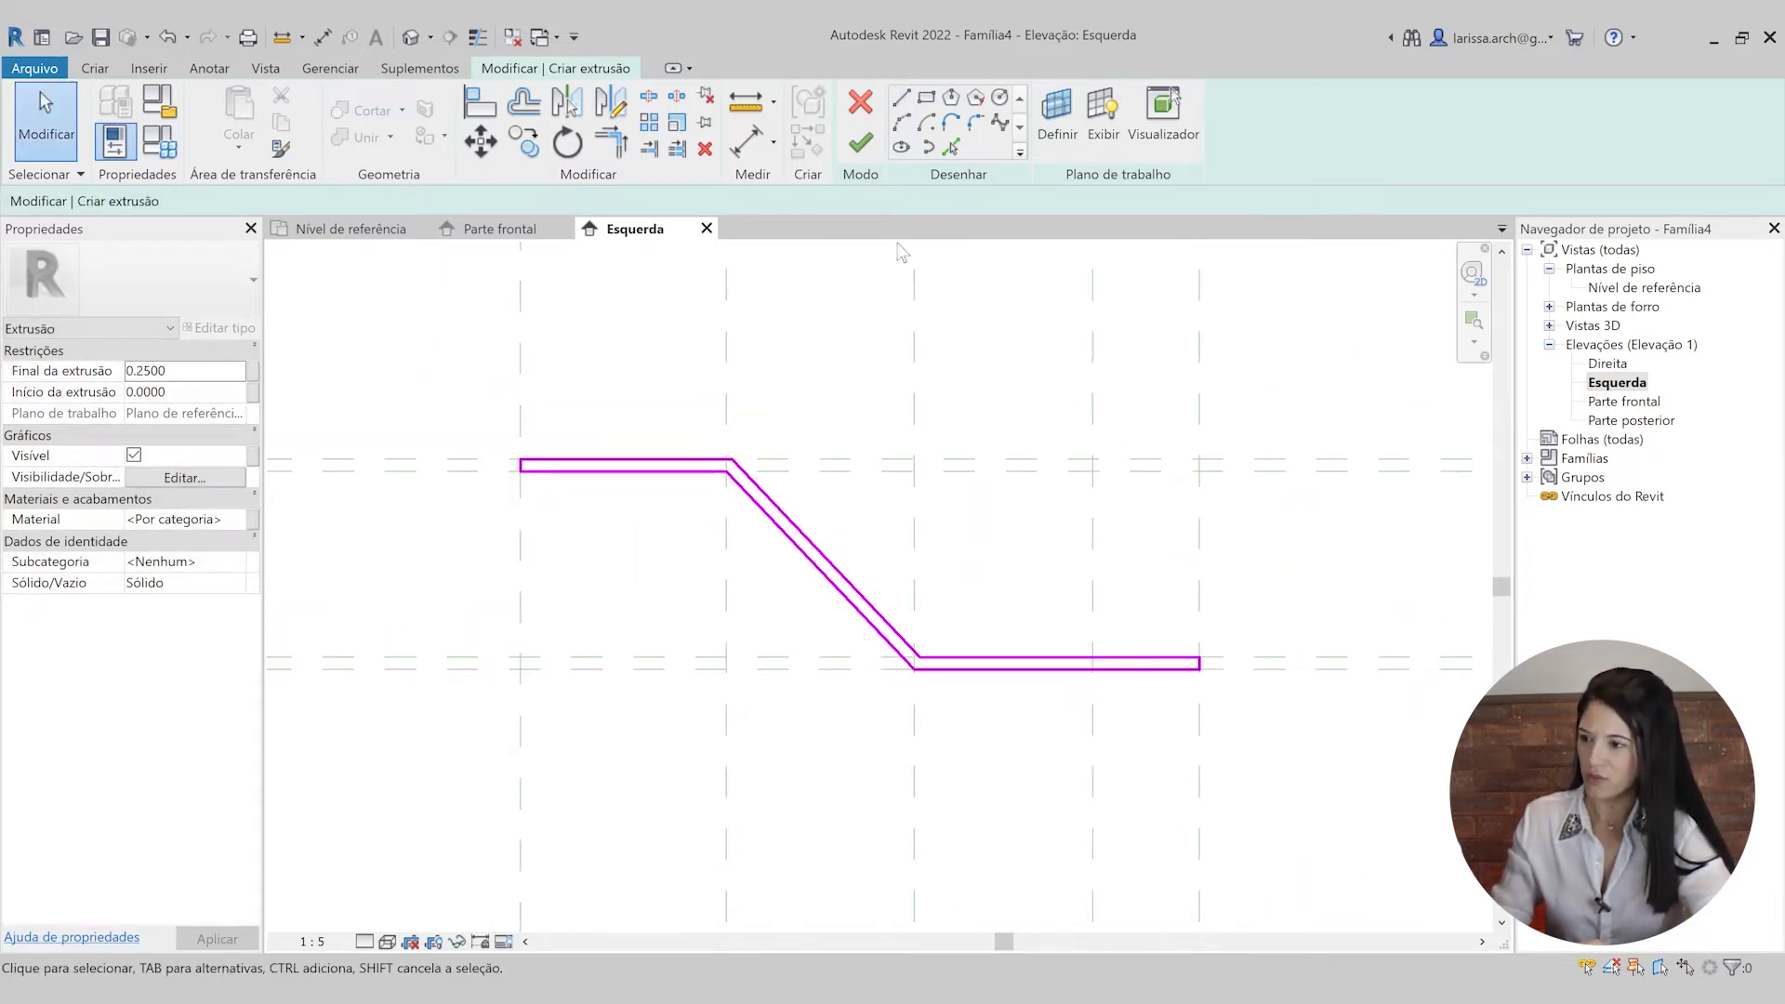
click(861, 141)
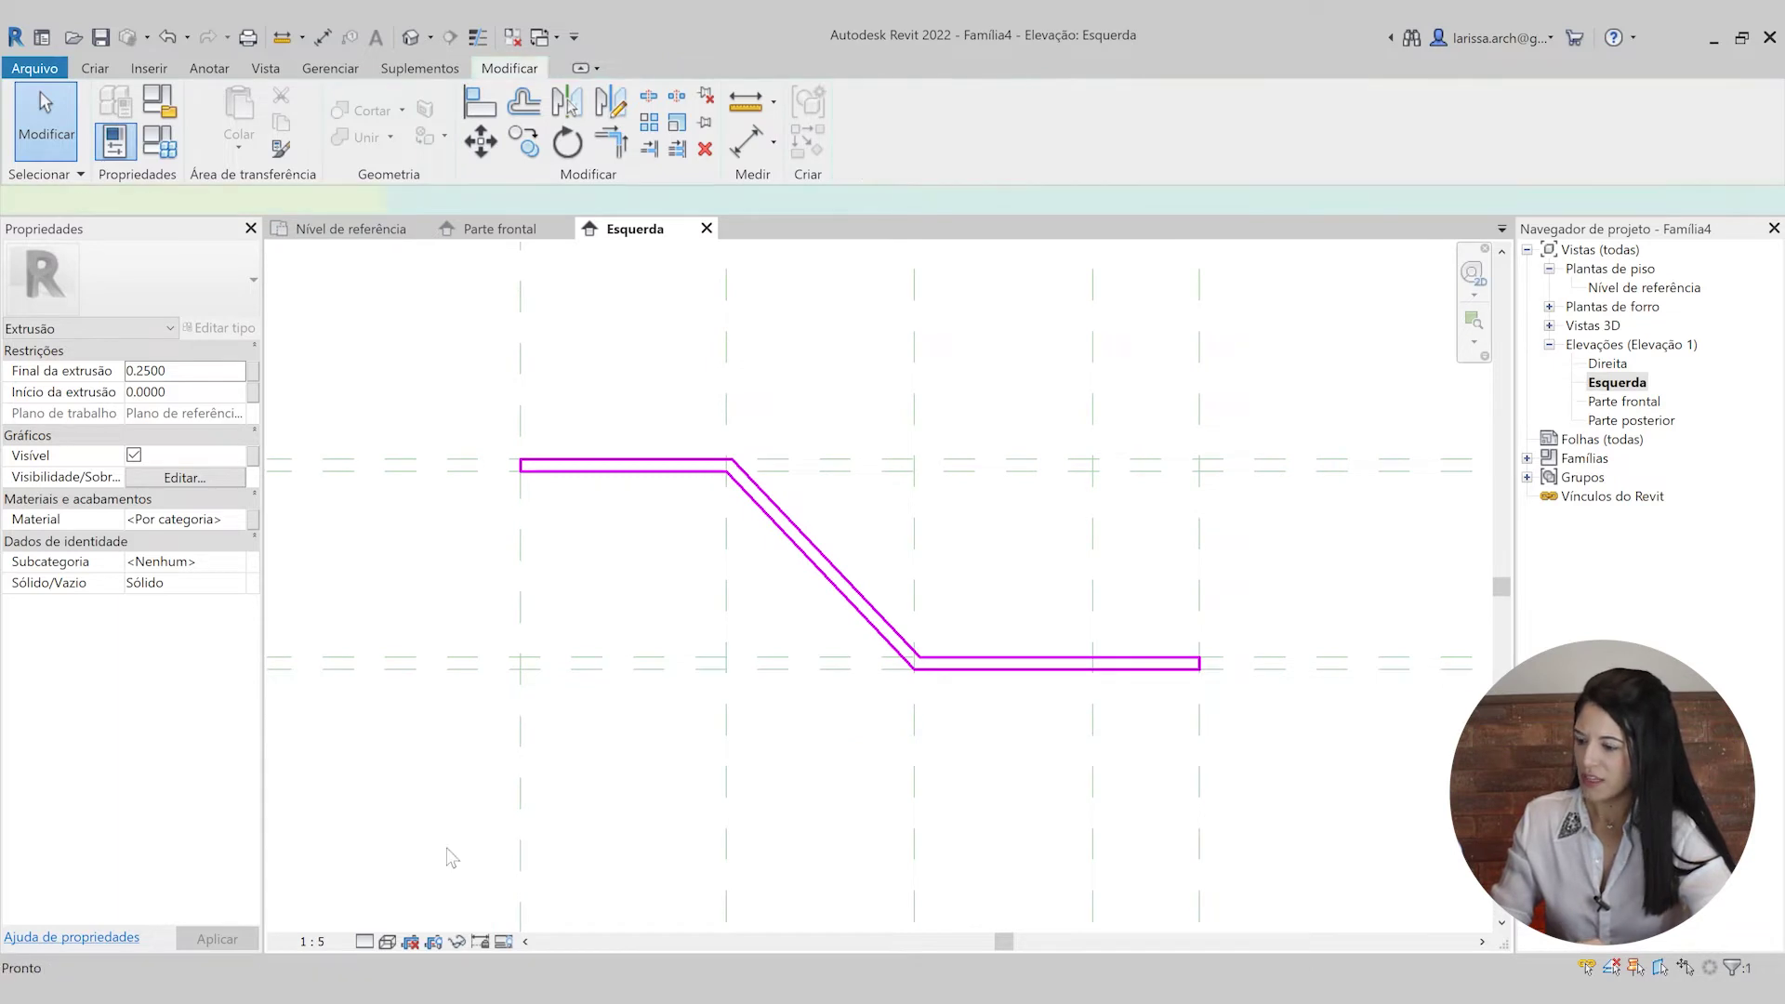
click(389, 942)
click(442, 878)
click(610, 797)
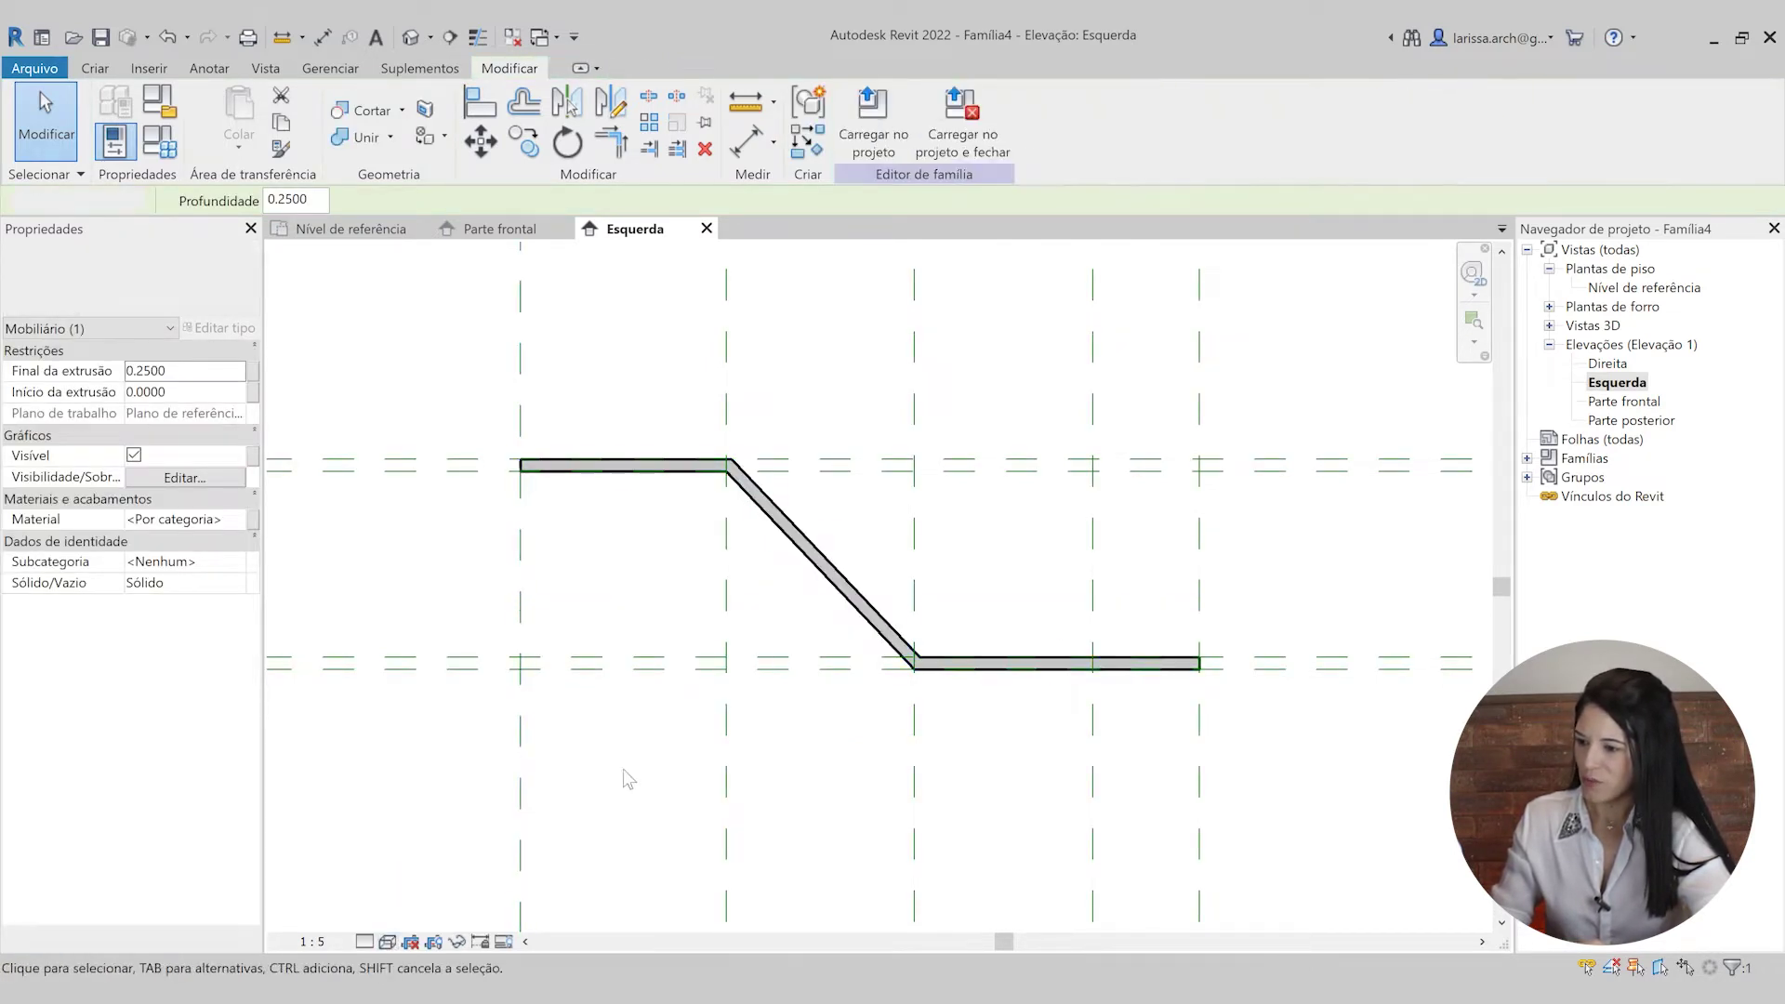
- Open the default 3D view, set it to scale 1:5 with the Sombreado visual style, and orbit around the extrusion
click(410, 38)
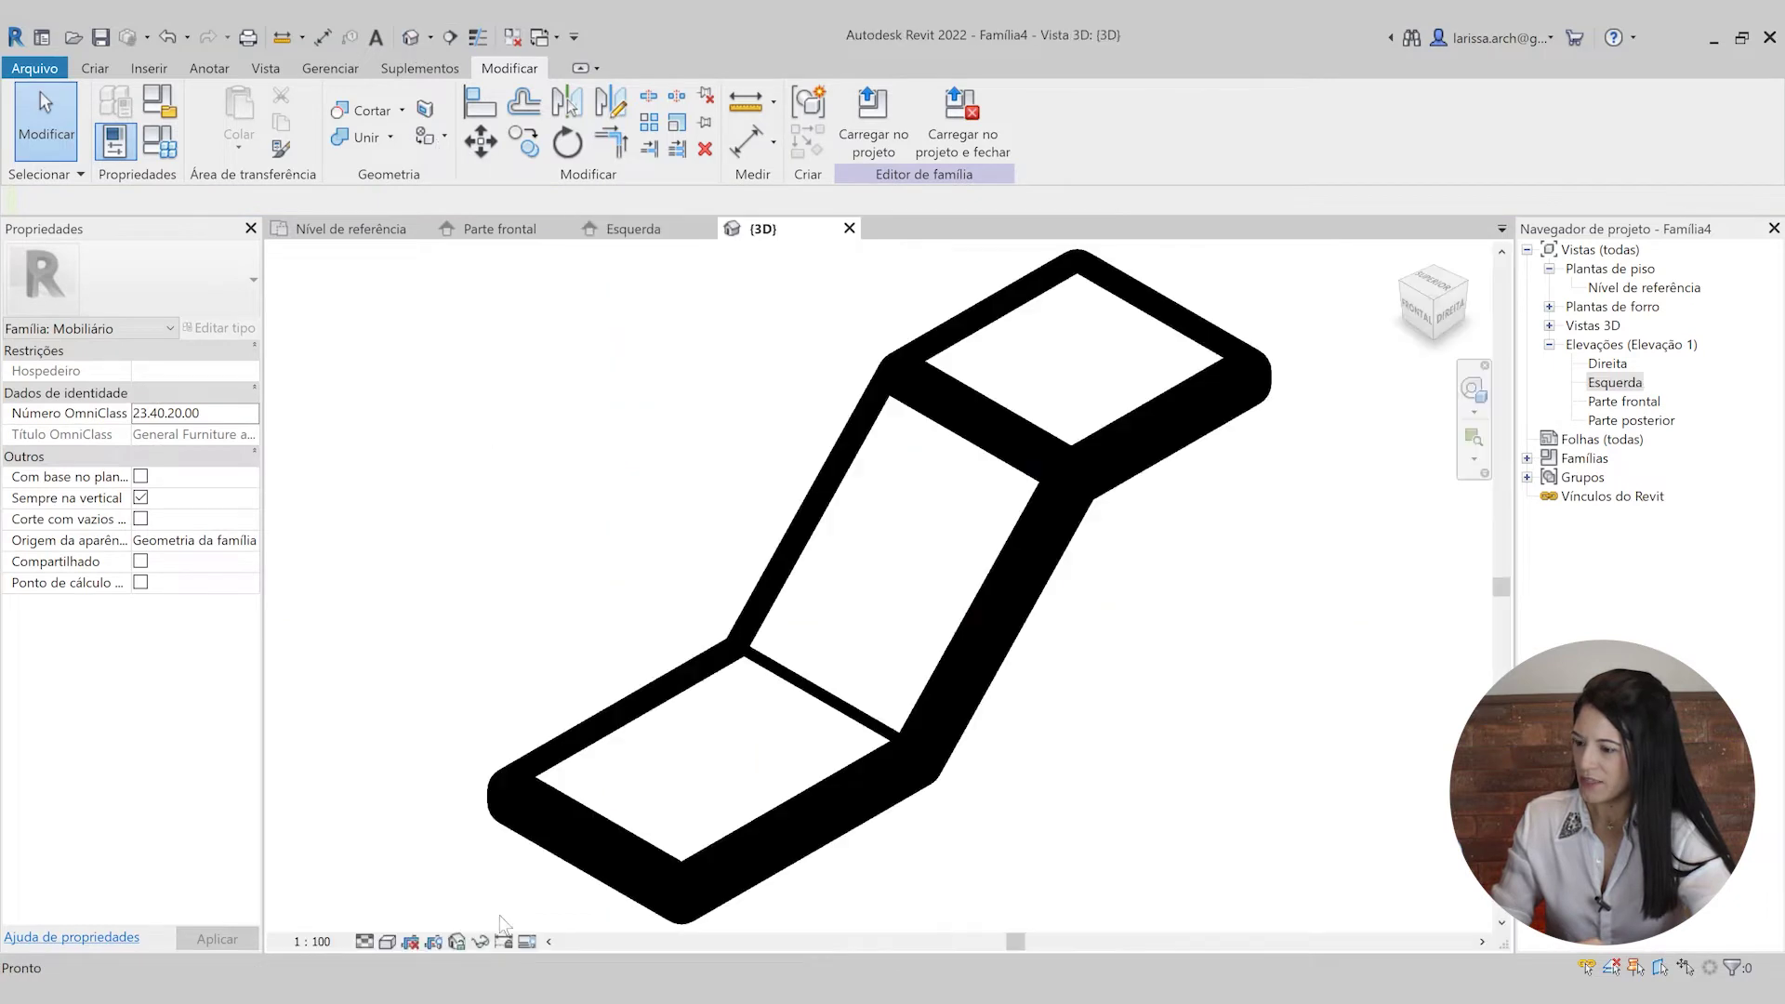
click(316, 941)
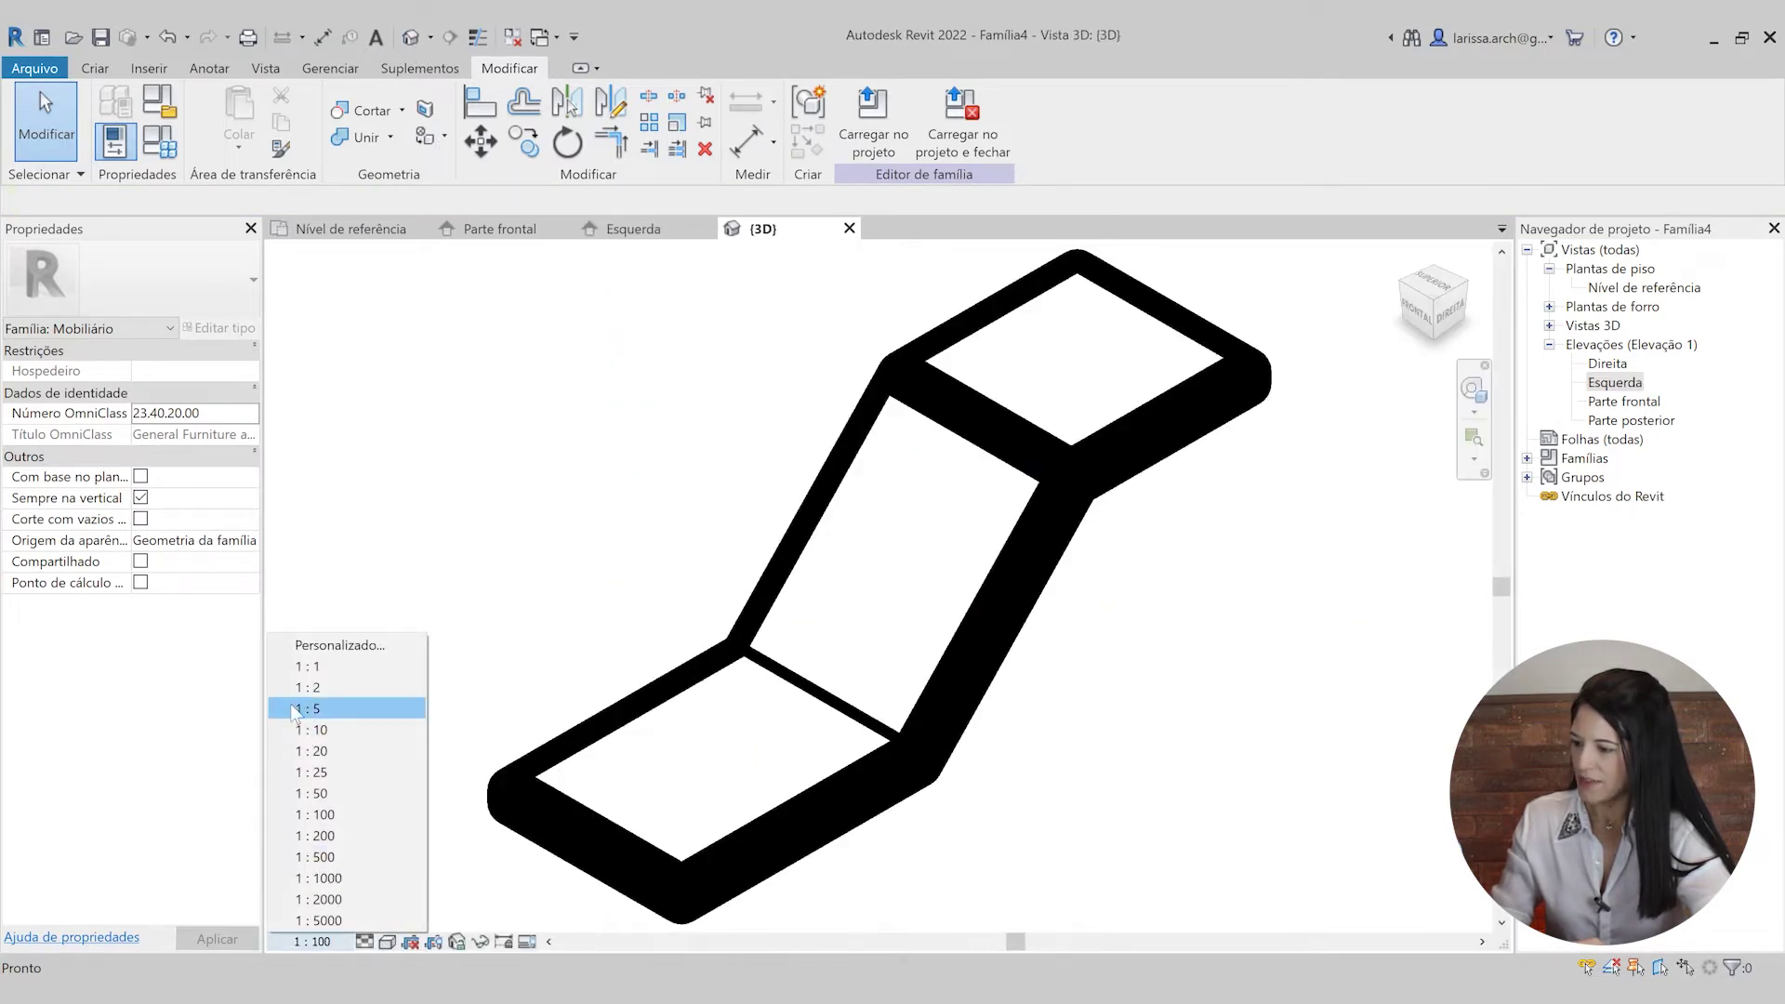
click(303, 709)
click(386, 941)
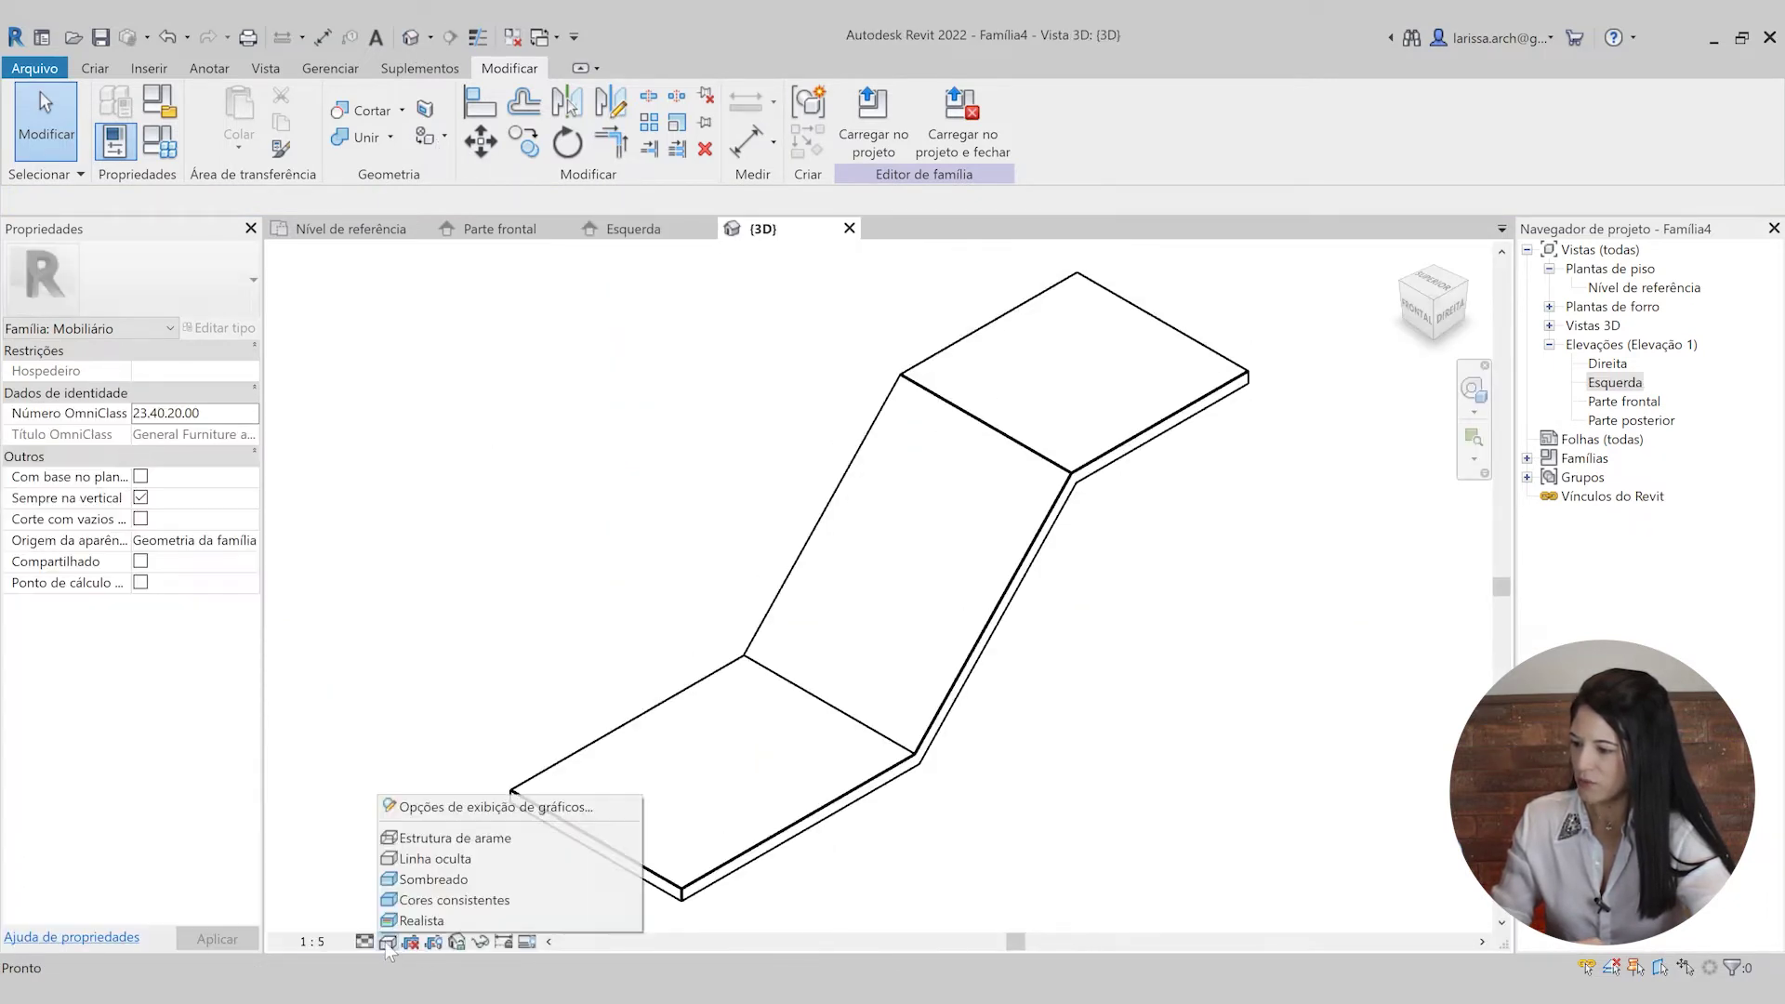
click(437, 879)
mouse_move(500, 648)
shift+middle_down()
mouse_move(1035, 669)
mouse_move(1236, 605)
mouse_move(968, 617)
shift+middle_up()
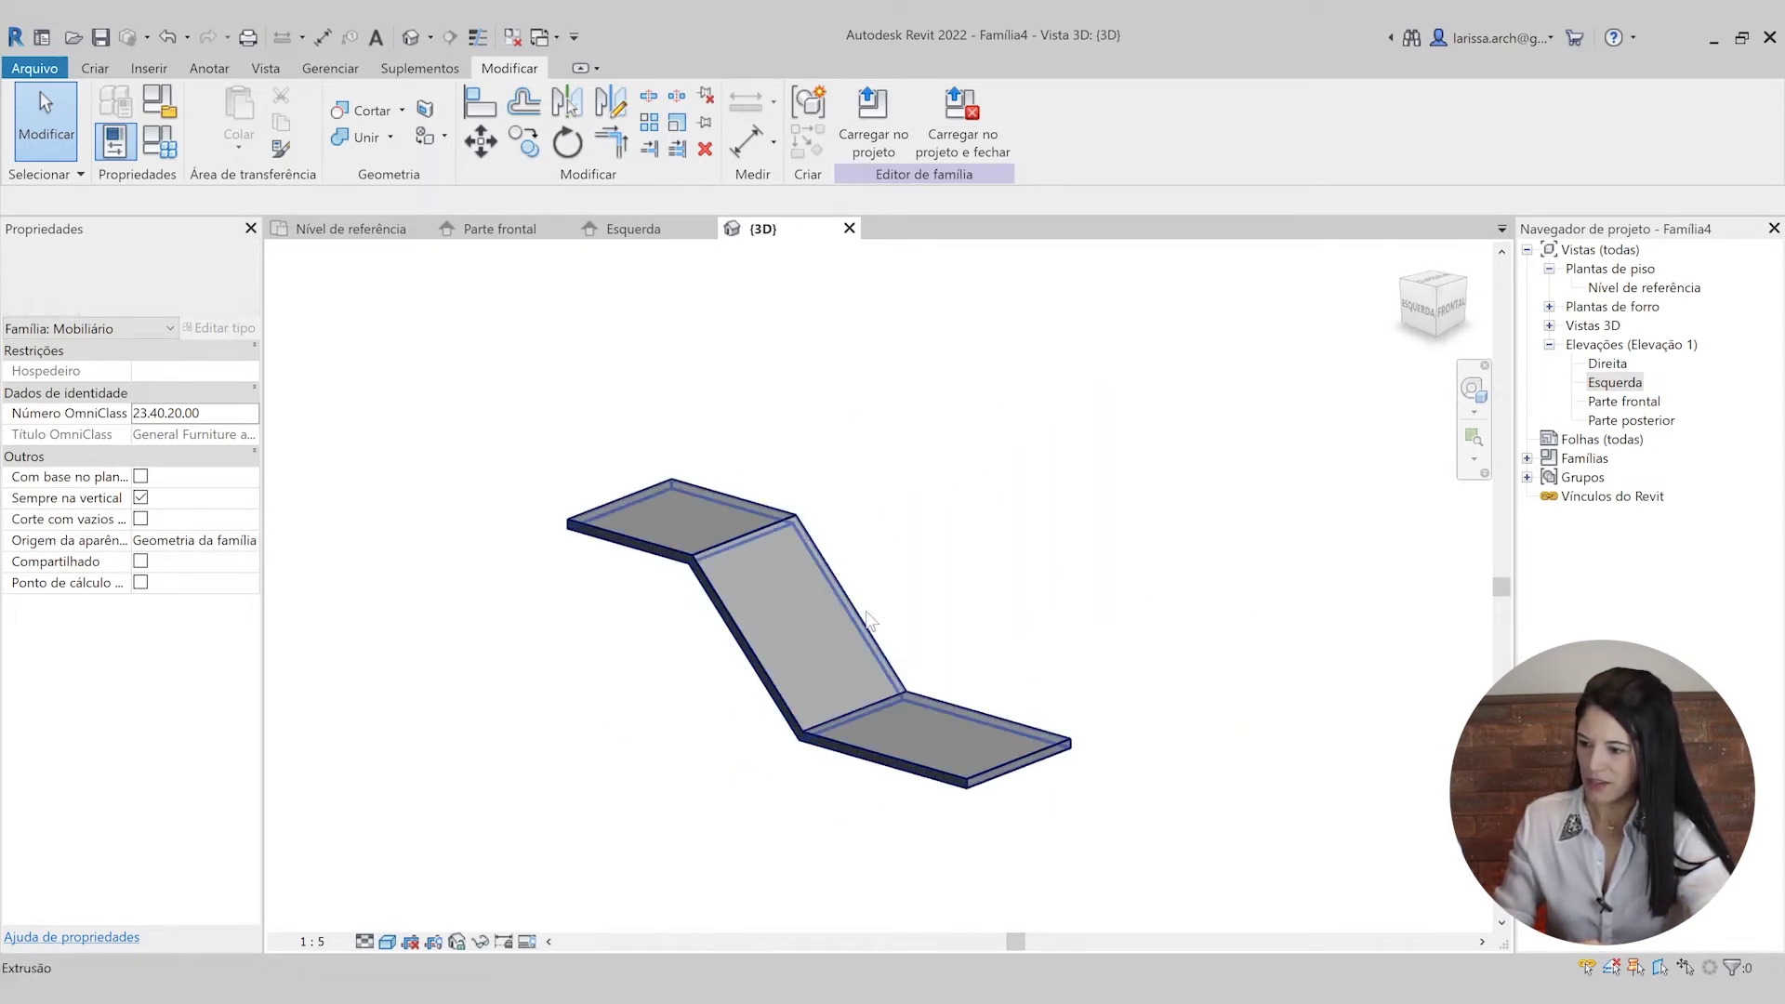
click(879, 590)
click(1012, 525)
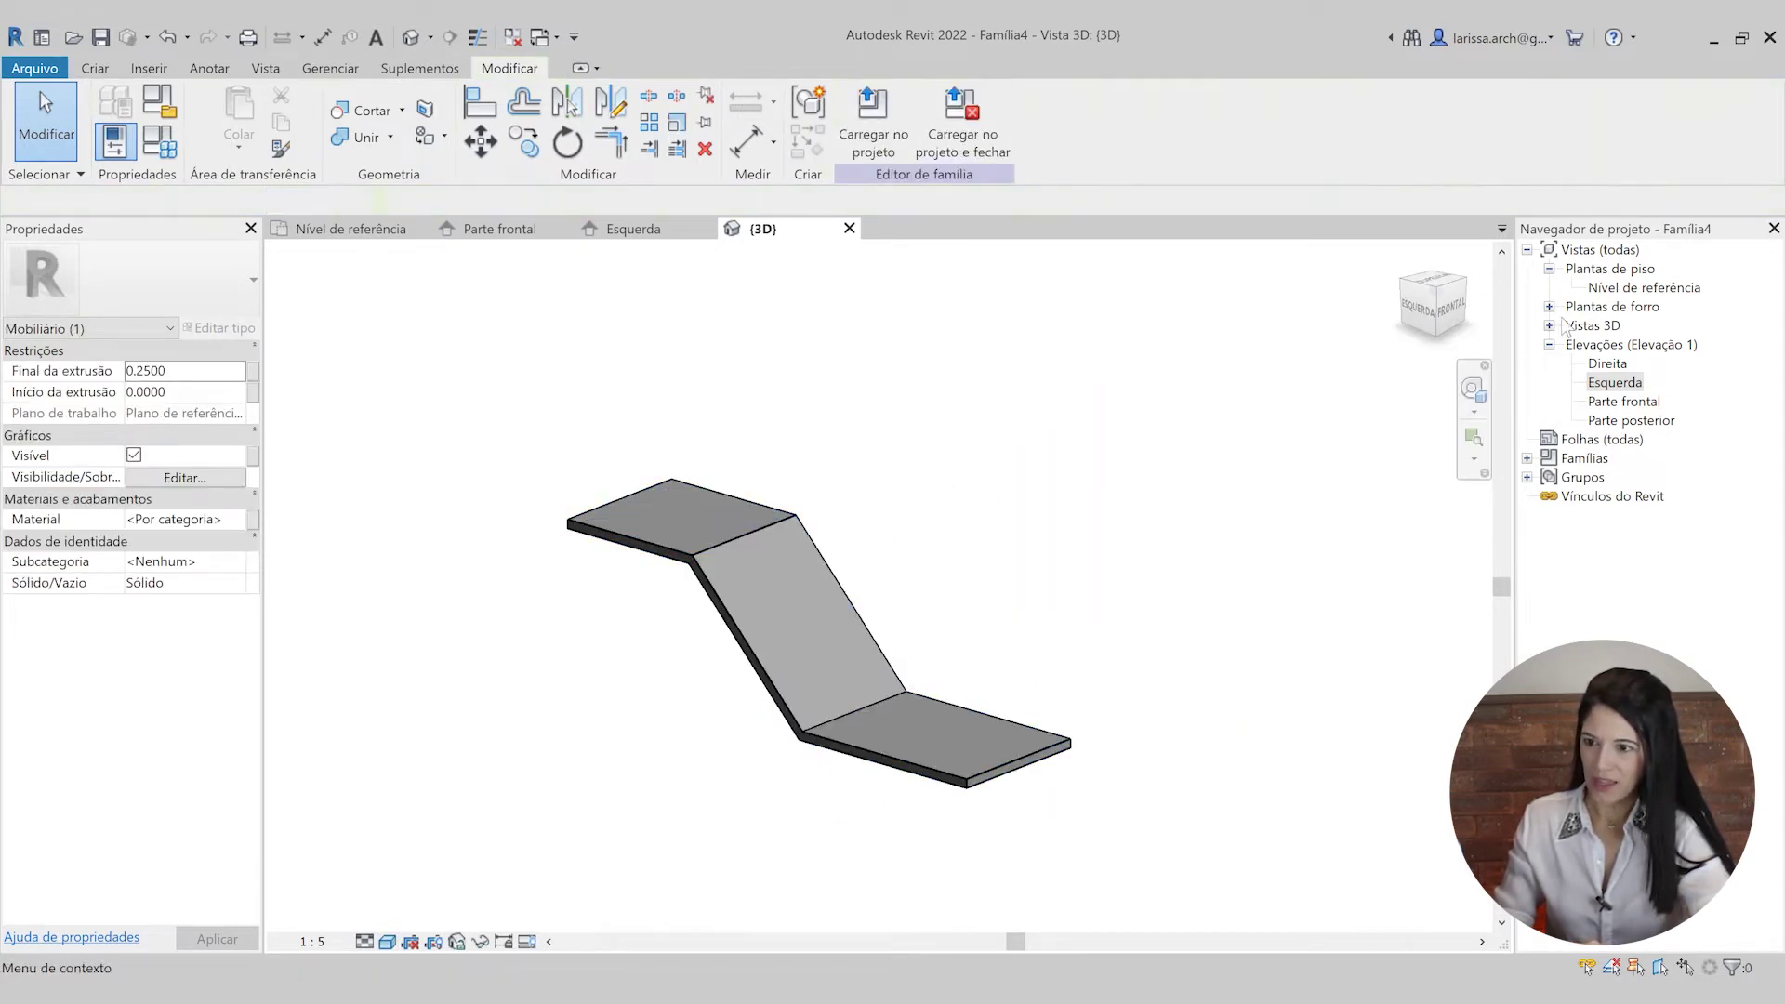
- Set the Nível de referência floor plan to the Sombreado visual style and a 1:5 scale
click(1616, 290)
double_click(1616, 290)
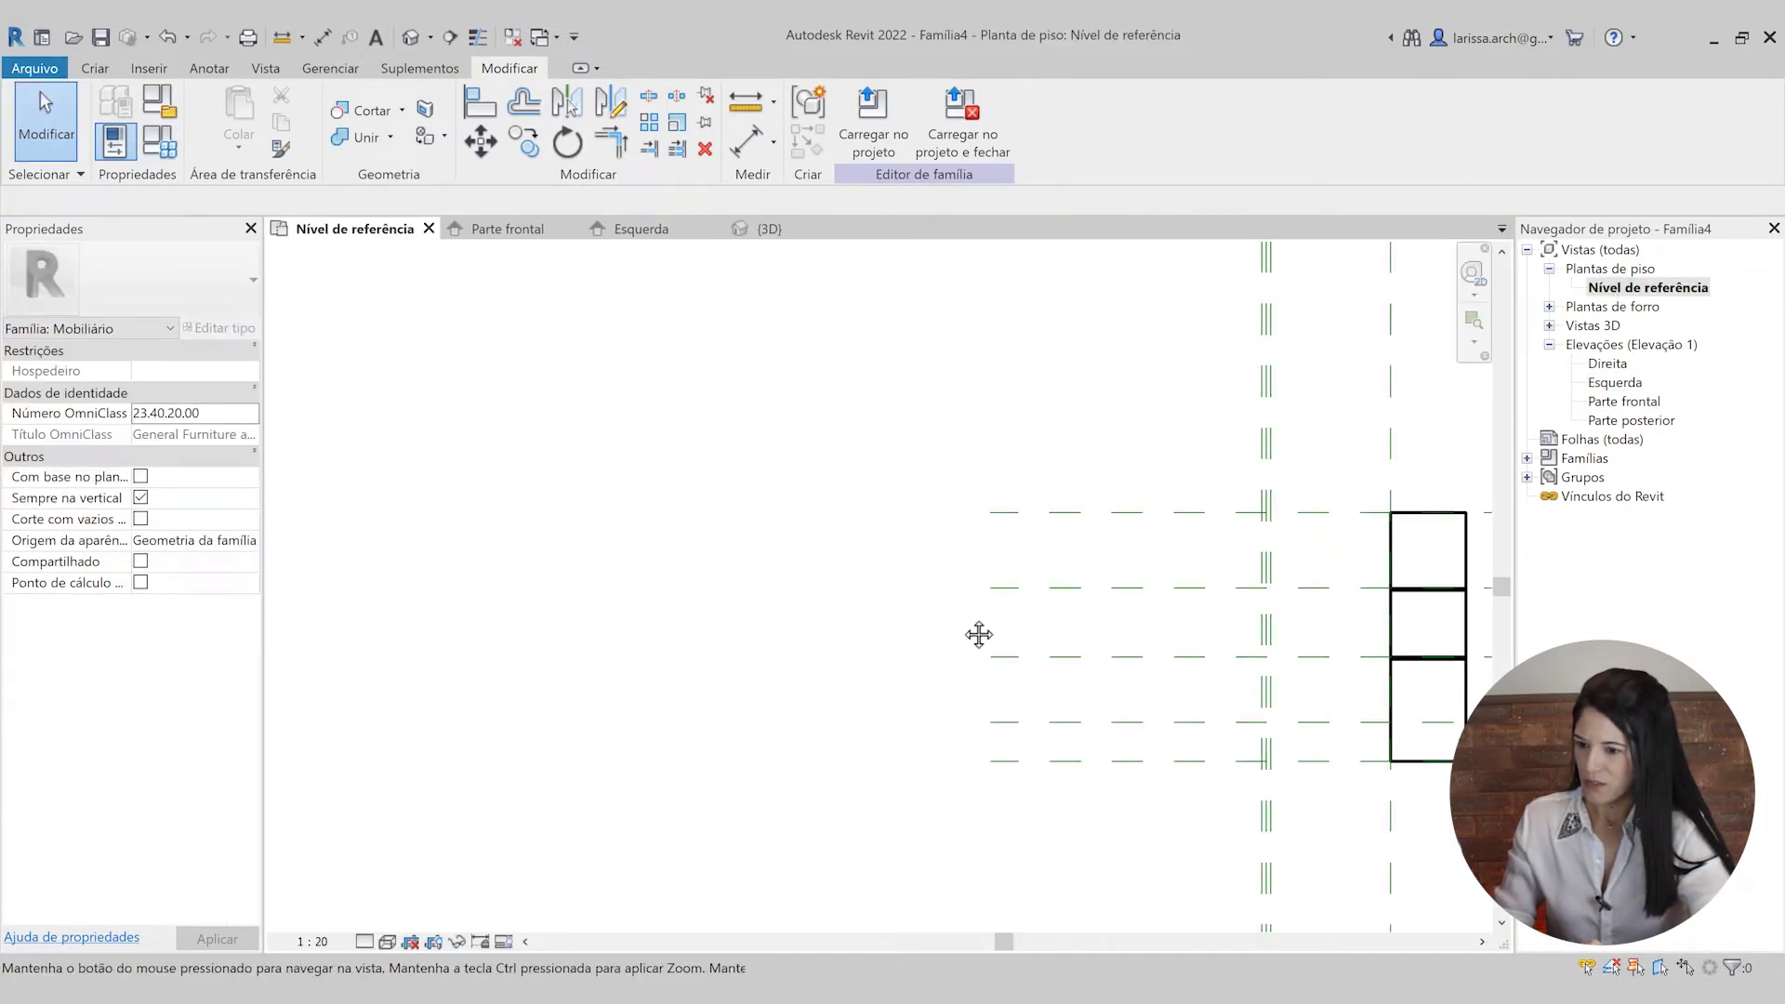
scroll(1050, 636, up, 2)
click(387, 941)
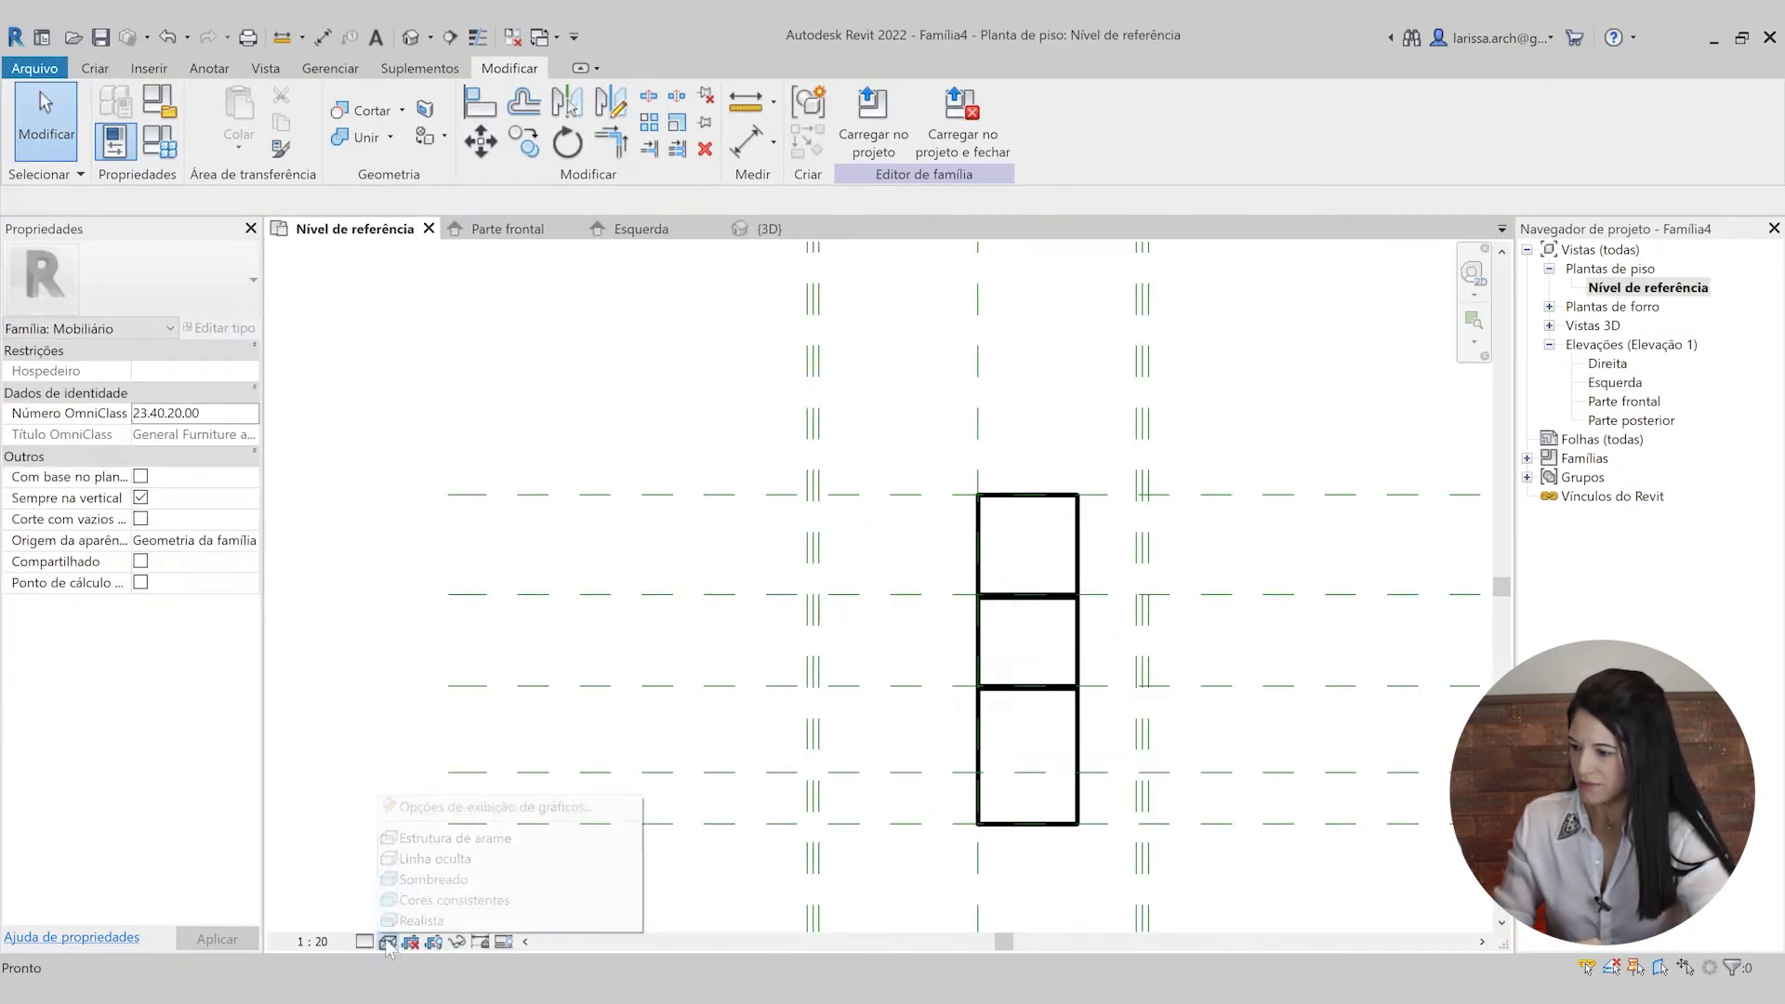
click(414, 877)
click(321, 945)
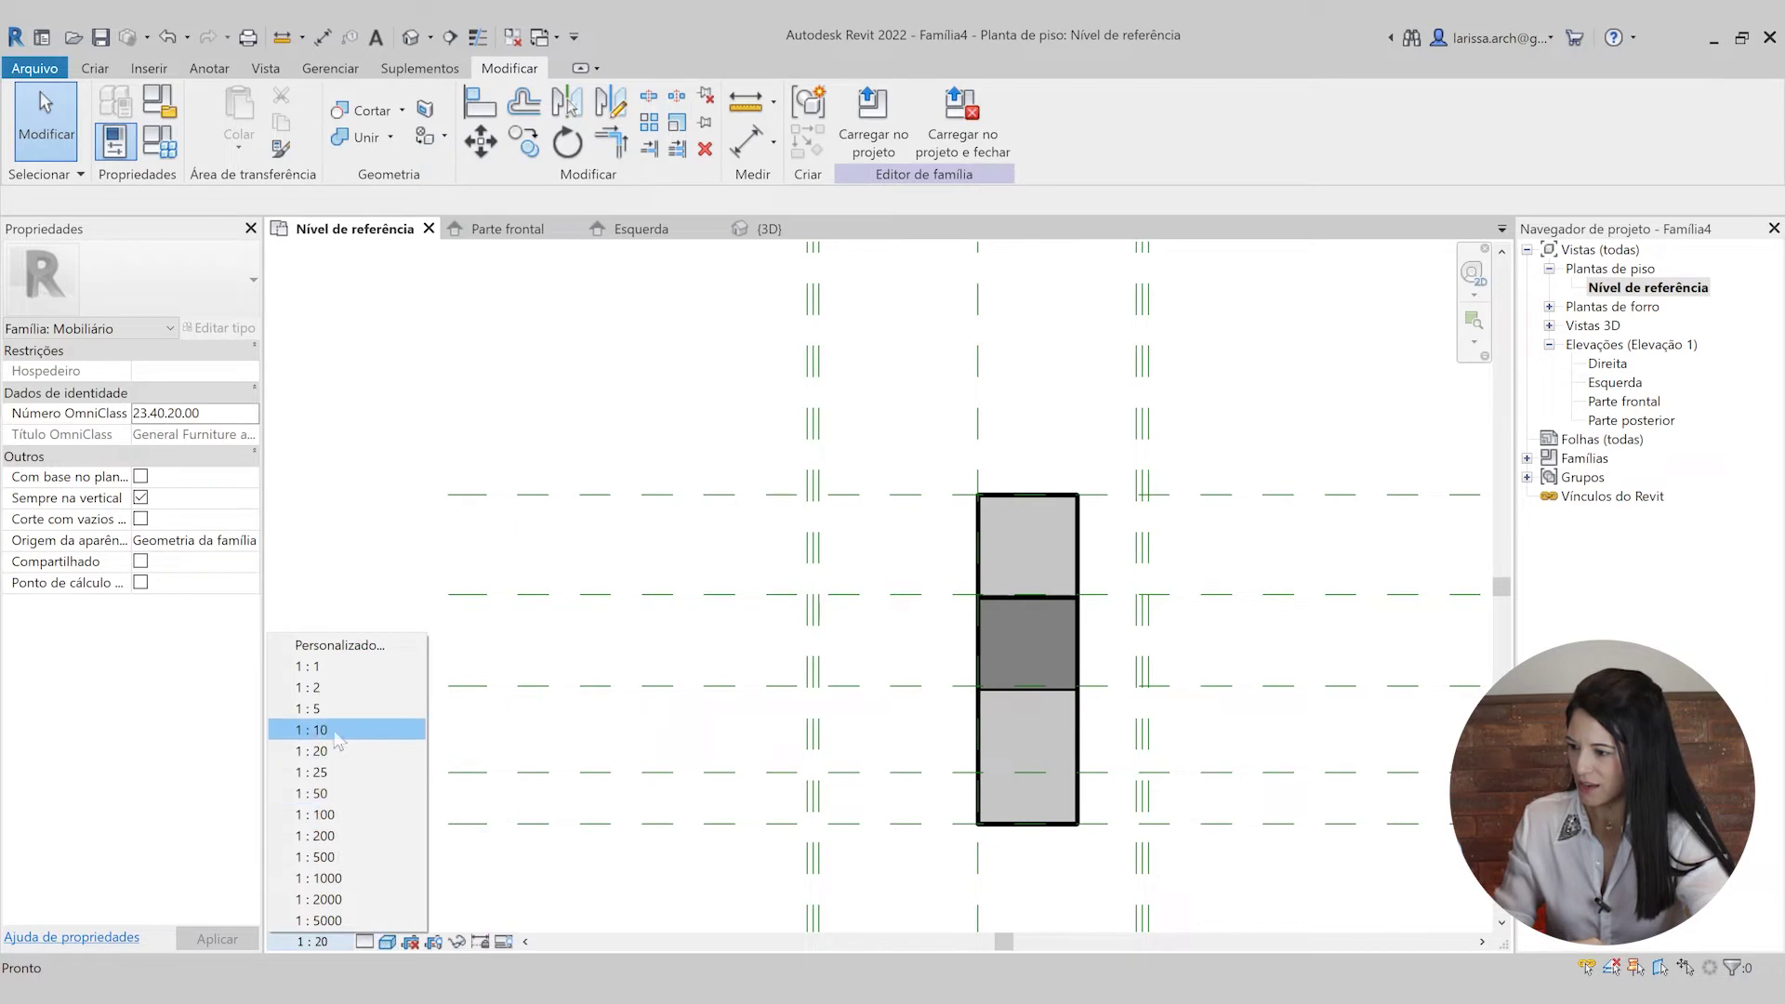
click(316, 709)
scroll(929, 539, down, 1)
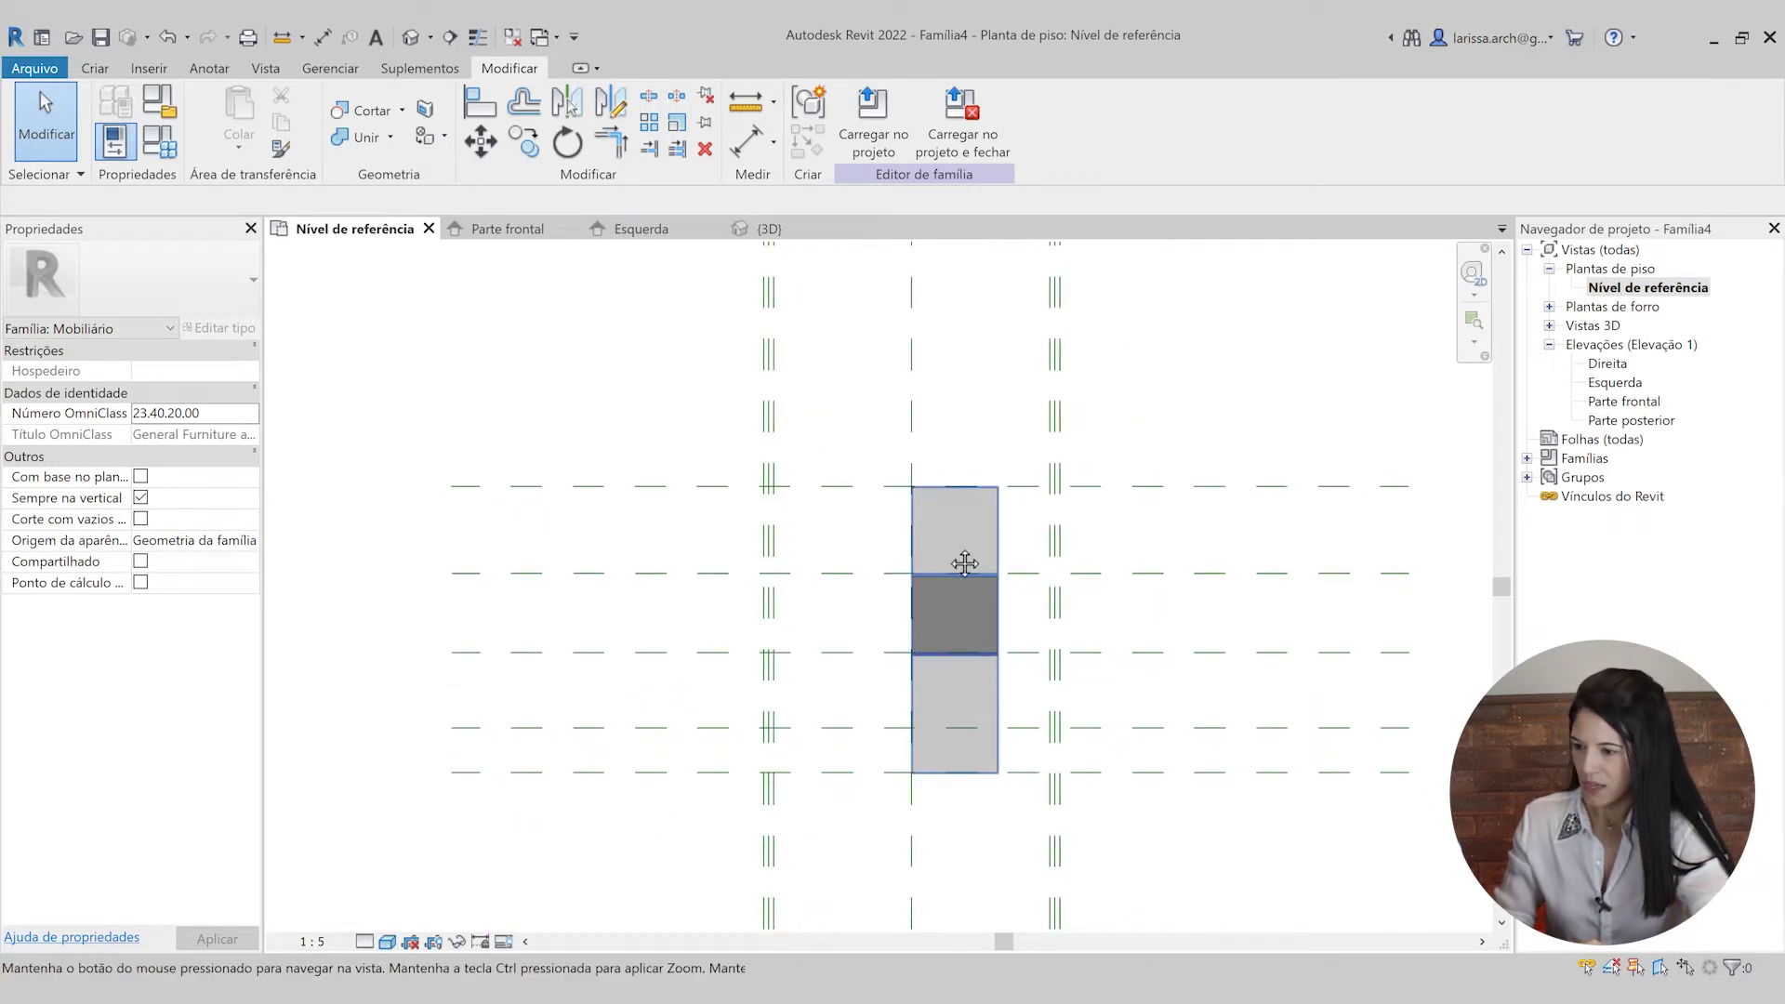
- Stretch the extrusion's right side to the outermost right reference plane, giving an extrusion end of 0.4300, and lock it there
click(991, 612)
scroll(1014, 610, up, 6)
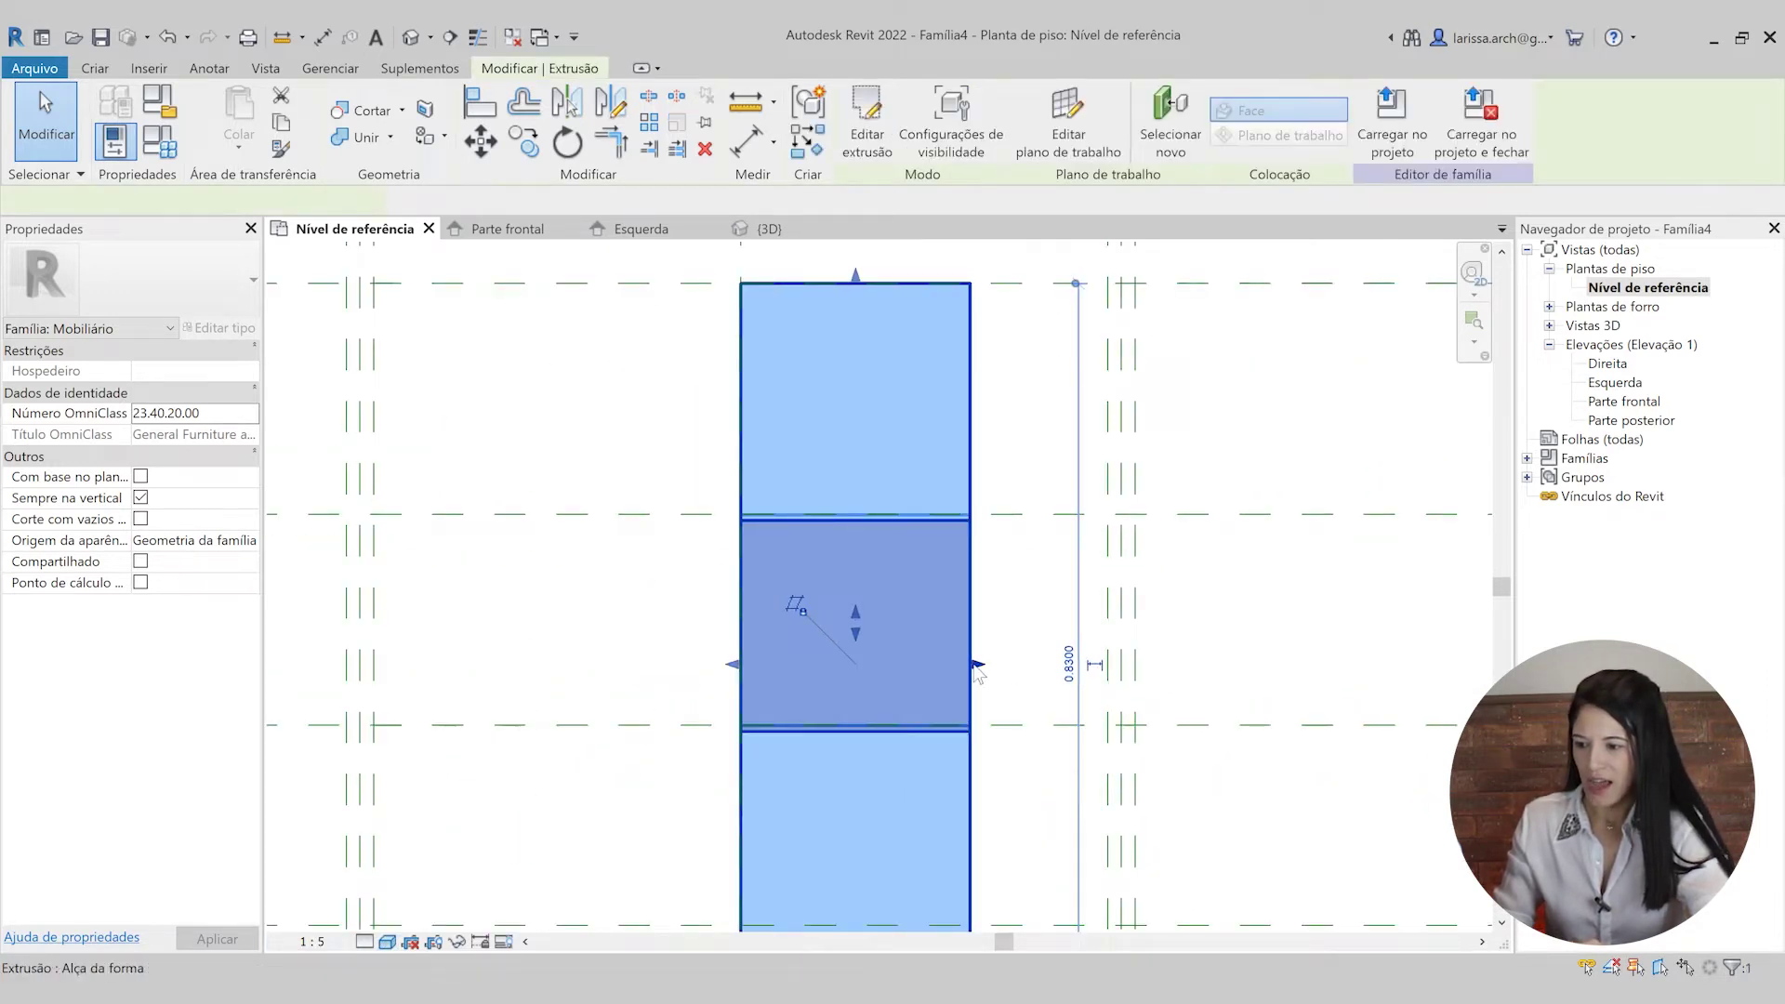
drag(976, 666, 1137, 641)
scroll(1140, 595, up, 2)
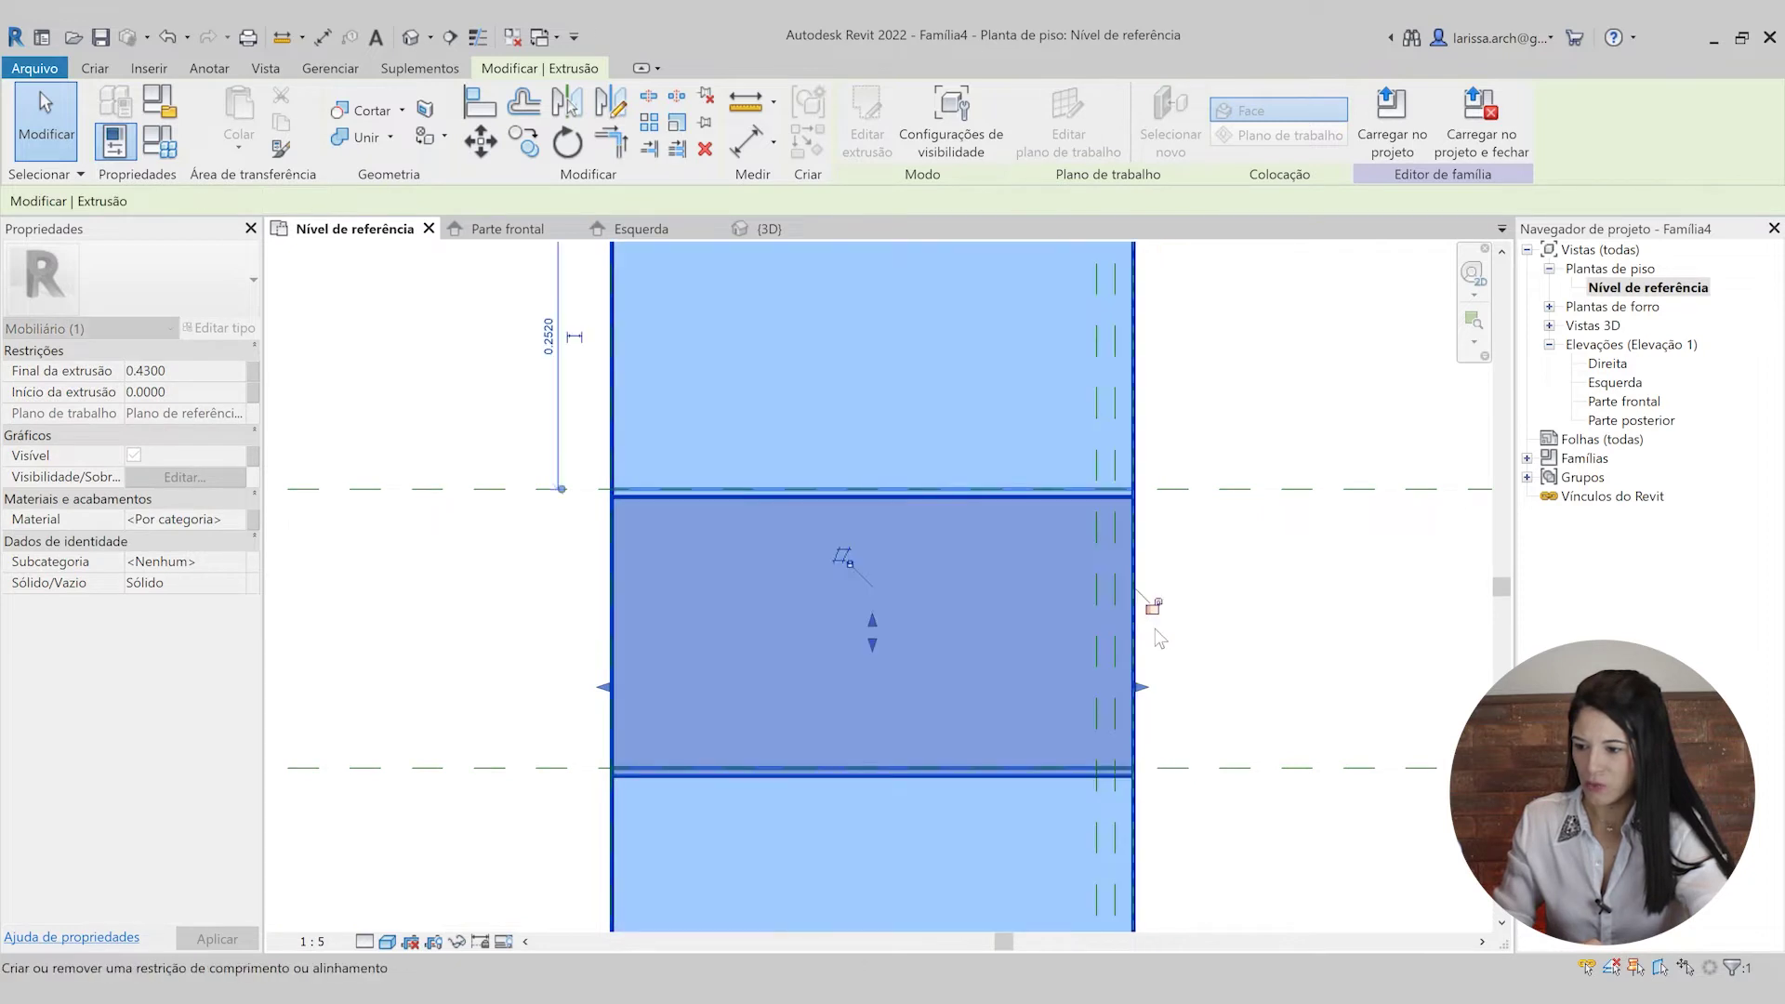
click(1154, 605)
- Stretch the extrusion's left side to the outermost left reference plane, giving an extrusion start of -0.4300, and lock it there
scroll(1158, 602, down, 2)
drag(852, 645, 534, 646)
scroll(568, 636, up, 2)
scroll(576, 549, down, 3)
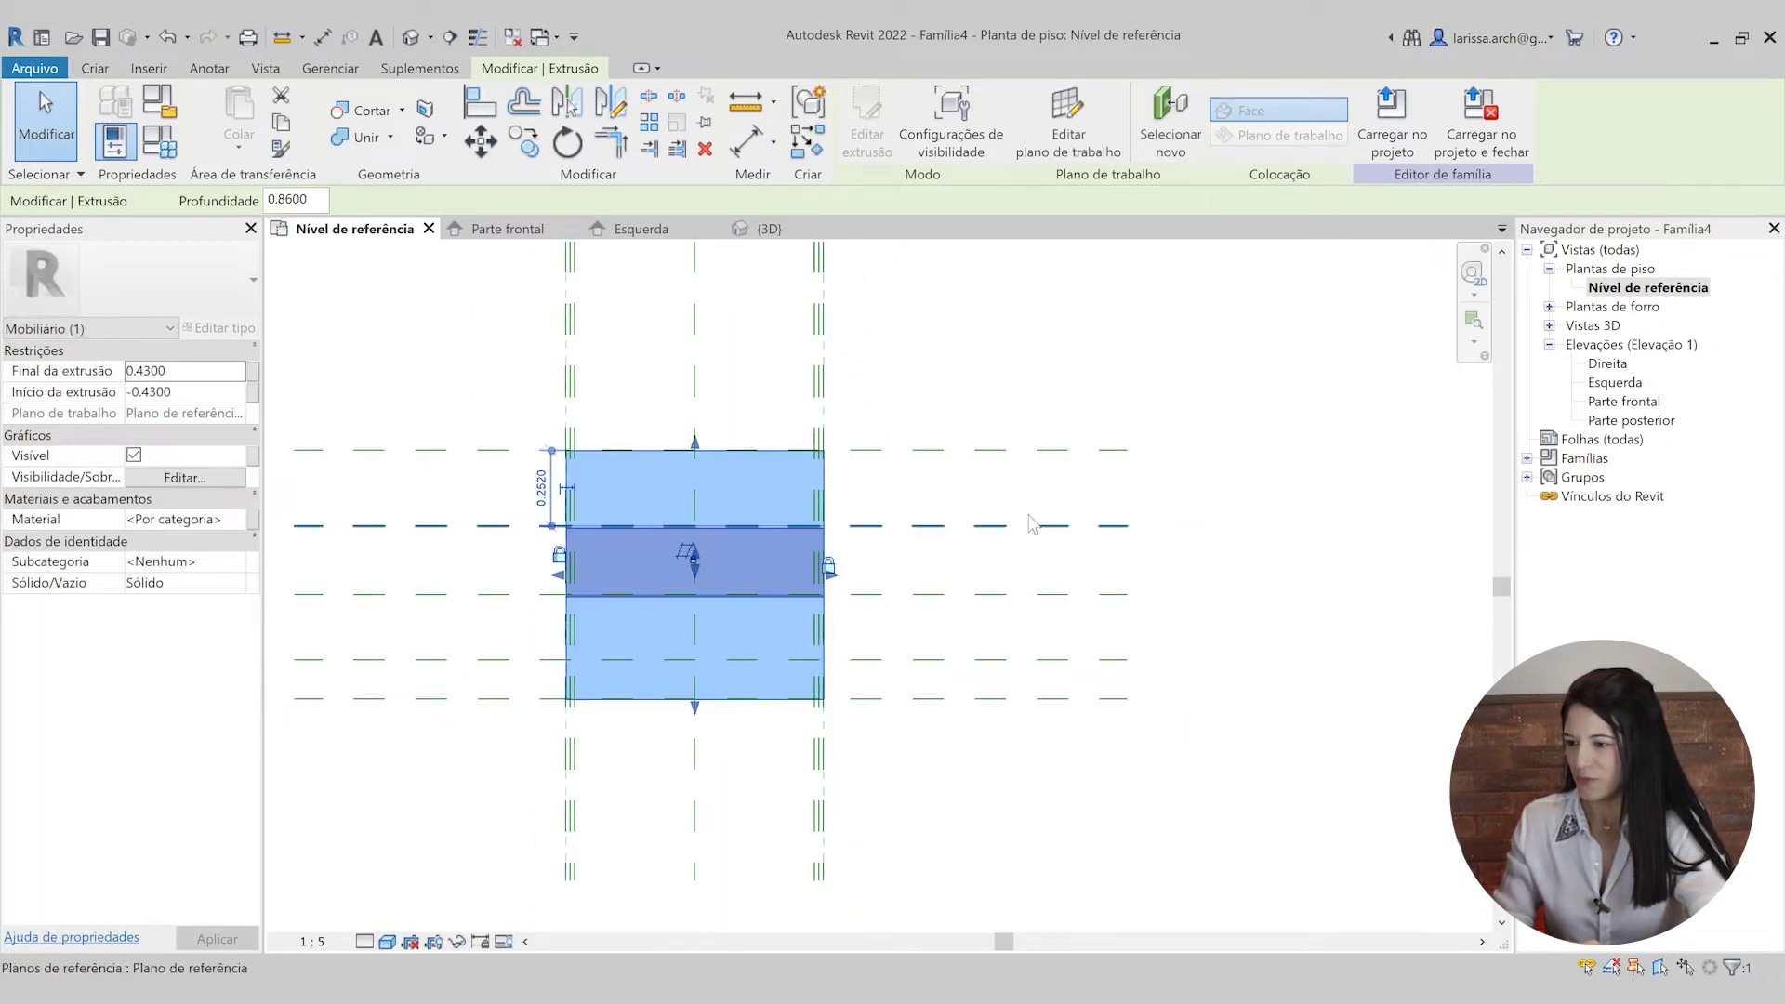
key(Escape)
scroll(713, 578, up, 2)
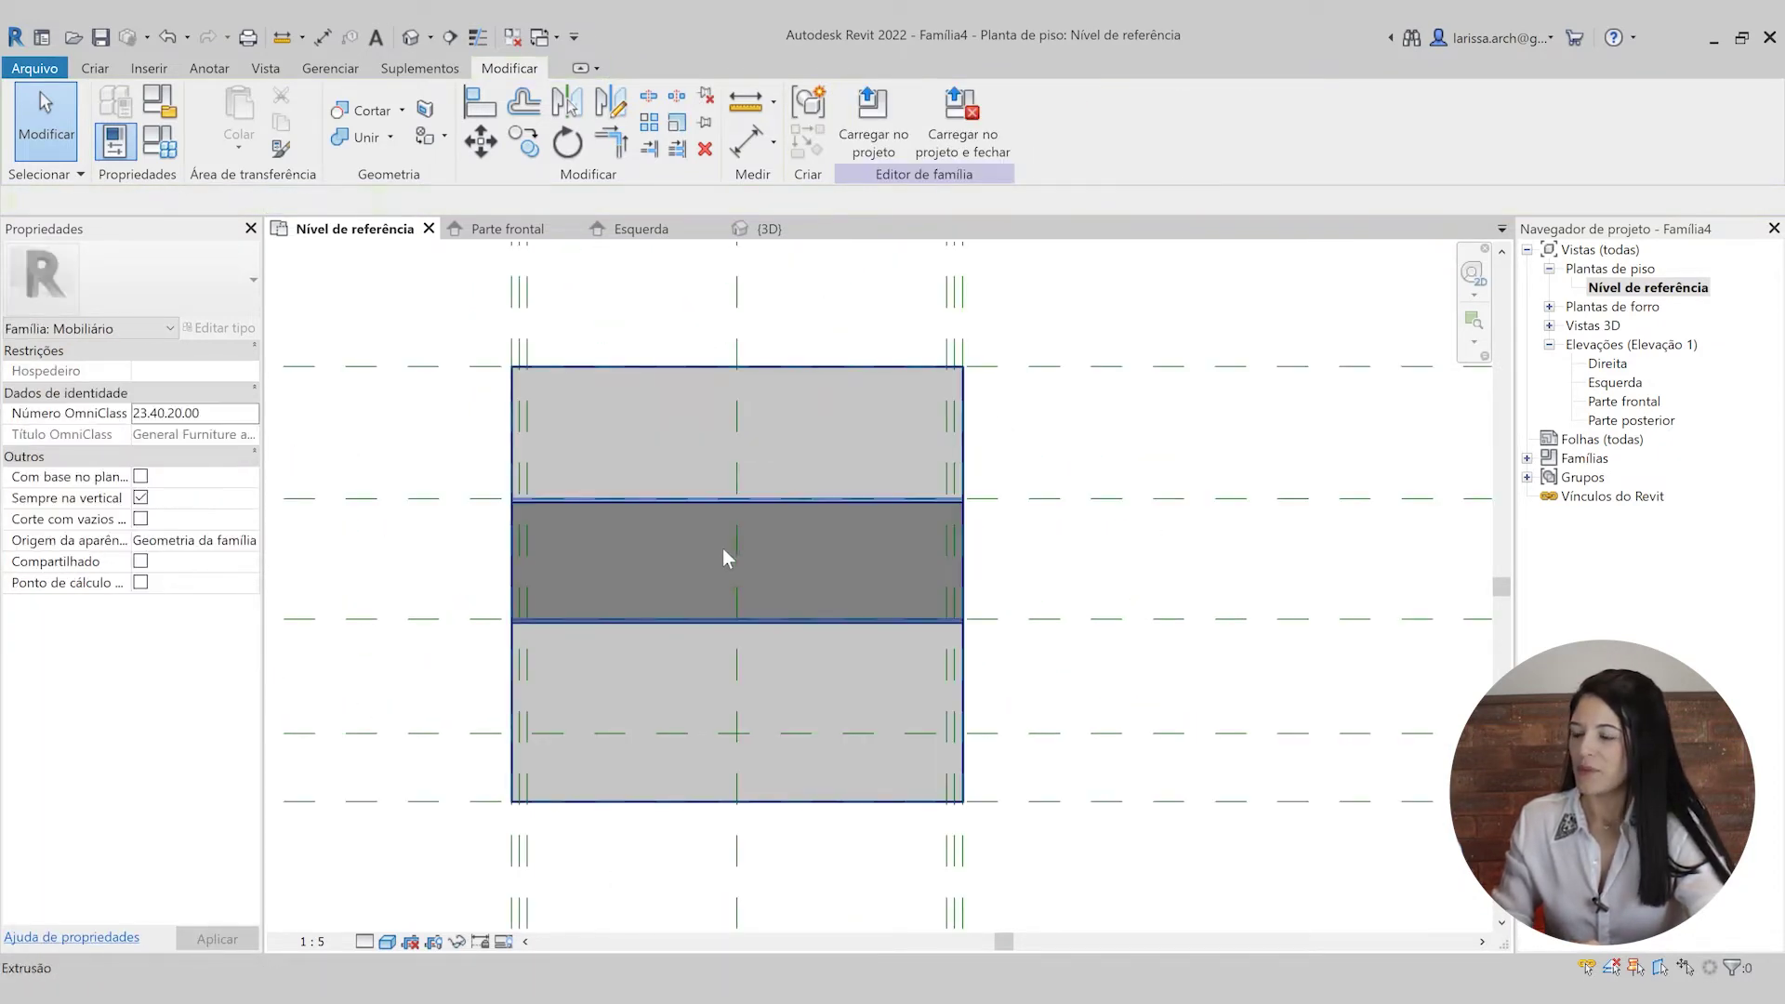
- In the Esquerda elevation, start a new extrusion and sketch a line about 0.3339 long along the upper edge of the sloped section
double_click(1615, 383)
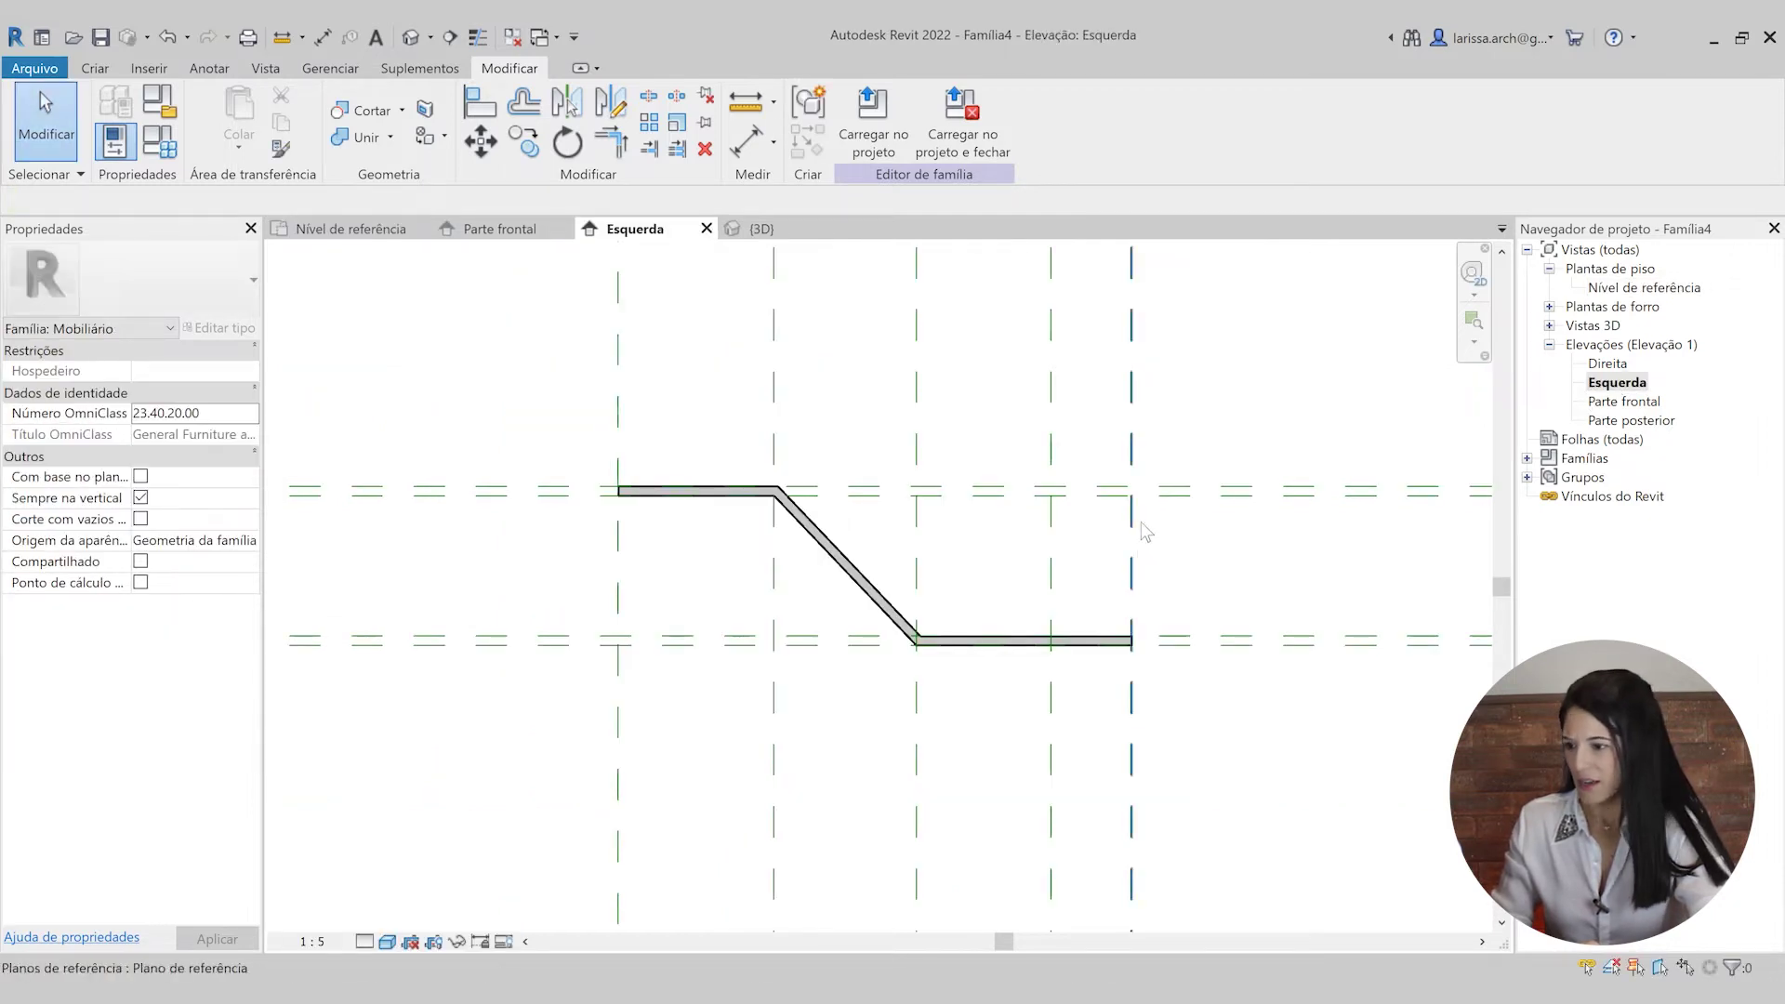
scroll(1143, 556, up, 3)
click(95, 68)
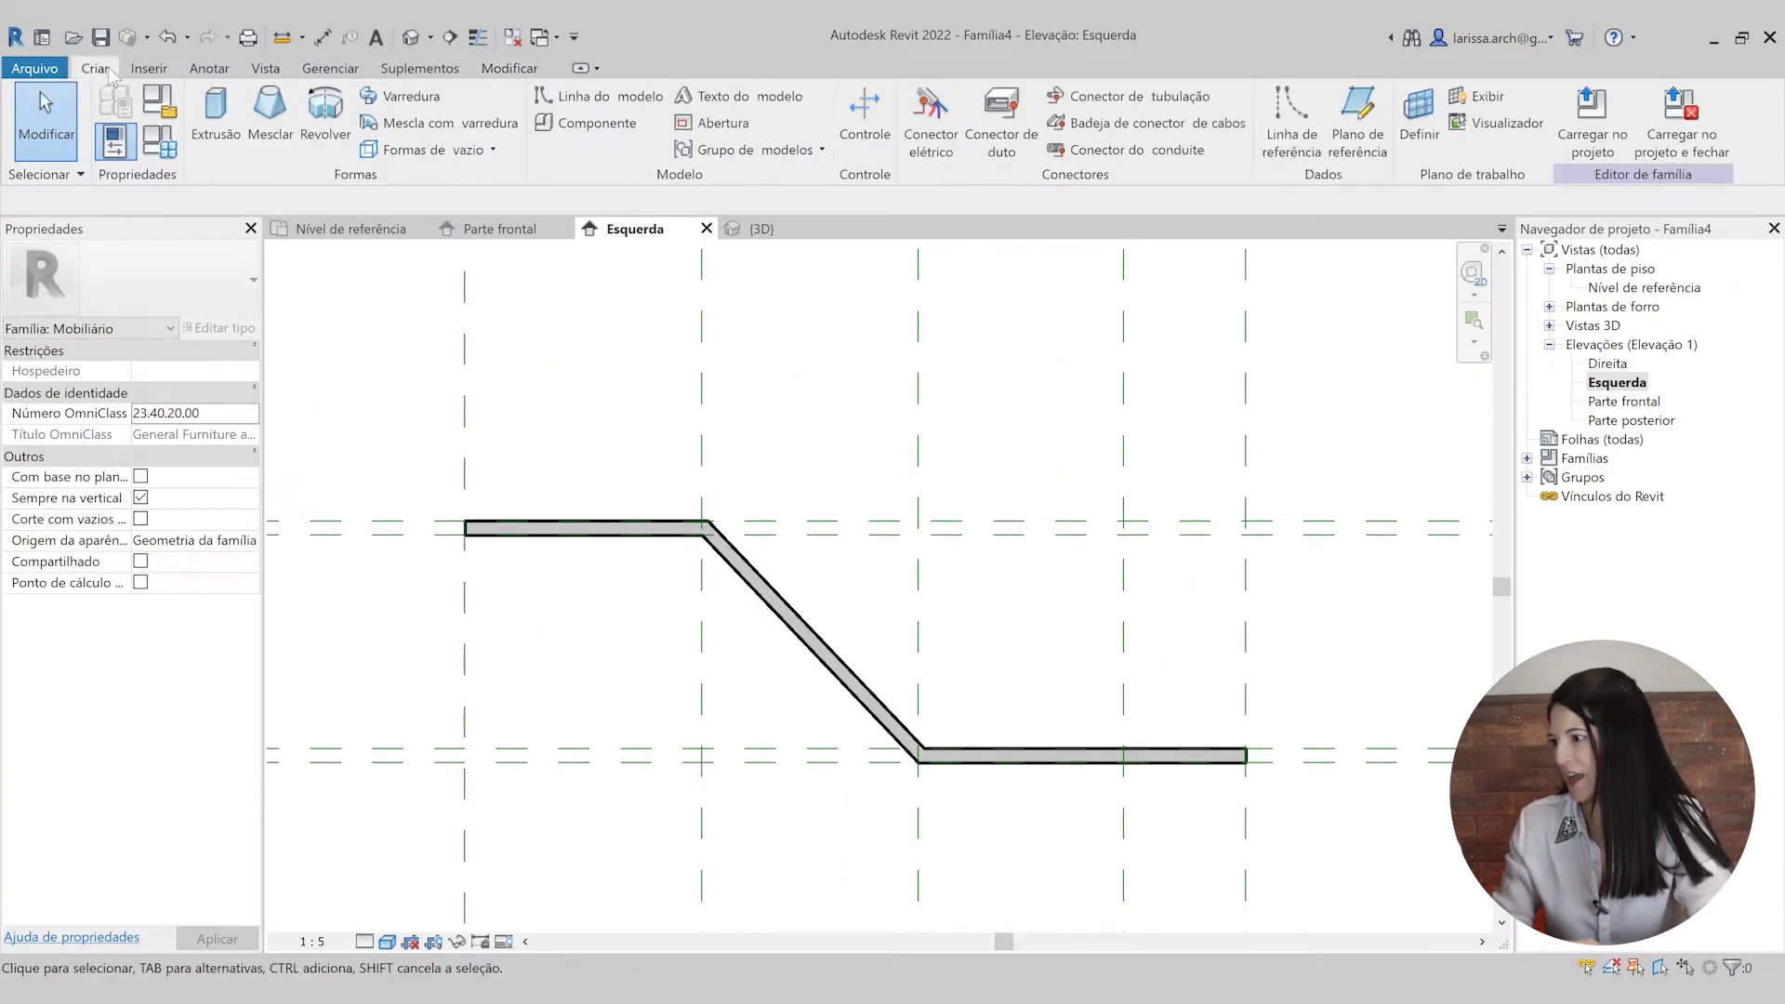
click(219, 116)
click(901, 99)
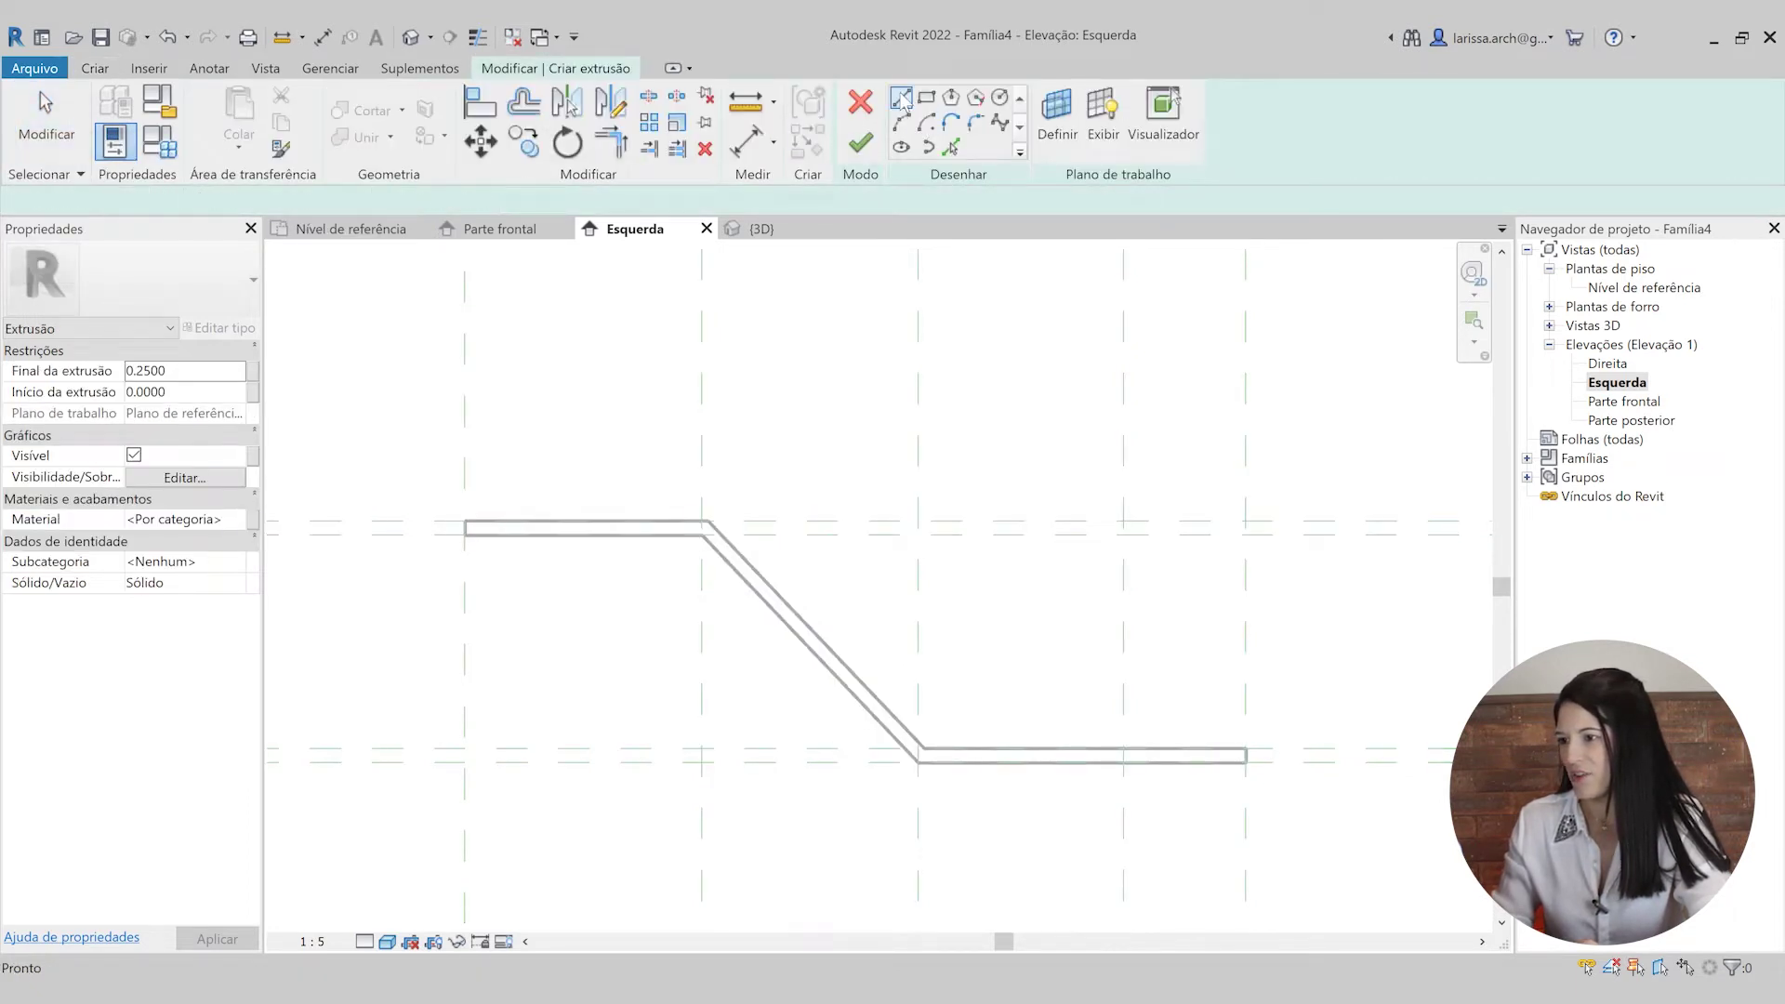
scroll(930, 753, up, 2)
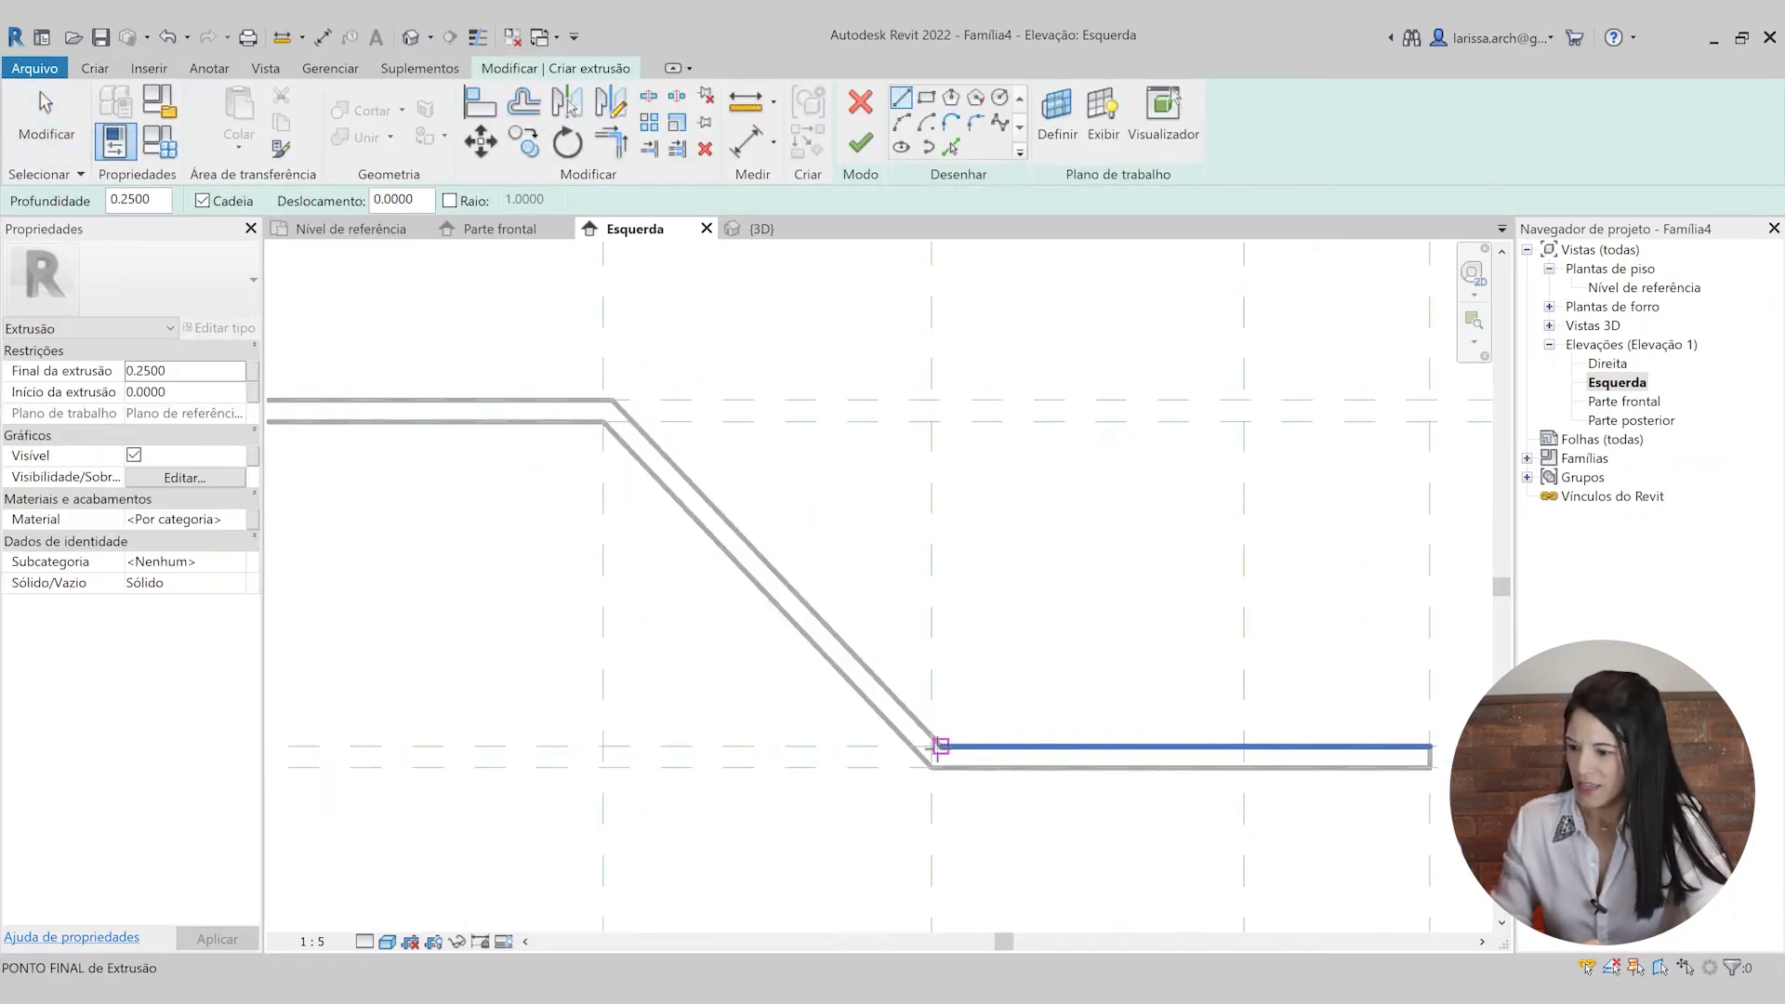
click(941, 746)
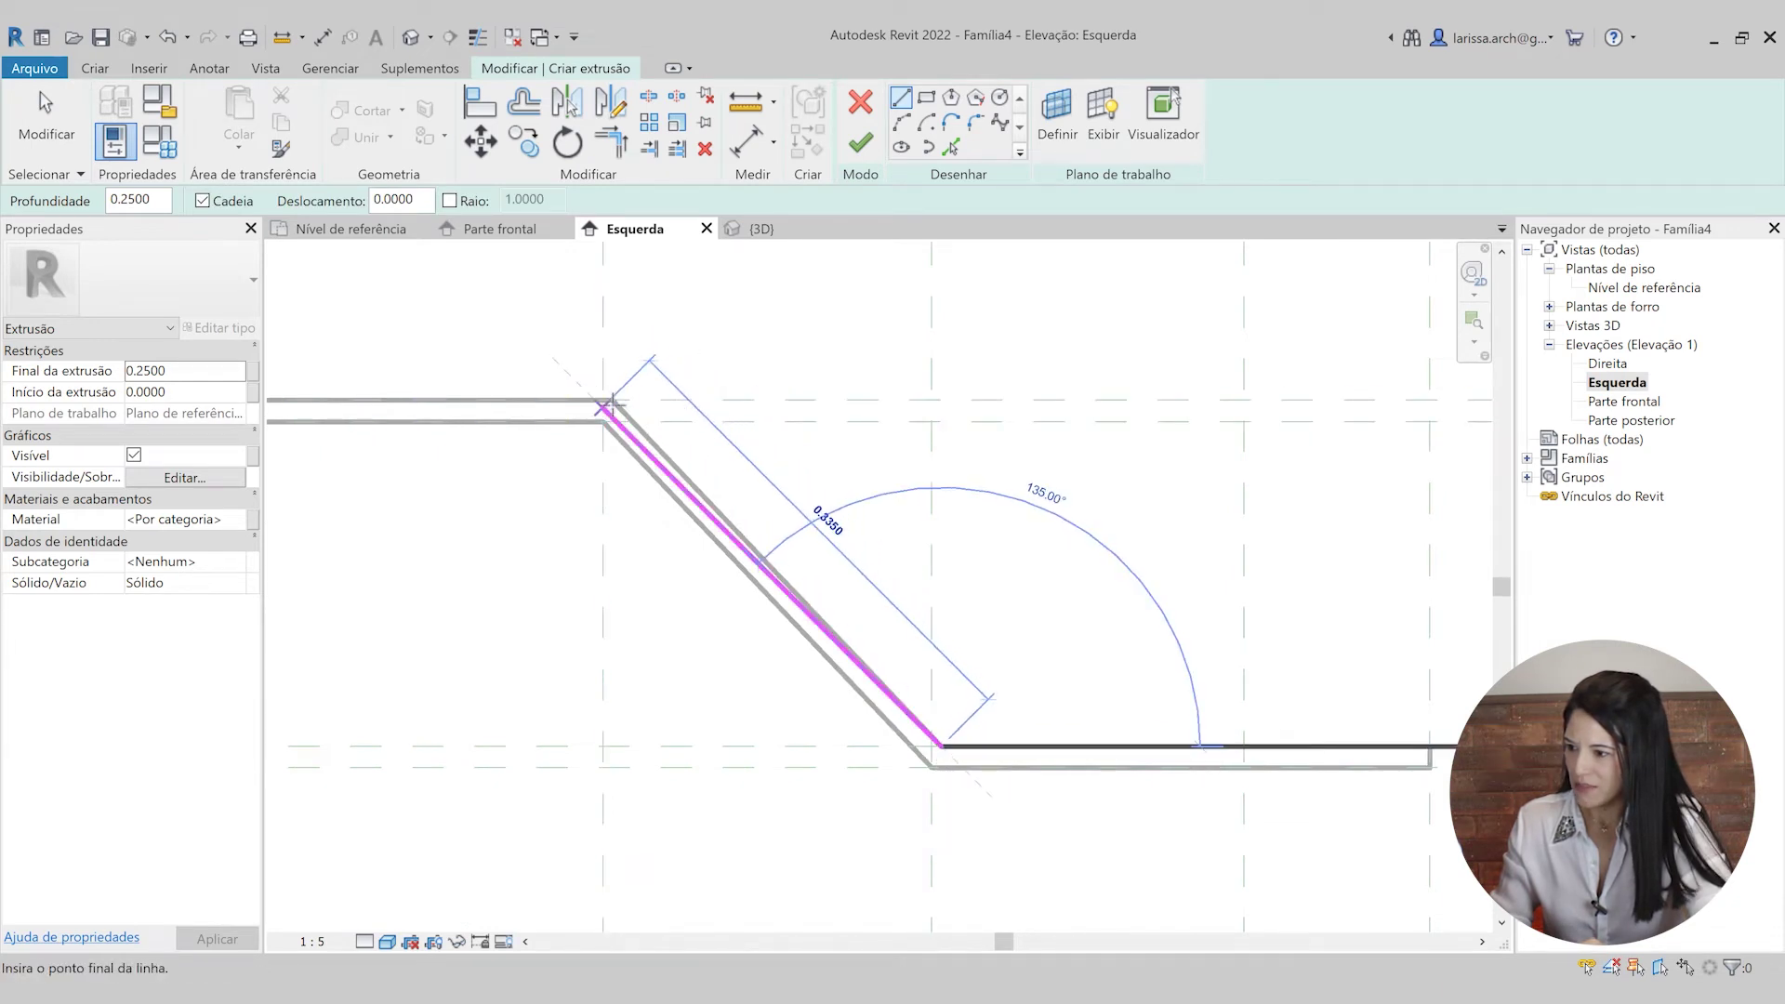
scroll(613, 406, up, 3)
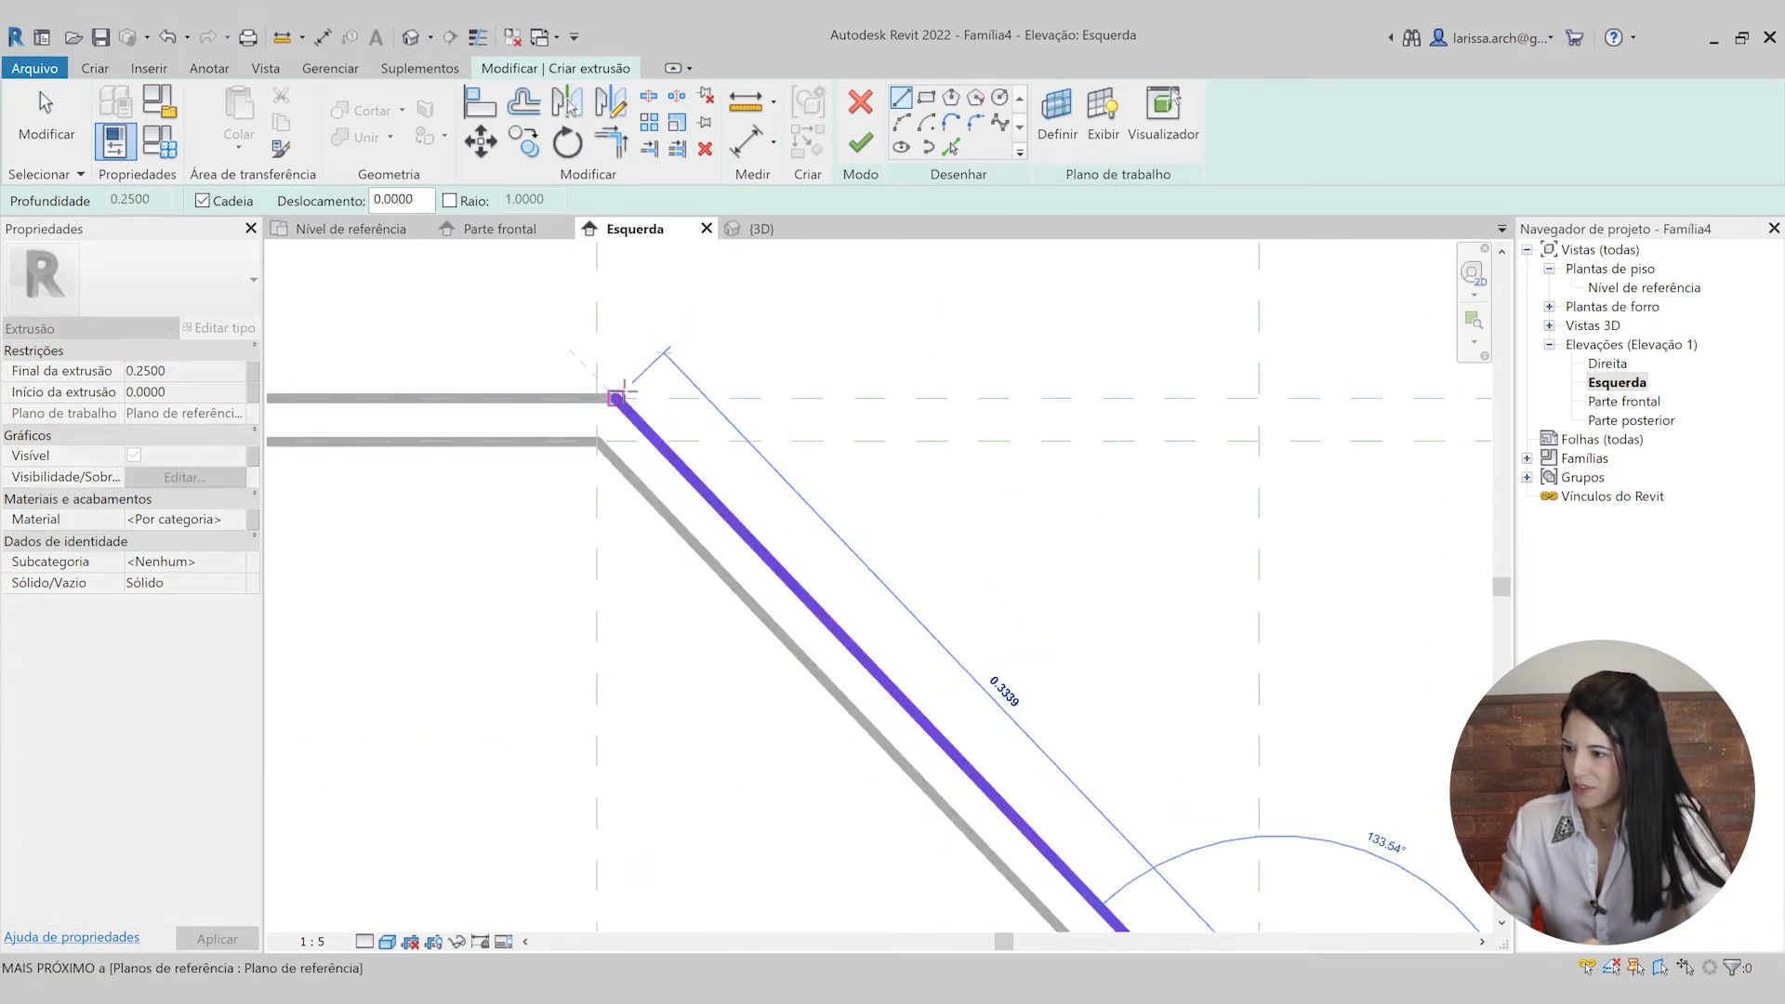
scroll(613, 398, down, 3)
click(612, 398)
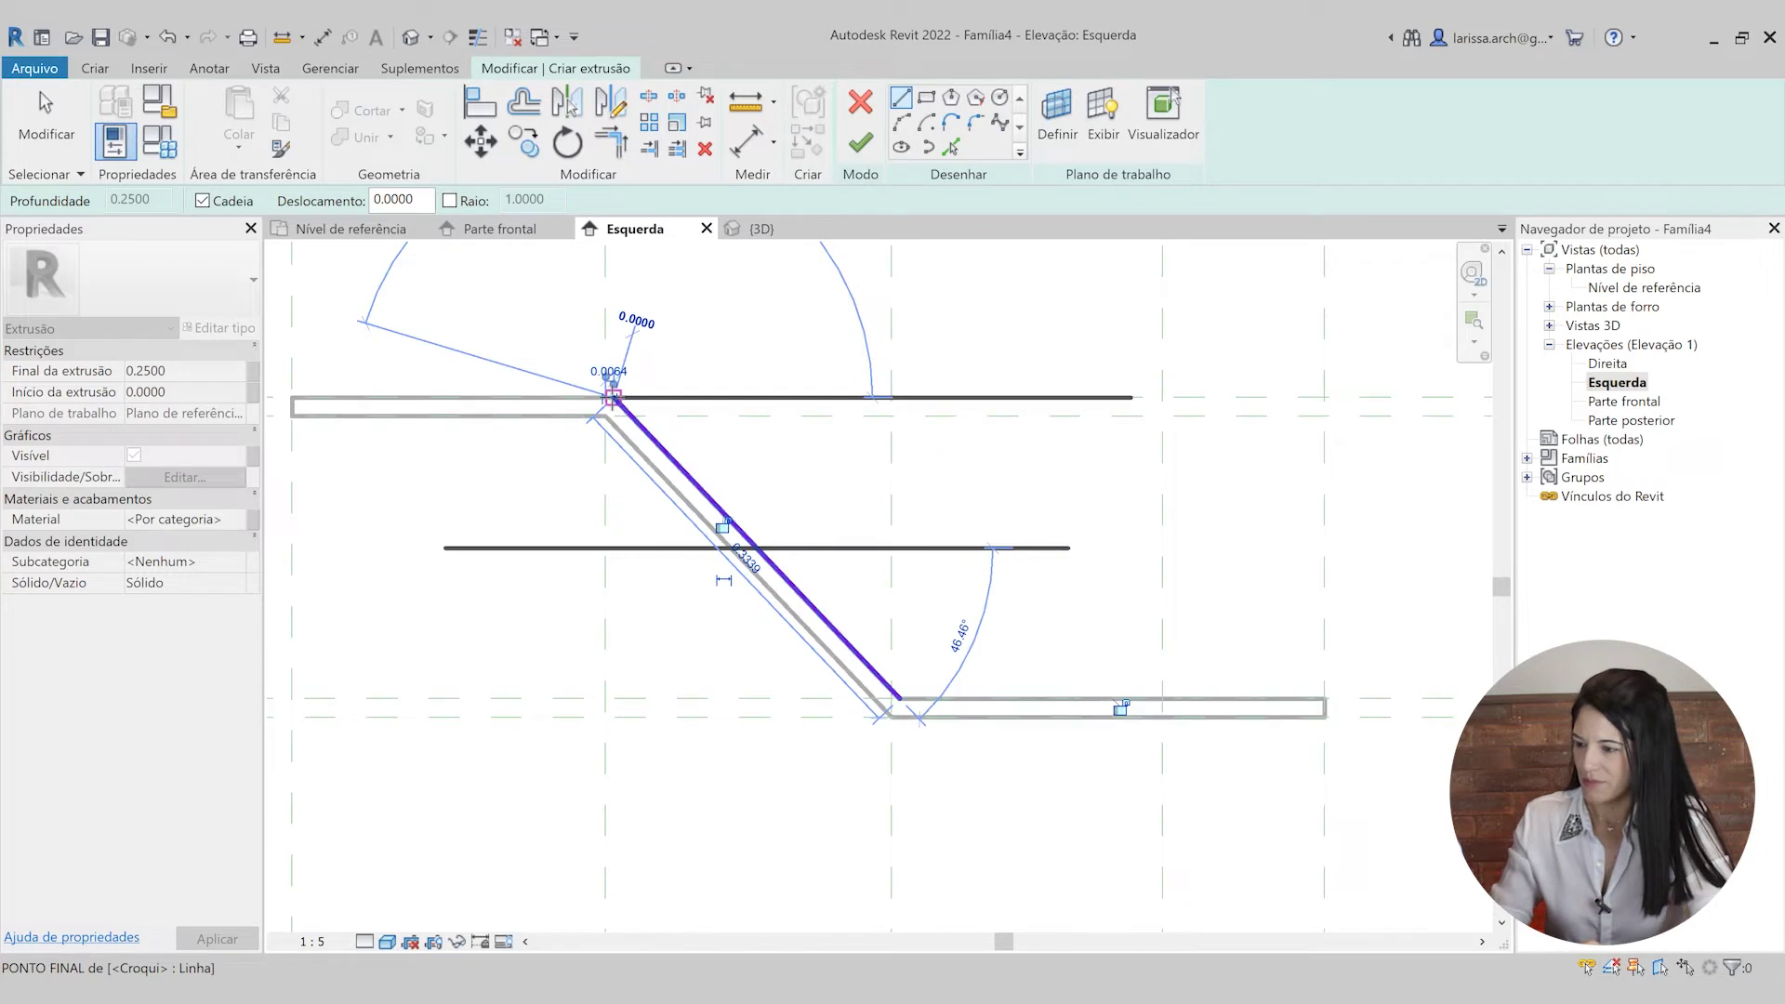
- Copy the sloped sketch line so its lower end lands where the fourth vertical reference plane meets the lower shelf's upper edge
click(811, 606)
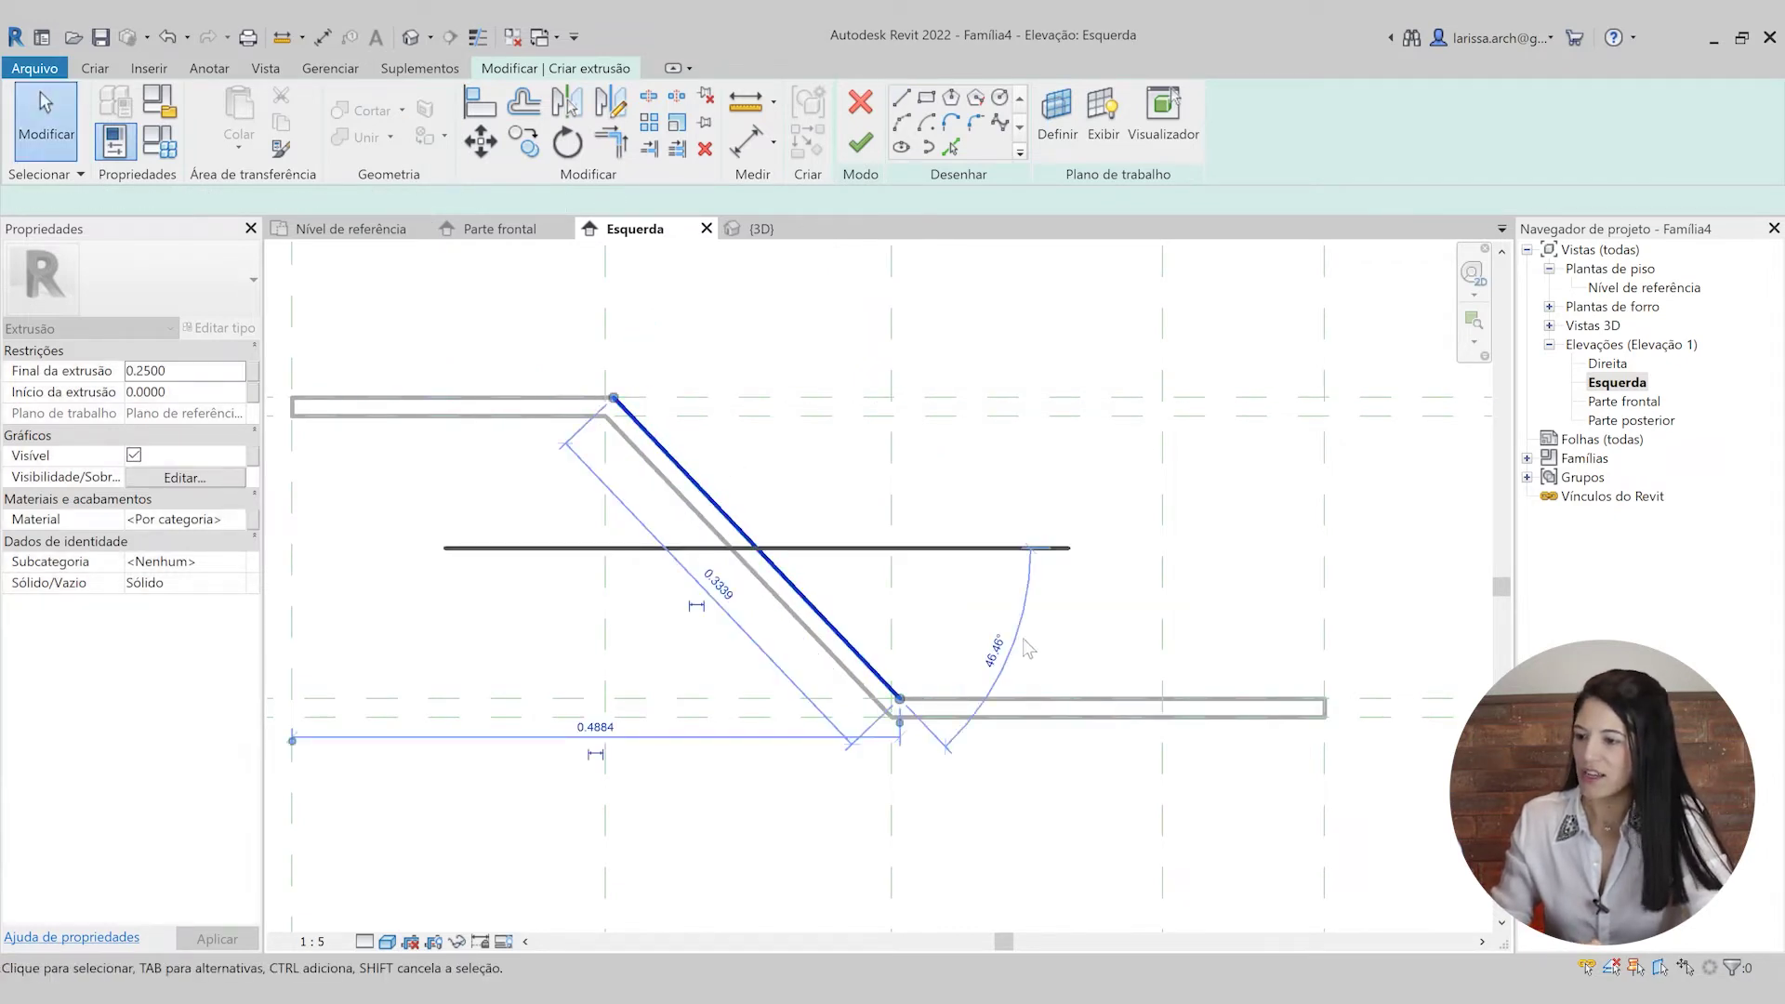
middle_drag(883, 331, 877, 338)
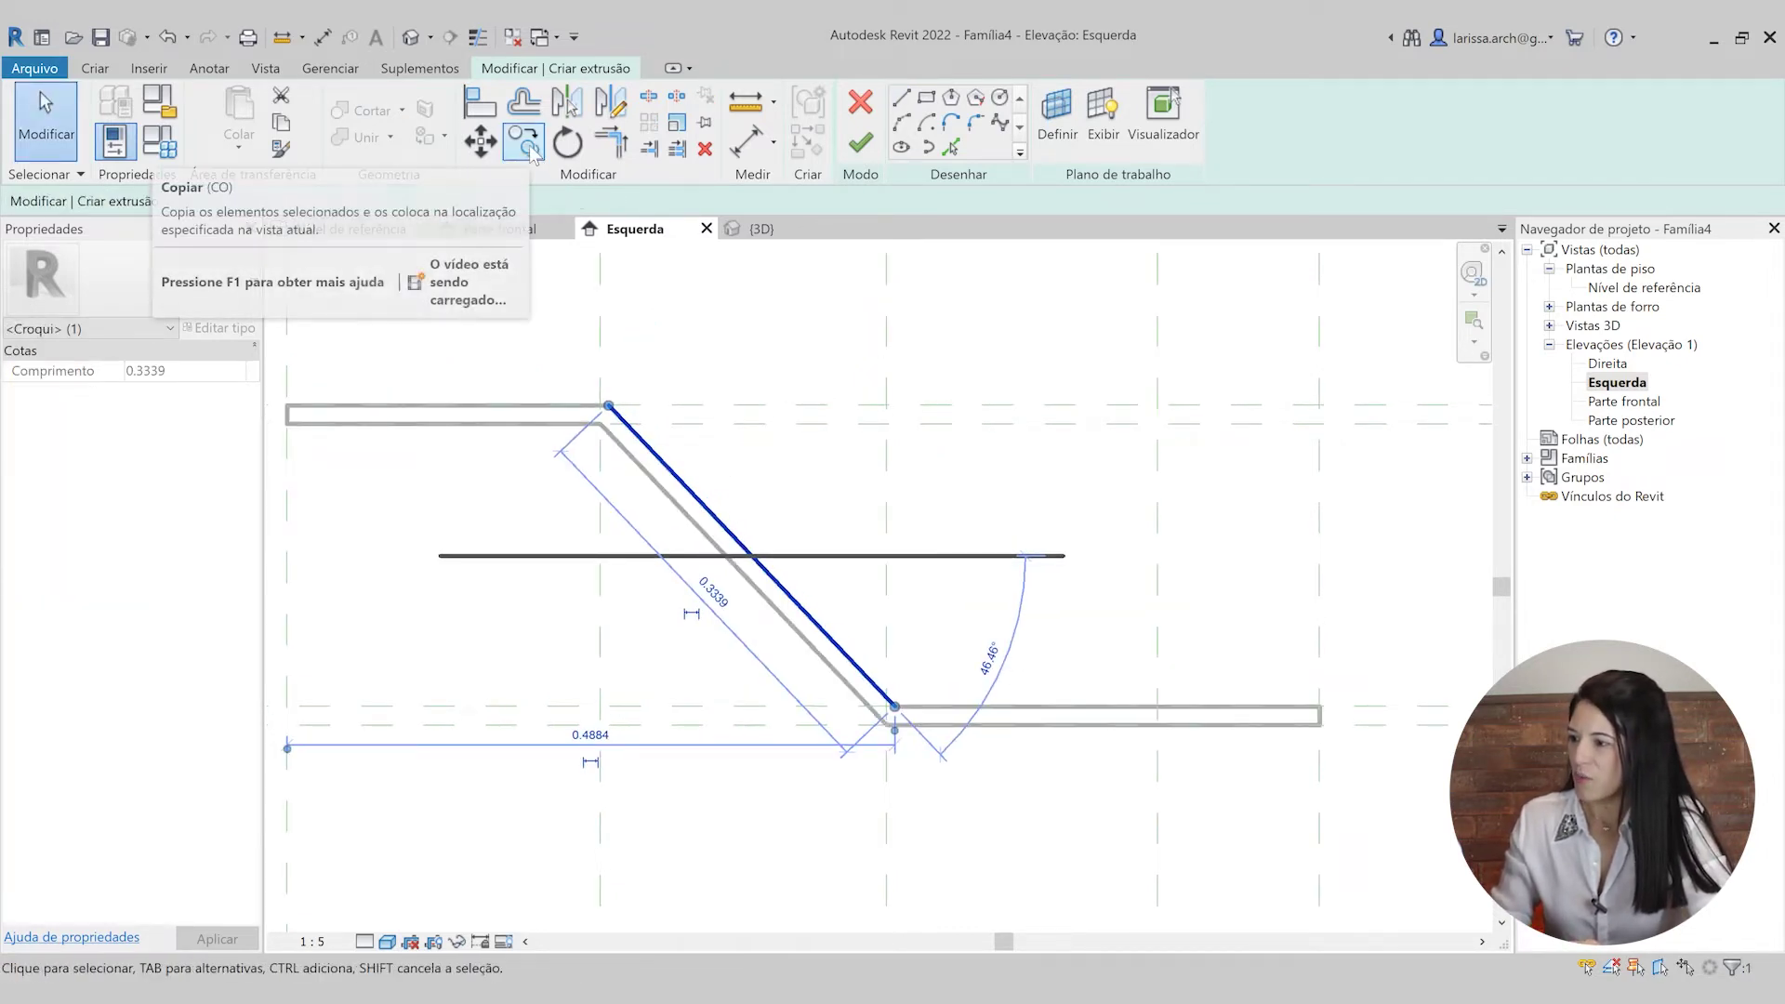
click(530, 149)
click(896, 708)
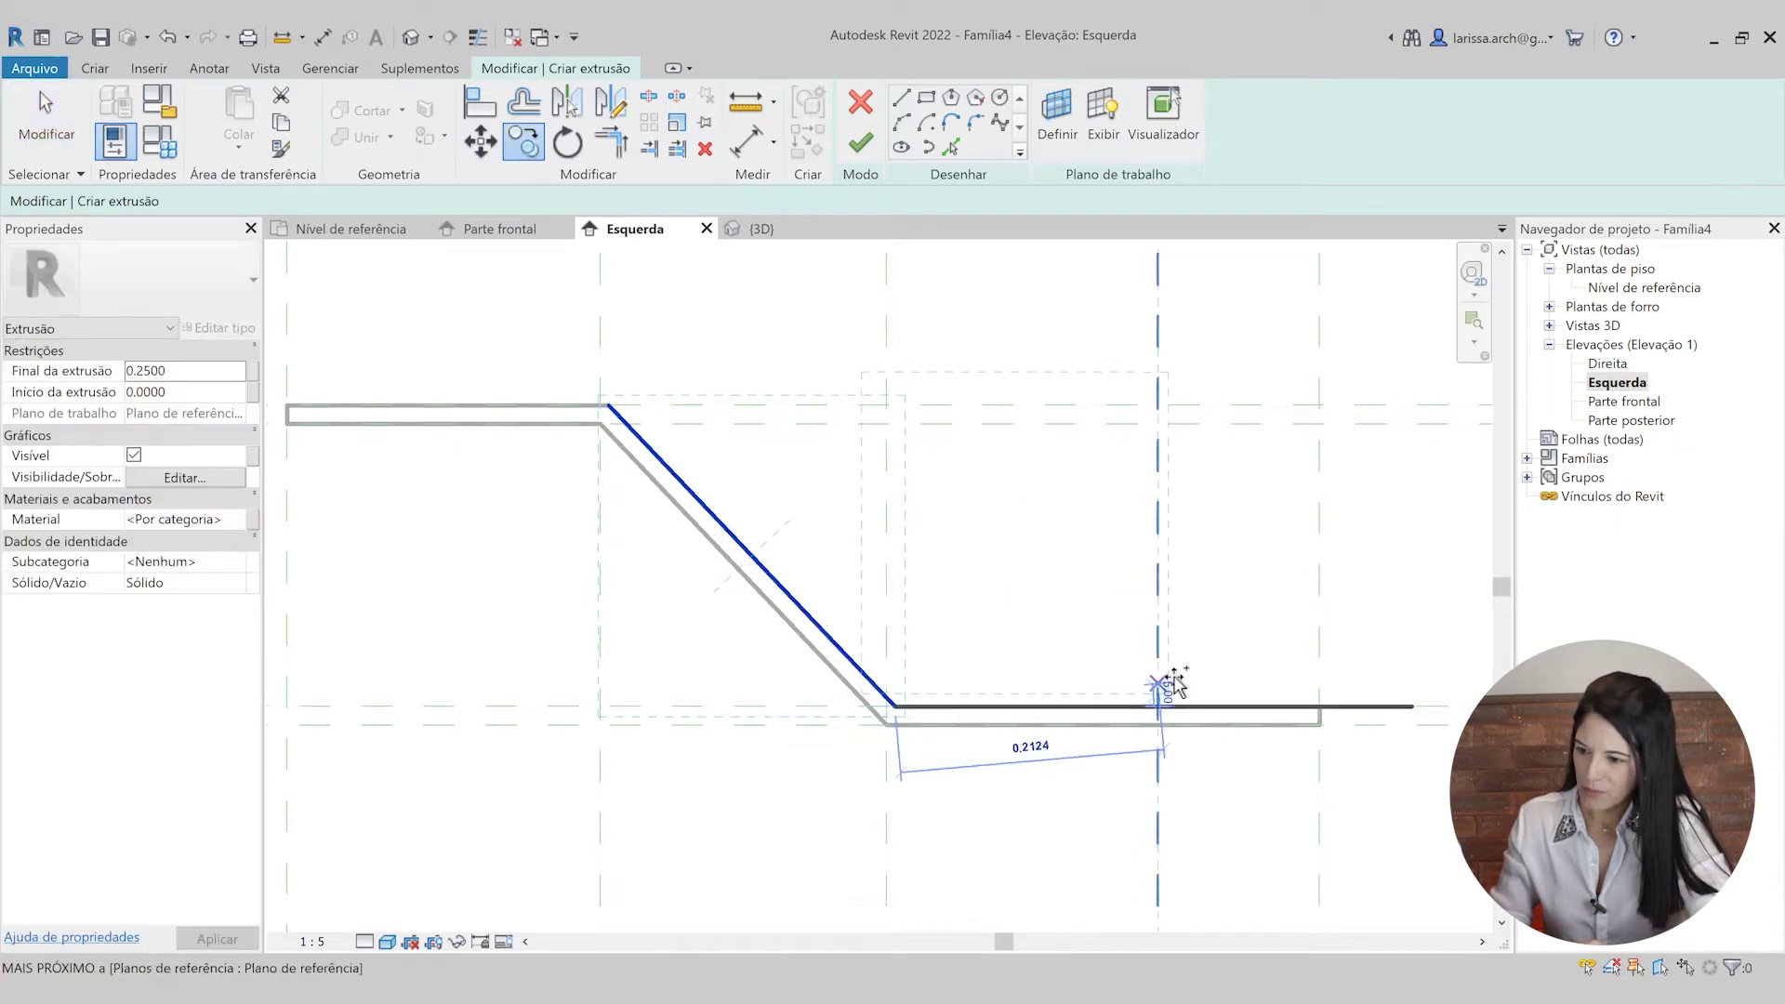
scroll(1163, 706, up, 2)
click(1149, 725)
scroll(1149, 725, down, 3)
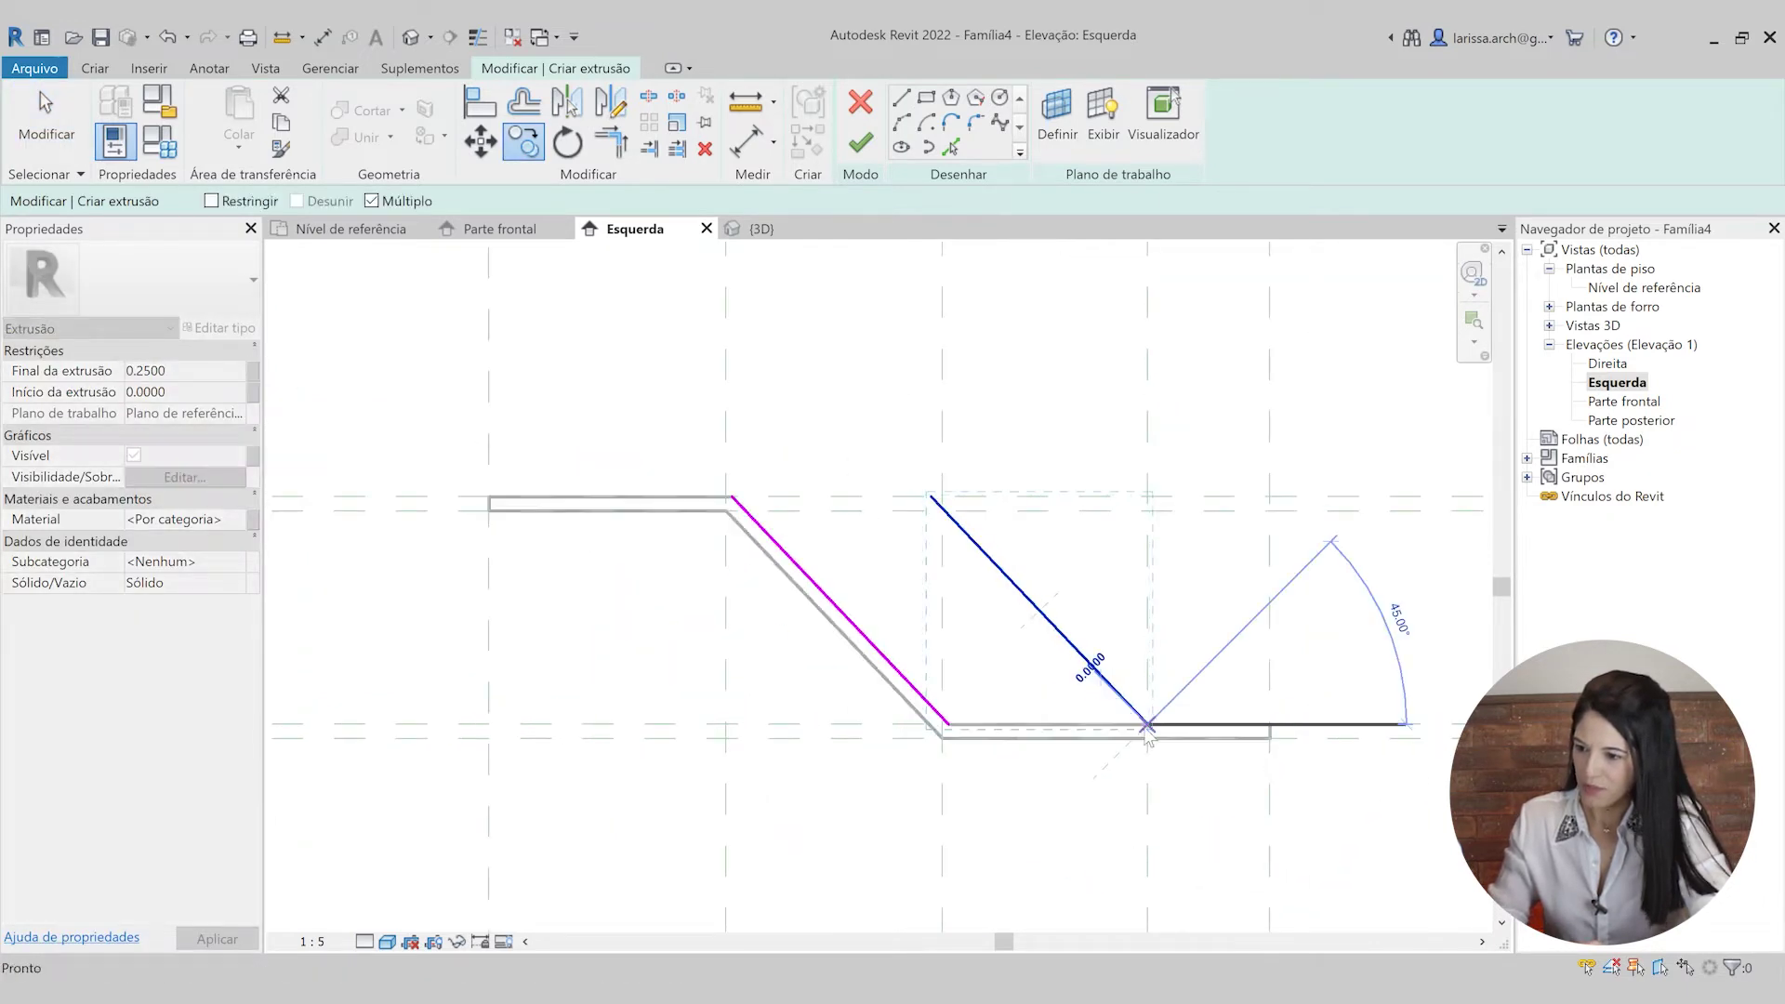
key(Escape)
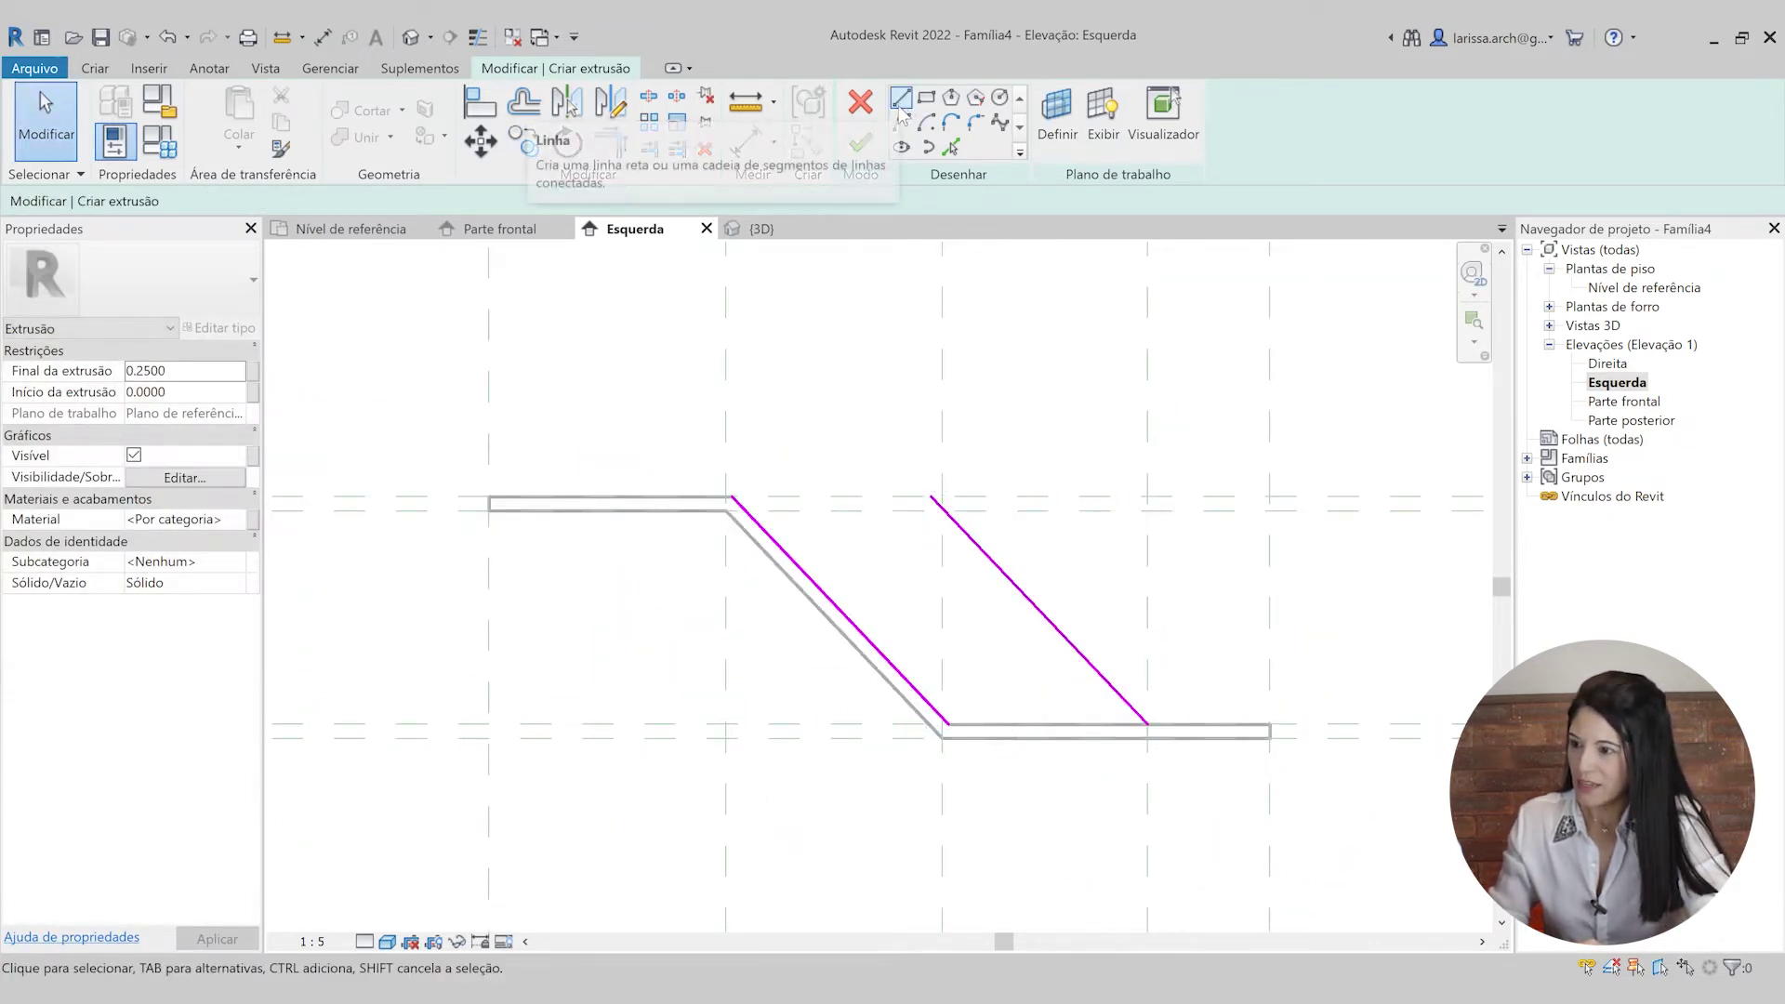
- Close the parallelogram profile with horizontal lines joining the upper ends and the lower ends, finish the extrusion and view it in 3D
click(901, 100)
scroll(955, 499, up, 1)
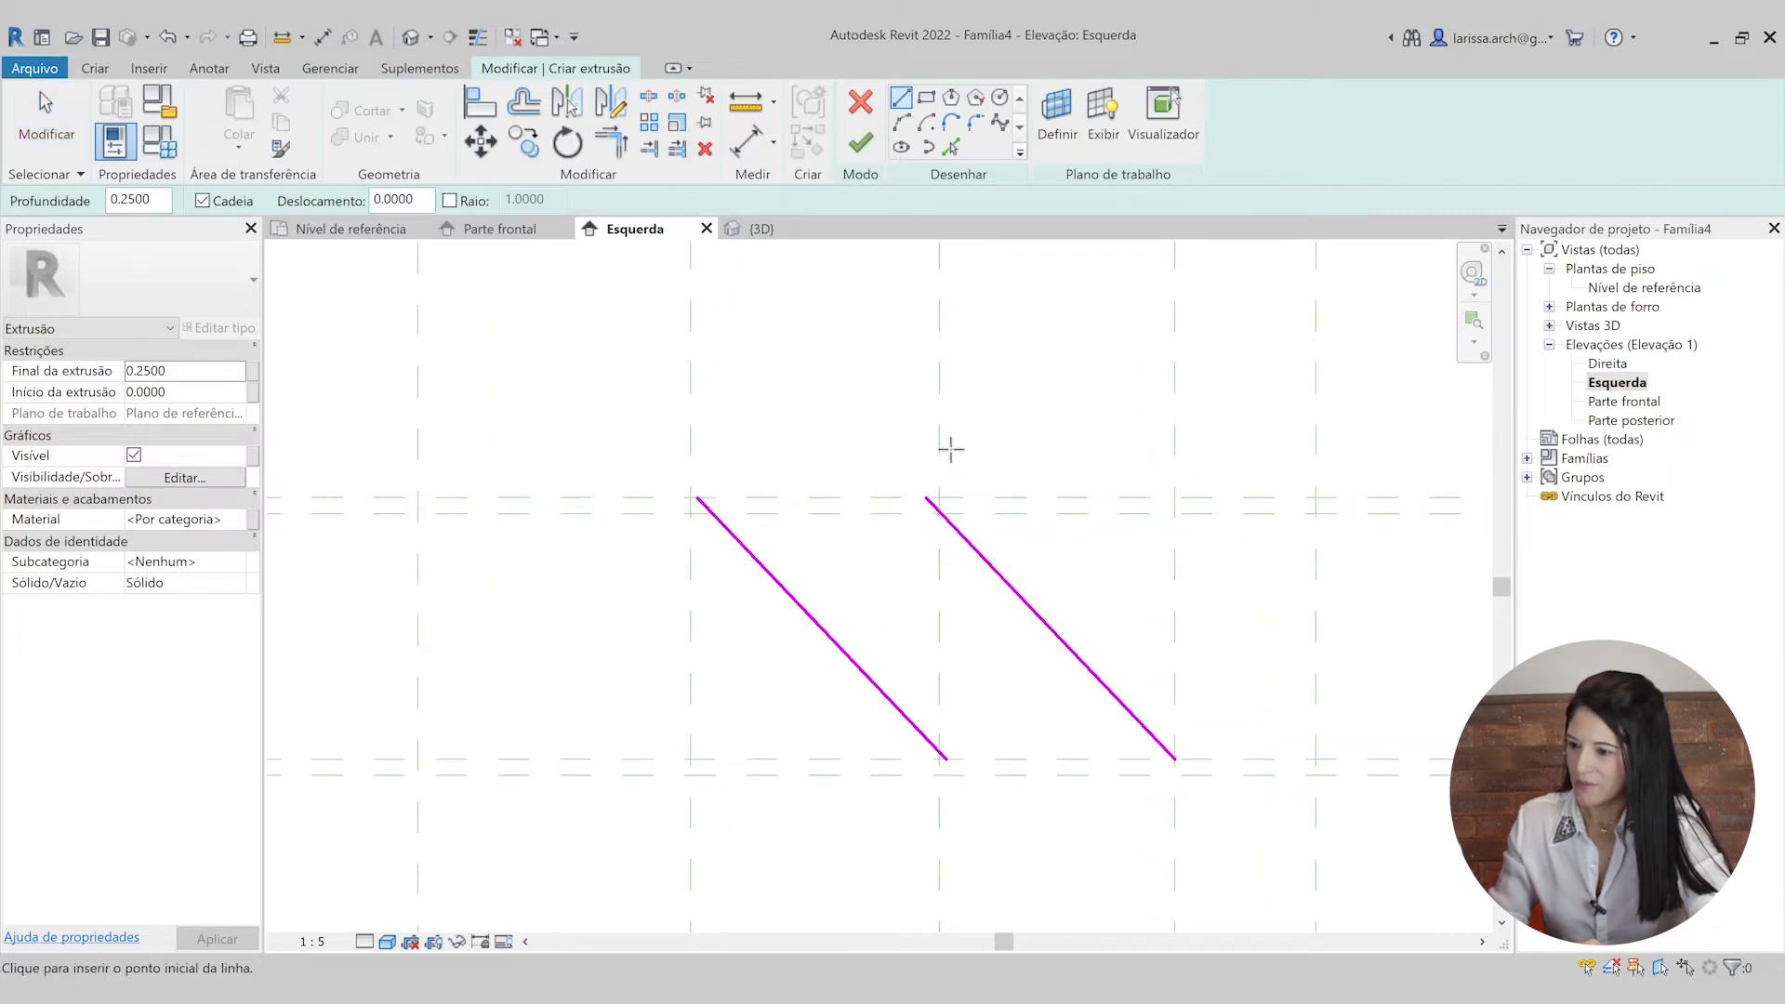
click(931, 497)
click(697, 498)
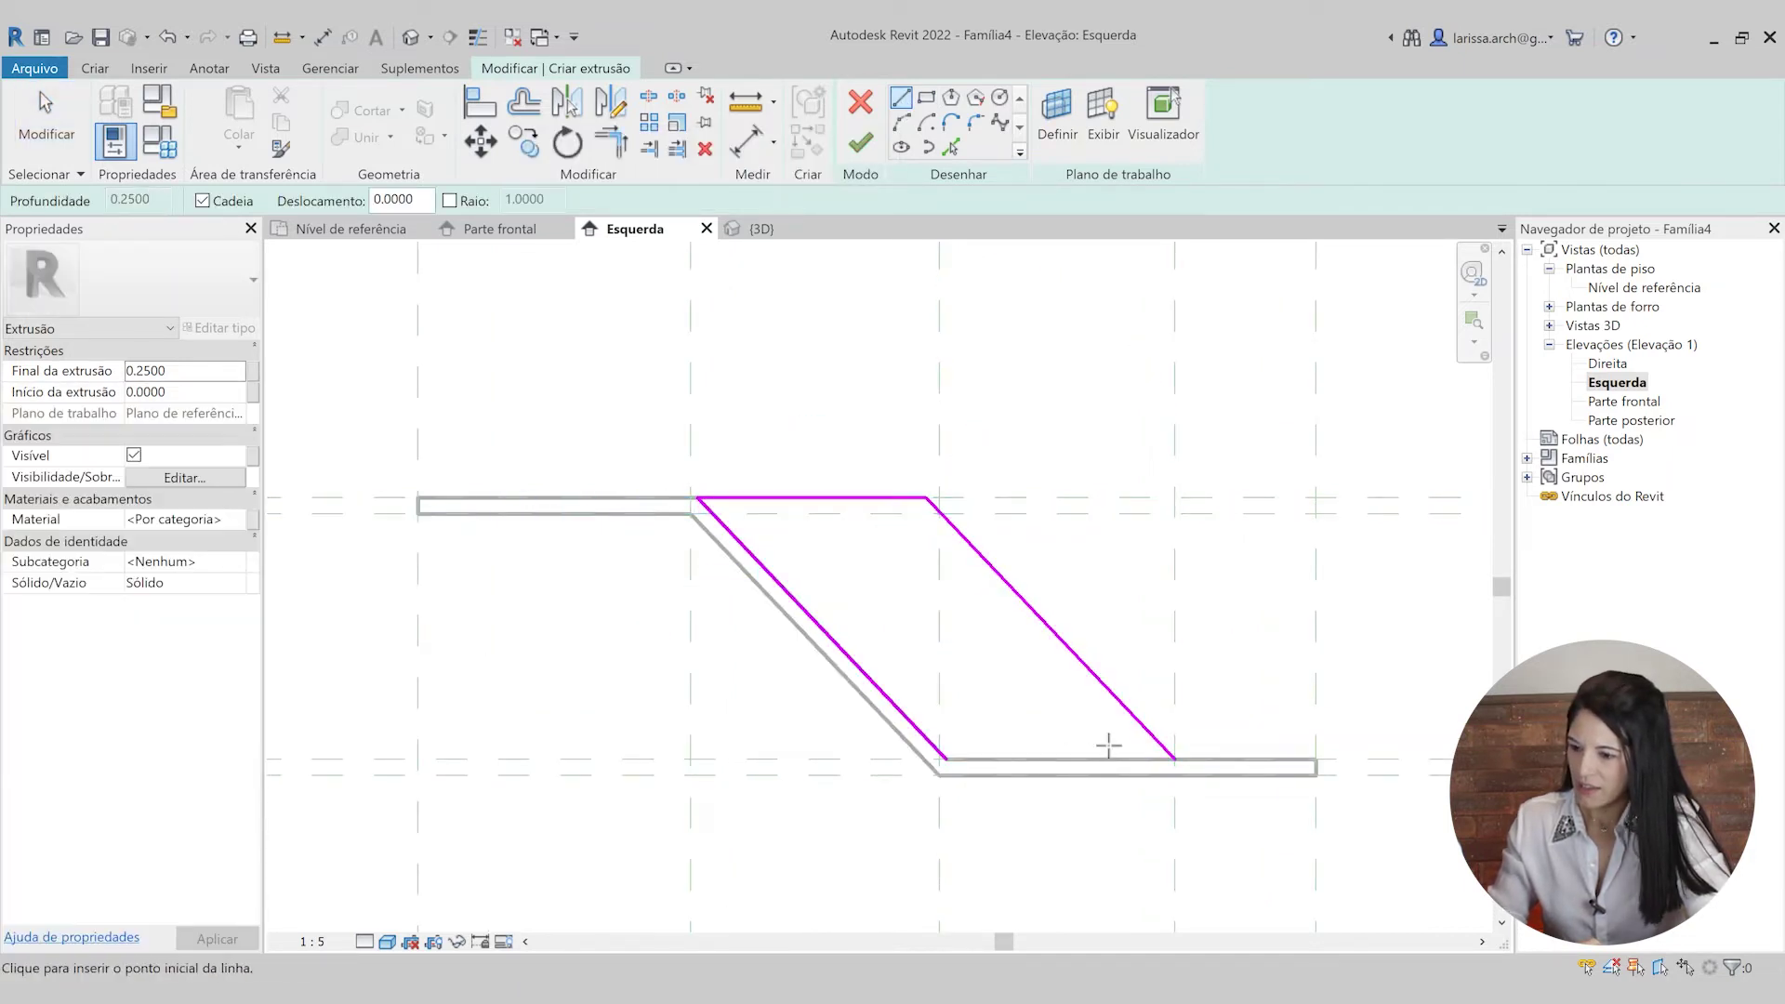
click(1174, 760)
click(944, 760)
key(Escape)
key(Escape)
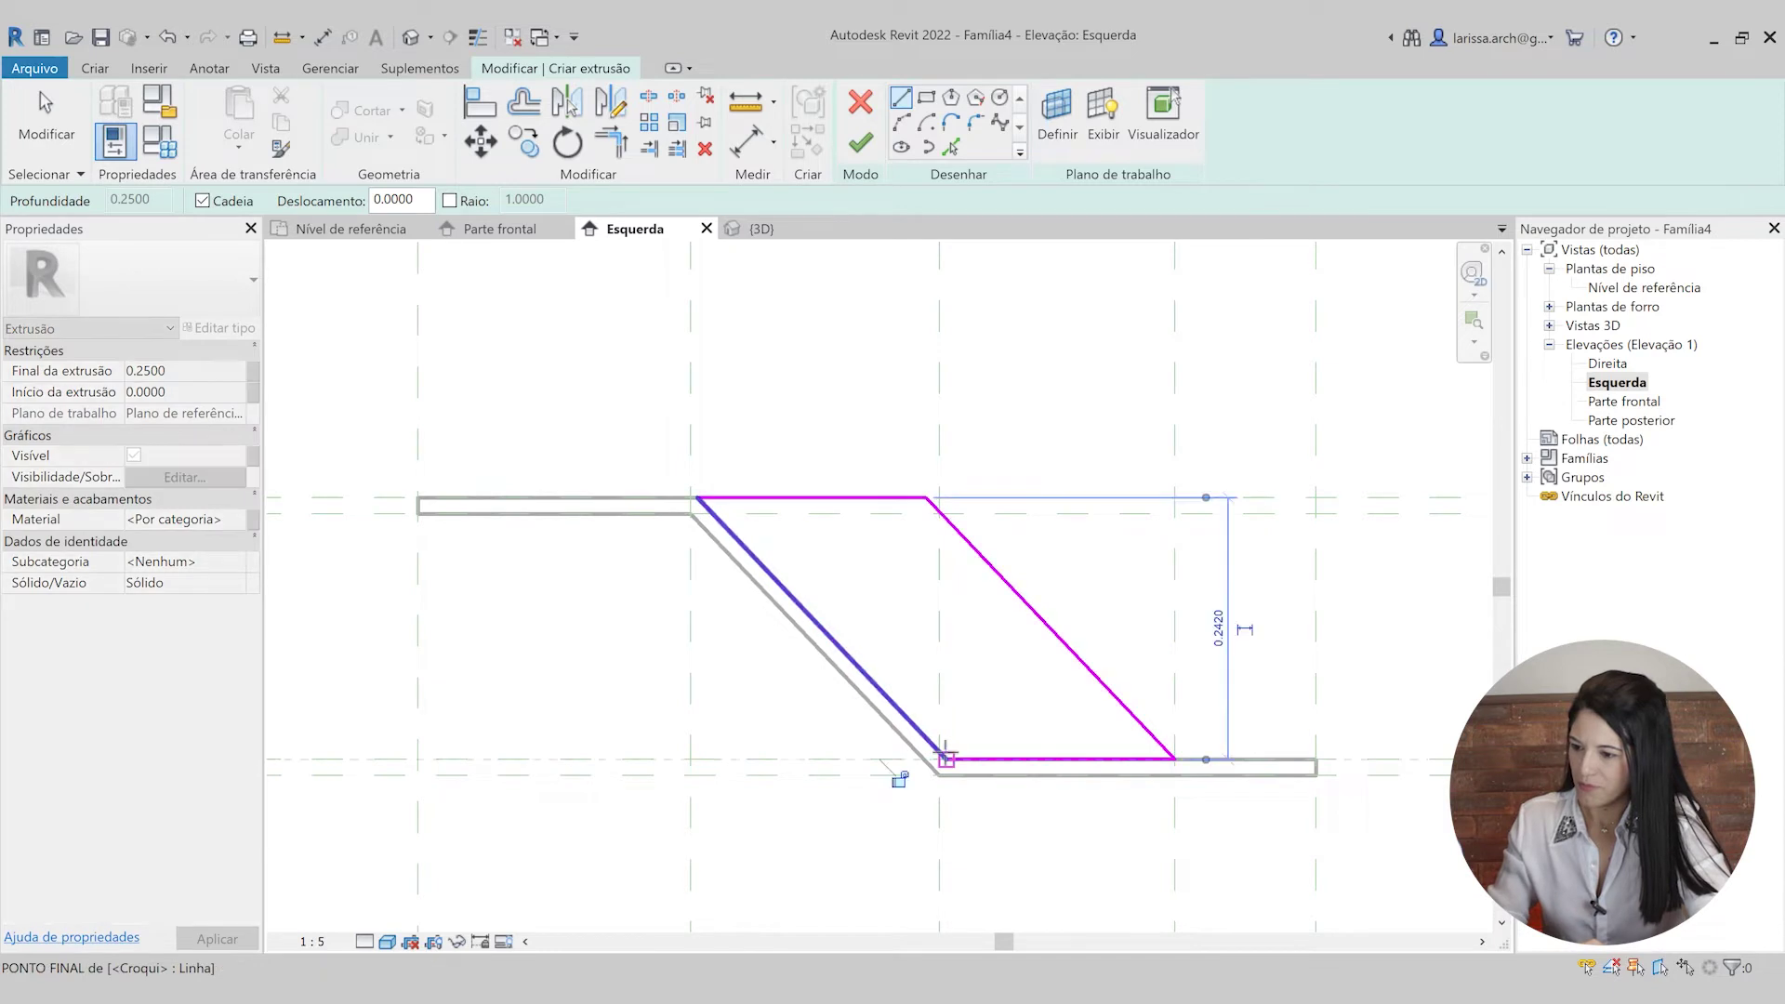
scroll(930, 574, down, 1)
click(860, 142)
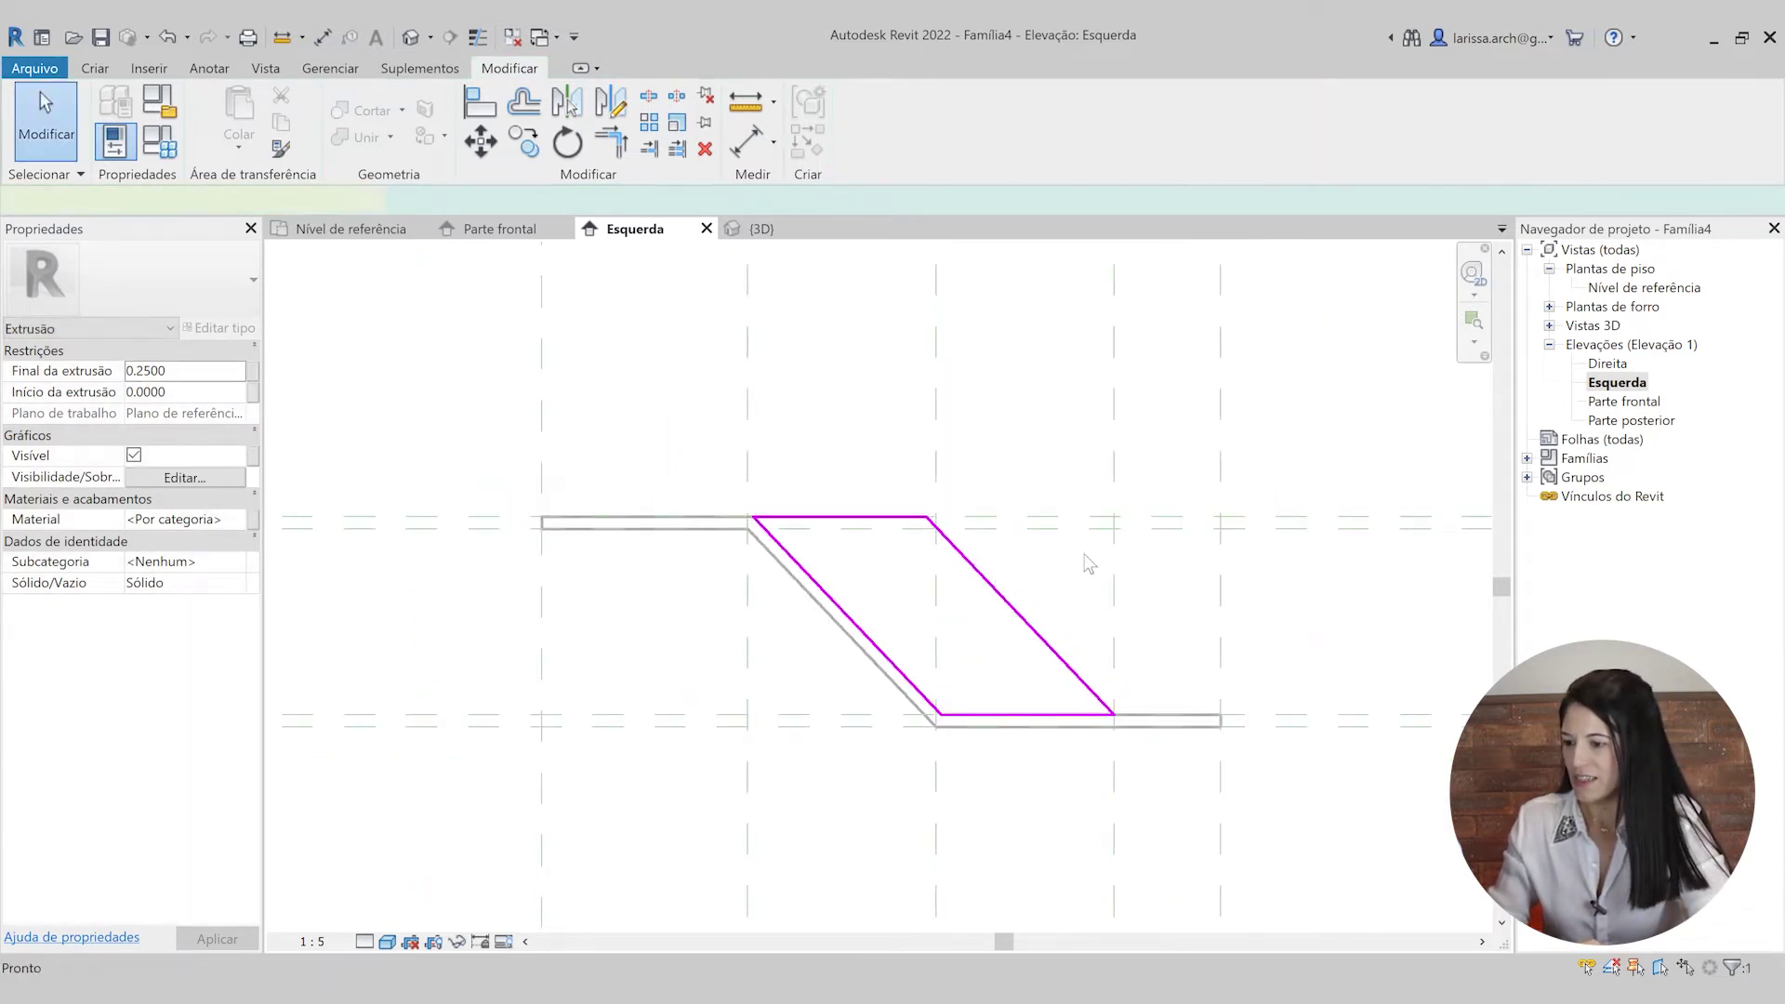
click(662, 381)
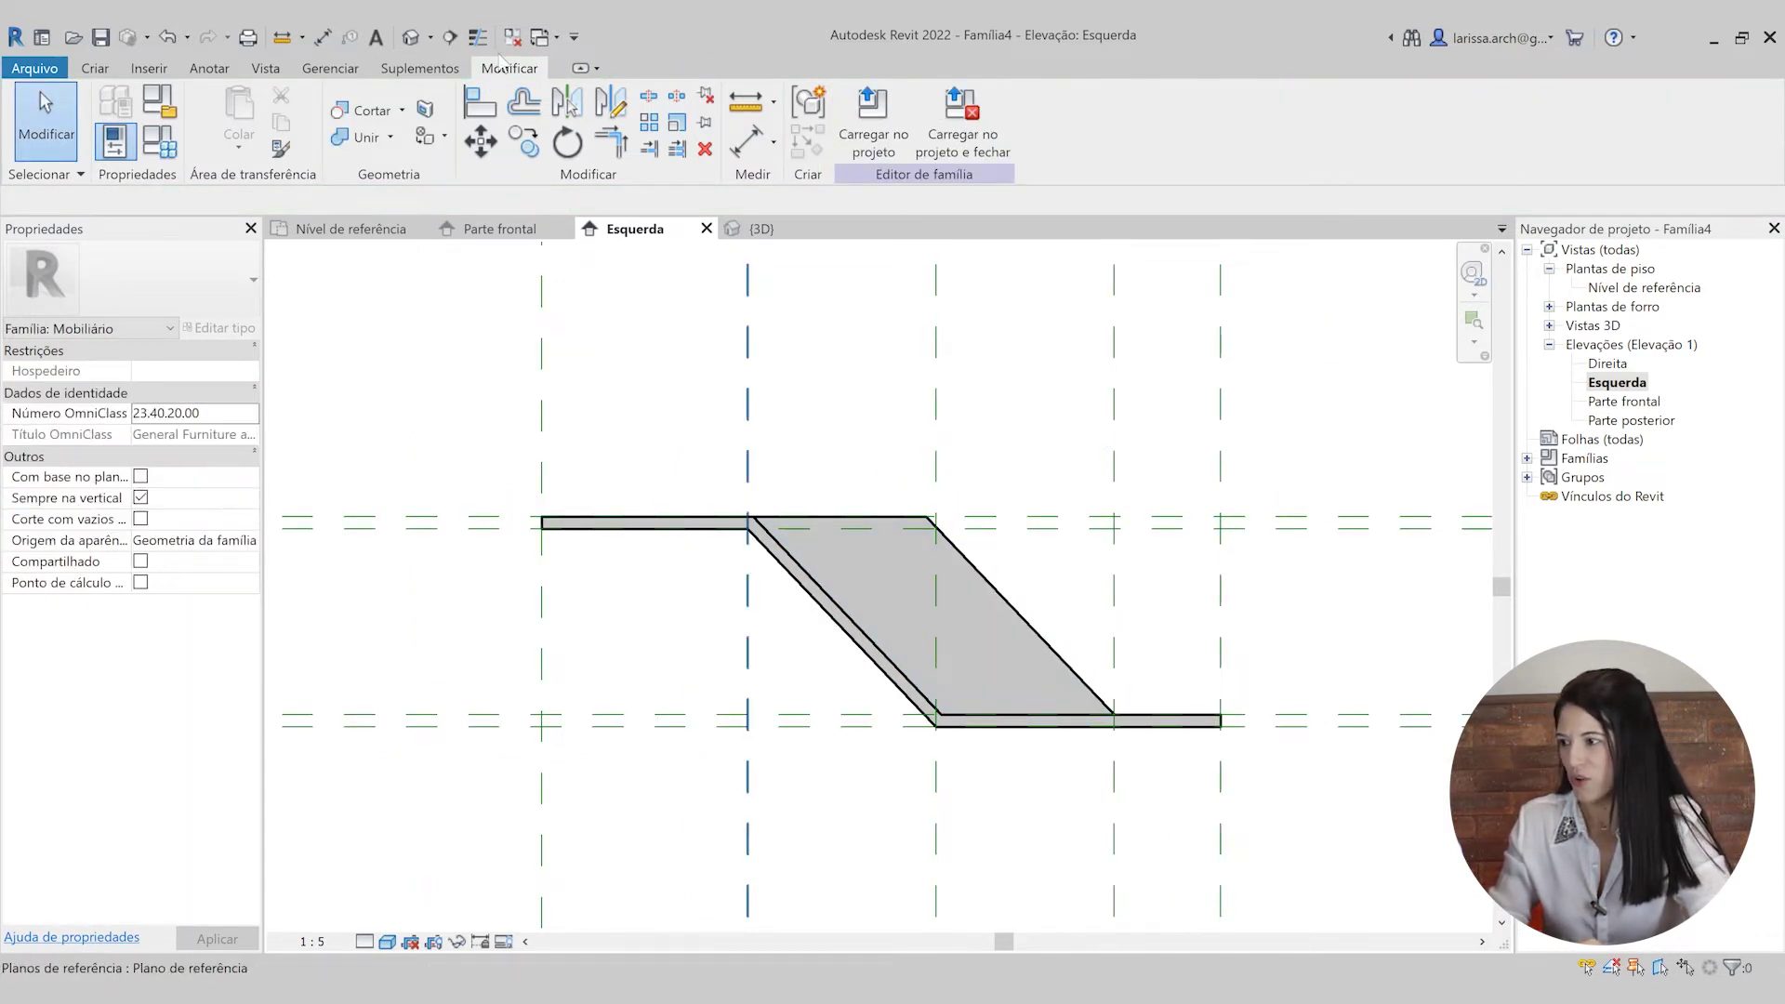
click(413, 37)
shift+middle_drag(713, 621, 865, 593)
- In the Nível de referência floor plan, stretch the new extrusion's right side to the middle right reference plane, giving an extrusion end of 0.4150
double_click(1638, 288)
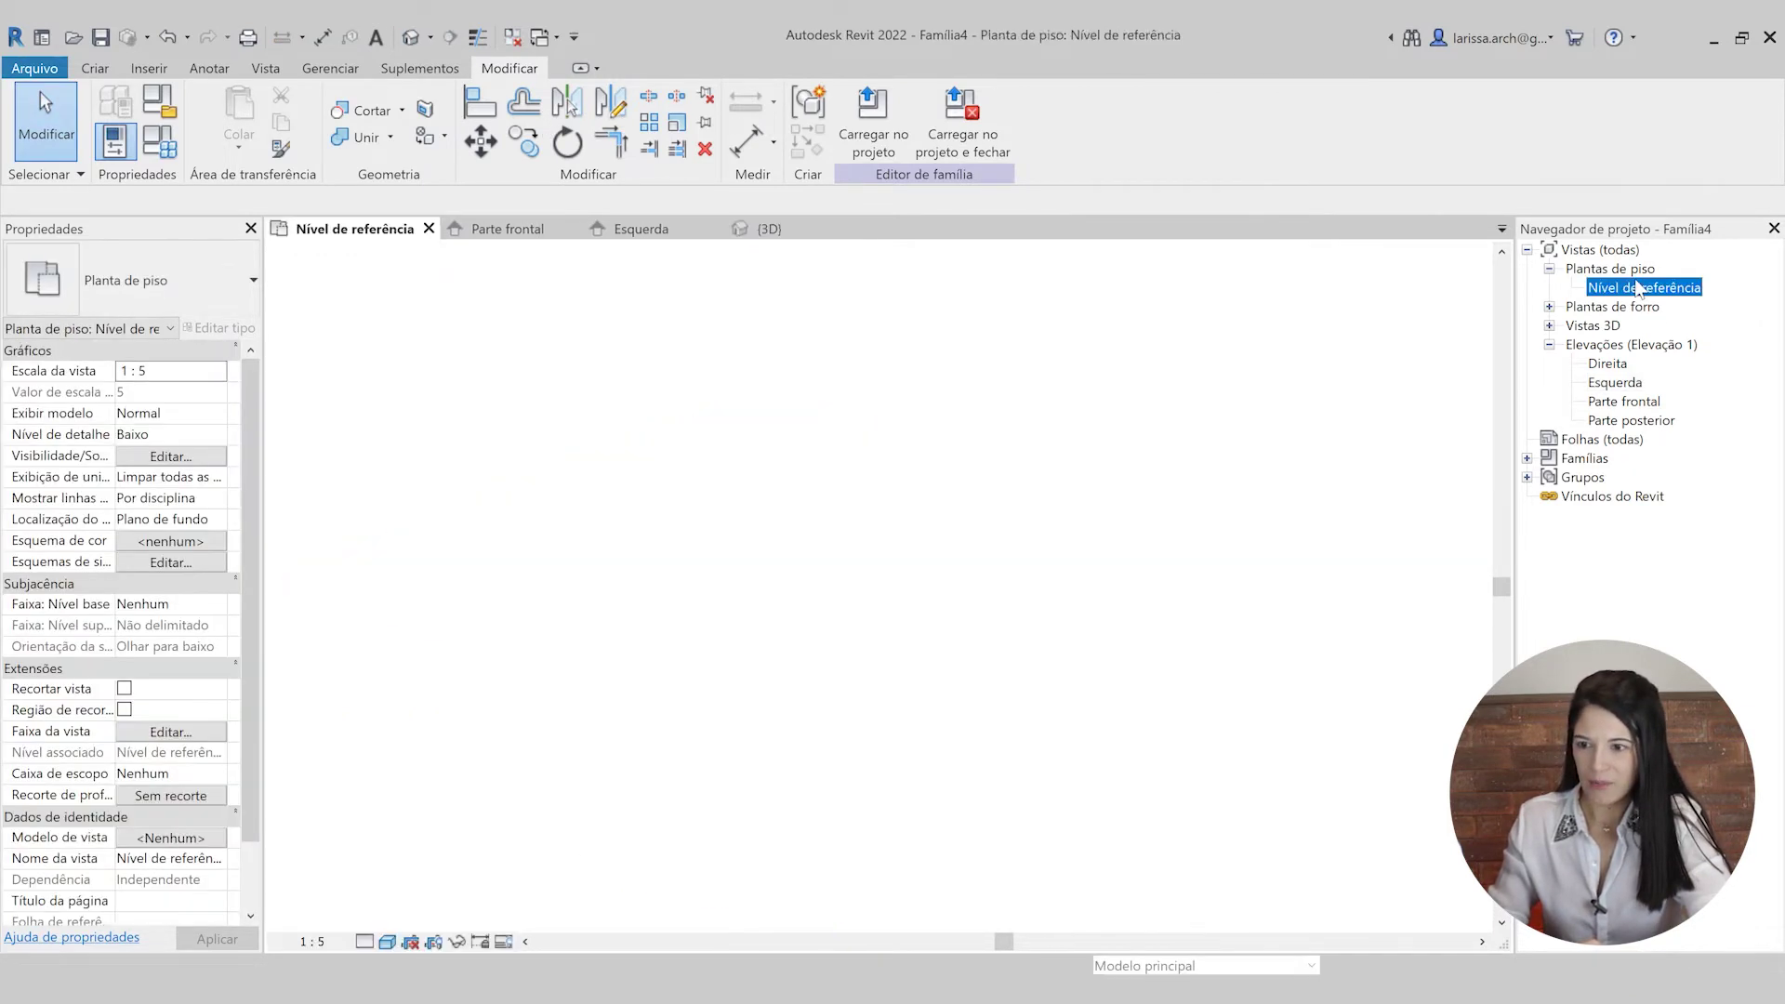
click(854, 609)
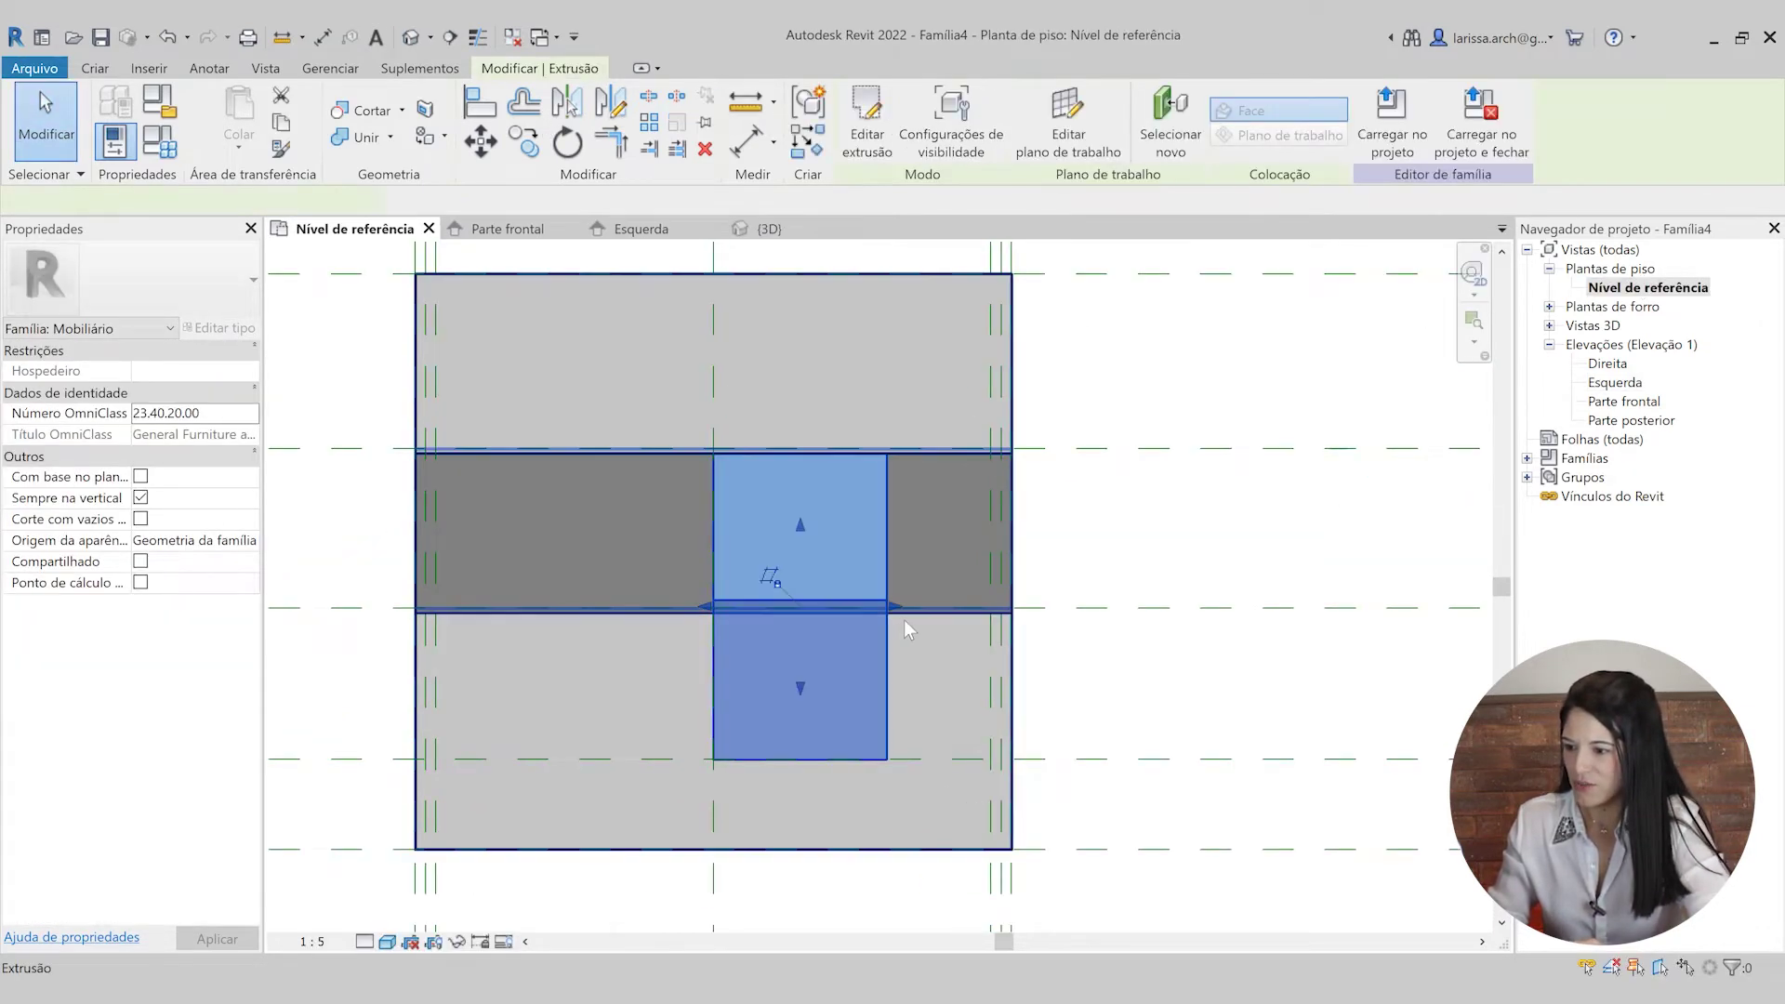
scroll(902, 619, up, 2)
drag(890, 604, 1034, 606)
scroll(1034, 606, up, 2)
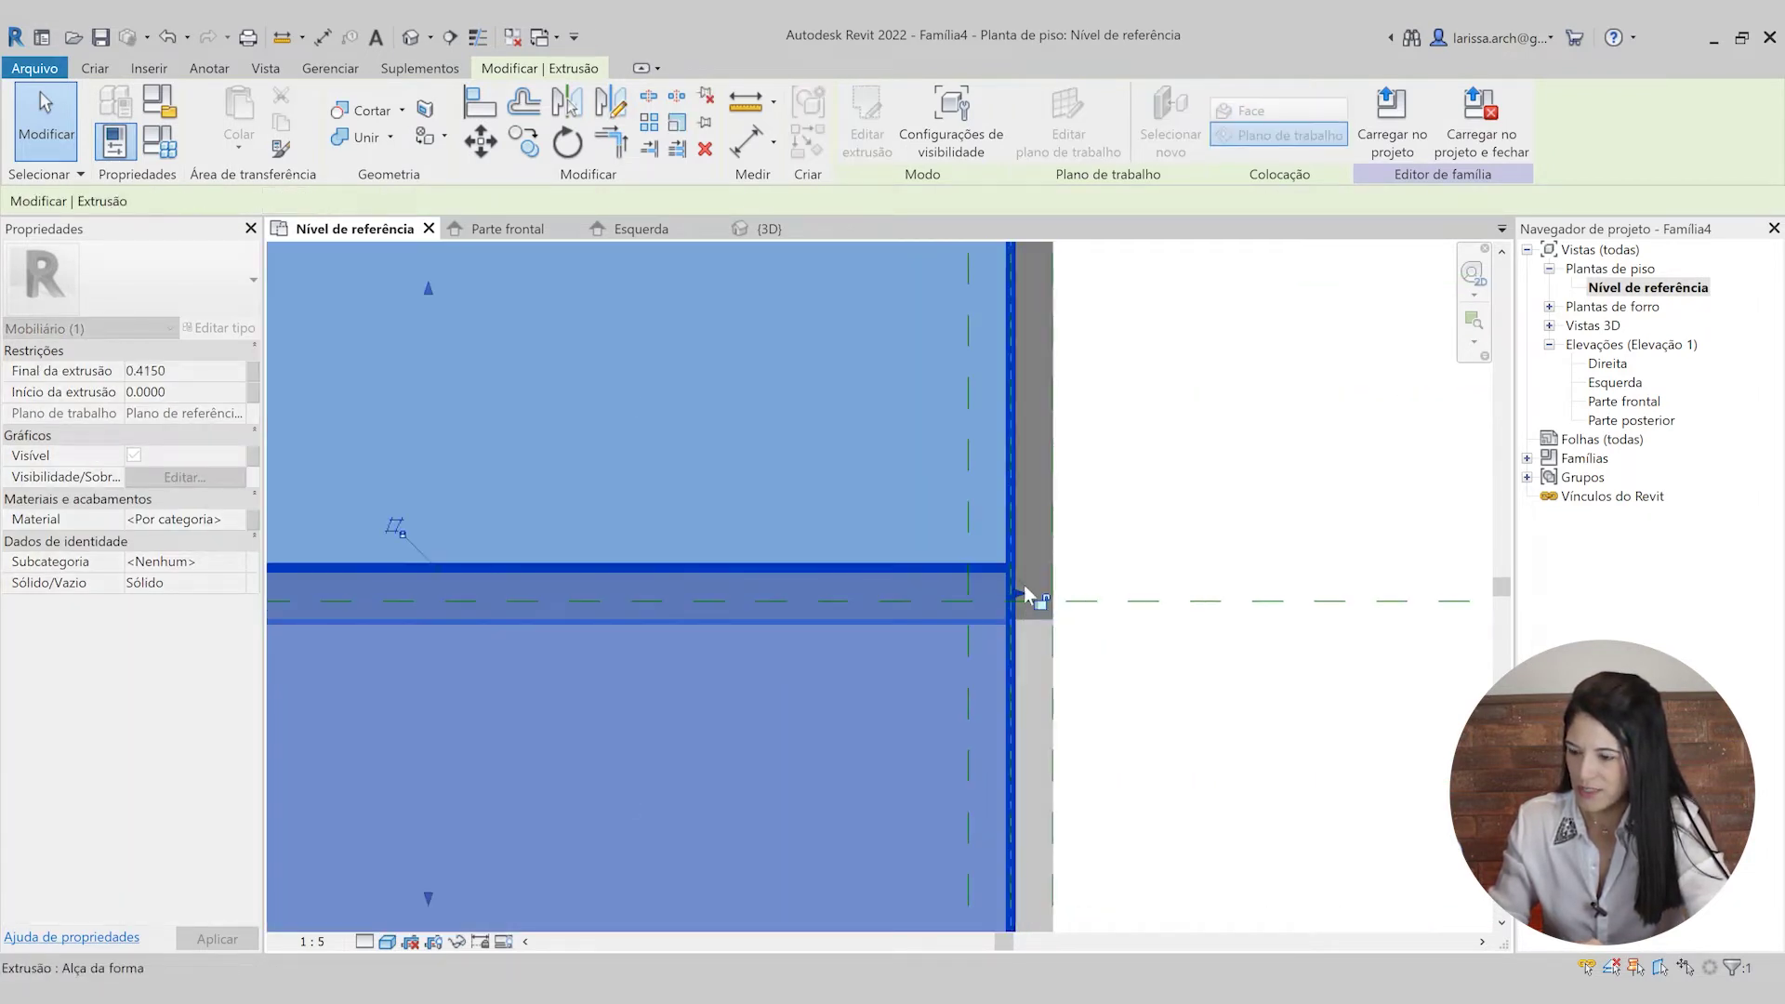
scroll(1218, 538, down, 2)
scroll(1218, 537, down, 1)
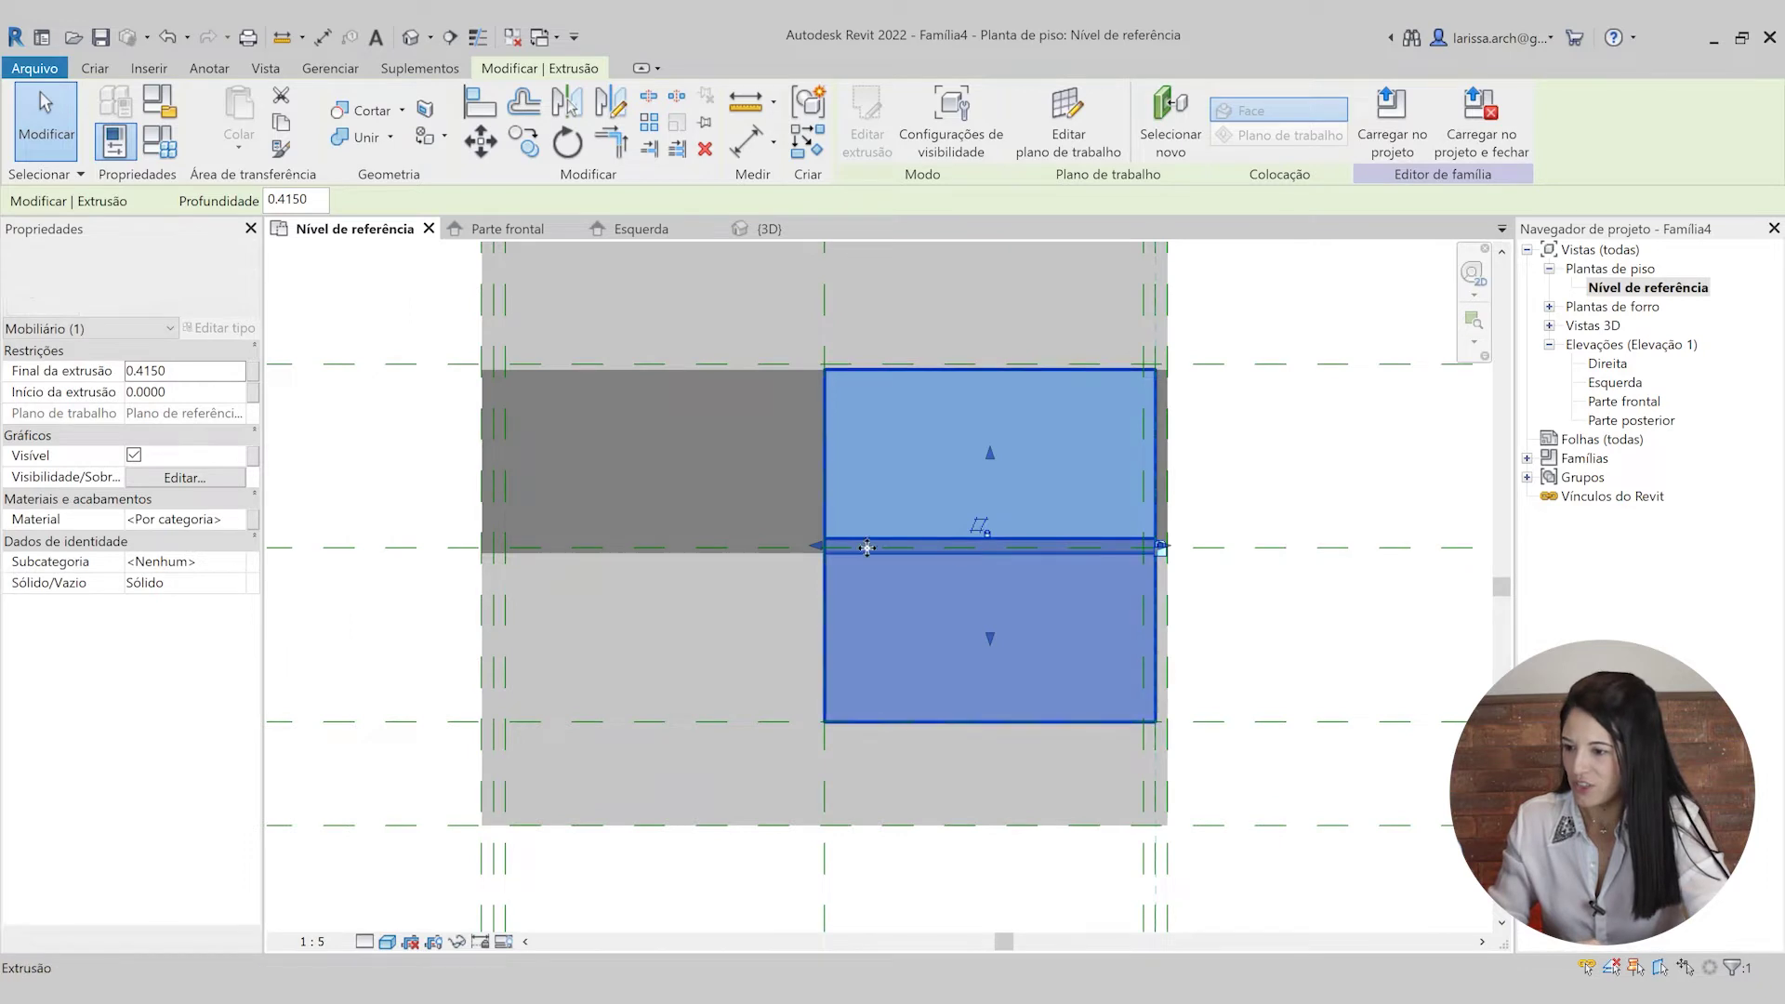
- Stretch the extrusion's left side to the middle left reference plane, giving an extrusion start of -0.4150, and view the model in 3D
drag(811, 549, 493, 605)
scroll(493, 605, up, 1)
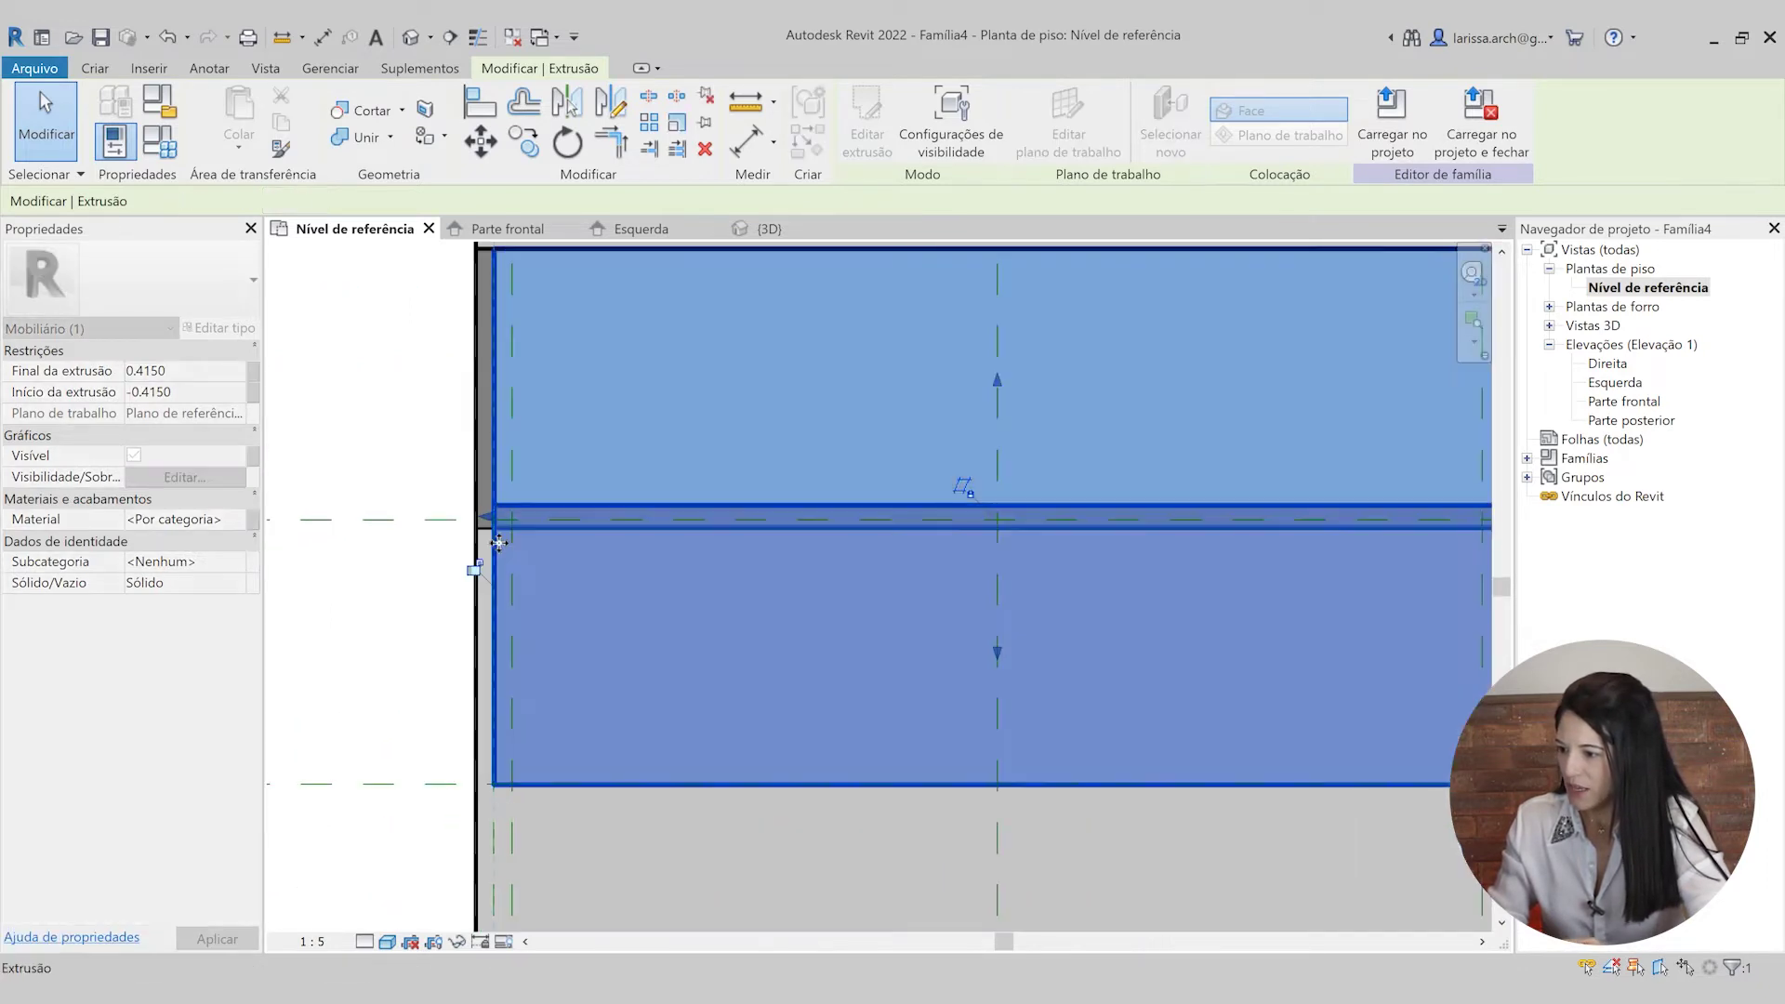
scroll(608, 544, down, 2)
scroll(608, 544, down, 1)
click(1155, 797)
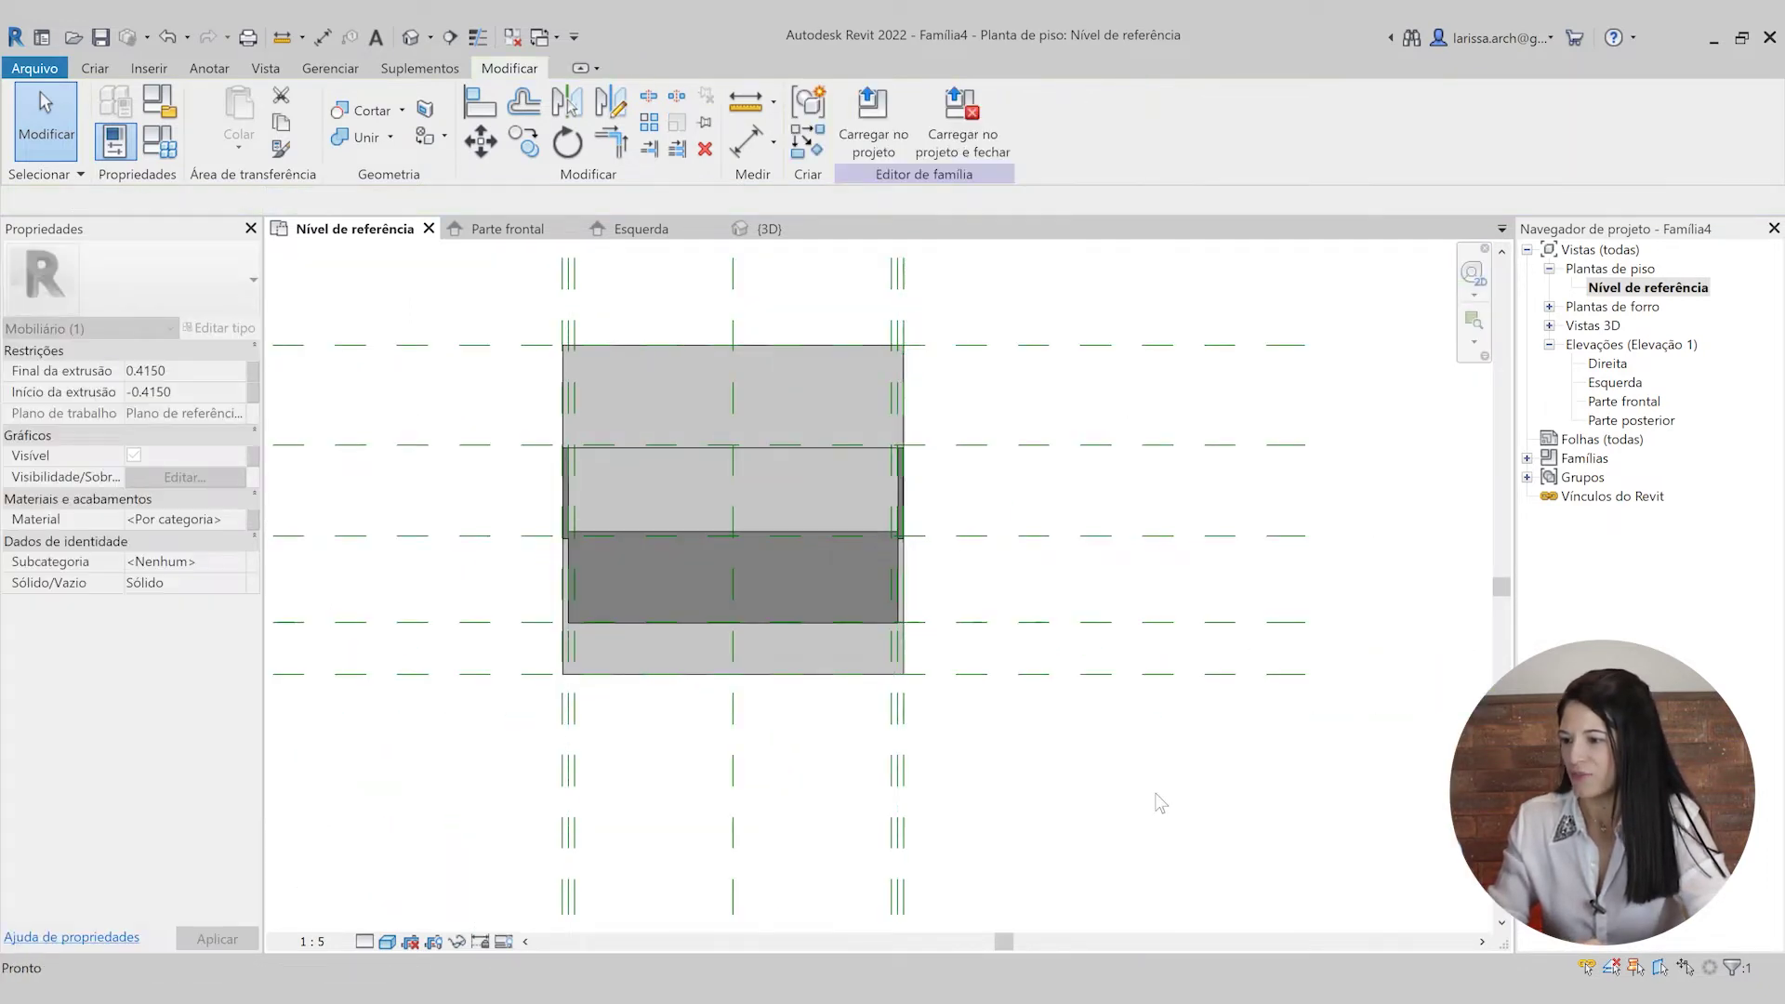
click(422, 31)
scroll(1069, 502, down, 2)
middle_drag(1027, 522, 987, 620)
scroll(1116, 716, up, 1)
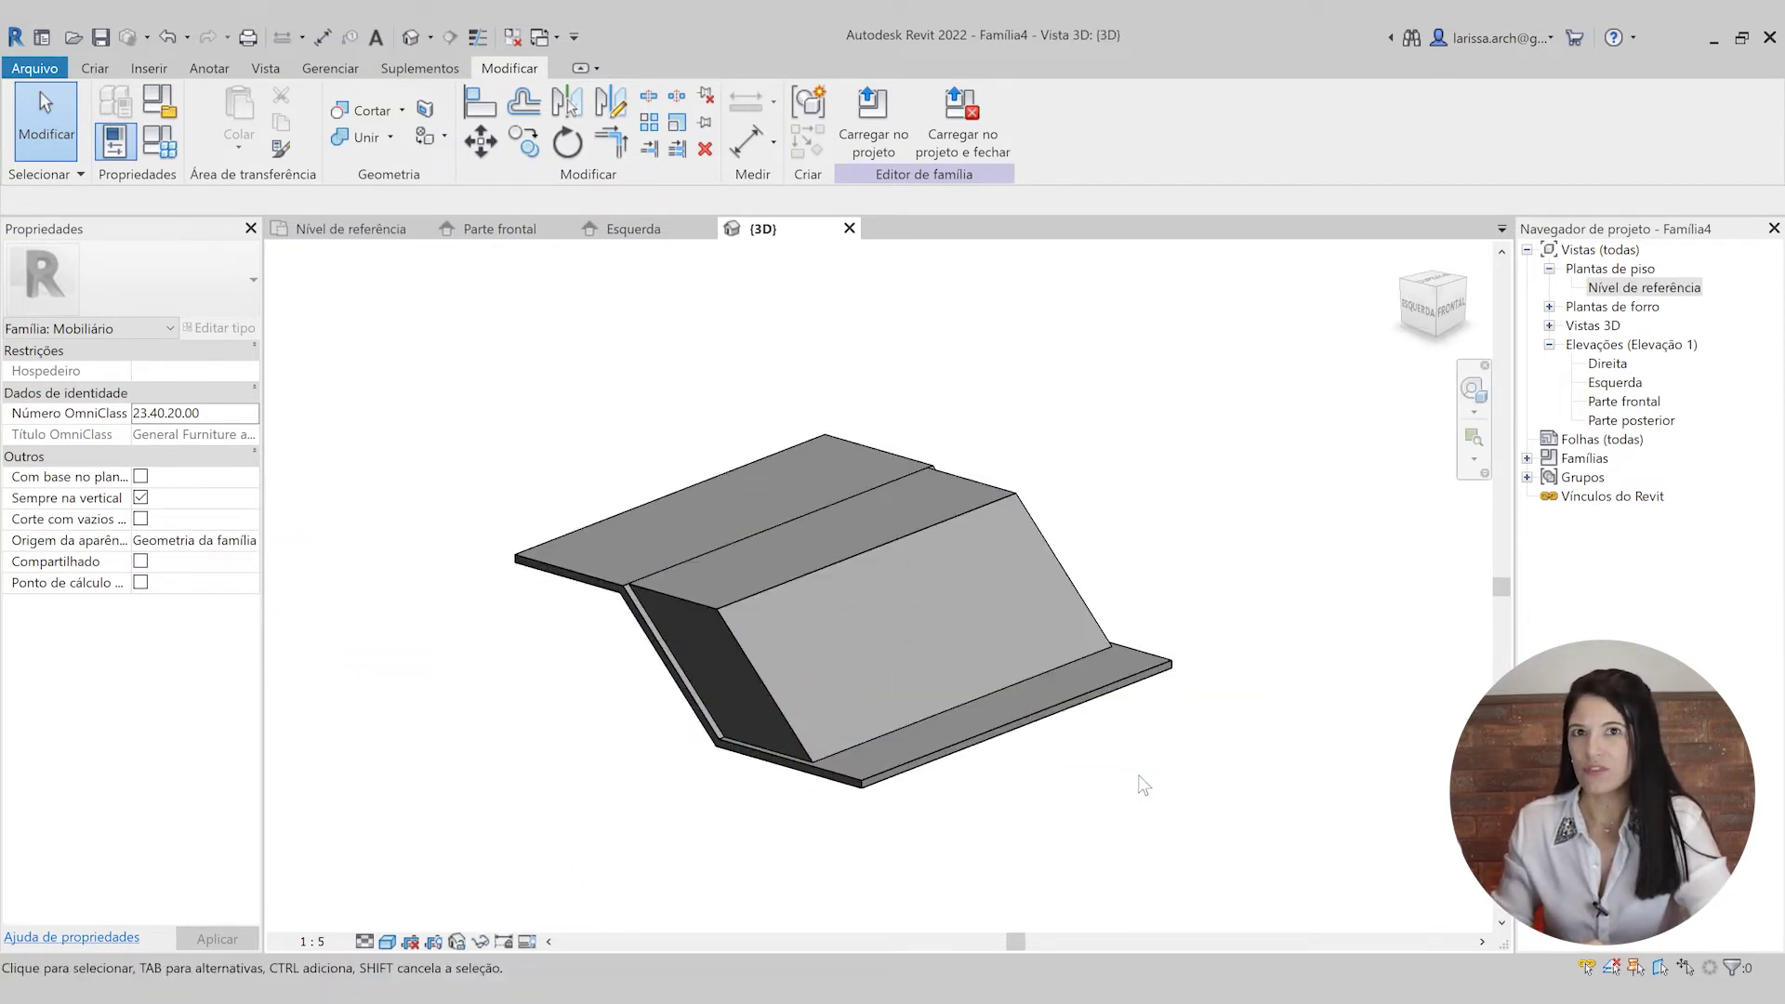
- In the Esquerda elevation, create a void extrusion from a 0.4480 by 0.2270 rectangle between the two shelves, spanning the second to fourth vertical reference planes
double_click(1618, 384)
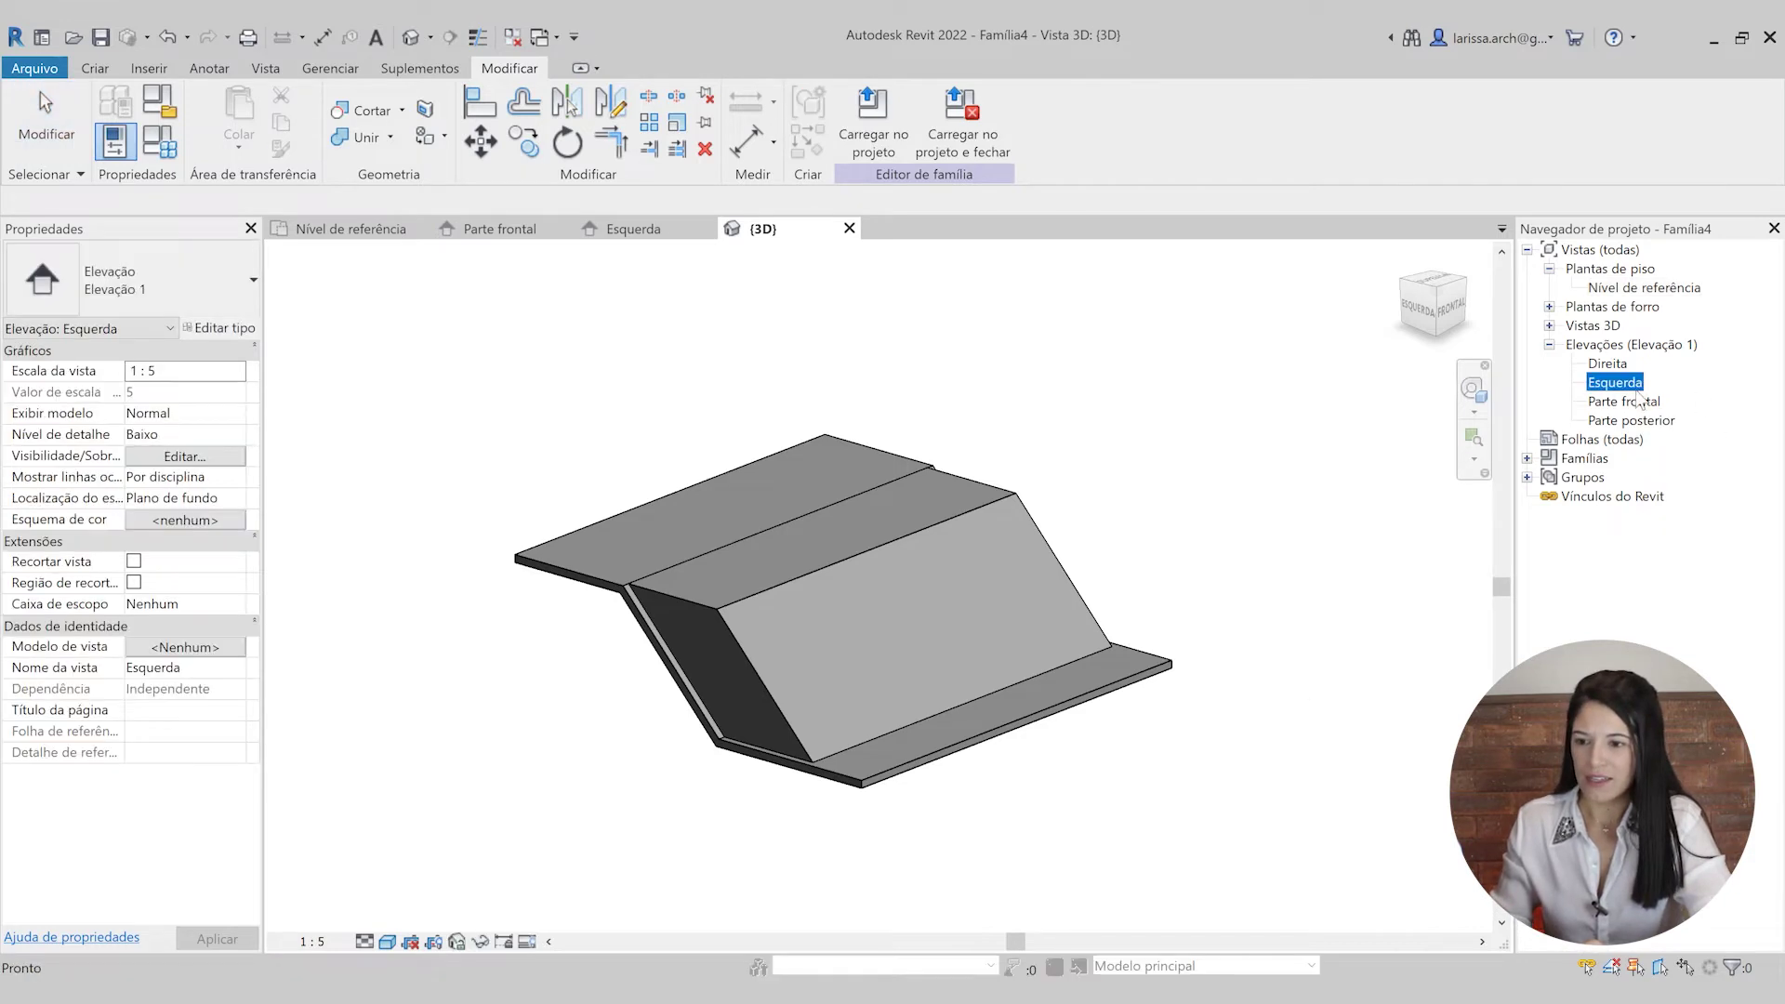
scroll(1094, 633, up, 2)
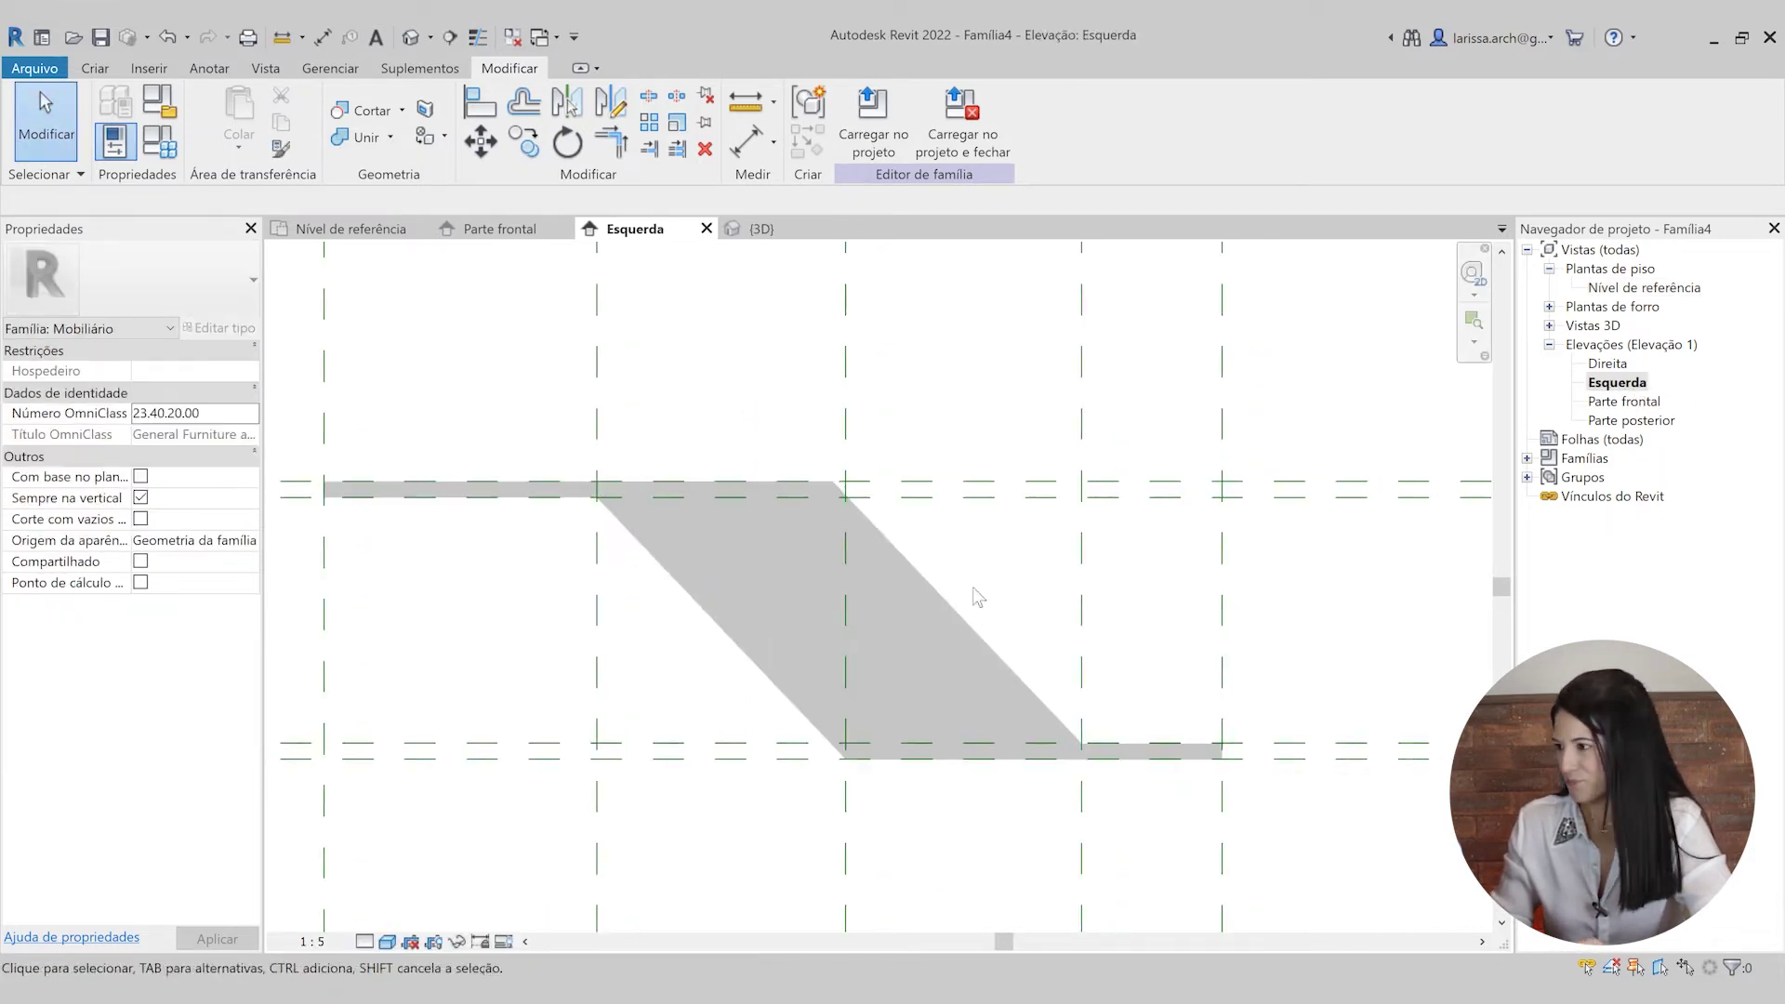
click(96, 70)
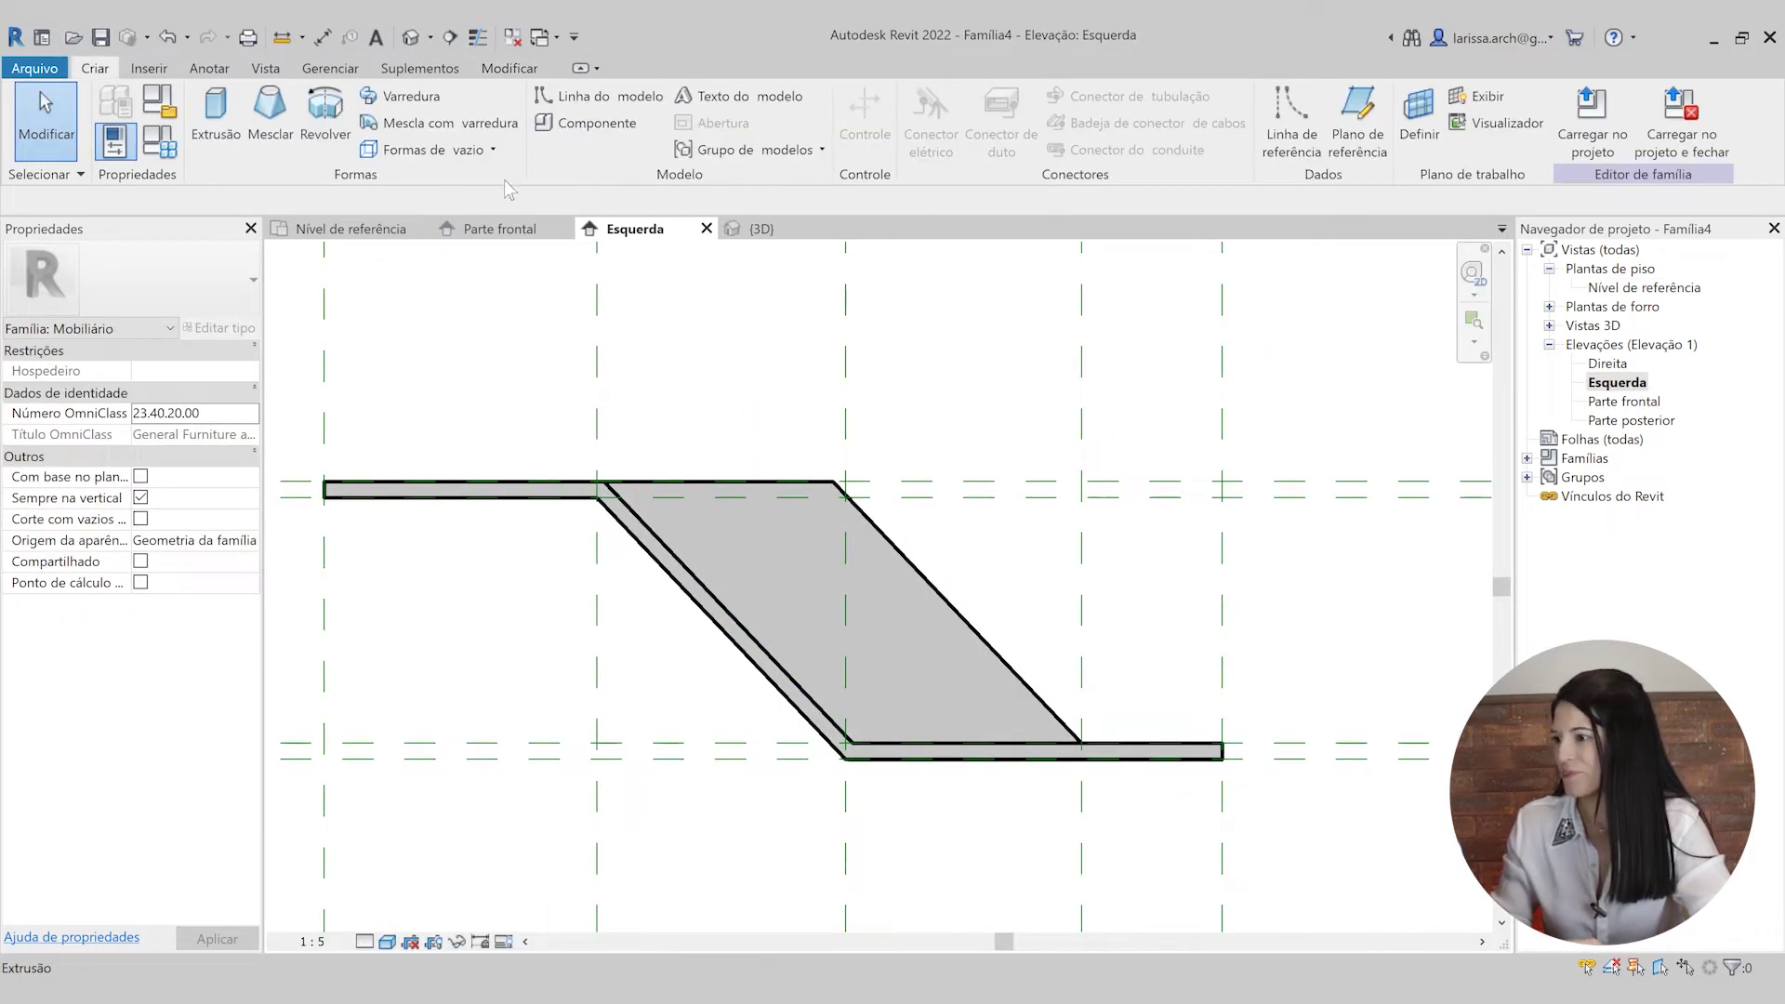
click(446, 150)
click(417, 187)
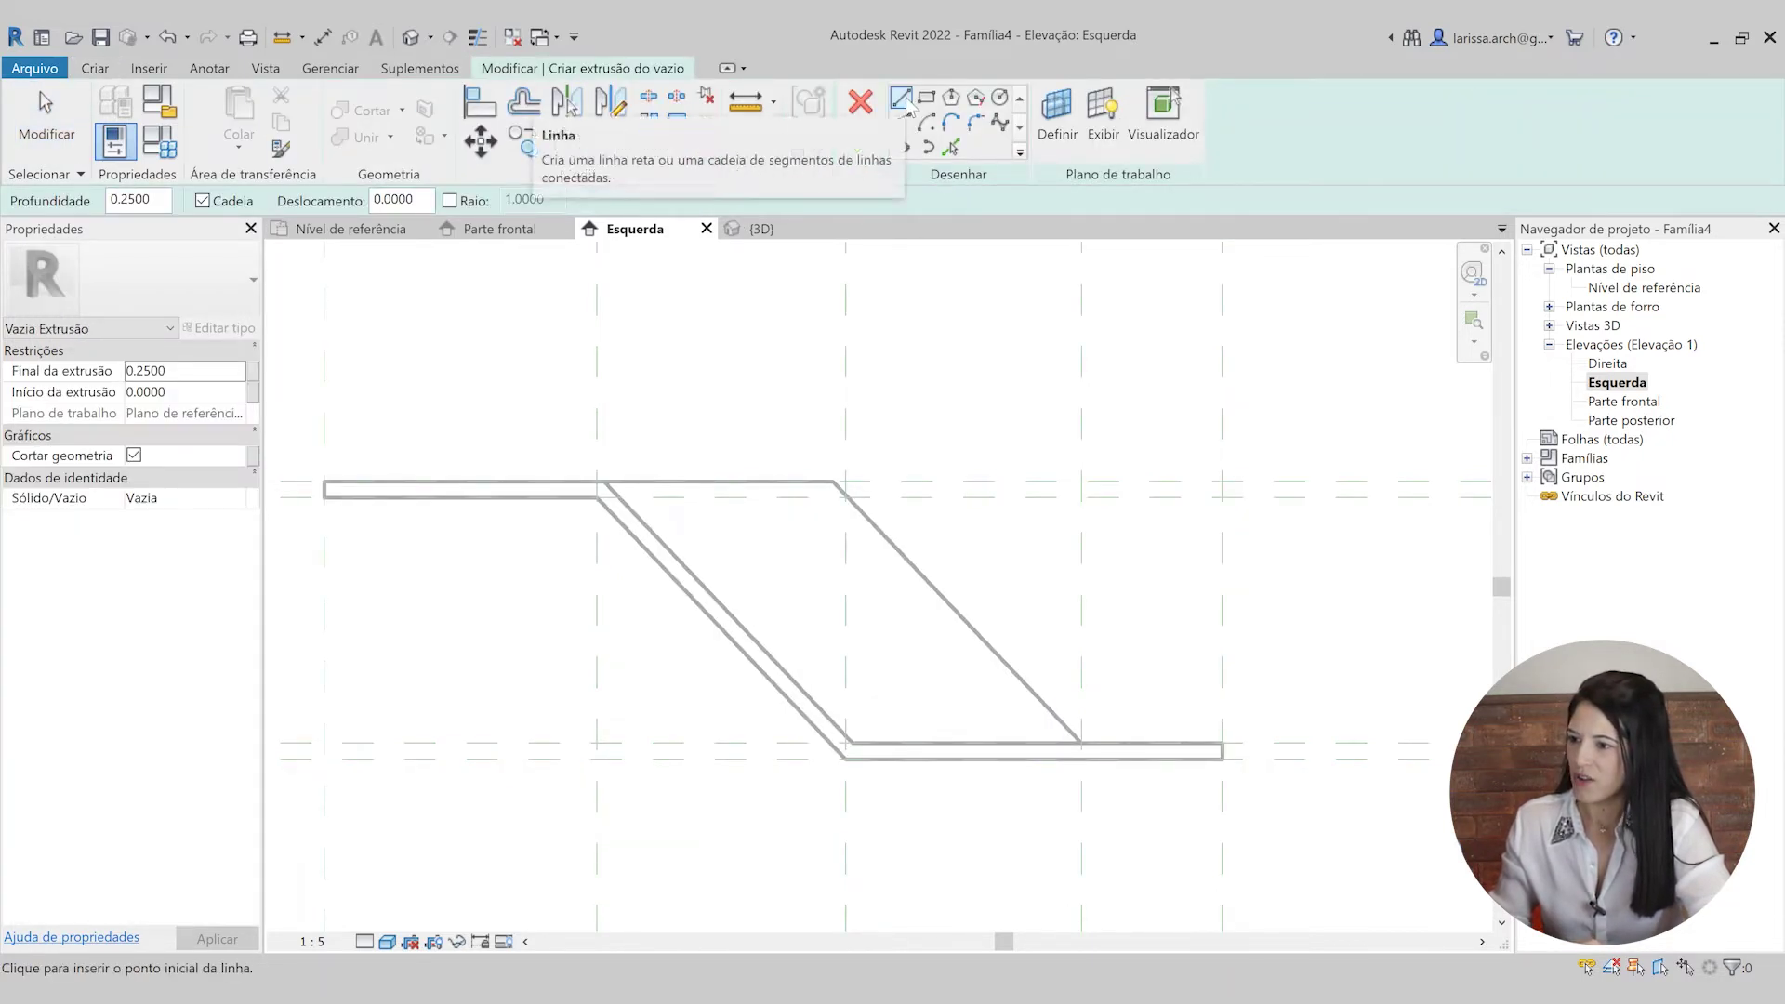
click(926, 98)
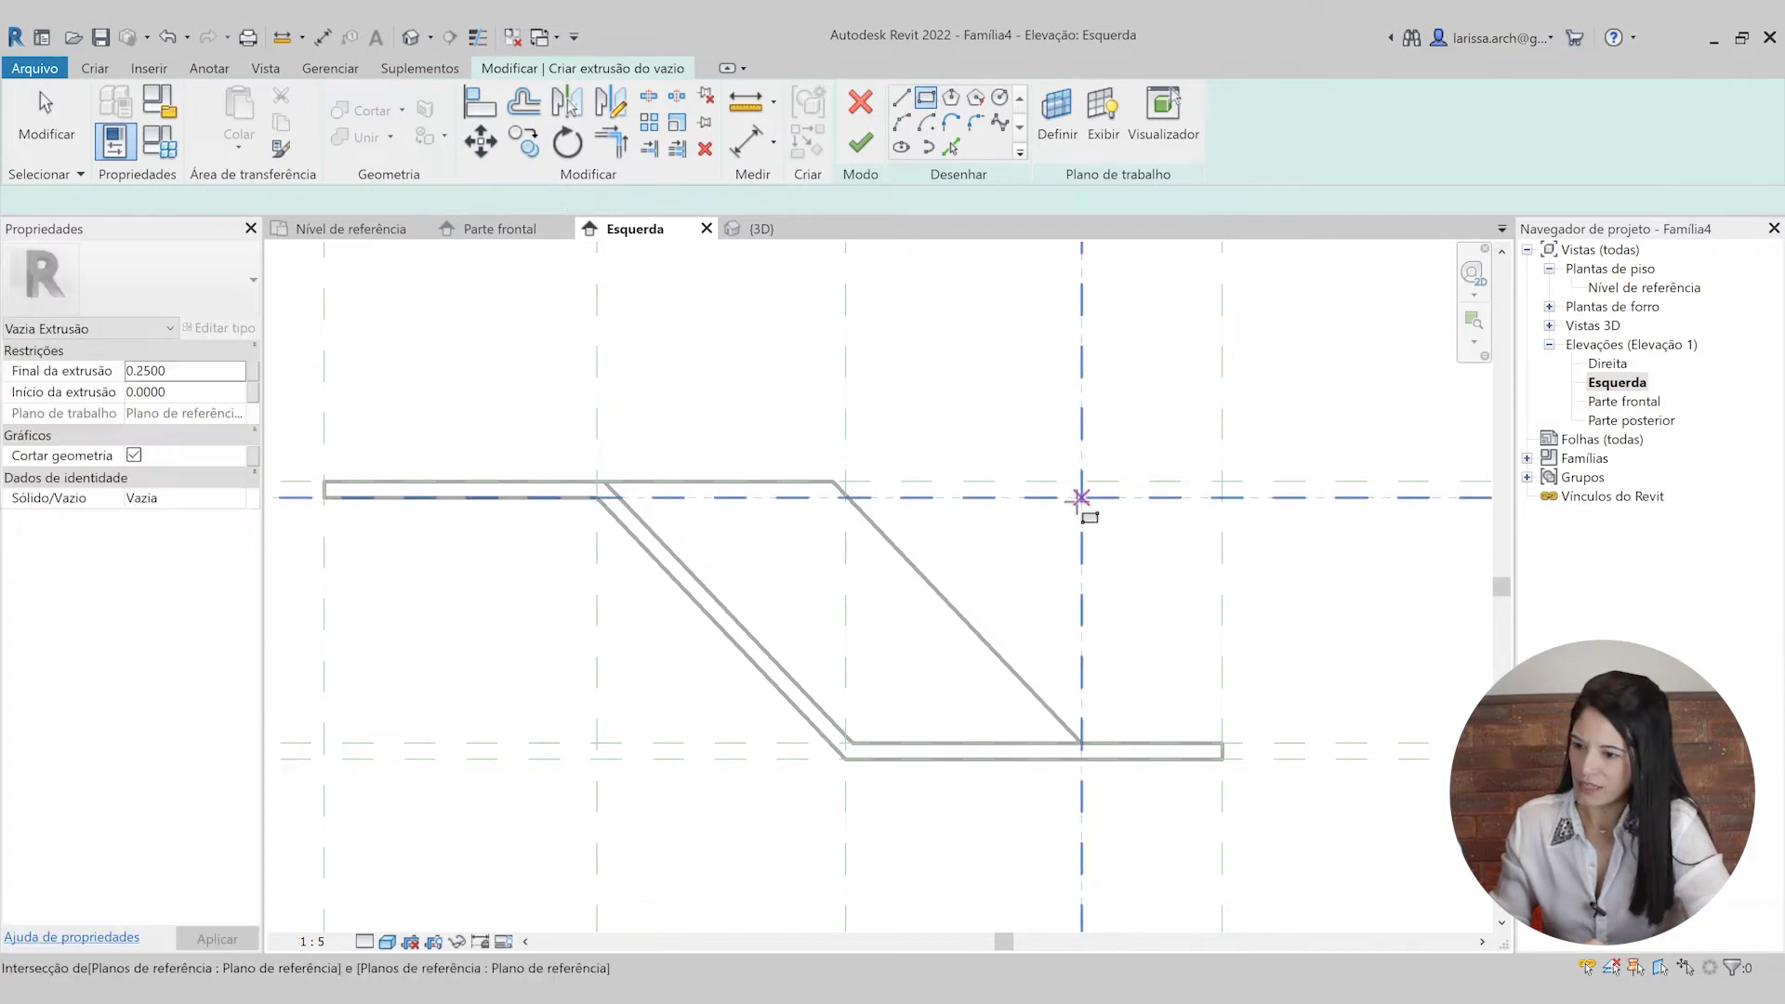
click(1081, 498)
click(596, 744)
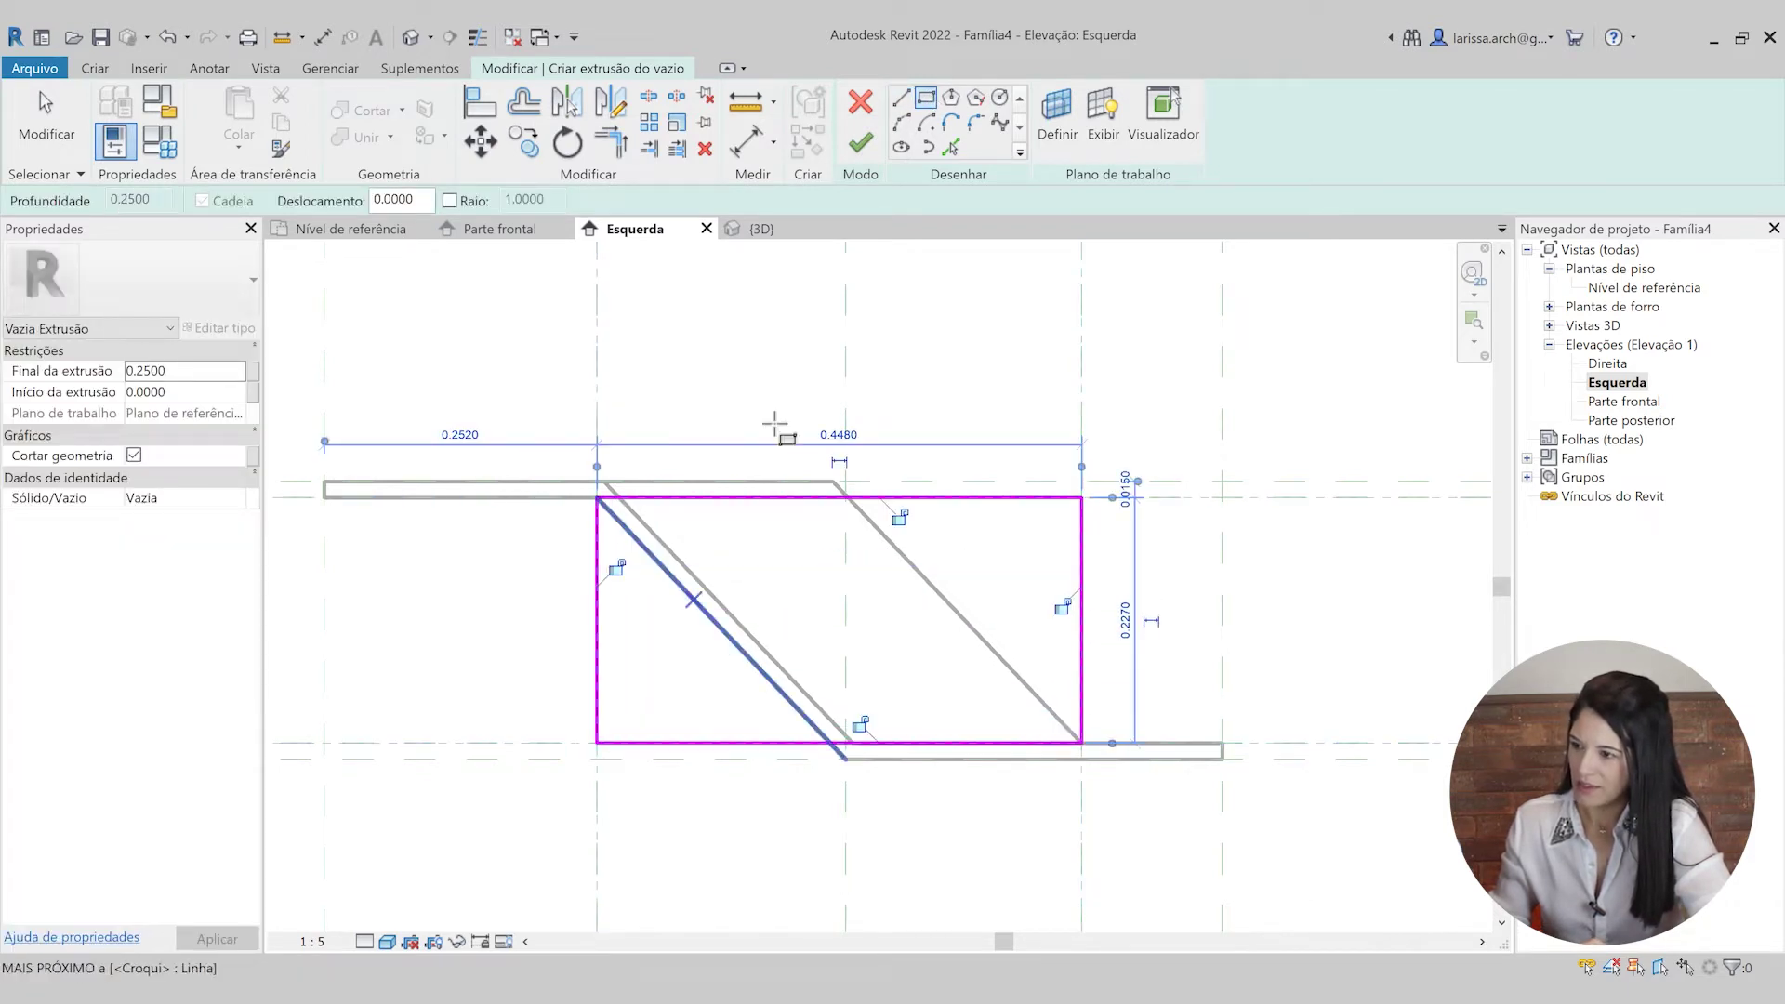
click(860, 143)
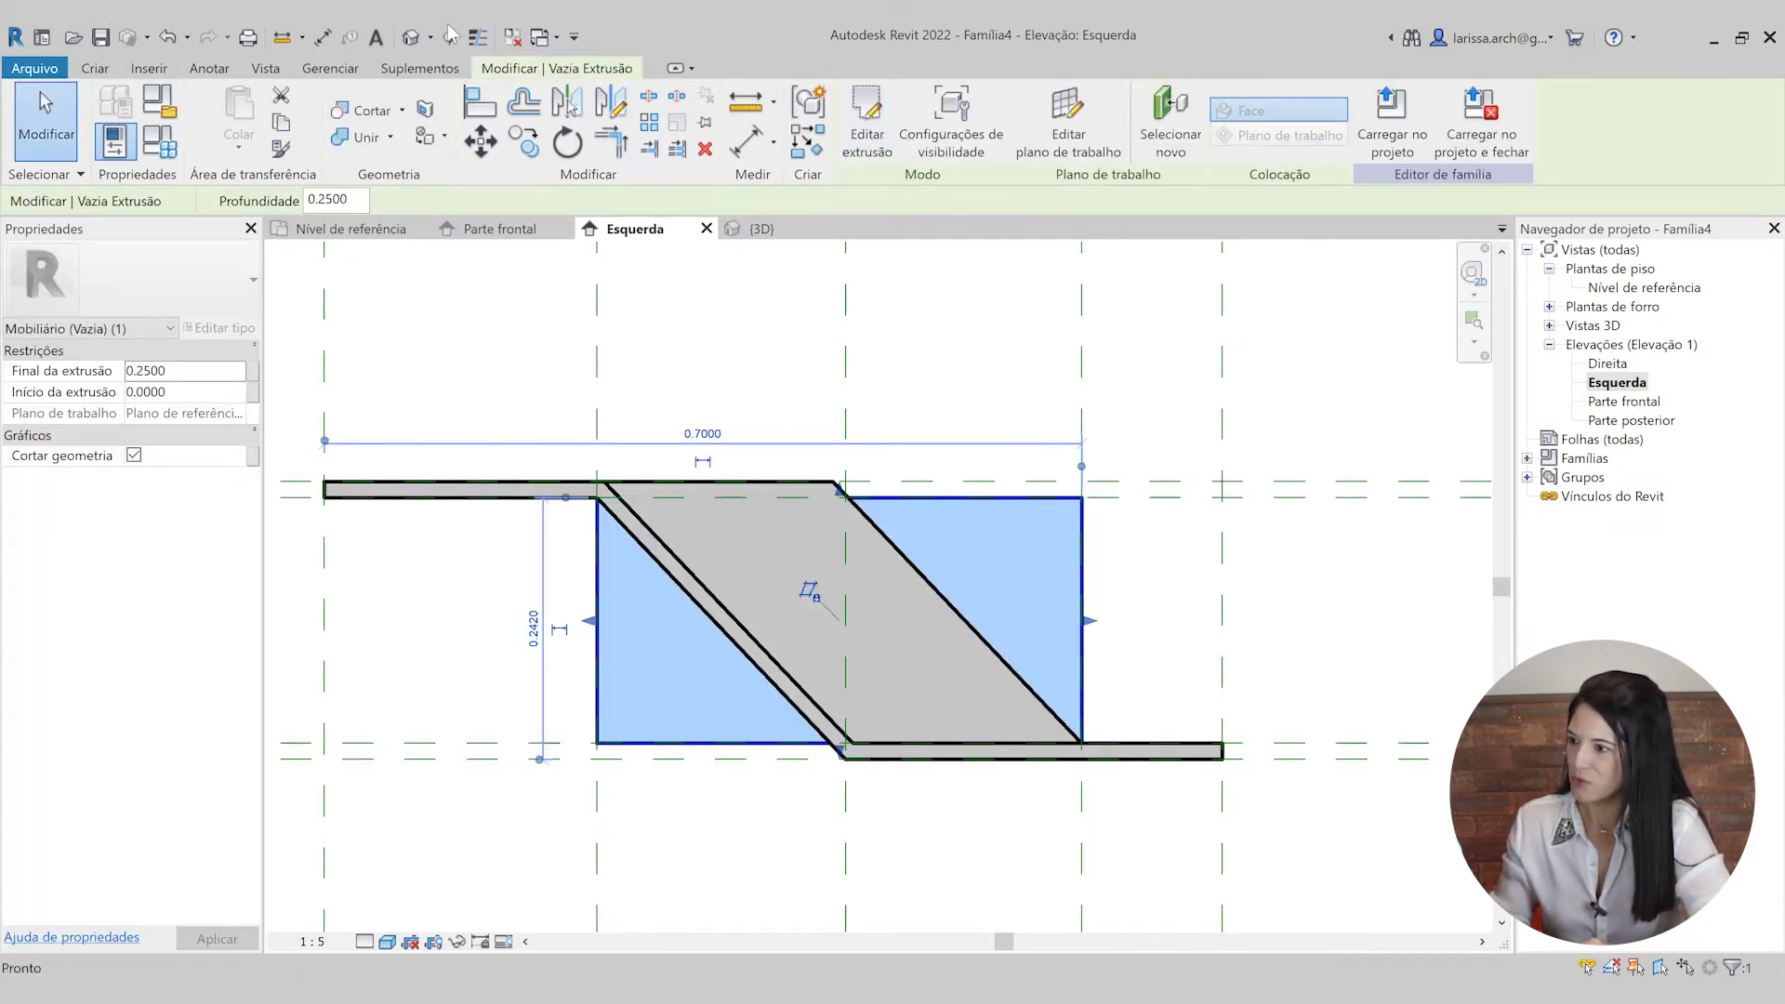
- In the 3D view, stretch the void extrusion sideways to a depth of 0.3969
click(415, 37)
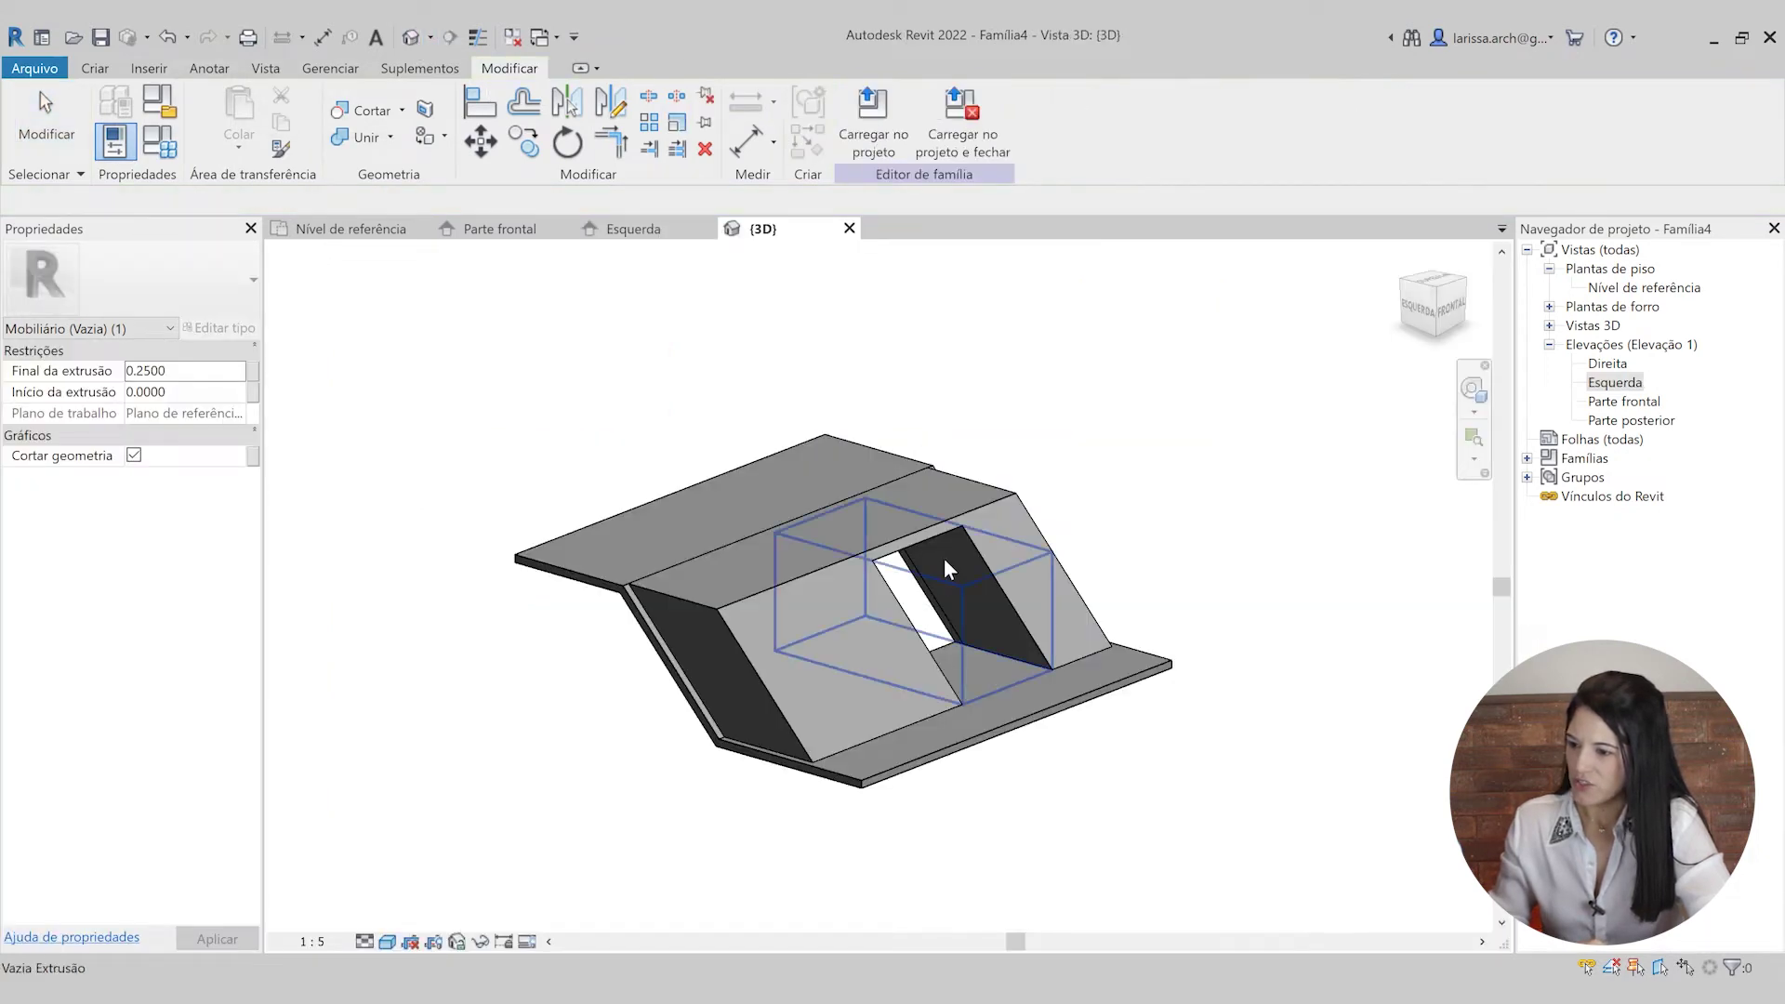
click(959, 604)
scroll(960, 604, up, 2)
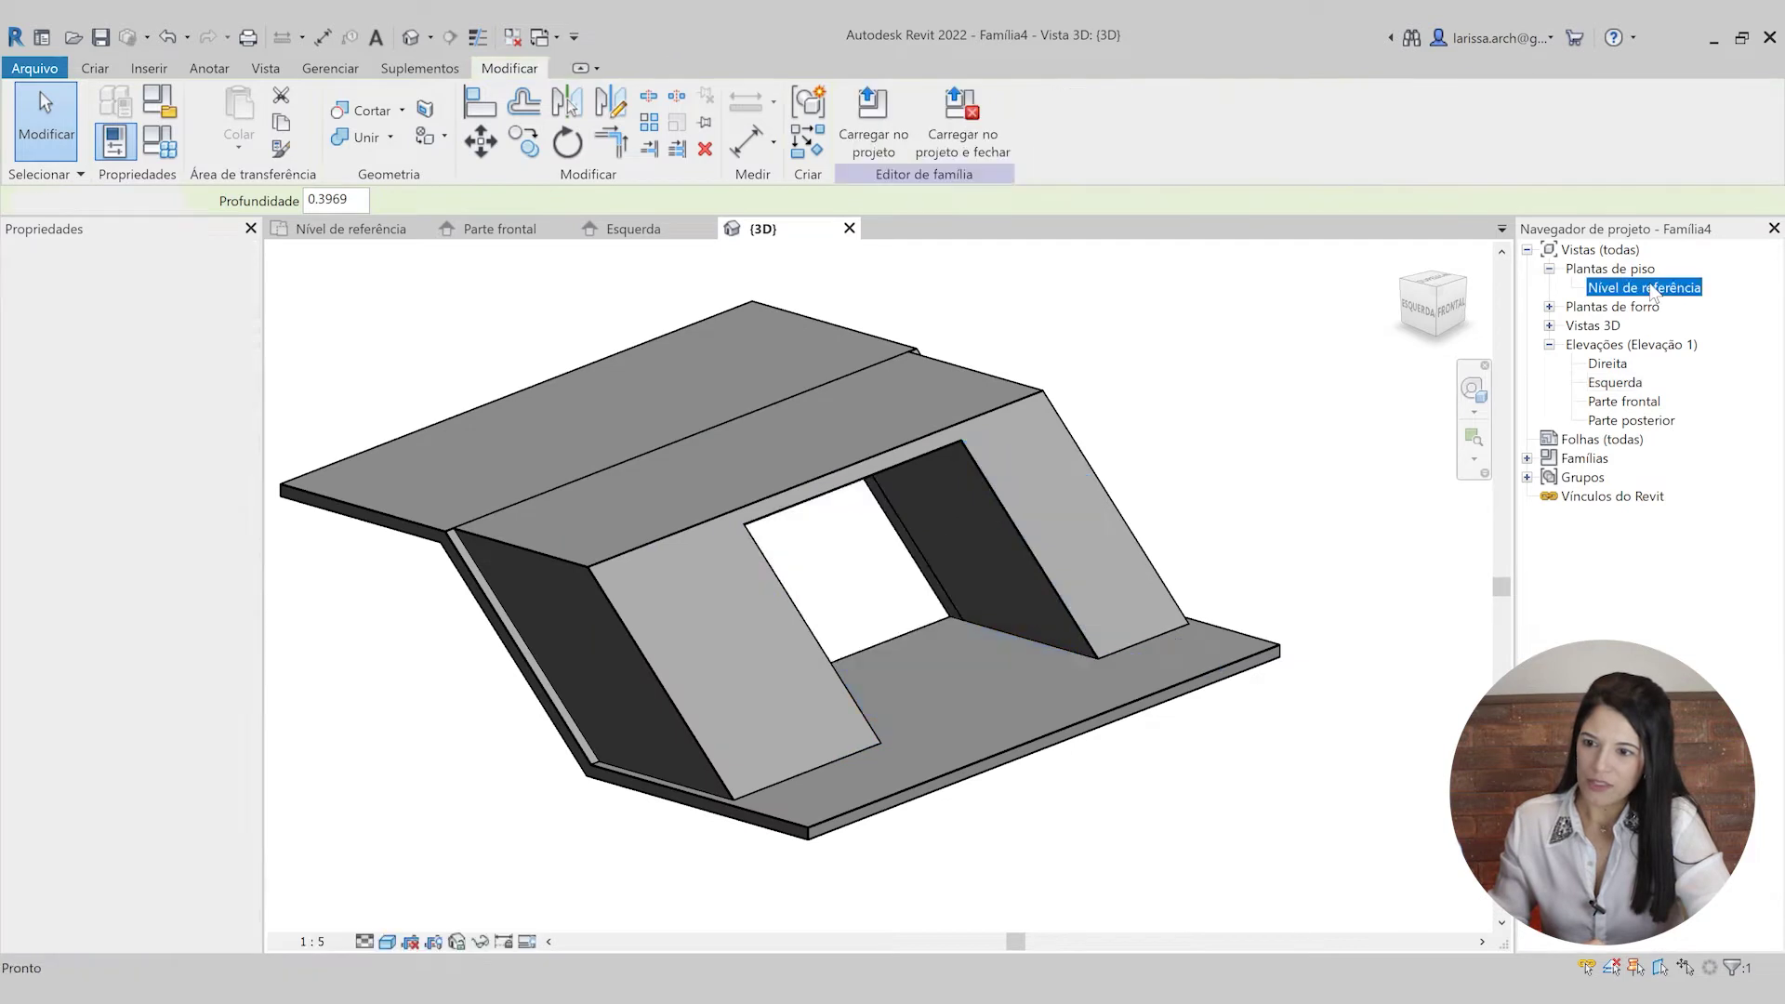
- In the Nível de referência floor plan, stretch the void's left side to the innermost left reference plane, giving a start of -0.4000, and lock it
click(707, 590)
scroll(650, 535, up, 4)
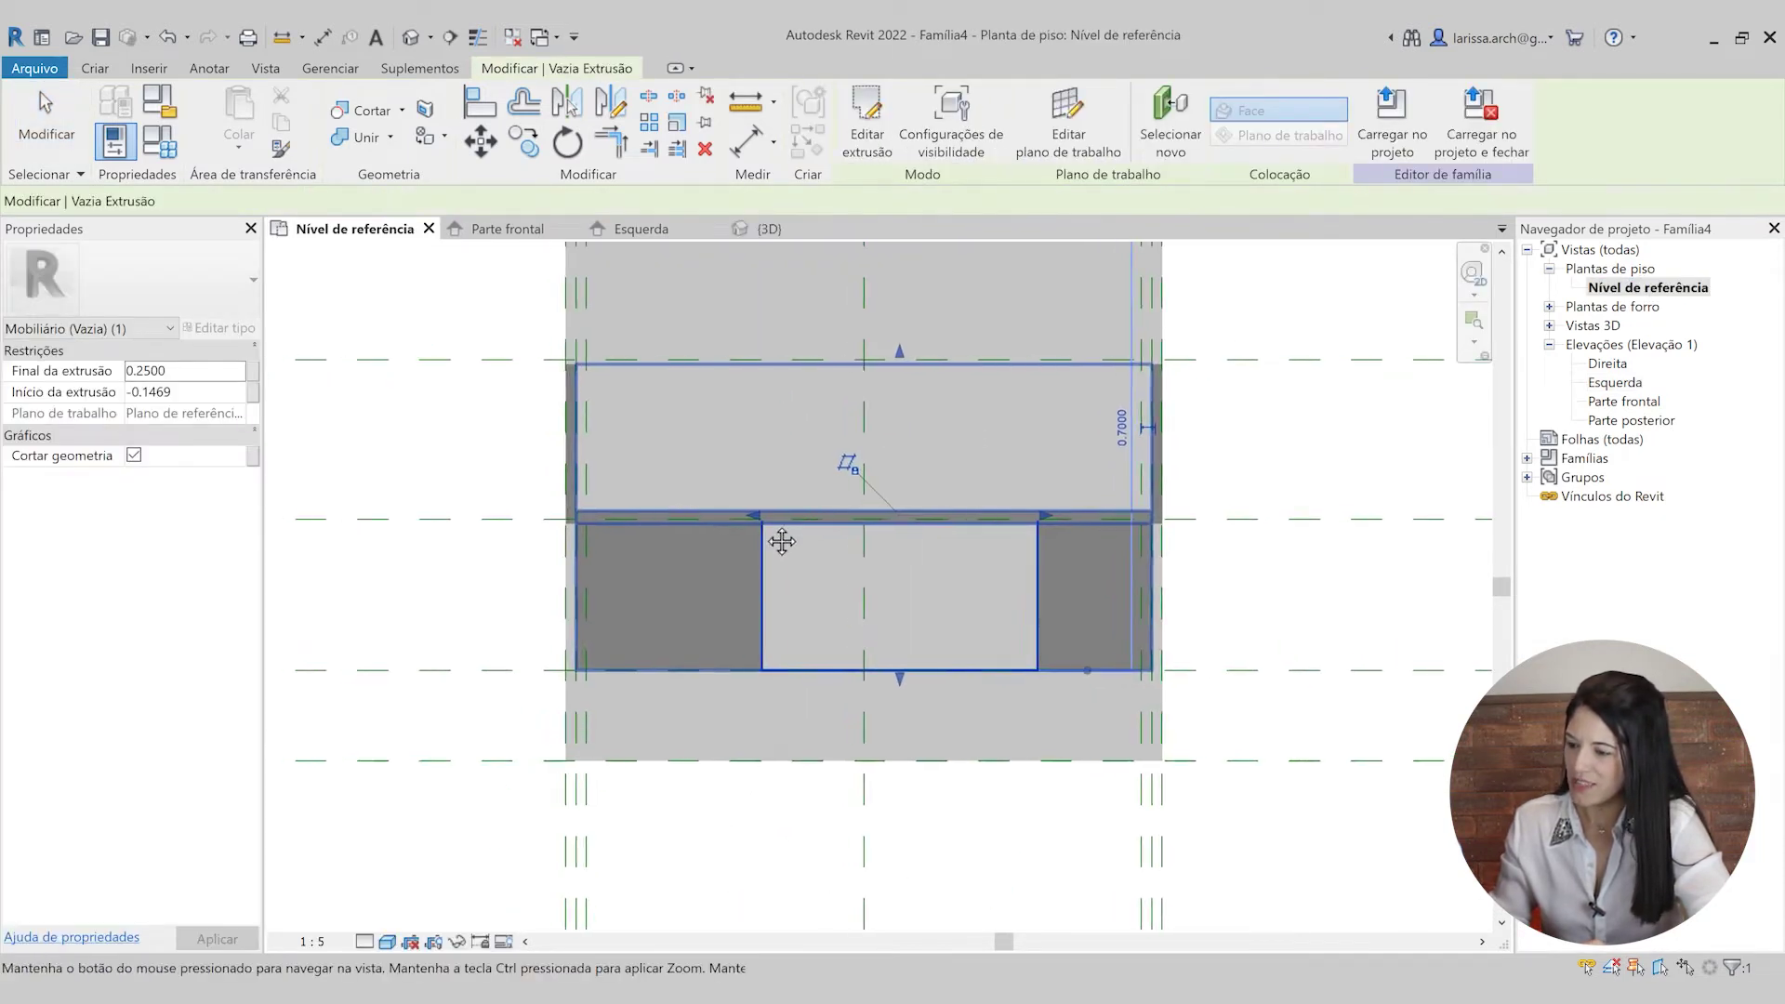
drag(775, 522, 539, 884)
scroll(777, 630, up, 5)
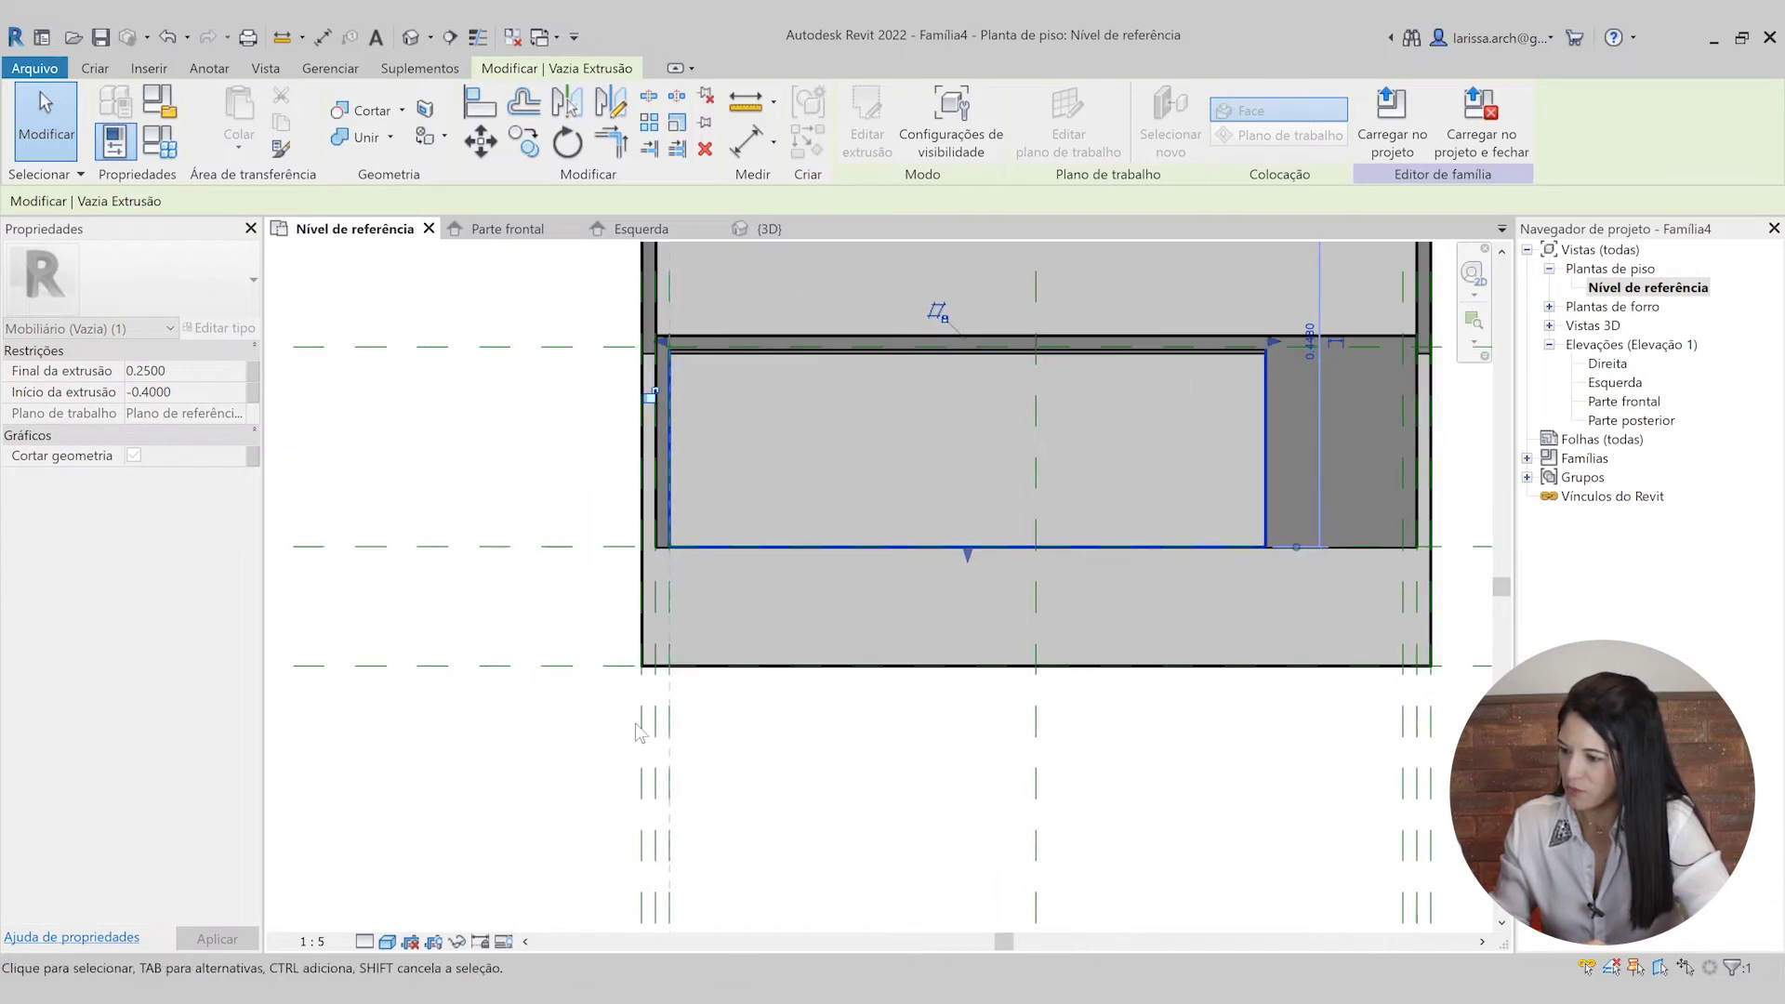
scroll(702, 550, up, 1)
middle_drag(702, 551, 700, 702)
click(658, 313)
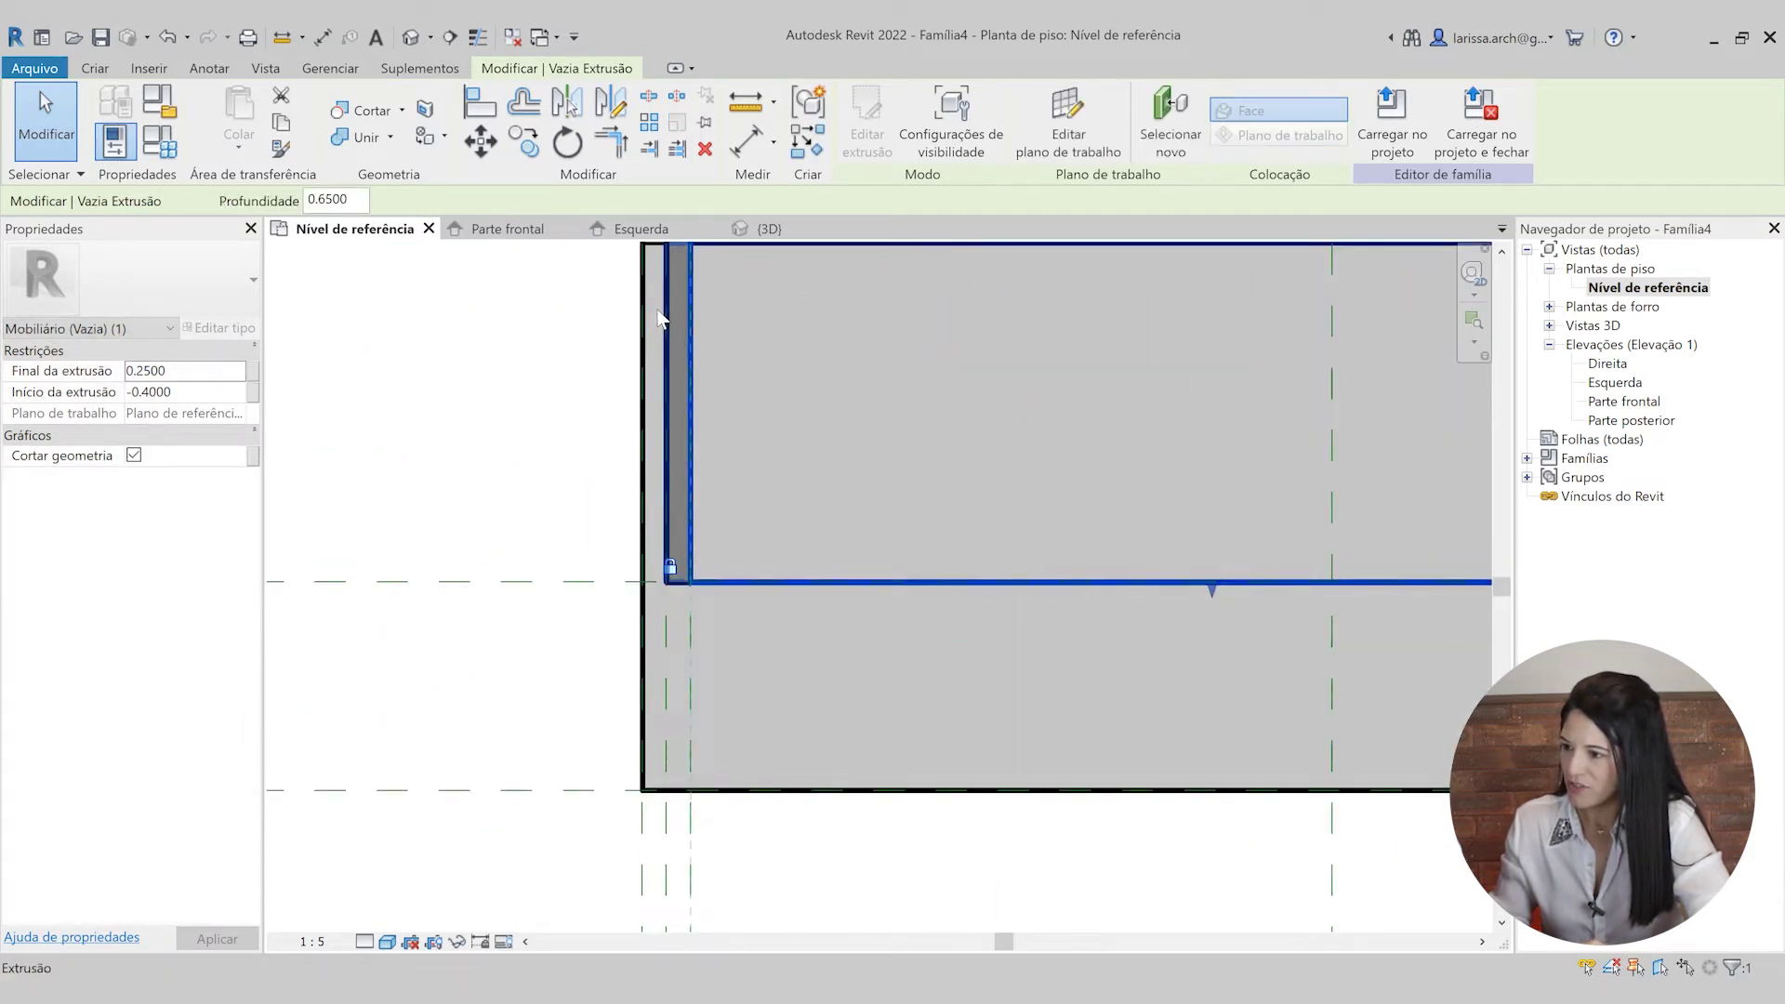
- Stretch the void's right side to the innermost right reference plane, giving an extrusion end of 0.4000, and lock it there
scroll(659, 309, down, 5)
middle_drag(809, 416, 617, 566)
scroll(880, 394, up, 1)
drag(886, 436, 1024, 606)
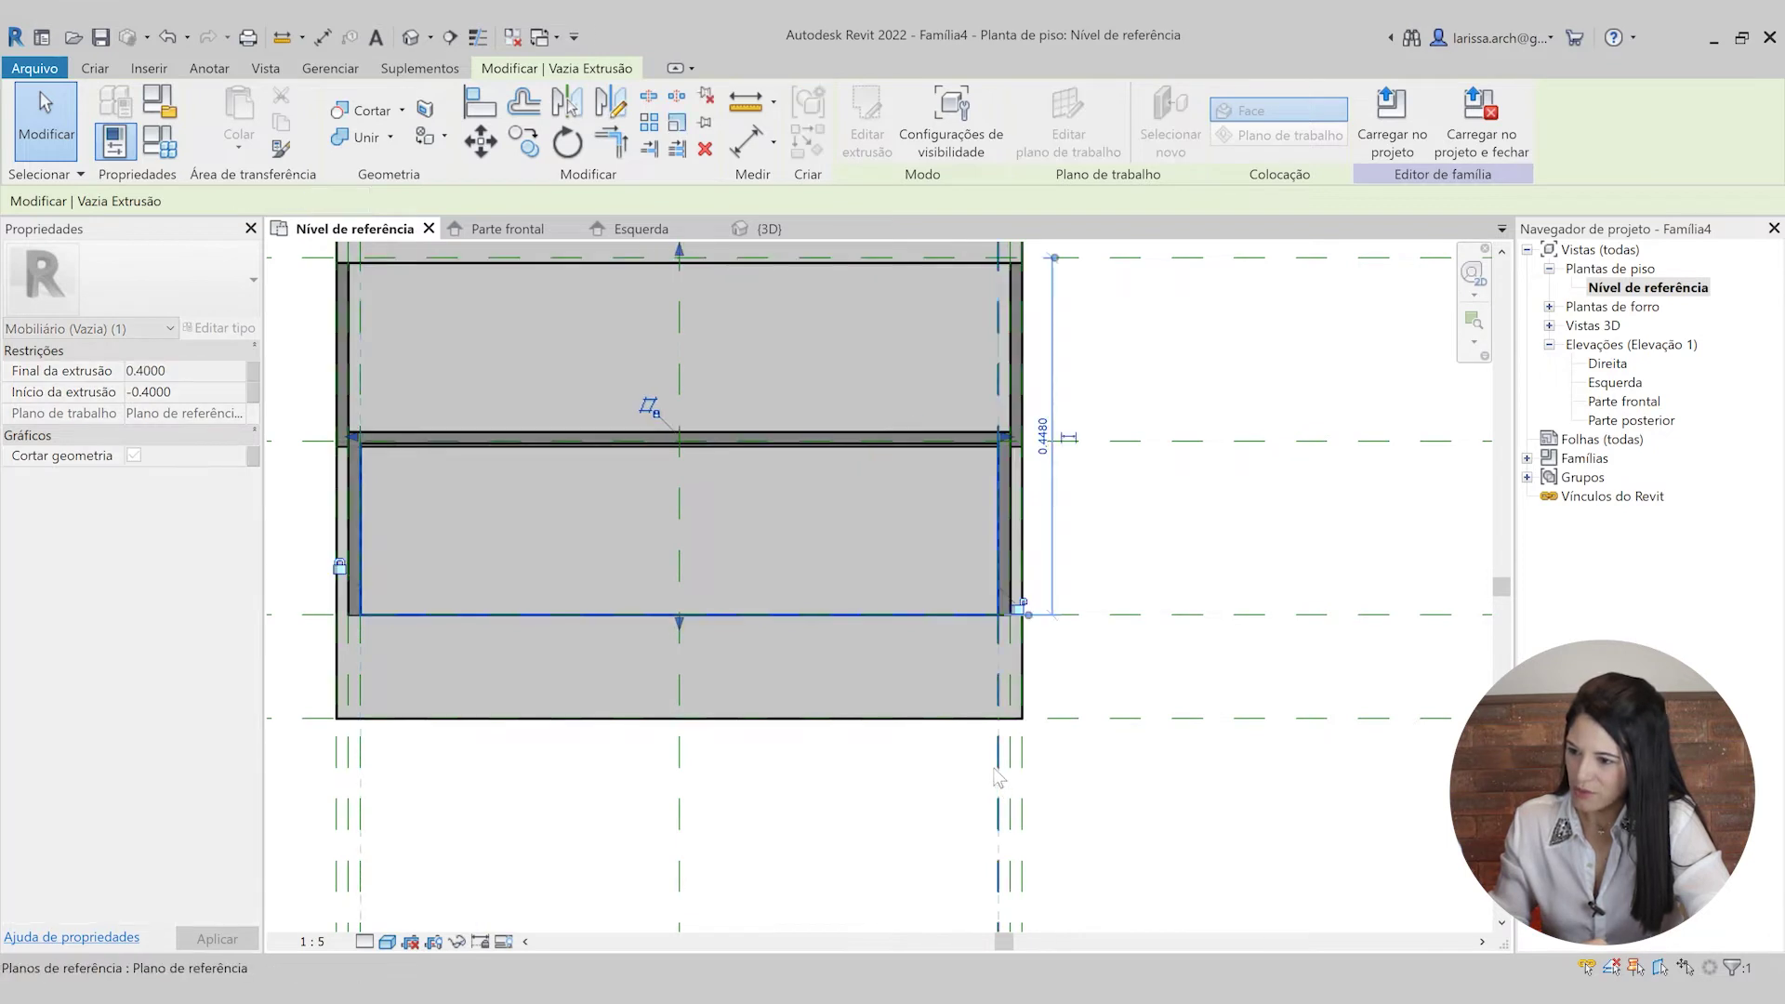
click(1022, 602)
scroll(1109, 488, down, 3)
click(1163, 752)
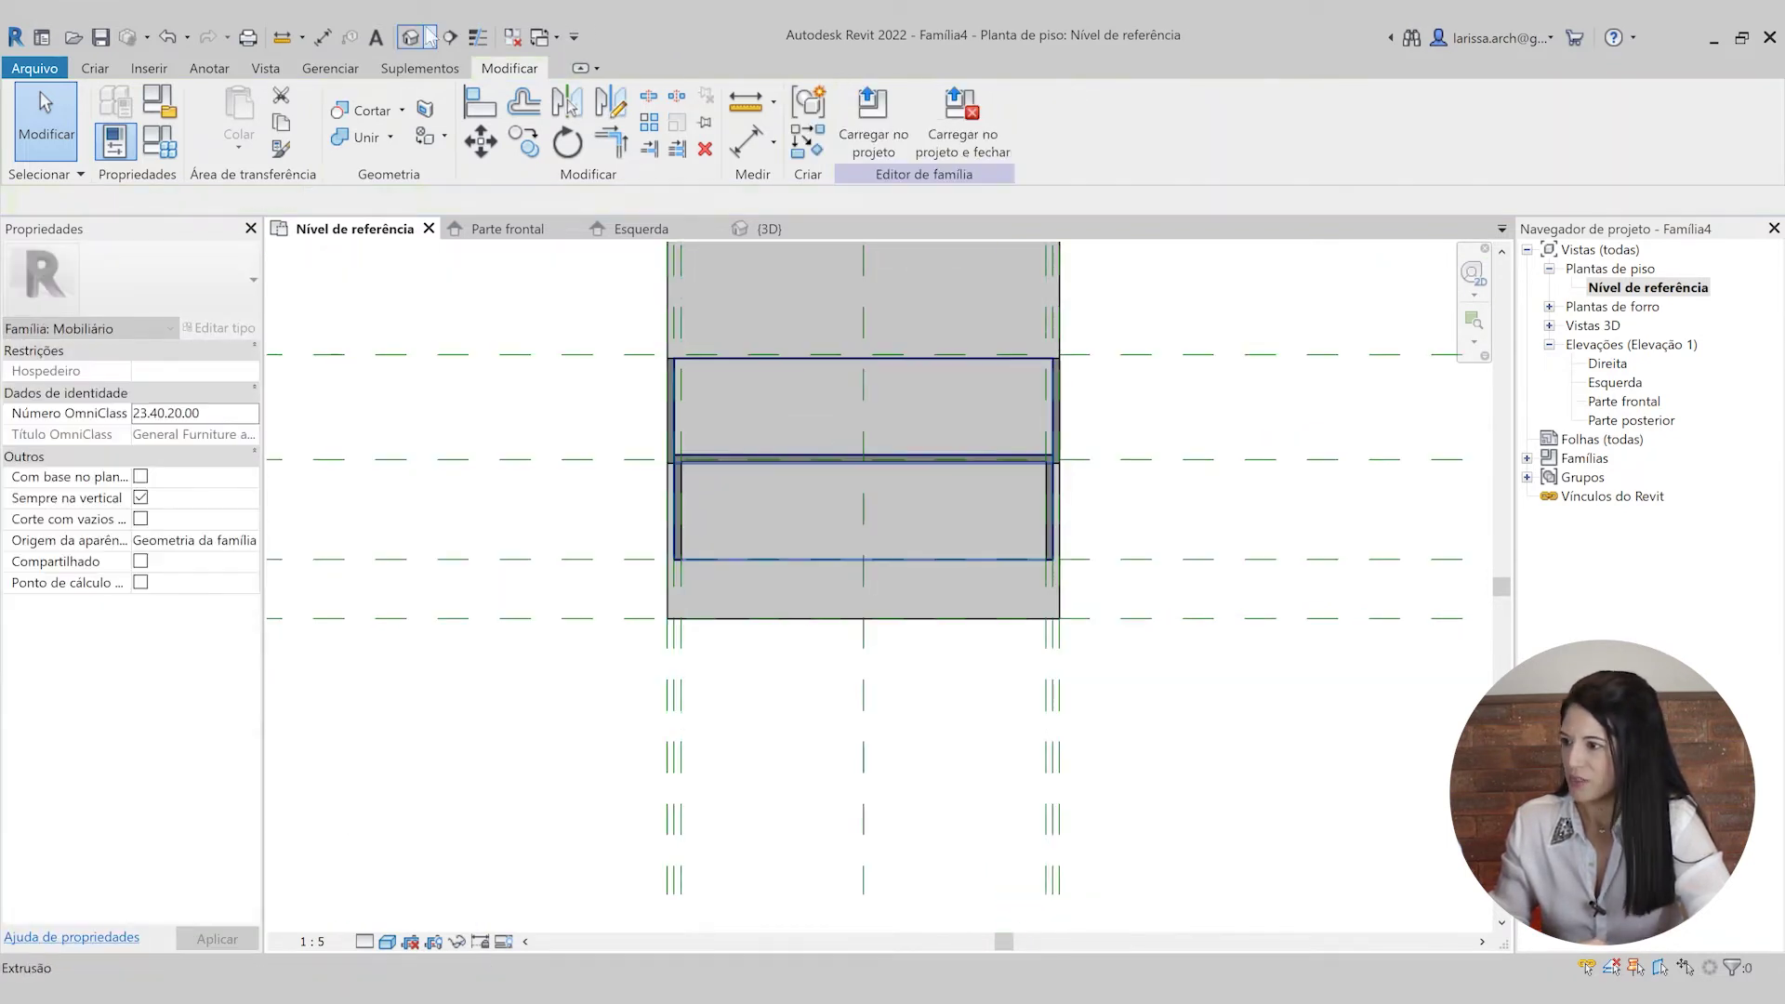
- Inspect the hollowed model from several angles in the 3D view and return to the Nível de referência floor plan
click(415, 38)
shift+middle_drag(1069, 722, 709, 424)
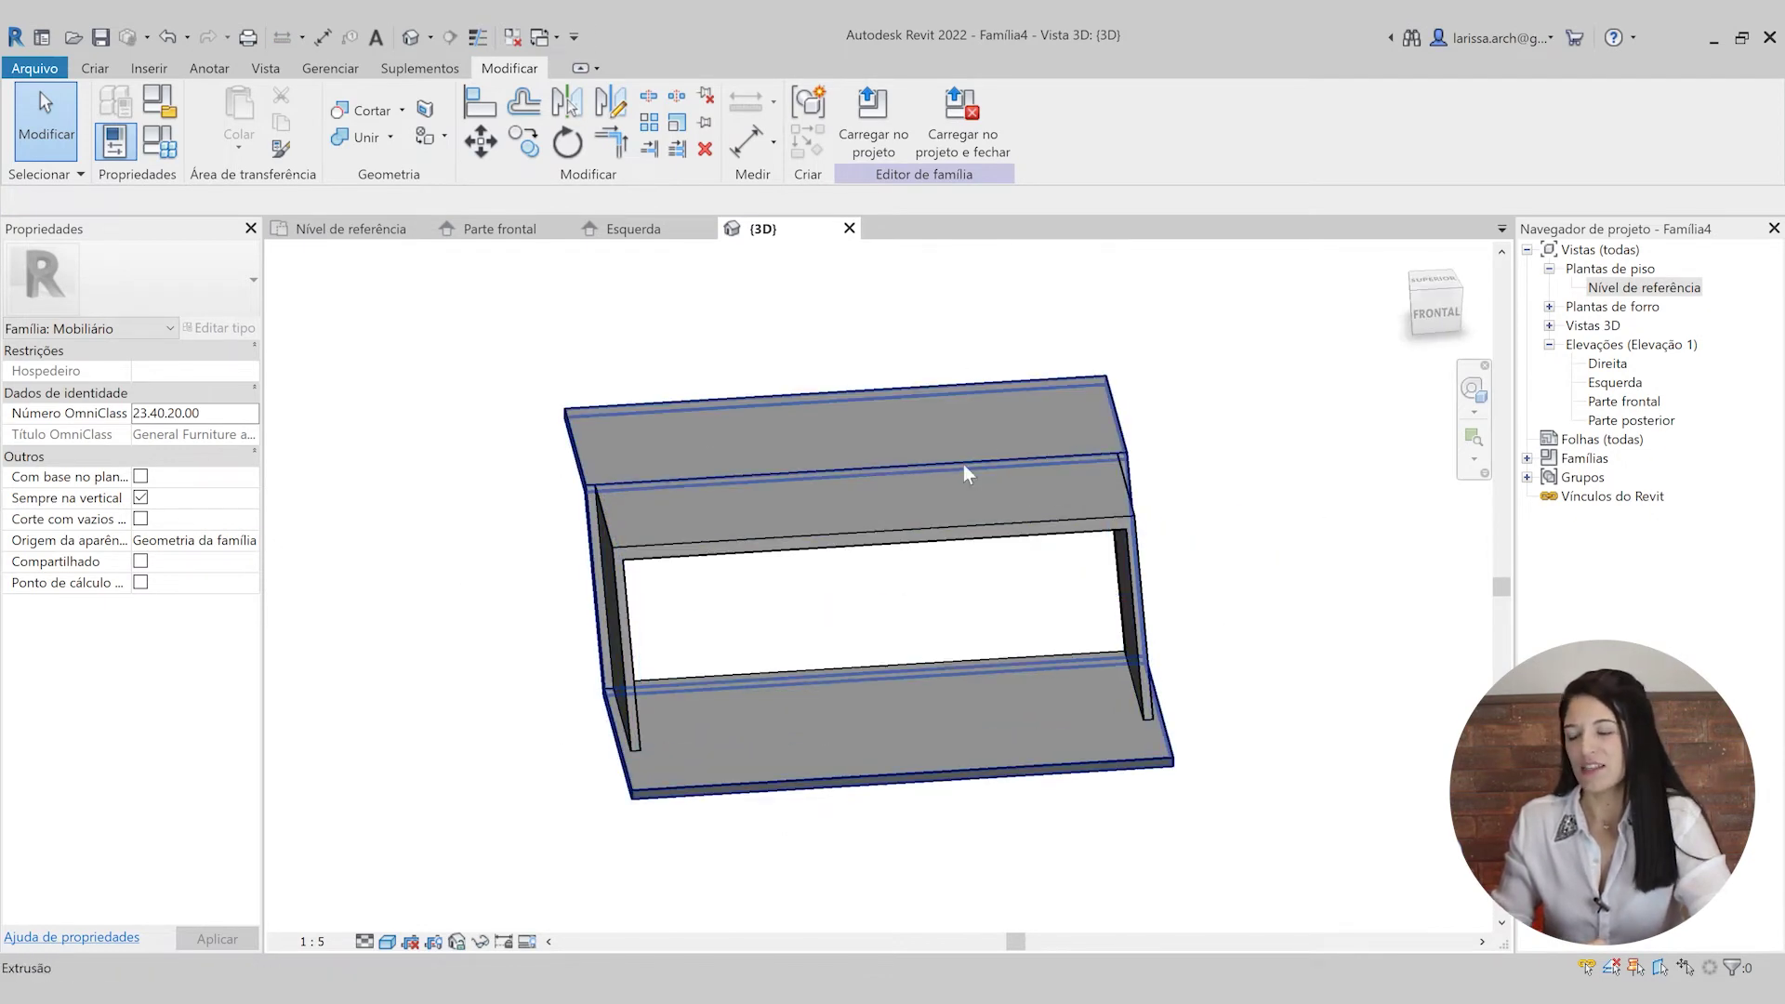
shift+middle_drag(1212, 638, 955, 474)
middle_drag(714, 489, 745, 455)
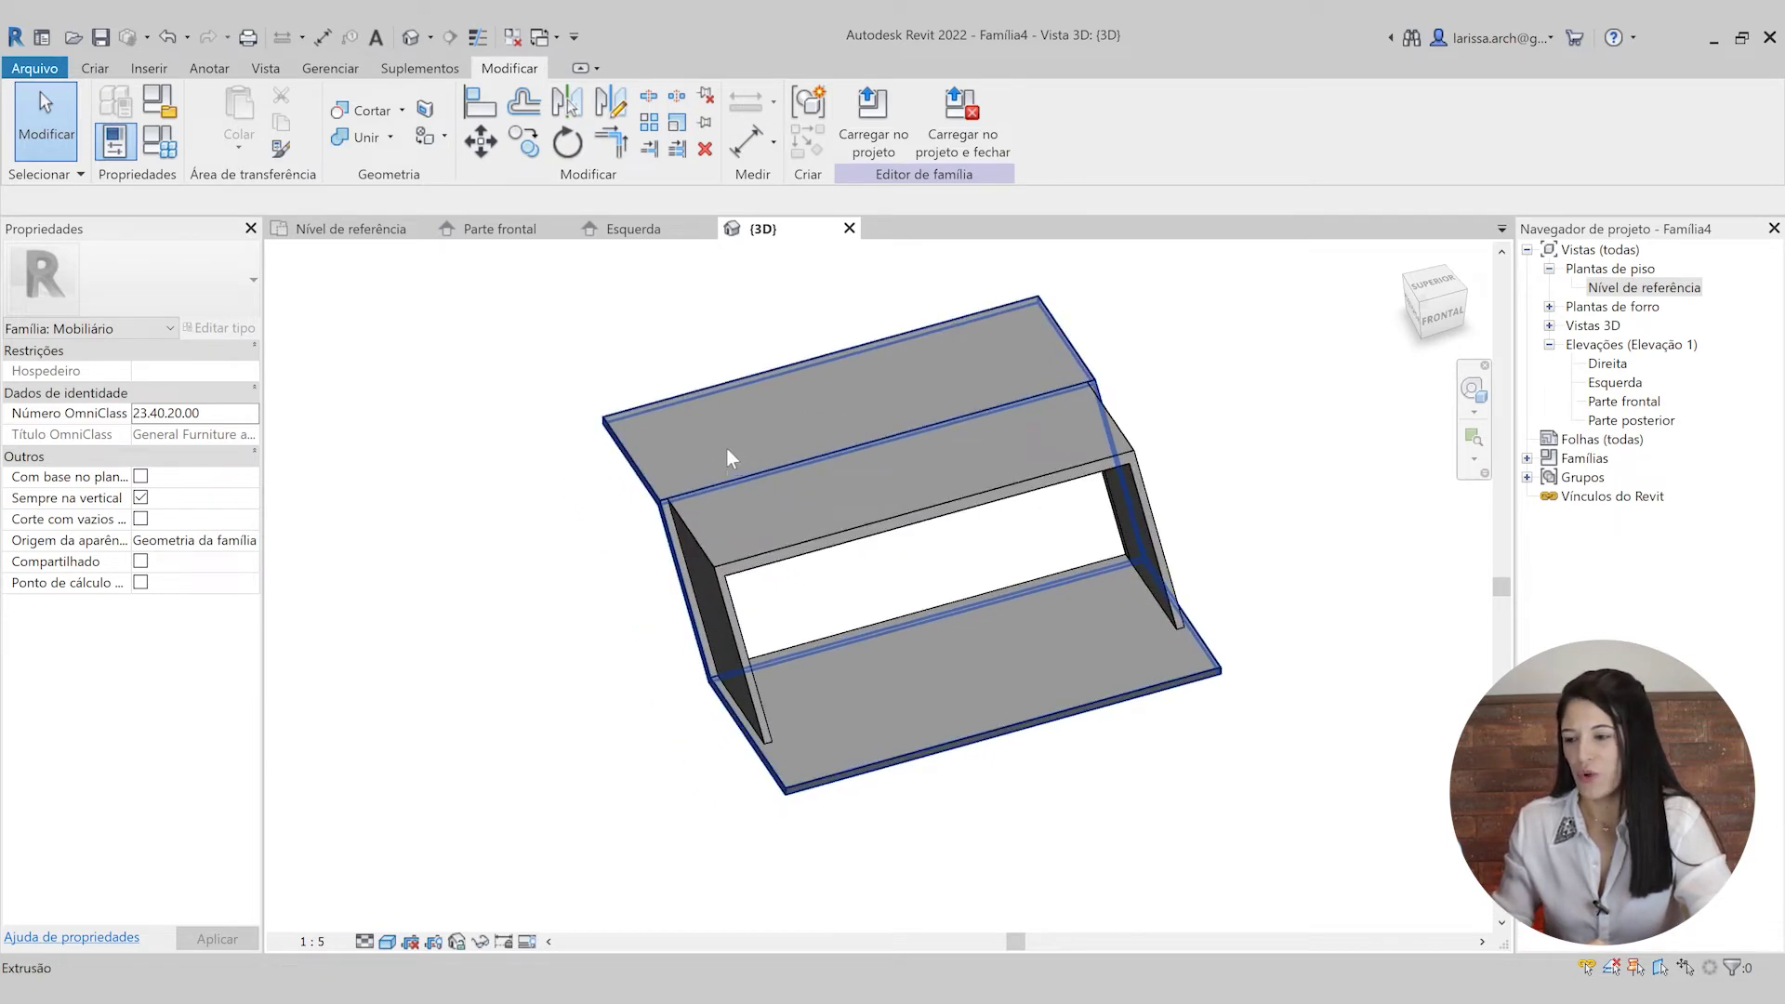
double_click(1625, 288)
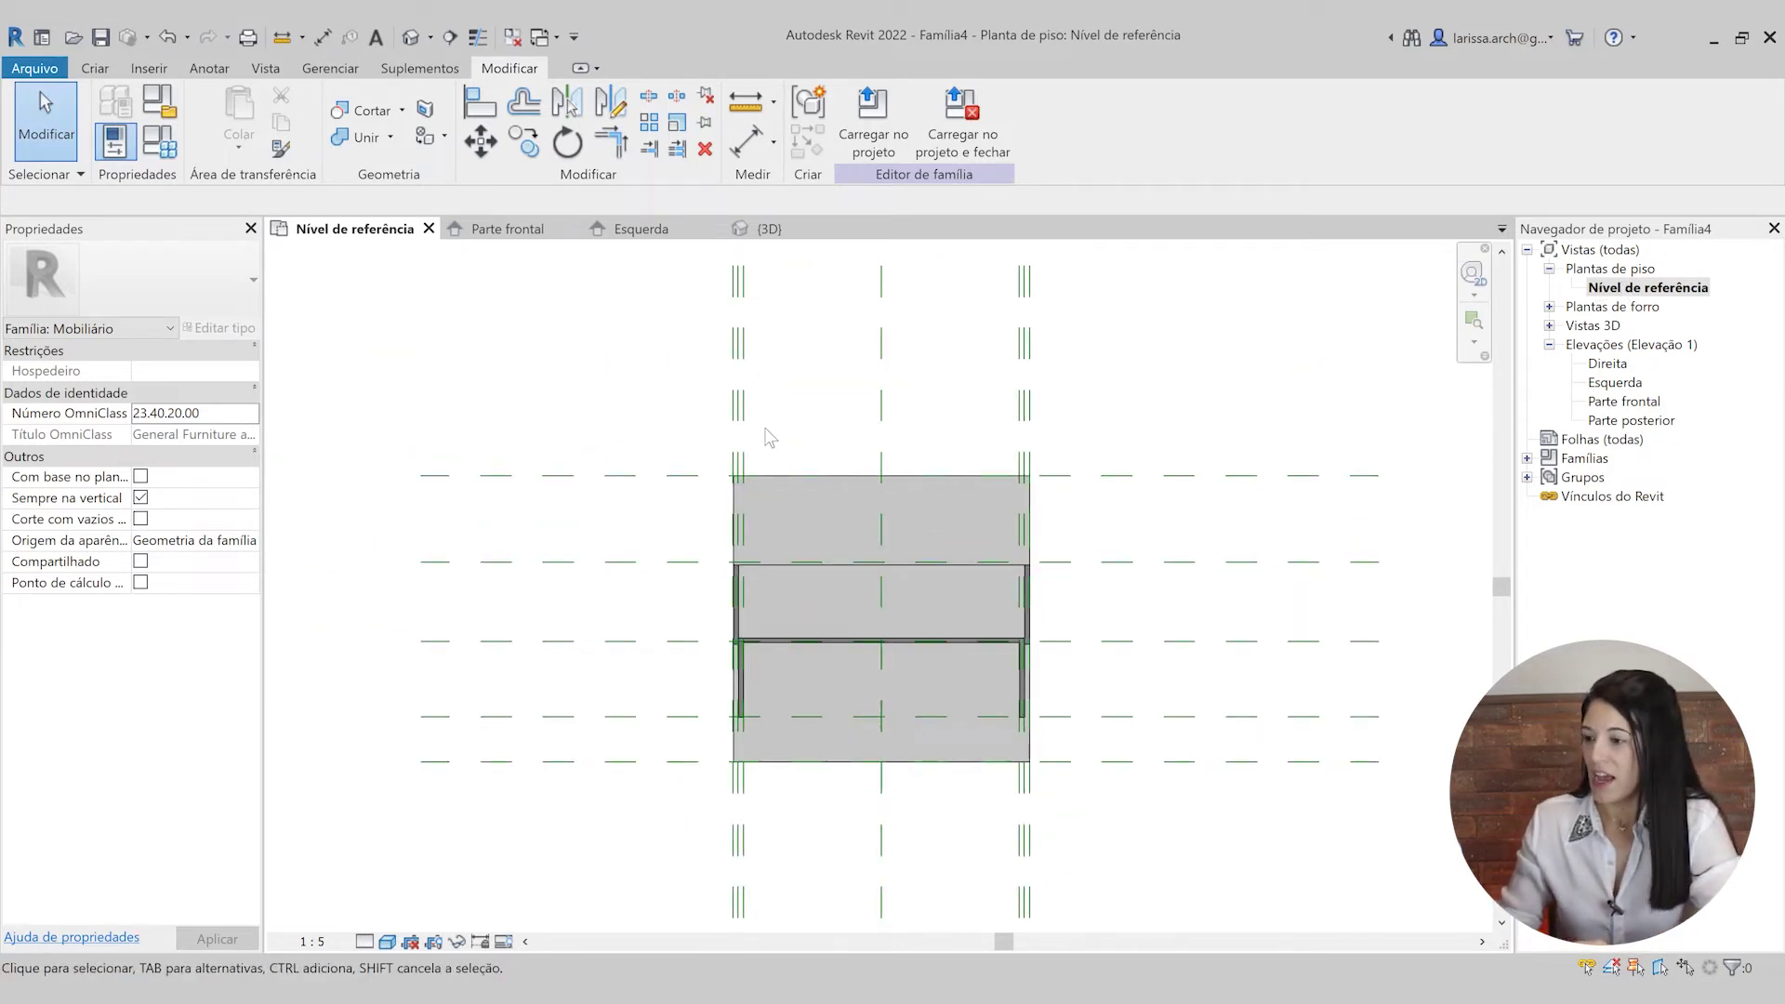
scroll(748, 423, up, 3)
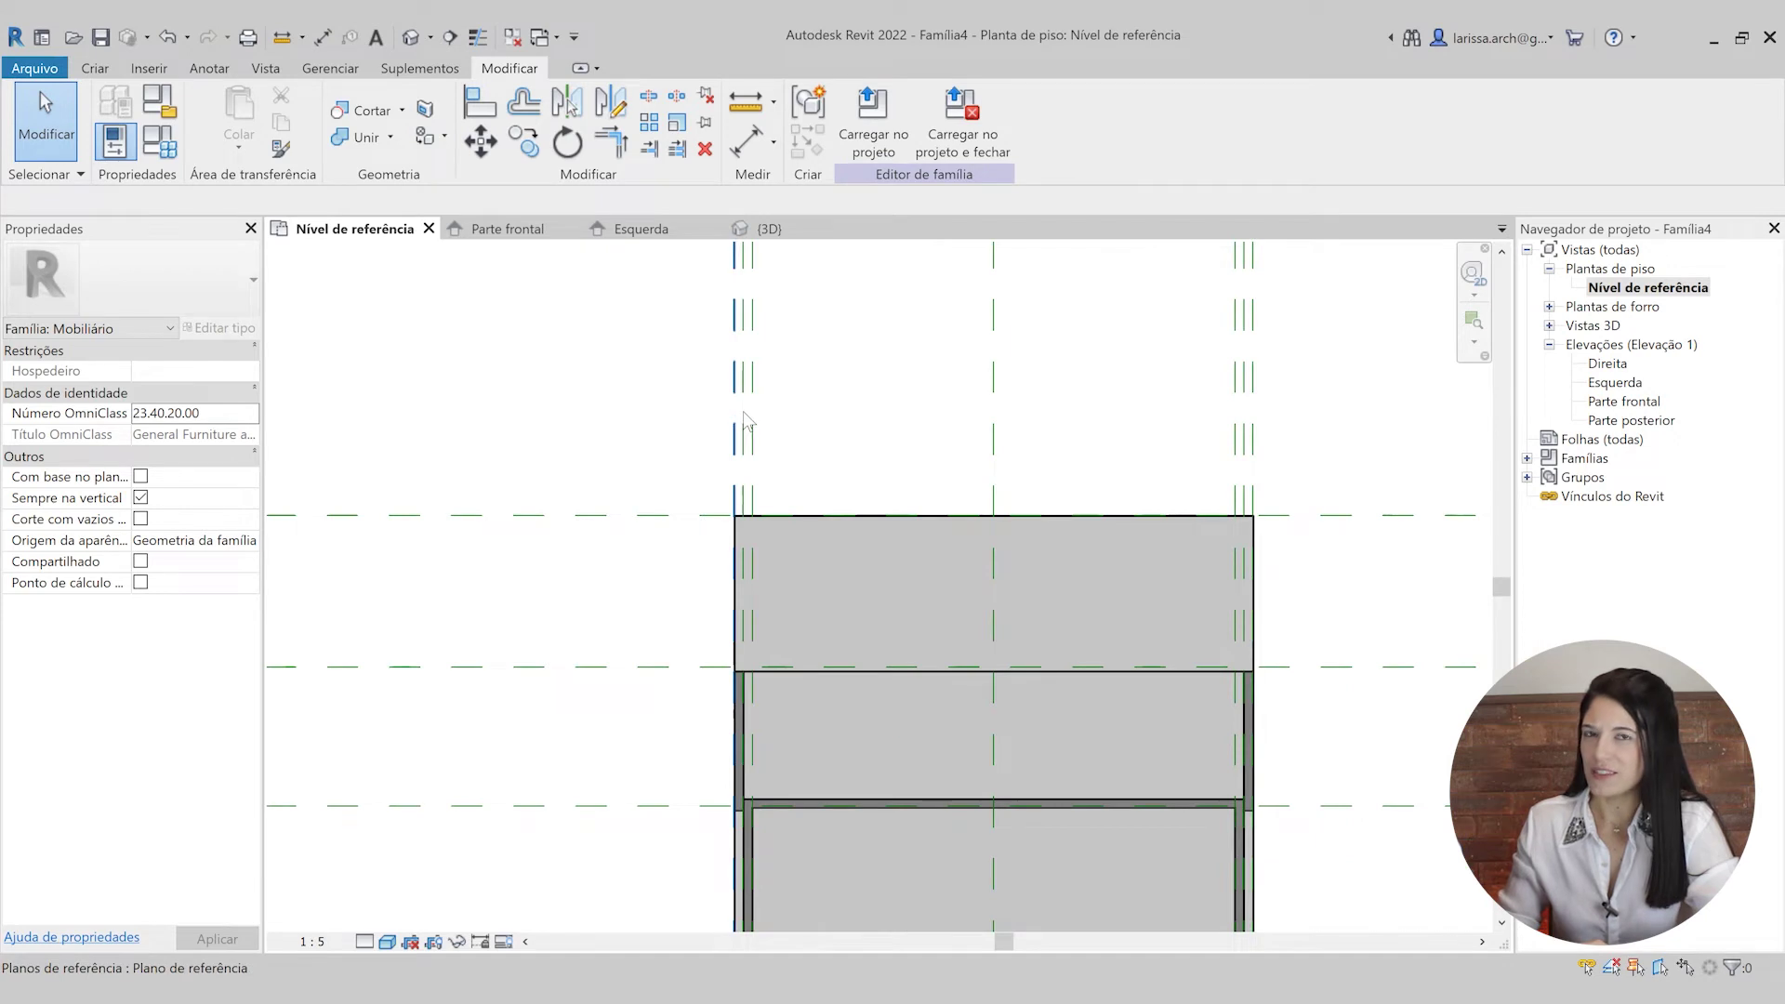
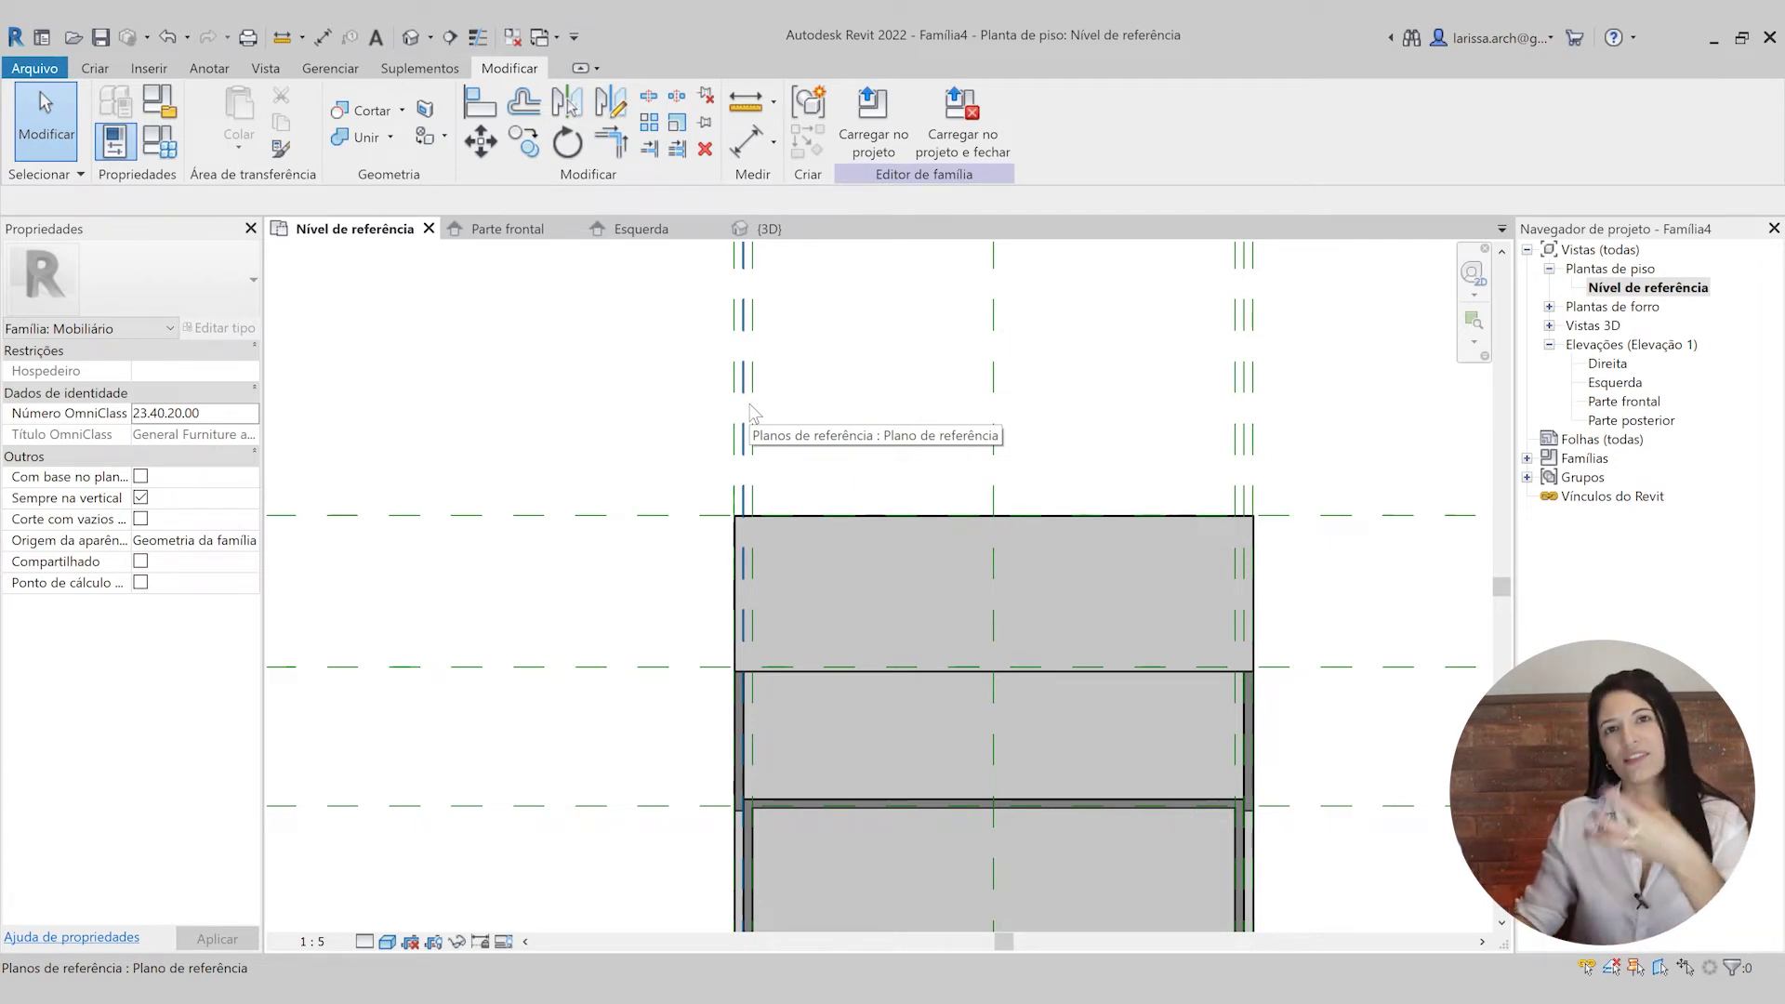
scroll(995, 347, up, 2)
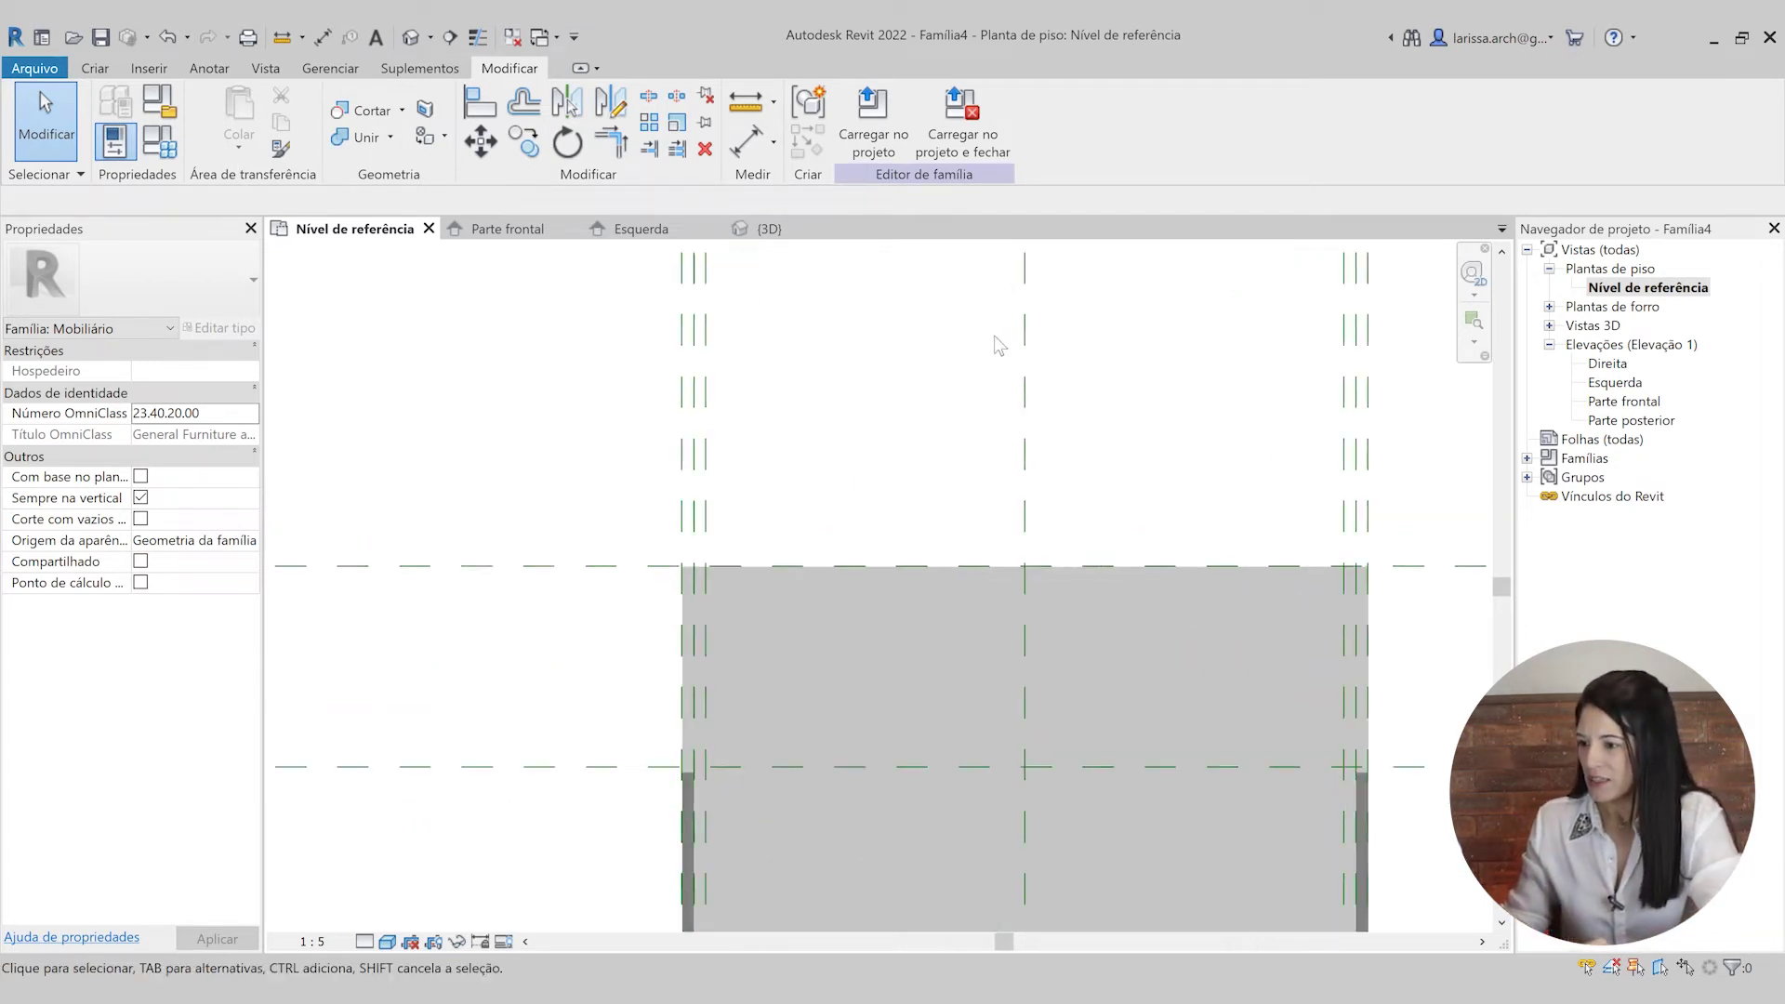
middle_drag(995, 347, 944, 411)
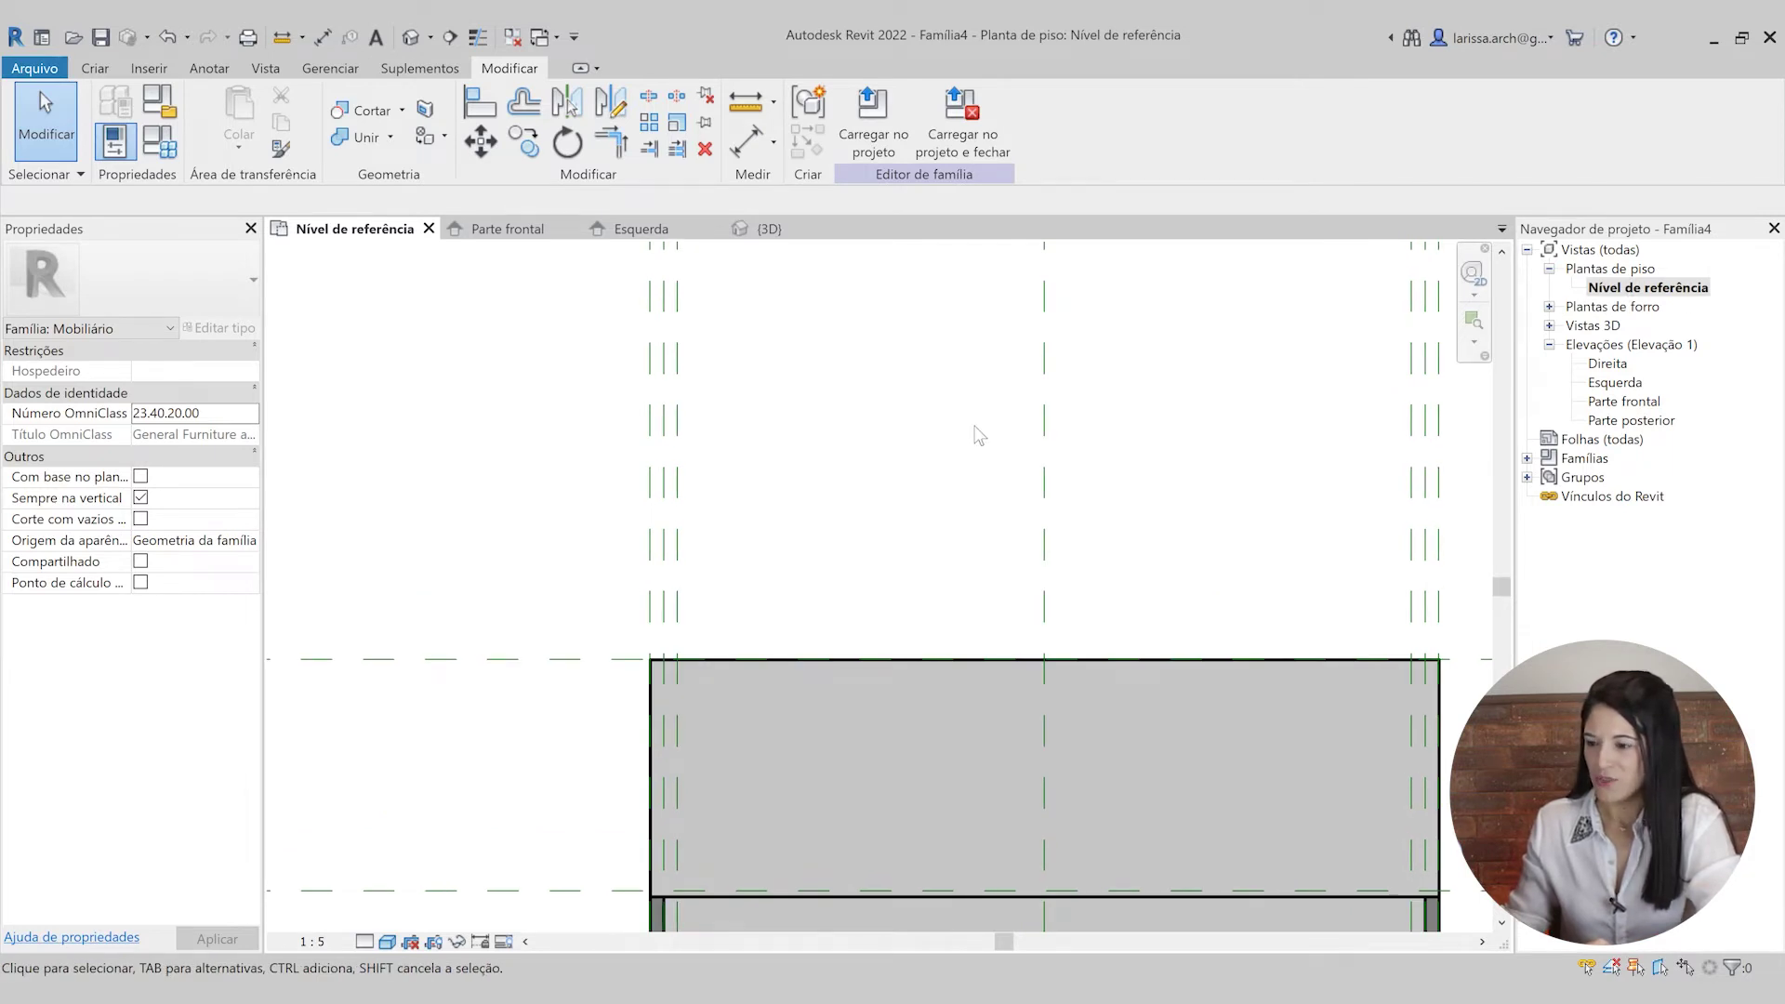
scroll(979, 435, down, 3)
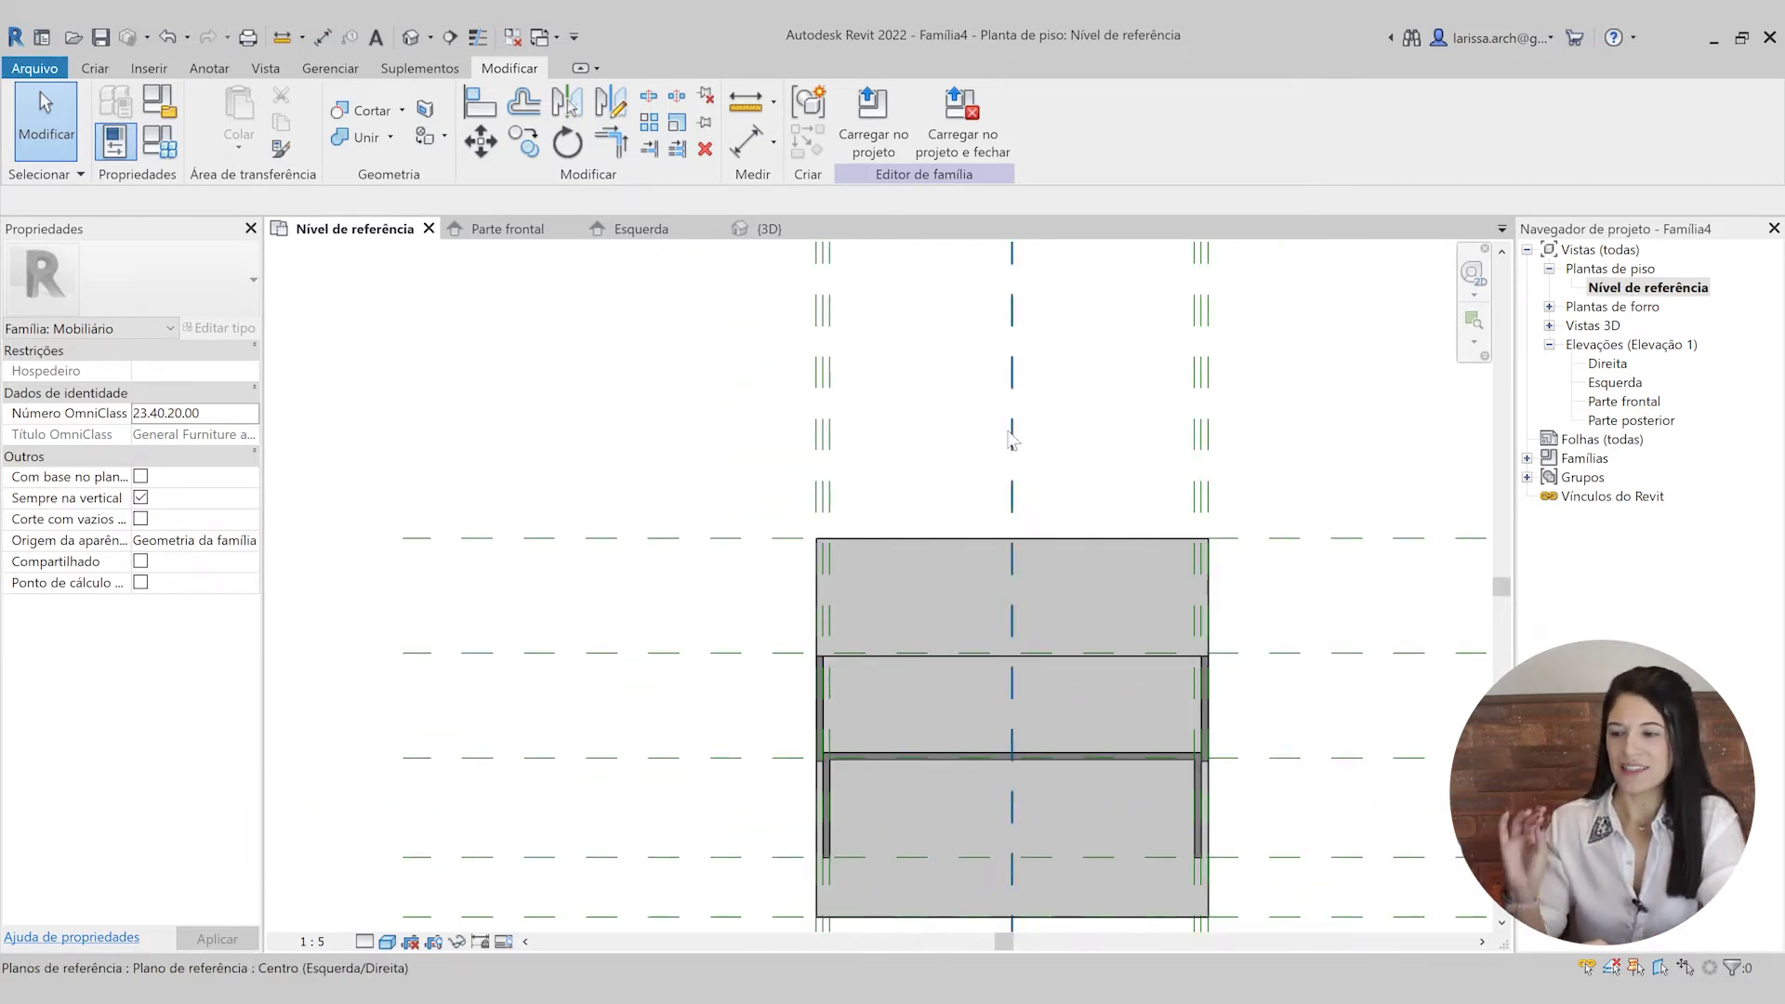
scroll(1011, 439, down, 2)
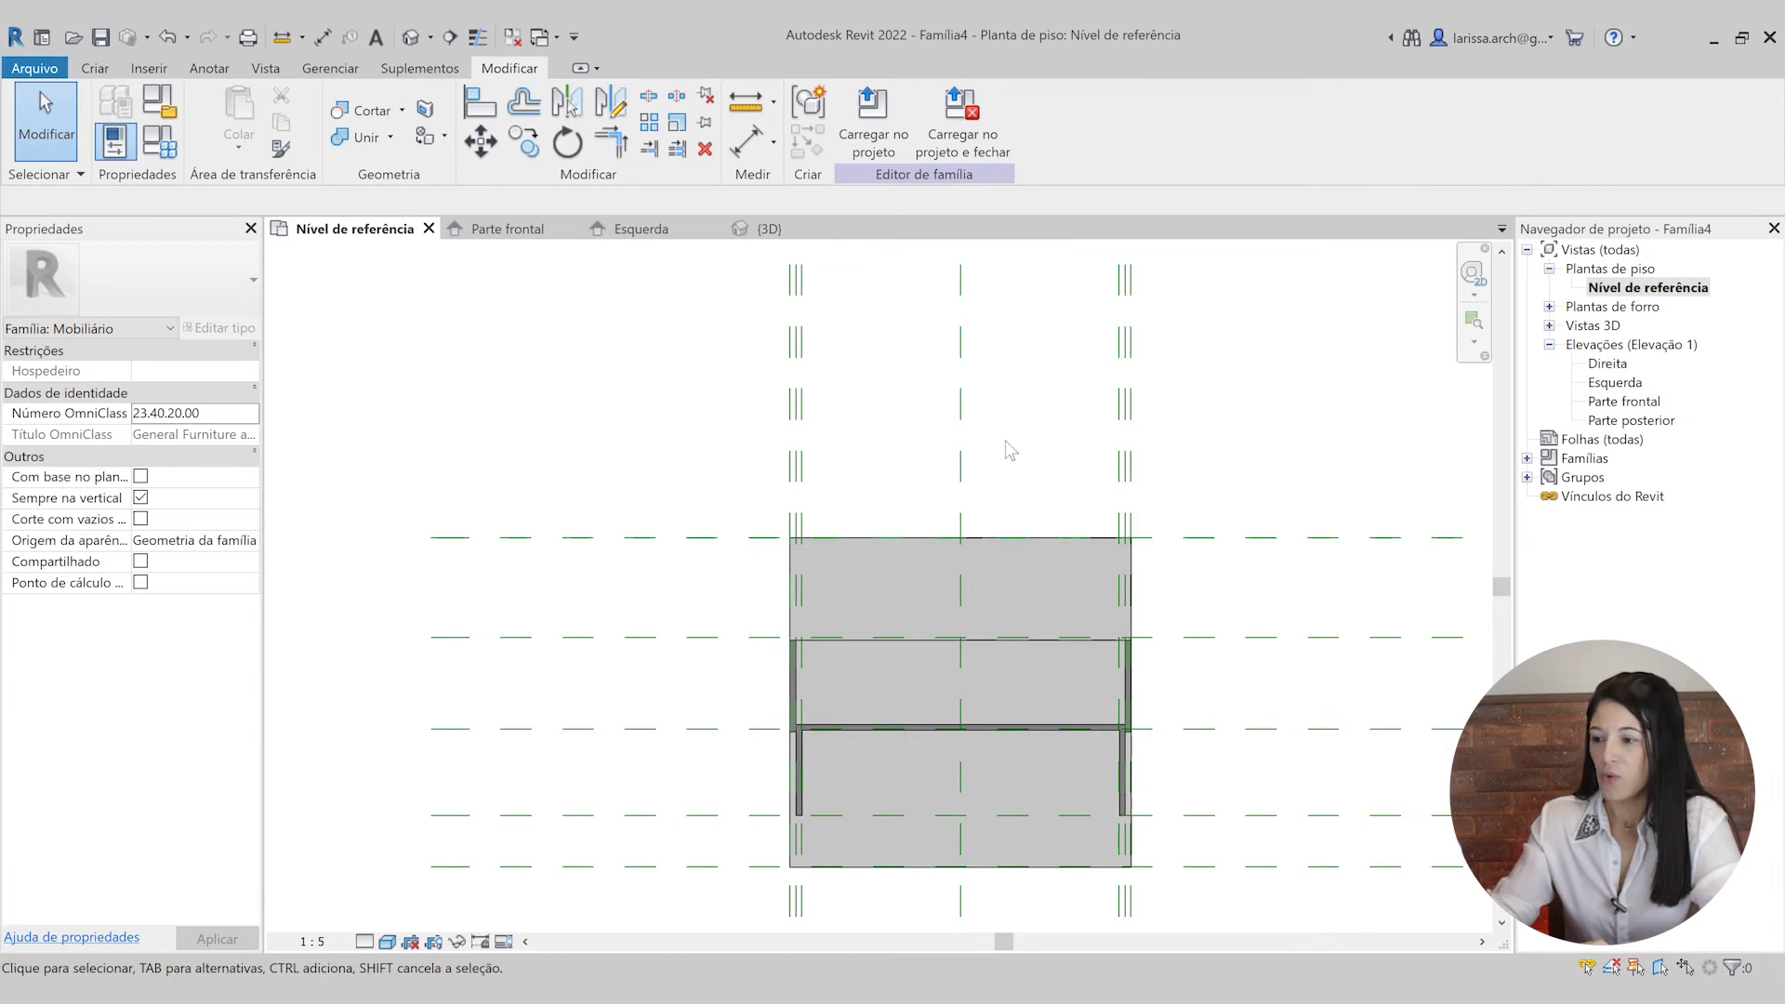
scroll(1011, 450, up, 1)
scroll(930, 453, up, 2)
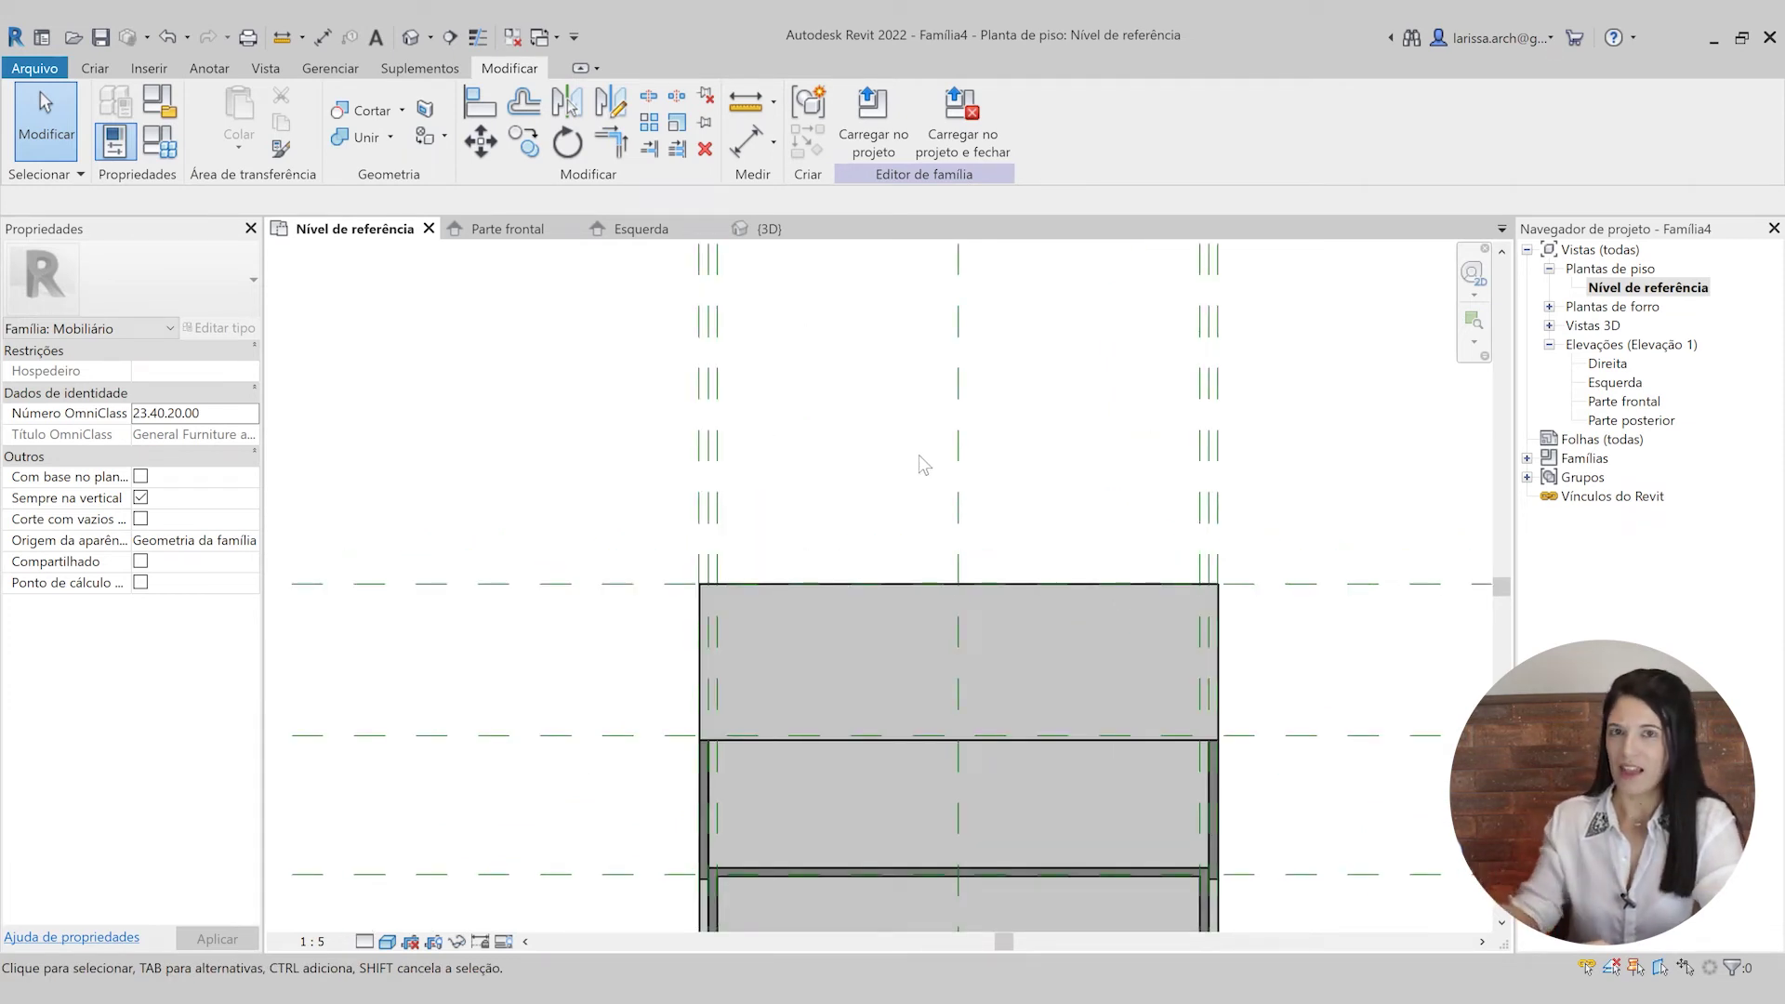
middle_drag(839, 424, 873, 460)
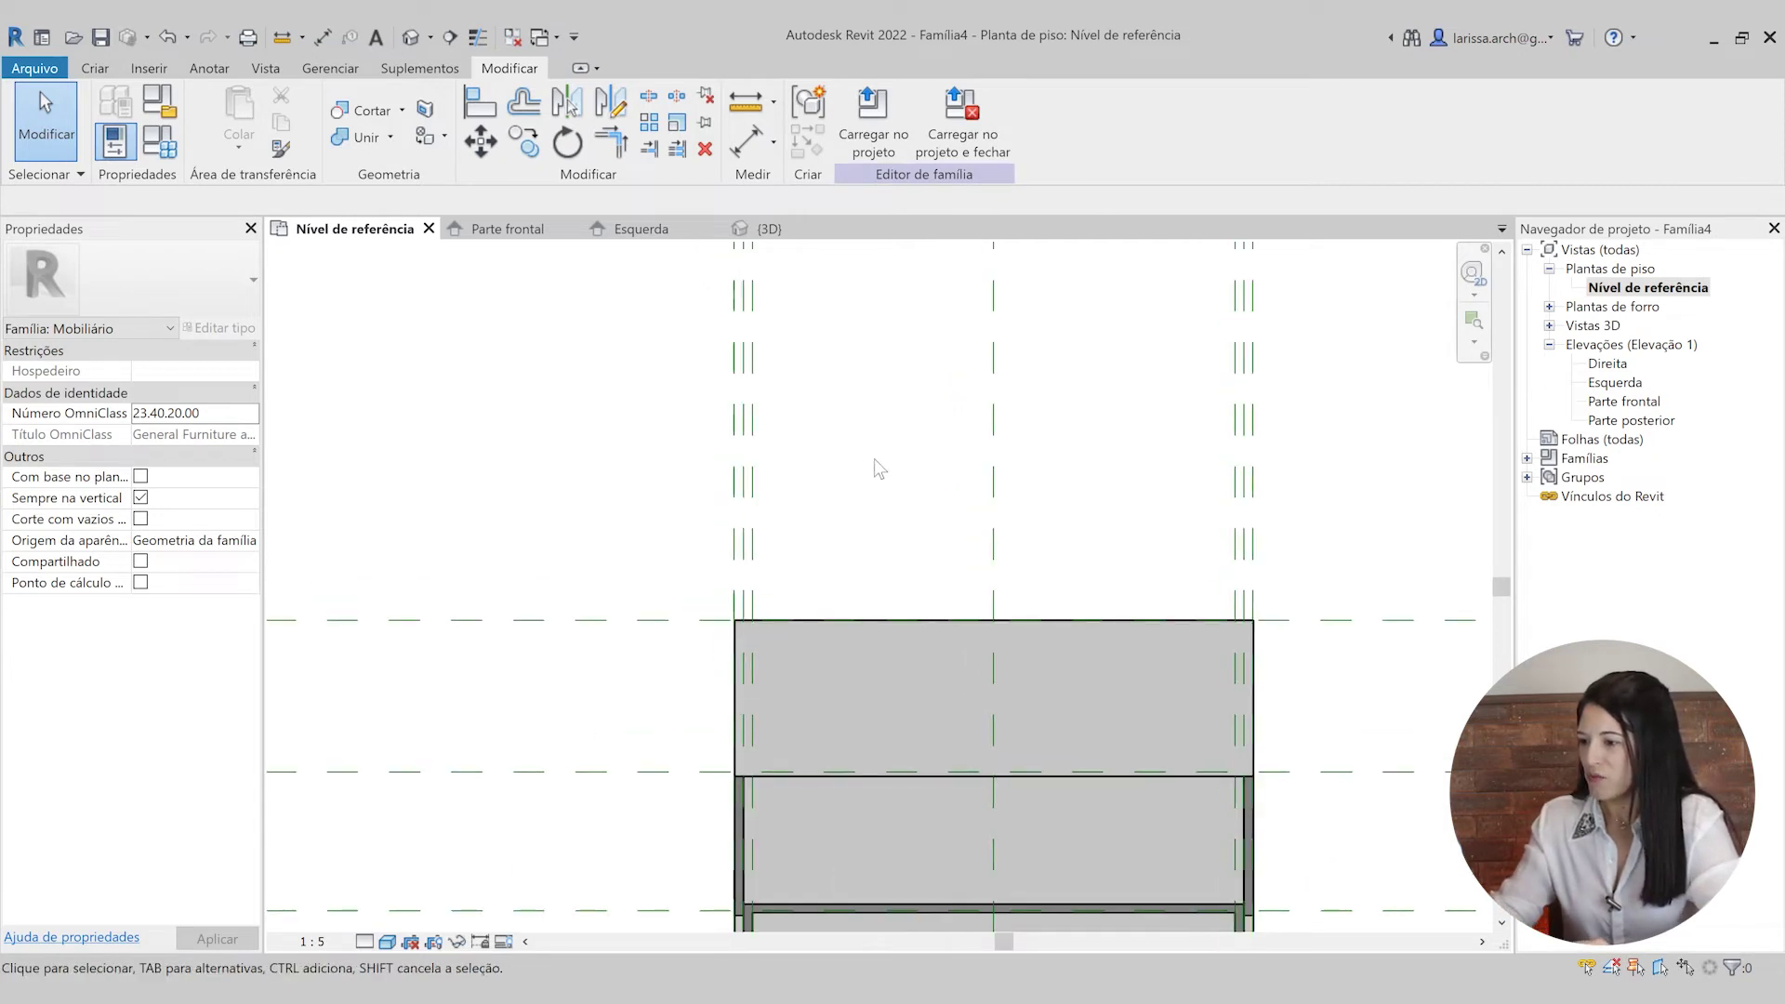
scroll(688, 468, up, 1)
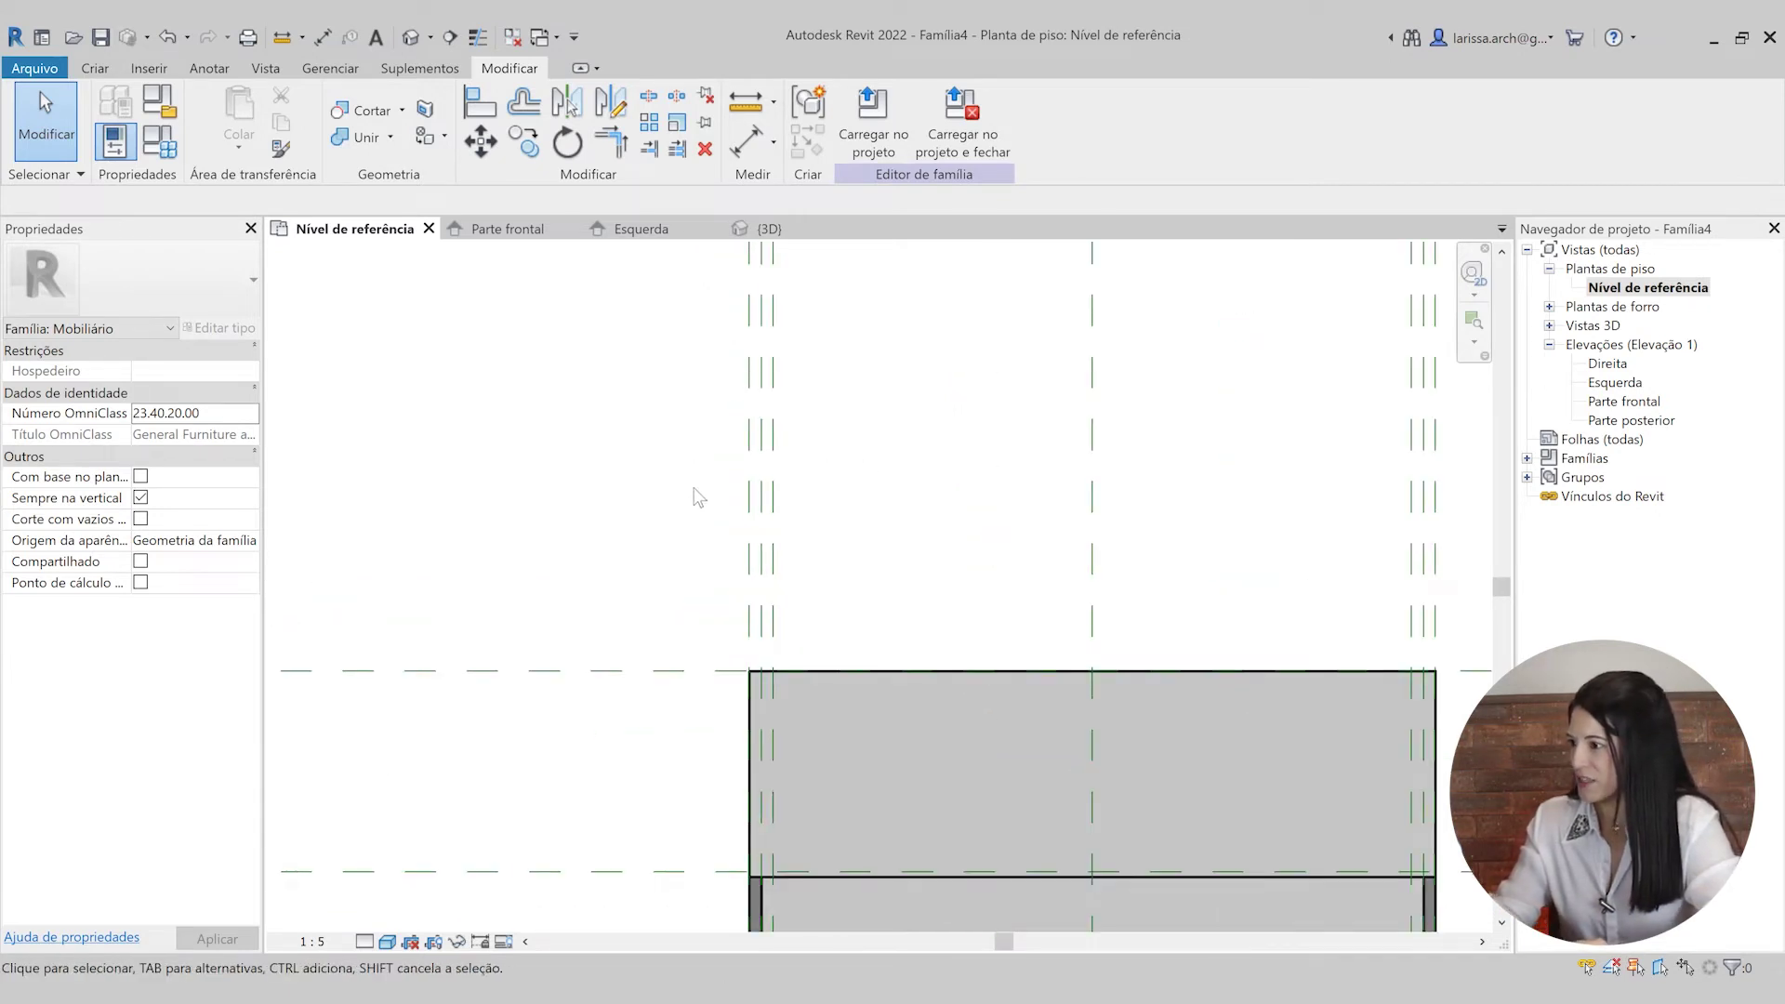
- Add an aligned dimension string across the three left vertical reference planes, above the model in the floor plan
click(210, 69)
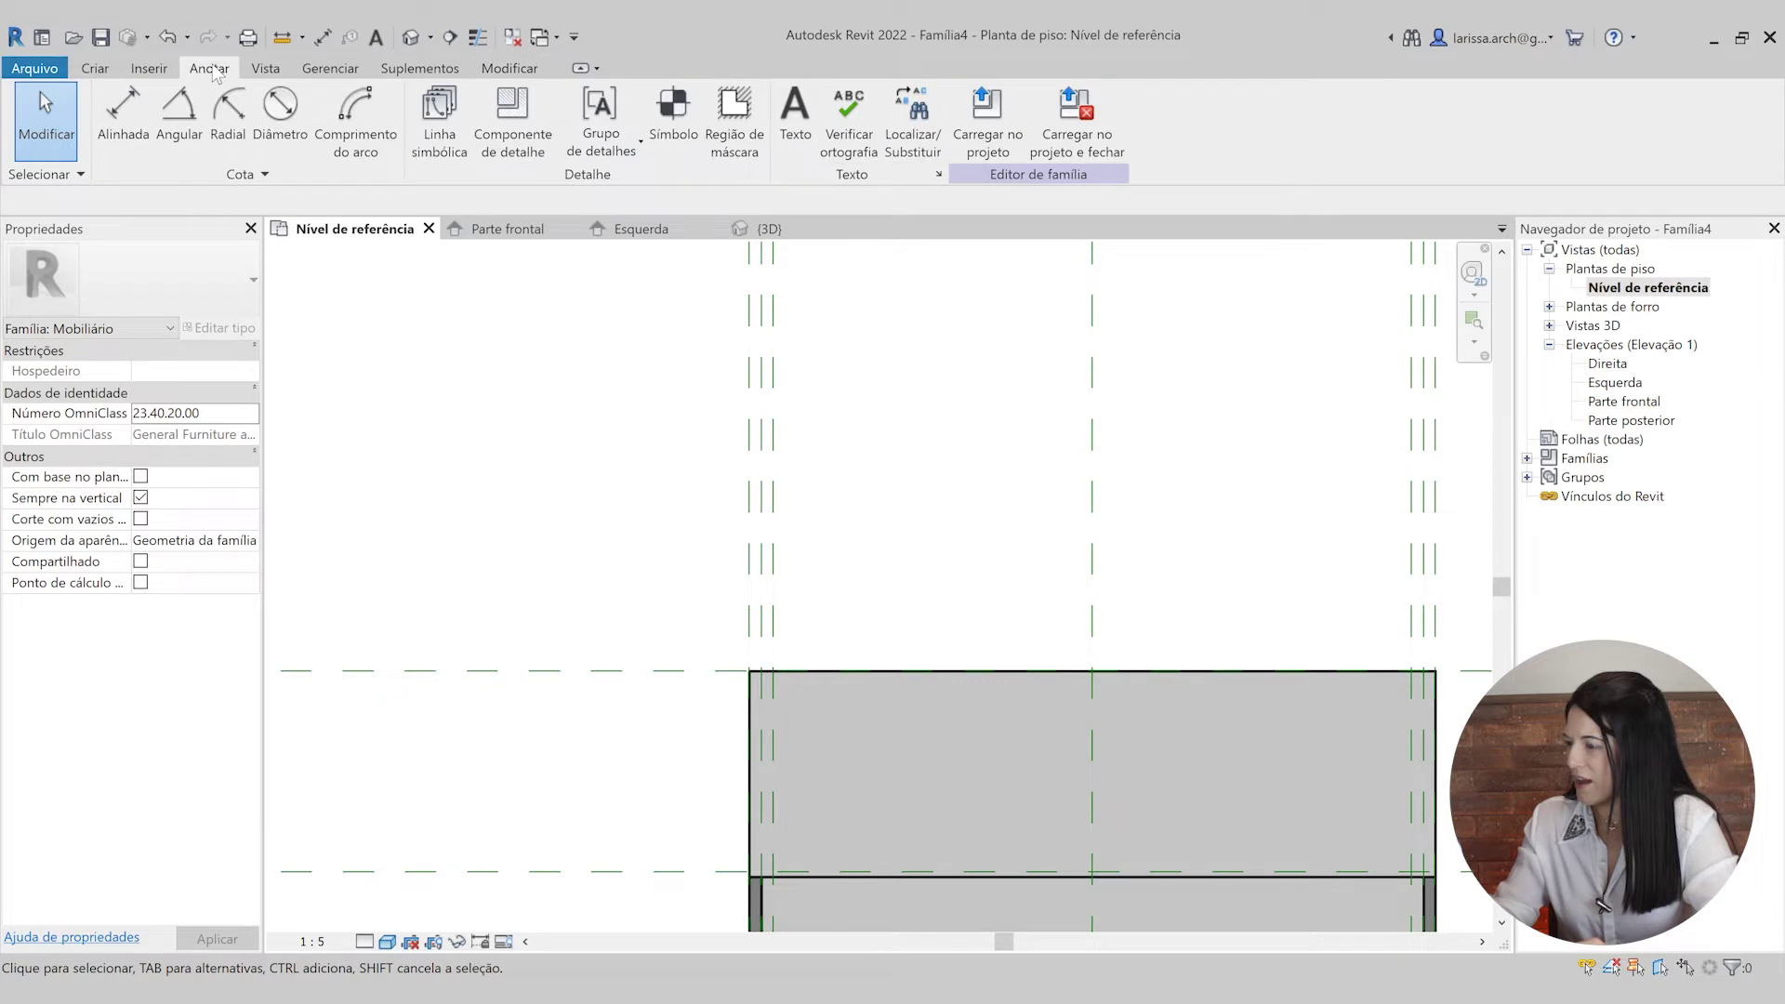
click(135, 146)
scroll(699, 562, up, 3)
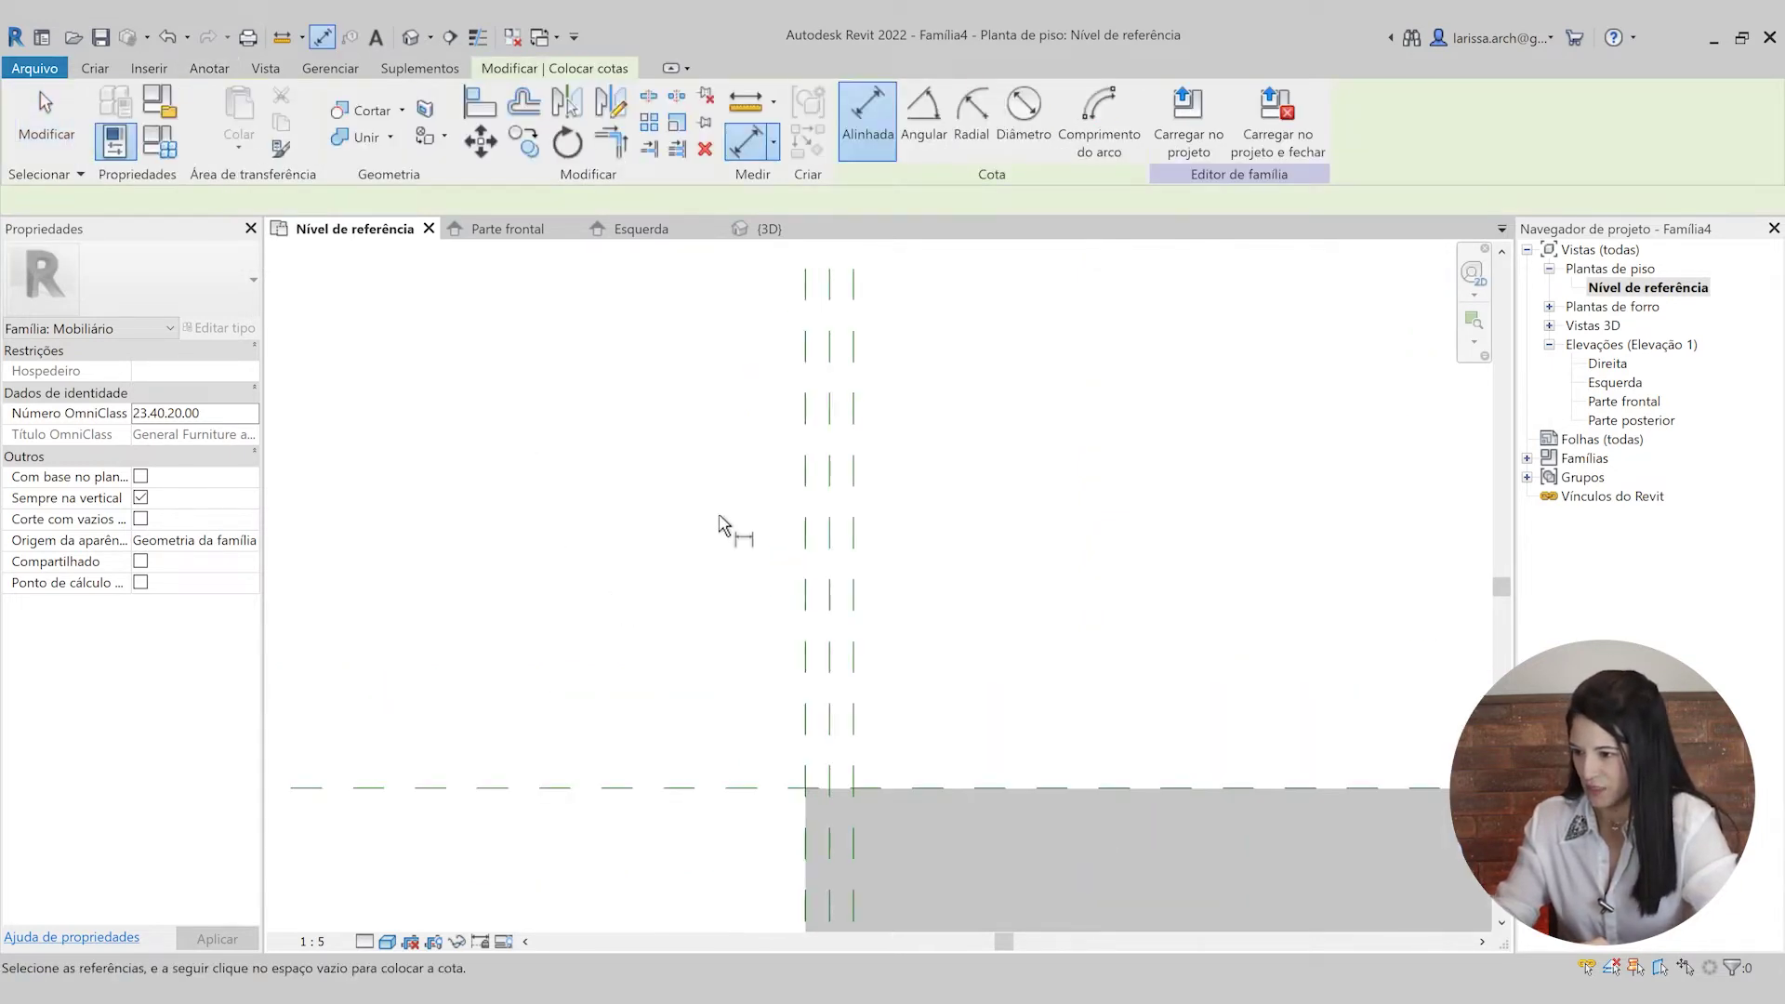
click(806, 569)
click(829, 584)
click(853, 595)
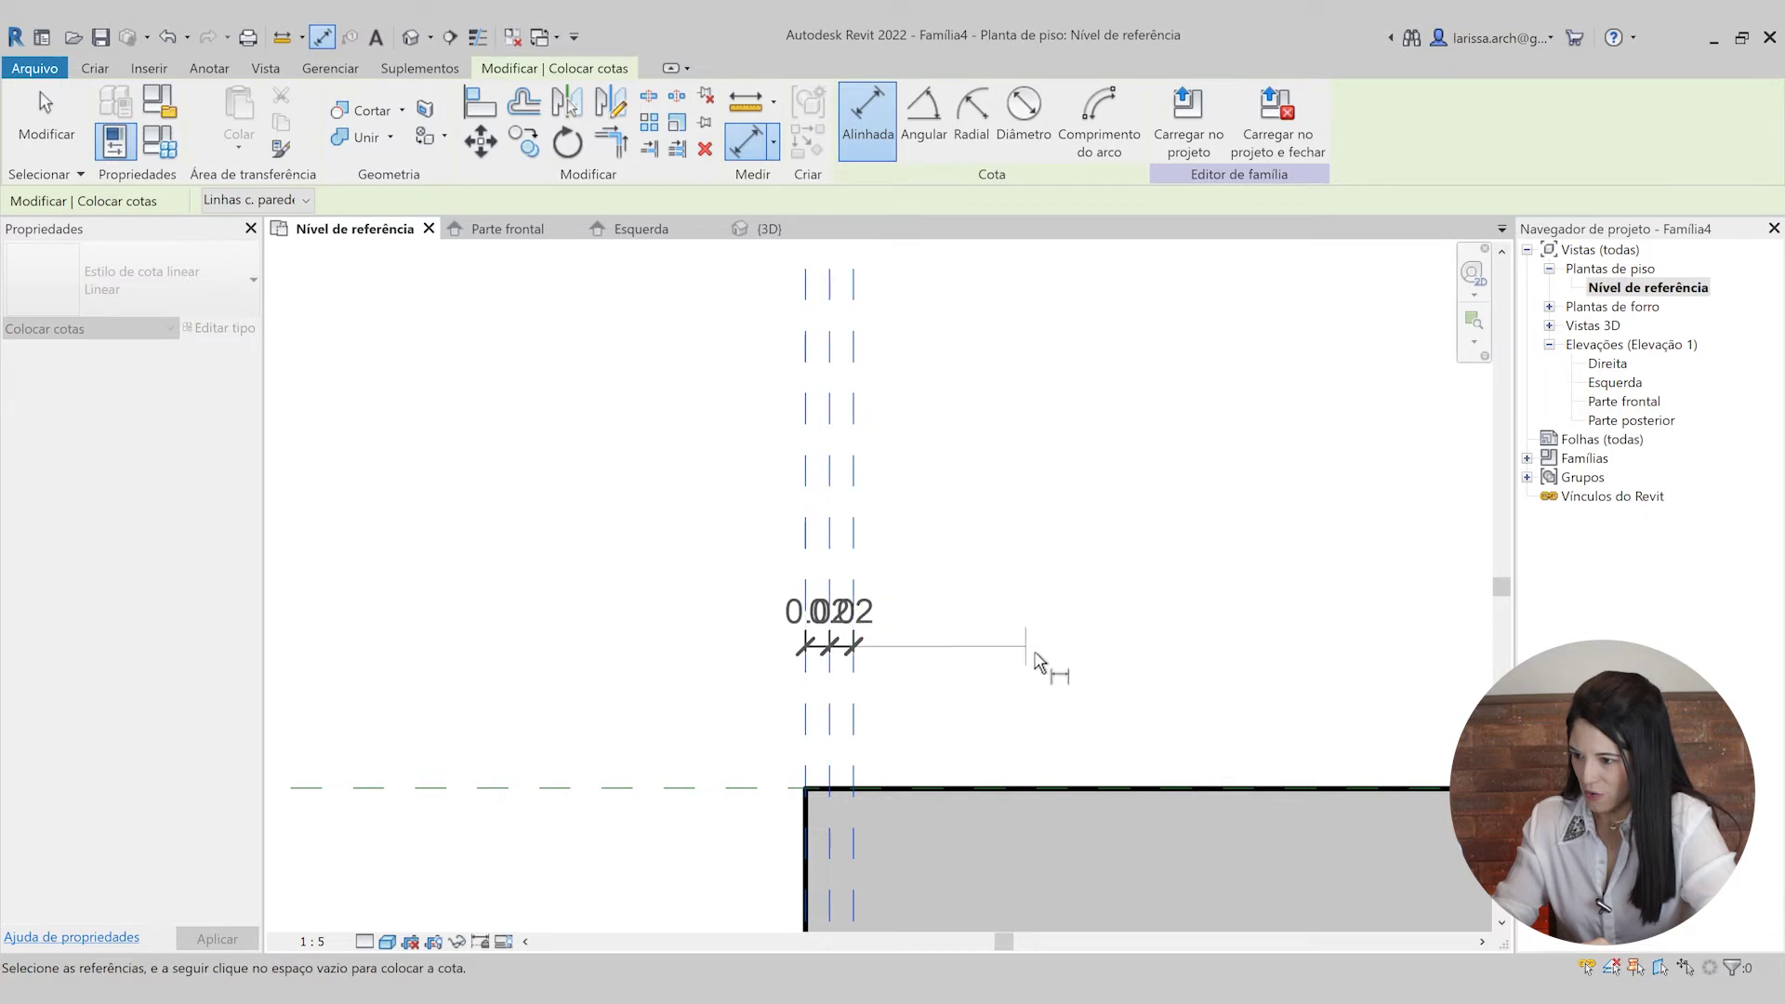
click(1069, 686)
scroll(827, 730, up, 1)
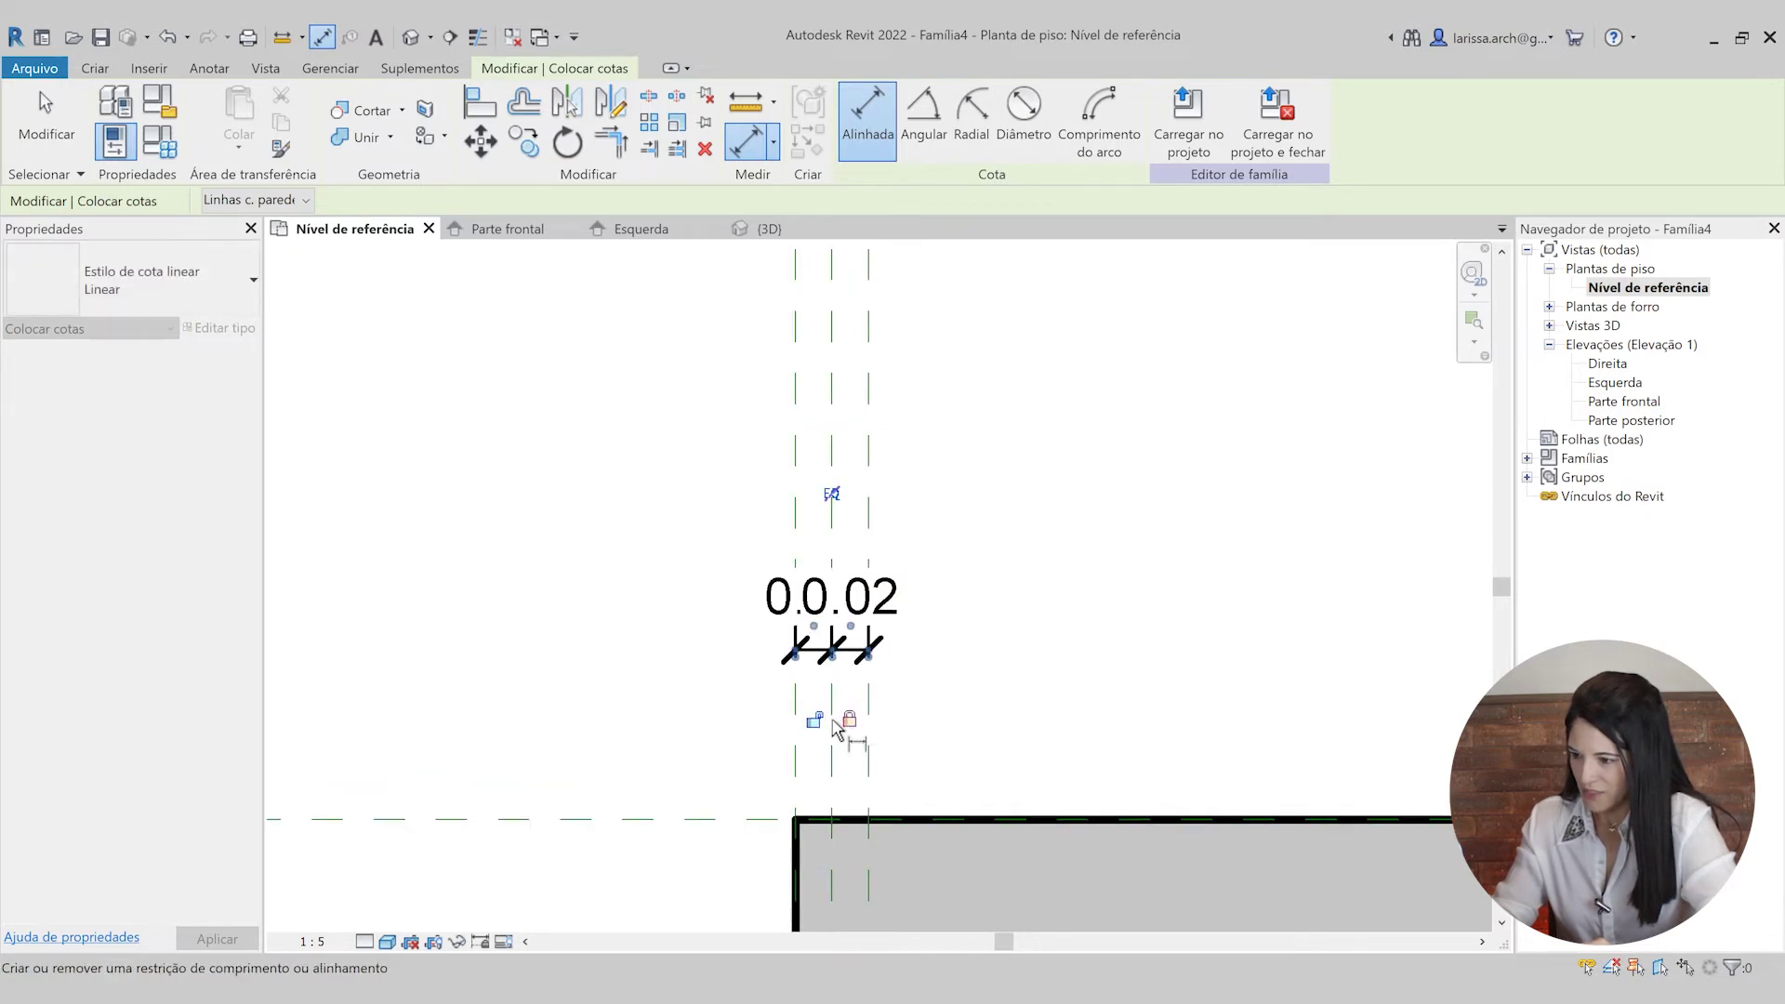
scroll(767, 516, down, 4)
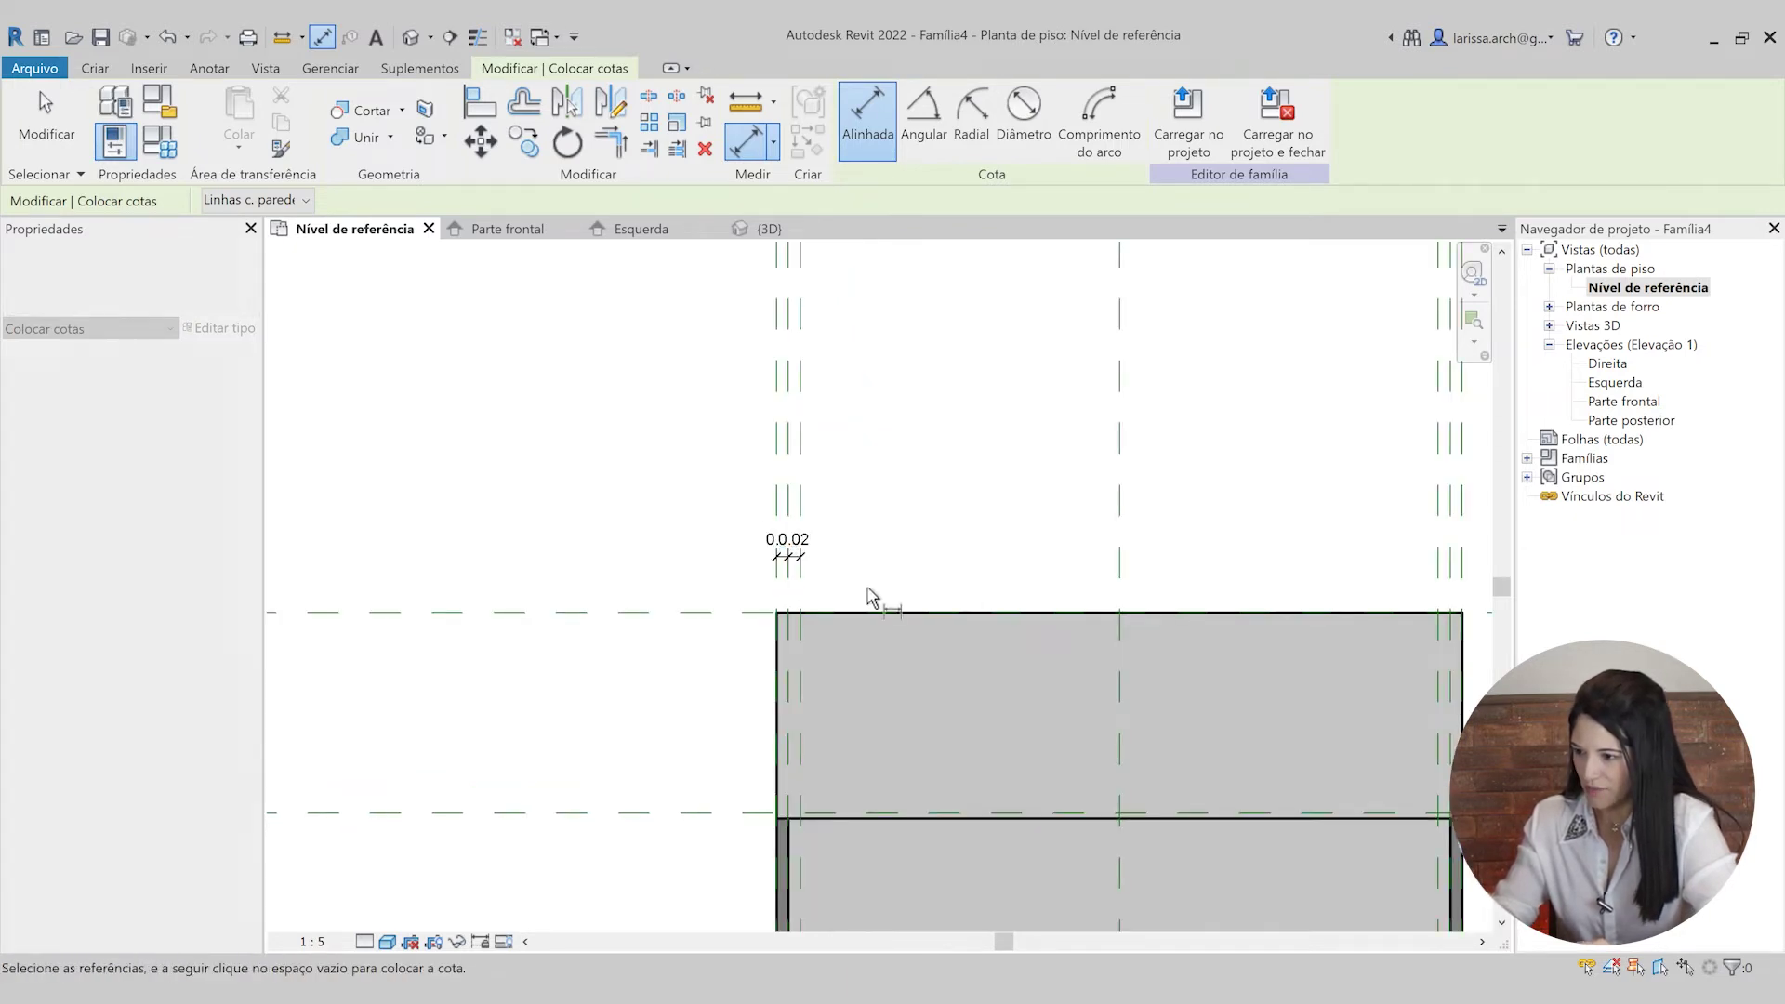
key(Escape)
key(Escape)
- Mirror the left dimension string about the central reference plane onto the three right reference planes
click(788, 551)
scroll(772, 535, down, 1)
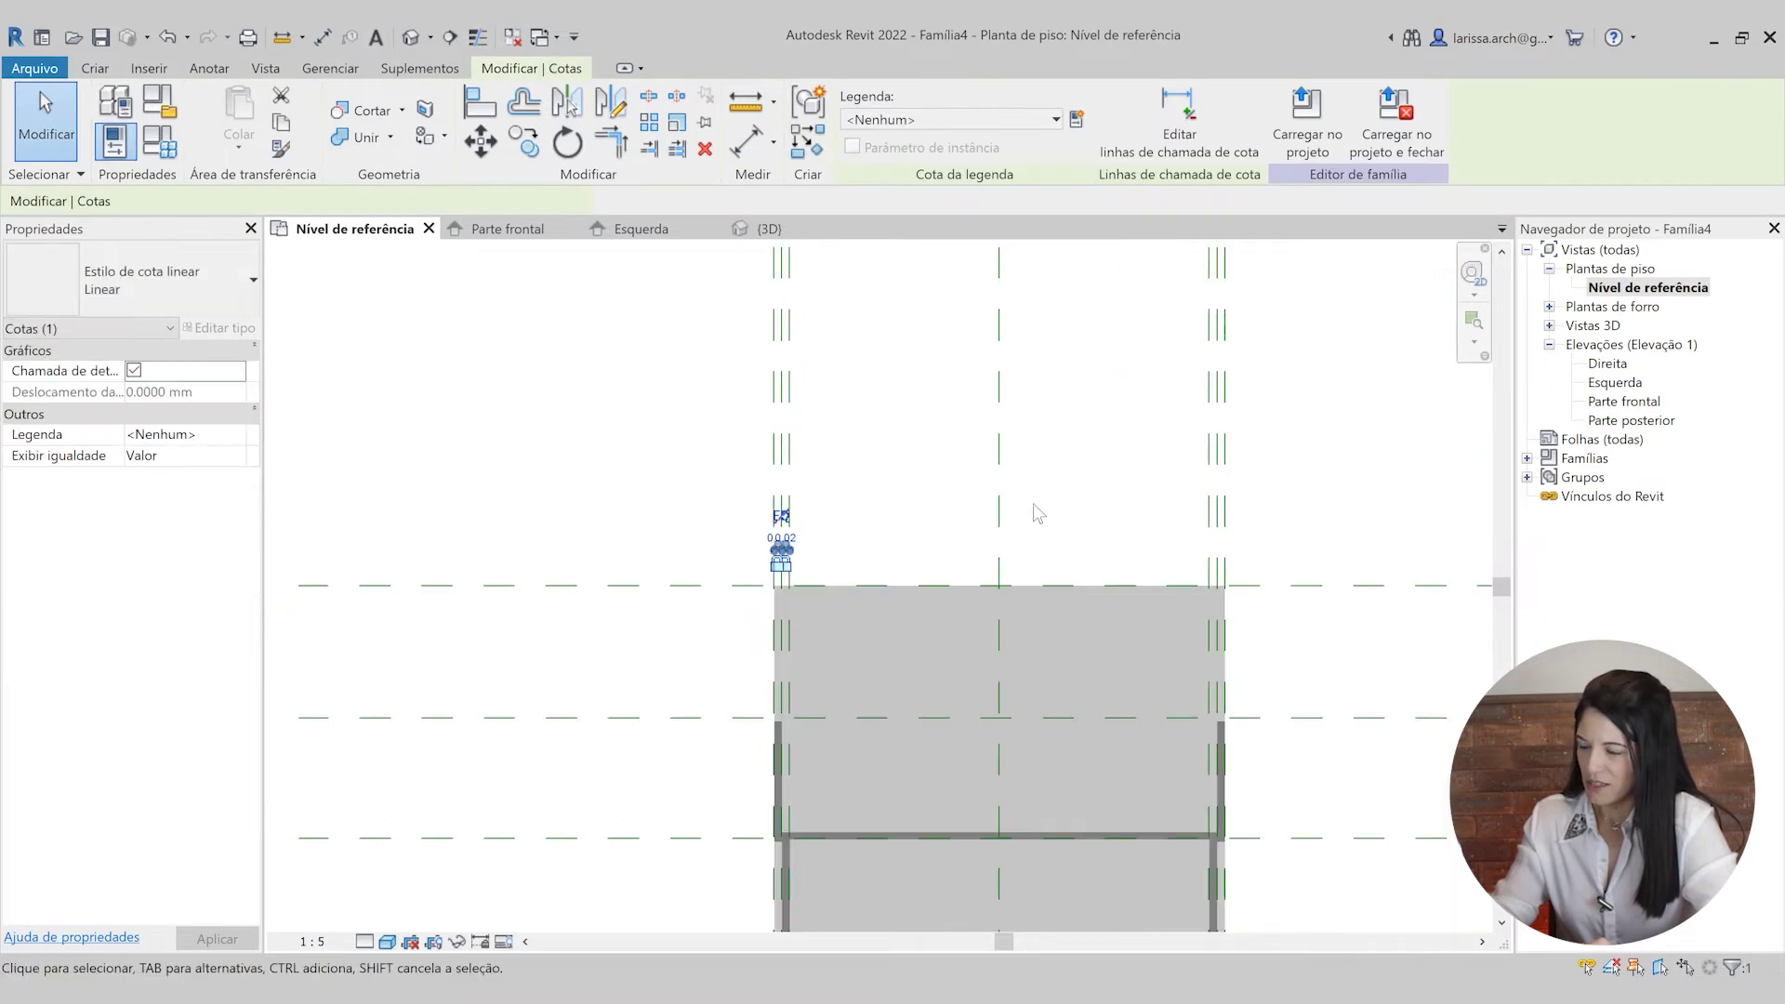
middle_drag(1038, 514, 904, 586)
key(m)
key(m)
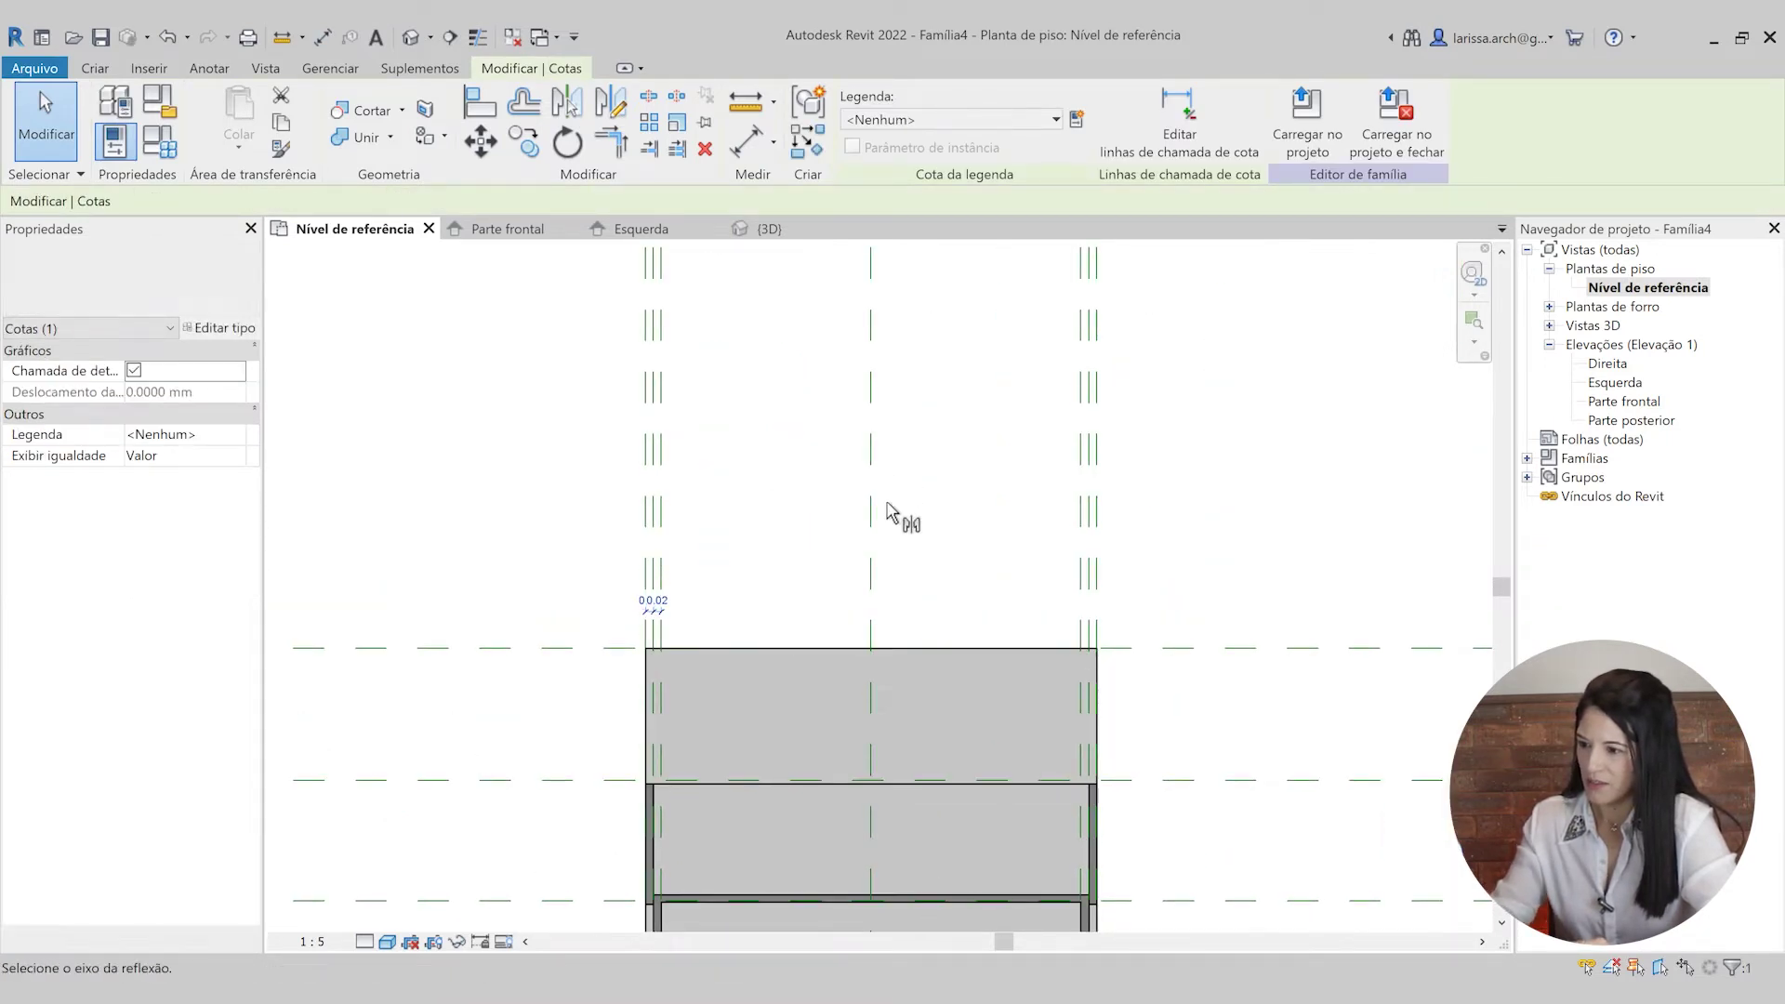
click(870, 516)
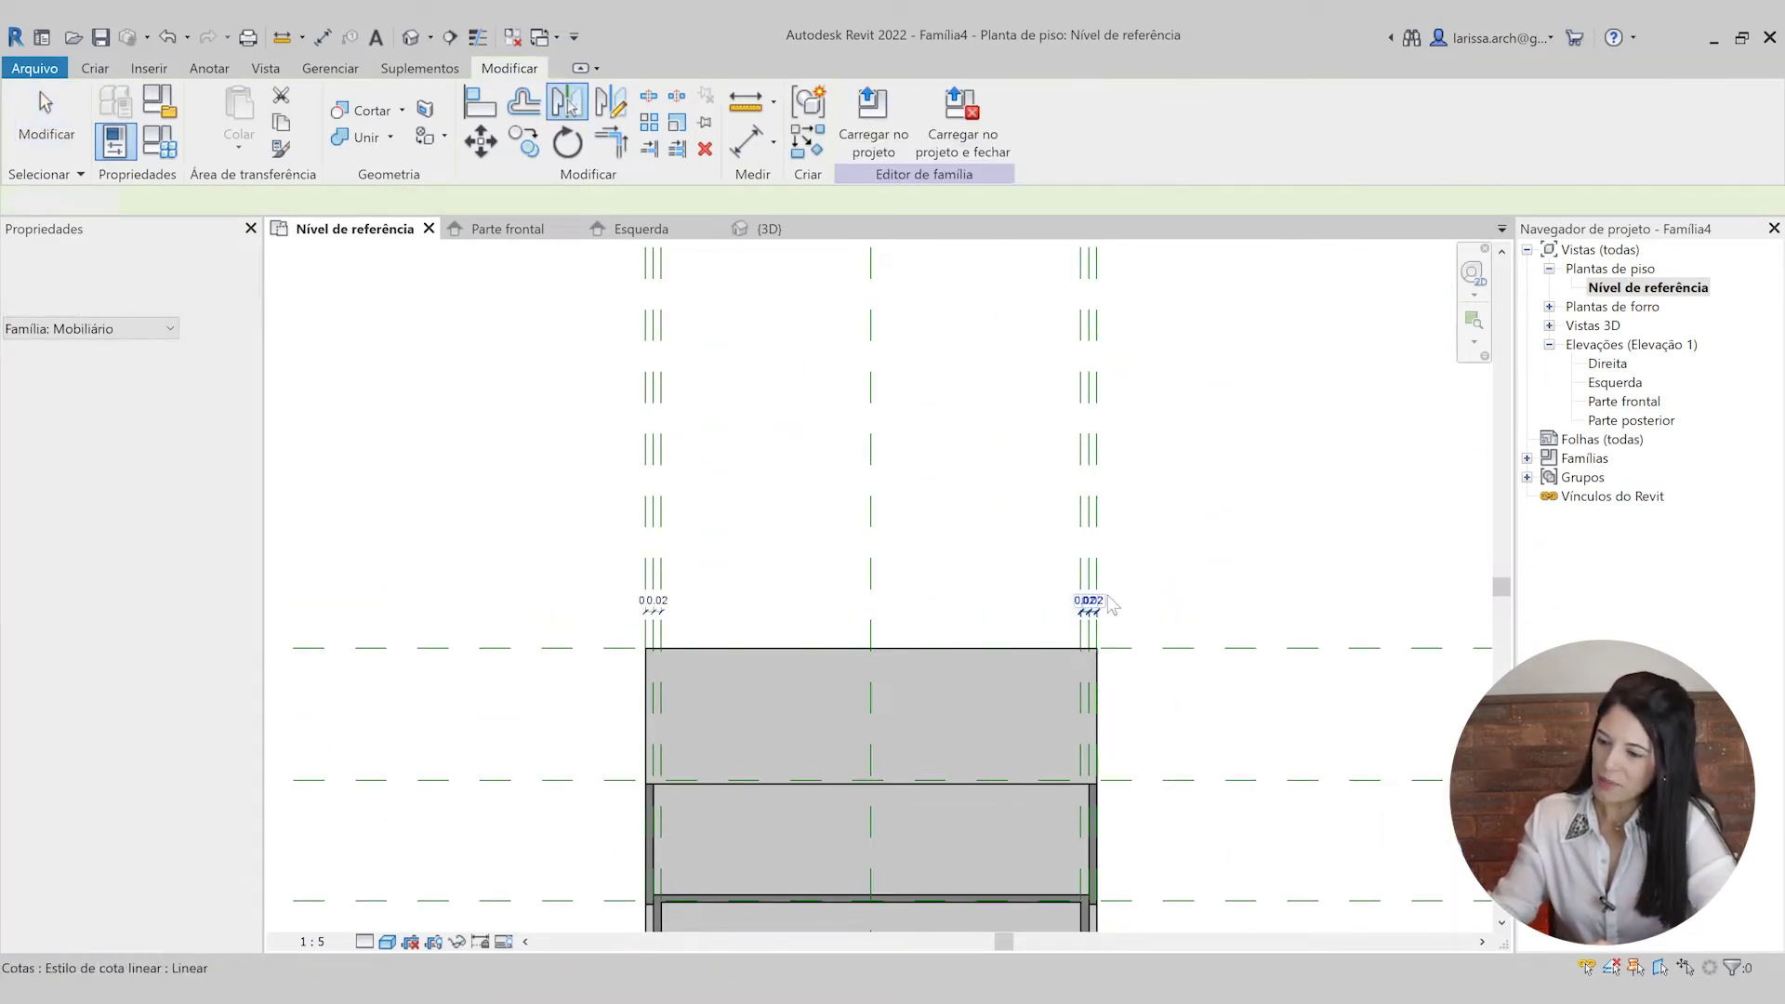
scroll(1109, 596, up, 3)
scroll(1128, 545, down, 3)
middle_drag(1081, 575, 1085, 556)
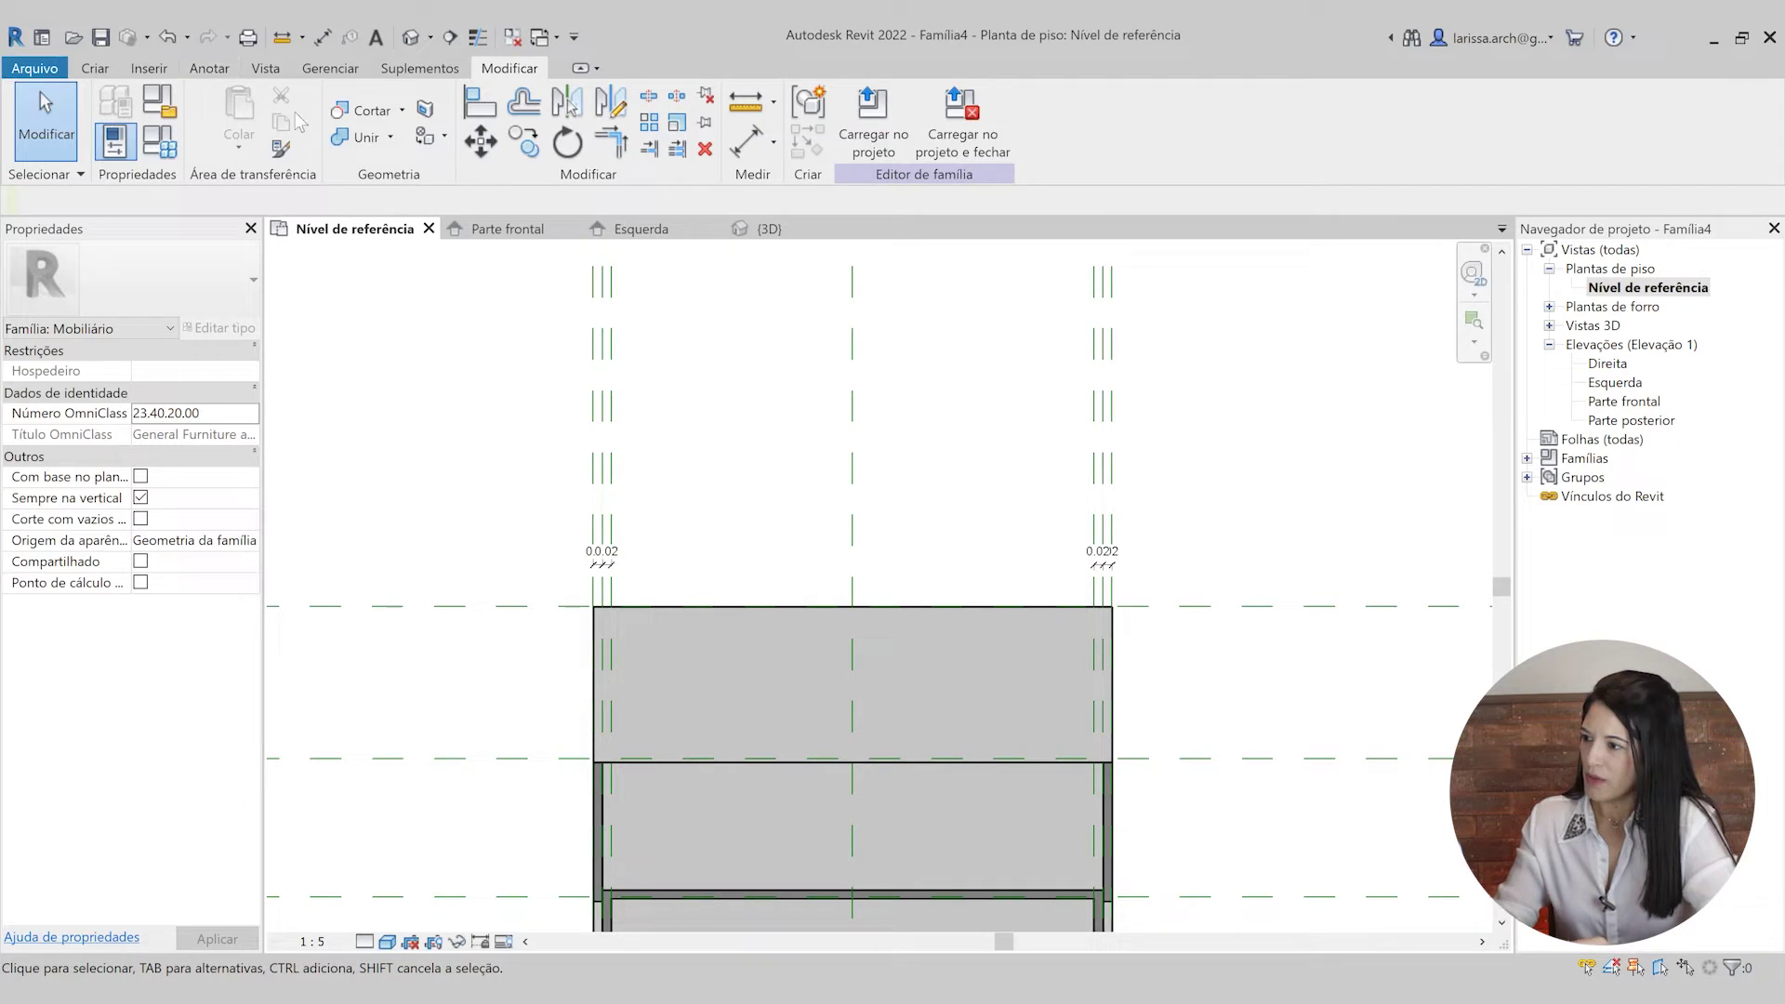
- Add an aligned overall dimension between the outermost left and right reference planes, above the short dimension strings
click(210, 69)
click(124, 119)
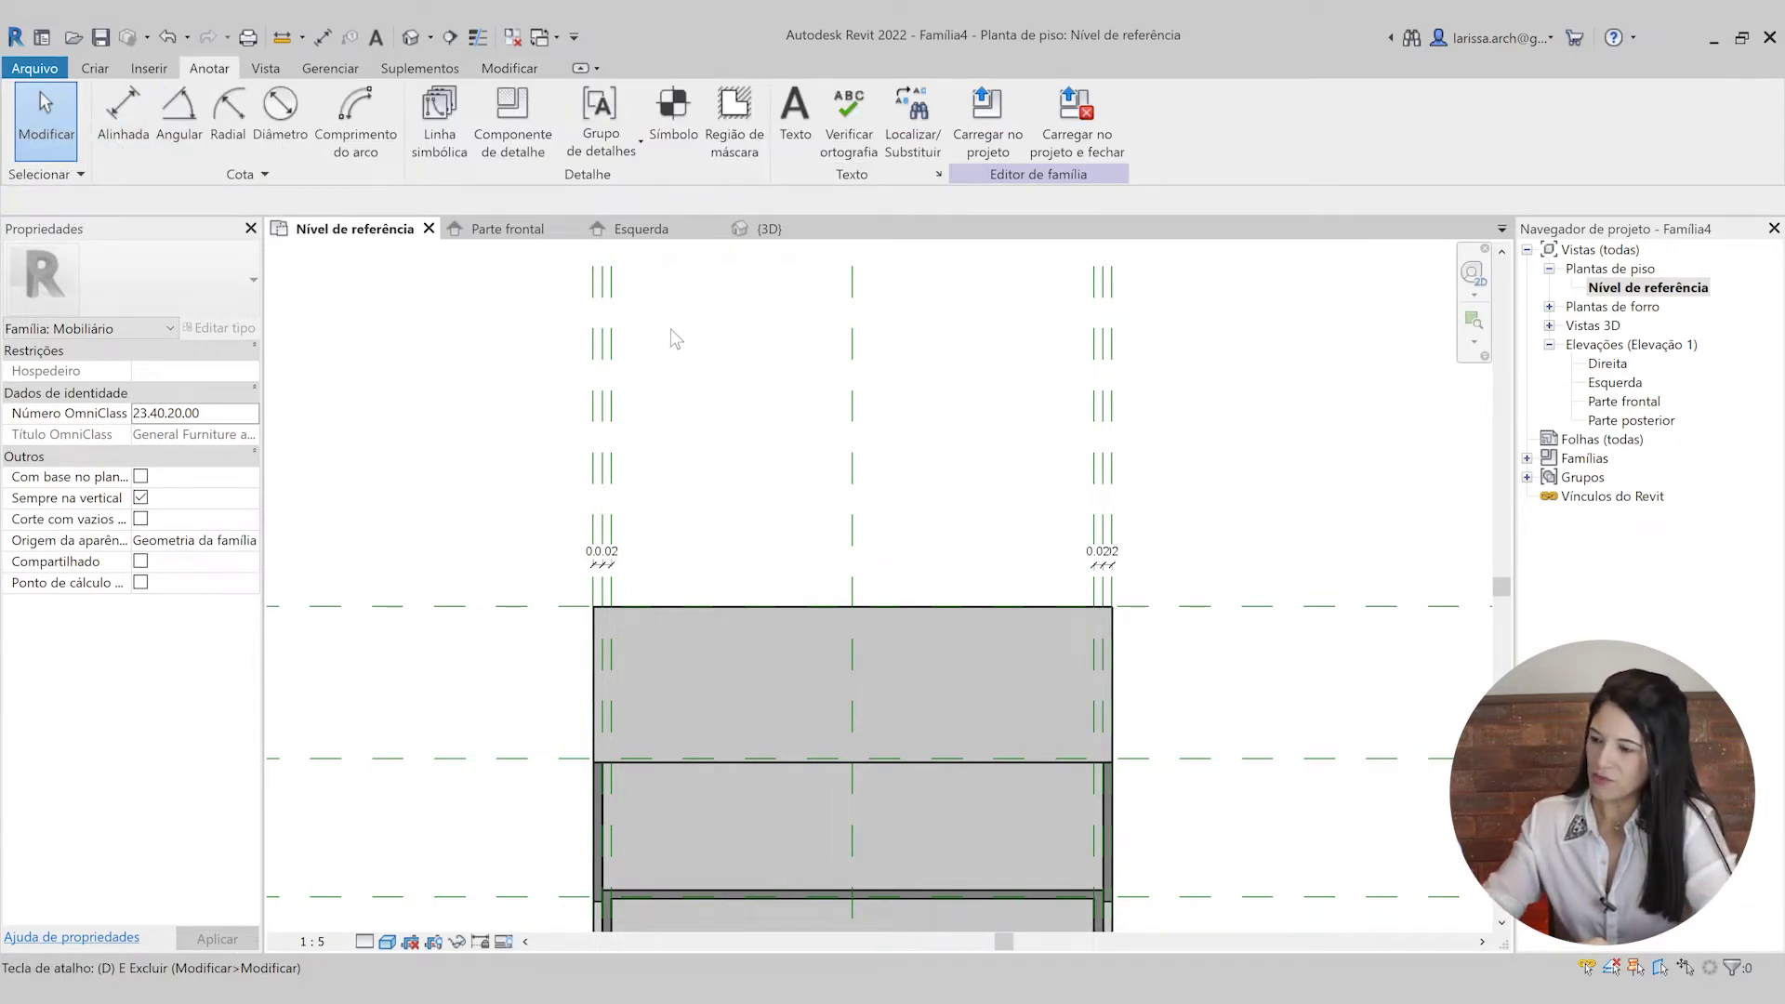
click(591, 506)
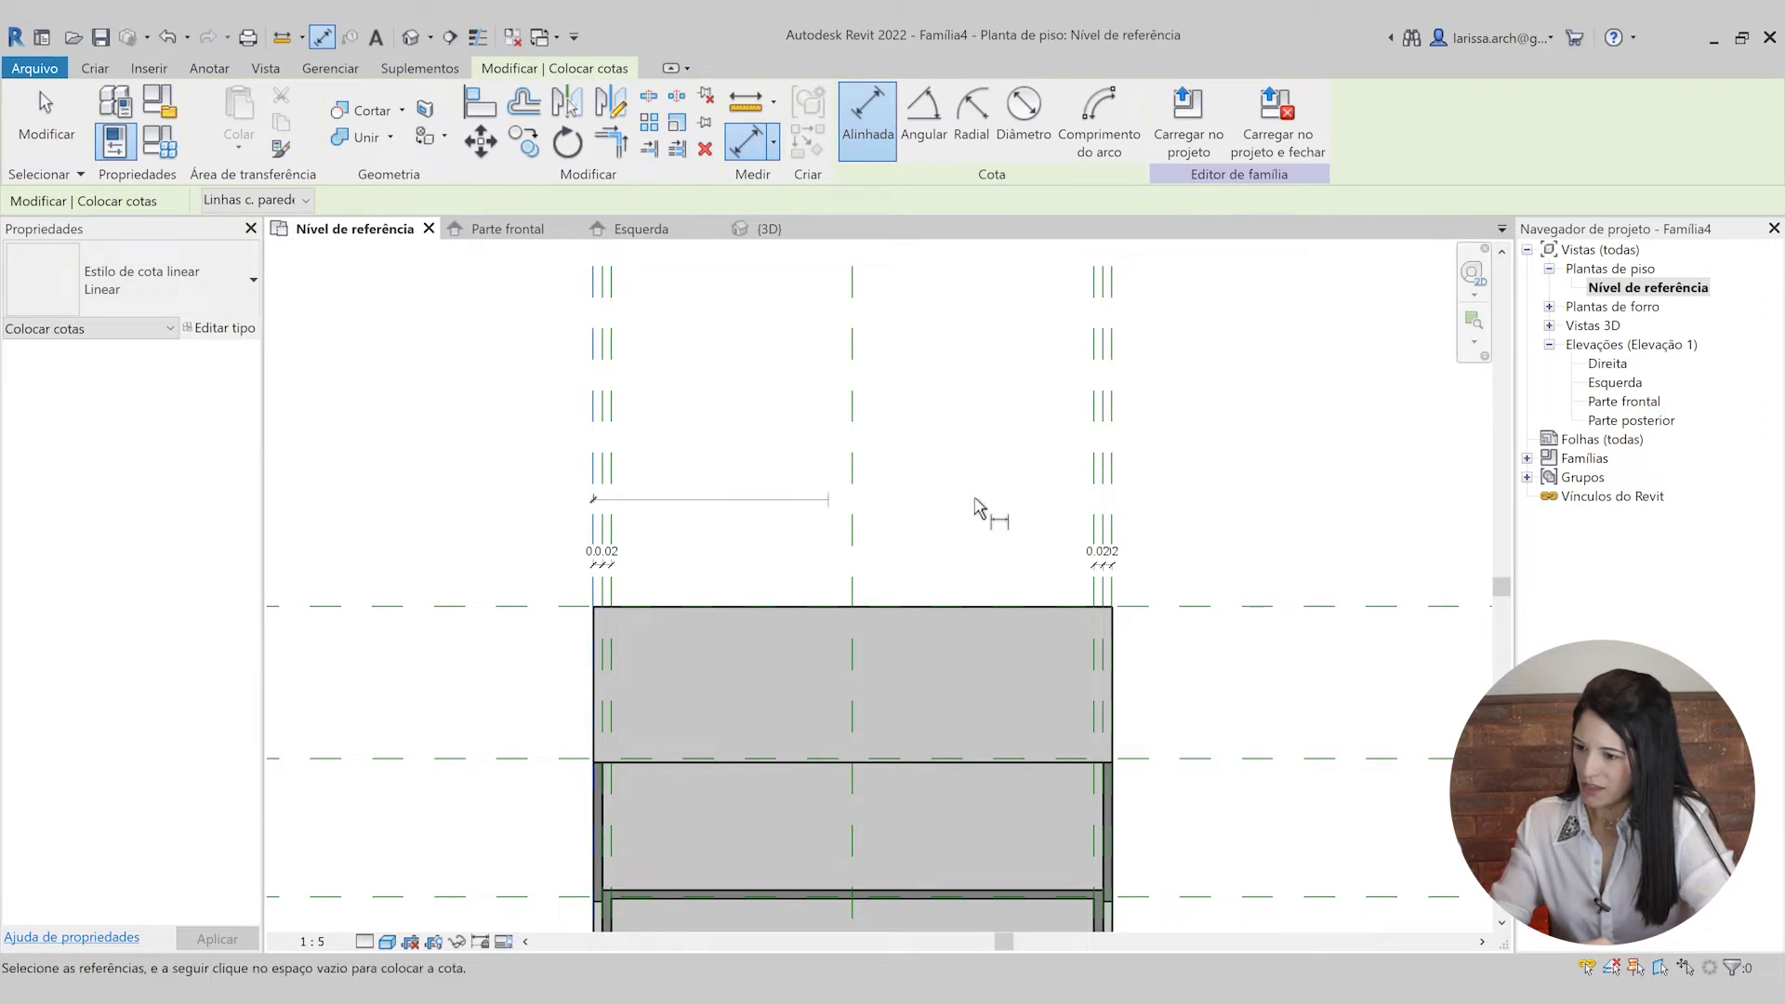
click(1120, 496)
click(1250, 509)
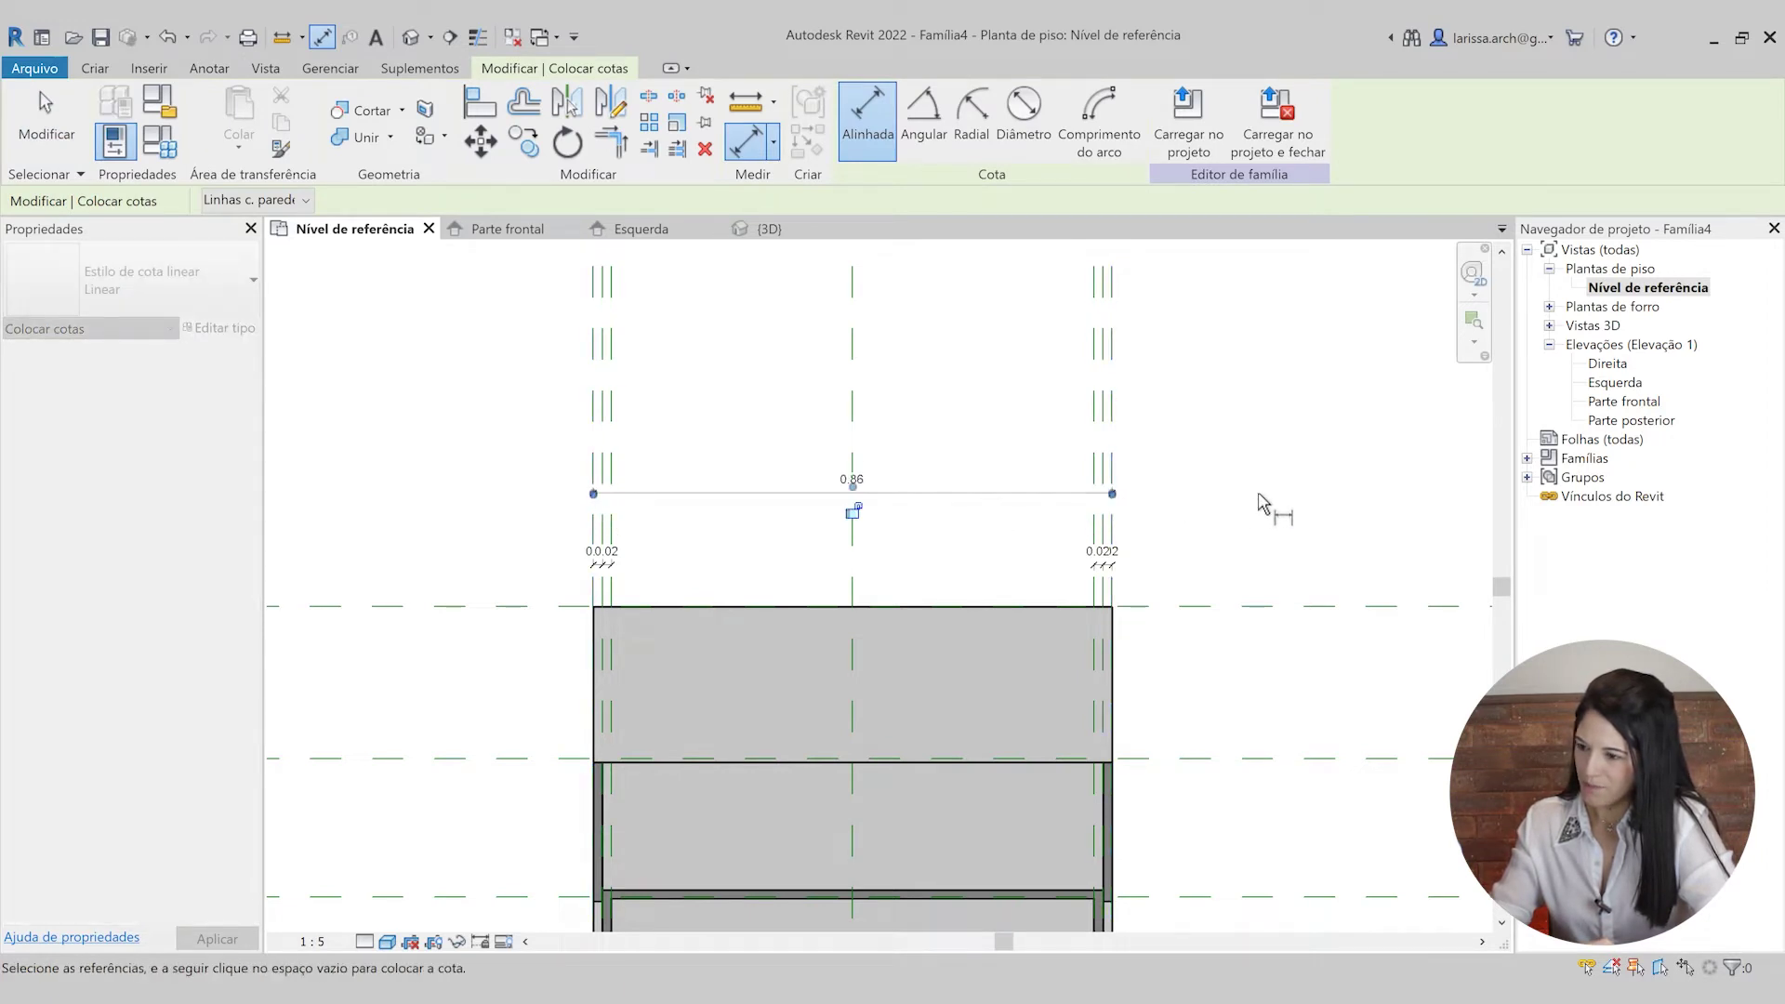
scroll(915, 521, up, 2)
key(Escape)
key(Escape)
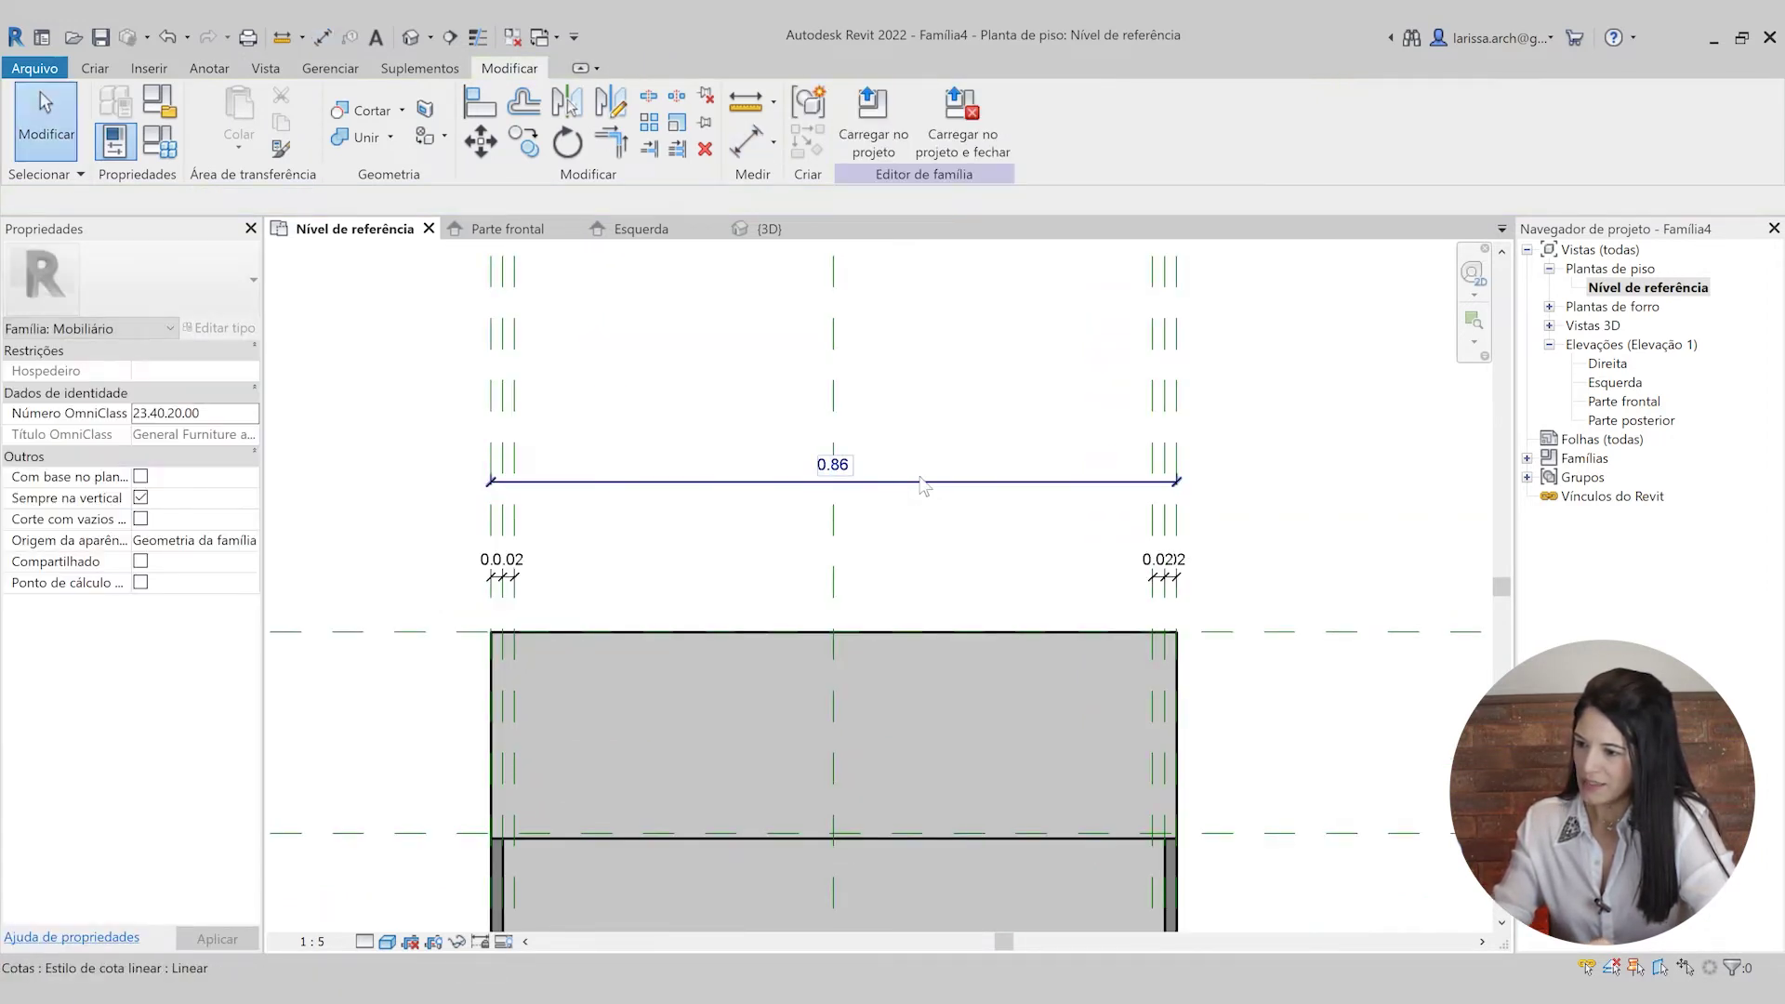
- Label the overall dimension with a new family parameter named Comprimento, set as an instance parameter and grouped under Cotas
click(917, 481)
scroll(918, 474, up, 1)
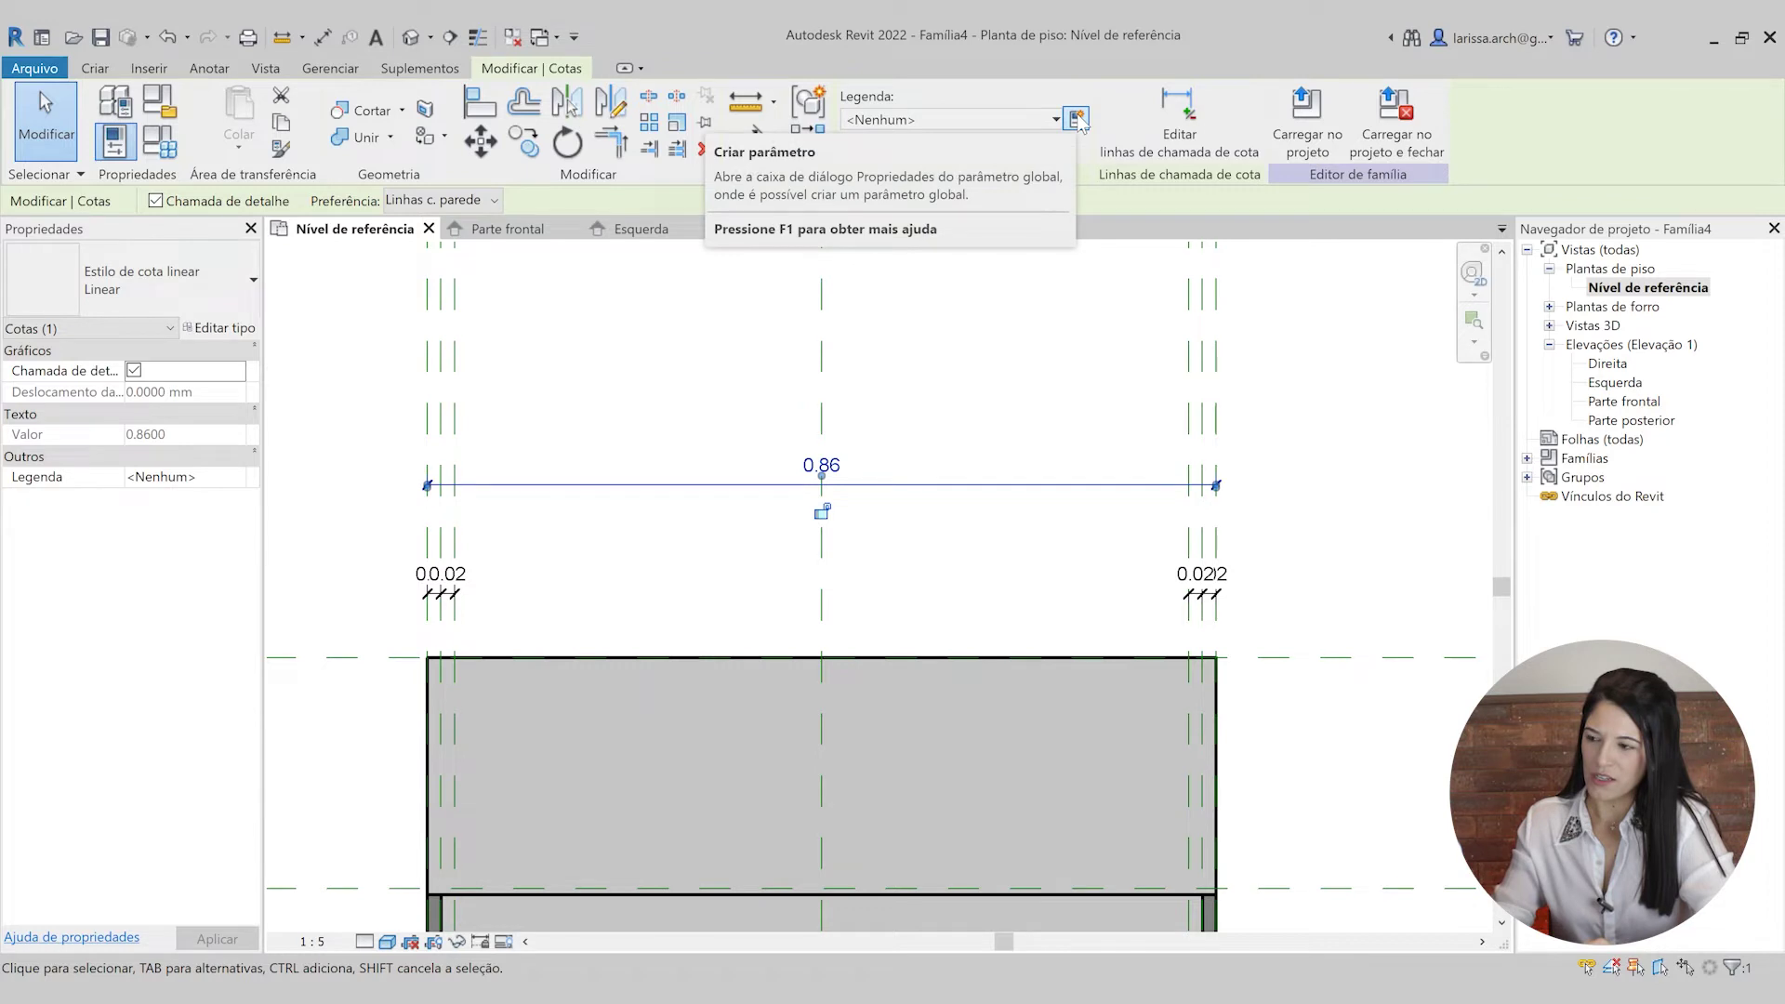
click(1077, 119)
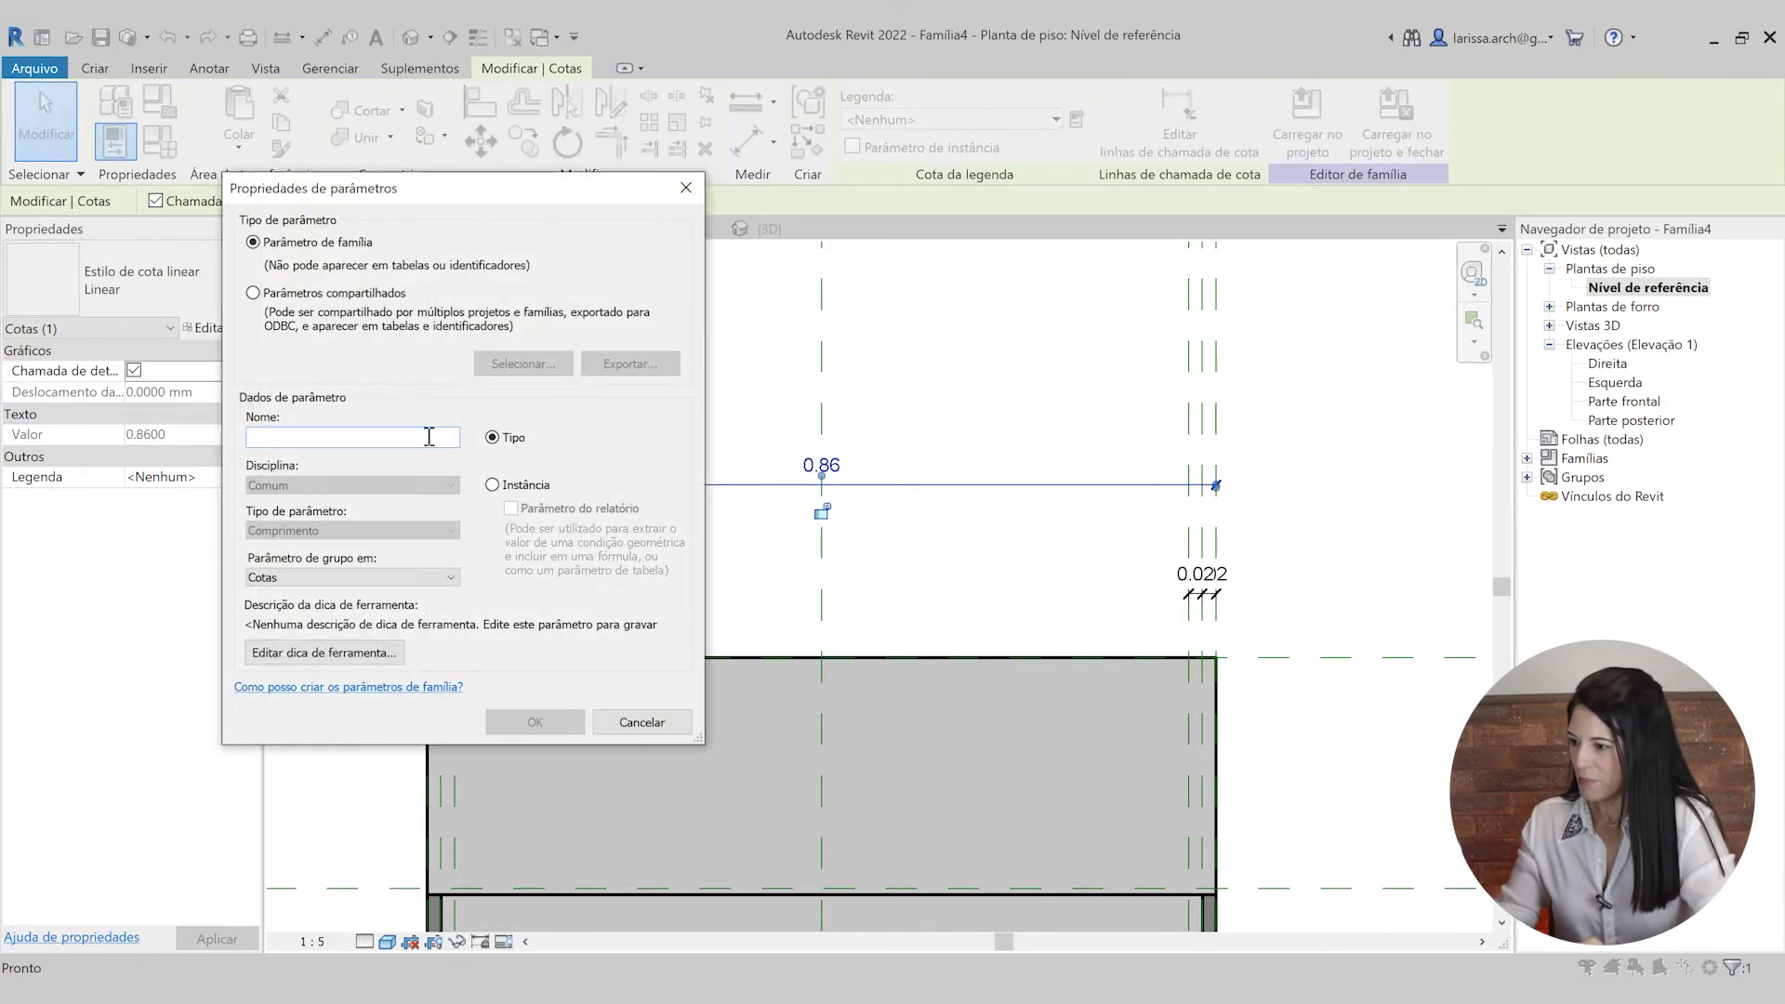
text(Comprimento)
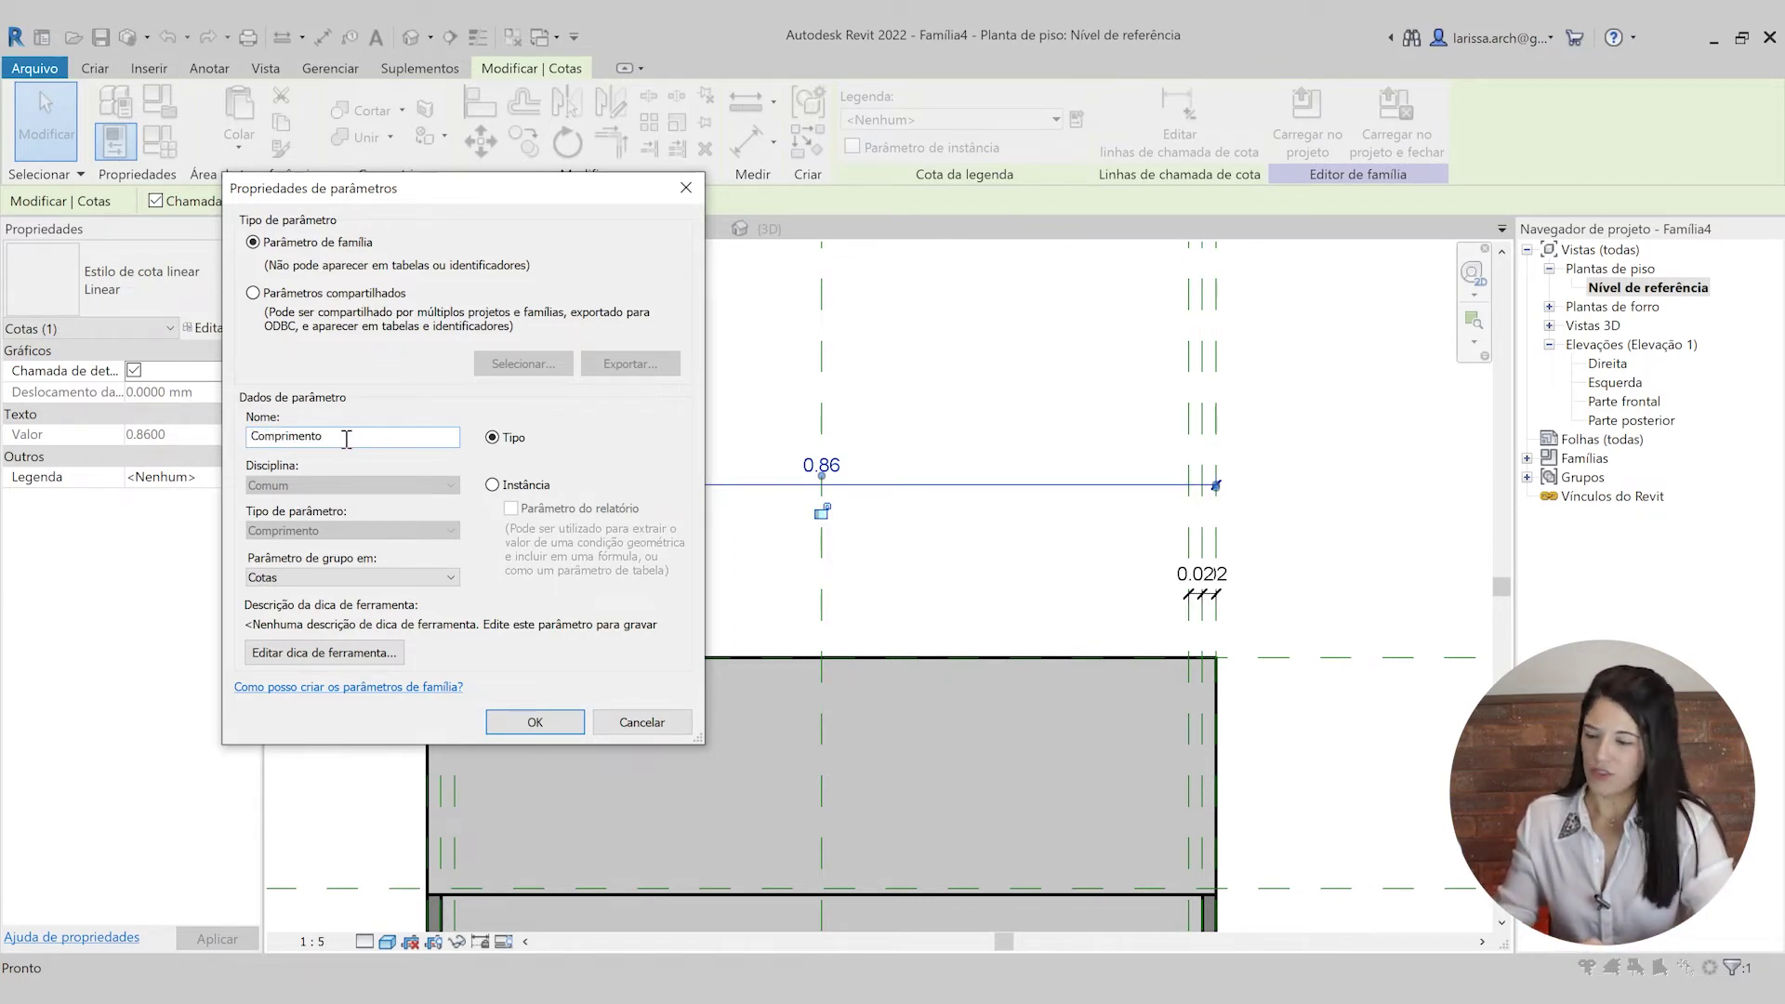
click(493, 485)
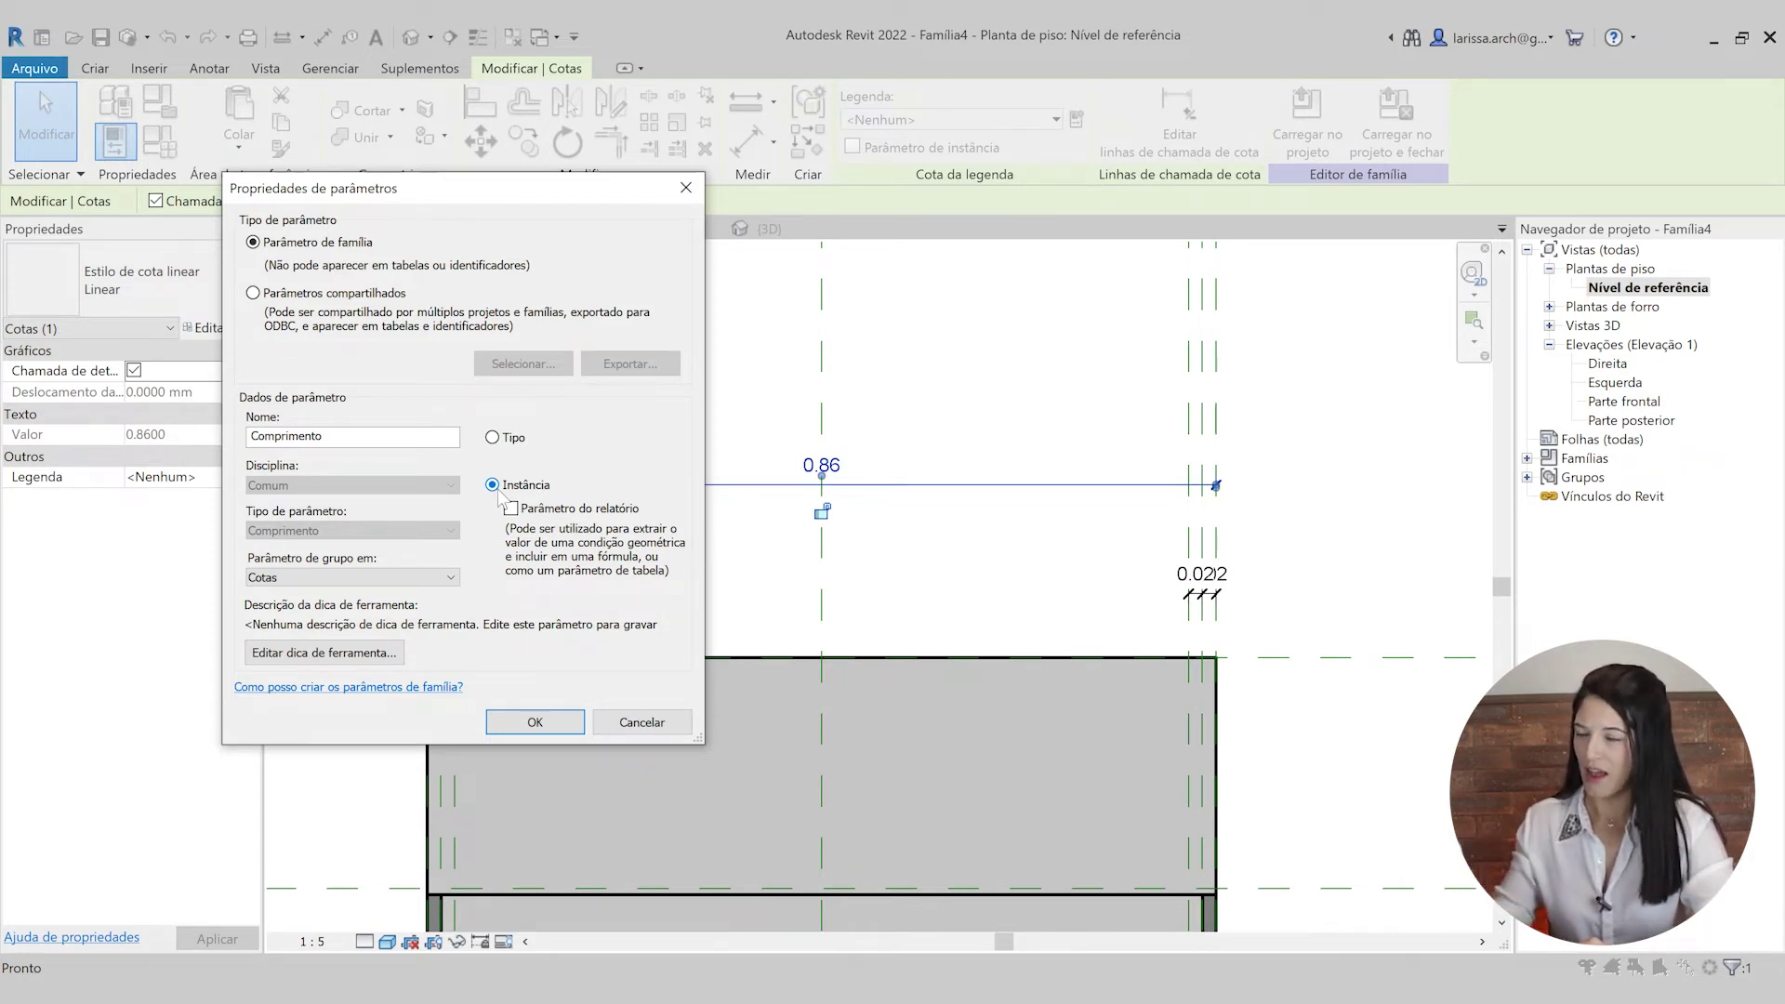
click(556, 730)
scroll(1185, 525, down, 2)
click(1185, 525)
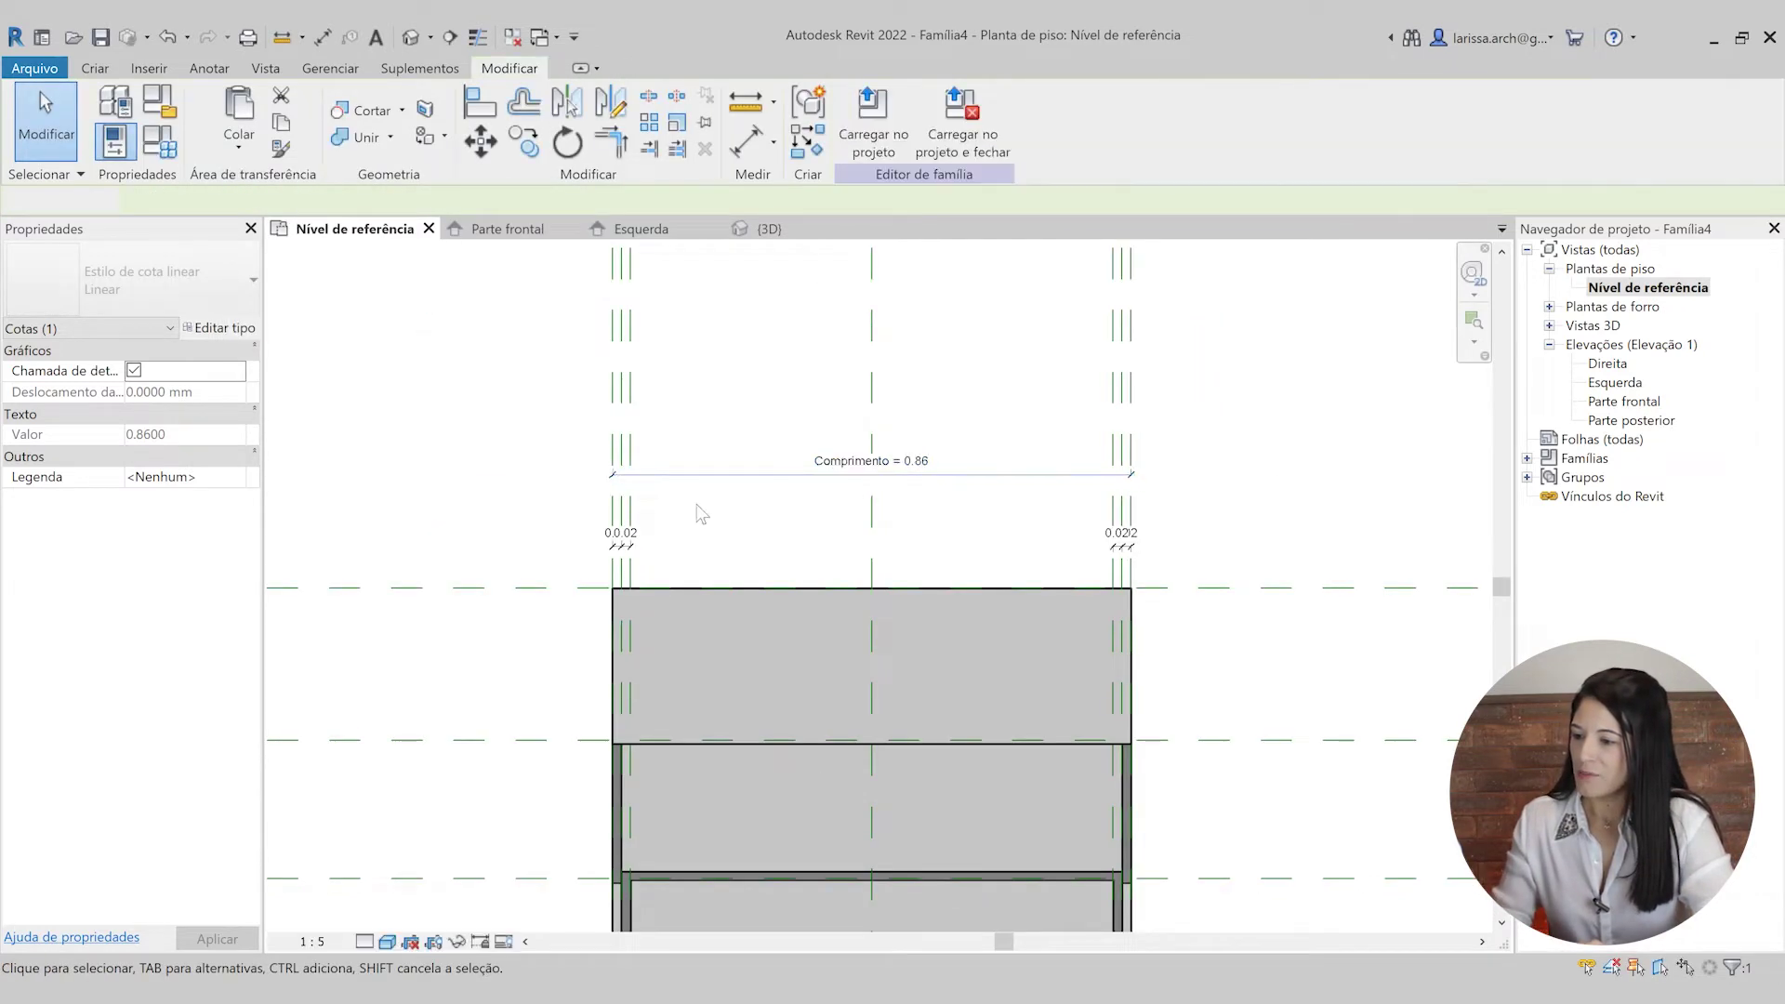
scroll(839, 478, up, 2)
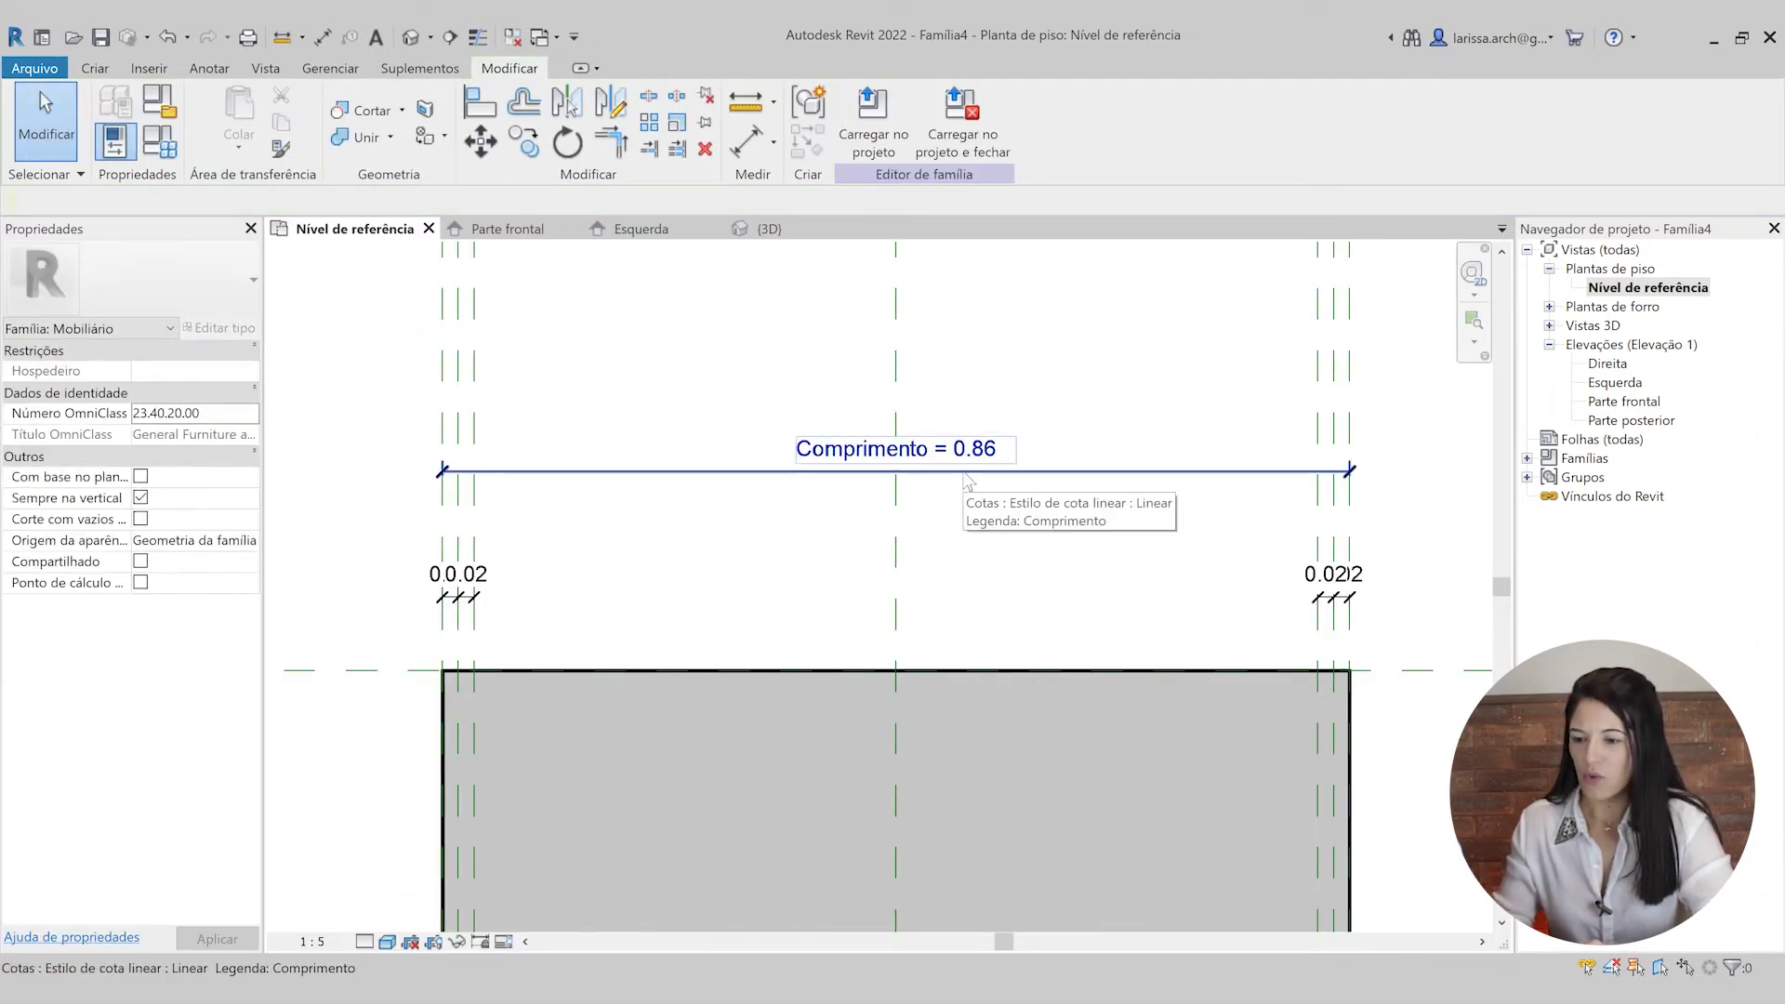
scroll(934, 477, down, 4)
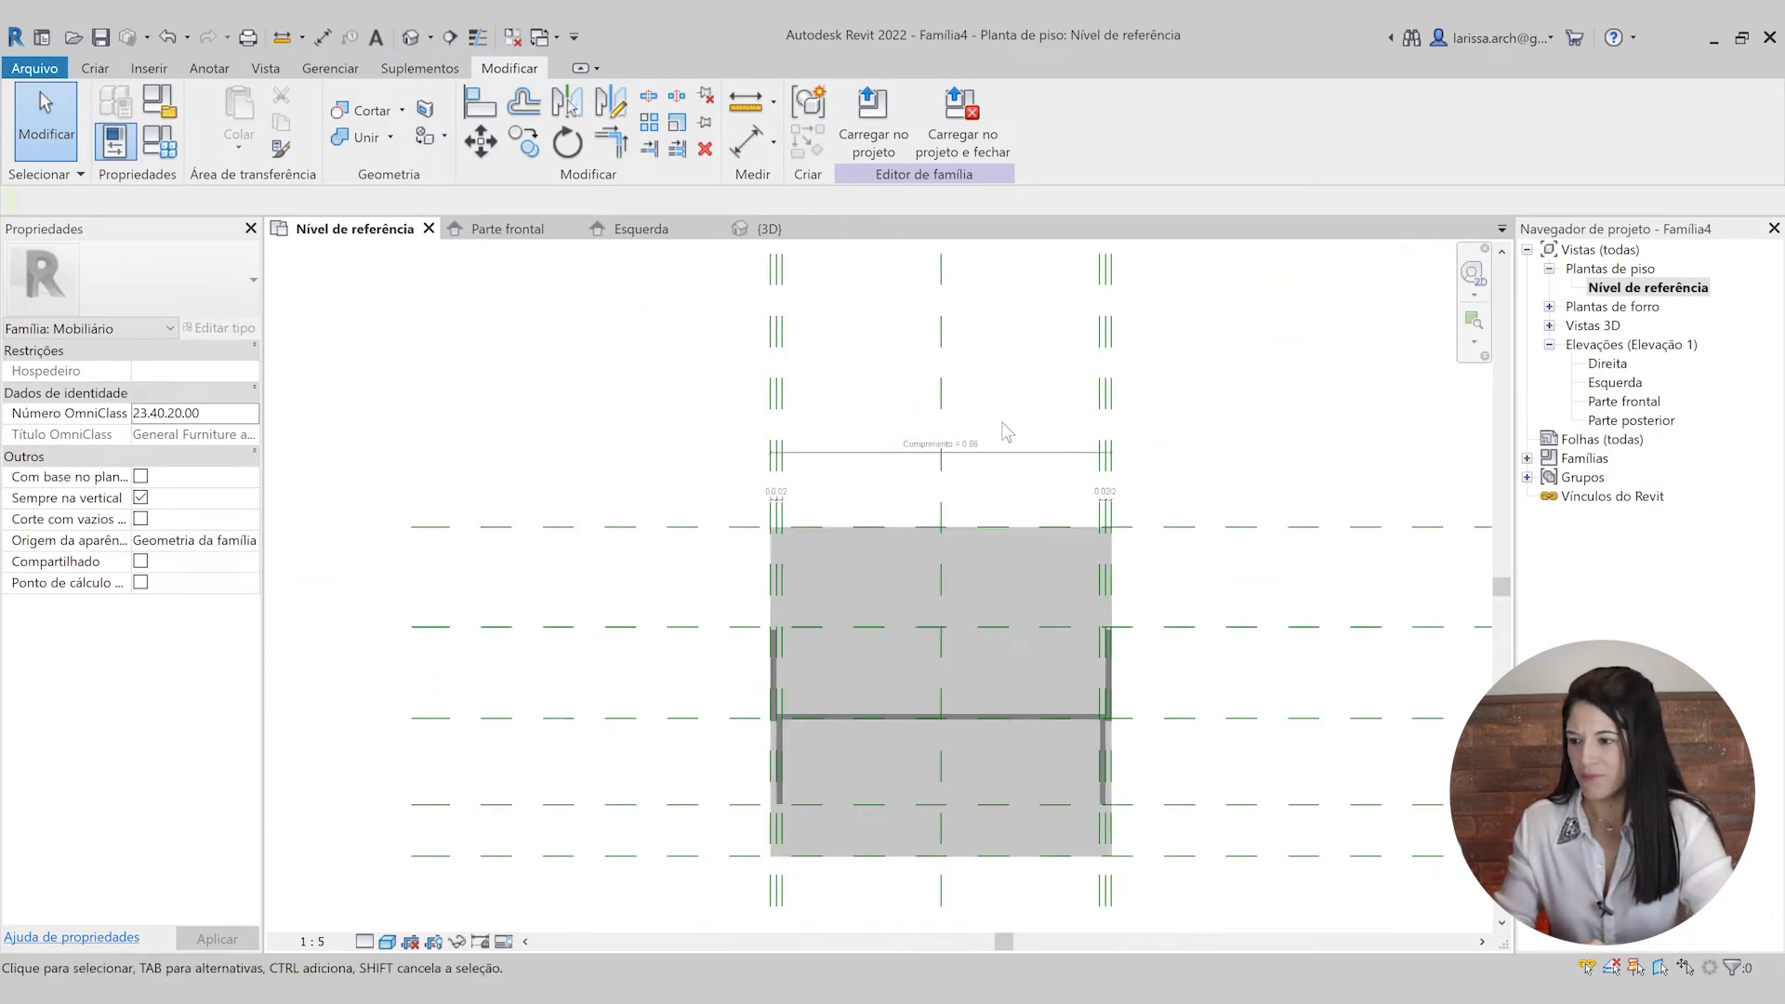
- In the 3D view, test the parametric model by applying a larger Comprimento value in the family types
click(410, 37)
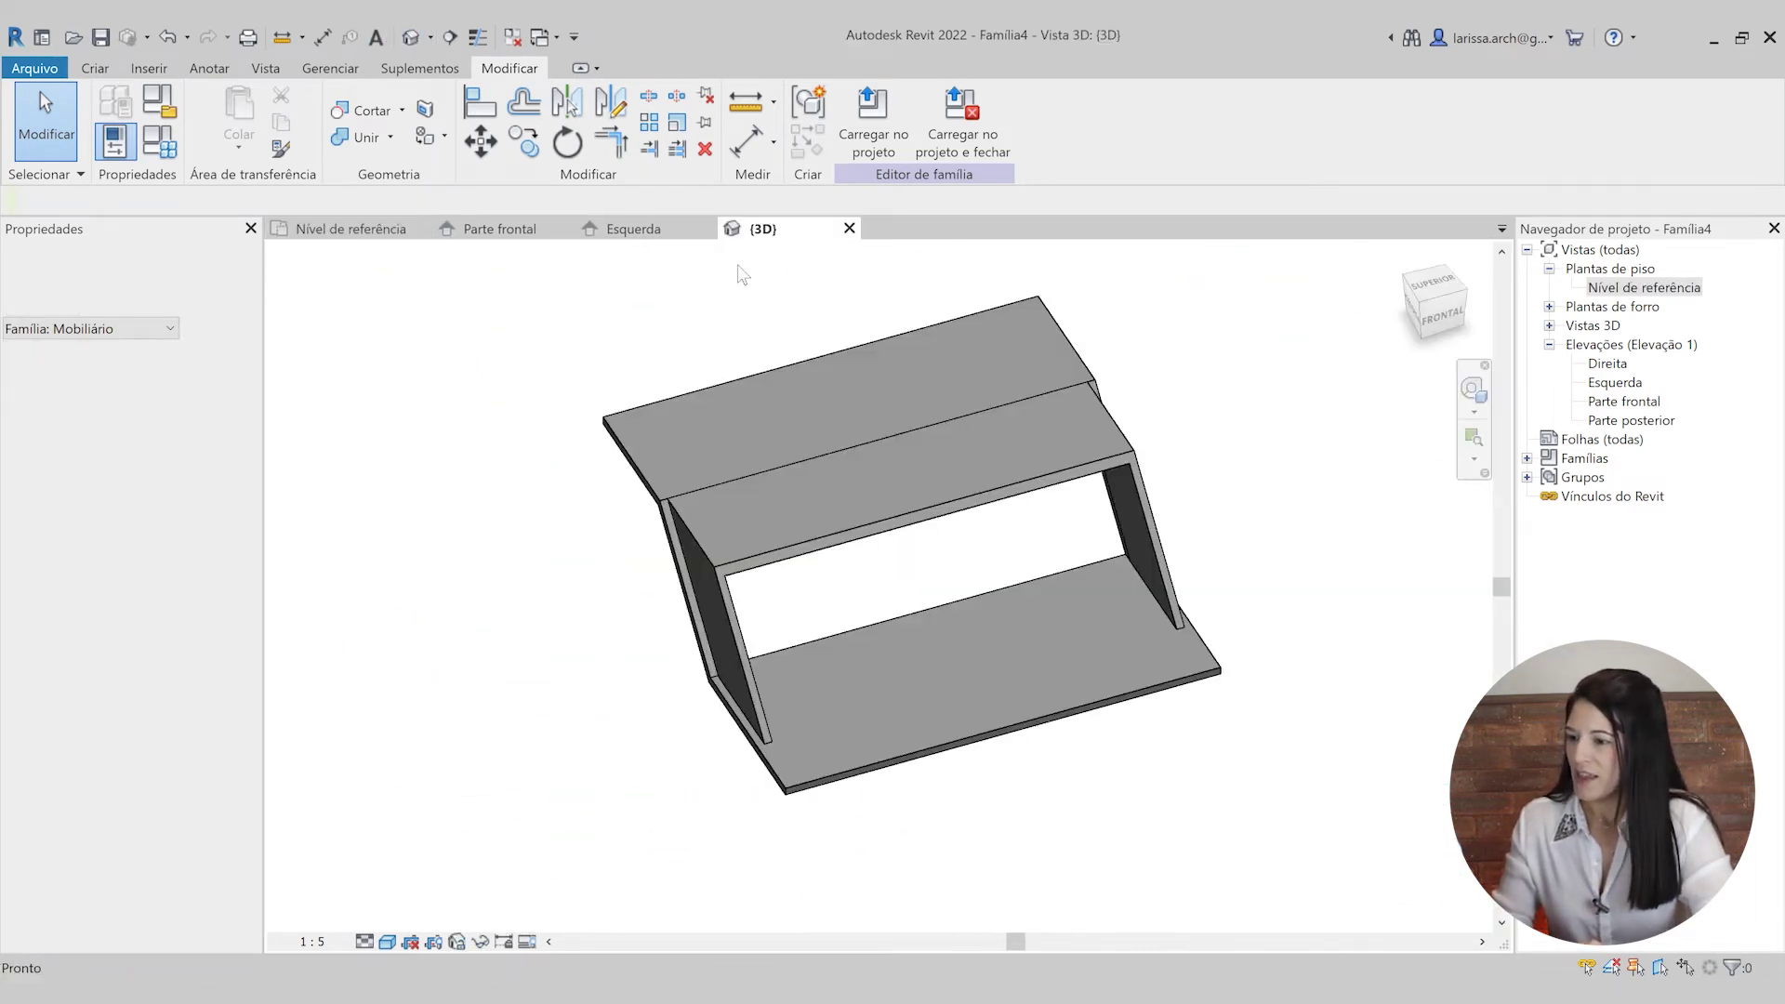
scroll(1017, 583, down, 2)
middle_drag(889, 621, 1077, 636)
scroll(1214, 591, up, 1)
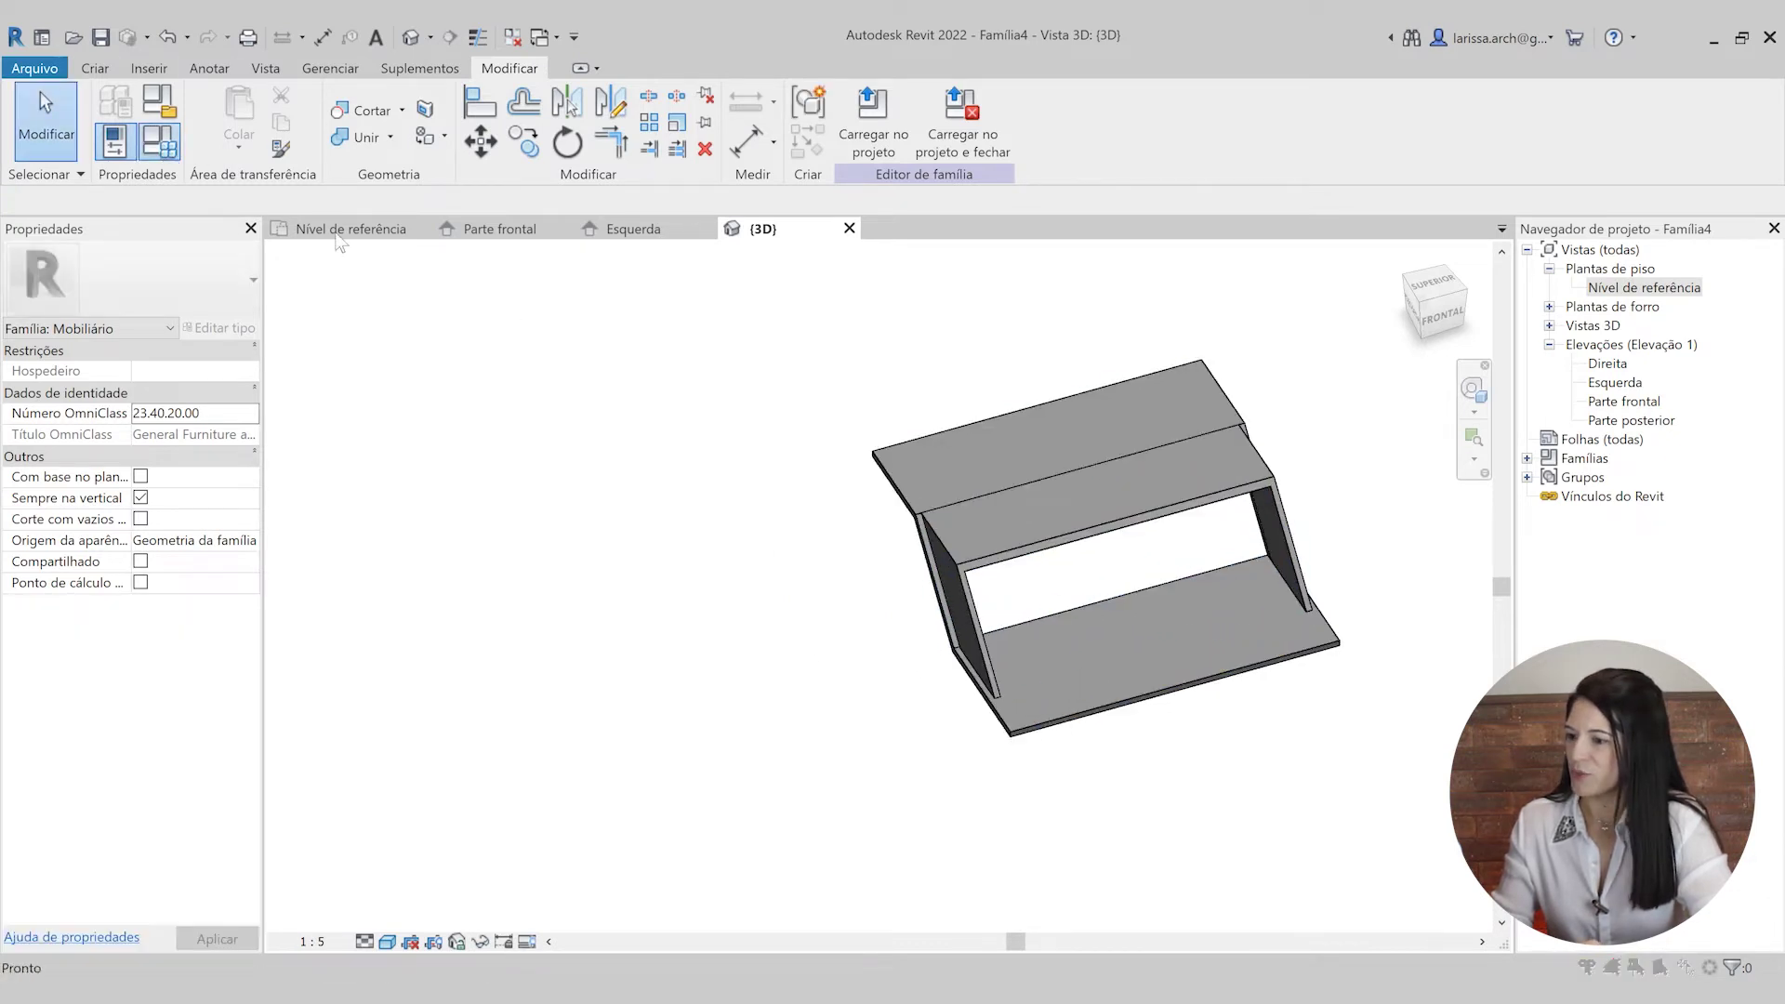
click(160, 142)
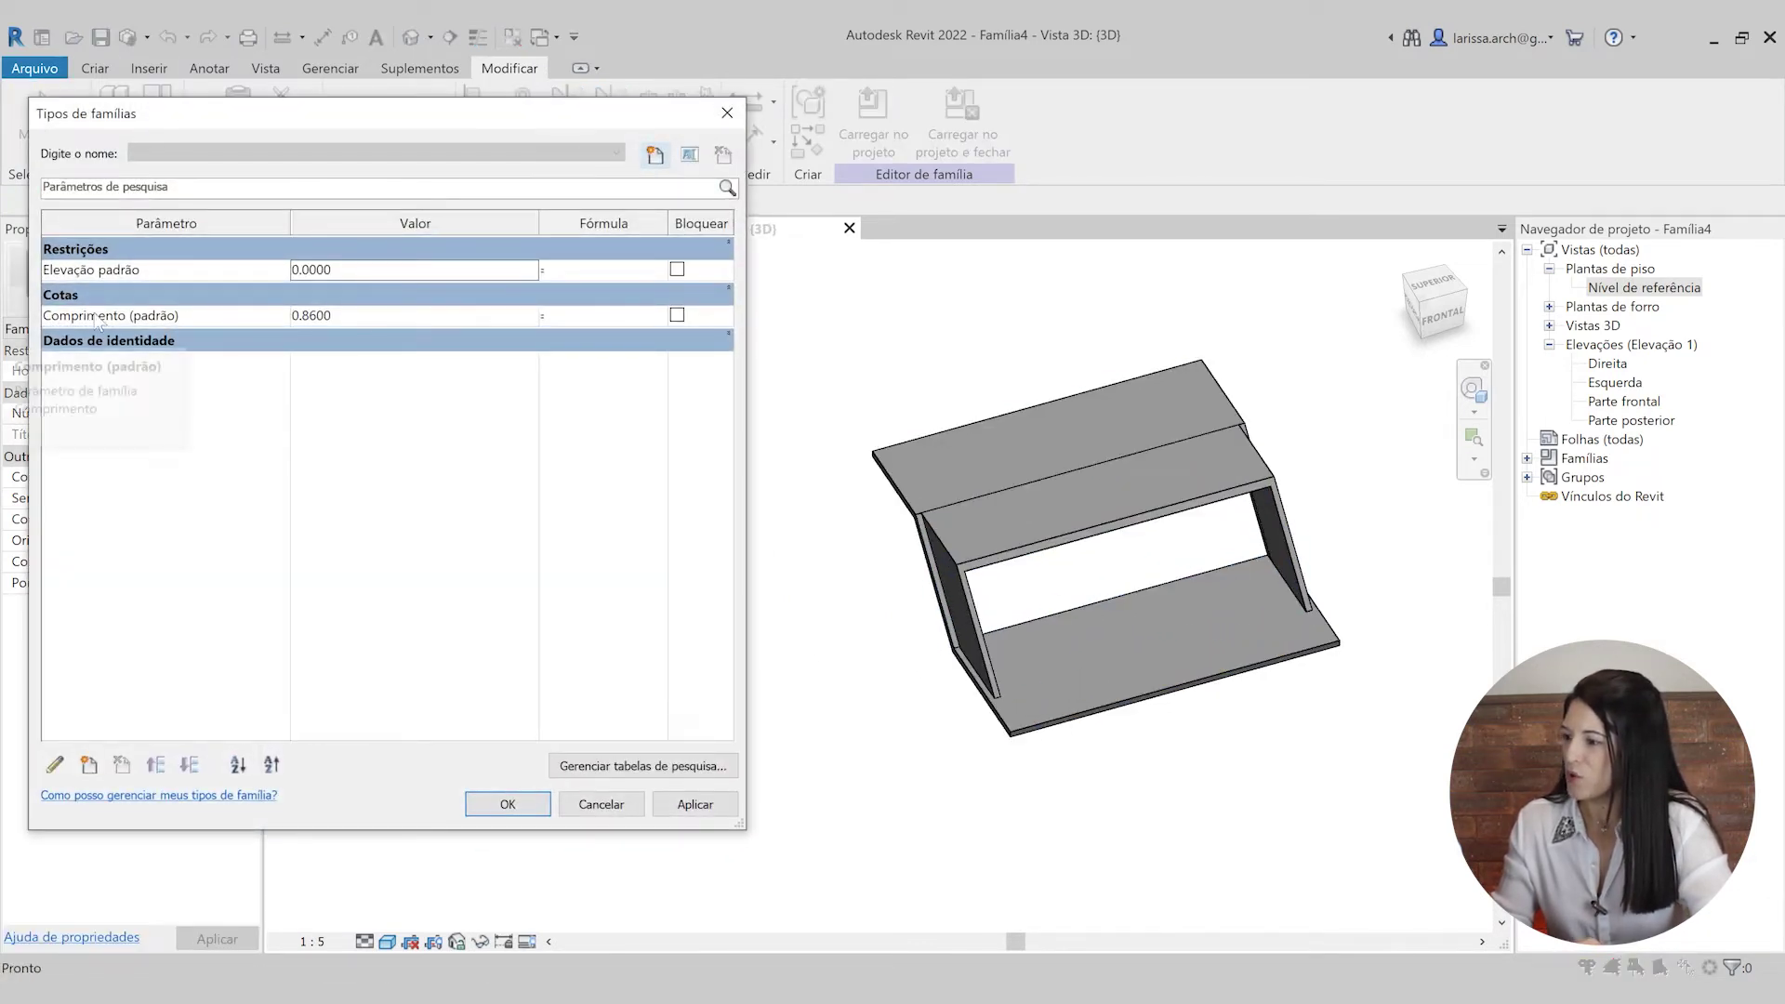
click(374, 314)
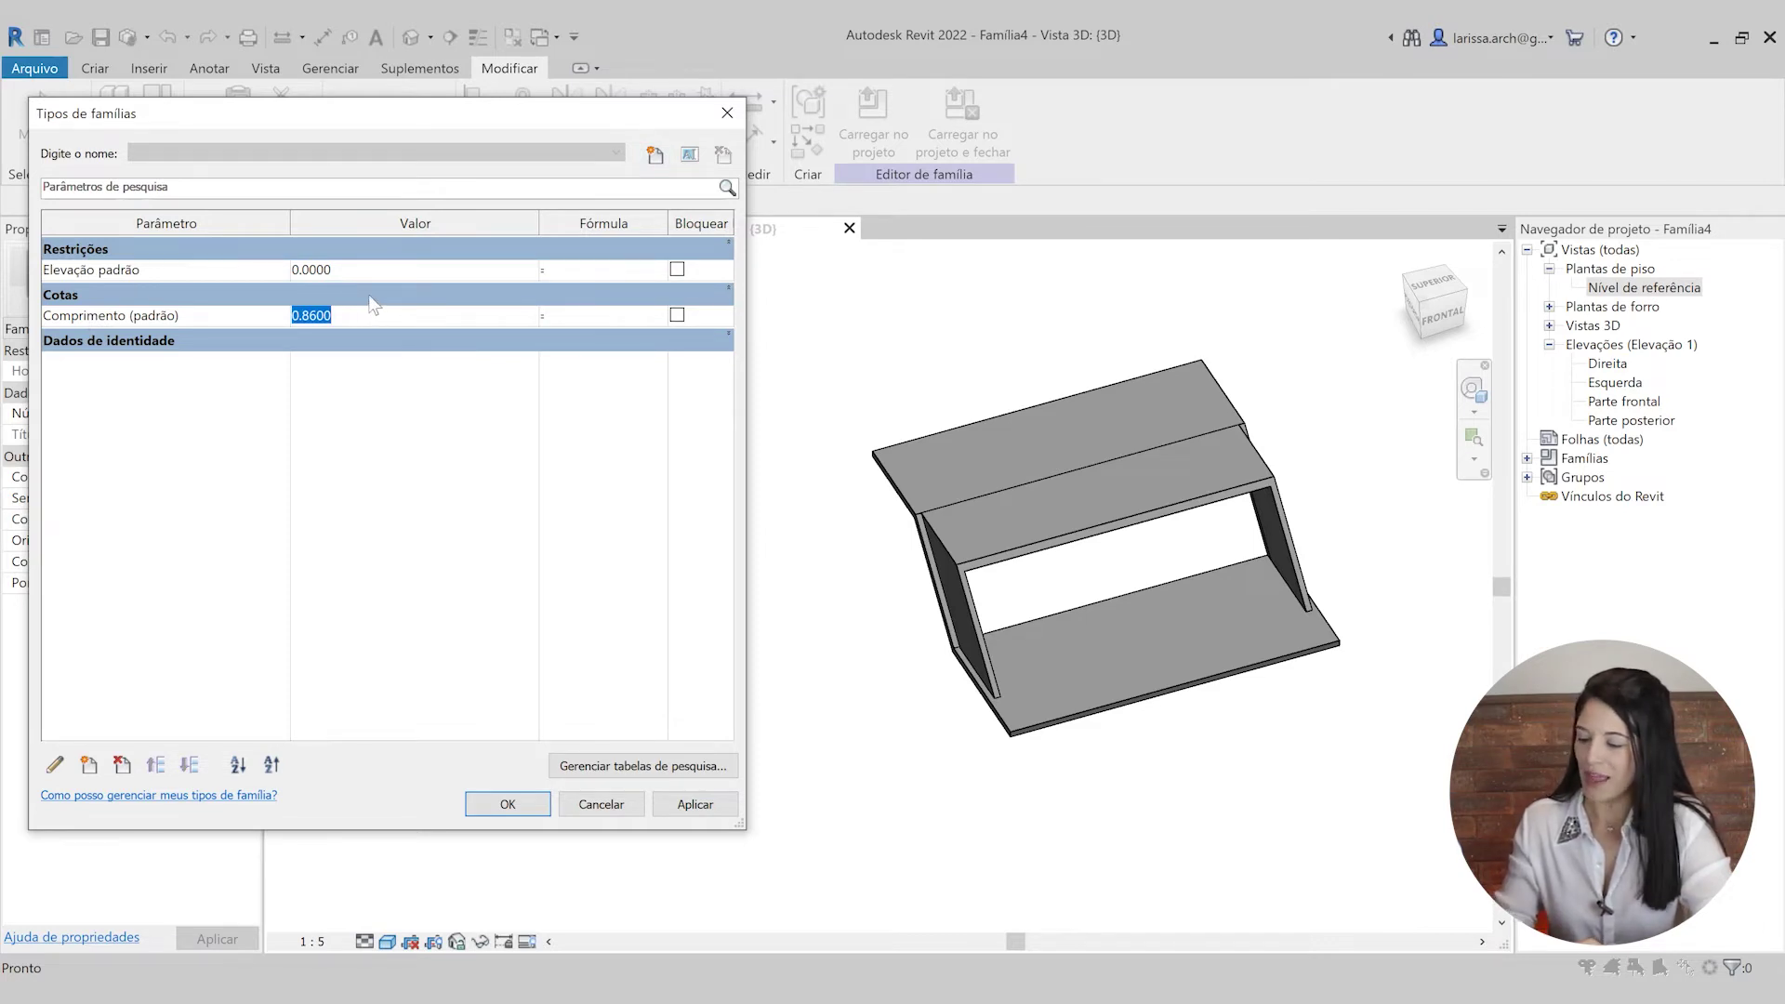
click(527, 801)
scroll(1088, 630, down, 2)
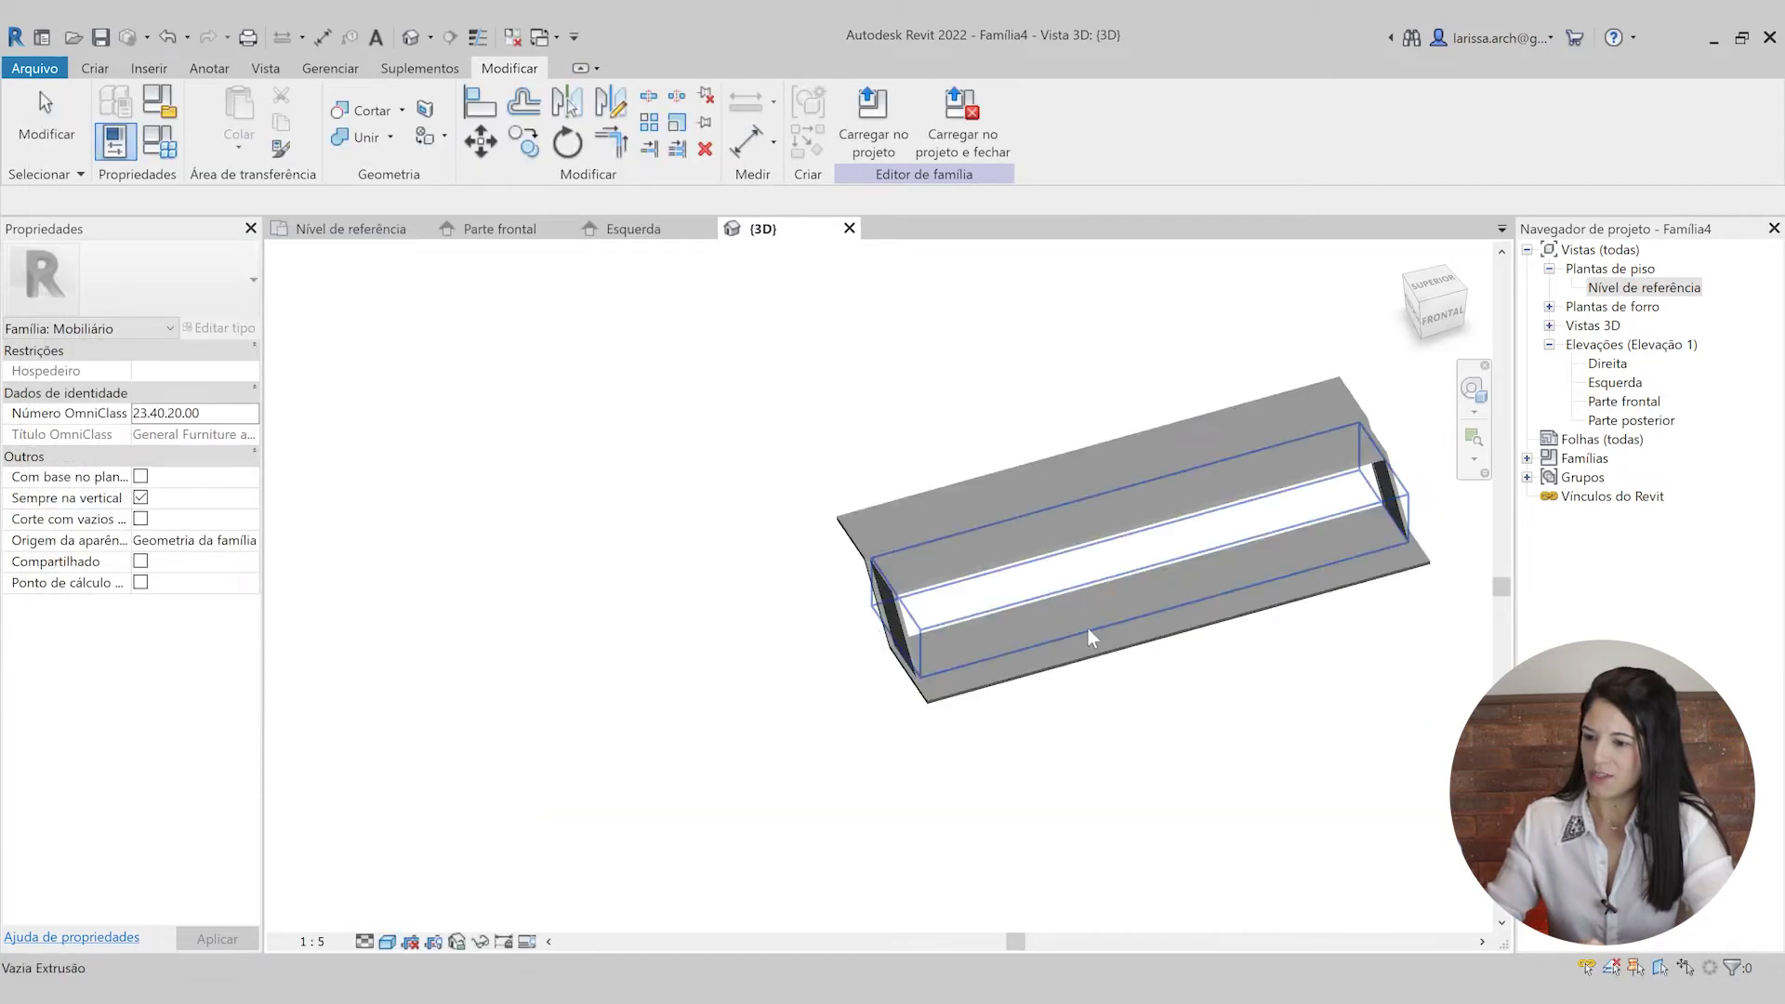
middle_drag(1088, 629, 879, 630)
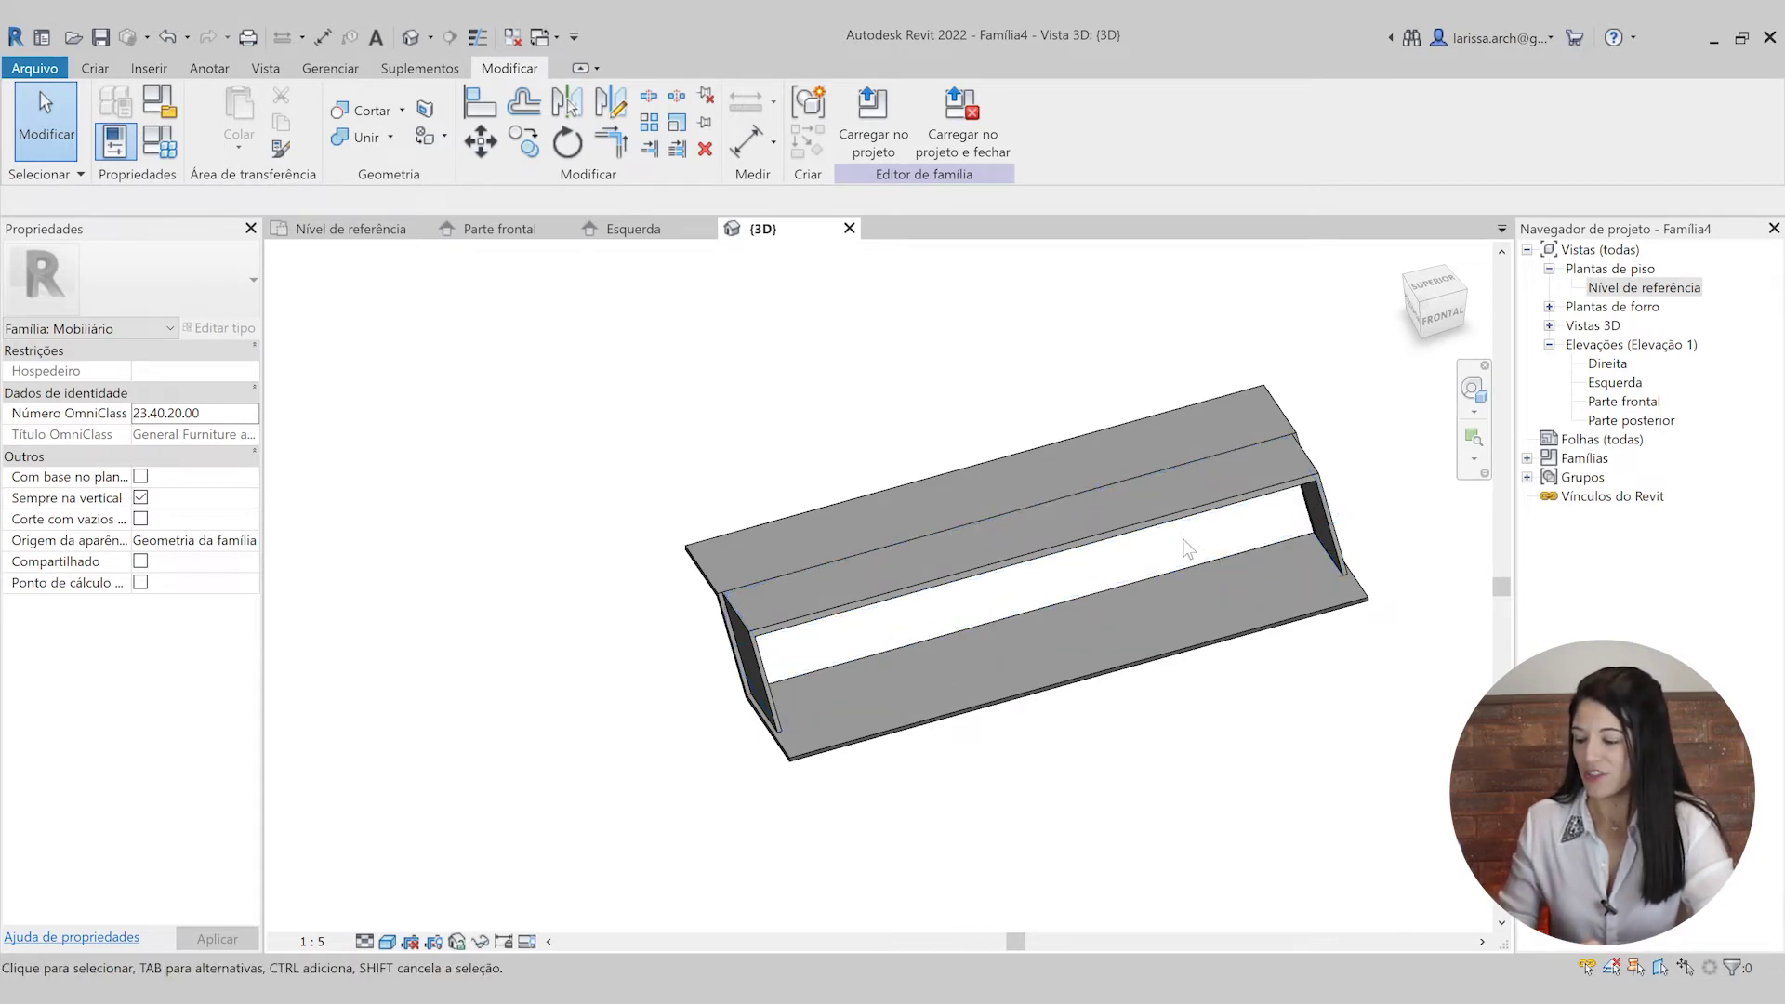
- Undo the Comprimento test change and bring the whole model into view
key(ctrl+z)
scroll(1172, 539, up, 2)
middle_drag(1264, 563, 854, 595)
scroll(855, 593, down, 1)
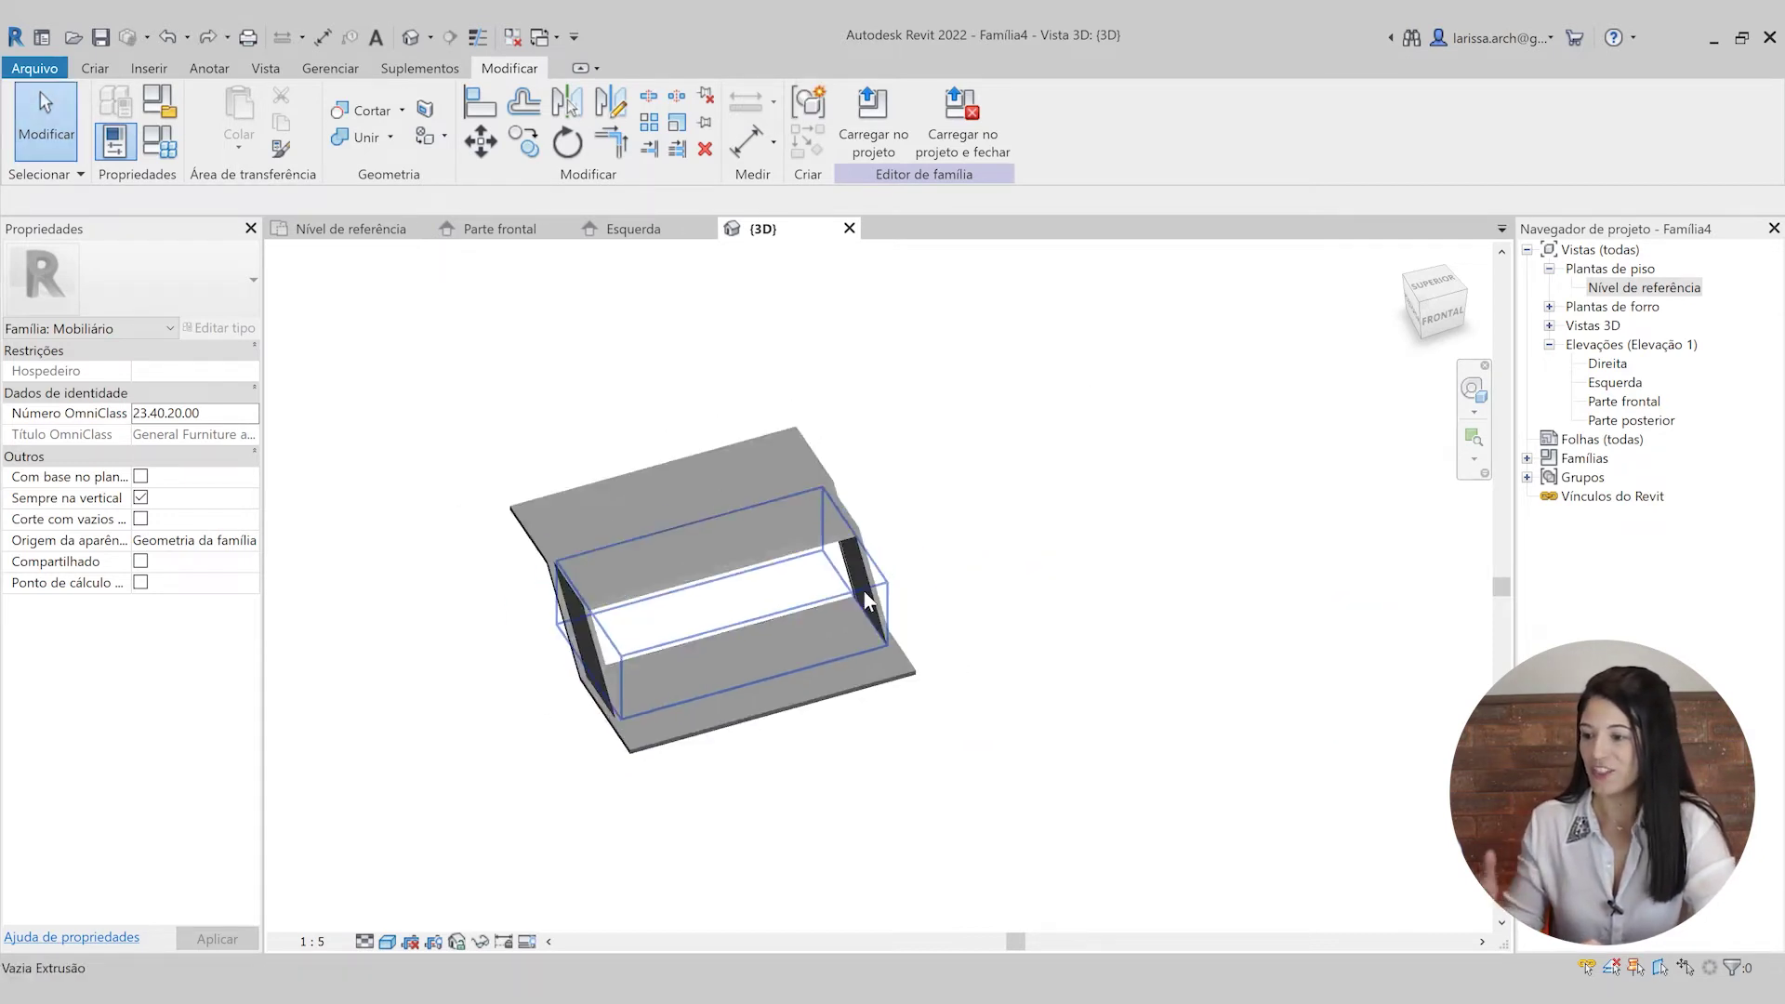
- Redo the Comprimento test change and inspect the furniture in the 3D view
click(207, 37)
scroll(697, 539, up, 2)
scroll(697, 538, down, 2)
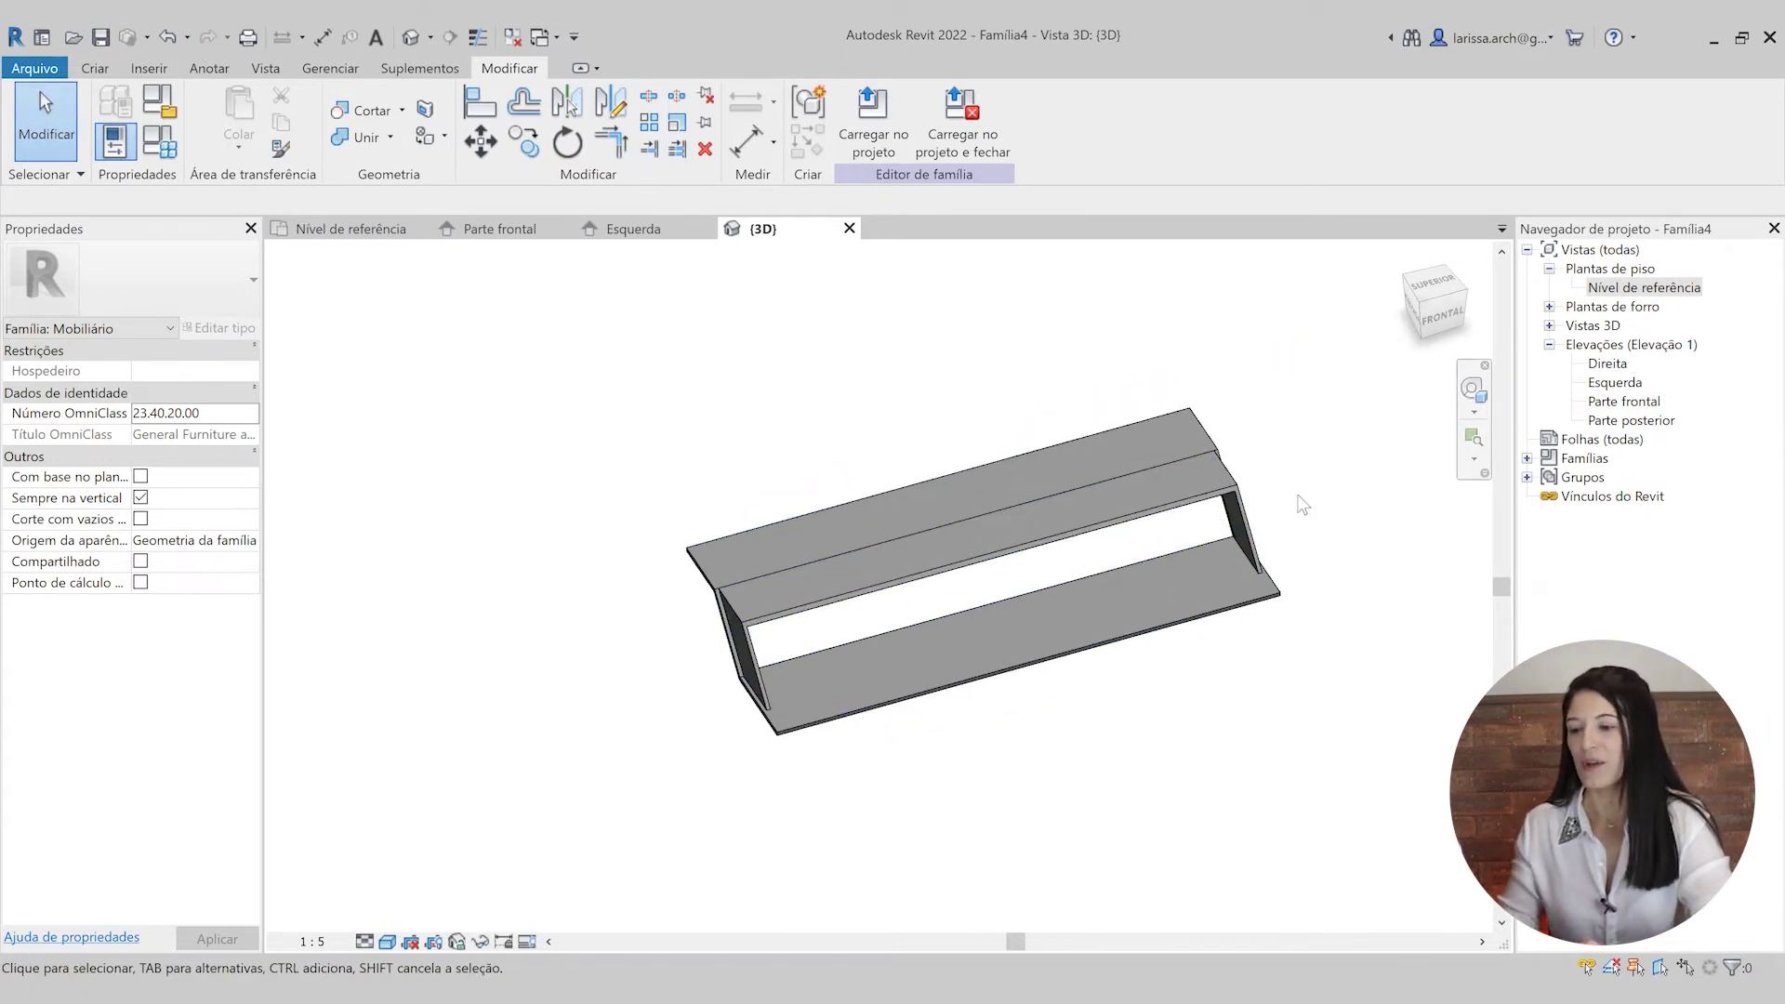
- In the Nível de referência plan, add an aligned dimension string from the left outermost plane through the centre plane to the right outermost plane
double_click(1643, 287)
middle_drag(1321, 536, 1187, 594)
scroll(1120, 526, up, 2)
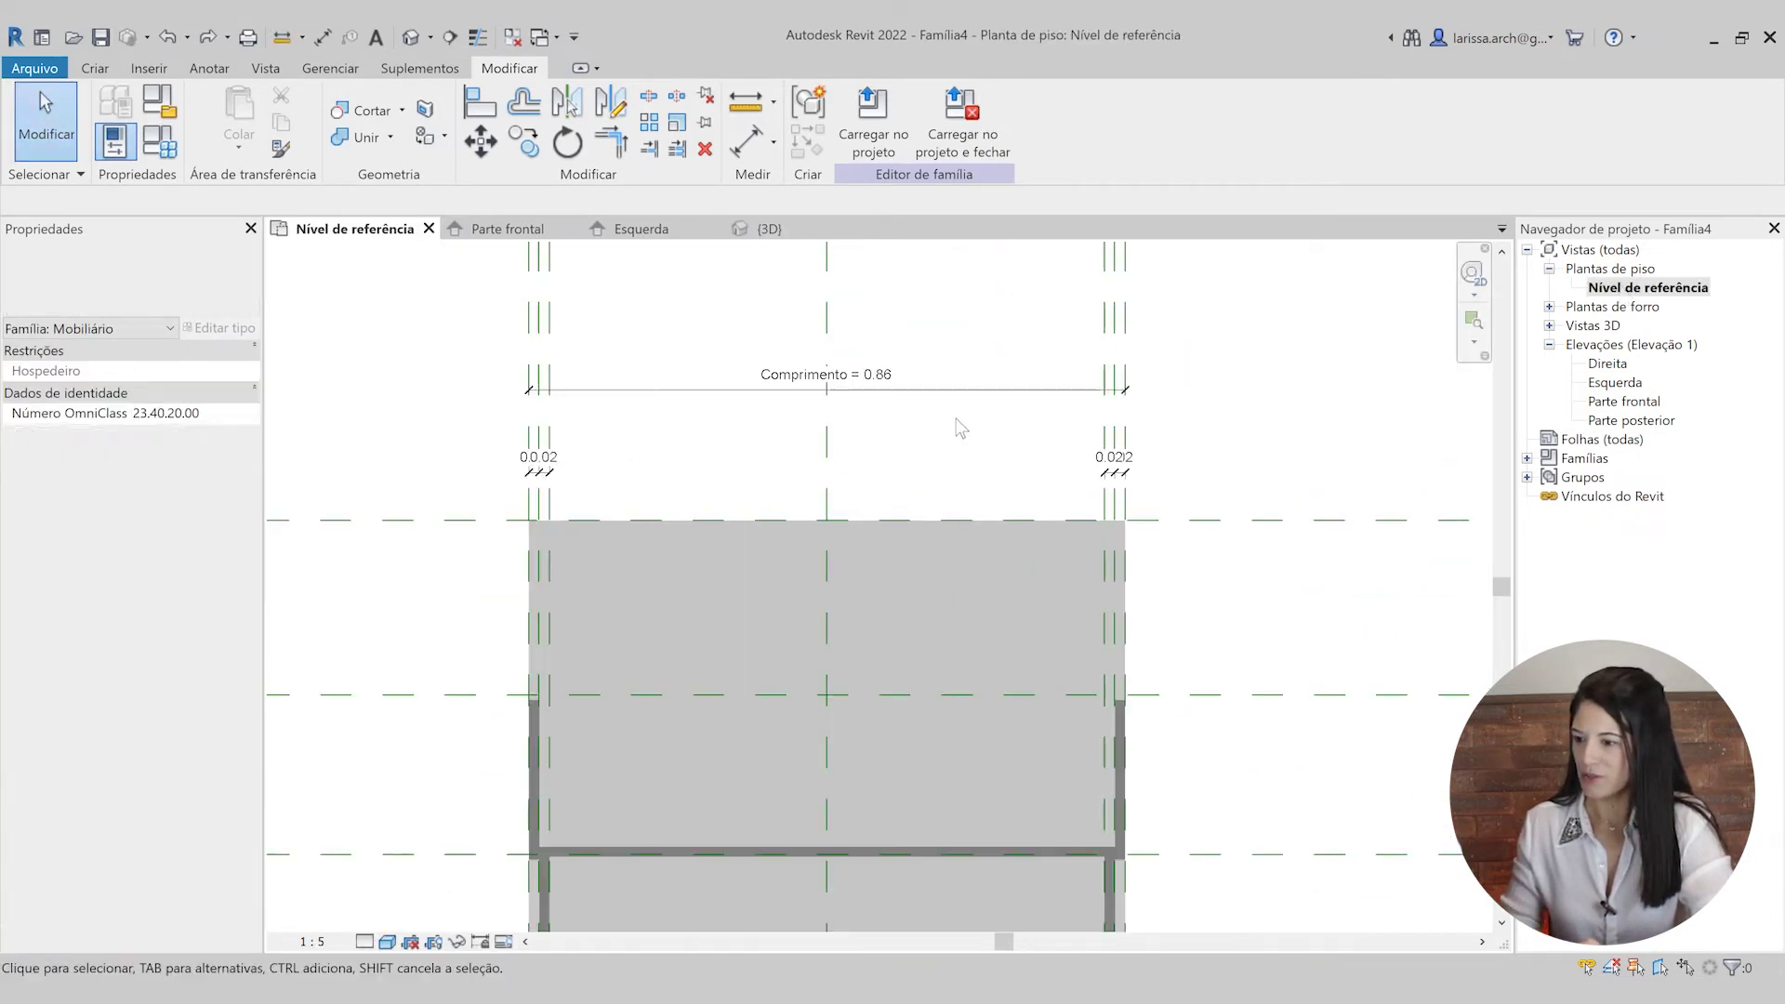
middle_drag(988, 455, 1069, 589)
key(d)
key(i)
scroll(693, 448, up, 2)
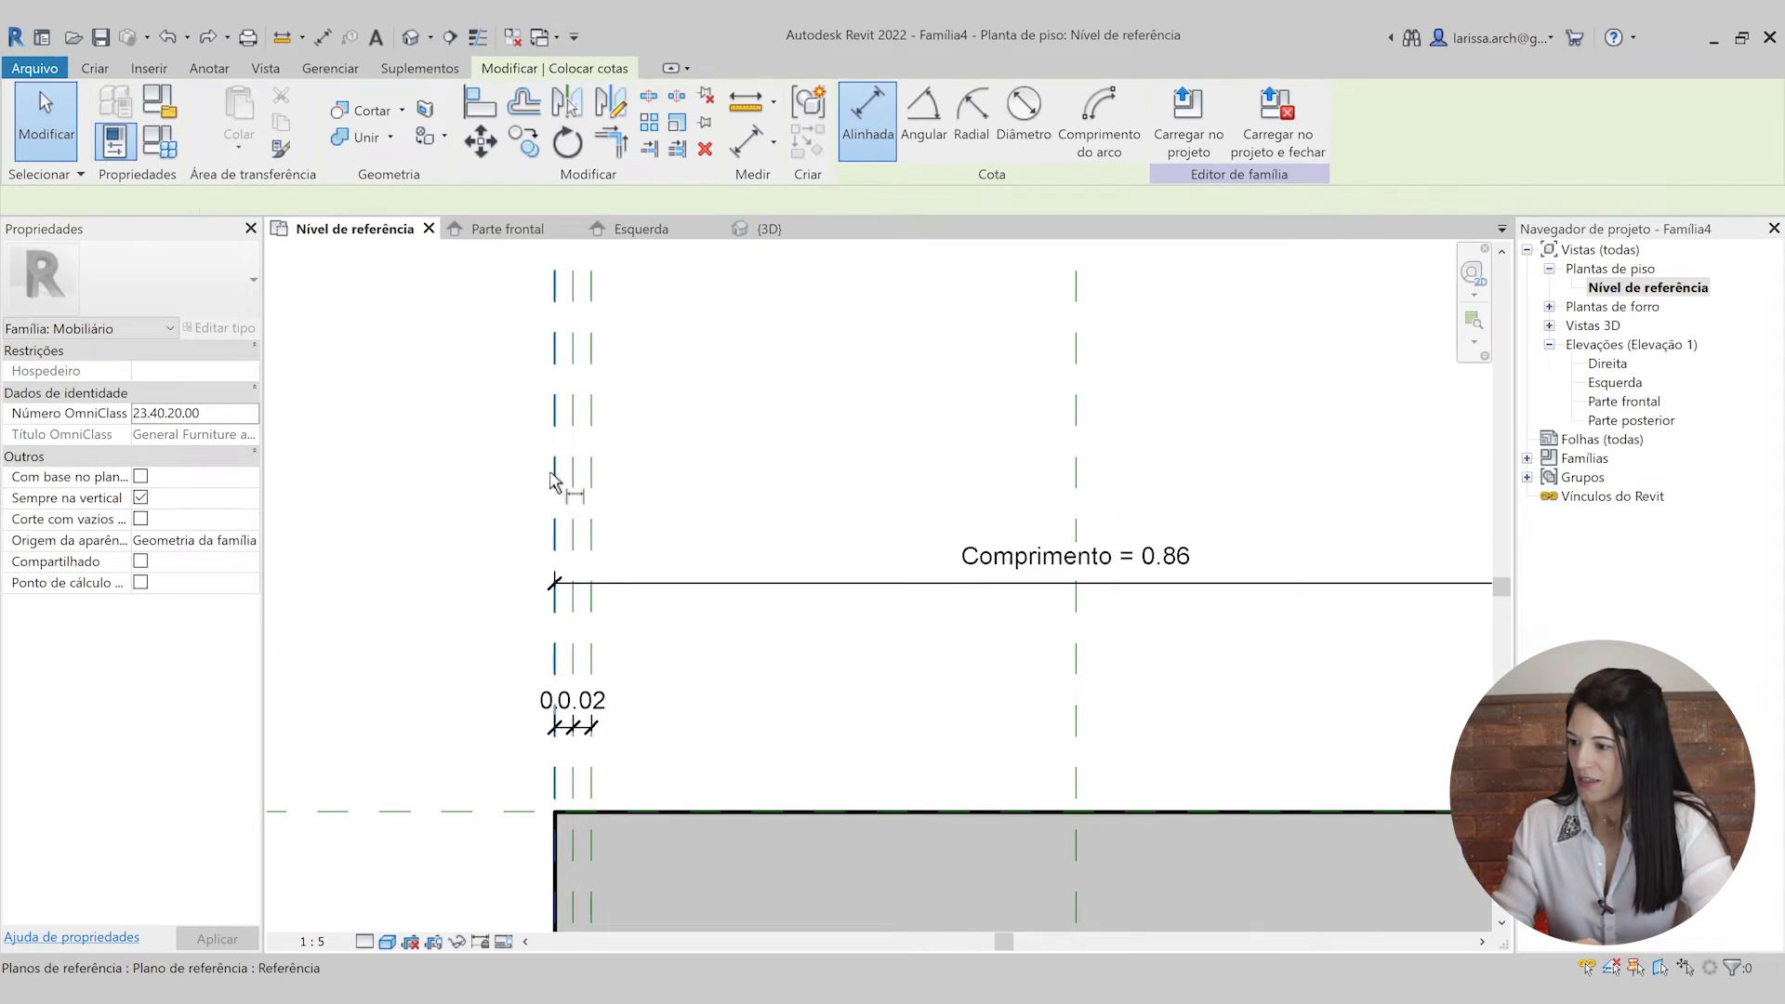
click(555, 465)
click(1075, 465)
scroll(1239, 506, down, 2)
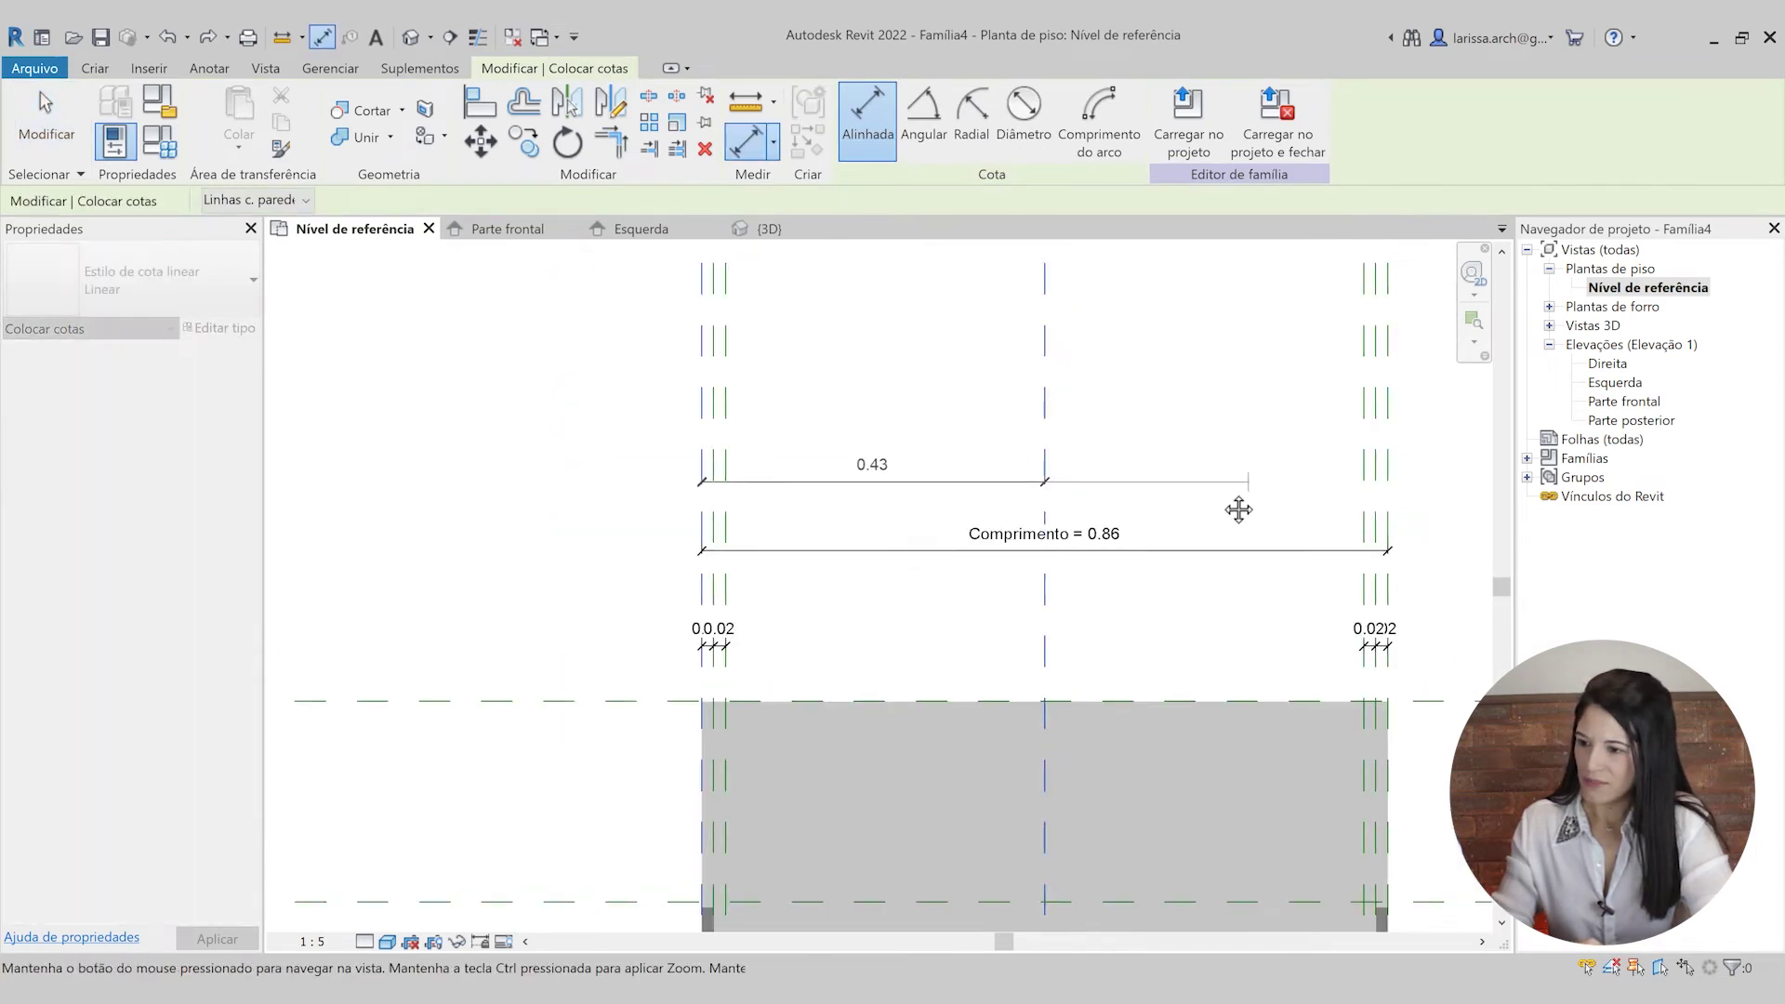
click(1373, 472)
click(1440, 671)
scroll(1223, 665, up, 2)
key(Escape)
- Apply the EQ equality constraint to the new dimension string so both halves stay symmetrical about the centre plane
click(1101, 657)
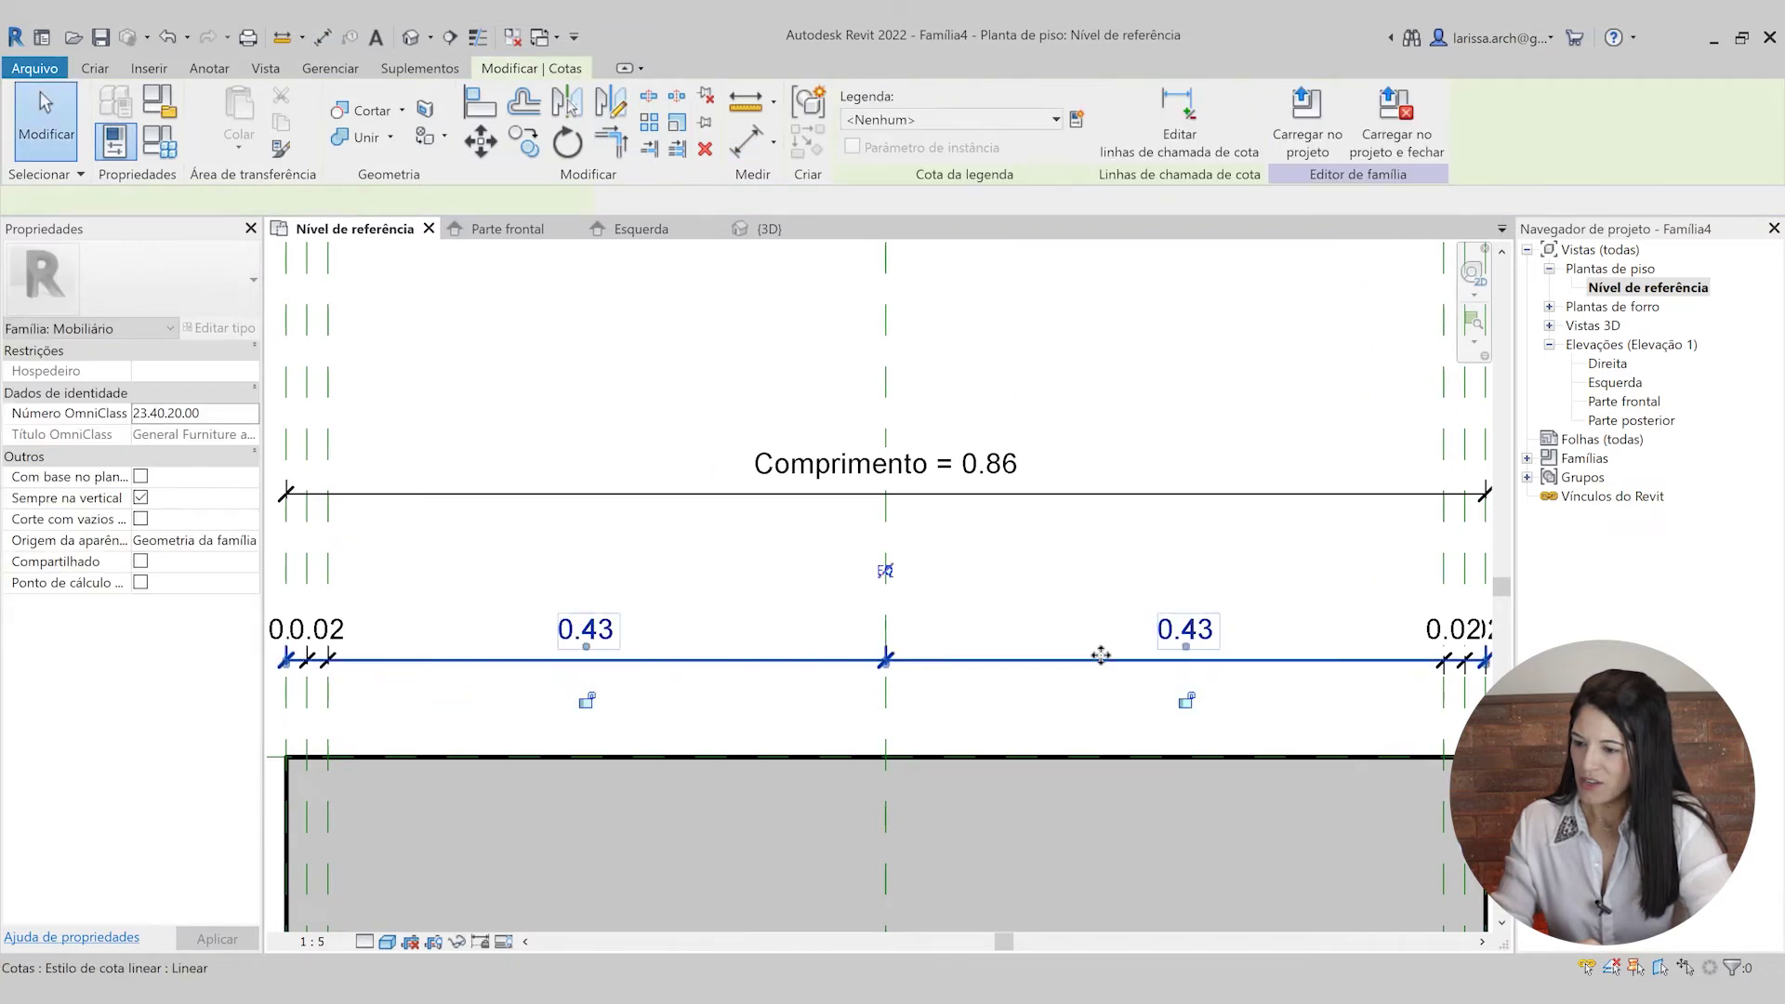
scroll(1101, 656, down, 2)
scroll(967, 584, up, 3)
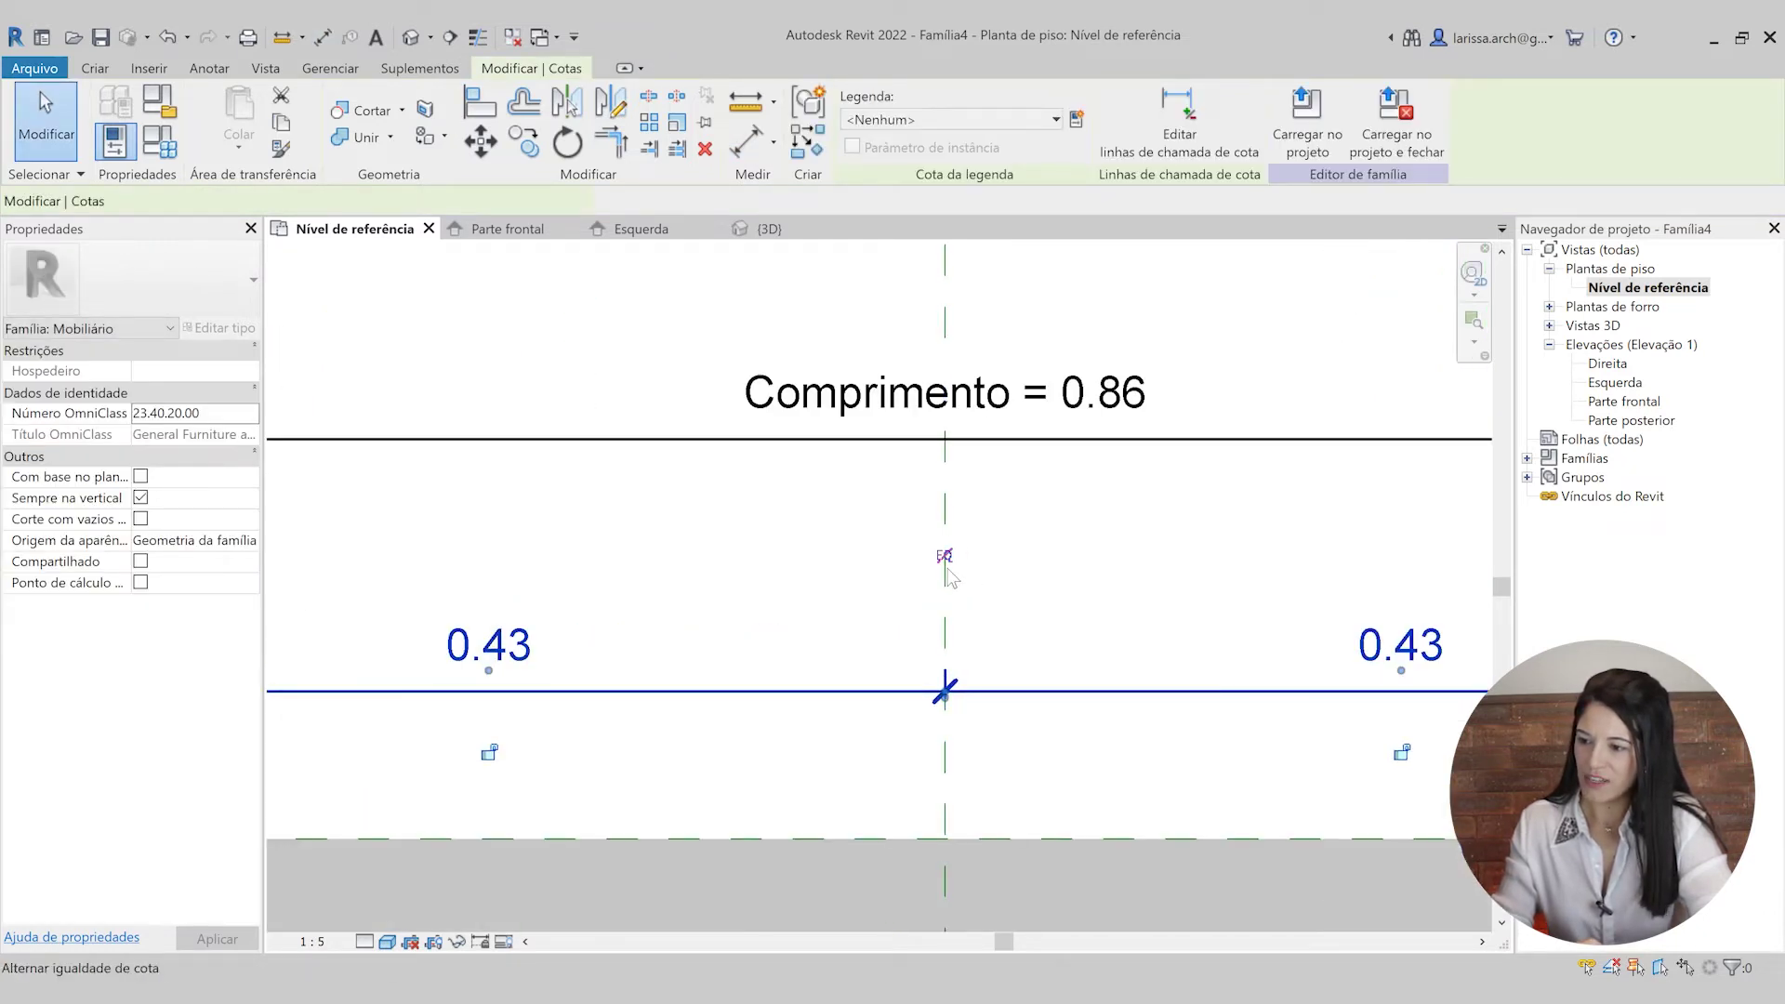
click(945, 558)
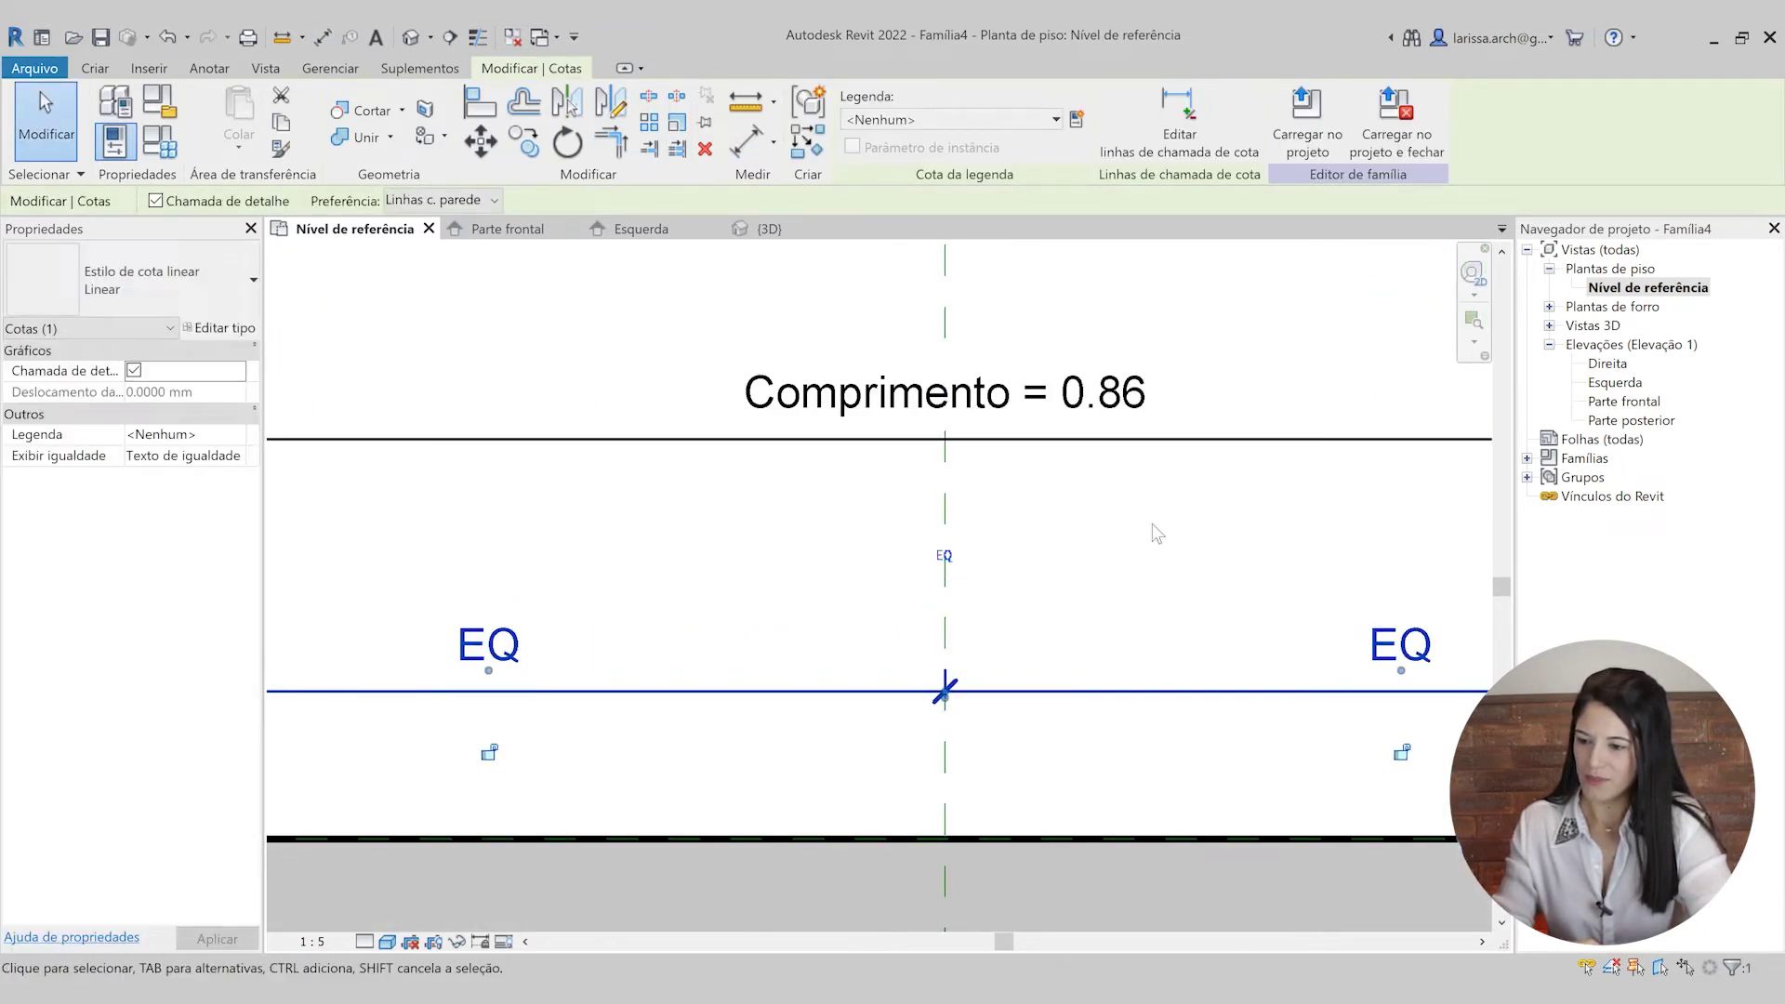
scroll(1152, 527, down, 3)
key(Escape)
scroll(1231, 526, up, 2)
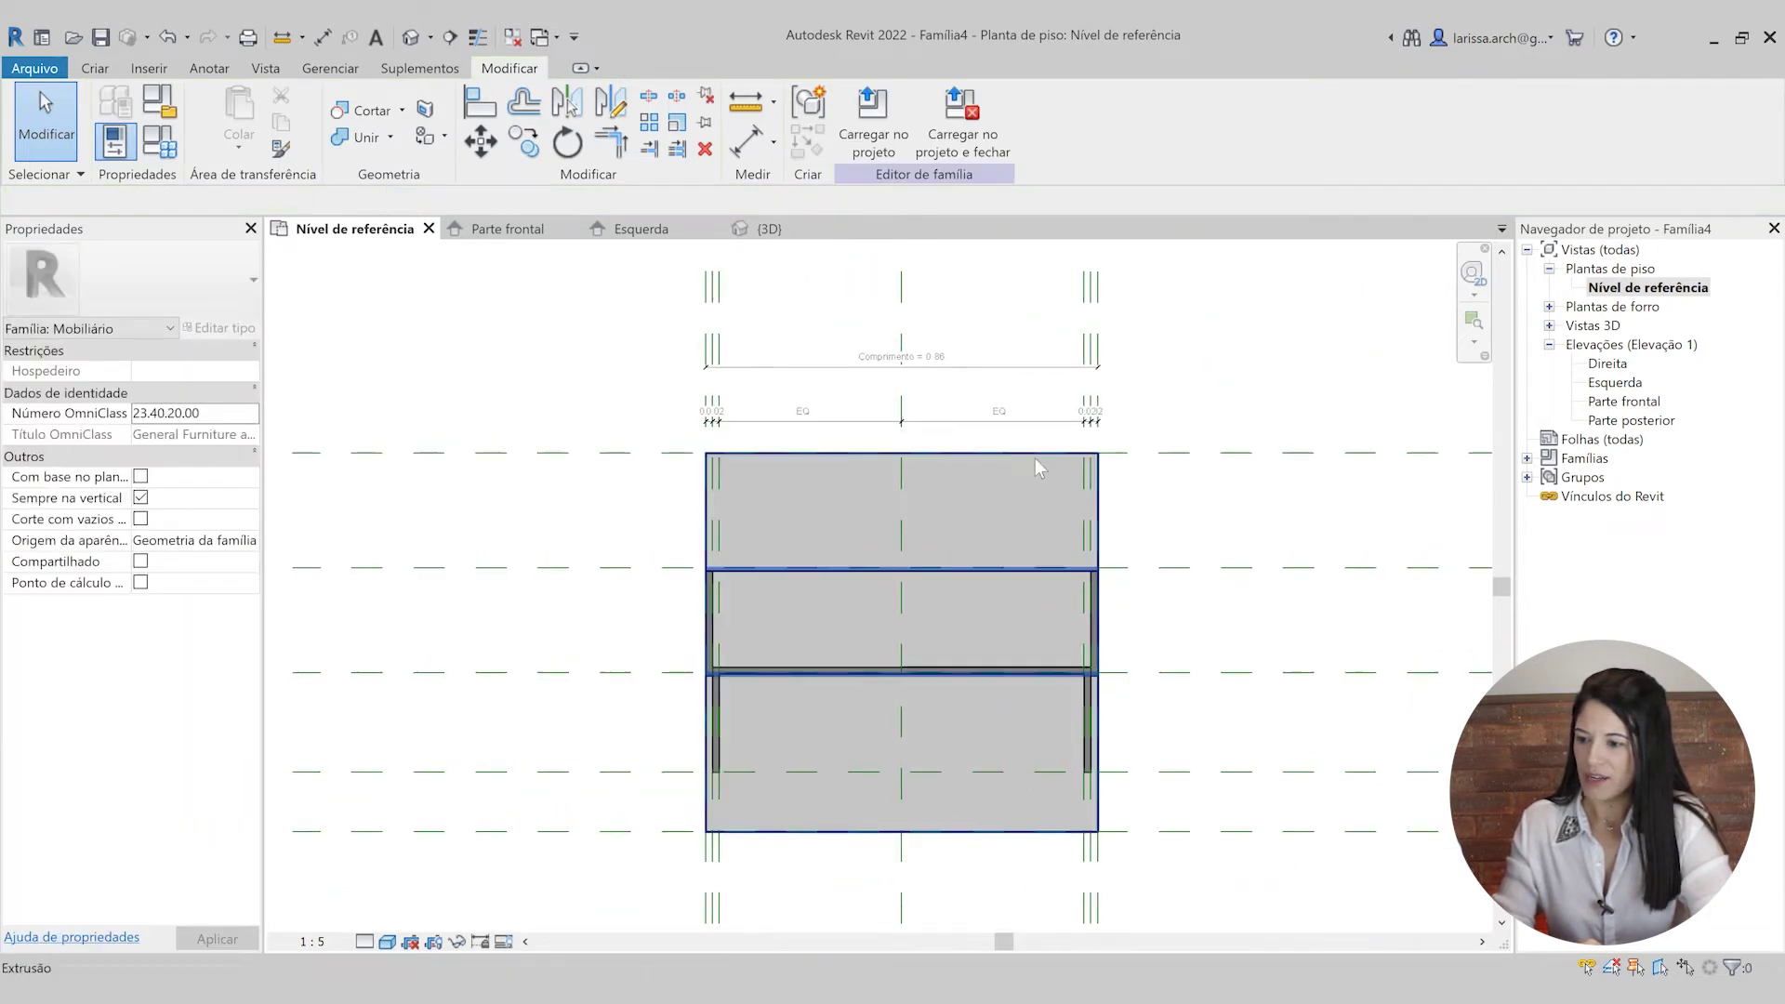
- Test the symmetry by setting the Comprimento dimension to 2 in the plan, and undo the change
scroll(949, 409, up, 1)
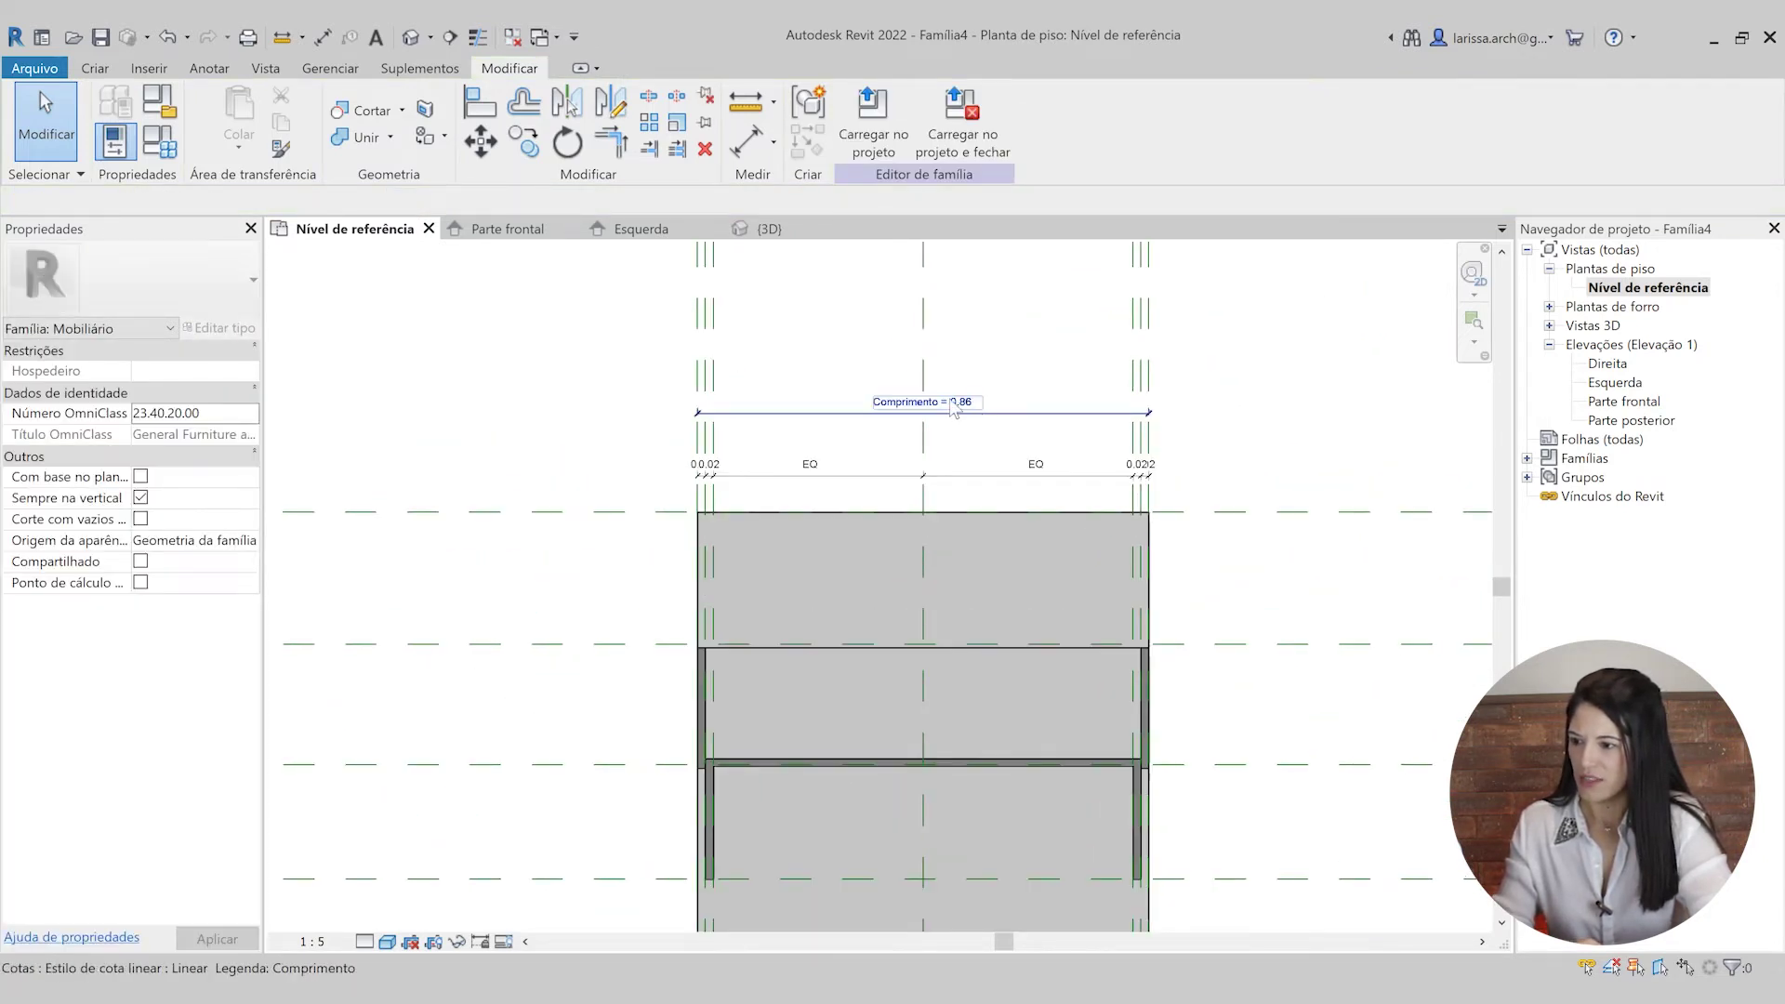
click(950, 402)
scroll(950, 401, up, 4)
click(943, 407)
scroll(1055, 402, down, 7)
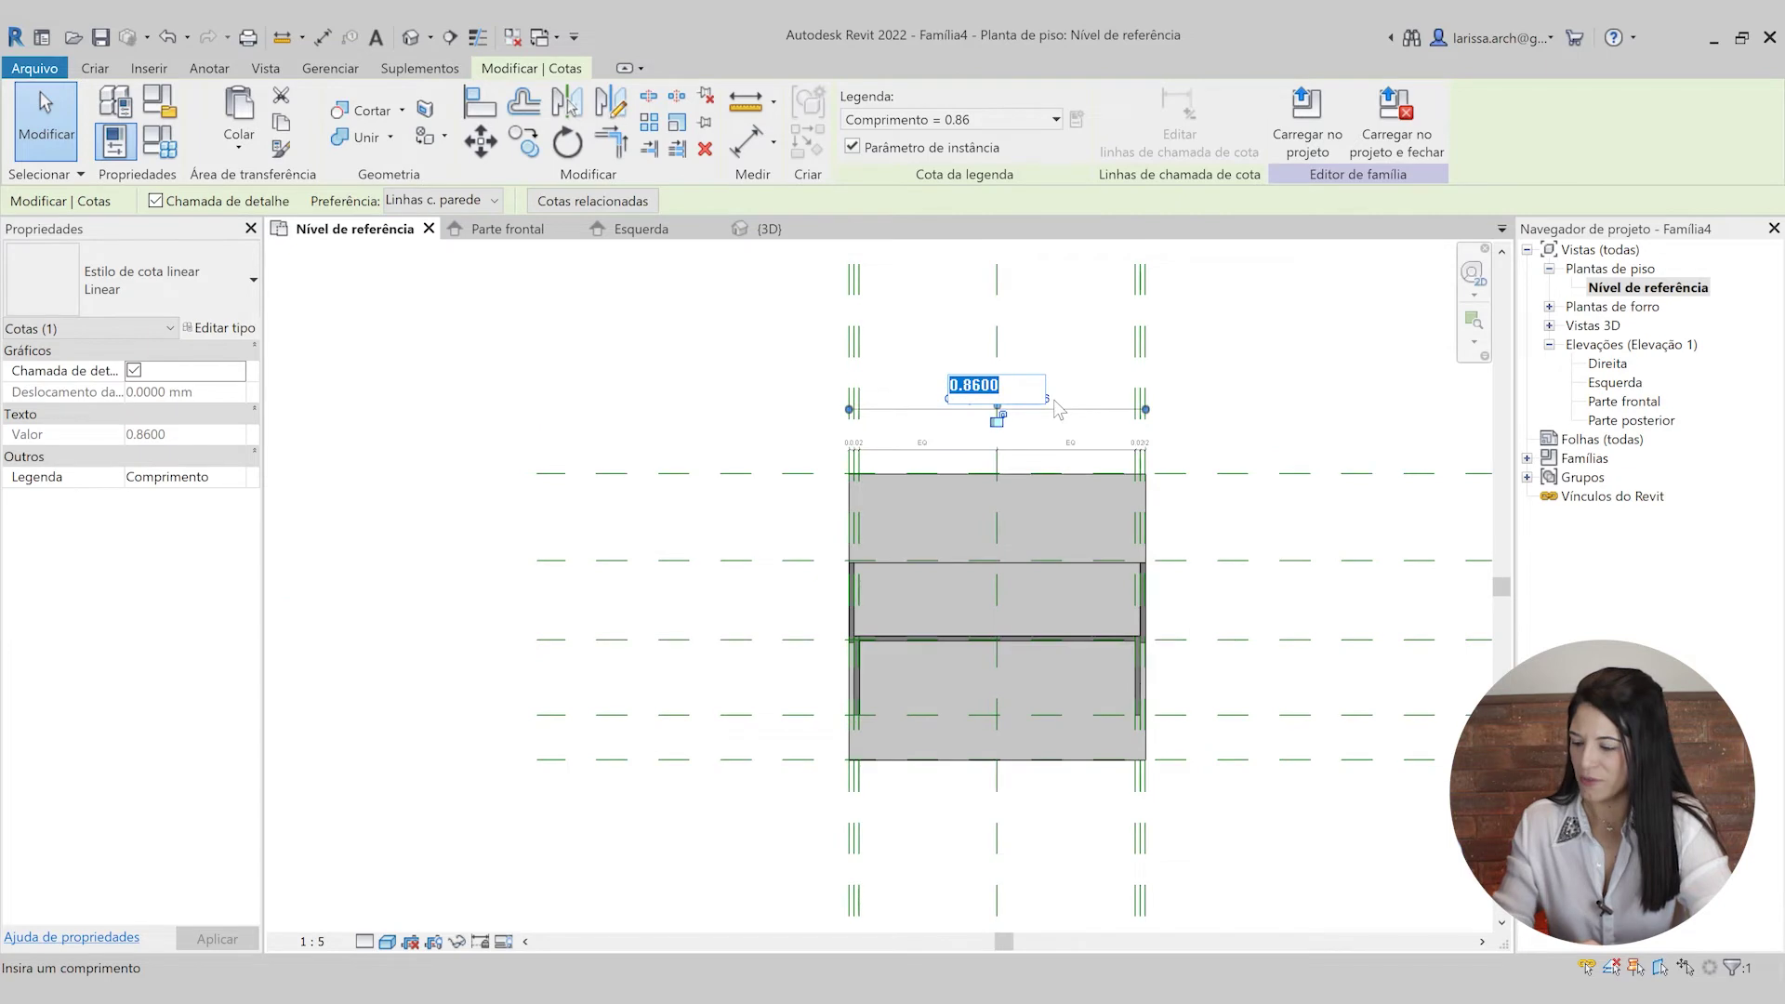
text(2)
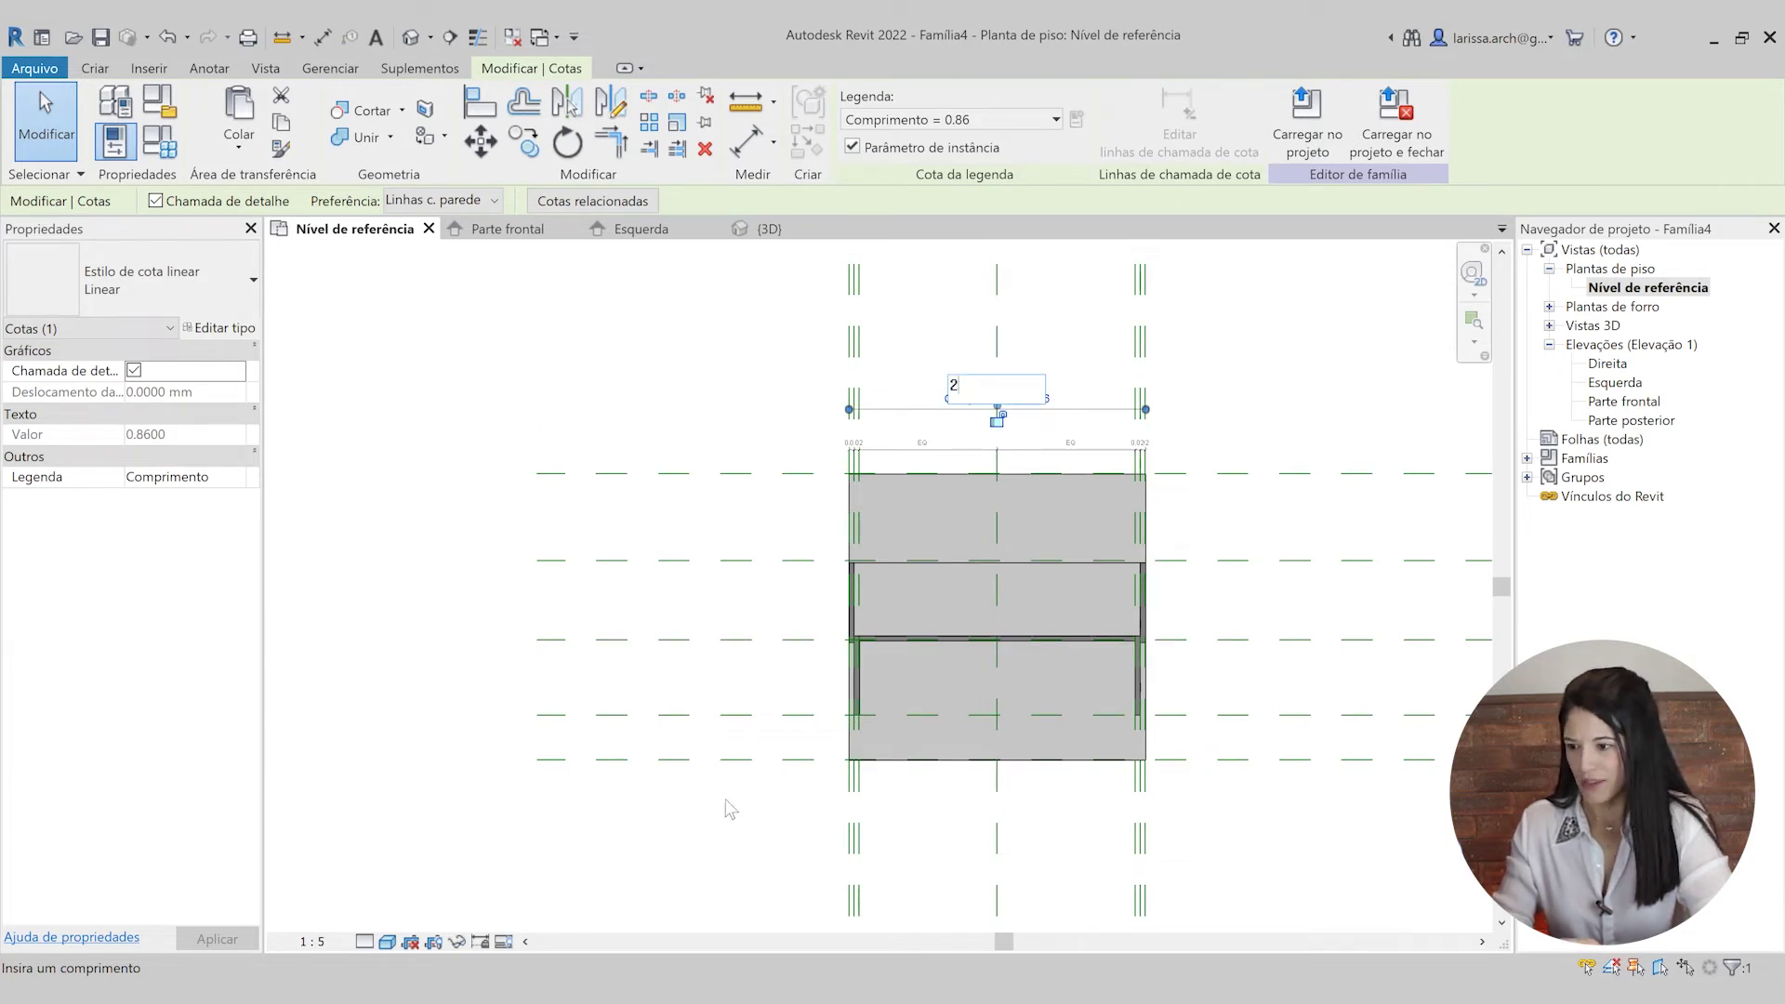
key(Return)
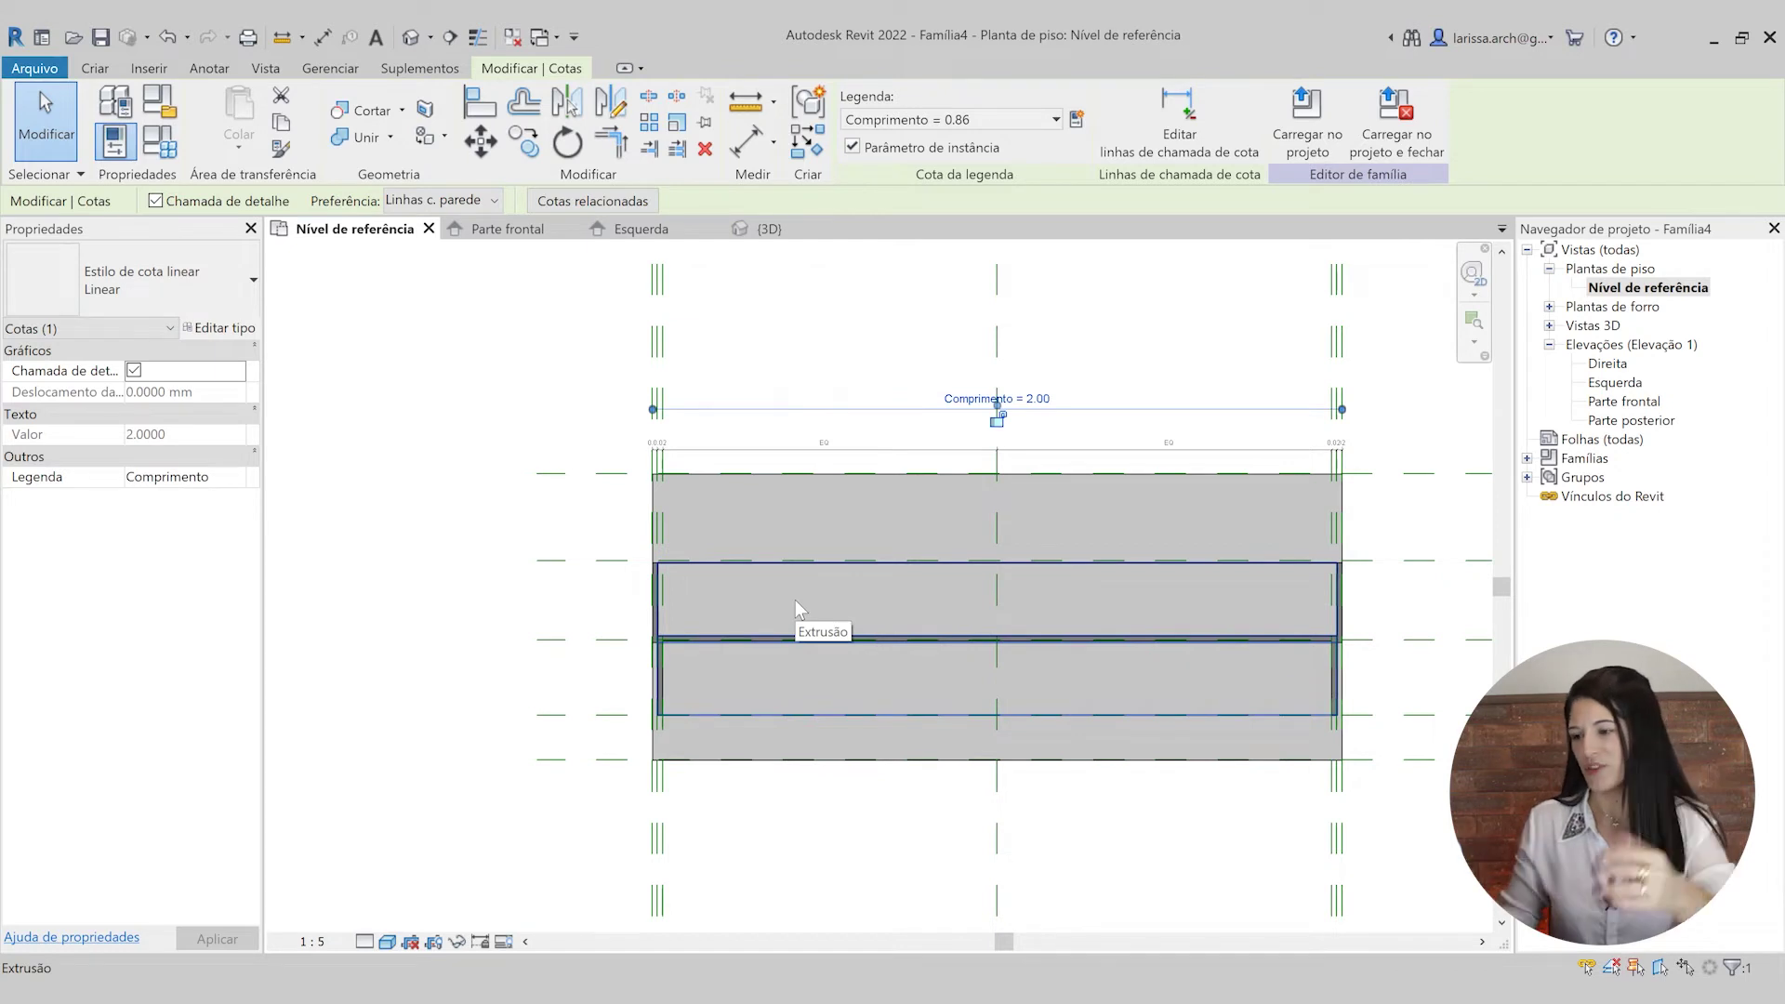
key(ctrl+z)
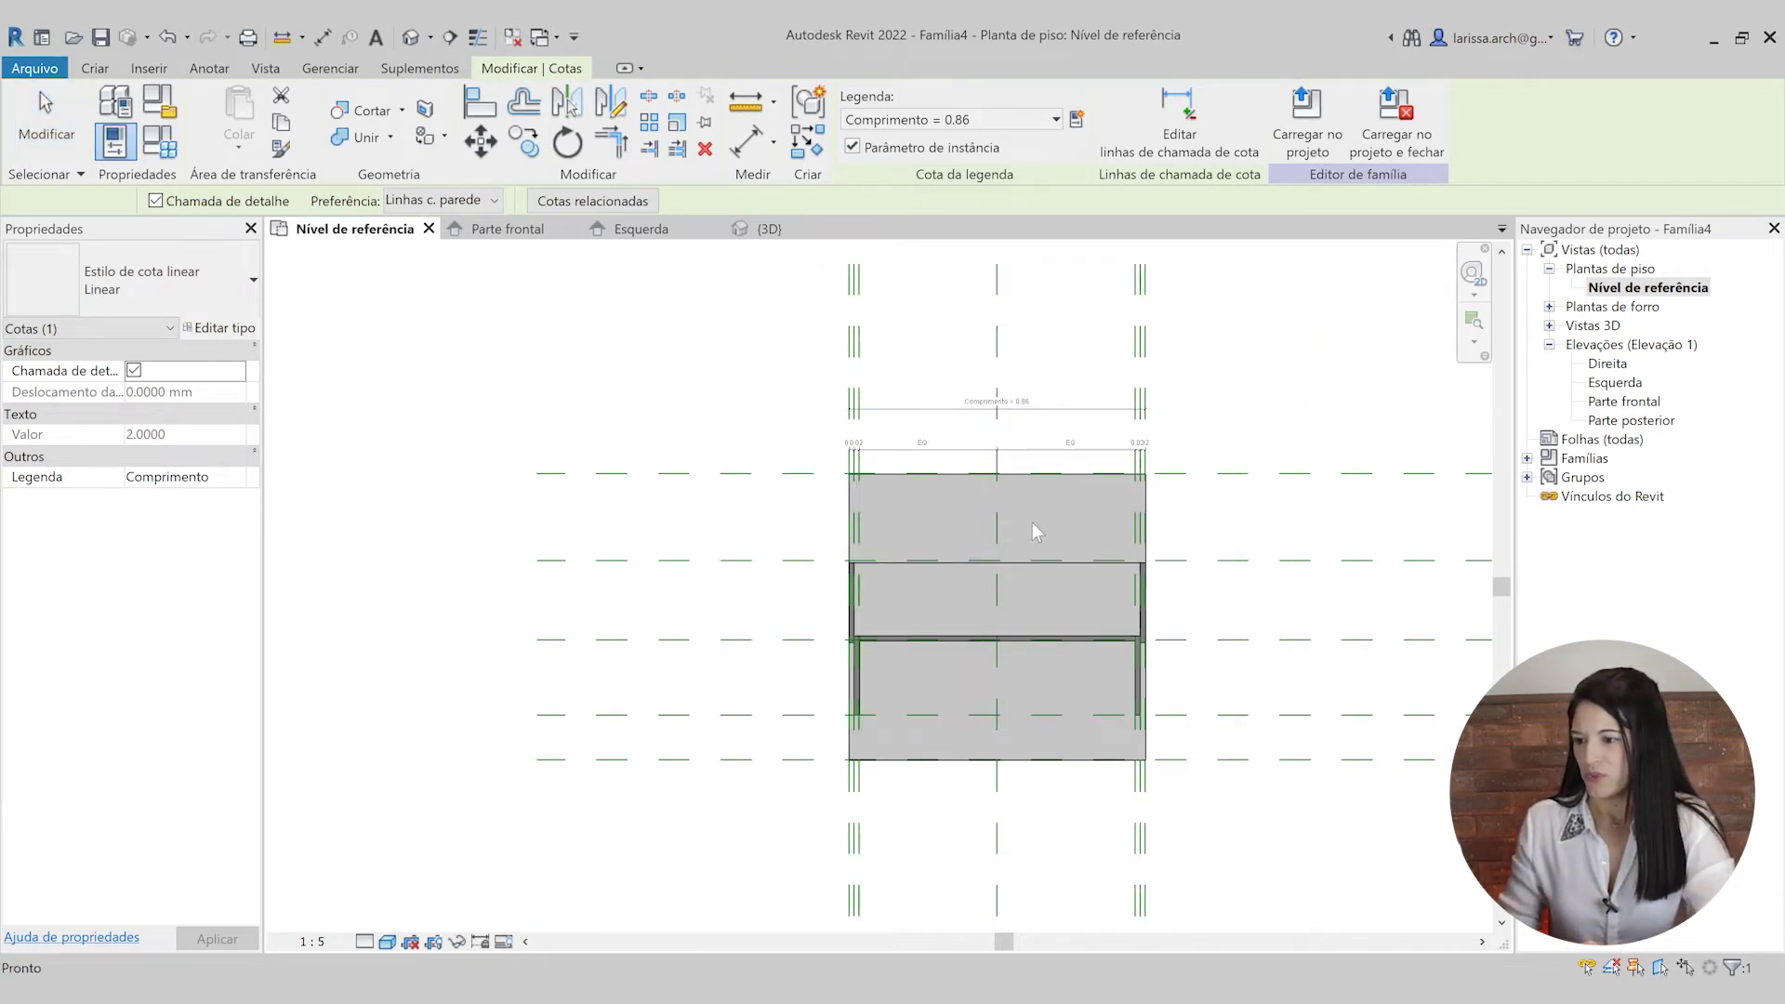
- In the 3D view, associate both solid extrusions' material with a new instance parameter named Material Mesinha, grouped under Materiais e acabamentos
click(412, 39)
shift+middle_drag(1184, 589, 762, 609)
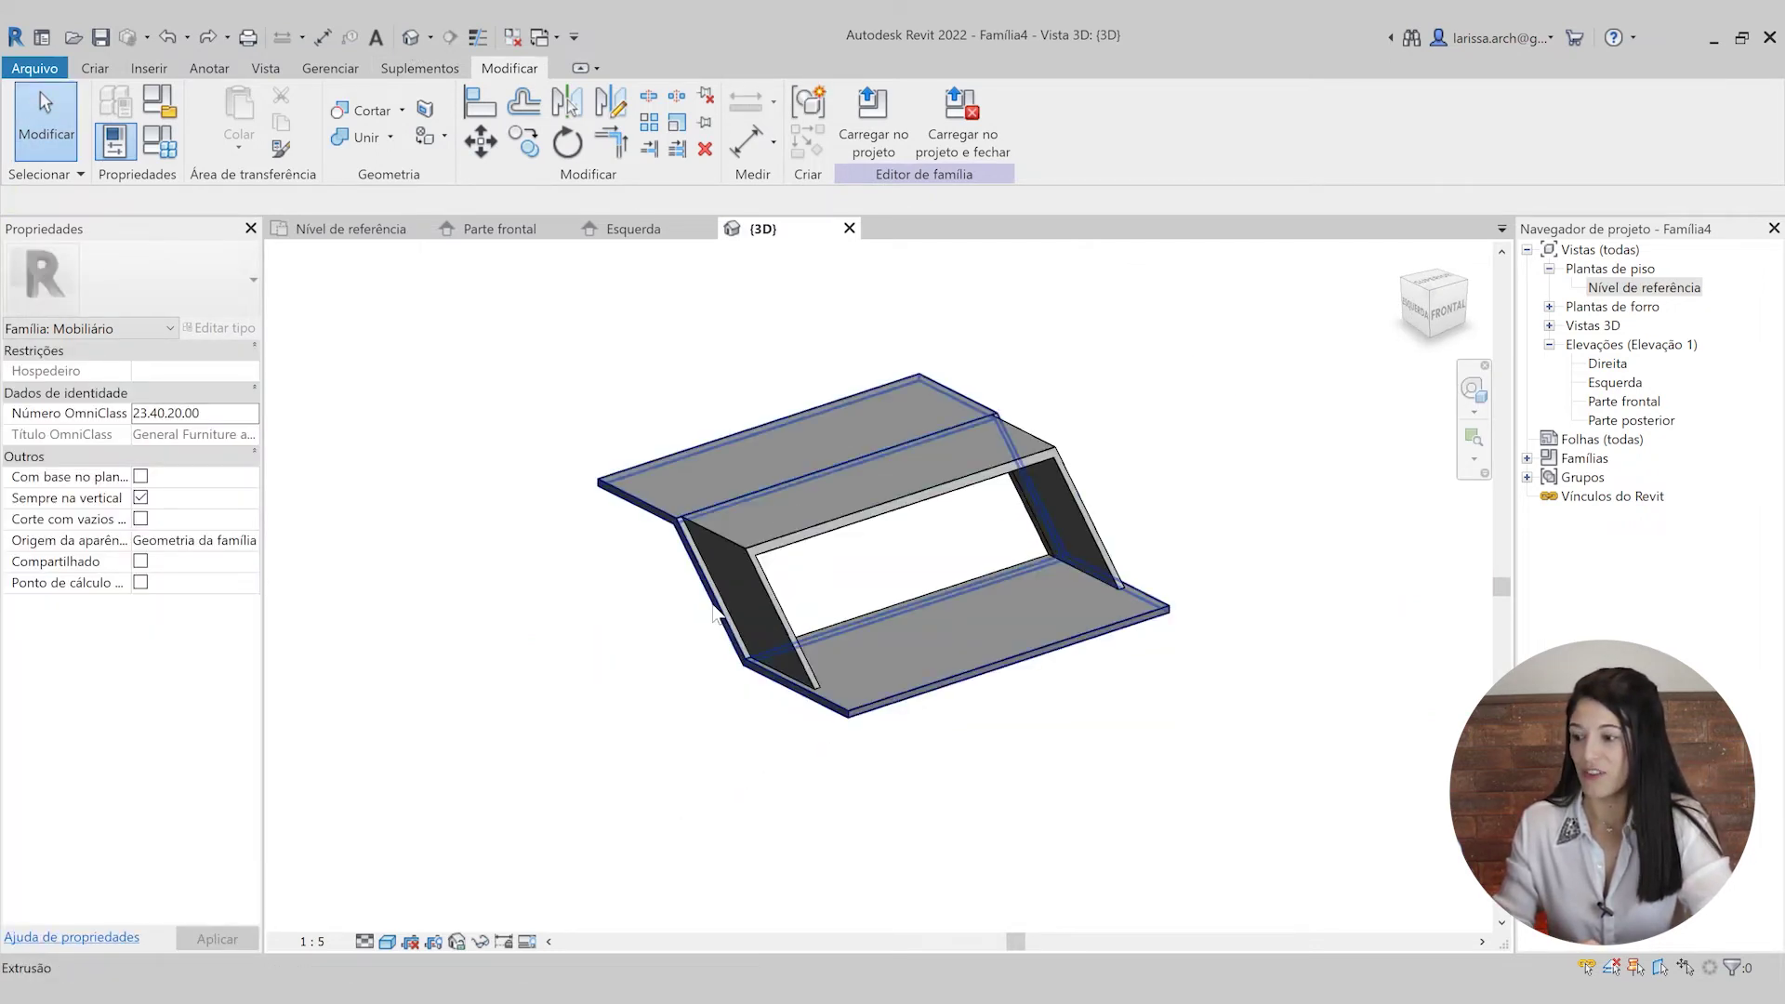
scroll(717, 604, up, 1)
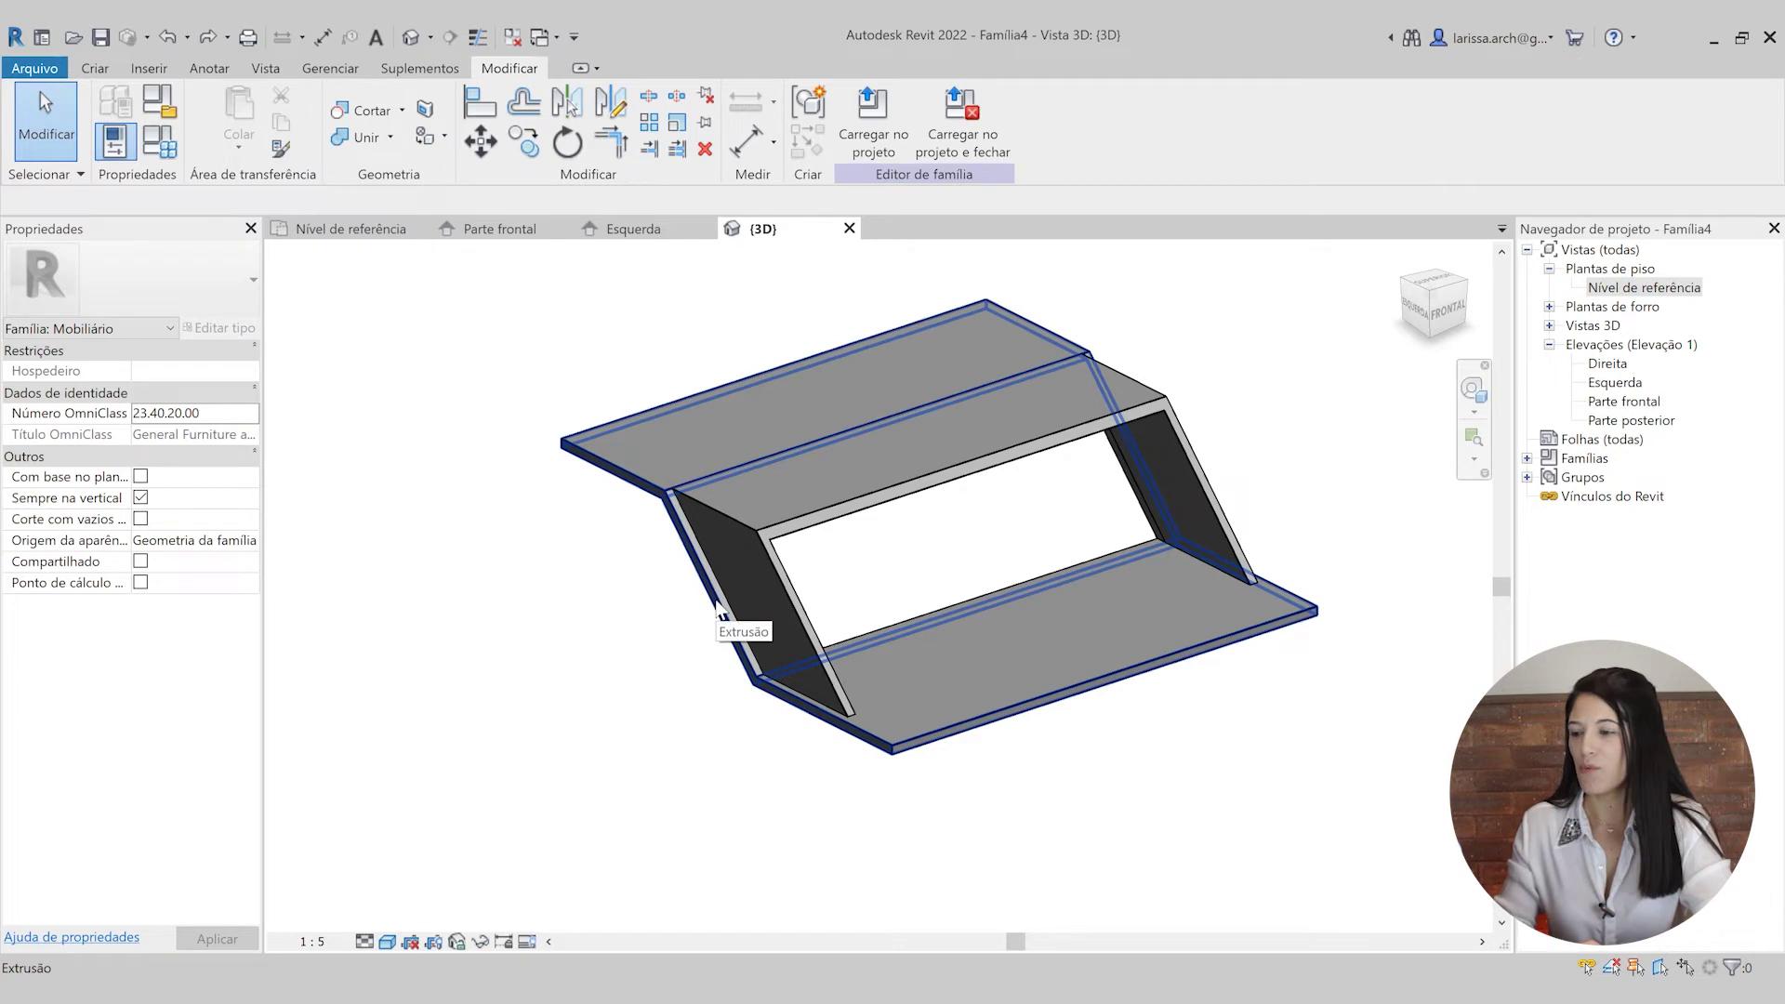
scroll(586, 689, up, 2)
click(672, 407)
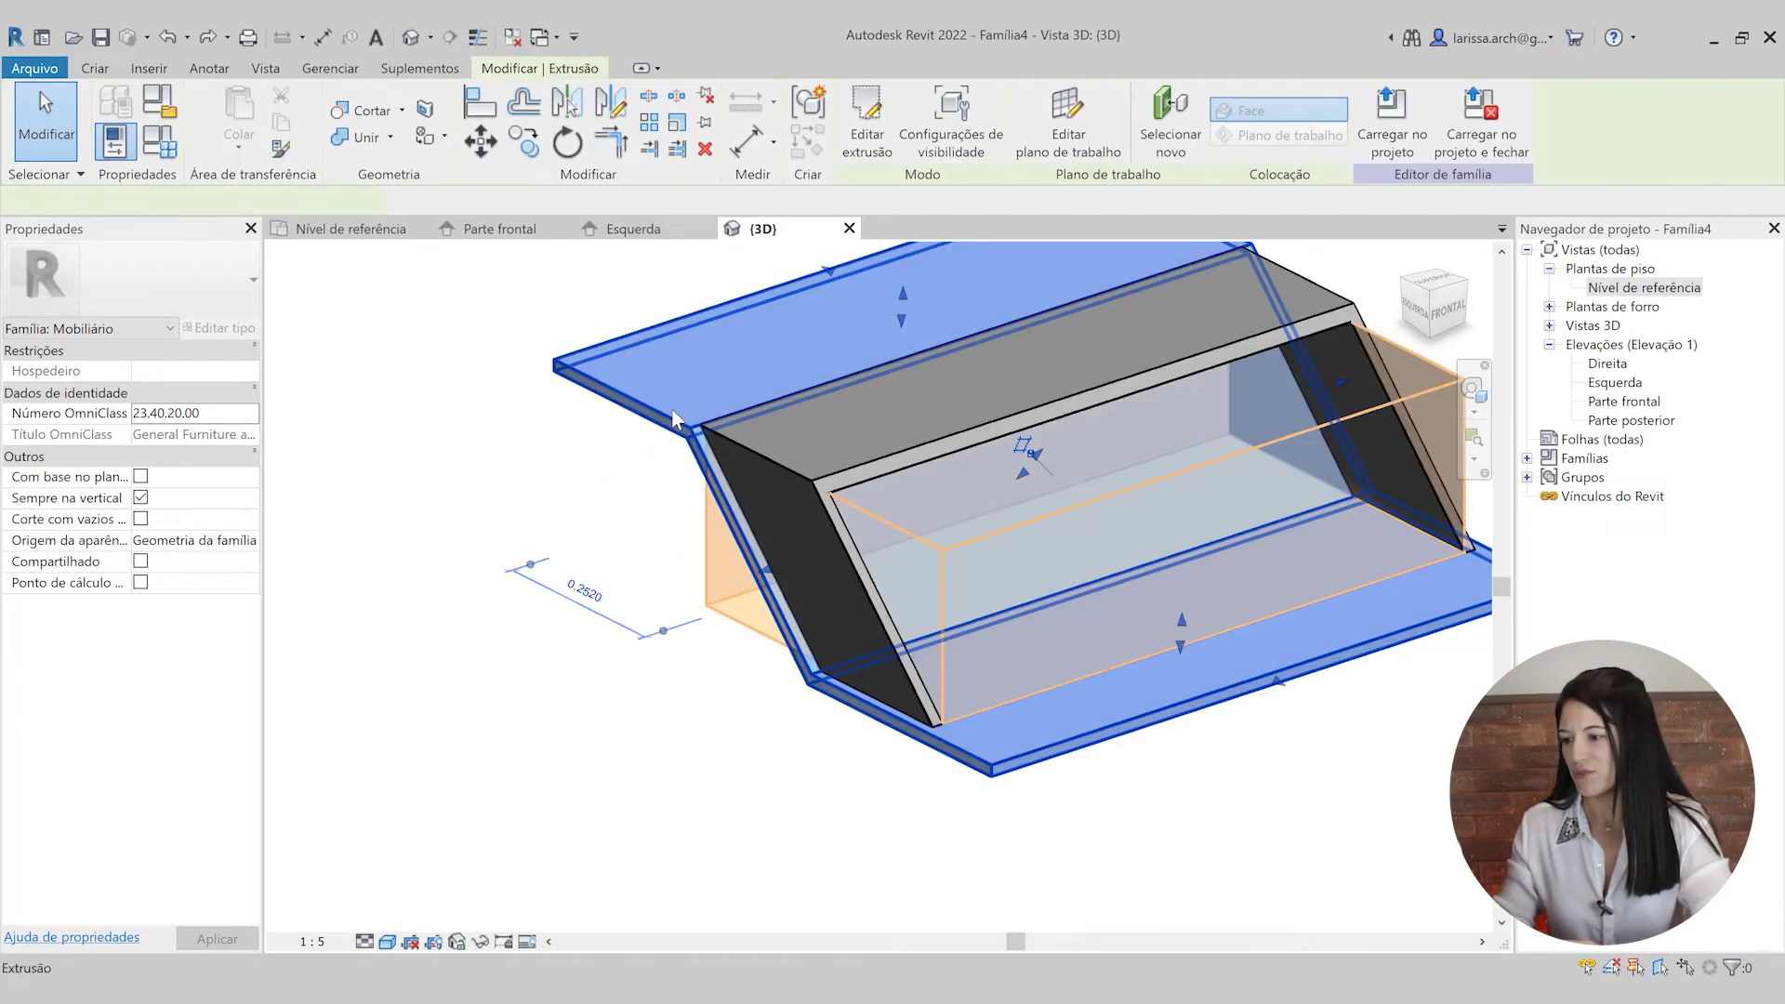
scroll(704, 545, up, 1)
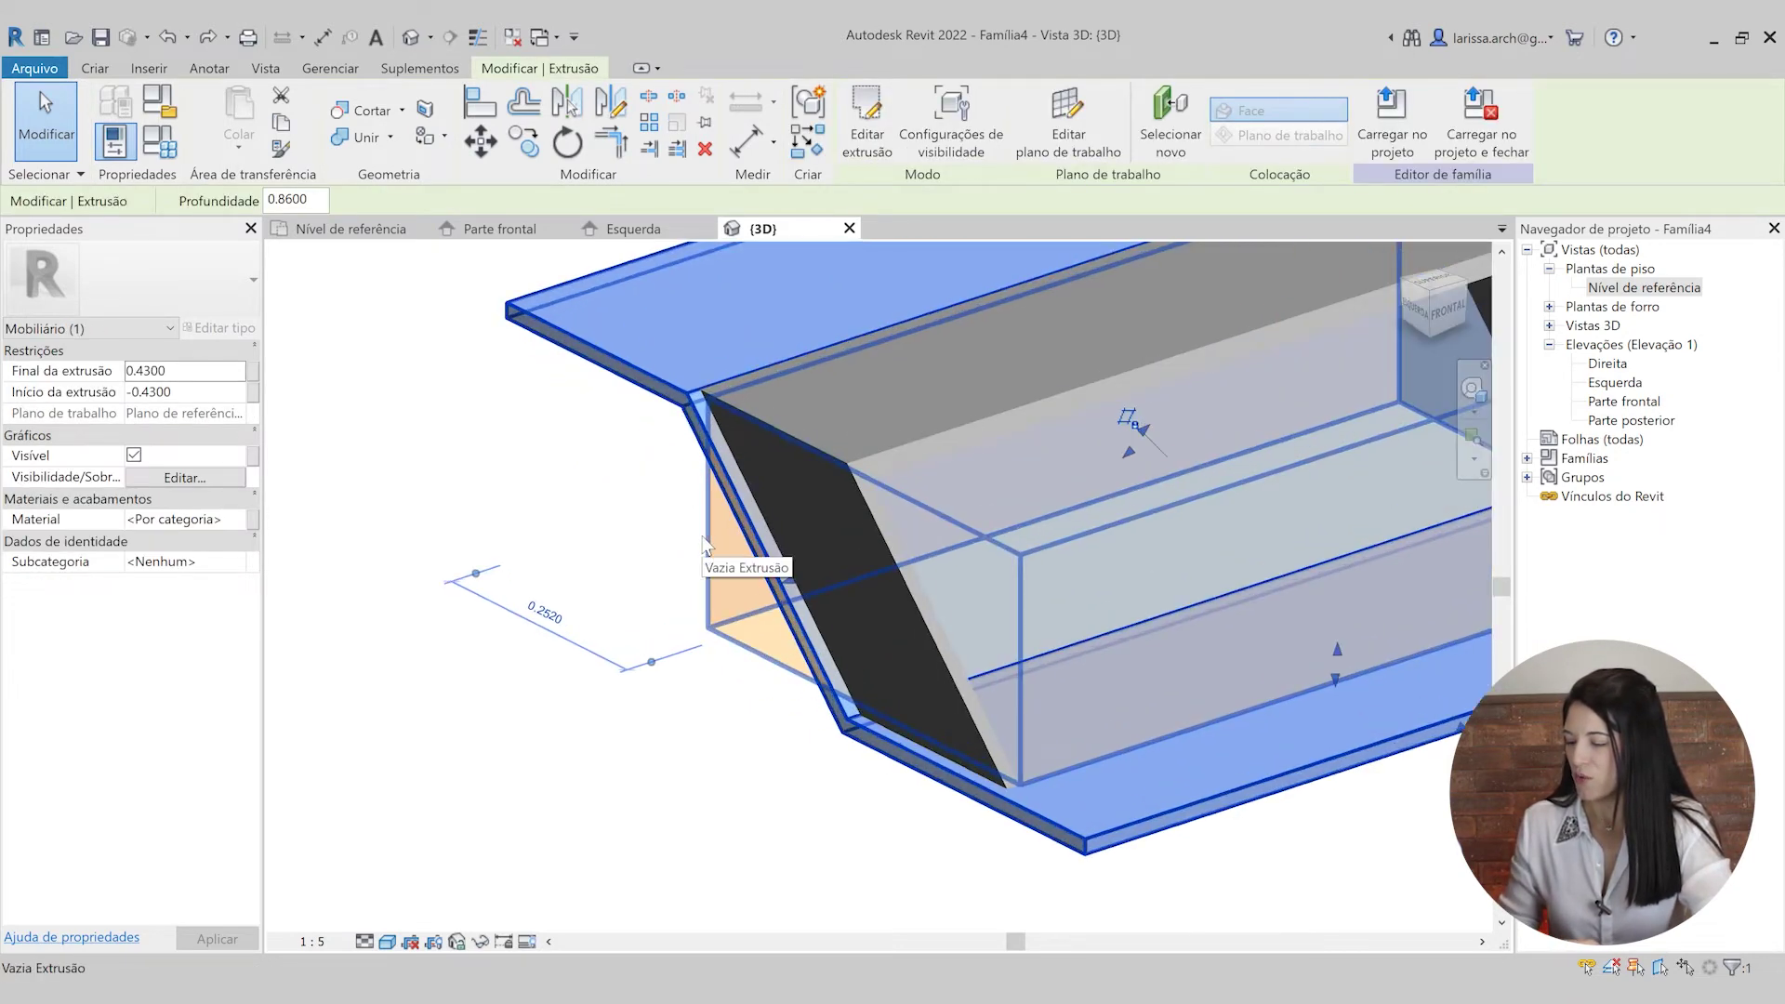
click(826, 455)
scroll(826, 455, down, 4)
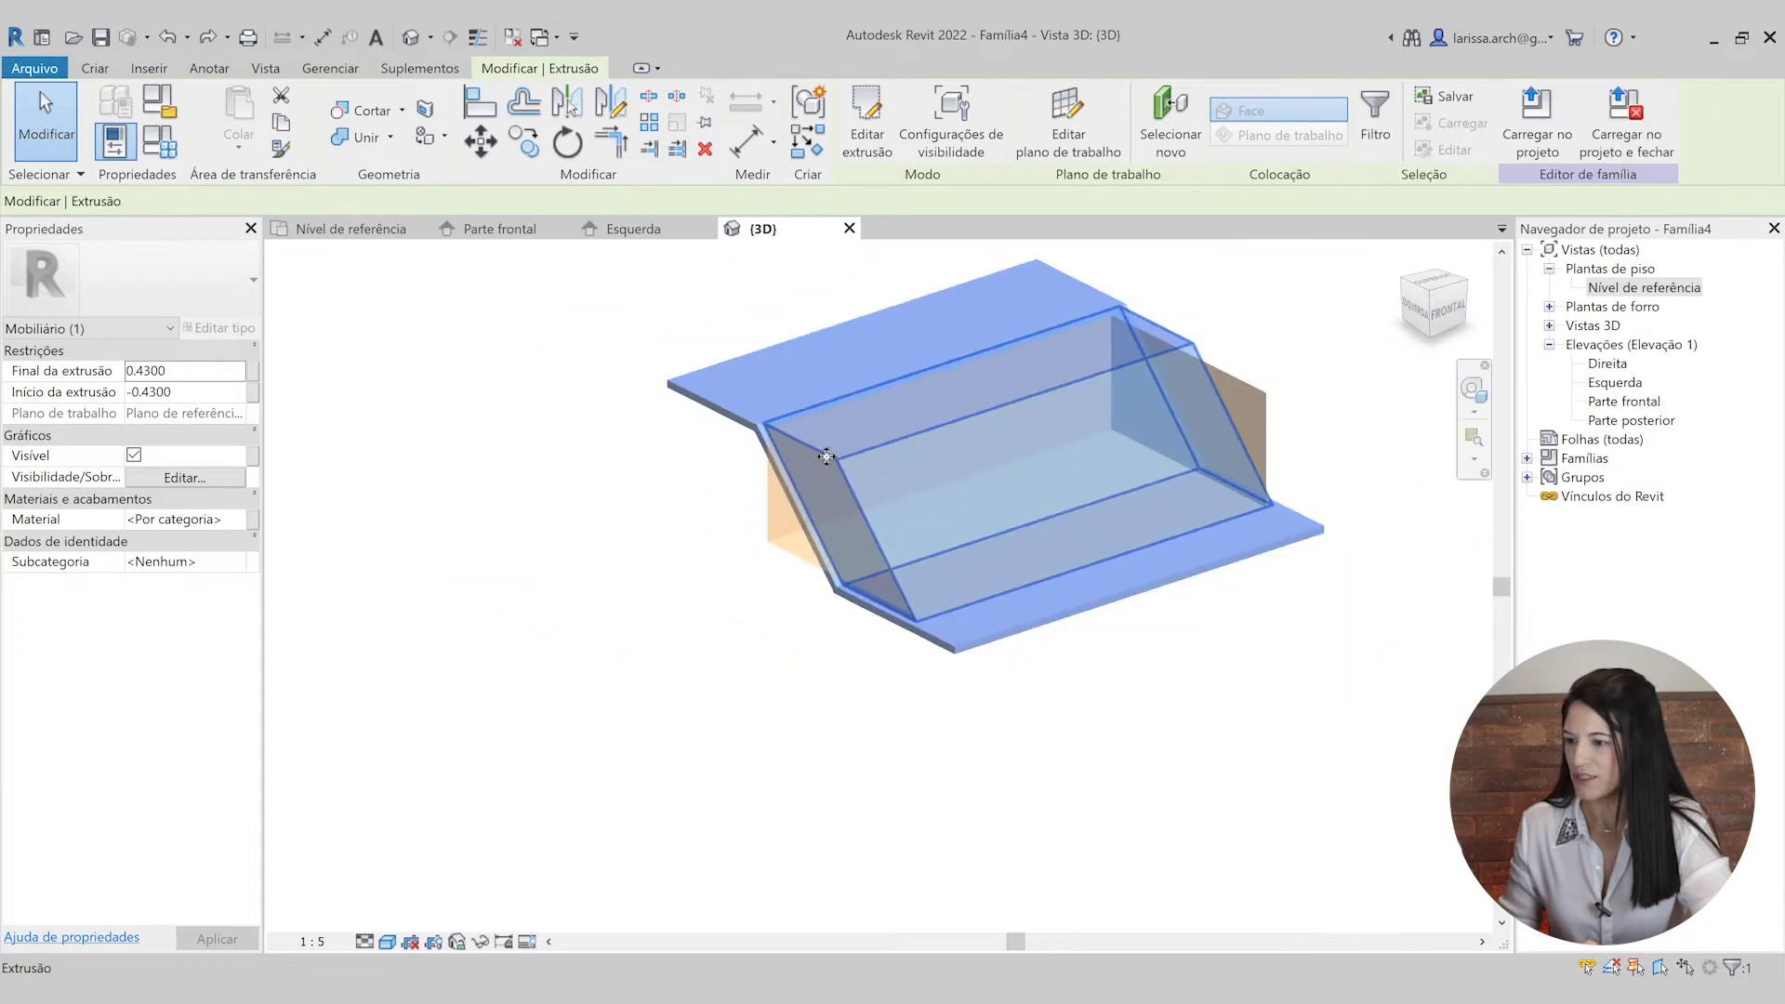
ctrl+click(797, 537)
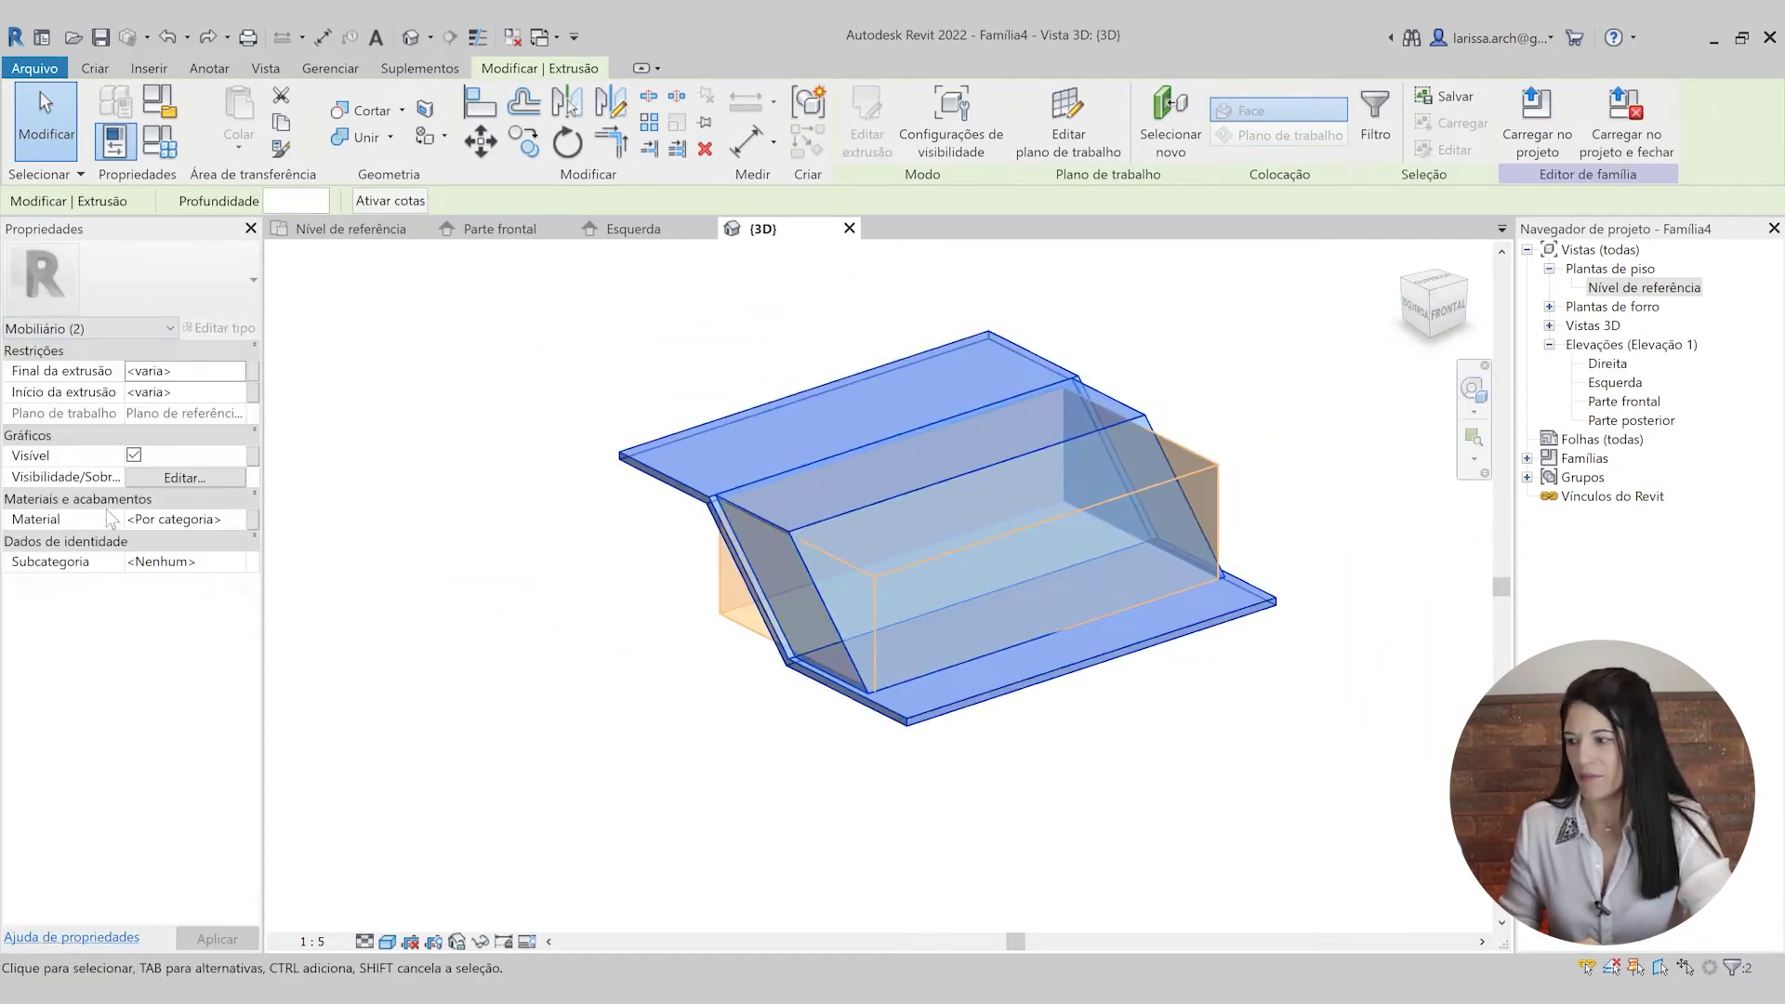
click(254, 519)
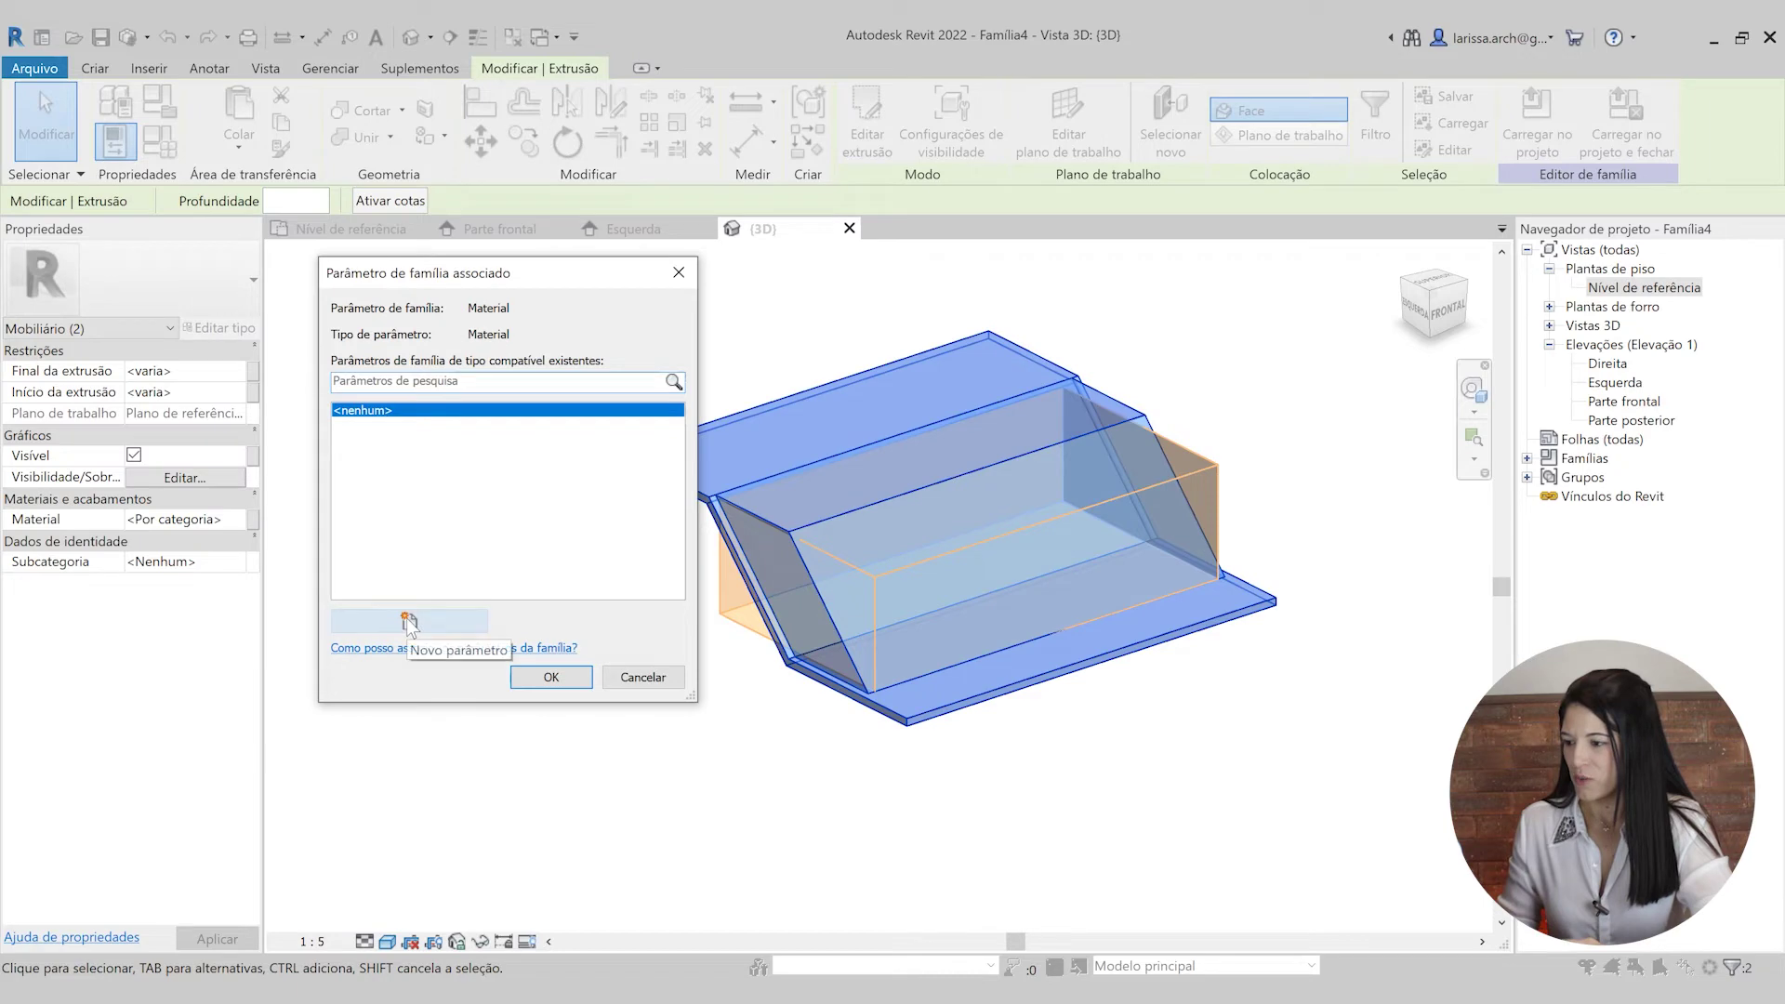
click(410, 621)
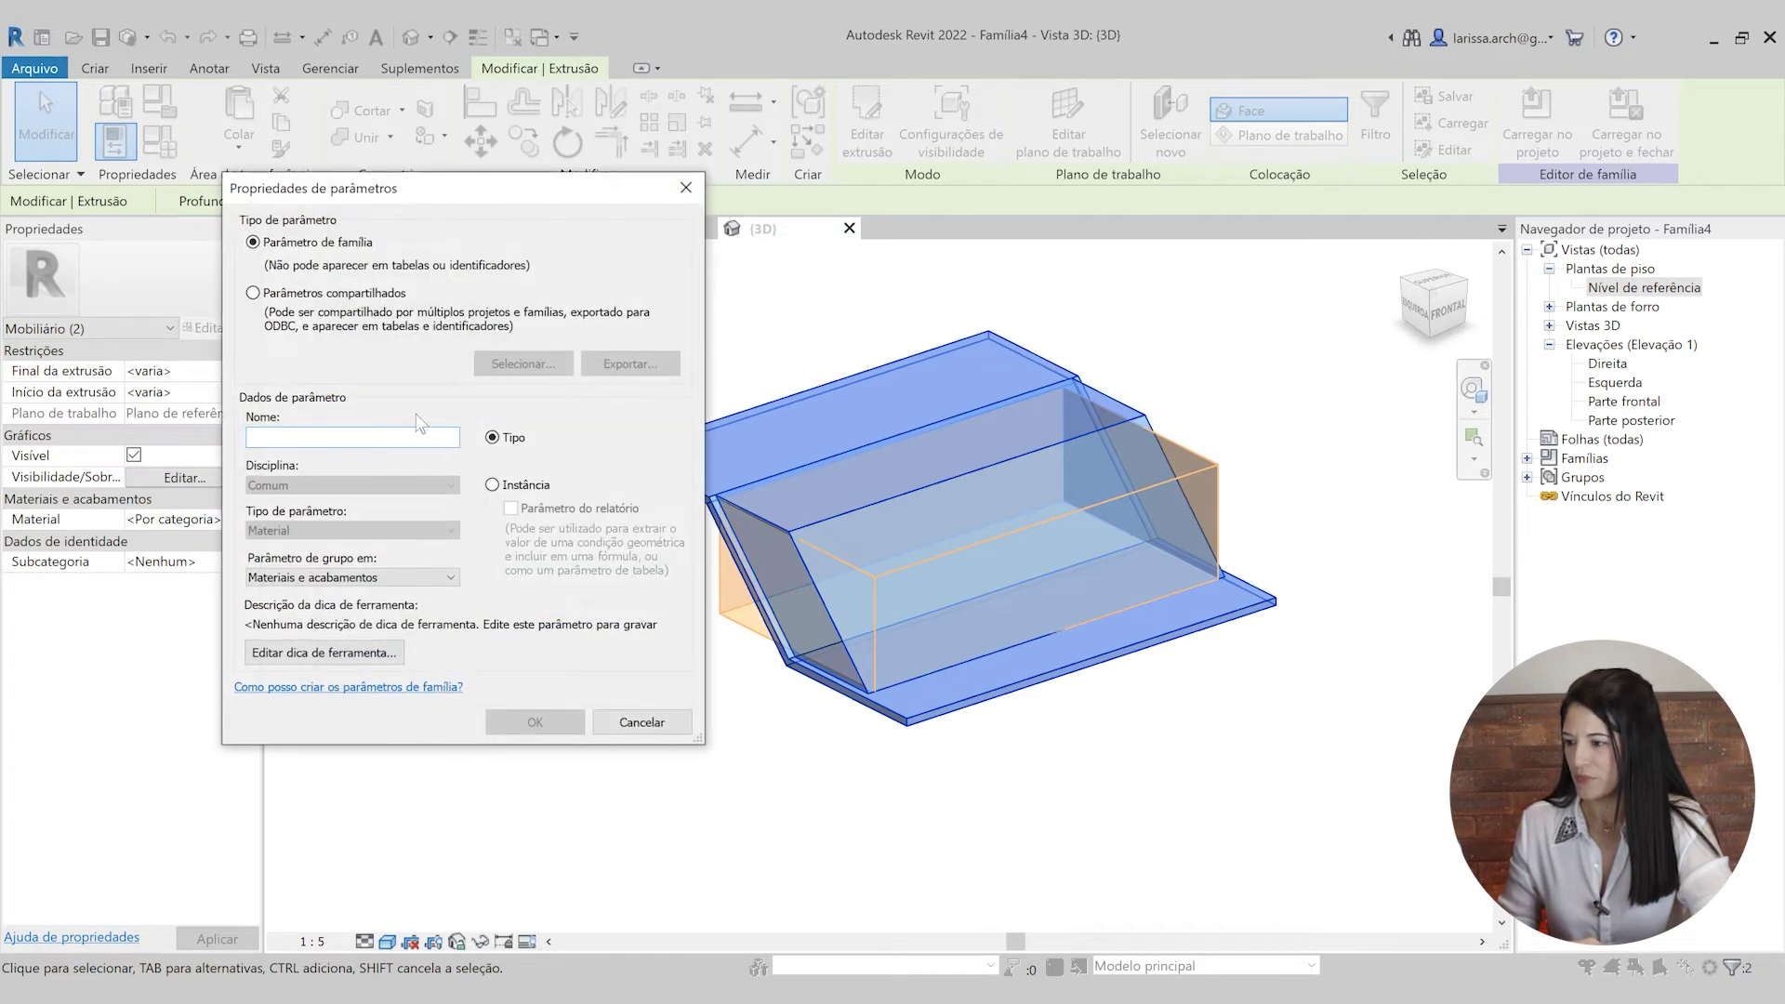
text(Material)
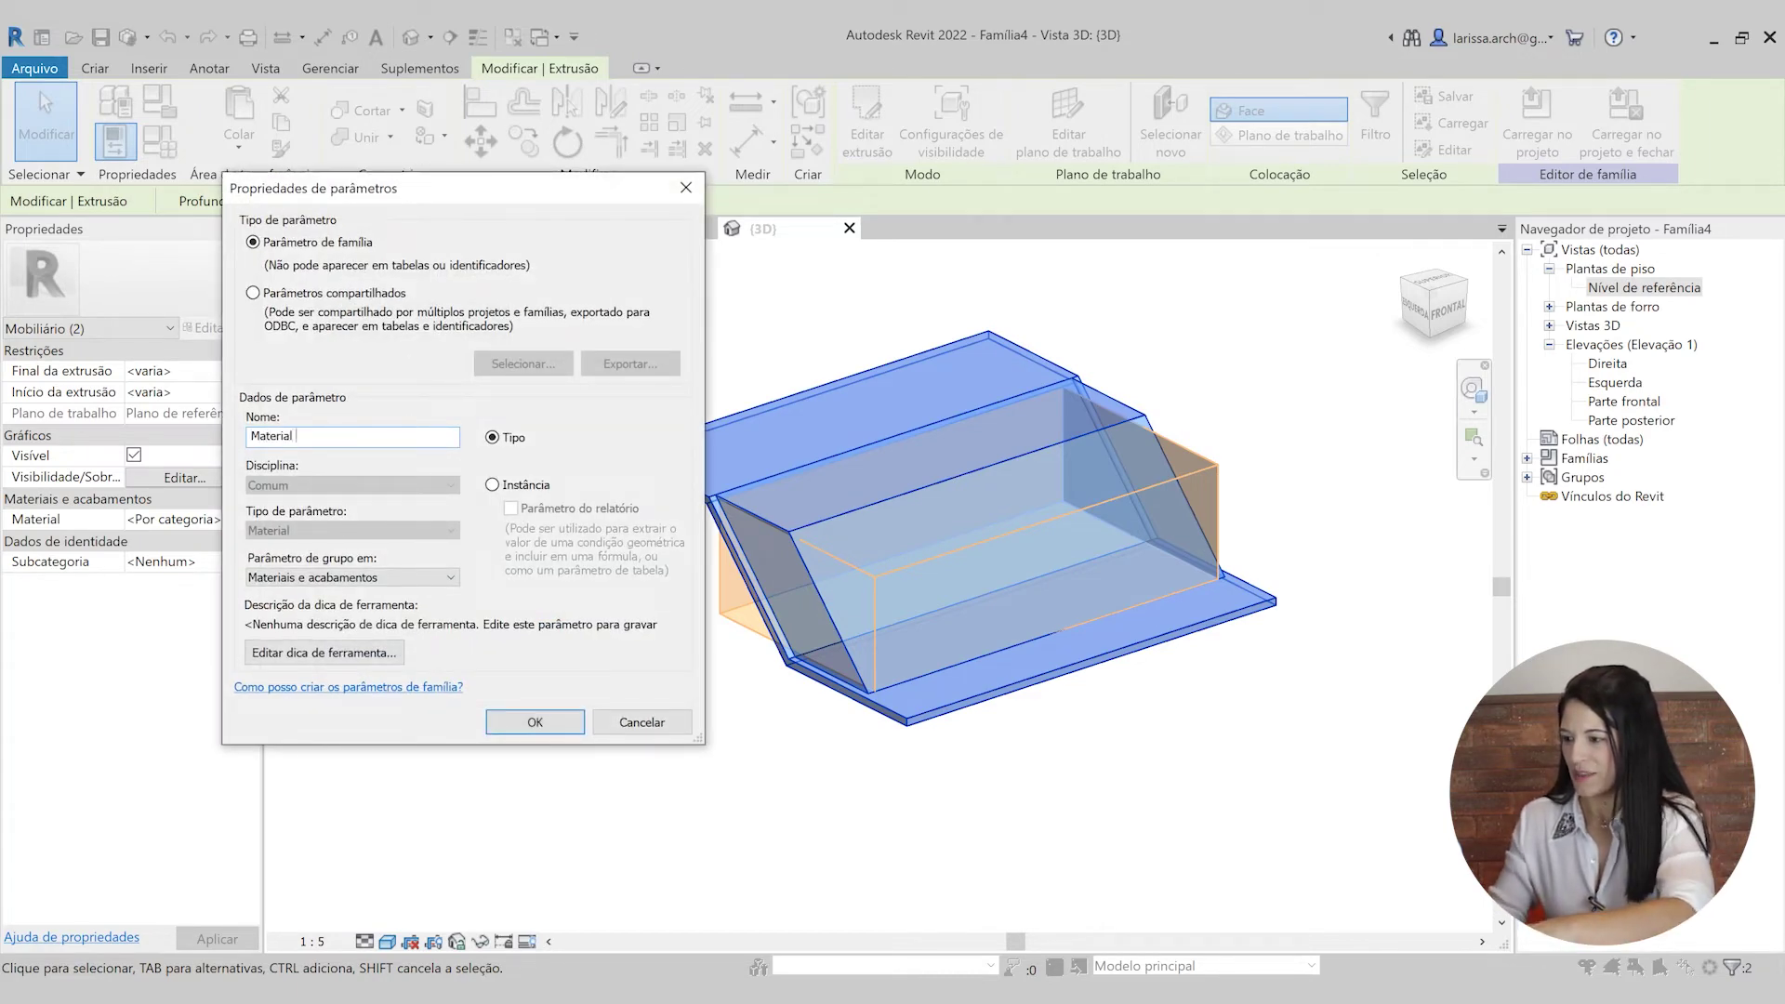
text( Mesinha)
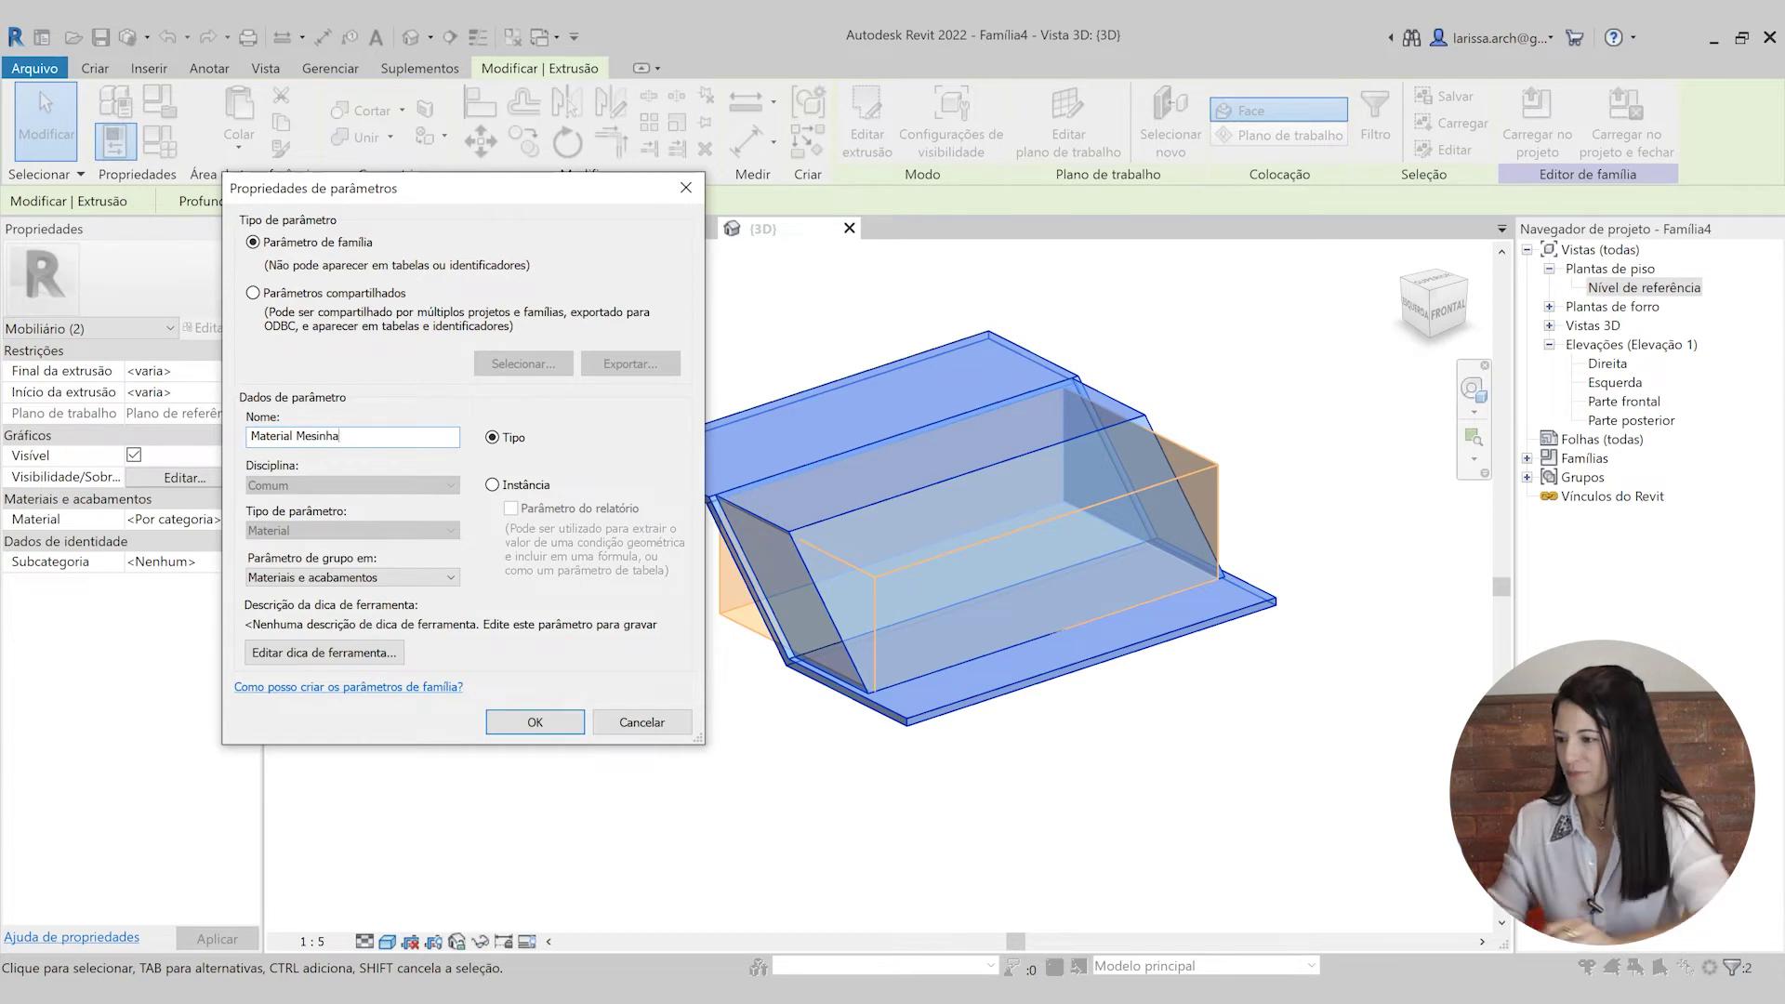
click(493, 484)
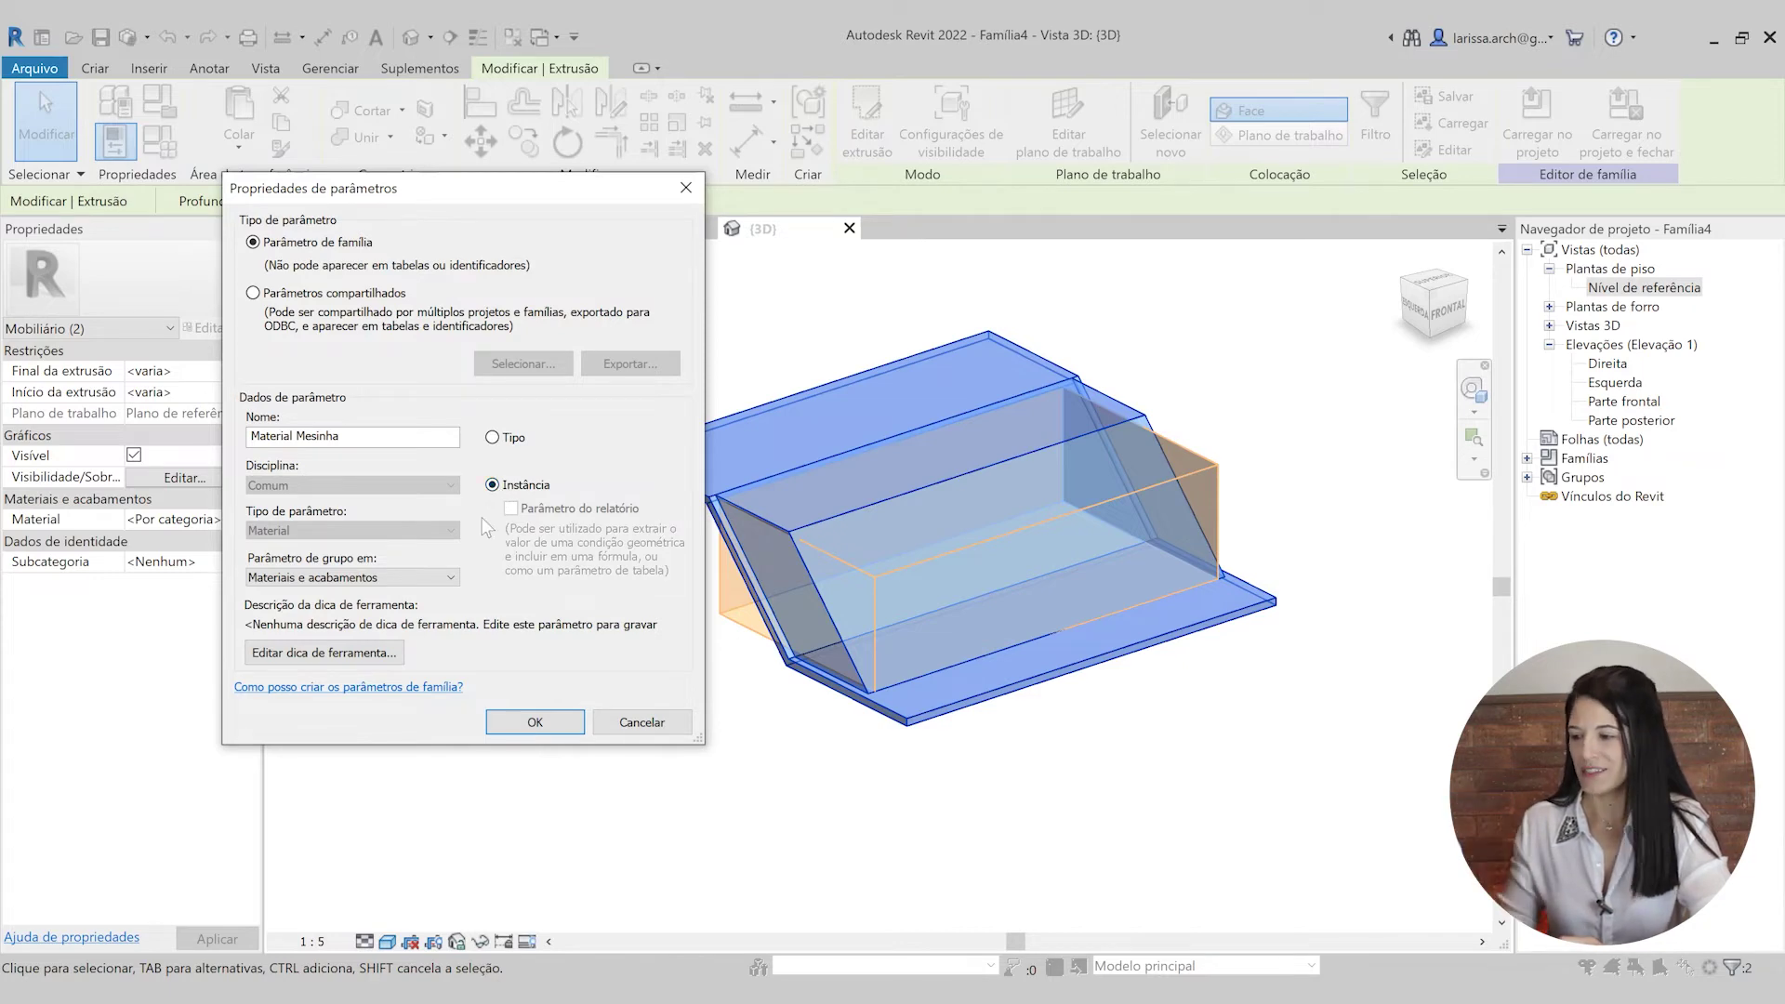
click(534, 723)
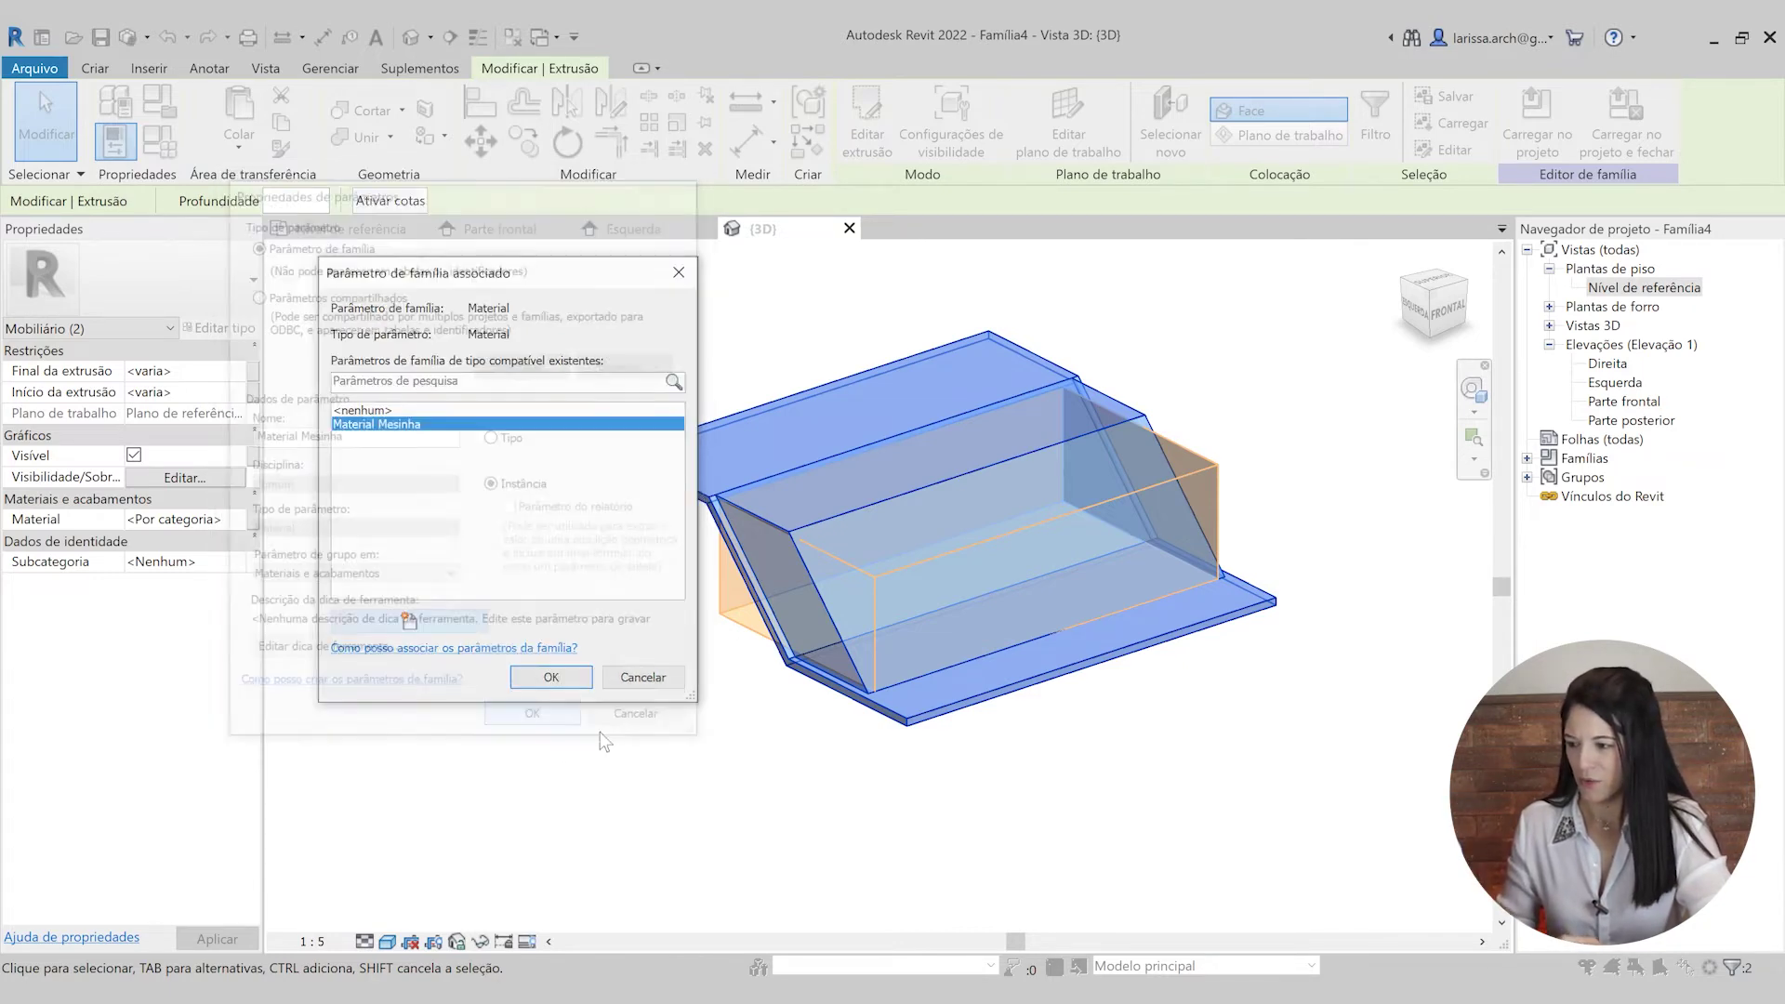
click(549, 685)
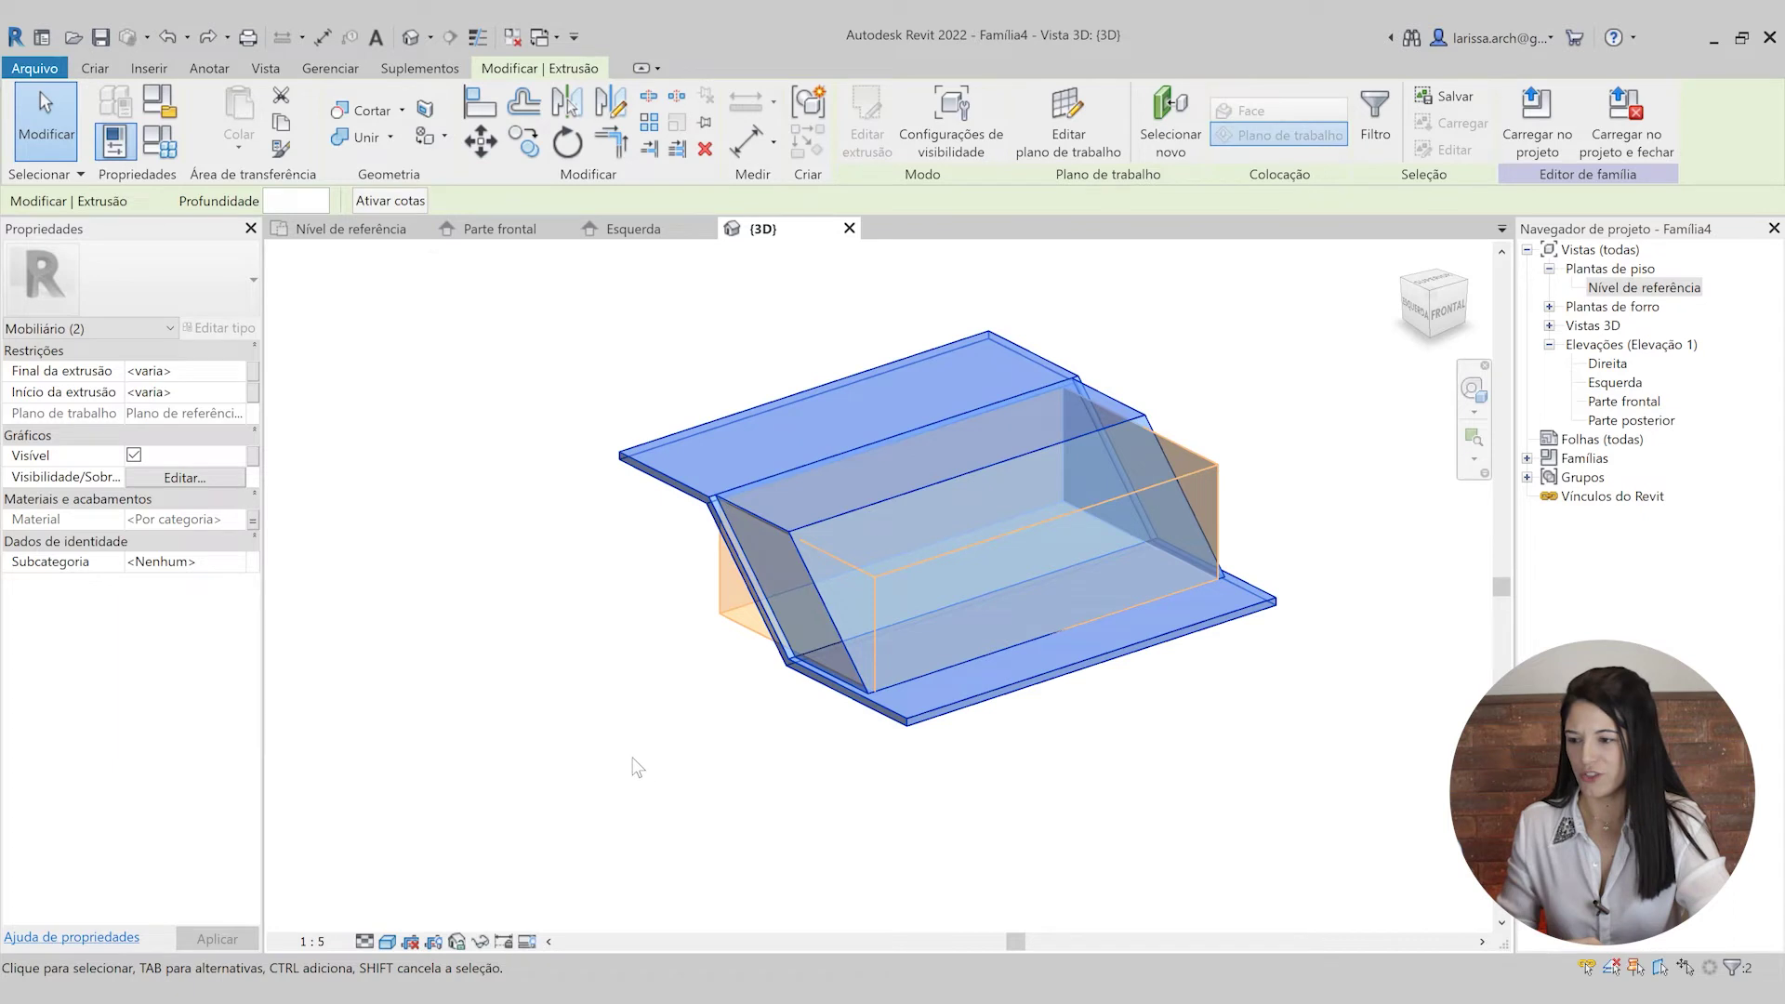
click(678, 678)
shift+middle_drag(678, 678, 924, 549)
click(673, 583)
middle_drag(673, 583, 744, 553)
scroll(743, 553, up, 1)
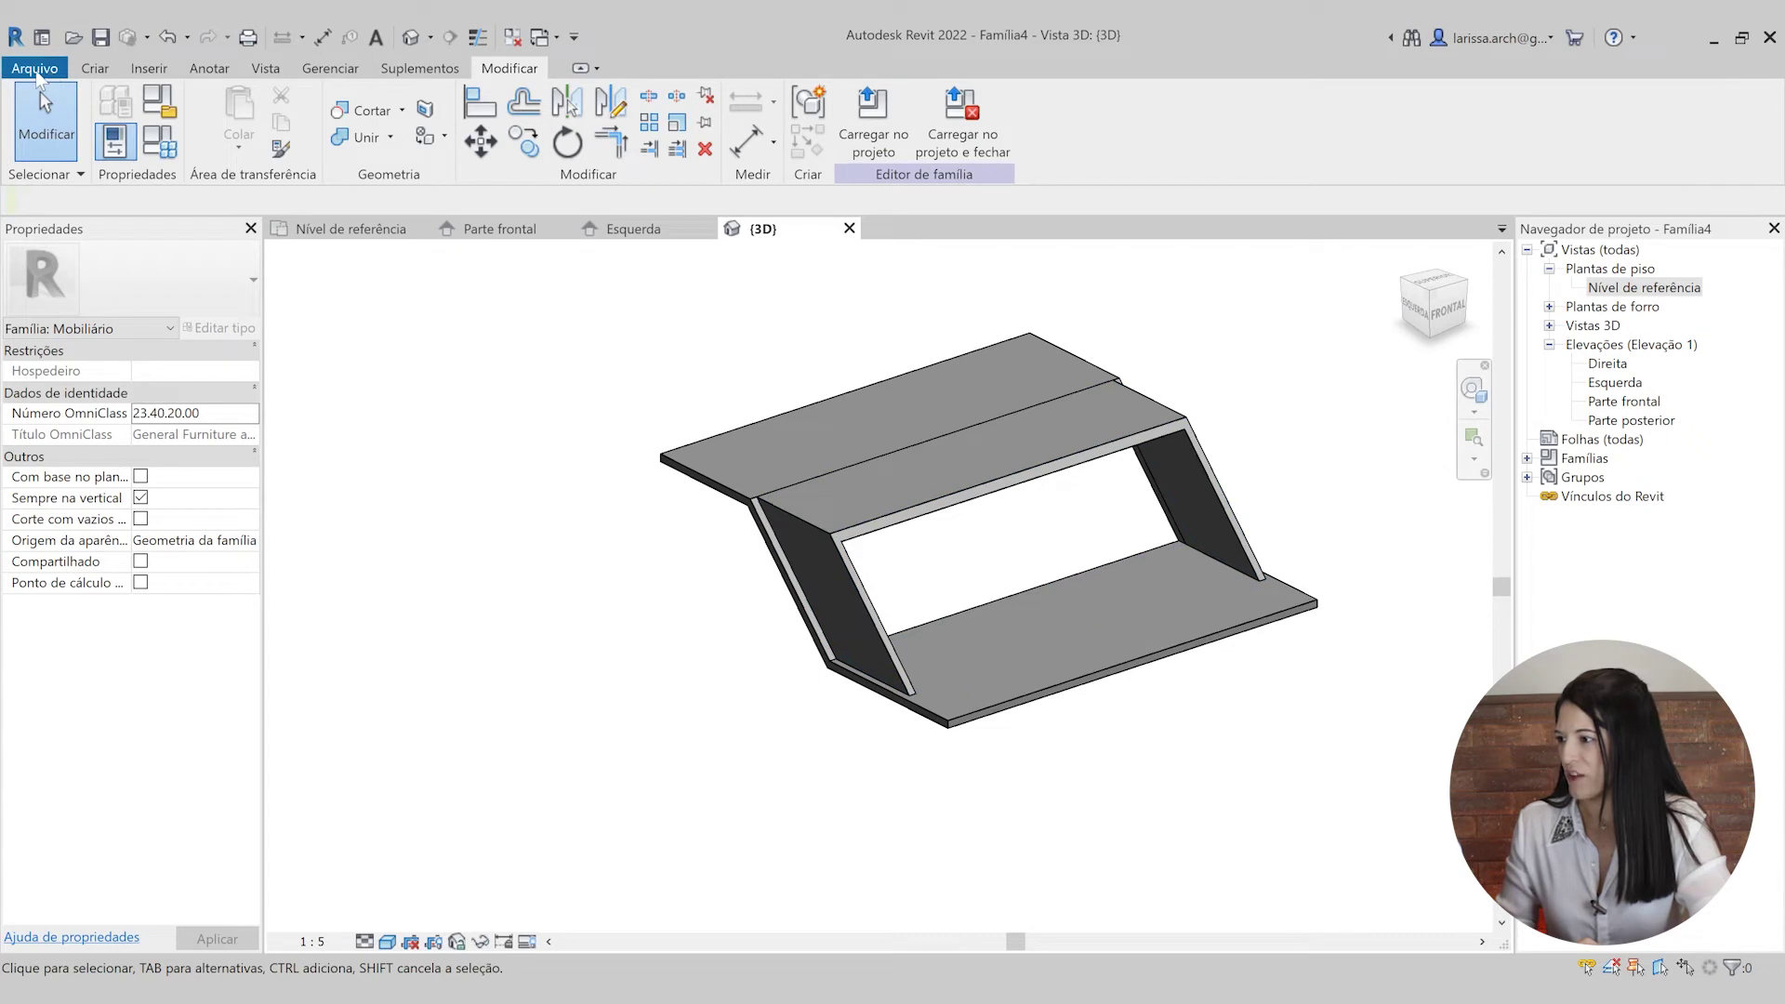
- Save the family to the desktop as a family file (*.rfa) named Exercicio Aula
click(37, 70)
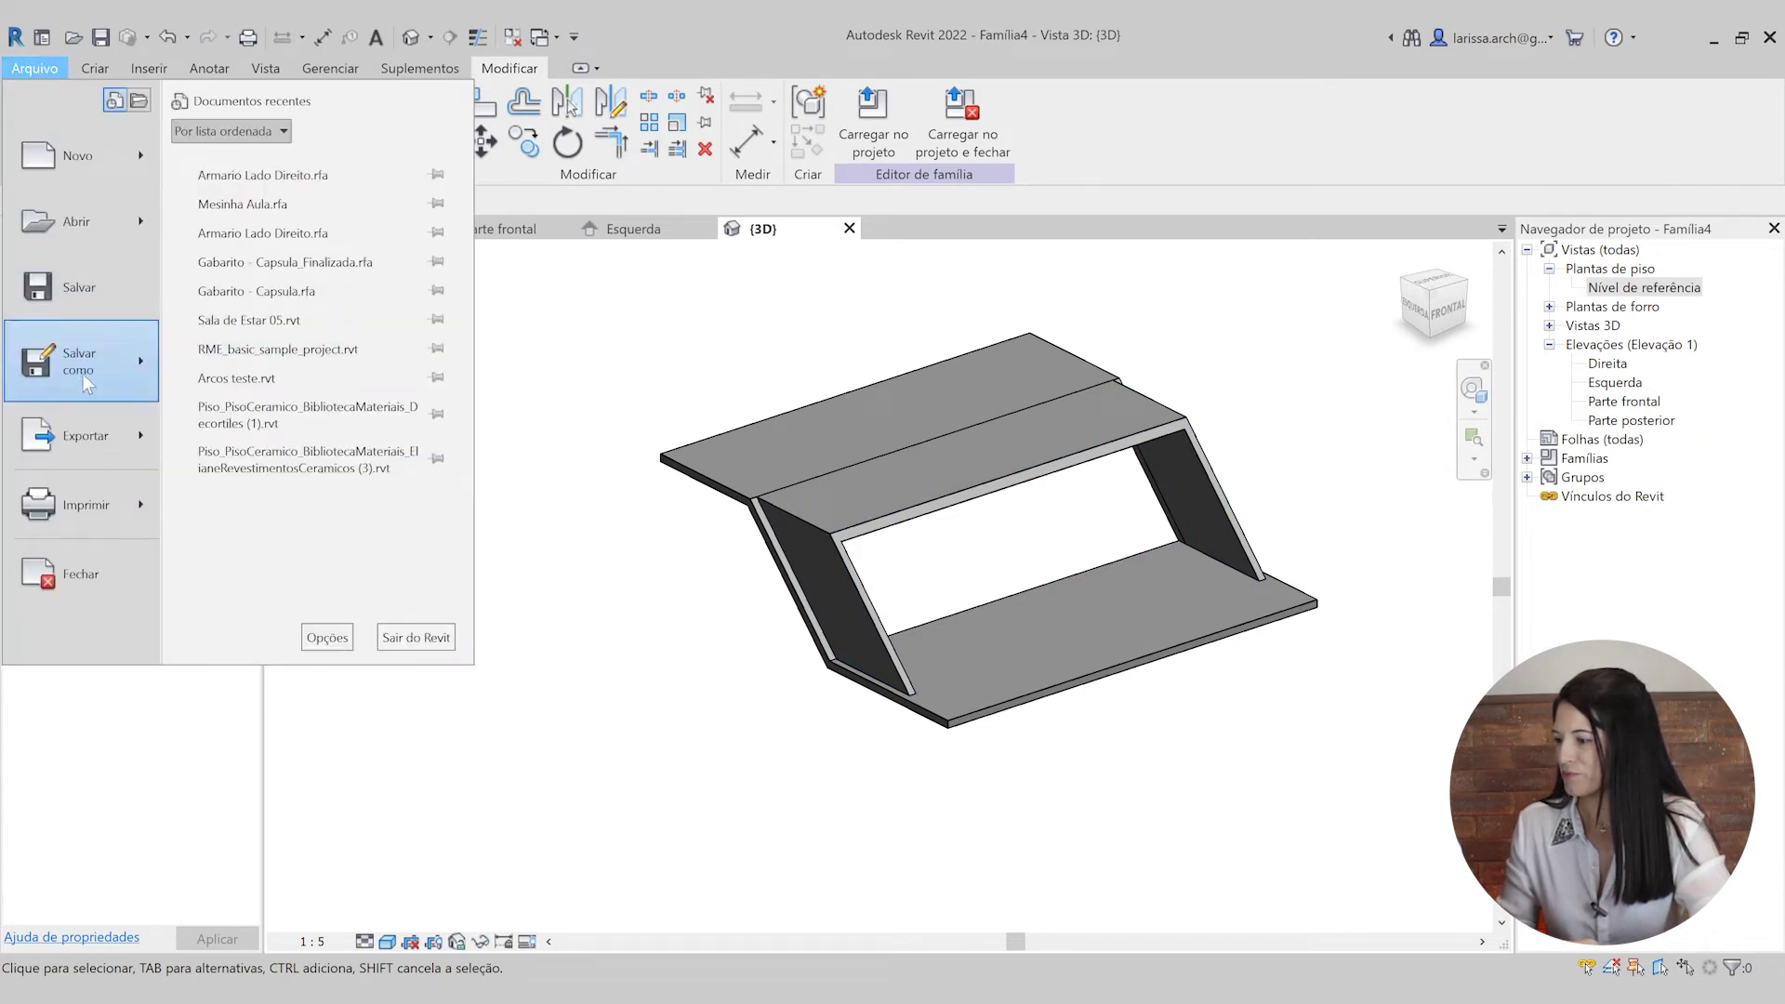
mouse_move(82, 374)
click(242, 309)
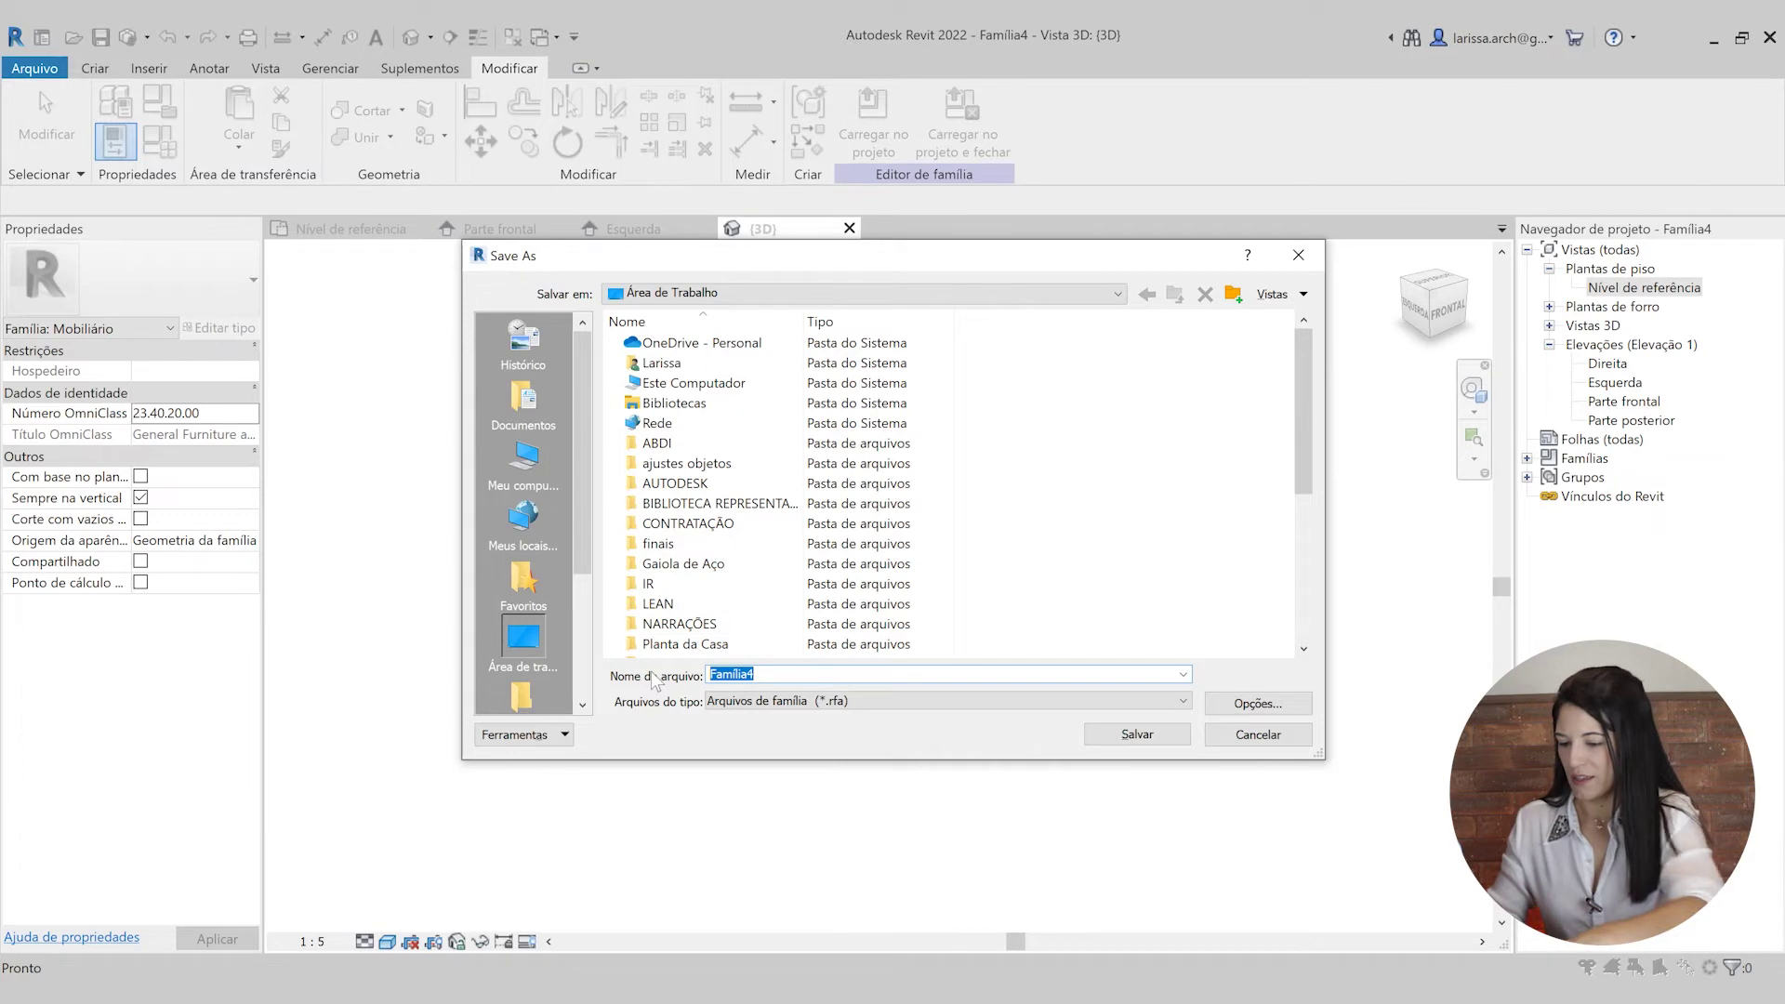
text(Exerici)
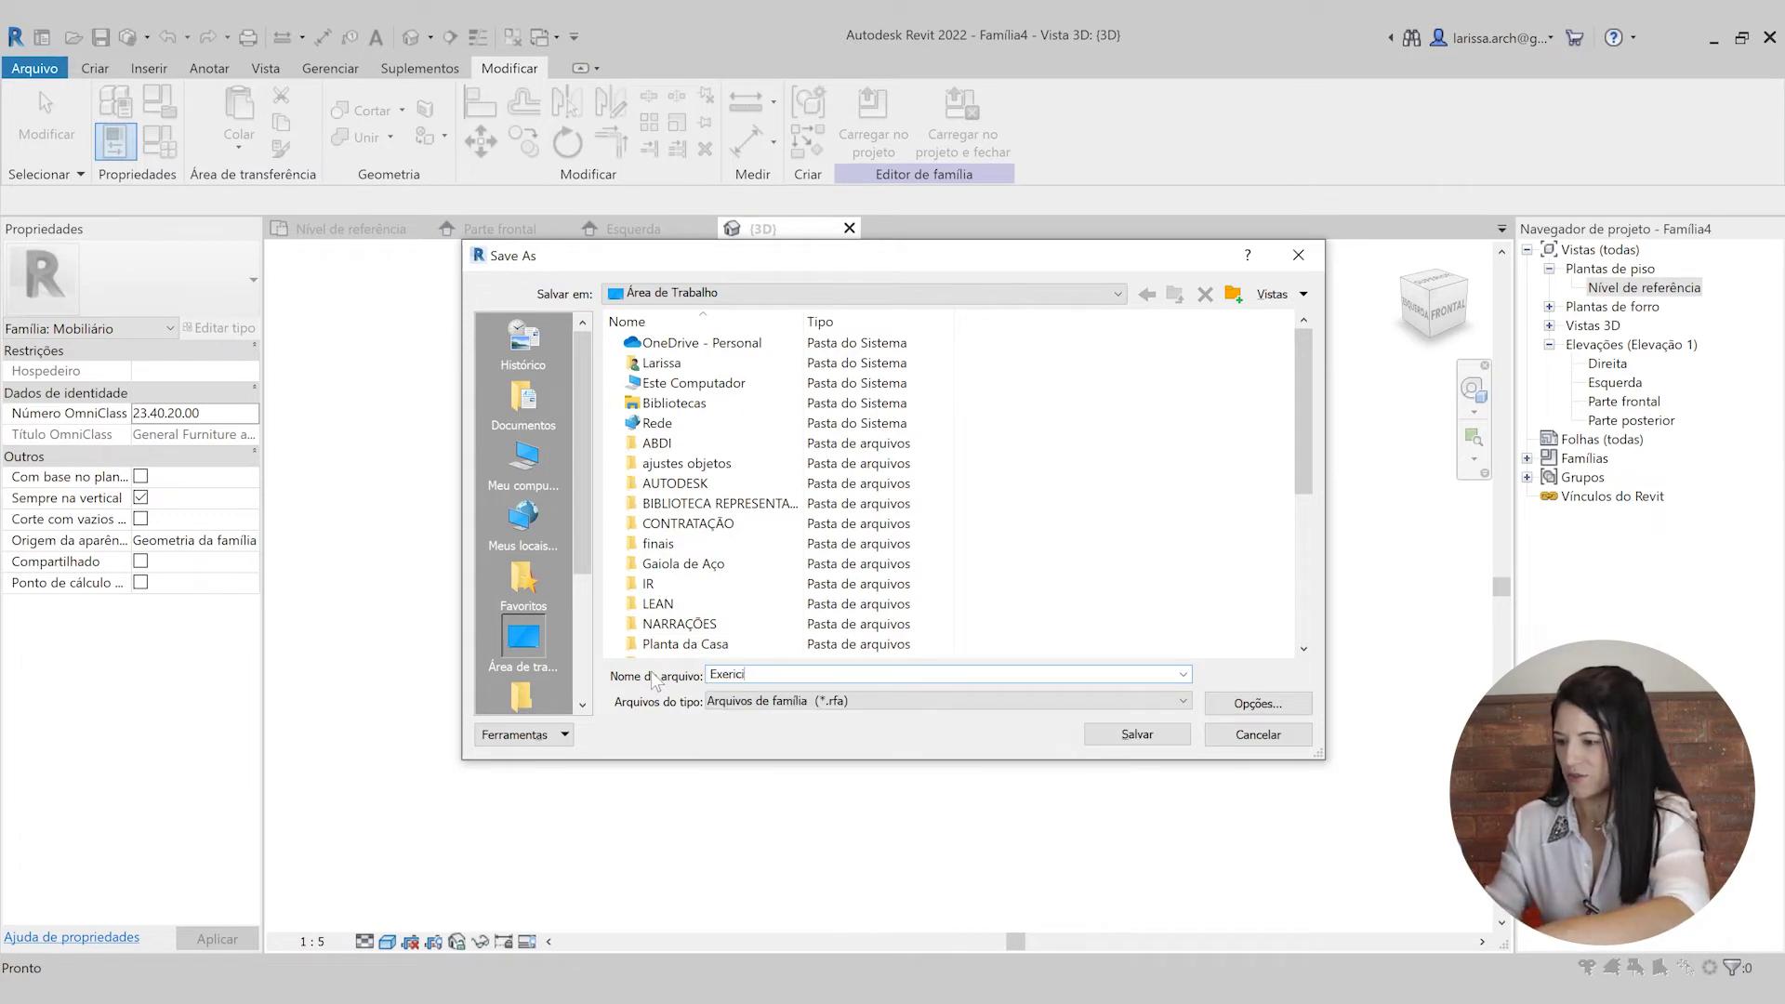
key(BackSpace)
key(BackSpace)
key(BackSpace)
text(cicio)
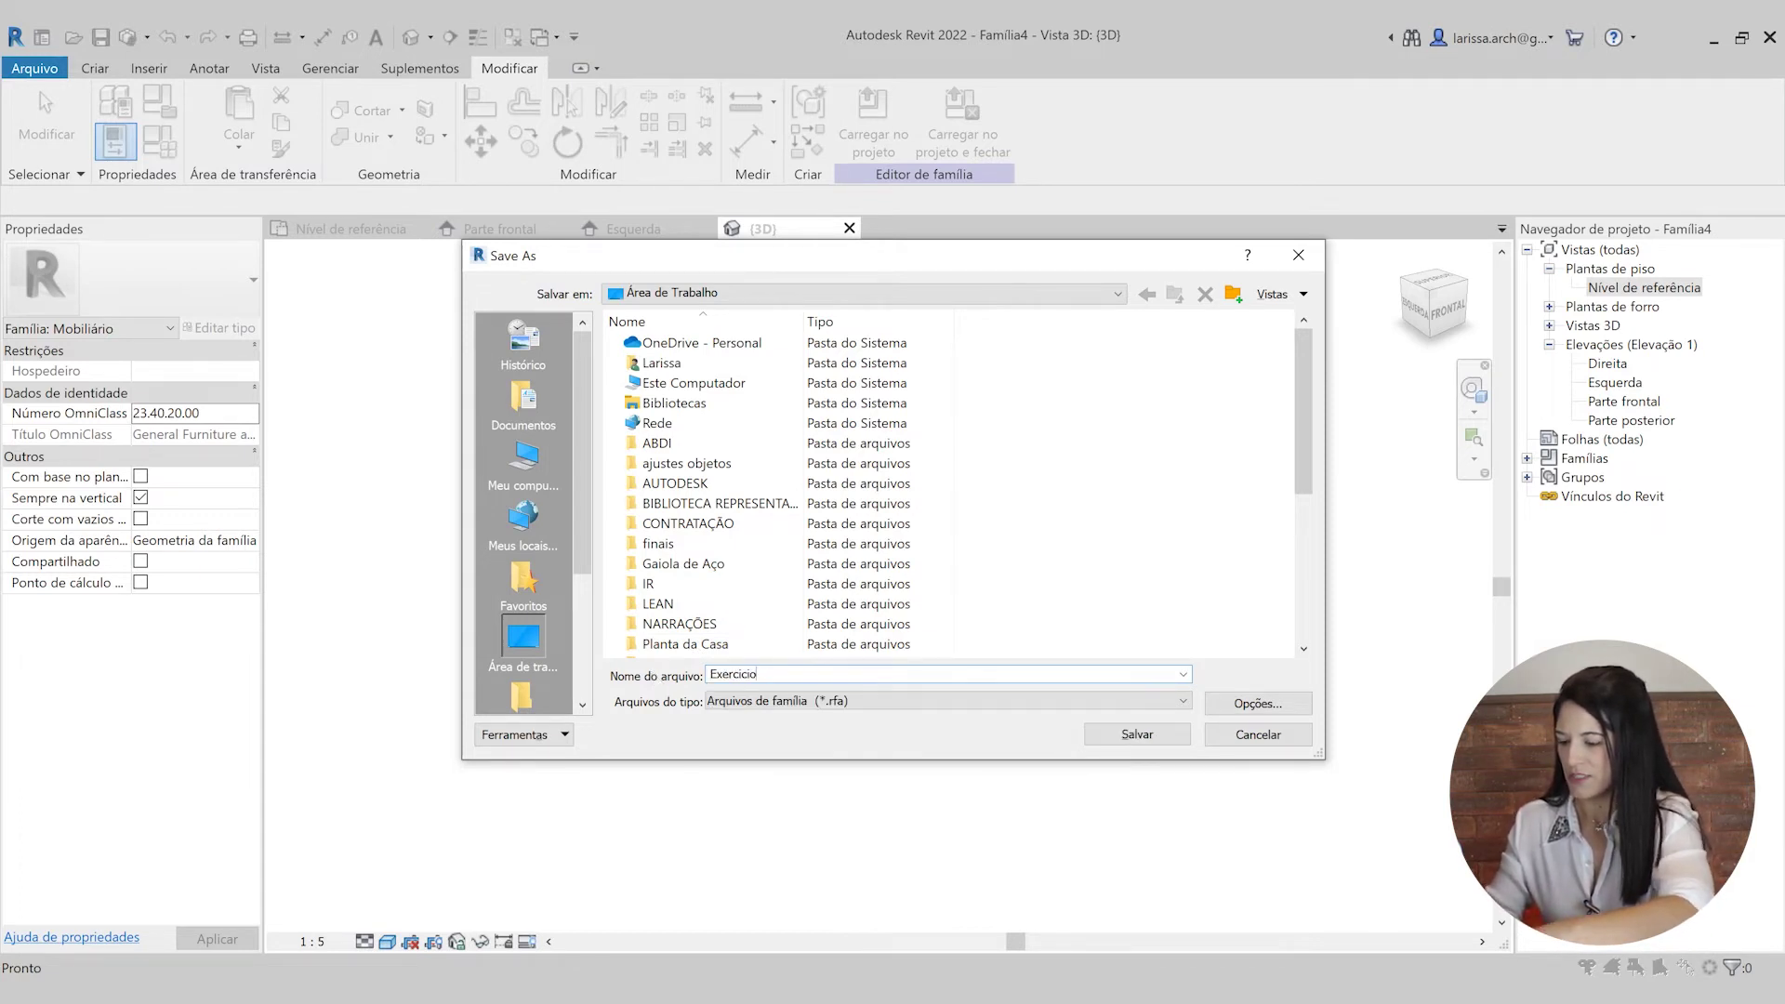
text( Aula)
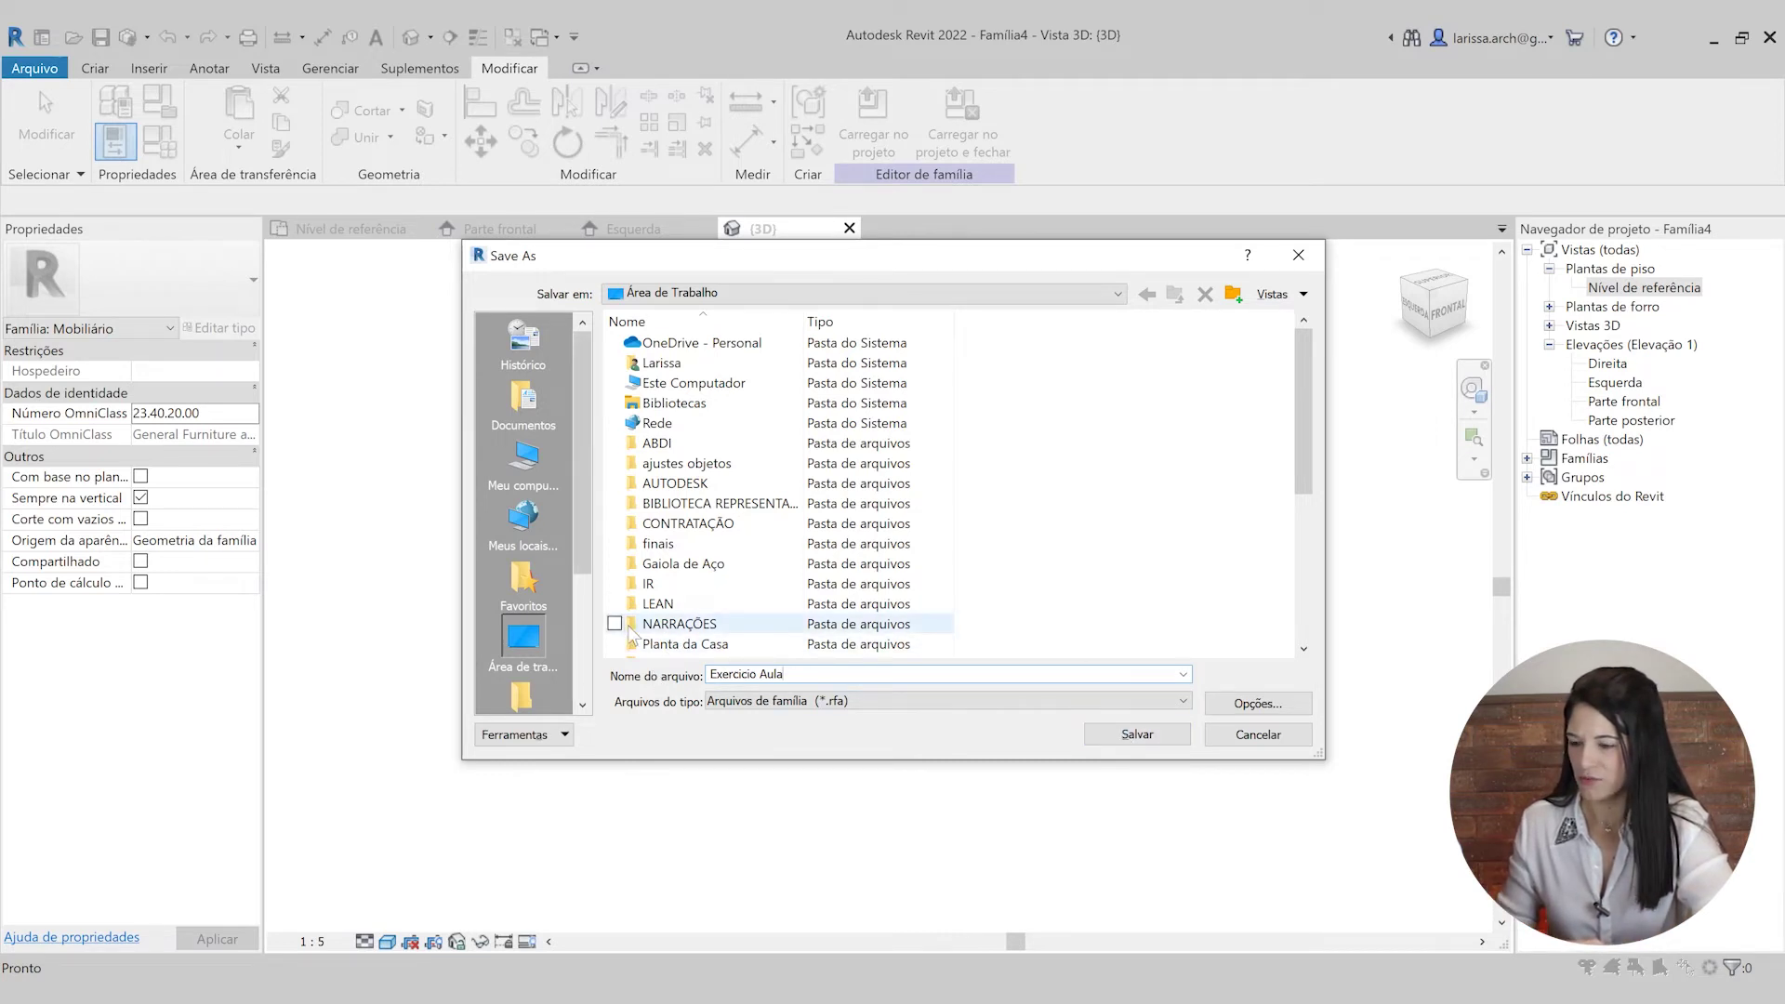
click(1152, 743)
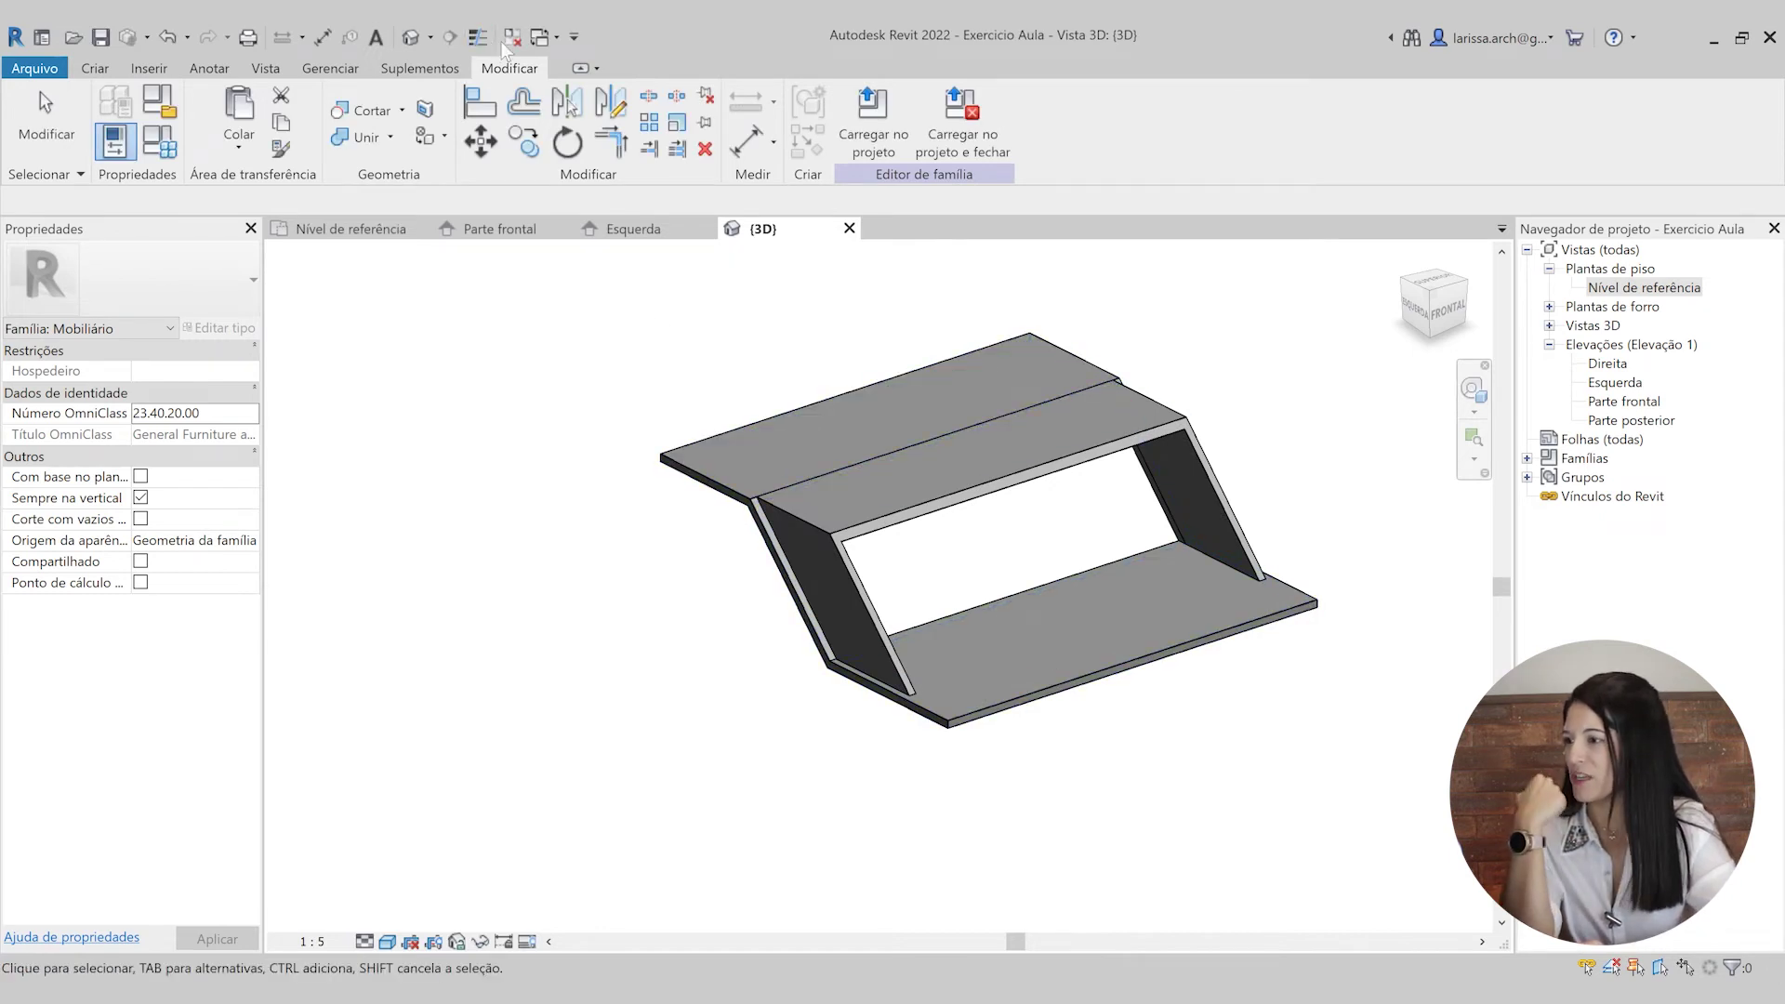
- Close the inactive views and open the Armario Lado Direito family from the ARMARIOS folder
click(516, 40)
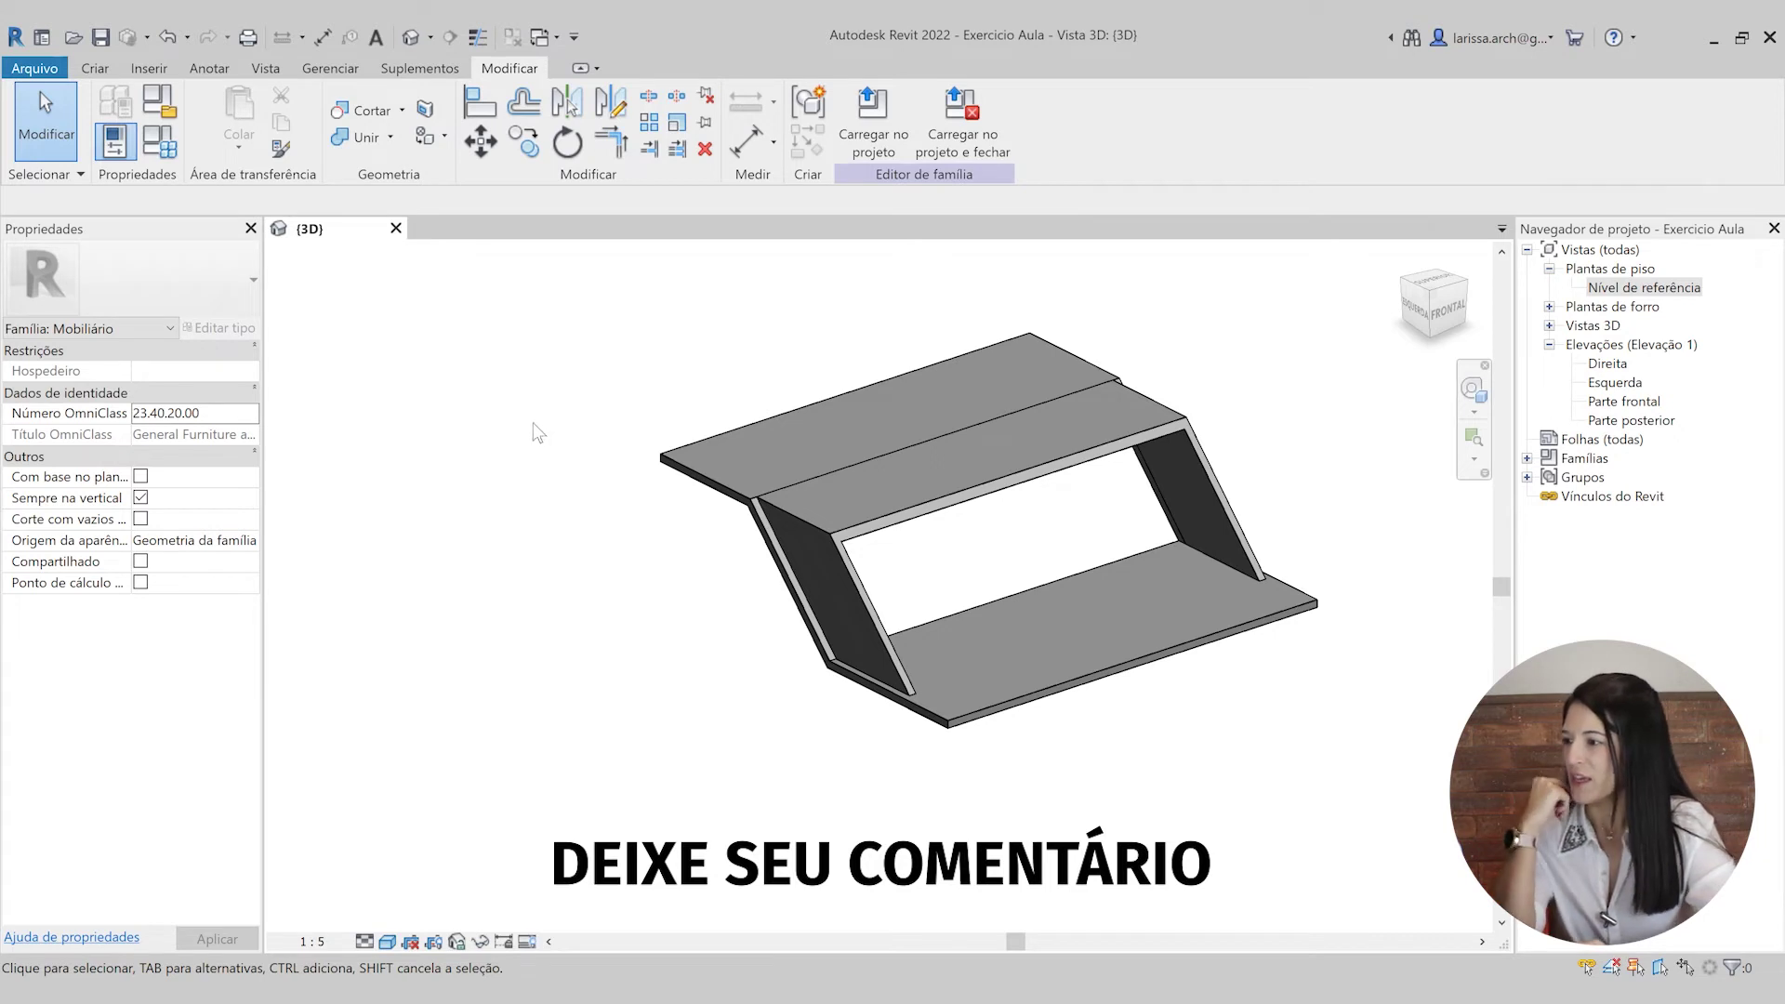
click(56, 71)
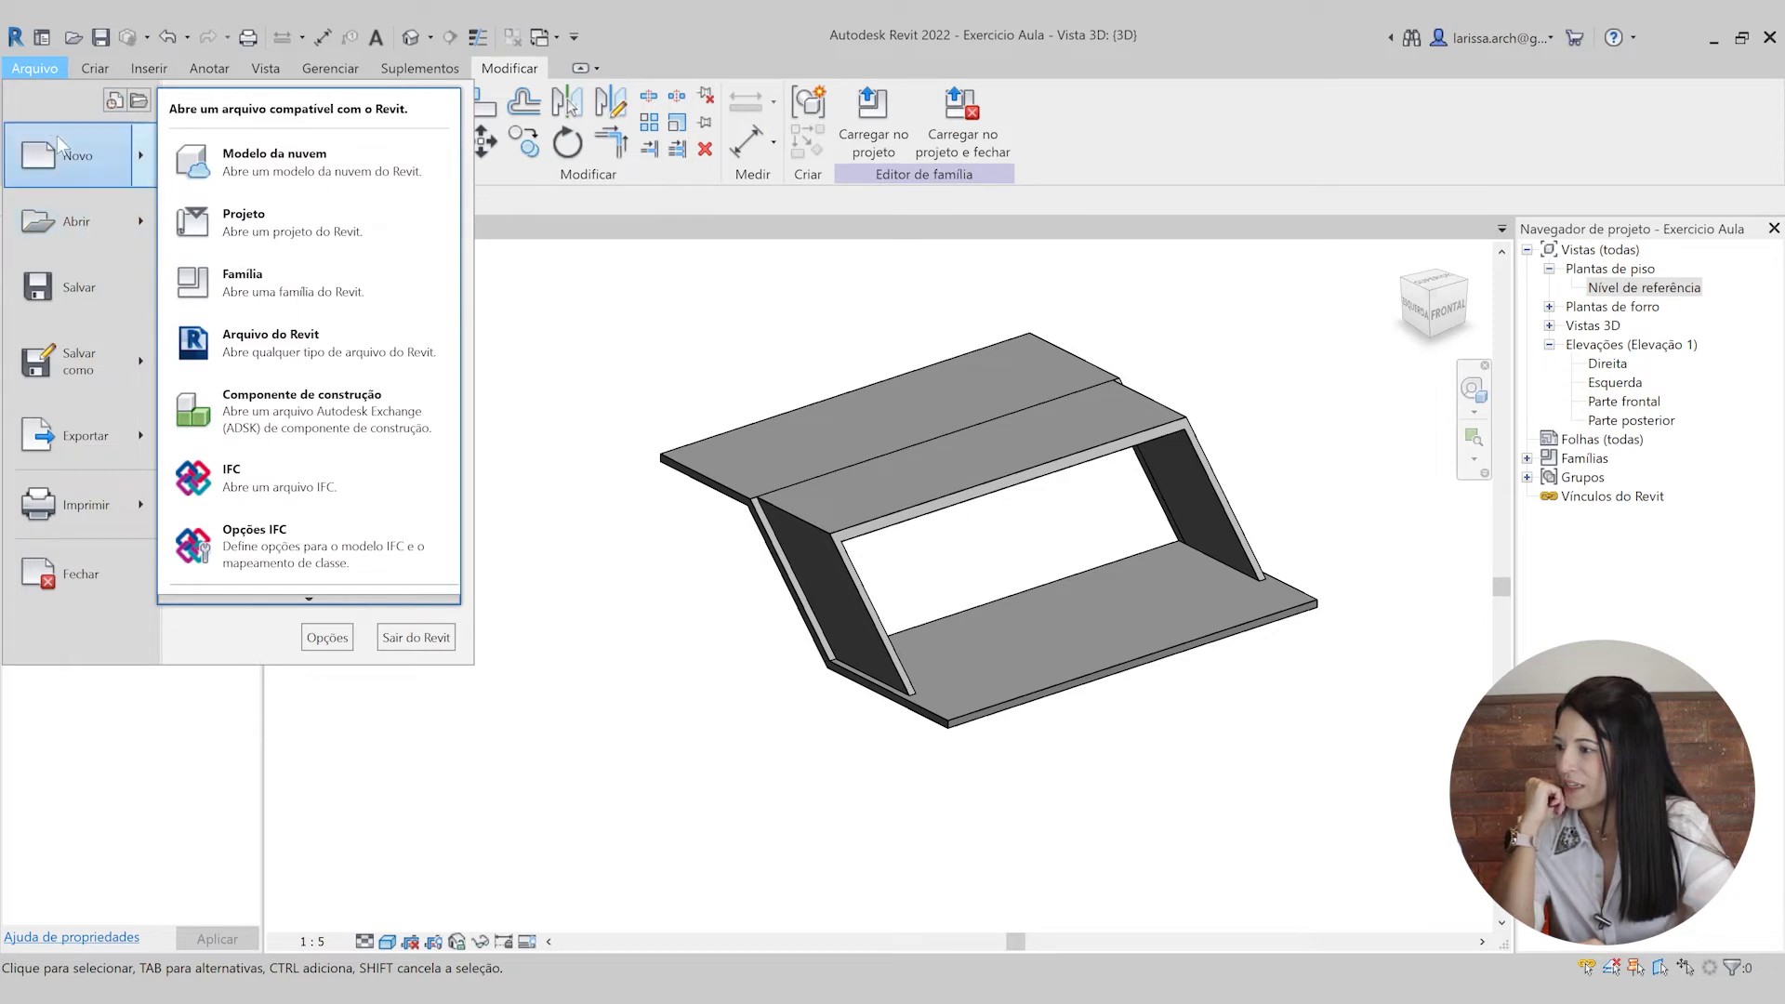
click(85, 224)
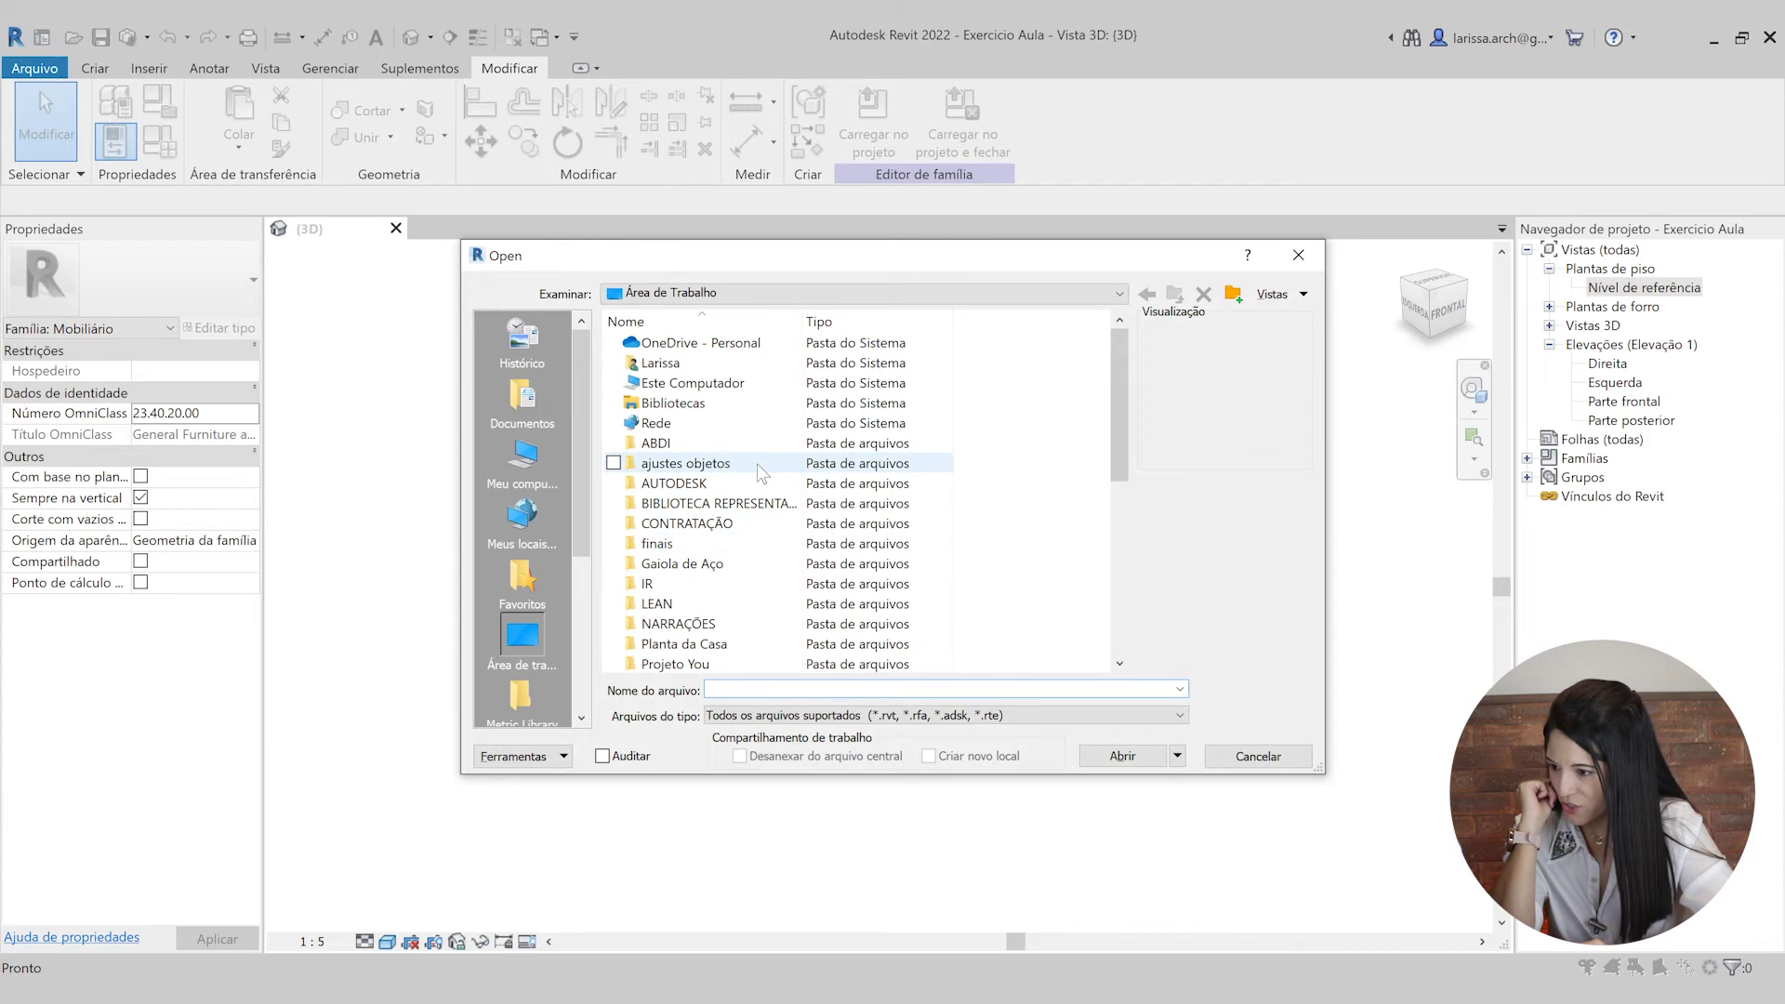
scroll(656, 465, down, 4)
double_click(683, 482)
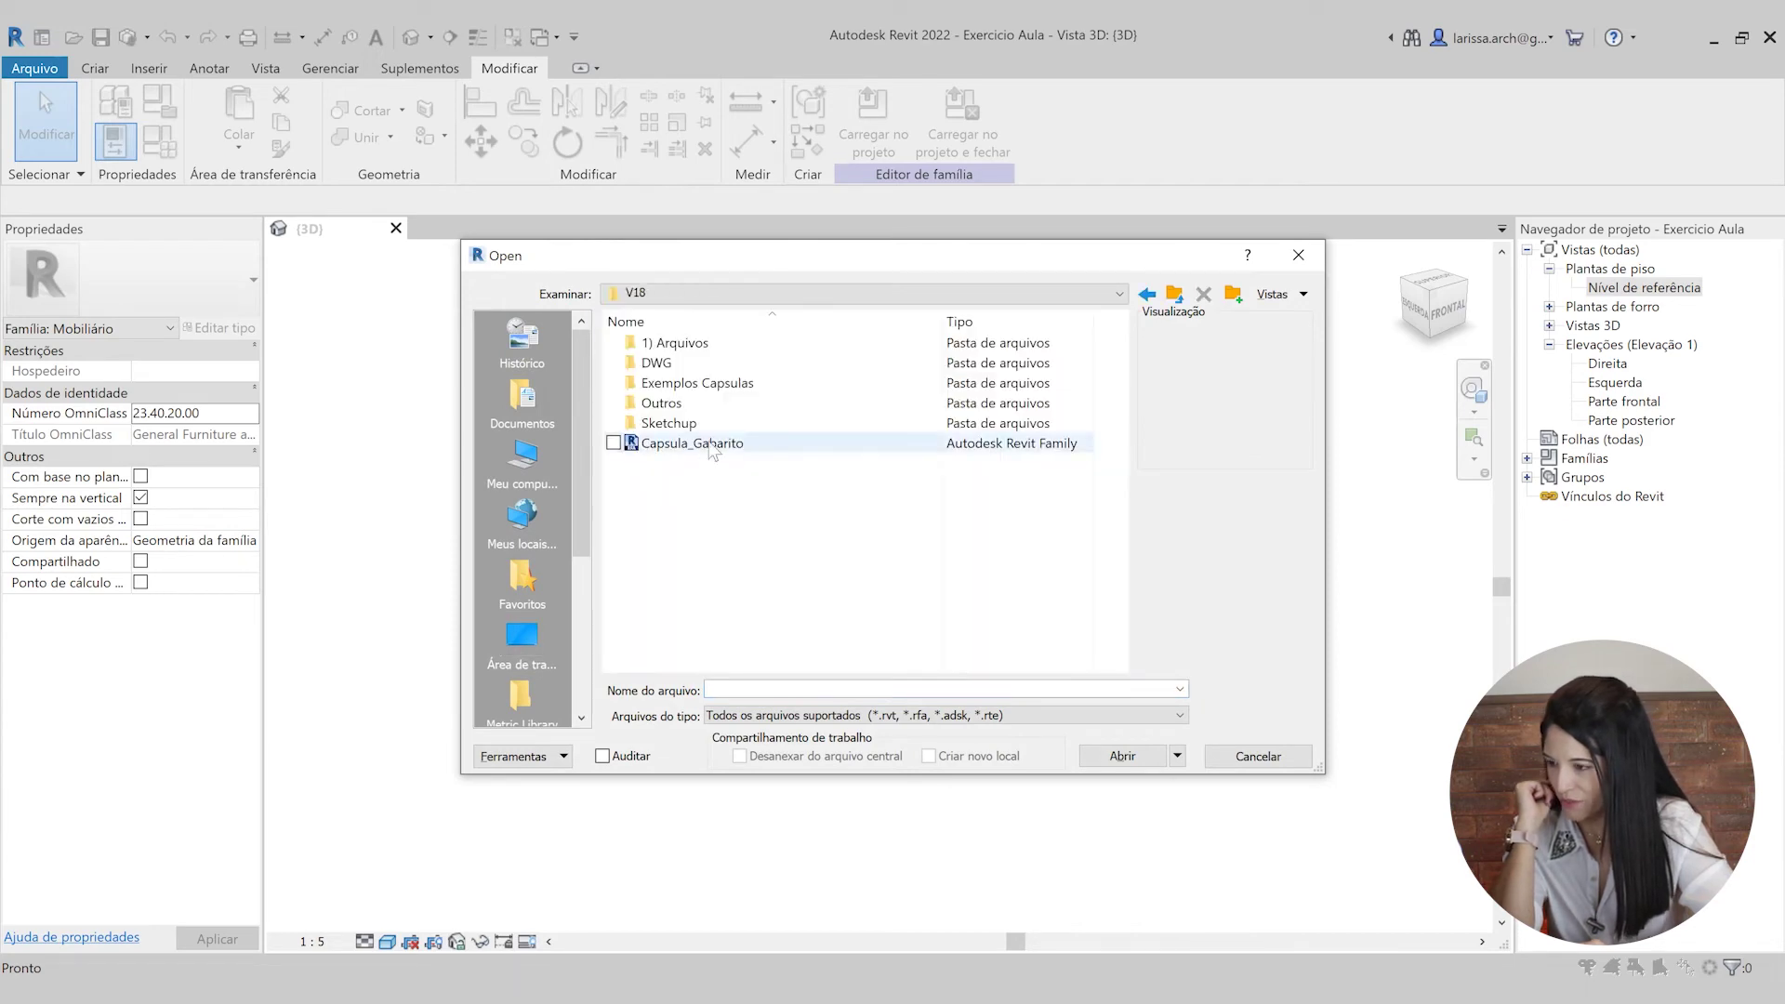
double_click(706, 344)
double_click(712, 345)
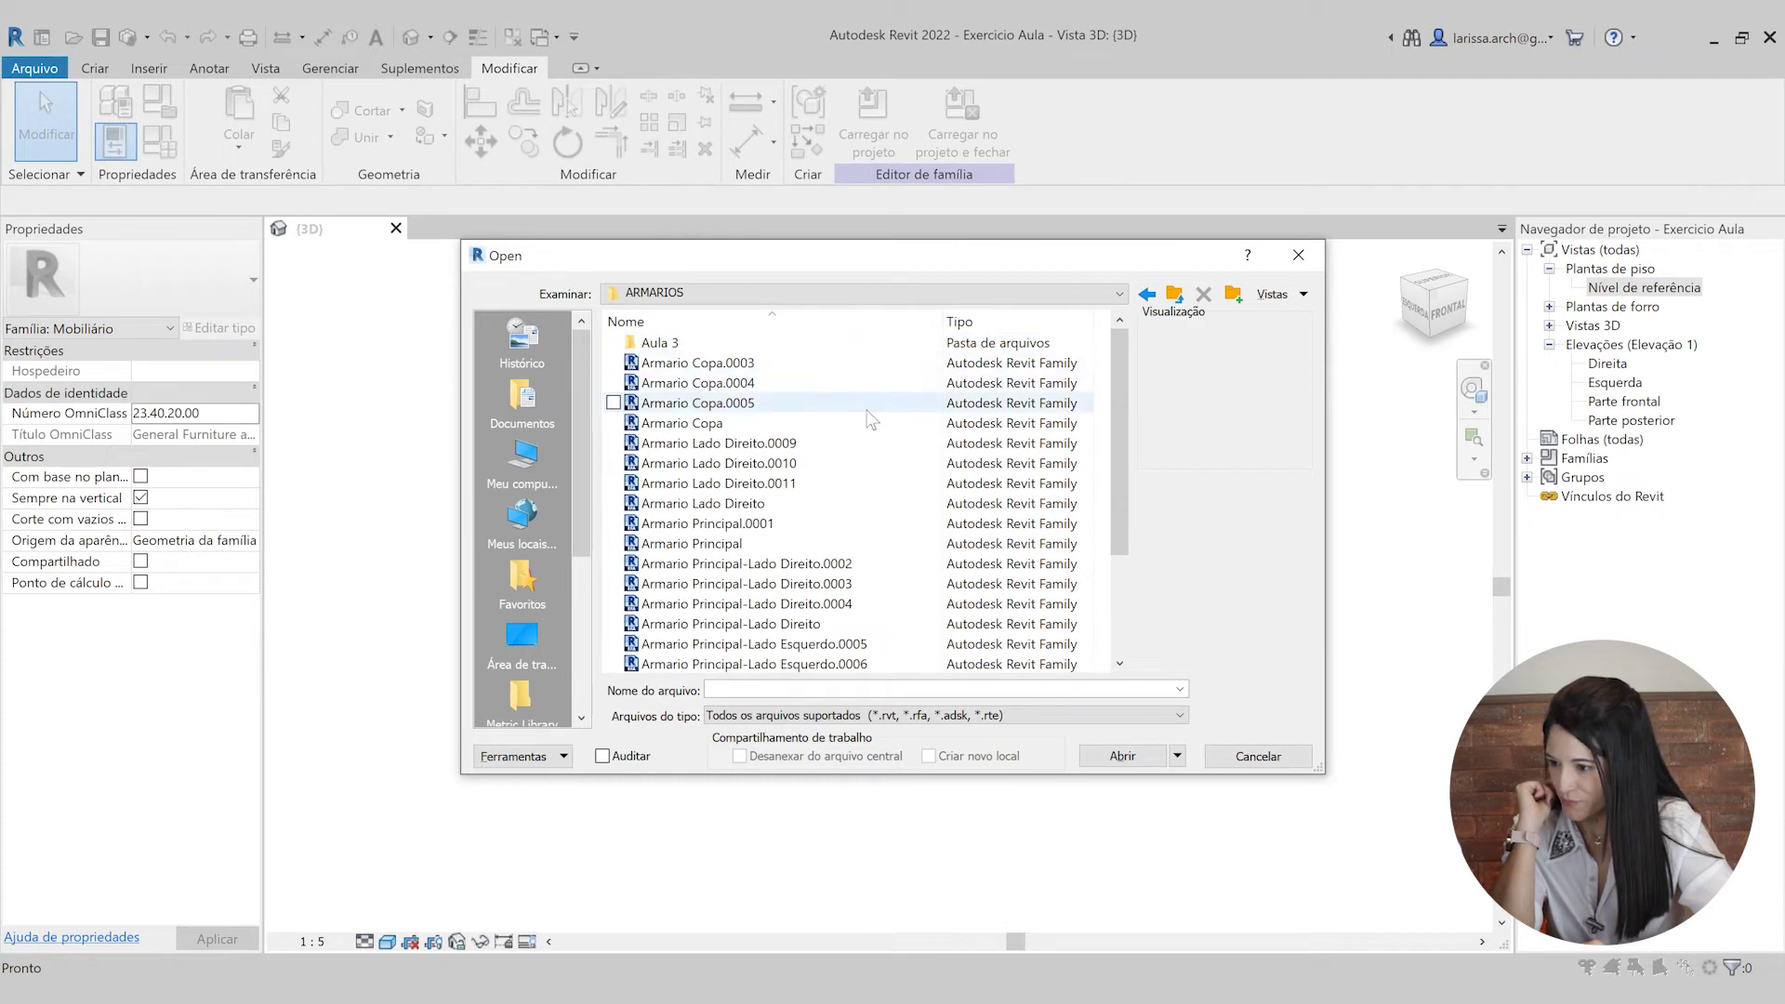
click(773, 503)
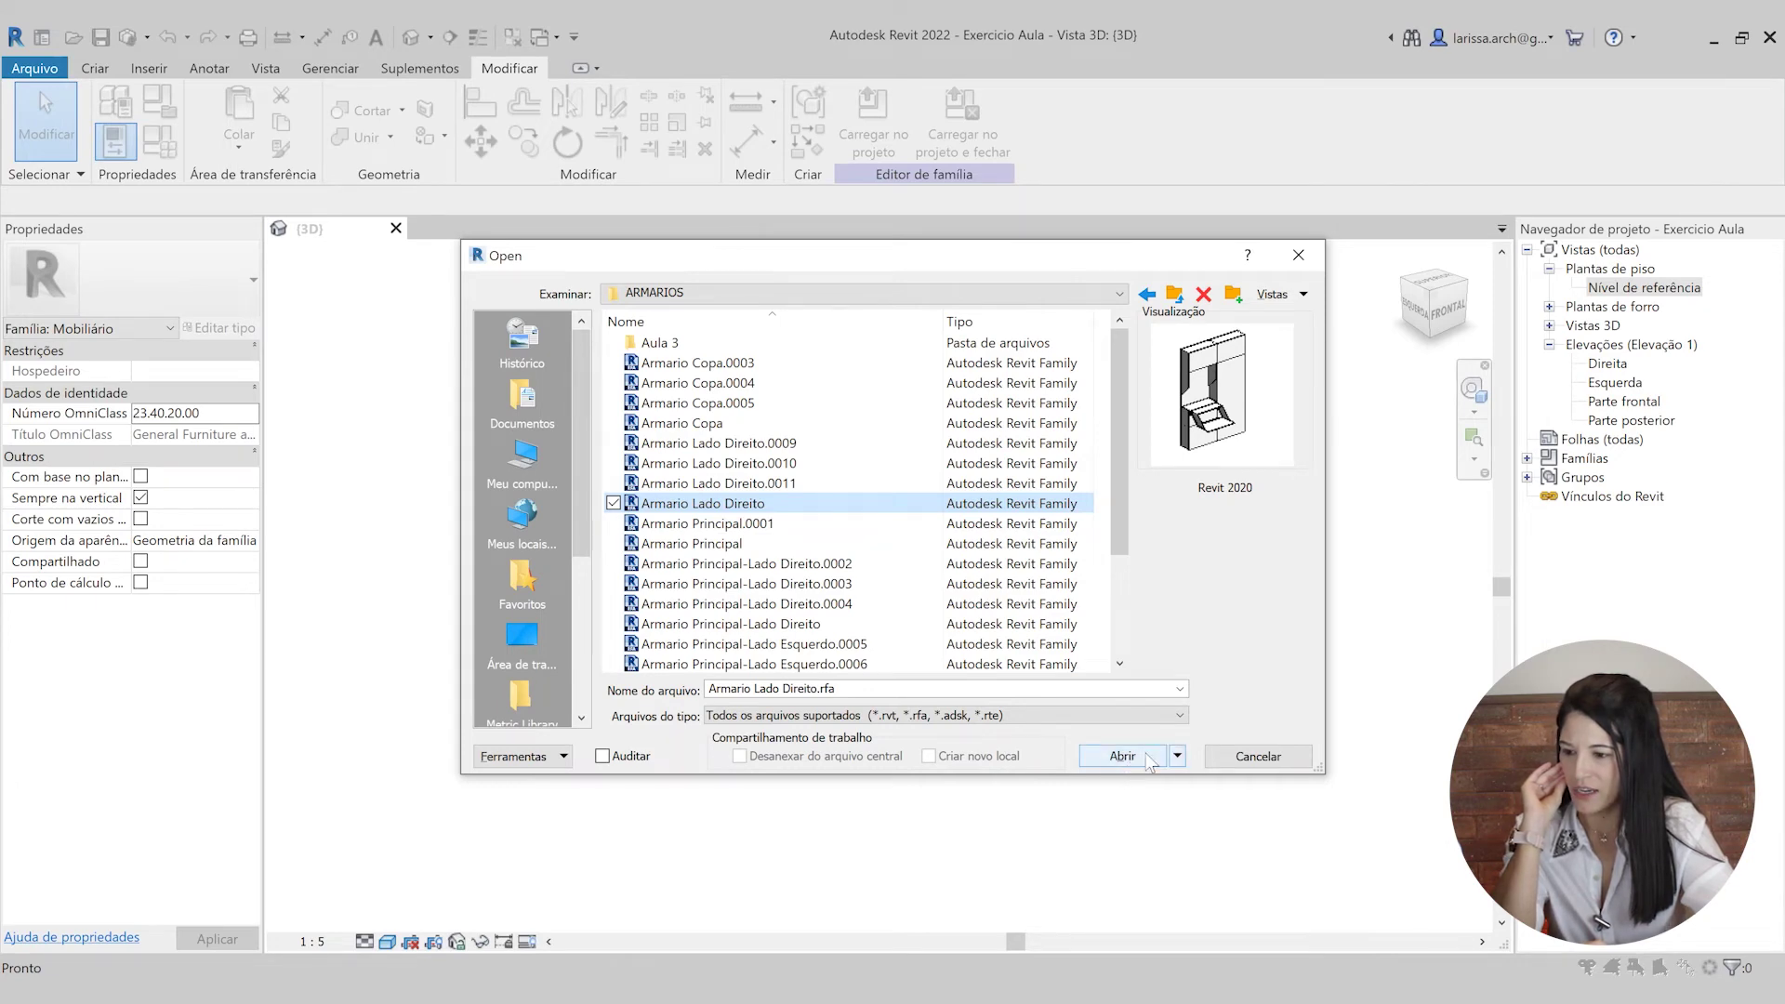
click(1251, 756)
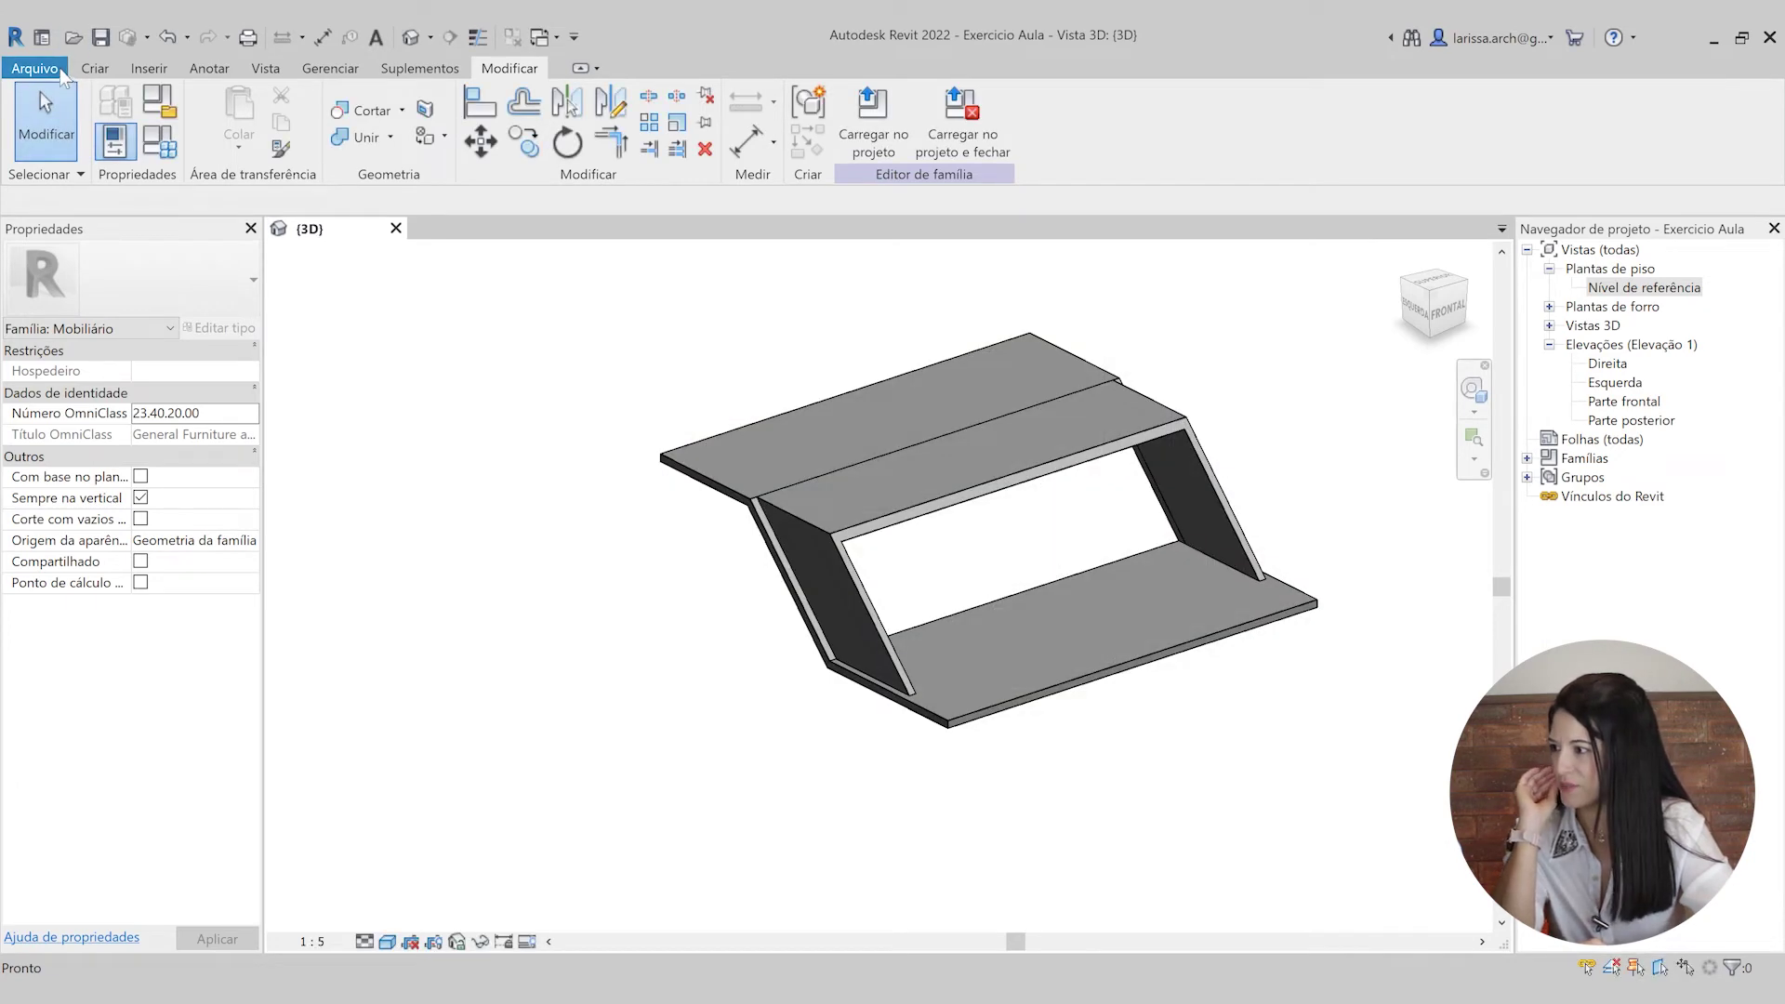
click(61, 76)
key(Escape)
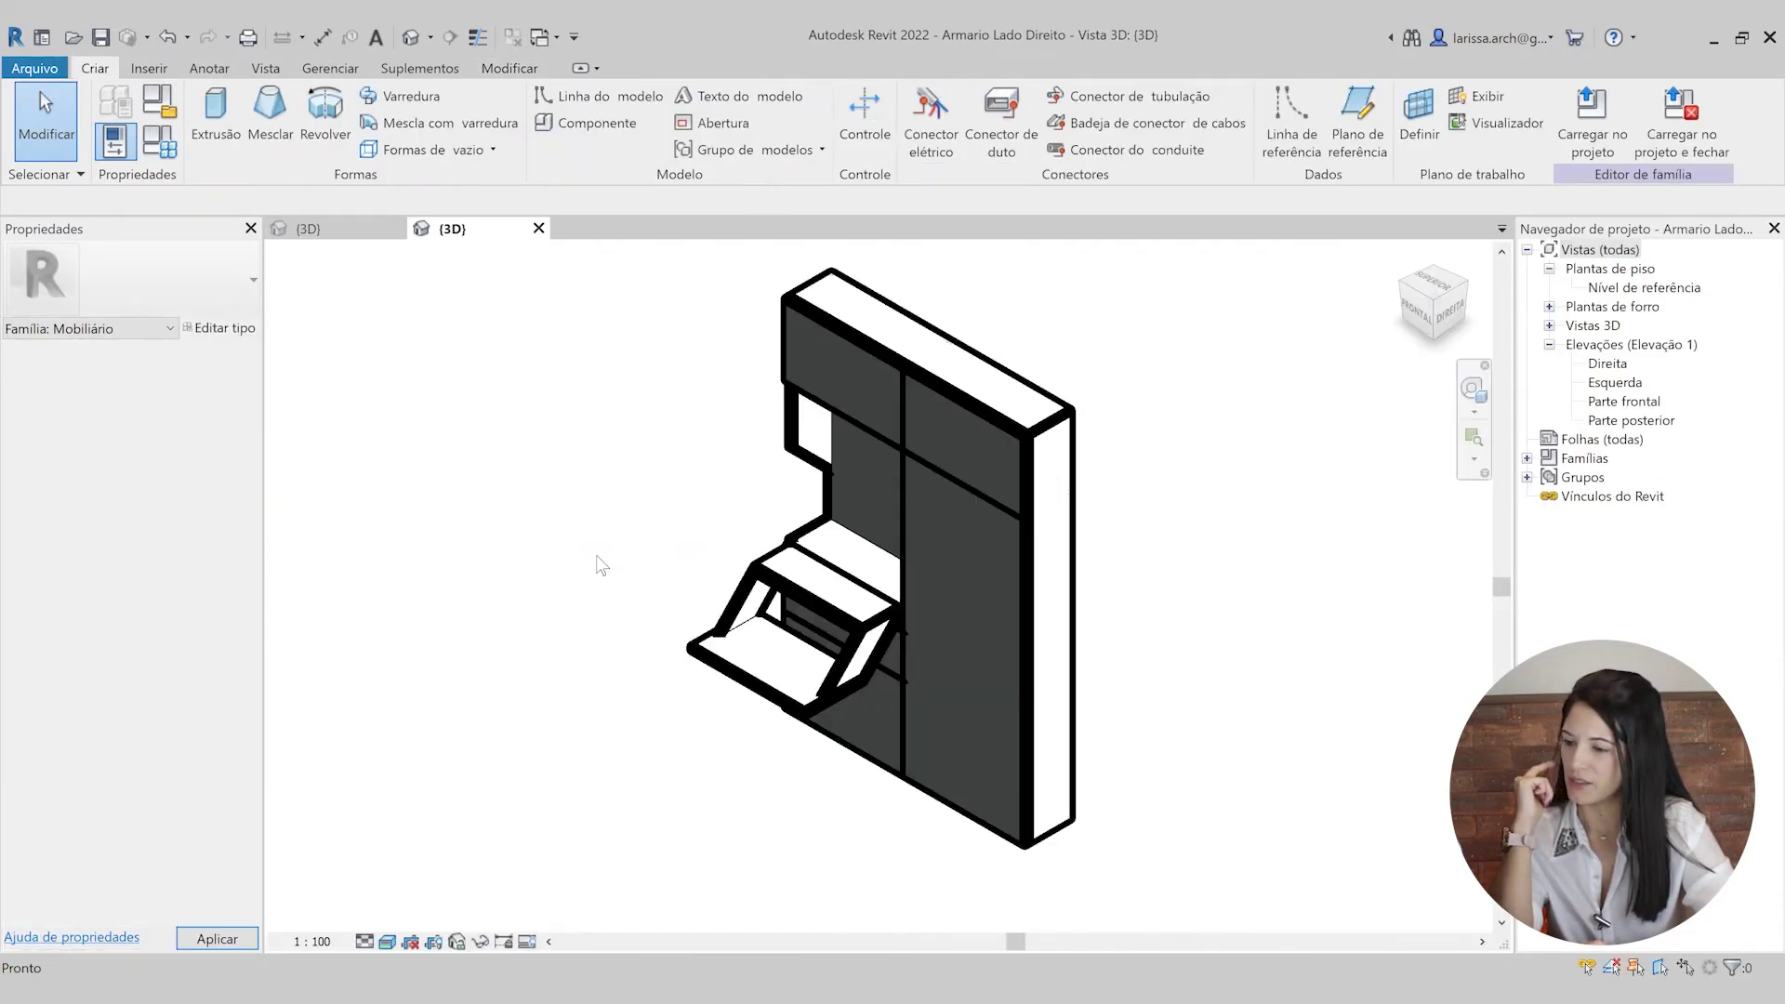
- Turn on thin lines in the cabinet family's 3D view and delete the existing small table attached to the cabinet
key(t)
key(l)
shift+middle_drag(606, 749, 1041, 750)
click(843, 646)
key(Delete)
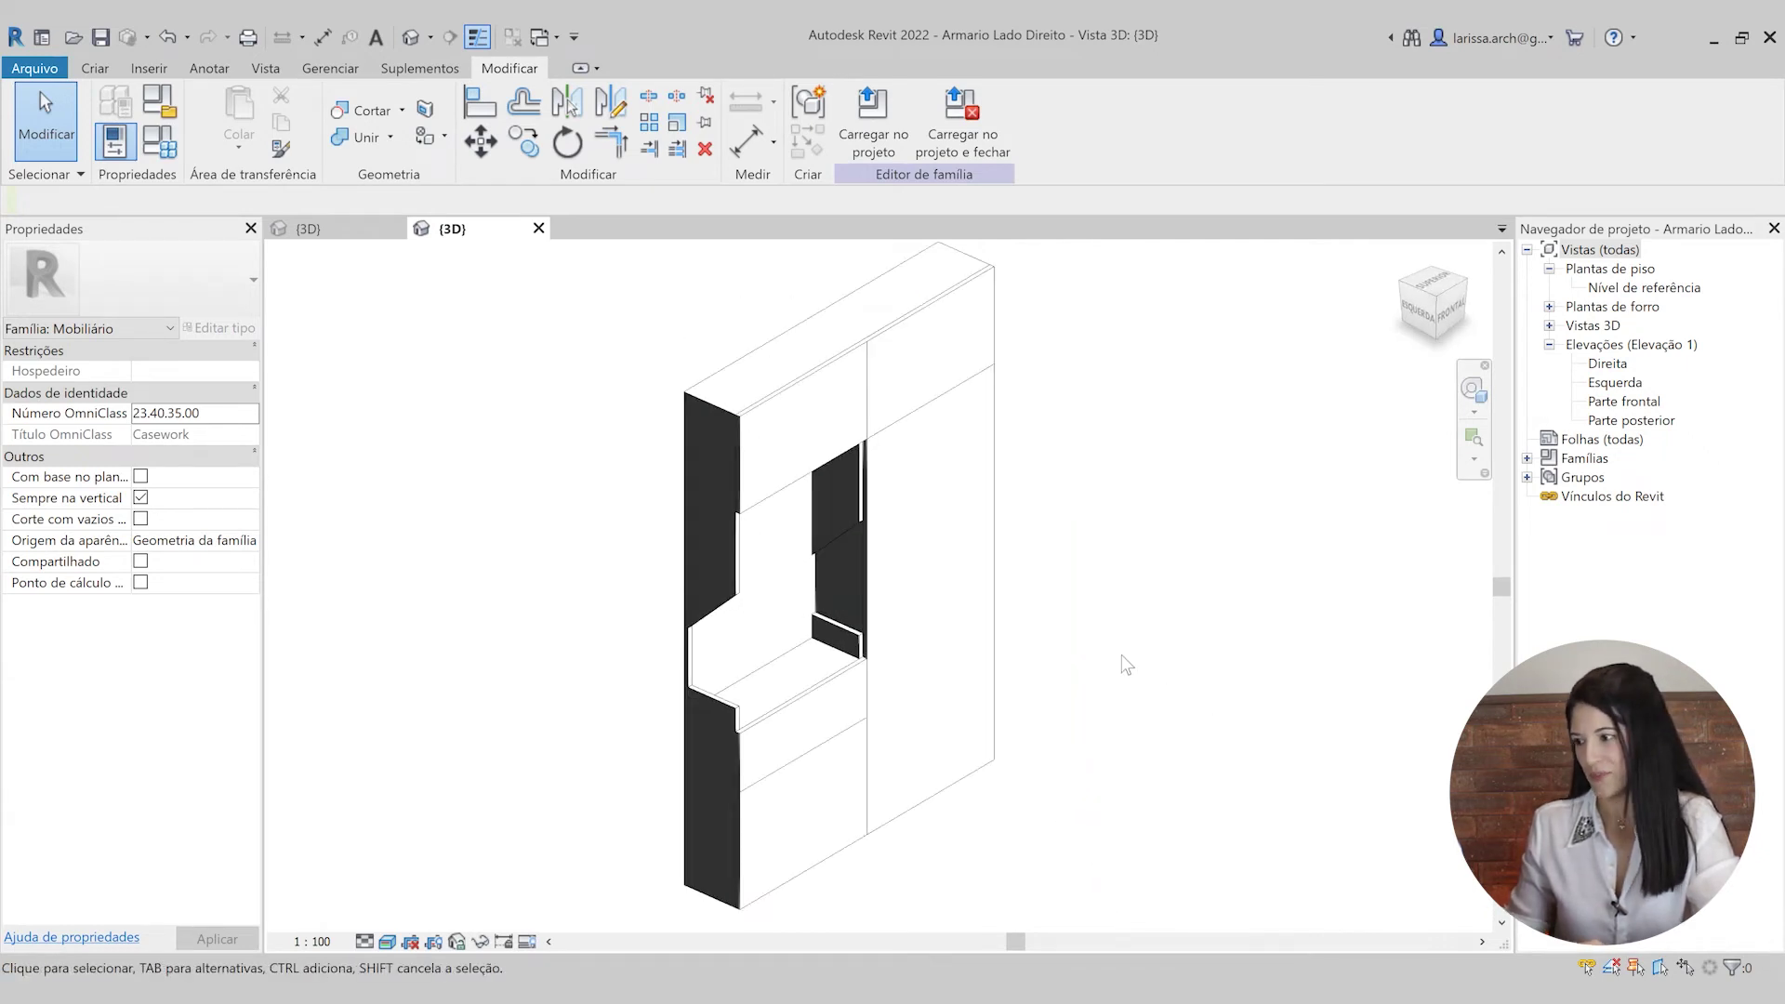
- Load the Exercicio Aula family into the cabinet family, closing its file, and place one instance in front of the cabinet
click(316, 229)
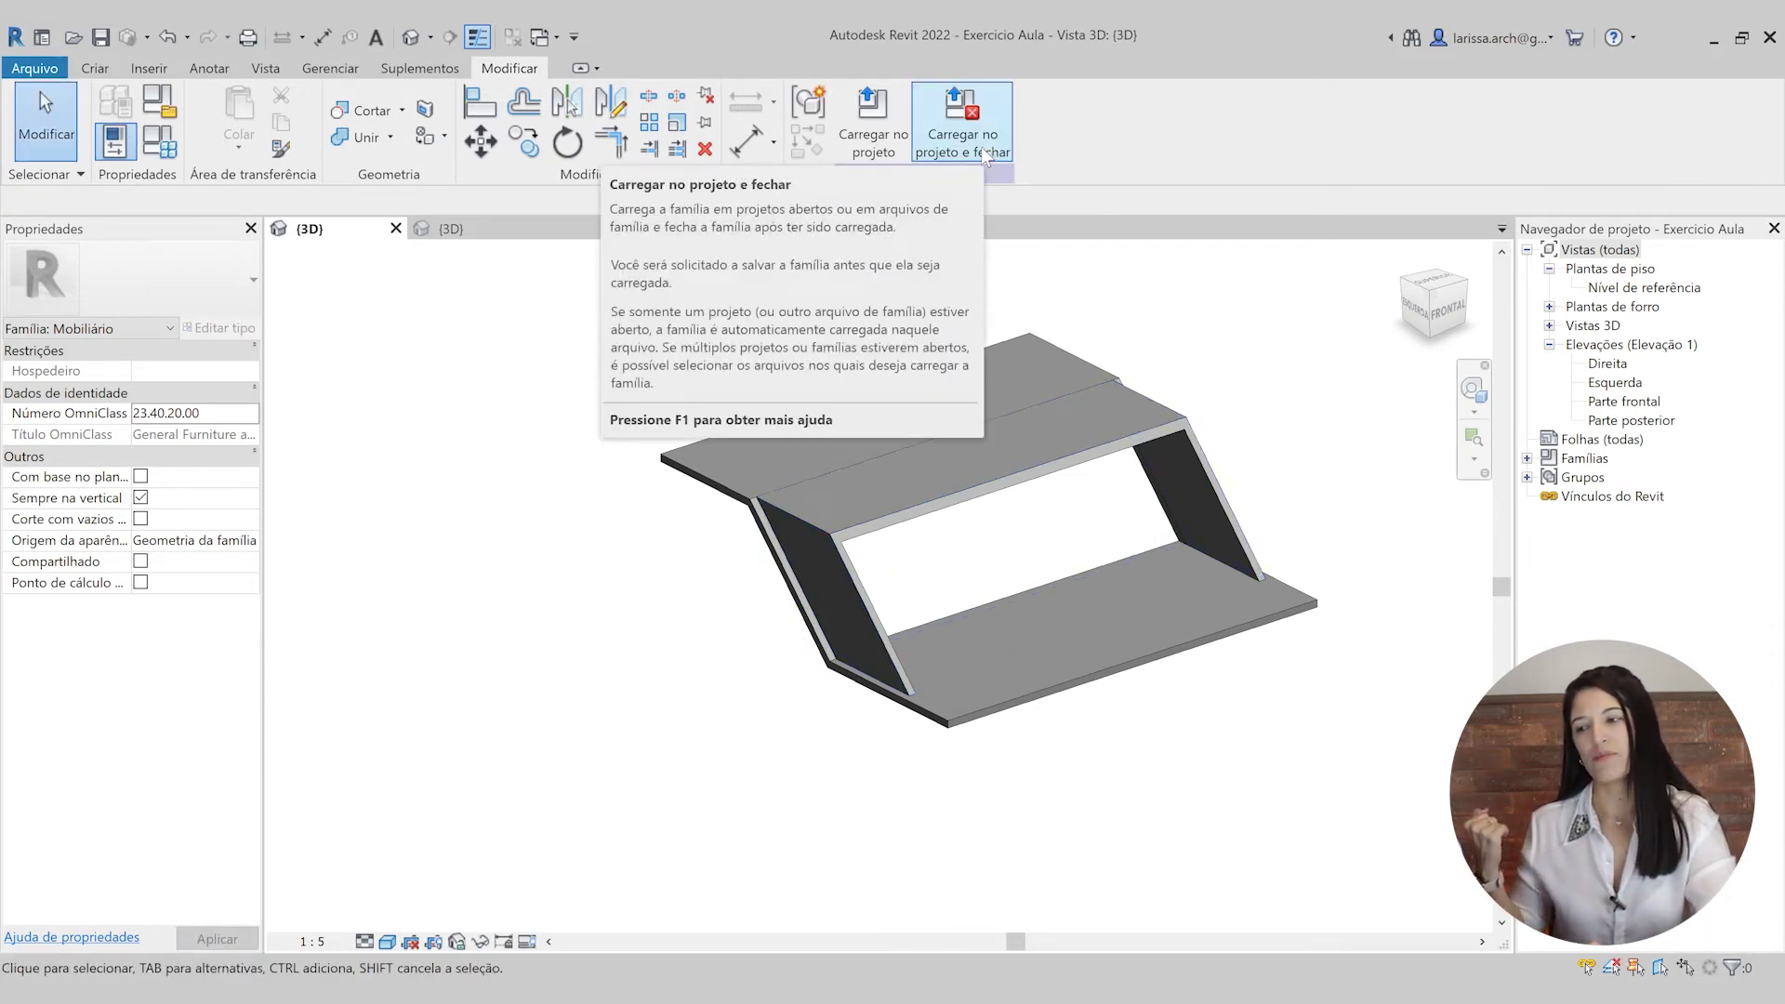
click(963, 149)
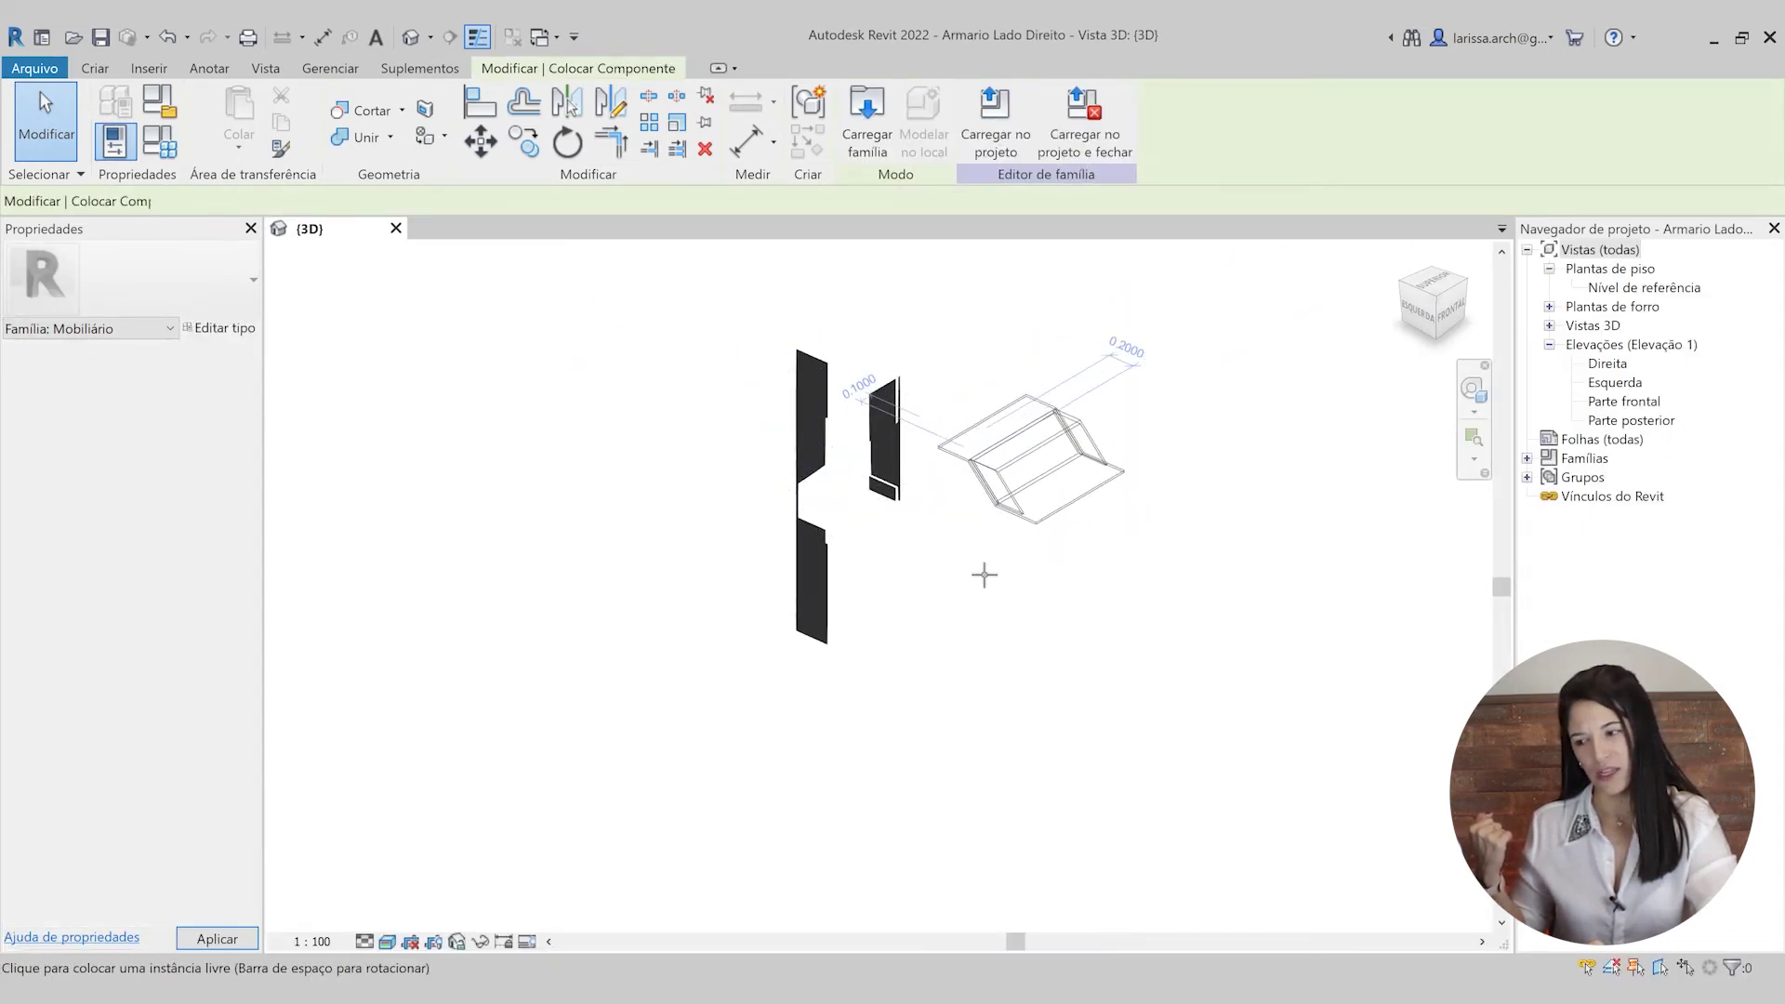
scroll(985, 570, up, 3)
scroll(962, 586, down, 3)
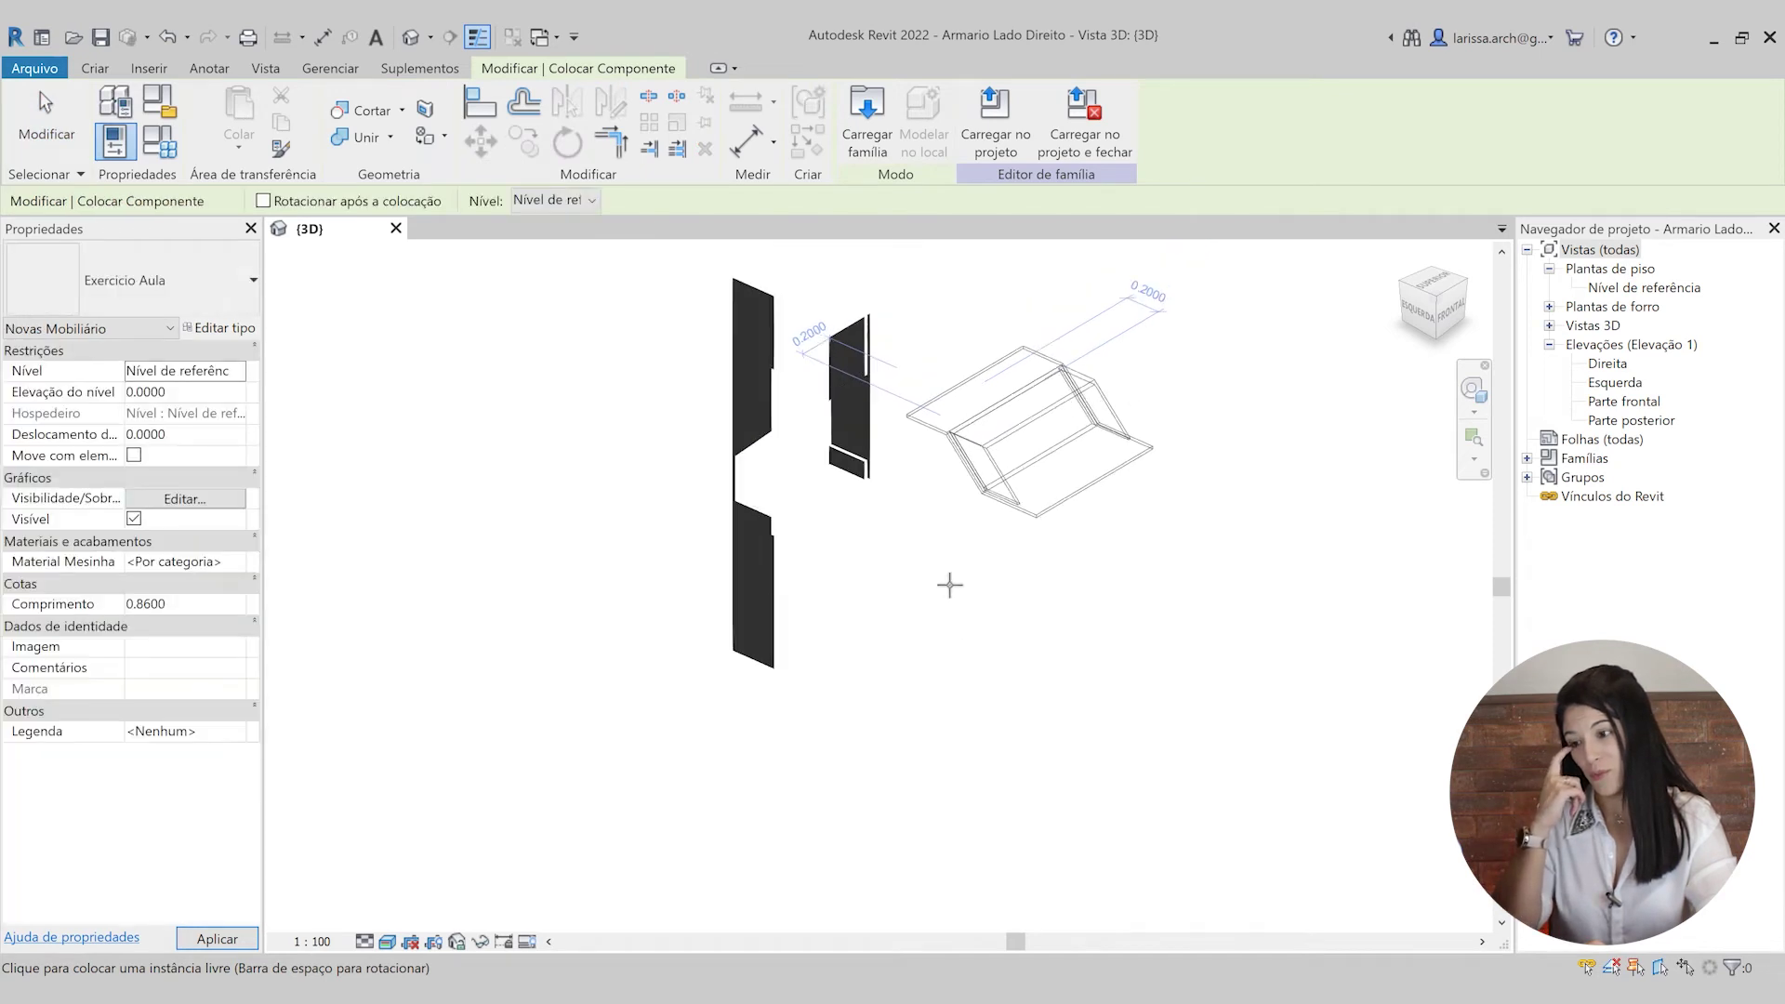
click(950, 673)
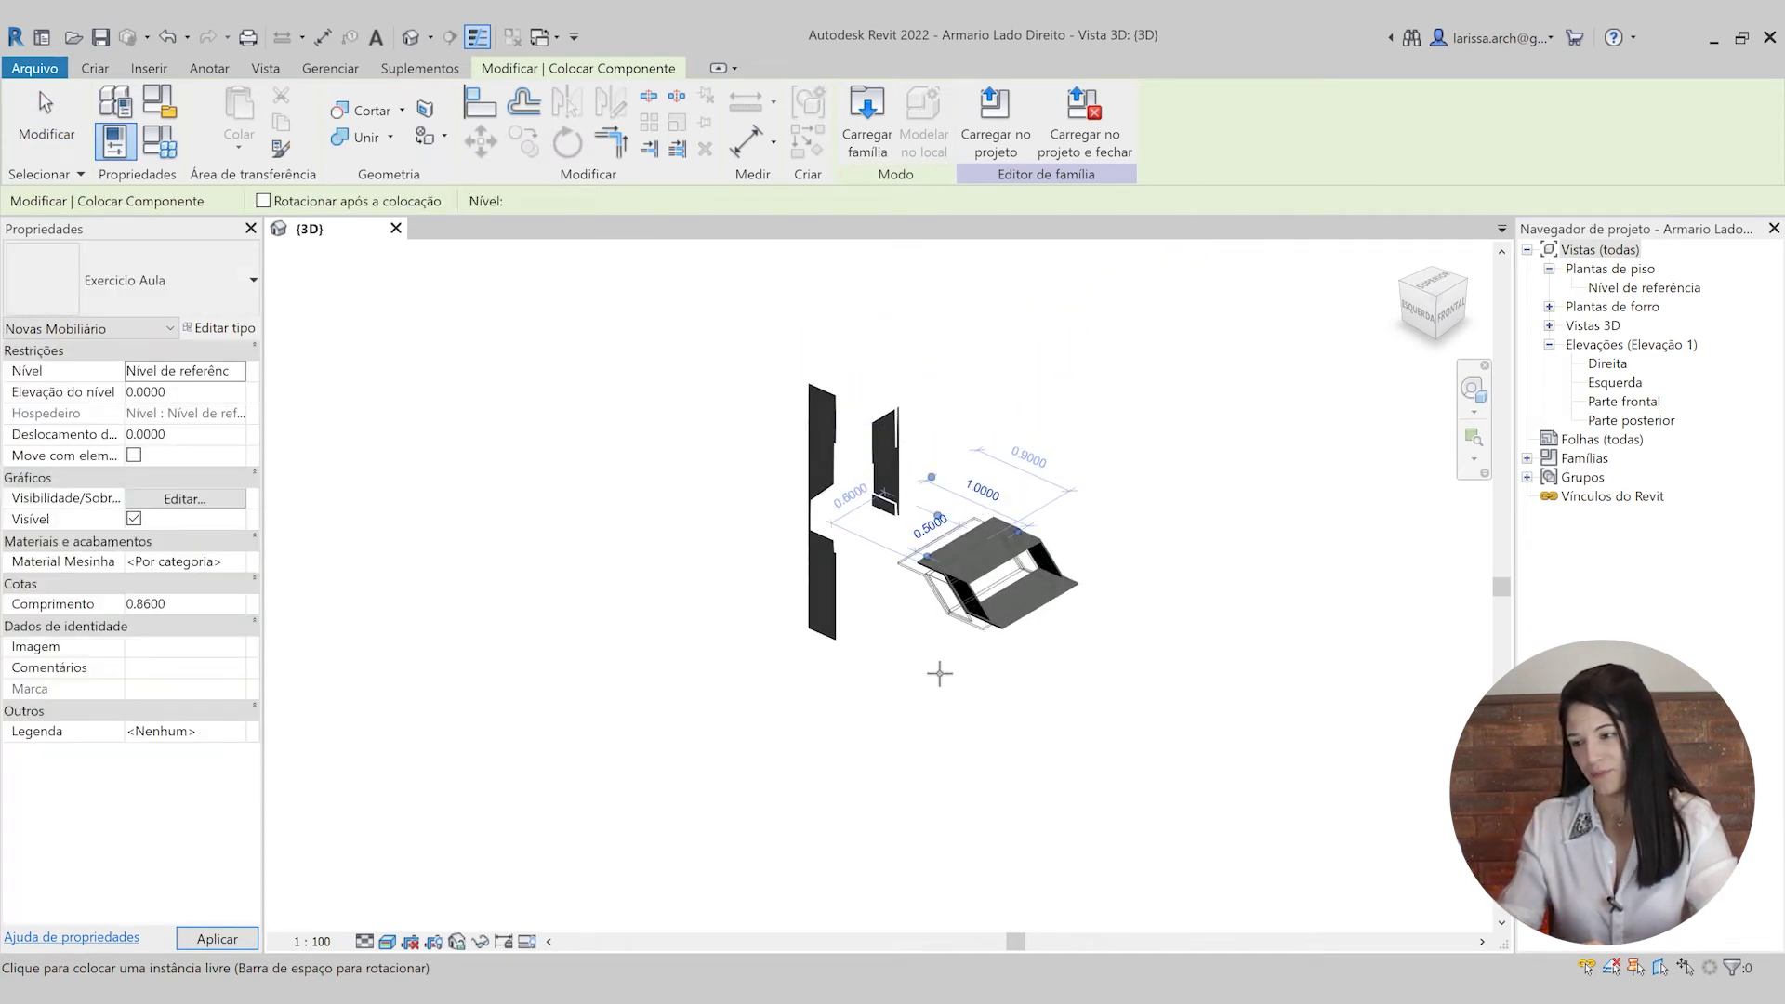
key(Escape)
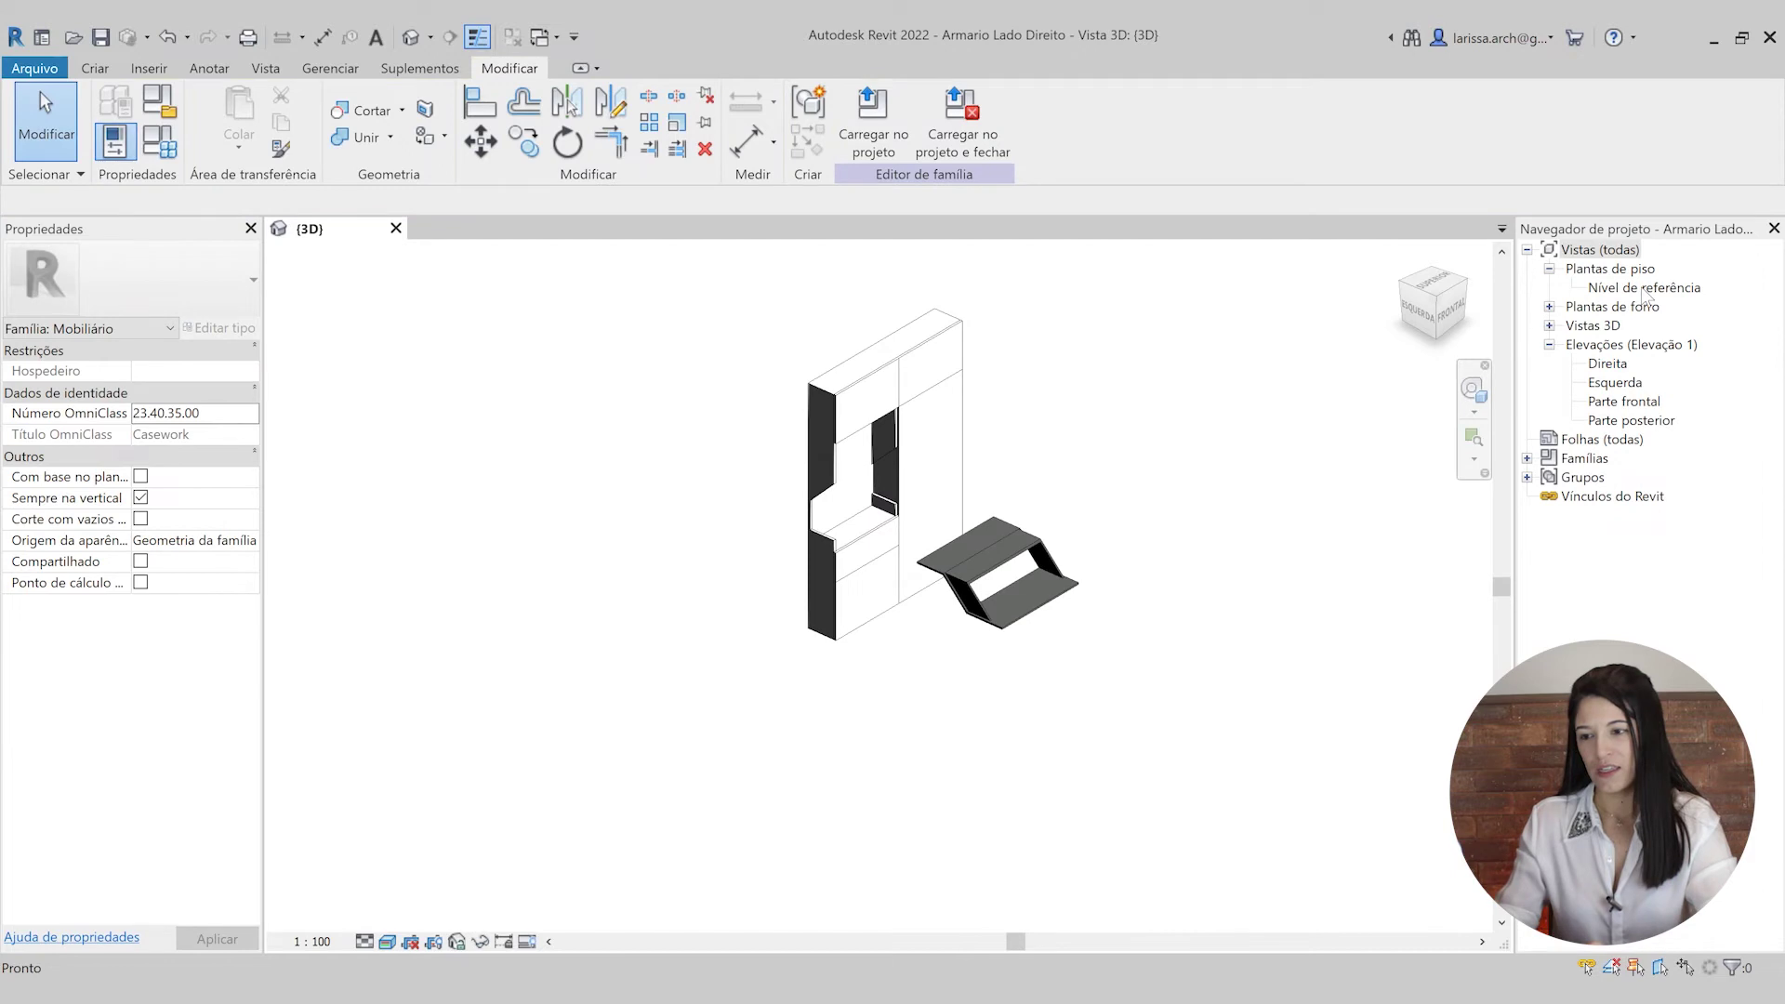
- Examine the placed table and the open niche of the cabinet in the 3D view
scroll(1098, 487, up, 1)
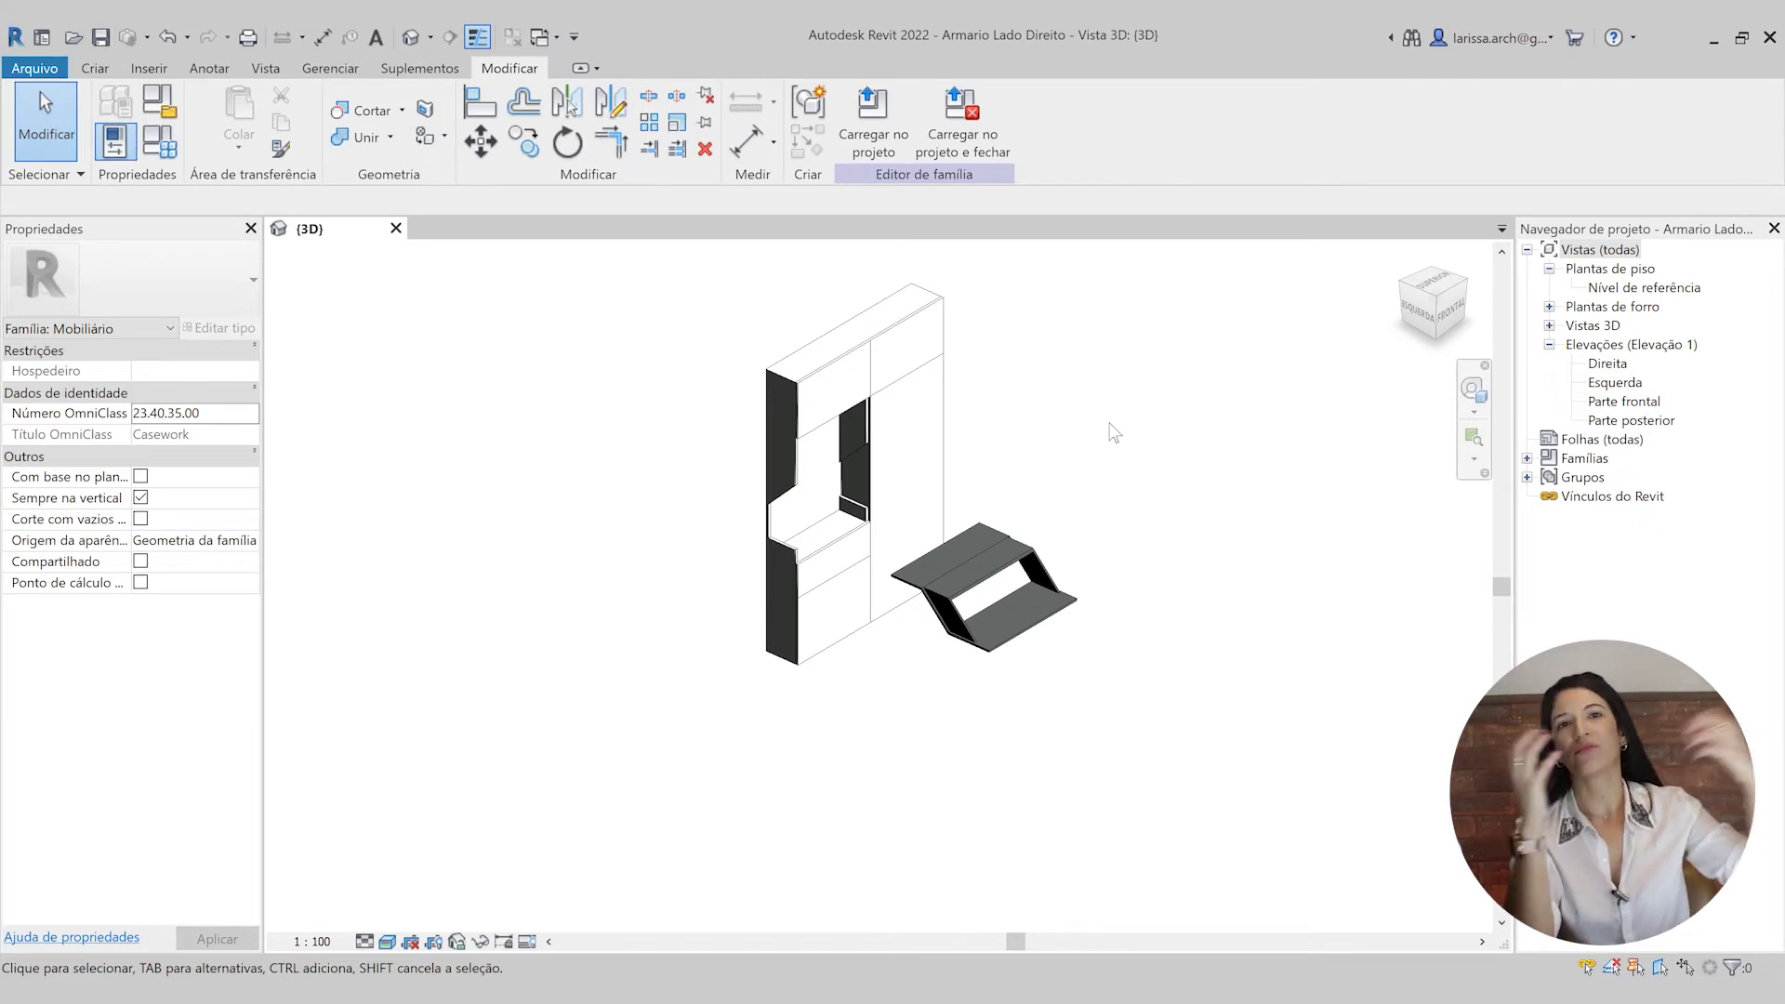
scroll(1084, 428, up, 1)
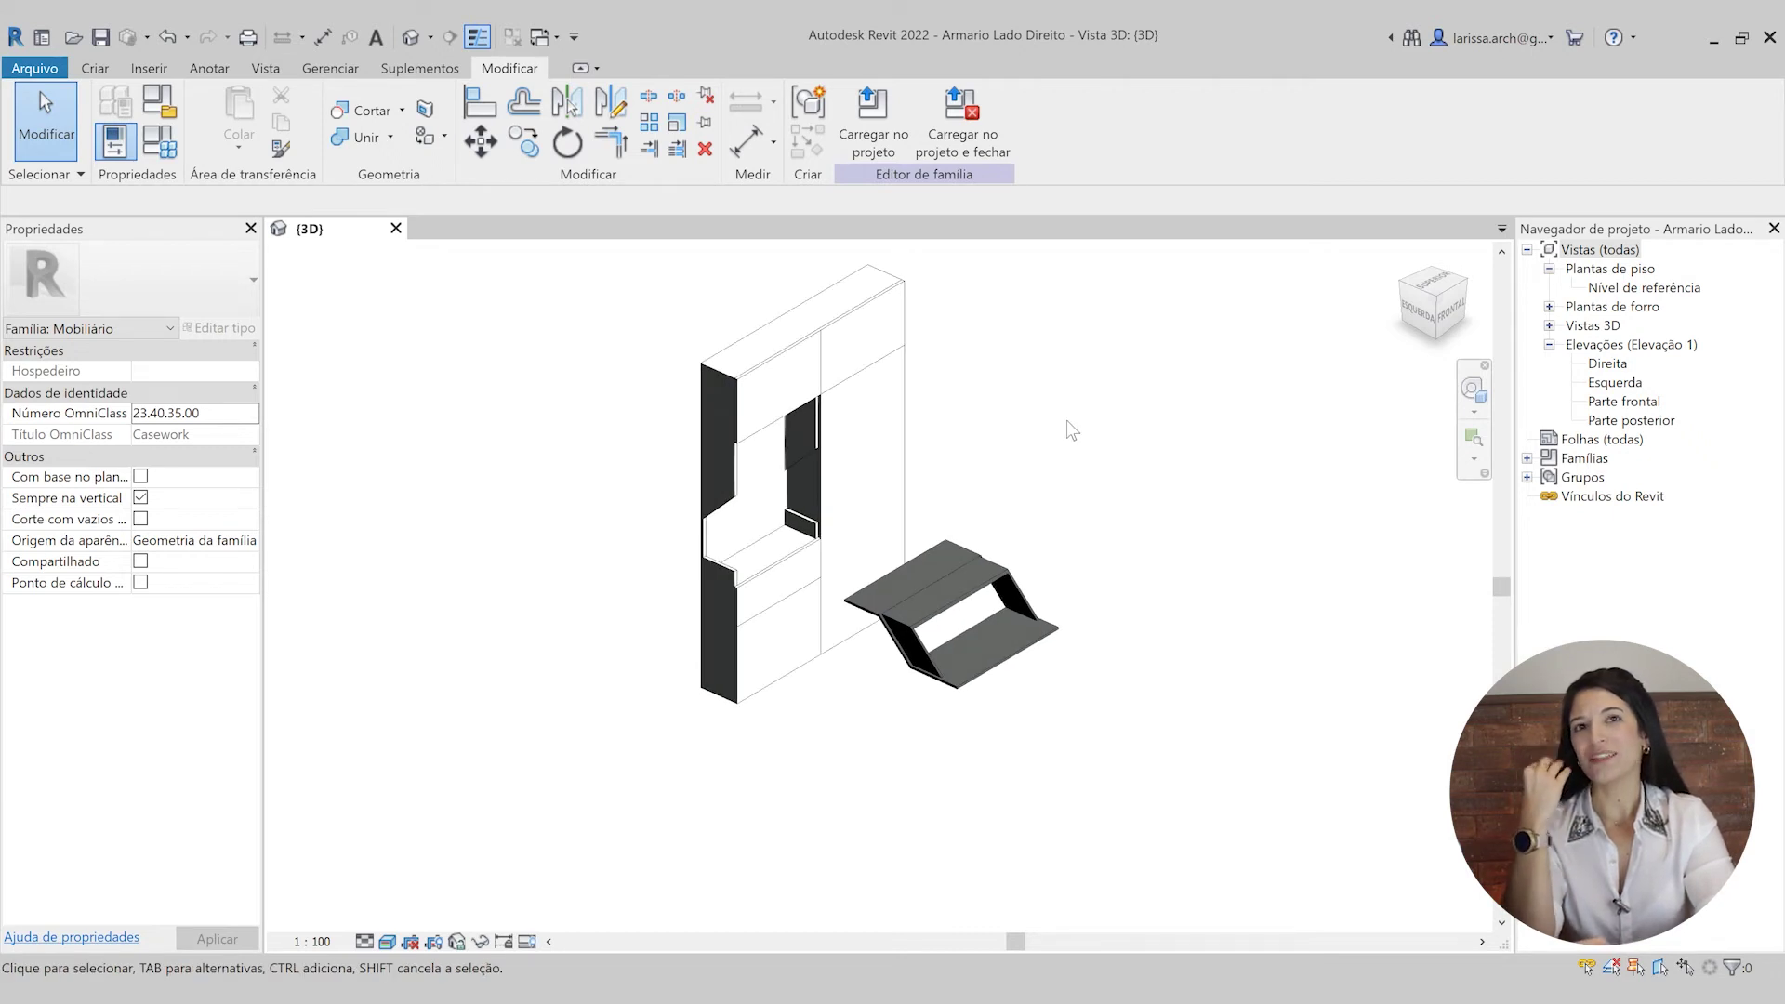
scroll(883, 567, up, 3)
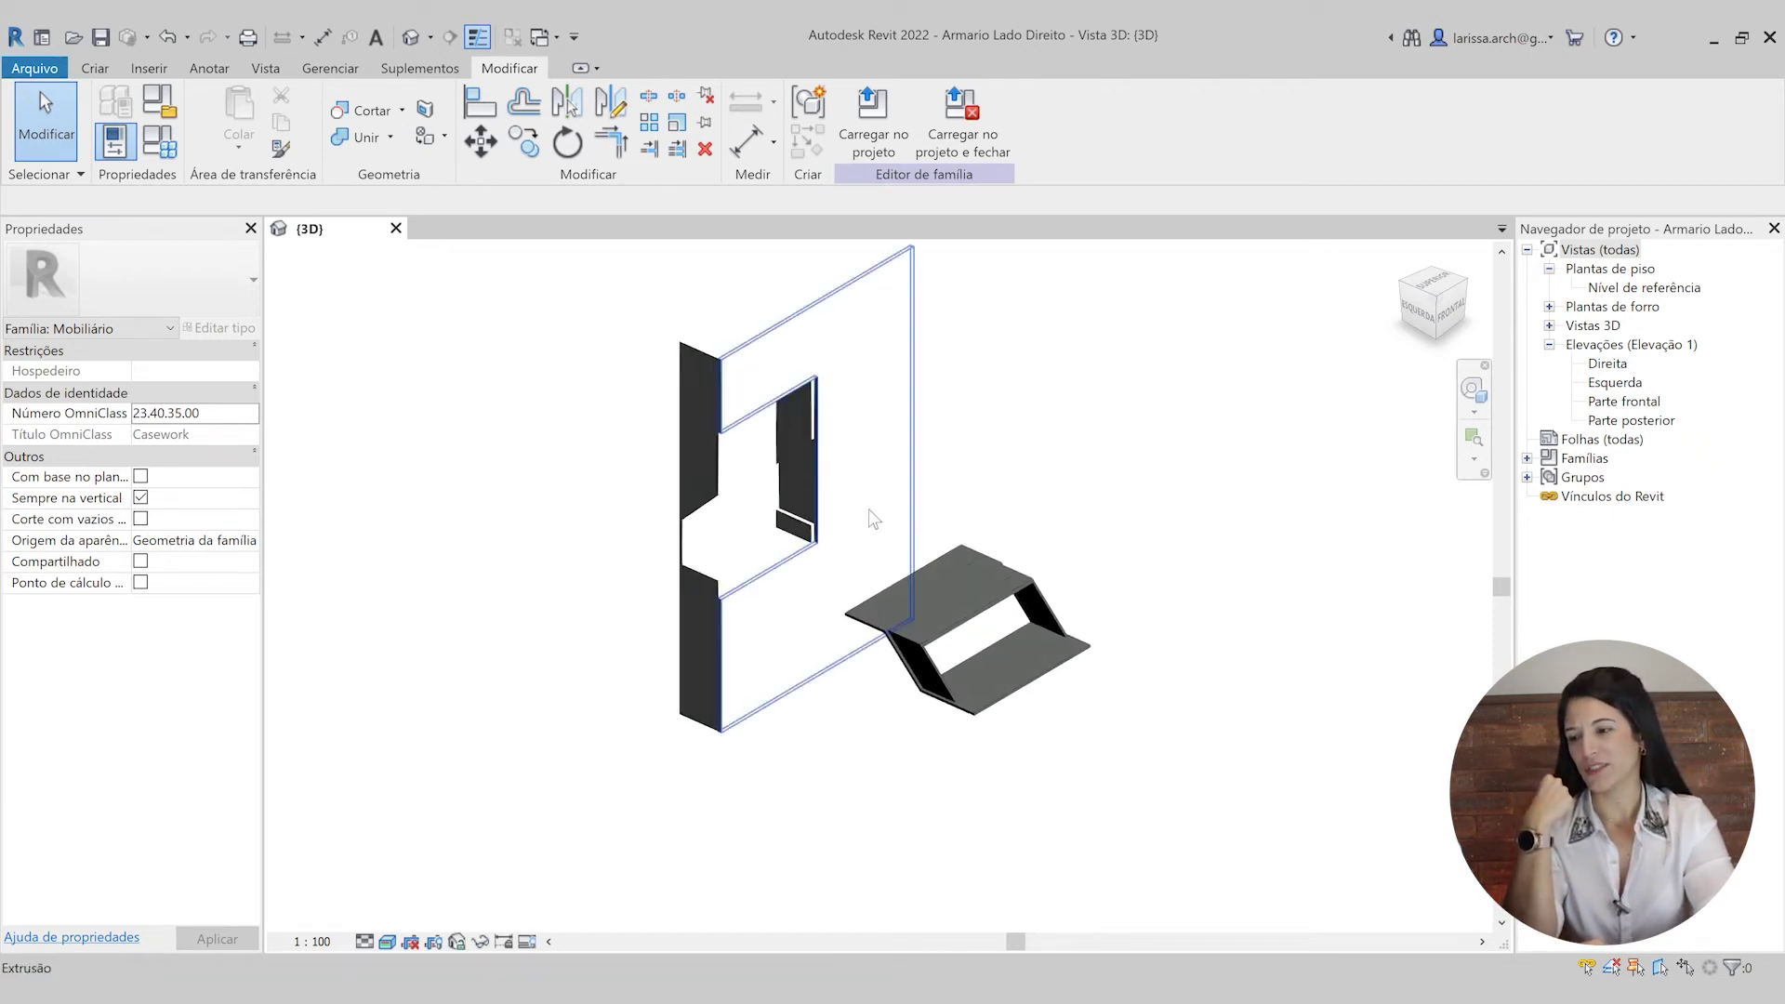
middle_drag(889, 578, 899, 624)
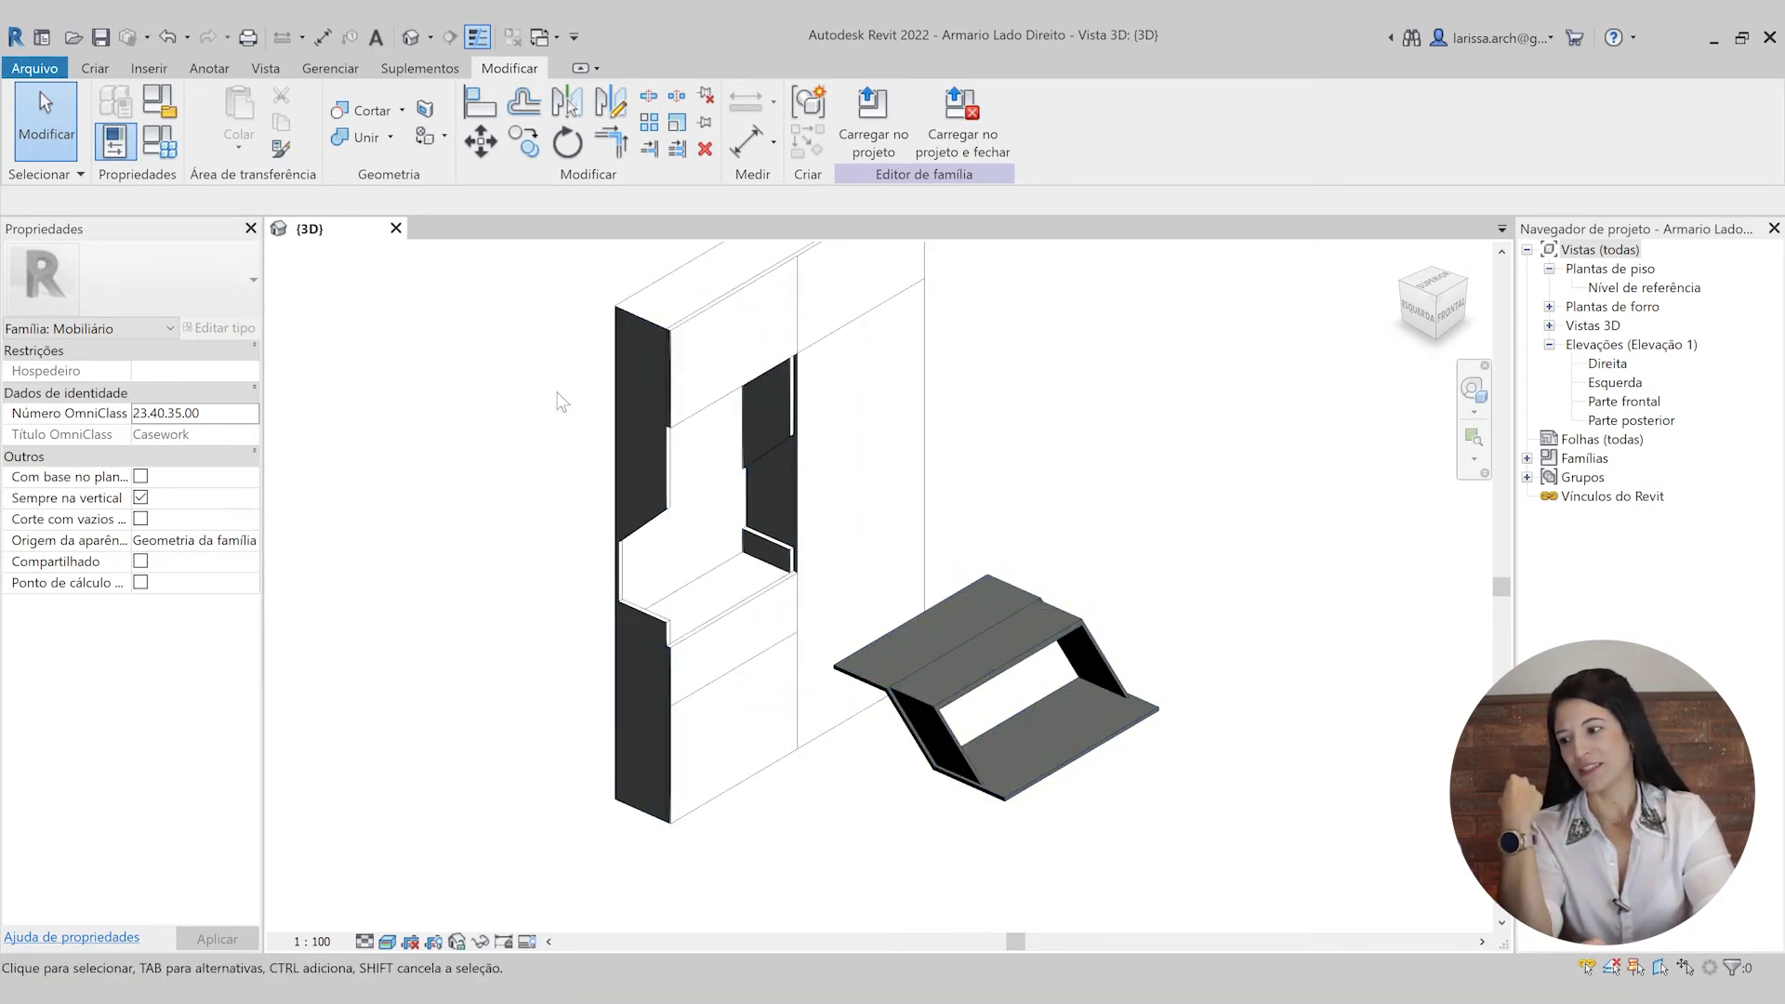
scroll(651, 400, up, 2)
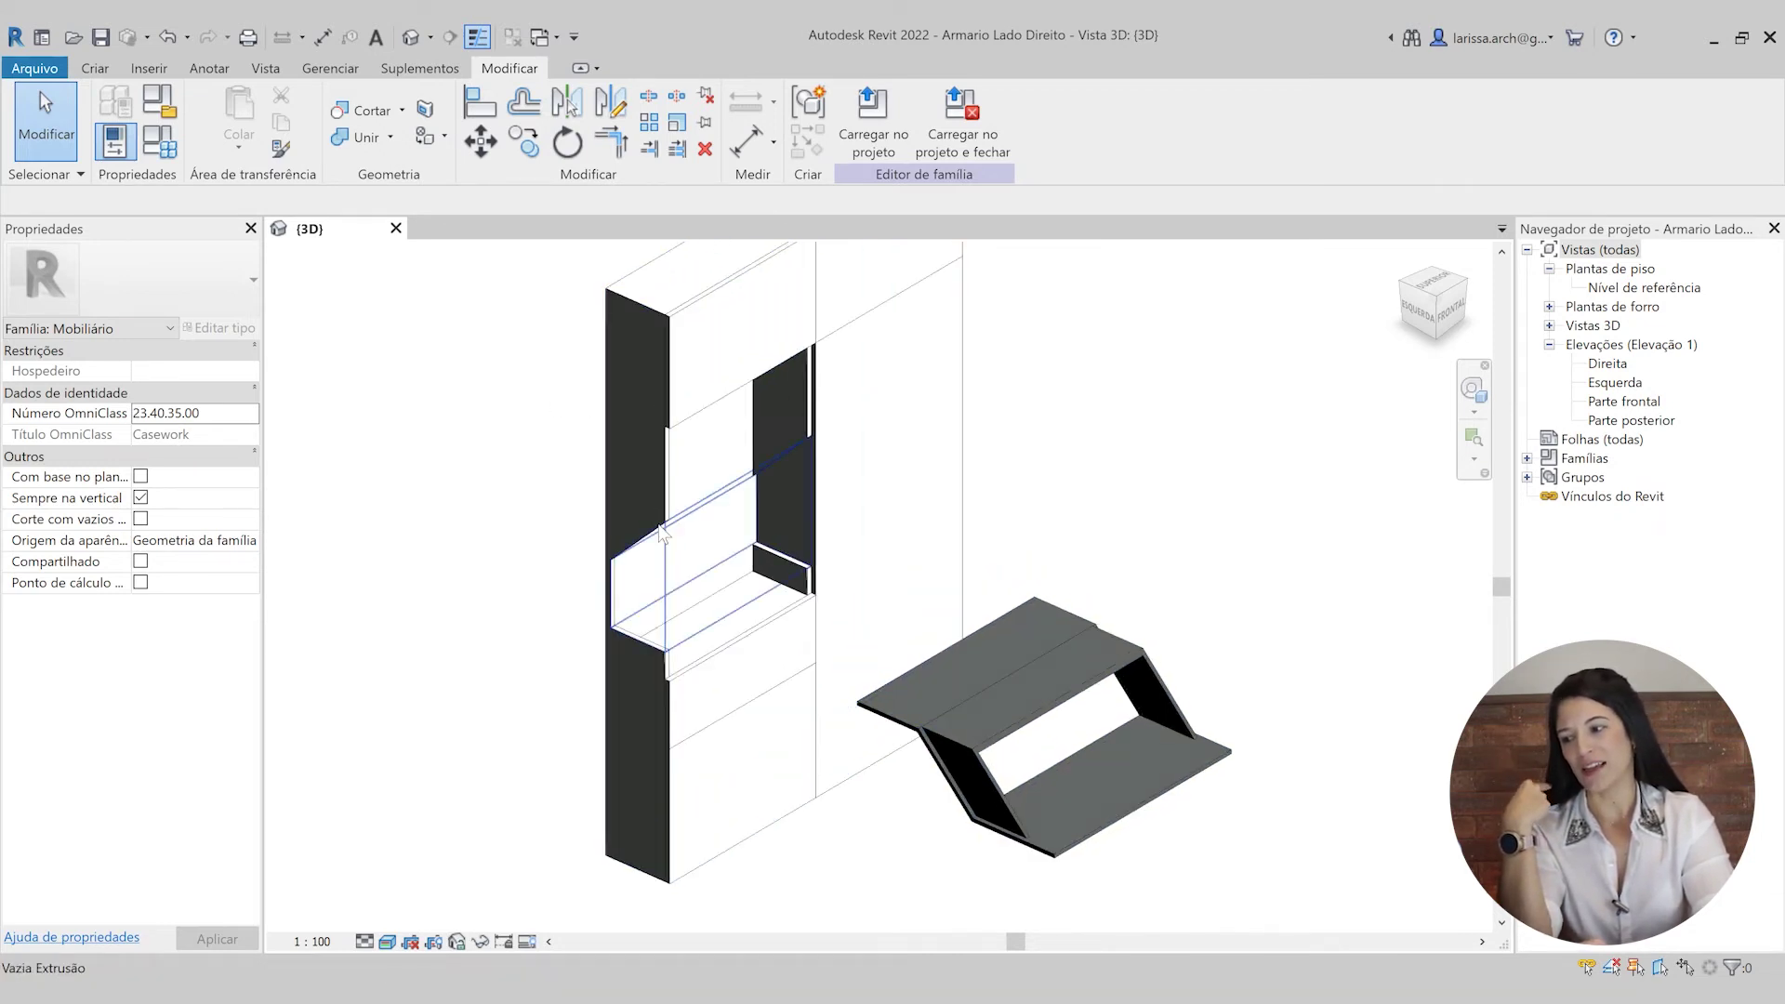
scroll(706, 761, up, 2)
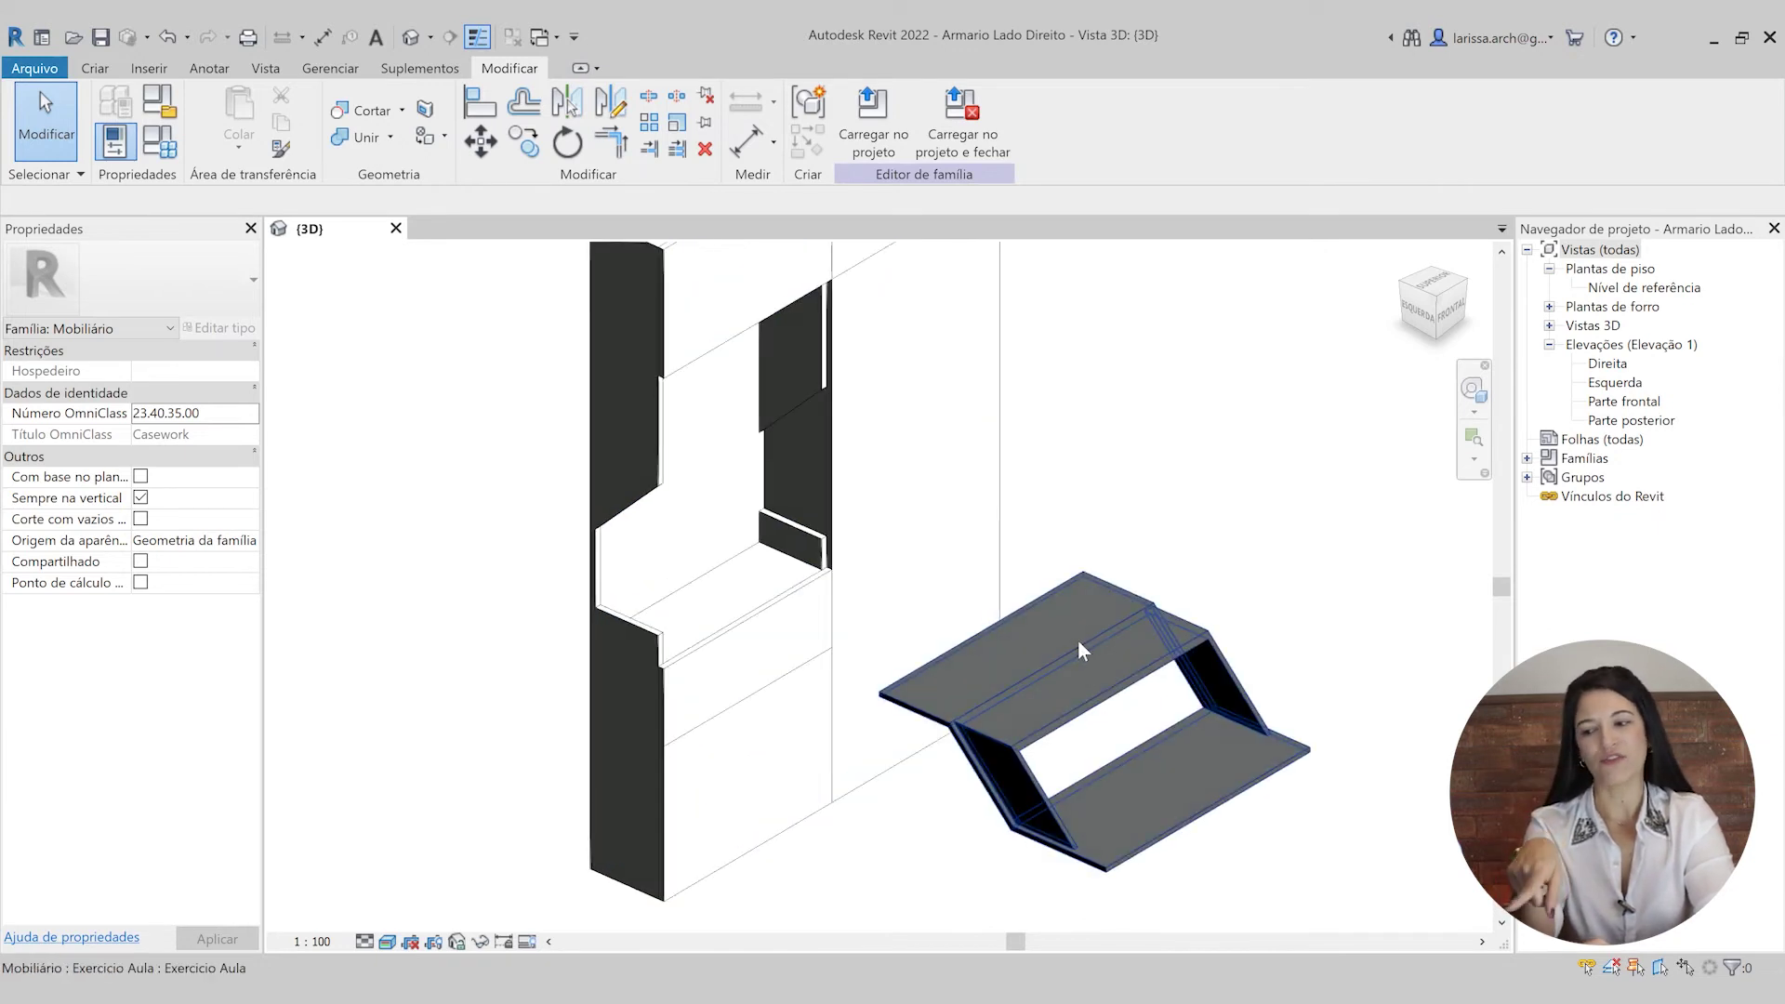
scroll(1078, 641, up, 3)
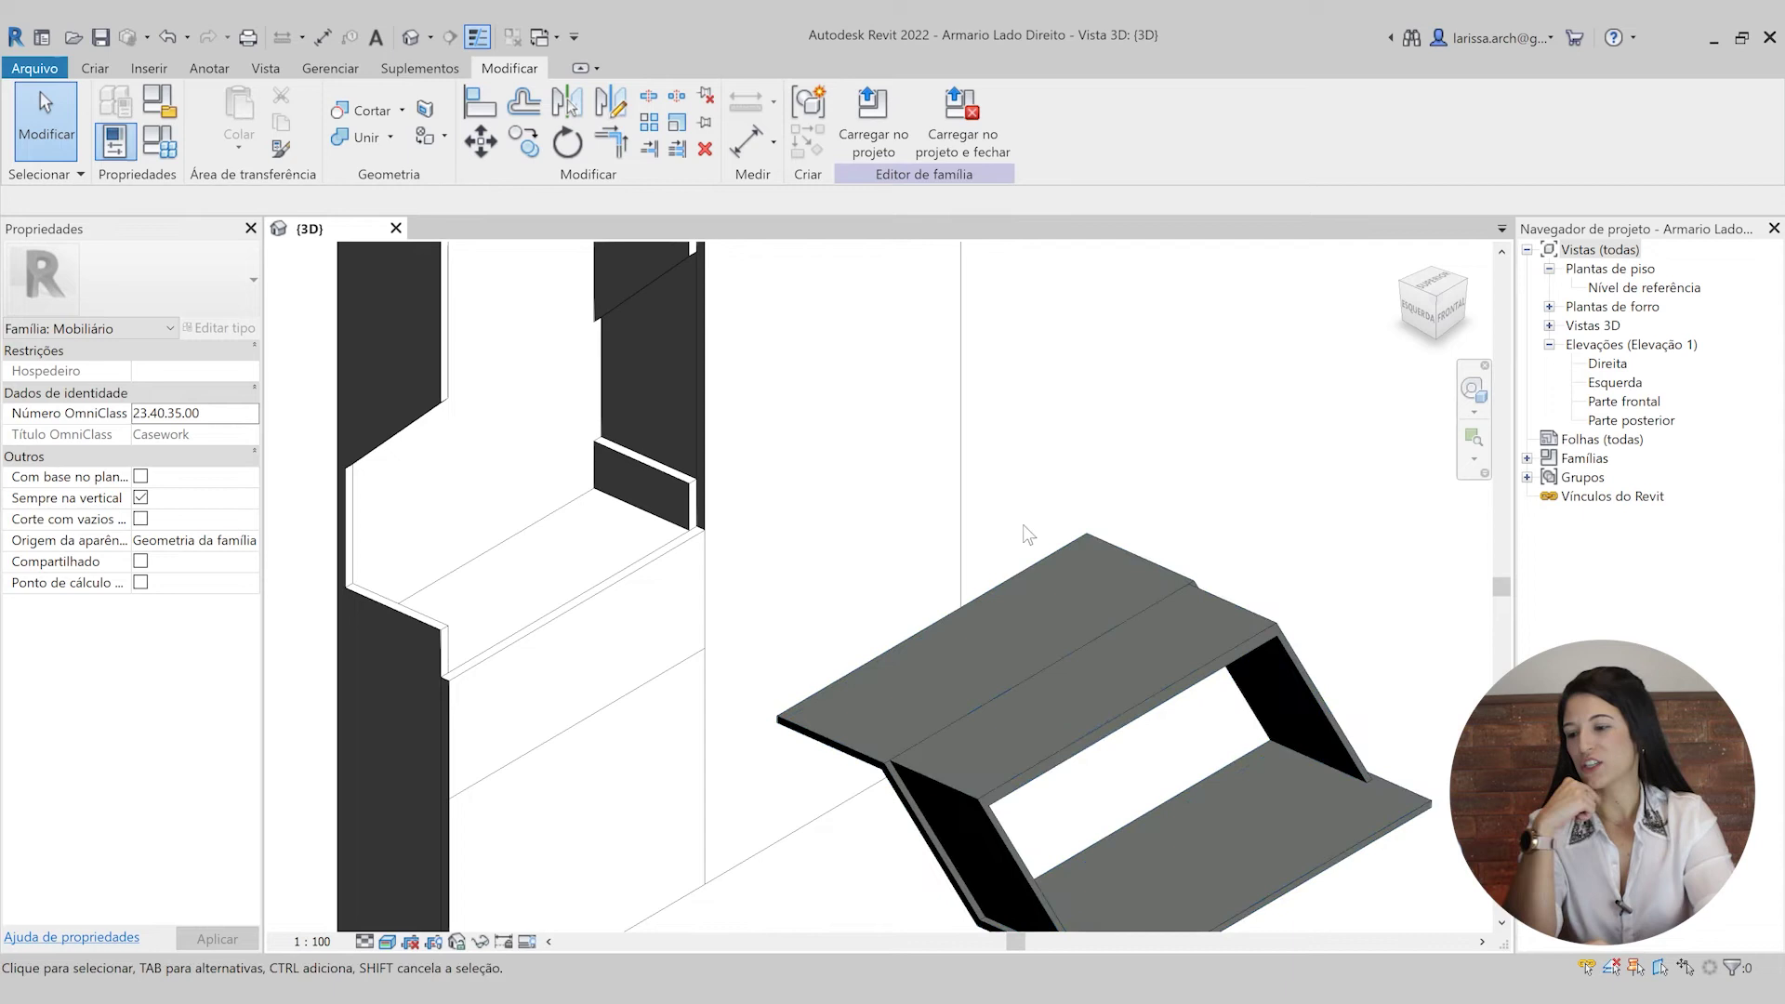
scroll(1069, 586, down, 3)
- Associate the placed table's Material Mesinha parameter with the cabinet's existing Material Armário family parameter
click(1126, 579)
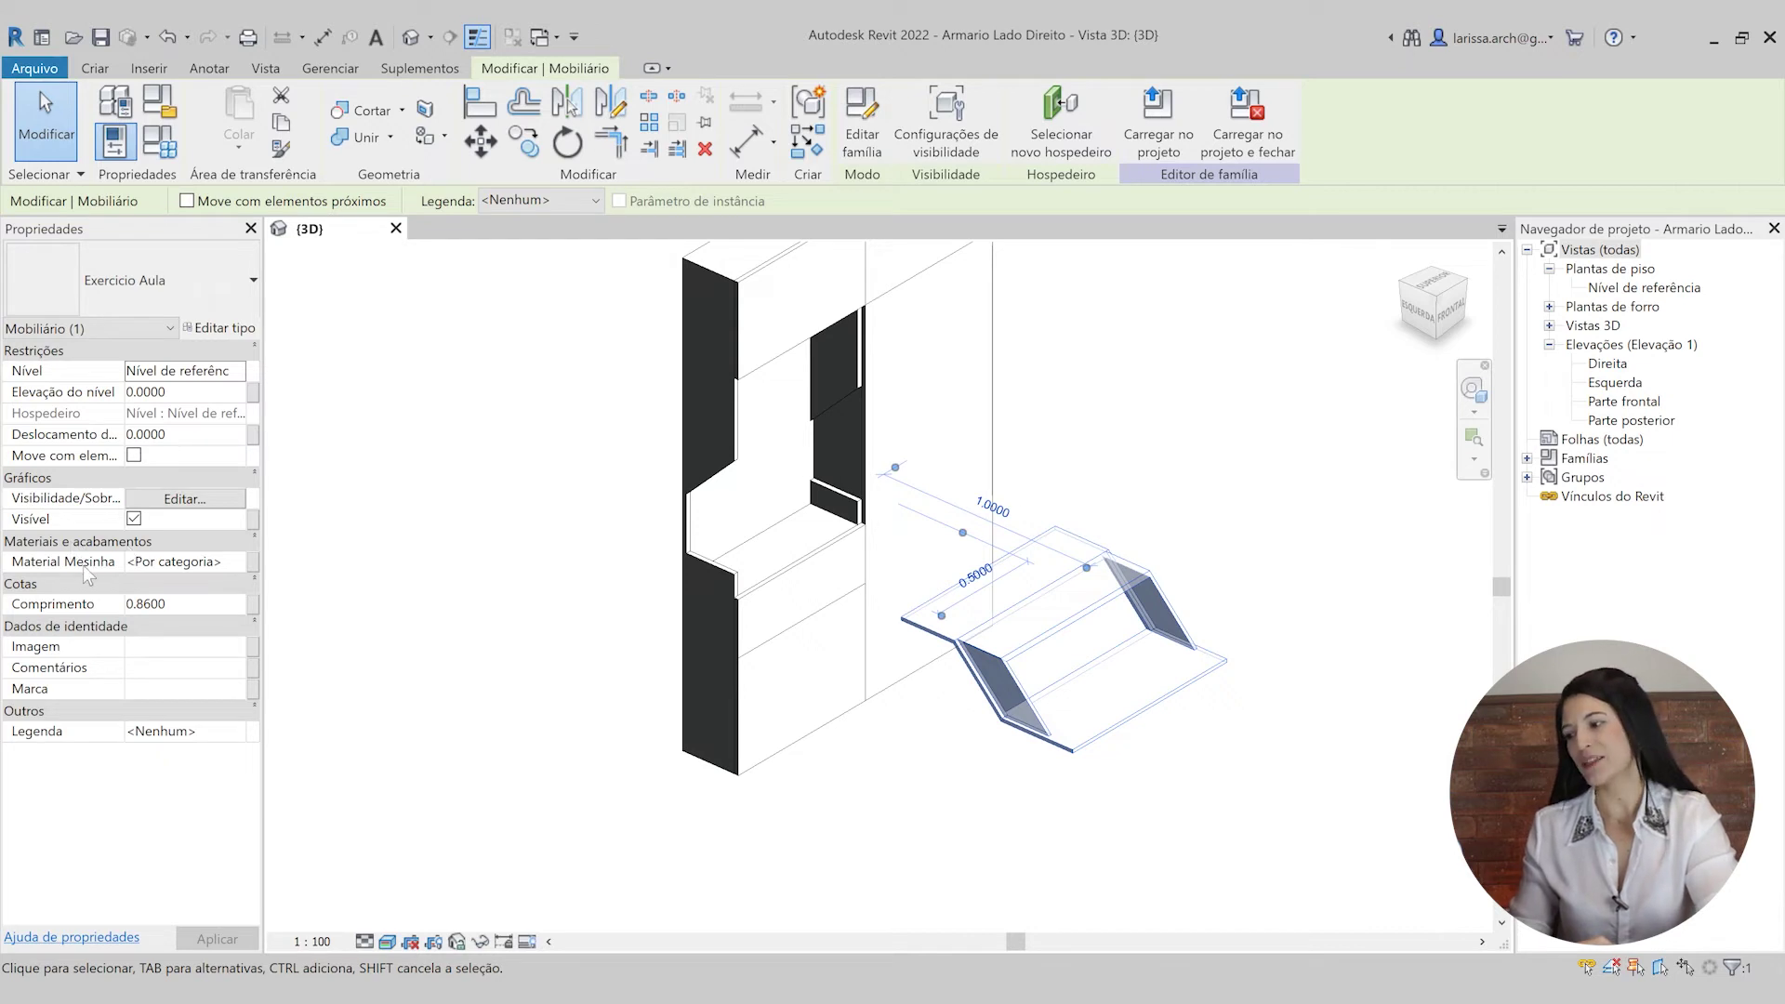
click(254, 561)
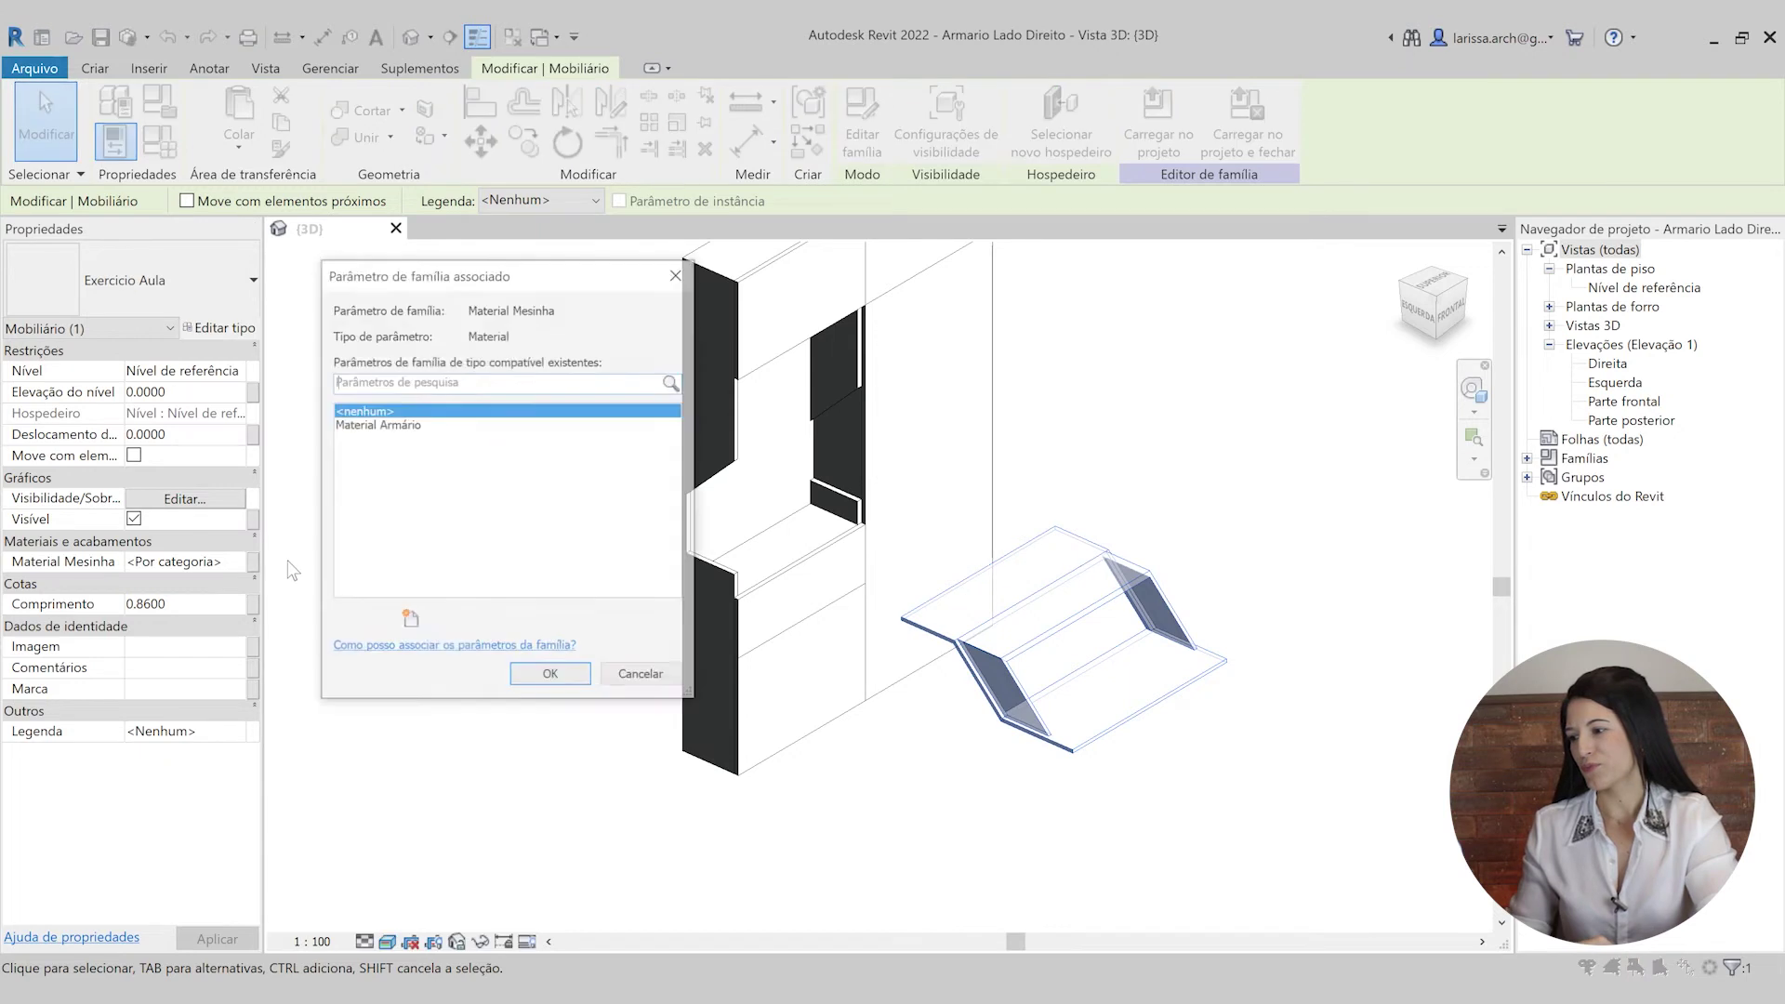
click(375, 425)
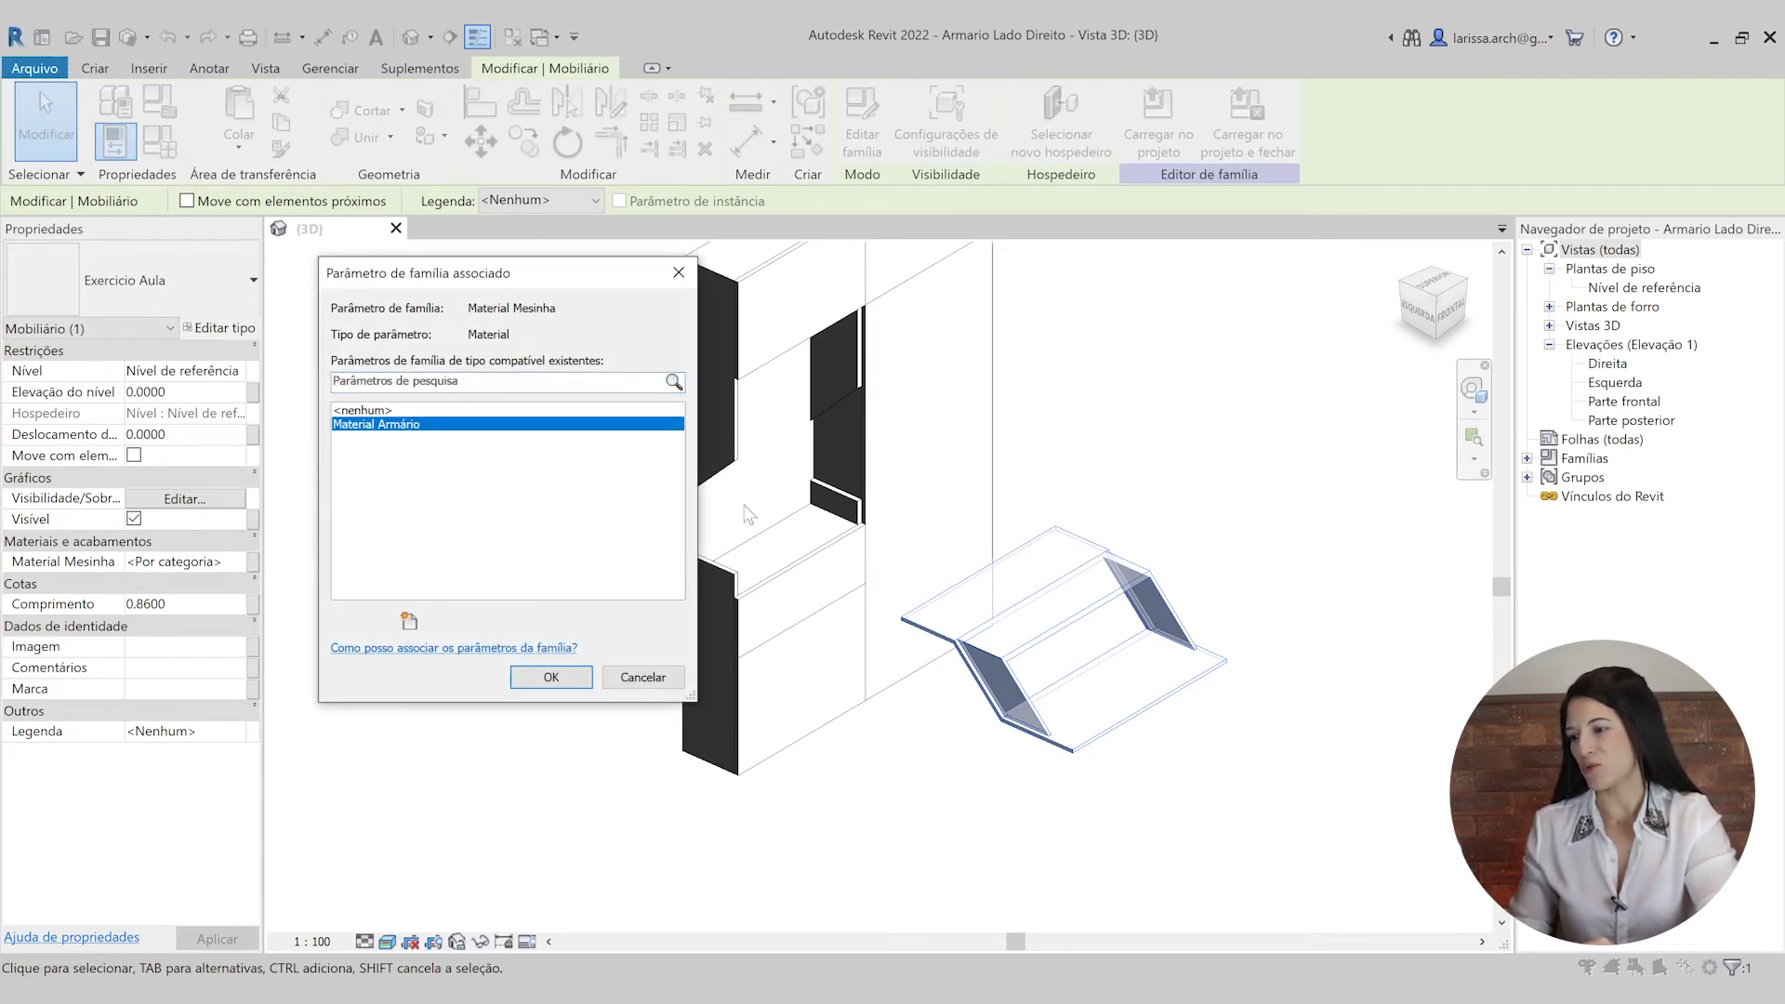
click(551, 677)
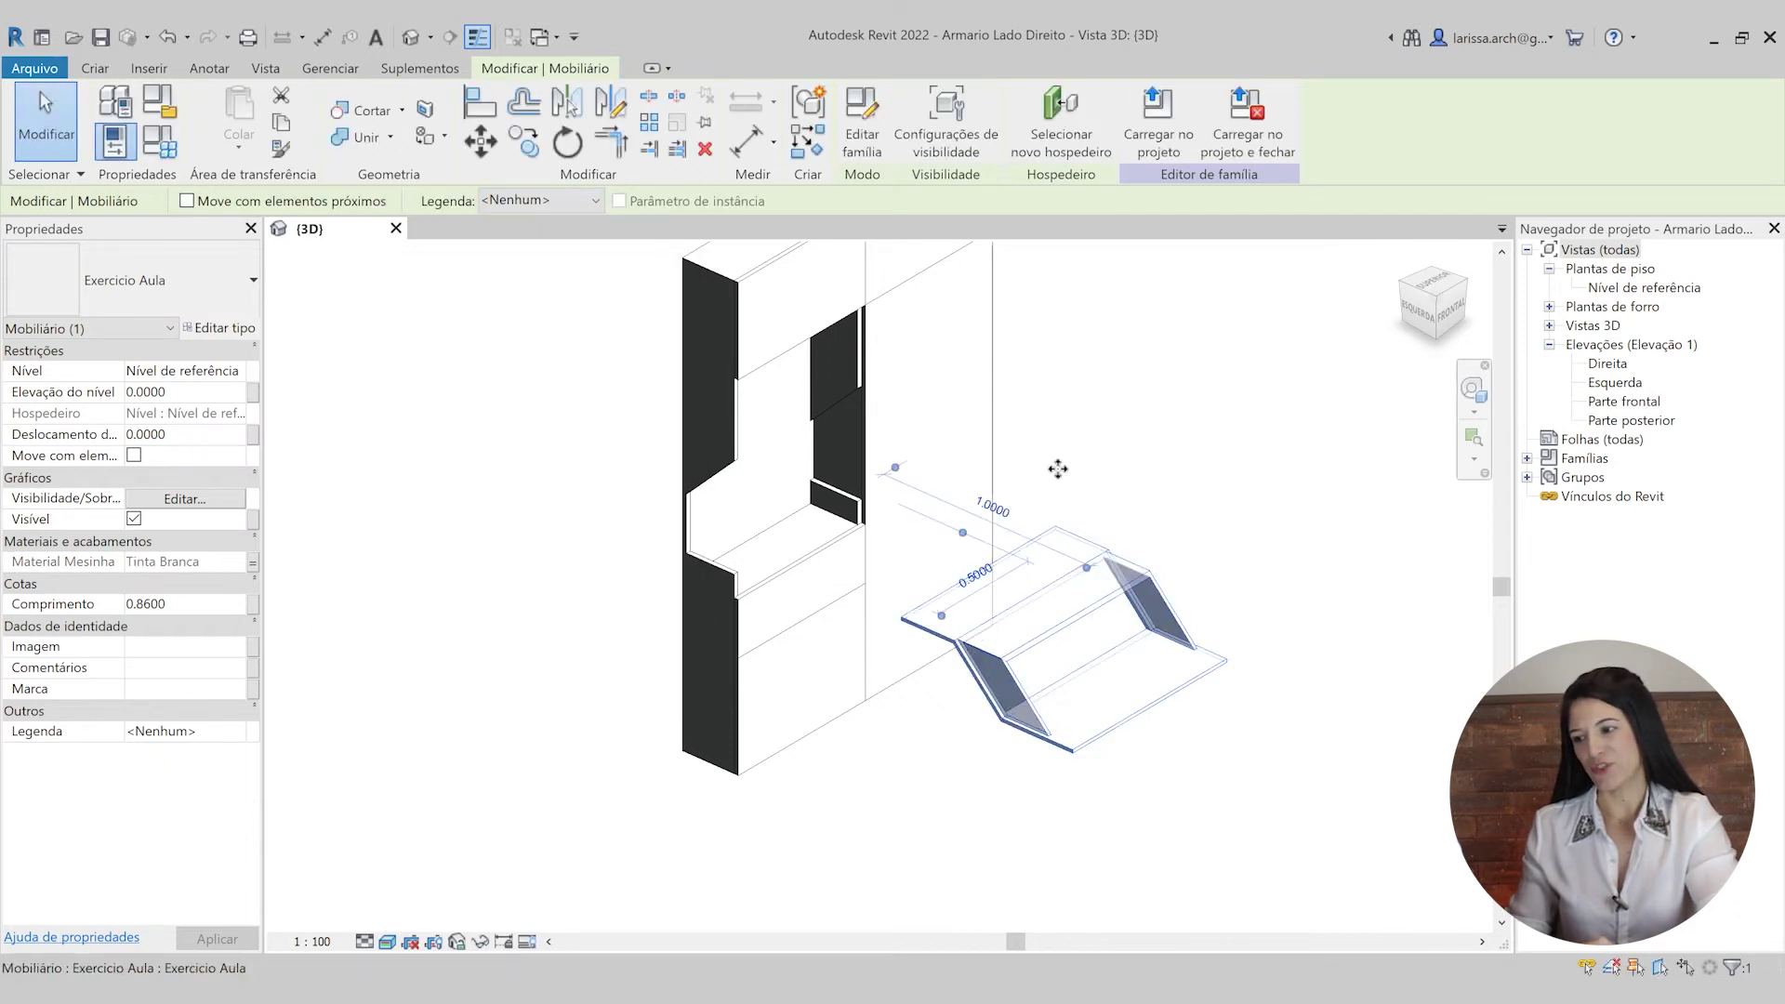
click(897, 788)
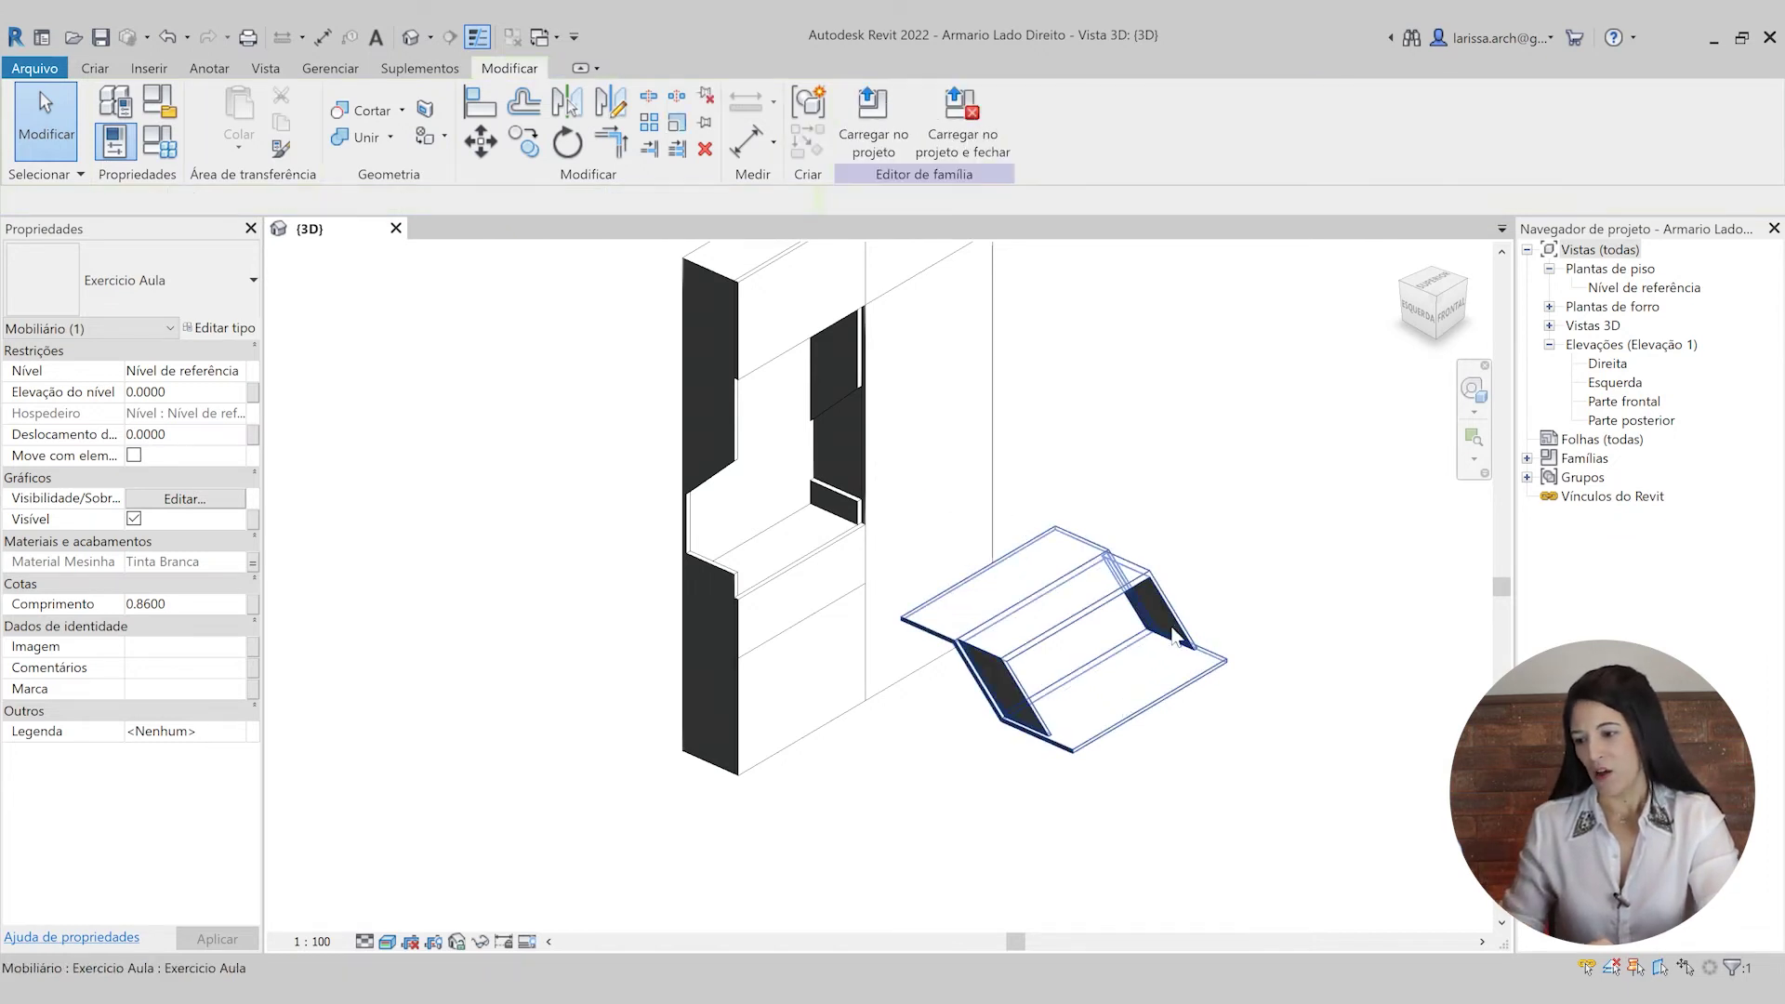
- In the Nível de referência floor plan, move the table closer to the cabinet, roughly in front of its left module
scroll(1074, 618, up, 1)
scroll(1074, 619, up, 2)
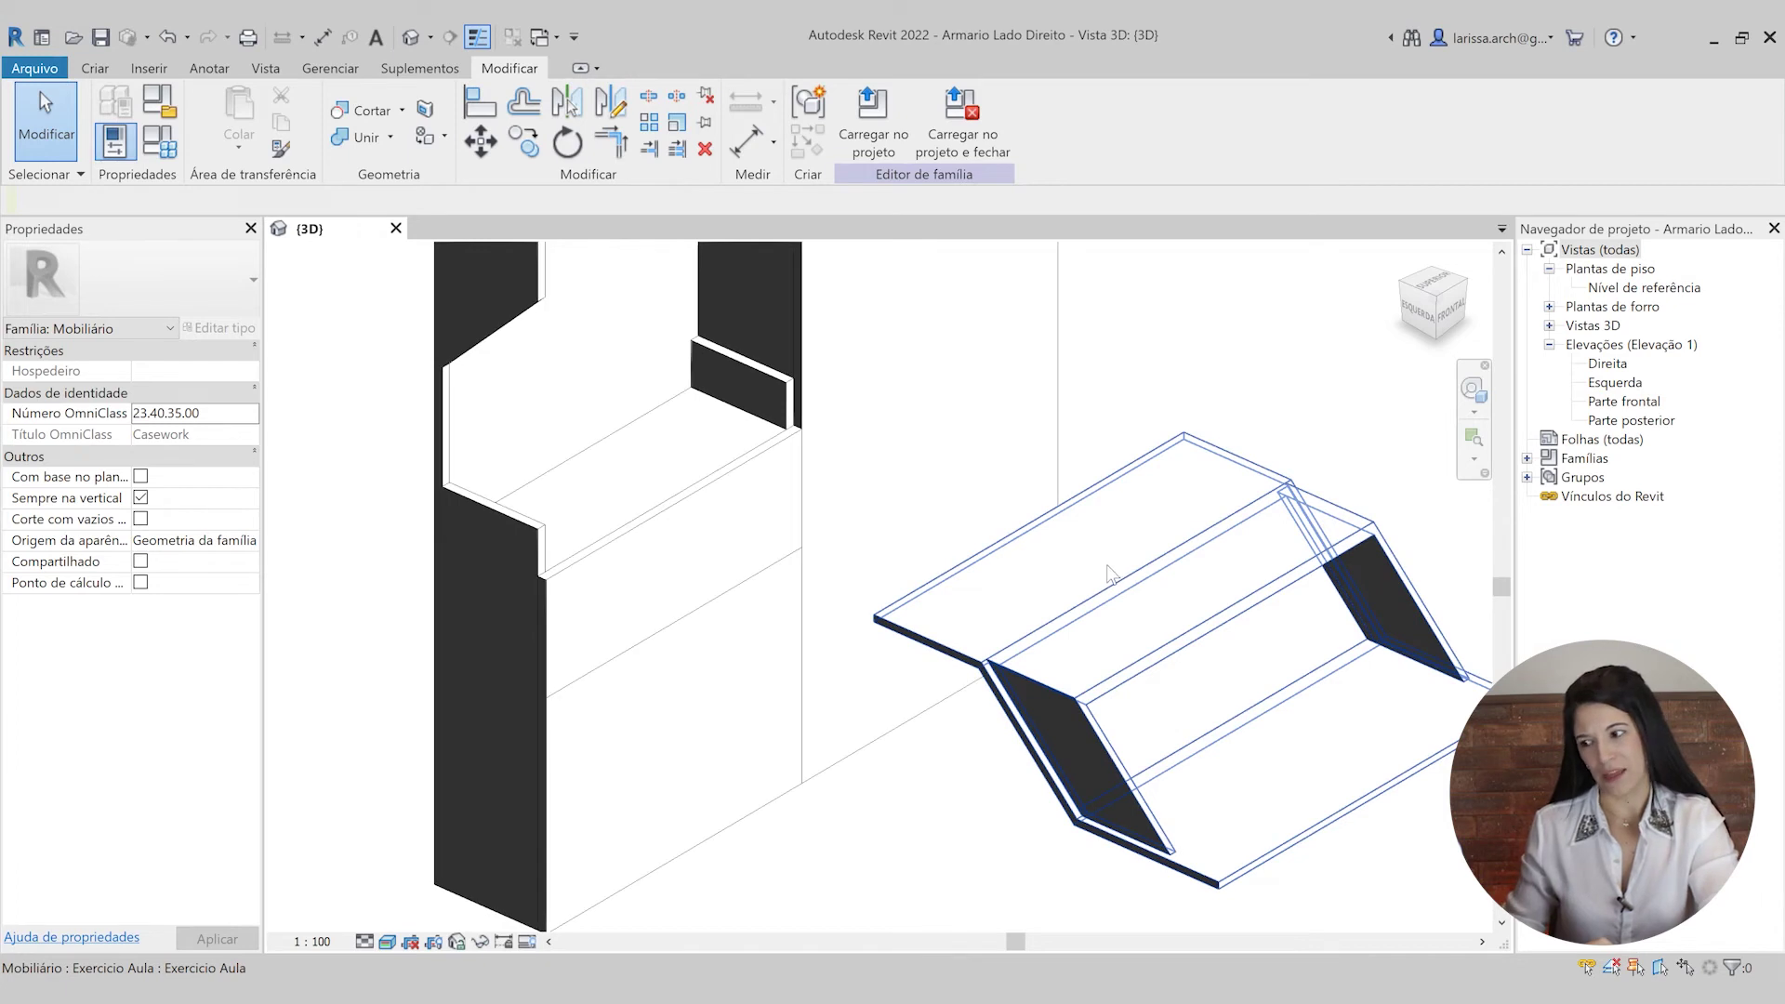
scroll(1106, 660, down, 4)
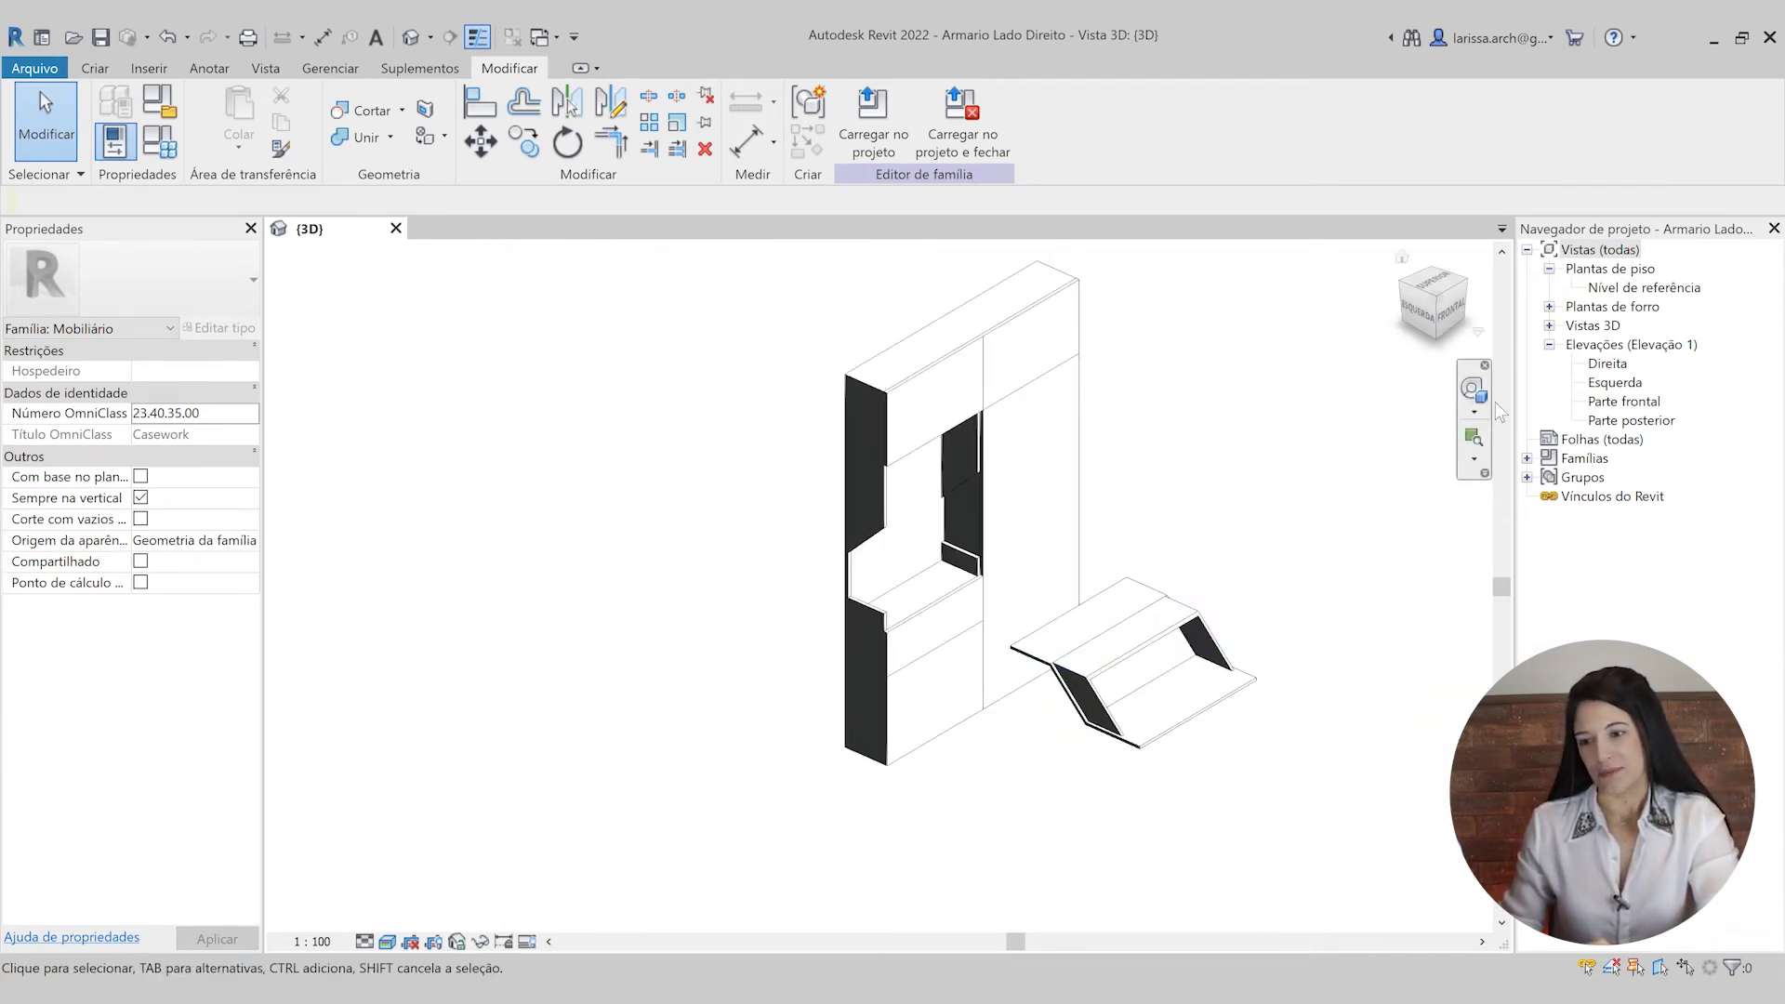
mouse_move(986, 744)
shift+middle_down()
mouse_move(1069, 744)
mouse_move(976, 753)
shift+middle_up()
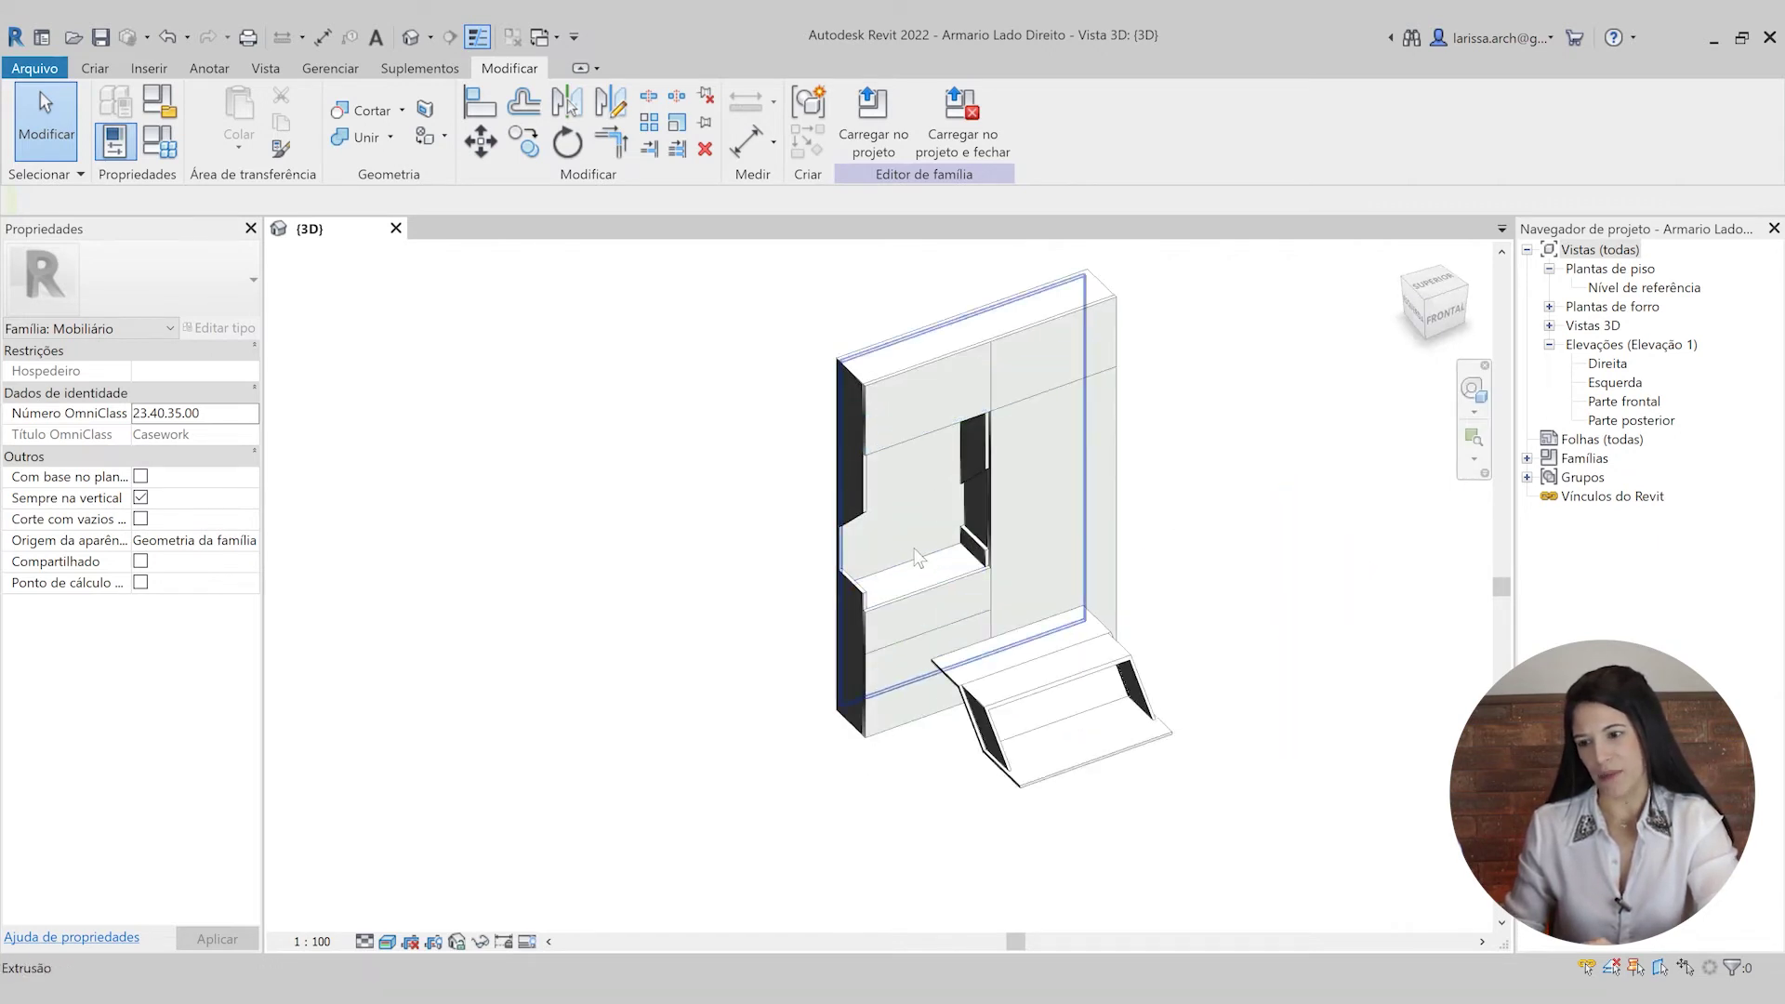
double_click(1654, 288)
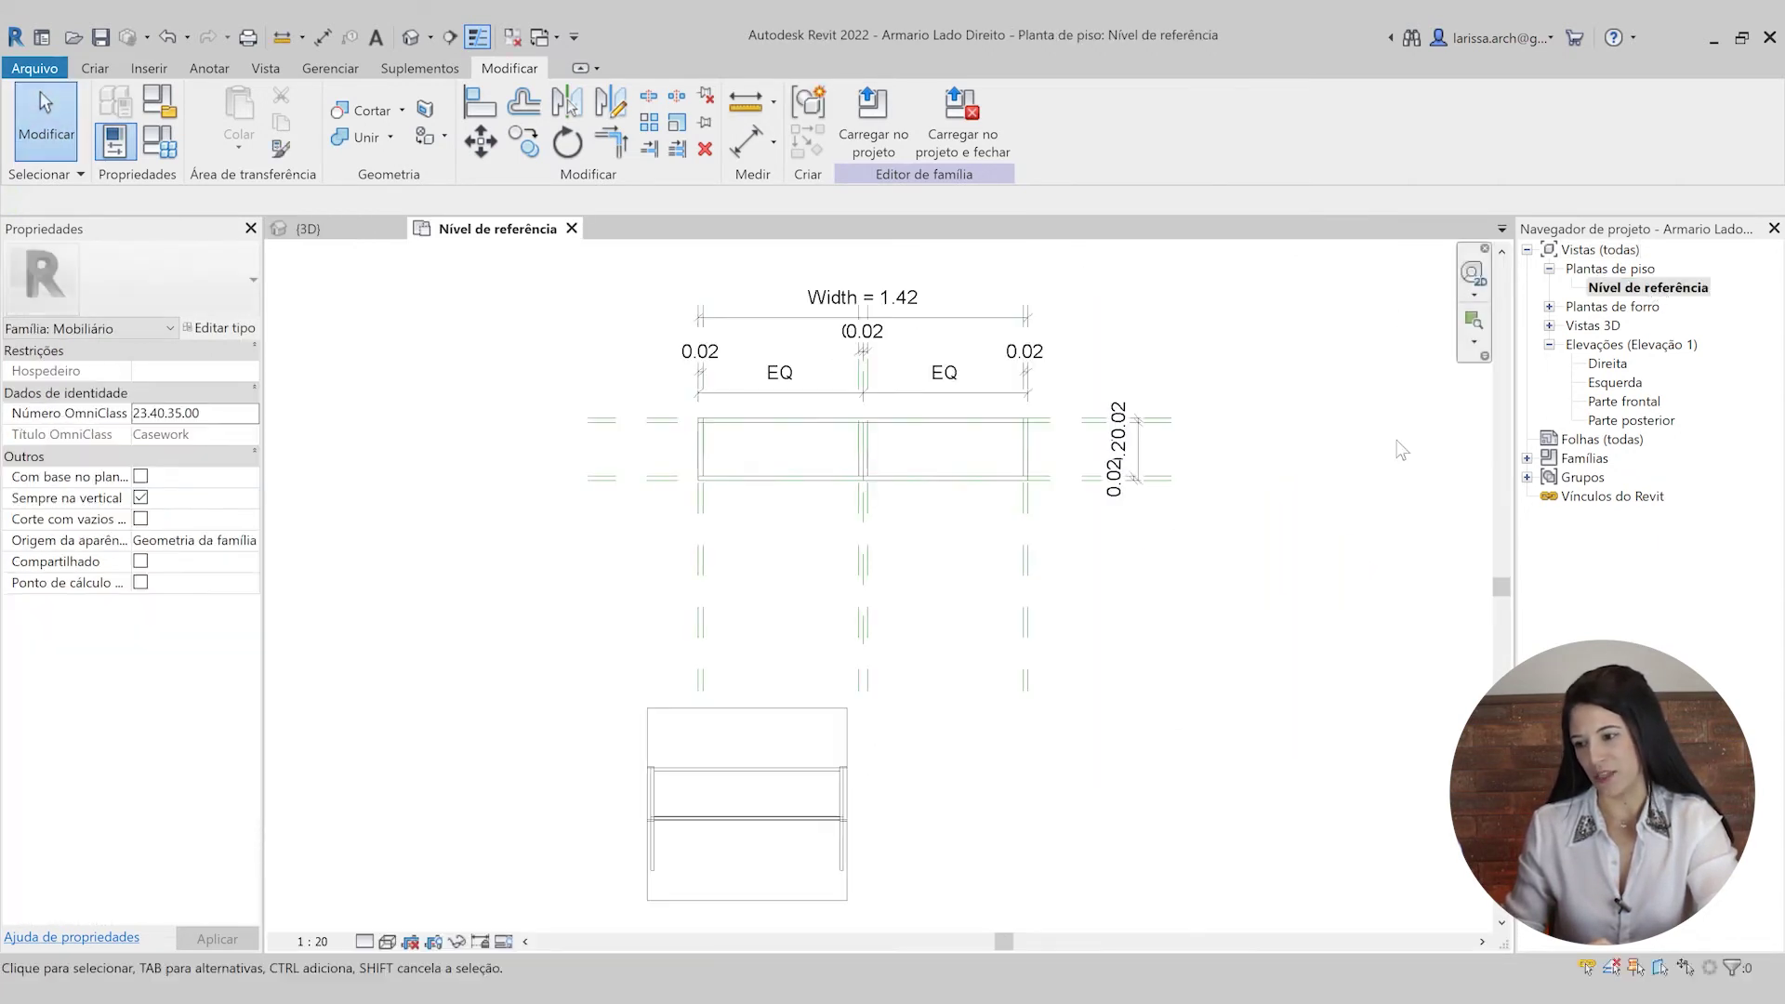
middle_drag(637, 681, 756, 518)
scroll(825, 514, down, 2)
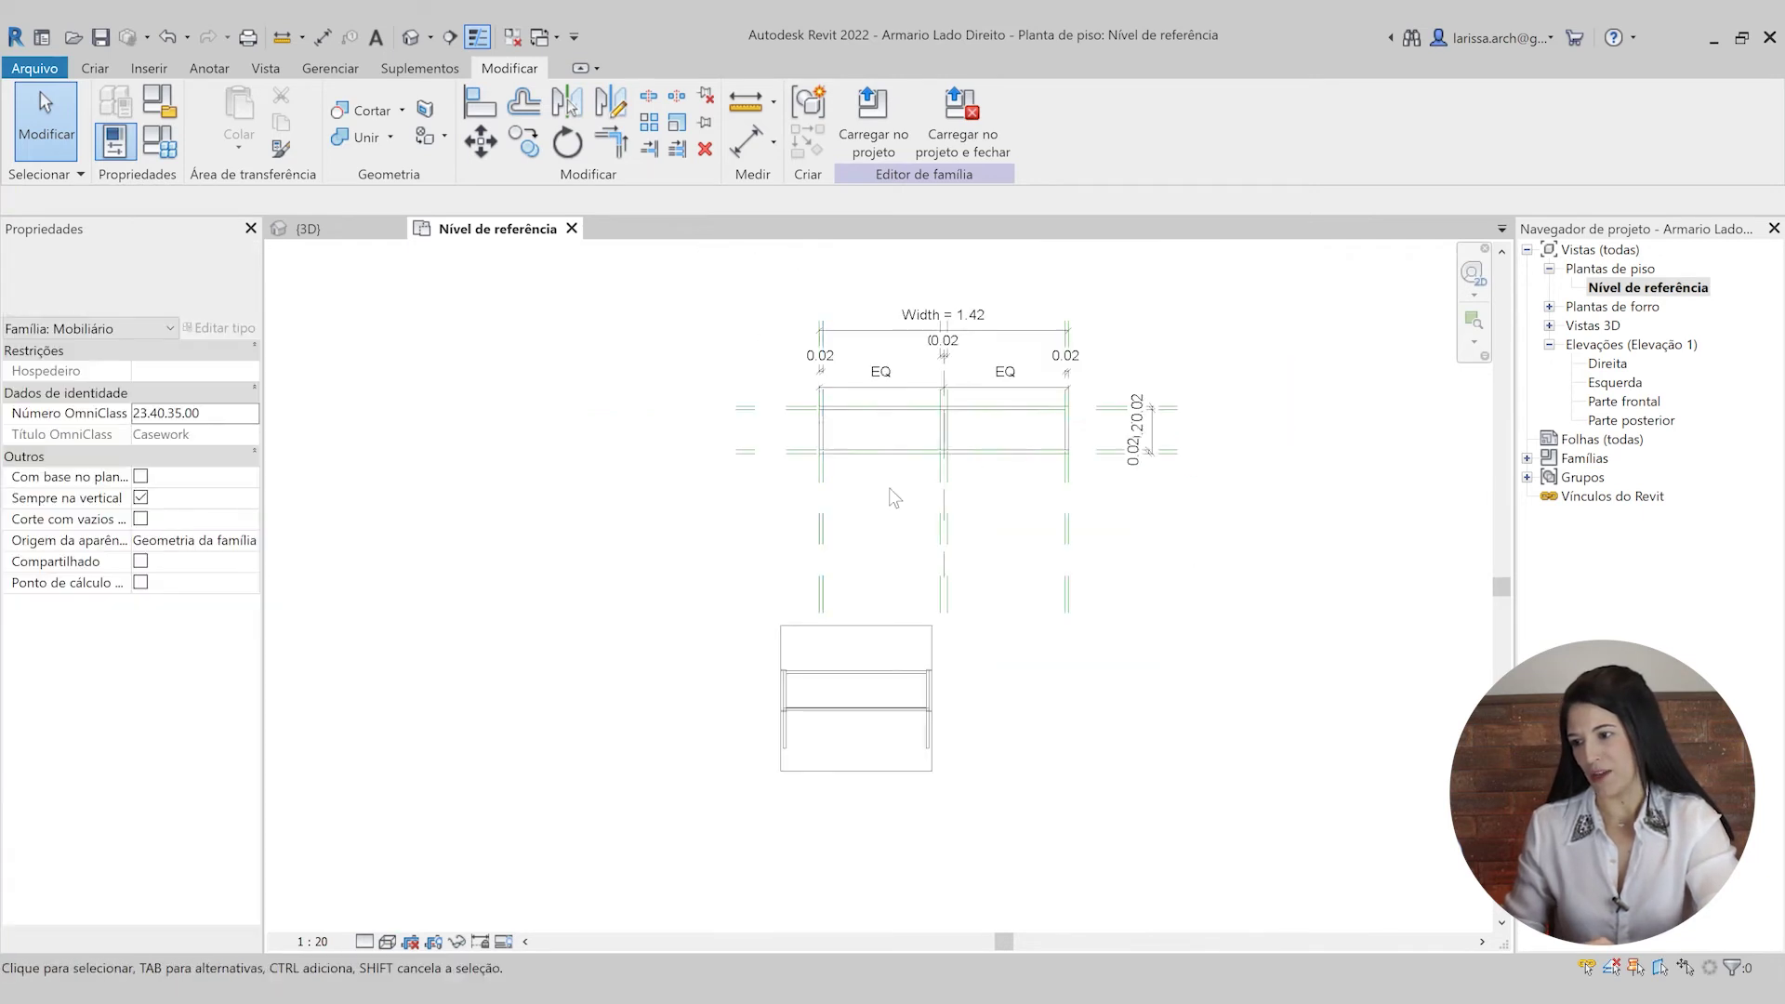
scroll(872, 683, up, 1)
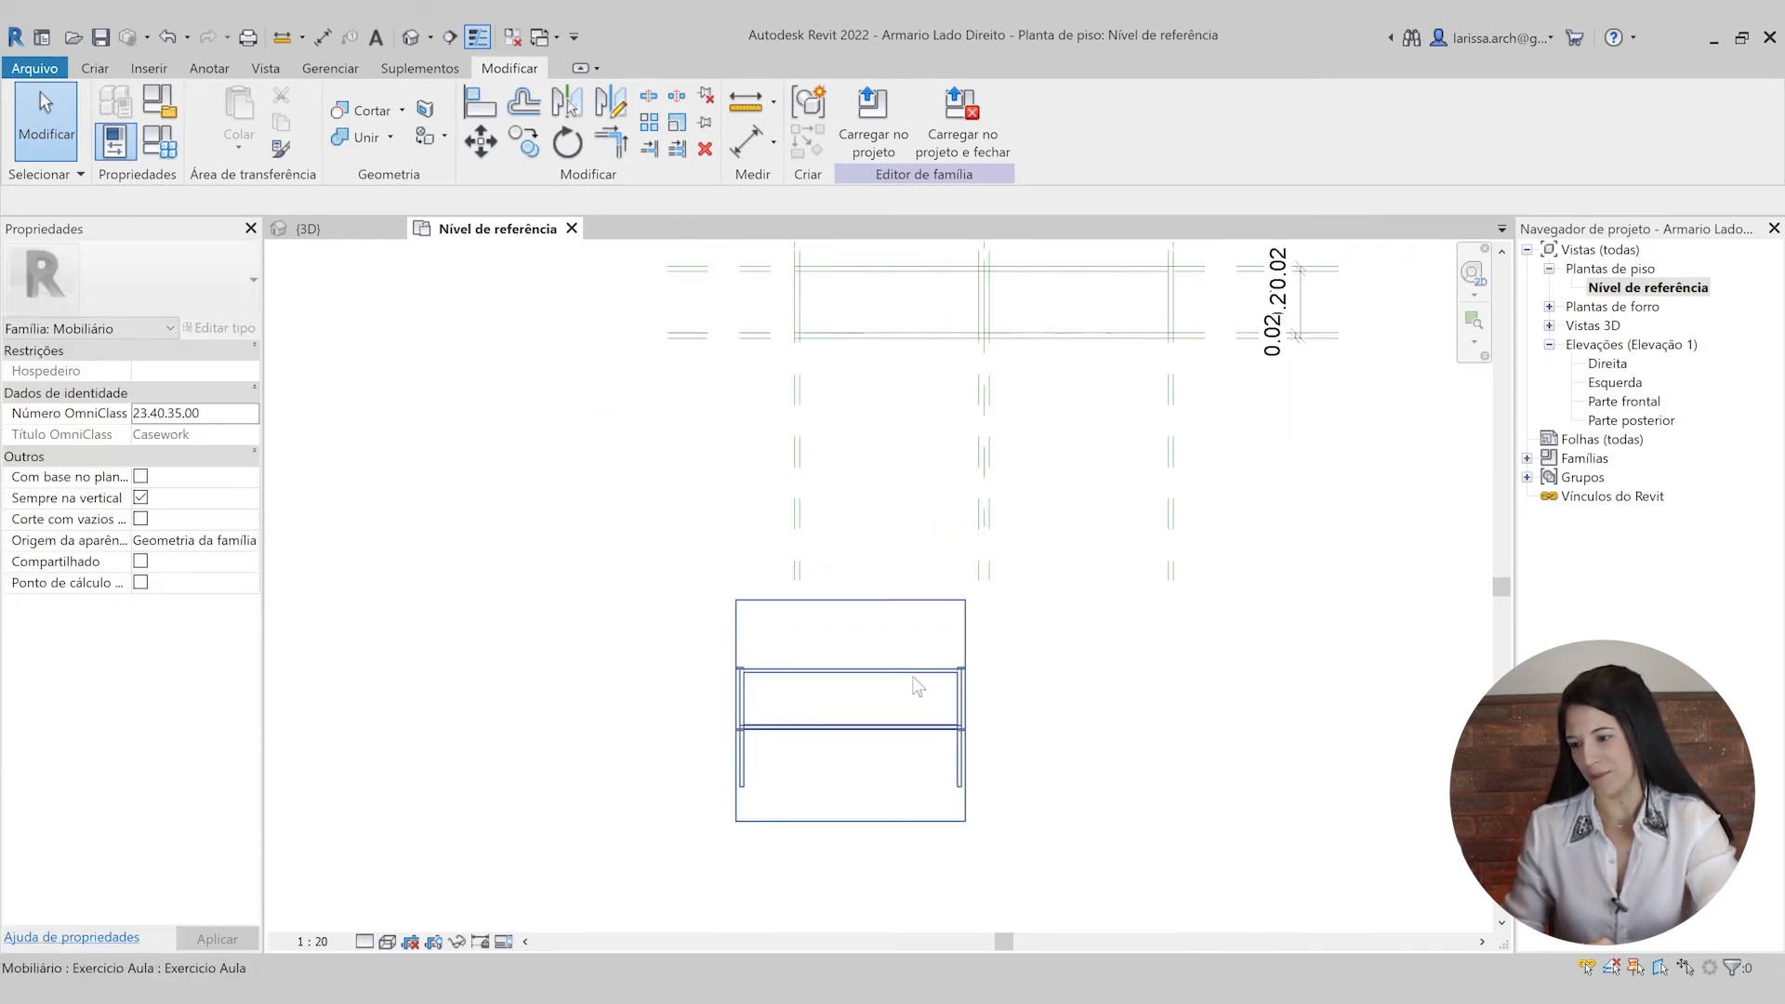
scroll(913, 685, up, 1)
click(888, 764)
drag(888, 764, 939, 432)
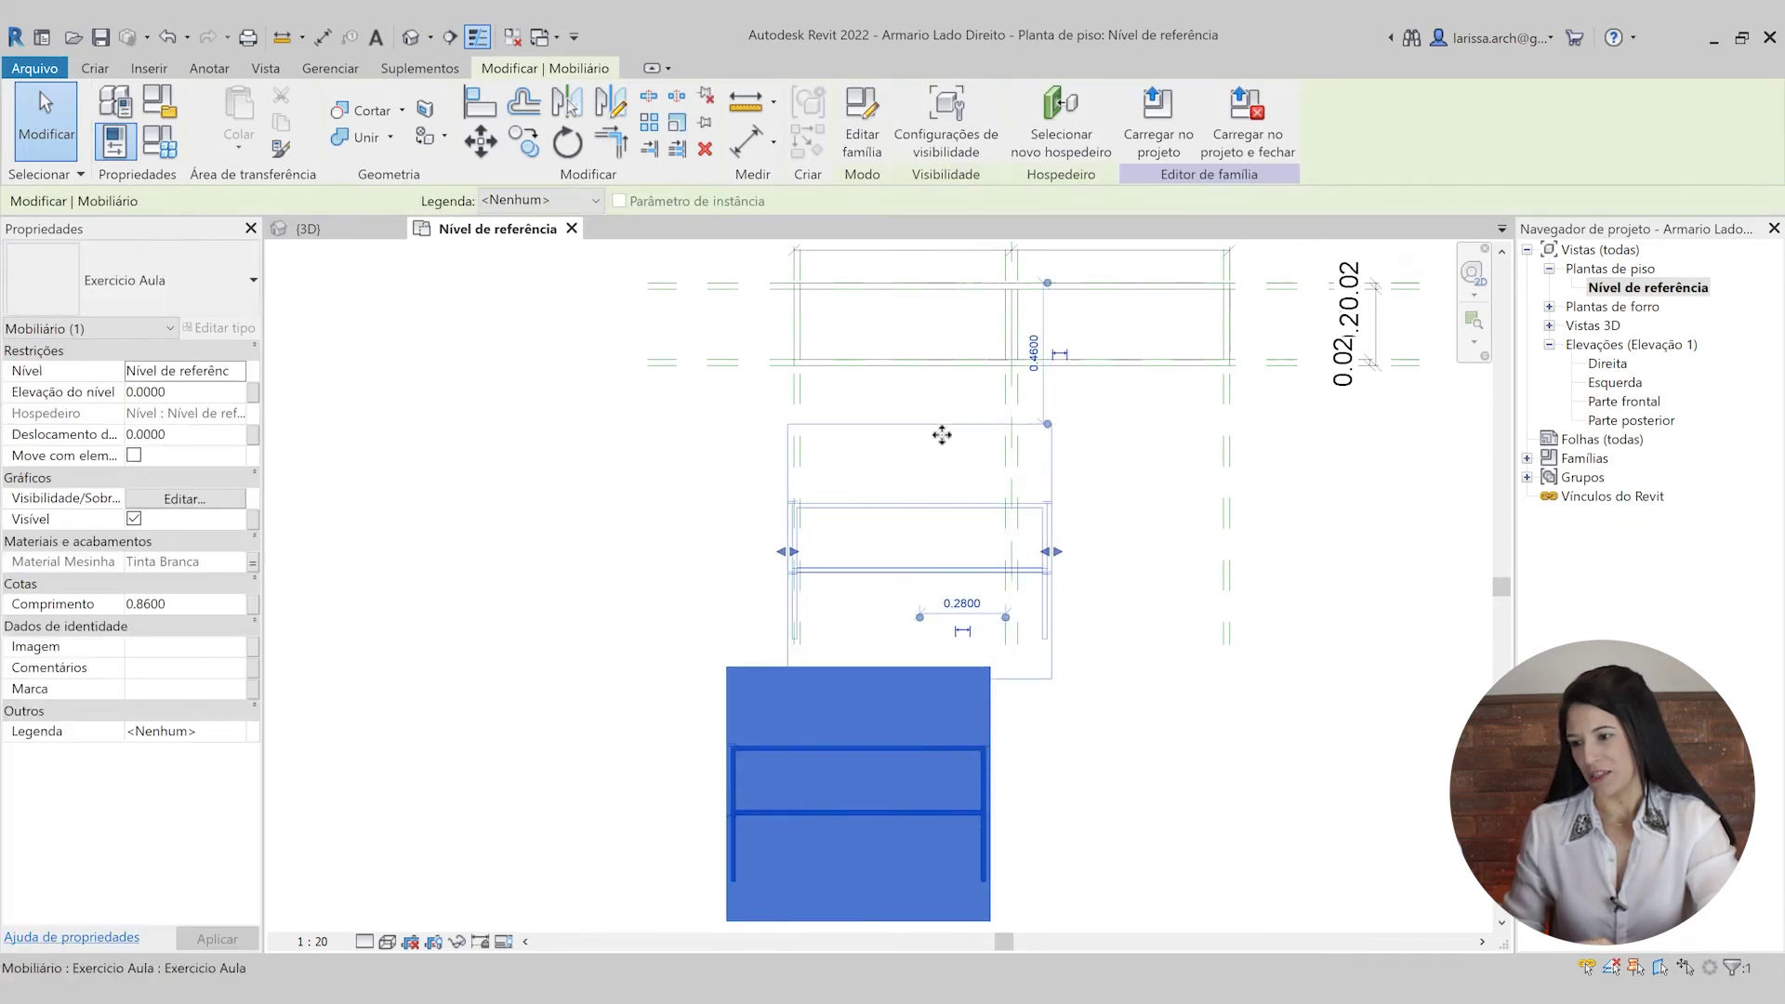
scroll(930, 409, up, 1)
click(580, 527)
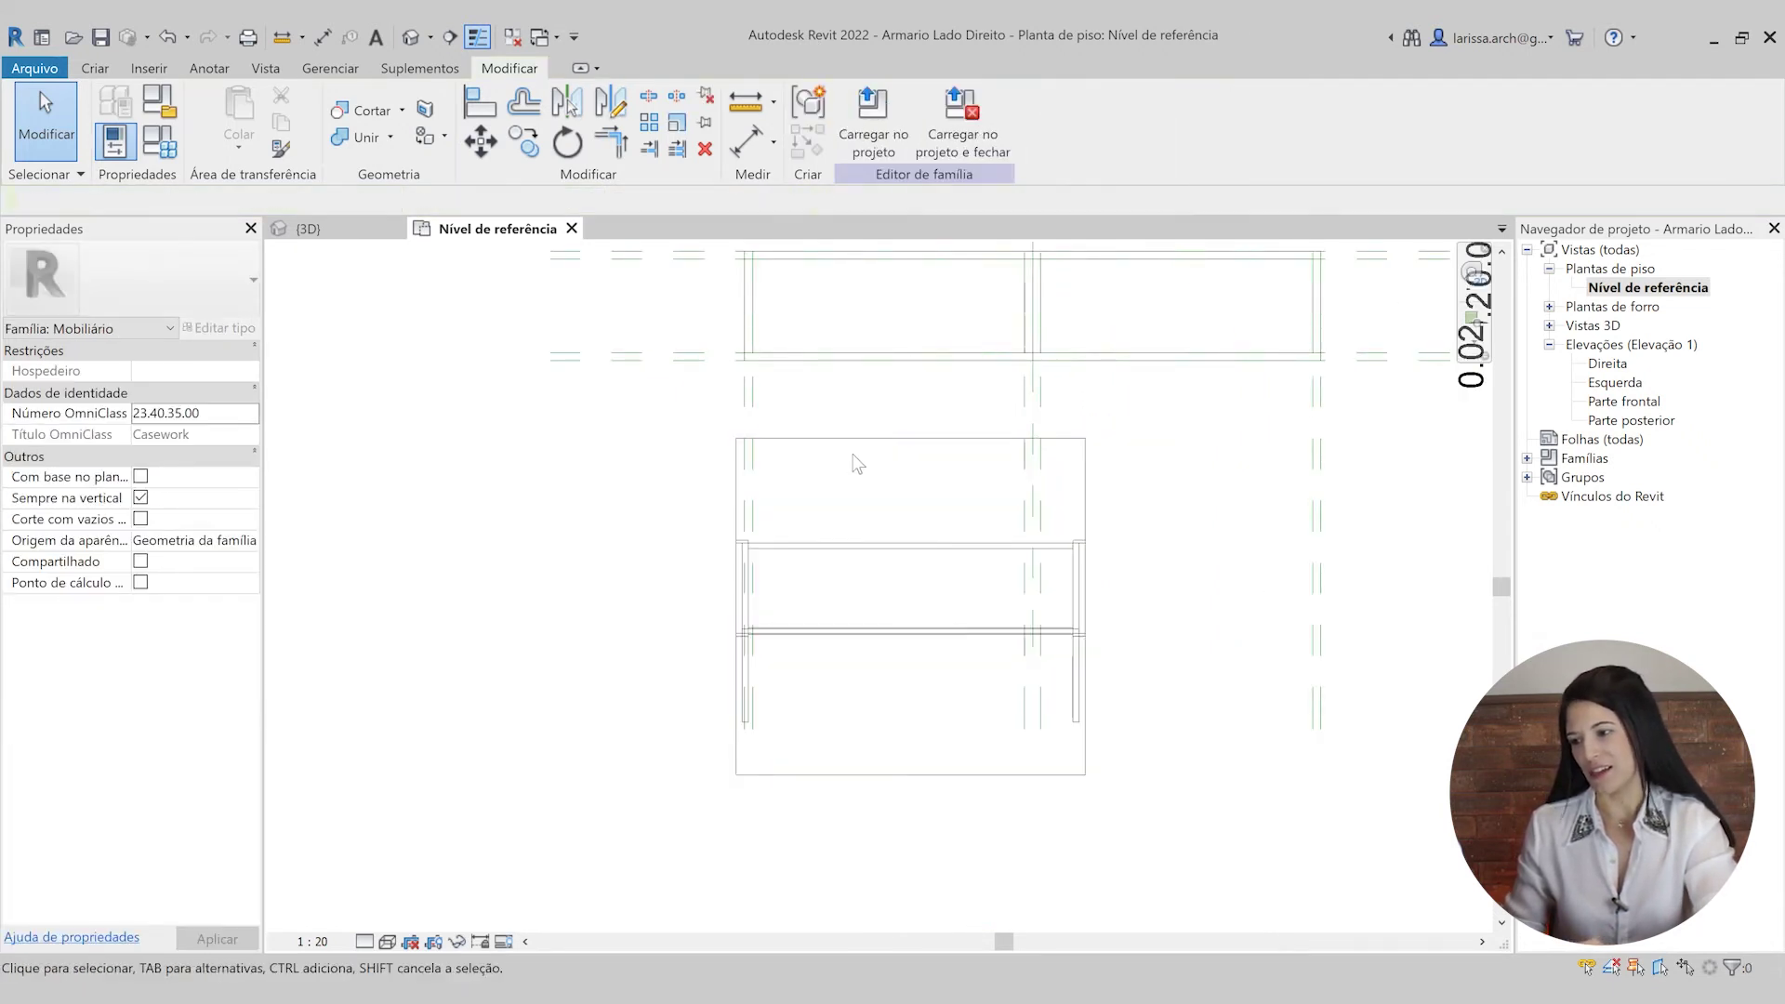
- Select the placed table in the floor plan and examine its side stretch handles relative to the cabinet's reference planes
click(983, 477)
middle_drag(983, 477, 993, 524)
scroll(1076, 612, up, 5)
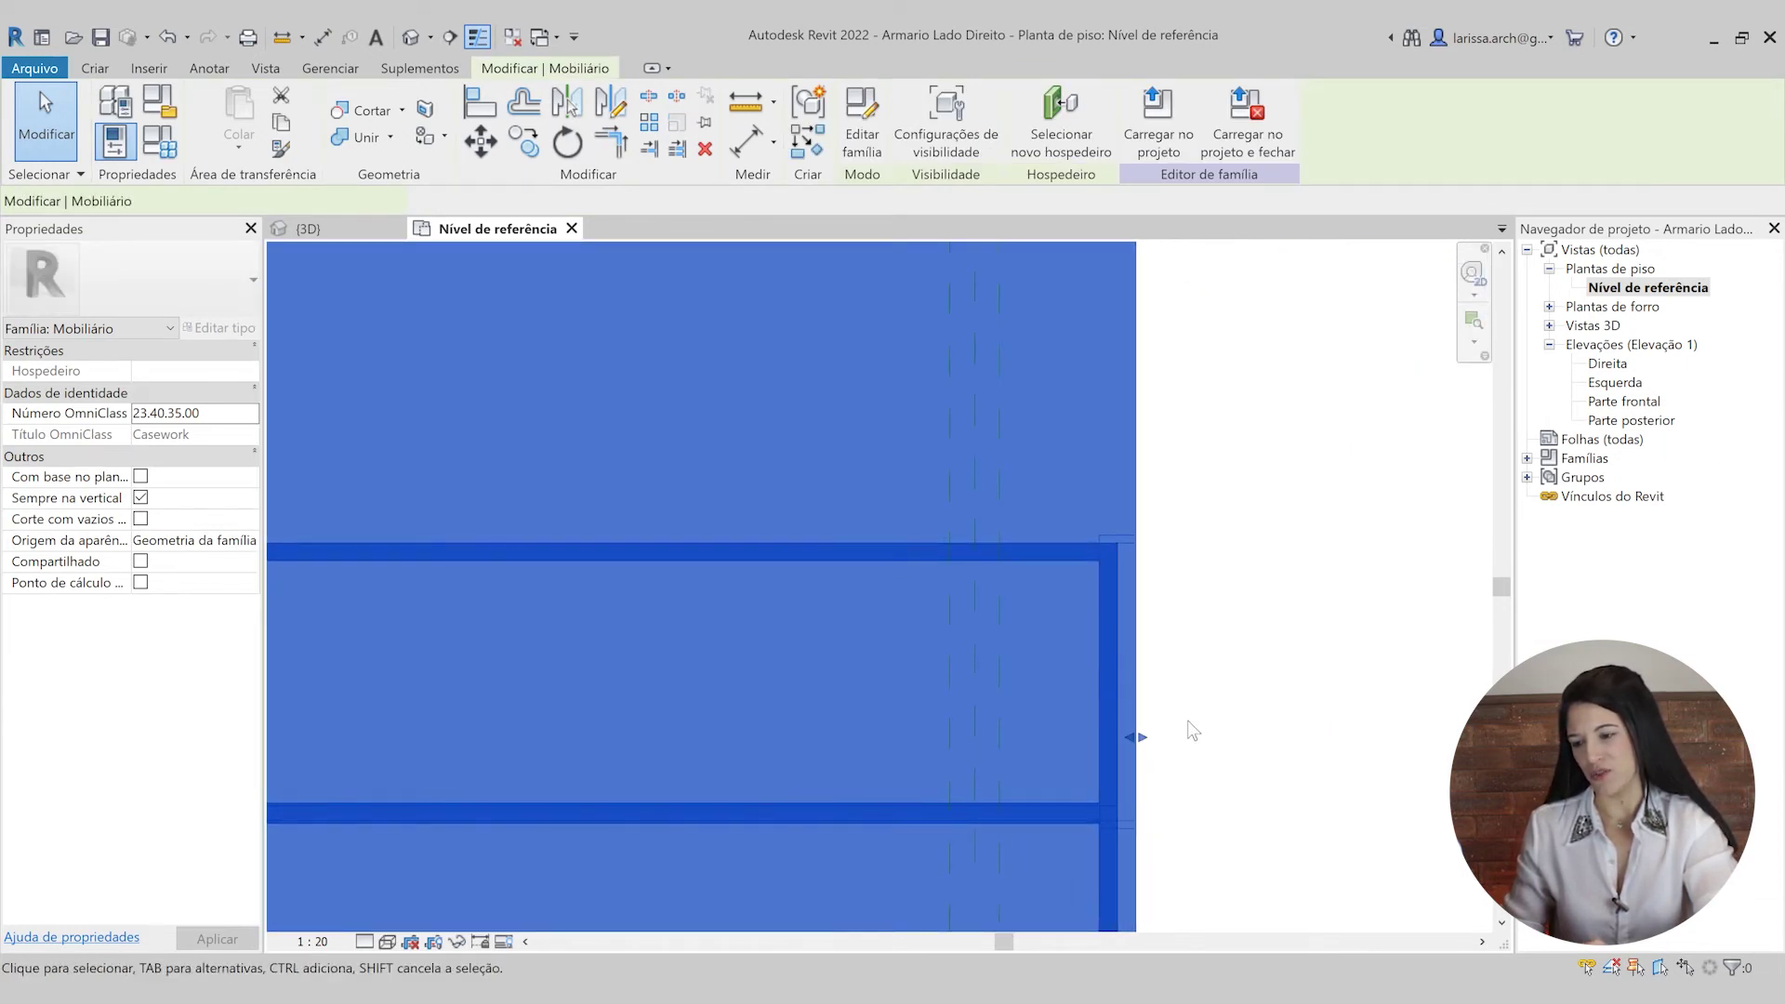
scroll(1139, 706, down, 3)
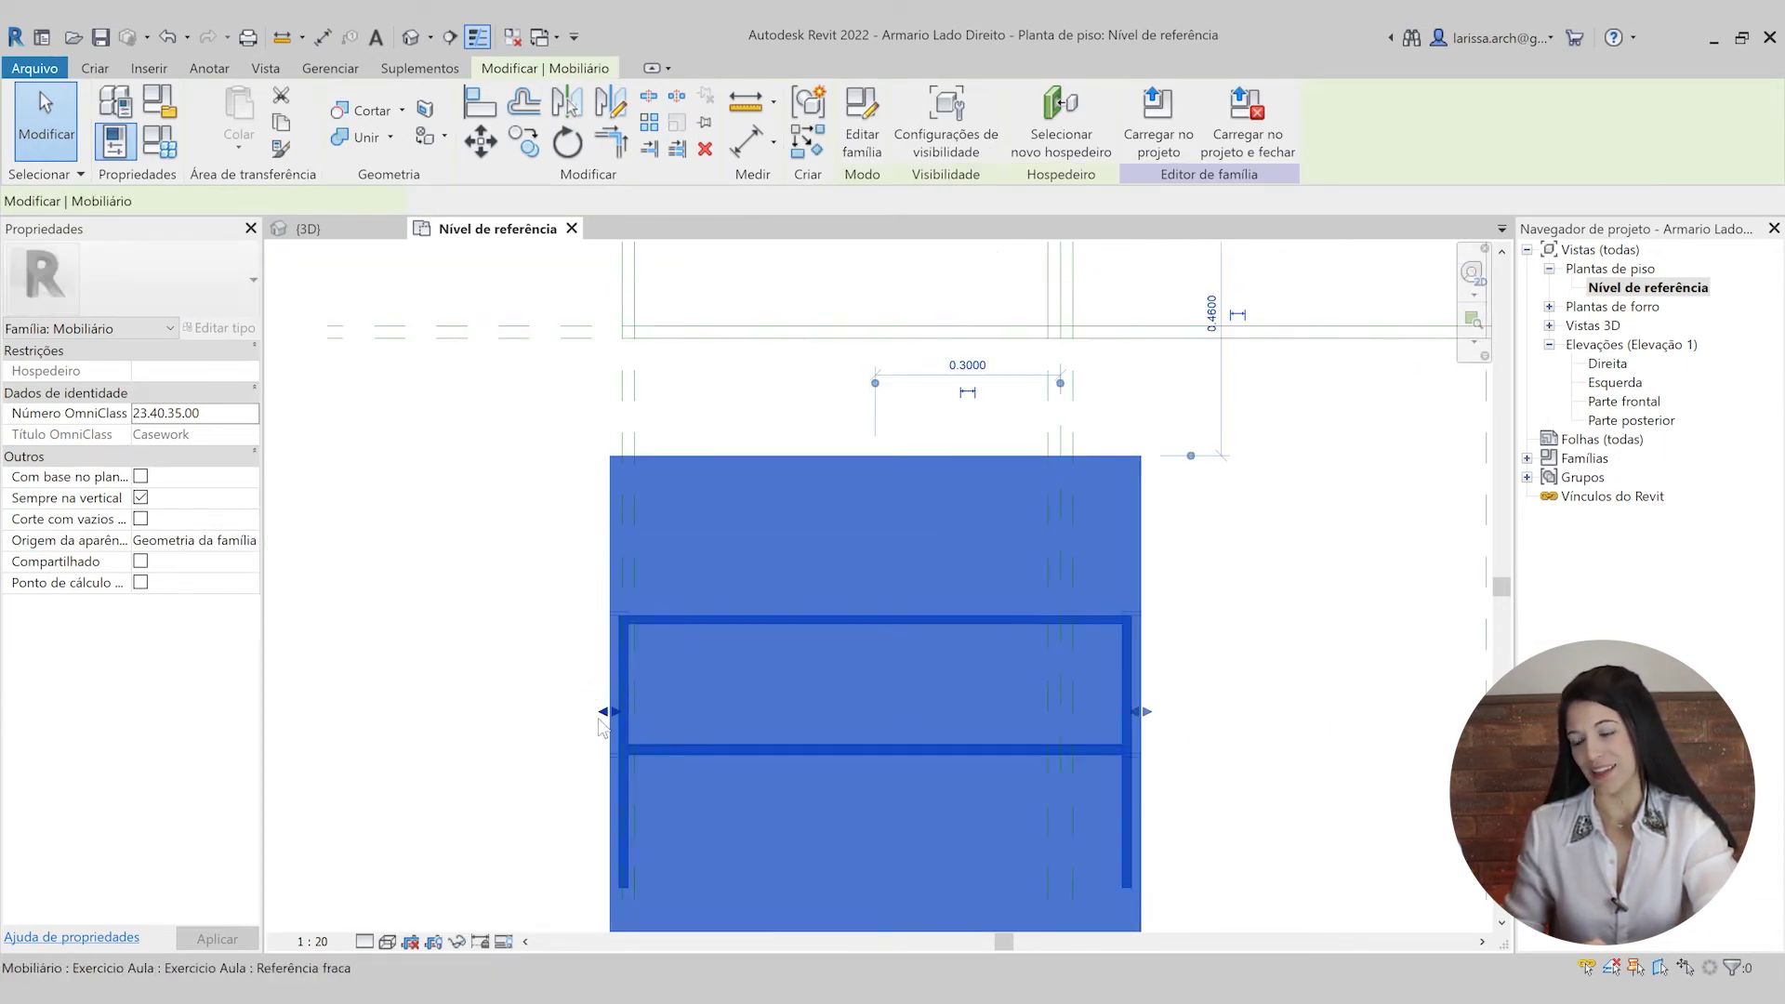
click(837, 642)
scroll(1053, 599, down, 1)
scroll(1126, 688, up, 2)
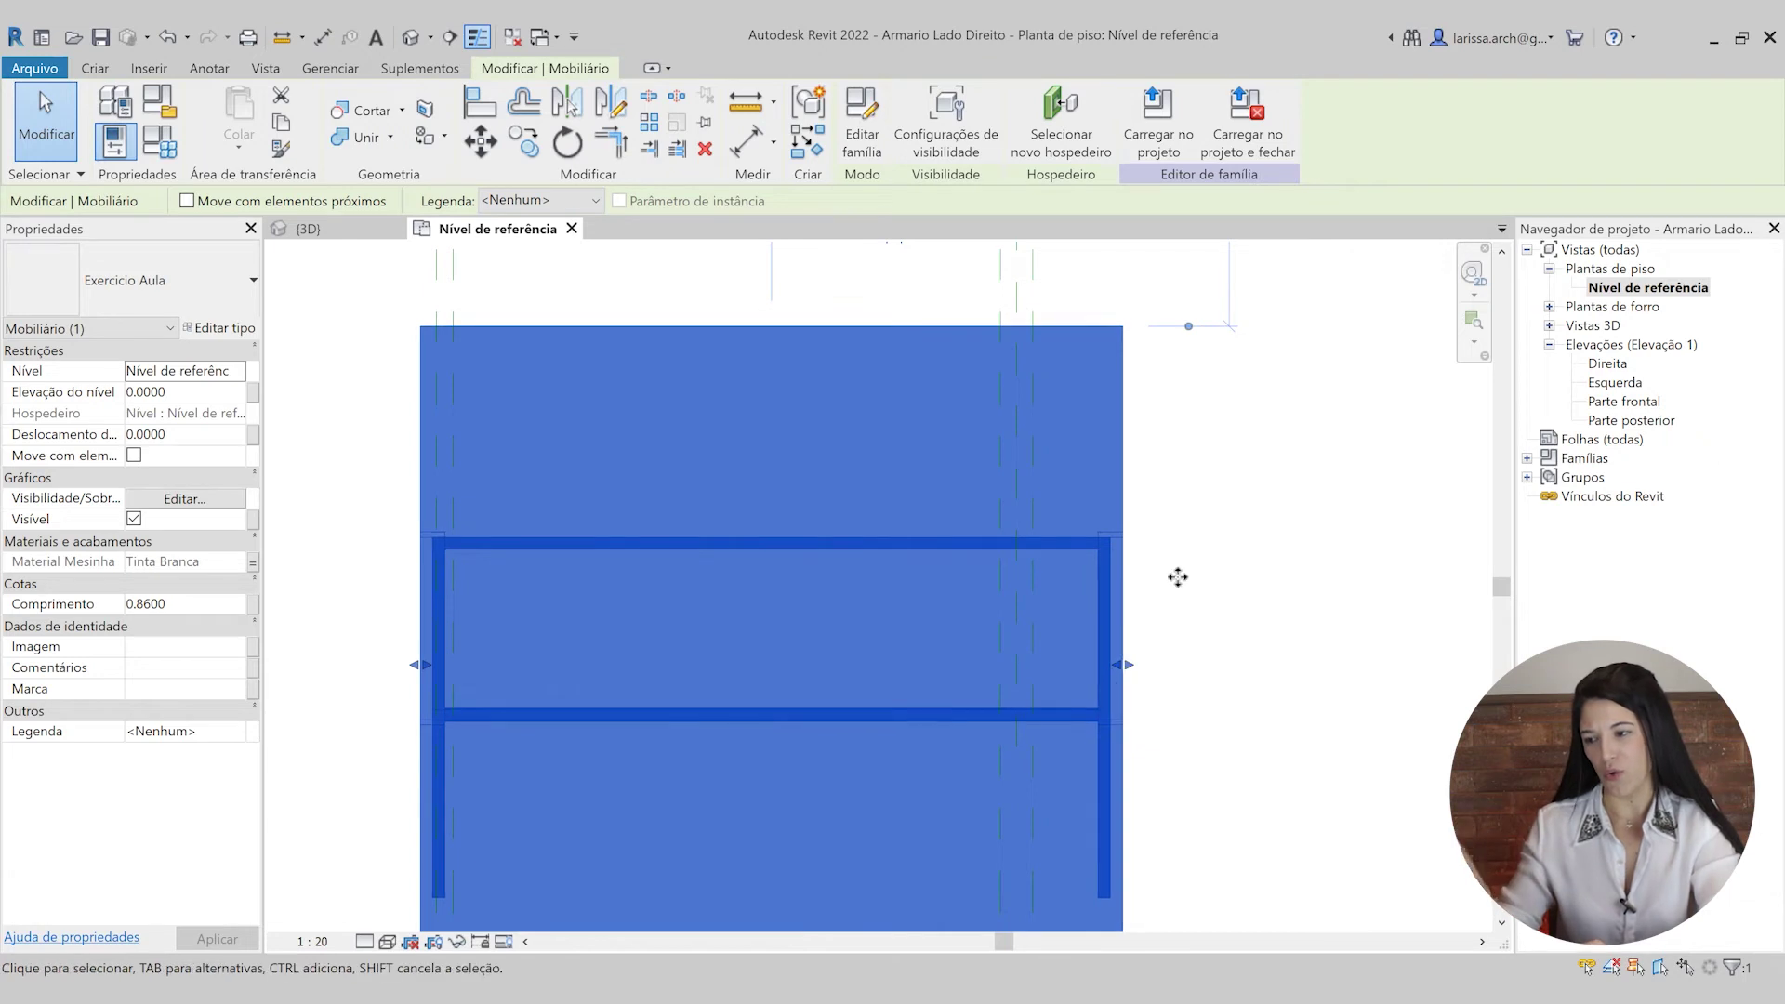
scroll(1178, 577, down, 3)
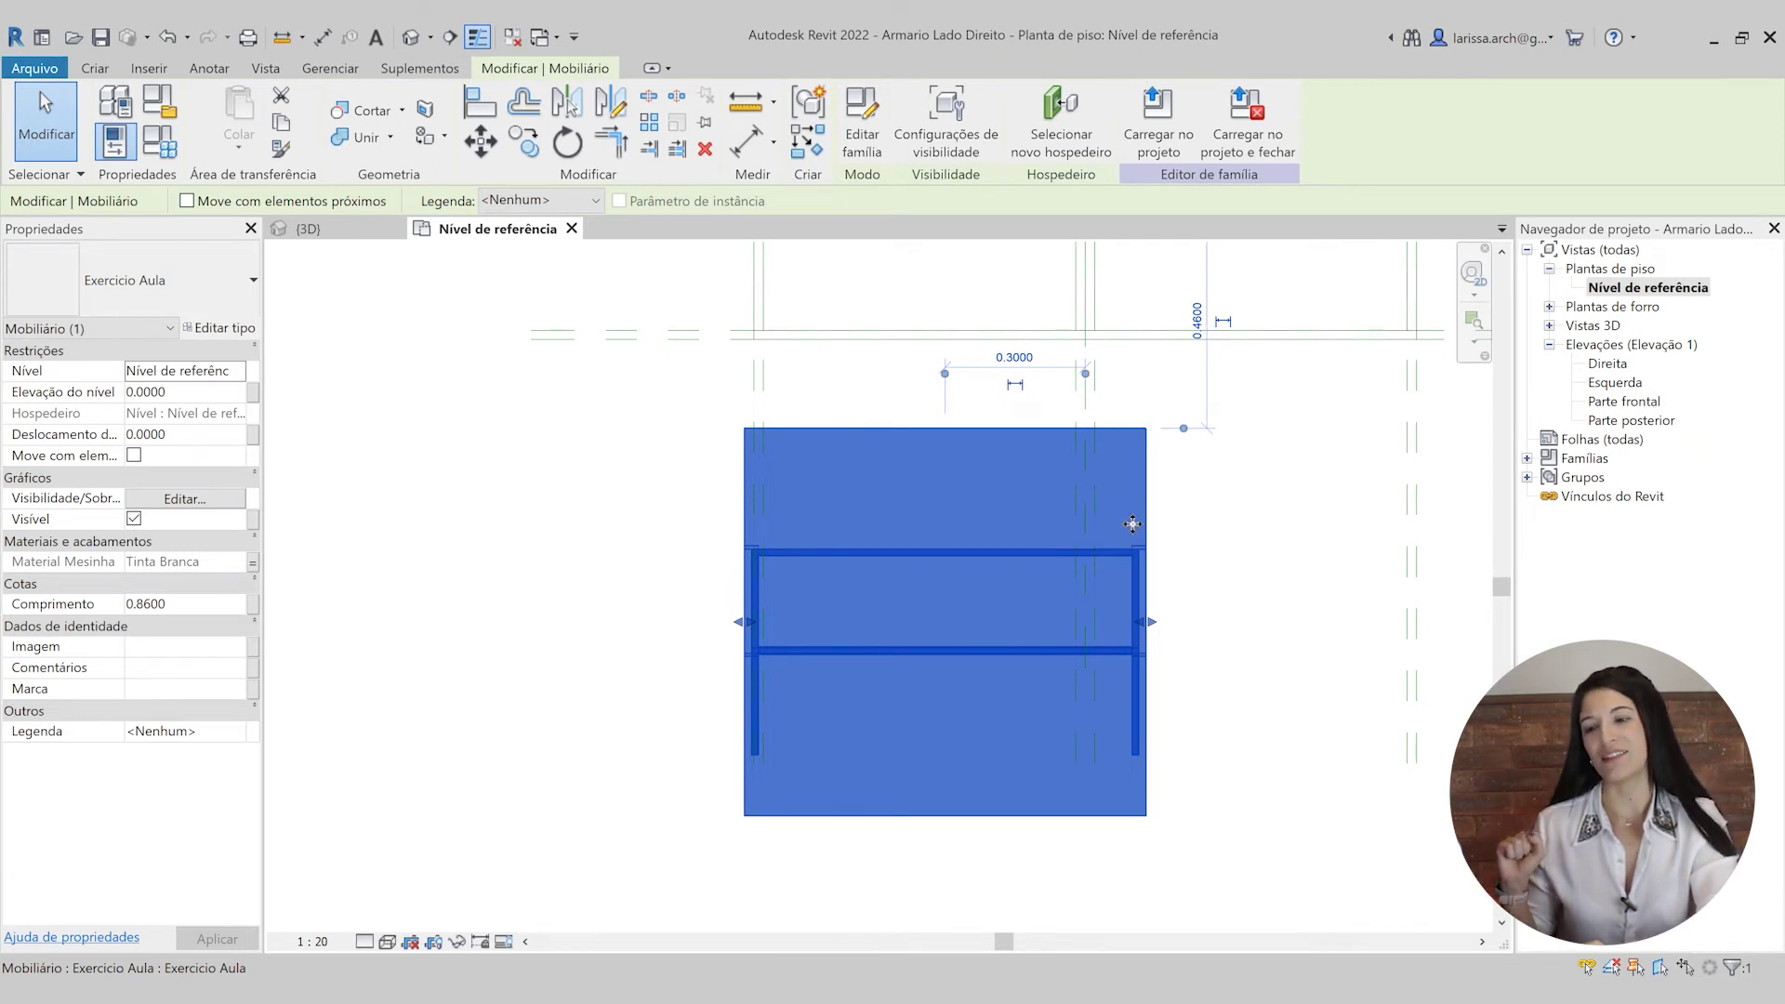
scroll(1132, 521, up, 1)
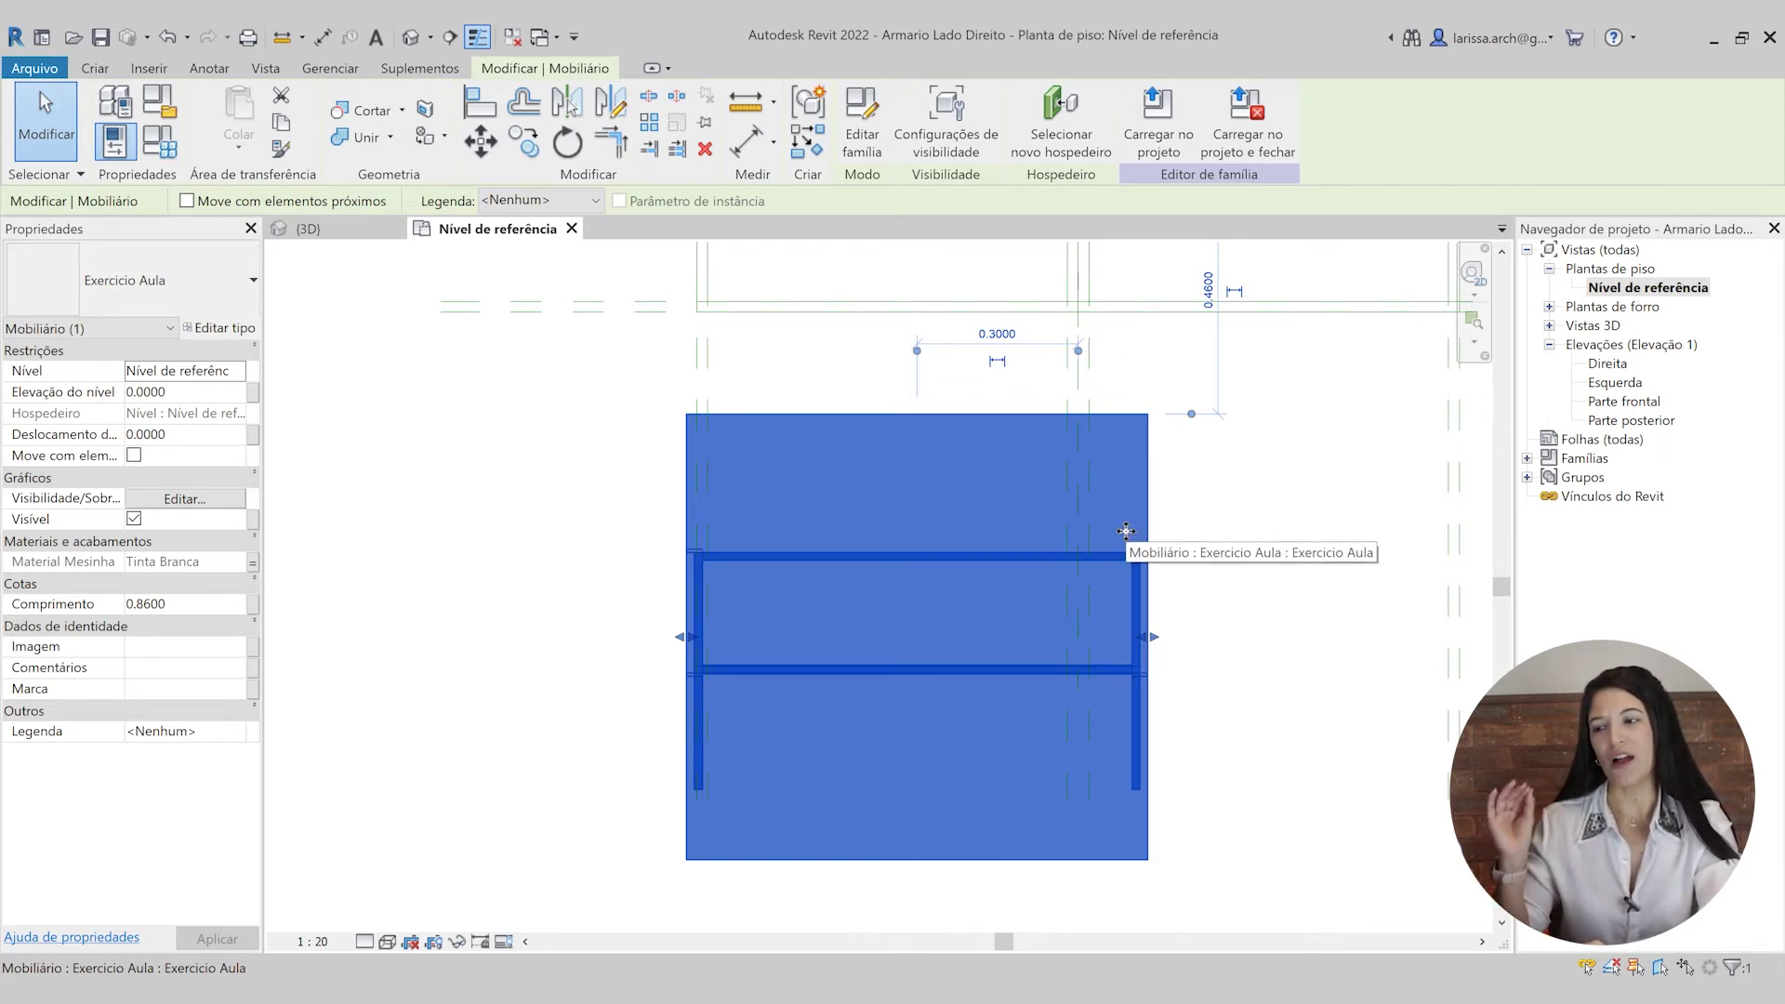
scroll(1138, 620, up, 2)
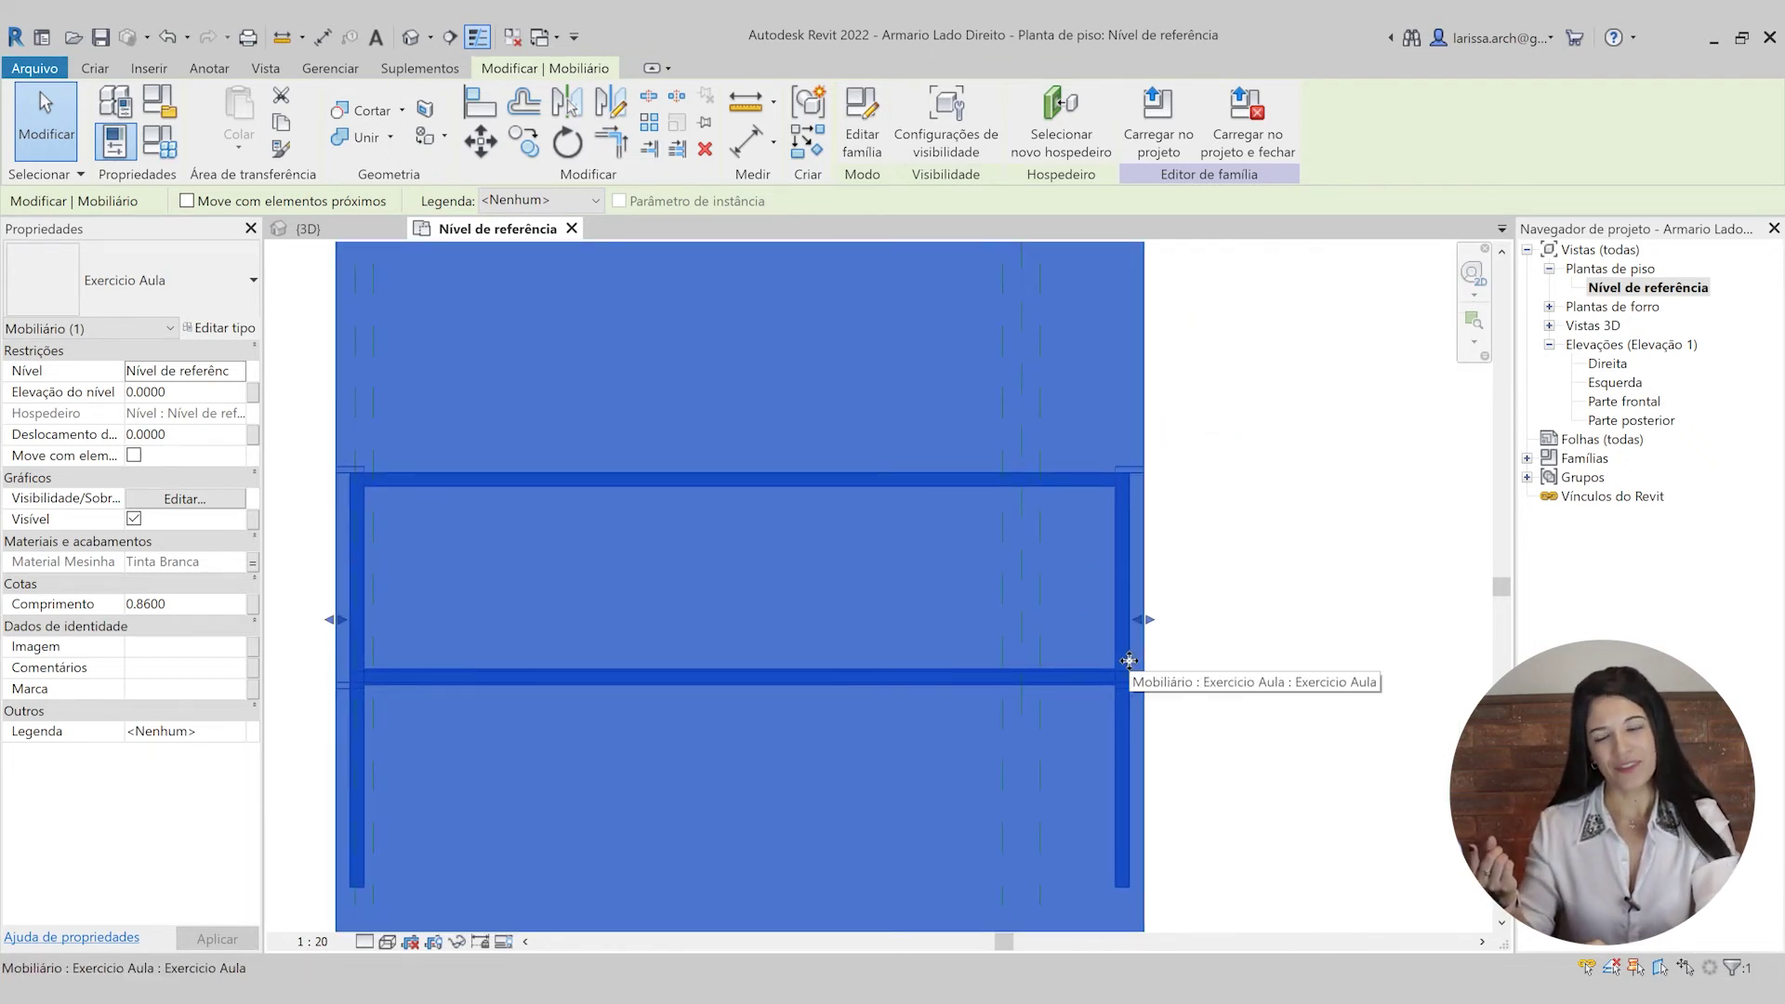
scroll(1128, 660, down, 2)
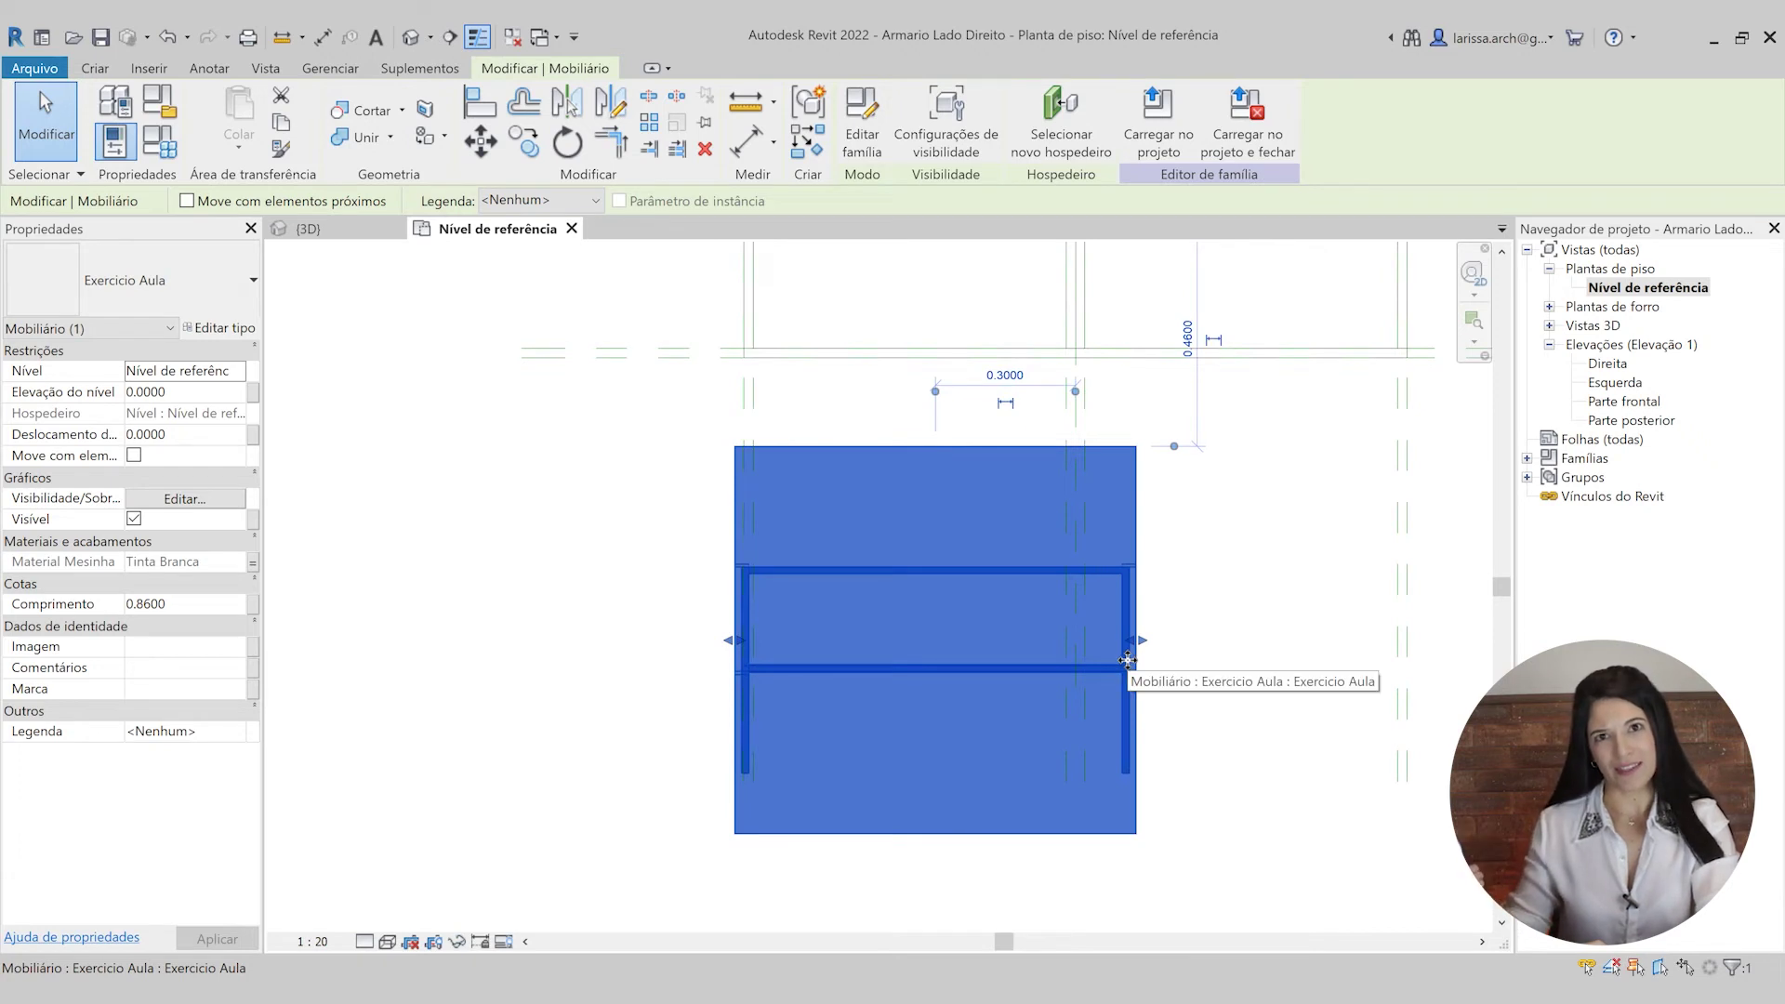
scroll(1130, 662, up, 1)
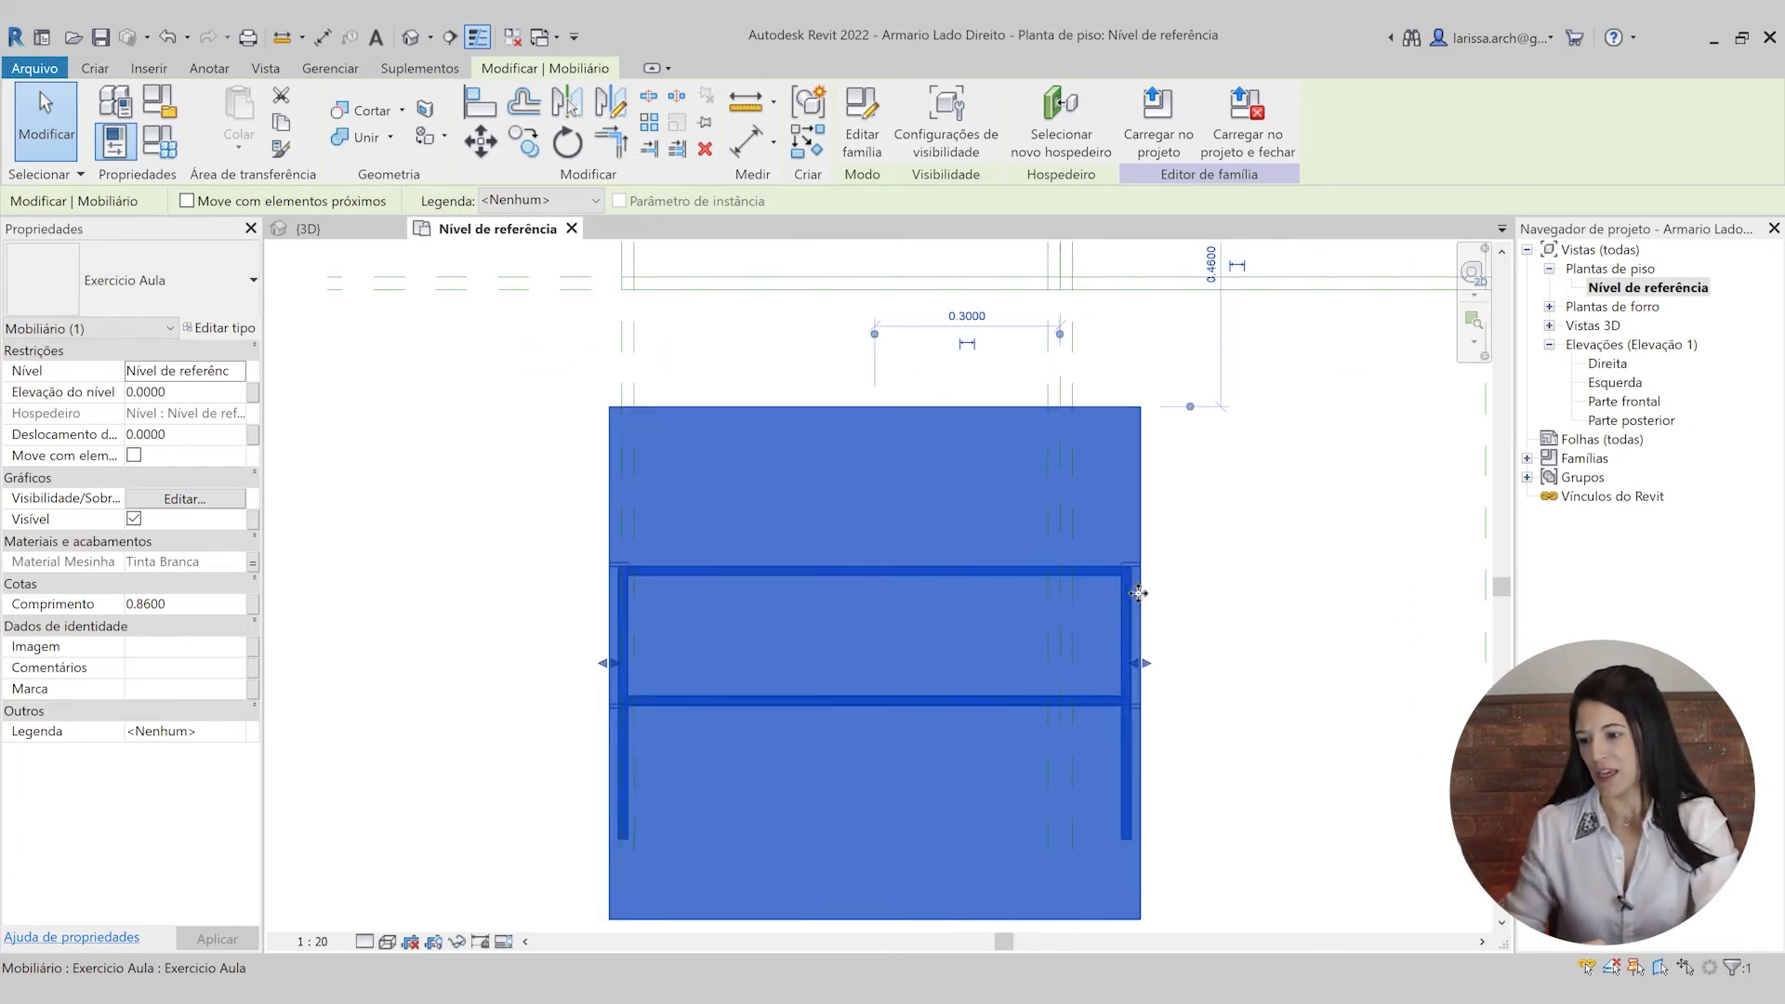
- Try stretching the table by its side handle, shortening it to about 0.51, and check the change in 3D
mouse_move(1146, 669)
mouse_down()
mouse_move(955, 650)
mouse_move(1182, 666)
mouse_up()
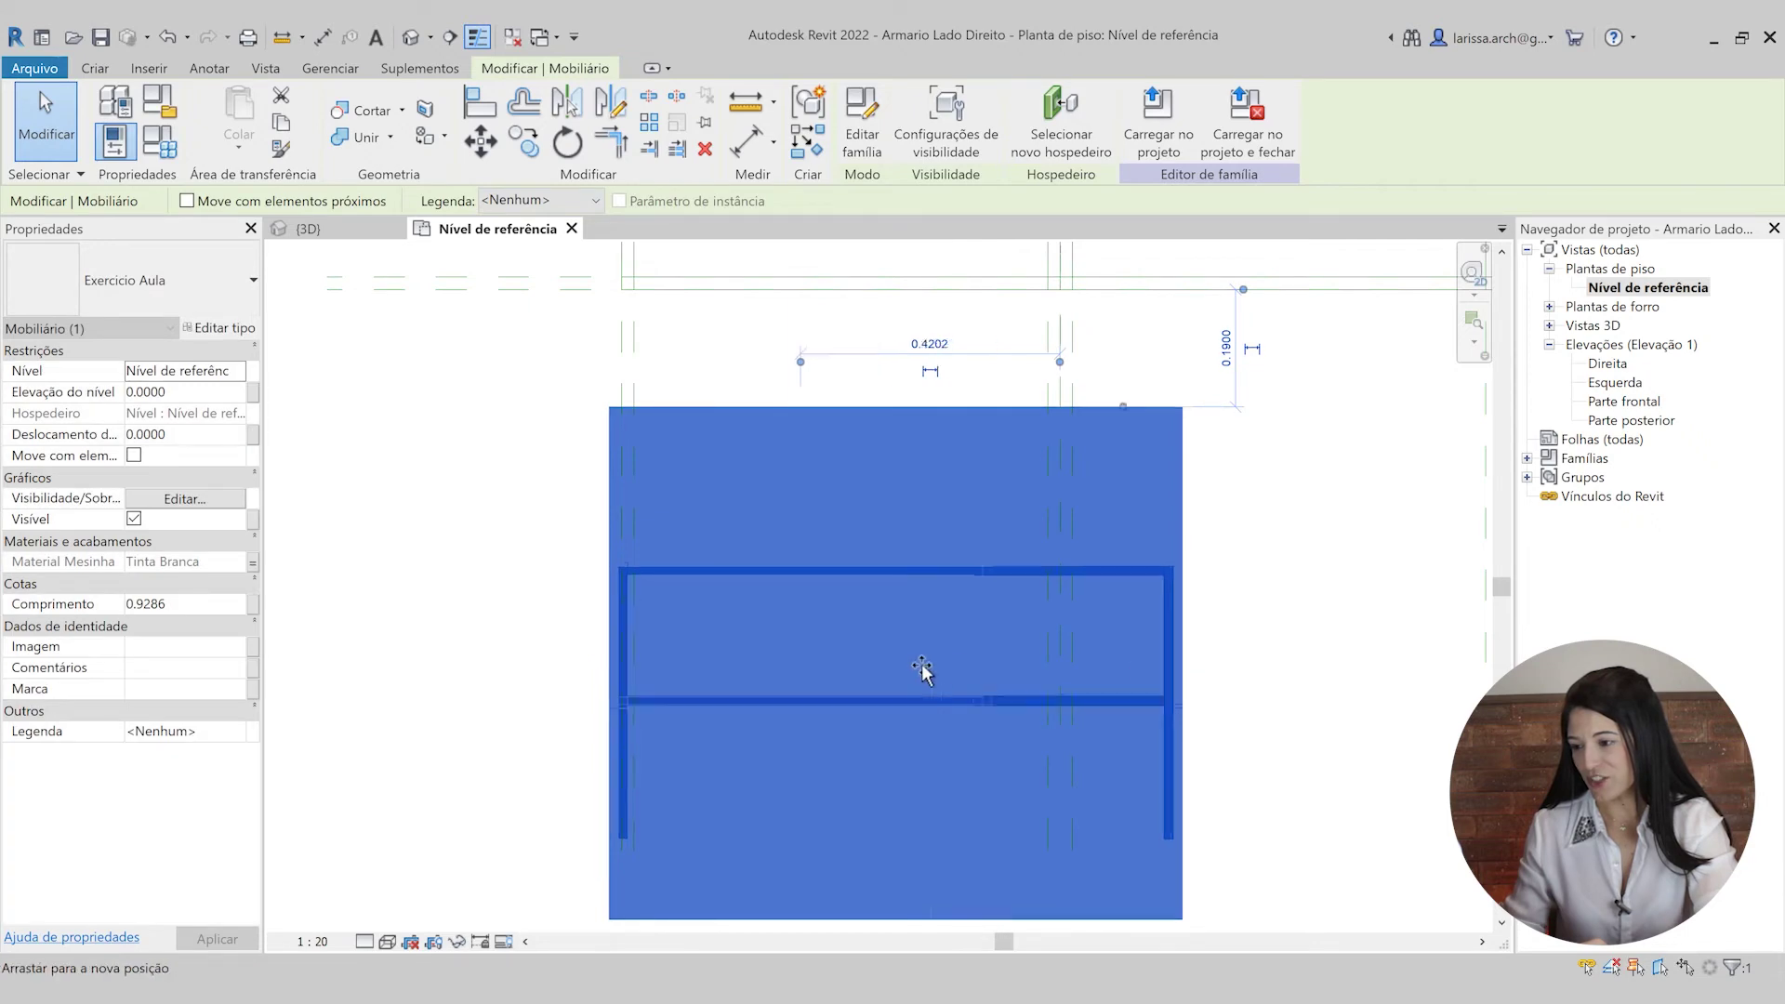
click(413, 37)
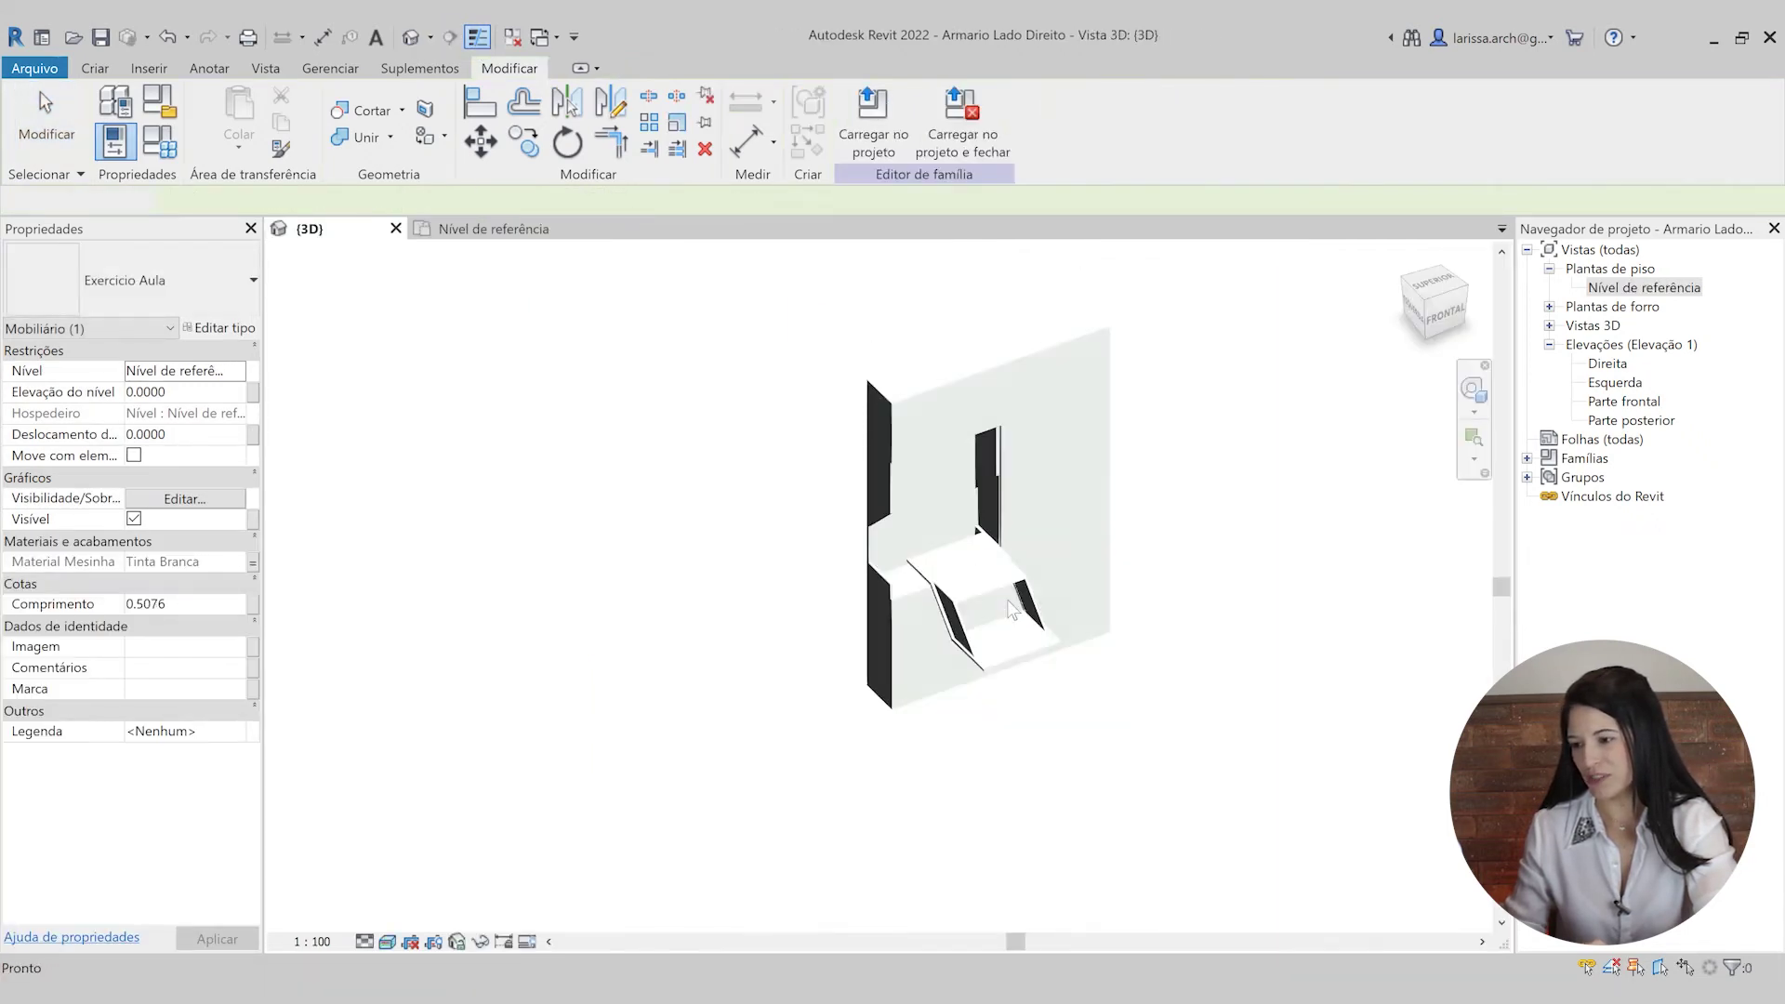
scroll(981, 551, up, 3)
key(Escape)
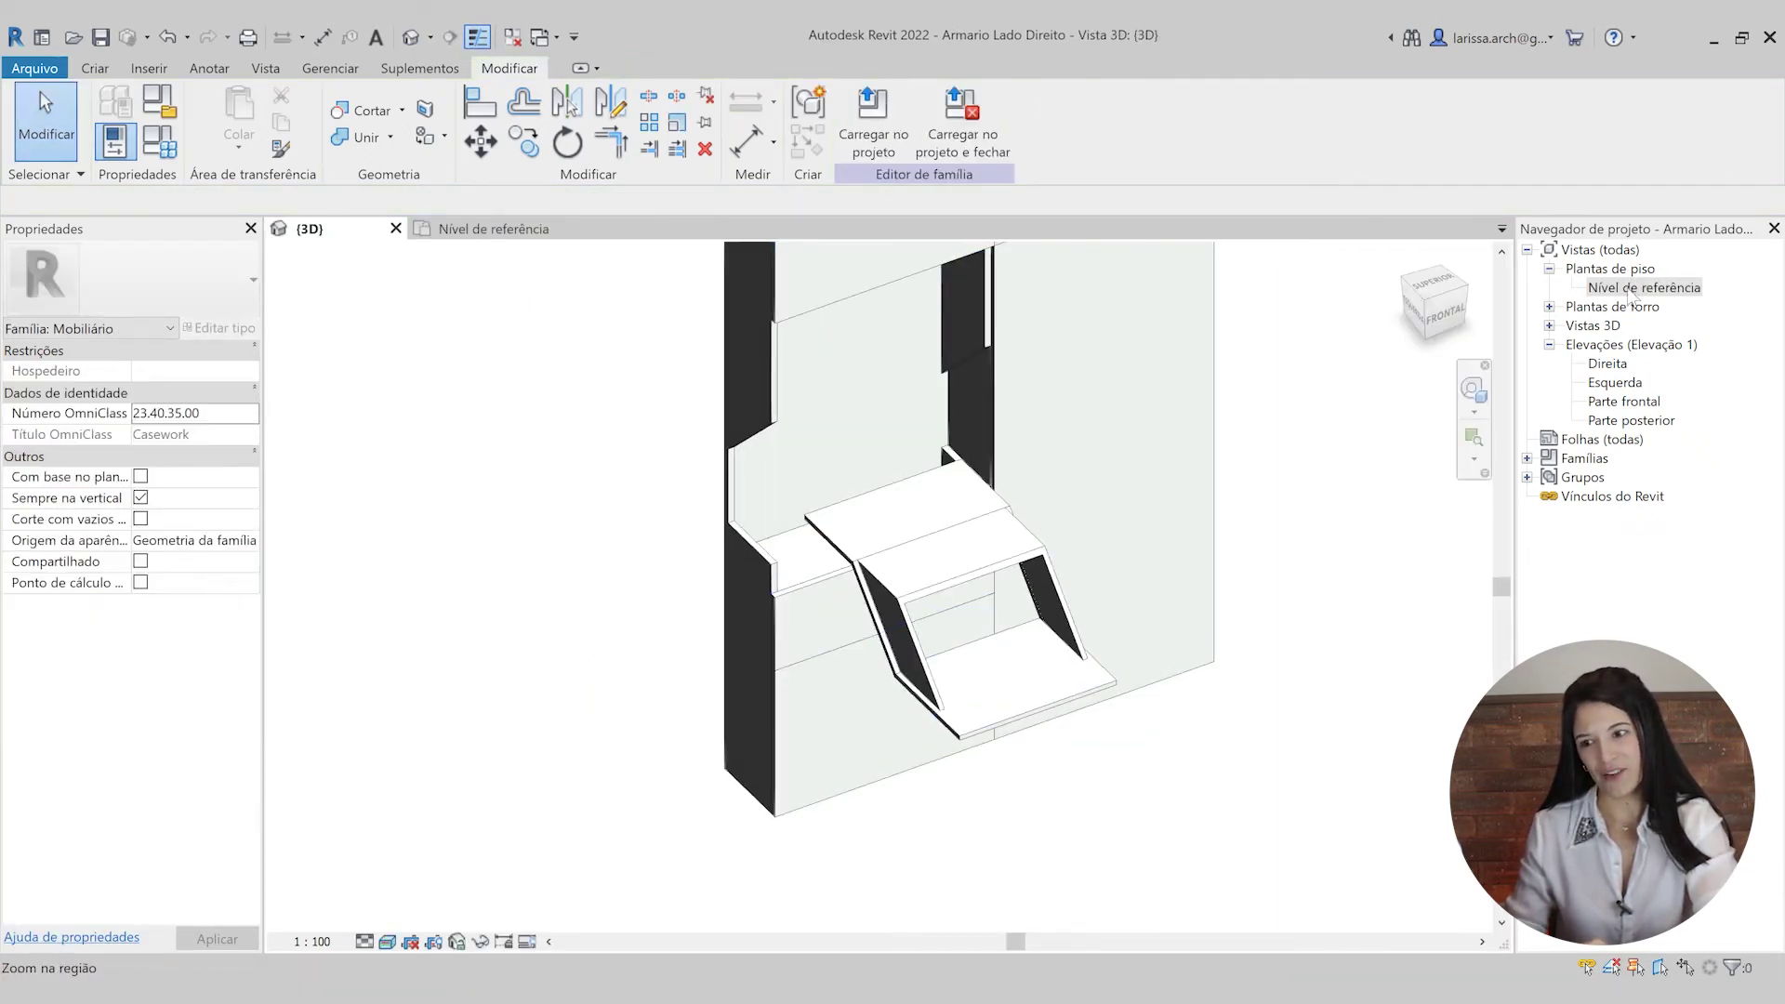
- In the Nível de referência floor plan, stretch the table's right side to the inner reference plane of the cabinet's central divider
double_click(1629, 289)
scroll(947, 554, up, 2)
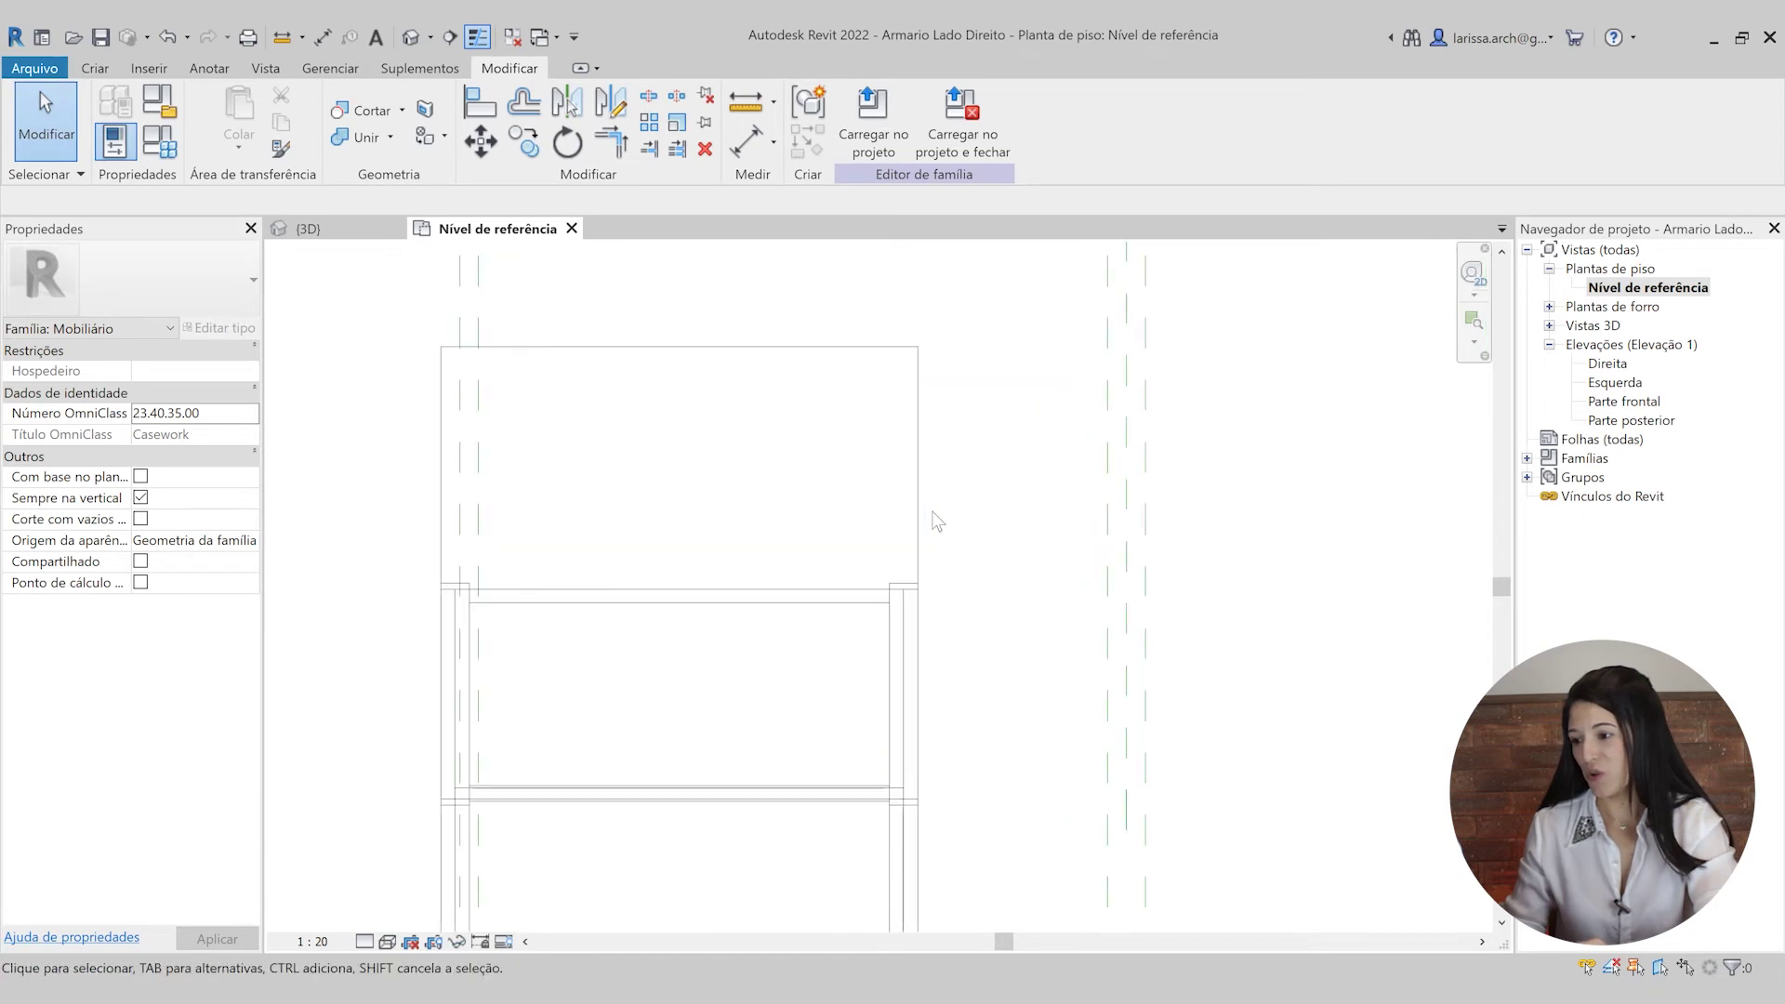
click(941, 520)
scroll(1005, 550, down, 1)
scroll(1000, 540, down, 1)
scroll(993, 564, up, 1)
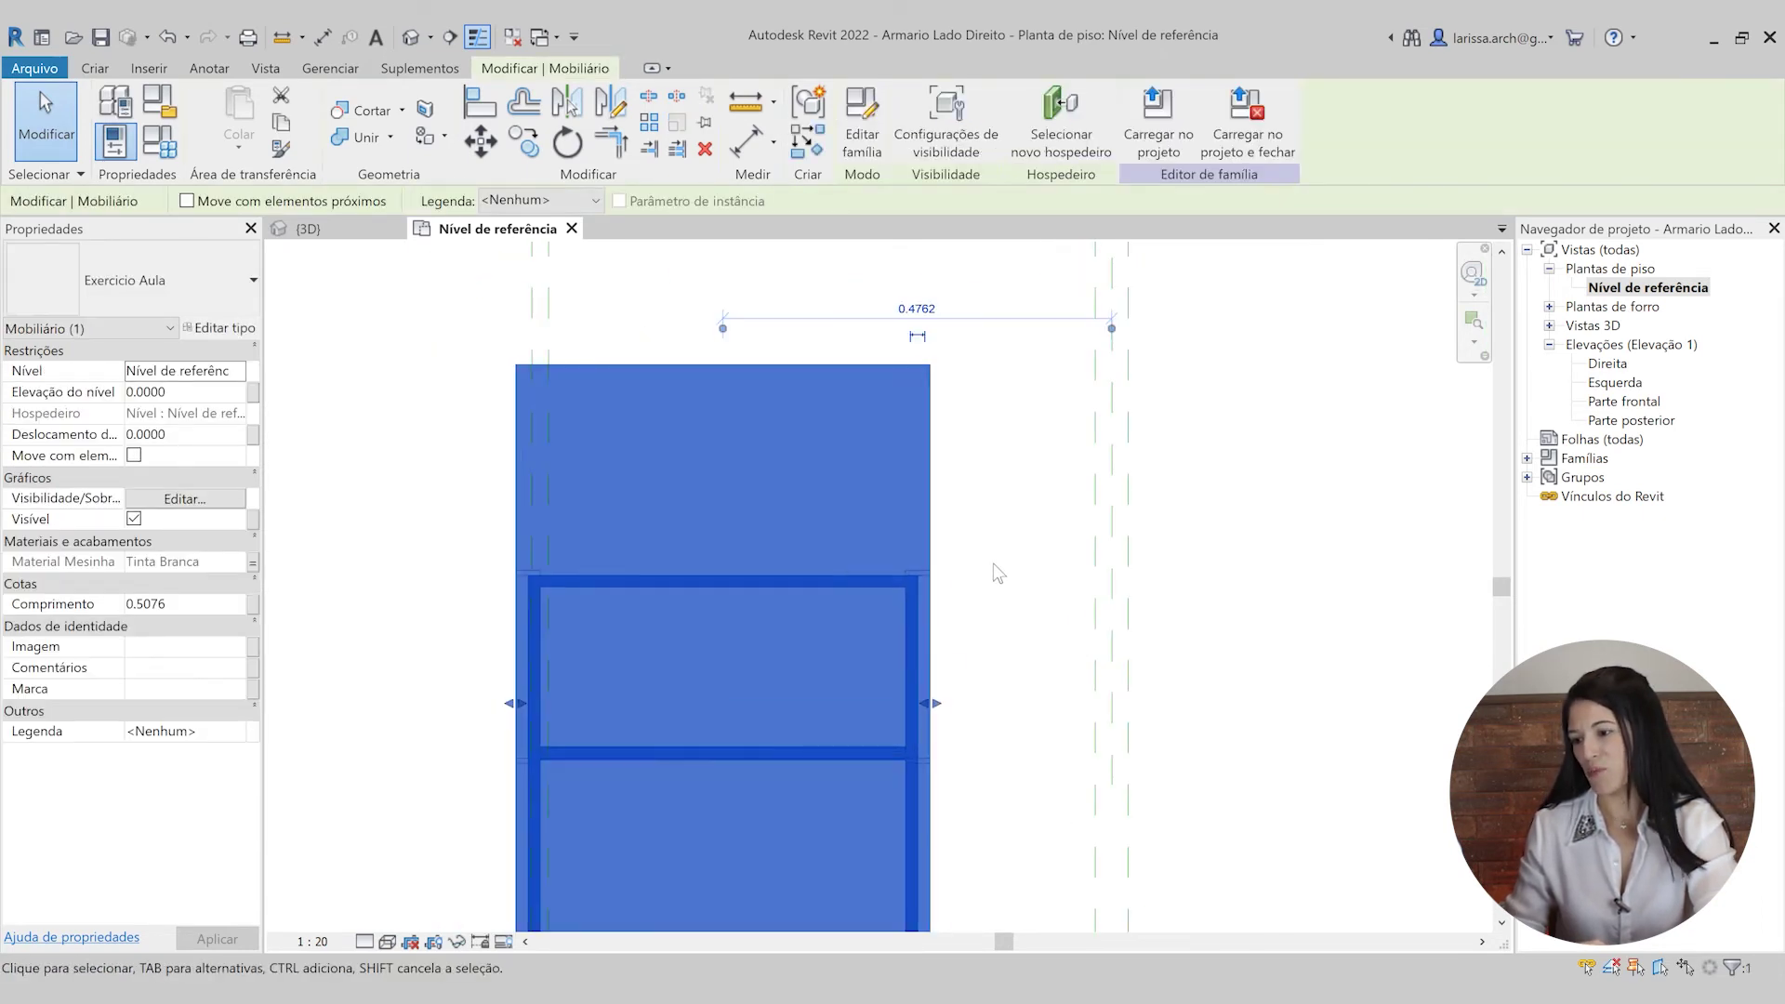
scroll(997, 680, up, 1)
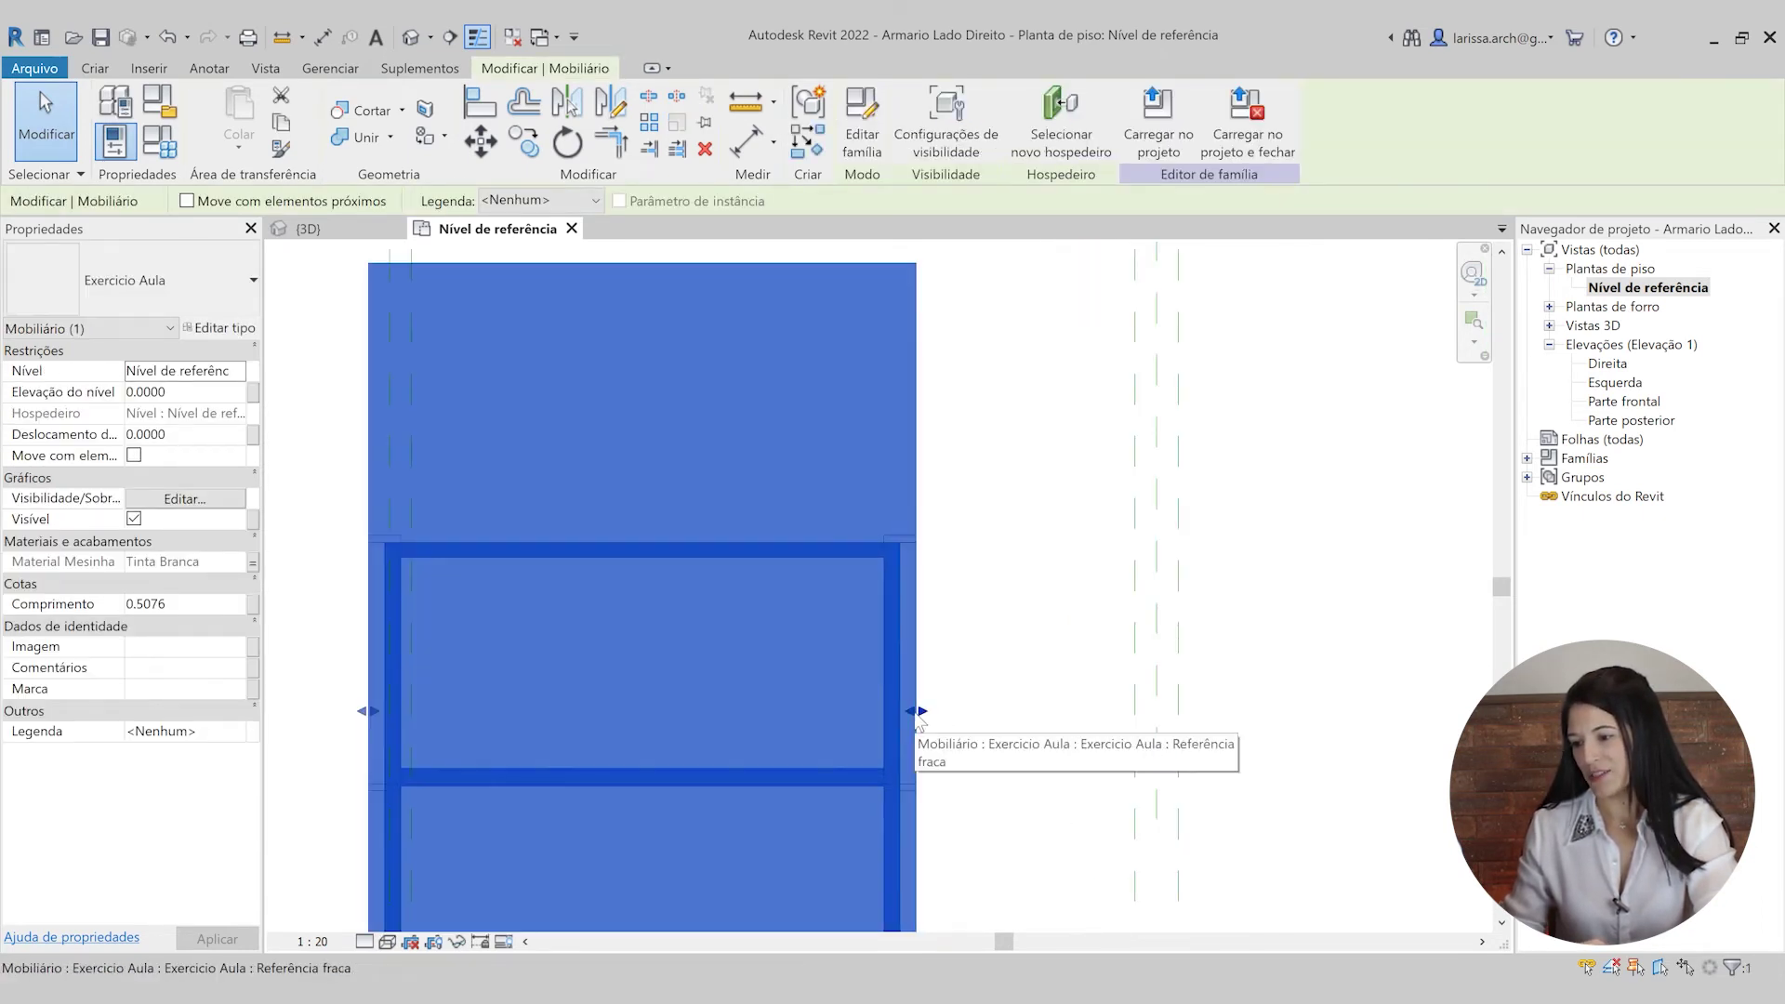
scroll(925, 718, down, 2)
scroll(928, 715, down, 1)
scroll(930, 716, up, 1)
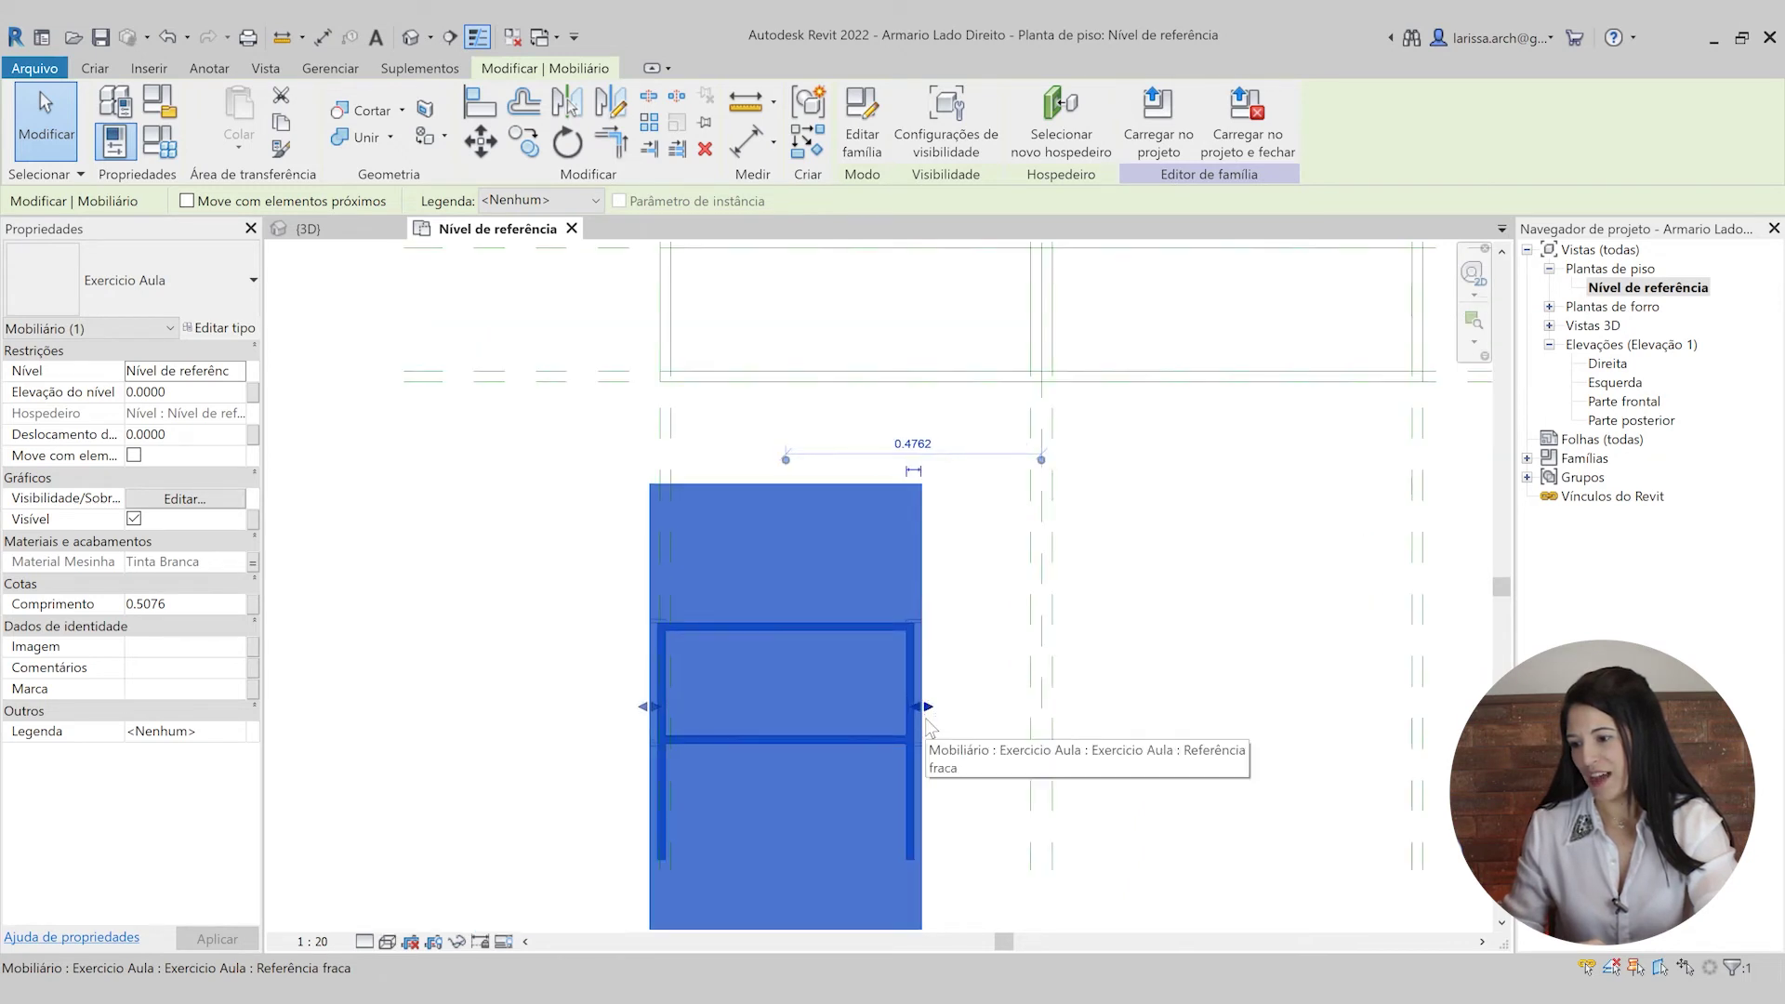
drag(930, 711, 1059, 688)
scroll(988, 710, up, 1)
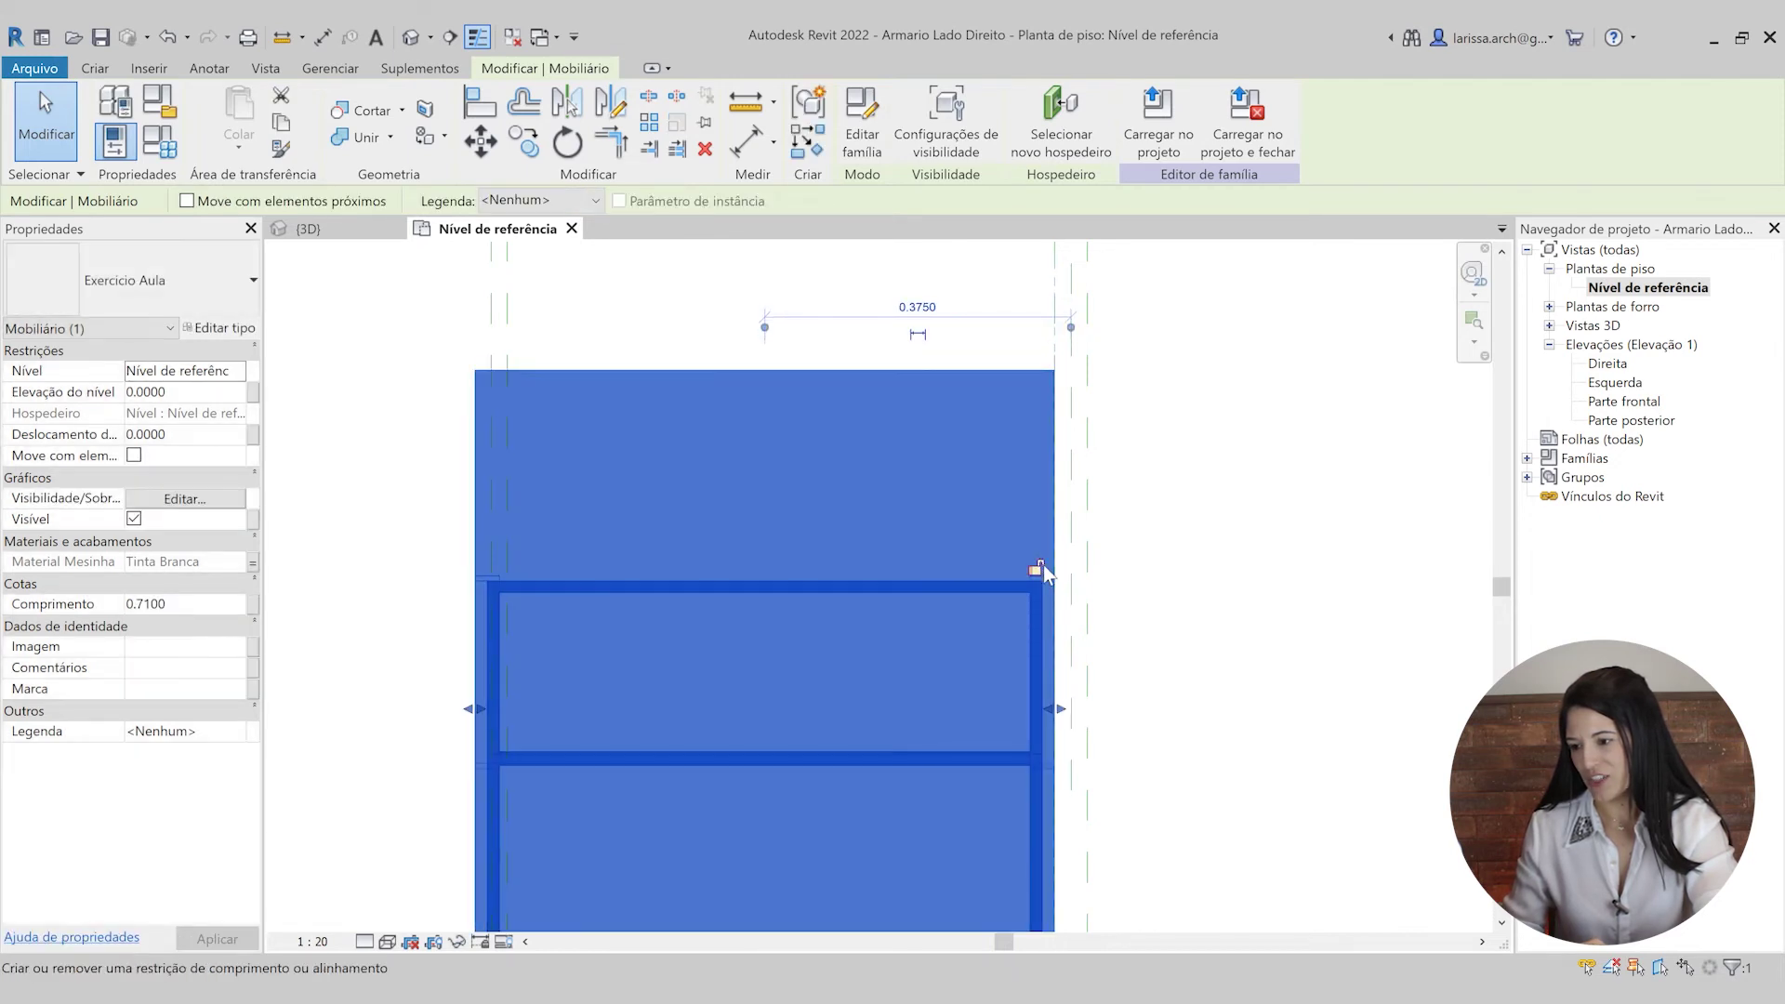
- Stretch the table's left side to the inner reference plane of the cabinet's left panel, for a length of 0.67
scroll(641, 699, up, 1)
middle_drag(641, 699, 841, 678)
drag(657, 691, 688, 665)
scroll(709, 593, up, 2)
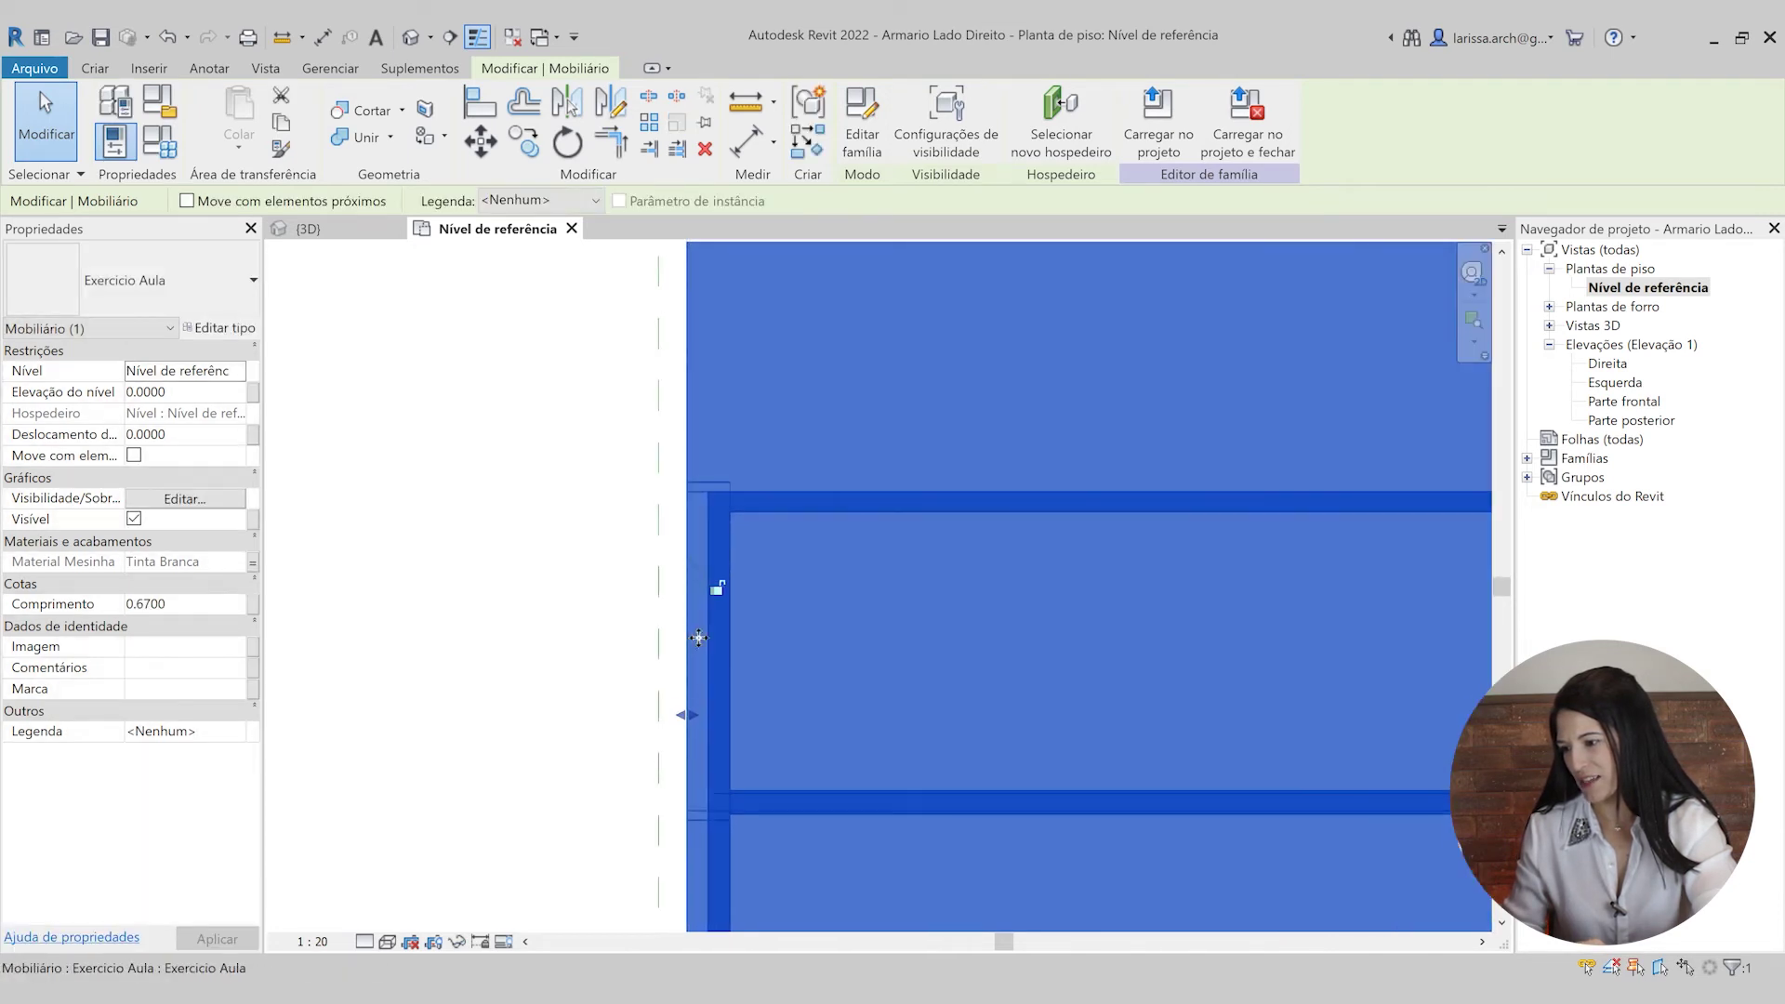
scroll(867, 665, down, 3)
click(739, 687)
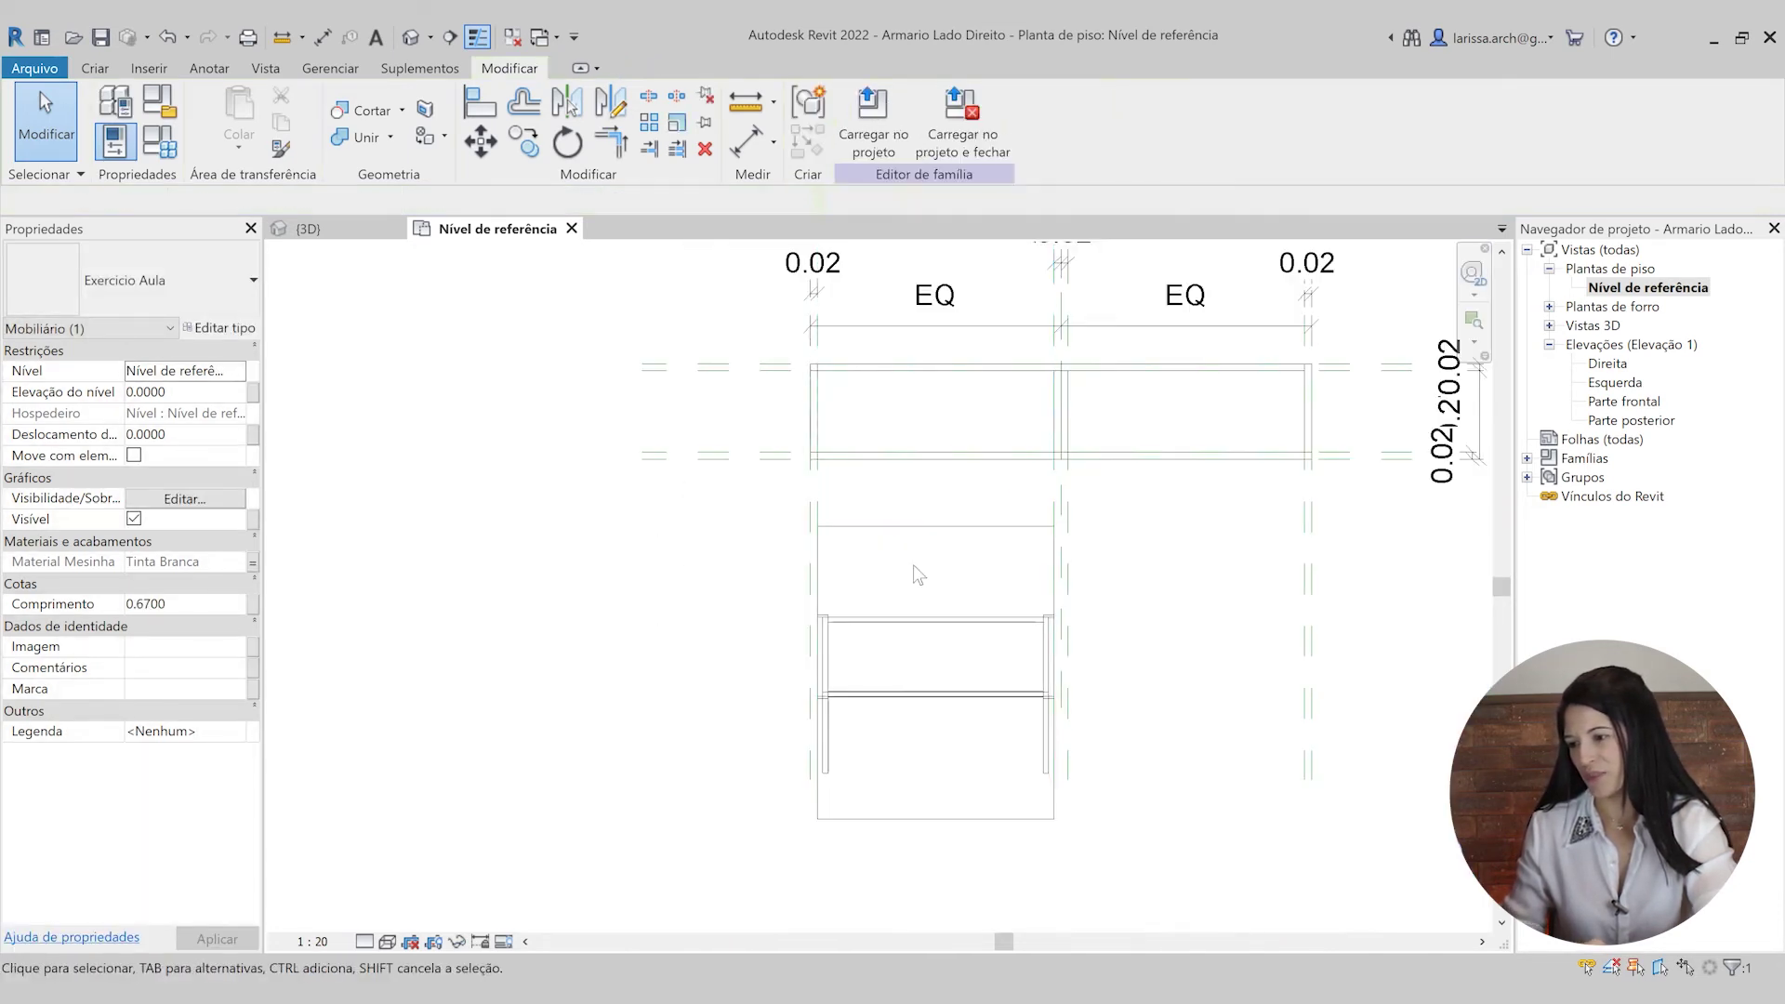
- Align the table's back edge with the inner reference plane of the cabinet's back panel
scroll(943, 657, up, 1)
scroll(1028, 697, up, 2)
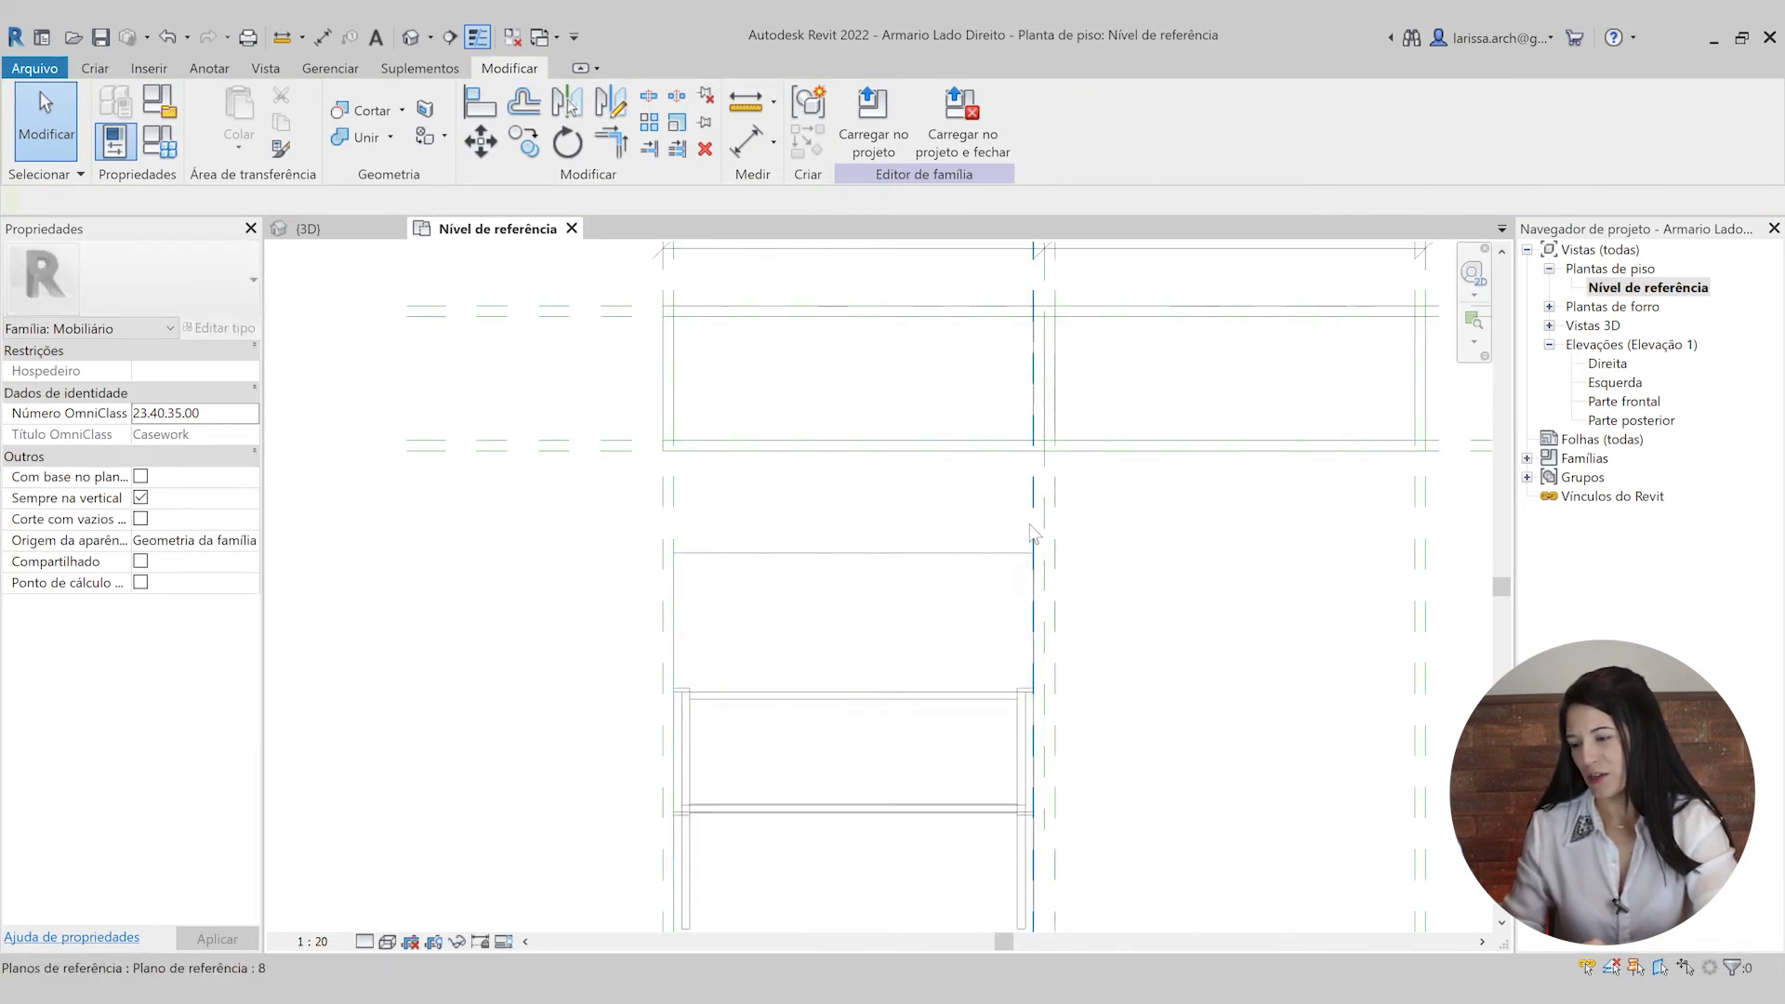
scroll(878, 690, down, 1)
scroll(878, 690, down, 1)
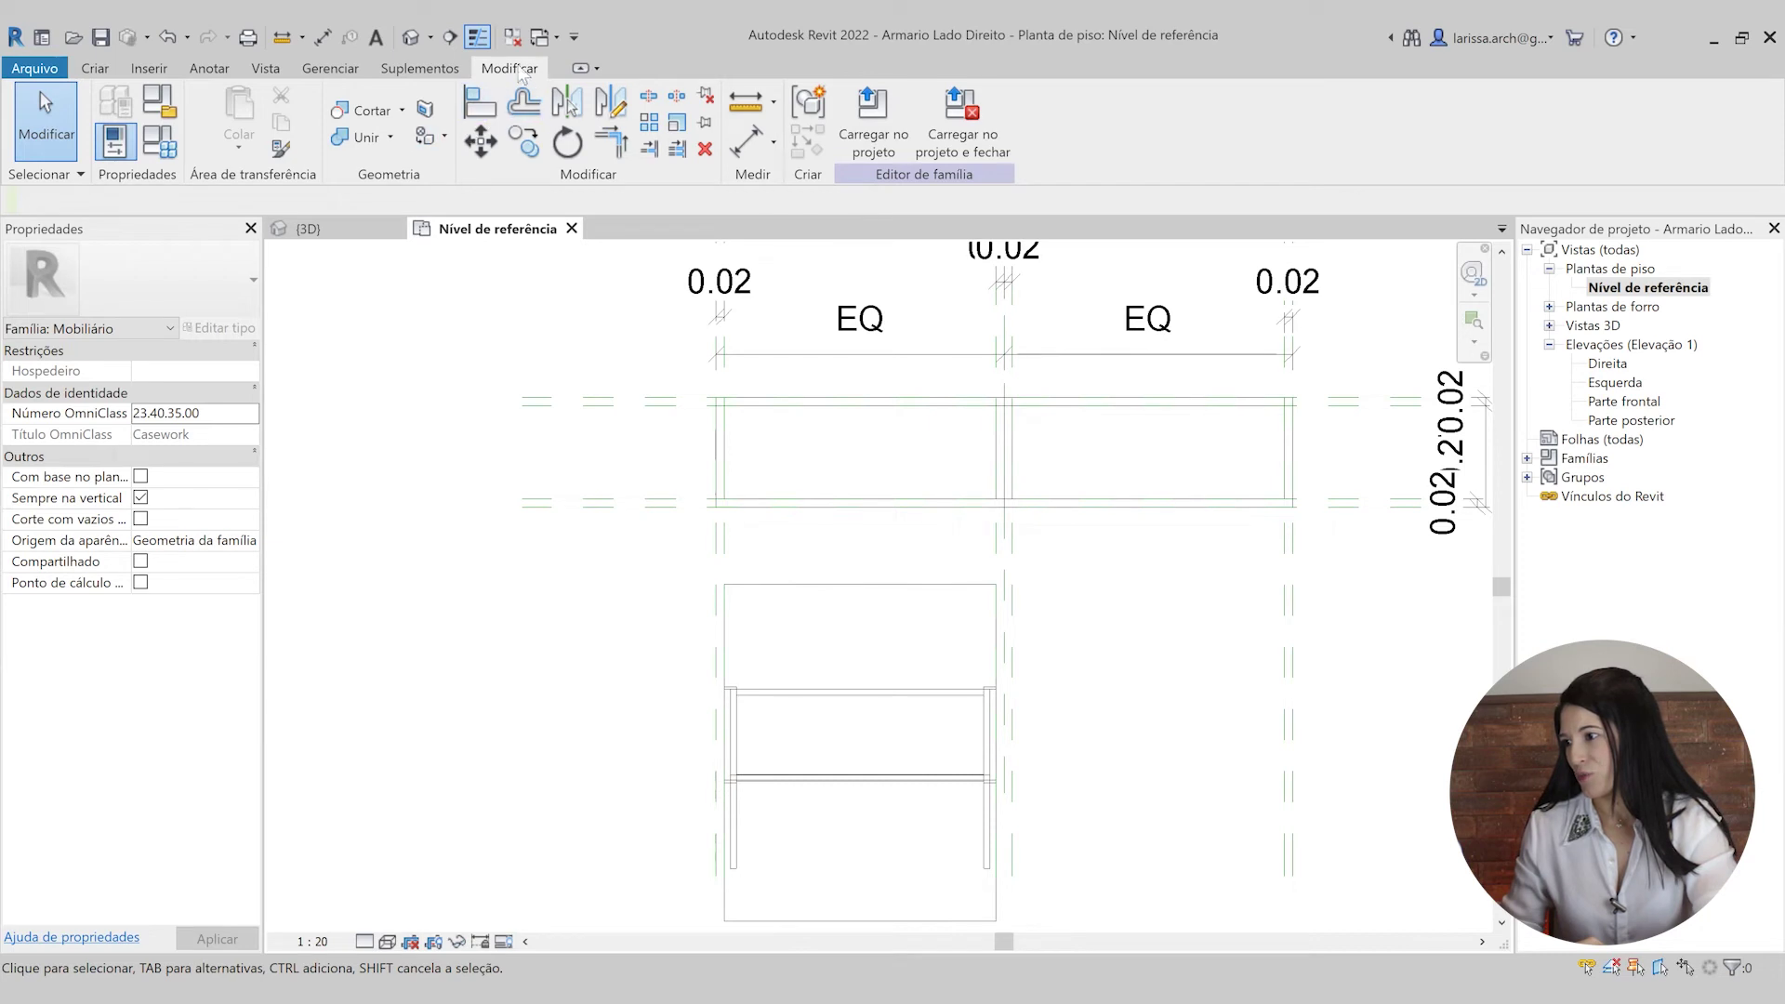
click(480, 105)
scroll(730, 367, up, 3)
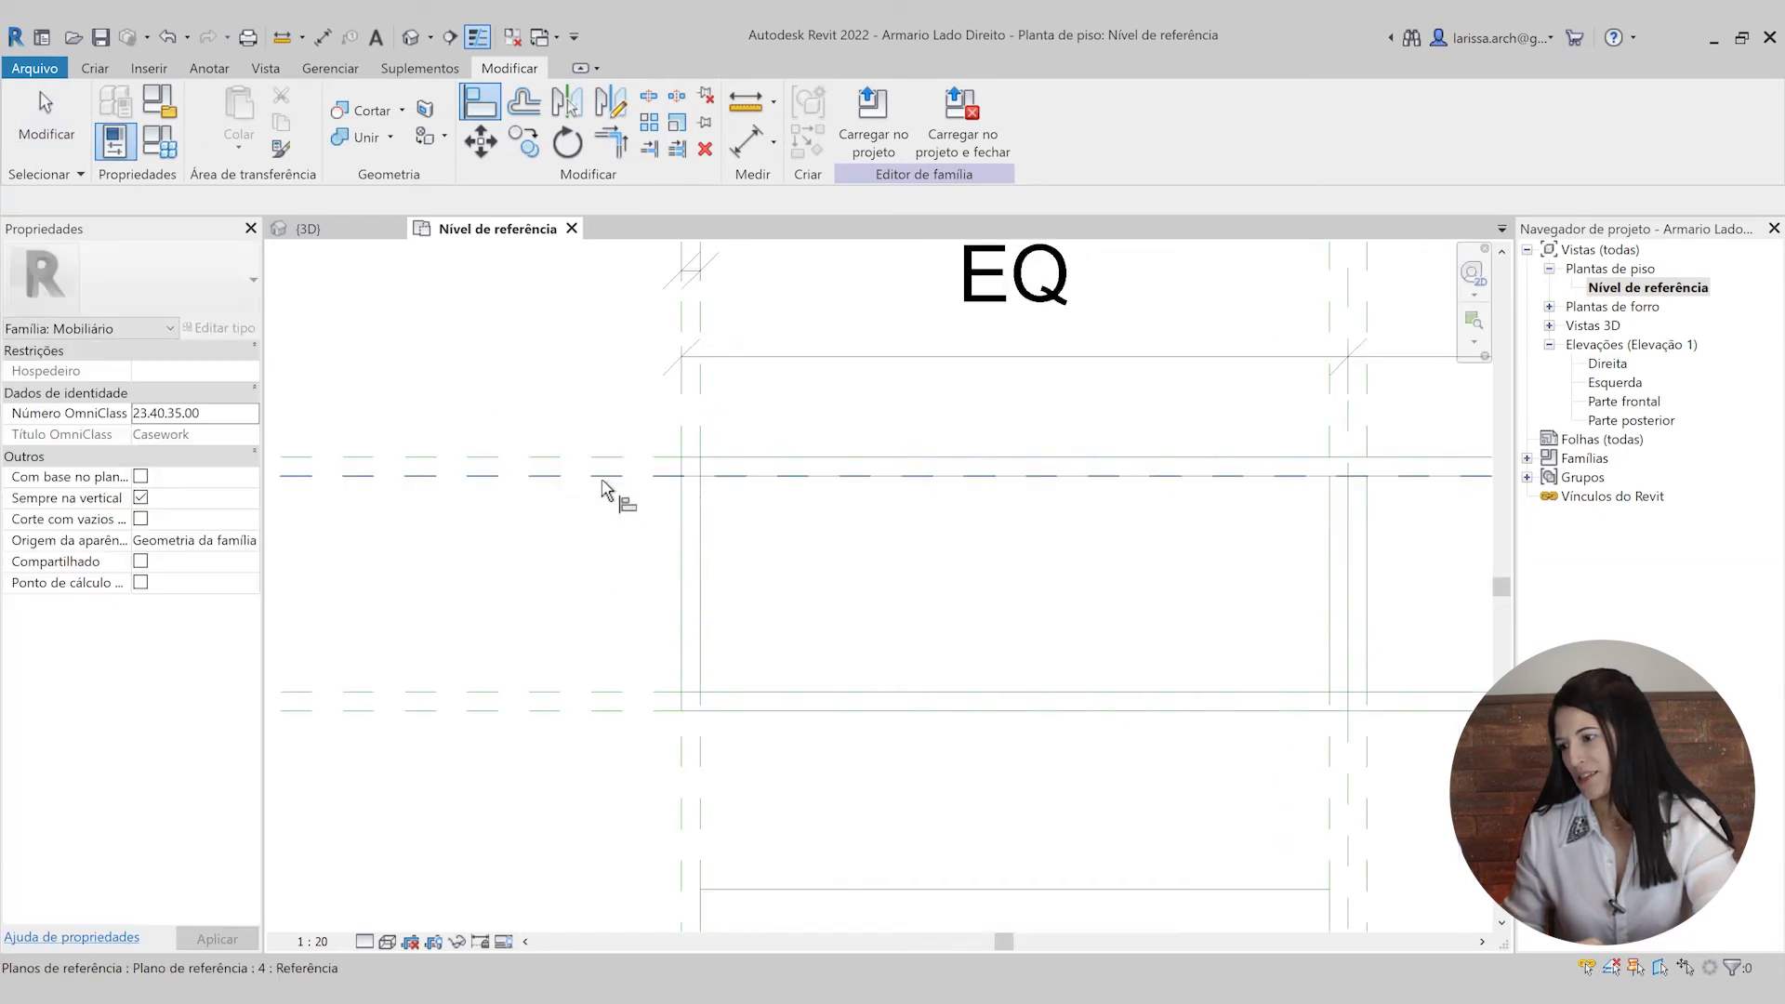
scroll(617, 493, down, 3)
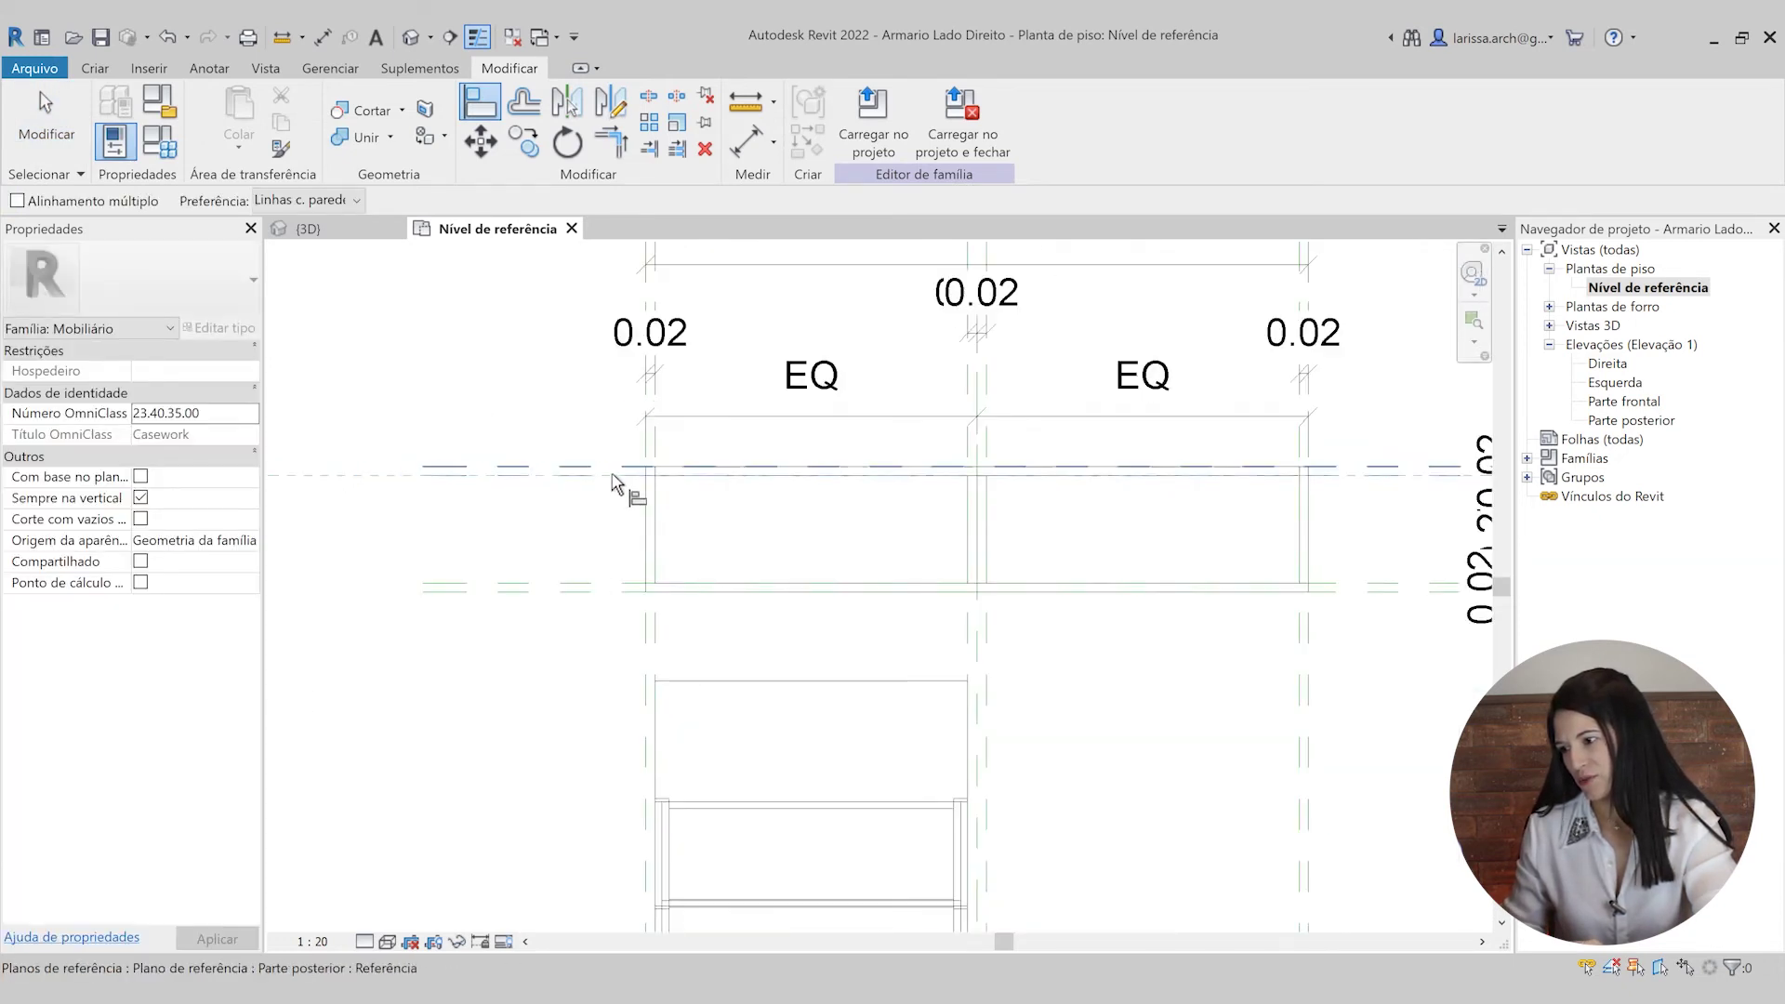
scroll(711, 734, up, 2)
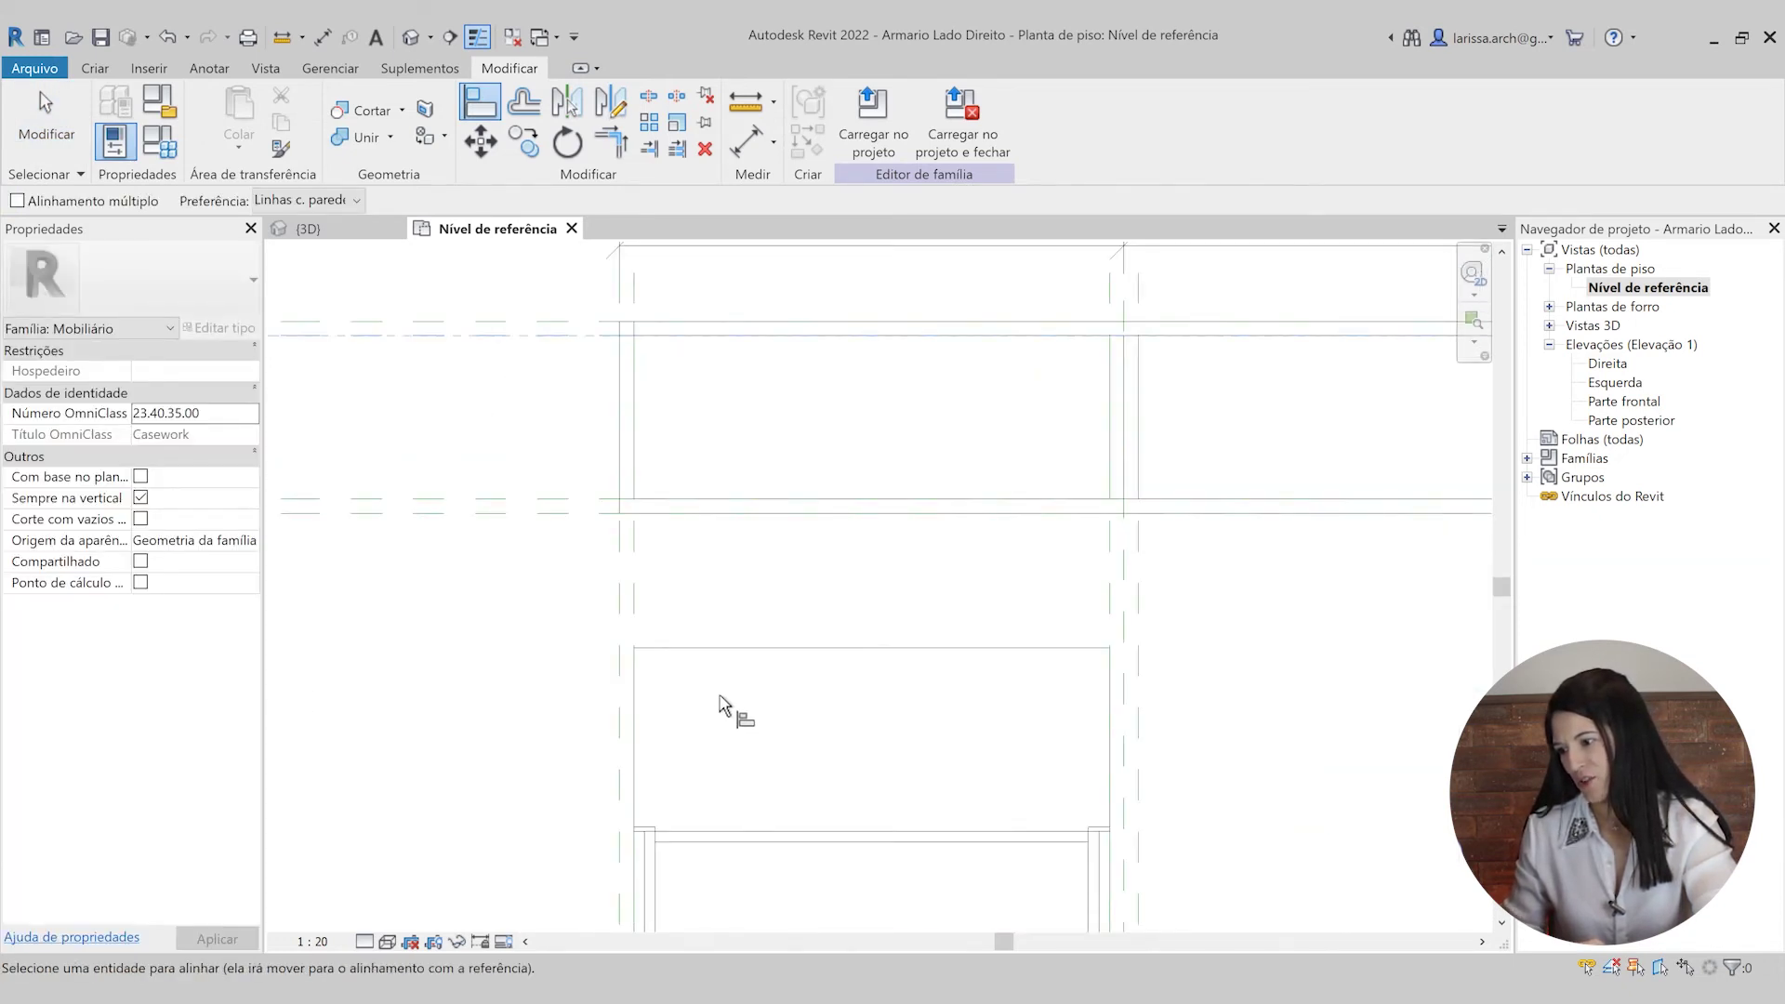
click(751, 650)
scroll(878, 360, down, 2)
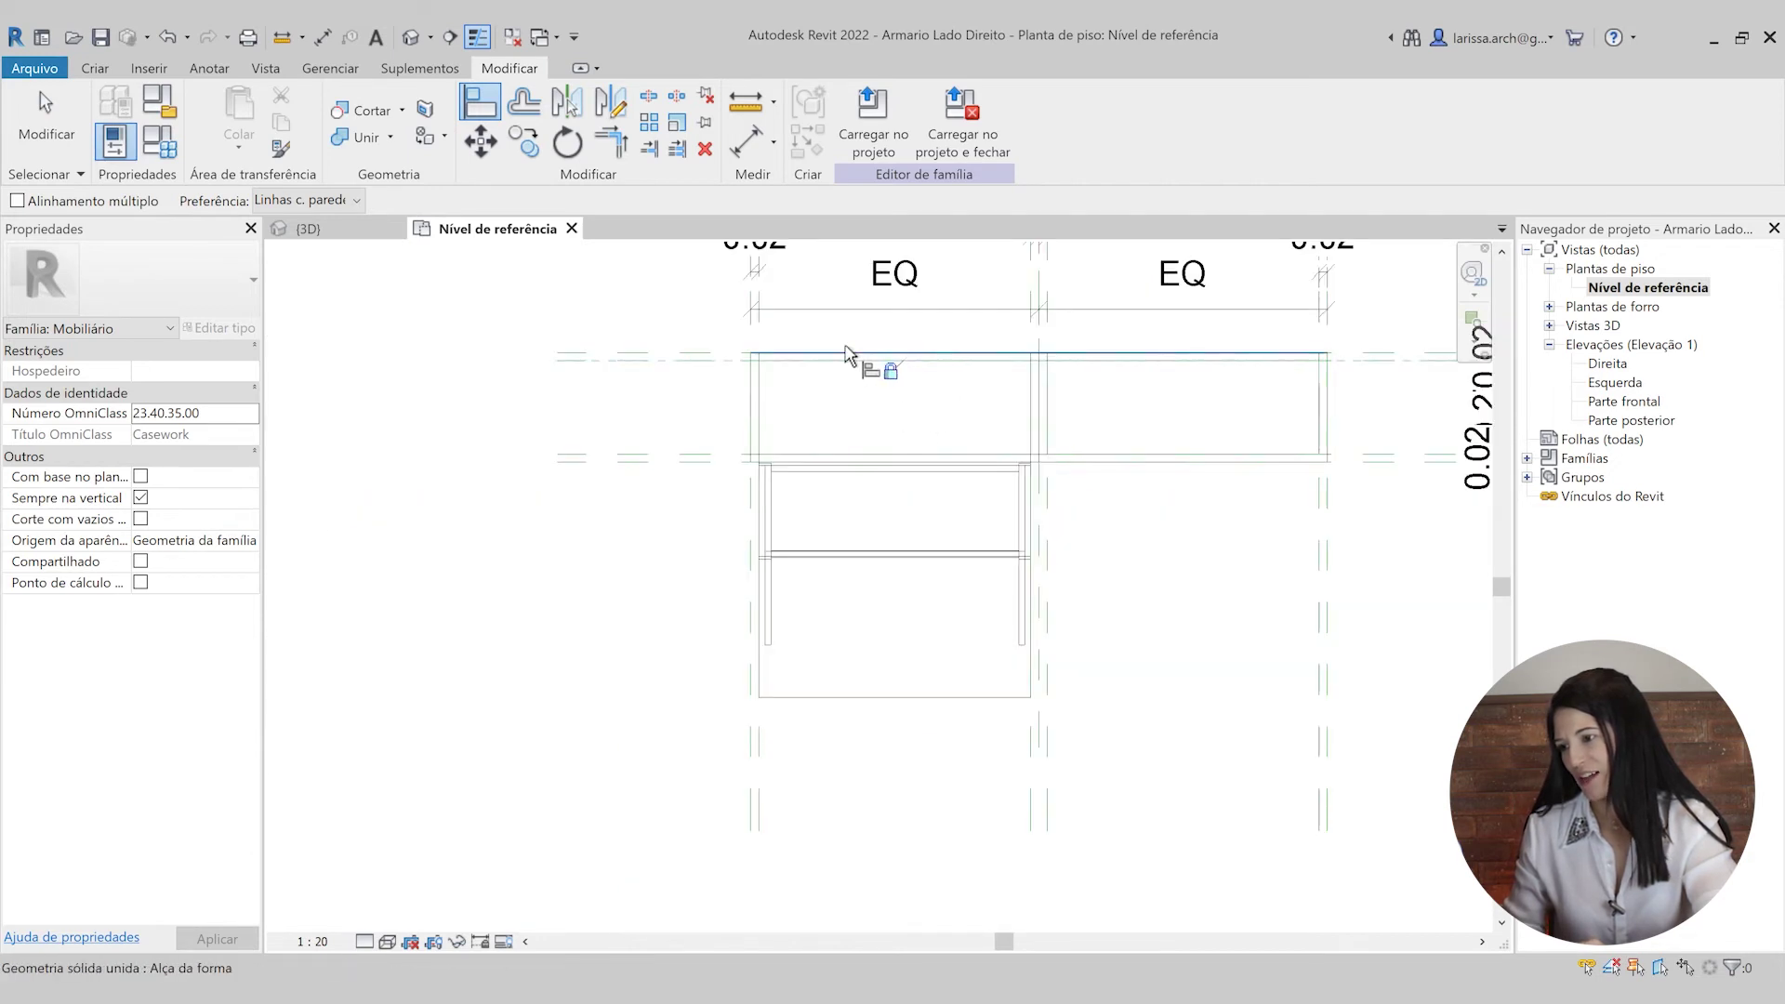
- Examine the table's depth and height inside the cabinet niche from several angles in the 3D view
click(411, 39)
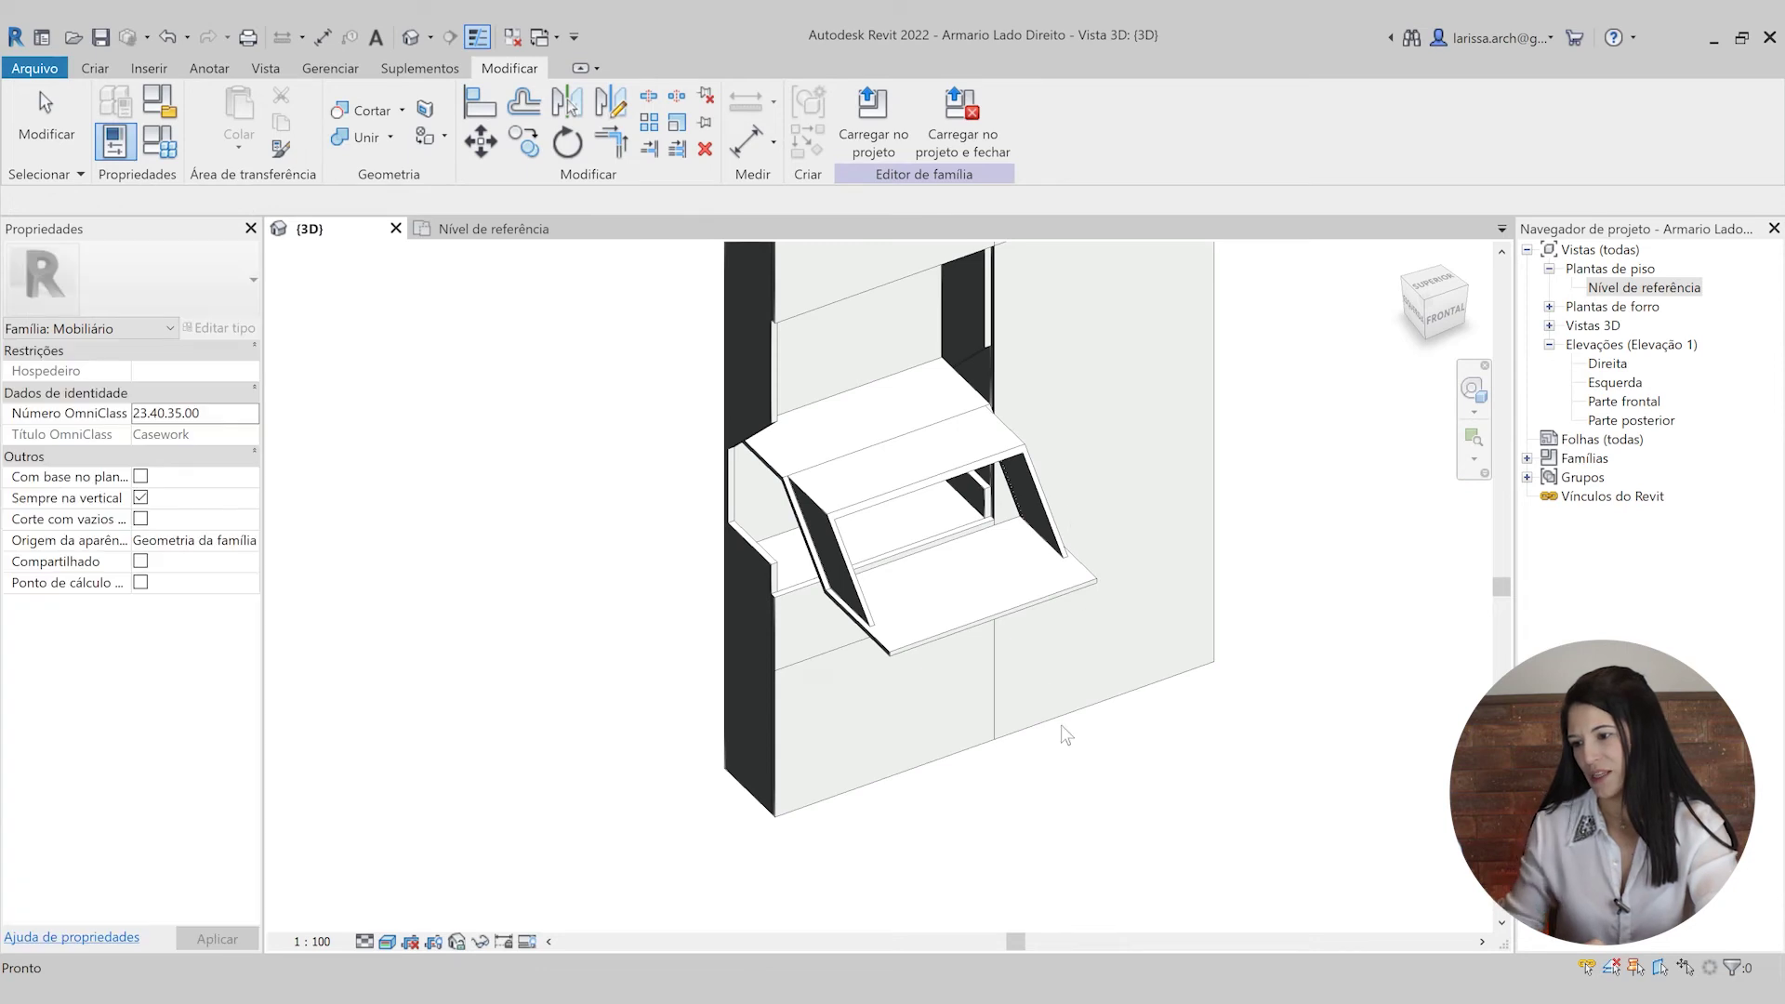
shift+middle_drag(1066, 735, 864, 555)
scroll(832, 583, up, 3)
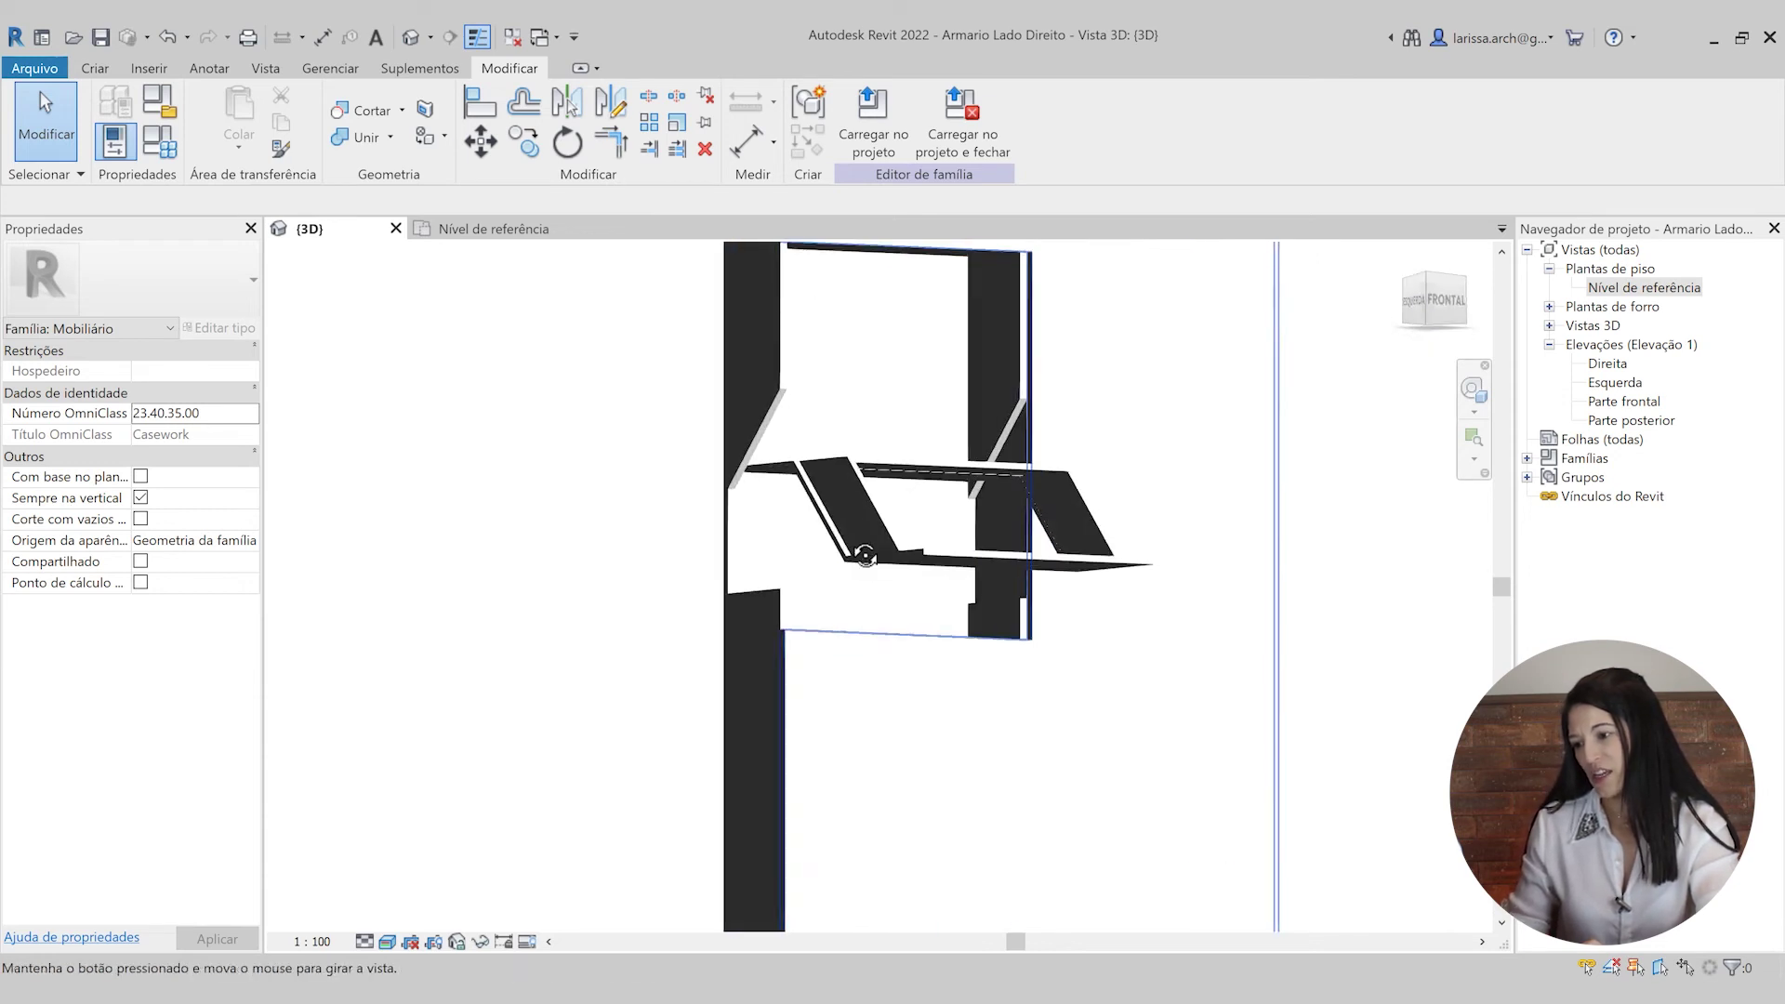
scroll(862, 543, down, 3)
shift+middle_drag(970, 641, 863, 569)
scroll(857, 559, up, 3)
shift+middle_drag(744, 465, 788, 477)
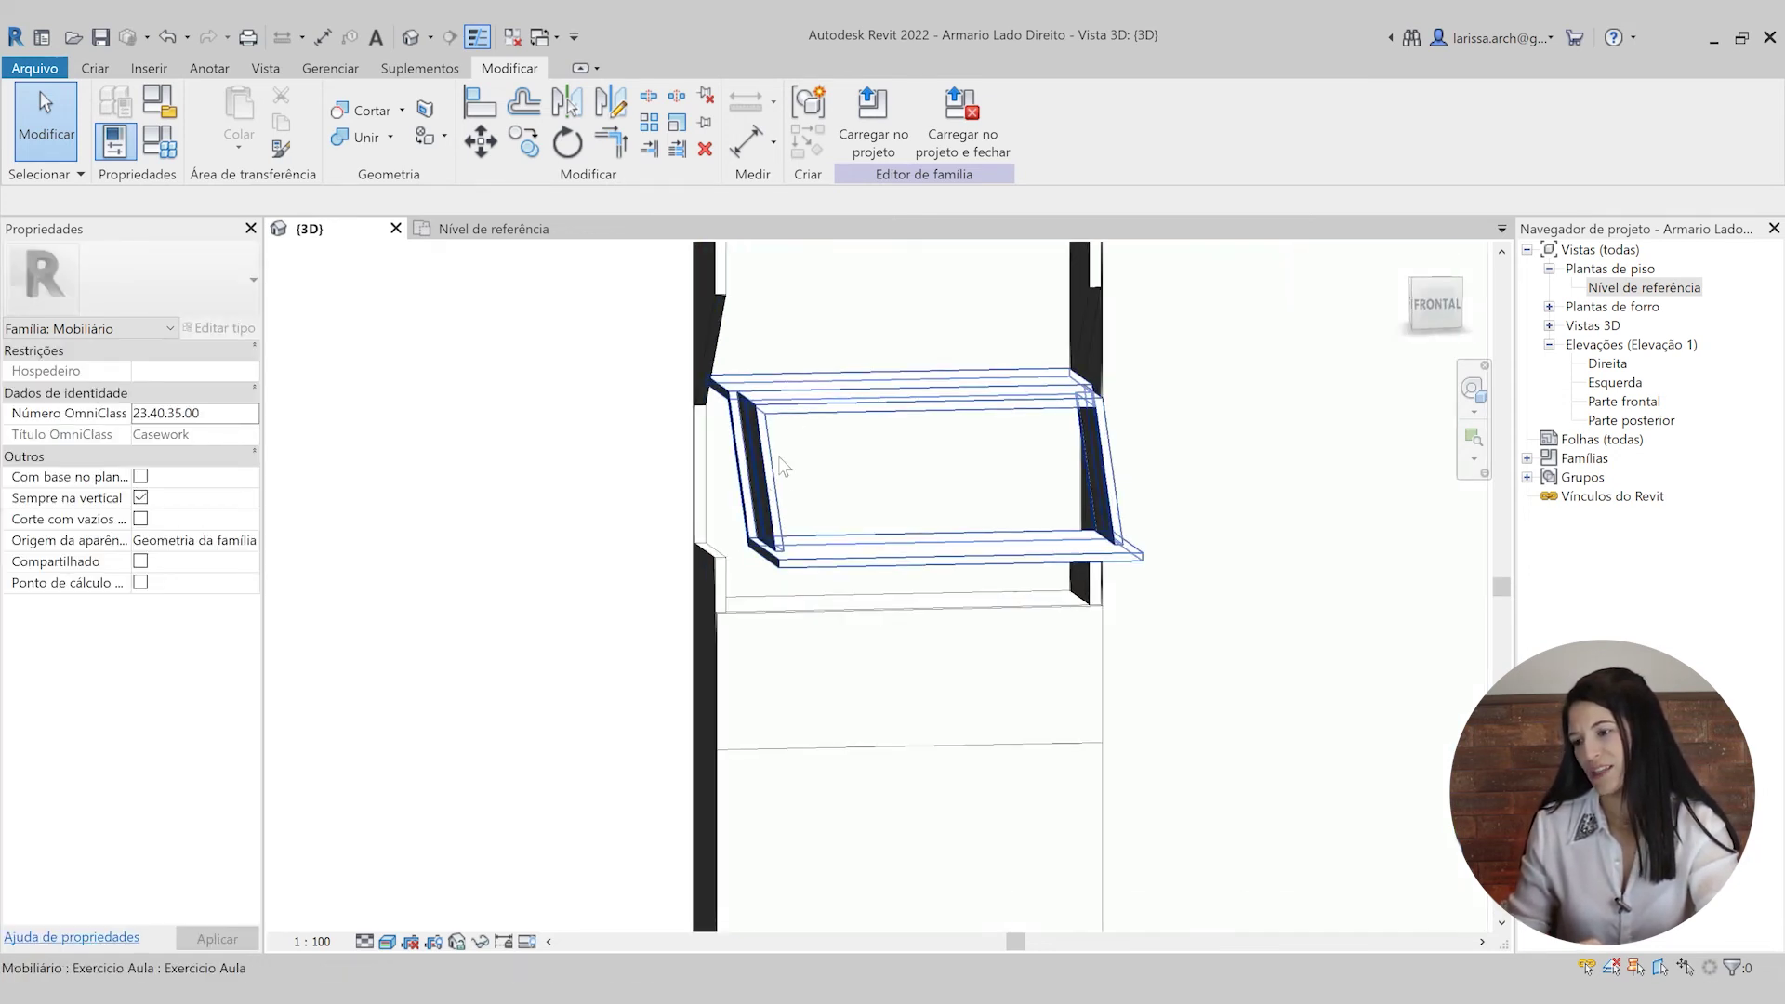
- In the Parte frontal elevation, align the table's top edge with the horizontal reference plane just below the table
double_click(1644, 406)
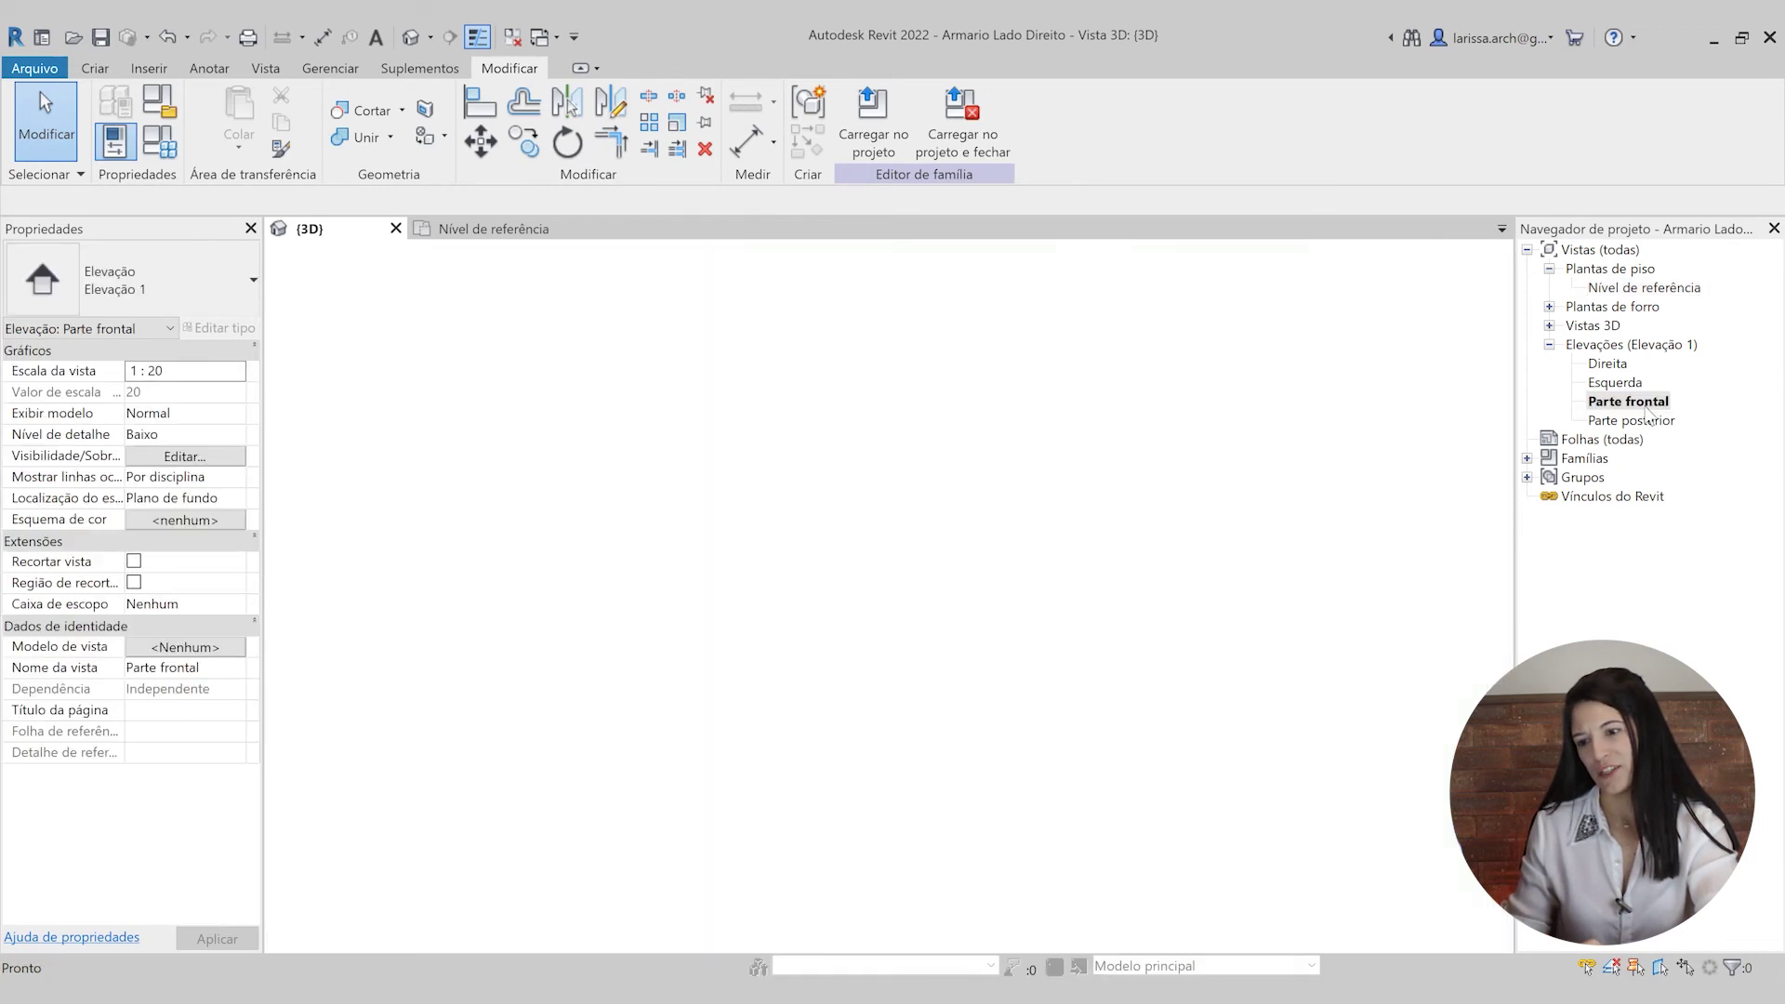
scroll(793, 617, up, 4)
scroll(831, 558, up, 2)
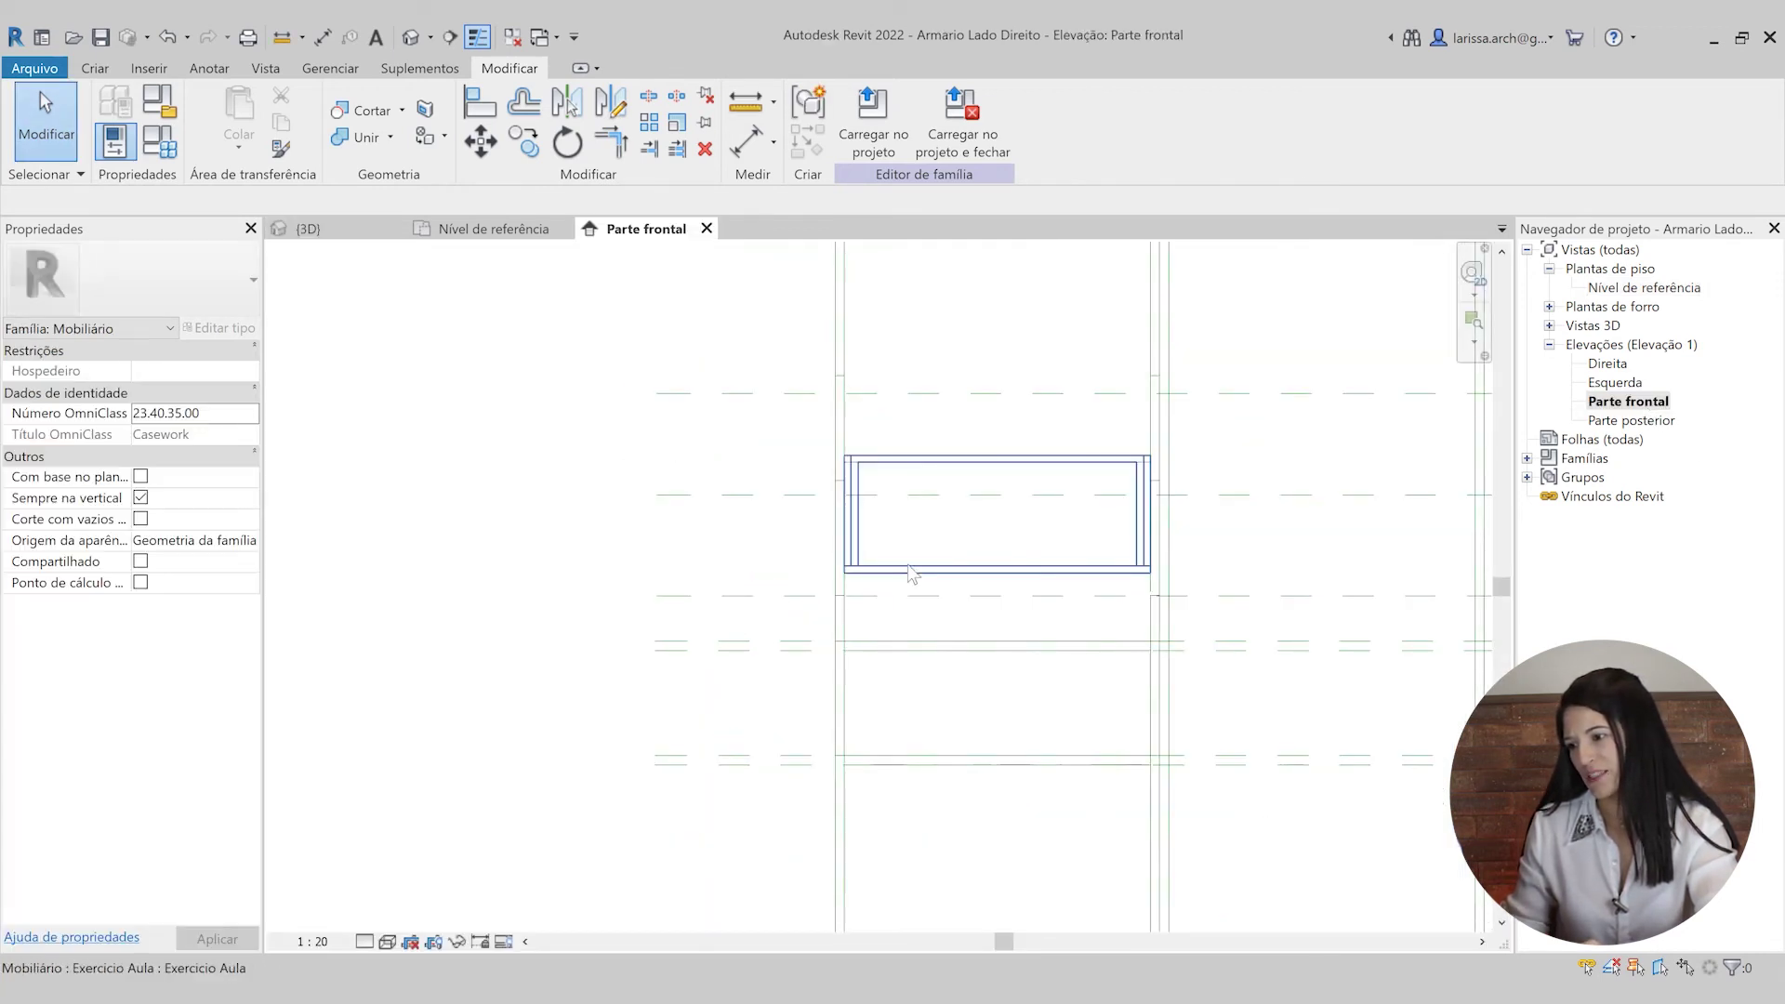
click(912, 556)
click(709, 570)
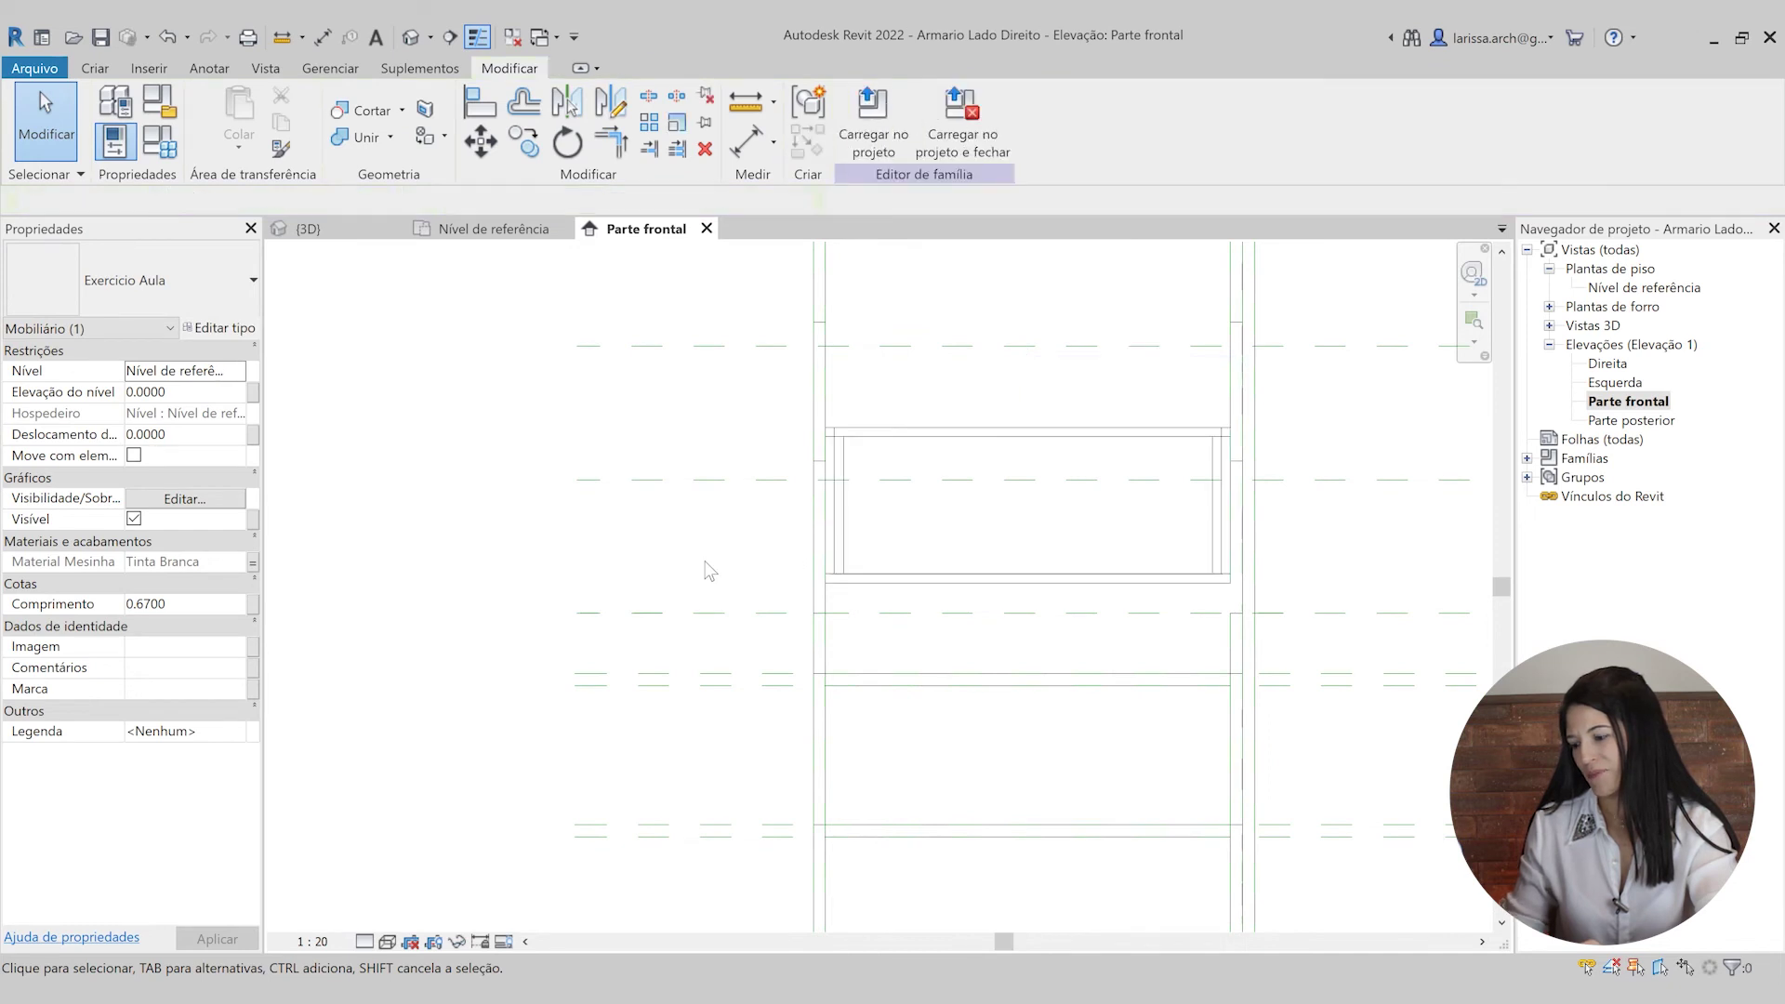
key(a)
key(l)
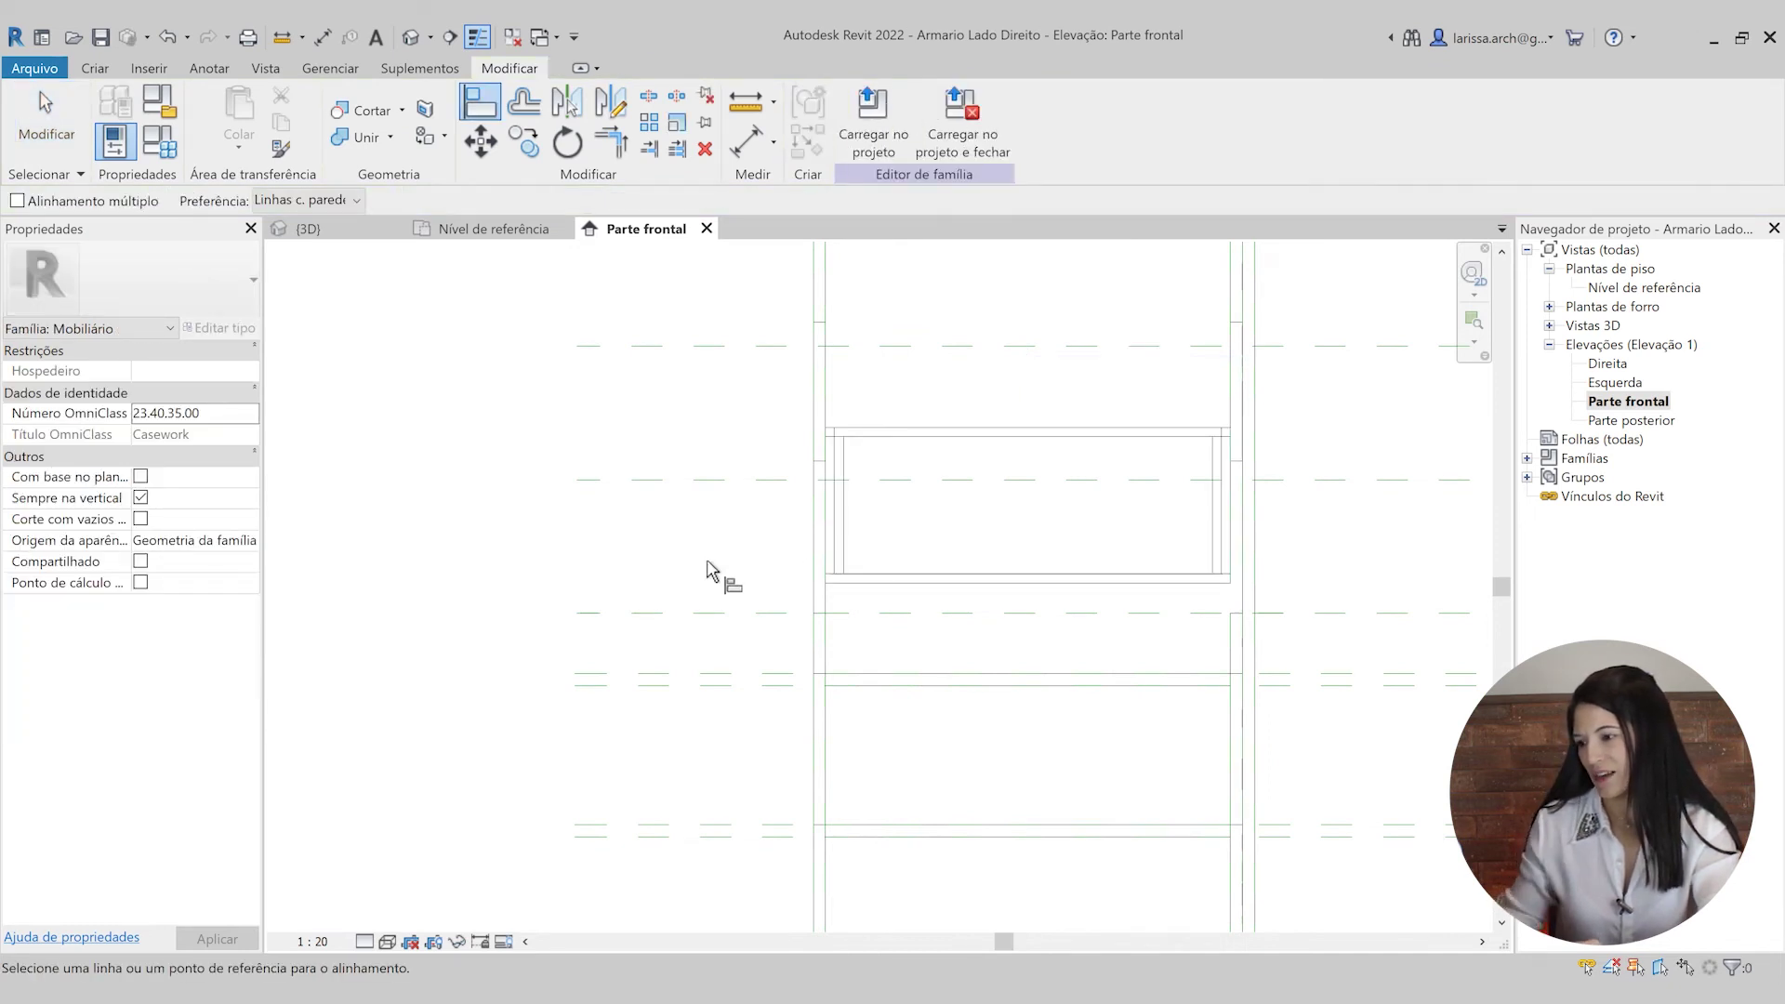
scroll(730, 581, up, 1)
click(752, 619)
scroll(939, 410, up, 1)
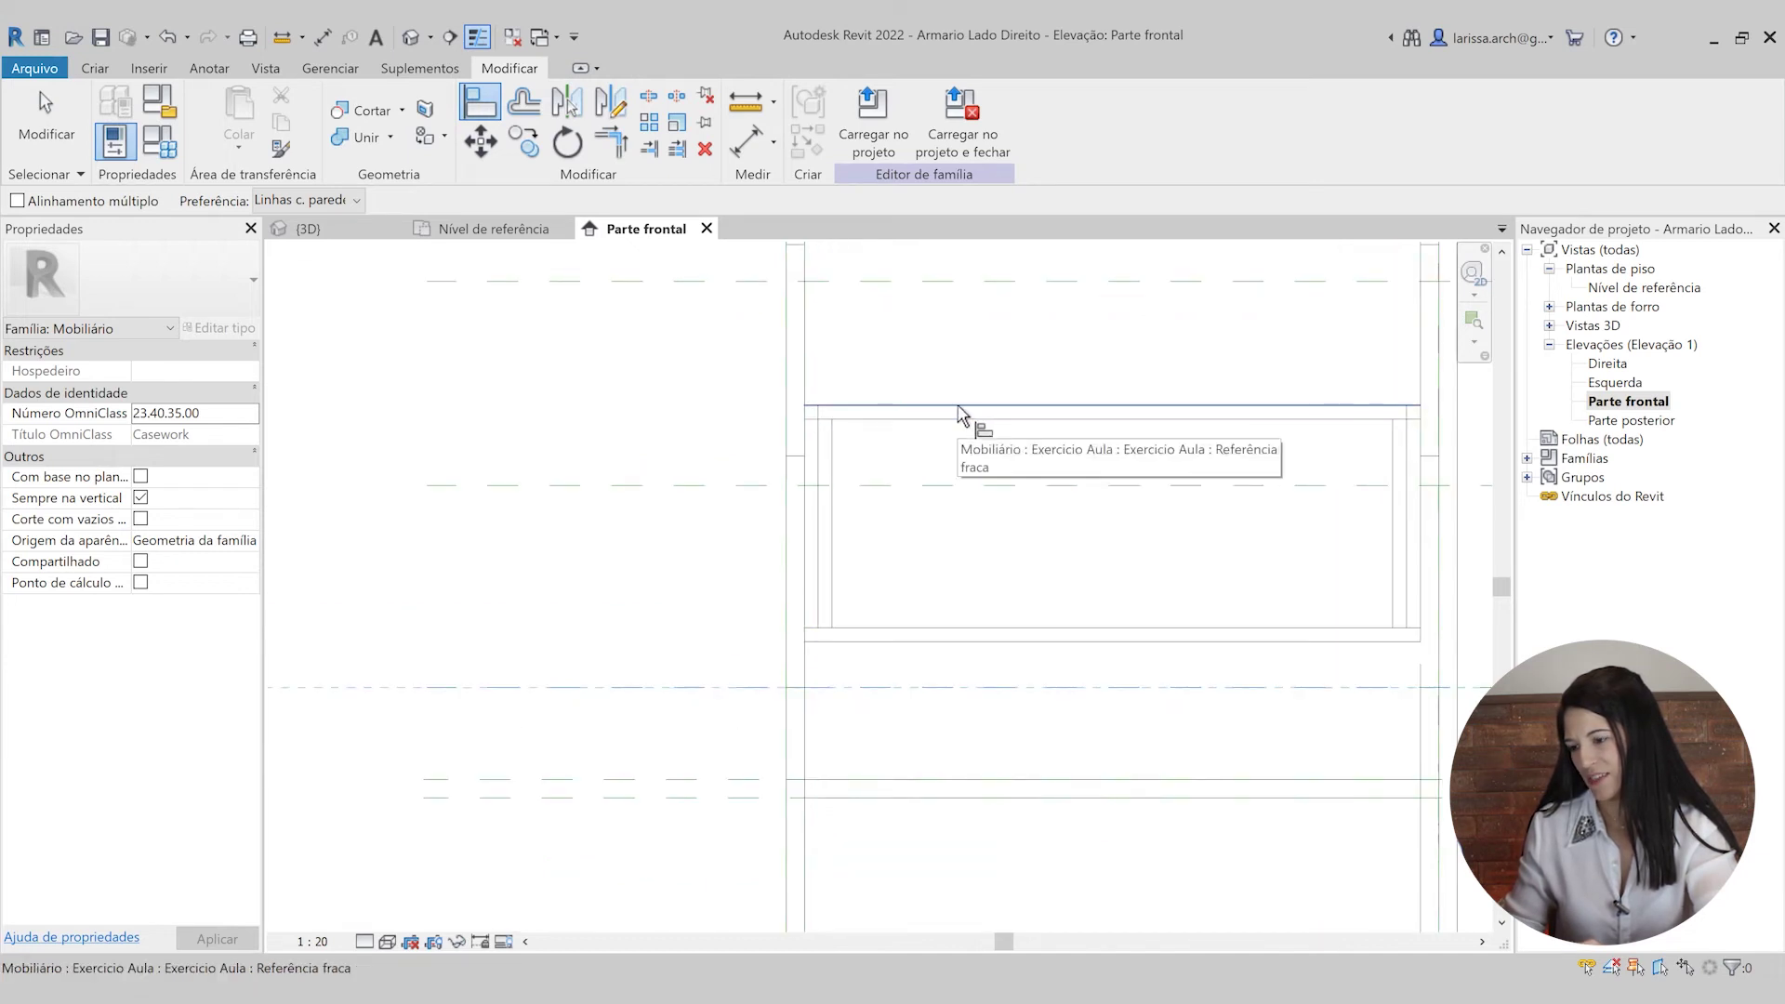
click(960, 408)
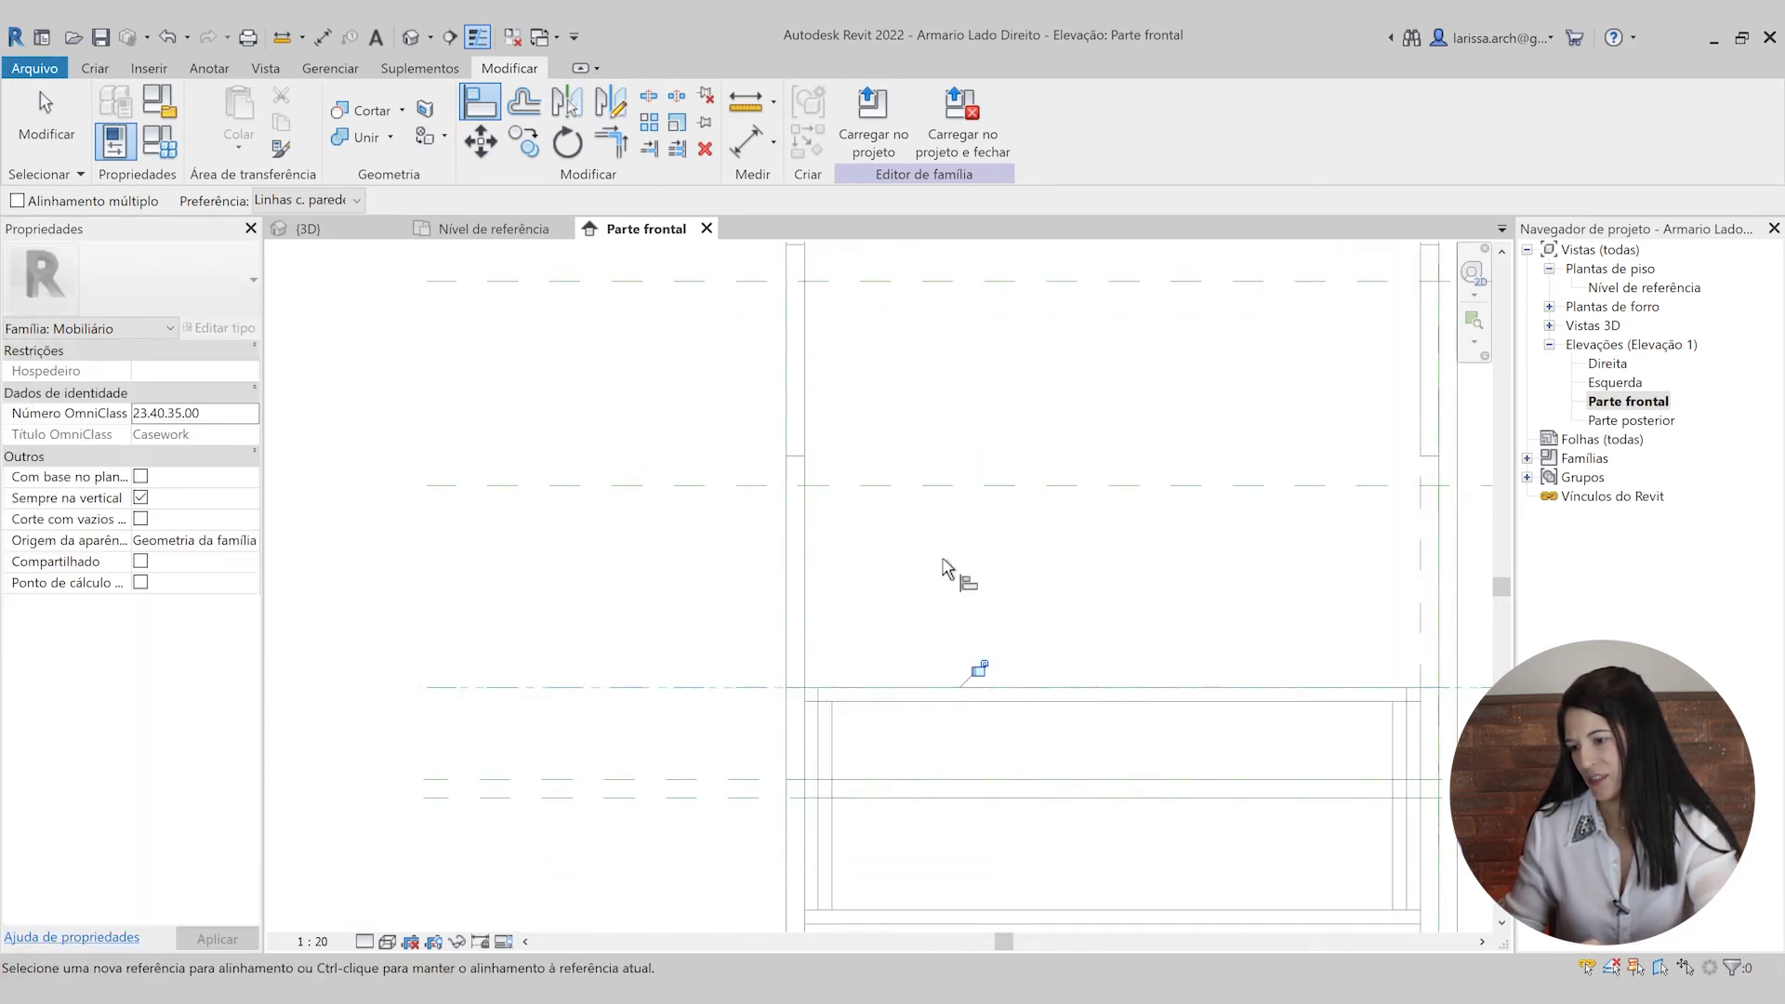
- Inspect the lowered table within the whole cabinet in the 3D view
click(412, 39)
scroll(922, 525, down, 1)
scroll(926, 532, down, 3)
shift+middle_drag(939, 785, 1208, 841)
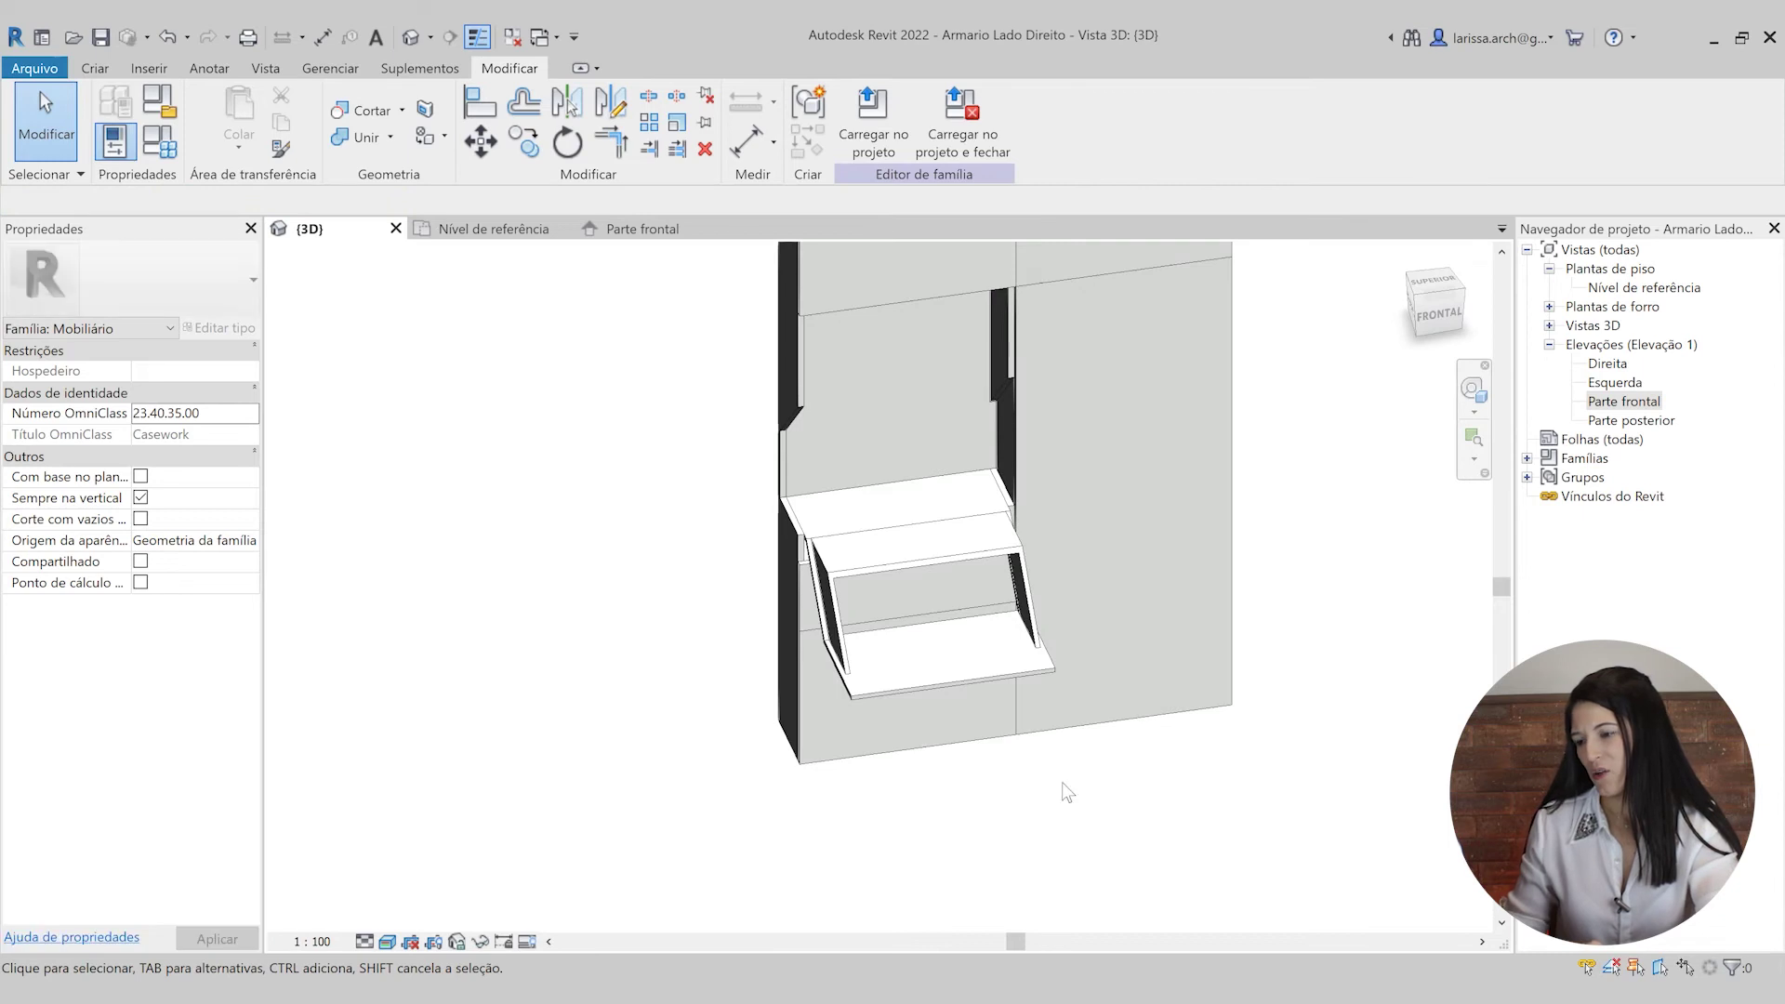
scroll(1001, 793, down, 2)
shift+middle_drag(1000, 793, 1235, 703)
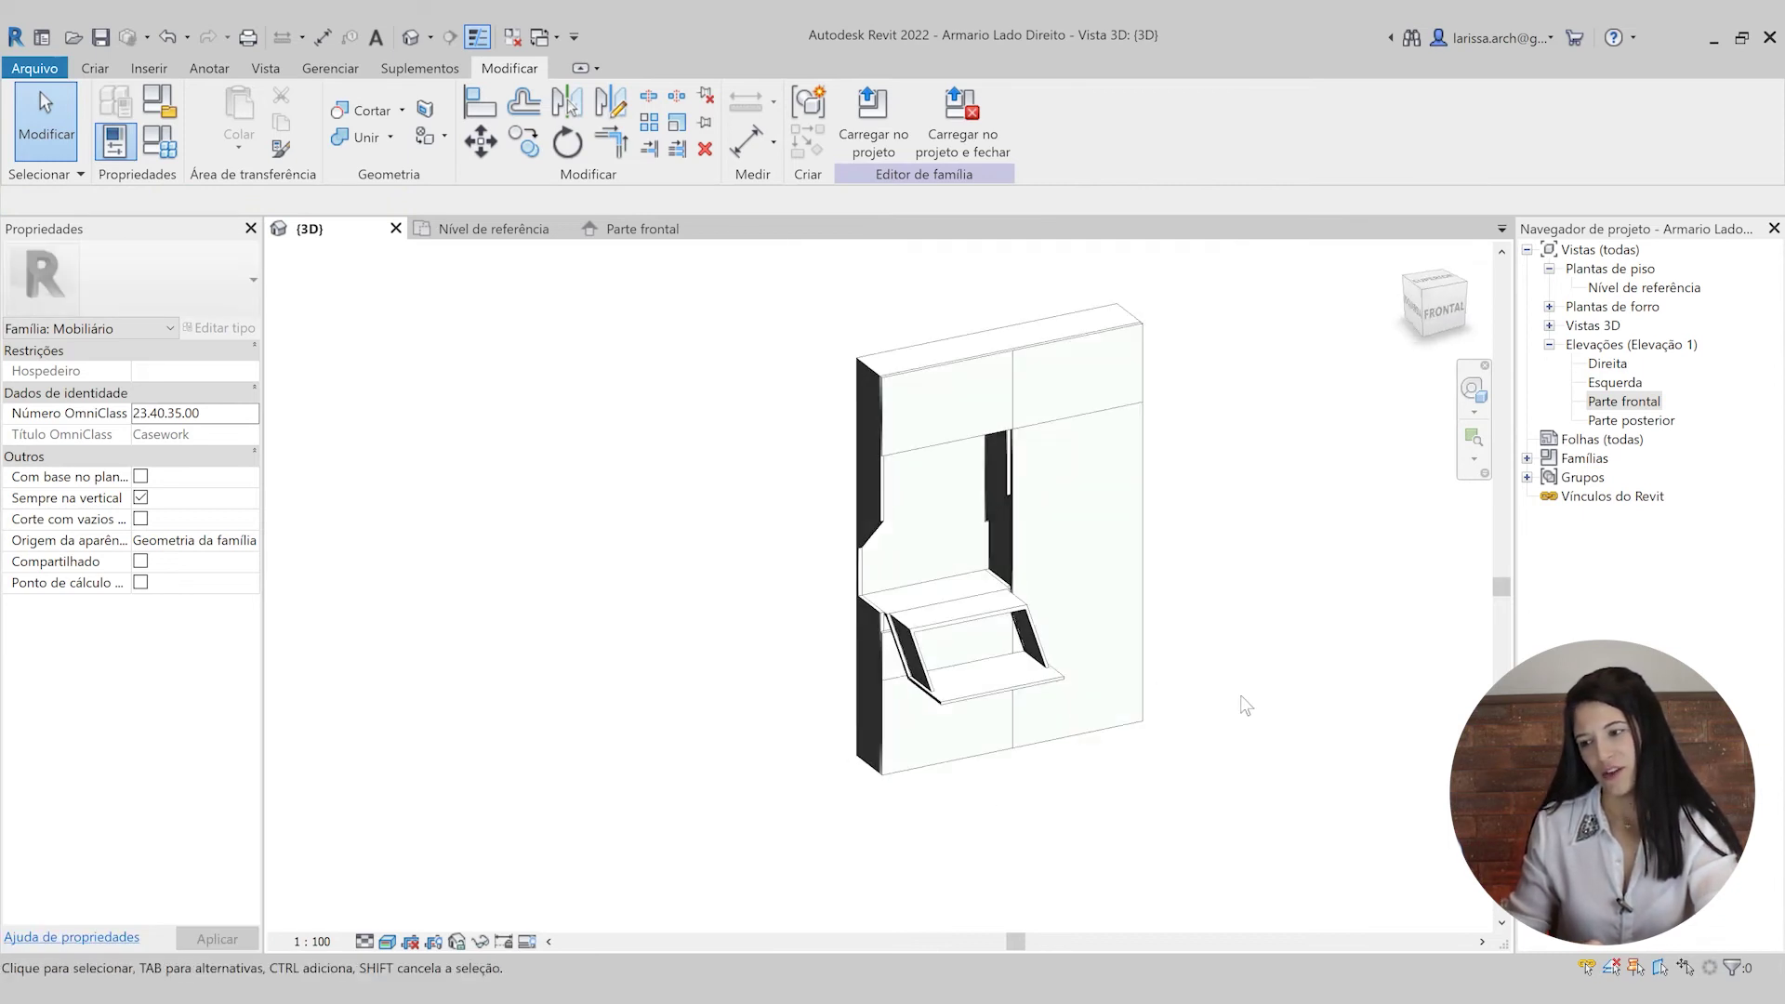
- Save a copy of the cabinet family in the Área de Trabalho folder as Armario Lado Direito_.rfa
scroll(1232, 677, up, 3)
middle_drag(1215, 593, 1232, 689)
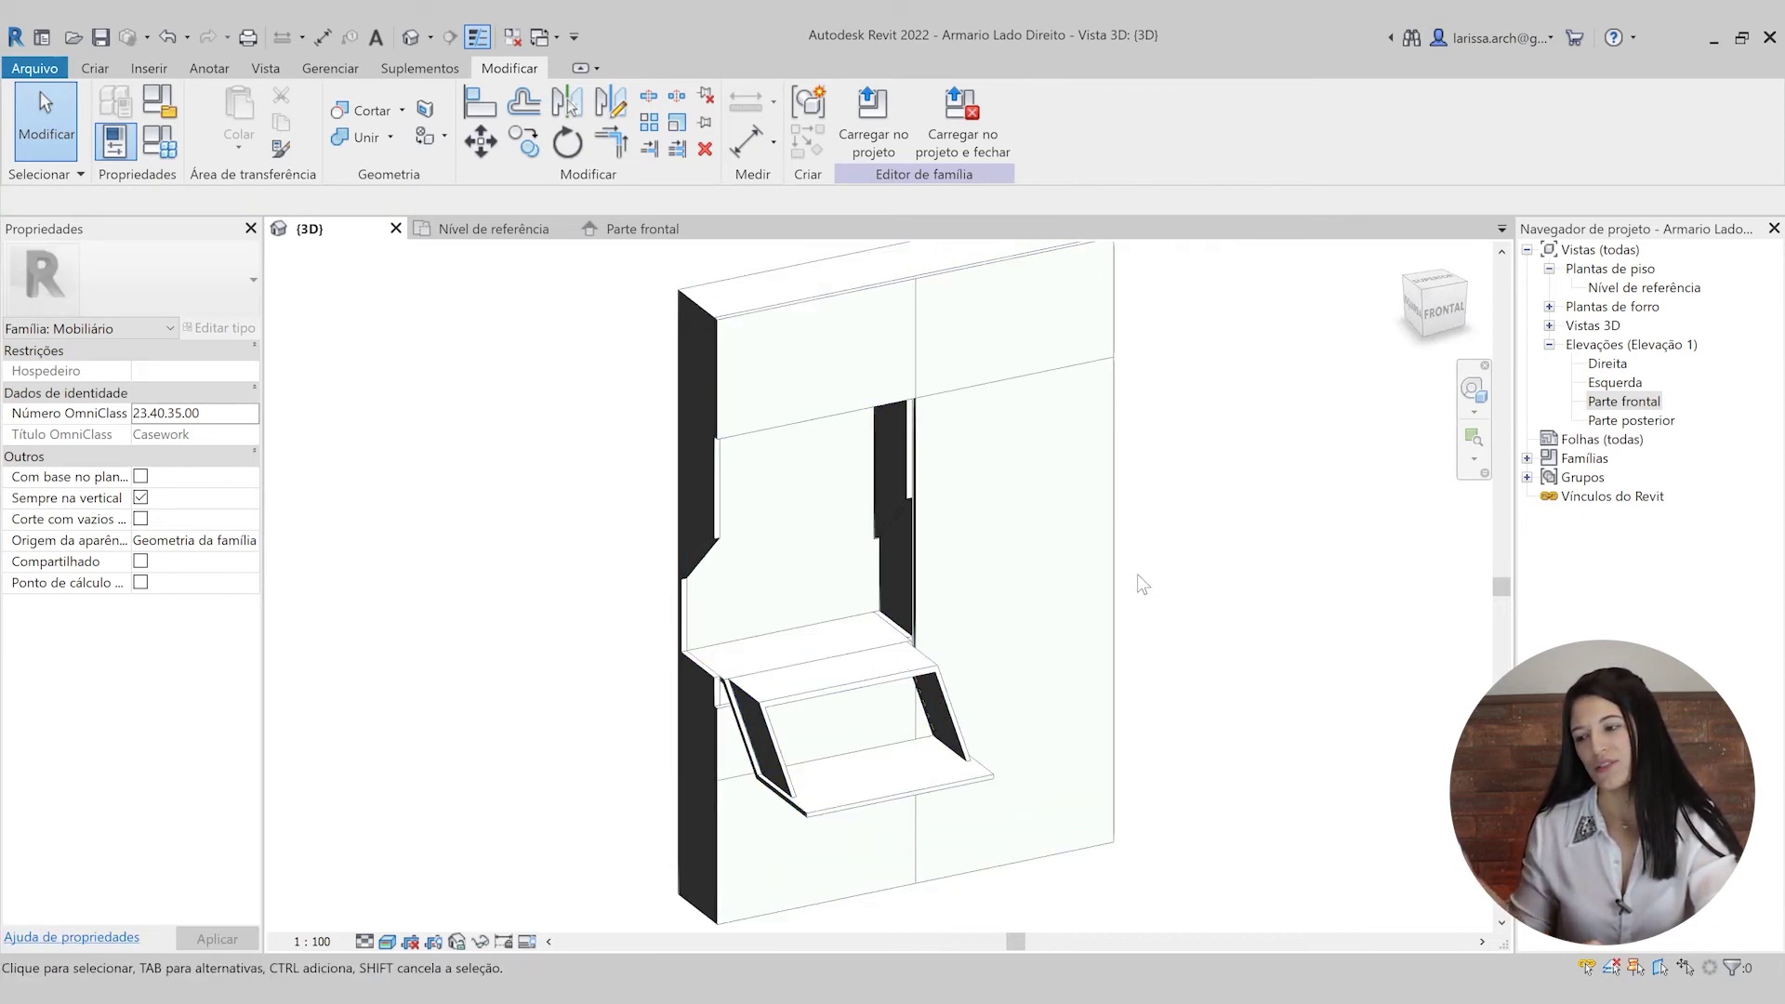
shift+middle_drag(1138, 569, 1249, 542)
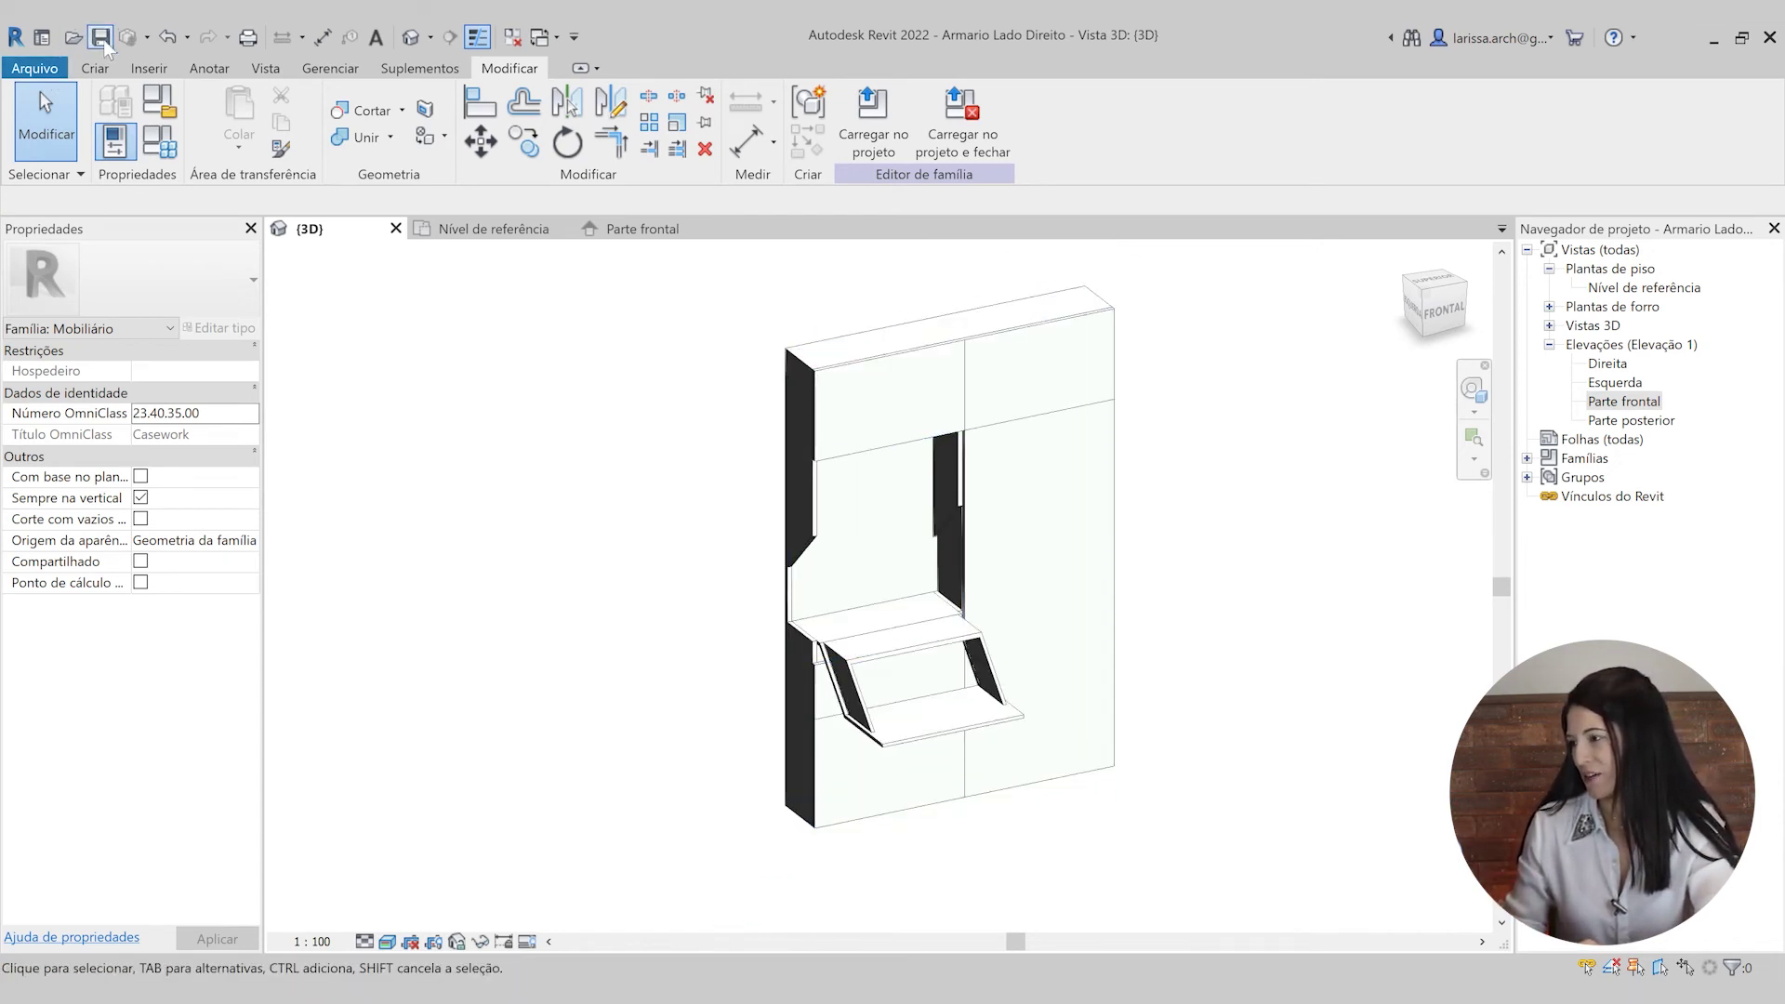
click(48, 71)
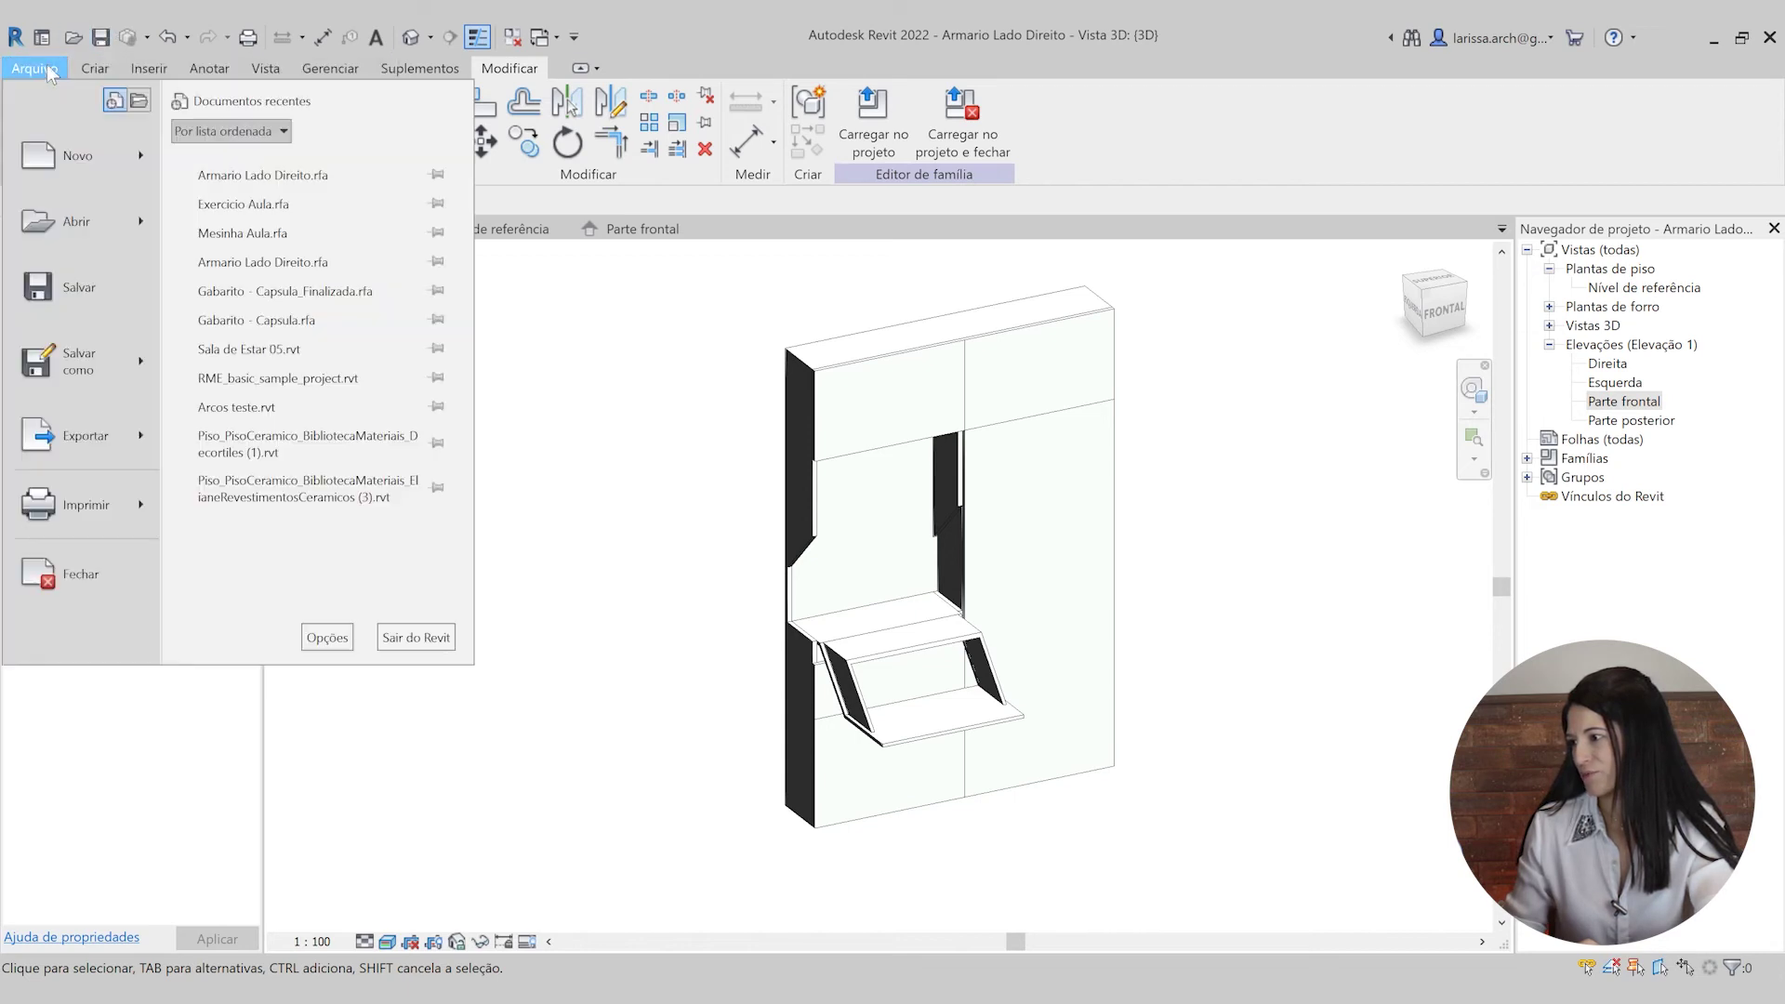
mouse_move(84, 344)
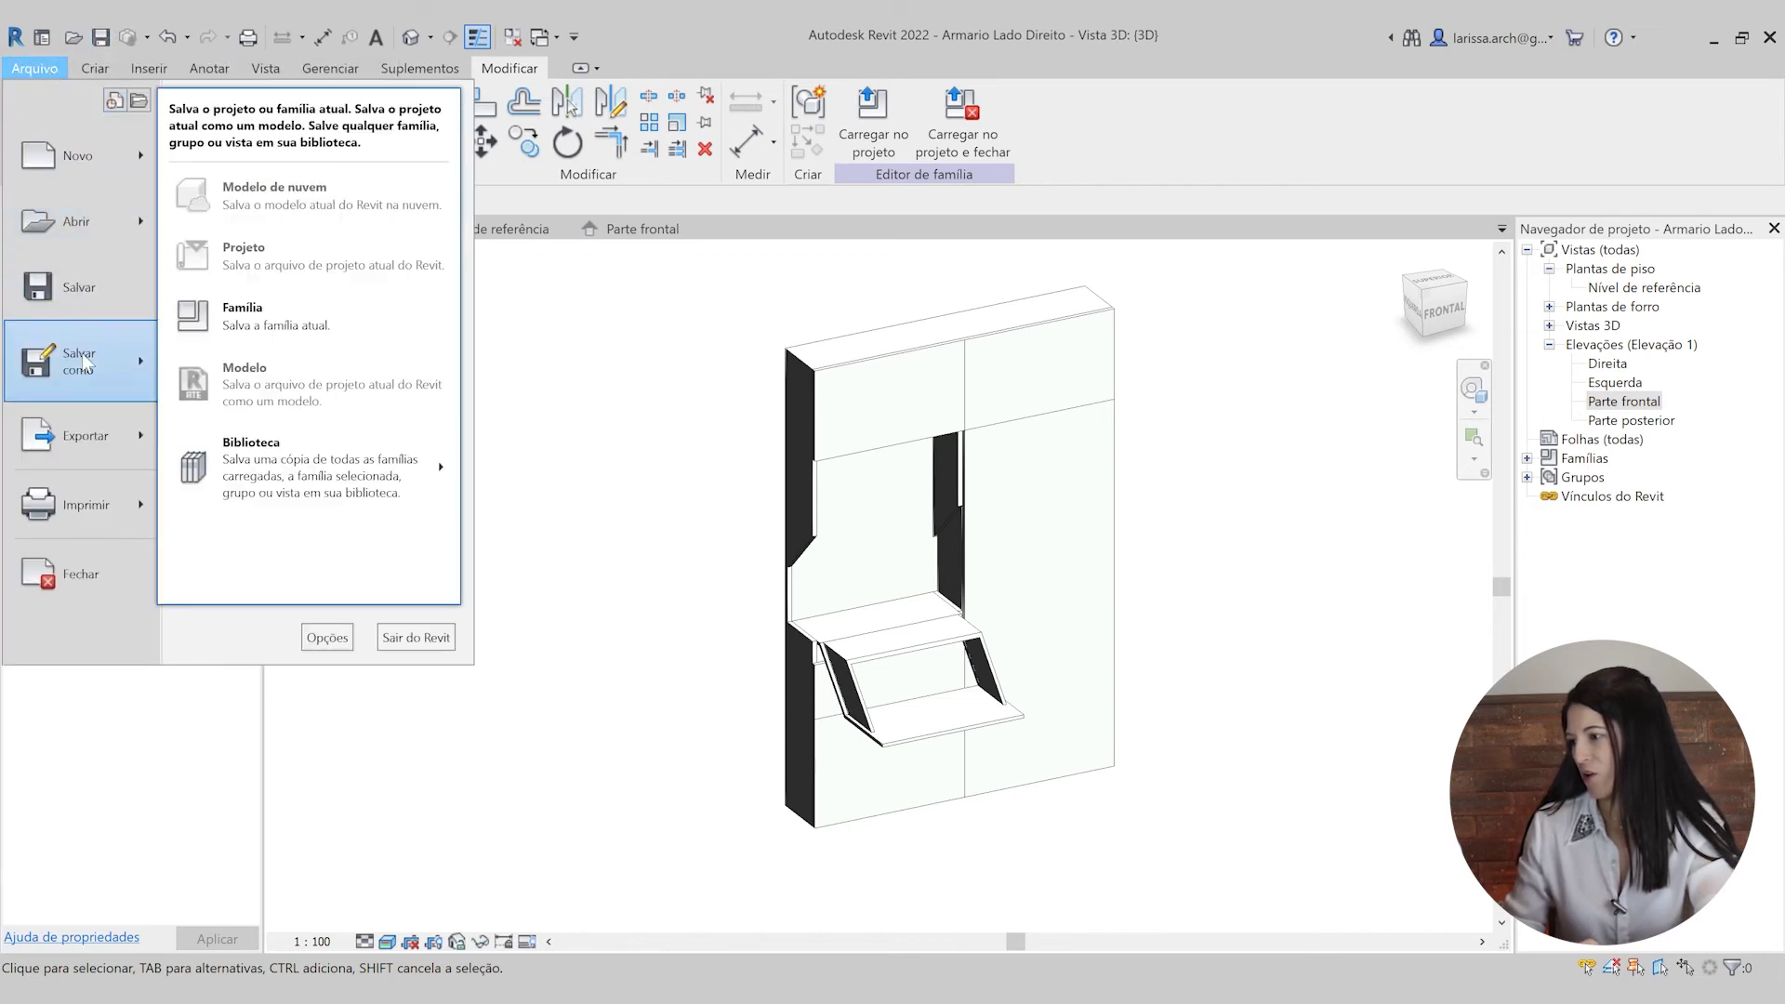
click(281, 327)
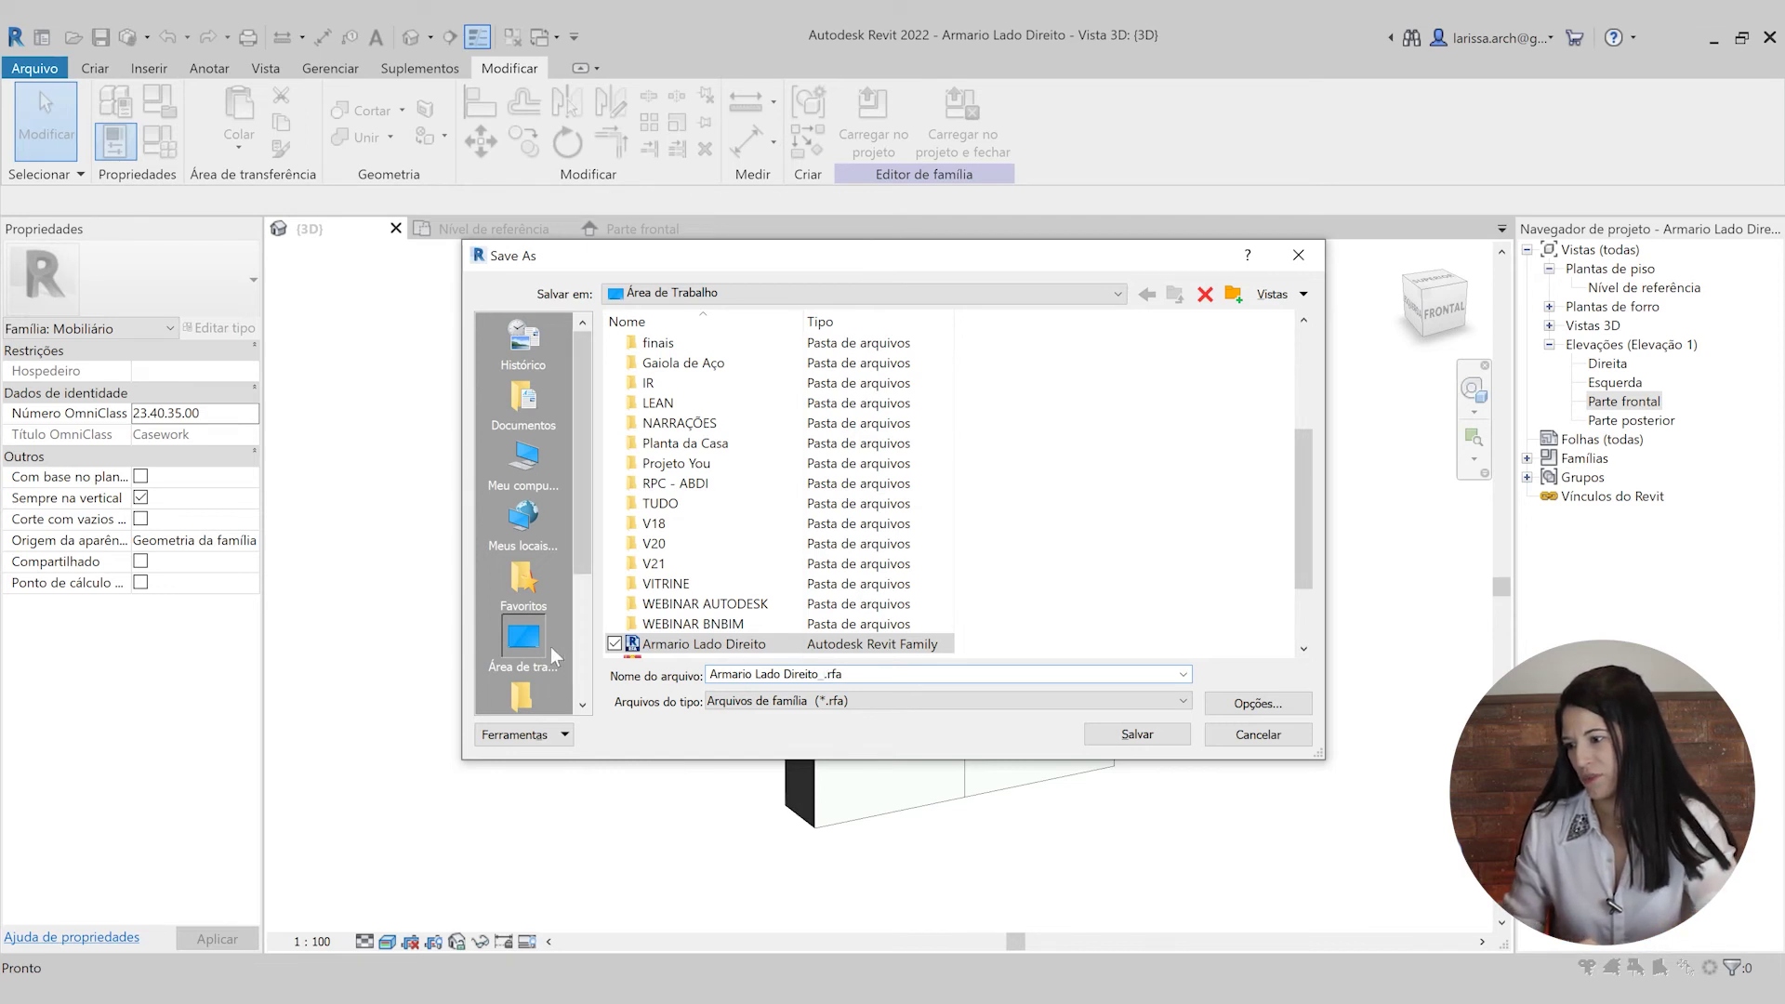
click(1137, 735)
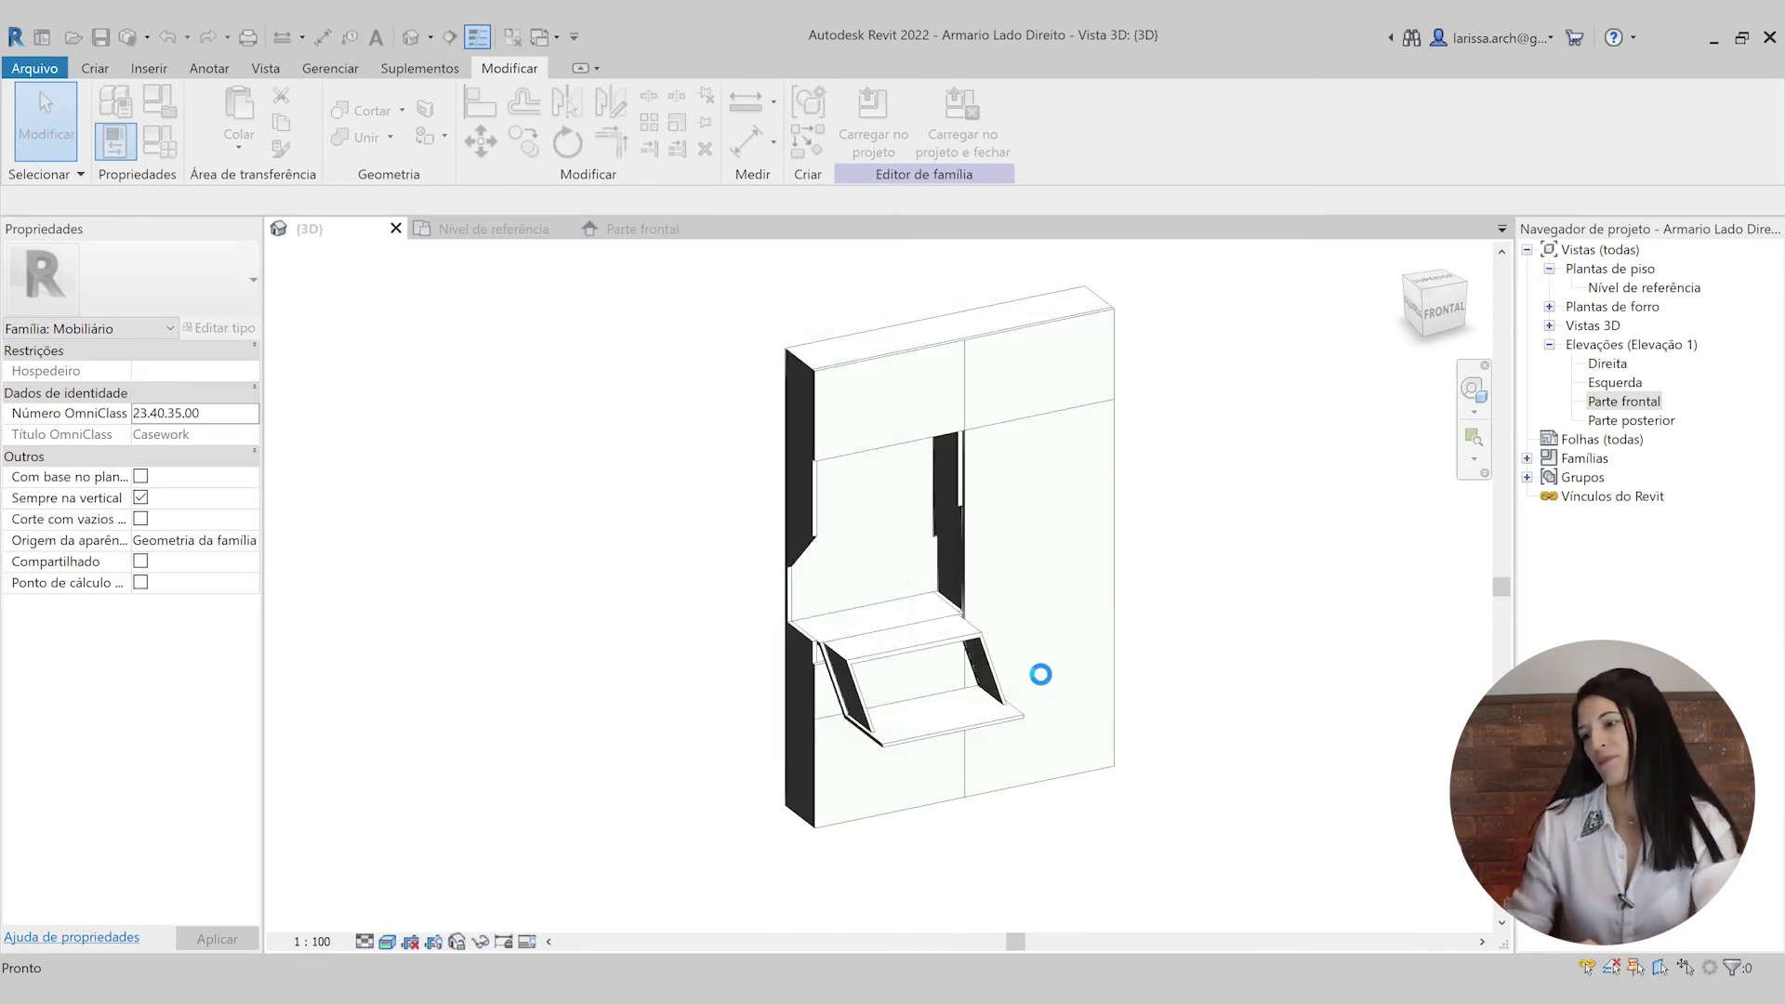